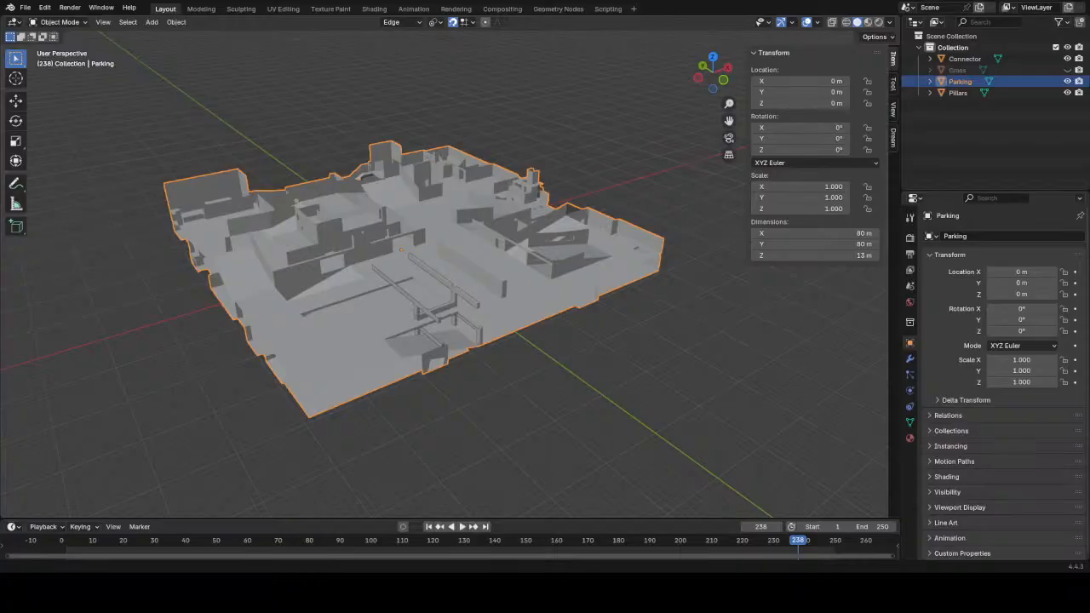
pyautogui.click(26, 7)
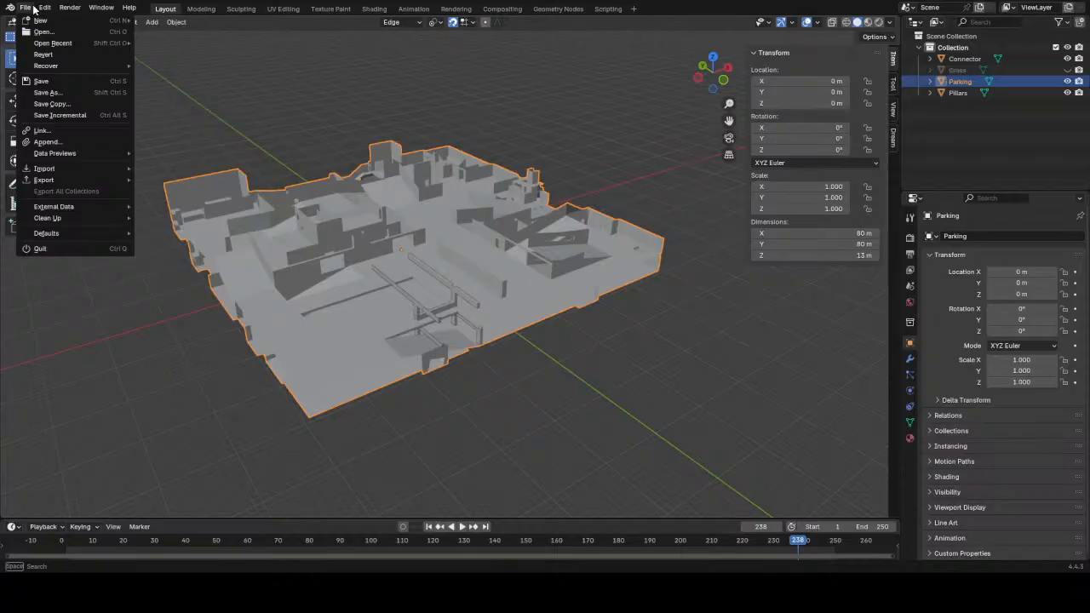
pyautogui.moveTo(45, 10)
pyautogui.click(75, 152)
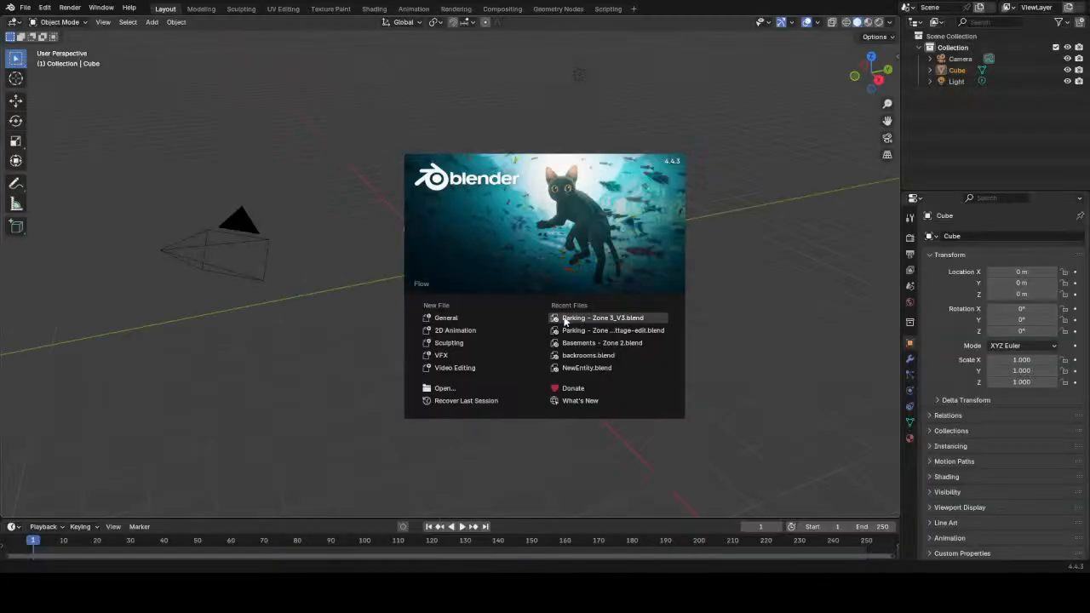
# - Open the recent file Parking - Zone 3_V3.blend
pyautogui.click(564, 320)
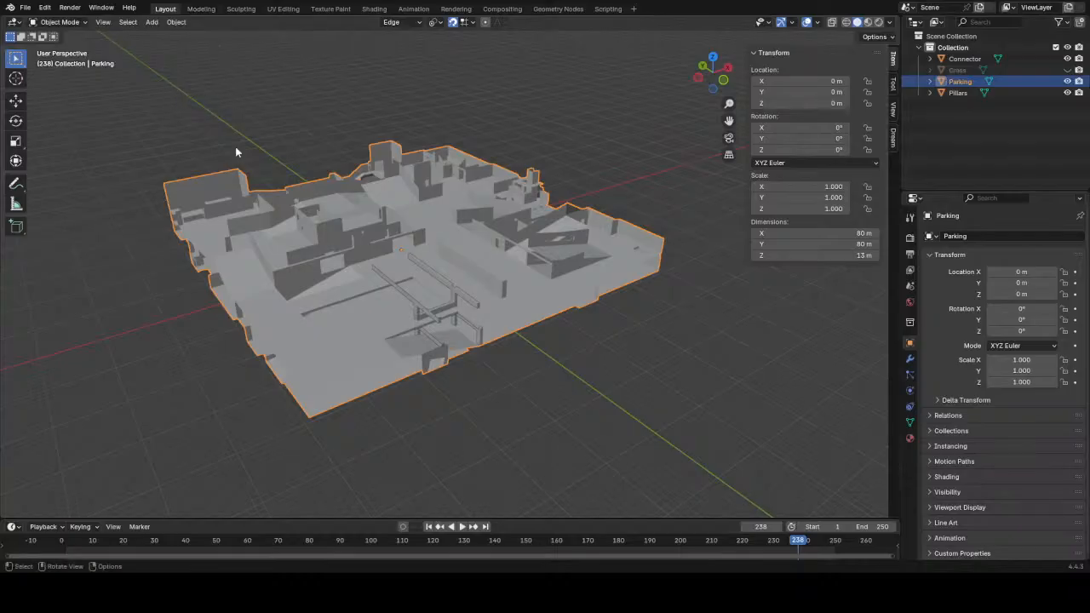
pyautogui.rightClick(424, 232)
pyautogui.press('Tab')
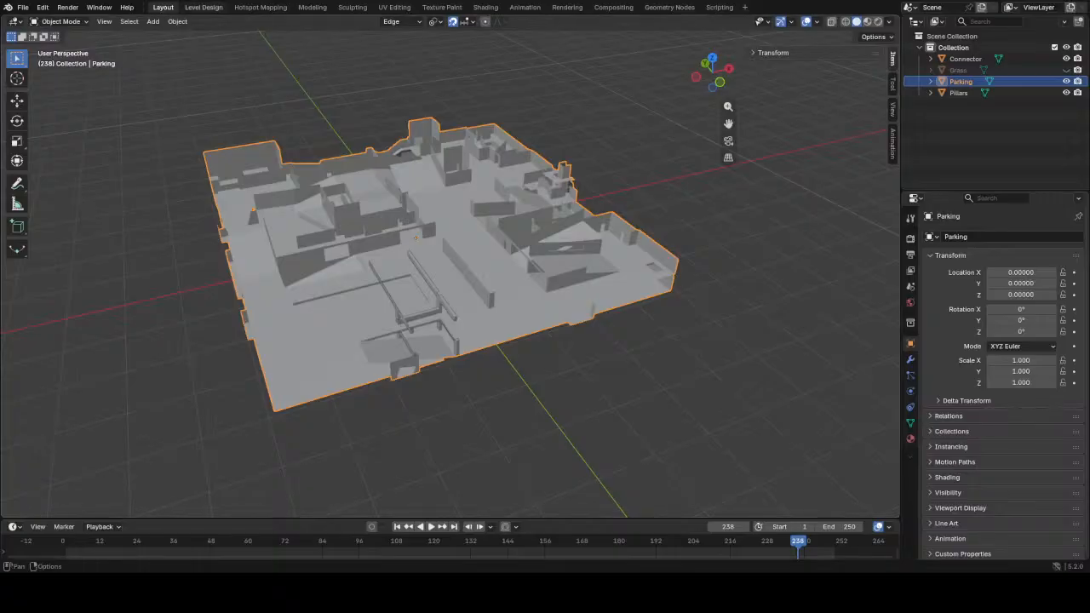
# - Switch to the Level Design workspace and enlarge the texture browser area
pyautogui.click(214, 9)
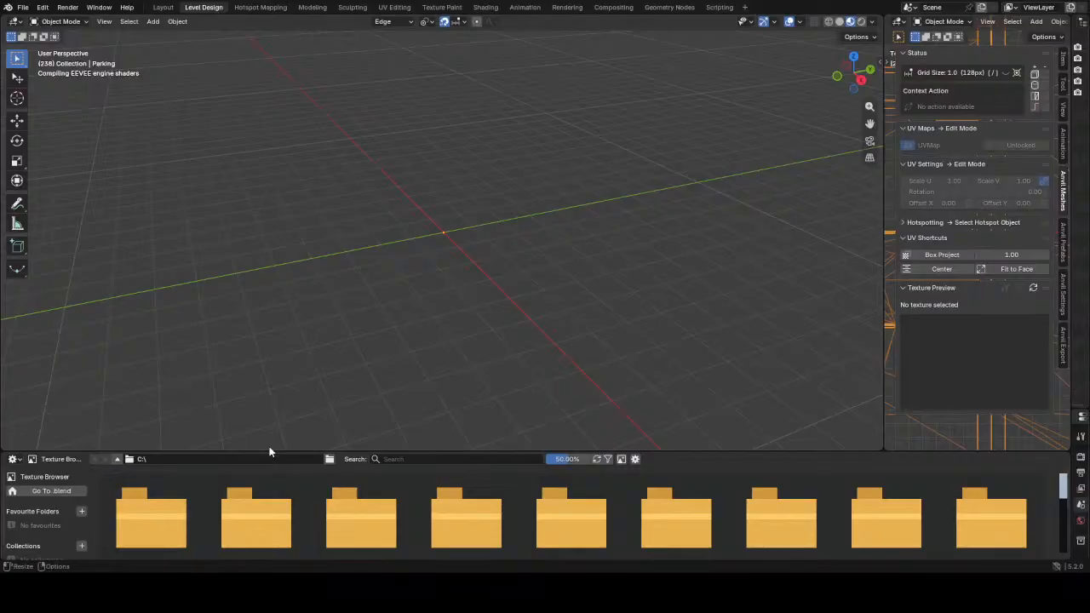
pyautogui.moveTo(285, 451); pyautogui.dragTo(293, 346)
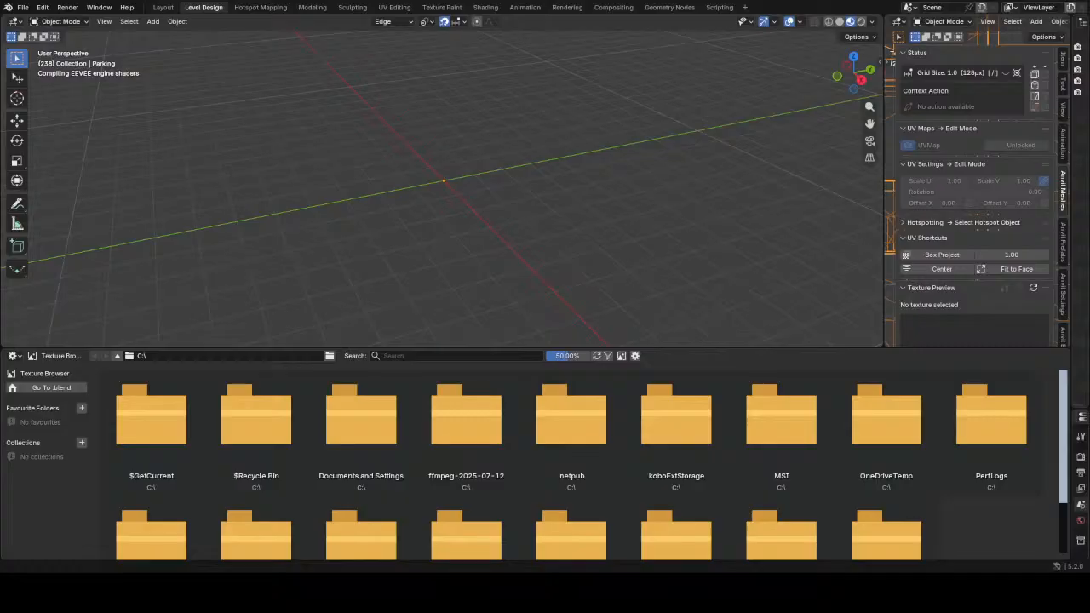
# - Point the texture browser to the Environment Textures folder inside D:\My_Games\NightmareTag\Environment
pyautogui.click(133, 355)
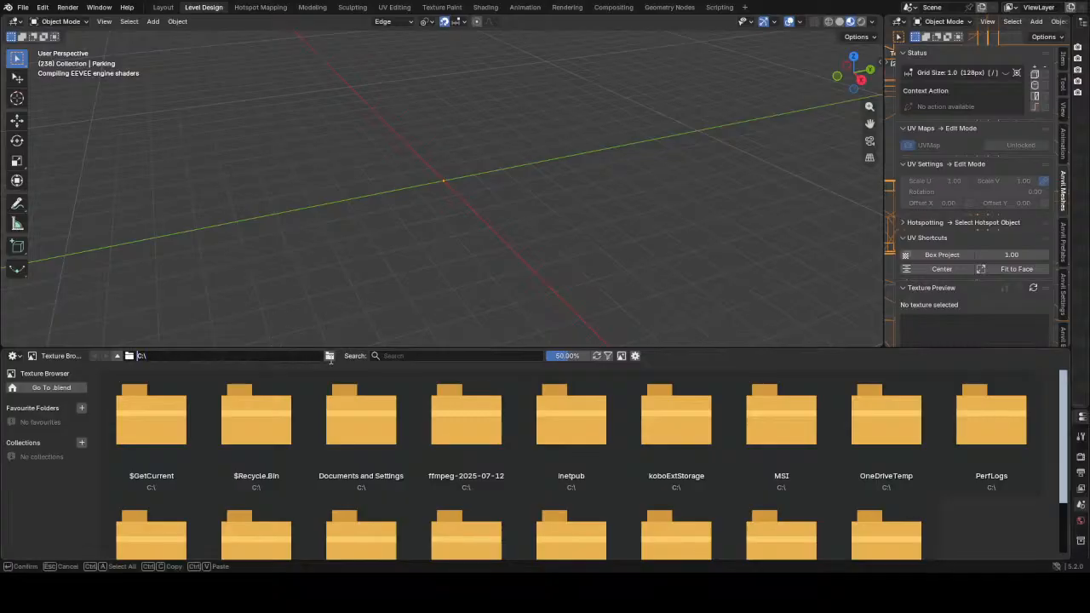
pyautogui.moveTo(319, 298); pyautogui.dragTo(375, 153)
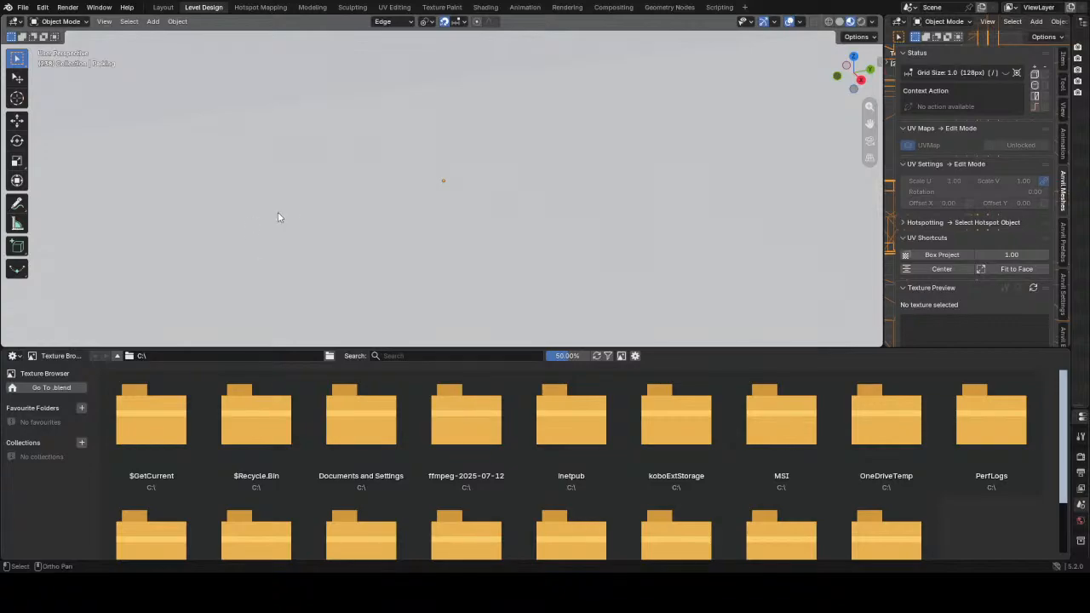
pyautogui.doubleClick(563, 535)
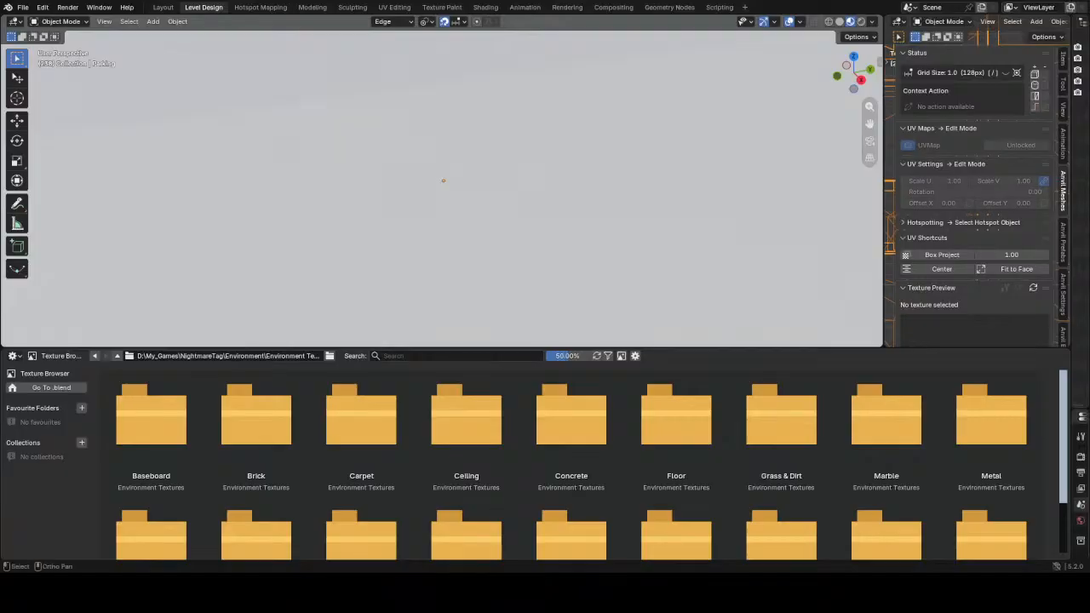
pyautogui.scroll(-14, 442, 181)
pyautogui.scroll(4, 442, 180)
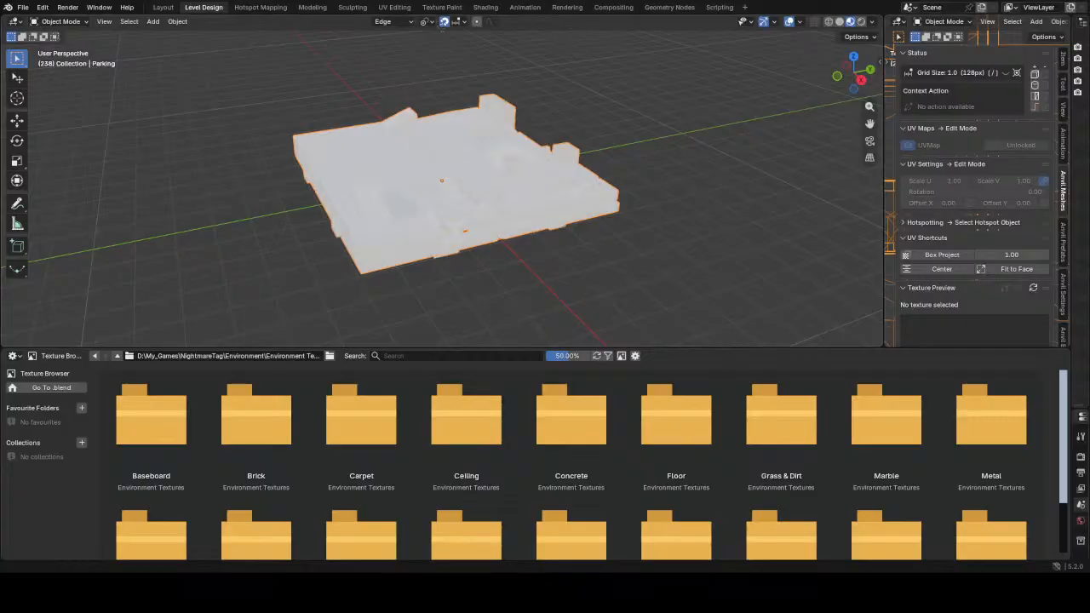
# - Deselect the objects and widen the side viewport slightly at the expense of the main one
pyautogui.click(693, 184)
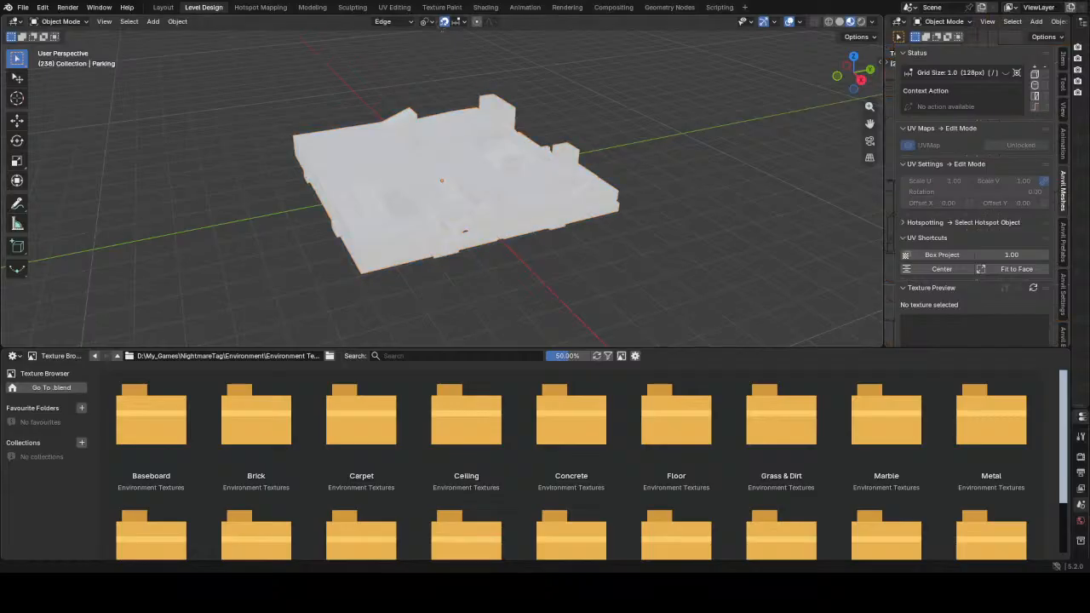
pyautogui.scroll(-2, 442, 181)
pyautogui.scroll(1, 442, 181)
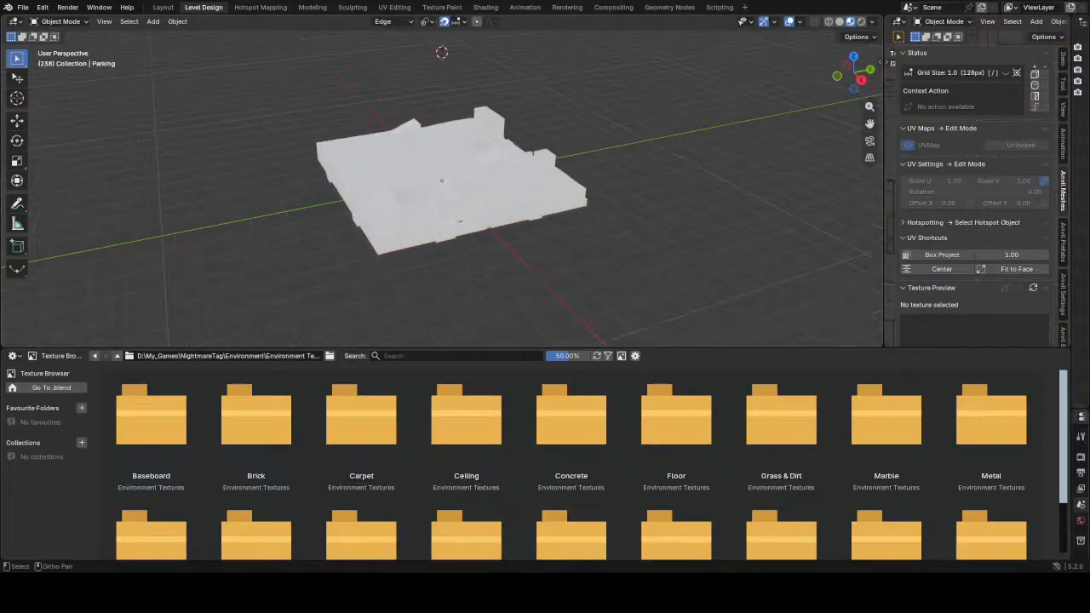
pyautogui.moveTo(883, 106)
pyautogui.mouseDown()
pyautogui.moveTo(813, 106)
pyautogui.moveTo(881, 106)
pyautogui.moveTo(866, 107)
pyautogui.mouseUp()
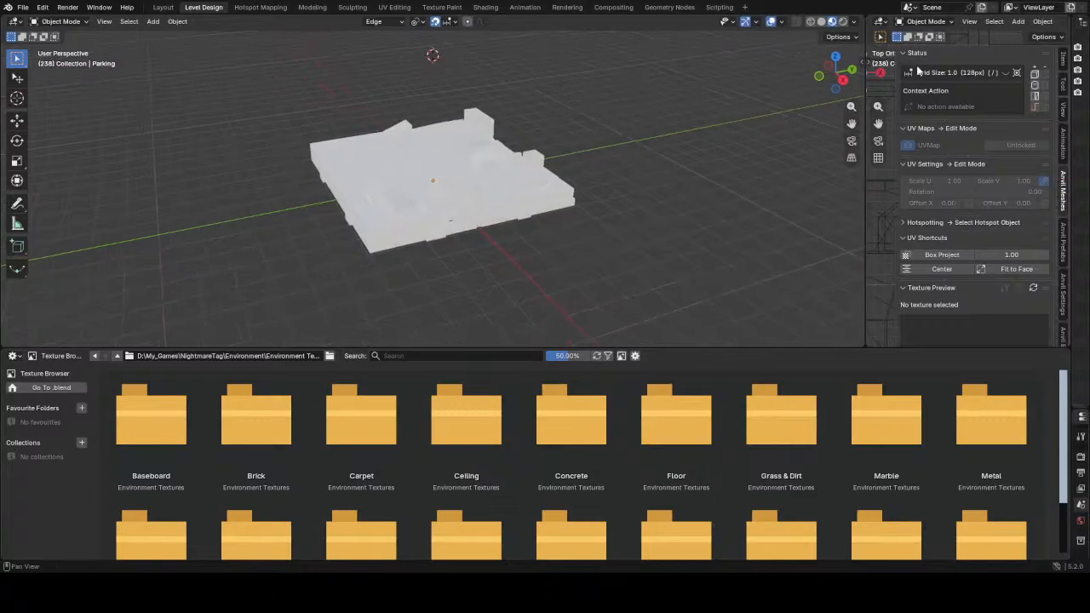
pyautogui.click(924, 21)
pyautogui.click(880, 22)
pyautogui.click(880, 22)
# - Select the Parking mesh and apply Concrete030_1K_Color.png from the Concrete texture folder to it
pyautogui.scroll(5, 392, 220)
pyautogui.click(392, 221)
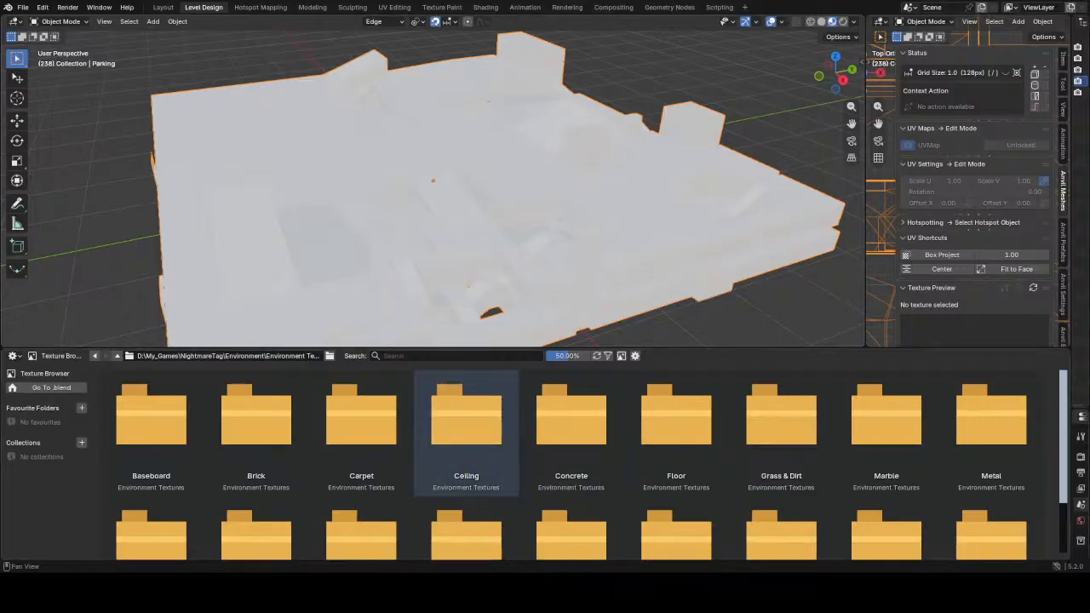
pyautogui.scroll(-1, 361, 435)
pyautogui.scroll(1, 361, 434)
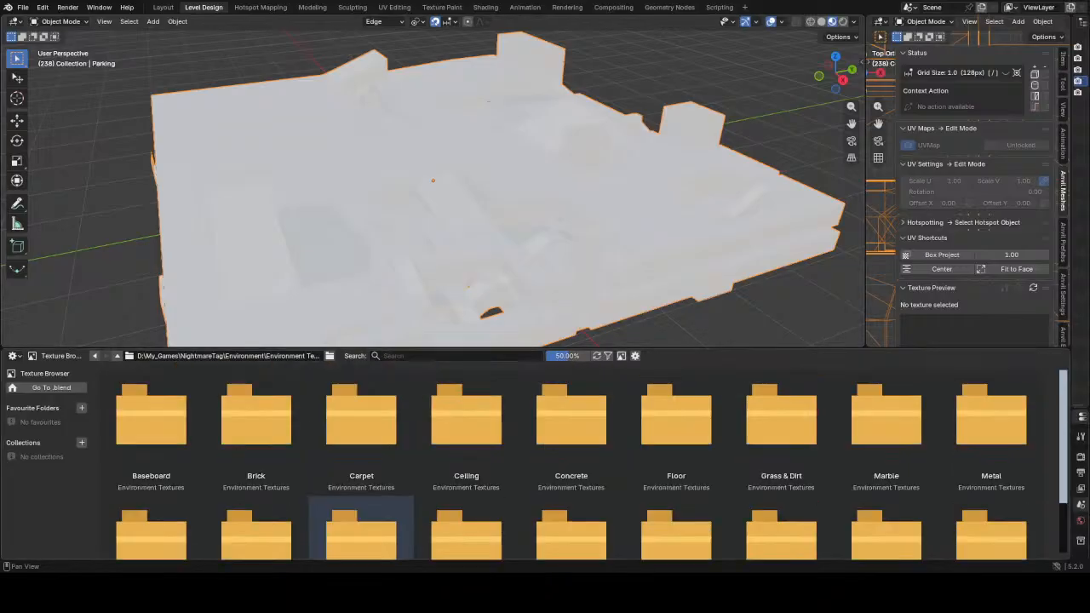
pyautogui.click(604, 426)
pyautogui.click(603, 425)
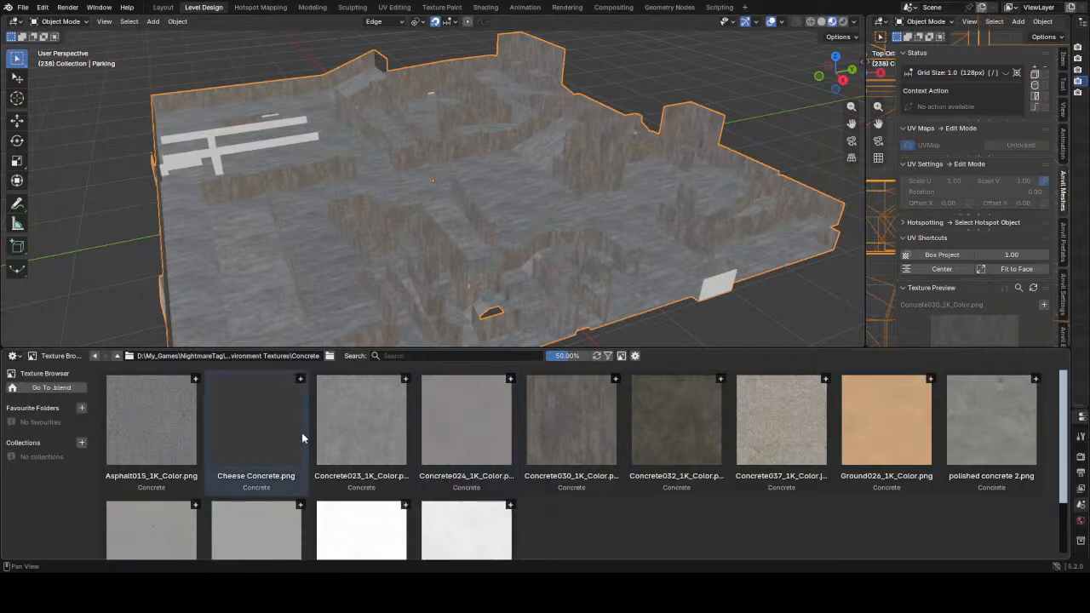
# - Try Asphalt015_1K_Color.png on the Parking mesh and check it from inside the level
pyautogui.click(154, 420)
pyautogui.scroll(10, 453, 213)
pyautogui.moveTo(453, 214); pyautogui.dragTo(481, 189, button='middle')
pyautogui.scroll(-5, 499, 209)
pyautogui.scroll(-5, 452, 200)
pyautogui.scroll(5, 450, 200)
pyautogui.scroll(-1, 563, 450)
pyautogui.scroll(1, 566, 450)
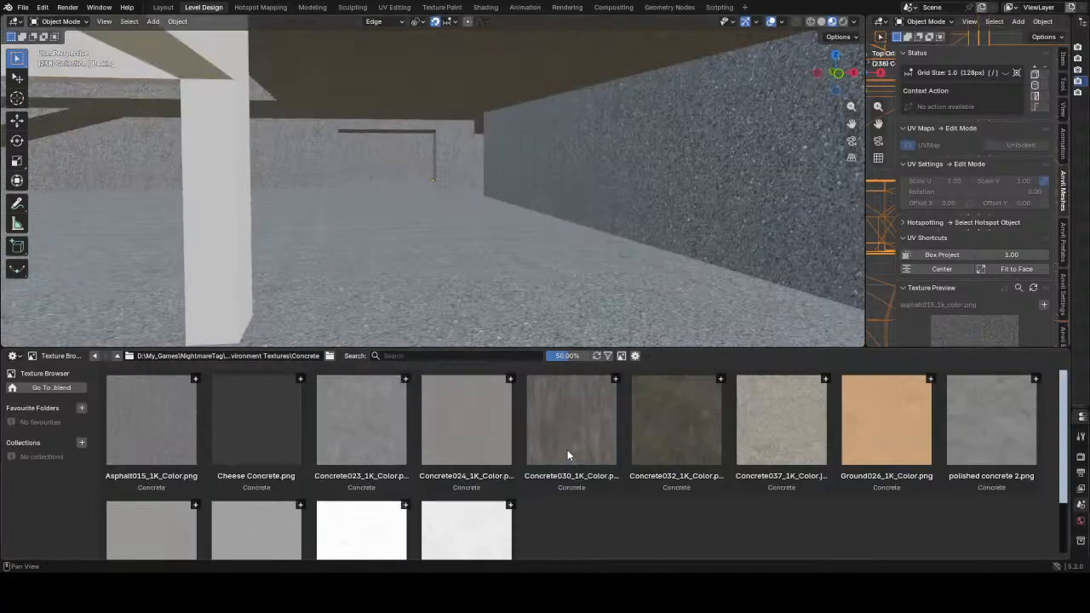
# - Try Cheese Concrete.png on the Parking mesh as an alternative, finishing with Concrete030_1K_Color.png applied
pyautogui.click(584, 416)
pyautogui.moveTo(555, 257); pyautogui.dragTo(503, 205, button='middle')
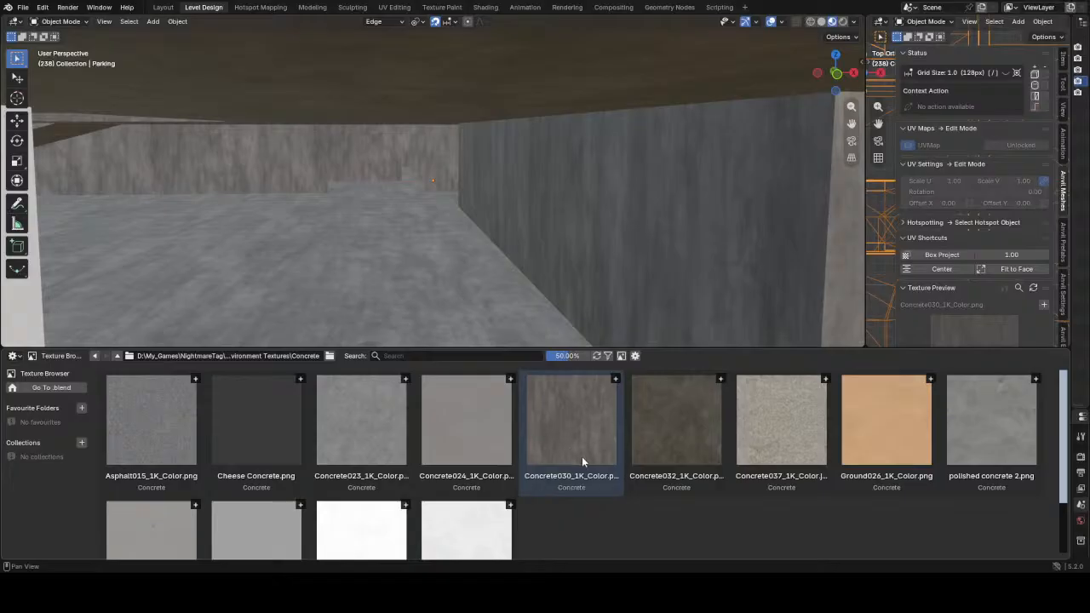
pyautogui.click(250, 419)
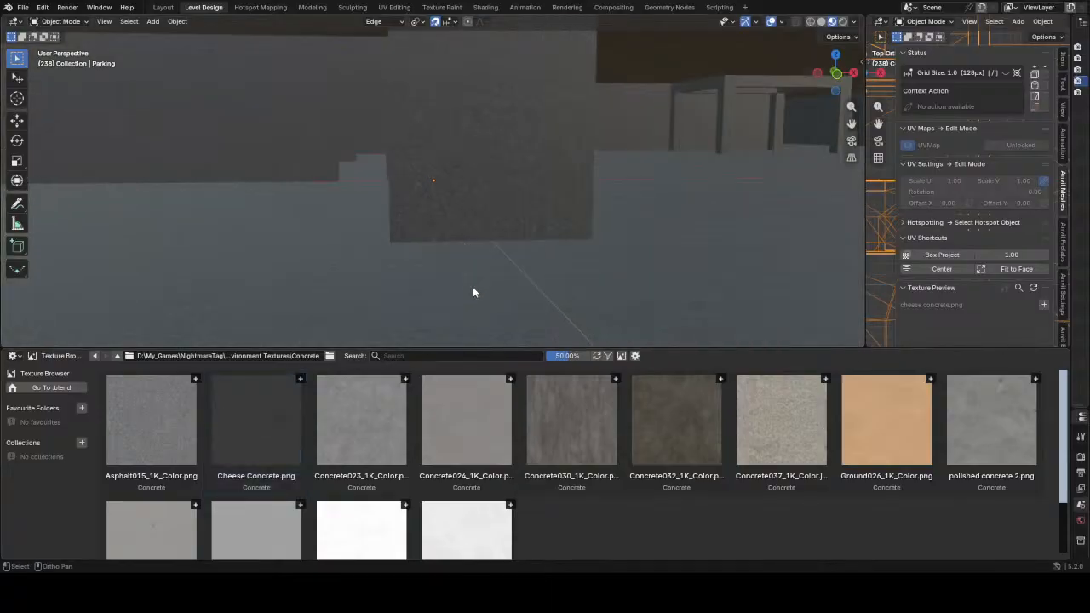
pyautogui.click(586, 436)
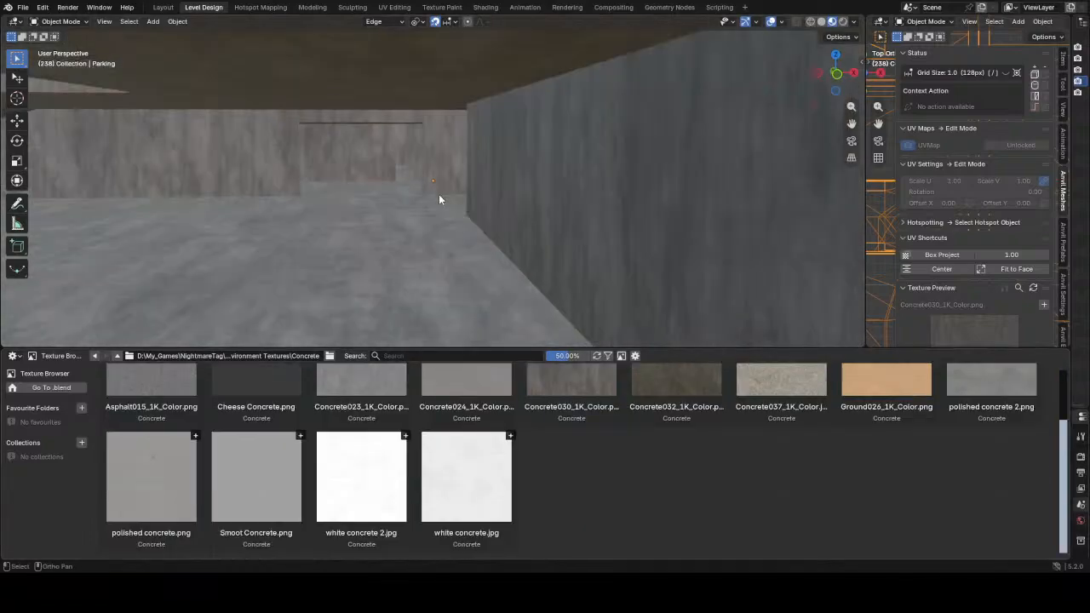
pyautogui.scroll(-4, 440, 195)
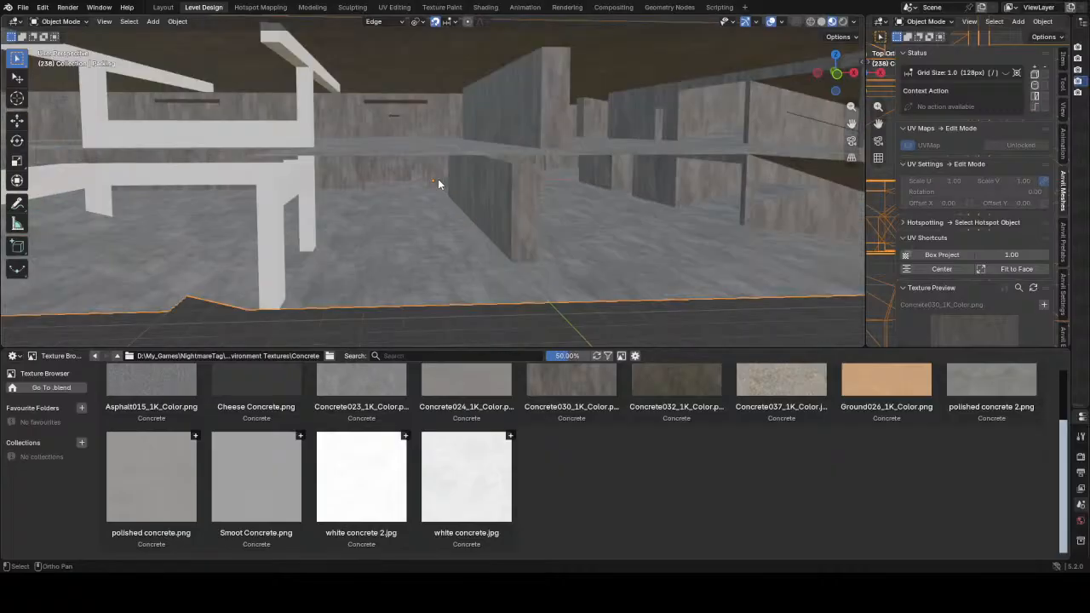
# - Enter Edit Mode on the Parking mesh and select a rectangular floor face
pyautogui.press('Tab')
pyautogui.keyDown('alt'); pyautogui.click(406, 218); pyautogui.keyUp('alt')
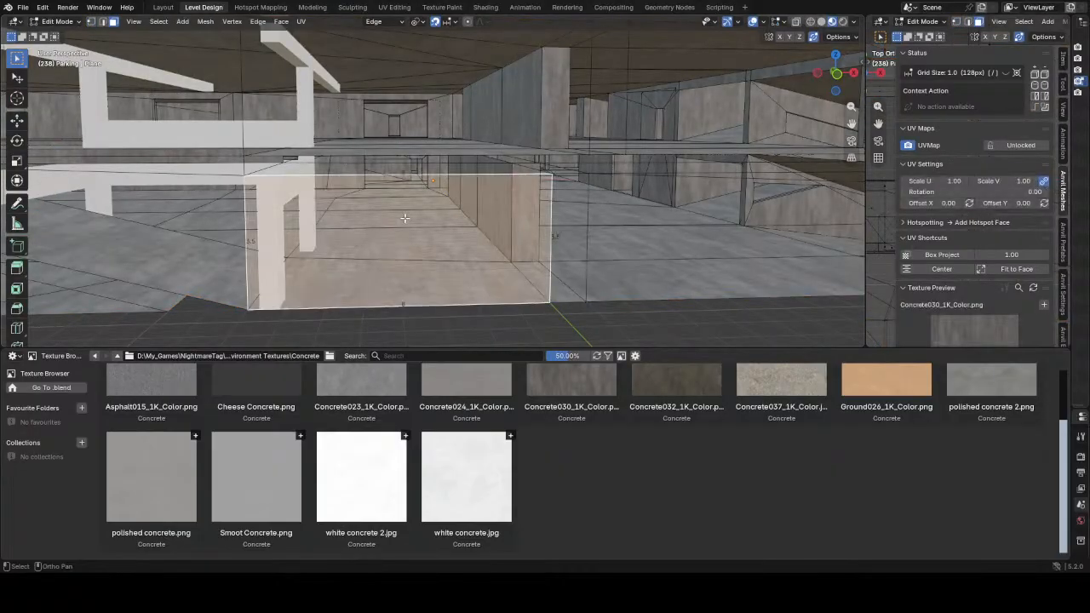
pyautogui.scroll(5, 345, 234)
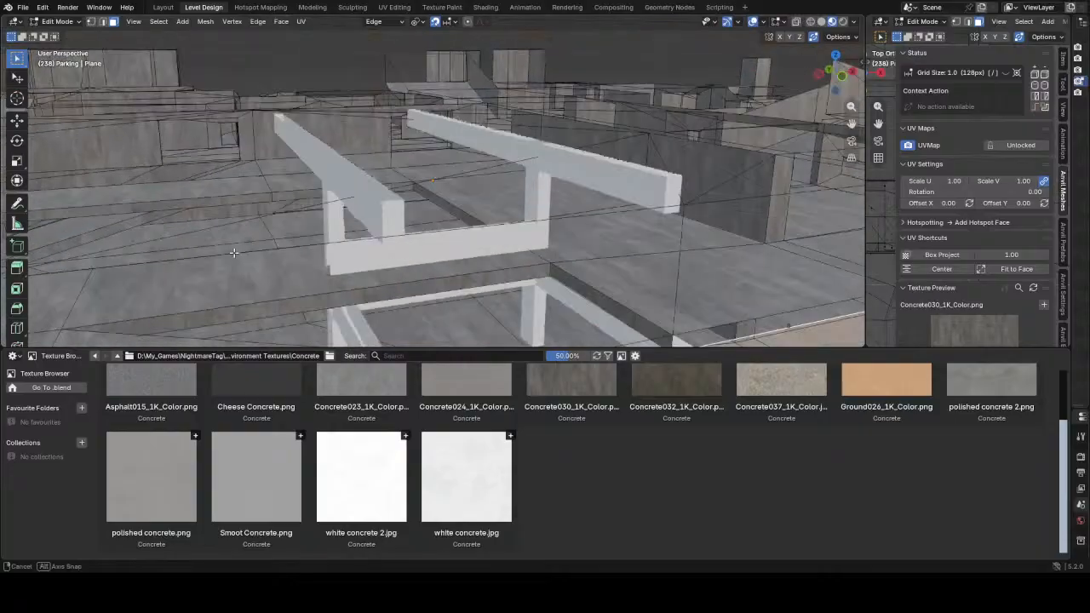
pyautogui.moveTo(435, 248); pyautogui.dragTo(514, 233, button='middle')
pyautogui.click(533, 221)
pyautogui.scroll(-1, 513, 183)
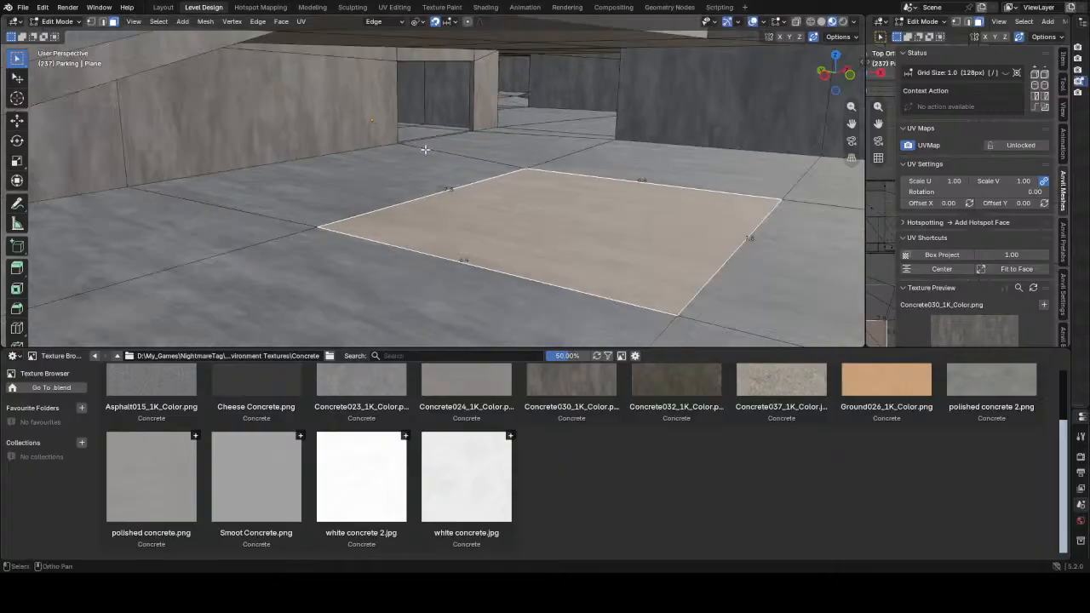
# - Extend the selection to all faces with a similar normal to the selected floor face
pyautogui.click(161, 22)
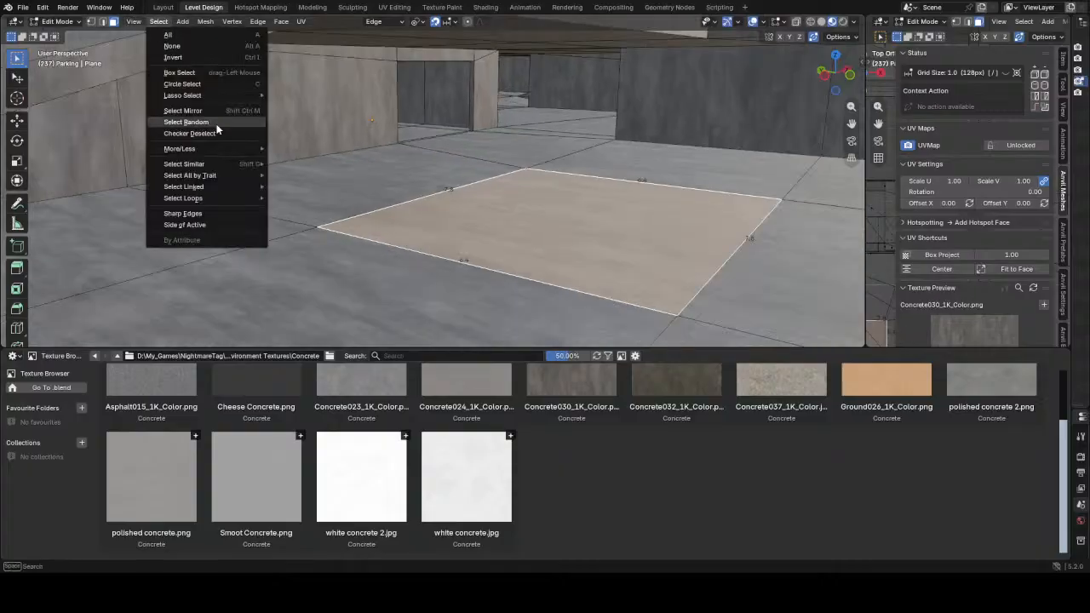
pyautogui.moveTo(239, 161)
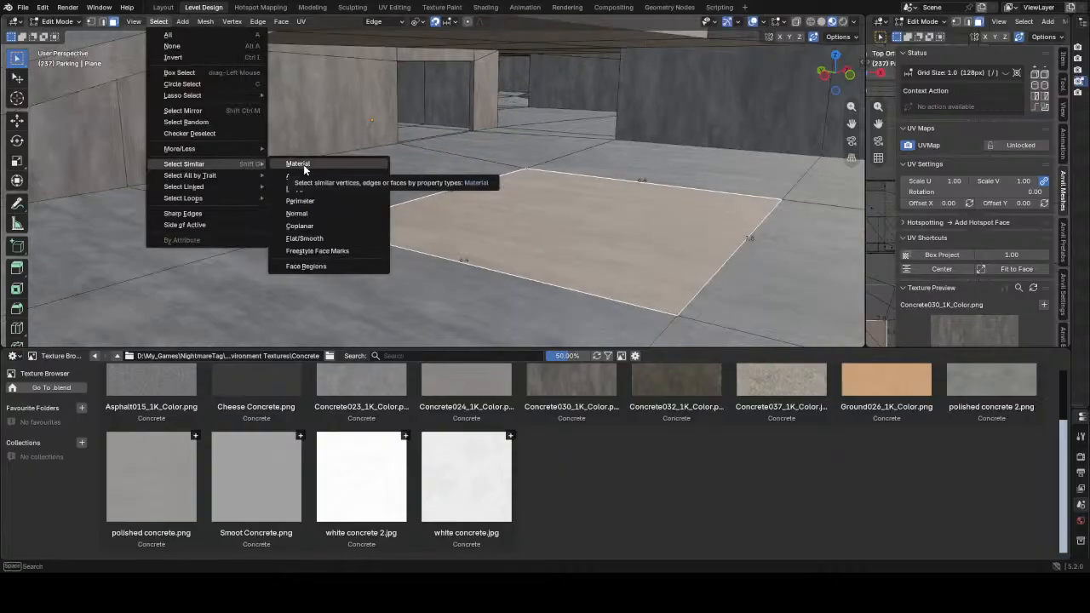
pyautogui.click(311, 211)
pyautogui.scroll(-5, 444, 188)
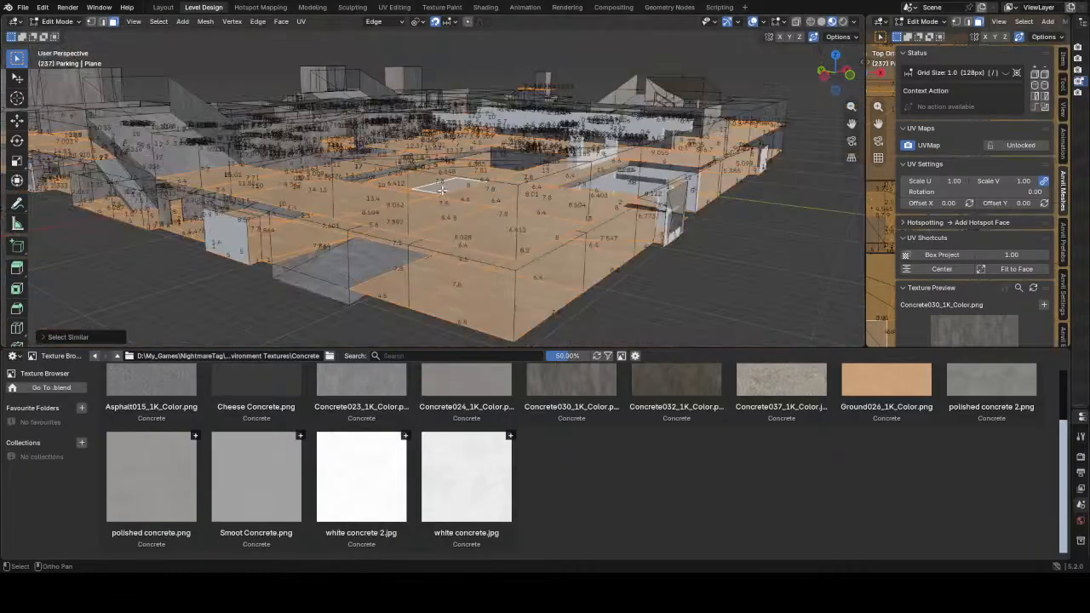
pyautogui.scroll(5, 443, 189)
pyautogui.moveTo(443, 188); pyautogui.dragTo(406, 167, button='middle')
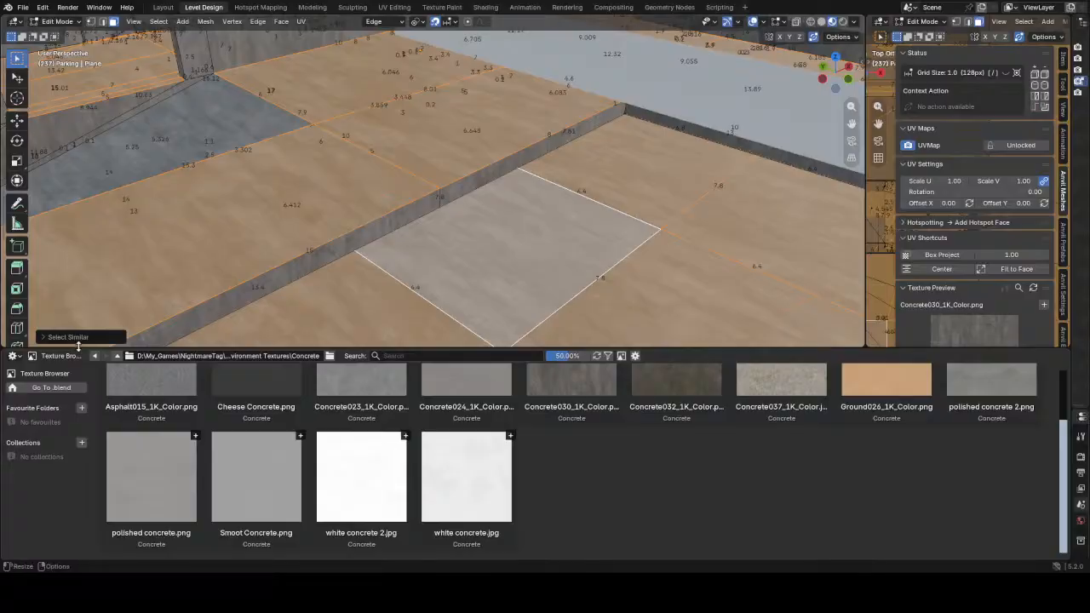
# - Raise the Select Similar threshold to 0.10880 with the type Normal and comparison Equal
pyautogui.click(47, 338)
pyautogui.moveTo(140, 334); pyautogui.dragTo(172, 334)
pyautogui.moveTo(293, 159); pyautogui.dragTo(419, 154, button='middle')
pyautogui.scroll(2, 347, 158)
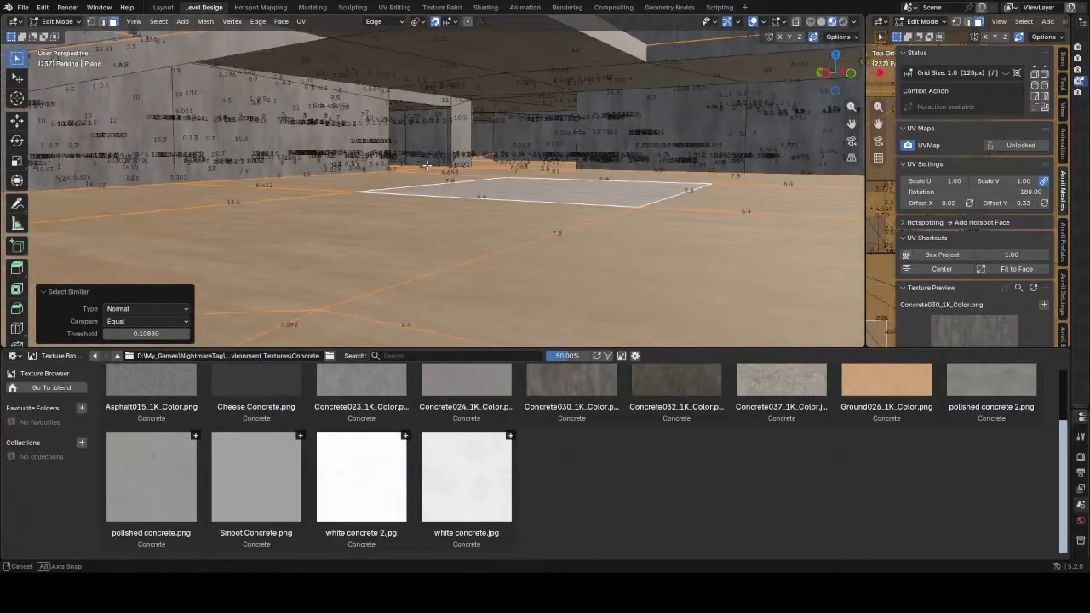
# - Examine the concrete texture across the Parking mesh's ceiling, floors, ramps and walls, and return to Object Mode
pyautogui.click(510, 67)
pyautogui.moveTo(487, 91); pyautogui.dragTo(498, 123, button='middle')
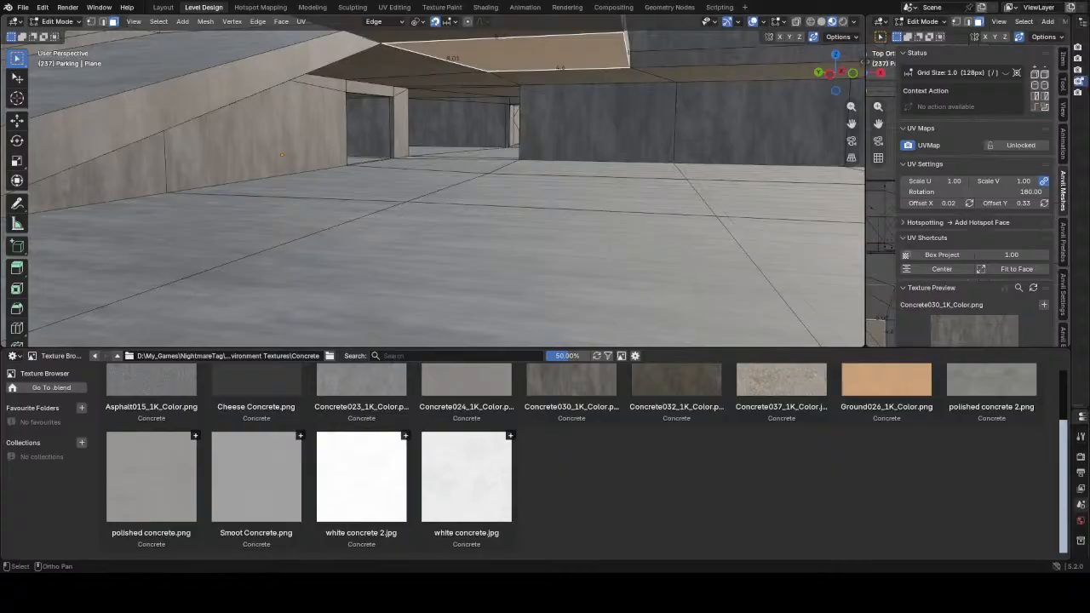
pyautogui.scroll(-11, 443, 176)
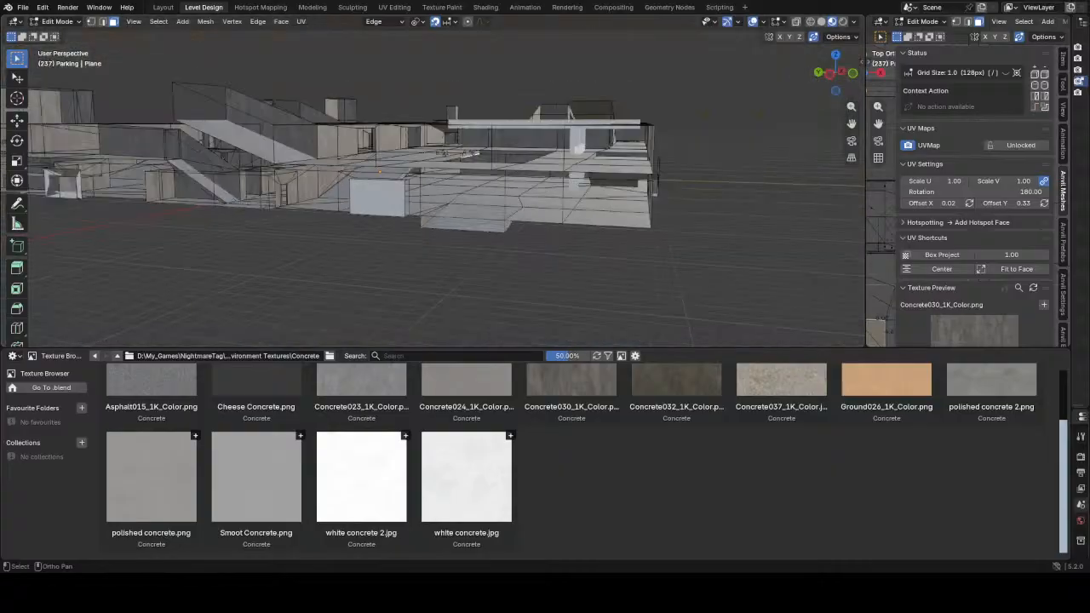
pyautogui.moveTo(445, 175); pyautogui.dragTo(438, 207, button='middle')
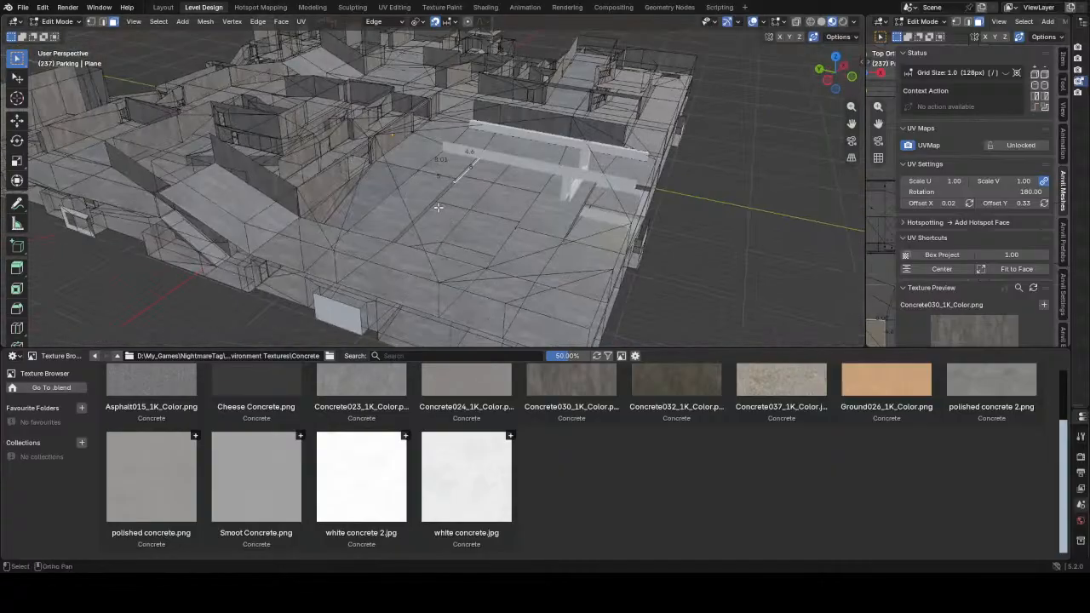
pyautogui.scroll(5, 438, 208)
pyautogui.moveTo(438, 208); pyautogui.dragTo(318, 150, button='middle')
pyautogui.scroll(-5, 317, 150)
pyautogui.scroll(6, 373, 179)
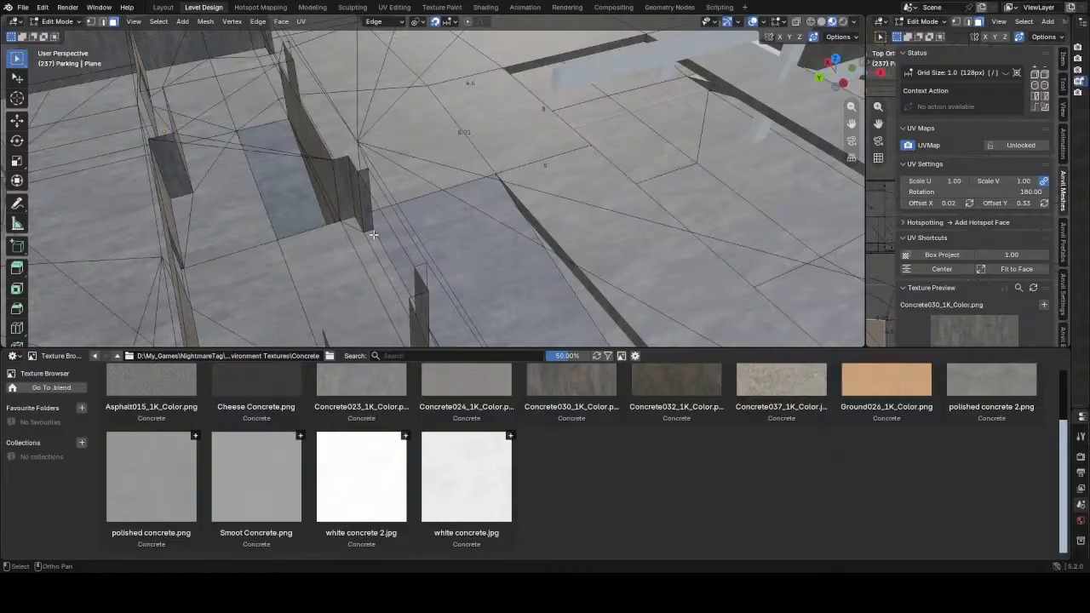
pyautogui.scroll(-5, 189, 182)
pyautogui.moveTo(189, 183); pyautogui.dragTo(266, 164, button='middle')
pyautogui.scroll(4, 322, 157)
pyautogui.moveTo(391, 150); pyautogui.dragTo(323, 125, button='middle')
pyautogui.moveTo(613, 131); pyautogui.dragTo(569, 131, button='middle')
pyautogui.scroll(-5, 601, 133)
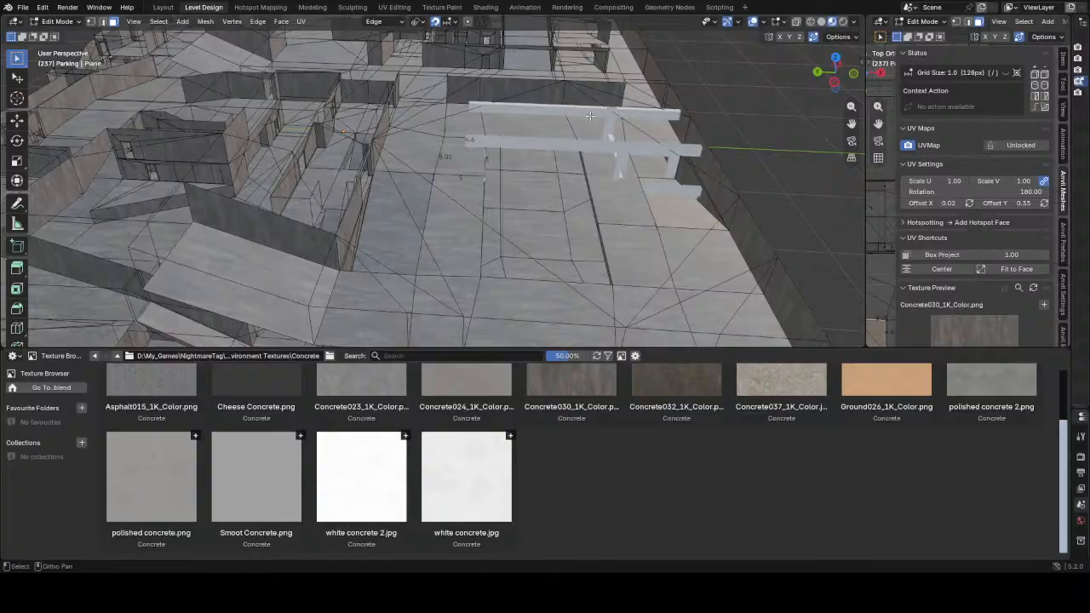
pyautogui.press('Tab')
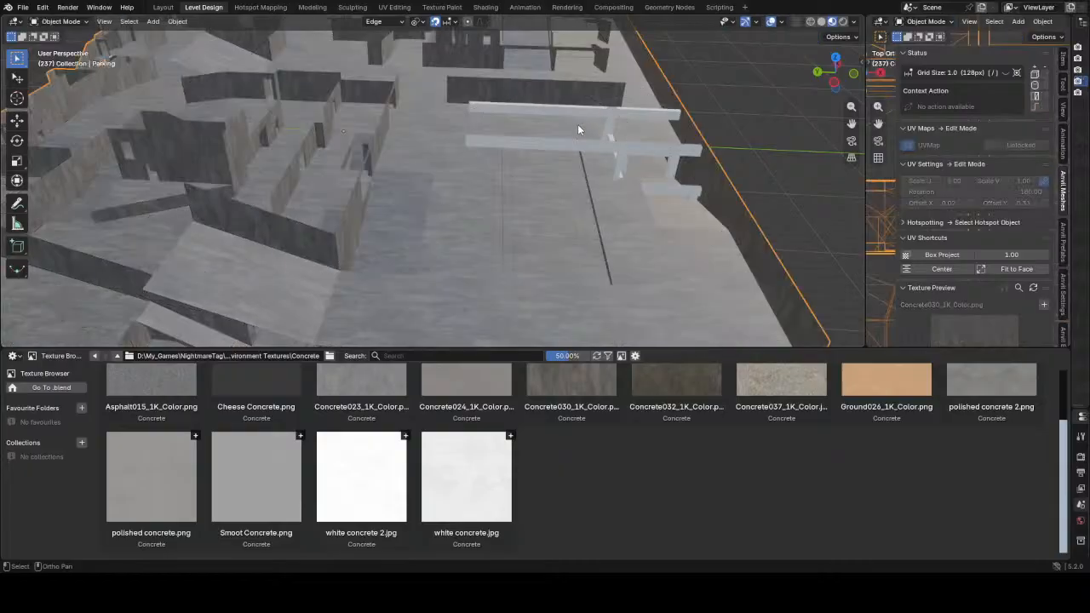
# - Select the Pillars object and apply the white concrete 2.jpg texture to all of its faces
pyautogui.keyDown('shift'); pyautogui.moveTo(589, 112); pyautogui.dragTo(579, 140, button='middle'); pyautogui.keyUp('shift')
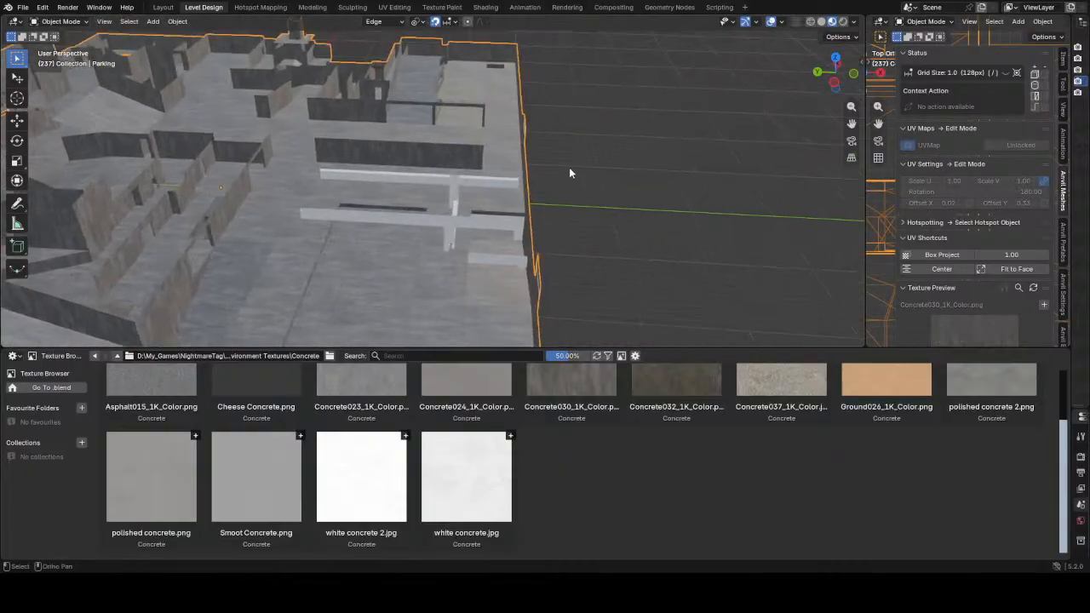
pyautogui.scroll(5, 463, 202)
pyautogui.moveTo(463, 202); pyautogui.dragTo(498, 175, button='middle')
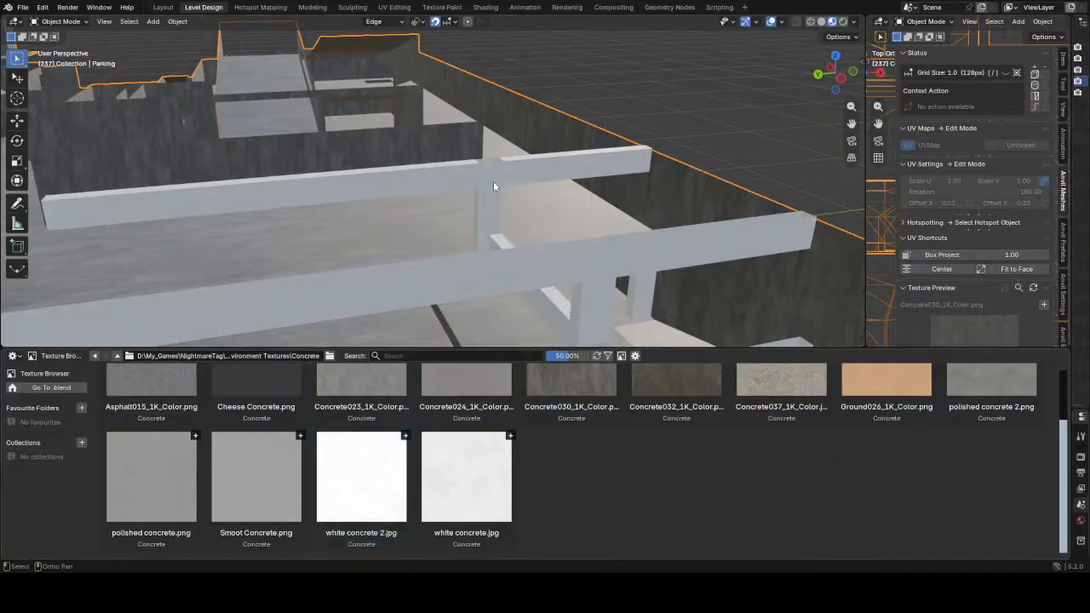
pyautogui.click(631, 155)
pyautogui.click(386, 492)
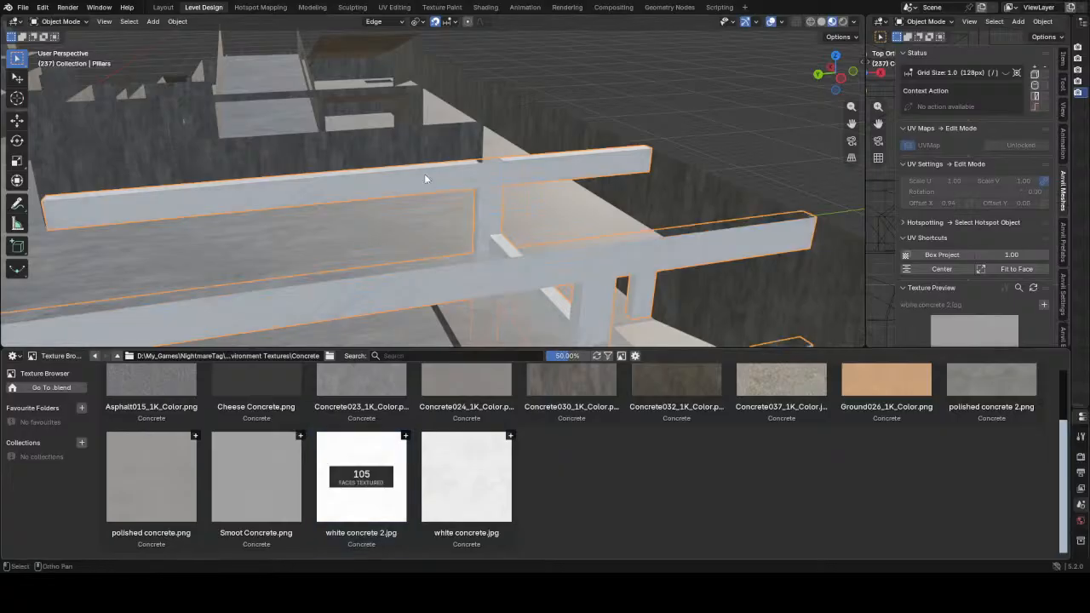
# - Apply the white concrete.jpg texture to the Pillars and check it on the beams up close
pyautogui.scroll(5, 429, 185)
pyautogui.moveTo(431, 194); pyautogui.dragTo(507, 178, button='middle')
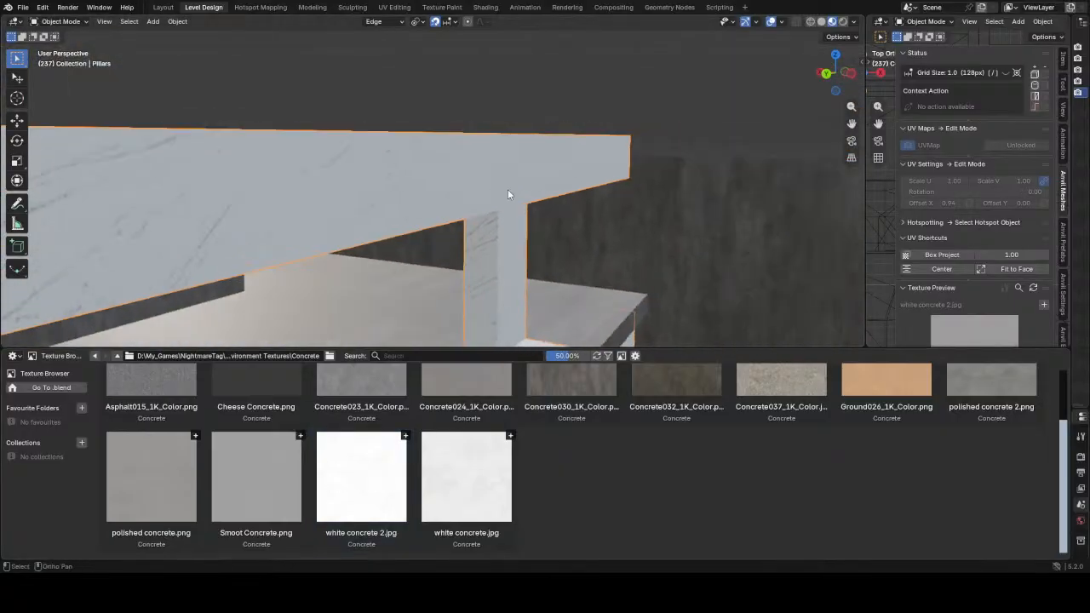
pyautogui.click(465, 477)
pyautogui.moveTo(422, 327); pyautogui.dragTo(427, 263, button='middle')
pyautogui.press('s')
pyautogui.moveTo(300, 214); pyautogui.dragTo(323, 216, button='right')
pyautogui.press('a')
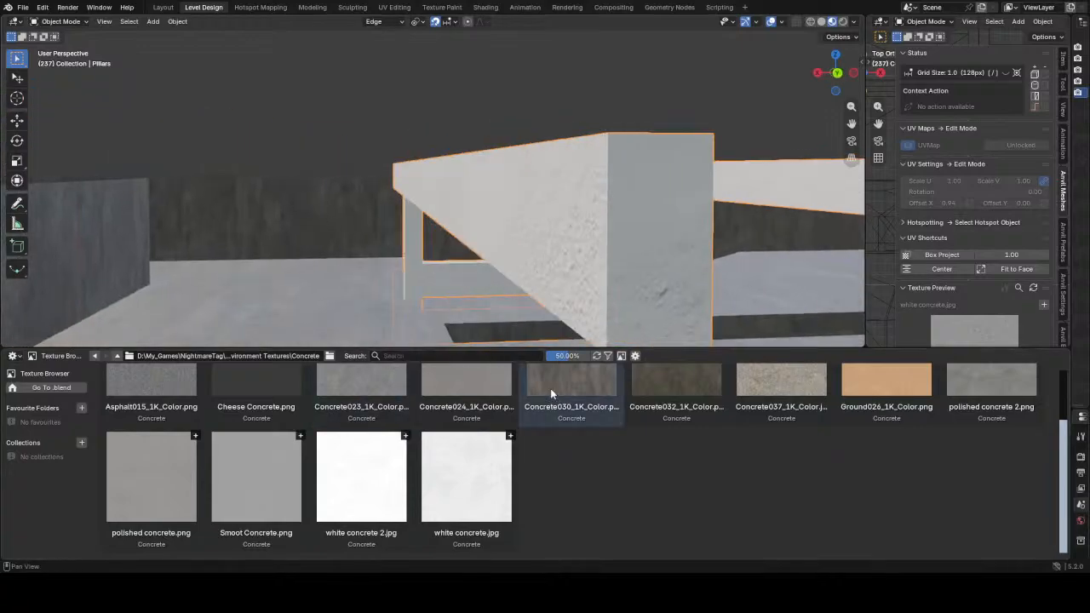
# - Open the Plaster texture folder and try Plaster Green.png on the Pillars
pyautogui.click(116, 355)
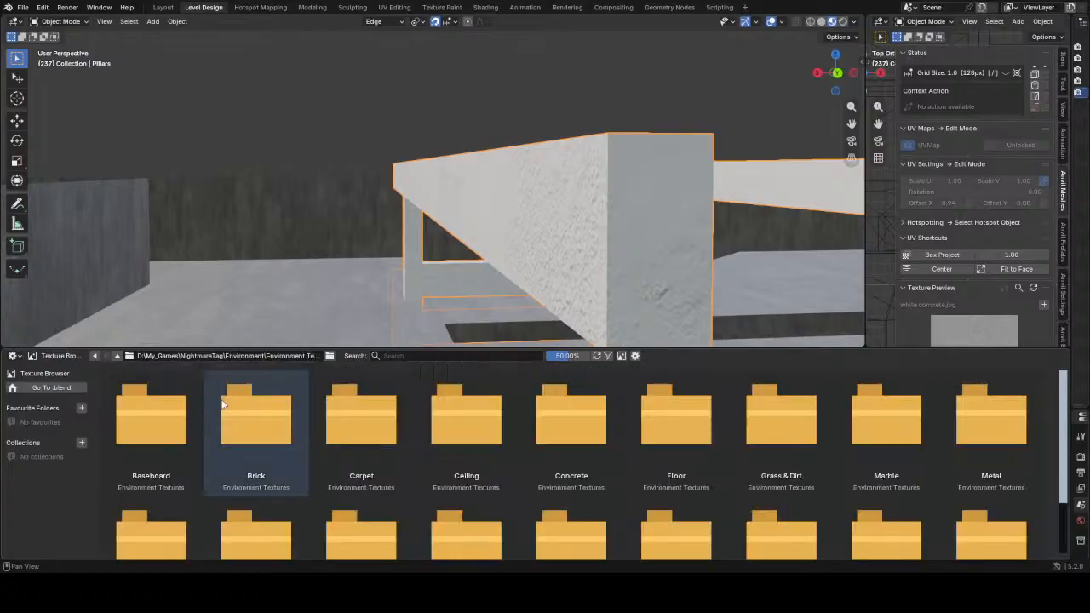
pyautogui.scroll(-2, 632, 426)
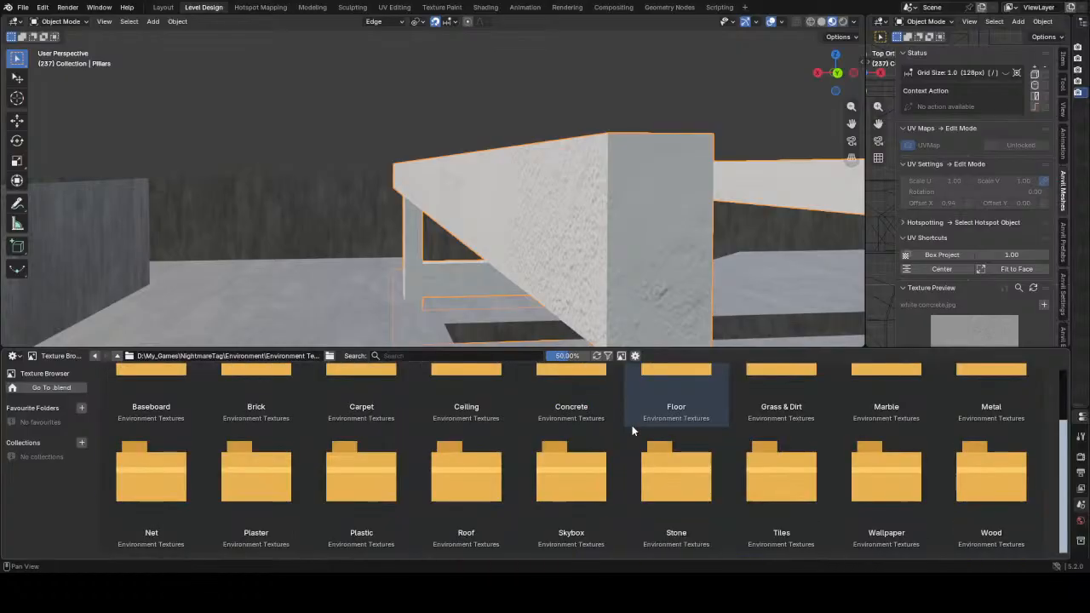
pyautogui.doubleClick(235, 524)
pyautogui.click(265, 491)
pyautogui.click(530, 455)
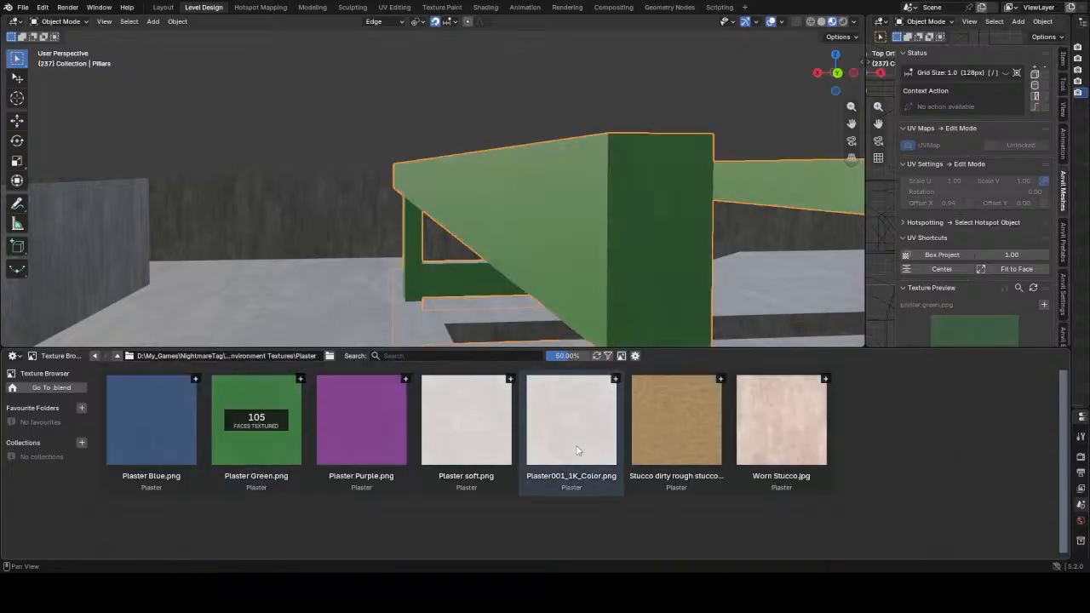
# - Compare Plaster Blue.png, Plaster Green.png and Plaster Purple.png on the Pillars, ending with the purple one
pyautogui.click(164, 441)
pyautogui.click(352, 432)
pyautogui.click(273, 435)
pyautogui.click(179, 431)
pyautogui.click(374, 422)
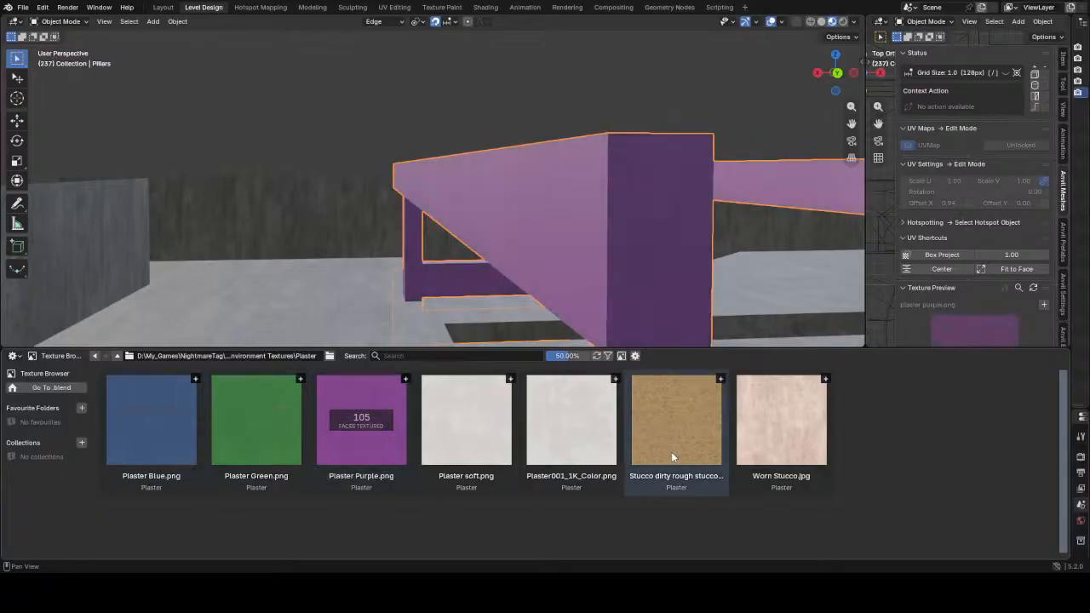
# - Apply white concrete.jpg from the Concrete folder to the Pillars and check how it tiles on the beams
pyautogui.click(117, 356)
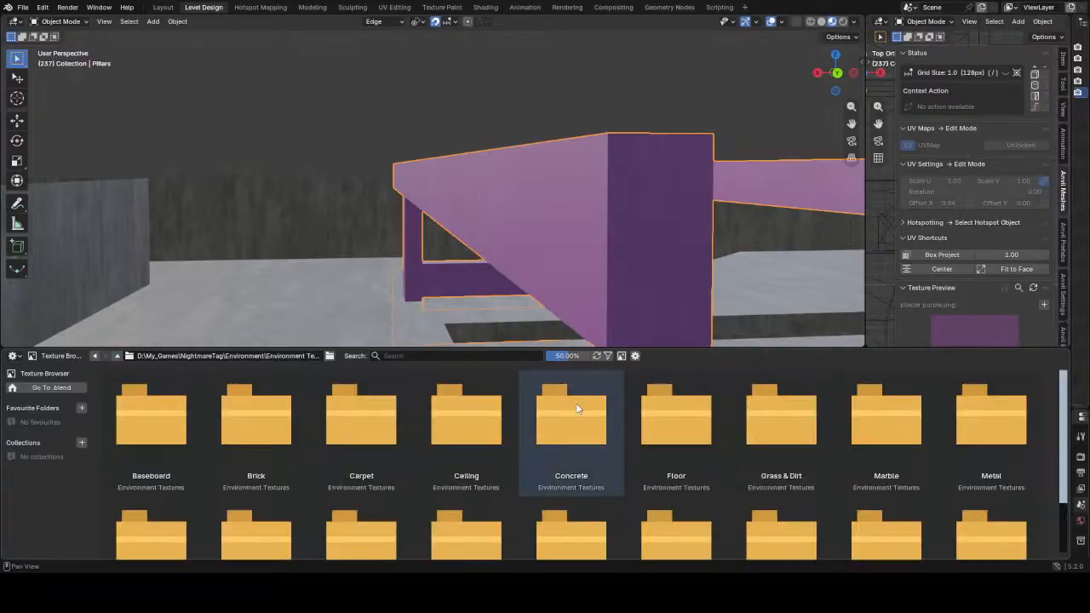
pyautogui.doubleClick(567, 426)
pyautogui.click(443, 532)
pyautogui.moveTo(630, 289); pyautogui.dragTo(602, 223, button='middle')
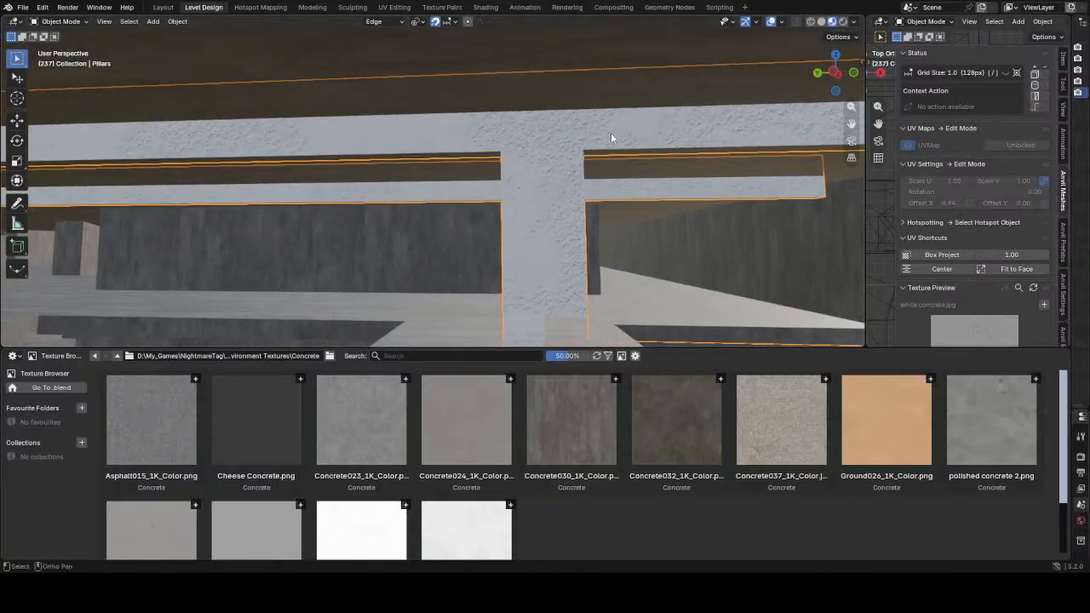
pyautogui.scroll(-4, 501, 190)
pyautogui.scroll(3, 499, 194)
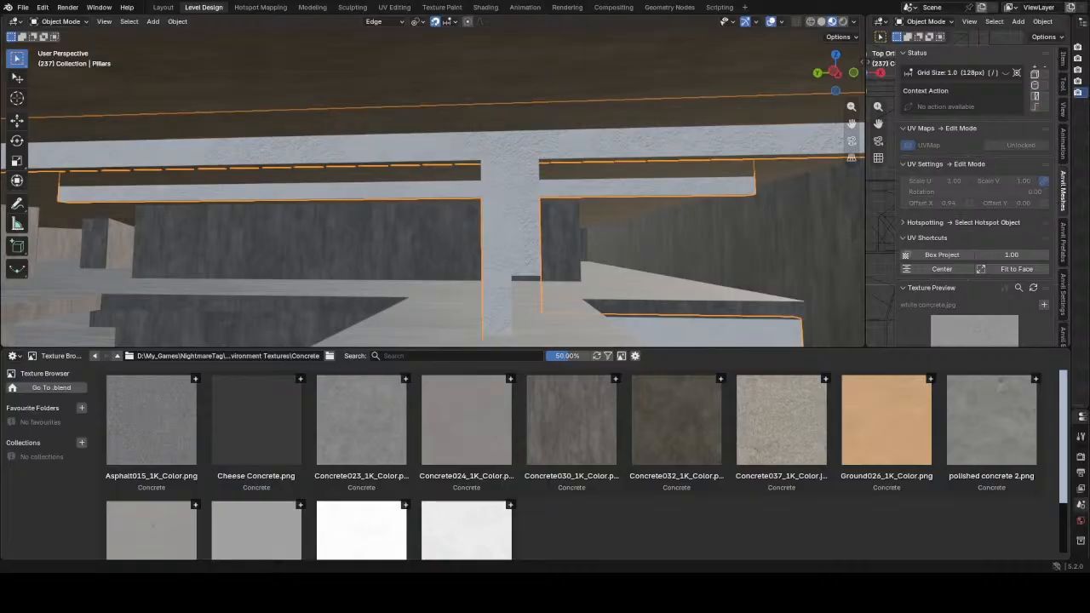
pyautogui.scroll(-3, 488, 177)
pyautogui.moveTo(489, 177); pyautogui.dragTo(487, 207, button='middle')
pyautogui.scroll(3, 486, 207)
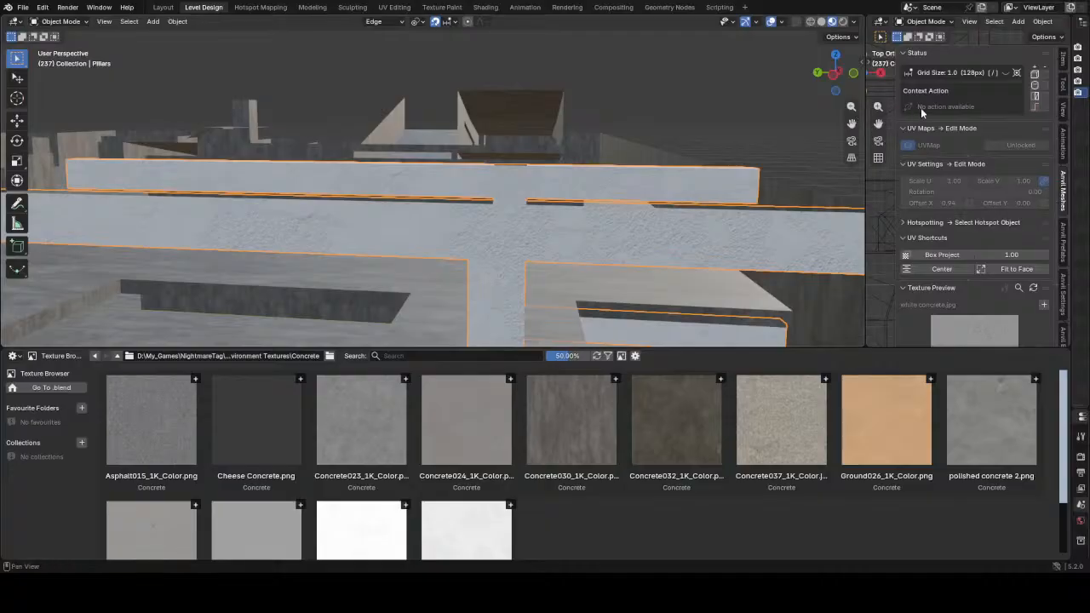
# - Try Fit to Face and a Box Project of 1.00 on the Pillars' texture mapping
pyautogui.scroll(-2, 968, 194)
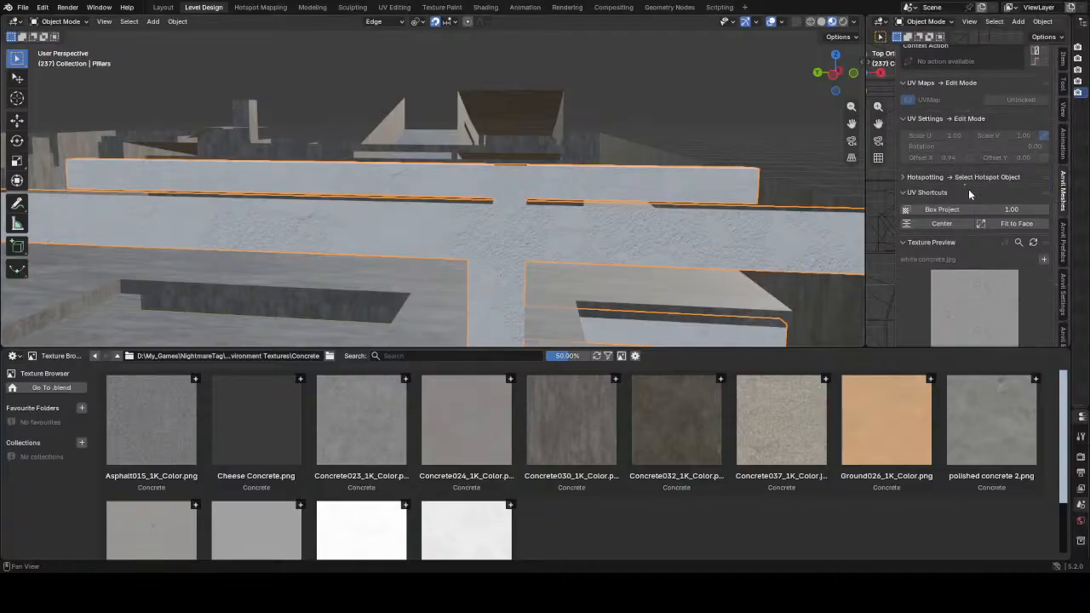
pyautogui.scroll(-1, 968, 192)
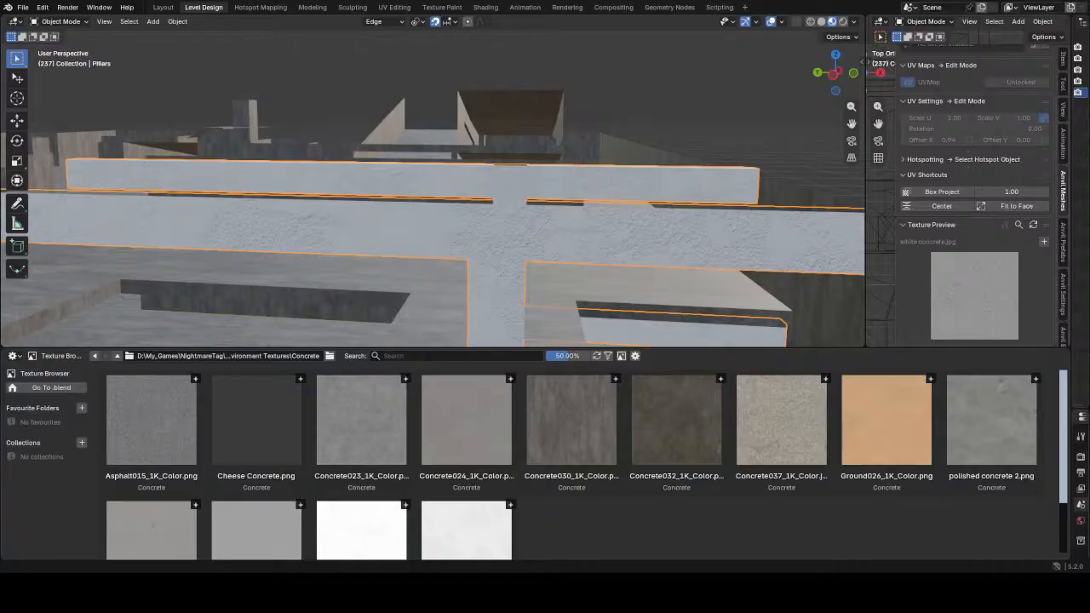
pyautogui.click(1014, 209)
pyautogui.scroll(-3, 563, 235)
pyautogui.scroll(3, 274, 186)
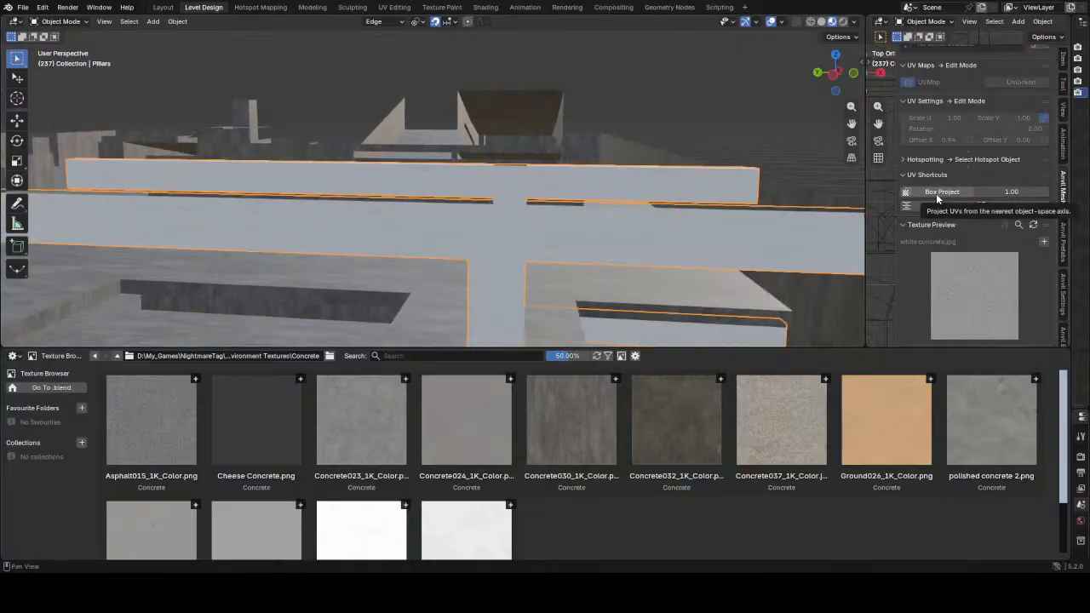
pyautogui.click(940, 193)
pyautogui.scroll(-2, 404, 195)
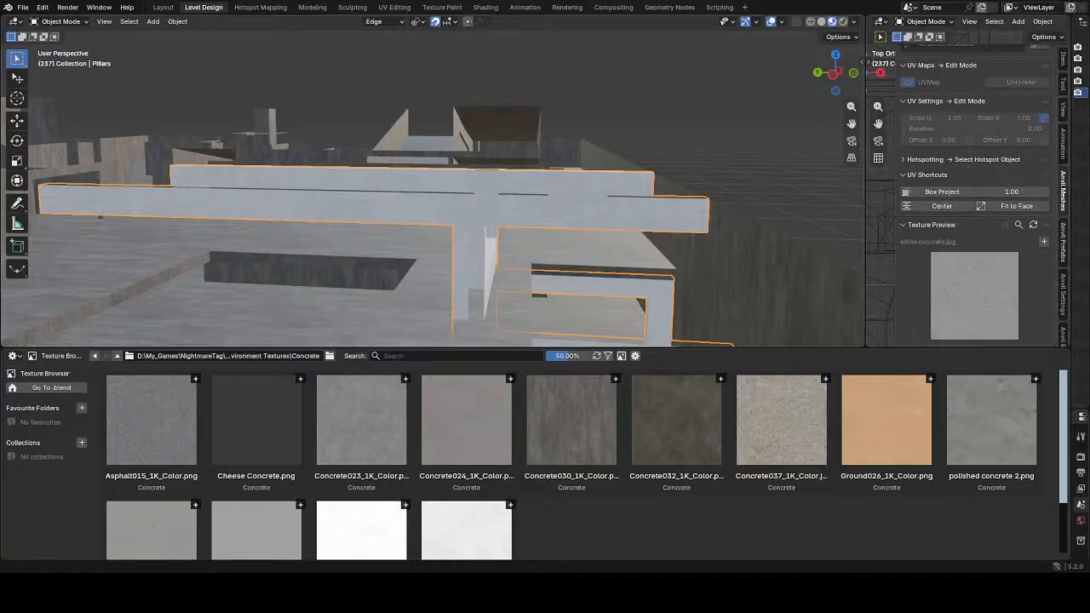
# - Remap all faces of the Pillars mesh with Cube Projection in Edit Mode and return to Object Mode
pyautogui.click(461, 218)
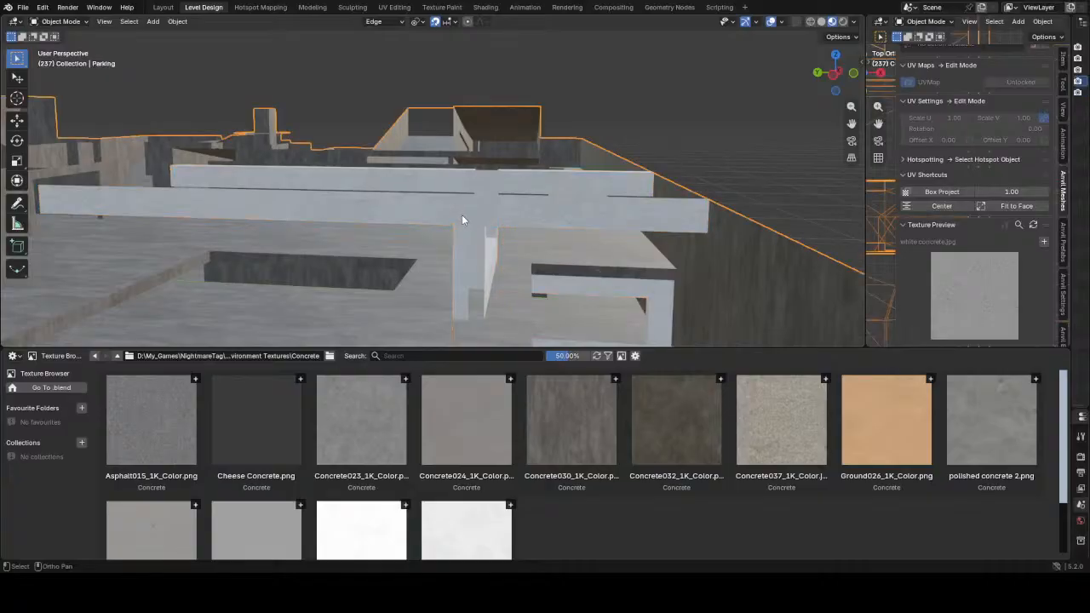
pyautogui.press('h')
pyautogui.click(451, 227)
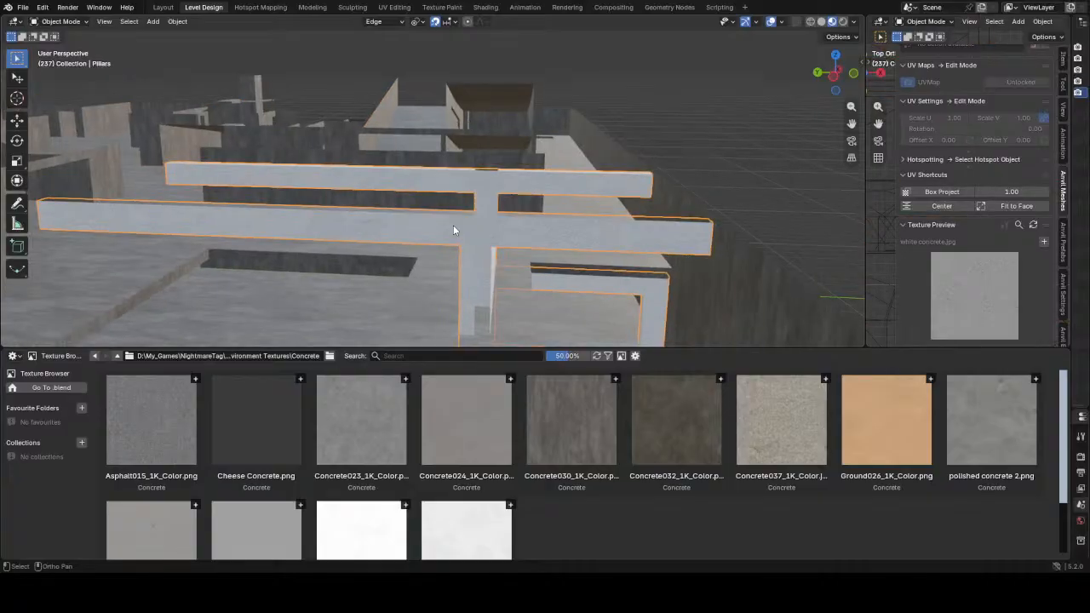
pyautogui.press('Tab')
pyautogui.scroll(-3, 453, 228)
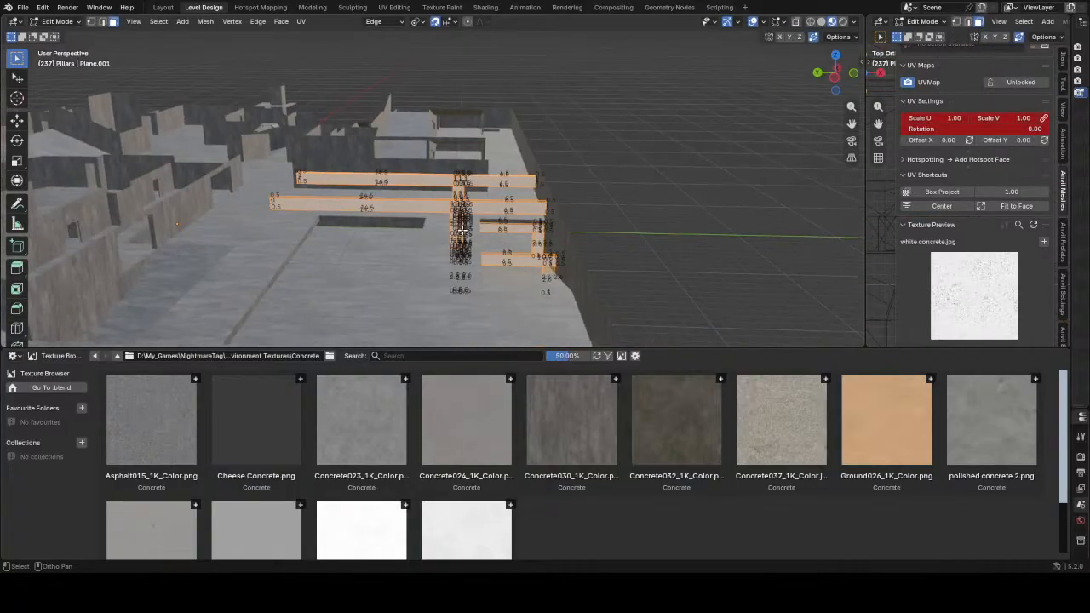
pyautogui.press('u')
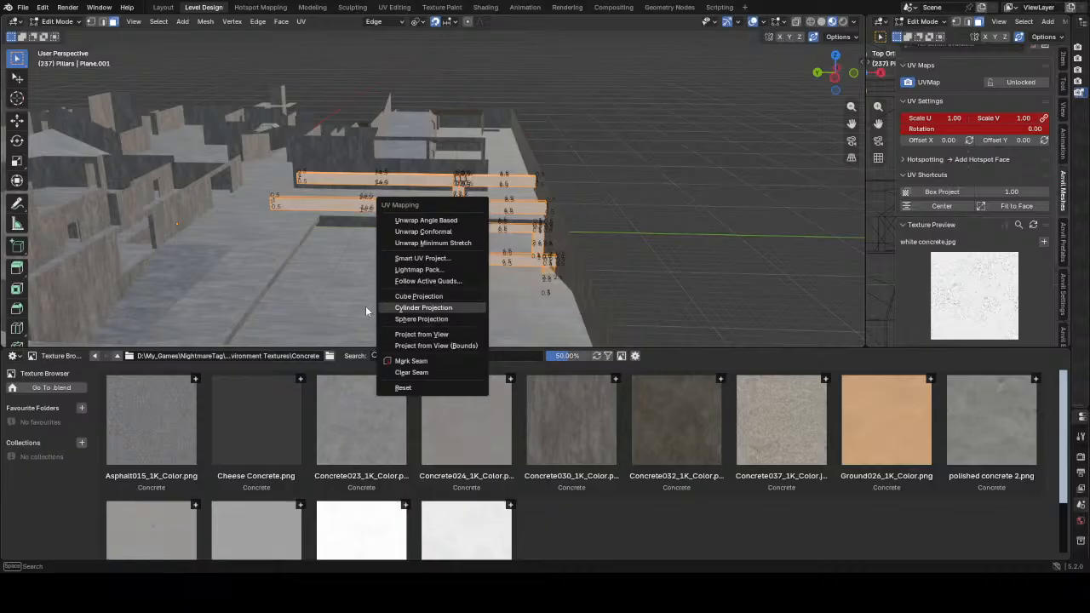
pyautogui.click(440, 298)
pyautogui.scroll(4, 466, 223)
pyautogui.press('Tab')
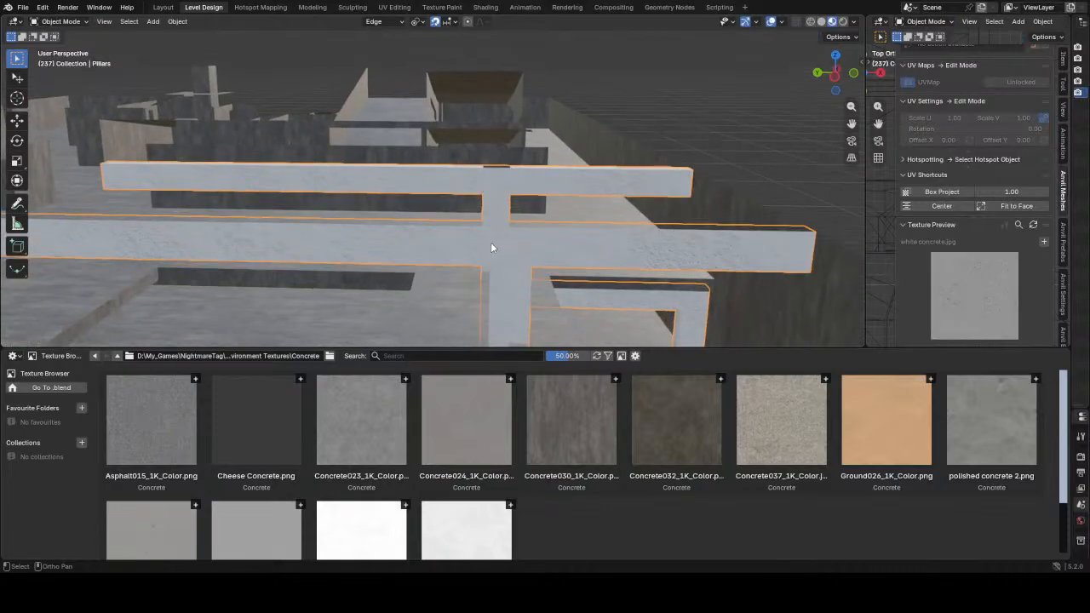
# - Enlarge the 3D viewport by reducing the height of the texture browser
pyautogui.scroll(-2, 491, 245)
pyautogui.moveTo(491, 244); pyautogui.dragTo(496, 235, button='middle')
pyautogui.scroll(1, 496, 235)
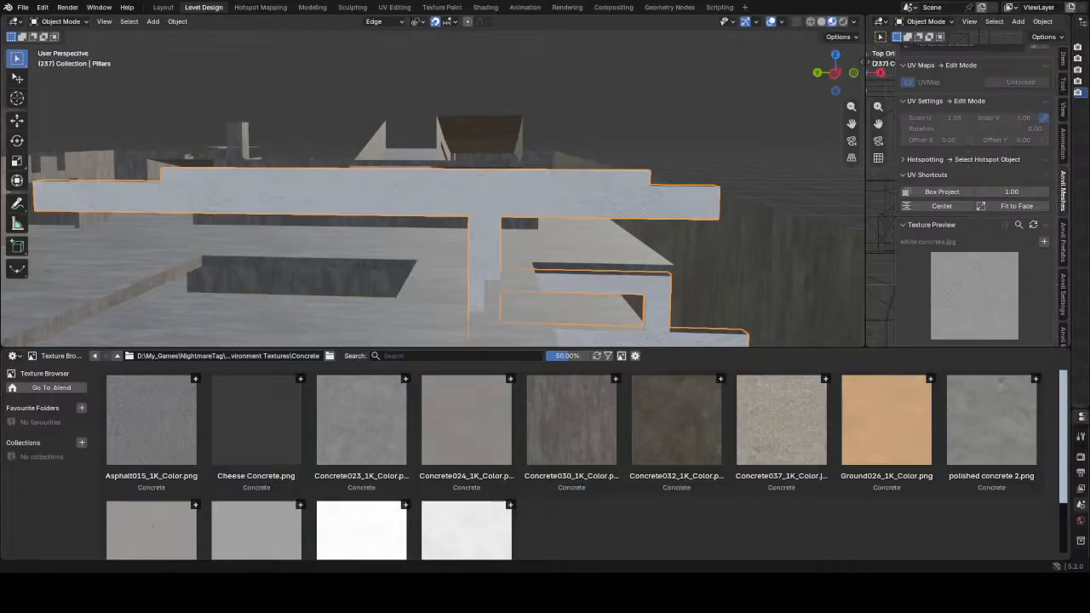
pyautogui.hotkey('shift', '`')
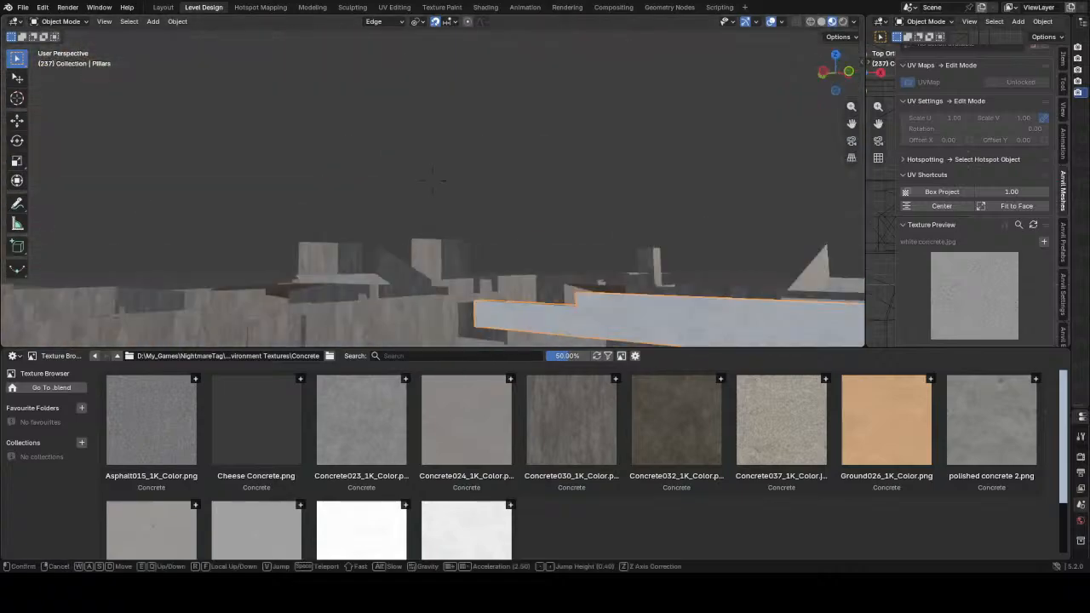
pyautogui.click(561, 321)
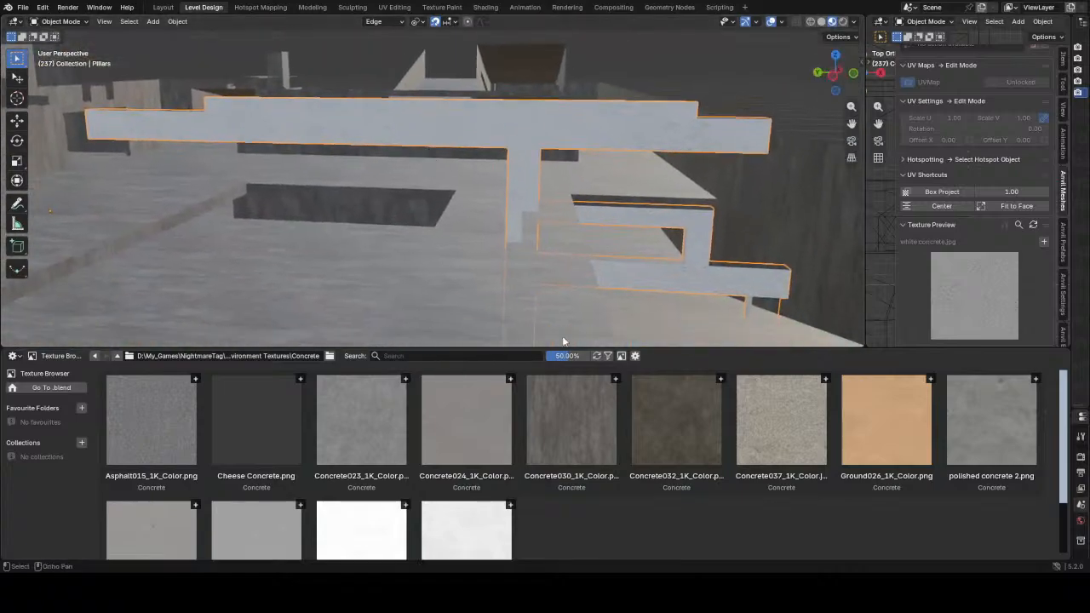
pyautogui.moveTo(553, 347); pyautogui.dragTo(548, 394)
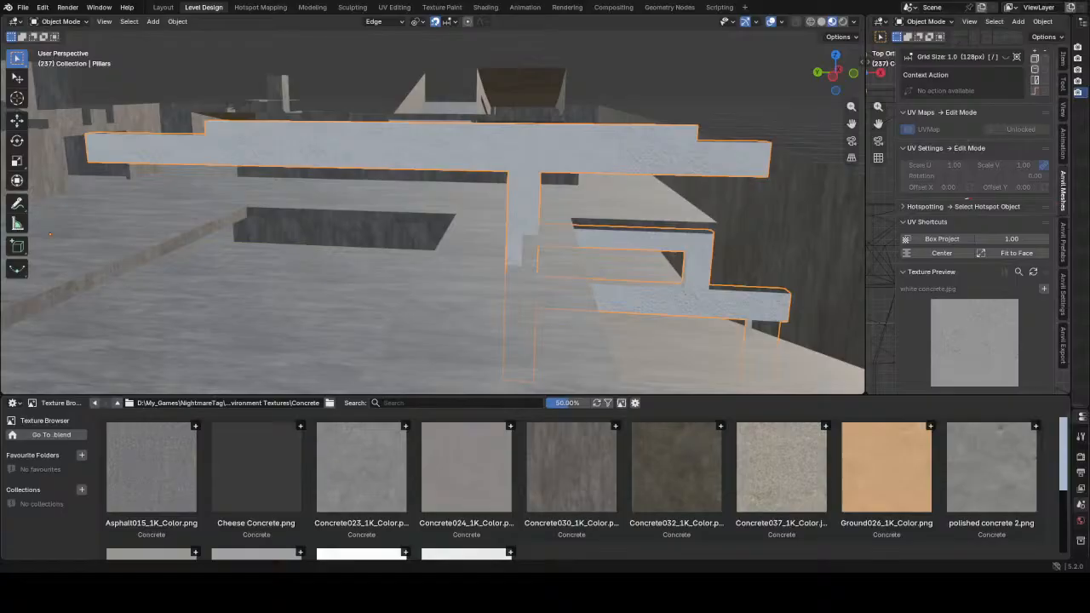
# - Walk through the level in first-person view to examine the concrete textures on the walls, floors and ceilings
pyautogui.hotkey('shift', '`')
pyautogui.press('w')
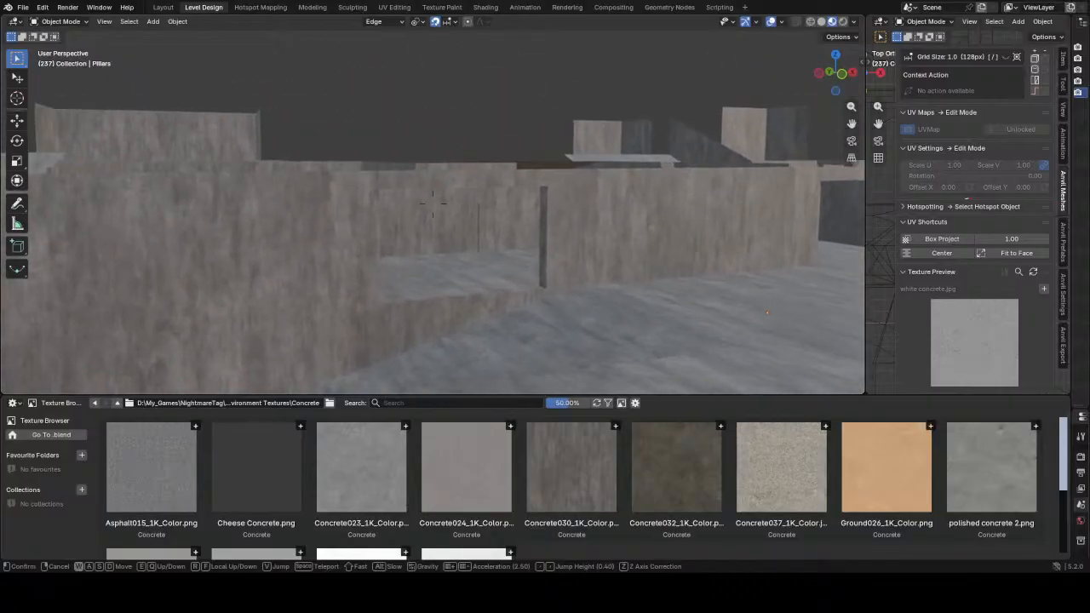
pyautogui.press('w')
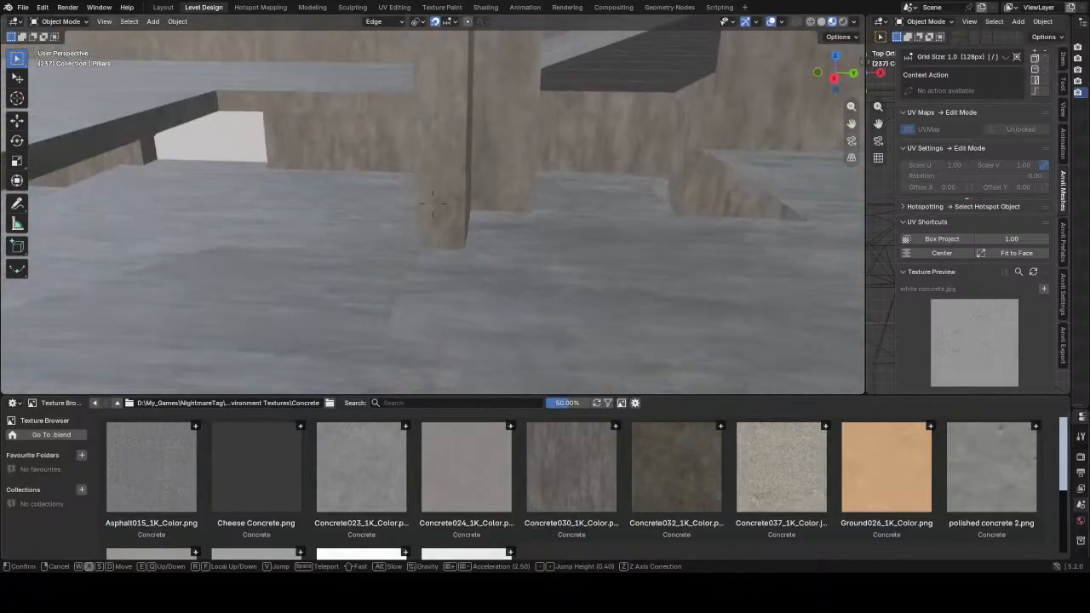
pyautogui.press('w')
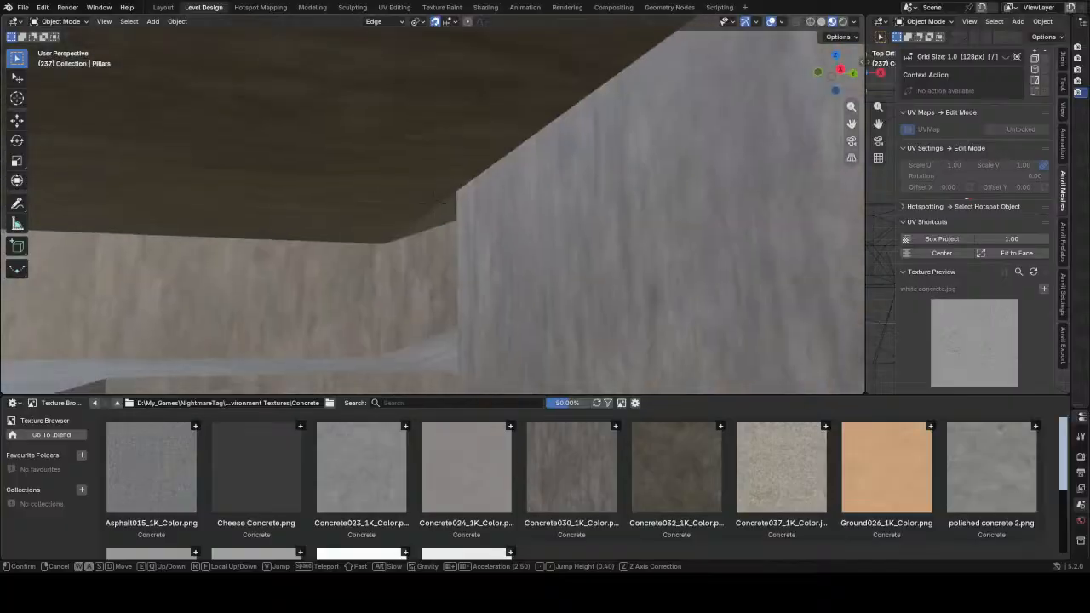
pyautogui.press('a')
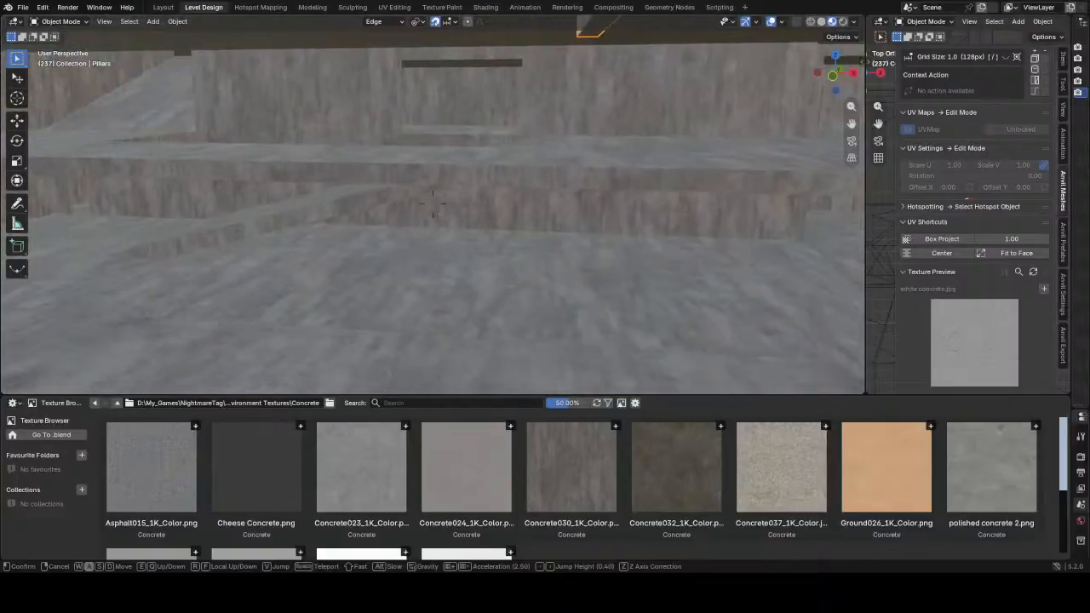
pyautogui.press('w')
pyautogui.press('space')
pyautogui.press('space')
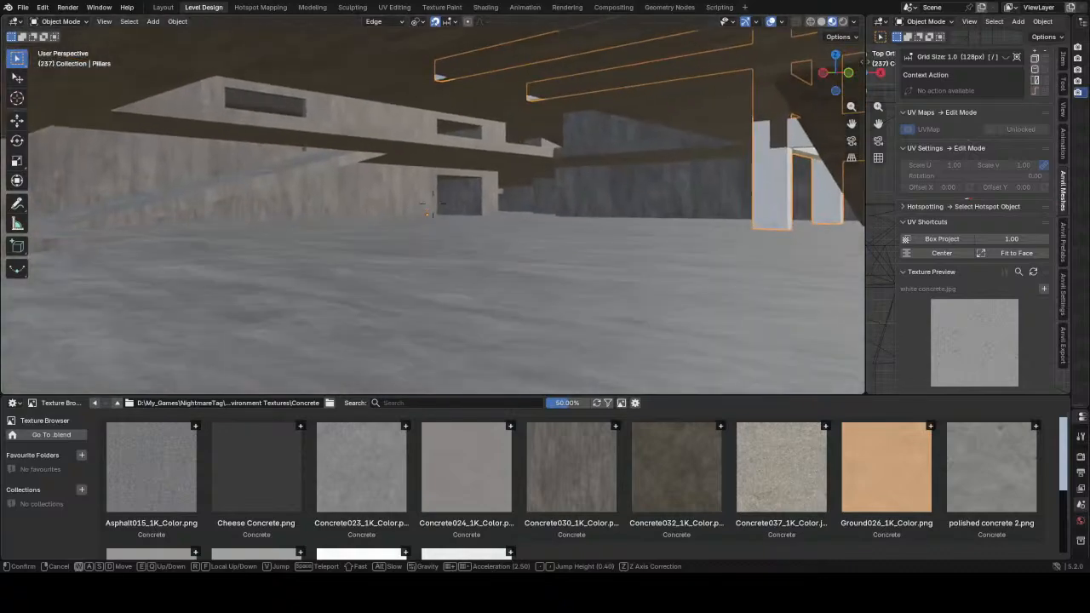
# - Examine the white concrete on the Pillars' columns and beams against the surrounding walls and upper floors
pyautogui.press('space')
pyautogui.press('d')
pyautogui.press('q')
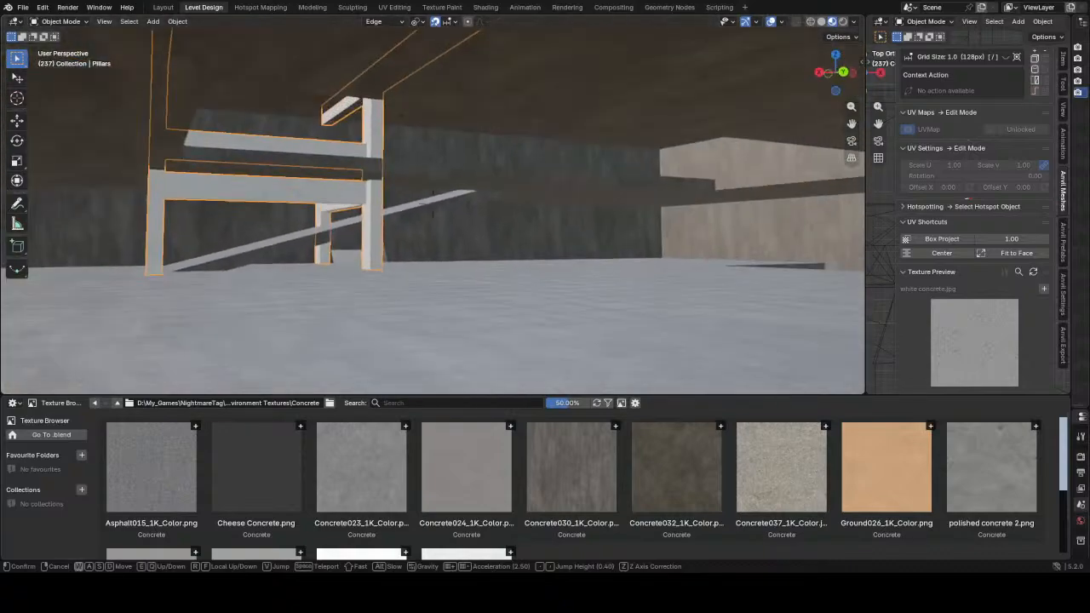
pyautogui.press('e')
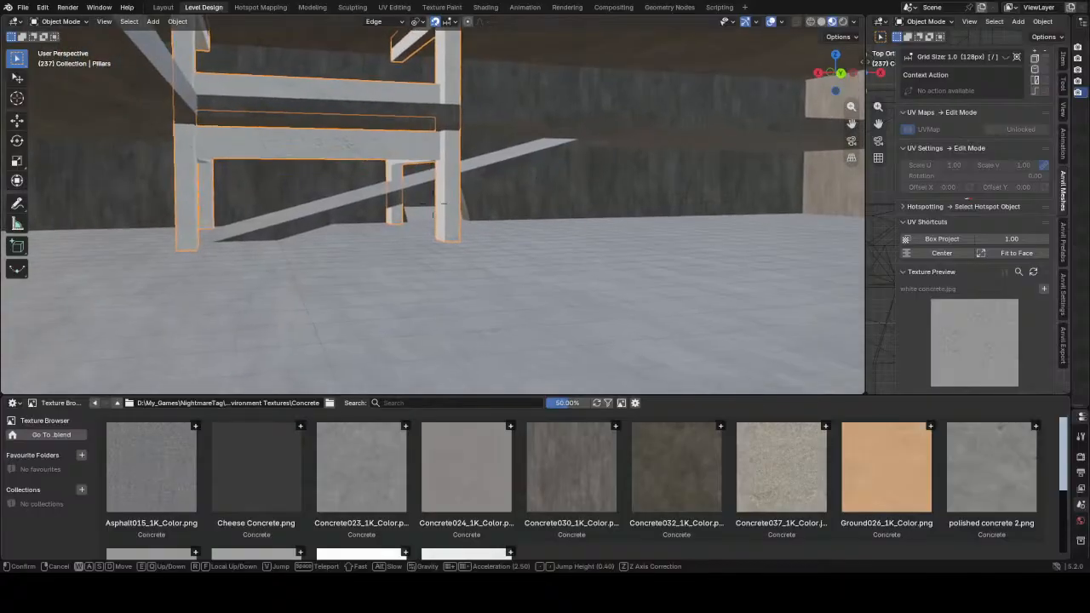
pyautogui.press('w')
pyautogui.press('w')
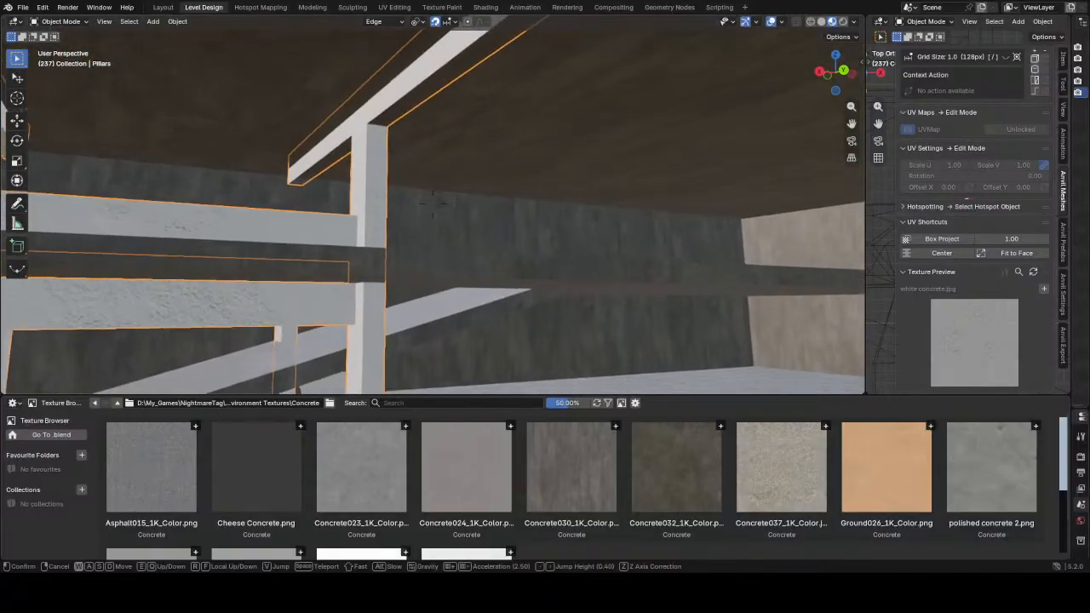
pyautogui.press('w')
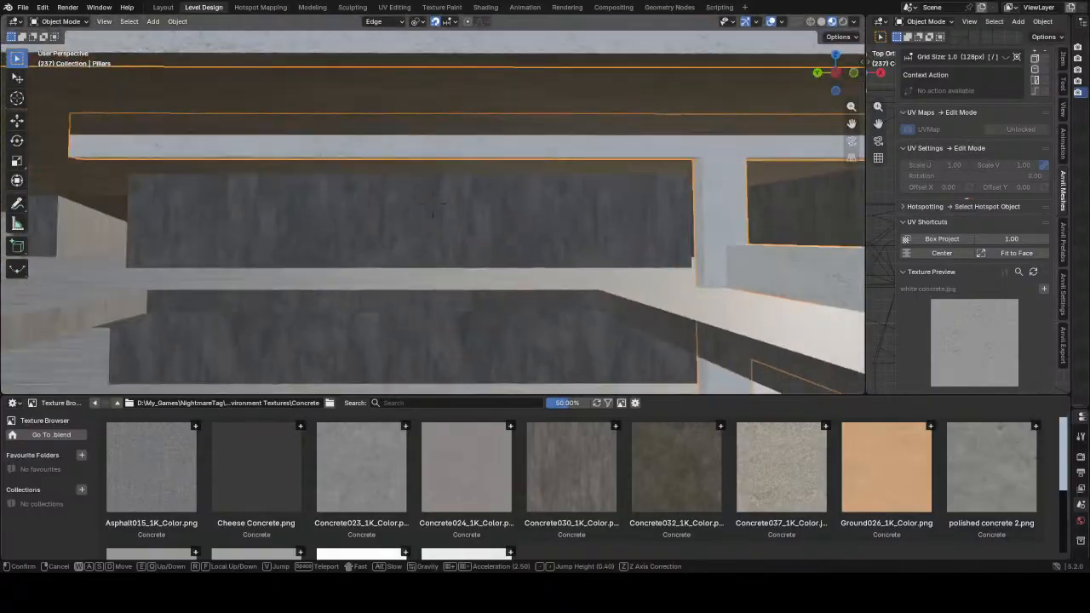
pyautogui.press('w')
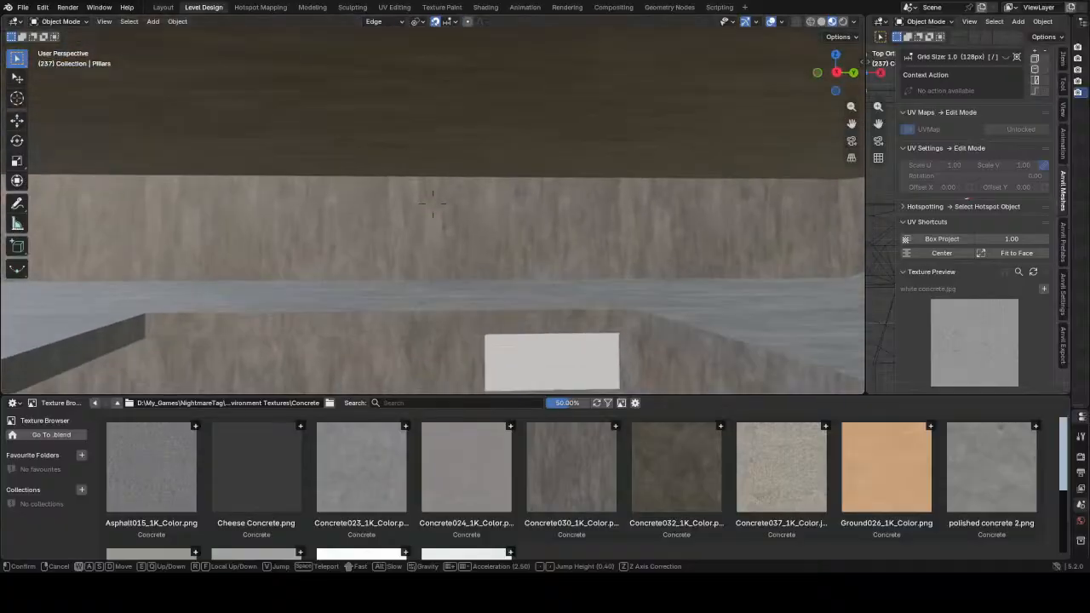
pyautogui.press('d')
pyautogui.press('w')
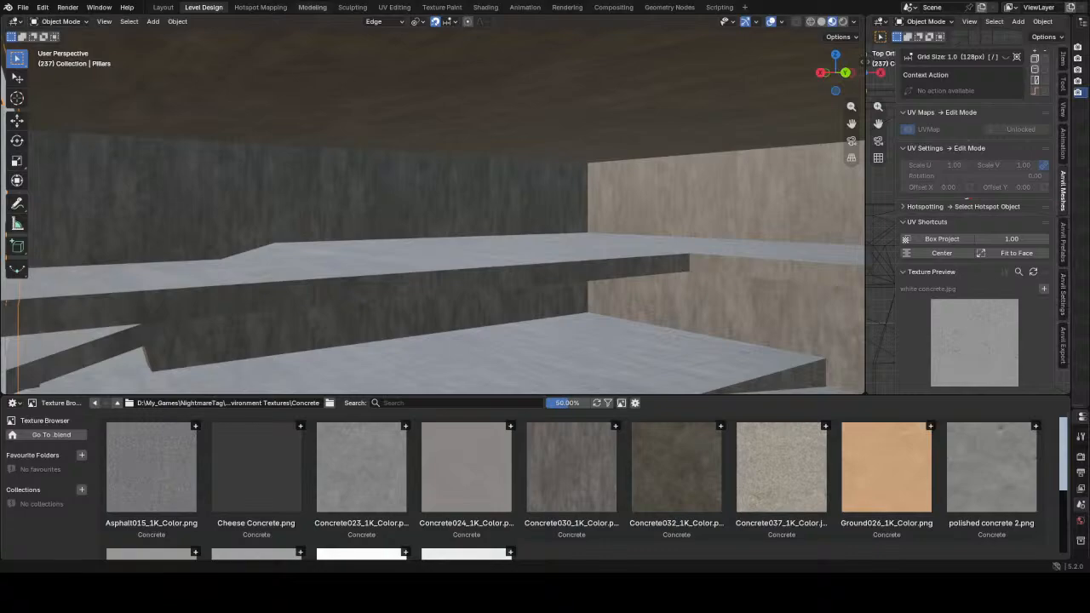
# - Switch to the Layout workspace and look through the object context menu for the Pillars
pyautogui.click(162, 7)
pyautogui.rightClick(413, 217)
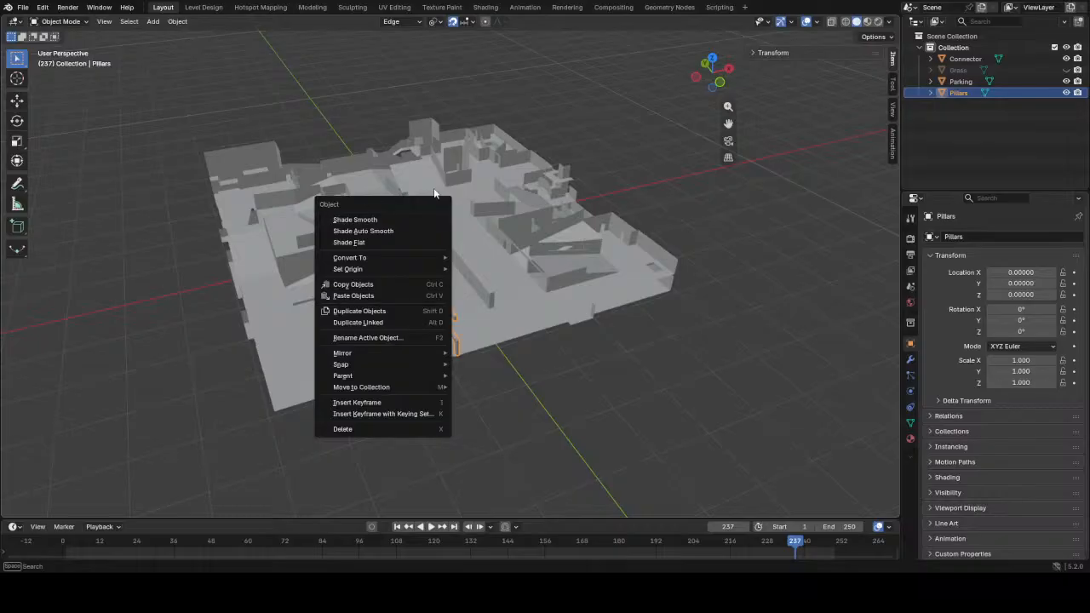
pyautogui.click(368, 110)
pyautogui.rightClick(430, 230)
pyautogui.click(459, 149)
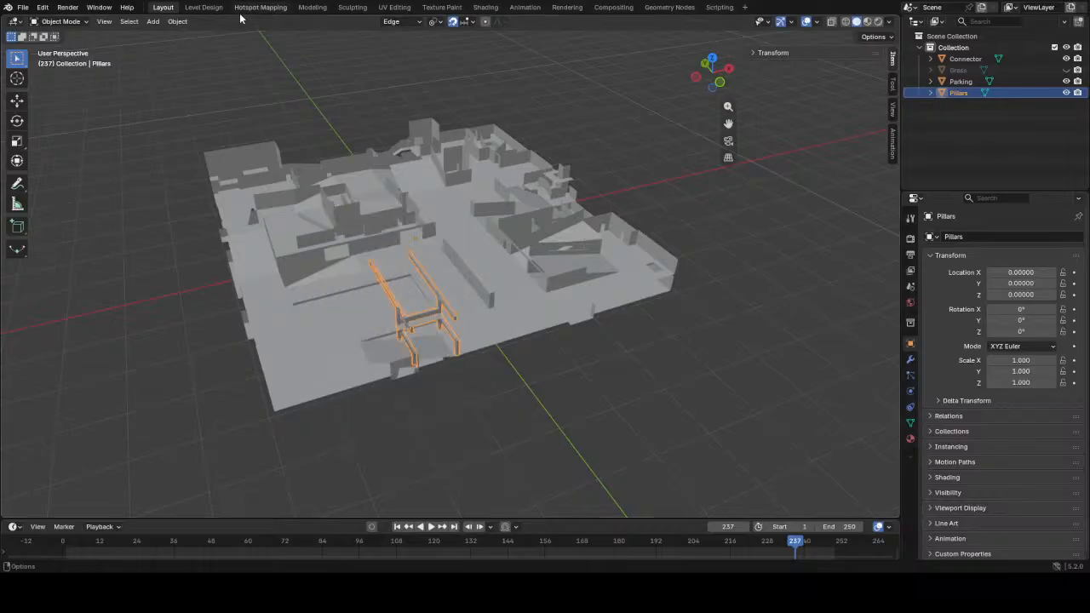
pyautogui.rightClick(429, 206)
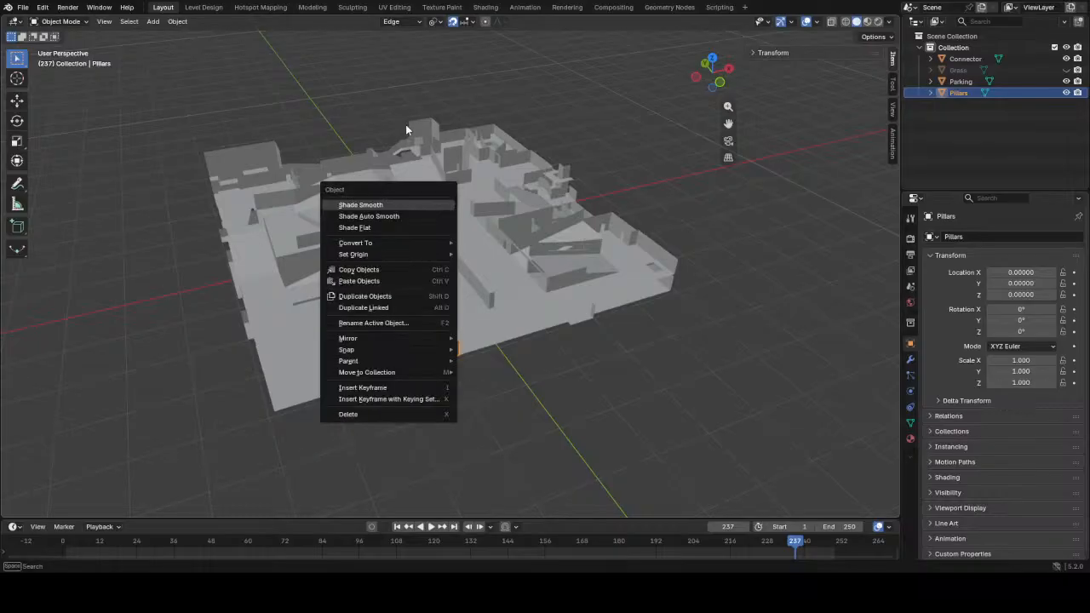
pyautogui.click(405, 124)
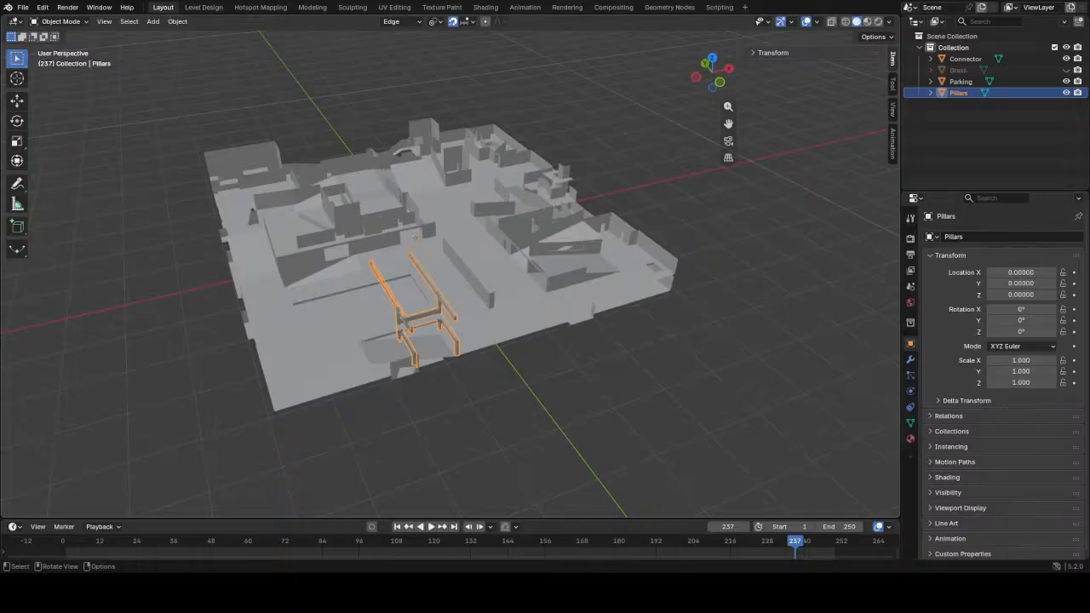
# - Select the Parking mesh and examine its walls, ramps, corridors and openings from outside and inside
pyautogui.click(496, 219)
pyautogui.scroll(5, 483, 228)
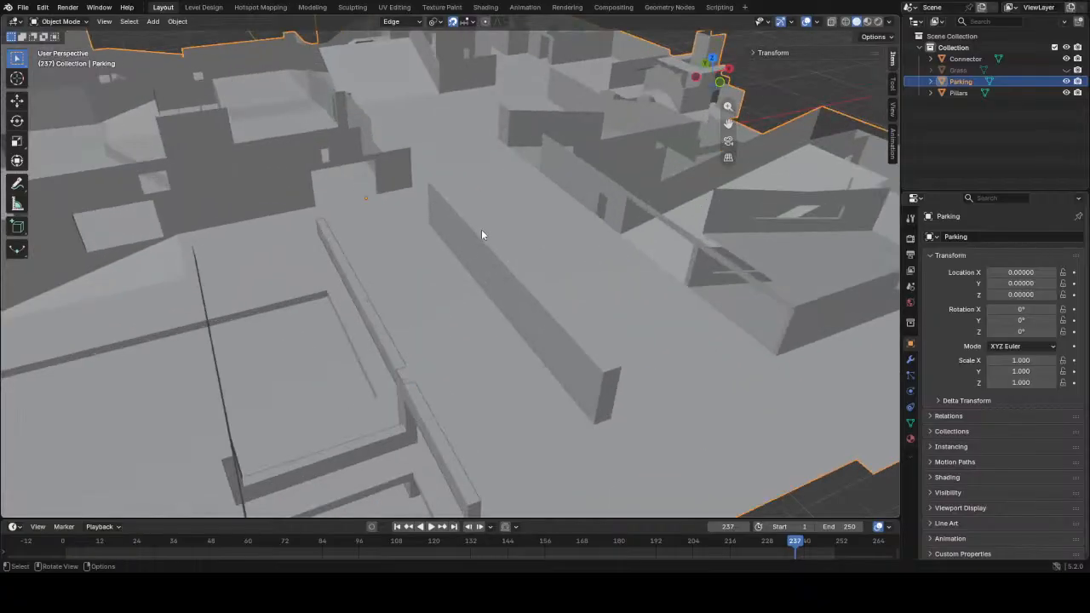
pyautogui.scroll(-5, 482, 231)
pyautogui.scroll(4, 481, 232)
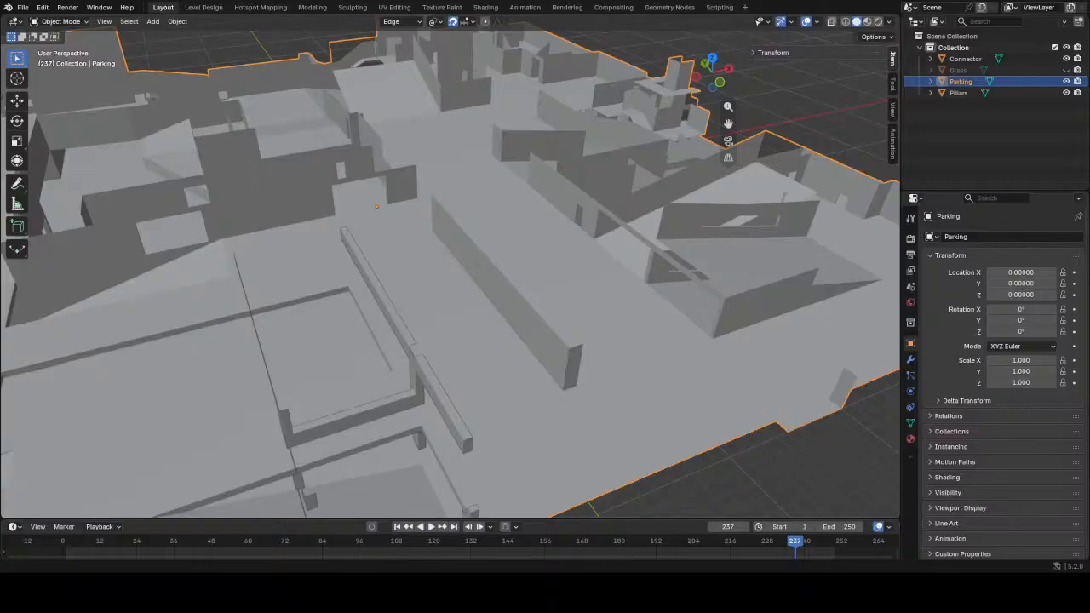
pyautogui.scroll(-8, 446, 288)
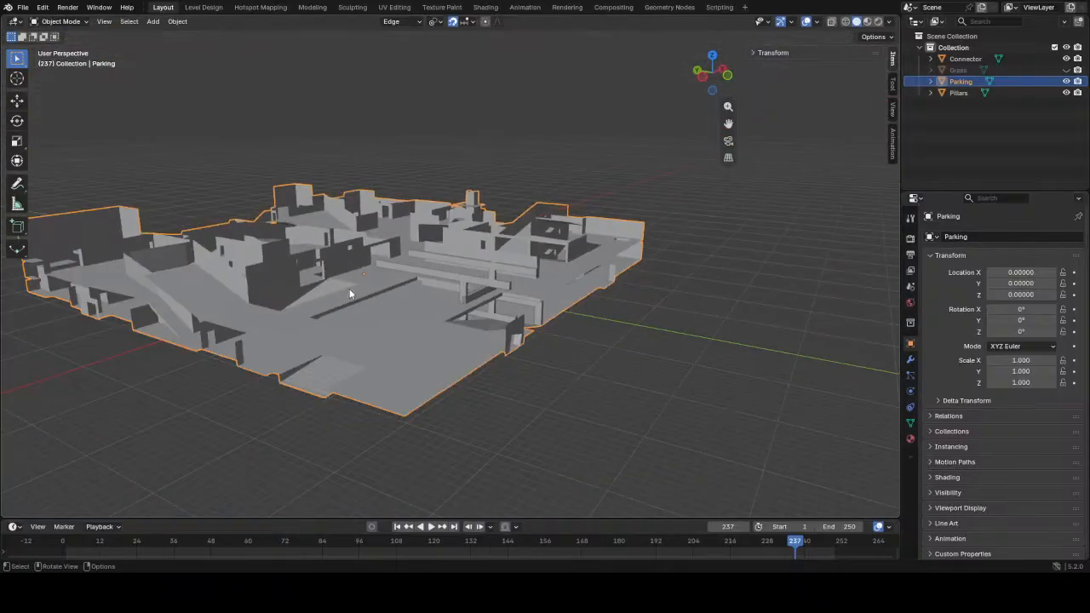
pyautogui.moveTo(446, 288); pyautogui.dragTo(327, 304, button='middle')
pyautogui.keyDown('alt'); pyautogui.middleClick(327, 299); pyautogui.keyUp('alt')
pyautogui.scroll(12, 392, 249)
pyautogui.moveTo(469, 344); pyautogui.dragTo(367, 271, button='middle')
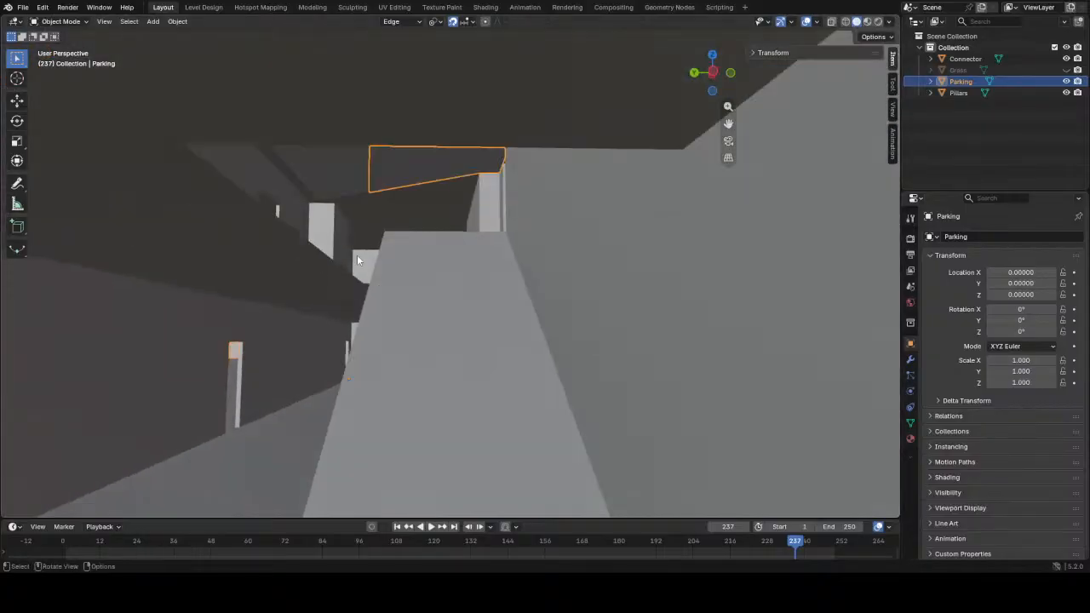
pyautogui.moveTo(458, 273); pyautogui.dragTo(486, 321, button='middle')
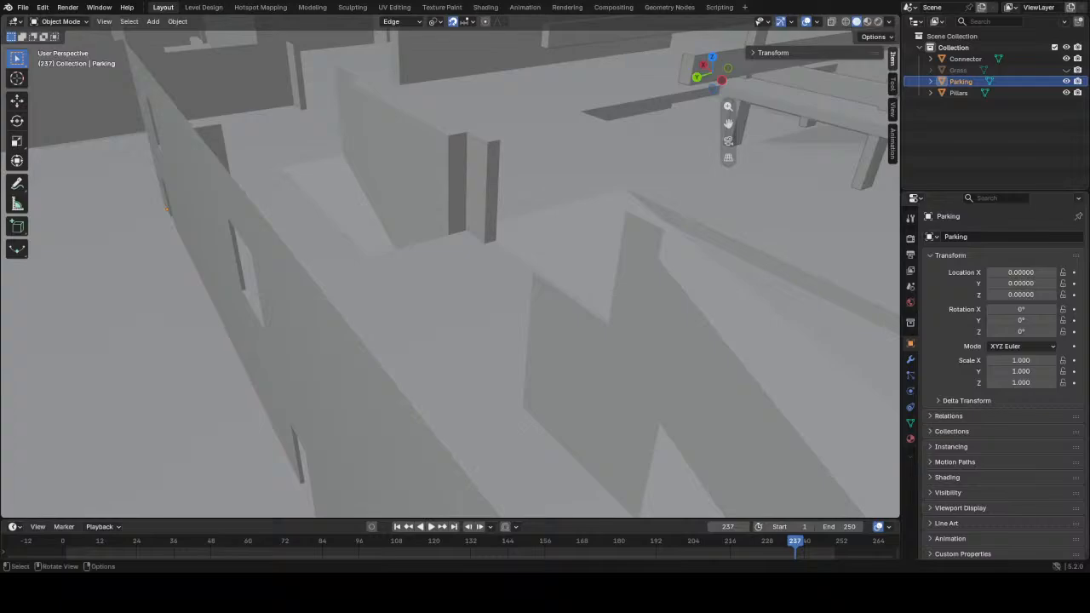
pyautogui.scroll(-3, 449, 266)
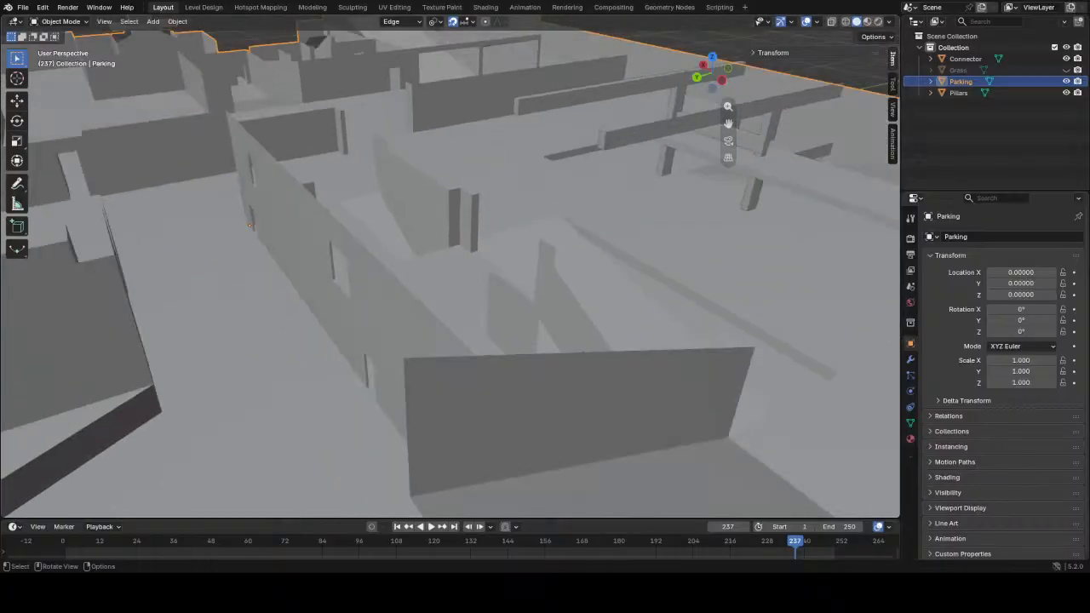
pyautogui.moveTo(523, 269); pyautogui.dragTo(525, 288, button='middle')
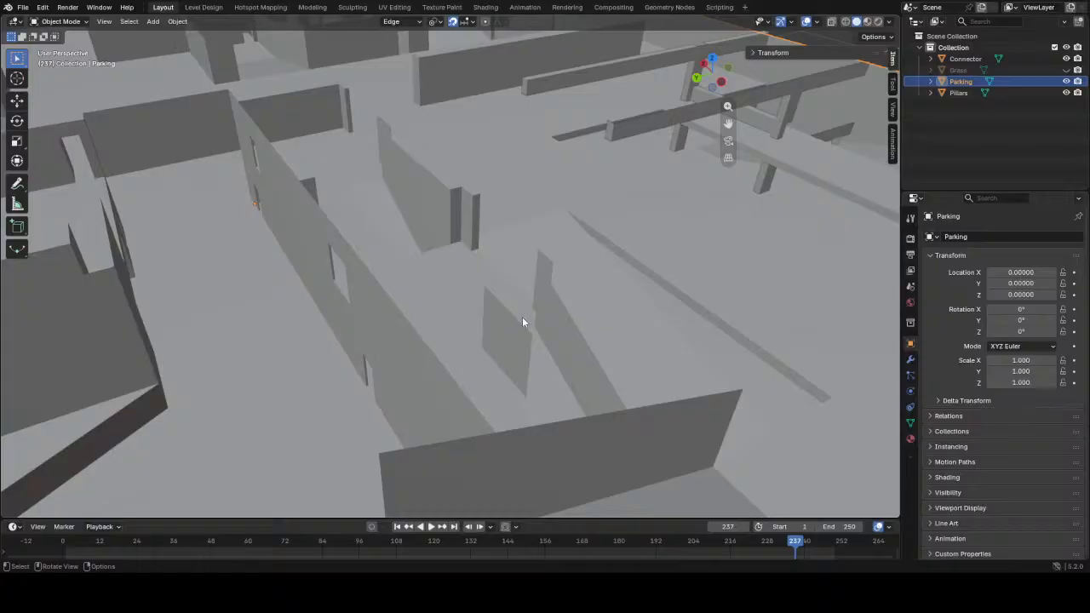
pyautogui.moveTo(521, 322); pyautogui.dragTo(698, 222, button='middle')
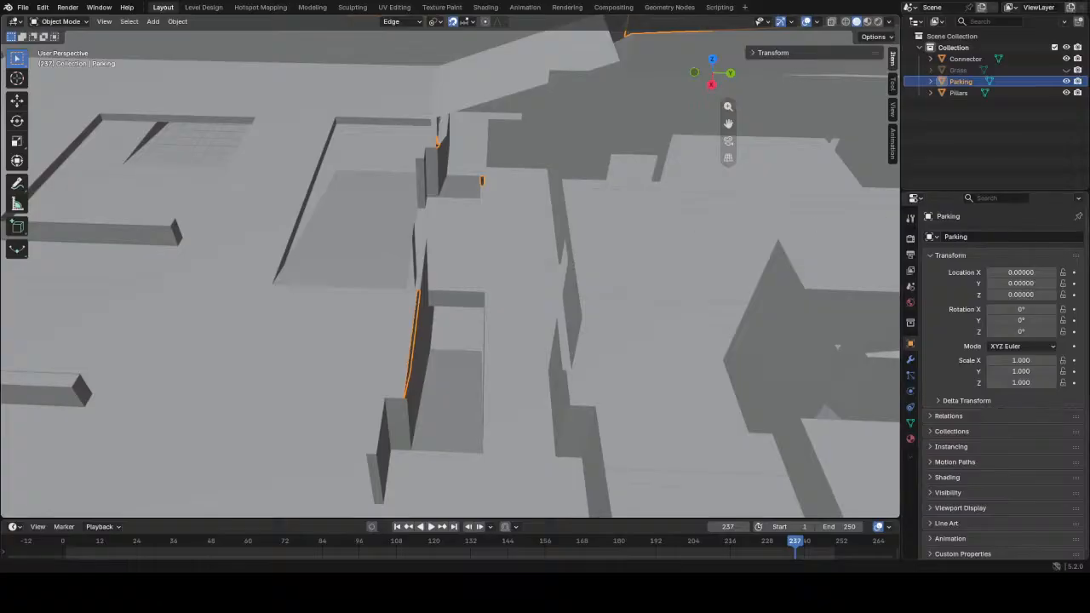
pyautogui.moveTo(441, 293); pyautogui.dragTo(554, 272, button='middle')
# - Enter Edit Mode on the Parking mesh and select the two large wall faces on either side of the opening
pyautogui.press('Tab')
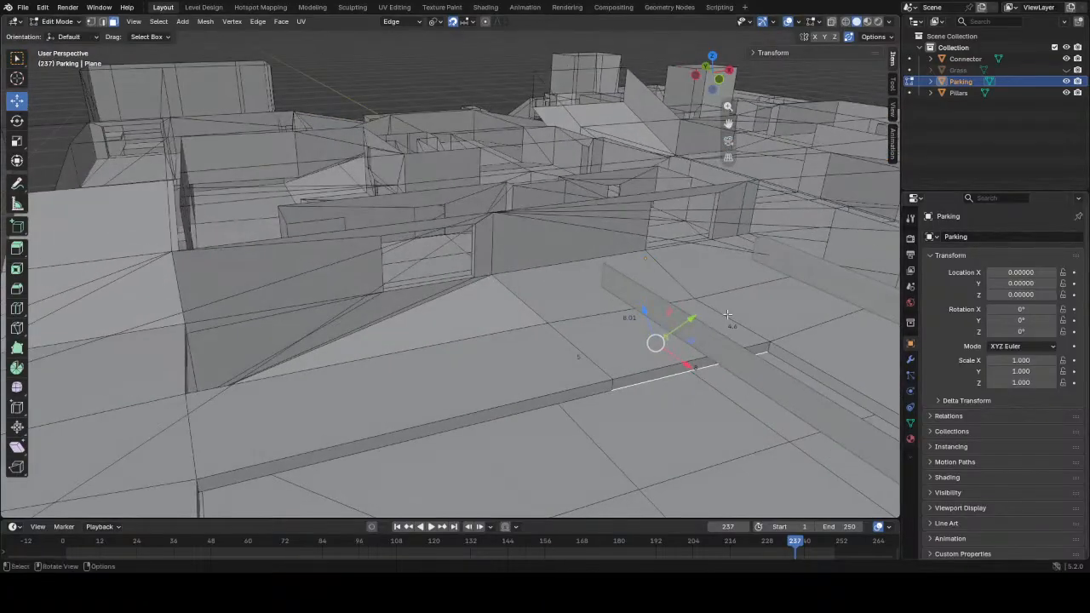
pyautogui.click(326, 284)
pyautogui.scroll(4, 514, 264)
pyautogui.moveTo(480, 279); pyautogui.dragTo(550, 241, button='middle')
pyautogui.keyDown('shift'); pyautogui.click(554, 240); pyautogui.keyUp('shift')
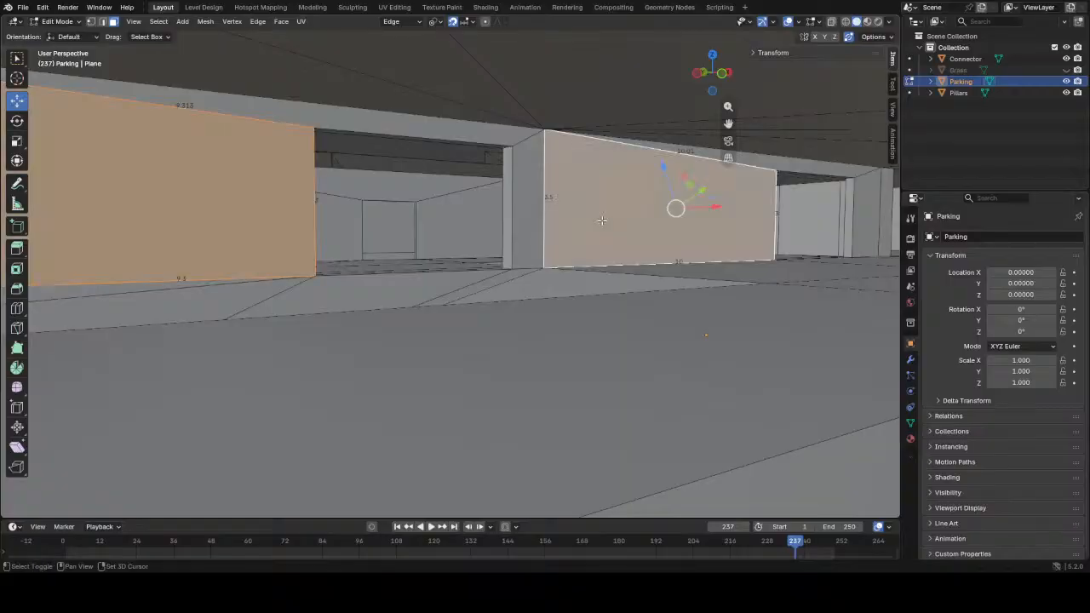
# - In the Level Design workspace, apply Concrete032_1K_Color.png to the dark rear wall face above the upper floor
pyautogui.click(204, 6)
pyautogui.click(401, 215)
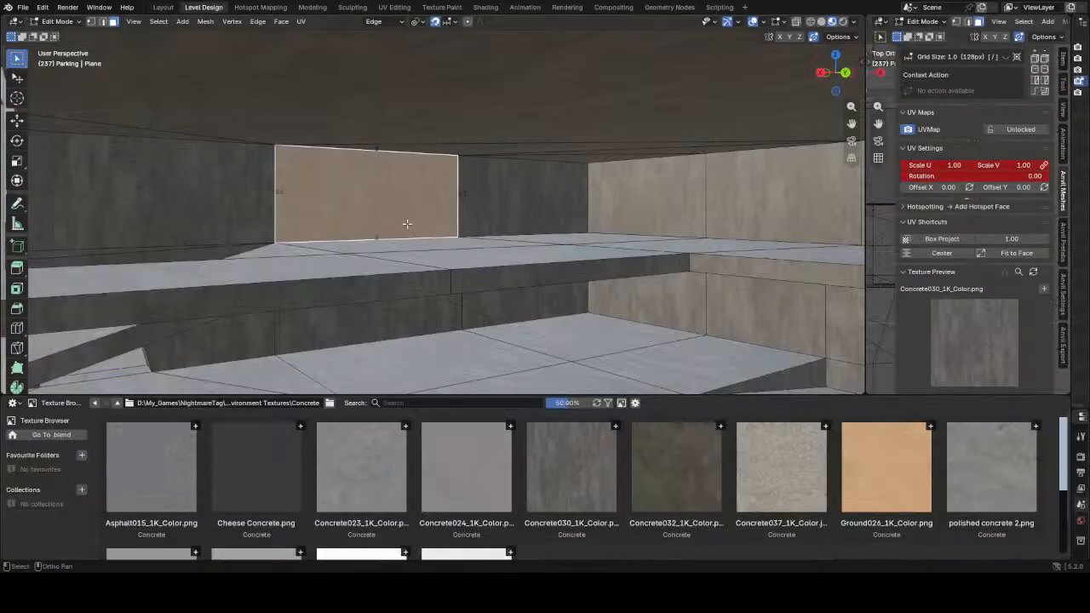
pyautogui.click(669, 477)
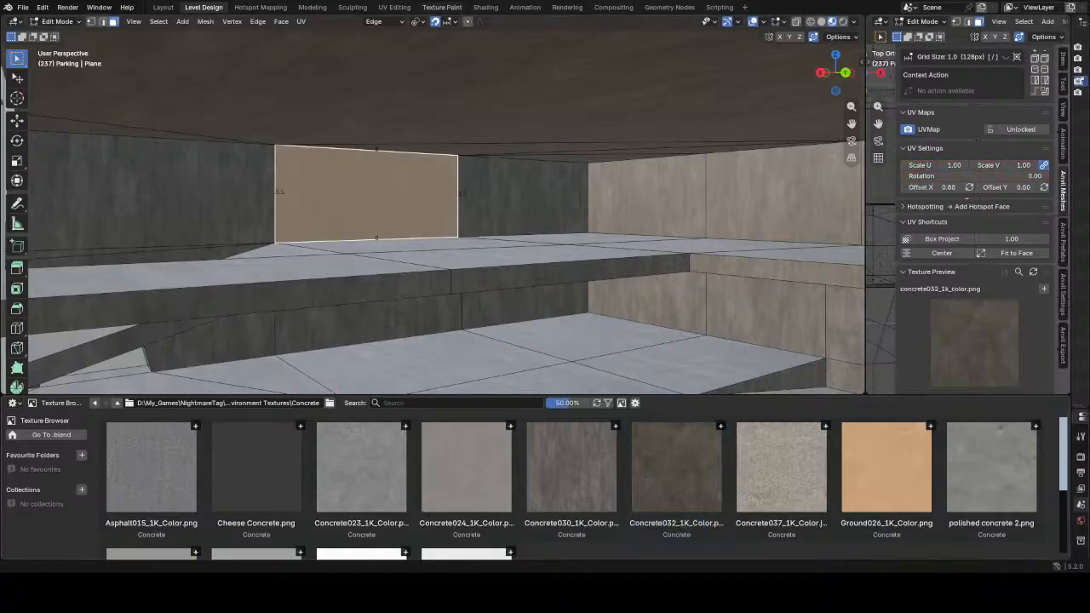
# - Return to the Layout workspace and review the Parking mesh's material slots and their surface settings
pyautogui.click(162, 7)
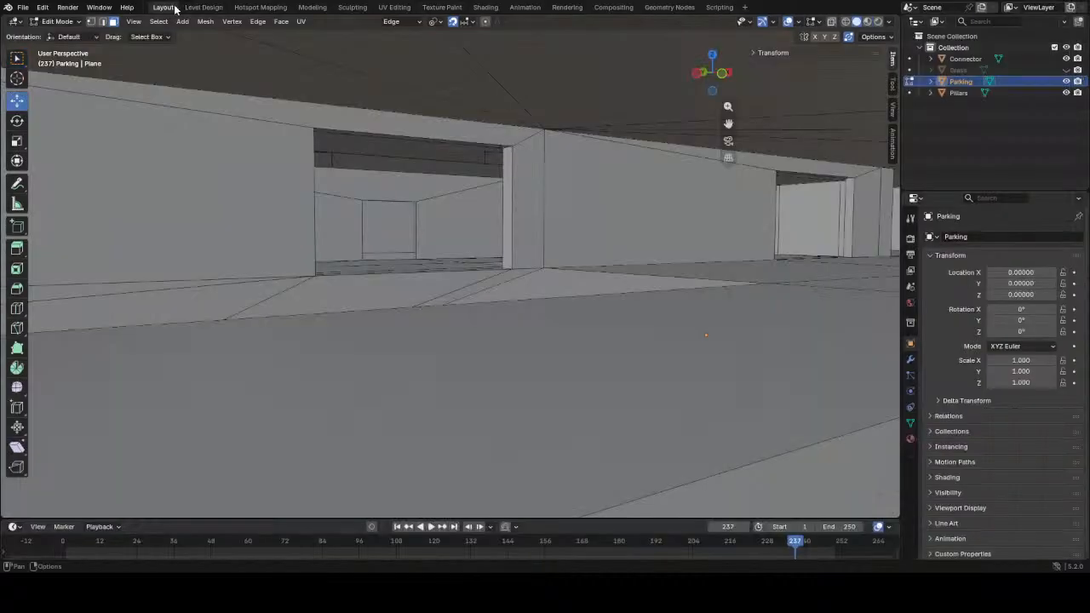
pyautogui.click(911, 438)
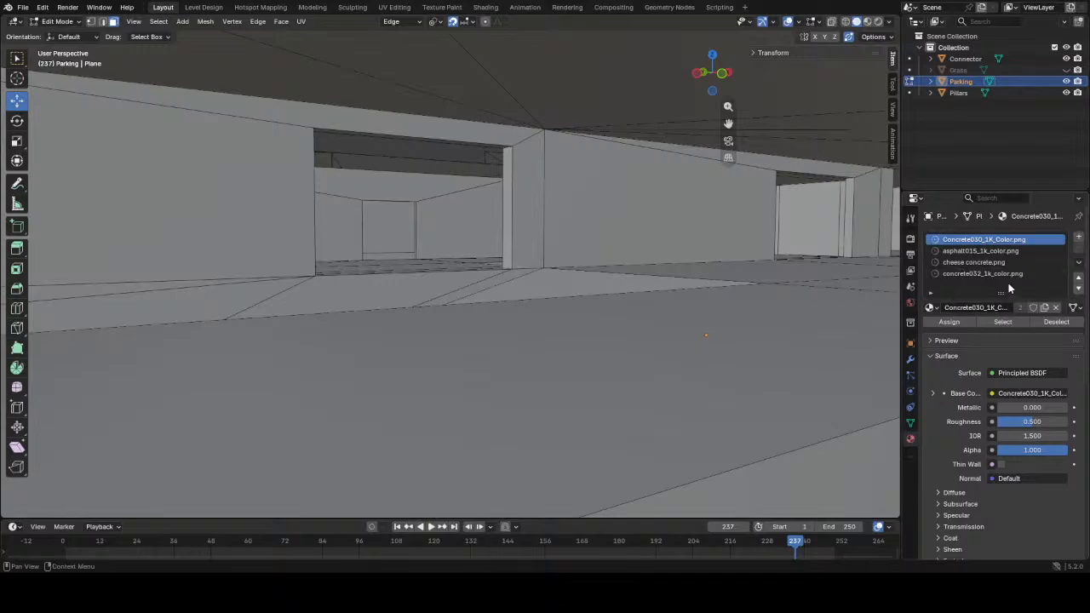
pyautogui.scroll(-2, 1008, 289)
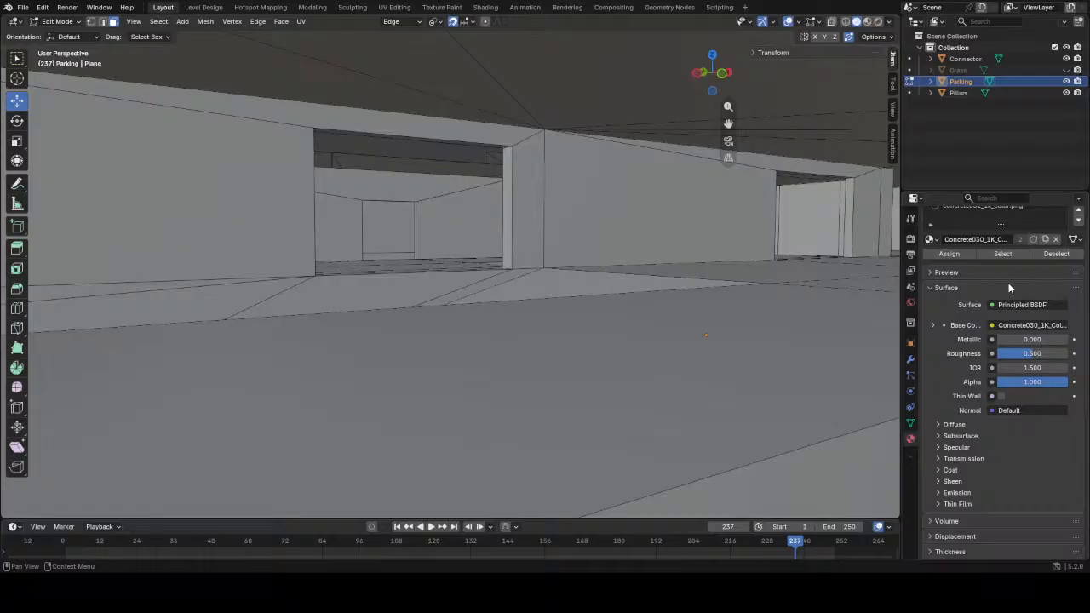
pyautogui.scroll(2, 1008, 283)
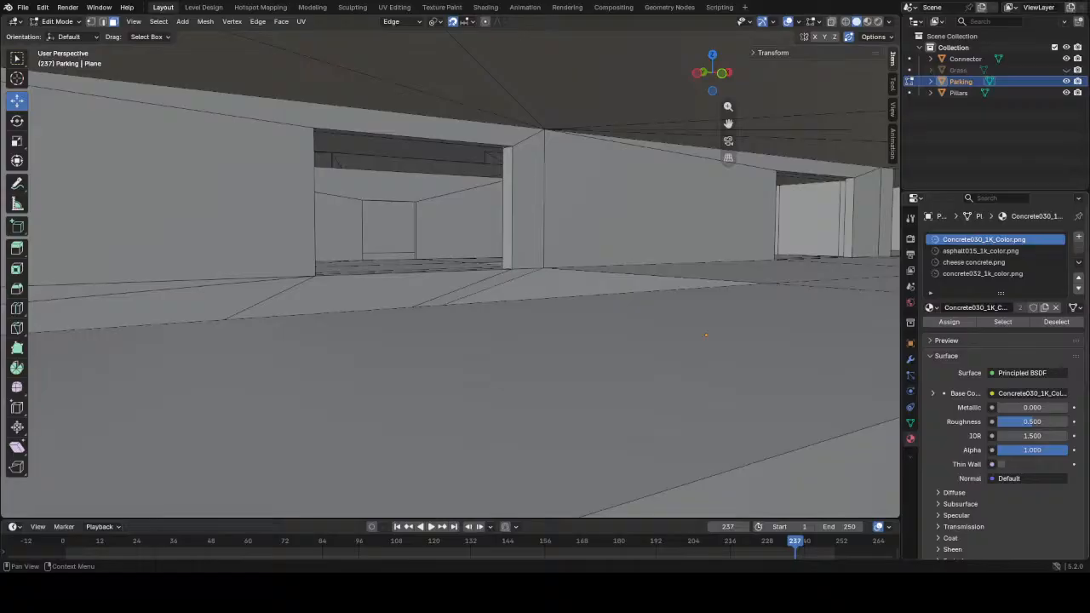
pyautogui.click(513, 110)
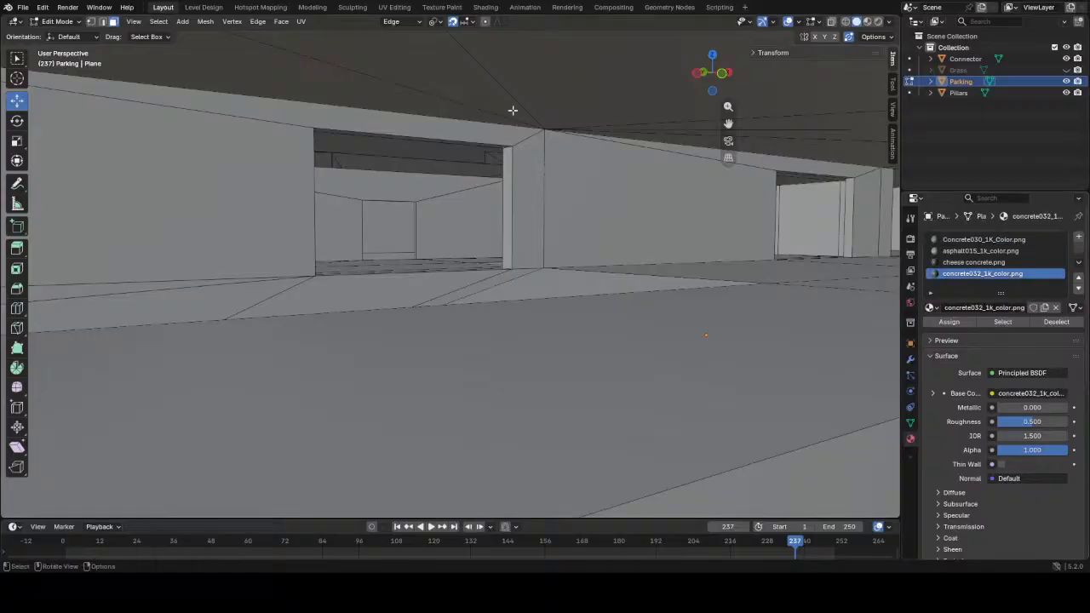
pyautogui.click(969, 251)
pyautogui.click(971, 263)
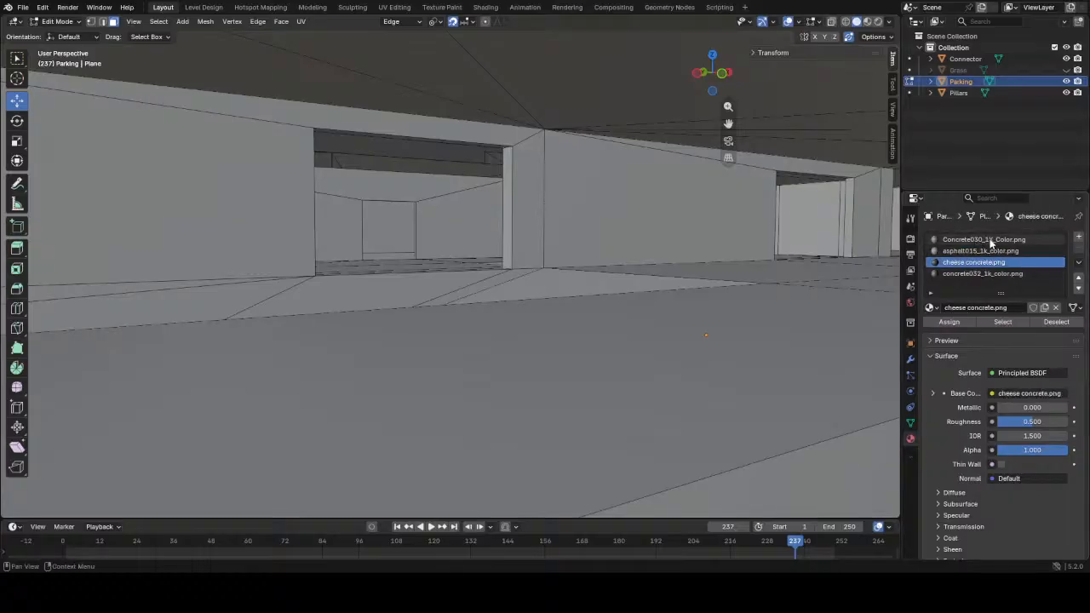
# - Return to Object Mode and remove the concrete032_1k_color.png and cheese concrete.png material slots from the Parking mesh
pyautogui.click(988, 274)
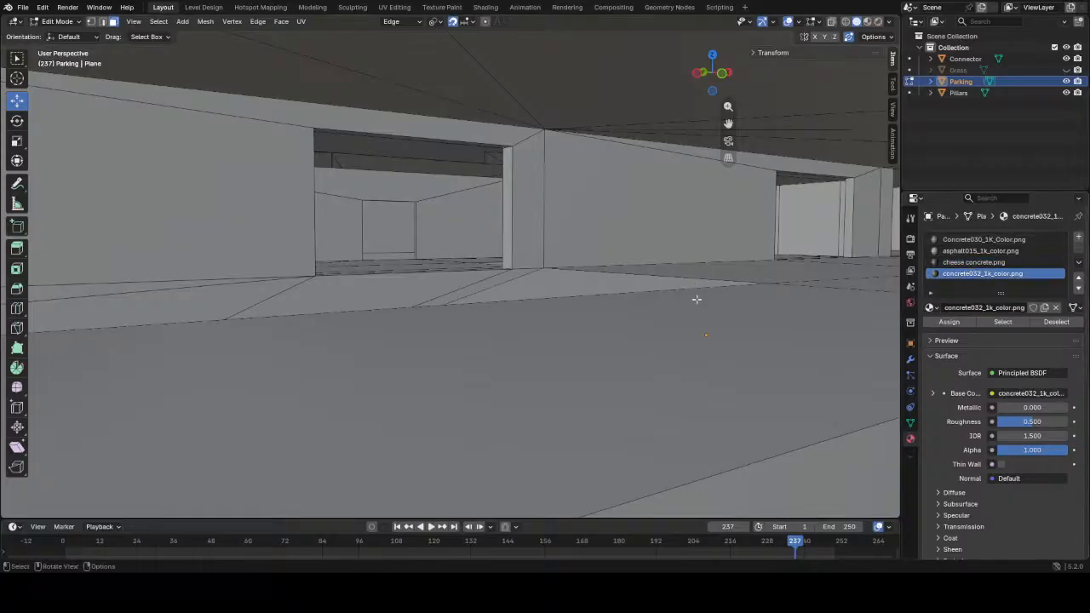
pyautogui.press('Tab')
pyautogui.click(1079, 250)
pyautogui.click(1078, 249)
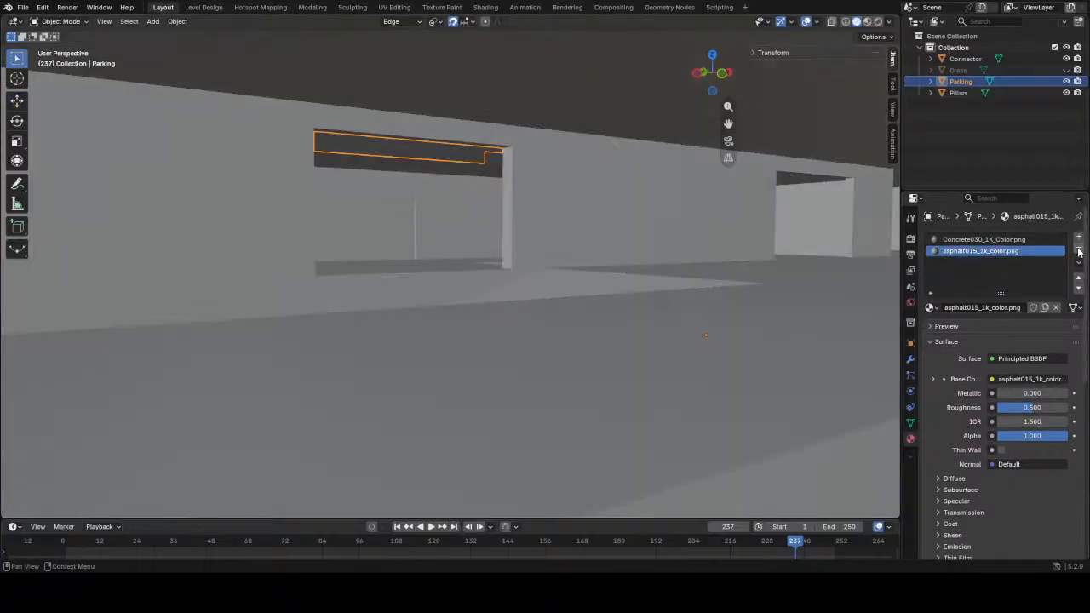
# - Remove the remaining Concrete030_1K_Color.png and asphalt015_1k_color.png material slots from the Parking mesh and save the file
pyautogui.click(1079, 249)
pyautogui.click(1079, 250)
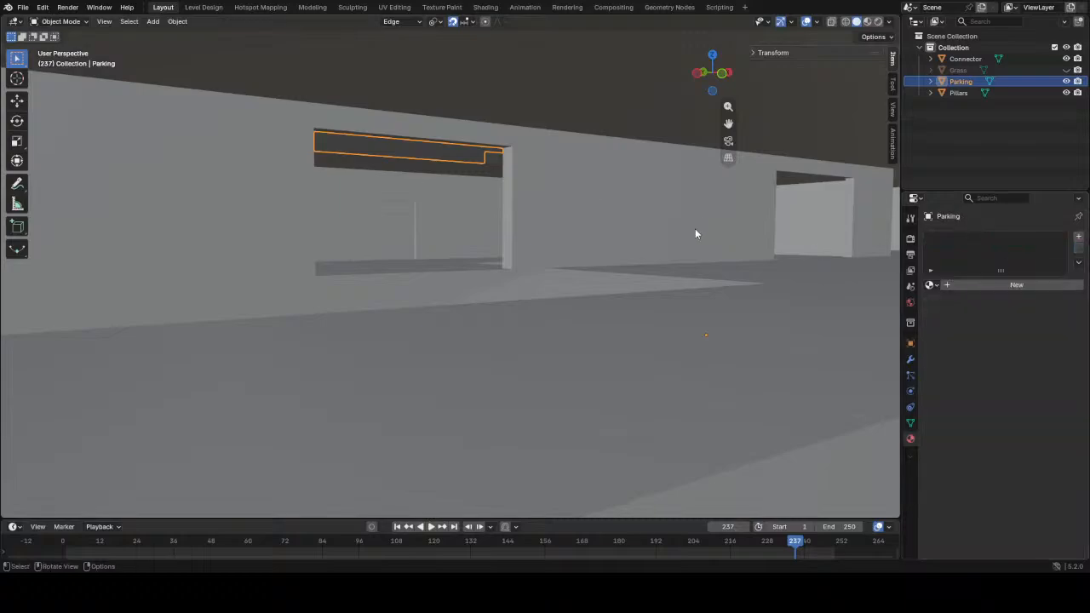
pyautogui.hotkey('ctrl', 's')
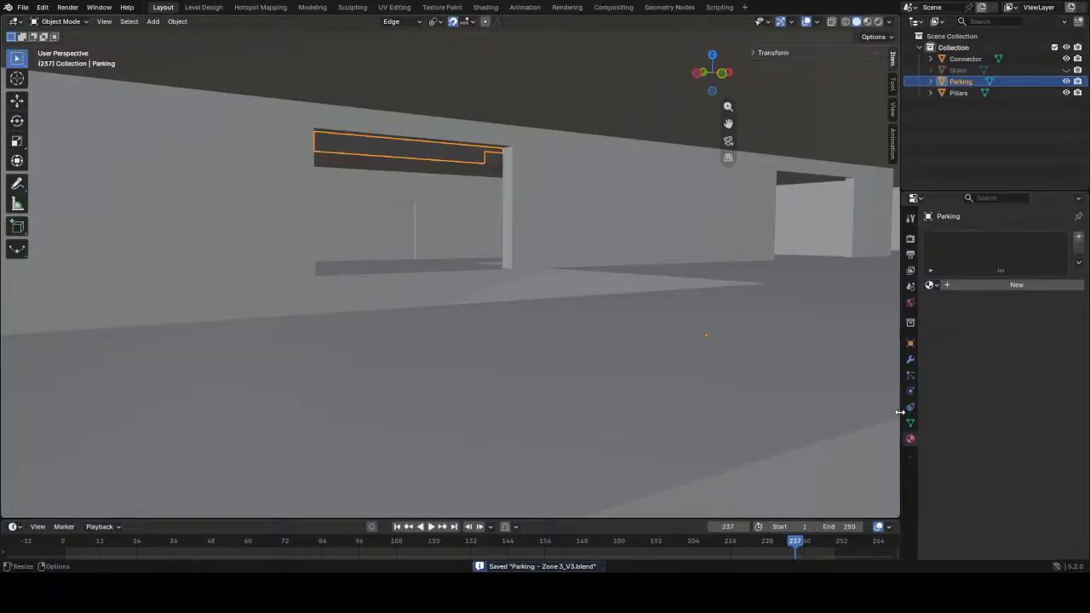
# - Look over the Level Design and Hotspot Mapping workspaces, including the hotspot file setup, and return to the Layout workspace
pyautogui.click(209, 9)
pyautogui.moveTo(414, 290); pyautogui.dragTo(414, 289, button='right')
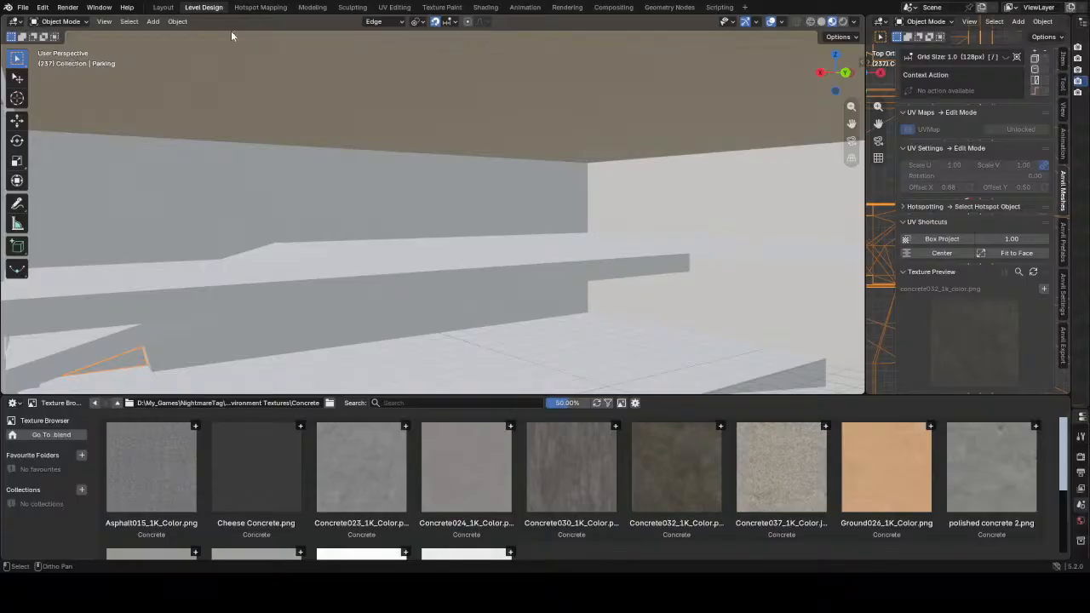
pyautogui.click(162, 8)
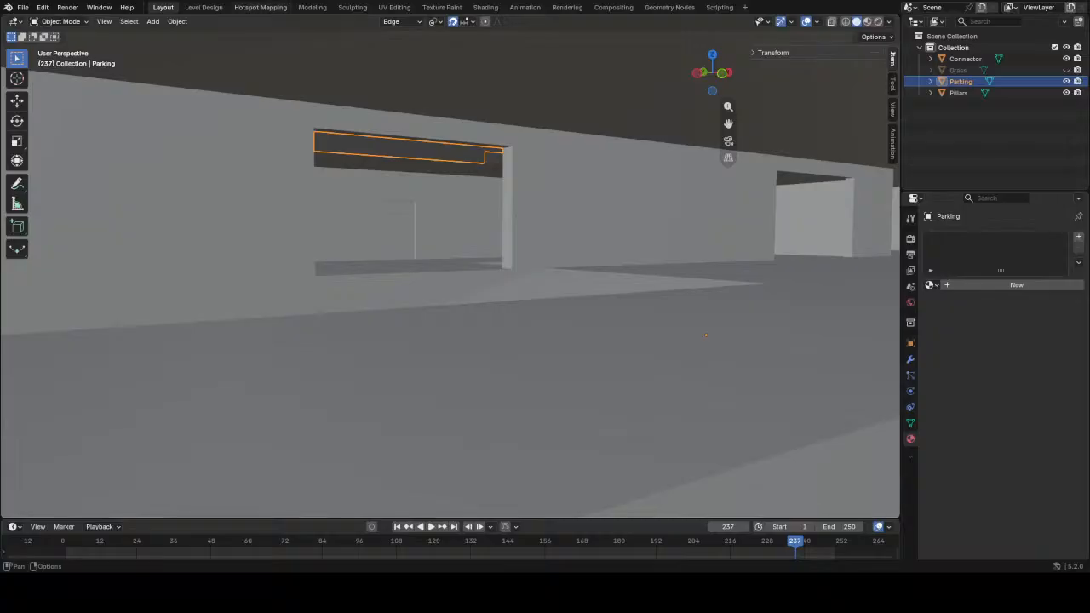
pyautogui.click(261, 6)
pyautogui.moveTo(543, 259); pyautogui.dragTo(451, 271, button='middle')
pyautogui.click(214, 8)
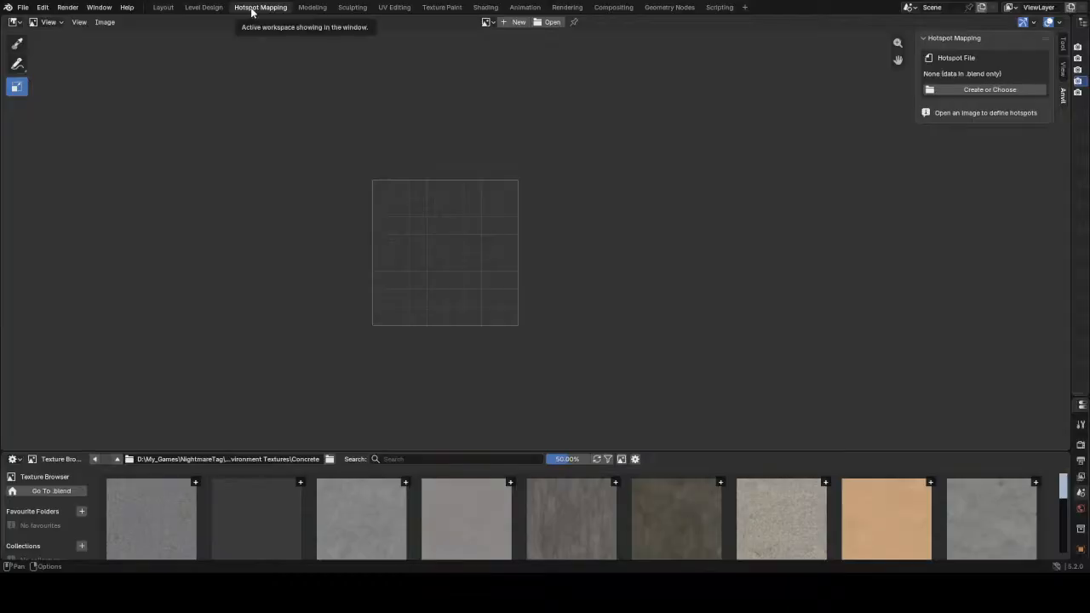
pyautogui.click(985, 92)
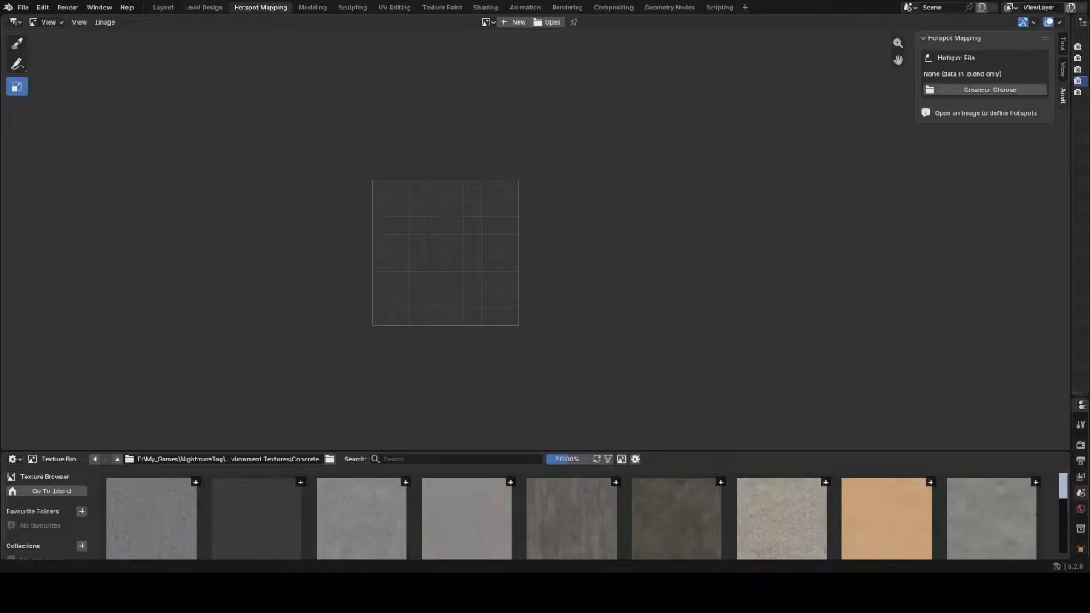
pyautogui.click(204, 7)
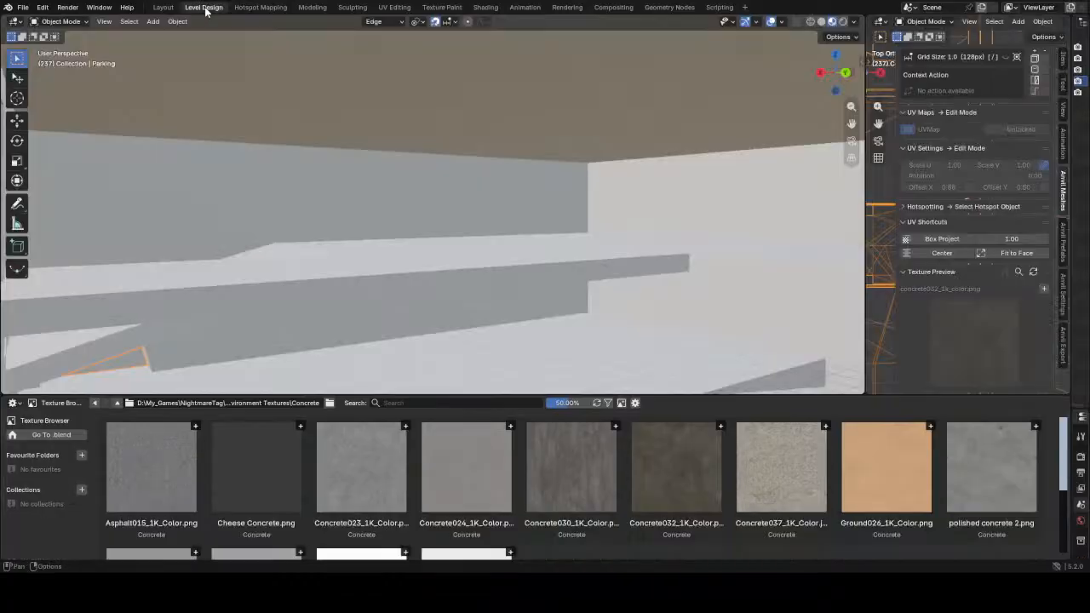
pyautogui.click(162, 7)
# - Inspect the whole untextured Parking mesh, and check the concrete textures offered in the Hotspot Mapping workspace
pyautogui.moveTo(371, 245); pyautogui.dragTo(500, 247, button='middle')
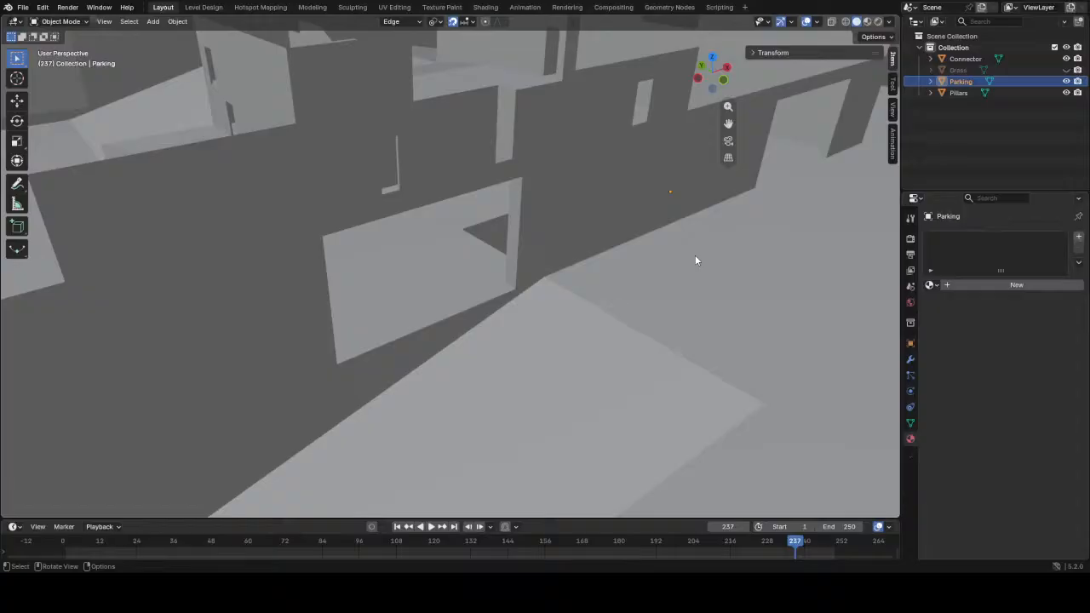
pyautogui.scroll(-6, 606, 226)
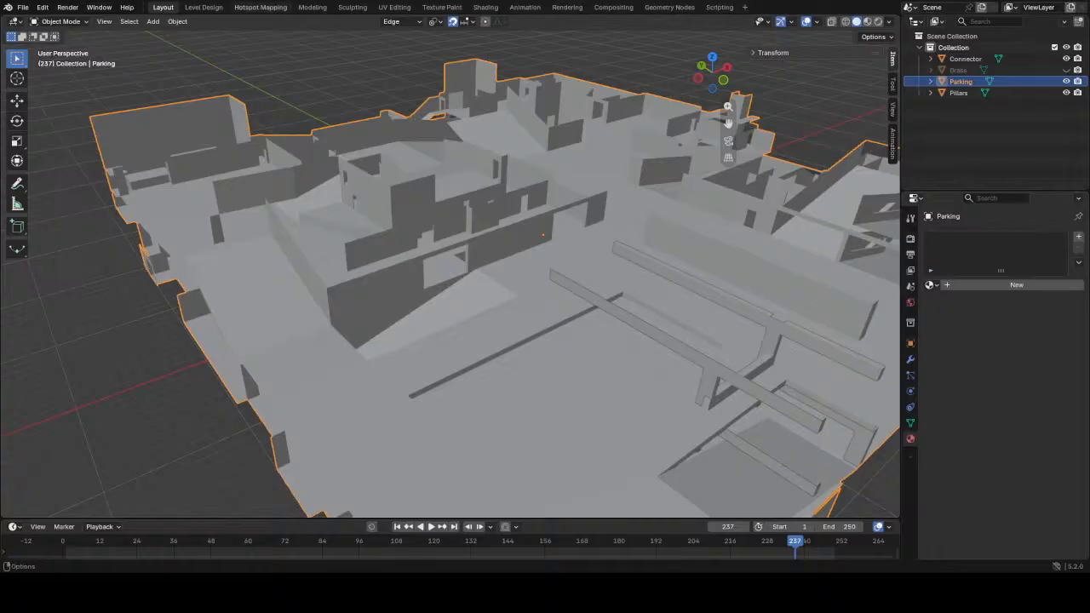
pyautogui.click(251, 10)
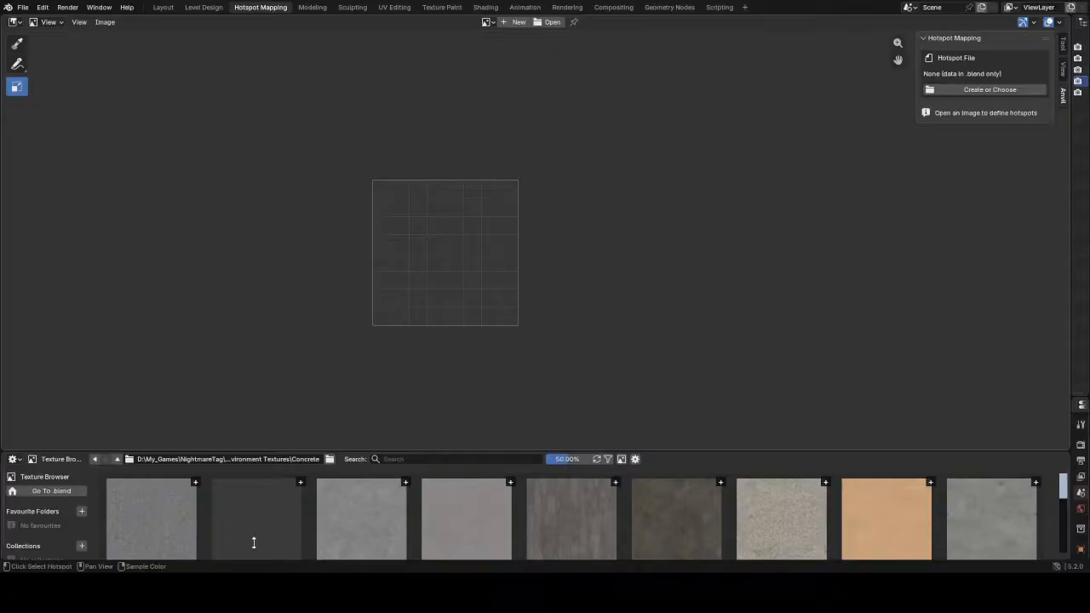
pyautogui.doubleClick(560, 553)
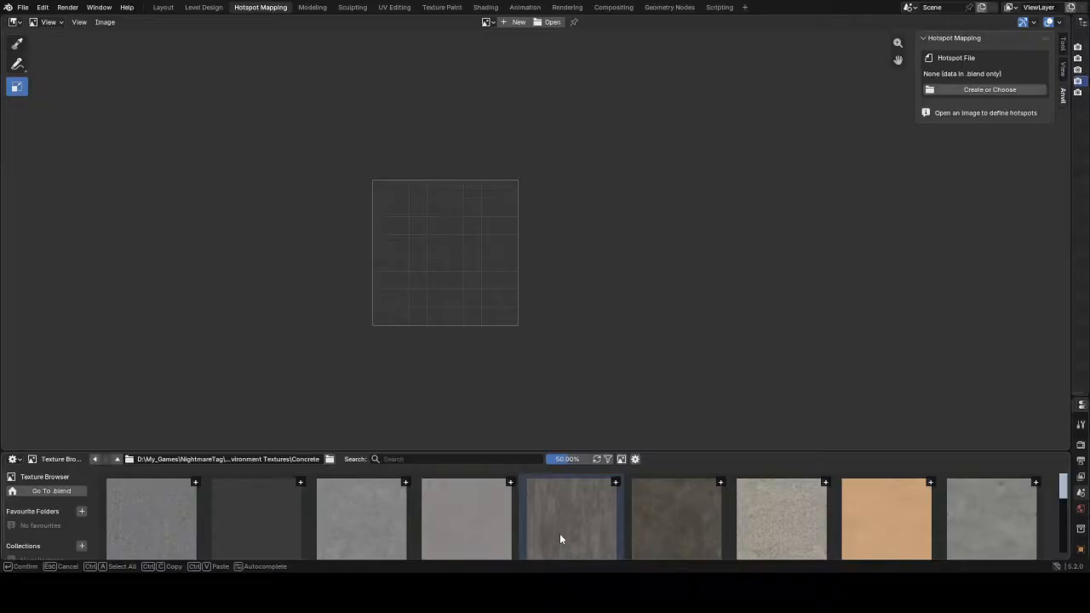
pyautogui.press('Return')
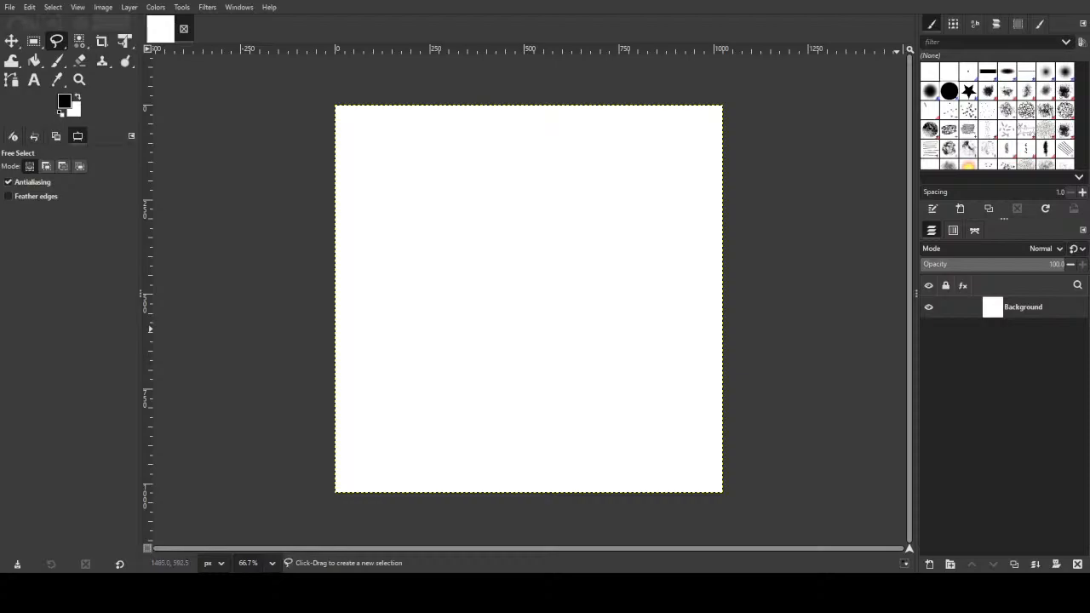
# - In GIMP, bring in Cheese Concrete.png as a layer on the blank canvas and move it into the upper-left corner
pyautogui.click(11, 40)
pyautogui.moveTo(551, 267); pyautogui.dragTo(547, 226)
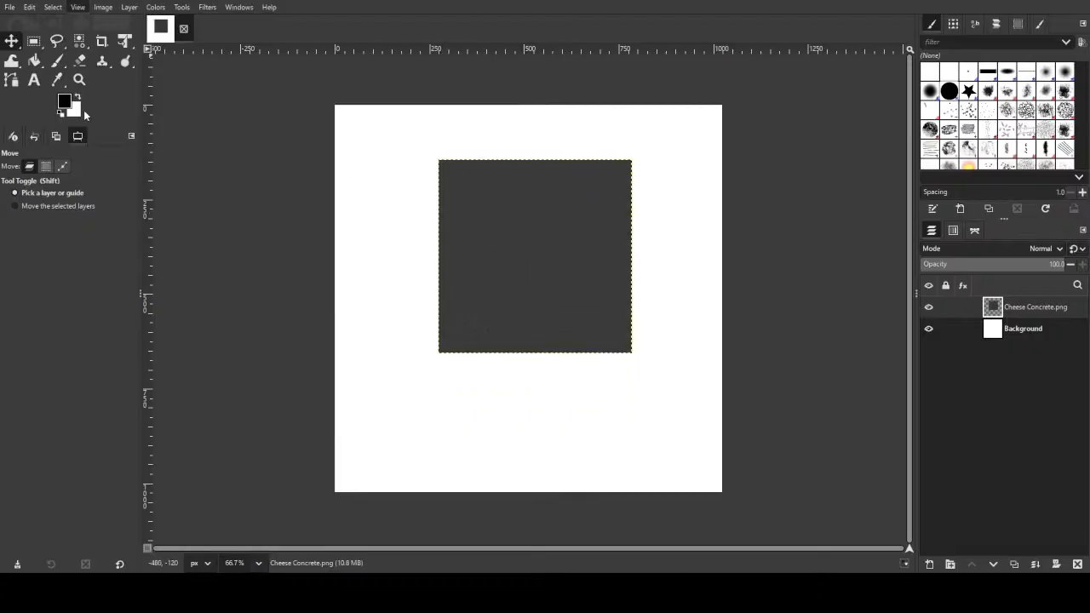
pyautogui.moveTo(519, 241); pyautogui.dragTo(457, 208)
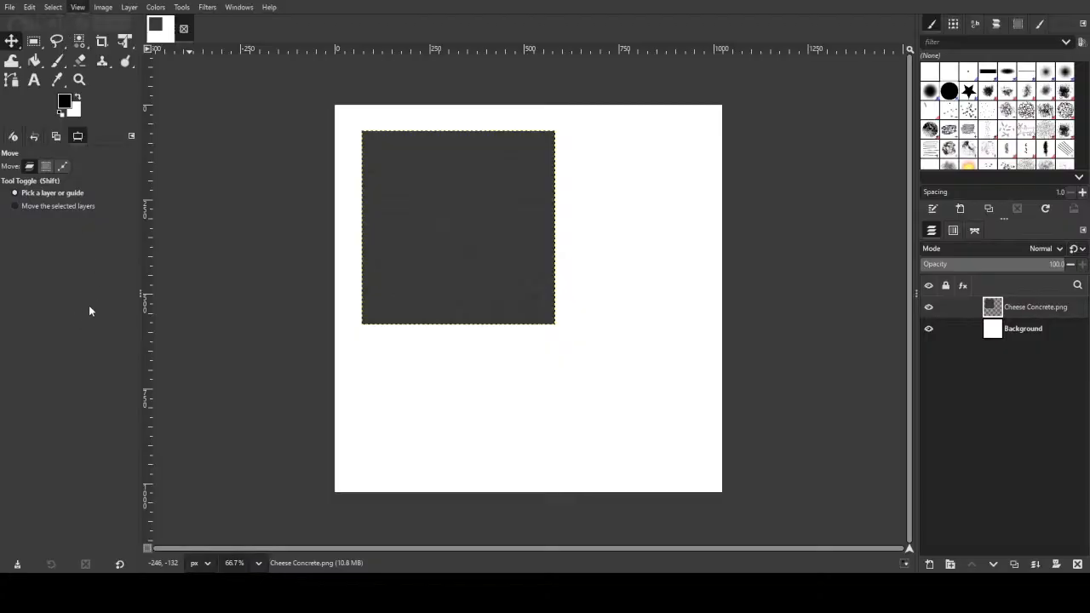
pyautogui.moveTo(427, 193); pyautogui.dragTo(425, 138)
pyautogui.keyDown('ctrl'); pyautogui.scroll(11, 344, 127); pyautogui.keyUp('ctrl')
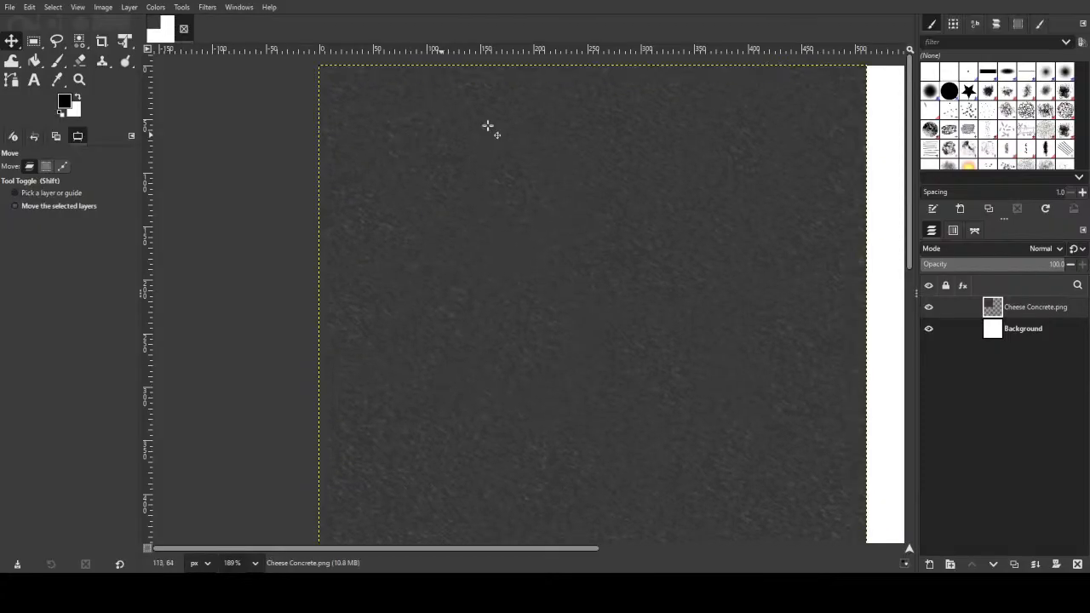
pyautogui.keyDown('ctrl'); pyautogui.scroll(5, 860, 103); pyautogui.keyUp('ctrl')
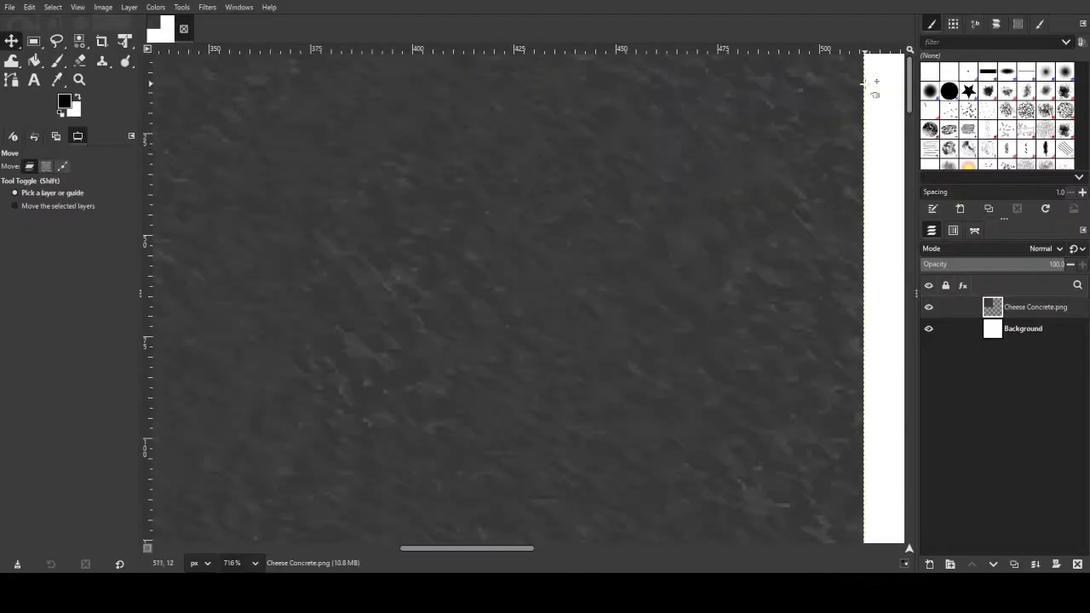
pyautogui.keyDown('ctrl'); pyautogui.scroll(-3, 801, 200); pyautogui.keyUp('ctrl')
pyautogui.keyDown('ctrl'); pyautogui.scroll(-1, 778, 197); pyautogui.keyUp('ctrl')
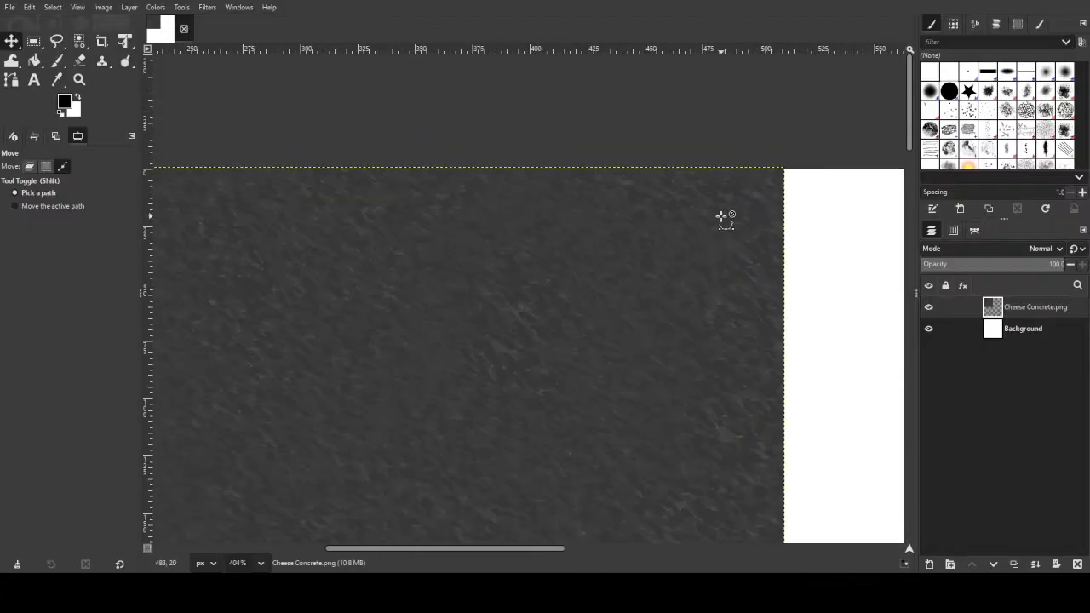
pyautogui.keyDown('ctrl'); pyautogui.scroll(-10, 455, 267); pyautogui.keyUp('ctrl')
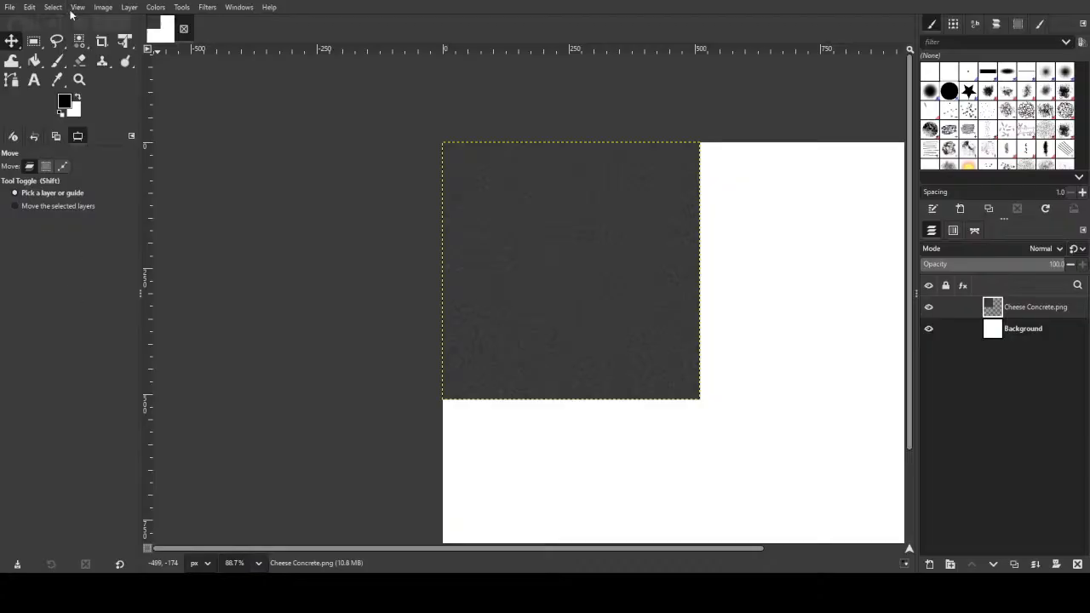
# - Fine-tune the Cheese Concrete.png layer's alignment with the canvas corner and add Concrete030_1K_Color.png as a layer above it
pyautogui.moveTo(550, 248); pyautogui.dragTo(554, 246)
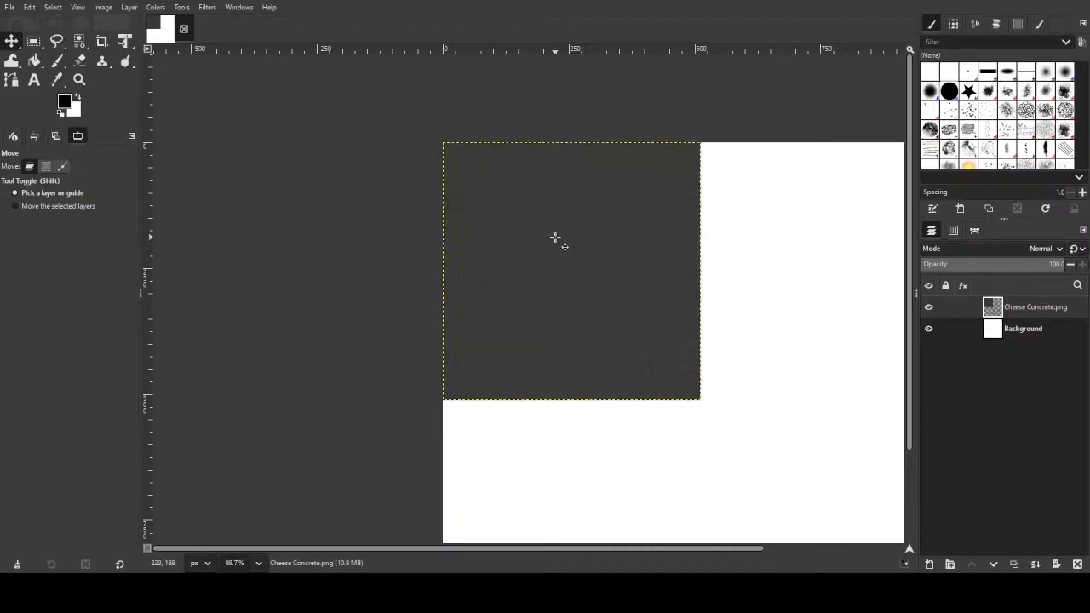
pyautogui.keyDown('ctrl'); pyautogui.scroll(3, 509, 157); pyautogui.keyUp('ctrl')
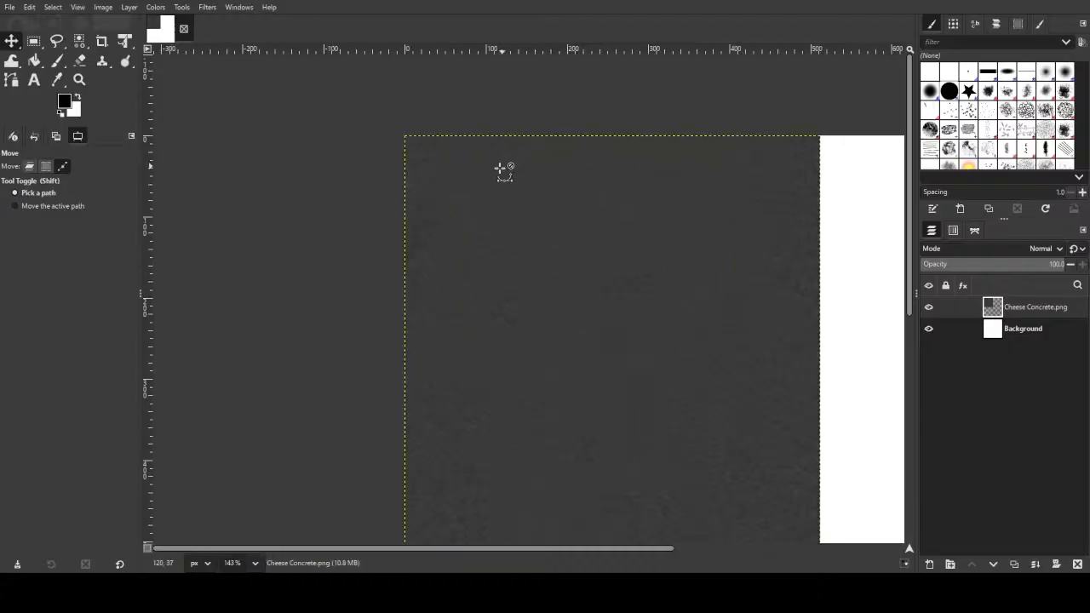
pyautogui.keyDown('ctrl'); pyautogui.scroll(-5, 507, 171); pyautogui.keyUp('ctrl')
pyautogui.keyDown('ctrl'); pyautogui.scroll(-1, 571, 224); pyautogui.keyUp('ctrl')
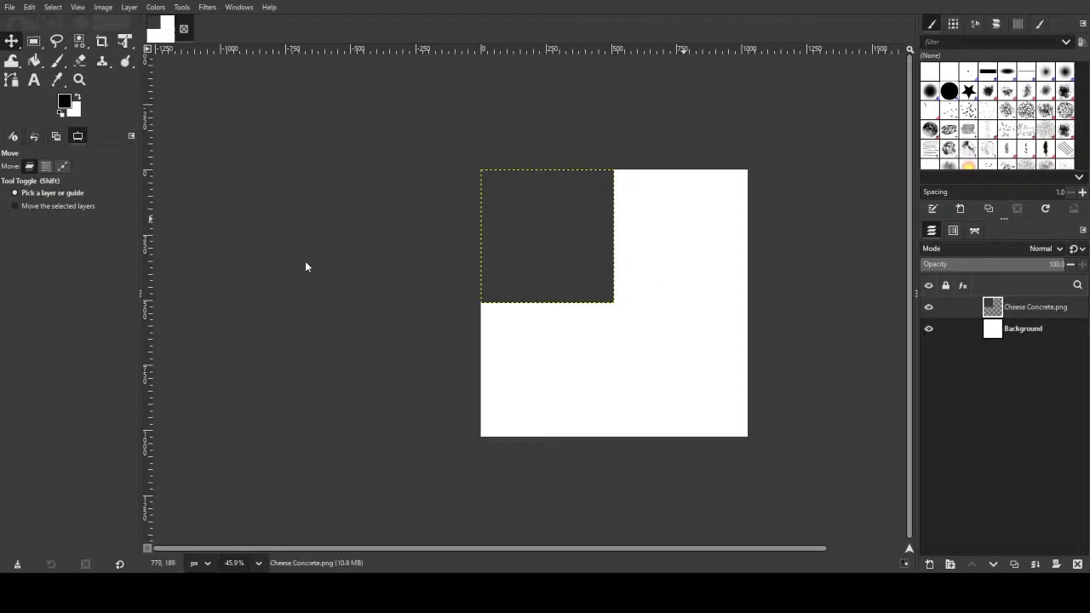
pyautogui.doubleClick(347, 290)
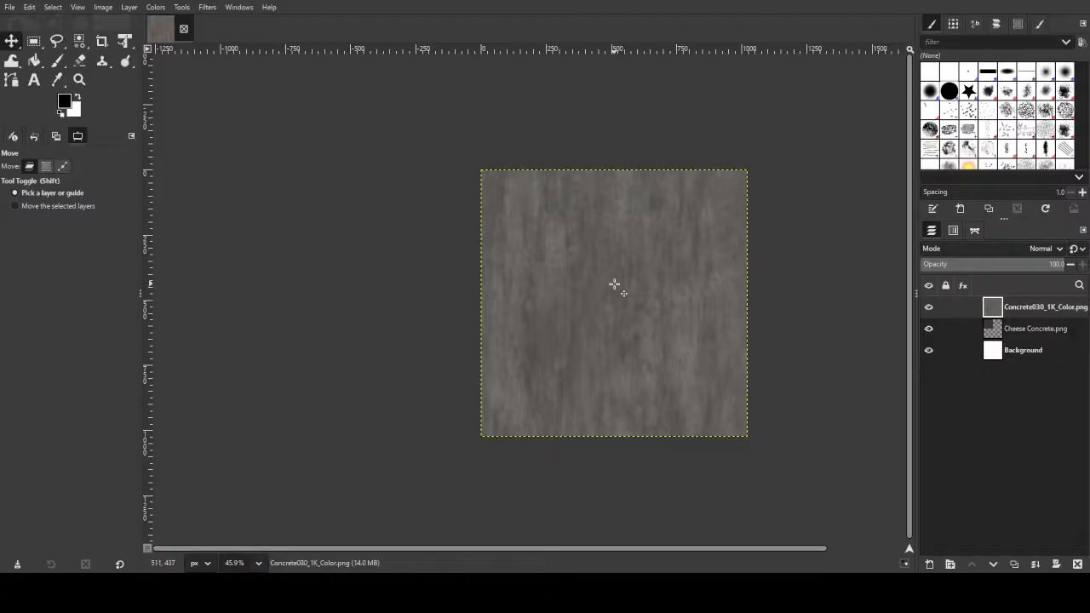
pyautogui.press('shift')
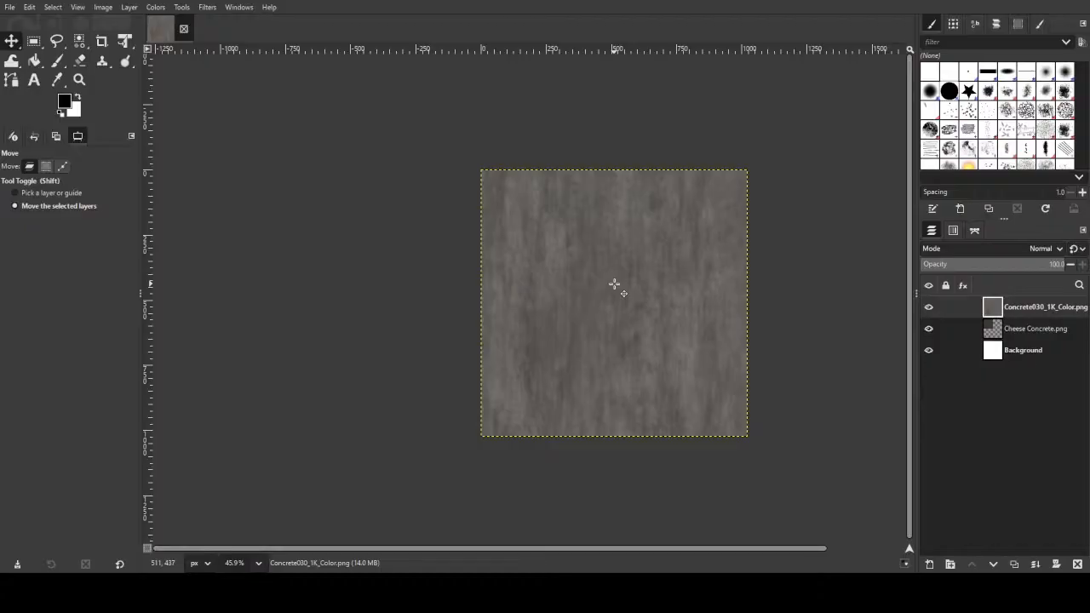
pyautogui.hotkey('shift', 't')
pyautogui.click(614, 285)
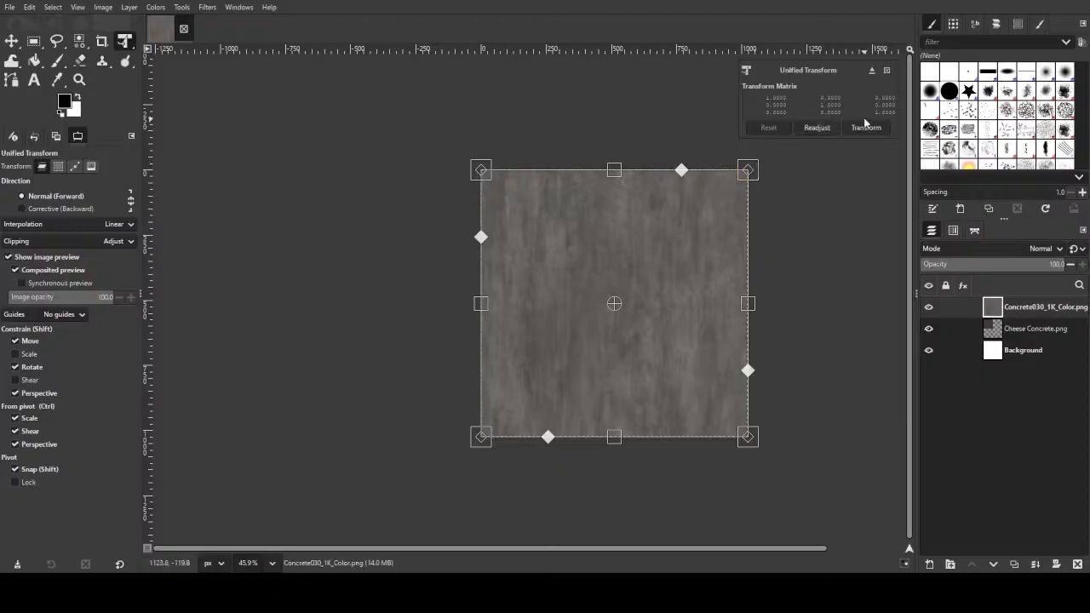
pyautogui.moveTo(779, 97); pyautogui.dragTo(751, 96)
pyautogui.click(784, 98)
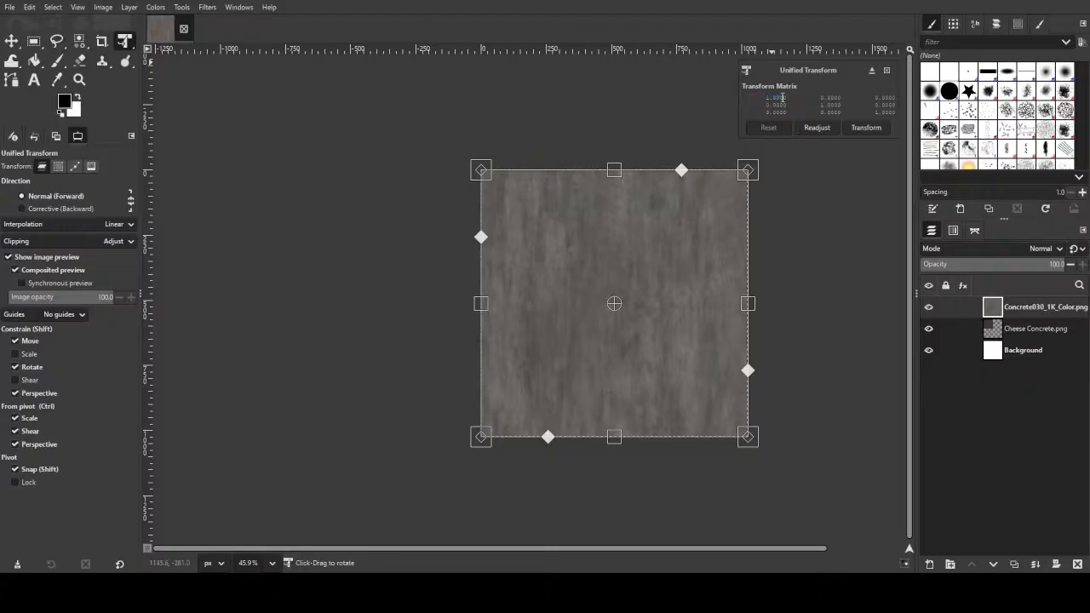
pyautogui.moveTo(765, 98); pyautogui.dragTo(813, 95)
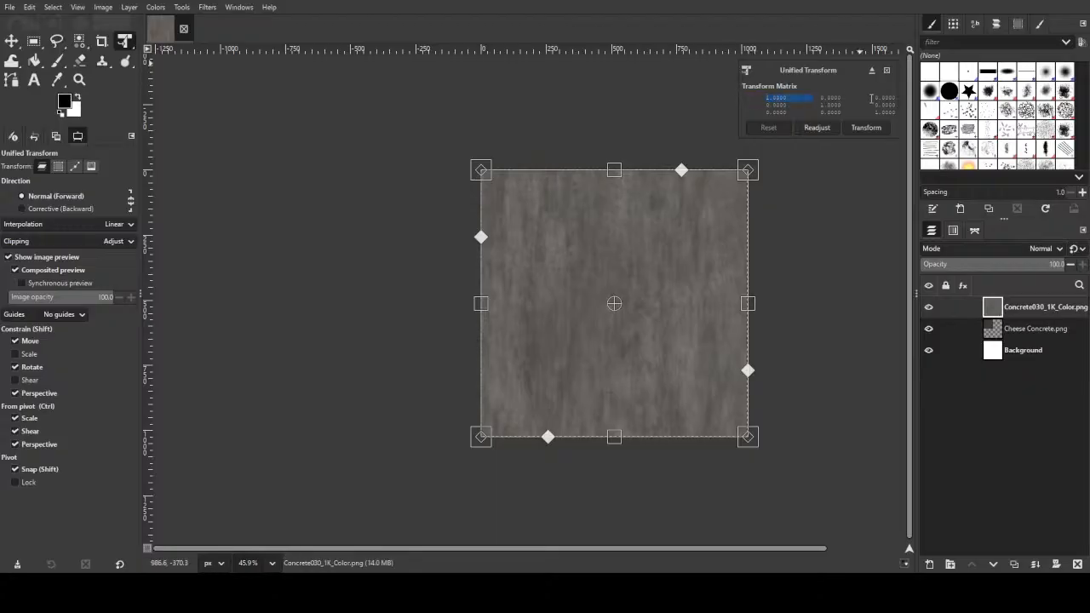
pyautogui.click(864, 130)
pyautogui.click(652, 216)
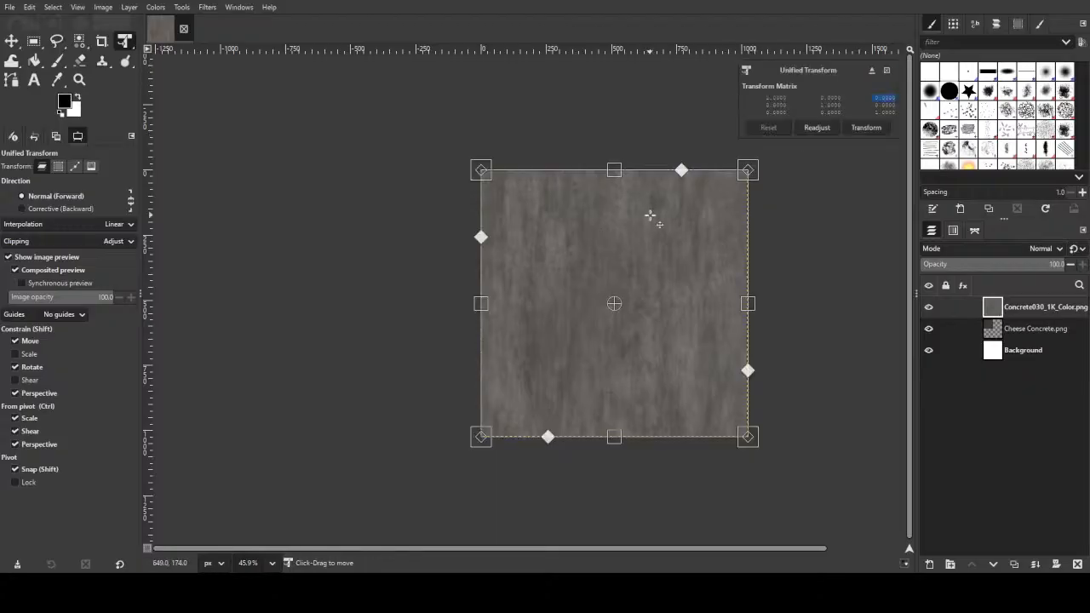
pyautogui.moveTo(749, 169); pyautogui.dragTo(705, 204)
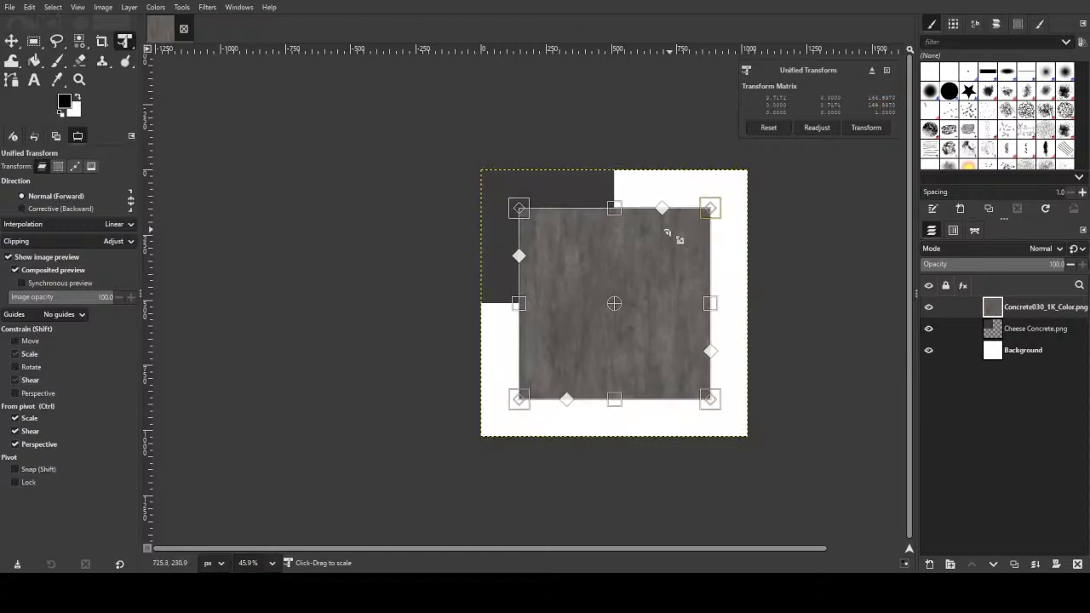
pyautogui.moveTo(669, 243); pyautogui.dragTo(615, 296)
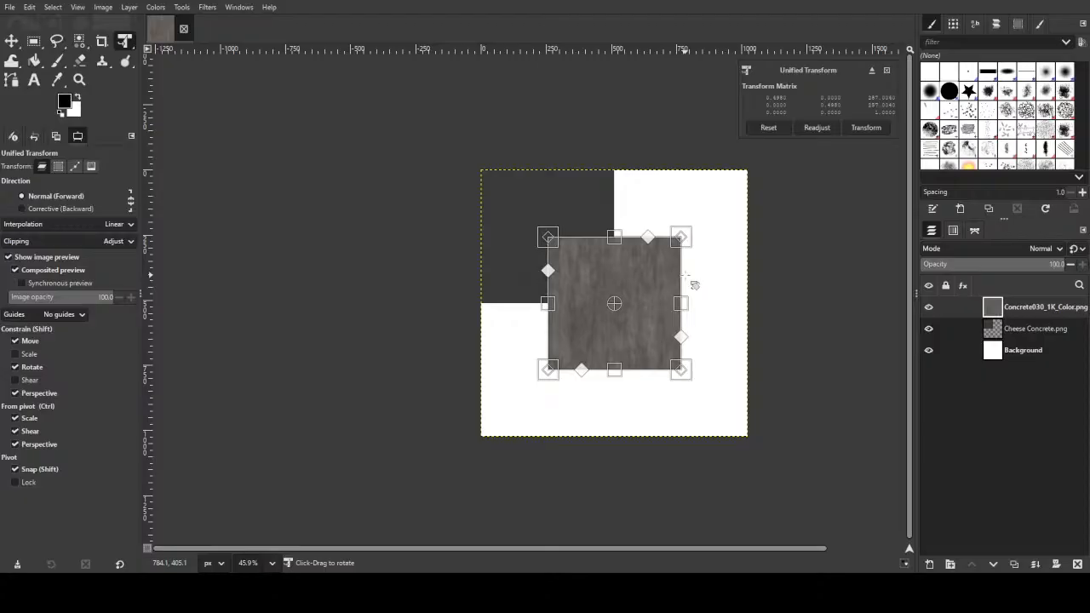
pyautogui.press('Escape')
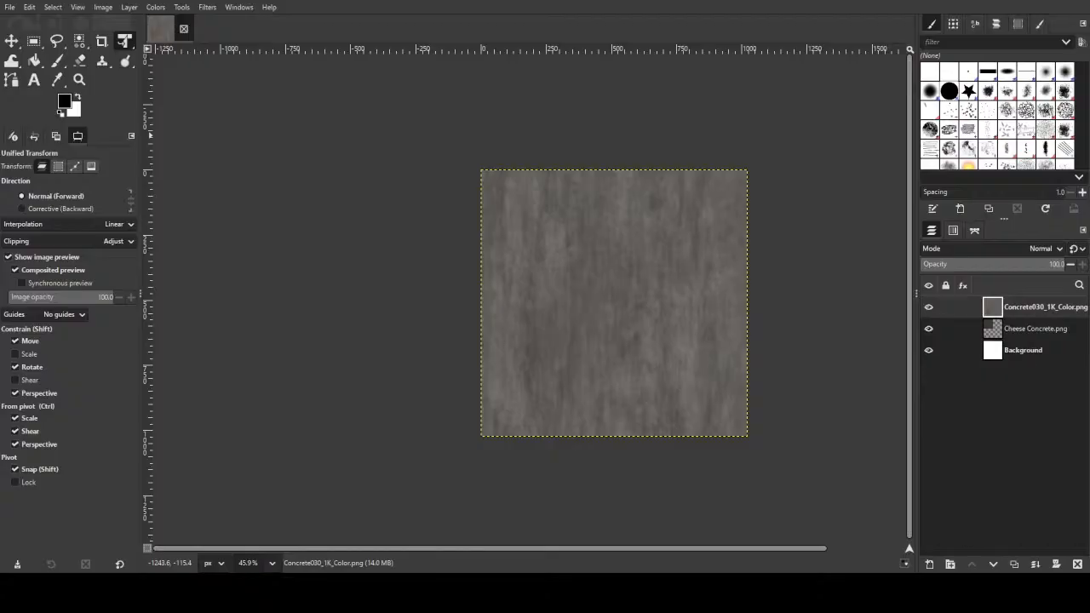
# - Scale the Concrete030_1K_Color.png layer to 512 × 512 px
pyautogui.click(714, 282)
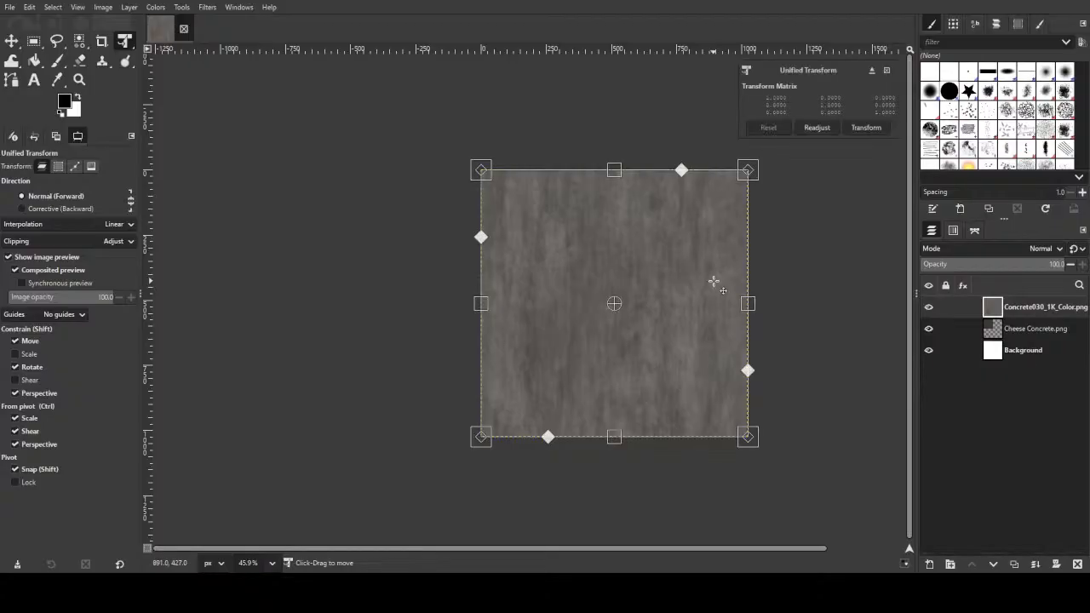
pyautogui.hotkey('shift', 's')
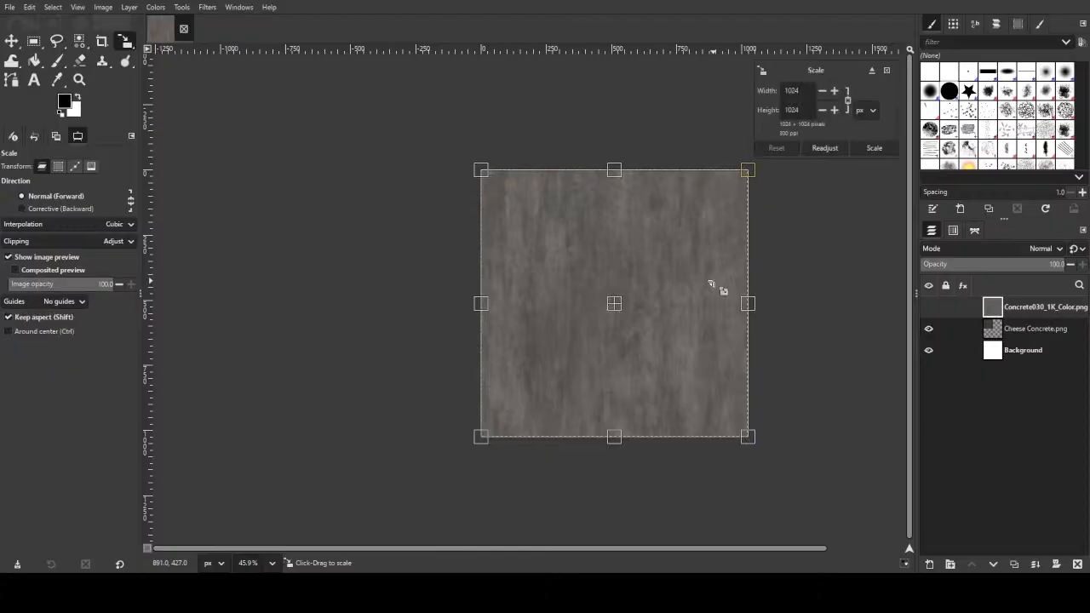
pyautogui.doubleClick(792, 90)
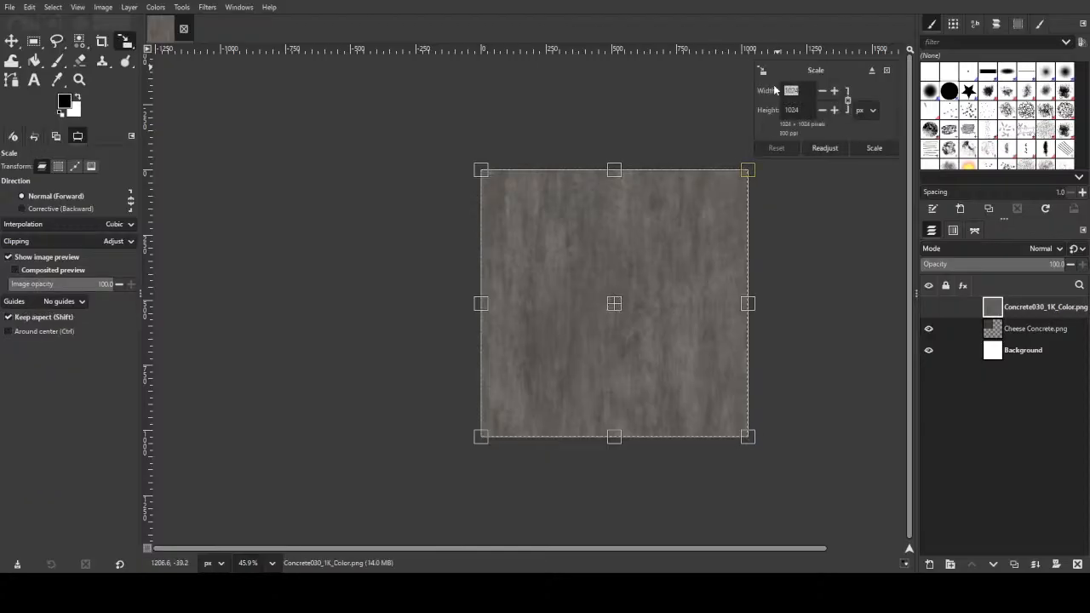
pyautogui.write('512')
pyautogui.press('Tab')
pyautogui.write('512')
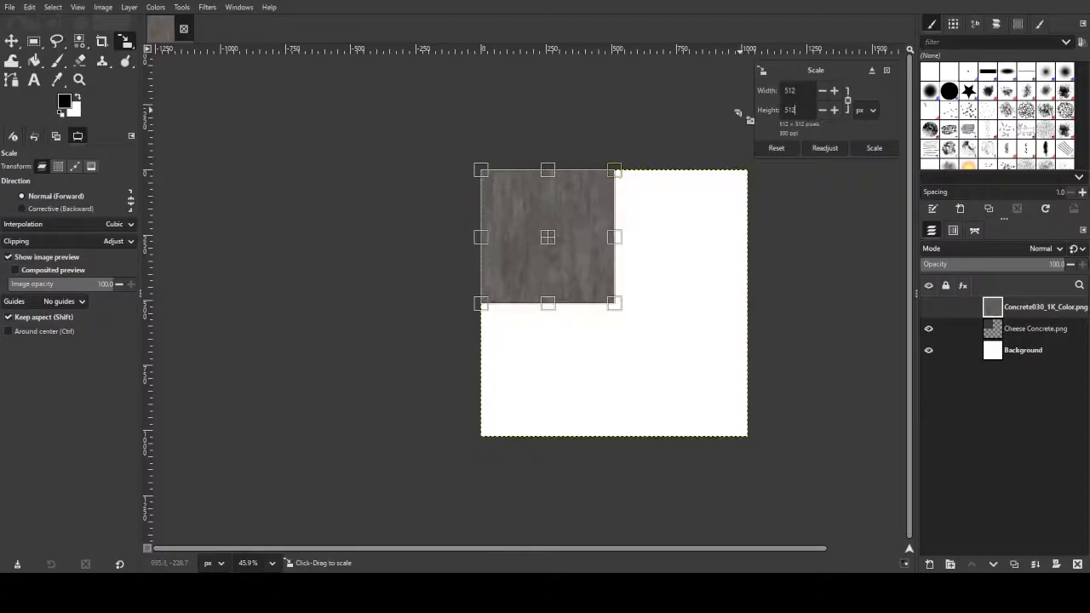
pyautogui.click(875, 147)
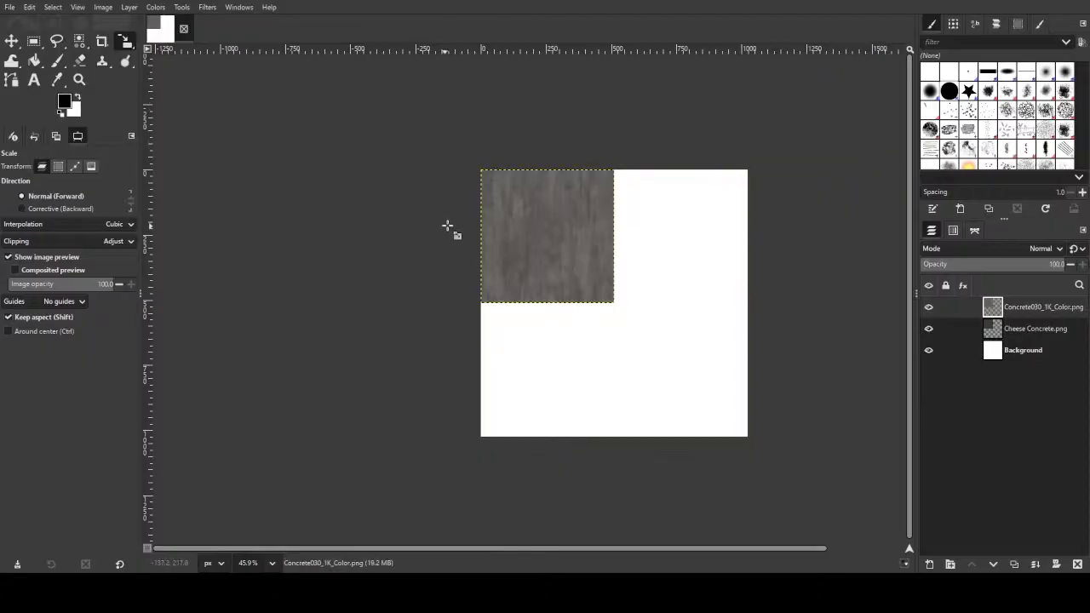
# - Move the Concrete030_1K_Color.png layer into the canvas's upper-right quarter and add white concrete.jpg as a layer above it
pyautogui.press('m')
pyautogui.moveTo(548, 241); pyautogui.dragTo(679, 243)
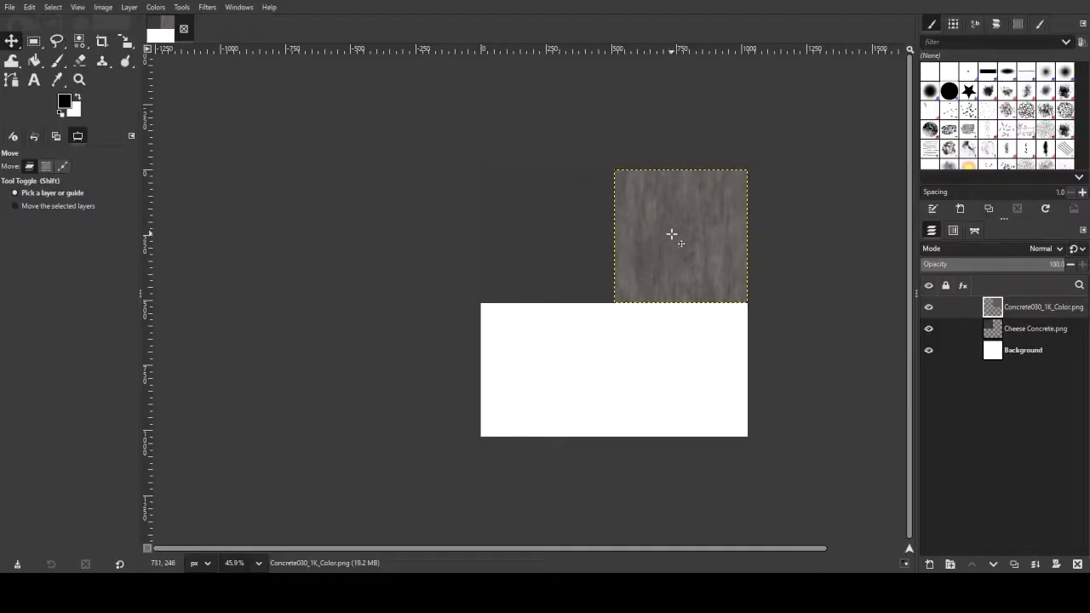
pyautogui.keyDown('ctrl'); pyautogui.scroll(2, 668, 245); pyautogui.keyUp('ctrl')
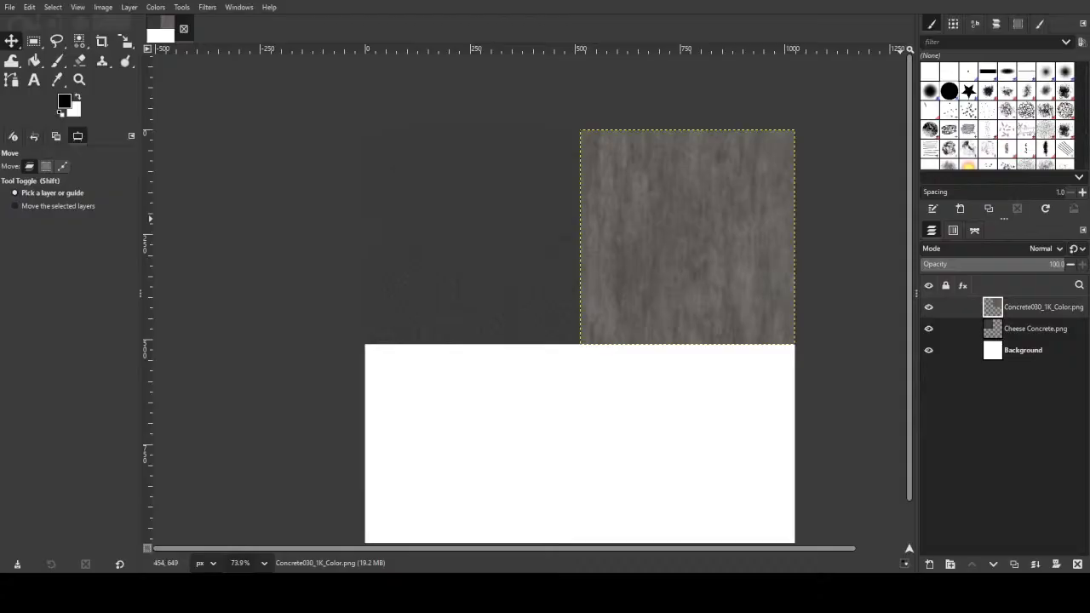
pyautogui.moveTo(162, 409); pyautogui.dragTo(564, 411)
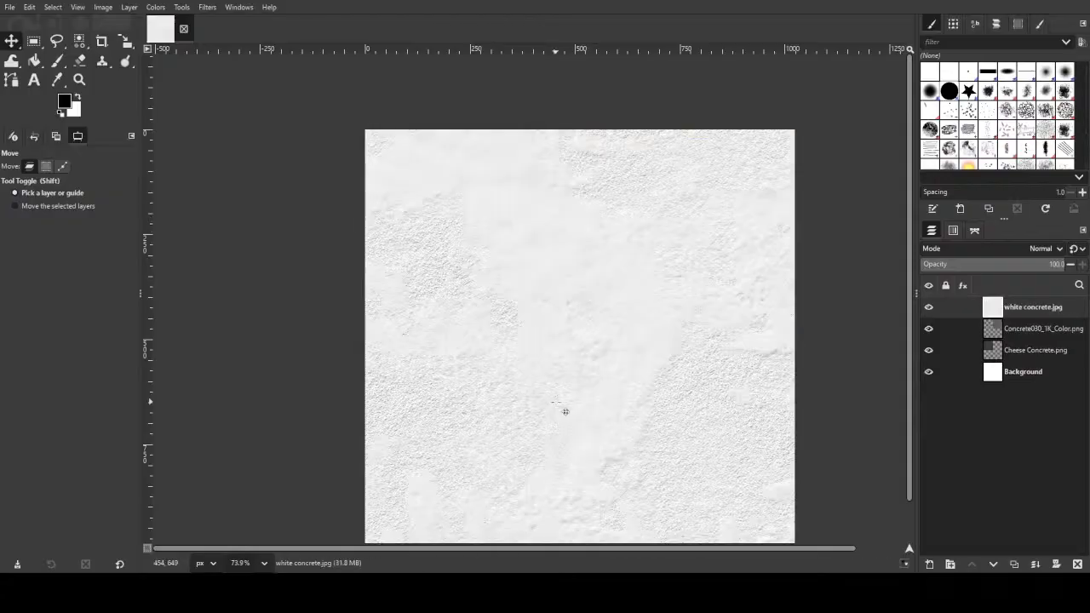
# - Scale the white concrete.jpg layer to 512 × 512 px
pyautogui.hotkey('shift', 's')
pyautogui.click(555, 198)
pyautogui.doubleClick(783, 92)
pyautogui.write('512')
pyautogui.press('Tab')
pyautogui.write('512')
pyautogui.moveTo(316, 97)
pyautogui.mouseDown()
pyautogui.moveTo(502, 392)
pyautogui.moveTo(389, 175)
pyautogui.moveTo(317, 97)
pyautogui.mouseUp()
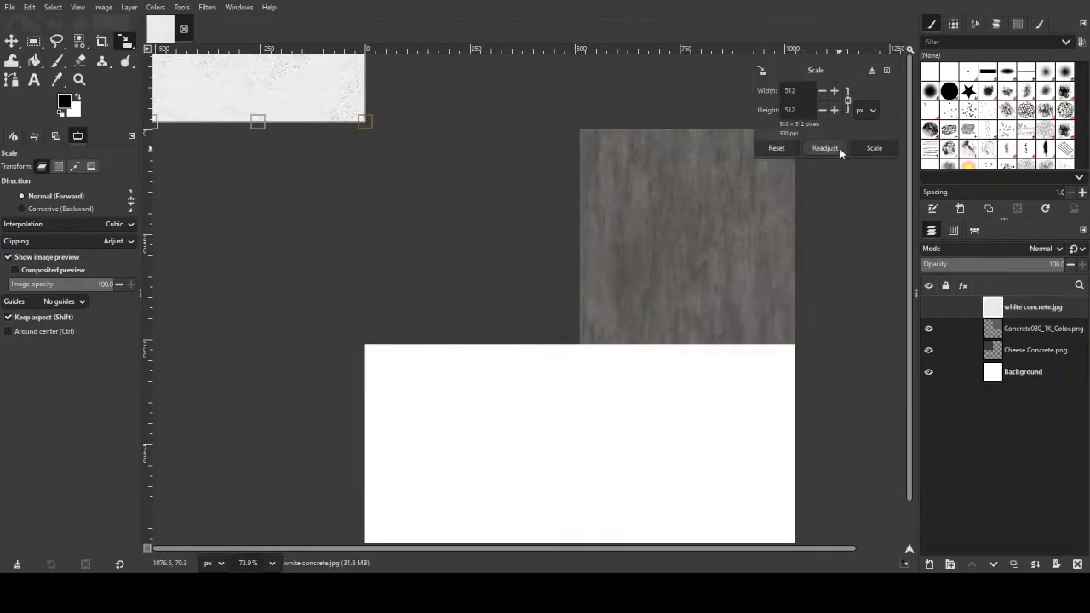
pyautogui.click(863, 149)
# - Move the white concrete.jpg layer into the canvas's lower-left quarter and add Concrete037_1K_Color.jpg as a layer above it
pyautogui.scroll(-1, 343, 177)
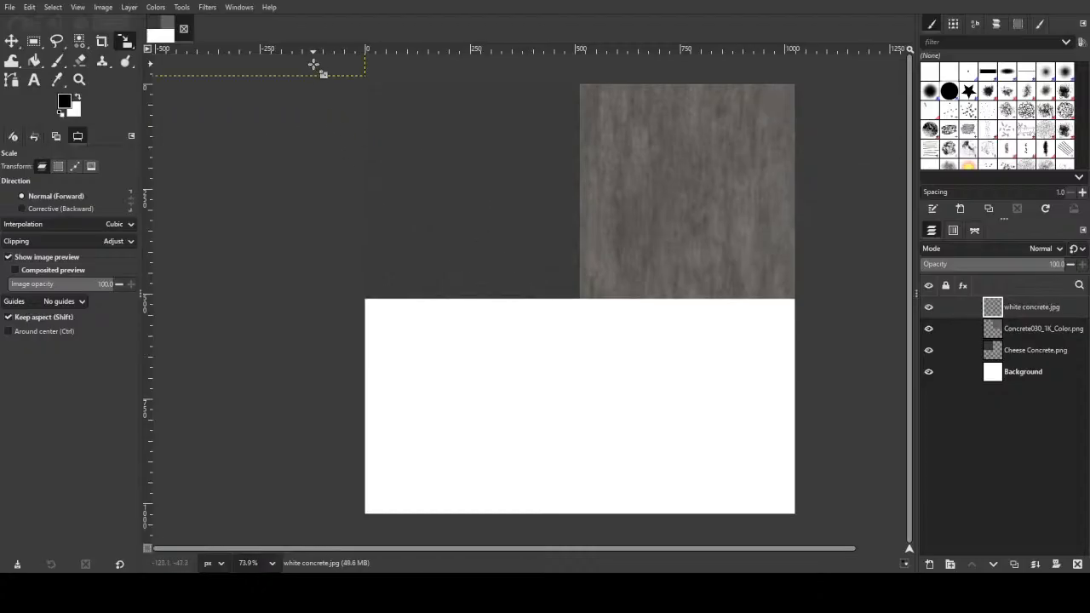
pyautogui.click(11, 41)
pyautogui.moveTo(299, 64); pyautogui.dragTo(516, 506)
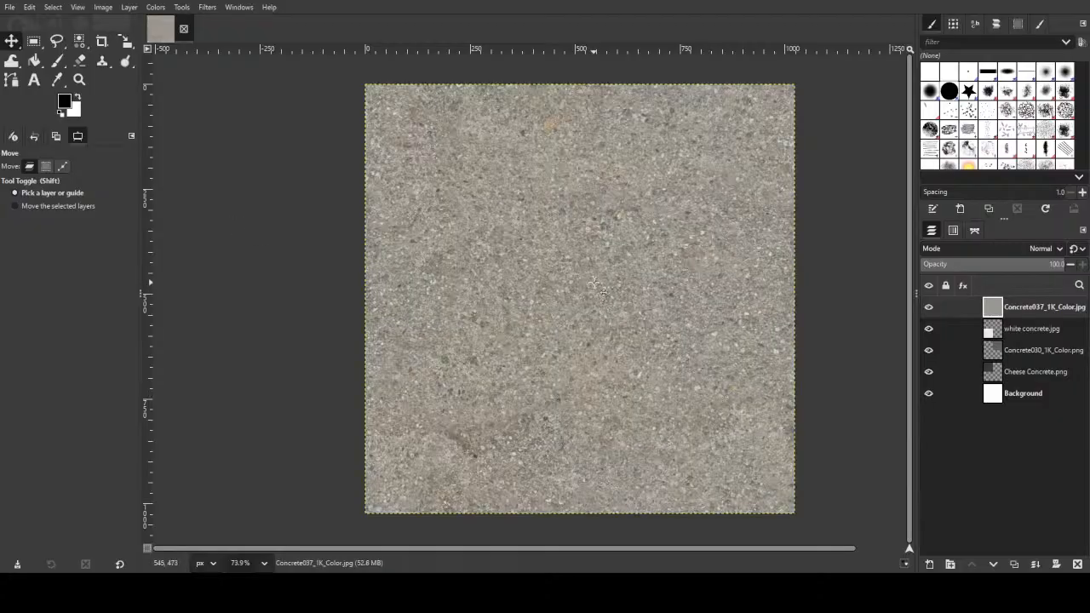
# - Scale the Concrete037_1K_Color.jpg layer to 512 × 512 px and move it into the canvas's lower-right quarter
pyautogui.hotkey('shift', 's')
pyautogui.click(596, 290)
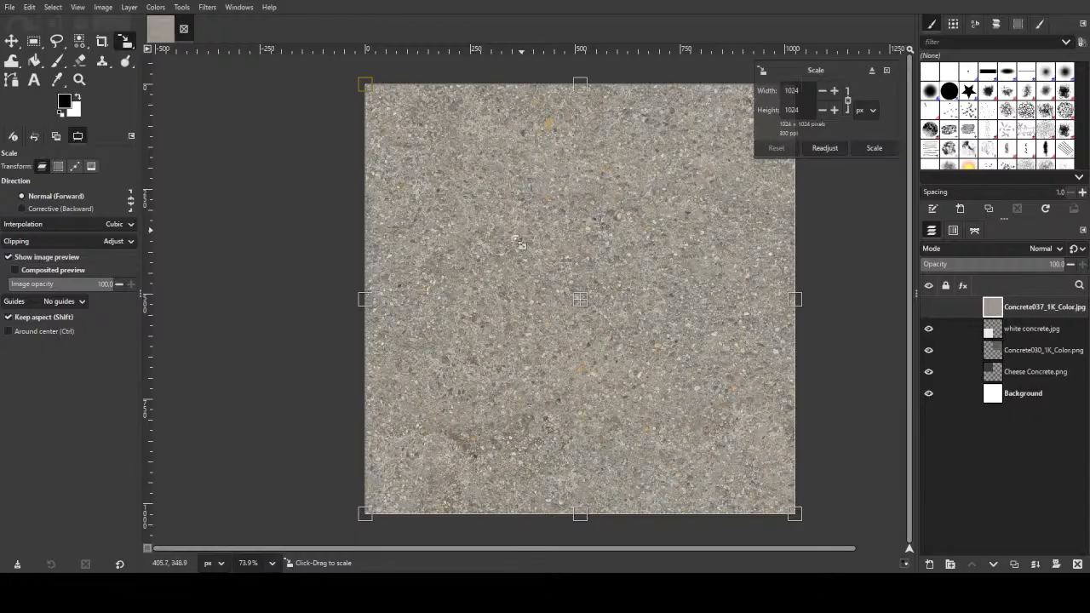
pyautogui.click(792, 90)
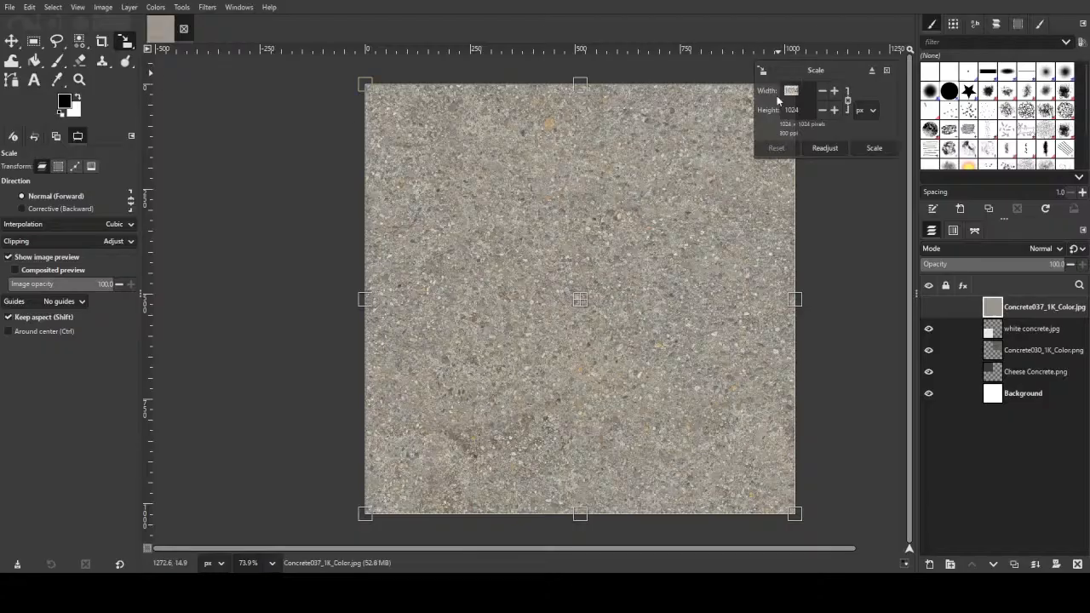
pyautogui.write('512')
pyautogui.press('Tab')
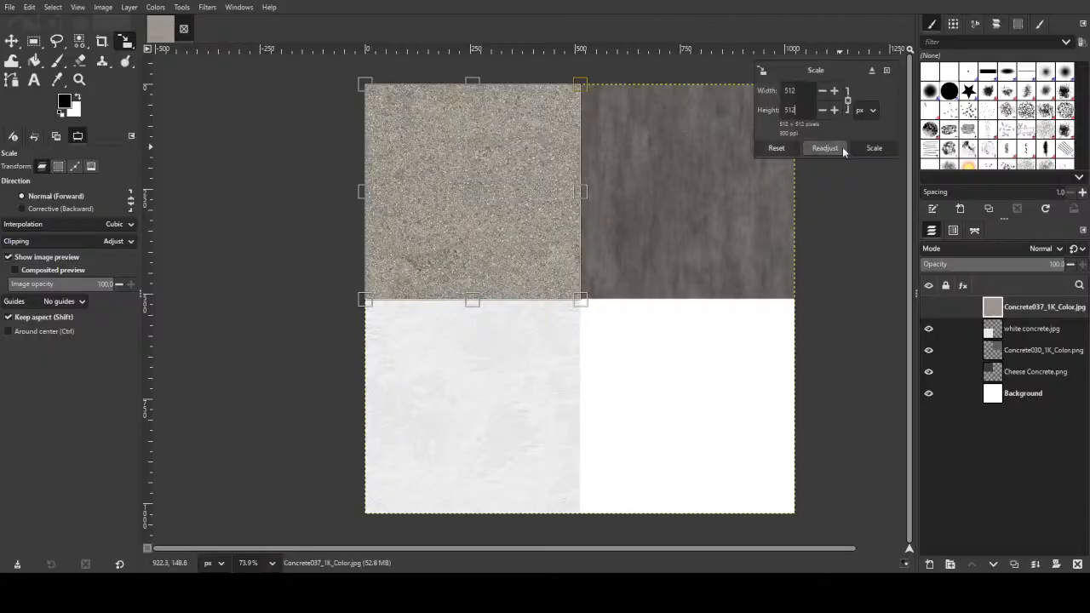
pyautogui.click(870, 148)
pyautogui.click(493, 155)
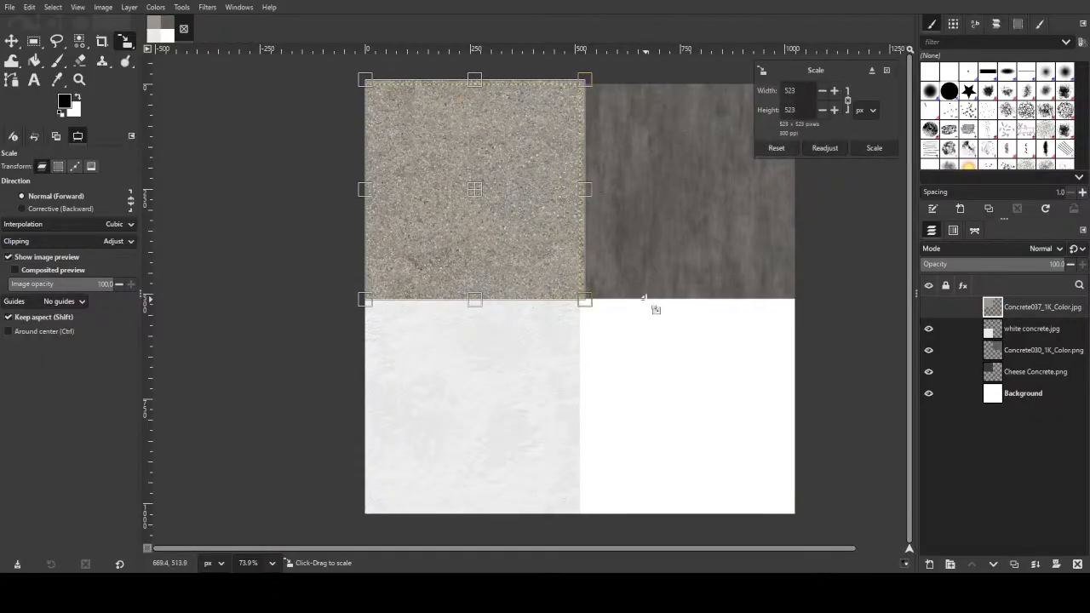
pyautogui.click(11, 40)
pyautogui.moveTo(453, 171); pyautogui.dragTo(669, 390)
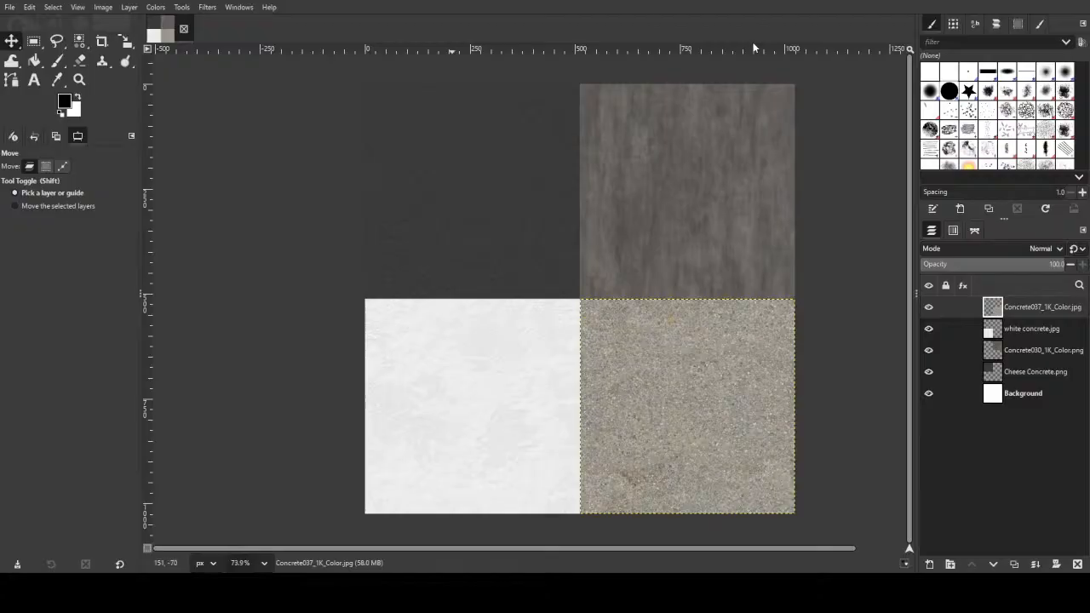
# - Add Asphalt015_1K_Color.png as a layer and place it at the top of the layer stack
pyautogui.keyDown('ctrl'); pyautogui.scroll(5, 483, 165); pyautogui.keyUp('ctrl')
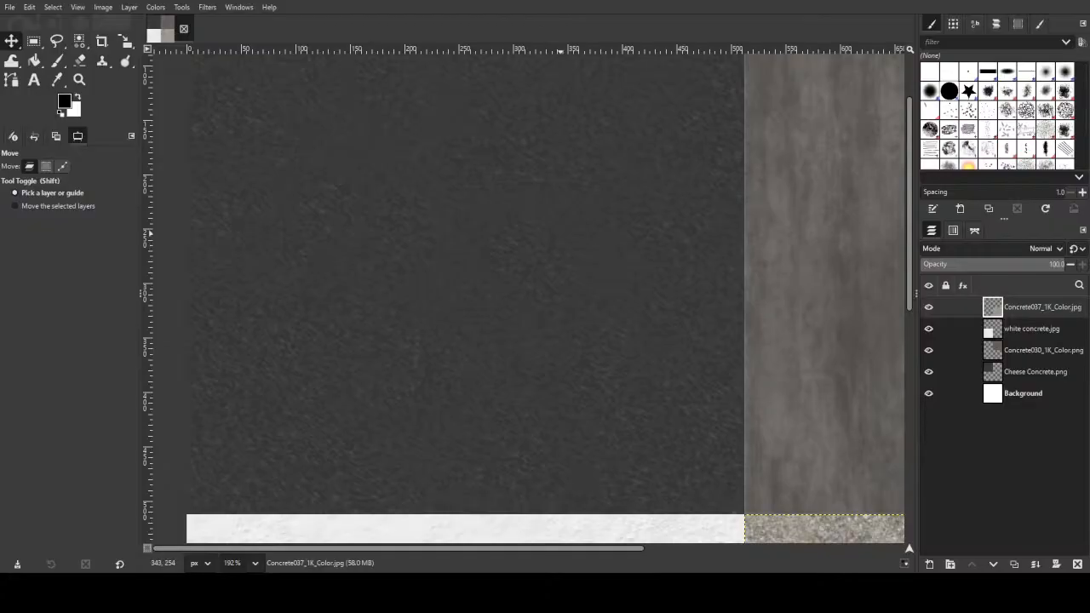
pyautogui.keyDown('ctrl'); pyautogui.scroll(-2, 559, 233); pyautogui.keyUp('ctrl')
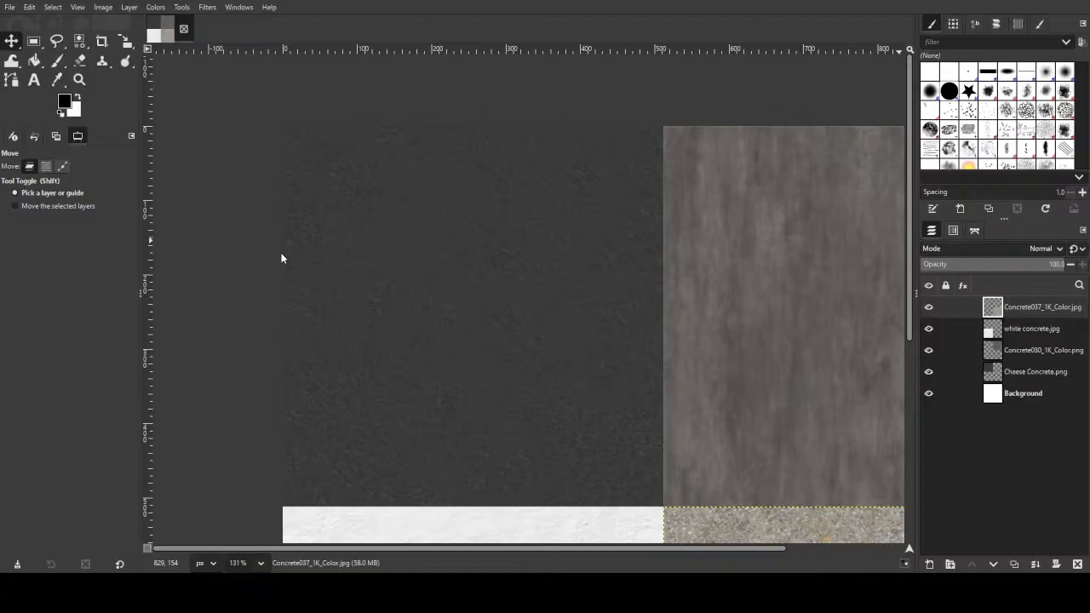
pyautogui.moveTo(281, 258); pyautogui.dragTo(1003, 452)
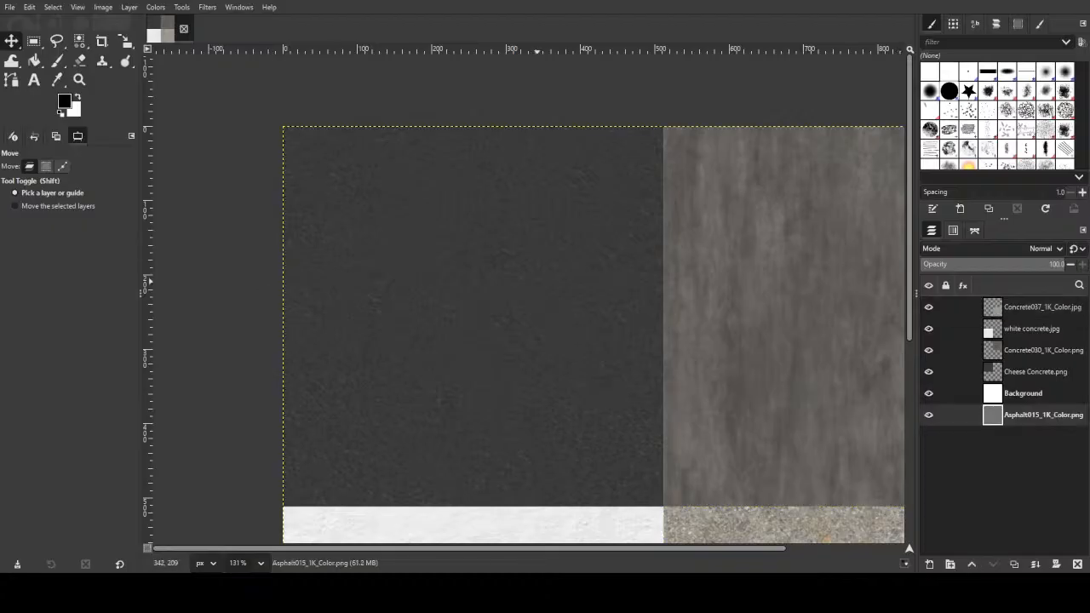
pyautogui.keyDown('ctrl'); pyautogui.scroll(-4, 562, 281); pyautogui.keyUp('ctrl')
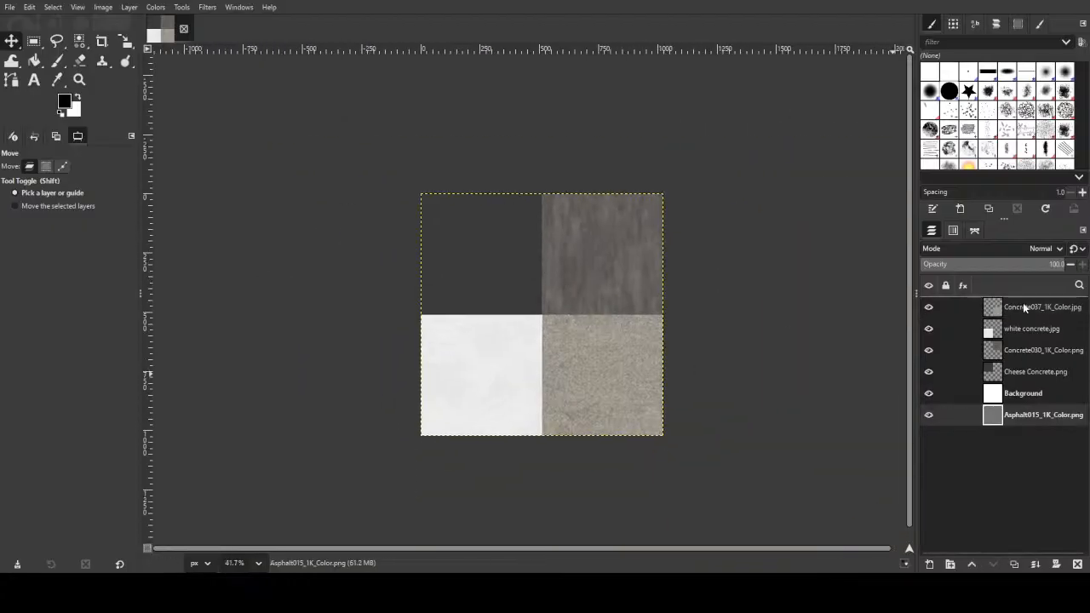
pyautogui.moveTo(1022, 308); pyautogui.dragTo(1026, 303)
# - Scale the Asphalt015_1K_Color.png layer to 512 × 512 px in the upper-left quarter and darken it with a Levels adjustment
pyautogui.hotkey('shift', 's')
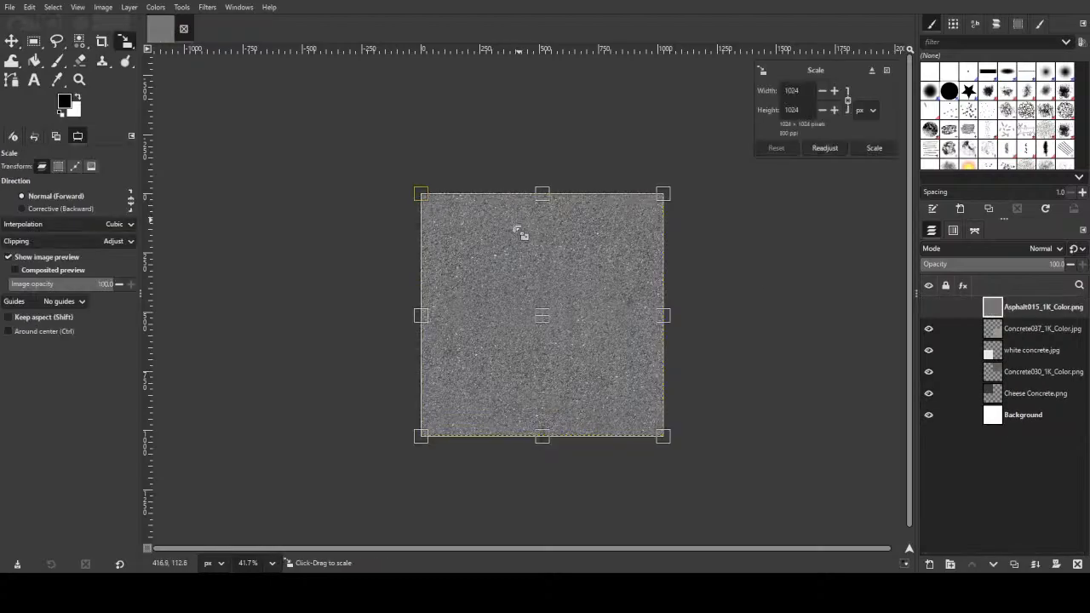
pyautogui.moveTo(800, 91); pyautogui.dragTo(771, 90)
pyautogui.write('512')
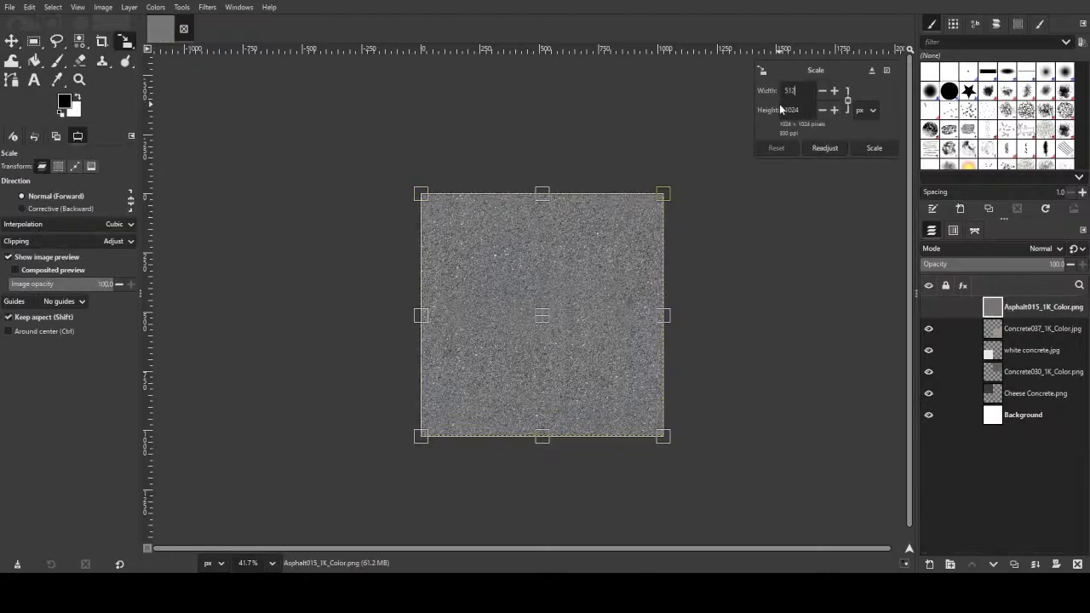
pyautogui.press('Tab')
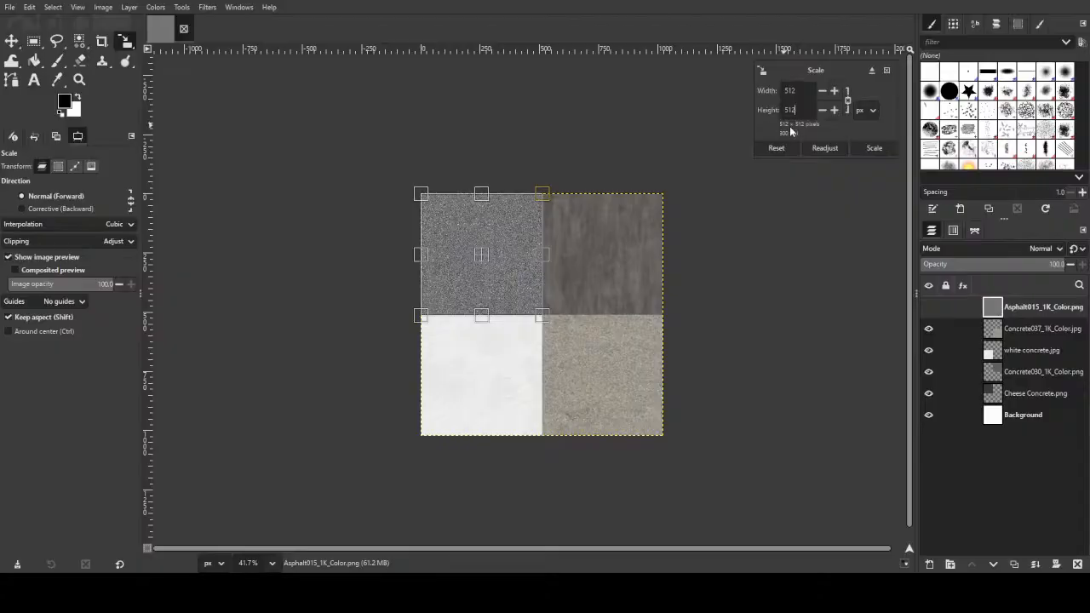
pyautogui.click(874, 147)
pyautogui.keyDown('ctrl'); pyautogui.scroll(2, 545, 264); pyautogui.keyUp('ctrl')
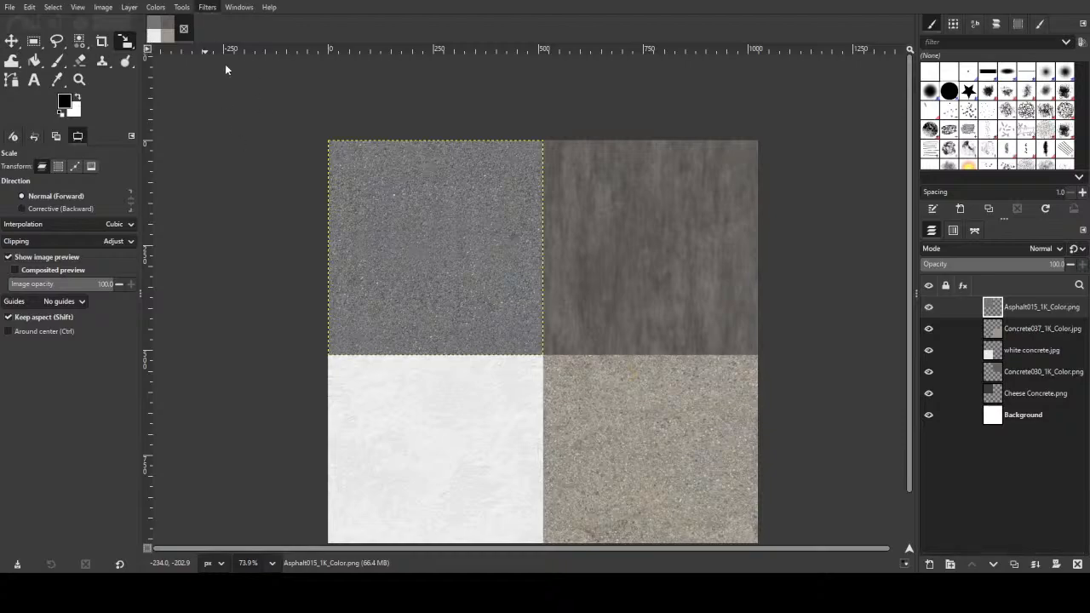
pyautogui.click(194, 137)
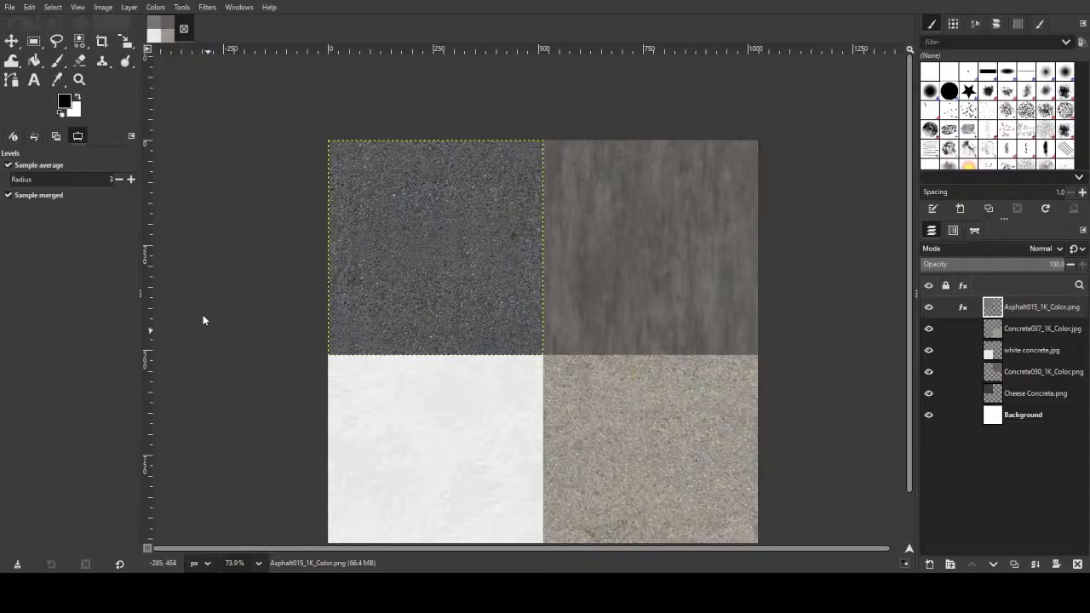
pyautogui.hotkey('shift', 's')
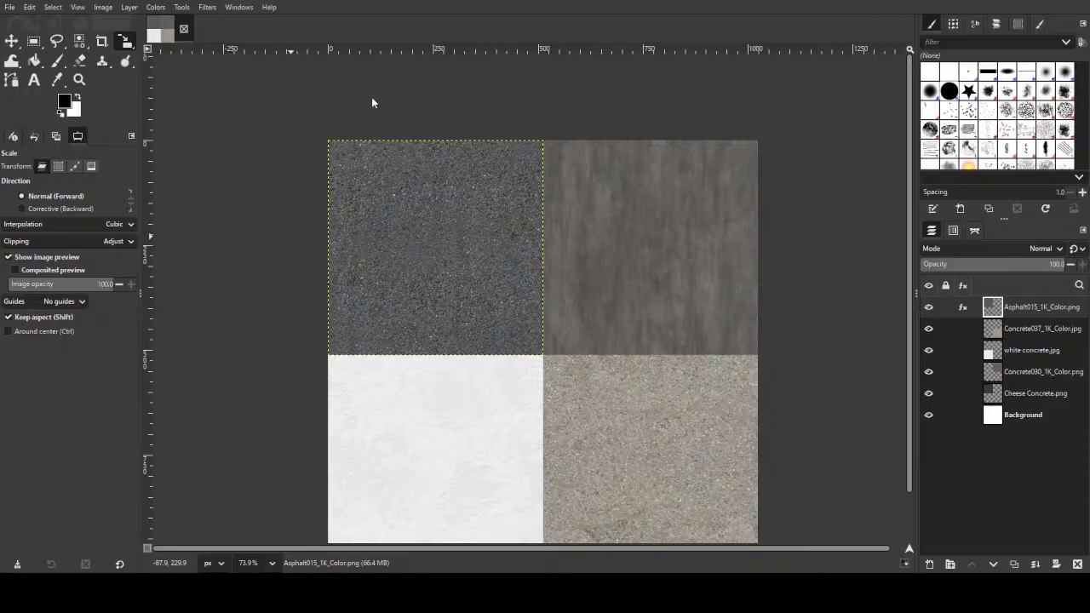
pyautogui.hotkey('ctrl', 'v')
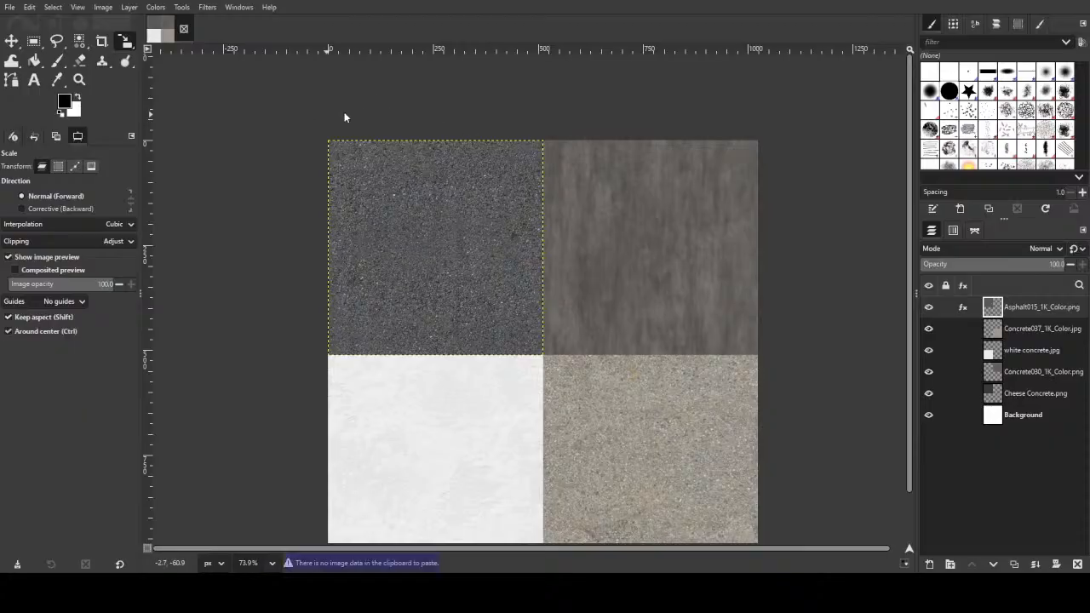
pyautogui.press('n')
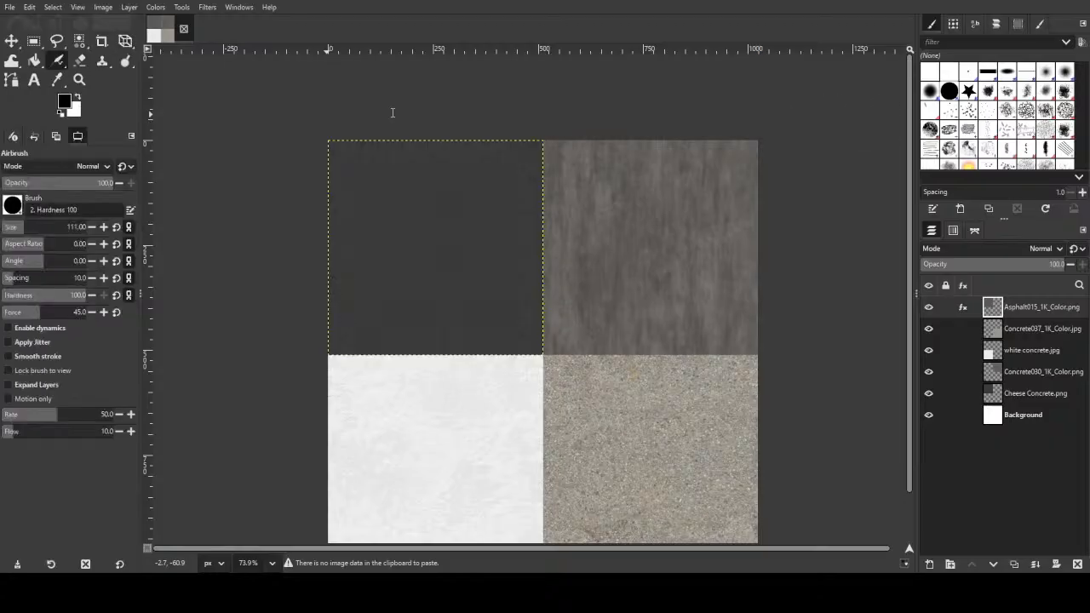
pyautogui.hotkey('shift', 't')
pyautogui.press('e')
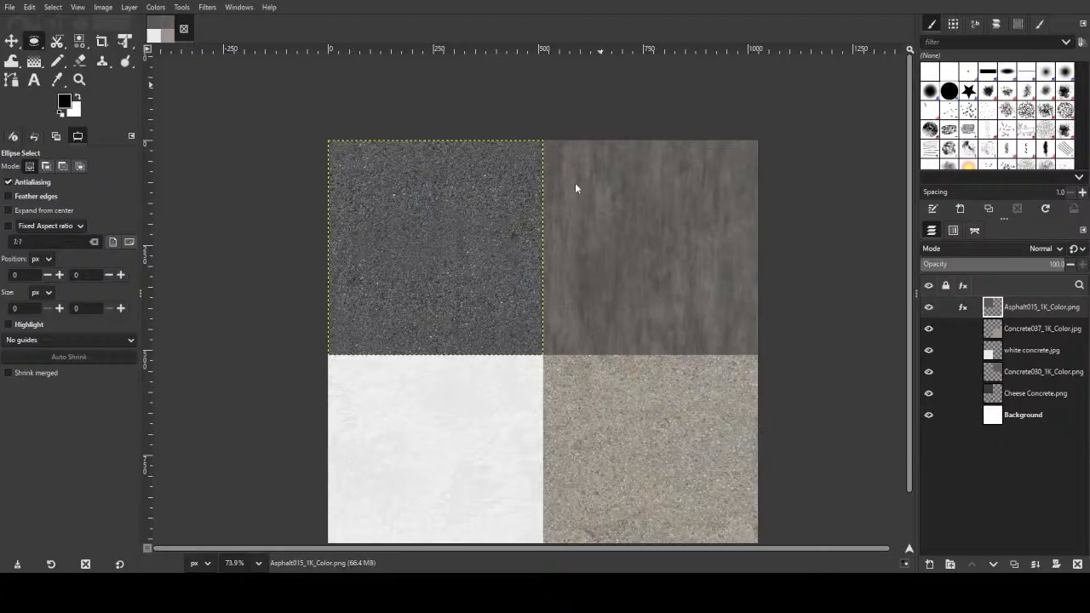
# - Save the image as Parking Texture Atlas.xcf in the Zone 3 - Parking folder and export it as Parking Texture Atlas.png
pyautogui.hotkey('ctrl', 's')
pyautogui.hotkey('ctrl', 's')
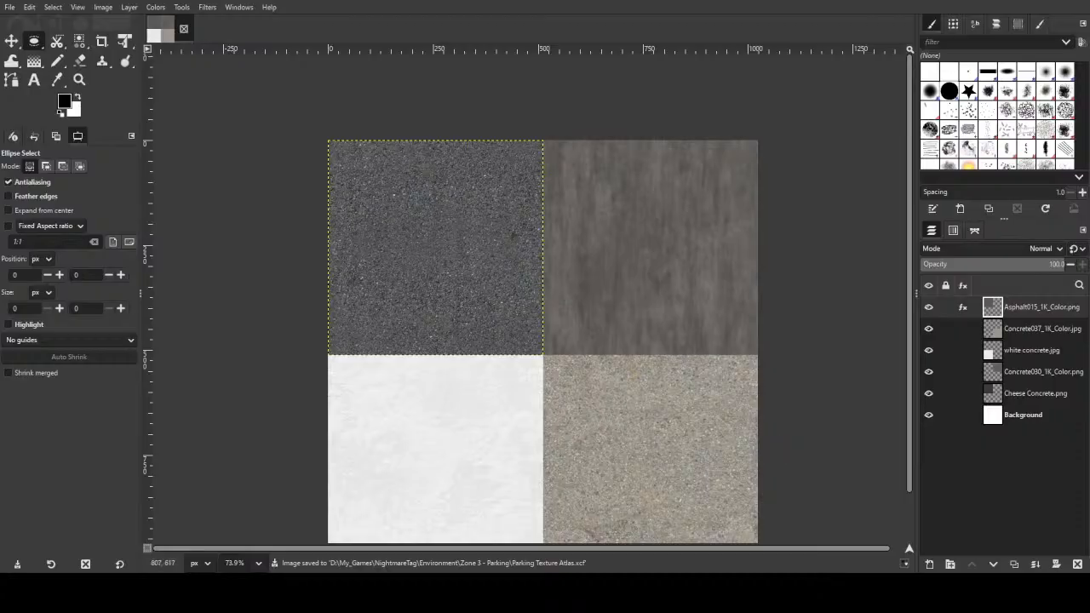
pyautogui.hotkey('ctrl', 'e')
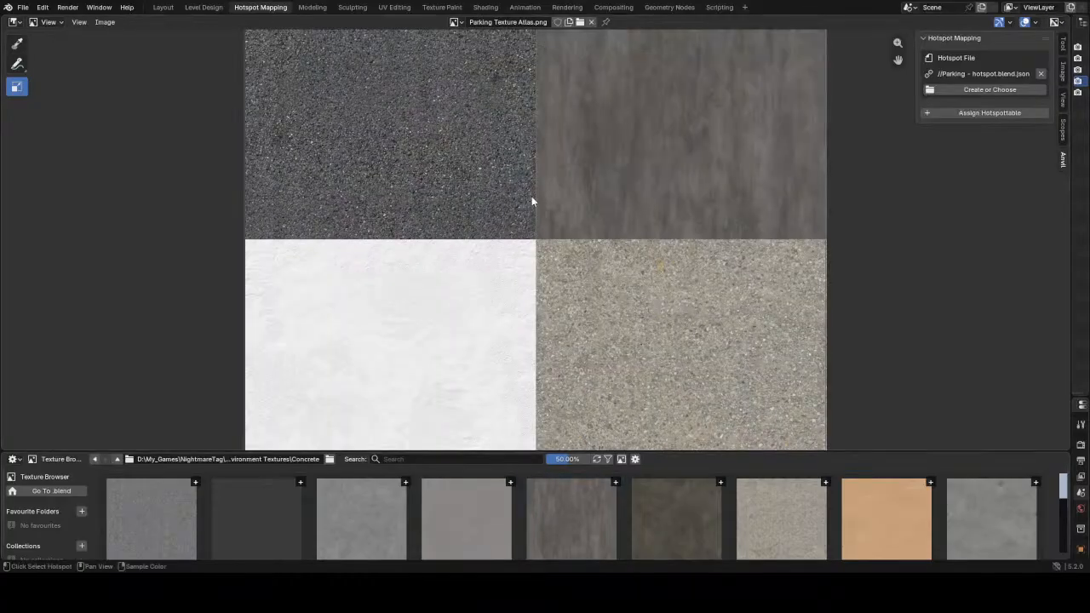
# - In Blender, assign Parking Texture Atlas.png as hotspottable and divide it into four 512 × 512 hotspots along the texture borders
pyautogui.scroll(-3, 786, 213)
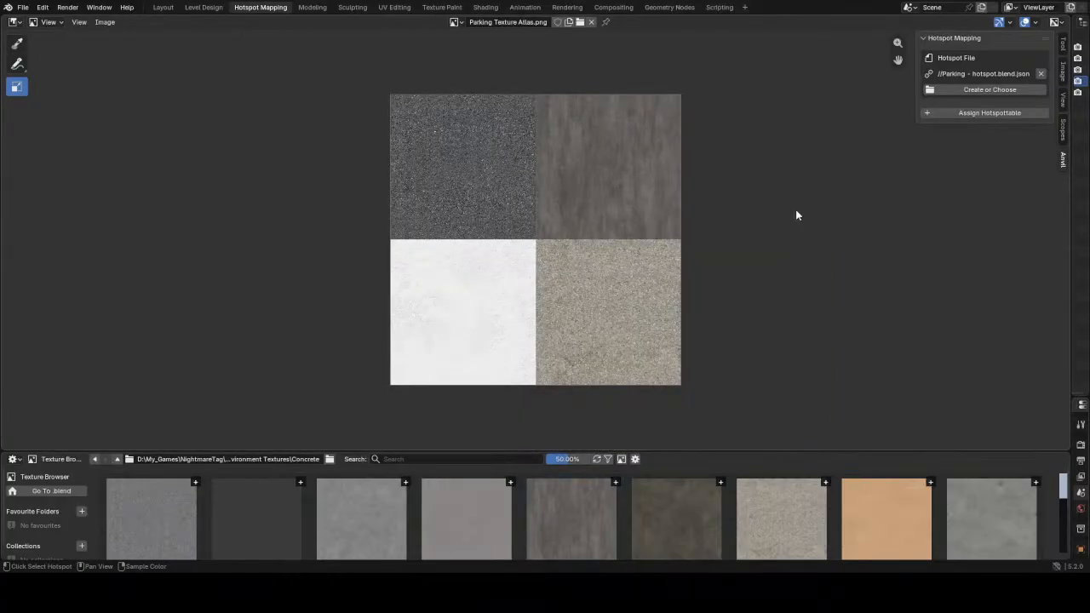
pyautogui.click(986, 114)
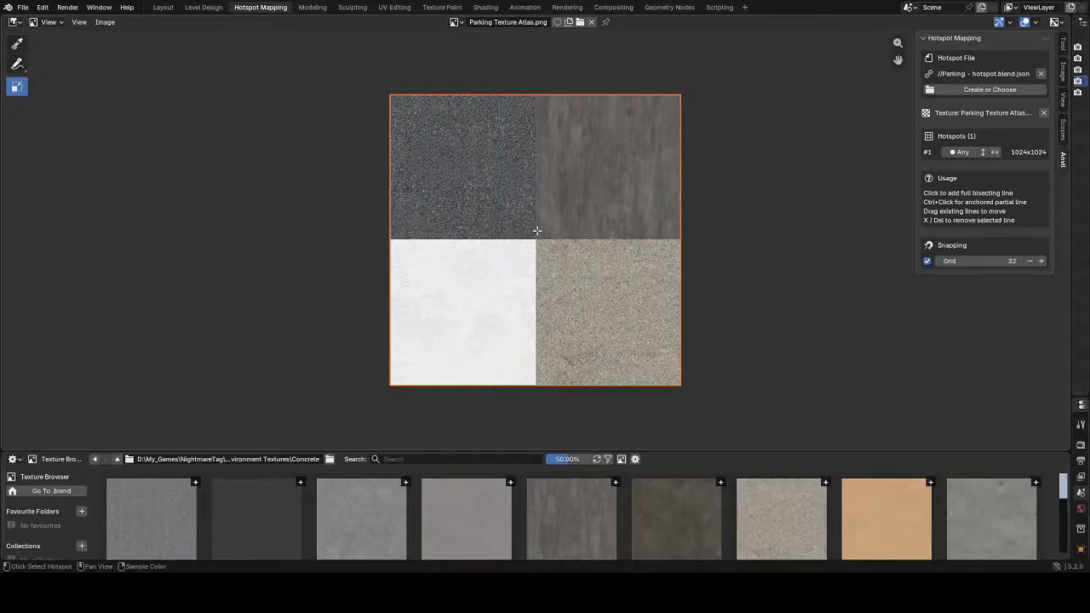
pyautogui.click(535, 122)
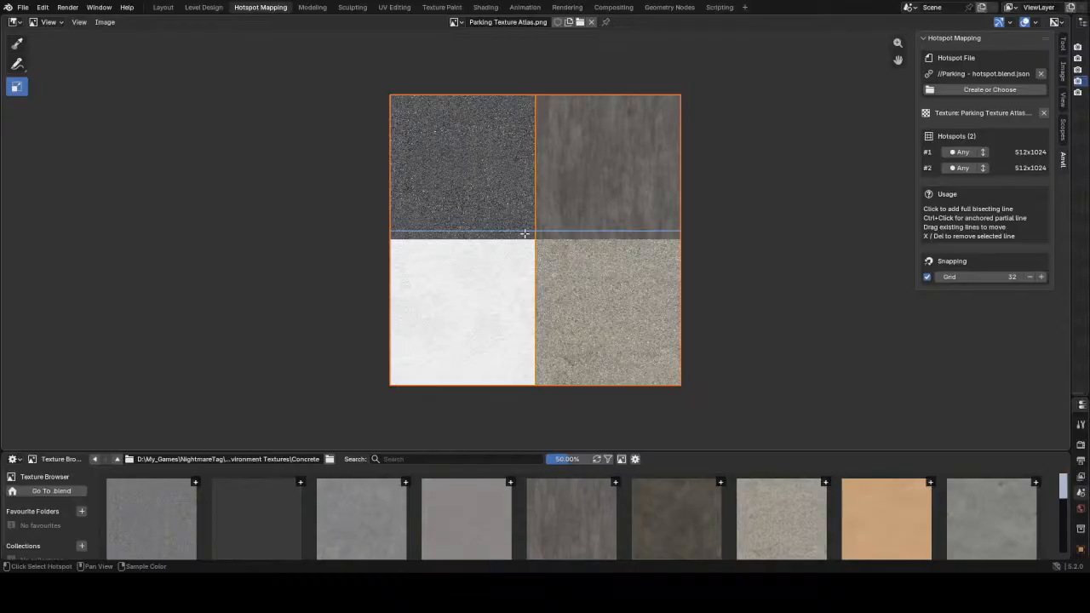
pyautogui.click(522, 239)
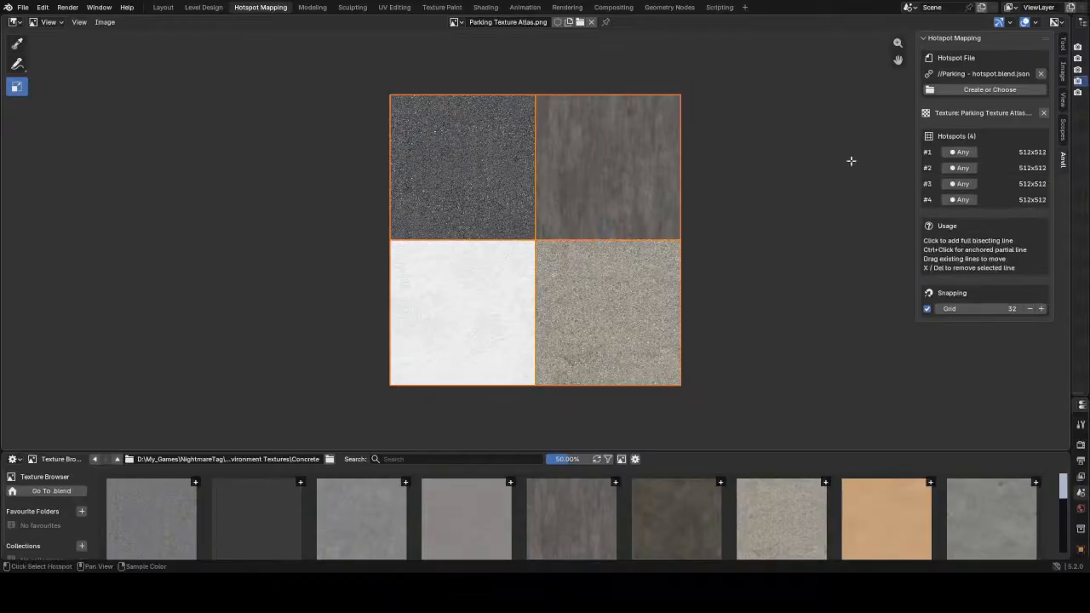
# - Set hotspot #1's orientation to Floor, and try Floor and Ceiling for hotspot #4 before returning it to Any
pyautogui.click(957, 150)
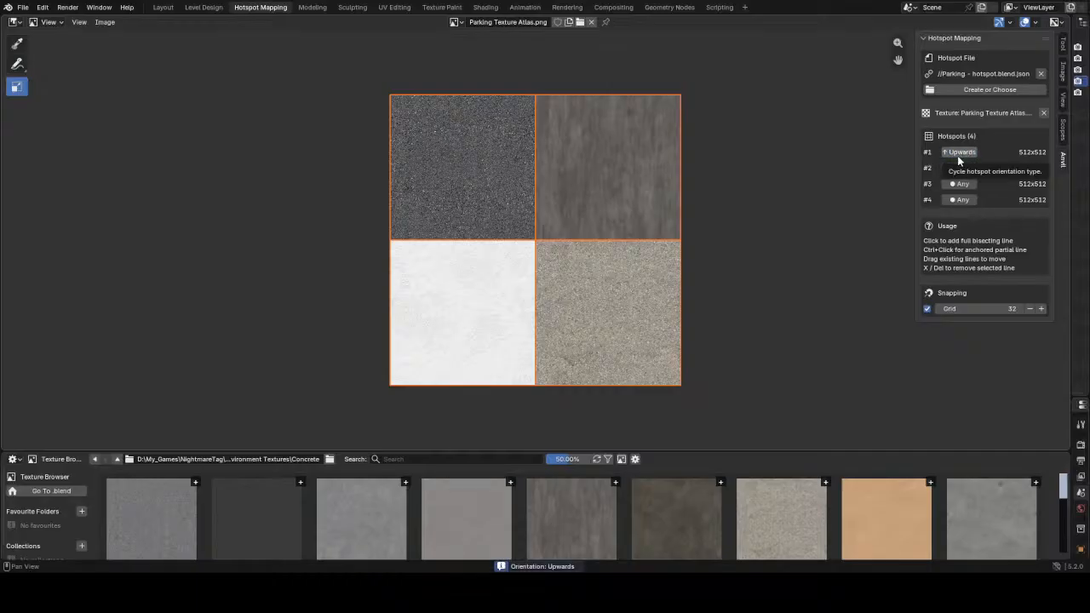
pyautogui.click(949, 202)
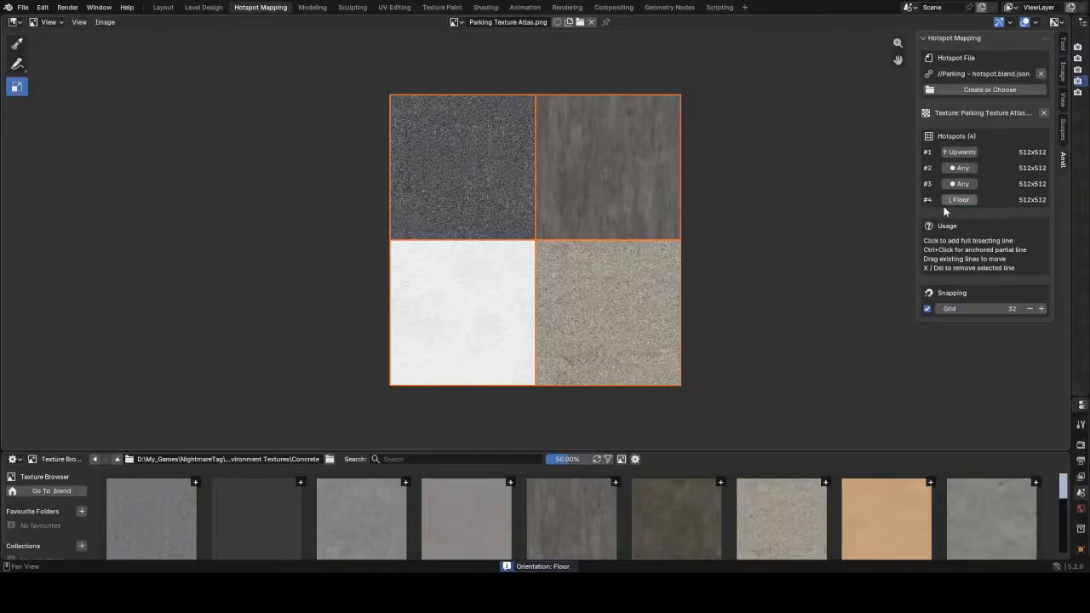
pyautogui.click(958, 153)
pyautogui.click(954, 201)
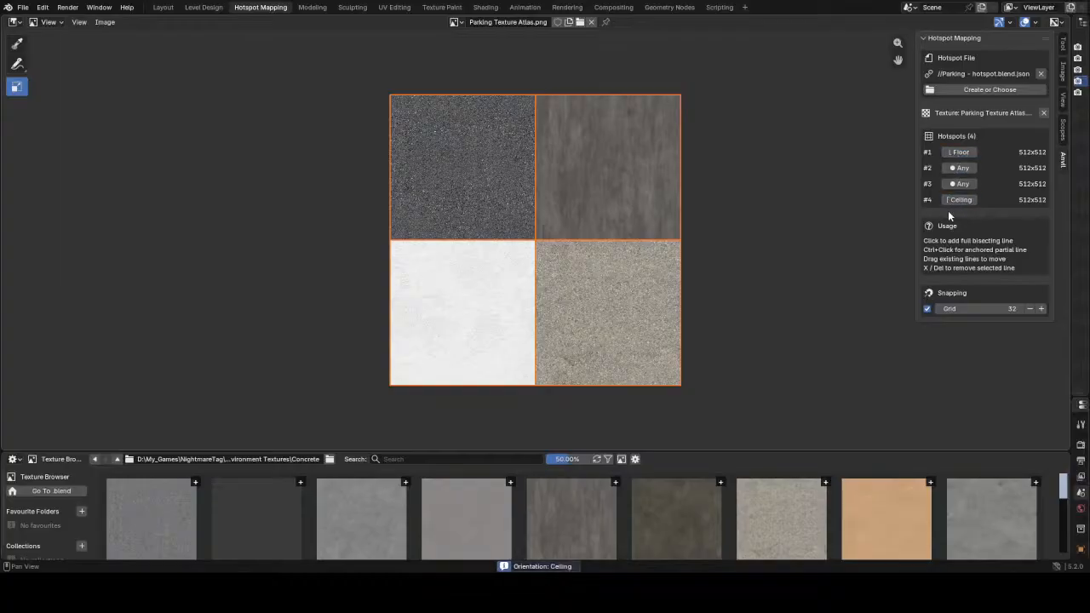
pyautogui.click(957, 168)
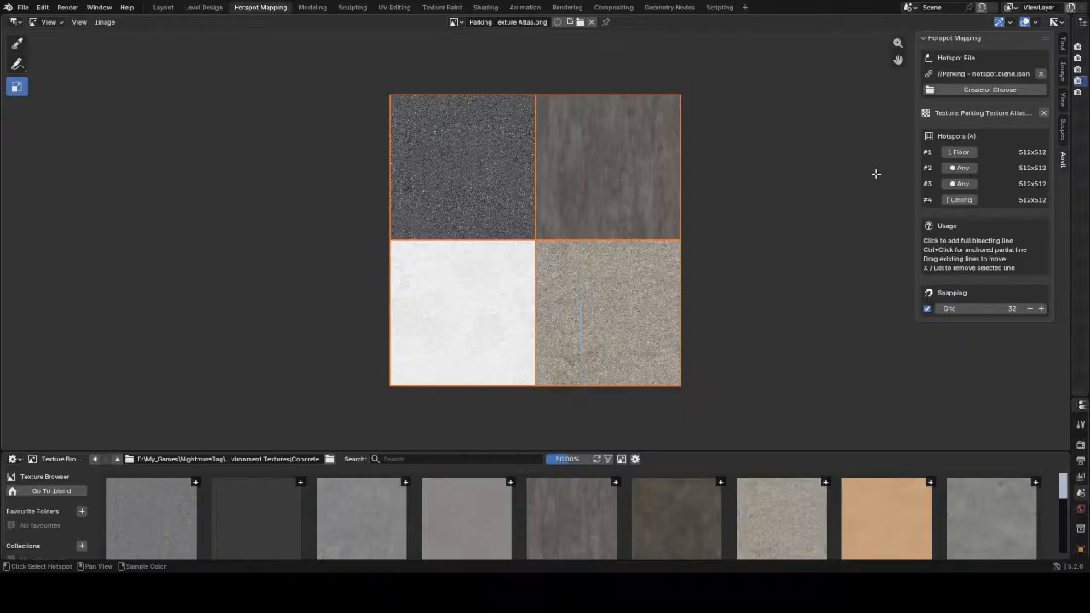
pyautogui.click(958, 201)
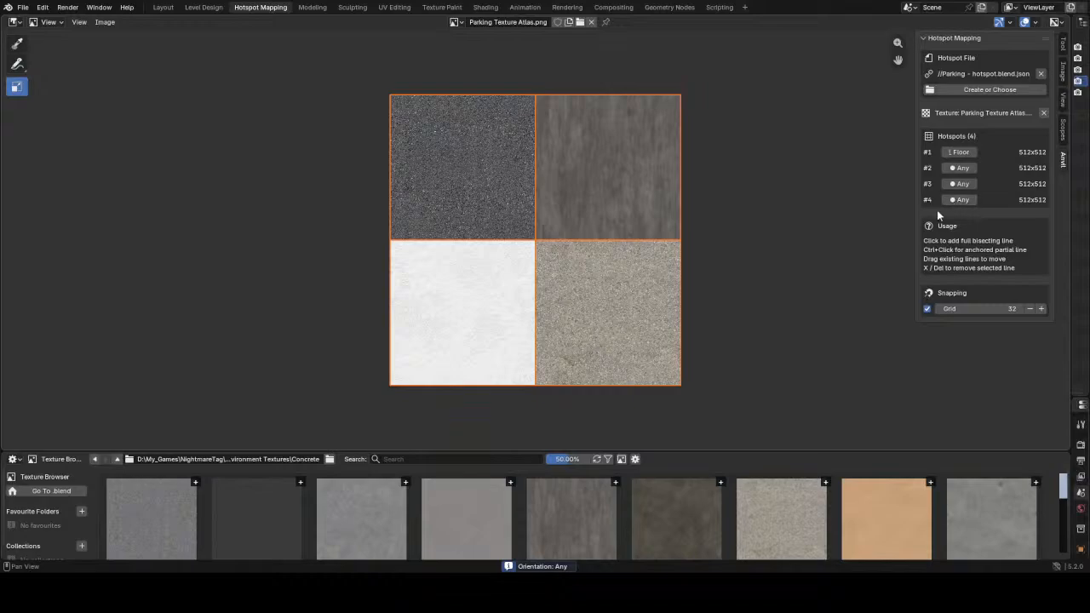
# - Save the Parking - Zone 3_V3.blend file and display the Parking mesh in Material Preview in the Level Design workspace
pyautogui.hotkey('ctrl', 's')
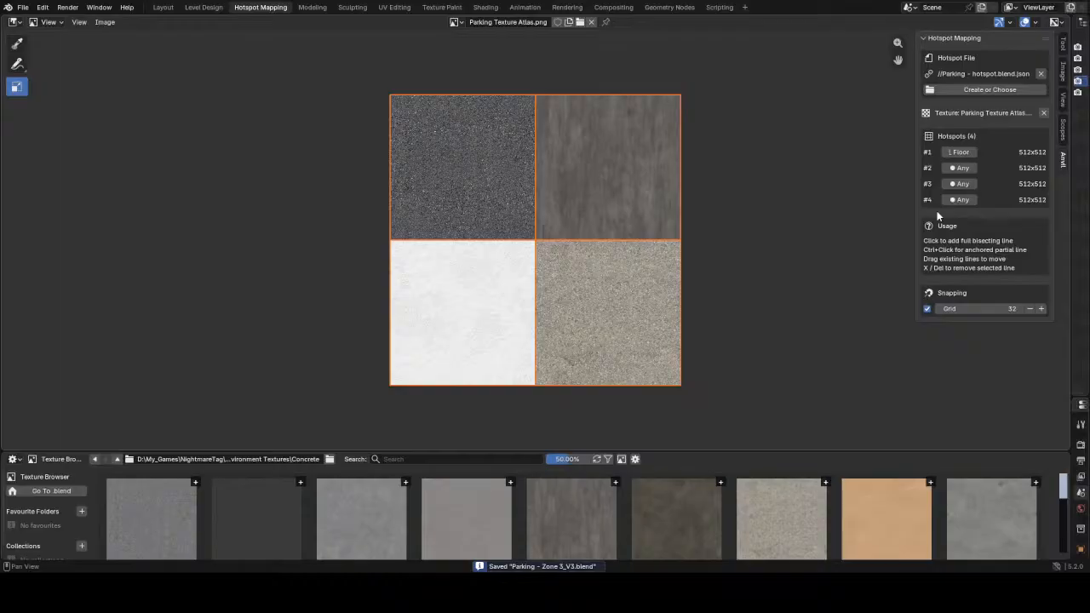
pyautogui.click(197, 8)
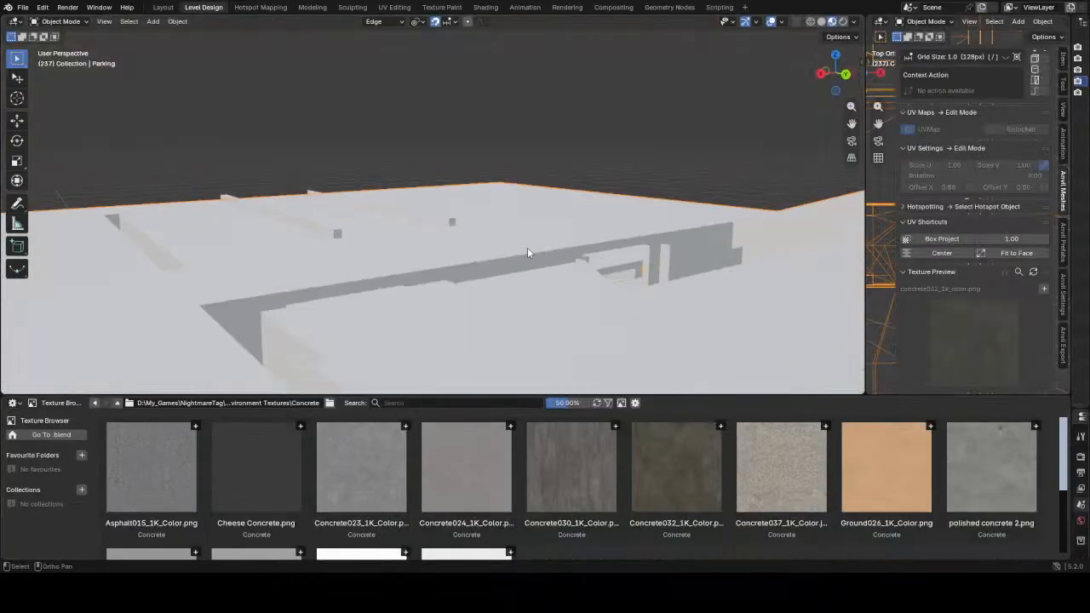
pyautogui.press('z')
pyautogui.click(554, 346)
pyautogui.scroll(-5, 545, 341)
pyautogui.scroll(2, 533, 334)
pyautogui.scroll(-1, 529, 331)
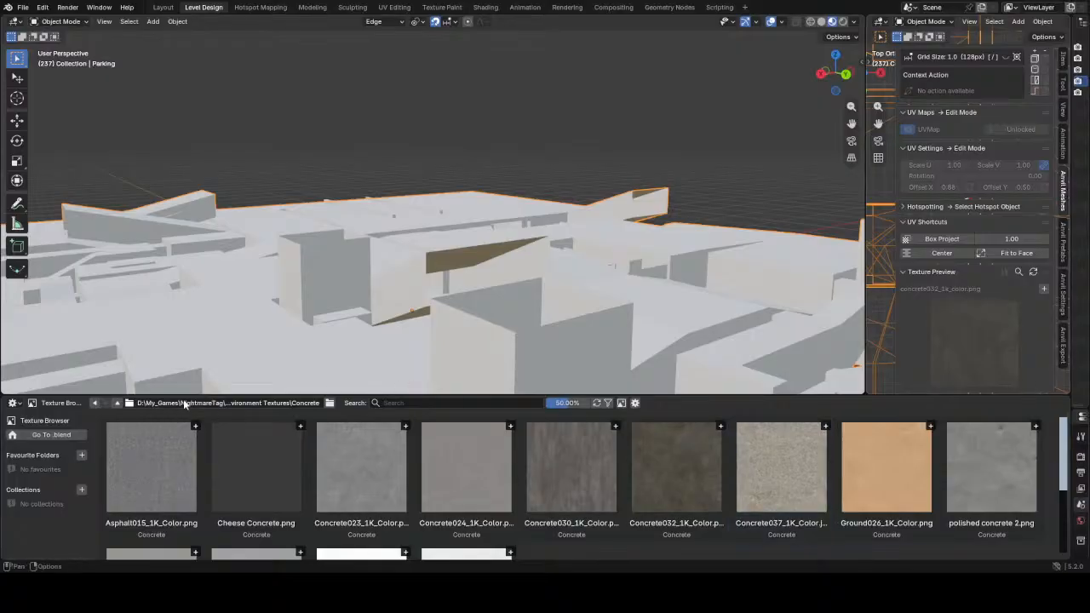
# - Enlarge the texture browser and apply Parking Texture Atlas.png from the Environment\Zone 3 - Parking folder to the Parking mesh
pyautogui.moveTo(188, 395); pyautogui.dragTo(194, 252)
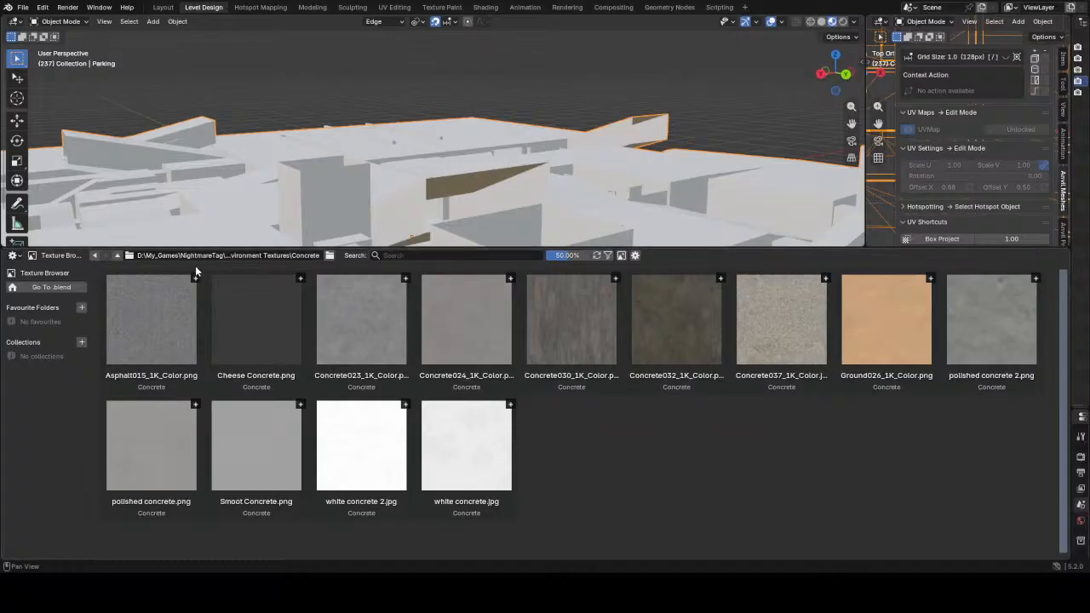
pyautogui.click(118, 257)
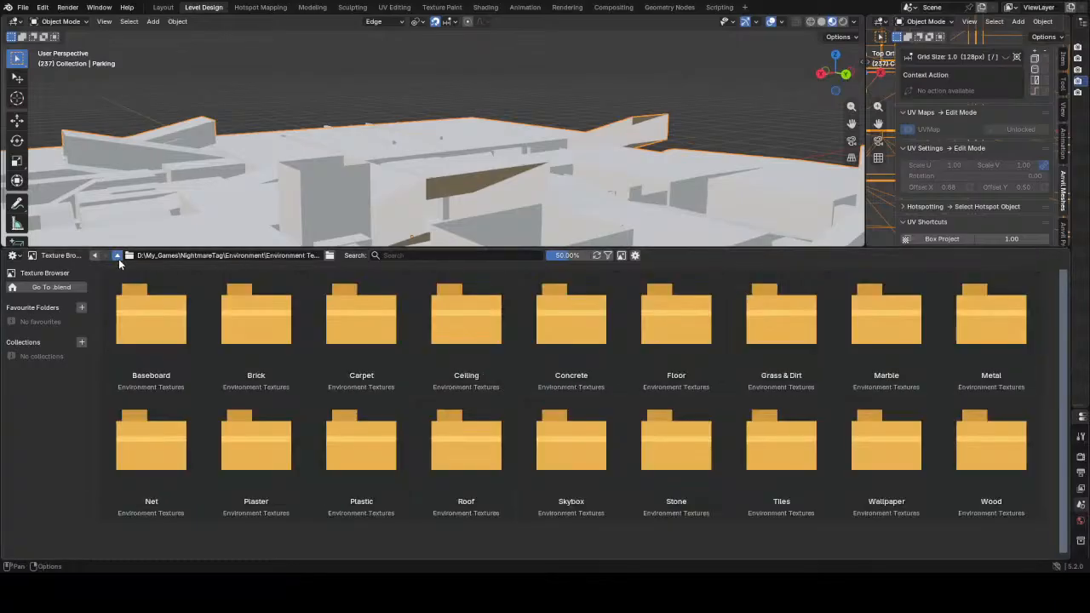
pyautogui.click(118, 257)
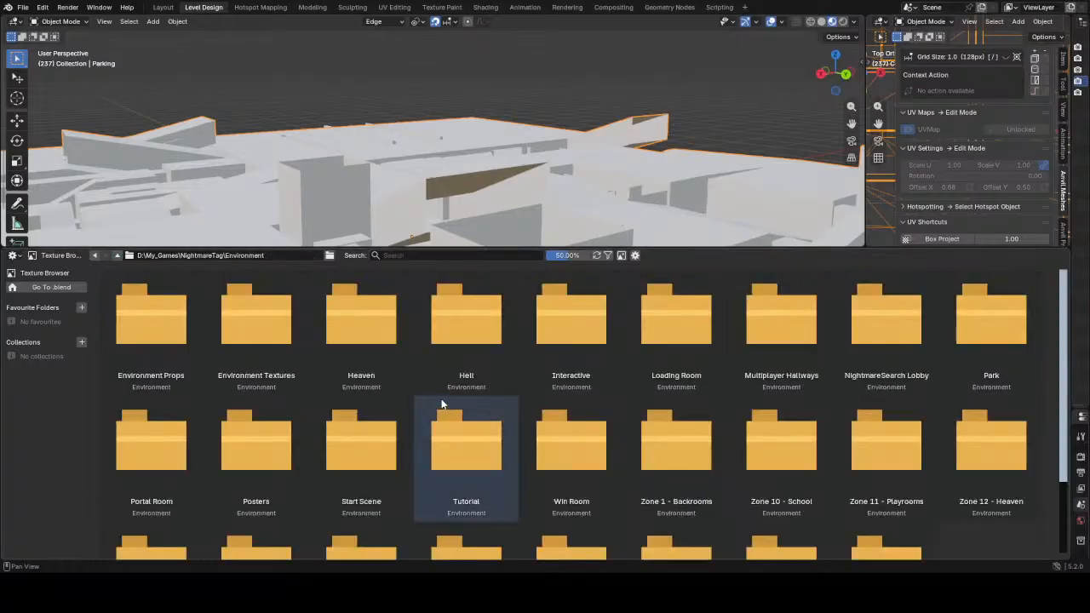
pyautogui.scroll(-3, 446, 424)
pyautogui.doubleClick(288, 499)
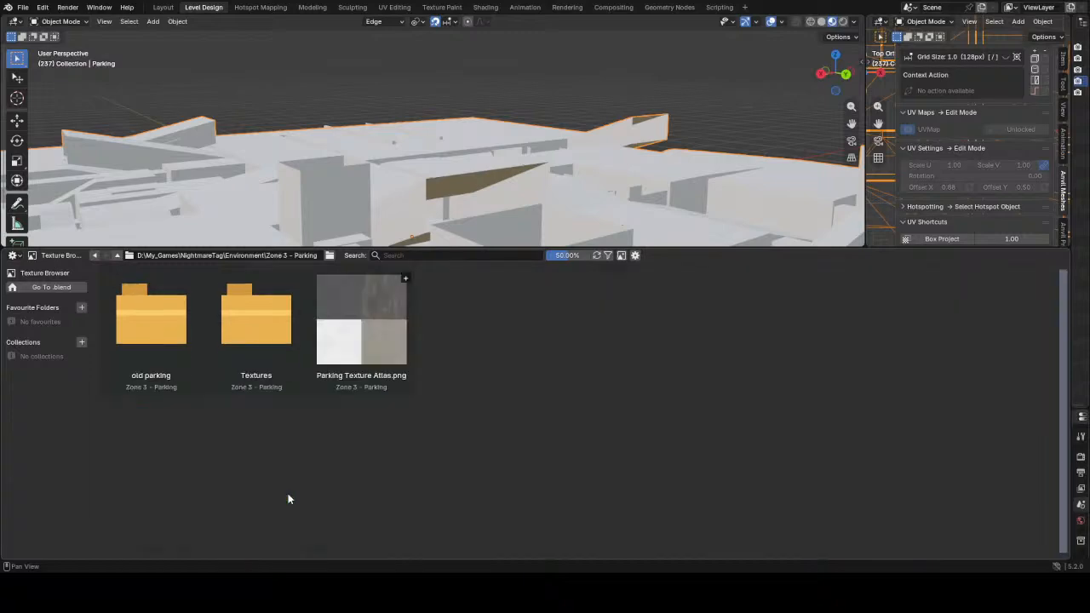
pyautogui.click(348, 339)
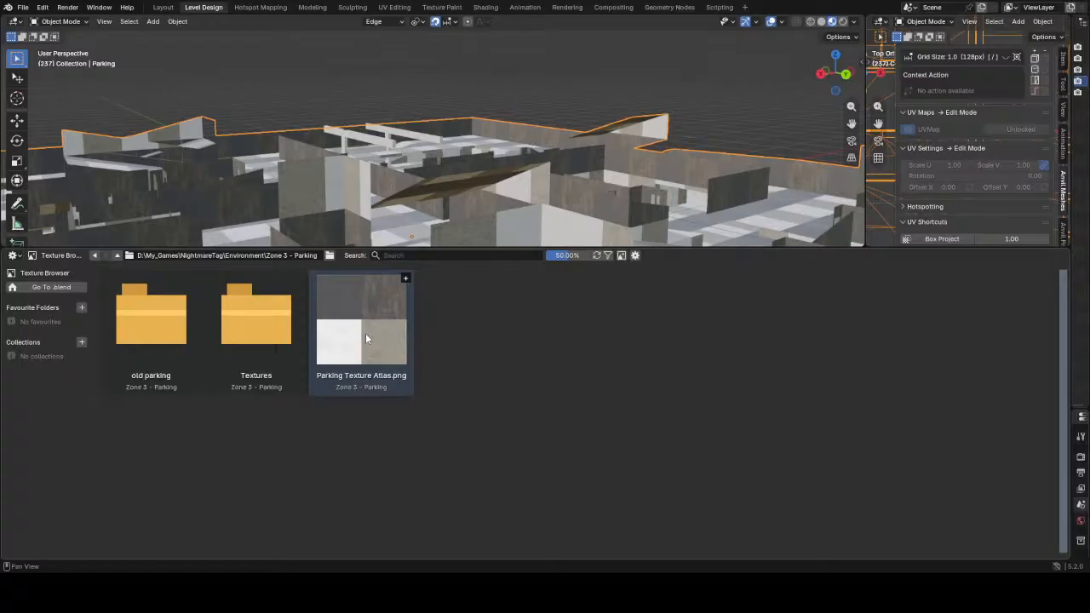
# - Look into the Textures subfolder of Zone 3 - Parking, return to the Environment folder and enlarge the 3D viewport over the texture browser
pyautogui.doubleClick(274, 316)
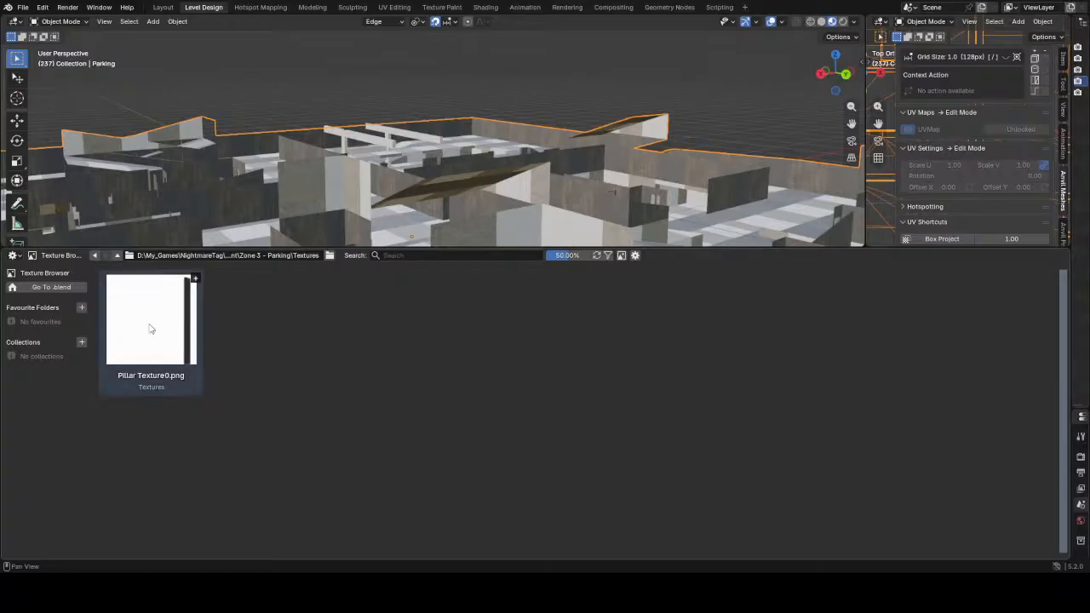
pyautogui.doubleClick(115, 256)
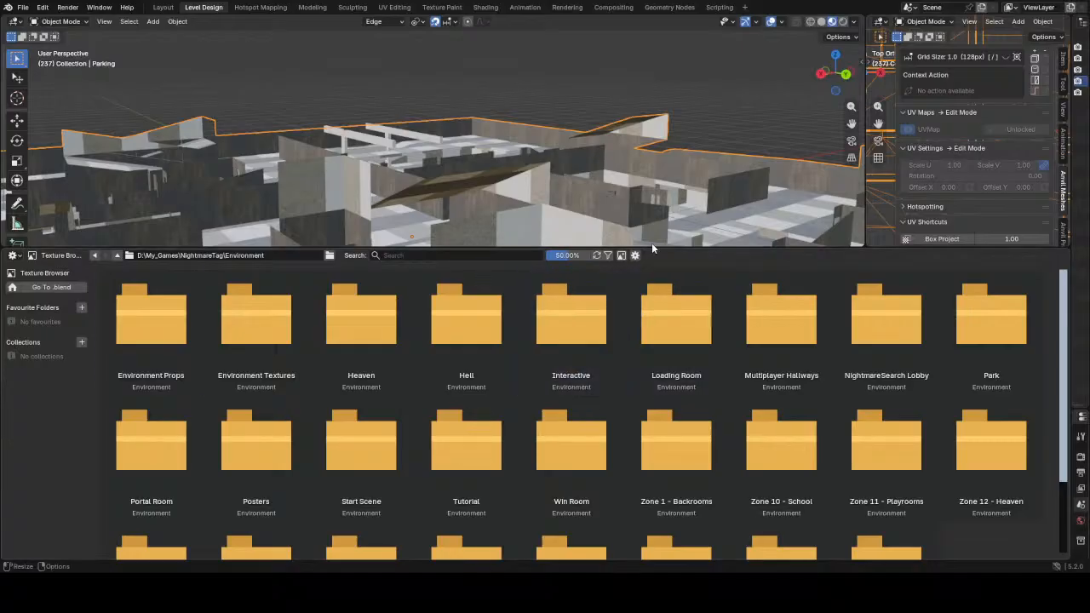
pyautogui.moveTo(647, 248); pyautogui.dragTo(594, 426)
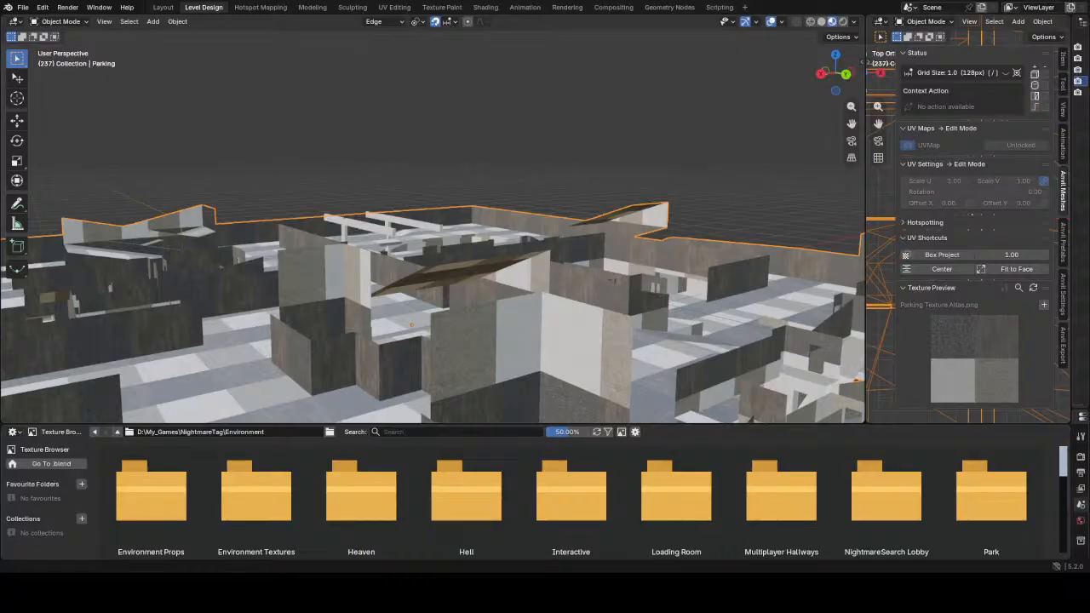
# - Enable Auto Hotspot and randomise the Parking mesh's hotspots, first with Combine Faces on and again with it off
pyautogui.click(926, 223)
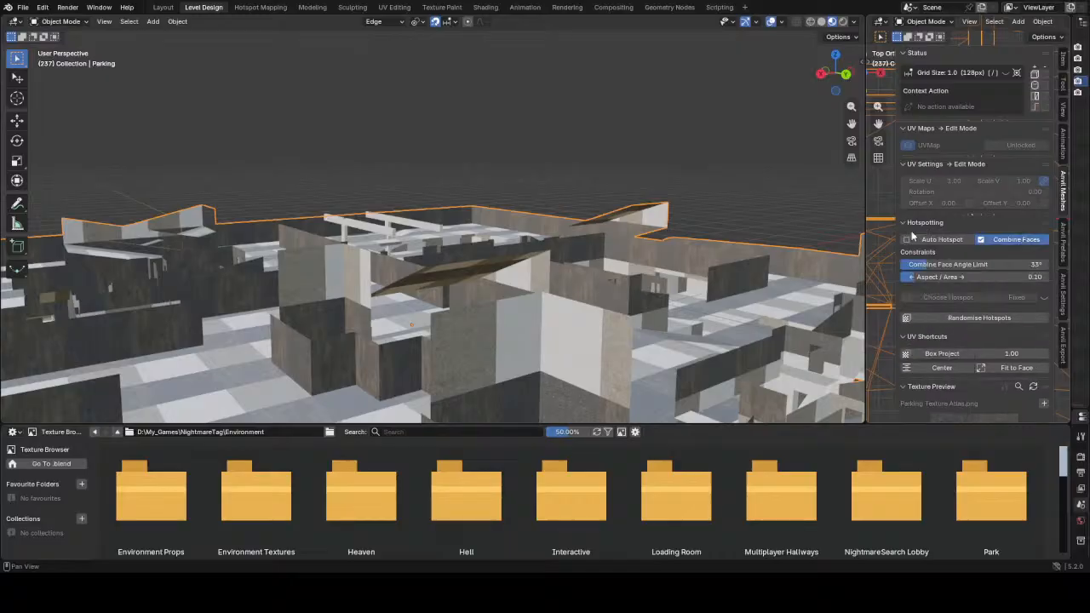
pyautogui.click(960, 242)
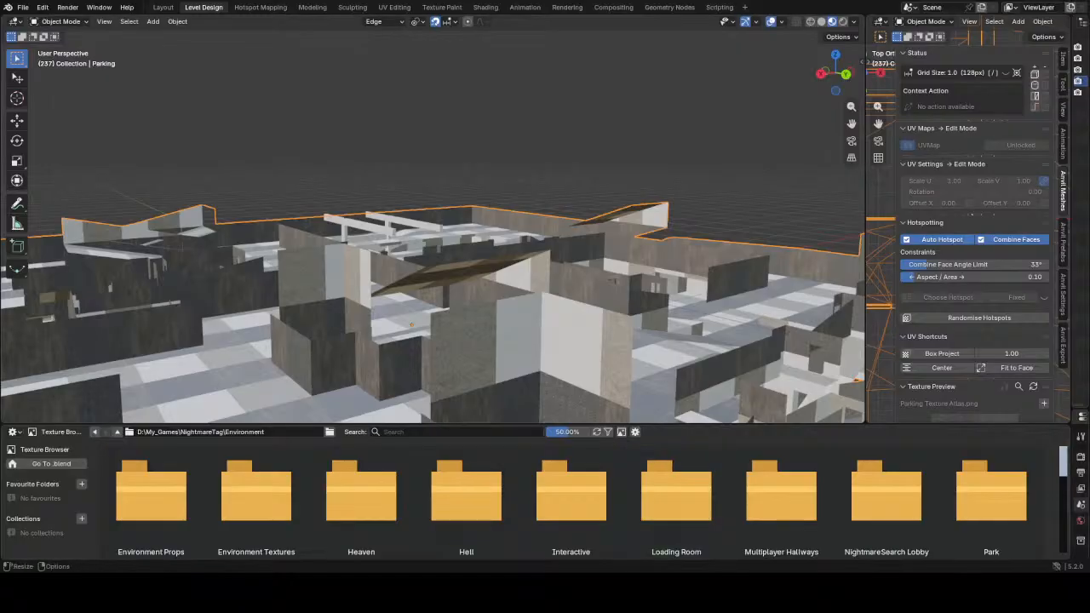
pyautogui.click(945, 320)
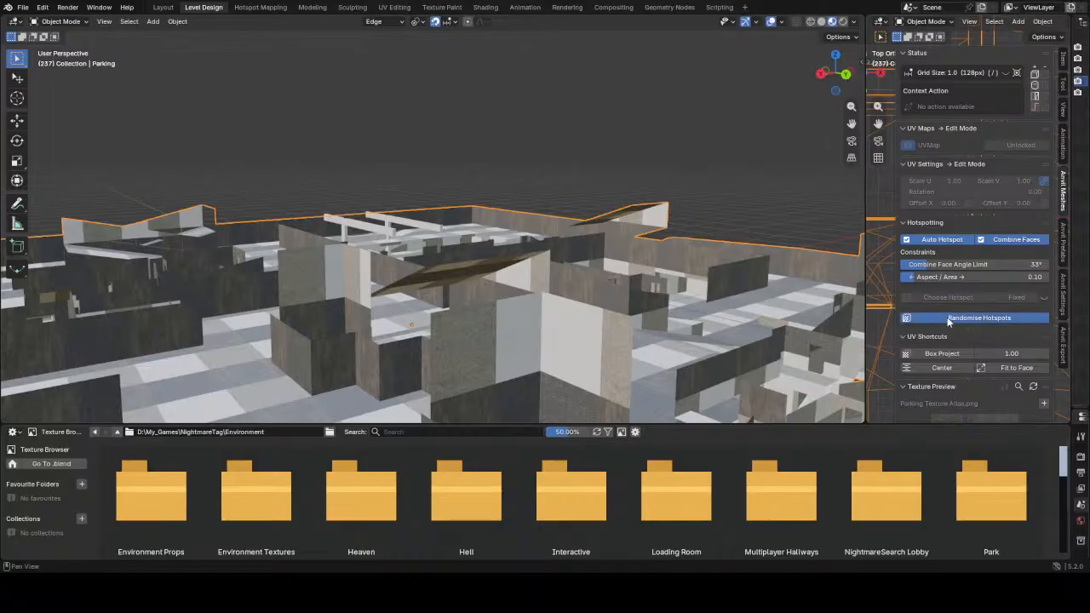
pyautogui.scroll(-6, 513, 312)
pyautogui.scroll(6, 499, 316)
pyautogui.moveTo(497, 316); pyautogui.dragTo(512, 303, button='middle')
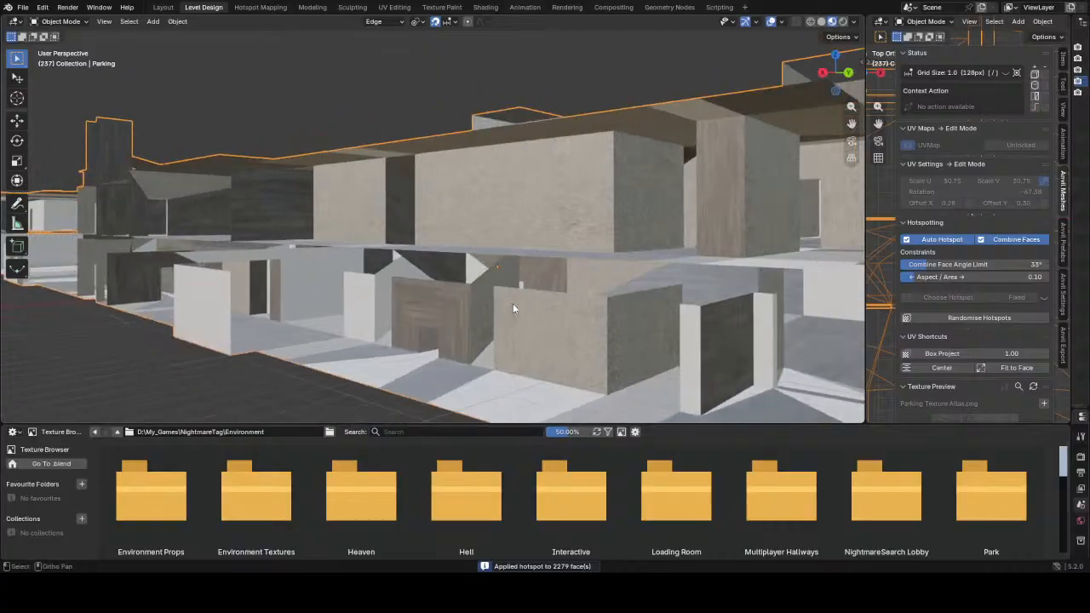
pyautogui.scroll(-6, 512, 308)
pyautogui.scroll(6, 513, 309)
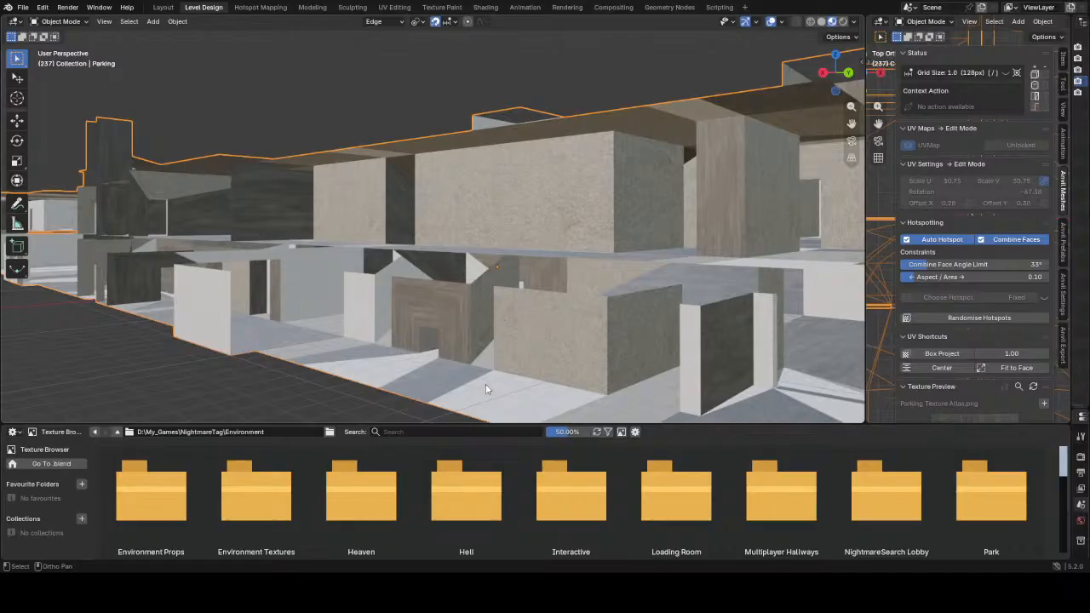
pyautogui.click(980, 238)
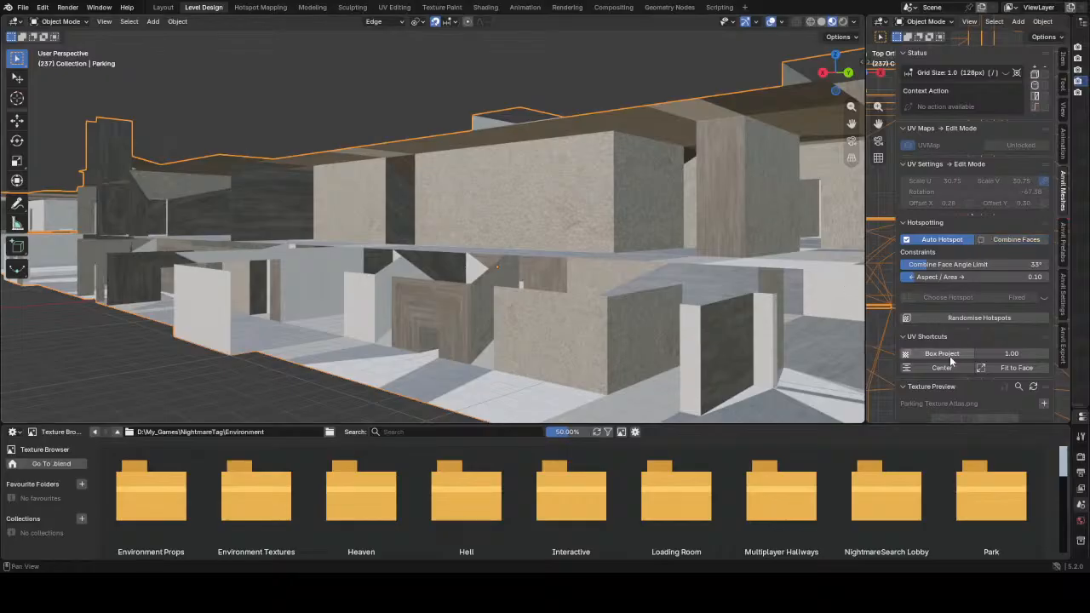
pyautogui.click(964, 319)
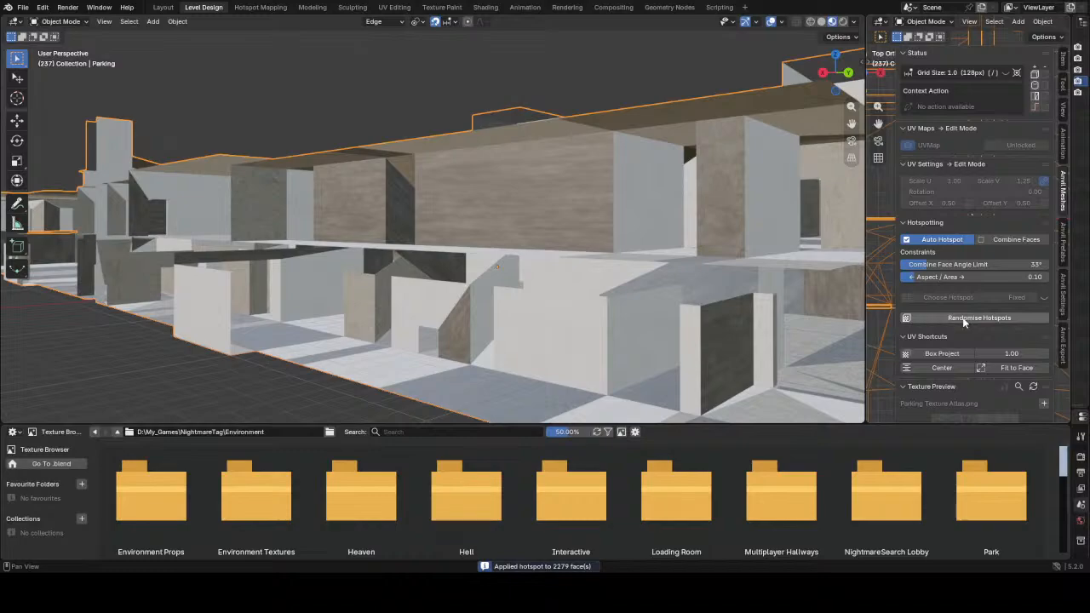
# - Set the orientation of hotspots #3 and #4 to Ceiling and randomise the hotspots on the Parking mesh again
pyautogui.click(275, 9)
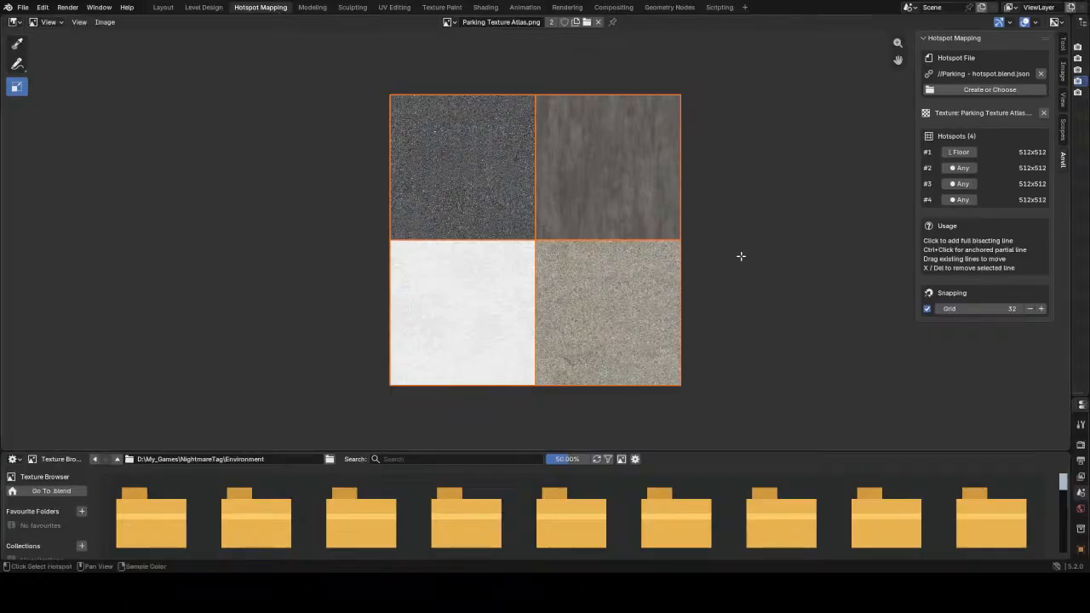
pyautogui.click(960, 185)
pyautogui.click(959, 185)
pyautogui.click(960, 185)
pyautogui.click(960, 200)
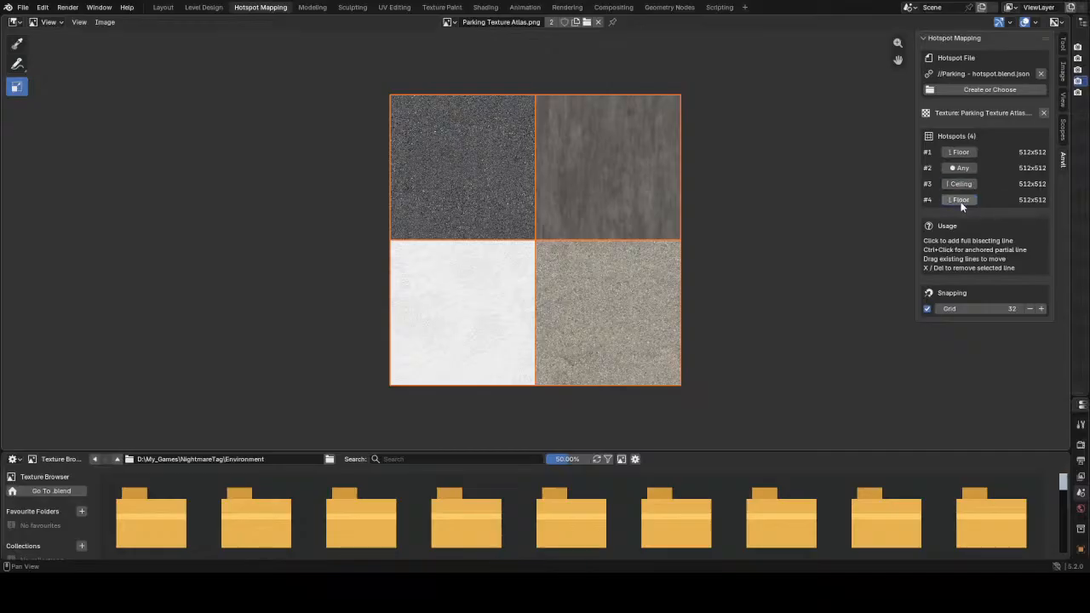
pyautogui.click(960, 201)
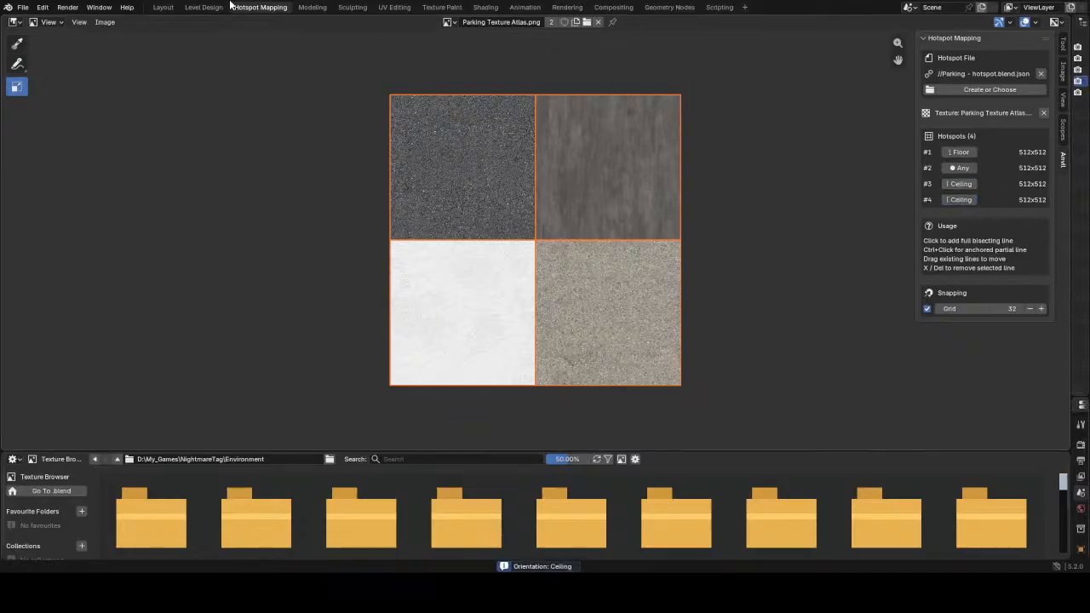
pyautogui.click(204, 7)
pyautogui.click(977, 318)
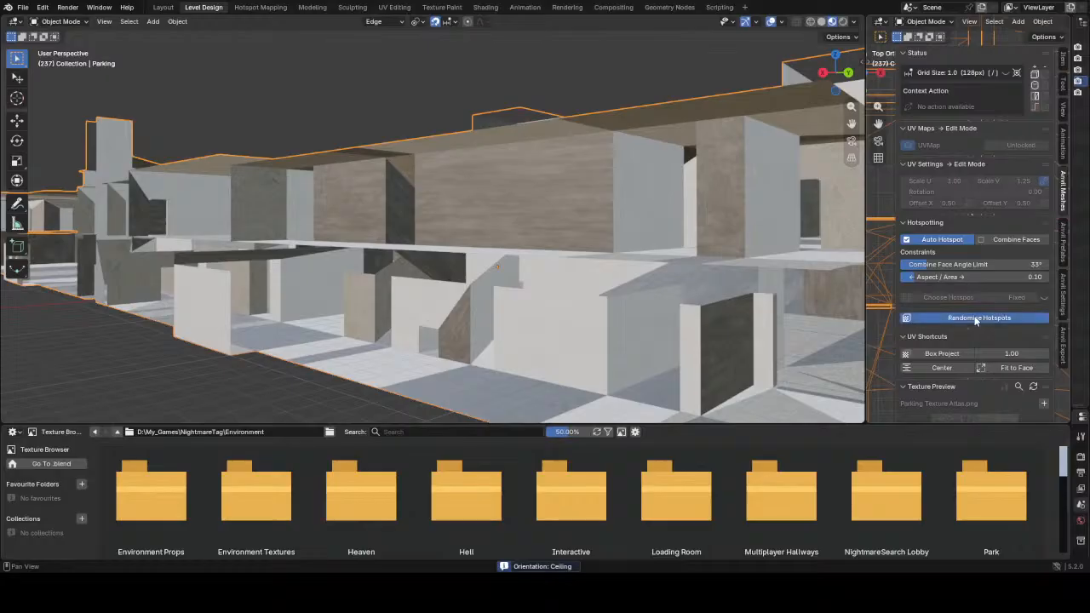
# - Examine the textures assigned to the floors, walls and ceilings inside and outside the Parking mesh
pyautogui.moveTo(185, 270); pyautogui.dragTo(233, 268, button='middle')
pyautogui.scroll(5, 206, 263)
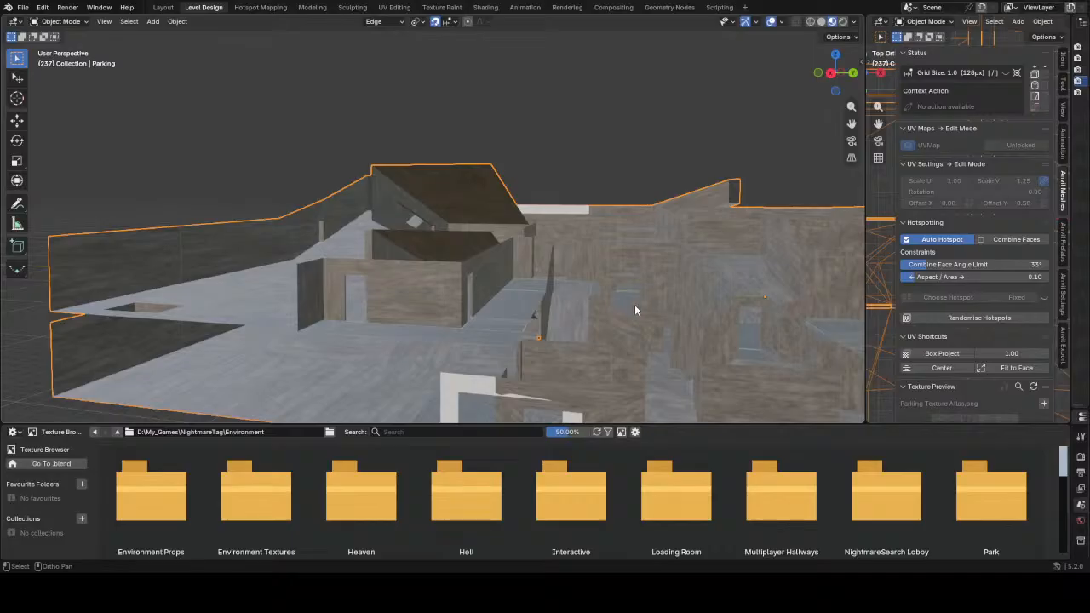
pyautogui.scroll(-3, 605, 313)
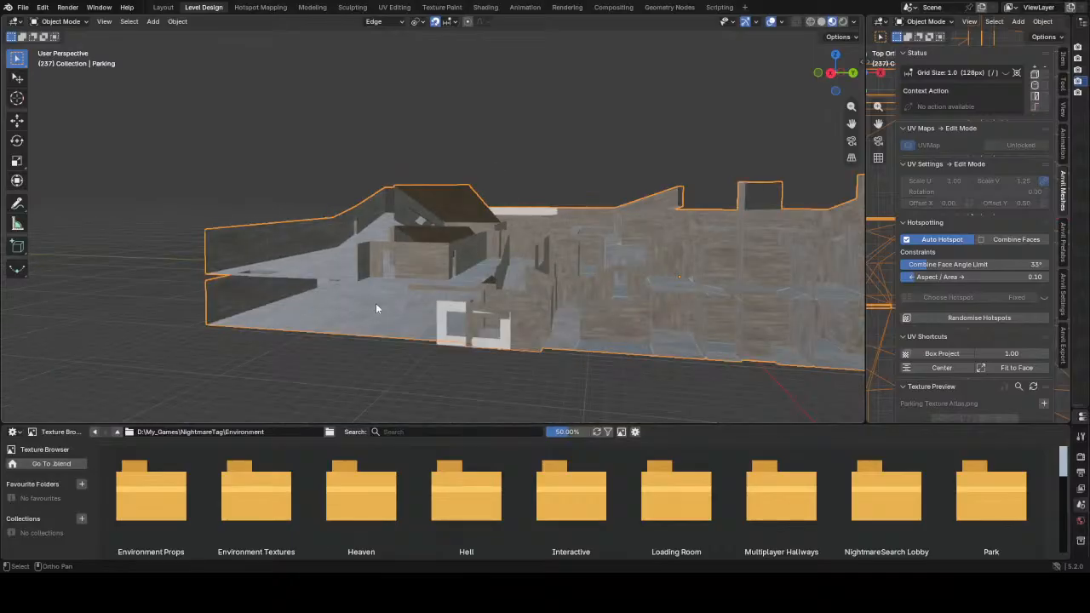
pyautogui.moveTo(376, 303); pyautogui.dragTo(415, 316, button='middle')
pyautogui.scroll(8, 481, 278)
pyautogui.moveTo(528, 236); pyautogui.dragTo(623, 210, button='middle')
pyautogui.scroll(-3, 622, 211)
pyautogui.scroll(3, 566, 238)
pyautogui.scroll(-3, 549, 243)
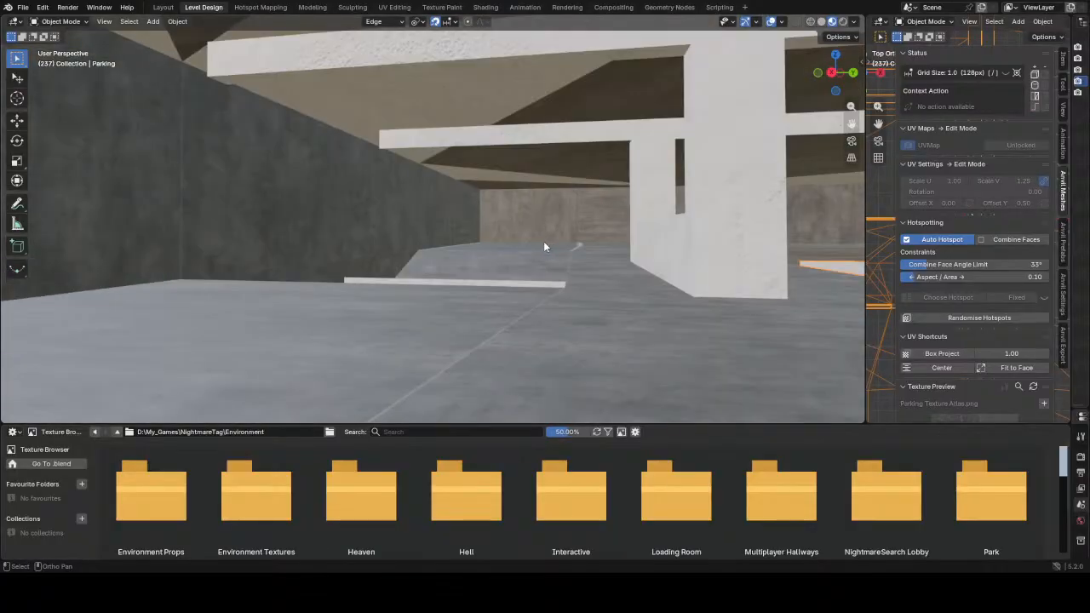
pyautogui.moveTo(536, 91); pyautogui.dragTo(445, 84, button='middle')
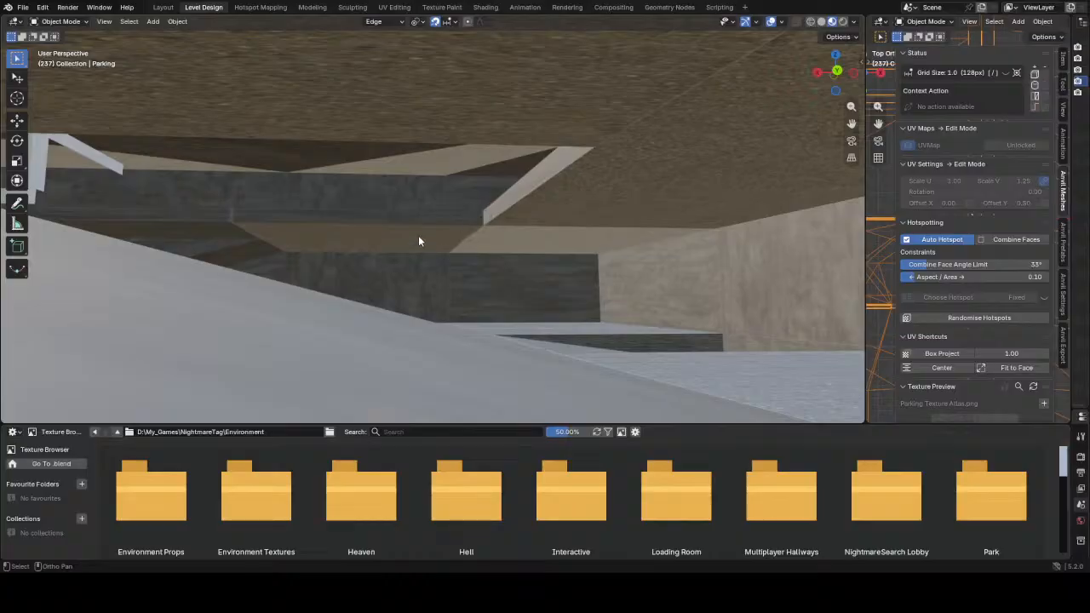
pyautogui.moveTo(427, 241); pyautogui.dragTo(488, 263, button='middle')
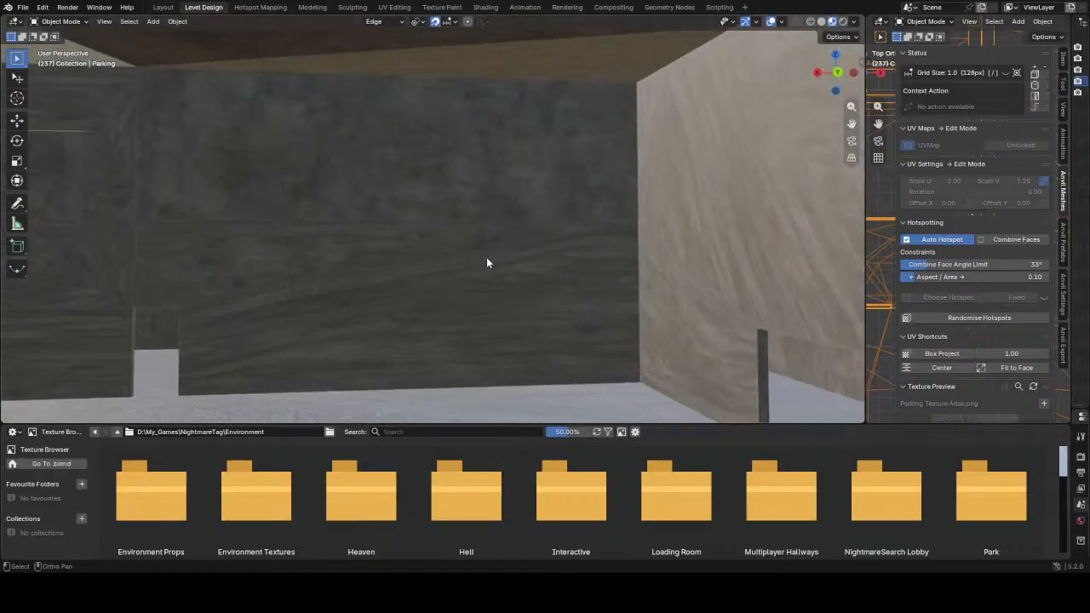
pyautogui.moveTo(448, 375); pyautogui.dragTo(246, 234, button='middle')
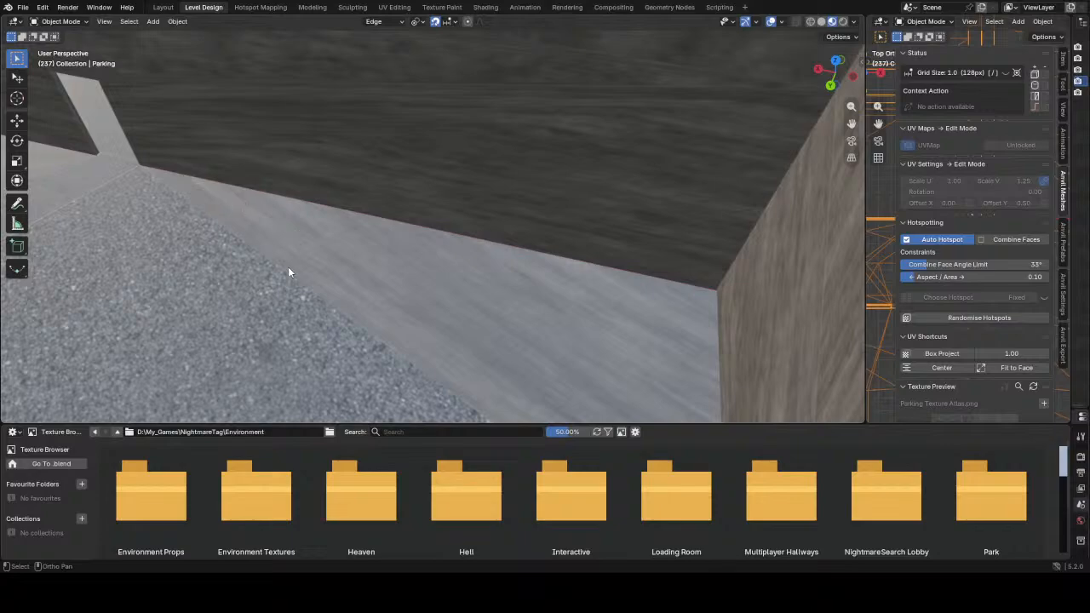
pyautogui.scroll(-10, 287, 271)
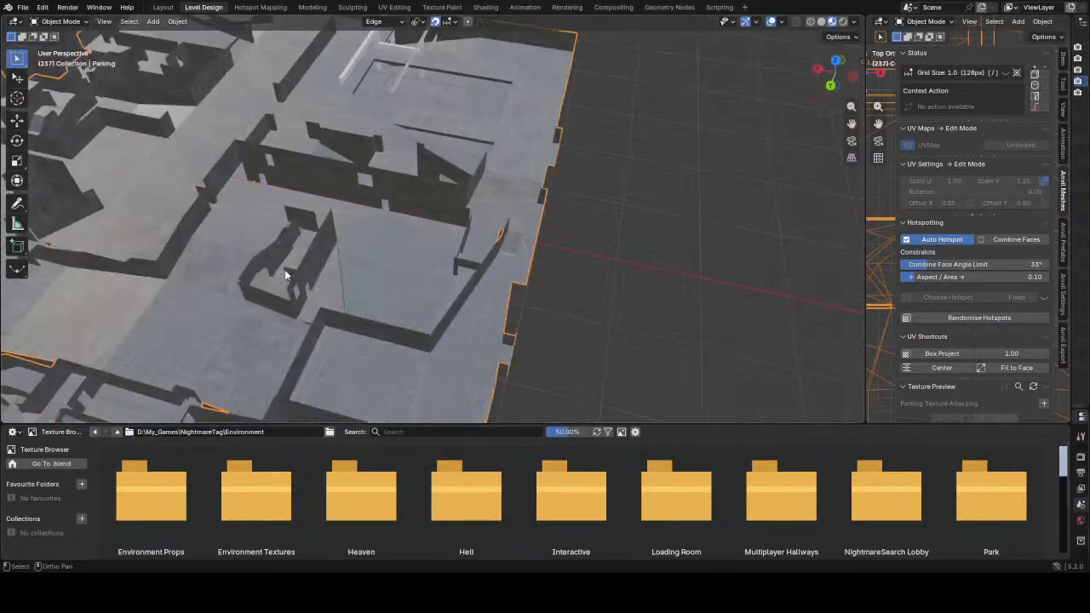
pyautogui.scroll(10, 285, 275)
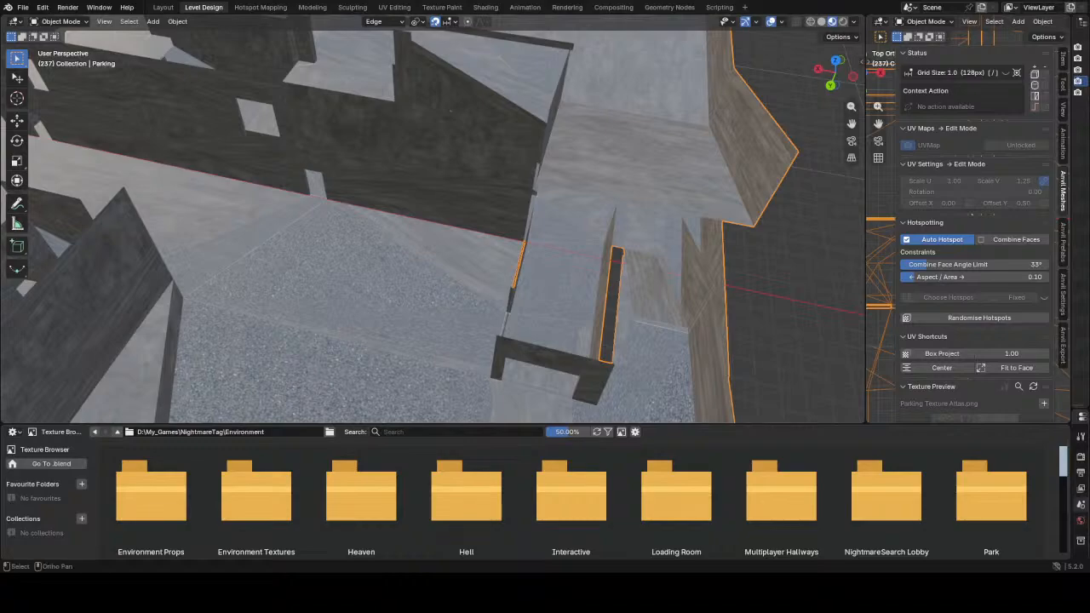
# - Change hotspot #1's orientation to Ceiling, randomise the Parking mesh's hotspots and check the floor textures
pyautogui.click(260, 7)
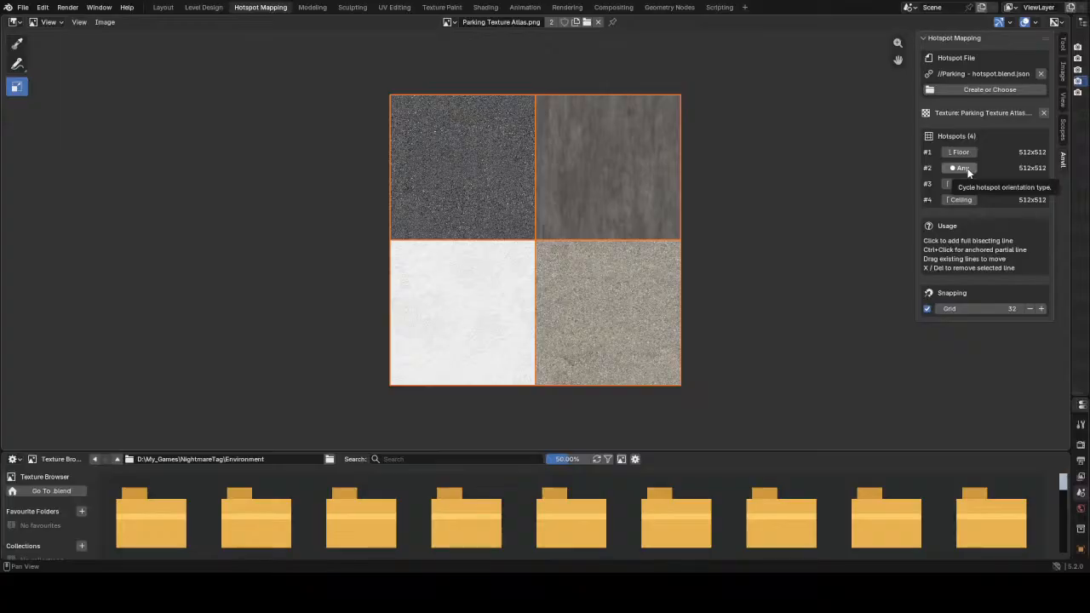
pyautogui.click(968, 152)
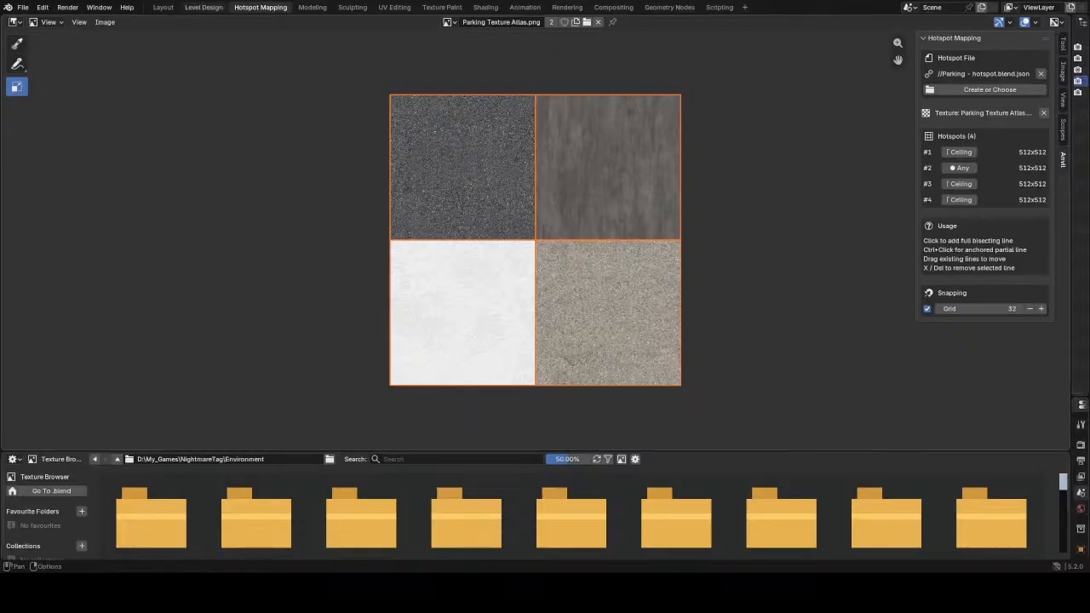
pyautogui.click(203, 7)
pyautogui.click(950, 318)
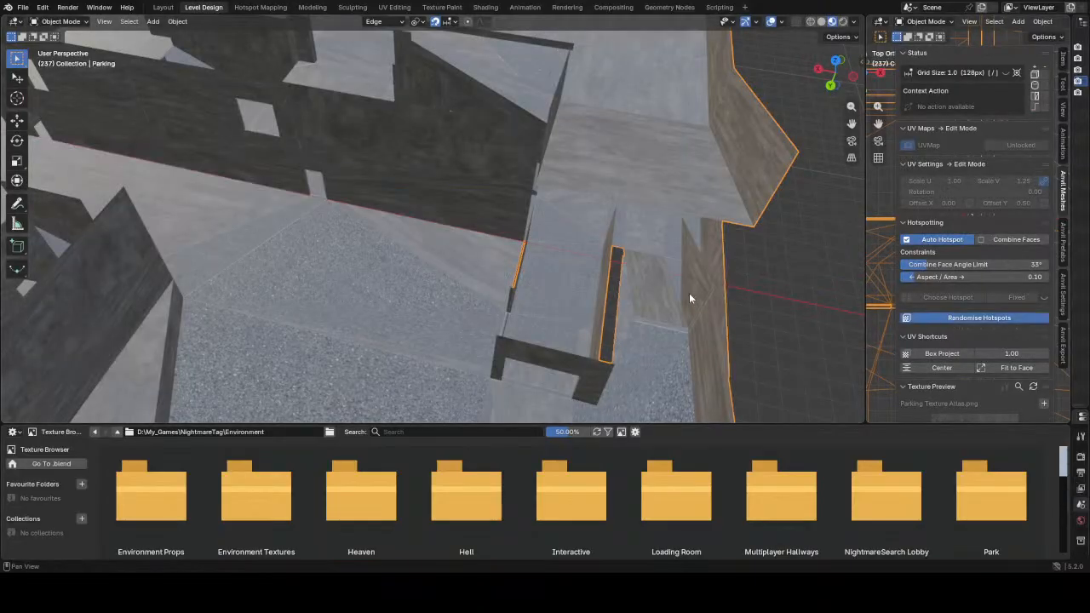
pyautogui.scroll(-3, 362, 298)
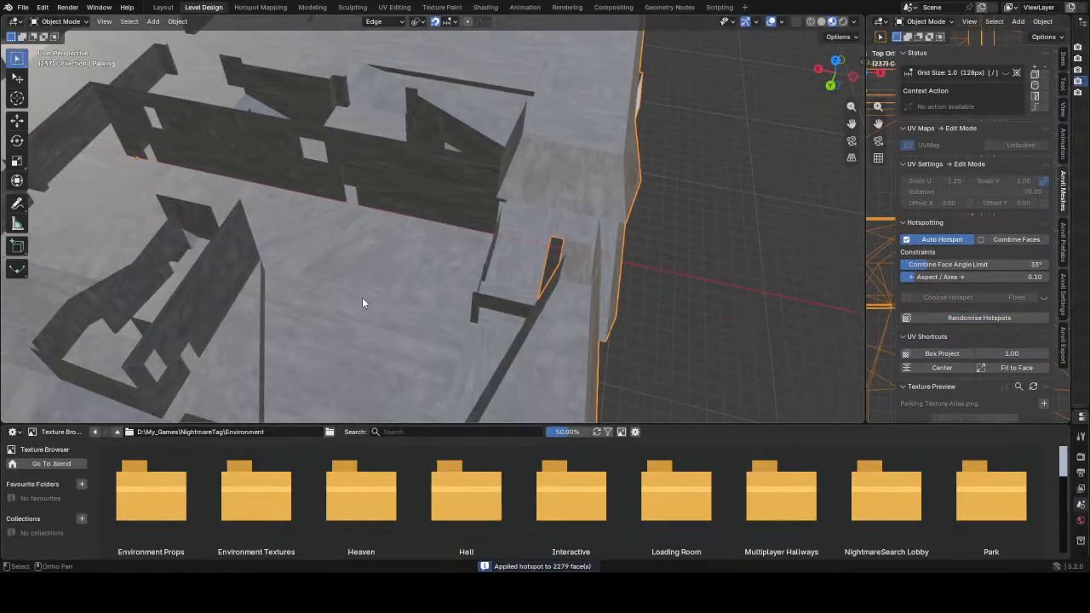
pyautogui.moveTo(589, 128); pyautogui.dragTo(688, 112, button='middle')
pyautogui.scroll(4, 688, 111)
pyautogui.moveTo(755, 88)
pyautogui.mouseDown(button='middle')
pyautogui.moveTo(647, 187)
pyautogui.moveTo(785, 104)
pyautogui.moveTo(768, 102)
pyautogui.mouseUp(button='middle')
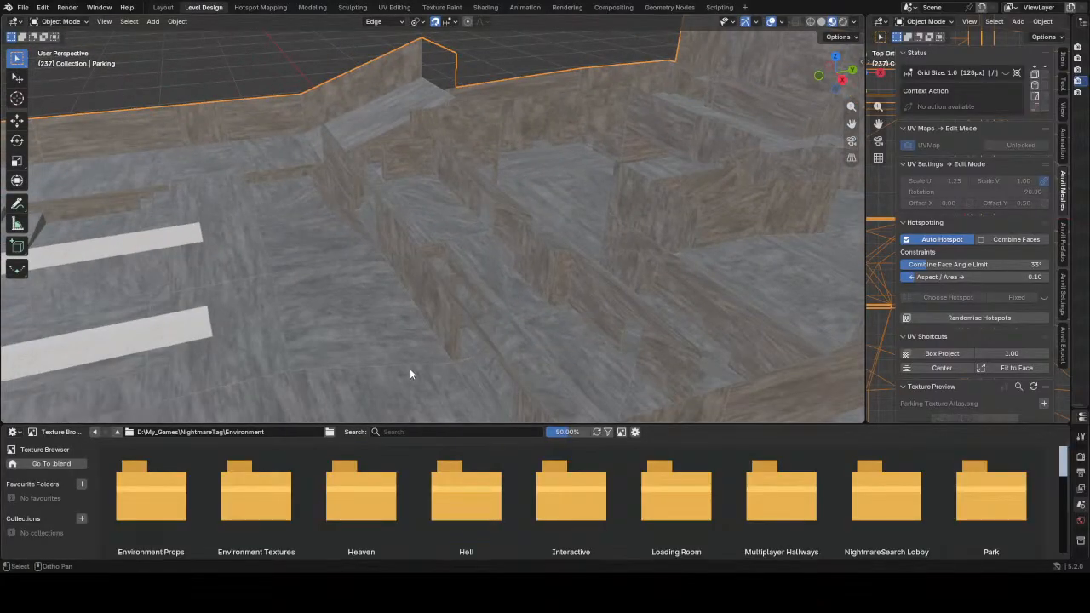
# - Set the orientation of hotspot #1 in the Parking Texture Atlas to Upwards
pyautogui.click(261, 7)
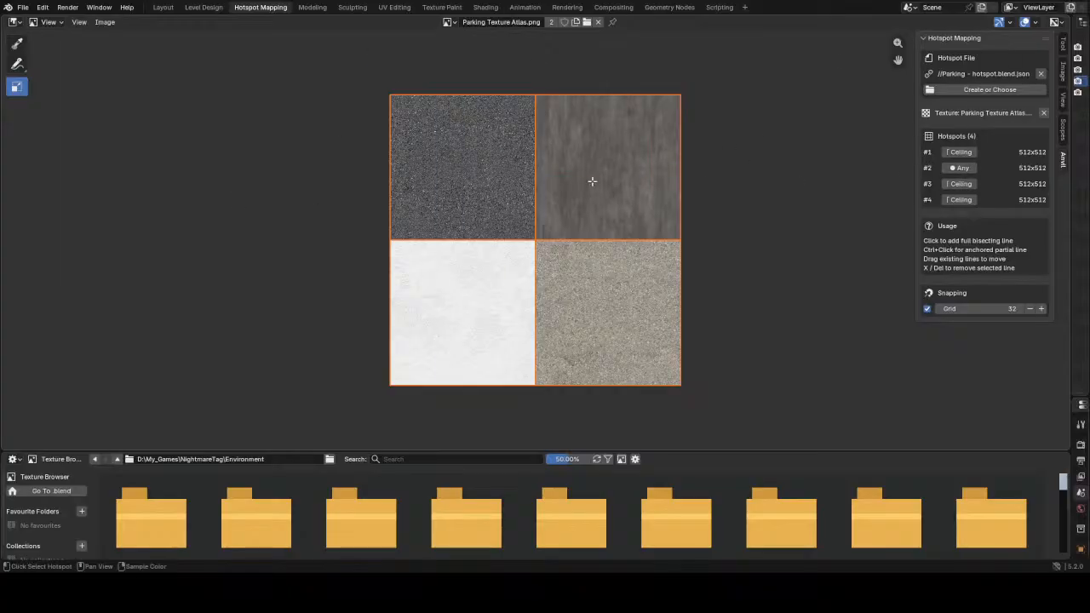
pyautogui.click(954, 154)
pyautogui.click(955, 153)
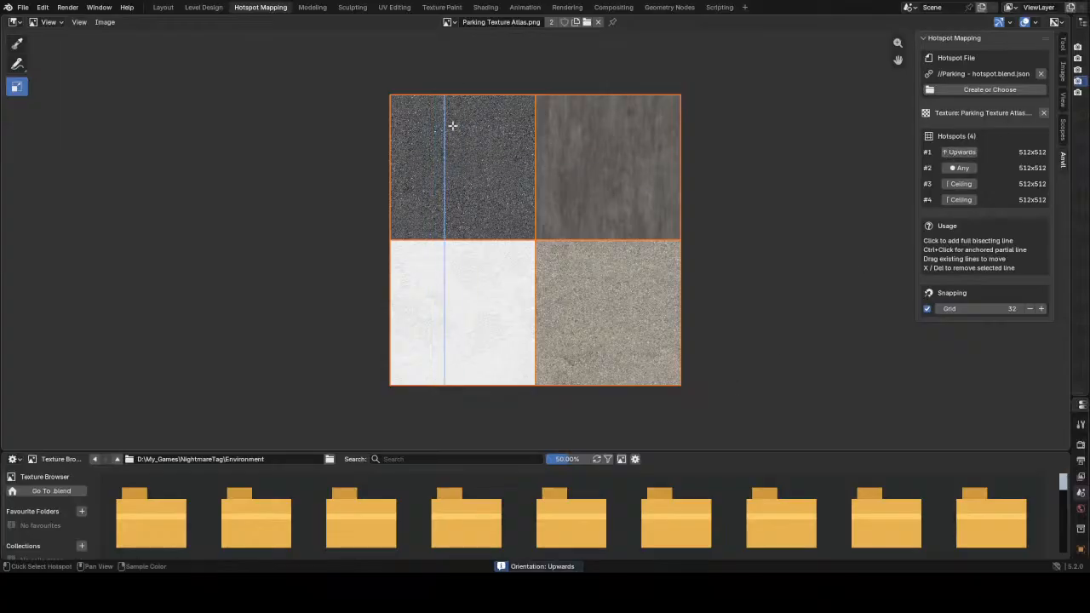
# - Show the Grass object in the Layout workspace, hide it again and return to the Level Design workspace
pyautogui.click(204, 6)
pyautogui.click(162, 7)
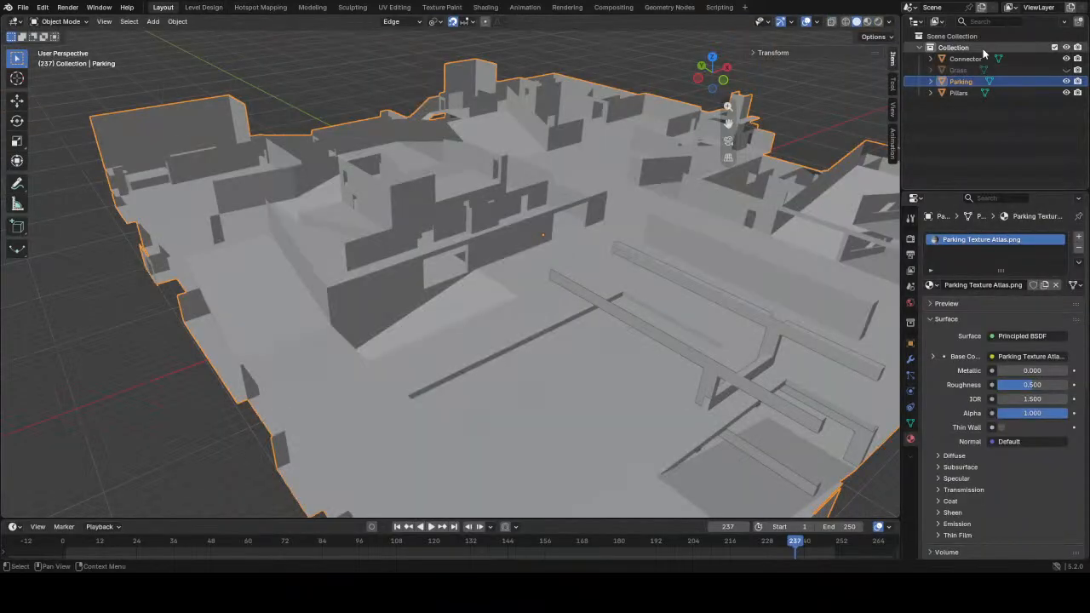
pyautogui.click(1066, 72)
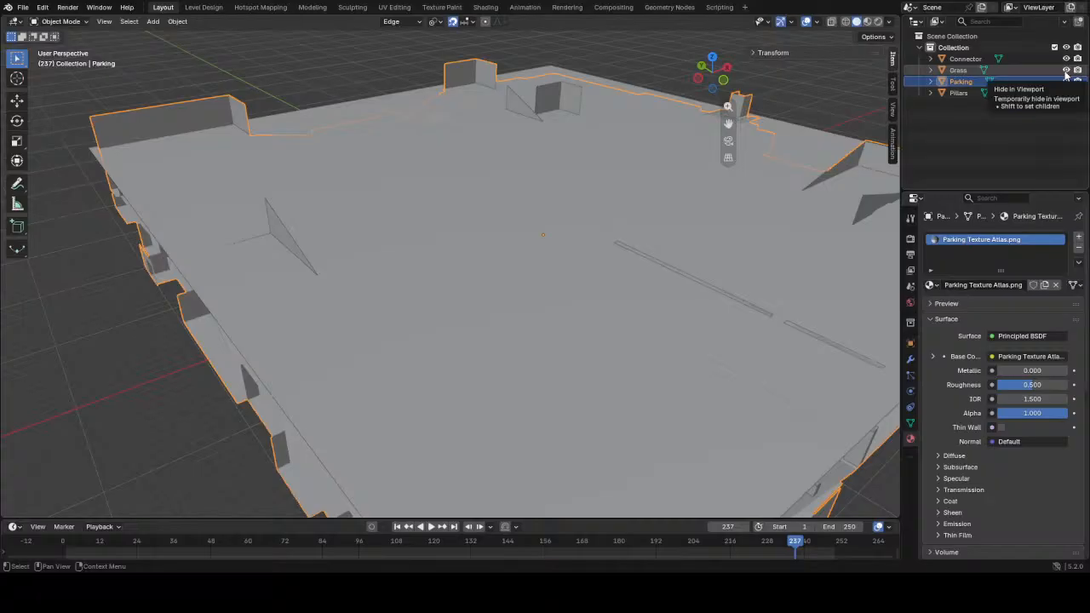
pyautogui.click(1065, 71)
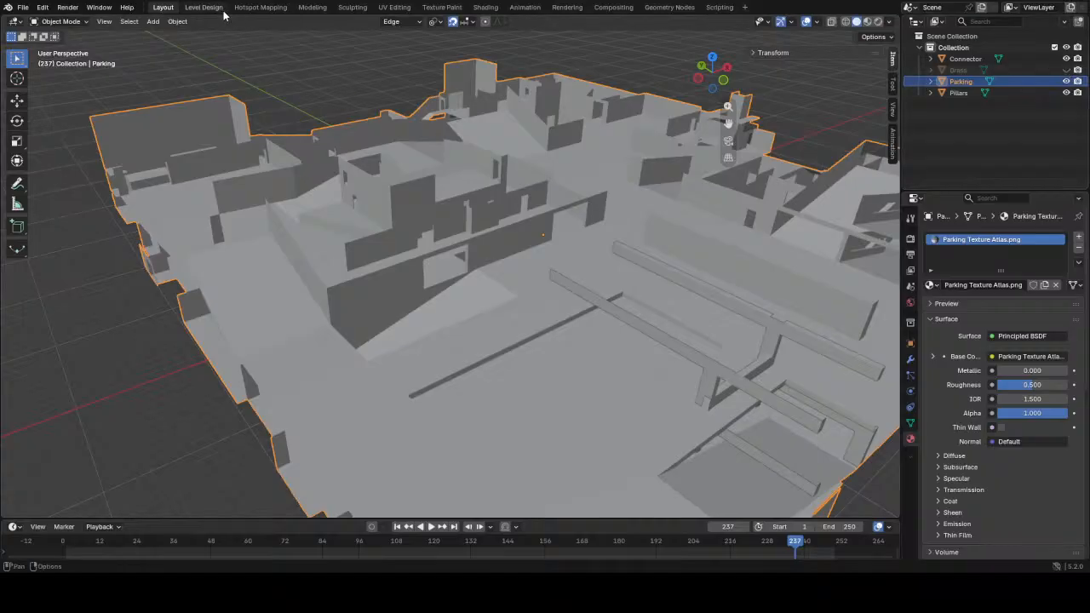
pyautogui.click(260, 7)
pyautogui.click(213, 8)
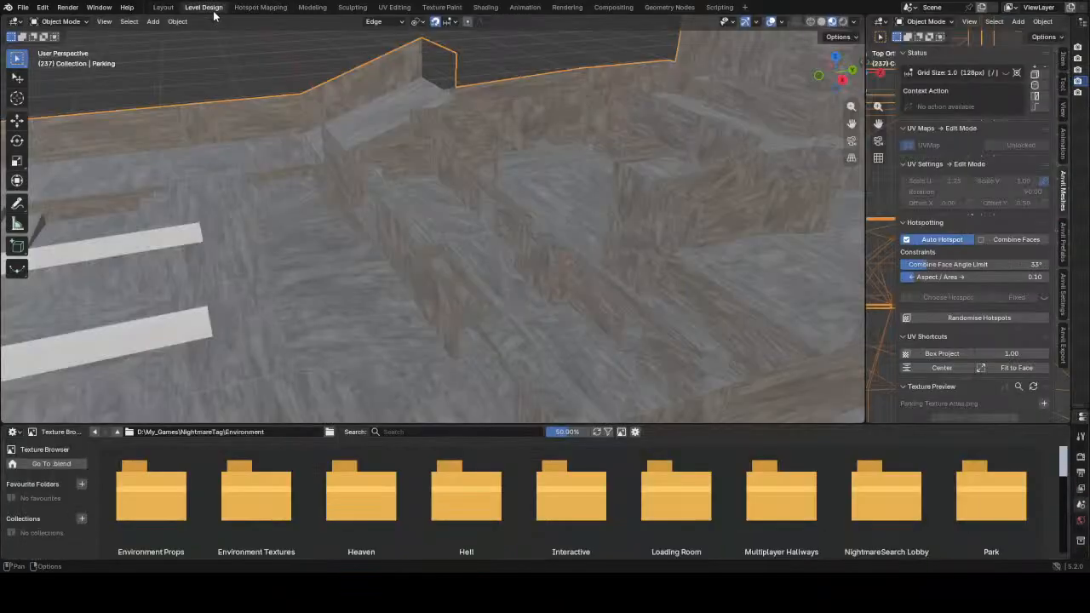
# - Randomise the Parking mesh's hotspots with hotspot #1 facing Upwards and check the wall and floor textures
pyautogui.click(968, 321)
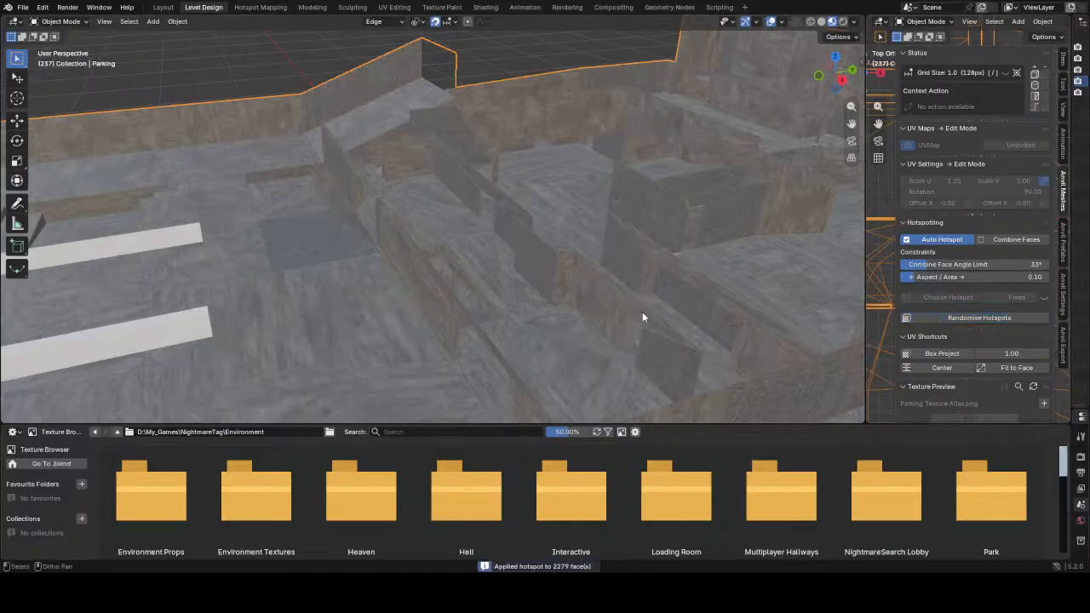
pyautogui.moveTo(380, 266); pyautogui.dragTo(480, 272, button='middle')
pyautogui.scroll(5, 502, 258)
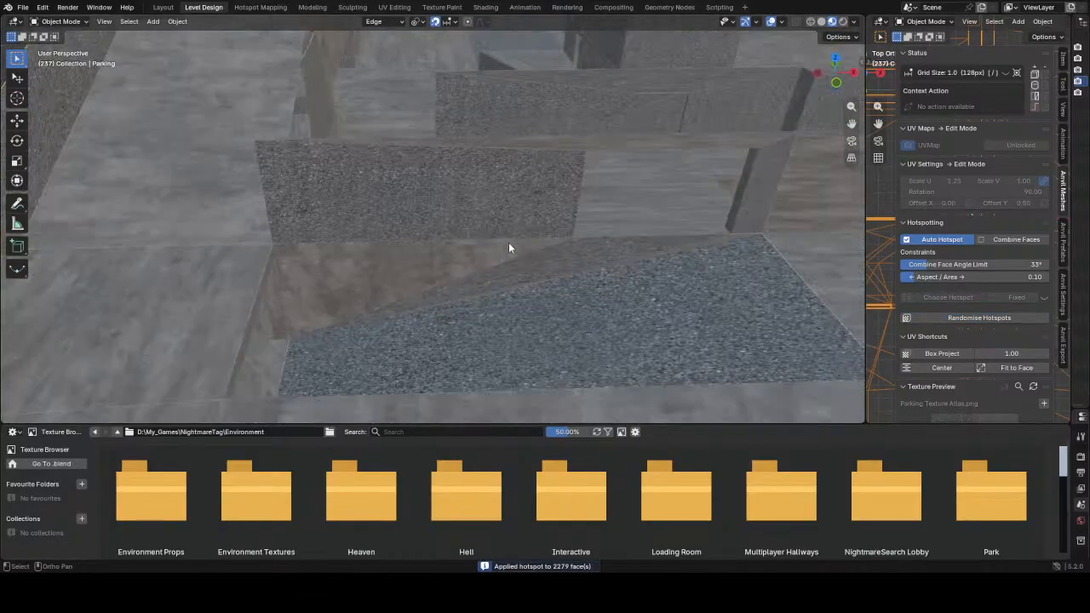
pyautogui.scroll(-4, 507, 247)
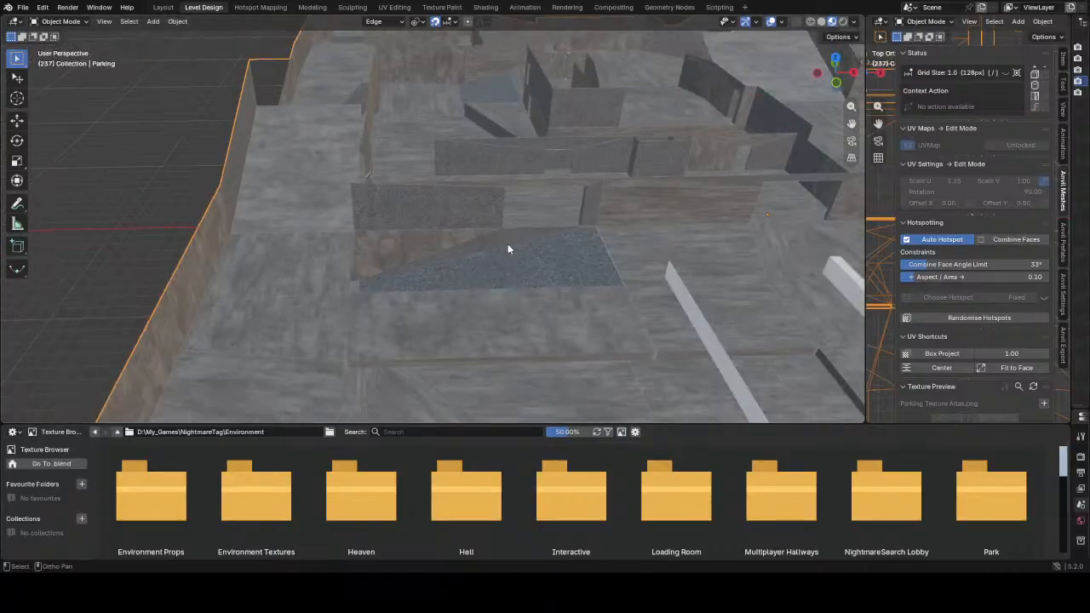
pyautogui.moveTo(508, 248); pyautogui.dragTo(572, 150, button='middle')
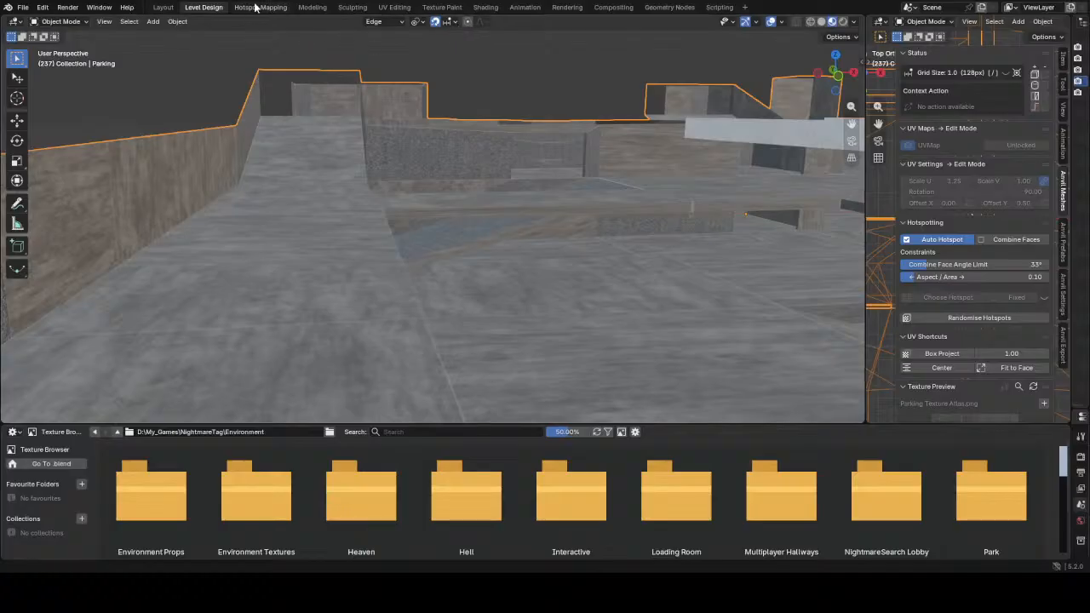
# - Set hotspot #2's orientation to Upwards and hotspot #1's to Floor, and randomise the hotspots on the Parking mesh again
pyautogui.click(264, 7)
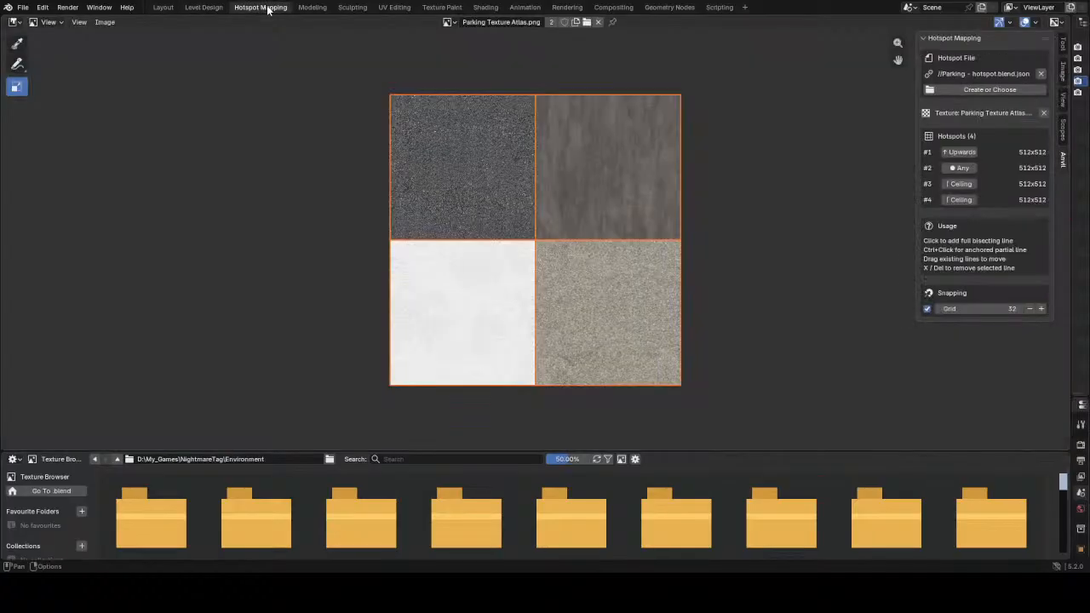
pyautogui.click(967, 170)
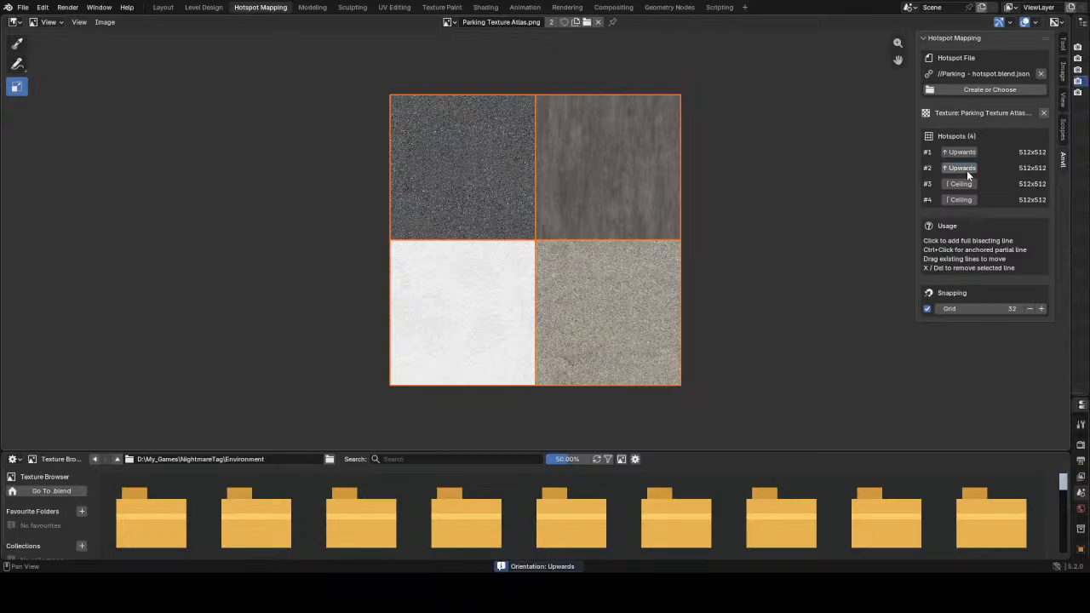
pyautogui.click(964, 154)
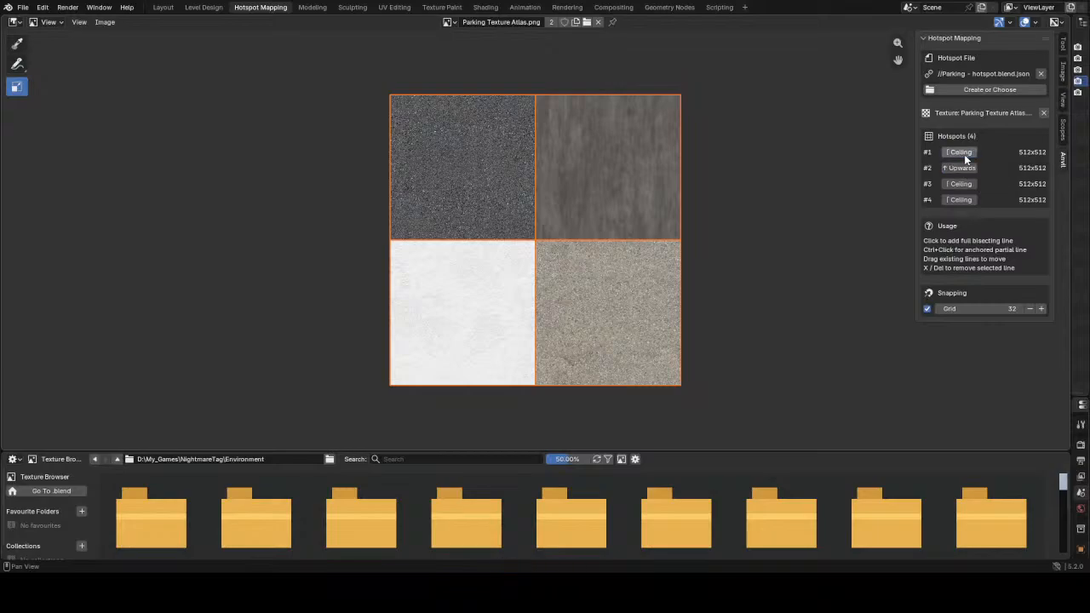
pyautogui.click(964, 155)
pyautogui.click(964, 154)
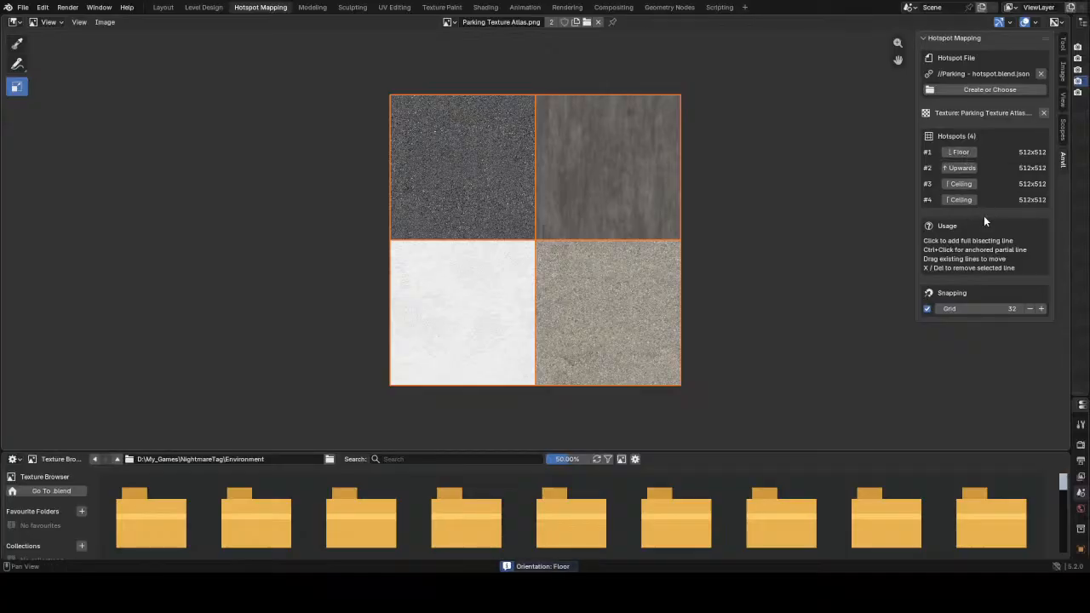
pyautogui.click(207, 7)
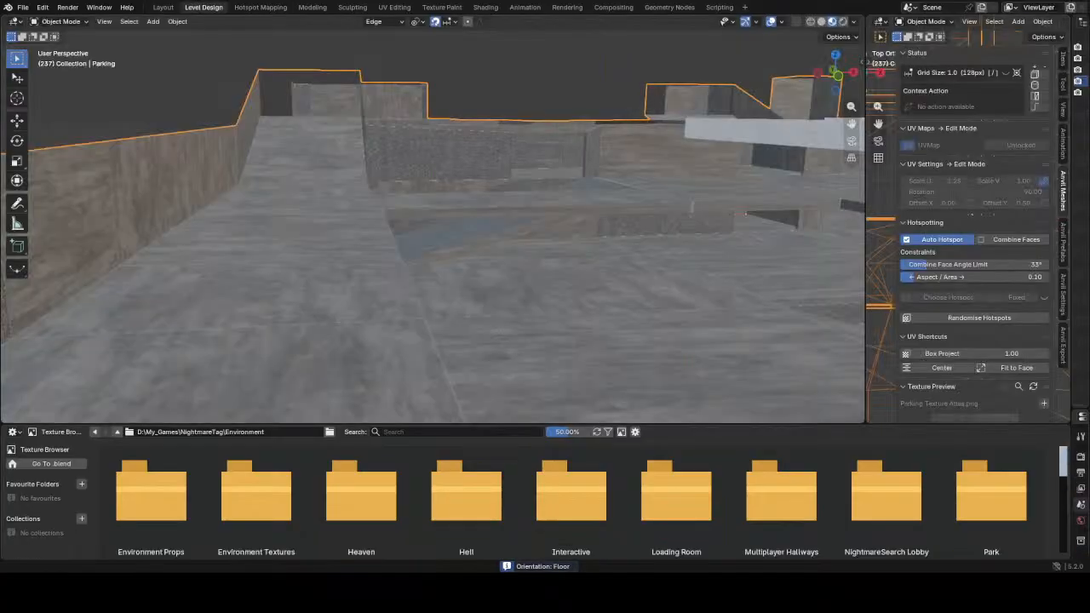
pyautogui.click(979, 318)
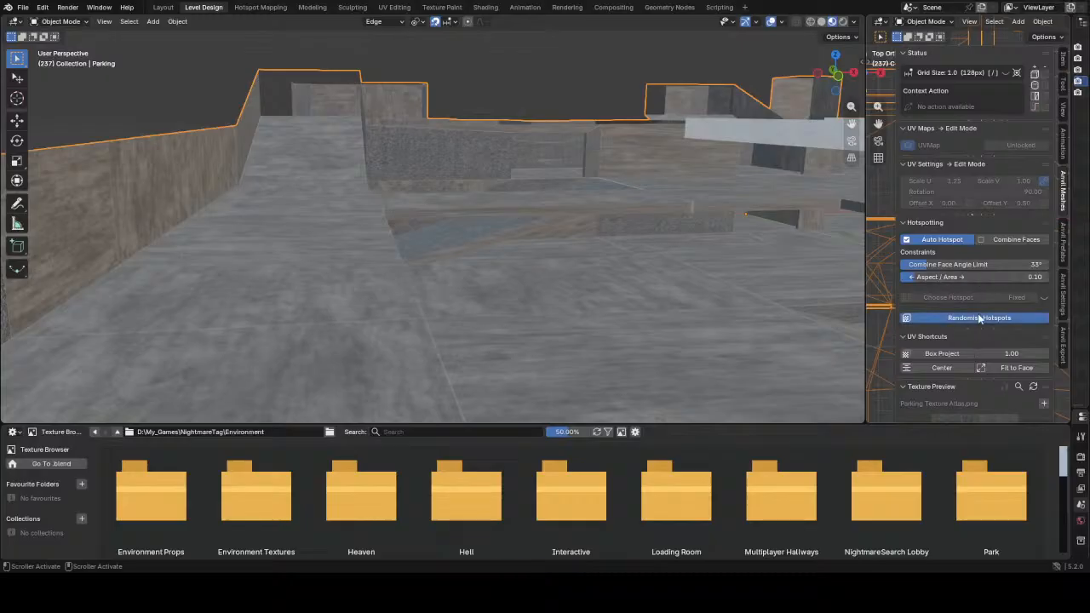
# - Examine the textures on the Parking mesh's floors, walls, ramps and ceilings, and review the orientations of the four hotspots
pyautogui.moveTo(482, 168); pyautogui.dragTo(613, 195, button='middle')
pyautogui.scroll(5, 479, 188)
pyautogui.scroll(3, 473, 205)
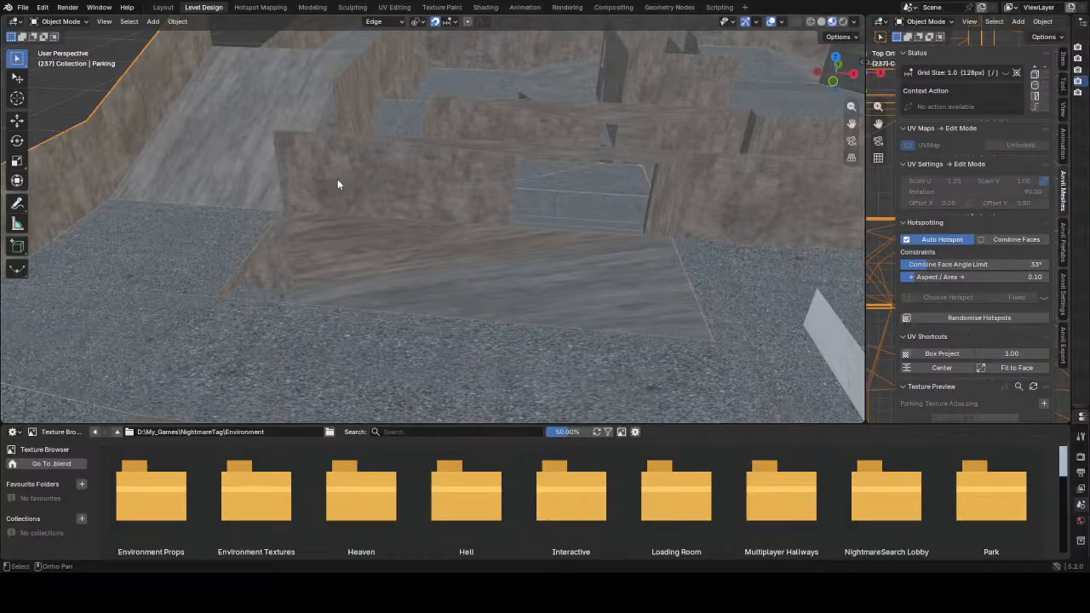
pyautogui.scroll(-8, 337, 179)
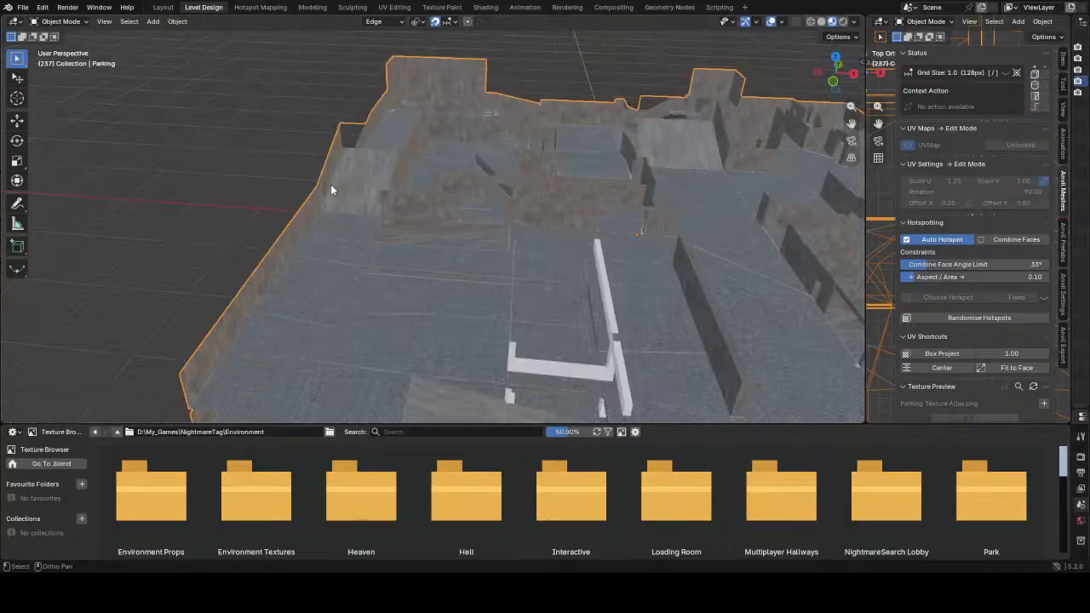
pyautogui.moveTo(422, 263); pyautogui.dragTo(423, 240, button='middle')
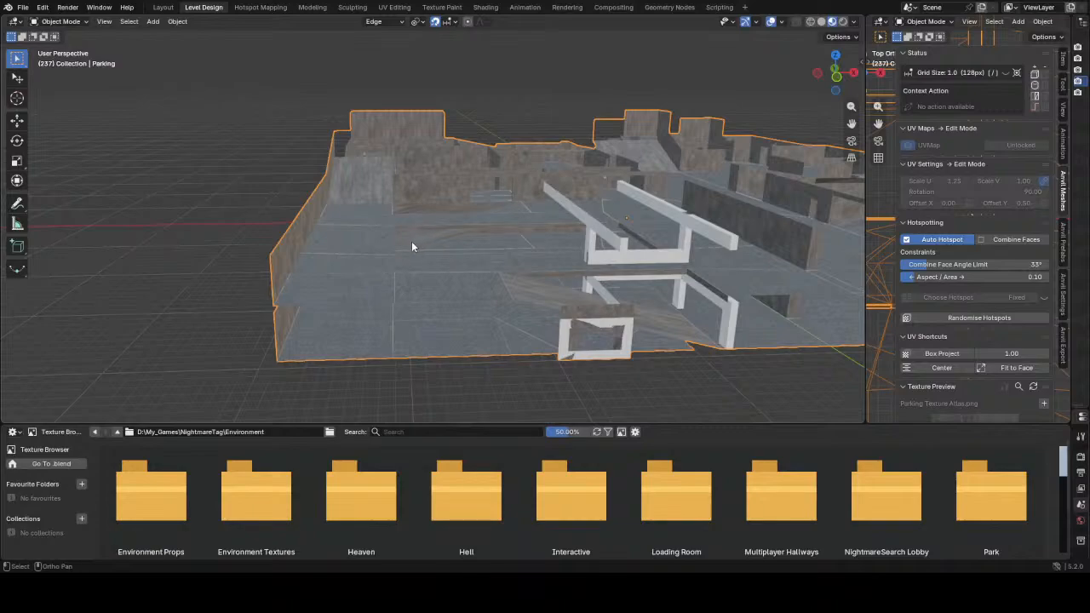
pyautogui.scroll(5, 573, 257)
pyautogui.scroll(2, 417, 251)
pyautogui.moveTo(412, 252); pyautogui.dragTo(433, 238, button='middle')
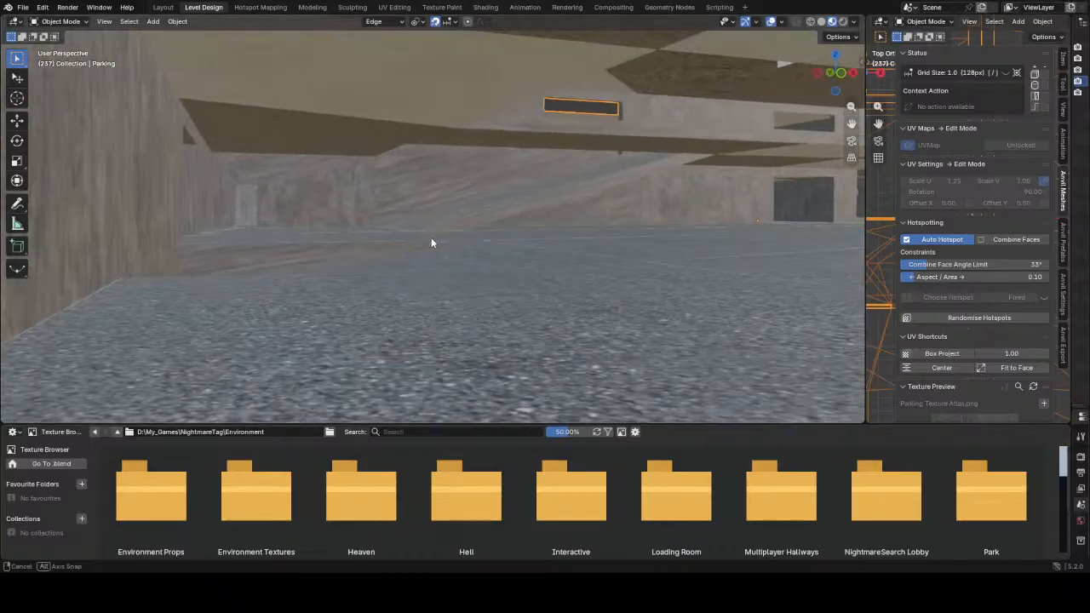
pyautogui.scroll(6, 417, 217)
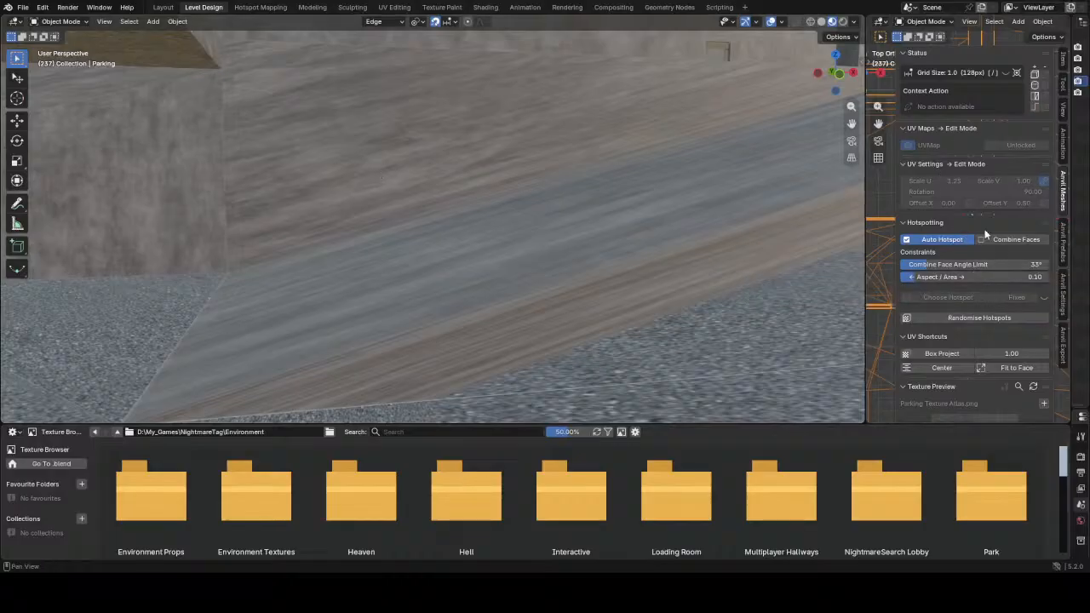
pyautogui.click(260, 7)
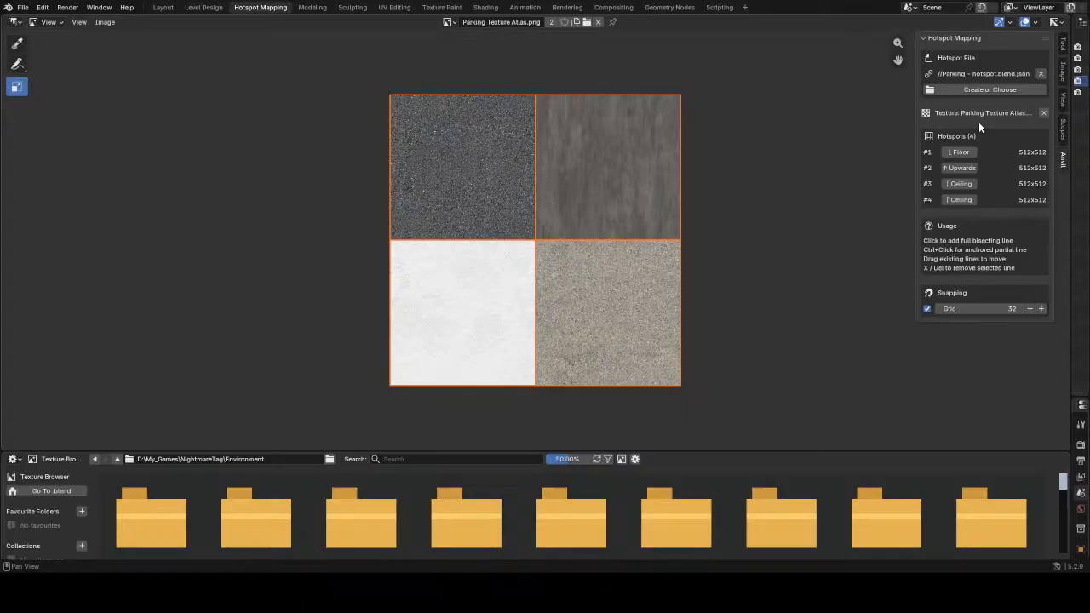
pyautogui.moveTo(1070, 107); pyautogui.dragTo(1060, 156)
pyautogui.click(203, 8)
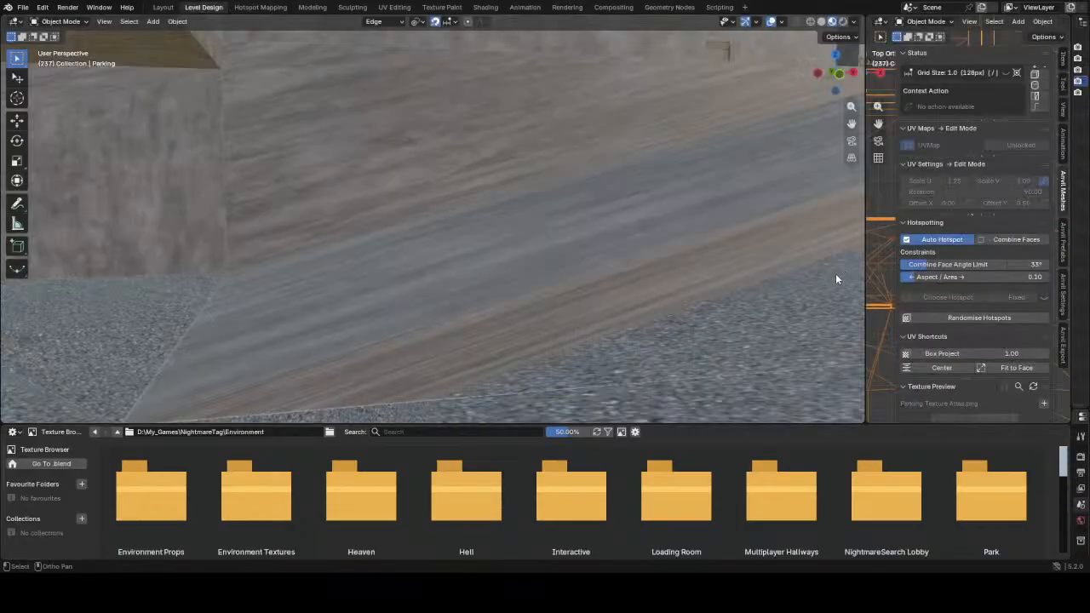
# - Center the Parking mesh's UVs, and in Edit Mode center the triangular wall face beside the ramp
pyautogui.scroll(-1, 836, 278)
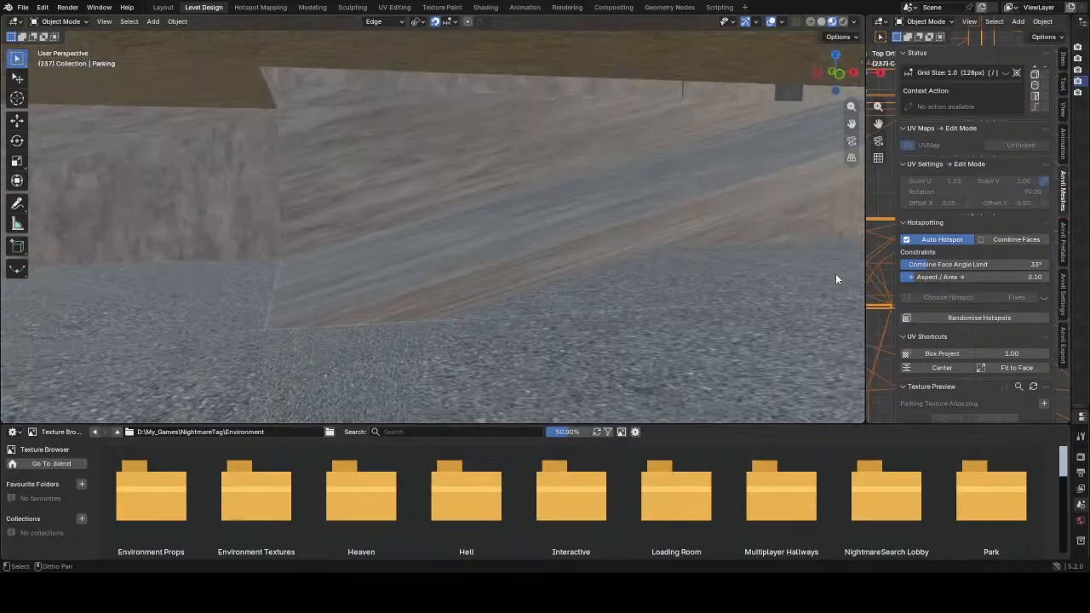
pyautogui.click(948, 372)
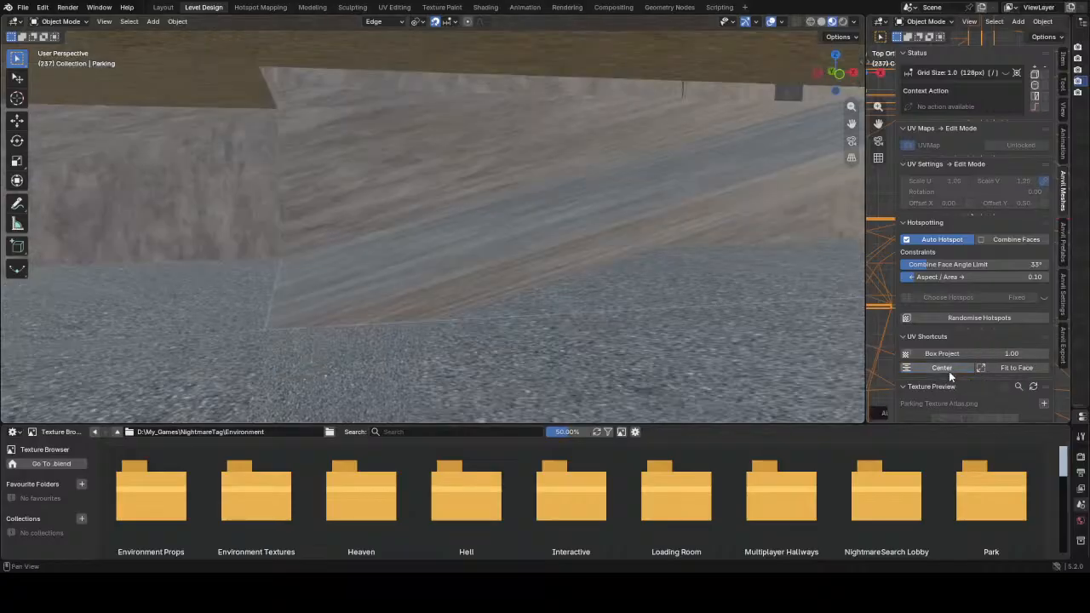
pyautogui.press('Tab')
pyautogui.click(317, 192)
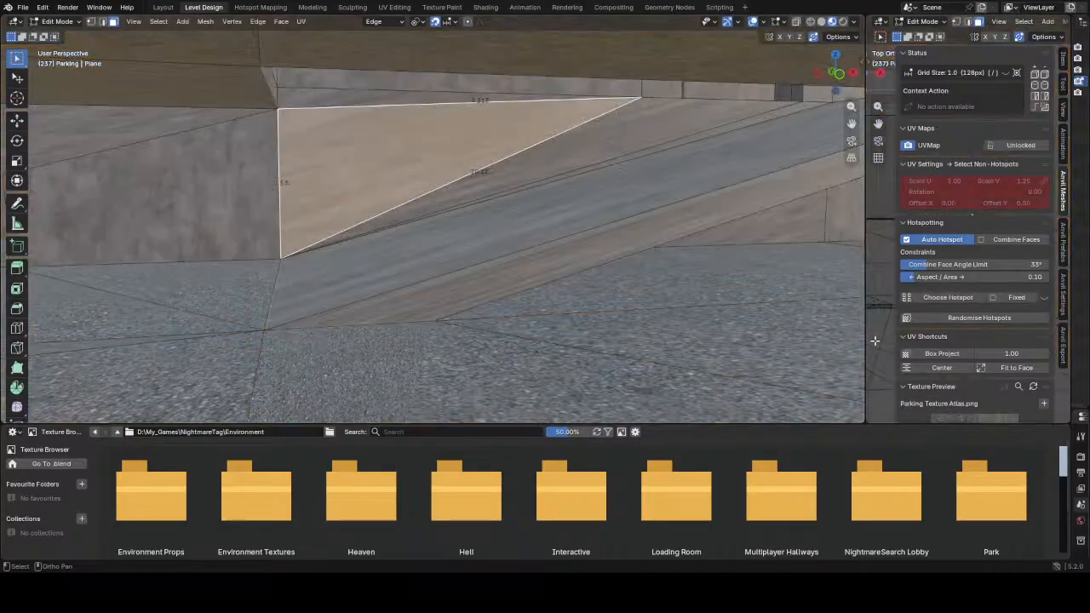
pyautogui.click(928, 366)
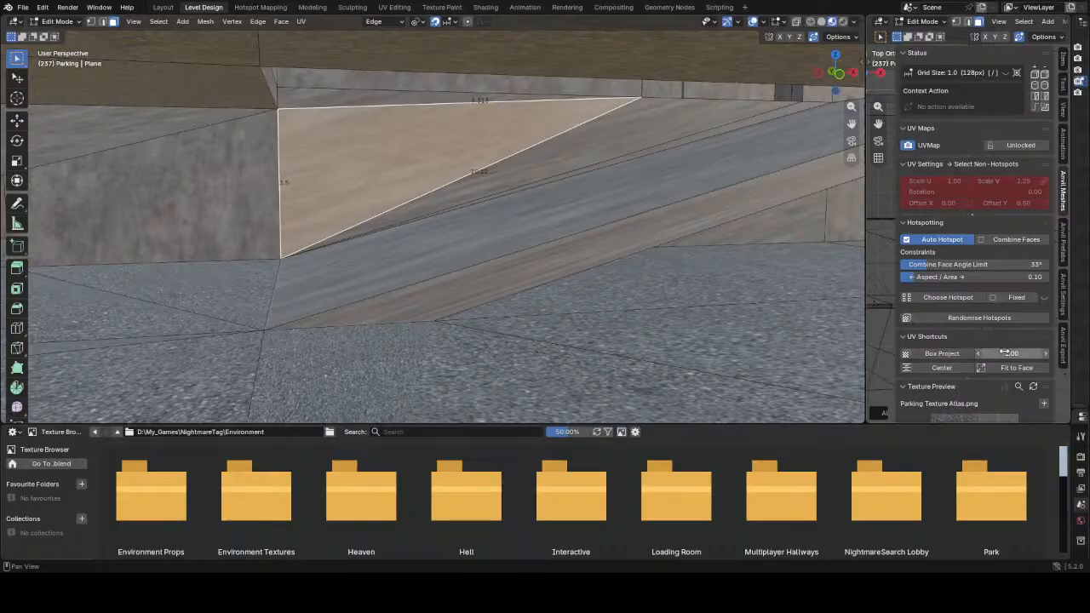
pyautogui.moveTo(864, 396)
pyautogui.mouseDown()
pyautogui.moveTo(768, 392)
pyautogui.moveTo(856, 394)
pyautogui.mouseUp()
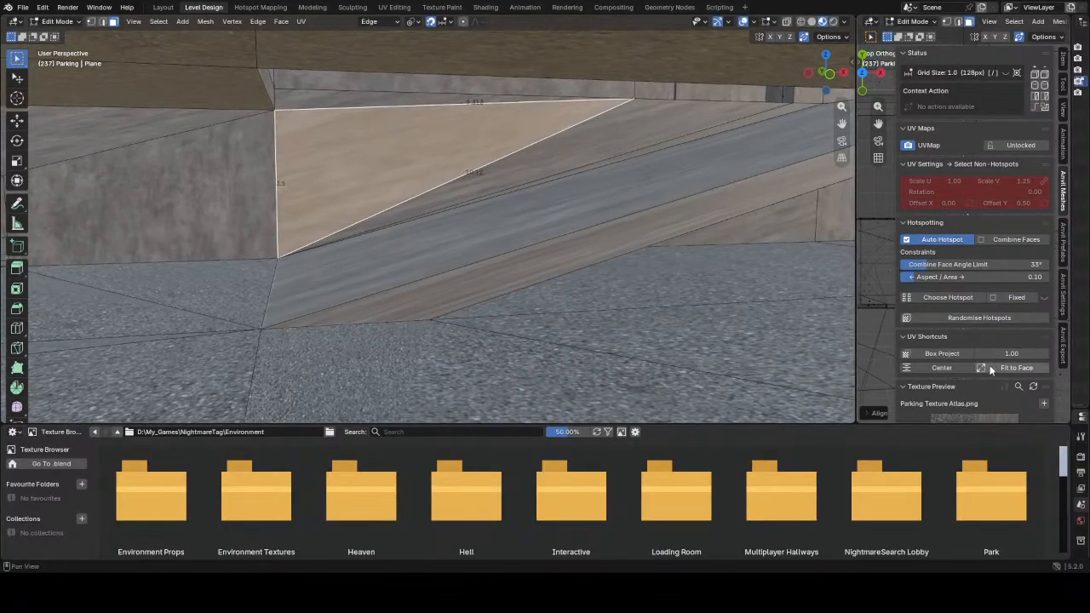
pyautogui.scroll(-4, 283, 191)
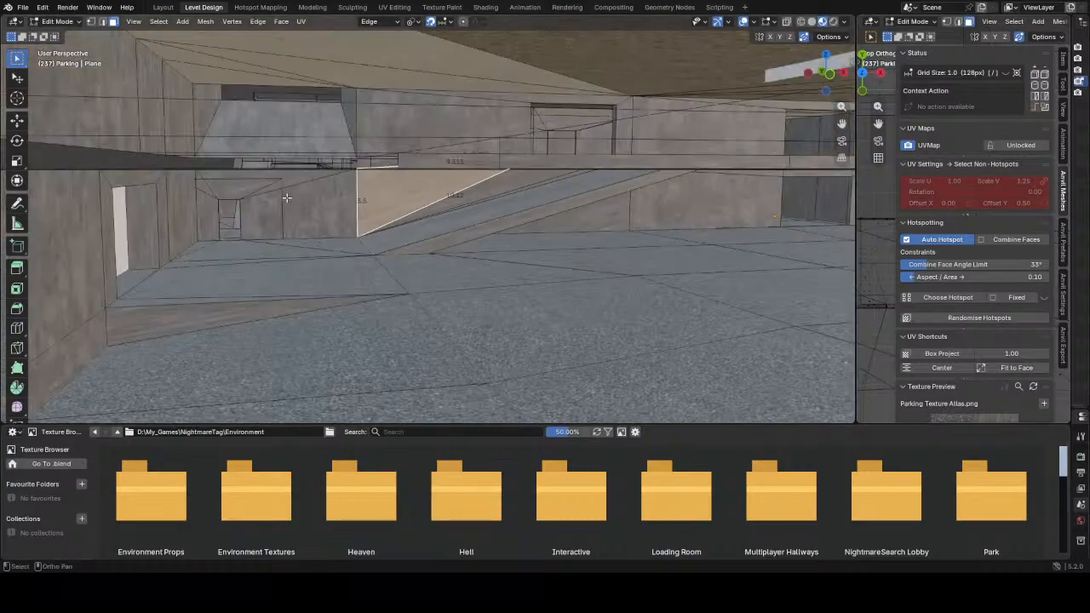
pyautogui.scroll(3, 293, 206)
# - In the Layout workspace, select the four-sided floor face in front of the ramp on the Parking mesh
pyautogui.click(167, 8)
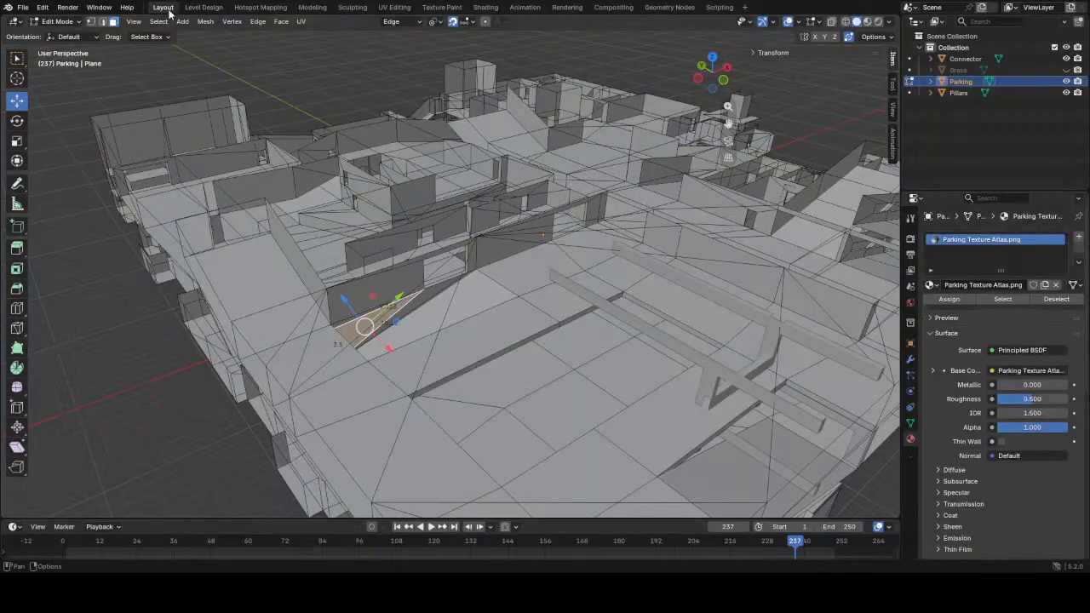
pyautogui.moveTo(417, 309); pyautogui.dragTo(447, 292, button='middle')
pyautogui.scroll(5, 428, 277)
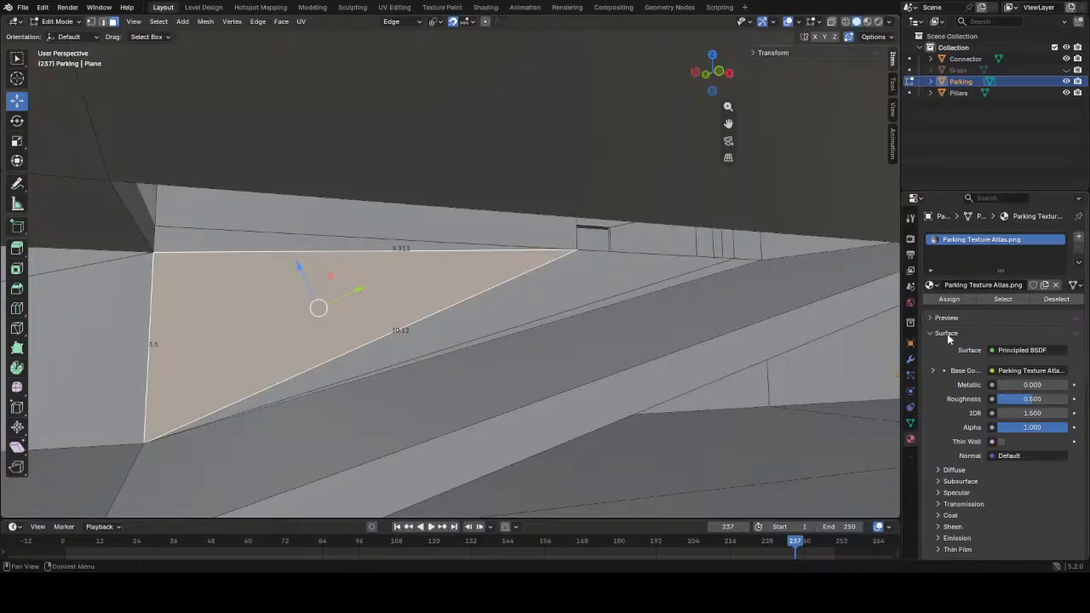
pyautogui.moveTo(238, 286); pyautogui.dragTo(253, 293, button='middle')
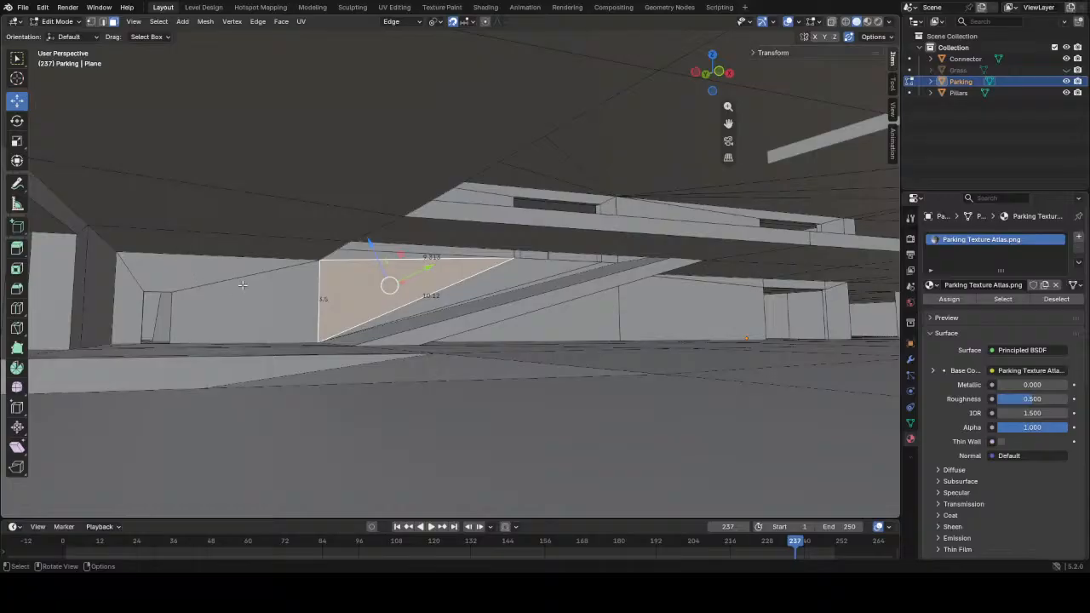
pyautogui.moveTo(247, 334); pyautogui.dragTo(250, 341, button='middle')
pyautogui.click(304, 395)
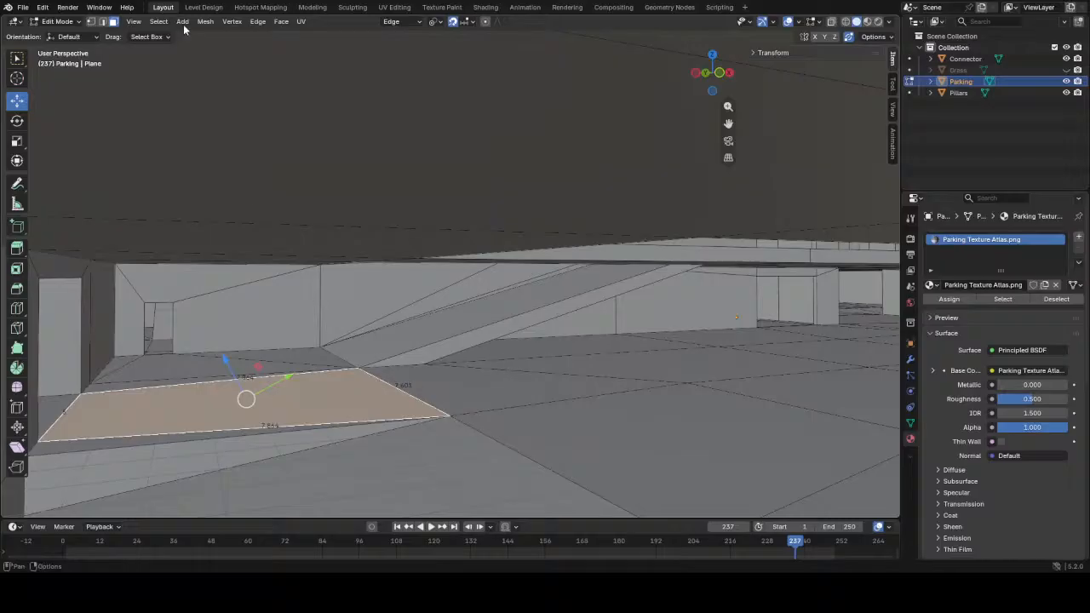
# - Select all faces with a normal similar to the selected floor face, using a threshold of about 0.108
pyautogui.click(155, 23)
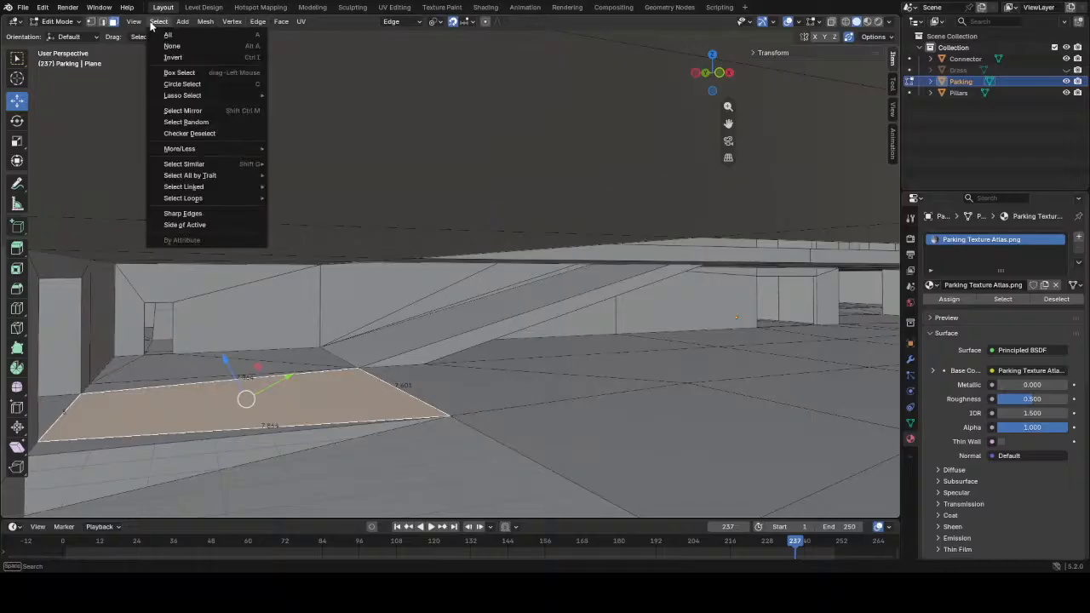
pyautogui.moveTo(191, 166)
pyautogui.moveTo(207, 162)
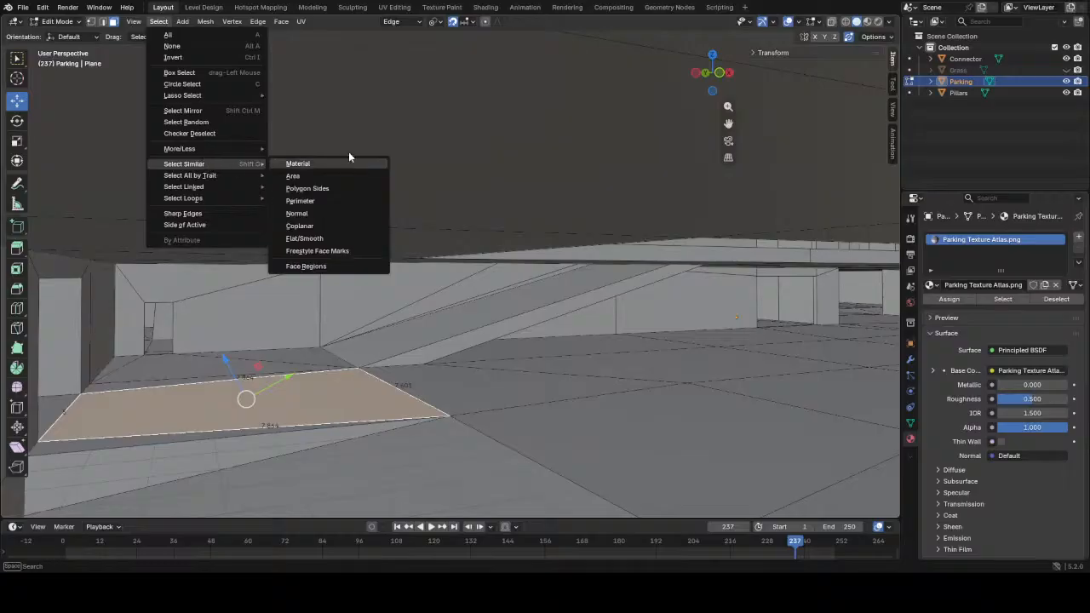
pyautogui.click(341, 213)
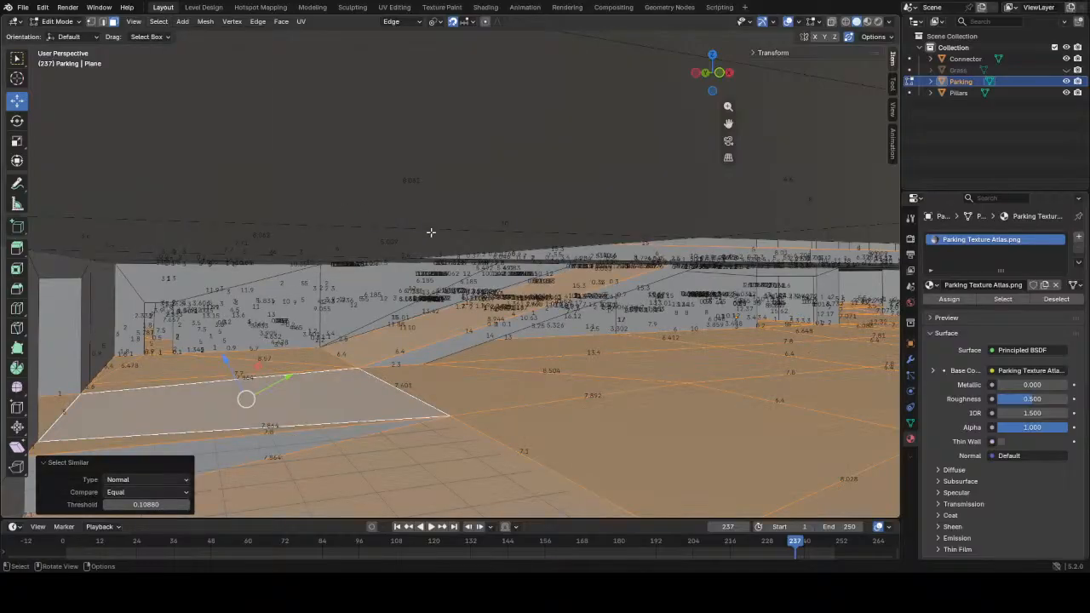
pyautogui.moveTo(146, 504); pyautogui.dragTo(143, 504)
pyautogui.scroll(-5, 460, 341)
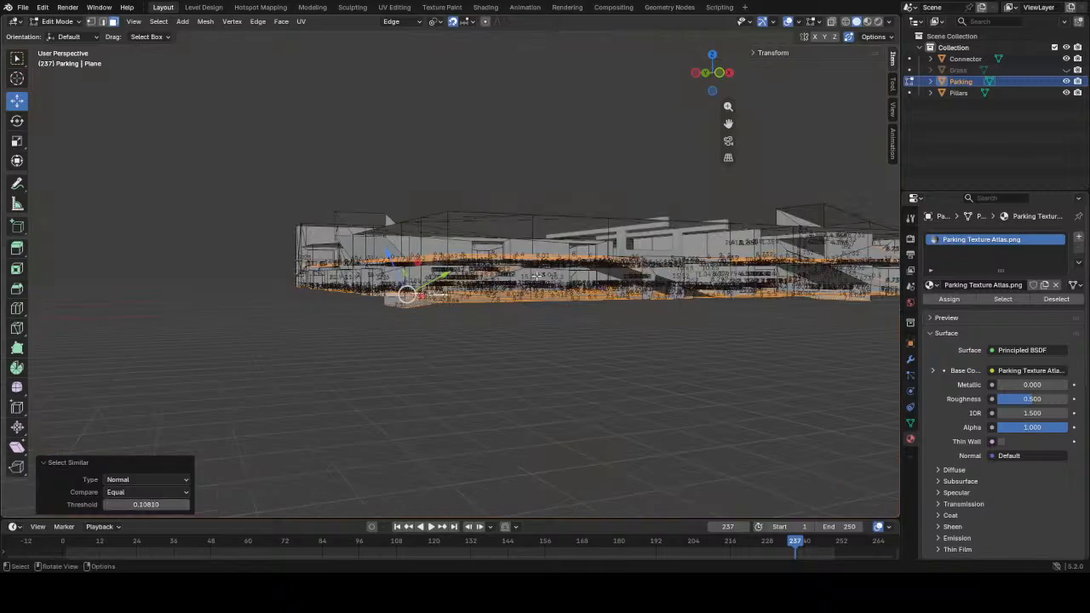
pyautogui.moveTo(460, 341); pyautogui.dragTo(511, 281, button='middle')
pyautogui.scroll(3, 511, 281)
# - Add a second material slot to the Parking mesh with a new material named Floor
pyautogui.click(1079, 237)
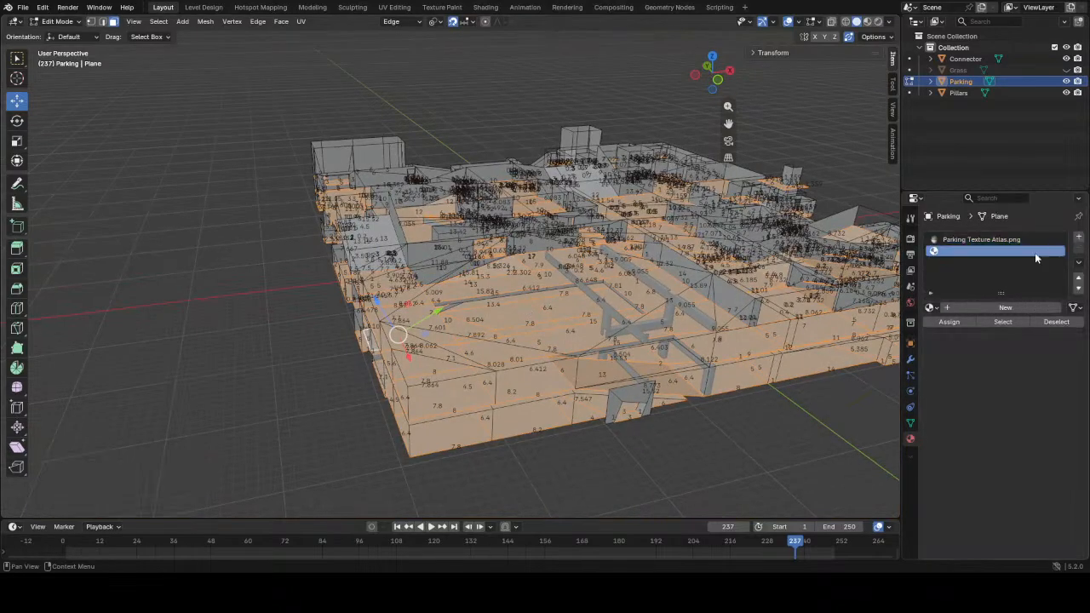
pyautogui.click(931, 309)
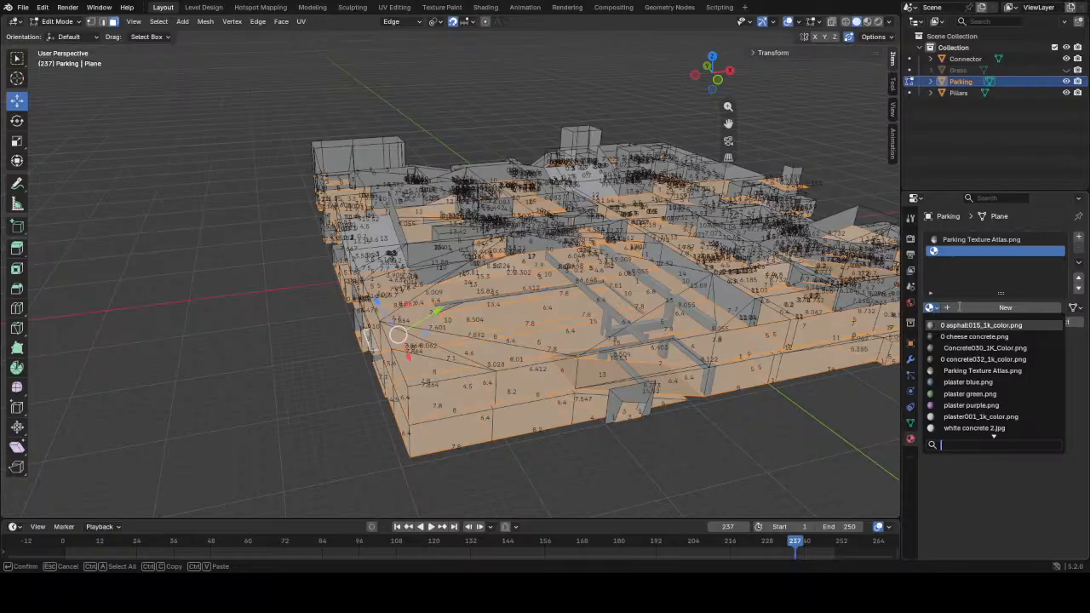
pyautogui.scroll(-1, 949, 401)
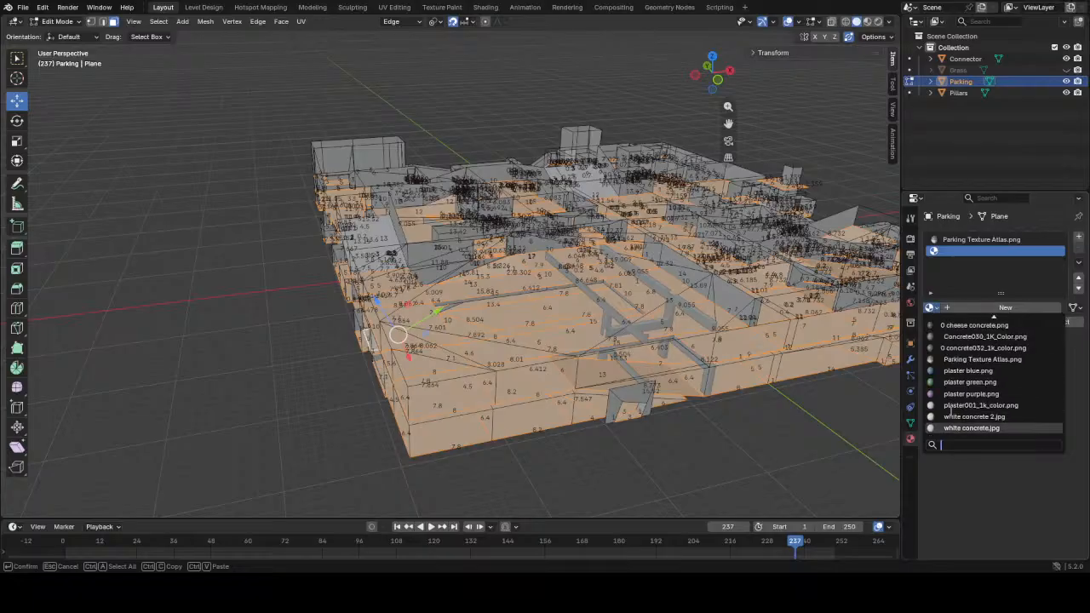
pyautogui.scroll(1, 954, 366)
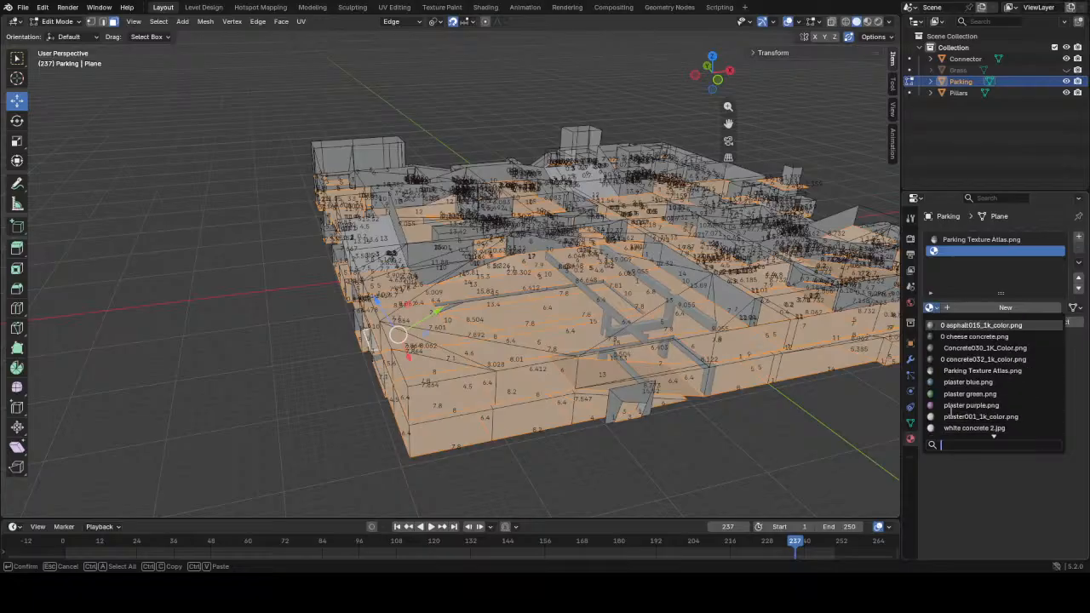
pyautogui.click(965, 306)
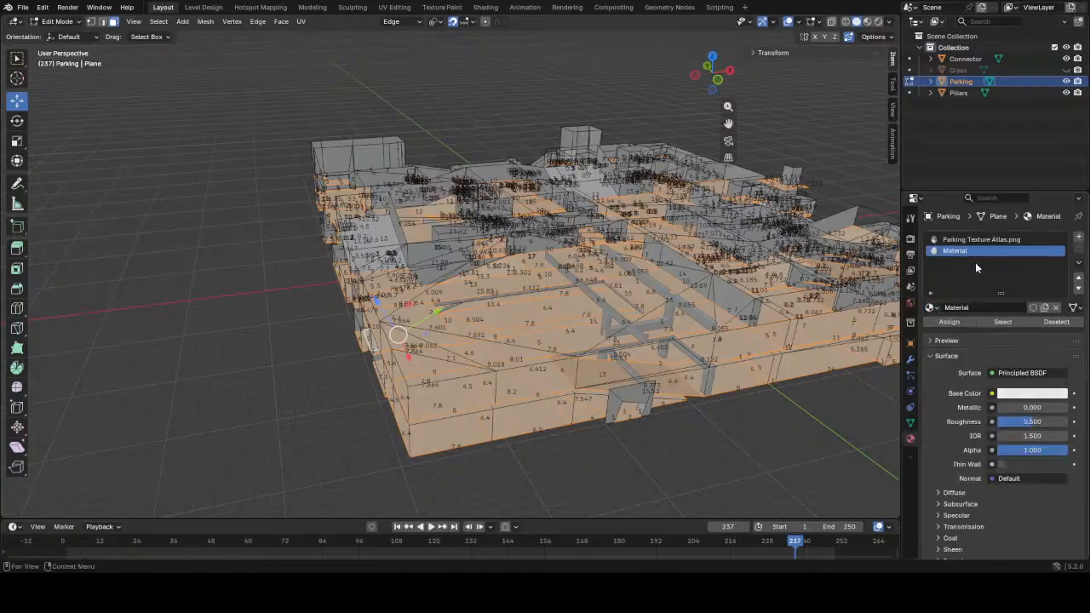
pyautogui.doubleClick(977, 306)
pyautogui.write('Floor')
pyautogui.press('Return')
# - Set the Floor material's base color to a bright green
pyautogui.click(992, 394)
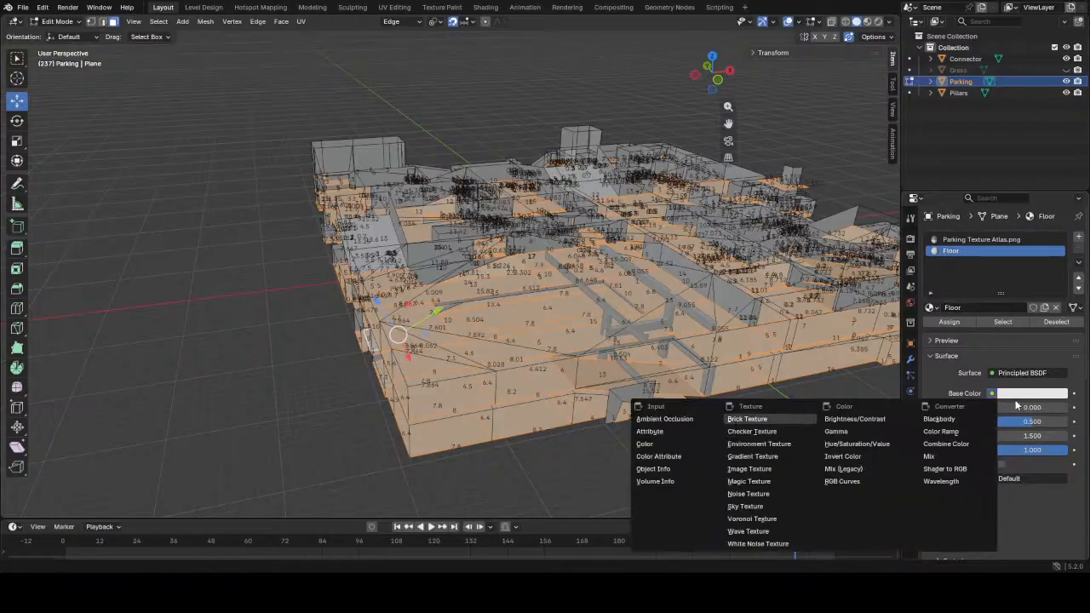
pyautogui.press('Escape')
pyautogui.click(1020, 393)
pyautogui.moveTo(983, 251); pyautogui.dragTo(974, 213)
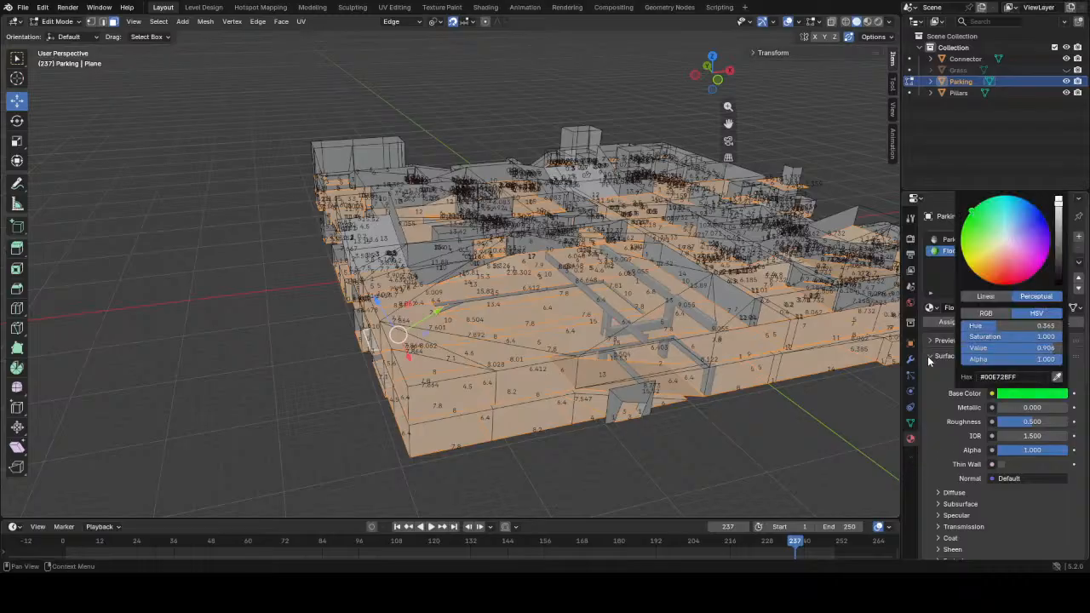
# - Use the asphalt015_1k_color image texture as the Floor material's base color and assign the material to the selected floor faces
pyautogui.click(991, 394)
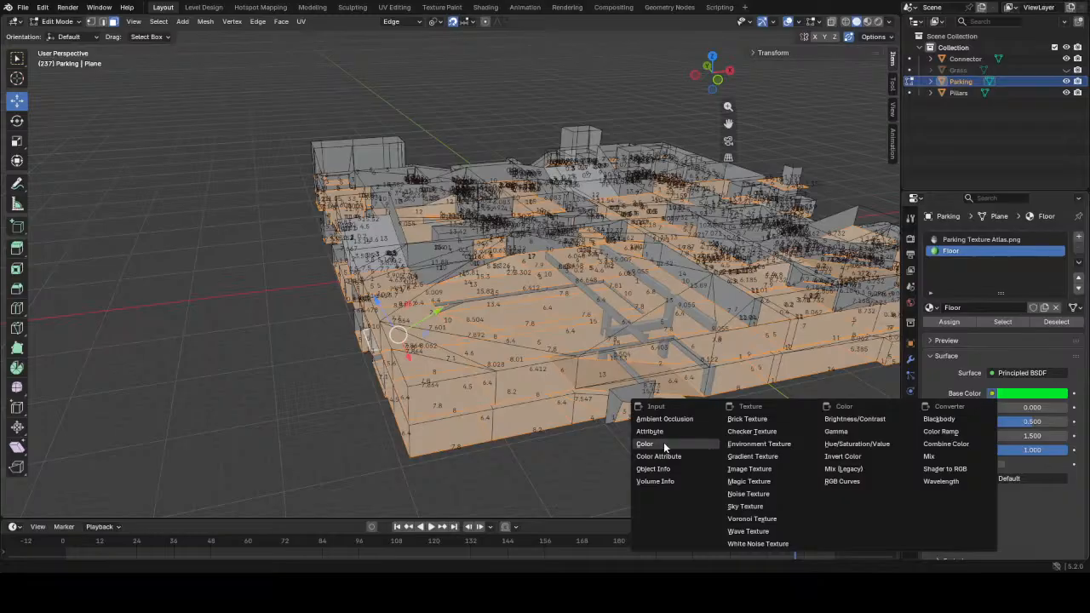
pyautogui.click(758, 472)
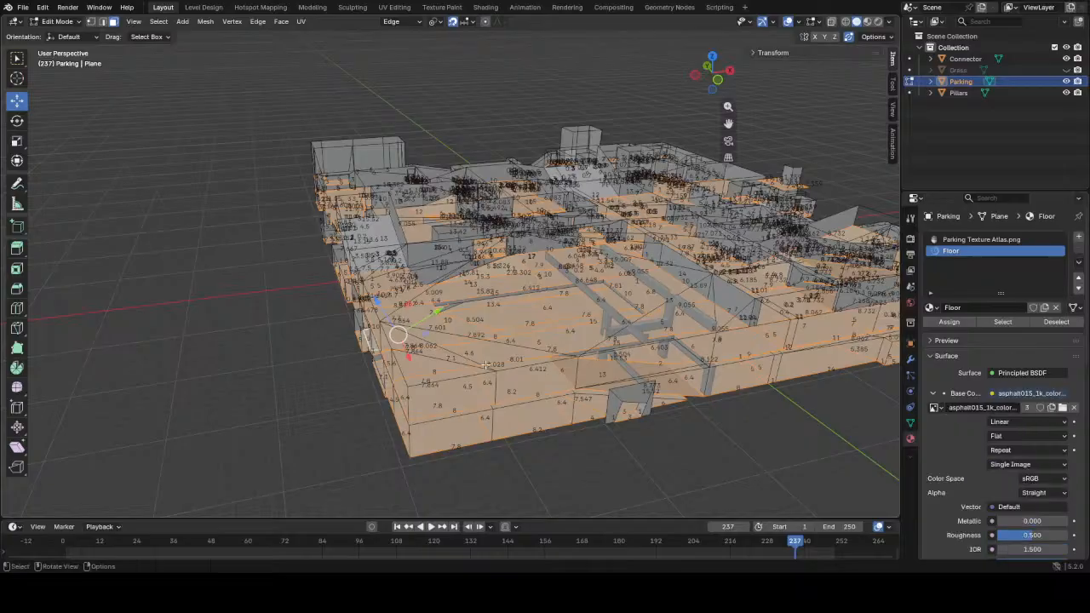
pyautogui.scroll(10, 523, 384)
pyautogui.press('z')
pyautogui.click(523, 558)
pyautogui.moveTo(523, 511); pyautogui.dragTo(733, 406, button='middle')
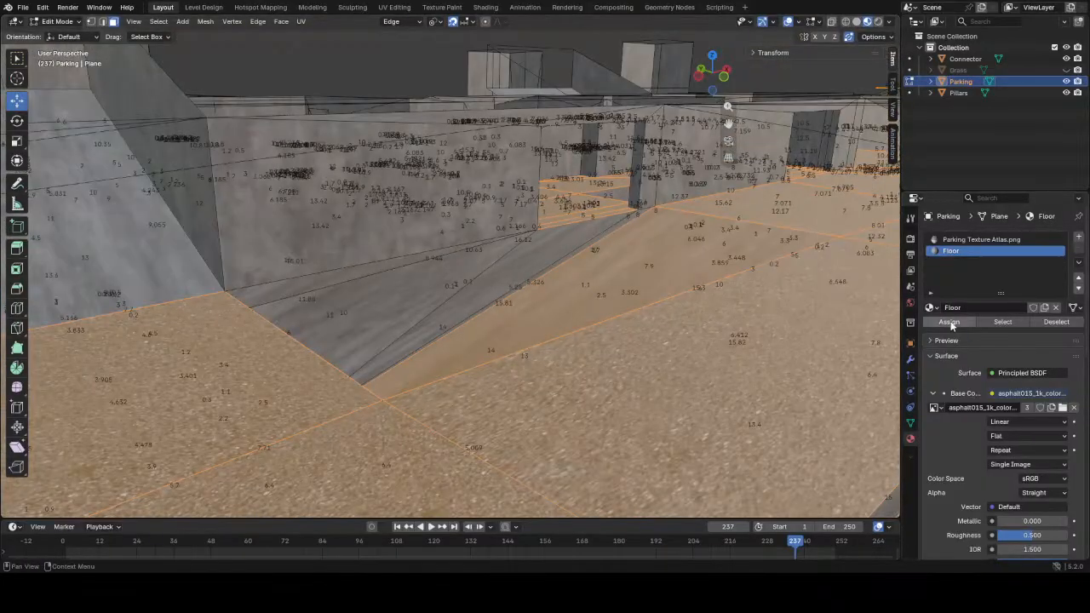
pyautogui.click(945, 323)
# - Unwrap the selected floor faces with Cube Projection at a cube size of 80
pyautogui.scroll(-4, 596, 383)
pyautogui.keyDown('shift'); pyautogui.moveTo(562, 460); pyautogui.dragTo(500, 348, button='middle'); pyautogui.keyUp('shift')
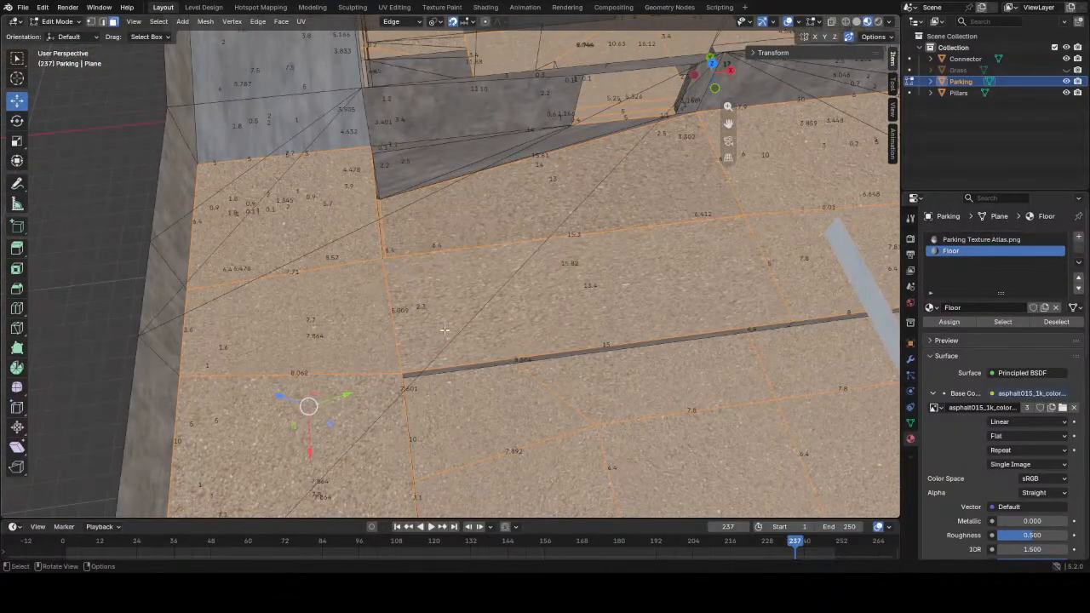
pyautogui.press('u')
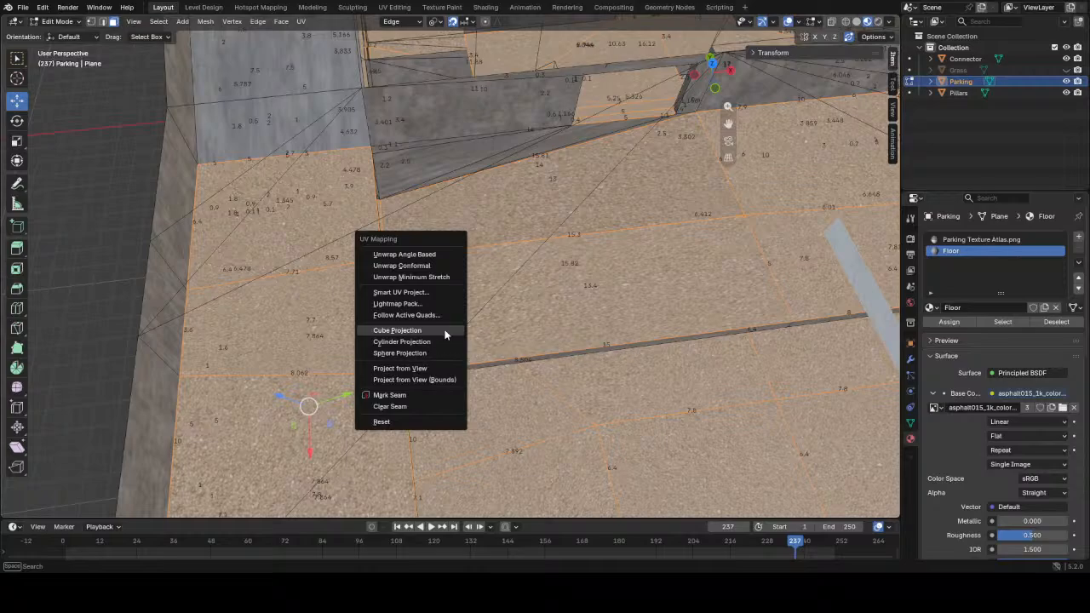
pyautogui.click(444, 334)
pyautogui.scroll(-5, 630, 291)
pyautogui.moveTo(647, 293); pyautogui.dragTo(630, 318, button='middle')
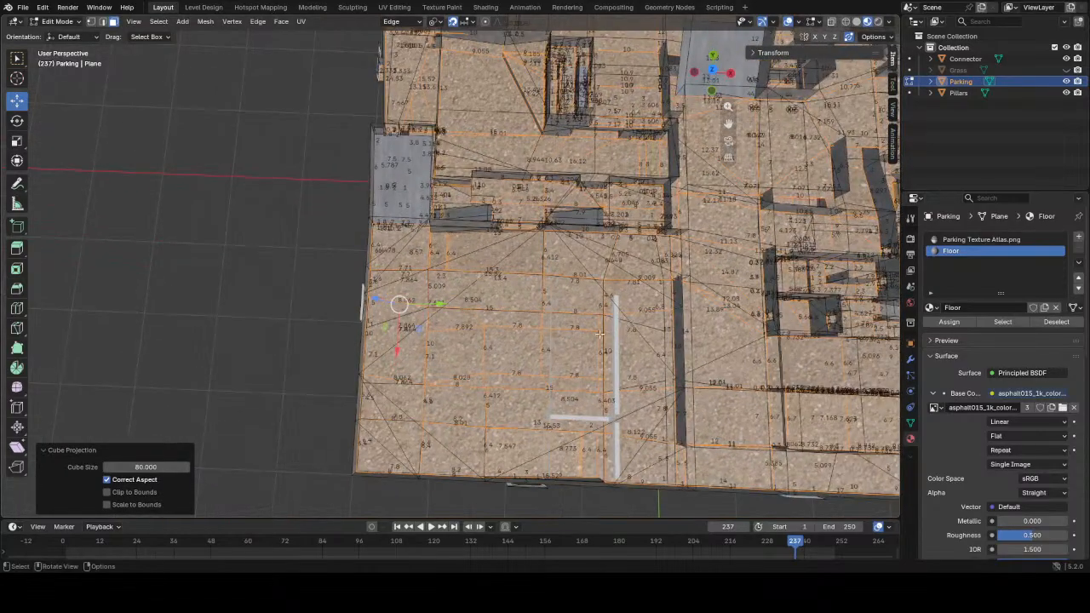
pyautogui.scroll(6, 593, 334)
pyautogui.scroll(-6, 512, 306)
pyautogui.scroll(-4, 528, 303)
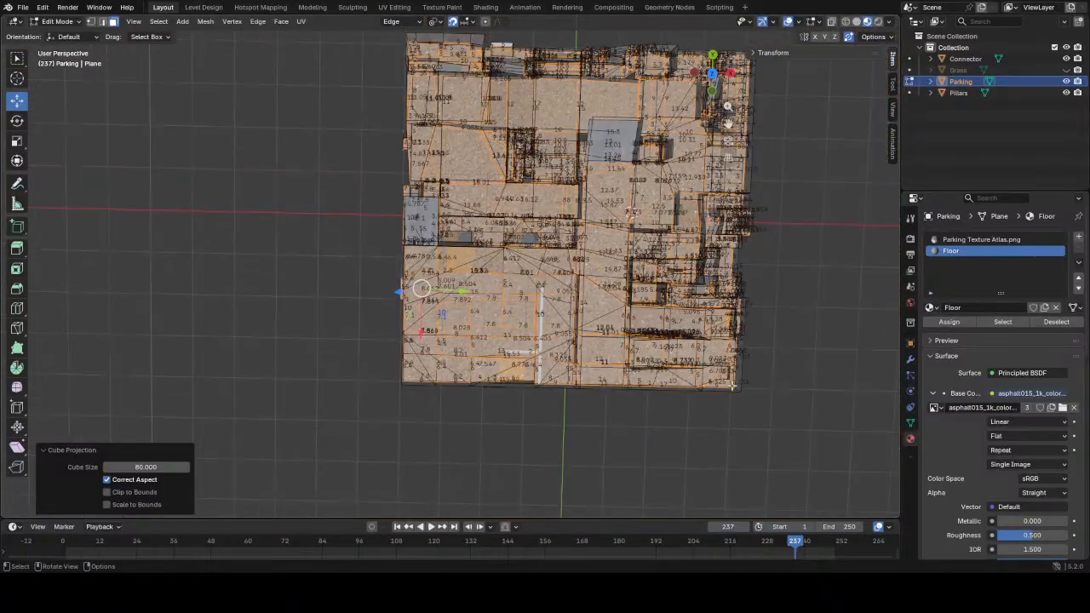
# - In the UV Editing workspace, select all the floor UVs and move them to line up with the asphalt image
pyautogui.click(378, 9)
pyautogui.scroll(-5, 358, 287)
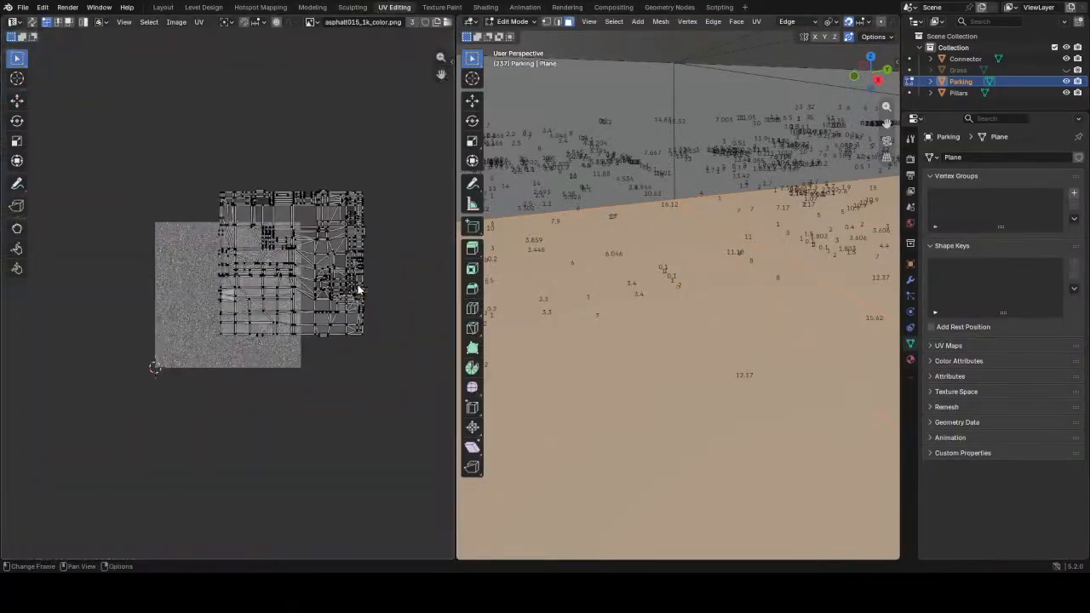
pyautogui.press('a')
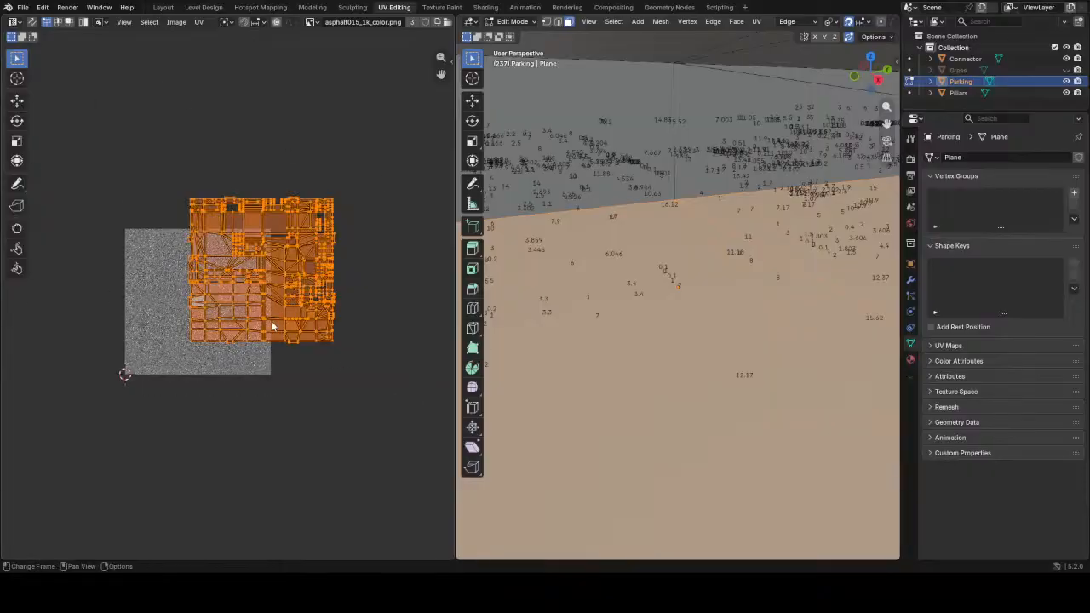
pyautogui.press('g')
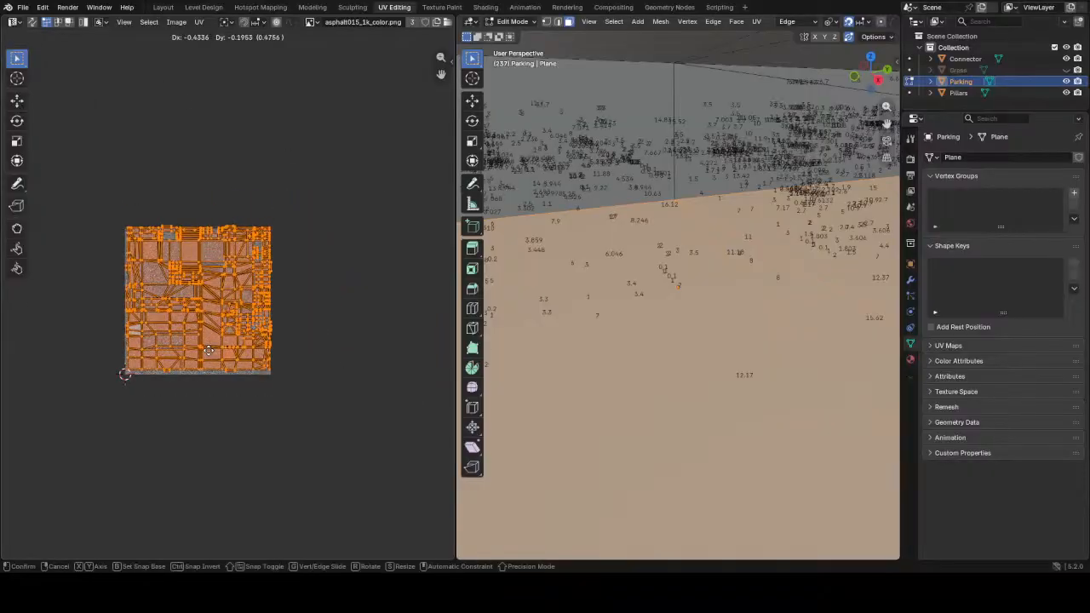
pyautogui.click(208, 355)
# - Show the textures in the 3D view and scale the floor UVs up well beyond the image for finer asphalt tiling
pyautogui.scroll(-10, 664, 204)
pyautogui.moveTo(691, 136); pyautogui.dragTo(686, 356, button='middle')
pyautogui.scroll(5, 686, 356)
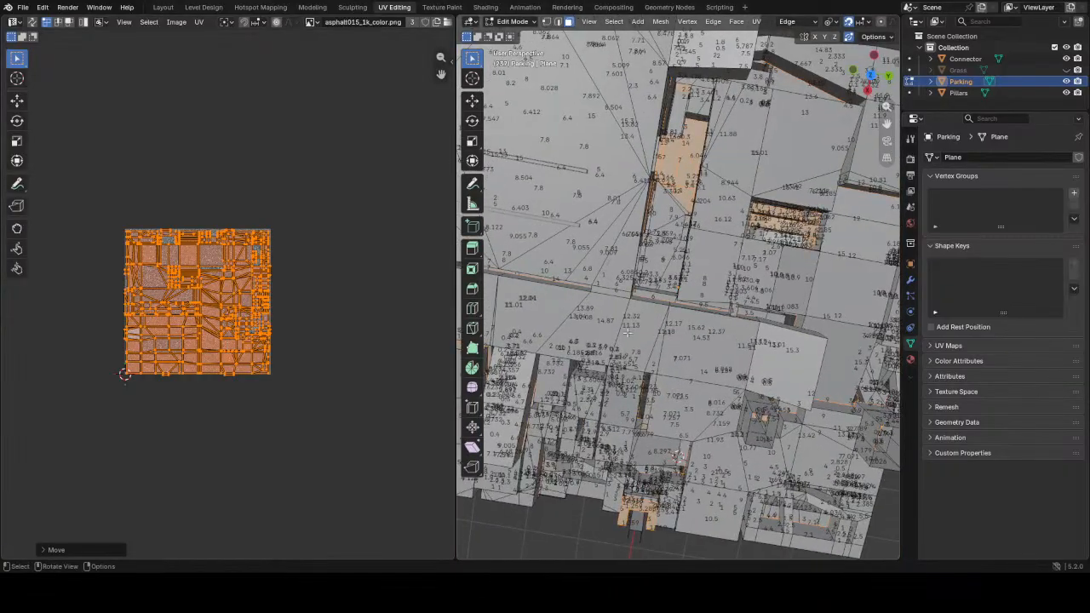
pyautogui.scroll(-4, 628, 333)
pyautogui.scroll(6, 628, 333)
pyautogui.scroll(5, 269, 289)
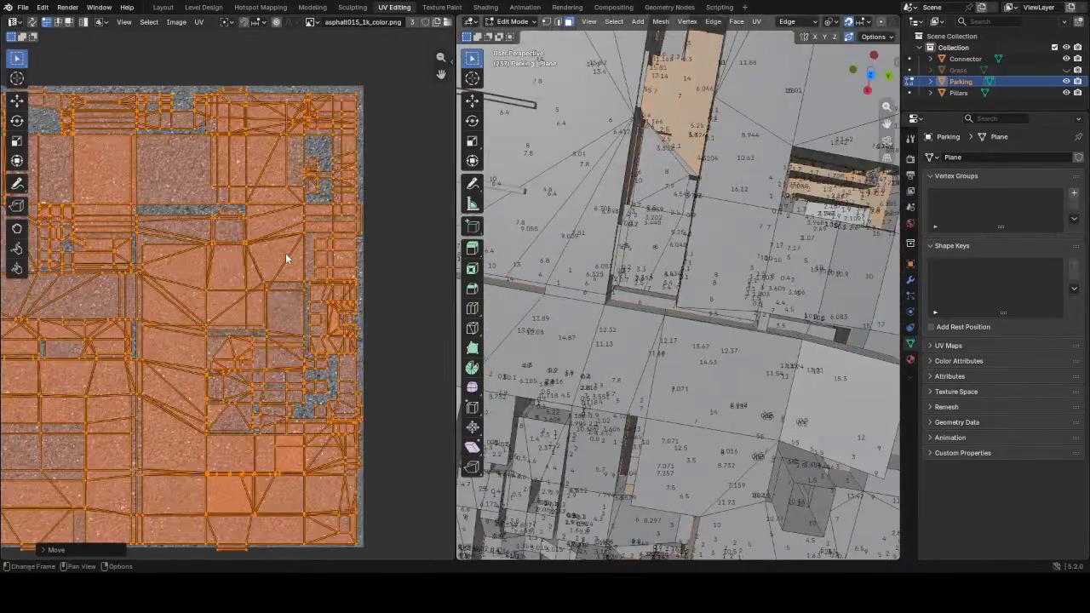
pyautogui.moveTo(739, 292); pyautogui.dragTo(710, 257, button='middle')
pyautogui.press('z')
pyautogui.click(661, 353)
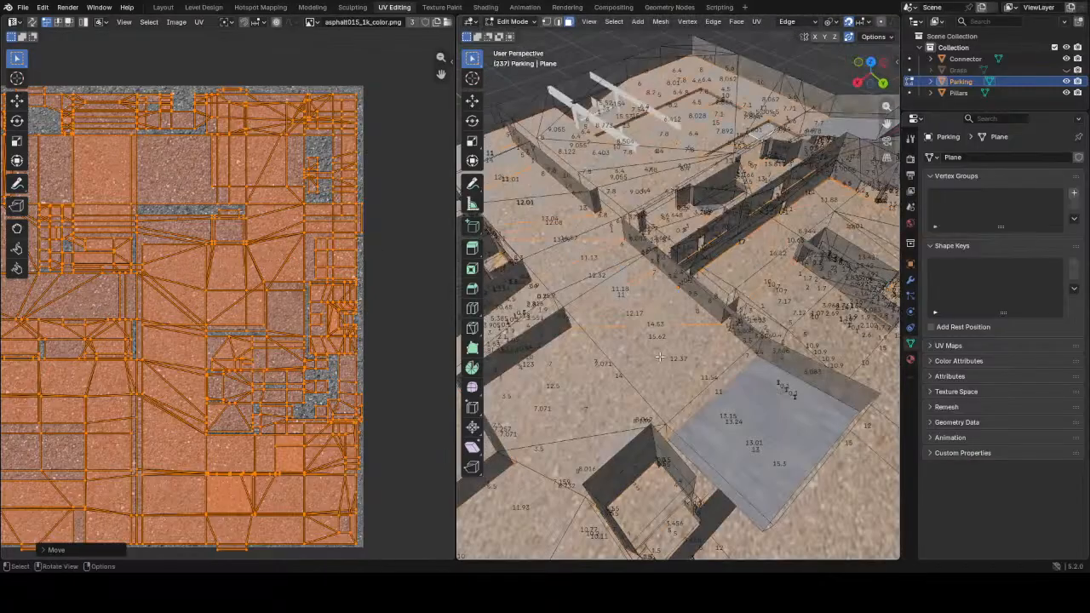
pyautogui.moveTo(660, 352); pyautogui.dragTo(692, 320, button='middle')
pyautogui.scroll(5, 691, 321)
pyautogui.scroll(-3, 288, 254)
pyautogui.press('s')
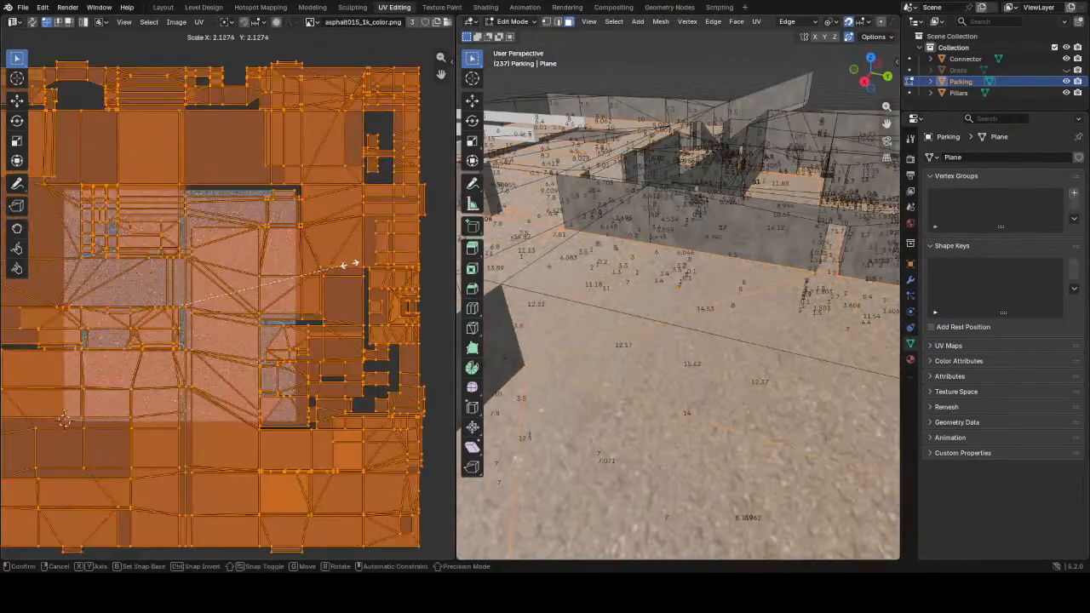
pyautogui.click(207, 134)
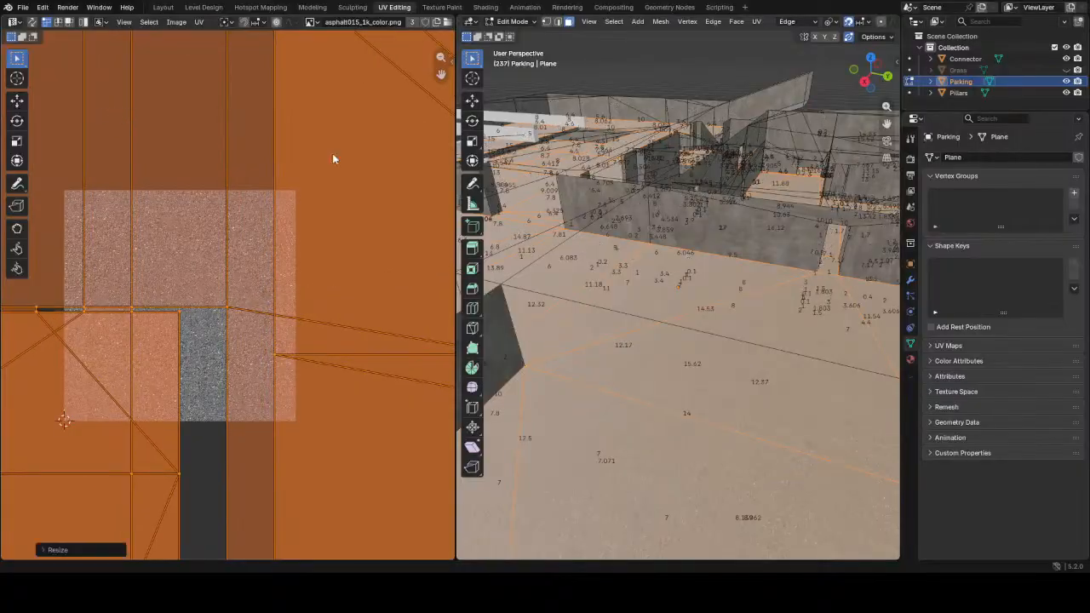
# - Return to Object Mode and examine the floor's asphalt tiling, the walls and ceiling, and the Parking mesh's two material slots
pyautogui.press('Tab')
pyautogui.scroll(6, 671, 392)
pyautogui.scroll(-5, 632, 396)
pyautogui.moveTo(631, 396); pyautogui.dragTo(740, 315, button='middle')
pyautogui.moveTo(851, 266); pyautogui.dragTo(782, 282, button='middle')
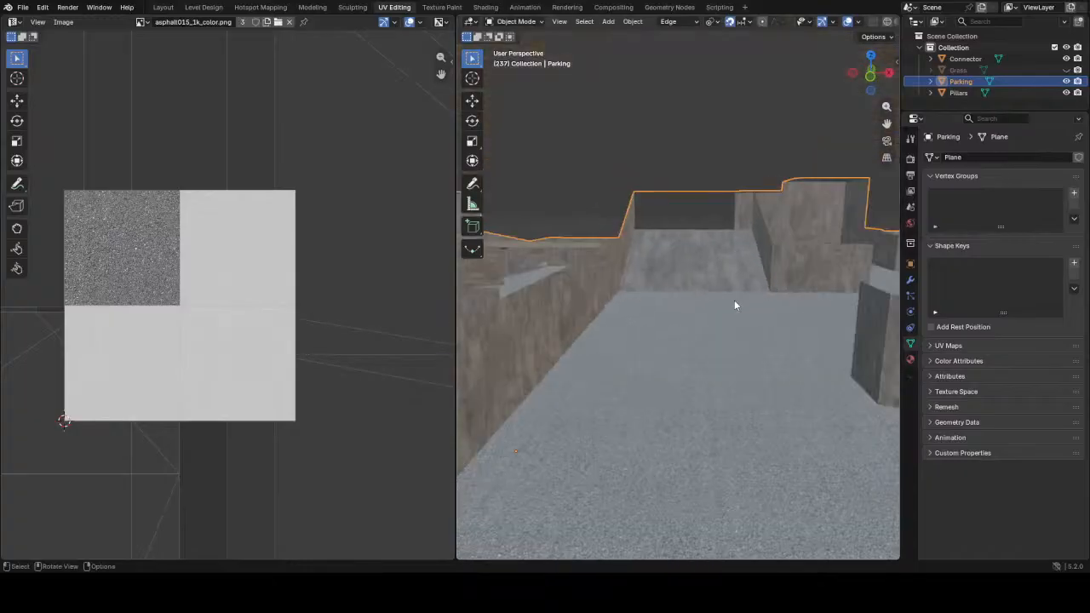
pyautogui.scroll(-3, 670, 267)
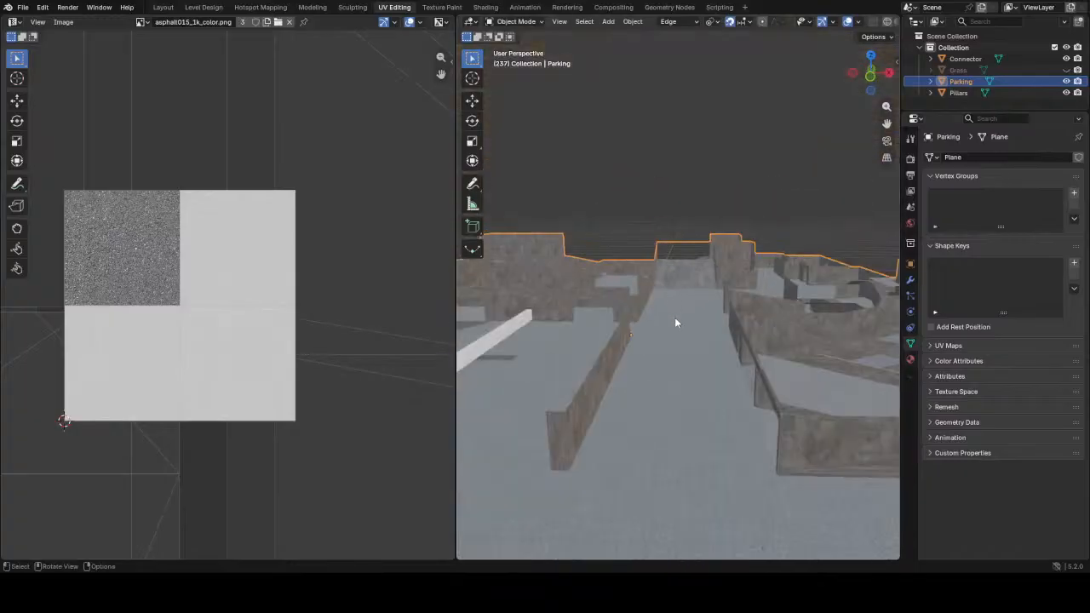
pyautogui.click(911, 361)
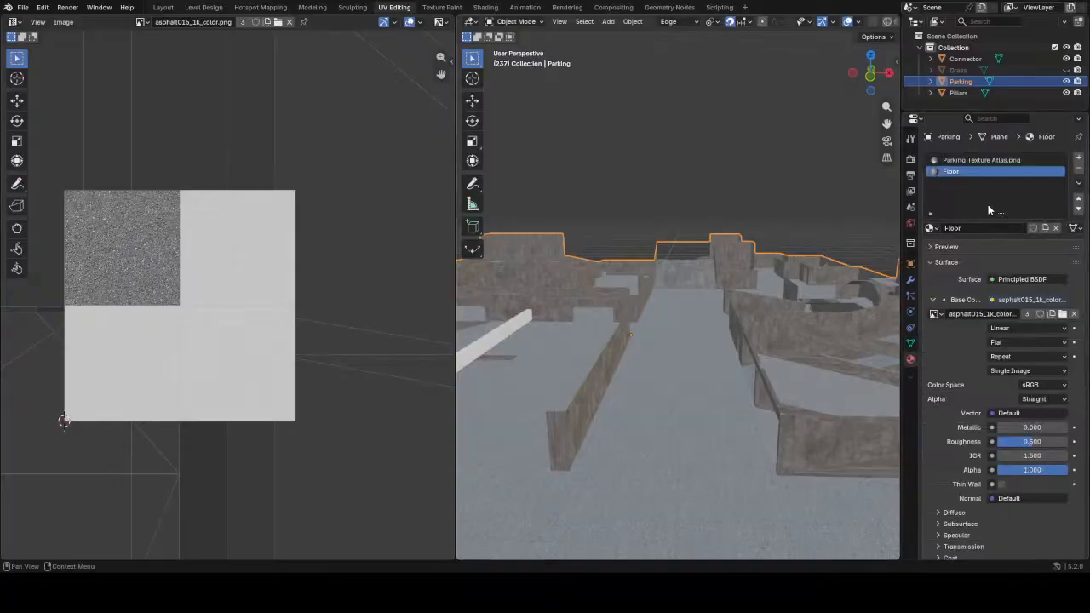
pyautogui.click(971, 161)
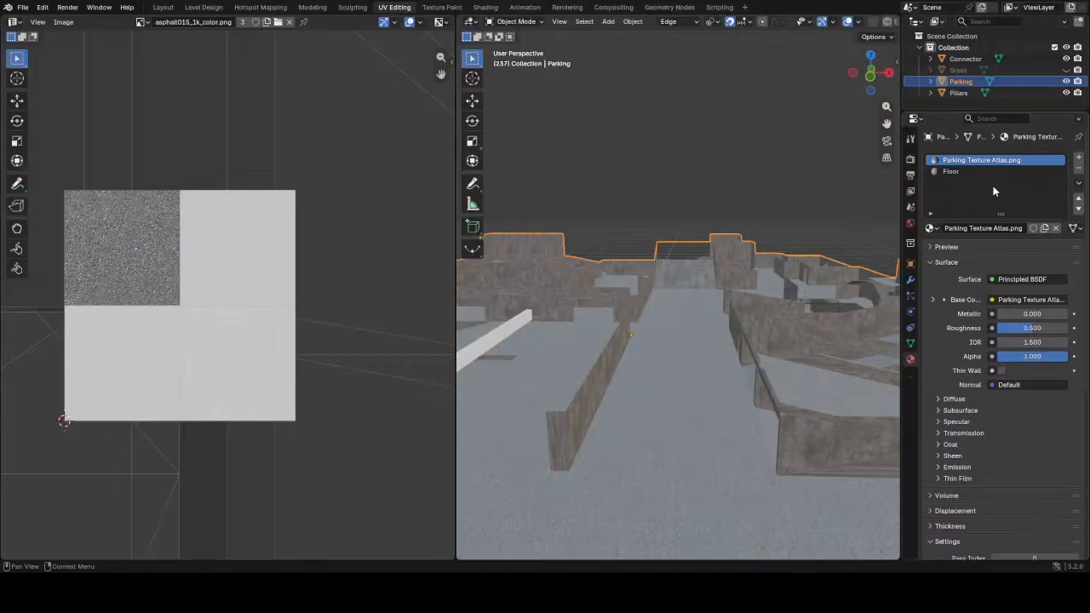
pyautogui.scroll(5, 670, 392)
pyautogui.moveTo(670, 400); pyautogui.dragTo(678, 390, button='middle')
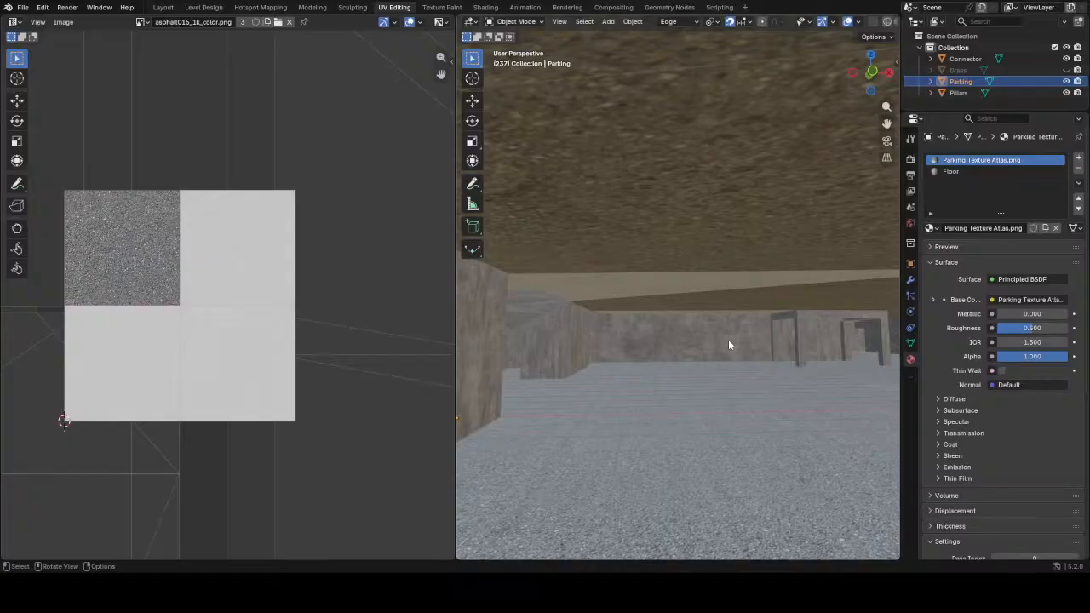
# - Select the wall face beside the floor in Edit Mode and examine its placement on the texture atlas and the surrounding walls
pyautogui.scroll(2, 584, 353)
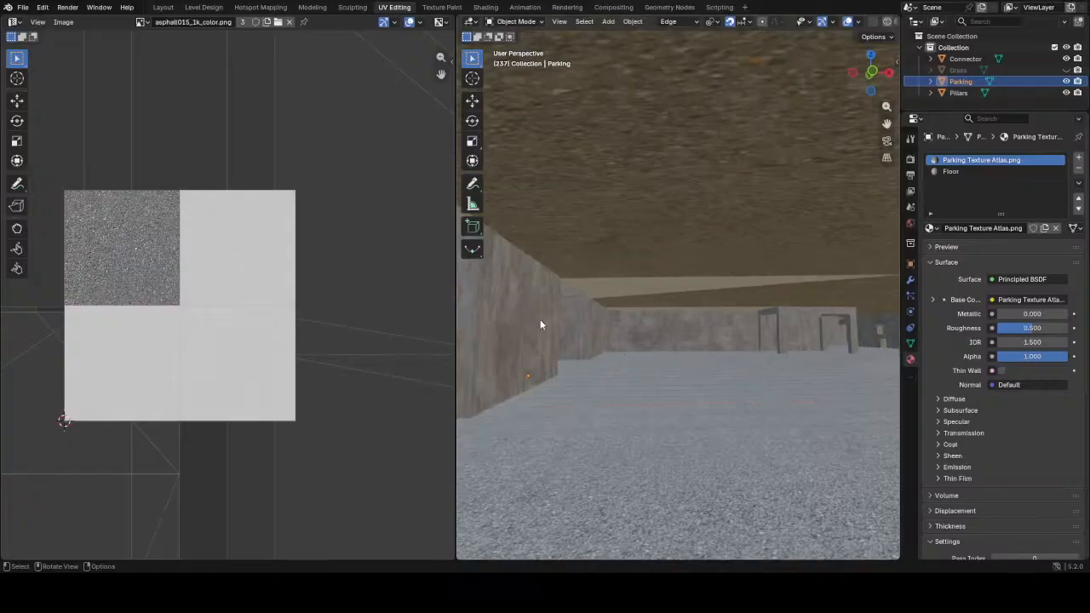
pyautogui.press('Tab')
pyautogui.click(530, 338)
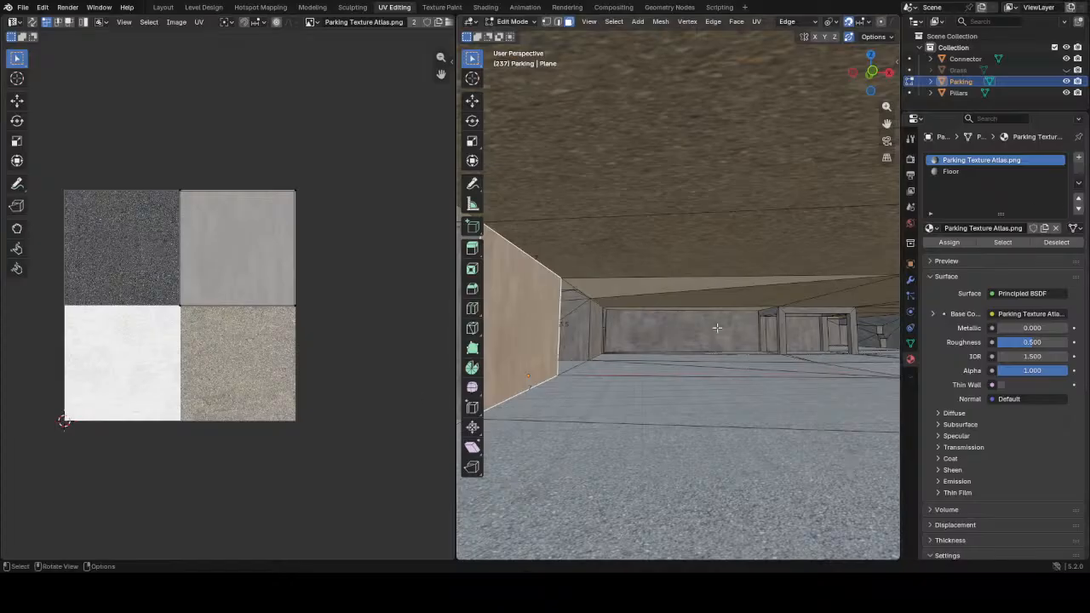
pyautogui.moveTo(717, 328); pyautogui.dragTo(710, 335, button='middle')
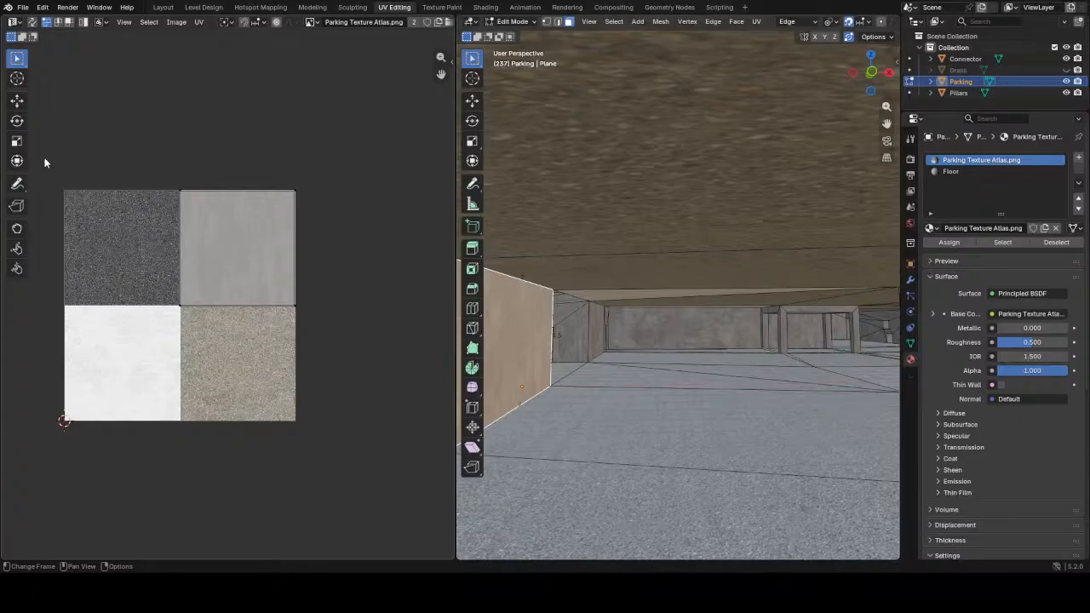
pyautogui.scroll(-4, 549, 355)
pyautogui.scroll(8, 549, 355)
pyautogui.scroll(-3, 619, 349)
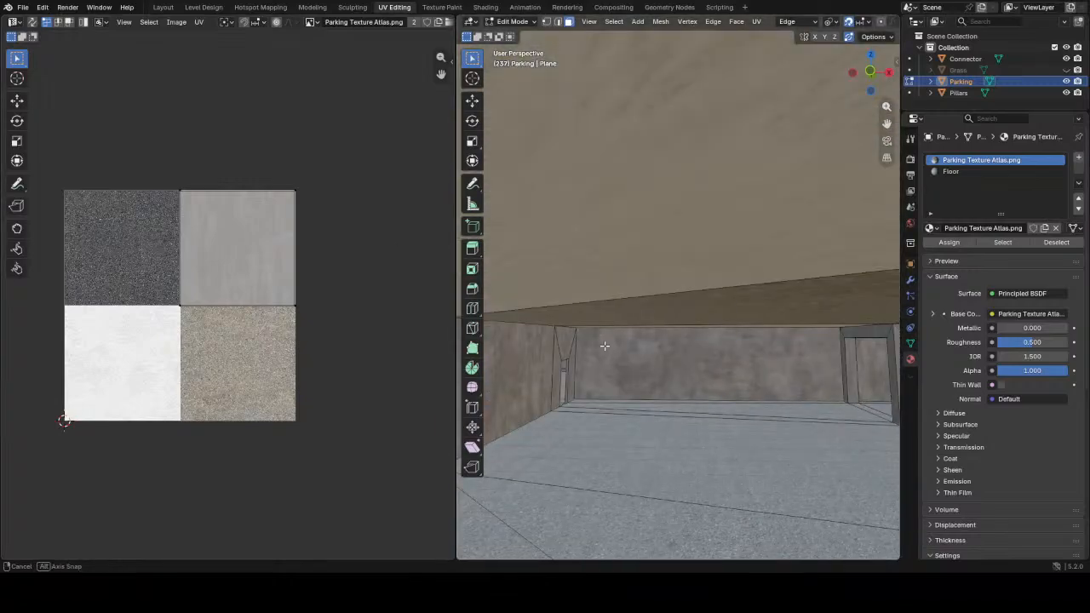
# - In the Level Design workspace, enable Combine Faces and randomise the hotspots of the triangular wall face above the ramp
pyautogui.click(264, 7)
pyautogui.click(204, 7)
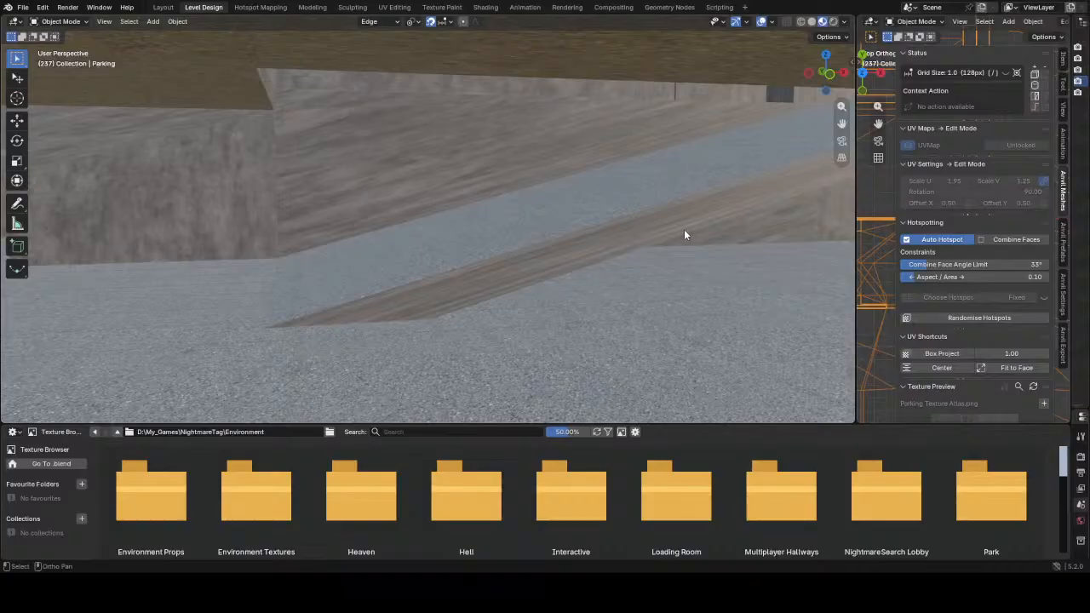
pyautogui.press('Tab')
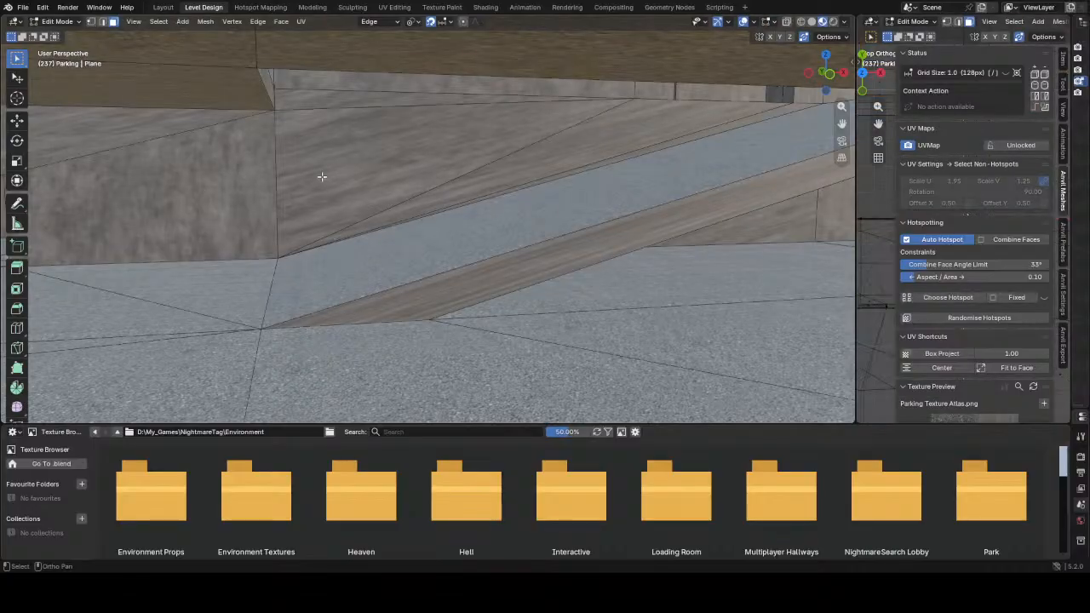
pyautogui.click(318, 175)
pyautogui.click(1017, 240)
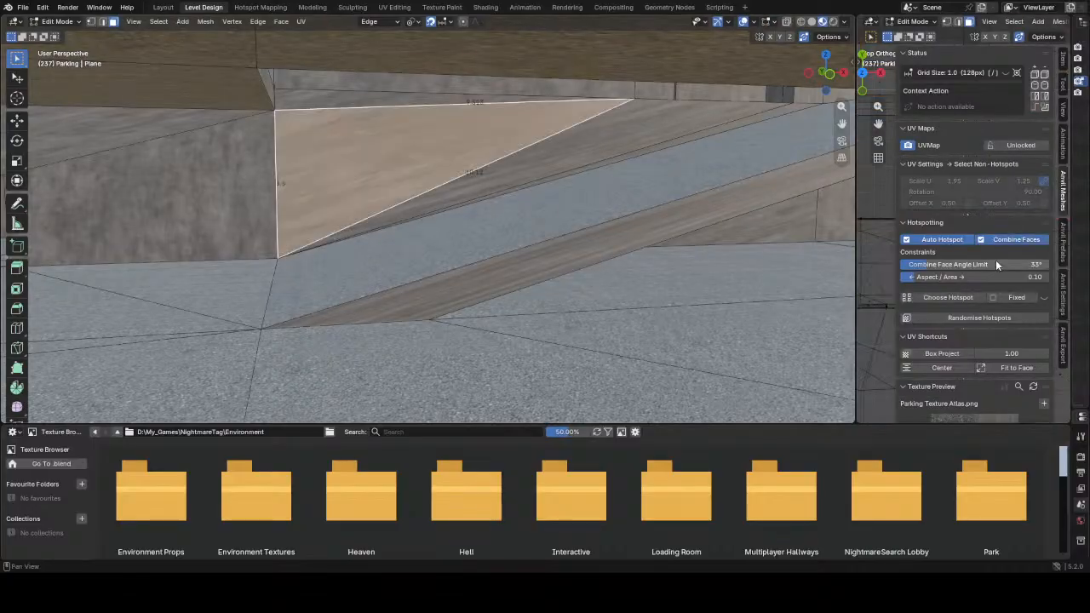
pyautogui.click(972, 318)
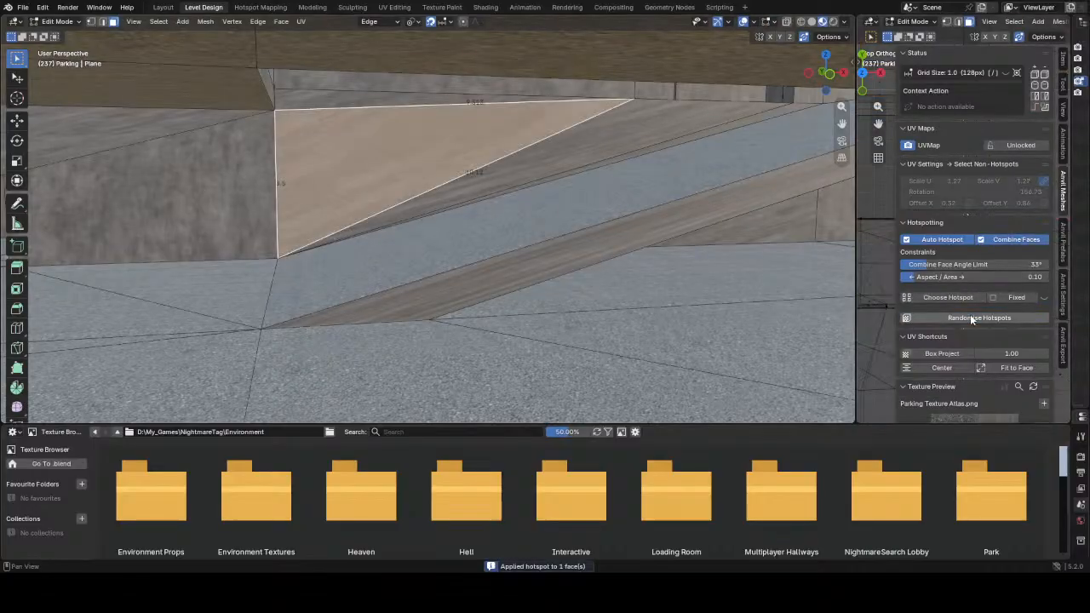
# - Randomise the hotspots of all the mesh's faces with Combine Faces enabled, and inspect the walls around the ramp in Object Mode
pyautogui.press('a')
pyautogui.click(981, 318)
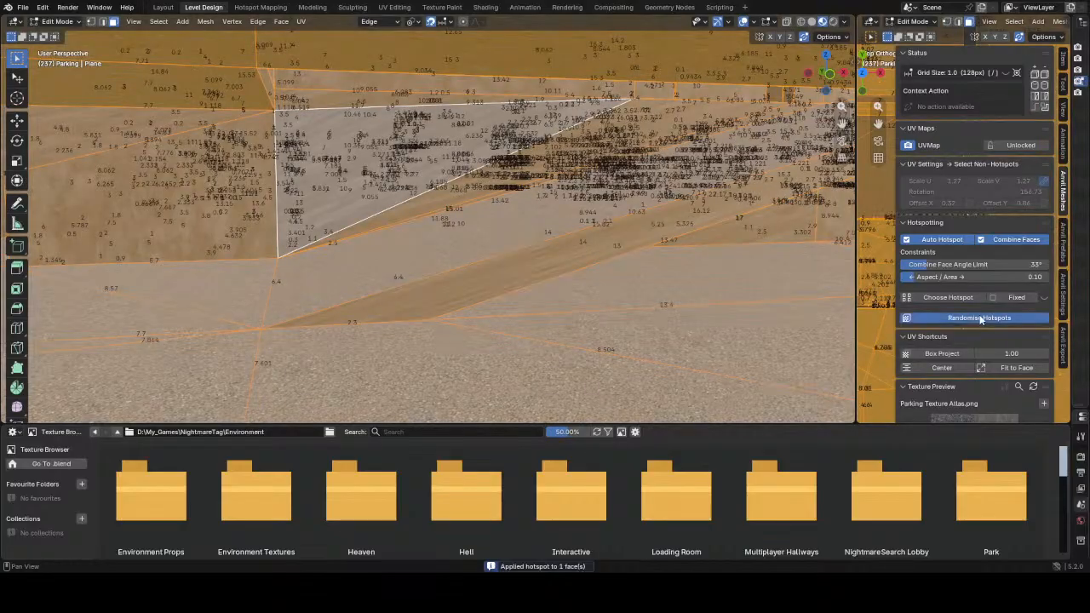
pyautogui.press('Tab')
pyautogui.moveTo(237, 164); pyautogui.dragTo(478, 193, button='middle')
pyautogui.keyDown('shift'); pyautogui.moveTo(308, 168); pyautogui.dragTo(392, 180, button='middle'); pyautogui.keyUp('shift')
pyautogui.scroll(5, 392, 181)
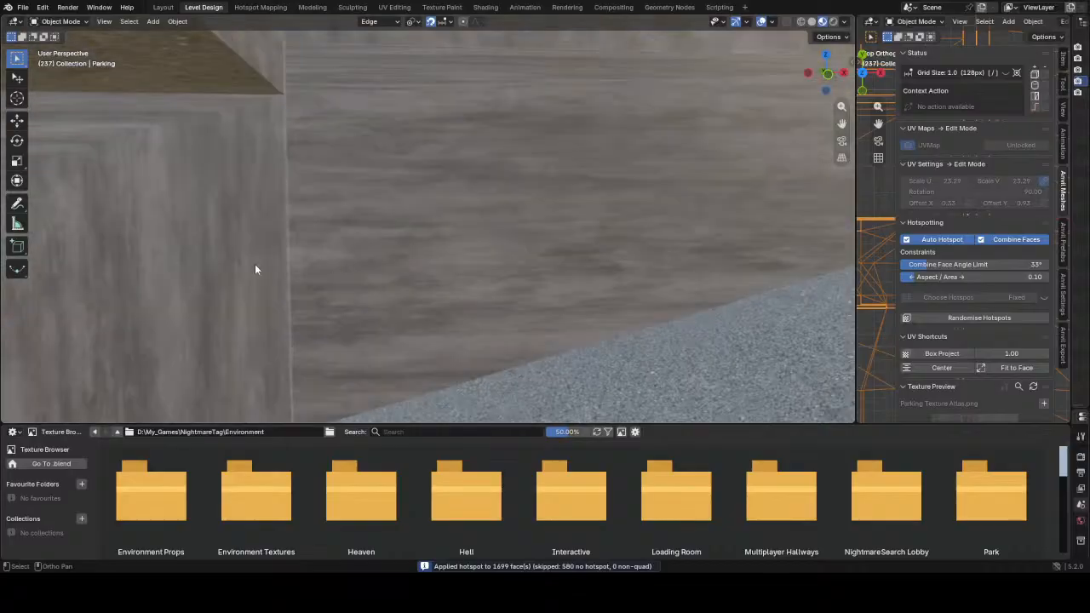
pyautogui.scroll(-4, 289, 263)
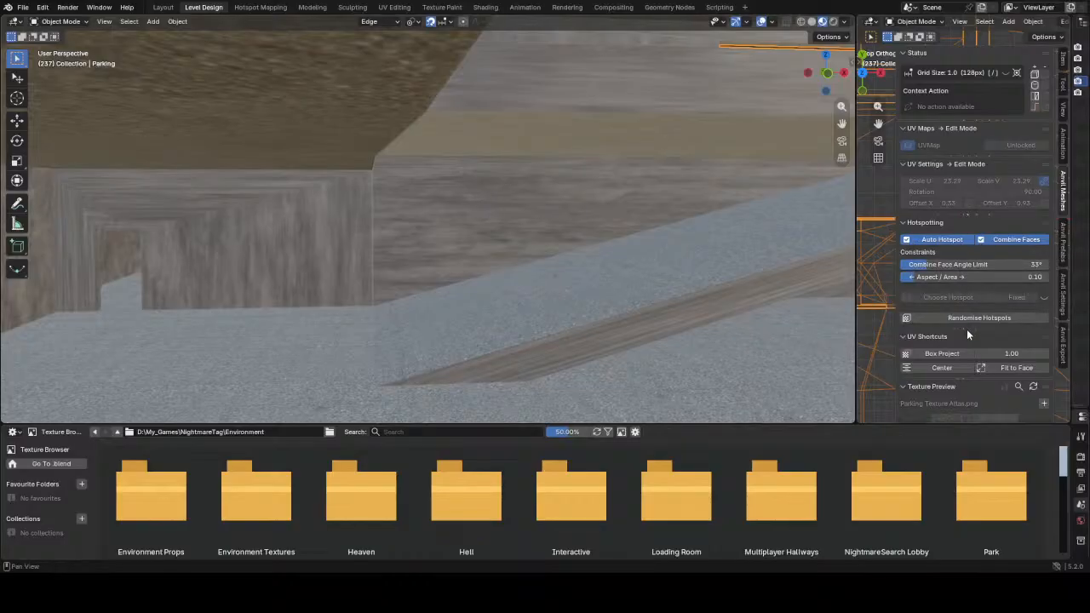
pyautogui.scroll(-3, 963, 332)
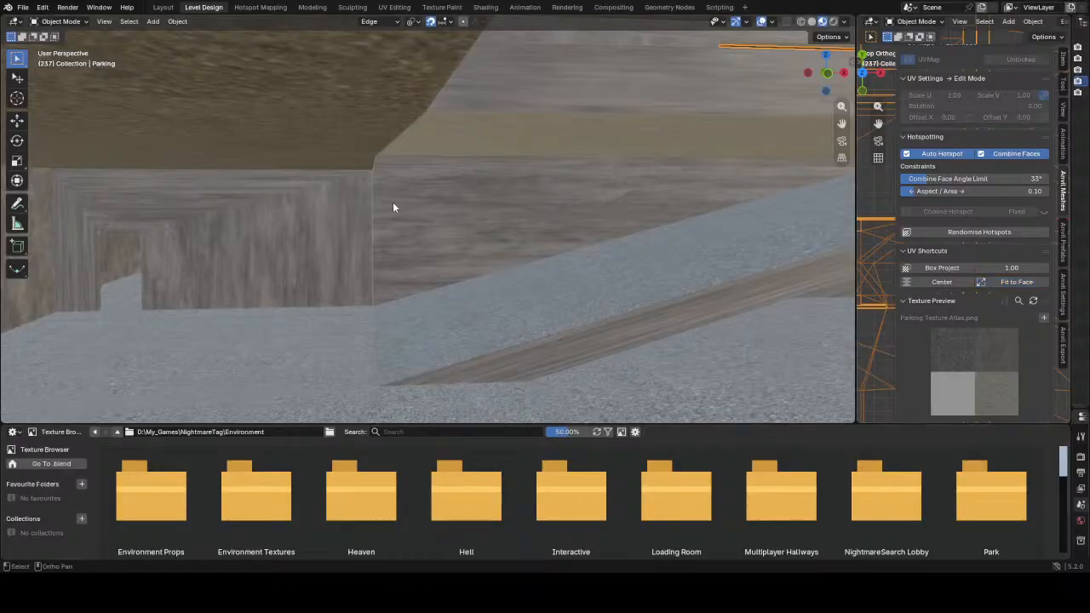
# - Return to Edit Mode and apply the Center and Fit to Face UV operations to all the selected faces
pyautogui.press('Tab')
pyautogui.click(942, 282)
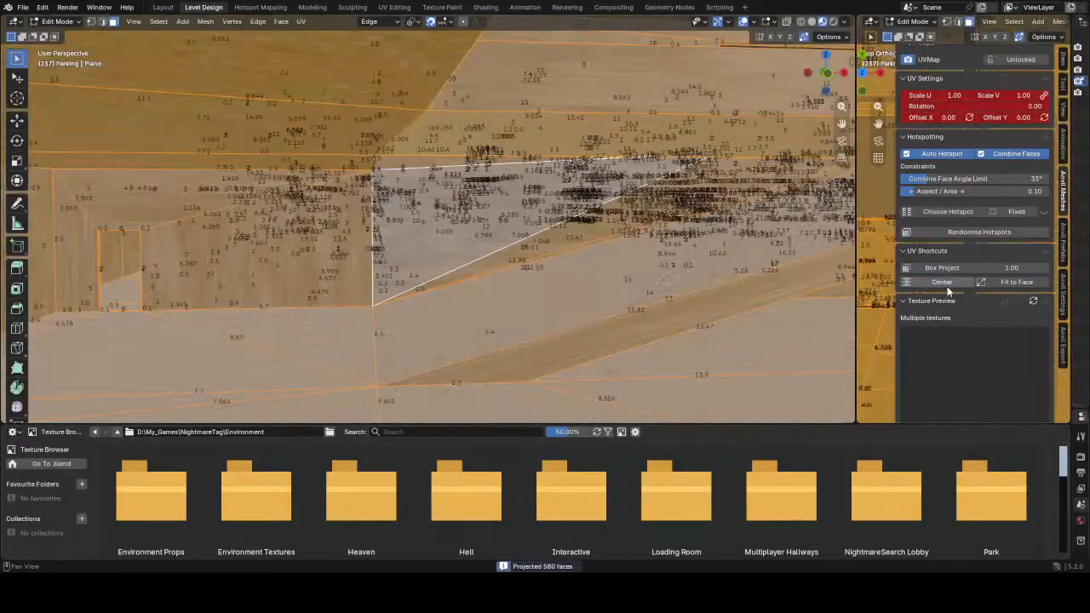
pyautogui.click(1019, 283)
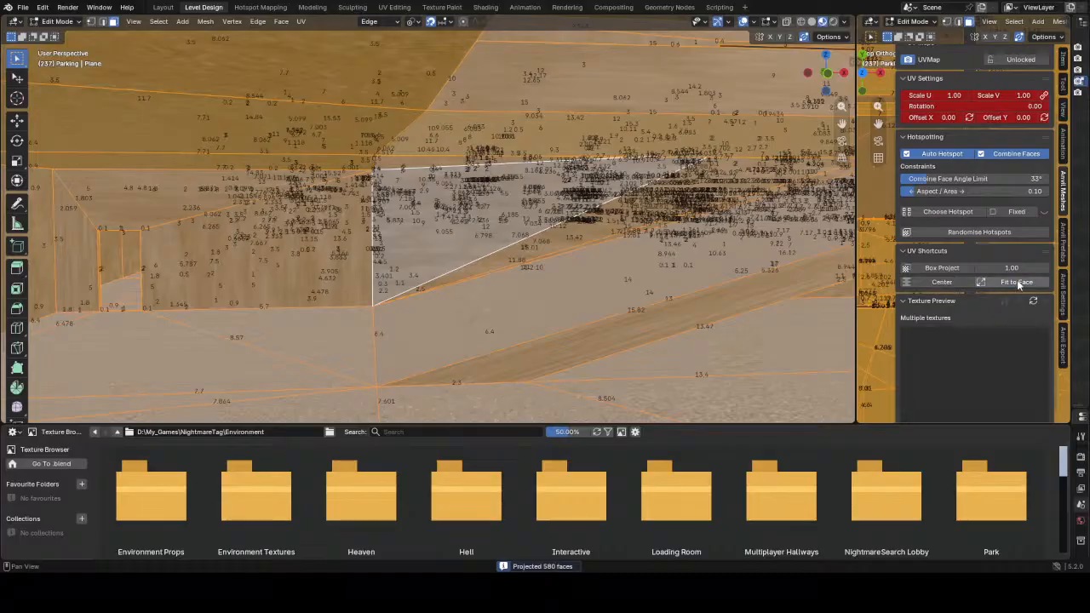
pyautogui.click(1016, 282)
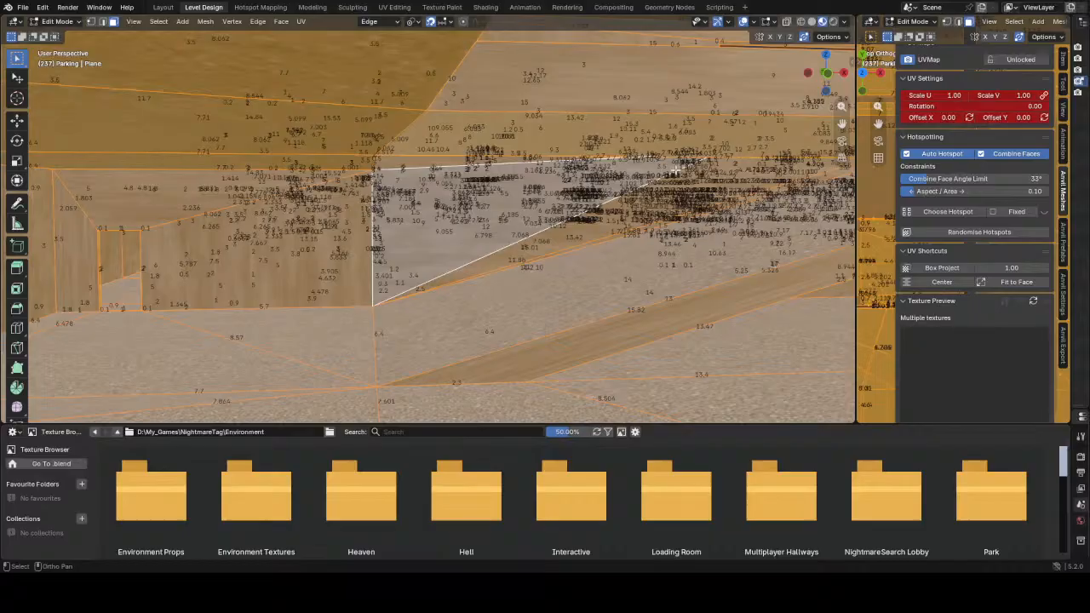
# - Disable Auto Hotspot, Combine Faces and Fixed, and randomise the hotspots of all the selected faces
pyautogui.click(995, 212)
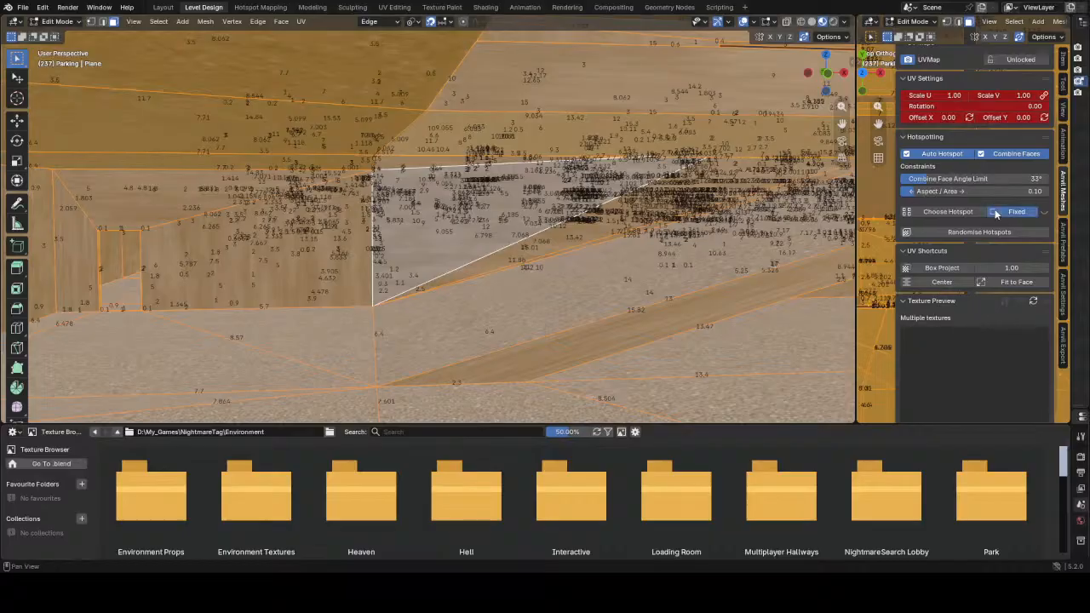
pyautogui.click(982, 233)
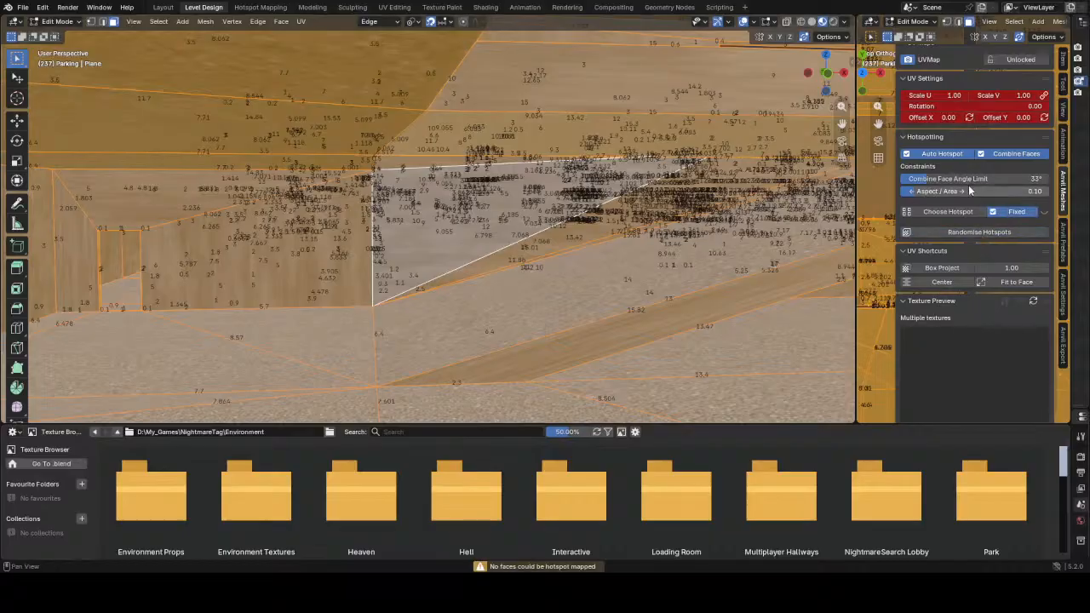
pyautogui.click(947, 154)
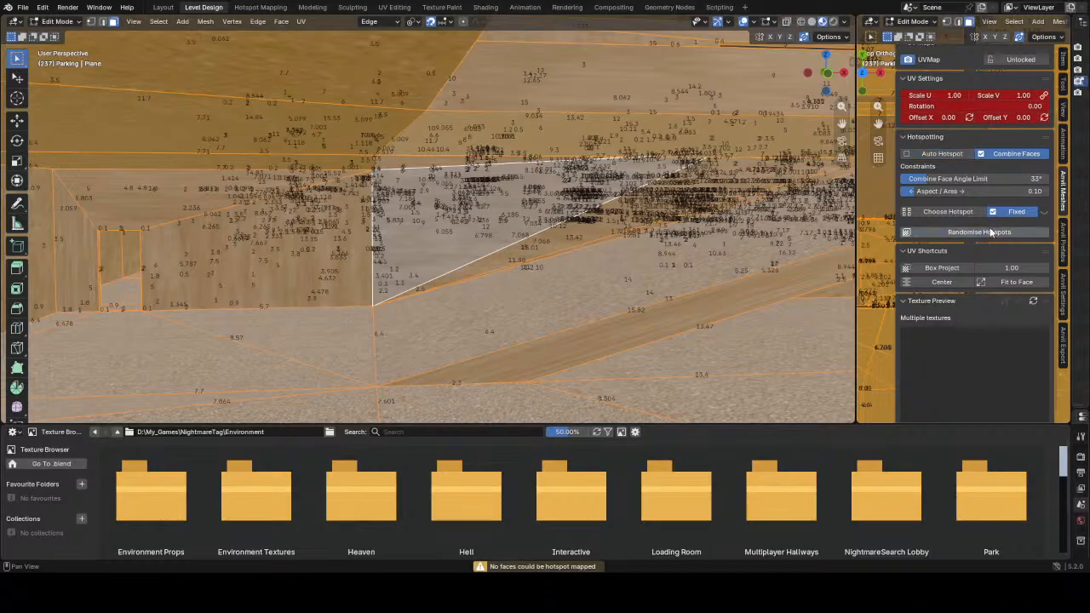
pyautogui.click(991, 230)
pyautogui.click(998, 155)
pyautogui.click(1001, 237)
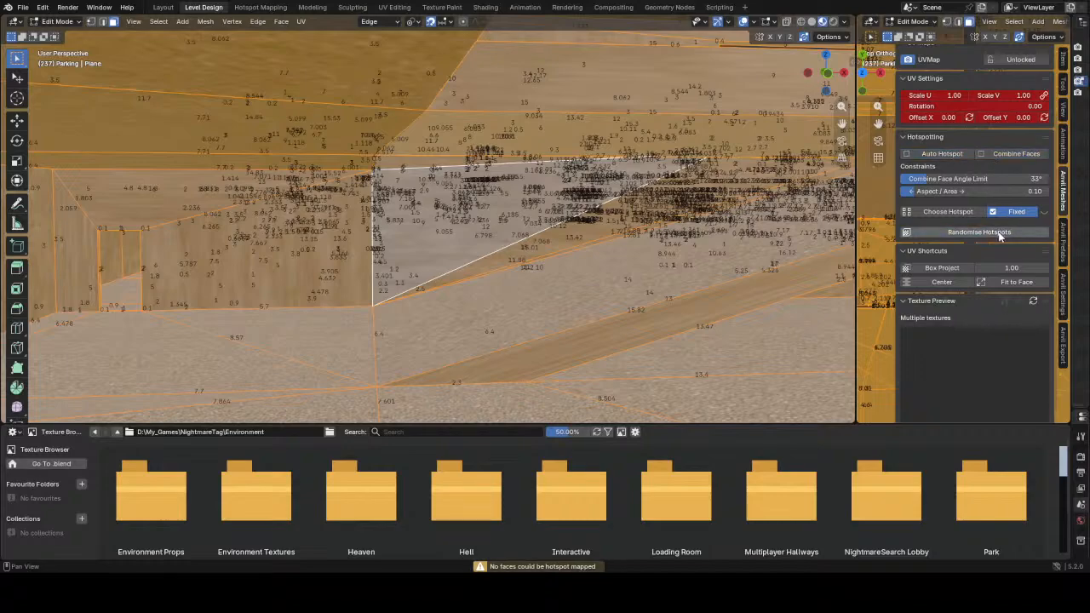
pyautogui.click(989, 213)
pyautogui.click(983, 233)
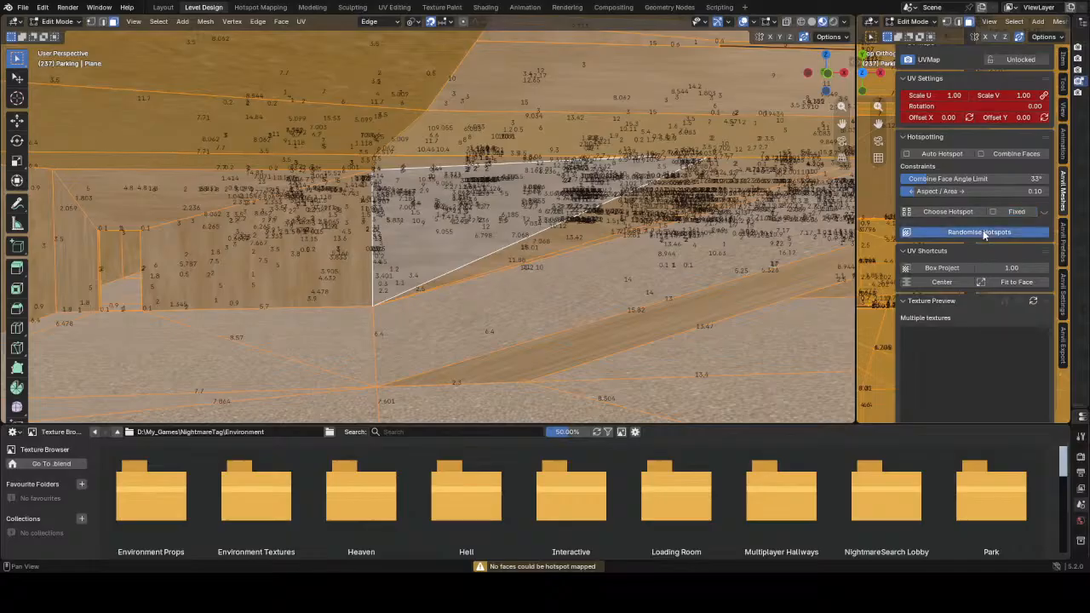
# - Try the beige gravel hotspot from the atlas on the triangular wall face above the ramp
pyautogui.click(961, 213)
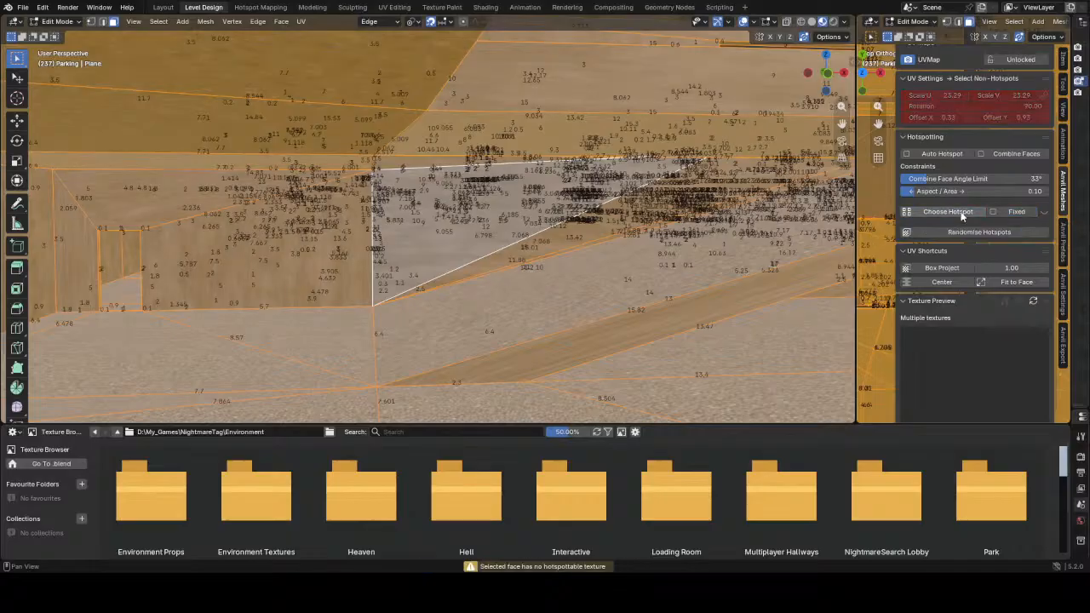
pyautogui.click(582, 223)
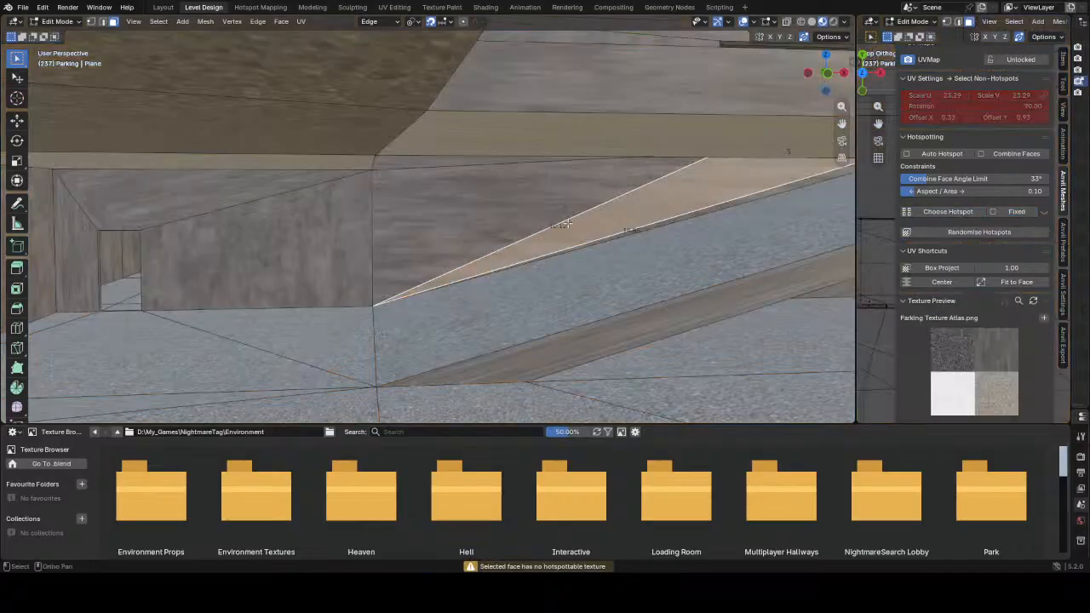
pyautogui.click(933, 212)
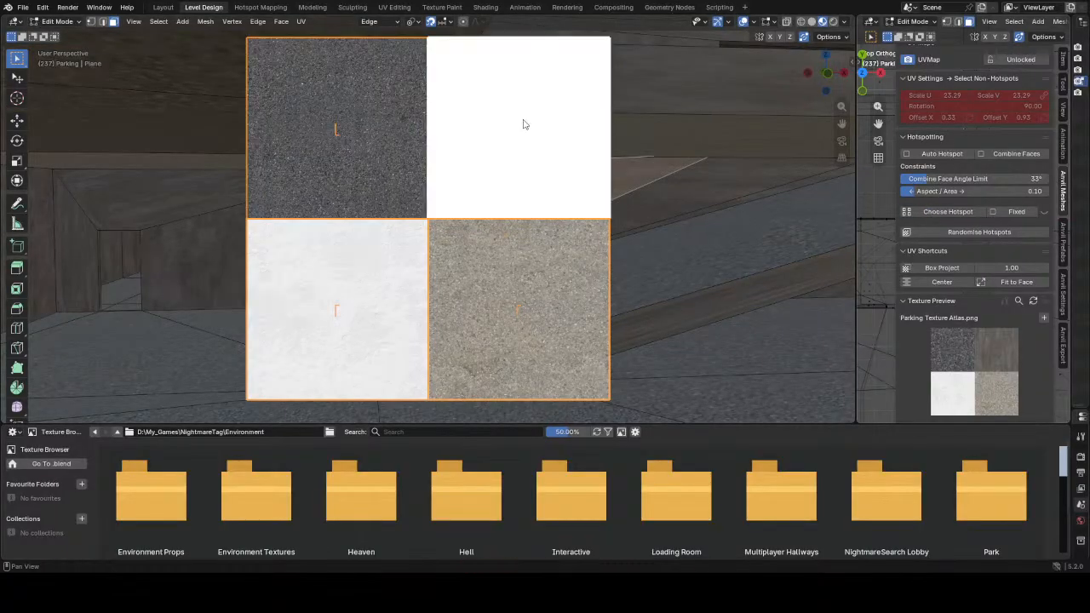
pyautogui.click(513, 316)
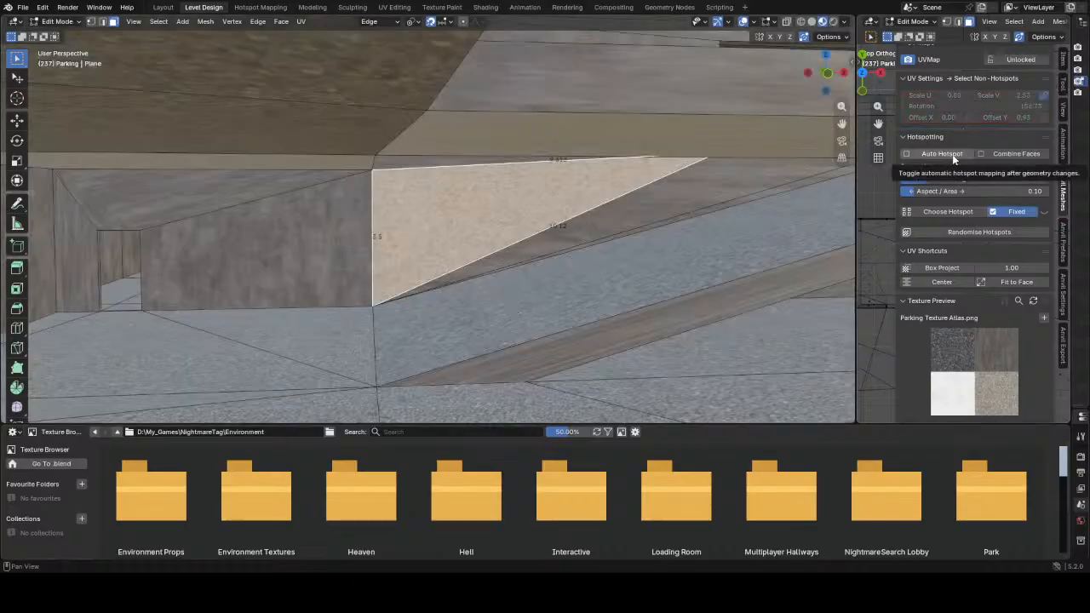
# - Assign the grey concrete hotspot from the atlas to the triangular wall face above the ramp
pyautogui.click(971, 212)
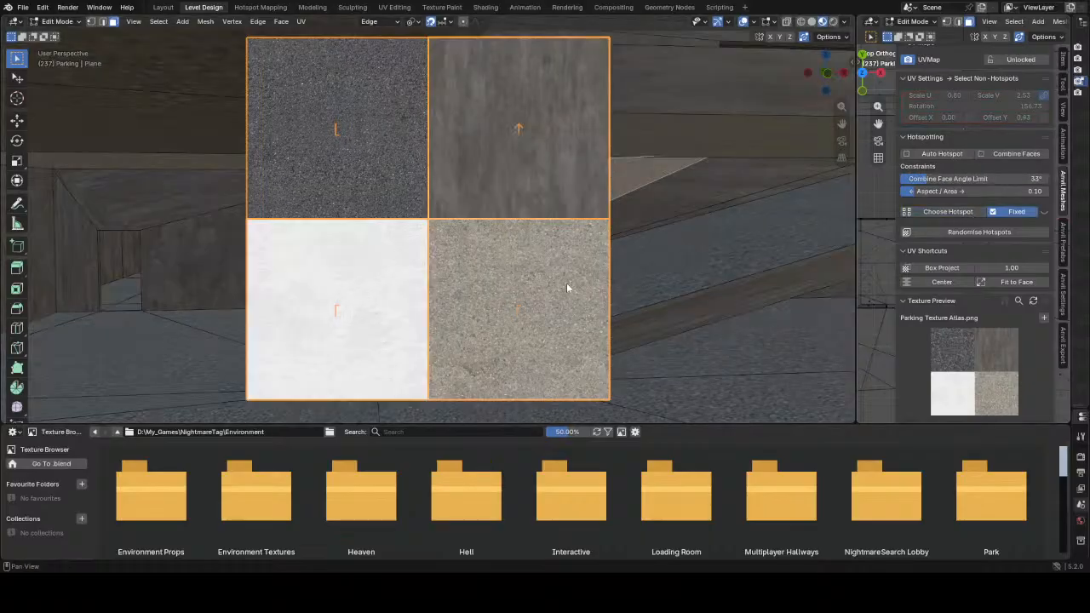
pyautogui.click(545, 116)
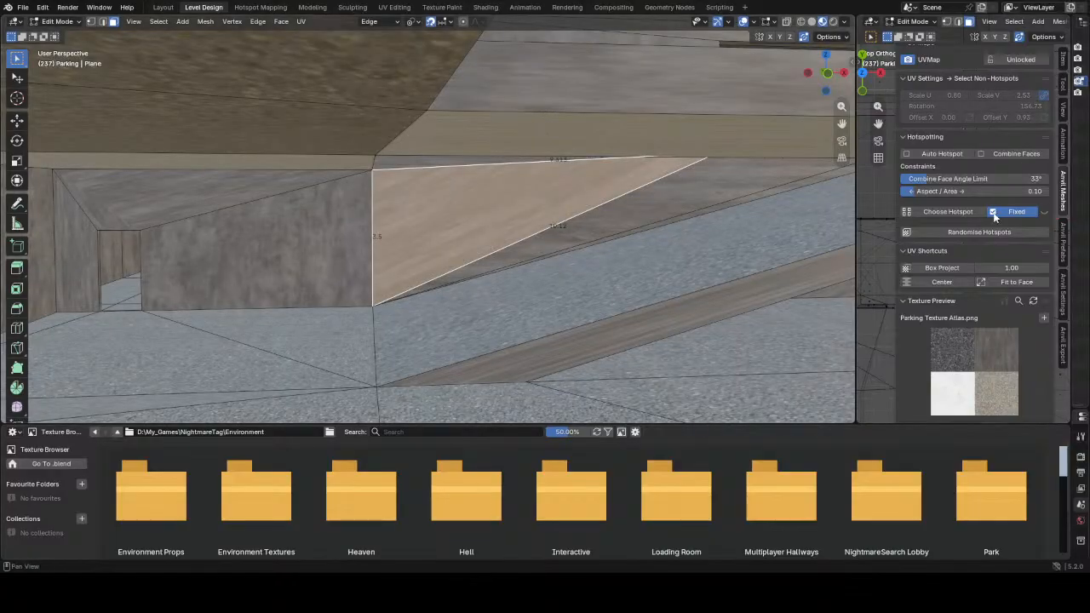
pyautogui.click(994, 213)
pyautogui.click(959, 214)
pyautogui.click(518, 119)
# - Set Aspect / Area to 0.82 and Combine Face Angle Limit to 150°, and try randomising the wall face's hotspots
pyautogui.moveTo(936, 191); pyautogui.dragTo(1022, 191)
pyautogui.click(965, 232)
pyautogui.moveTo(937, 179); pyautogui.dragTo(1034, 179)
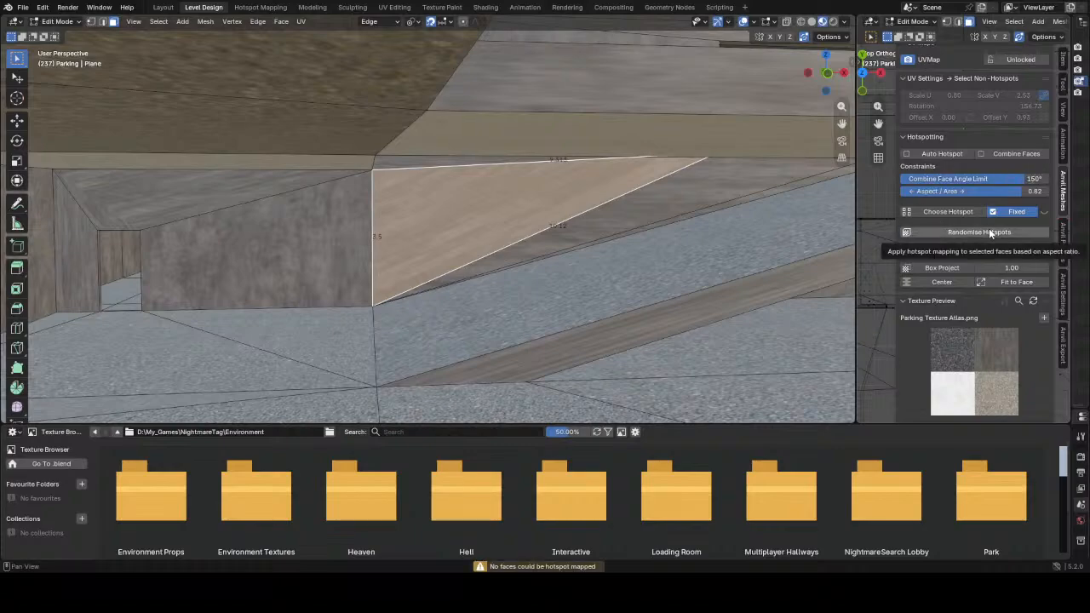
pyautogui.click(989, 233)
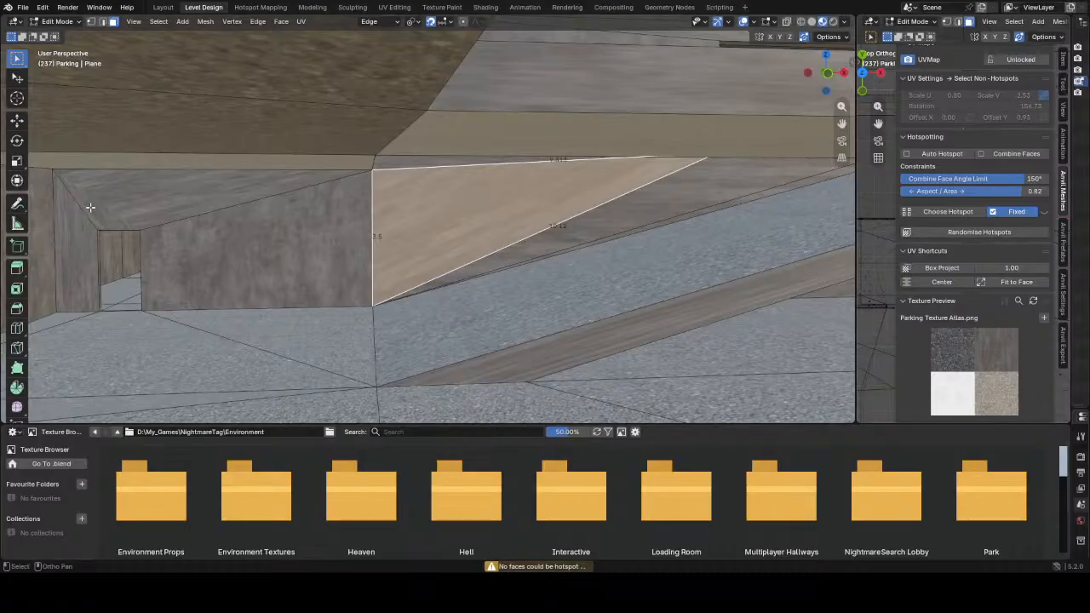
# - Inspect the walls around the doorway, retry randomising the selected face's hotspots, and try to choose a hotspot for the whole mesh
pyautogui.moveTo(93, 202); pyautogui.dragTo(250, 223, button='middle')
pyautogui.scroll(4, 494, 264)
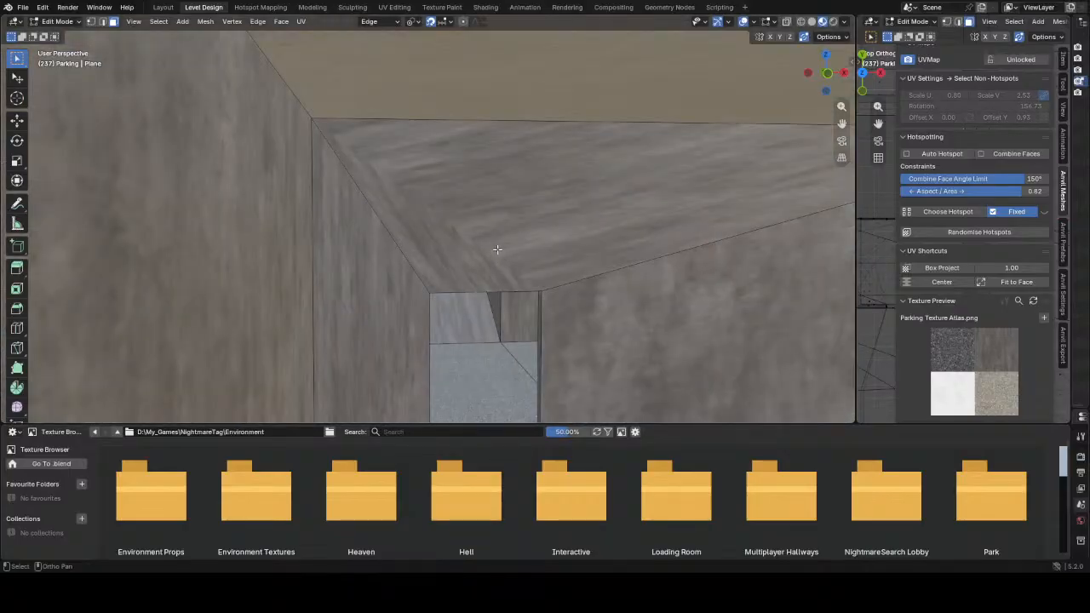
pyautogui.scroll(-4, 498, 249)
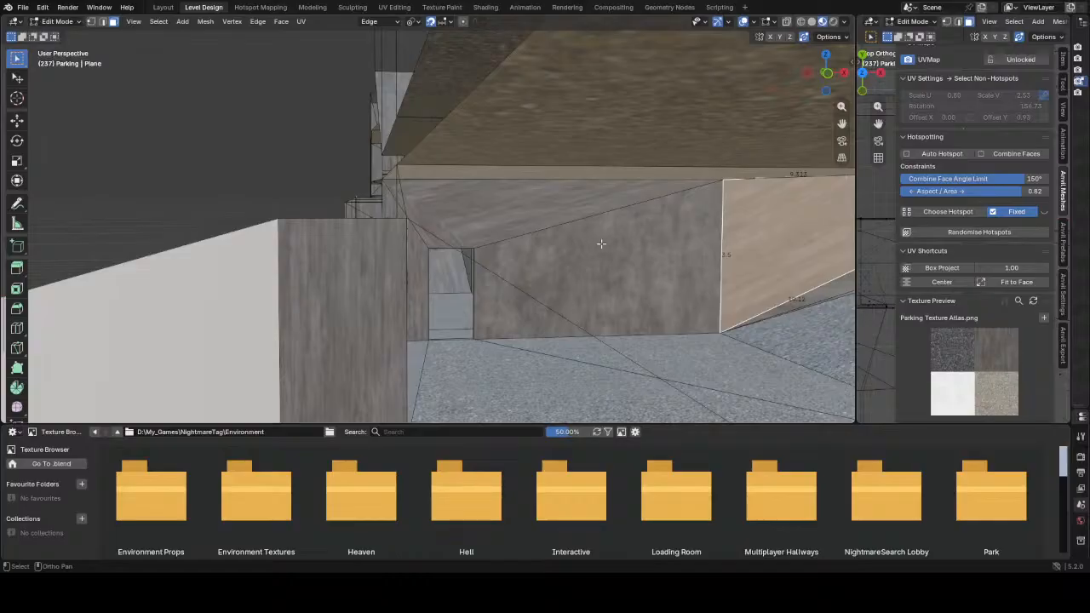
pyautogui.moveTo(595, 244); pyautogui.dragTo(579, 241, button='middle')
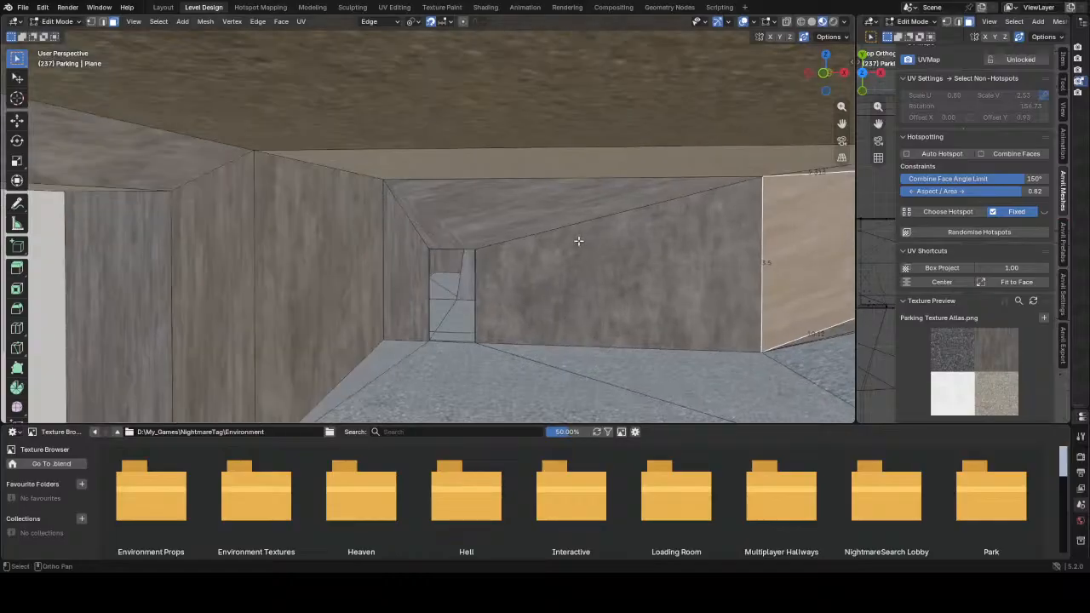
pyautogui.scroll(2, 707, 264)
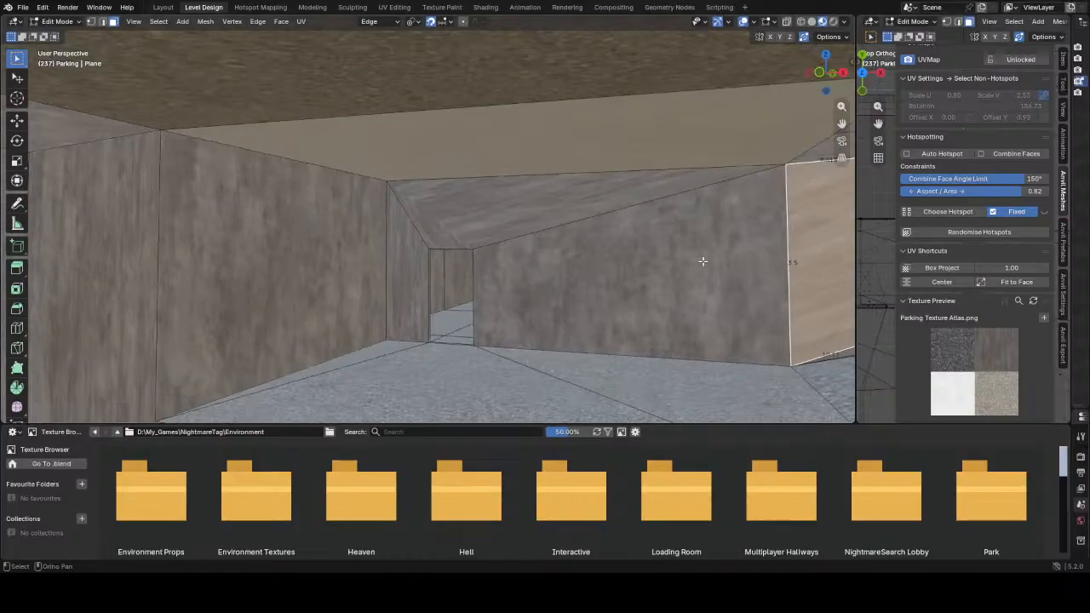
pyautogui.click(980, 231)
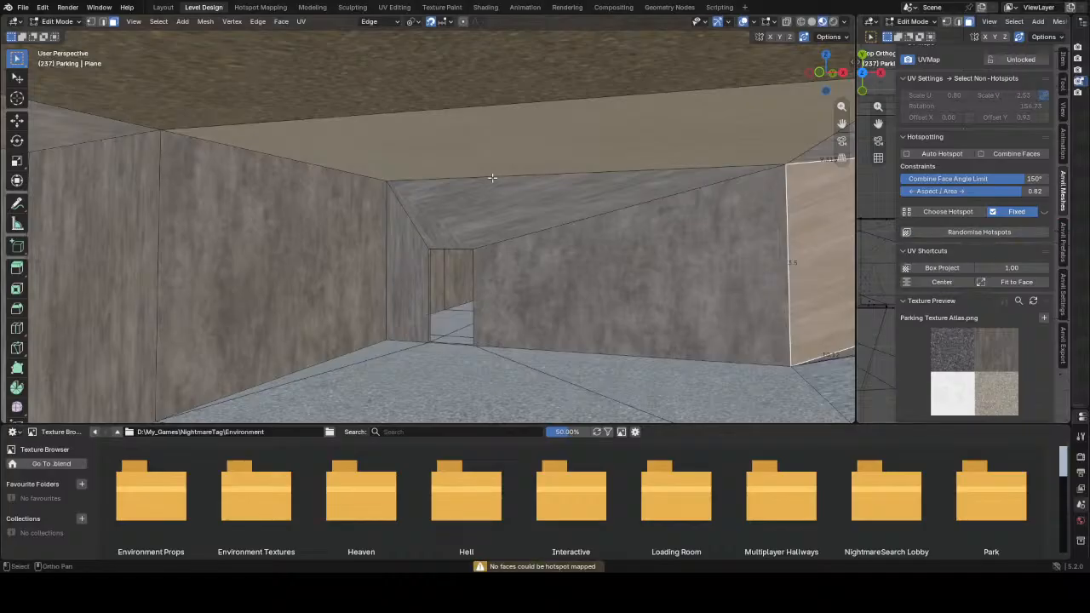
pyautogui.press('a')
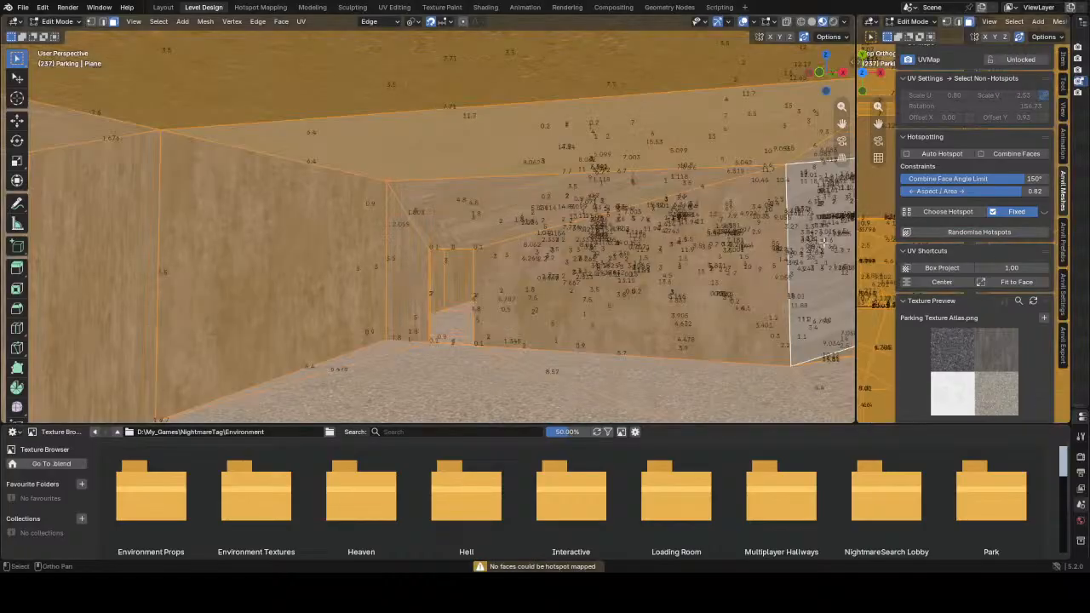
pyautogui.click(920, 211)
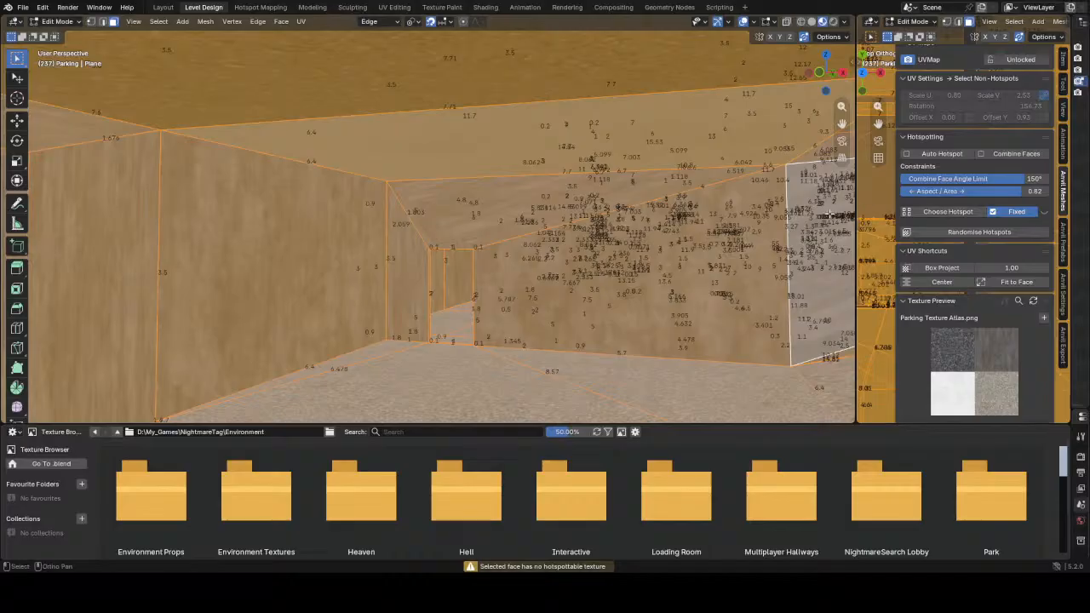
# - Review the atlas texture's preview settings, including the experimental ones, and compare Closest with Linear filtering
pyautogui.scroll(-2, 569, 243)
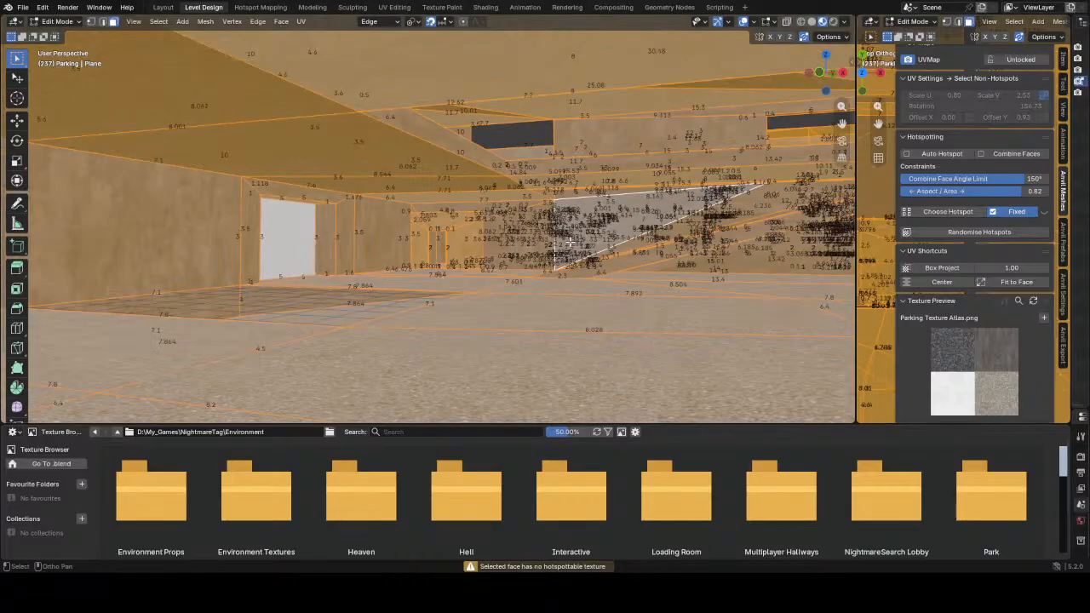
pyautogui.scroll(-5, 983, 252)
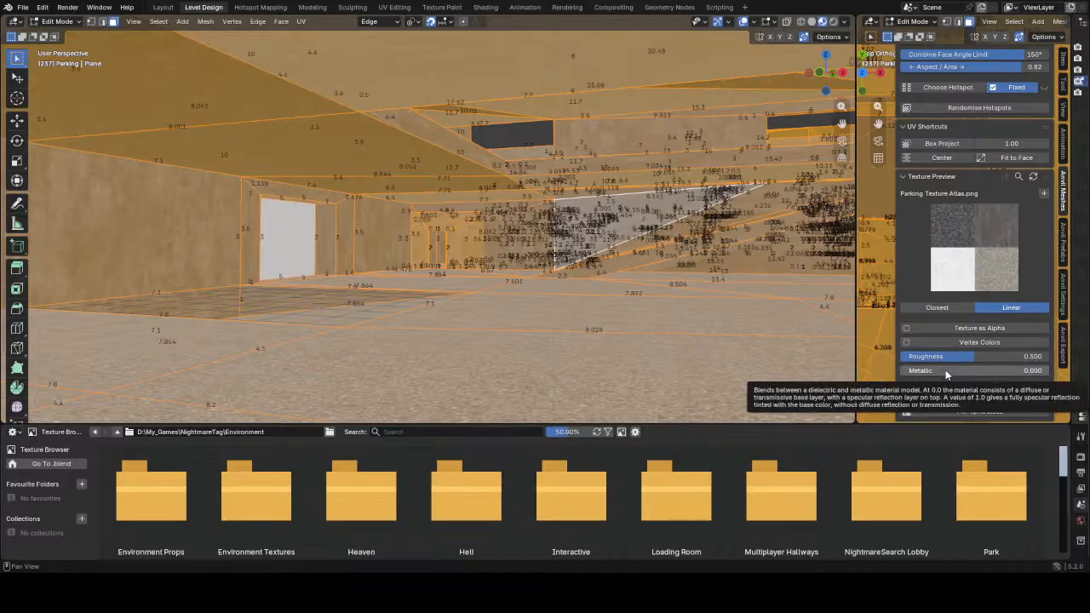
pyautogui.click(939, 391)
pyautogui.scroll(-2, 939, 392)
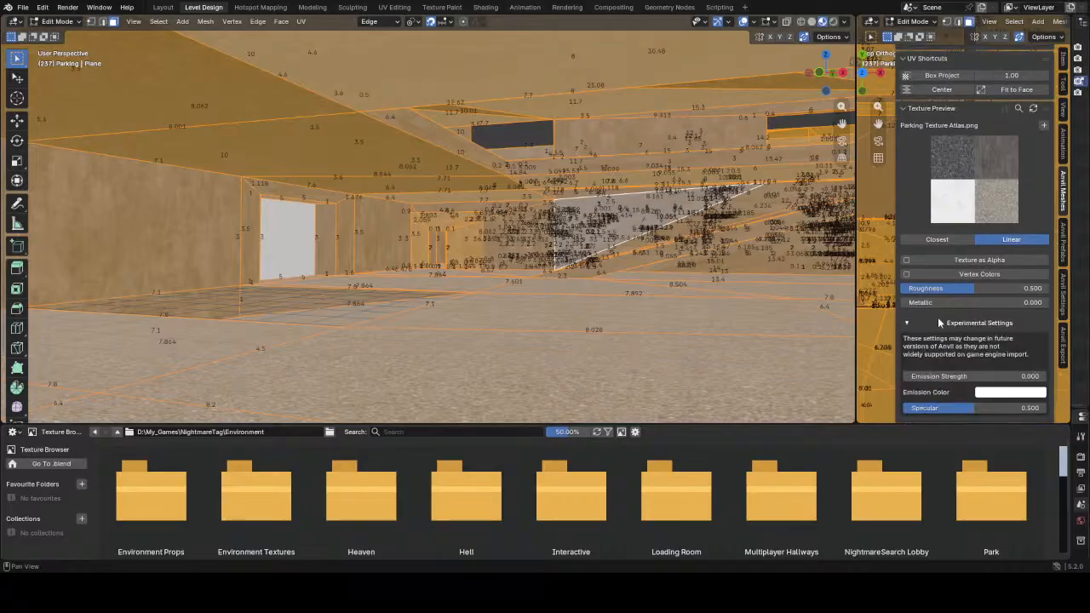
pyautogui.click(936, 322)
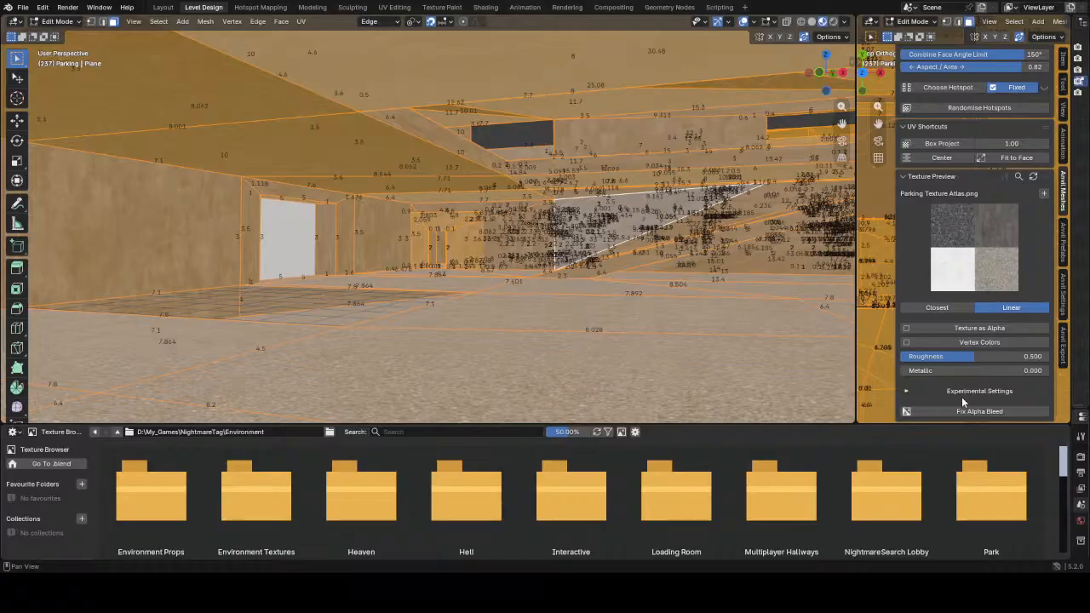
pyautogui.click(937, 308)
pyautogui.click(997, 310)
pyautogui.scroll(5, 988, 315)
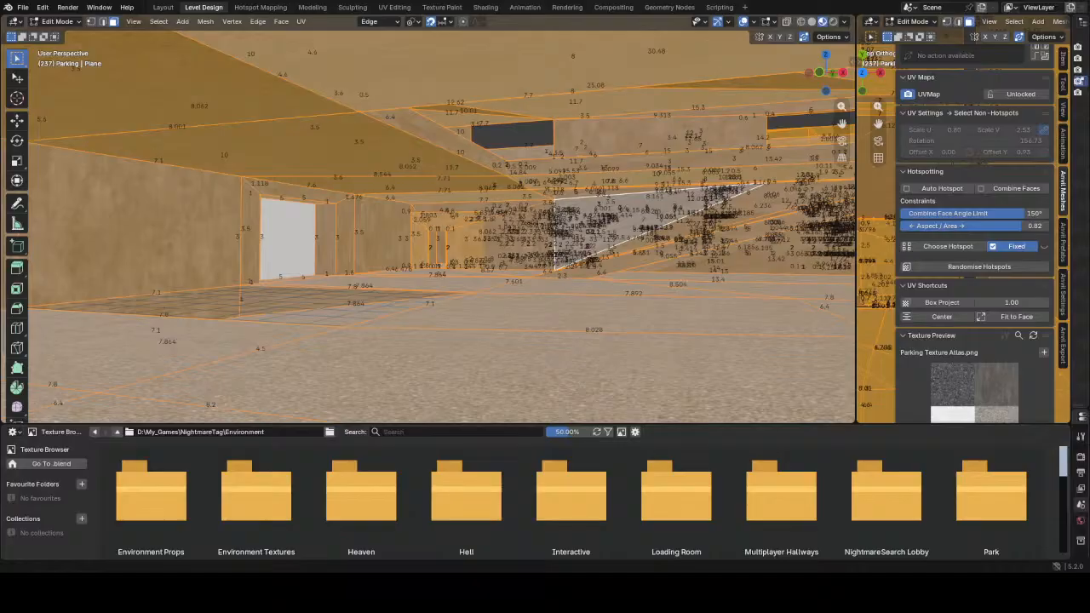
# - Enable Combine Faces, turn off Fixed hotspots, and reapply hotspots to the whole Parking mesh
pyautogui.click(986, 192)
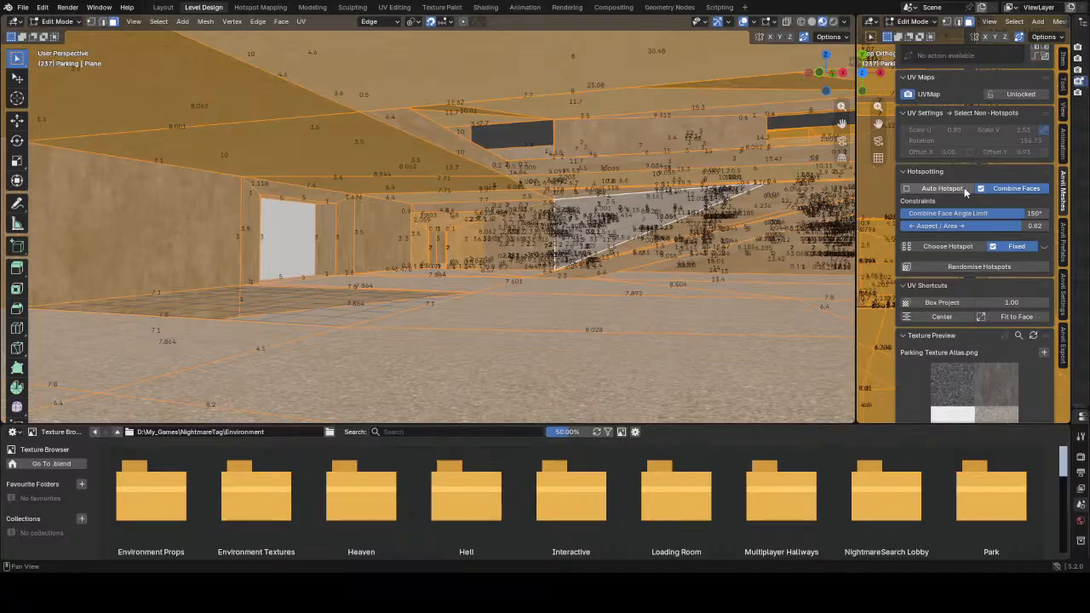
pyautogui.click(994, 247)
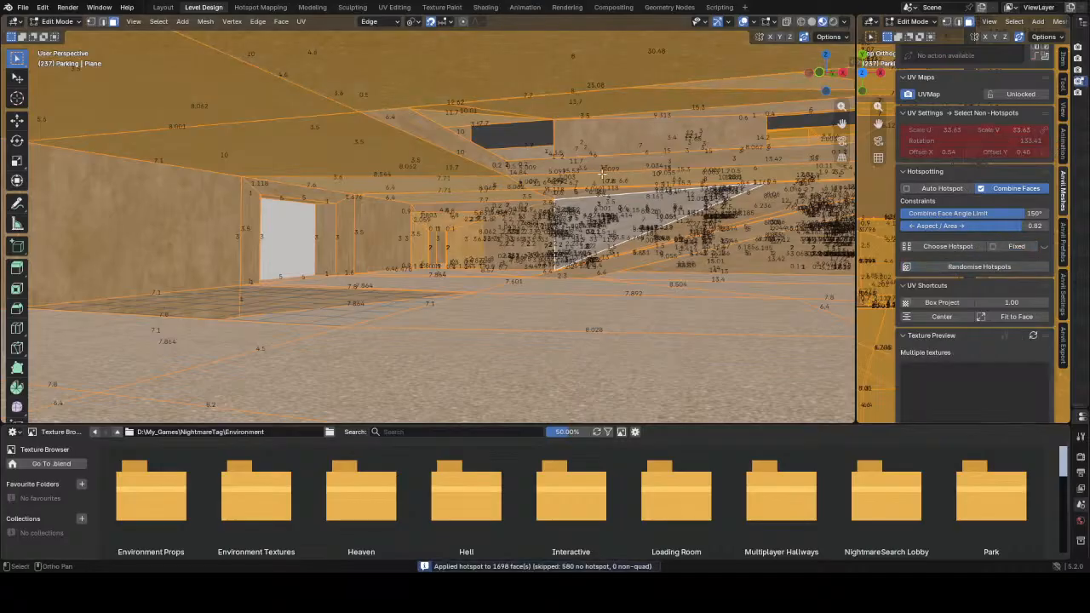
pyautogui.scroll(4, 602, 175)
pyautogui.moveTo(602, 225); pyautogui.dragTo(639, 232, button='middle')
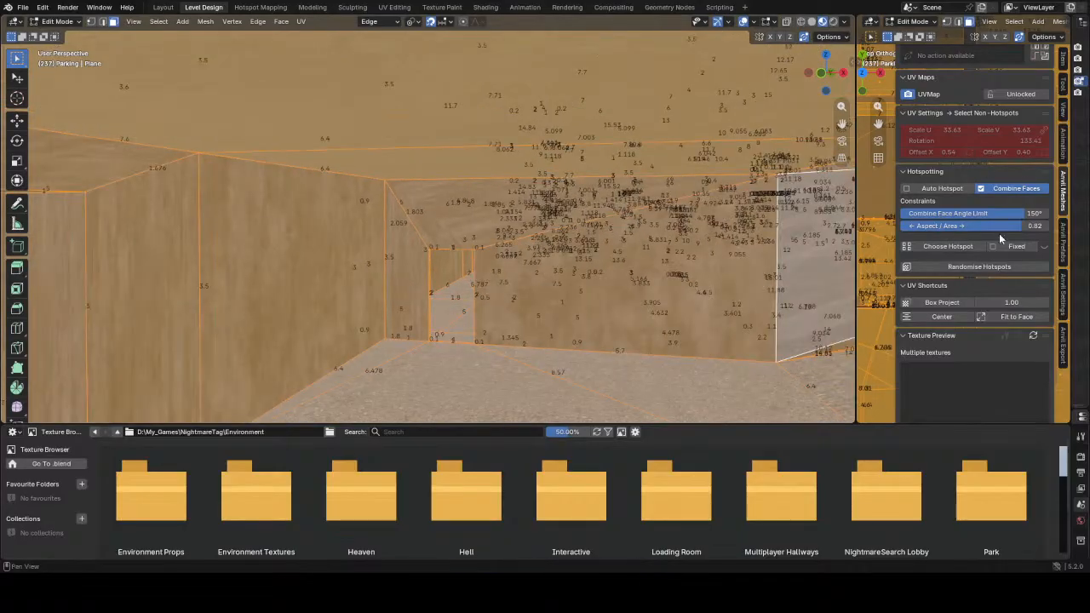
# - Enable Auto Hotspot, randomise the mesh's hotspots, set Aspect / Area to 0.21, and return to Object Mode
pyautogui.click(937, 188)
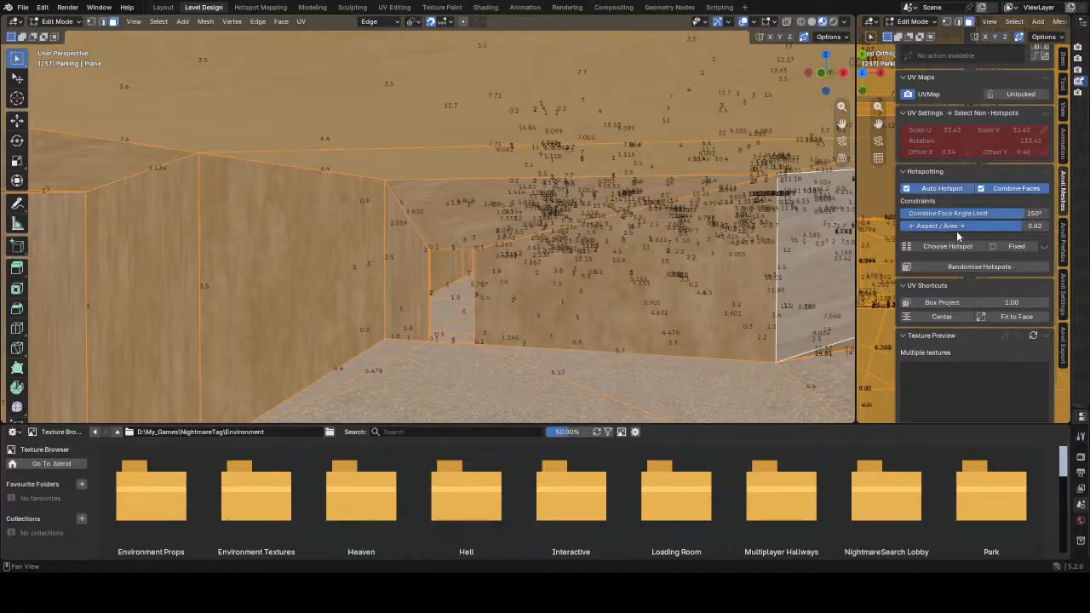
pyautogui.click(952, 268)
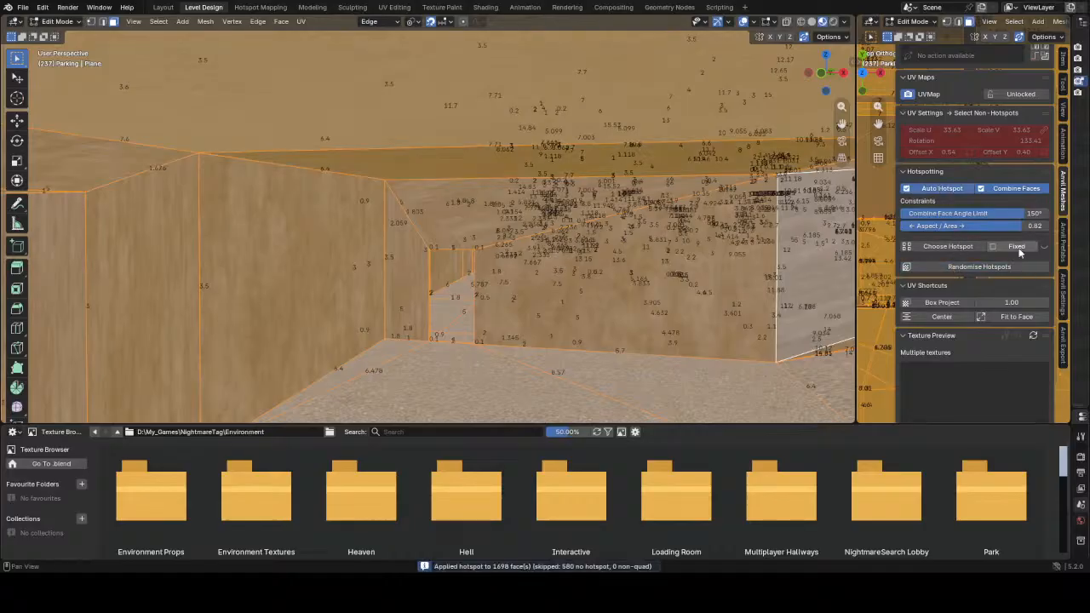
pyautogui.moveTo(1026, 226); pyautogui.dragTo(932, 226)
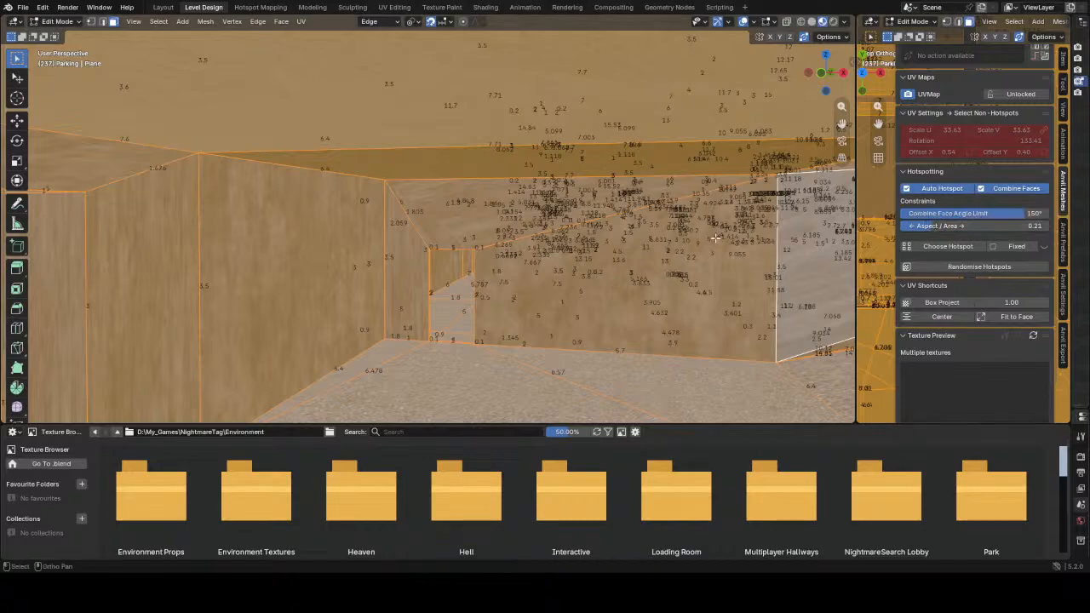
pyautogui.press('Tab')
pyautogui.moveTo(697, 266); pyautogui.dragTo(531, 136, button='right')
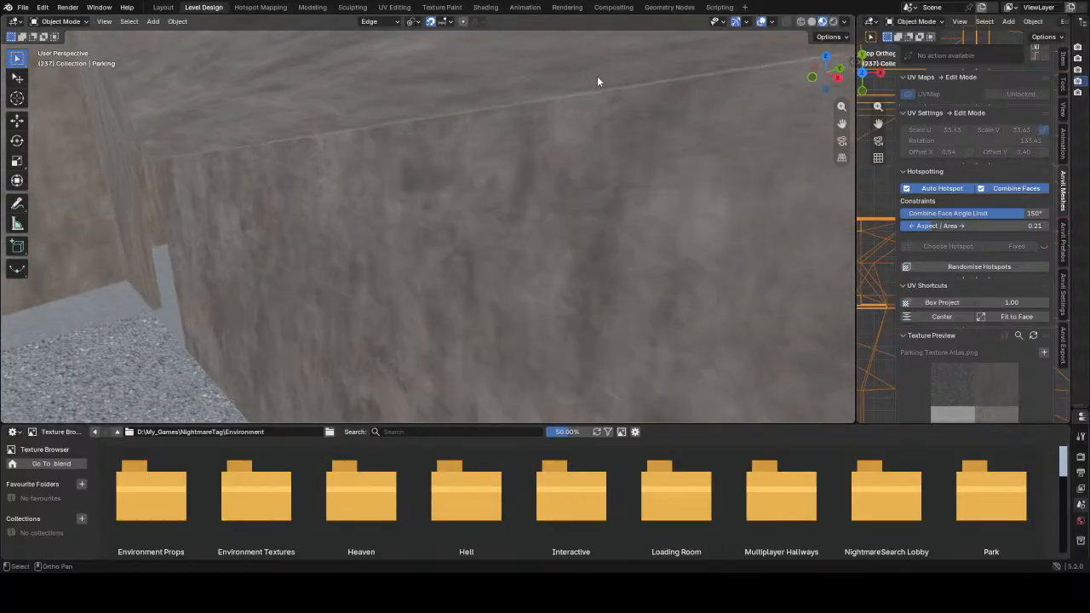
# - Inspect the Parking mesh's UV layout over the atlas in the UV Editing workspace, then return to Level Design
pyautogui.click(394, 7)
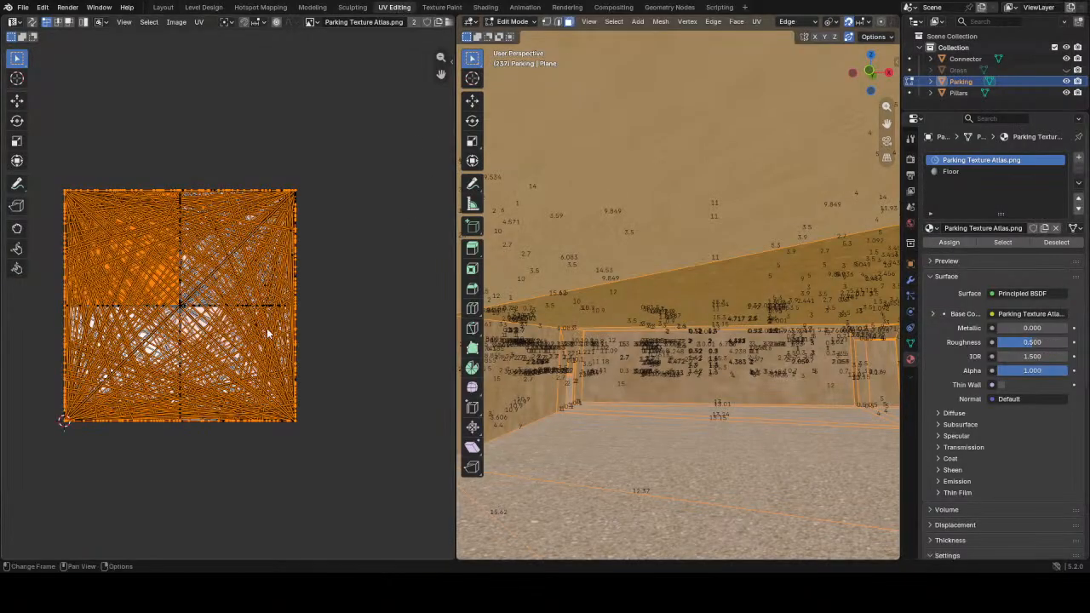
pyautogui.scroll(5, 281, 322)
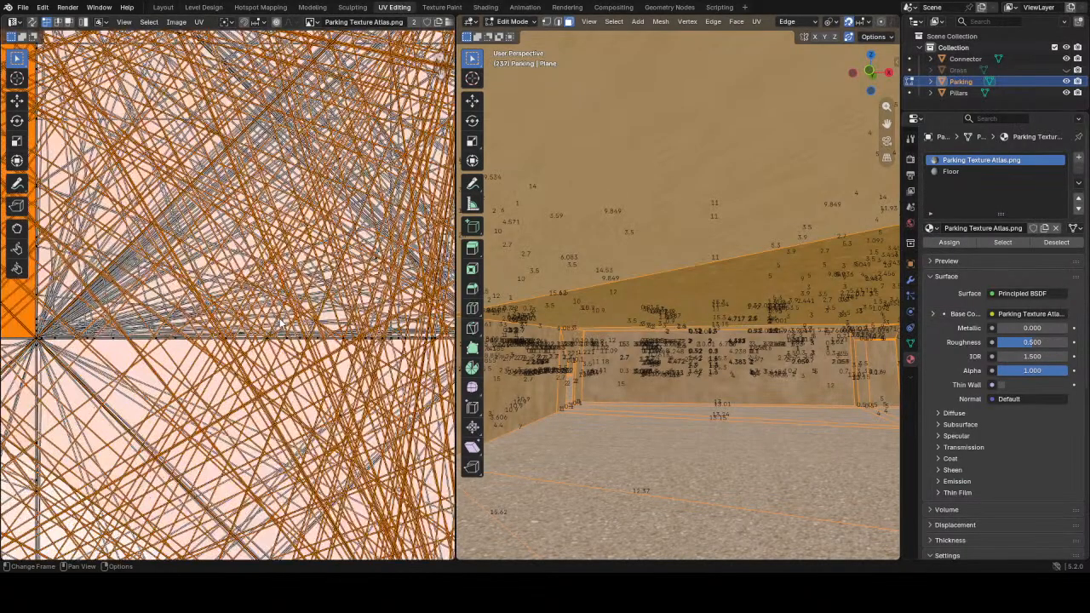
pyautogui.scroll(-5, 281, 323)
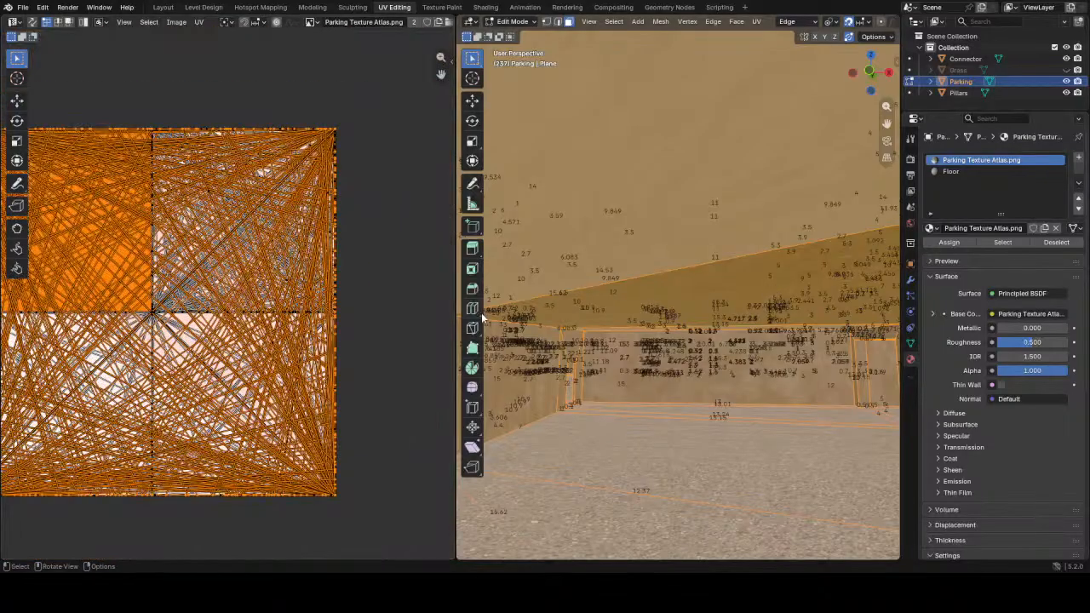
pyautogui.scroll(-3, 244, 312)
pyautogui.scroll(5, 238, 318)
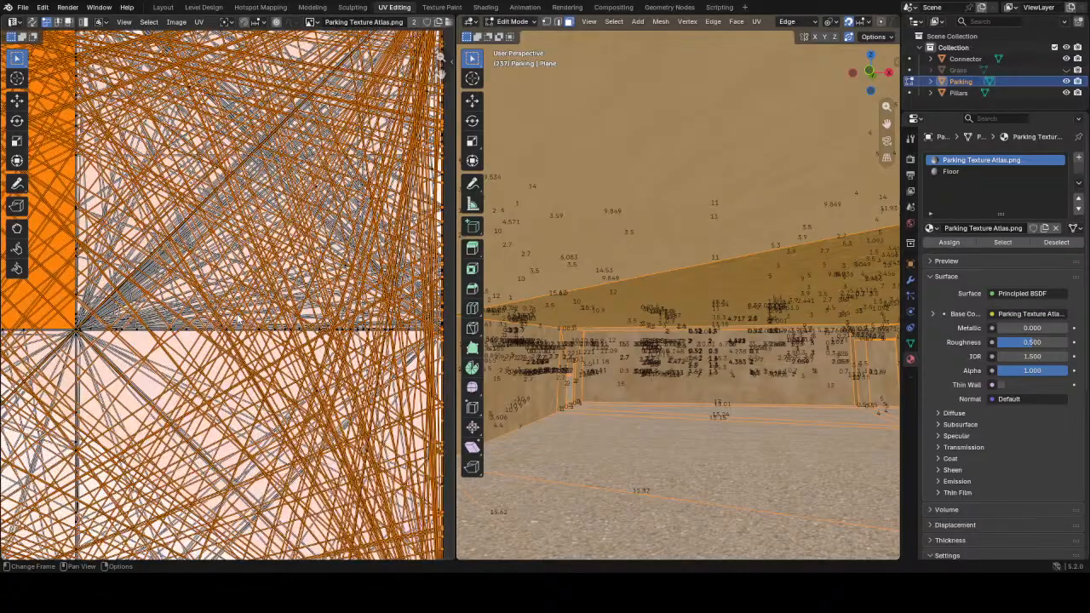
pyautogui.scroll(-5, 239, 320)
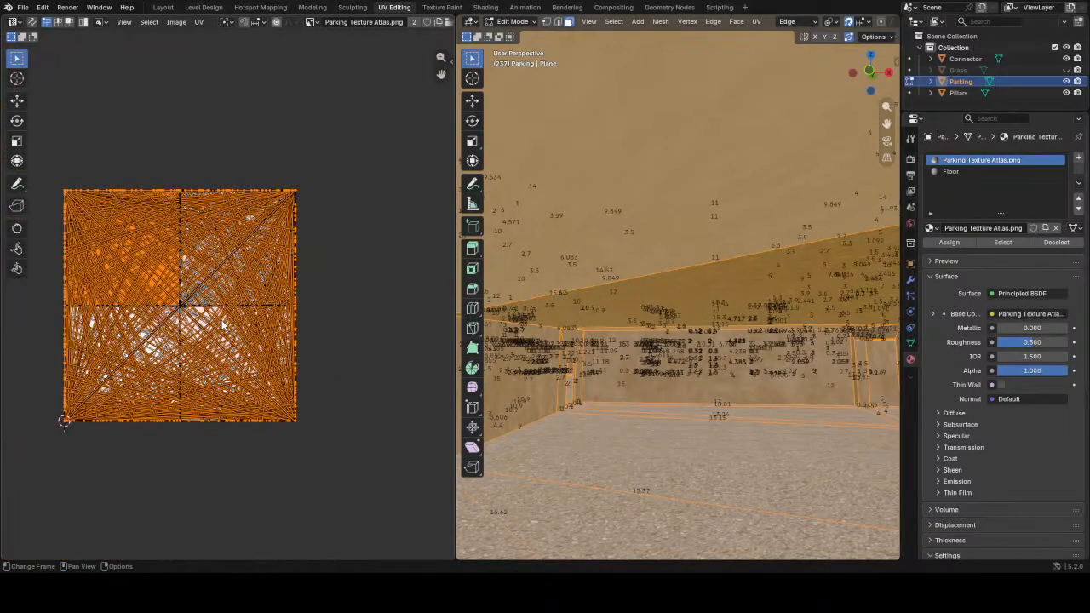
pyautogui.click(352, 8)
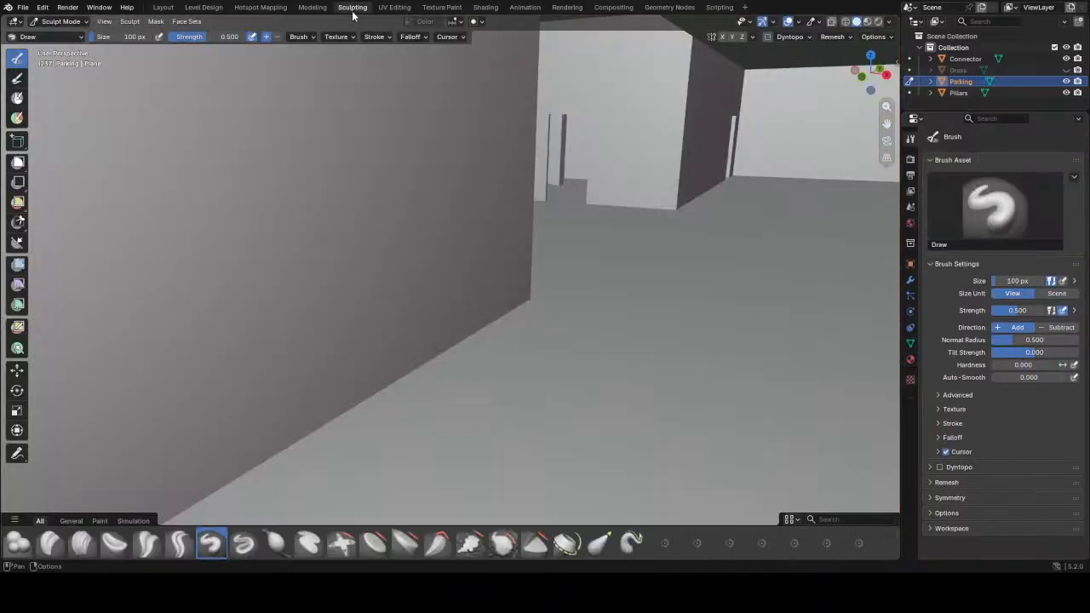
pyautogui.click(192, 8)
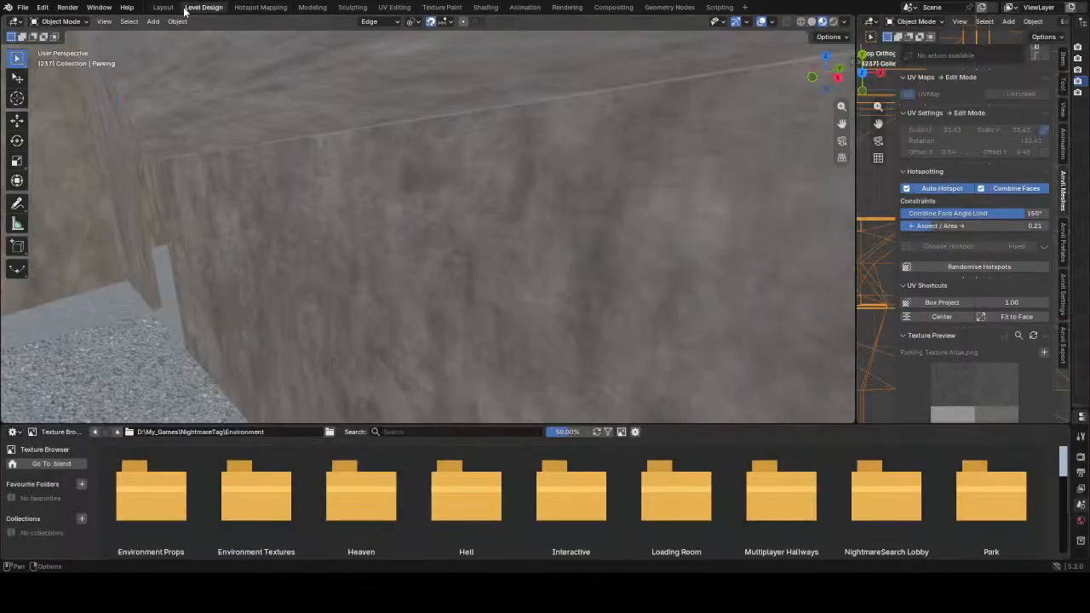
# - Examine the textures on the Parking walls, ramps and ceilings from inside and outside the structure
pyautogui.click(161, 7)
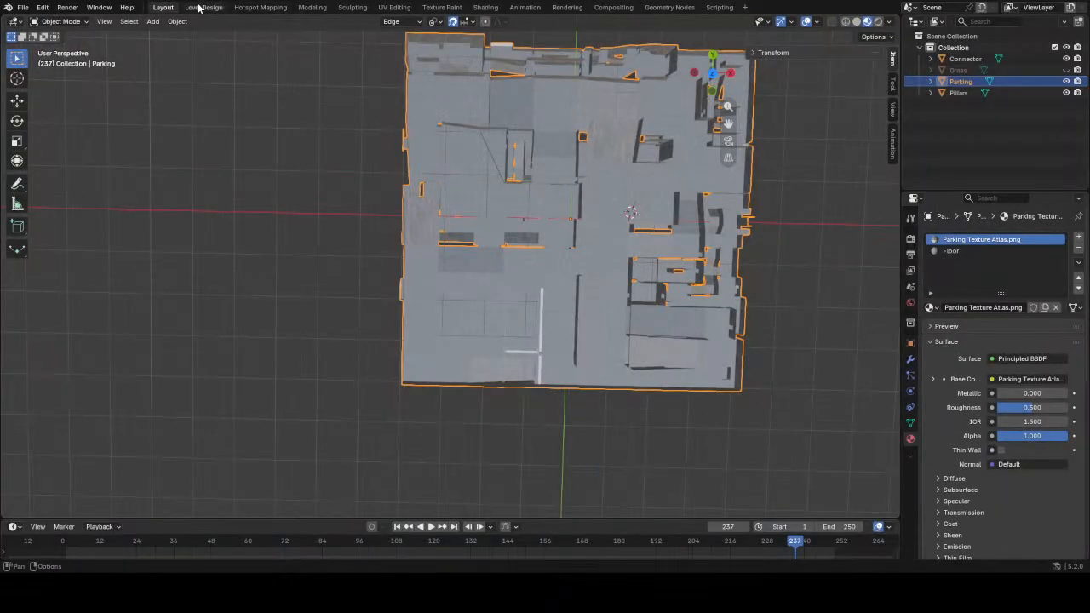
pyautogui.click(198, 8)
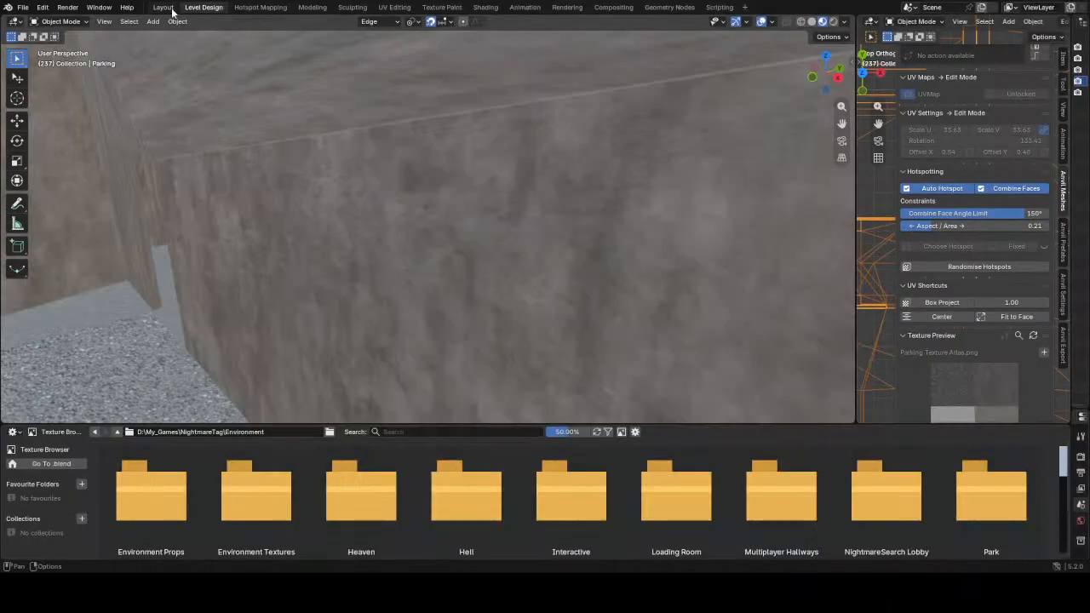
pyautogui.moveTo(261, 167); pyautogui.dragTo(336, 172, button='middle')
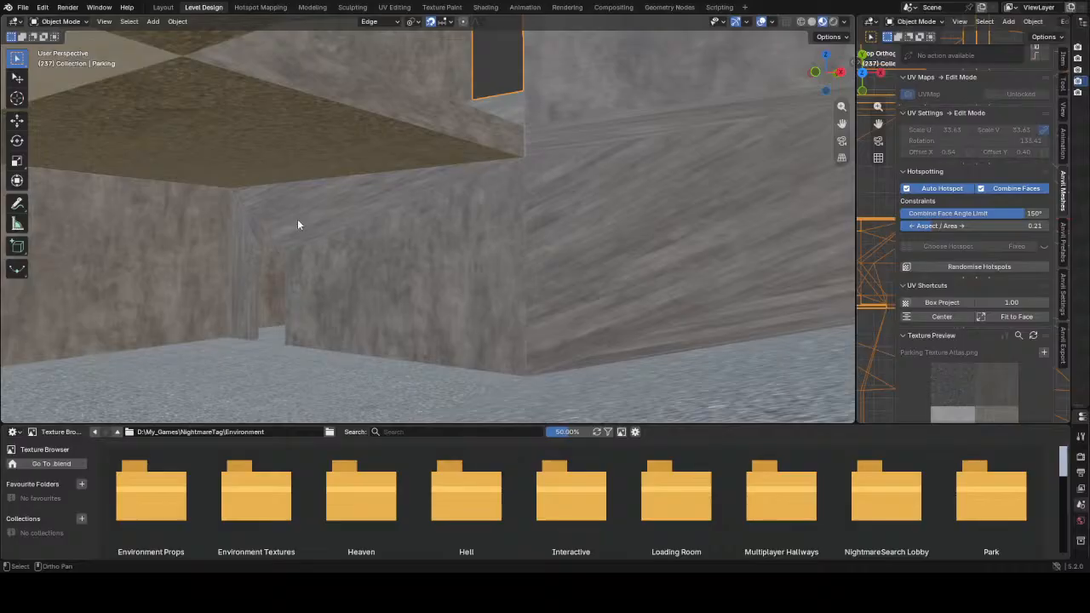
pyautogui.moveTo(433, 205); pyautogui.dragTo(489, 197, button='middle')
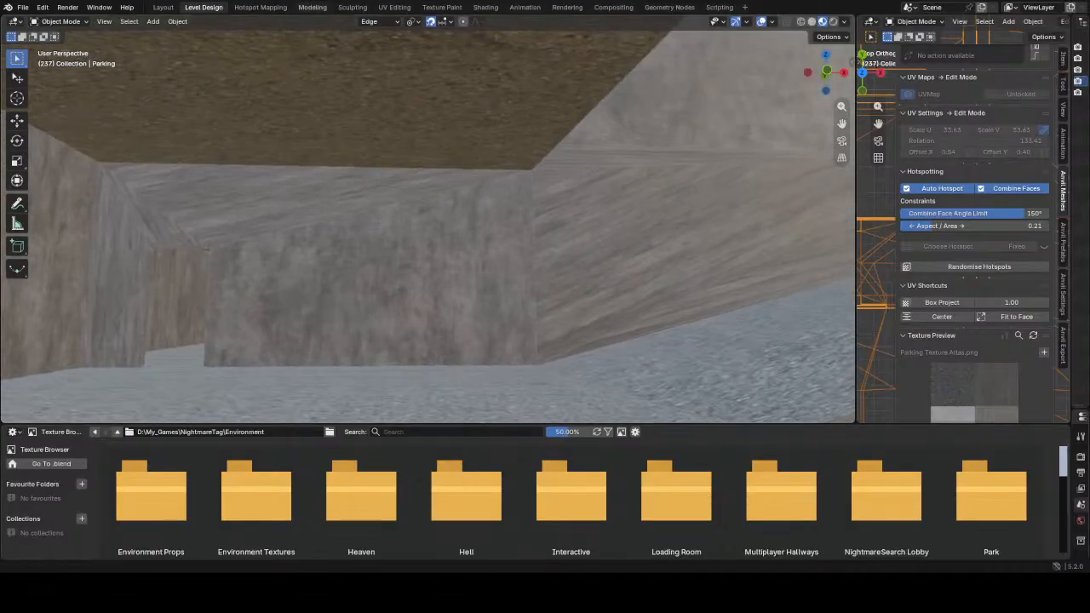
pyautogui.click(162, 8)
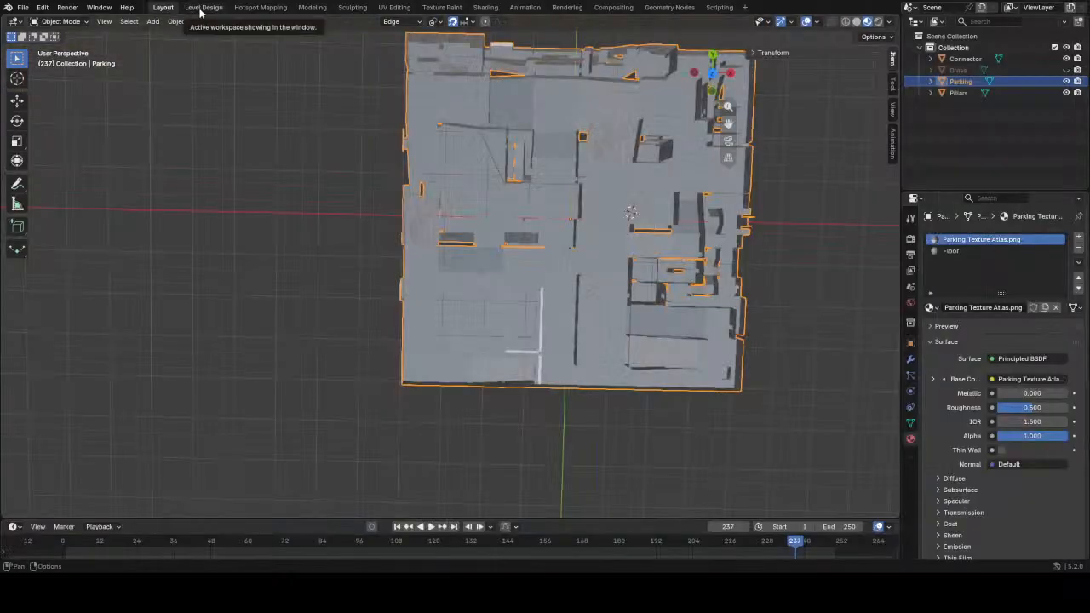
pyautogui.click(203, 7)
pyautogui.moveTo(476, 235)
pyautogui.mouseDown(button='middle')
pyautogui.moveTo(446, 261)
pyautogui.moveTo(384, 261)
pyautogui.moveTo(499, 226)
pyautogui.moveTo(496, 238)
pyautogui.mouseUp(button='middle')
pyautogui.scroll(-8, 499, 226)
pyautogui.scroll(-2, 497, 244)
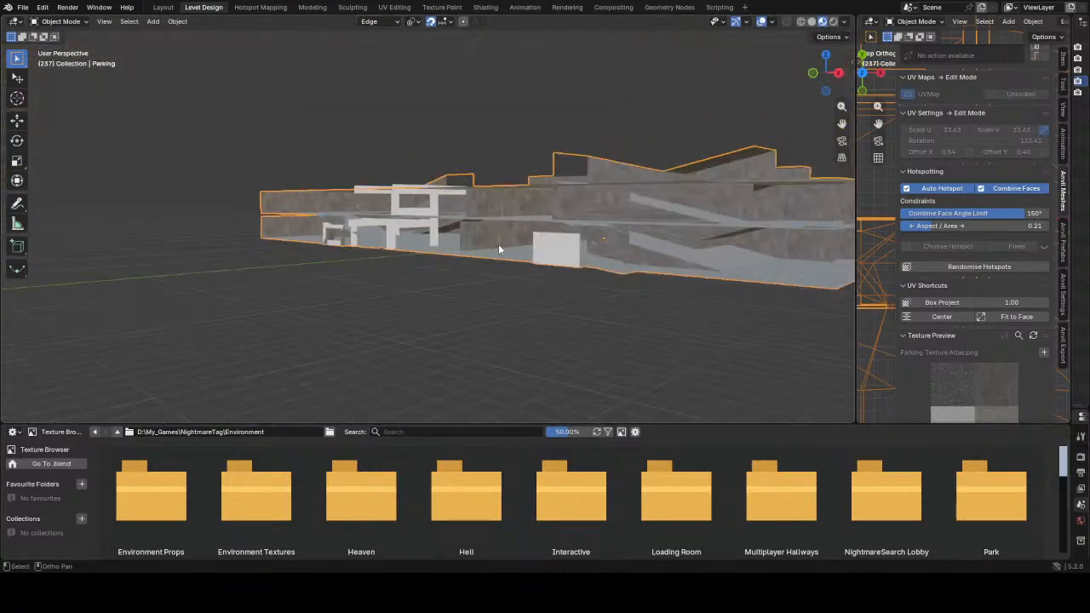
pyautogui.scroll(2, 564, 265)
pyautogui.moveTo(582, 284); pyautogui.dragTo(587, 287, button='middle')
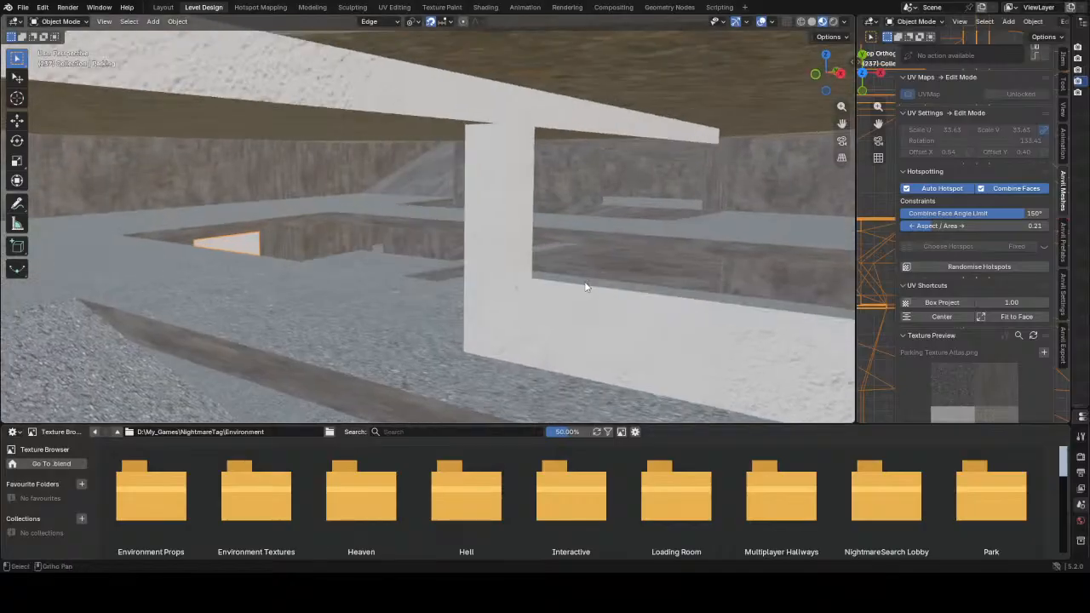
# - Examine the whole parking structure in the Layout workspace, showing the Grass object over it and hiding it again
pyautogui.click(163, 6)
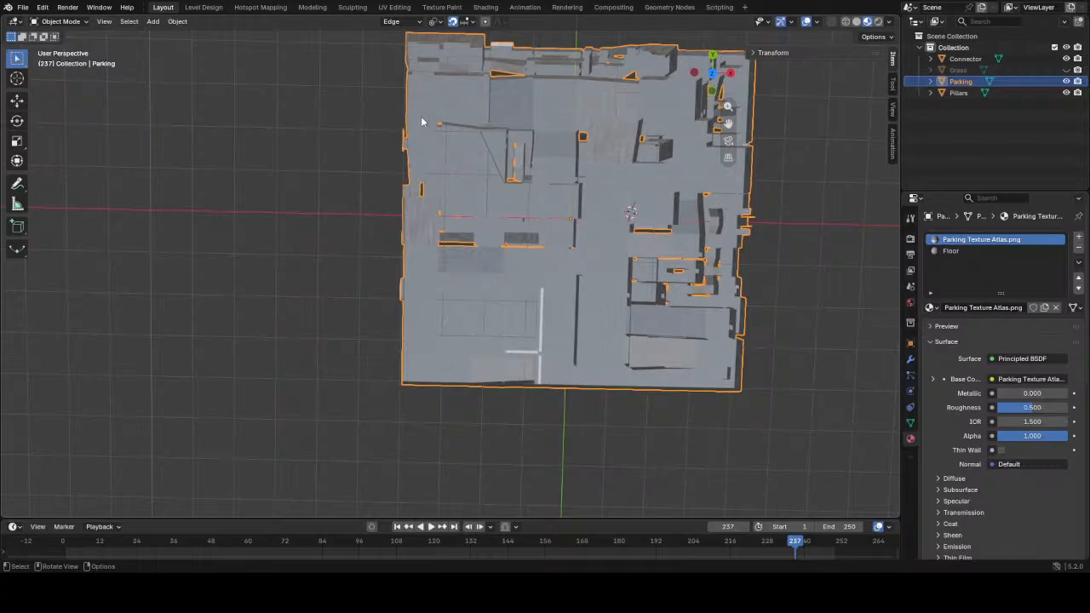
pyautogui.moveTo(566, 126); pyautogui.dragTo(426, 255, button='middle')
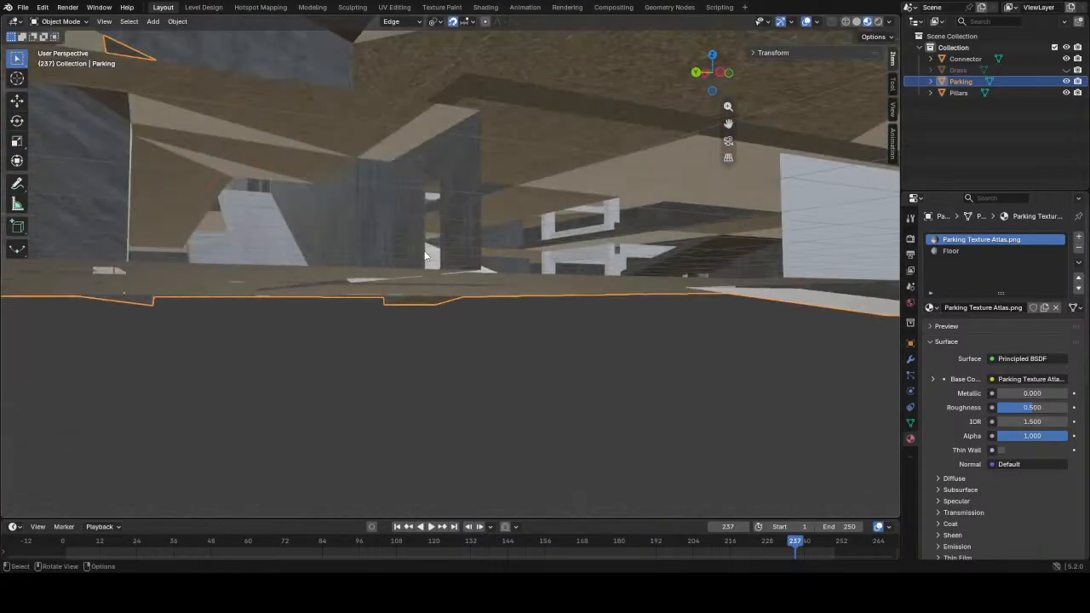
pyautogui.moveTo(477, 211); pyautogui.dragTo(483, 254, button='middle')
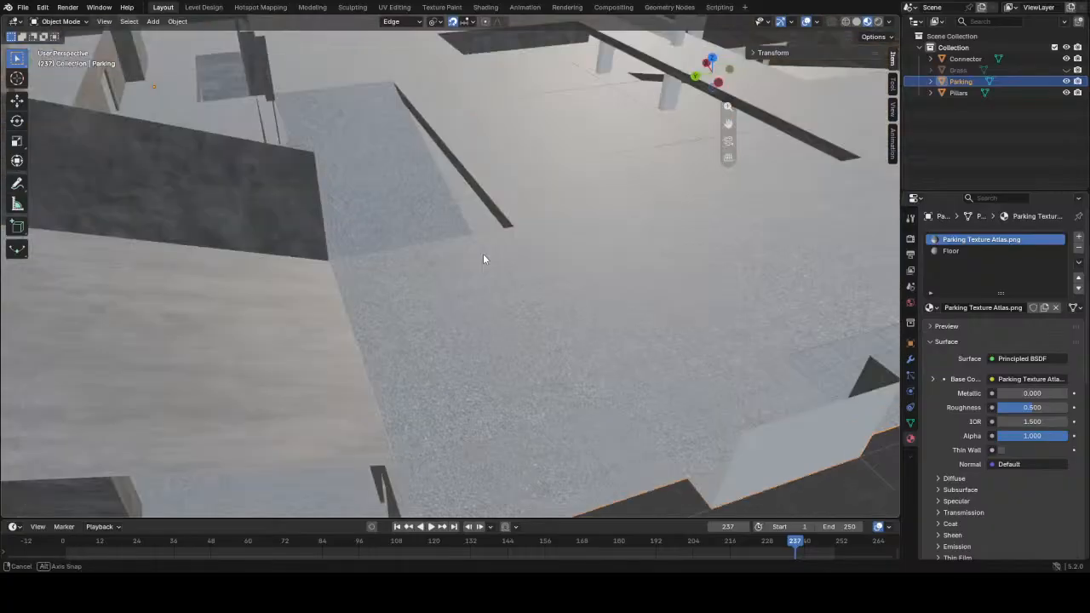
pyautogui.scroll(-5, 483, 255)
pyautogui.moveTo(383, 283); pyautogui.dragTo(353, 249, button='middle')
pyautogui.scroll(-3, 389, 246)
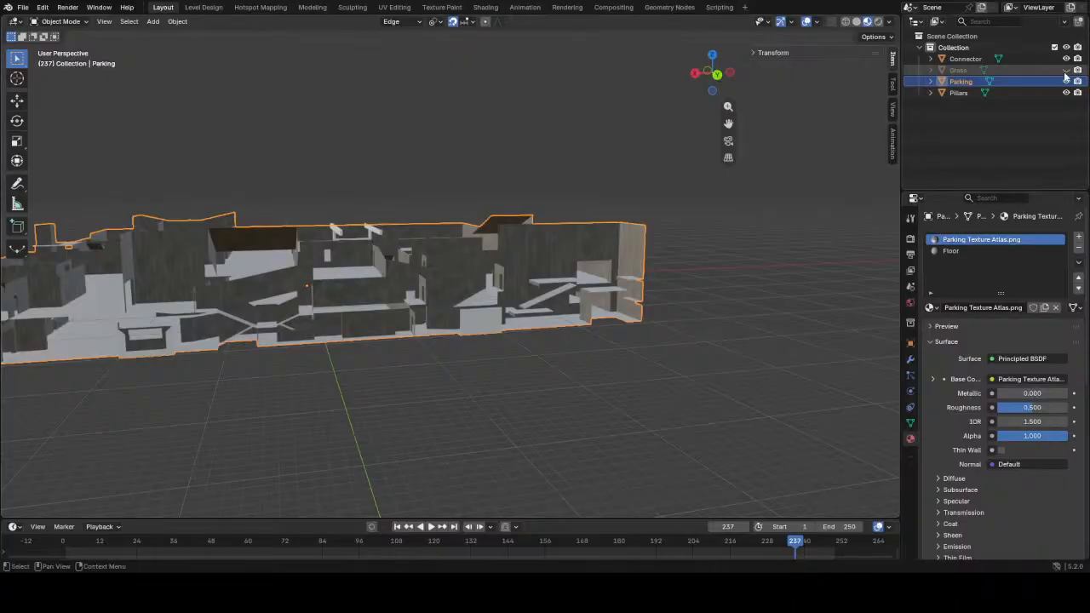
pyautogui.click(1066, 71)
pyautogui.moveTo(255, 222); pyautogui.dragTo(240, 261, button='middle')
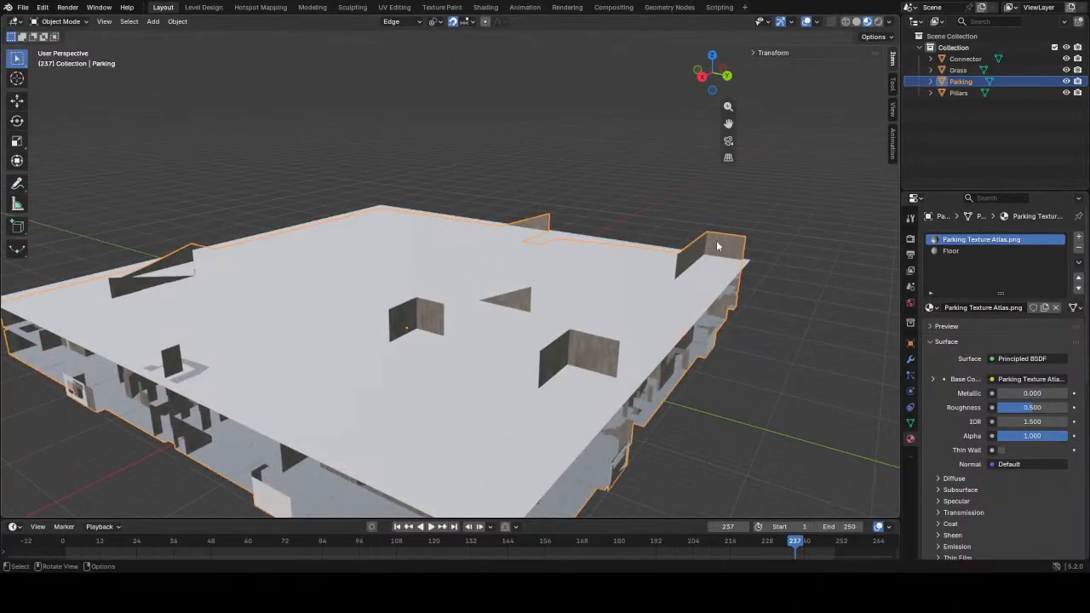
pyautogui.moveTo(487, 273); pyautogui.dragTo(289, 375, button='middle')
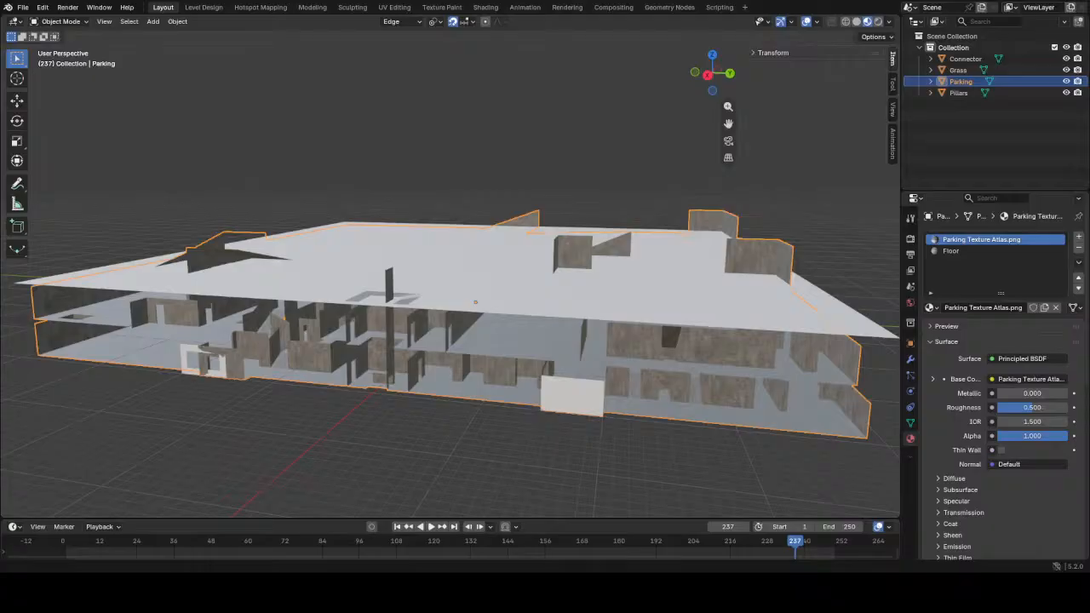
pyautogui.scroll(-5, 559, 356)
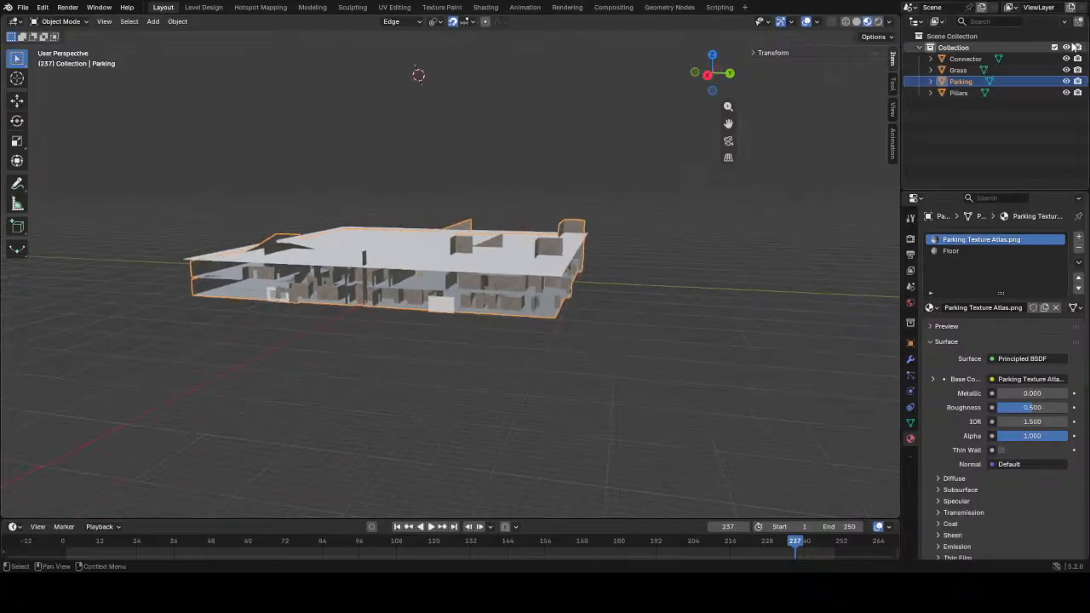
pyautogui.click(1066, 70)
# - Open the Parking mesh in Edit Mode, clear the face selection, and switch the viewport to Solid shading
pyautogui.scroll(5, 578, 300)
pyautogui.moveTo(578, 301); pyautogui.dragTo(593, 371, button='middle')
pyautogui.scroll(-4, 526, 336)
pyautogui.press('Tab')
pyautogui.scroll(8, 526, 337)
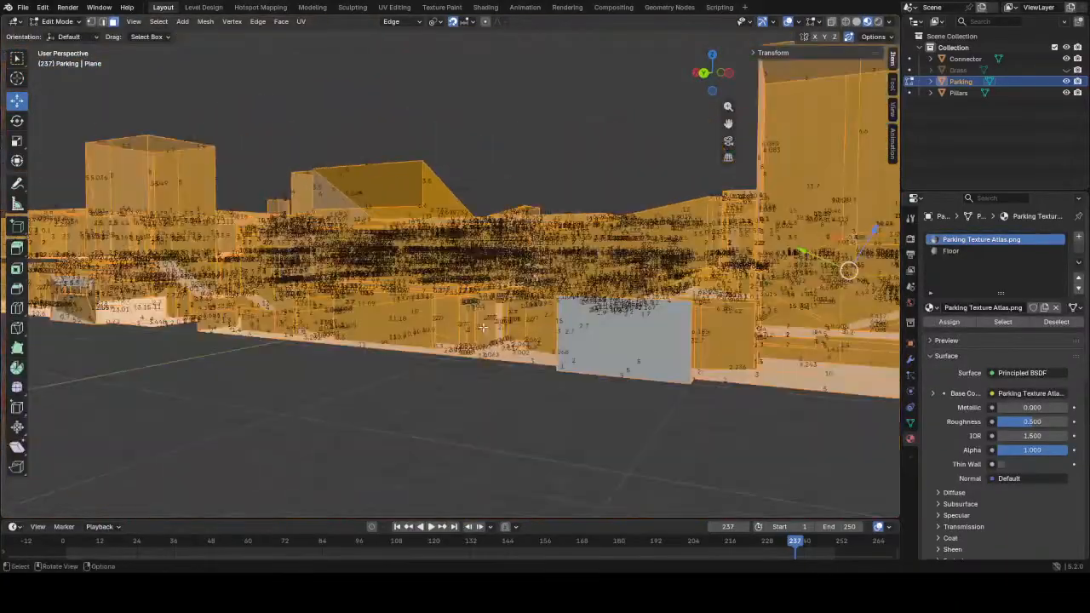
pyautogui.hotkey('alt', 'a')
pyautogui.moveTo(482, 327); pyautogui.dragTo(382, 361, button='middle')
pyautogui.press('z')
pyautogui.click(490, 354)
pyautogui.moveTo(474, 366)
pyautogui.mouseDown(button='middle')
pyautogui.moveTo(514, 392)
pyautogui.moveTo(586, 395)
pyautogui.moveTo(572, 402)
pyautogui.moveTo(579, 390)
pyautogui.moveTo(509, 353)
pyautogui.moveTo(524, 359)
pyautogui.mouseUp(button='middle')
pyautogui.scroll(-4, 573, 402)
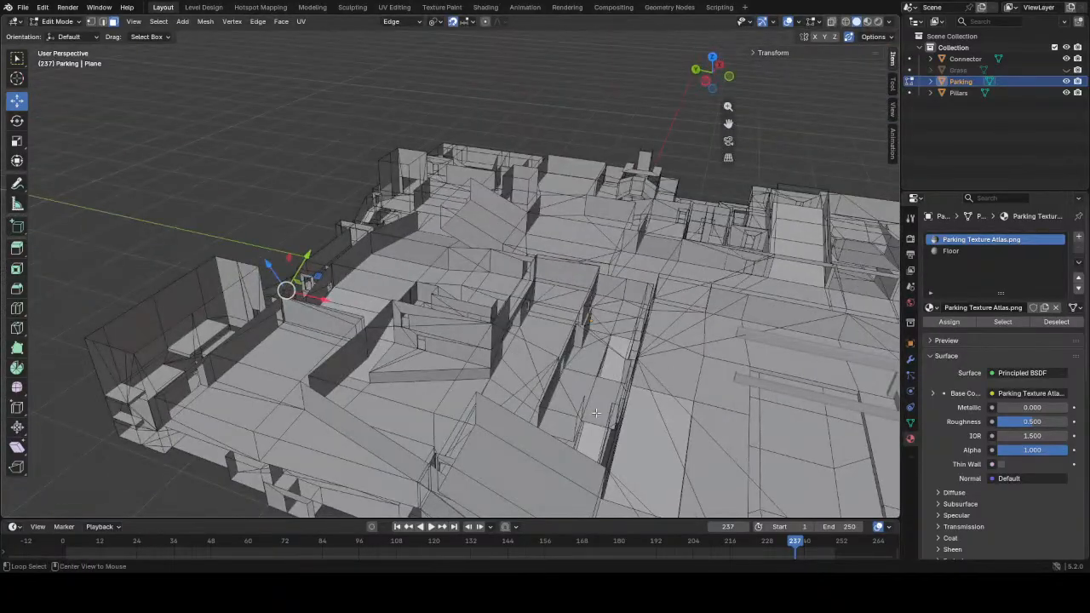
# - Select the vertices across the narrow strip beside the ramp's long side edge
pyautogui.moveTo(600, 411); pyautogui.dragTo(548, 438, button='middle')
pyautogui.scroll(6, 548, 438)
pyautogui.moveTo(377, 418); pyautogui.dragTo(549, 263, button='middle')
pyautogui.click(430, 313)
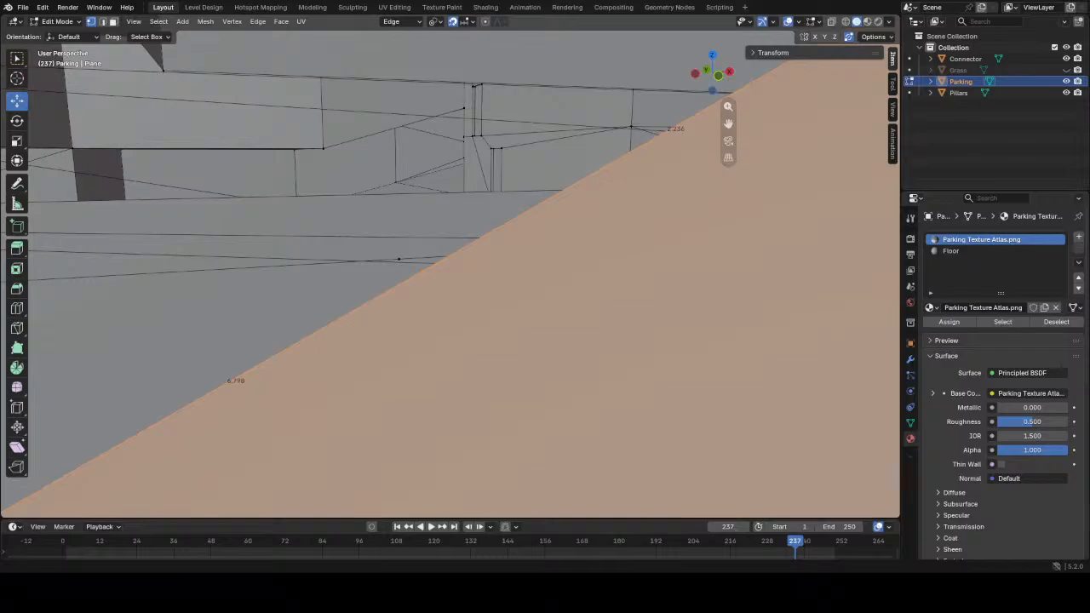
pyautogui.moveTo(458, 305); pyautogui.dragTo(443, 317, button='middle')
pyautogui.moveTo(409, 265); pyautogui.dragTo(402, 257, button='middle')
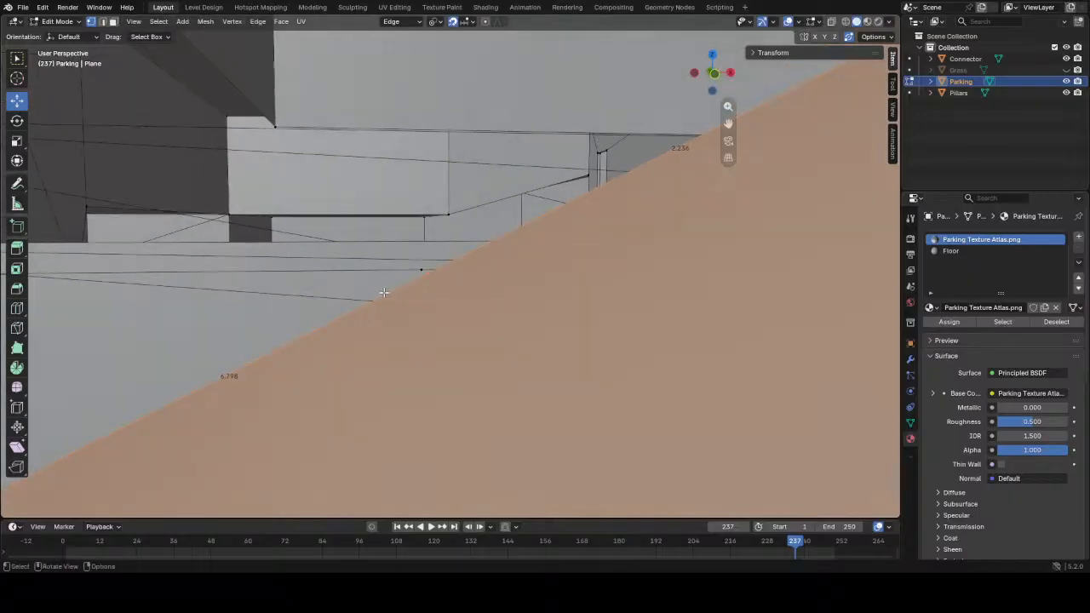
pyautogui.moveTo(420, 279); pyautogui.dragTo(450, 326, button='middle')
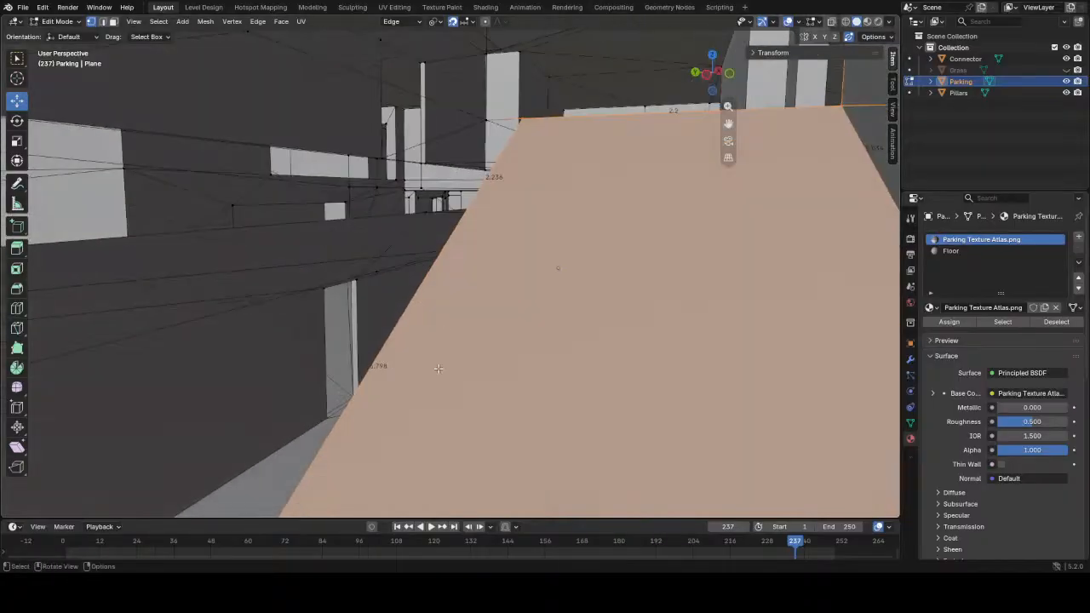
pyautogui.keyDown('shift'); pyautogui.click(376, 271); pyautogui.keyUp('shift')
pyautogui.moveTo(431, 334); pyautogui.dragTo(423, 266, button='middle')
pyautogui.moveTo(440, 273); pyautogui.dragTo(418, 394)
pyautogui.moveTo(419, 395); pyautogui.dragTo(452, 348, button='middle')
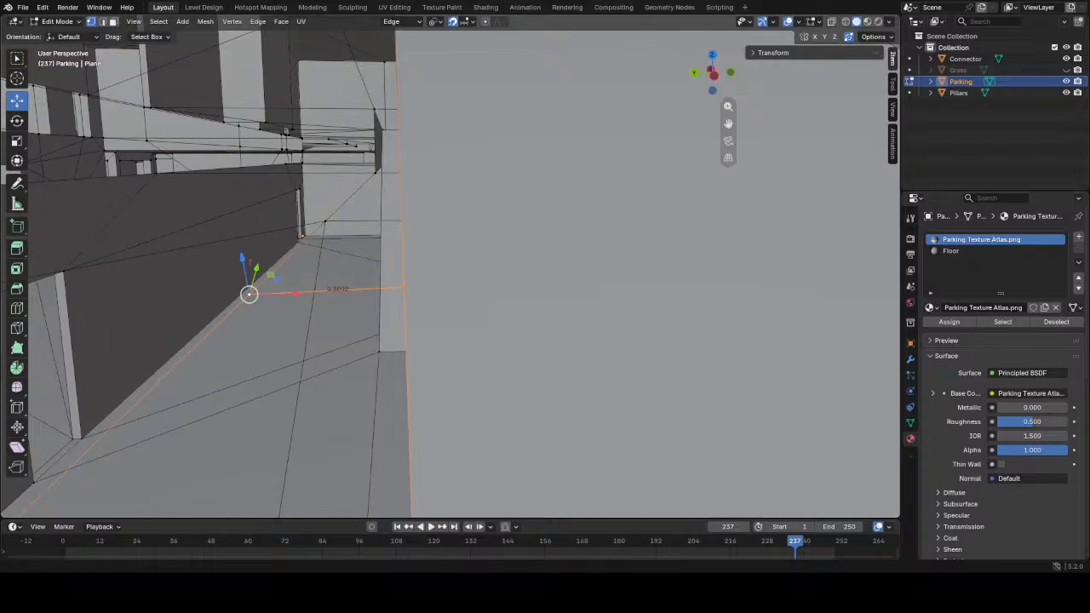
# - Select the boundary points of the opening along the ramp's side and fill it with a side wall face
pyautogui.scroll(-3, 492, 280)
pyautogui.moveTo(494, 277); pyautogui.dragTo(375, 302, button='middle')
pyautogui.scroll(-4, 438, 313)
pyautogui.click(173, 192)
pyautogui.click(196, 272)
pyautogui.moveTo(196, 272); pyautogui.dragTo(377, 400, button='middle')
pyautogui.keyDown('shift'); pyautogui.click(435, 444); pyautogui.keyUp('shift')
pyautogui.keyDown('shift'); pyautogui.click(147, 96); pyautogui.keyUp('shift')
pyautogui.moveTo(151, 98); pyautogui.dragTo(167, 107, button='middle')
pyautogui.press('f')
# - Select the four edges around the long narrow gap between the ramp and its side wall and fill it with a face
pyautogui.moveTo(247, 125); pyautogui.dragTo(243, 163, button='middle')
pyautogui.click(259, 174)
pyautogui.keyDown('shift'); pyautogui.click(326, 224); pyautogui.keyUp('shift')
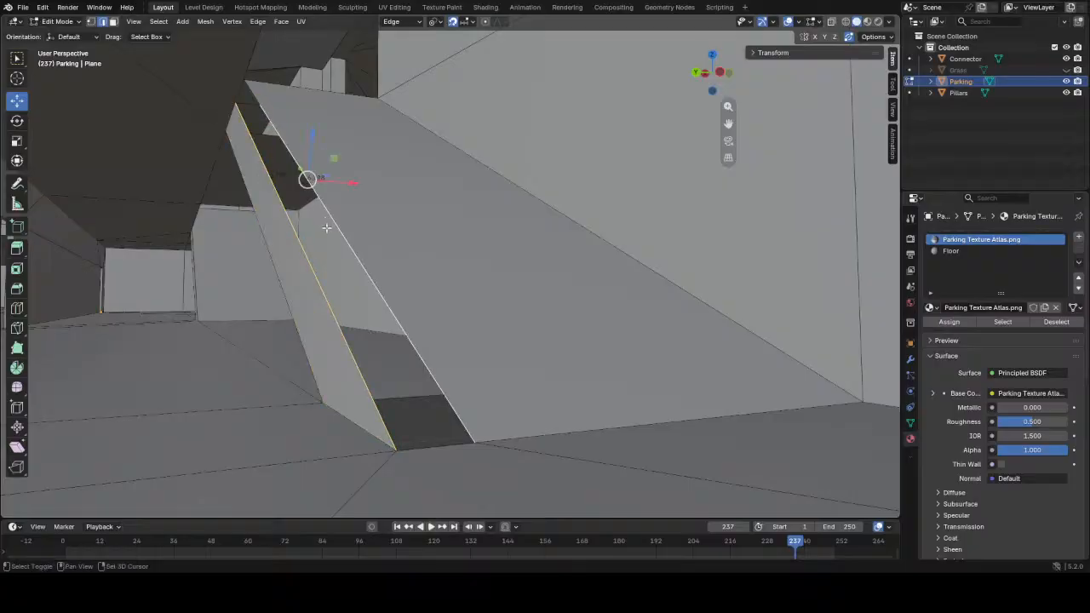
pyautogui.keyDown('shift'); pyautogui.click(428, 440); pyautogui.keyUp('shift')
pyautogui.keyDown('shift'); pyautogui.click(242, 102); pyautogui.keyUp('shift')
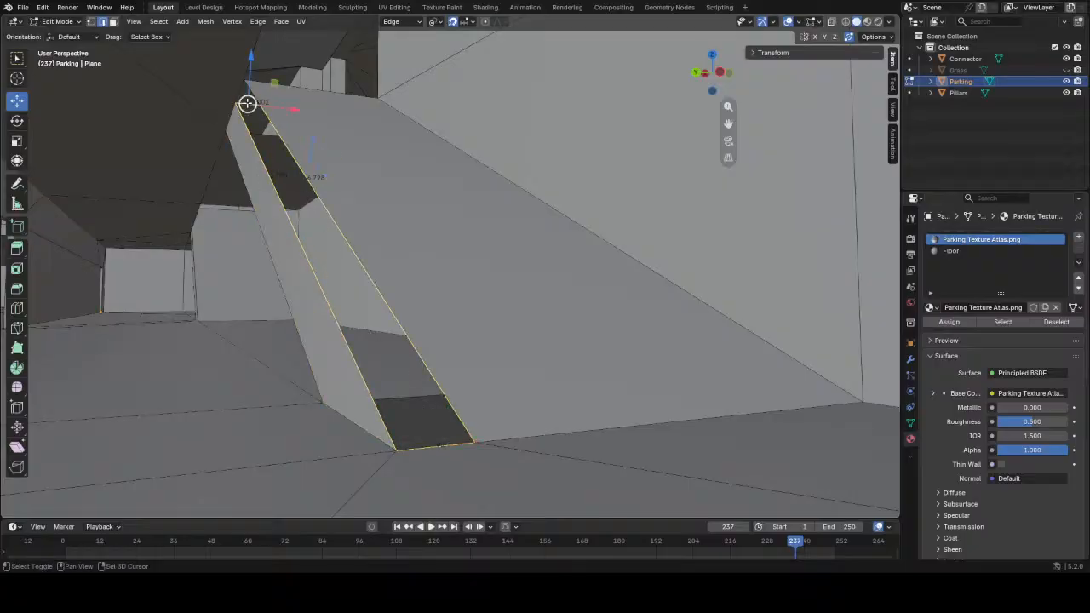
pyautogui.press('g')
pyautogui.click(285, 135)
pyautogui.moveTo(302, 128); pyautogui.dragTo(288, 131, button='middle')
pyautogui.press('f')
# - Set the transform orientation to Global and extrude the vertical wall edge at the ramp's corner -0.3 m along Y
pyautogui.scroll(2, 325, 115)
pyautogui.keyDown('shift'); pyautogui.moveTo(281, 53); pyautogui.dragTo(381, 8, button='middle'); pyautogui.keyUp('shift')
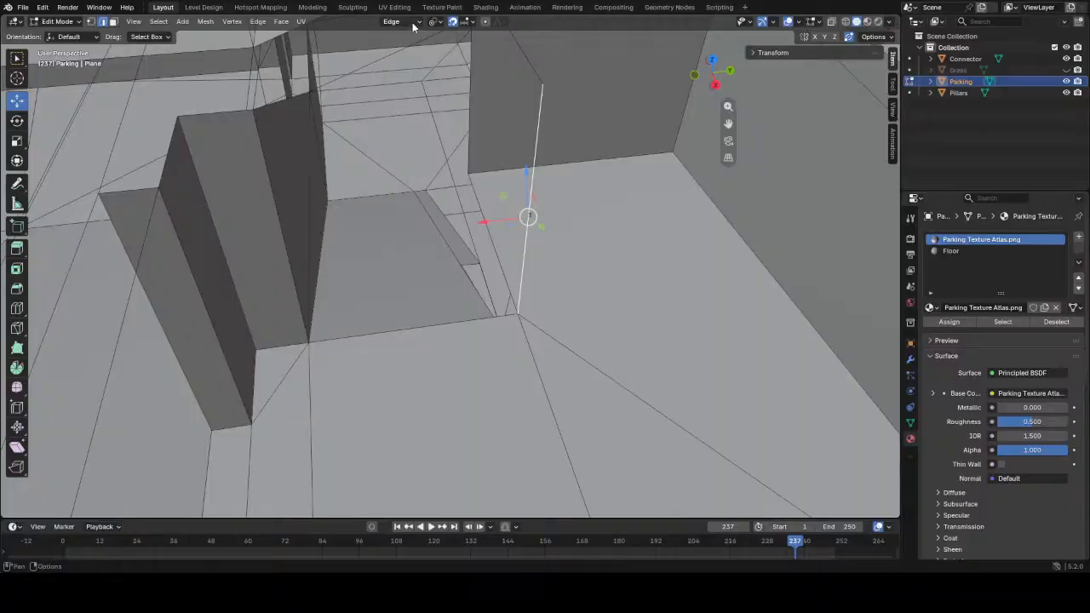
pyautogui.click(400, 22)
pyautogui.click(405, 55)
pyautogui.moveTo(514, 203); pyautogui.dragTo(535, 230, button='middle')
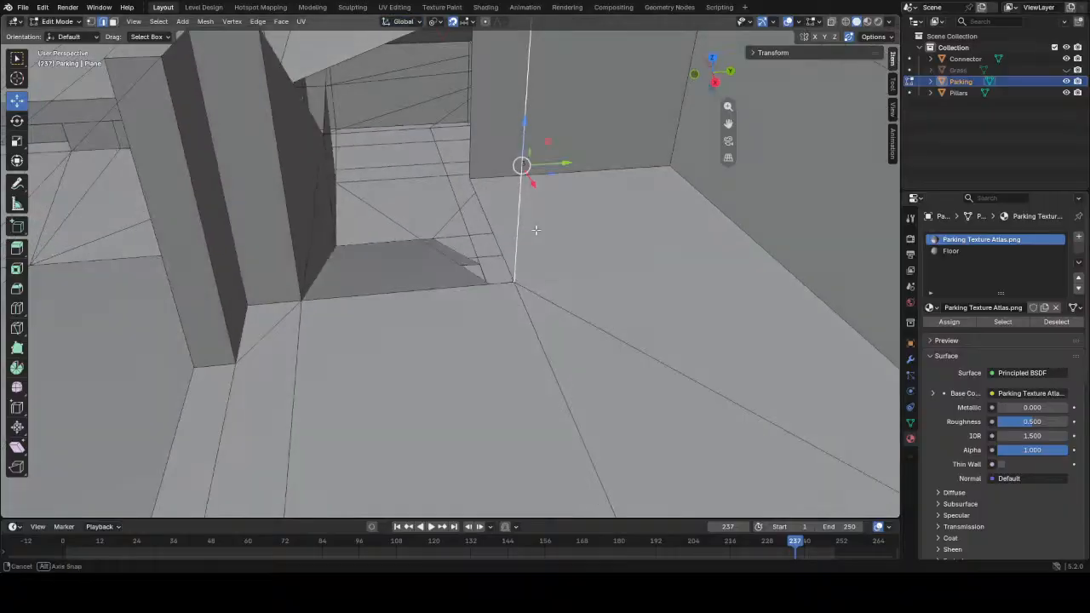
pyautogui.press('g')
pyautogui.press('y')
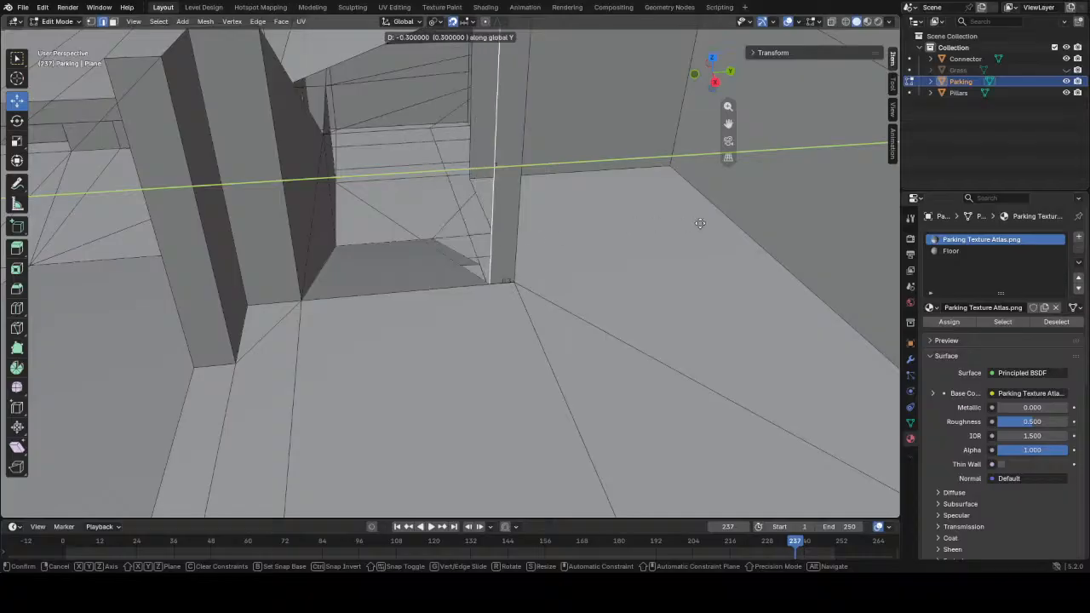
pyautogui.click(540, 238)
# - Extrude the ramp's open upper side edge 3 m upward along Z to form a side wall
pyautogui.moveTo(540, 239); pyautogui.dragTo(559, 295, button='middle')
pyautogui.scroll(-2, 560, 295)
pyautogui.moveTo(474, 315); pyautogui.dragTo(510, 257, button='middle')
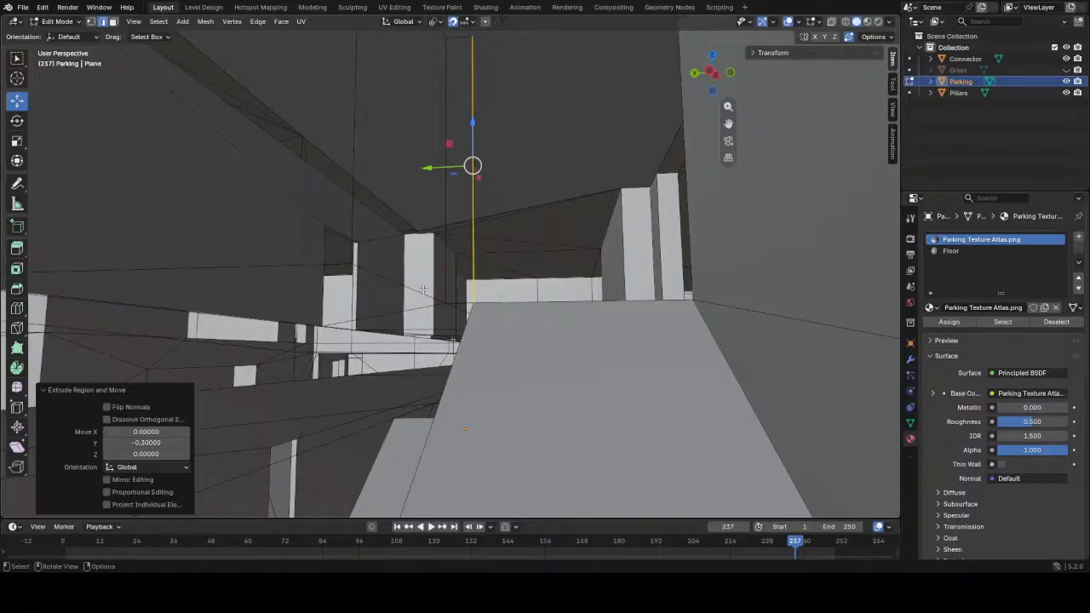
pyautogui.moveTo(410, 449); pyautogui.dragTo(456, 207, button='middle')
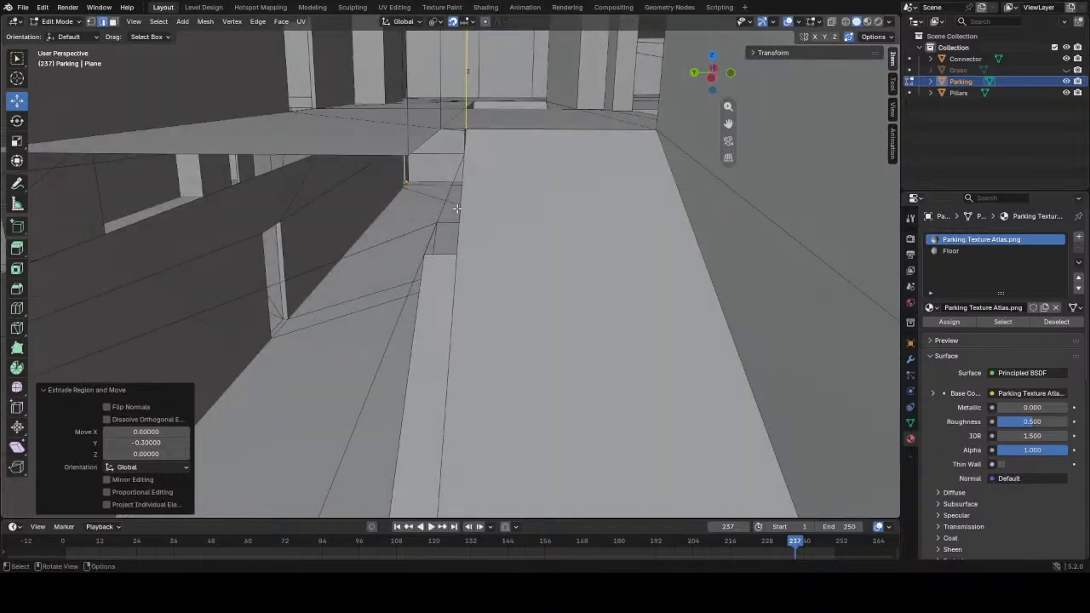
pyautogui.moveTo(439, 255); pyautogui.dragTo(460, 257, button='middle')
pyautogui.press('2')
pyautogui.click(504, 215)
pyautogui.moveTo(505, 215); pyautogui.dragTo(510, 232, button='middle')
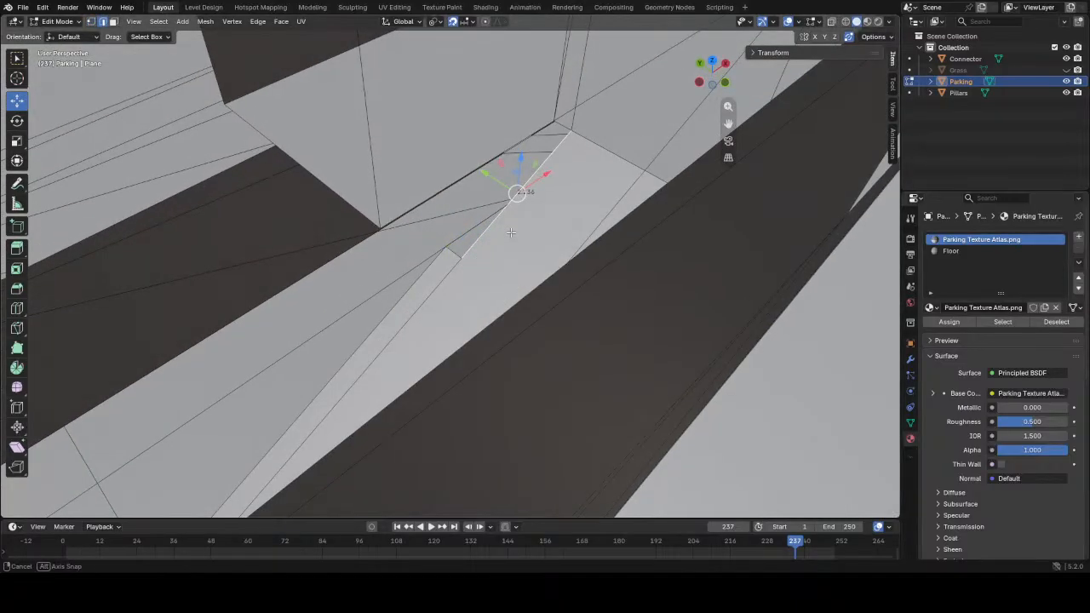
pyautogui.write('ez3')
pyautogui.press('Return')
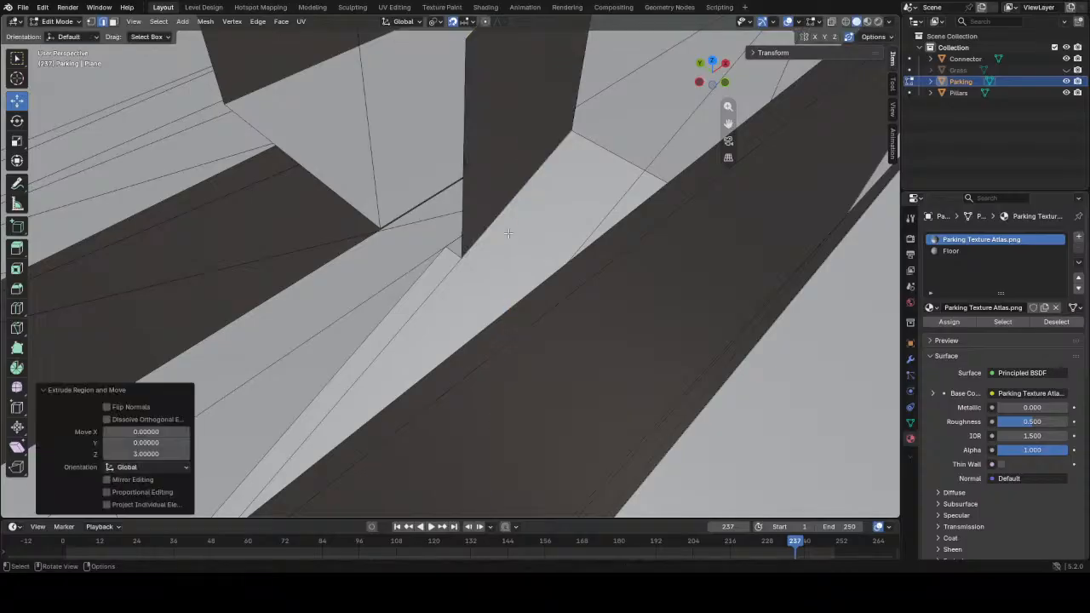
# - Extrude the short edge at the end of the new ramp wall 3 m upward along Z
pyautogui.moveTo(510, 301); pyautogui.dragTo(473, 338, button='middle')
pyautogui.press('g')
pyautogui.press('z')
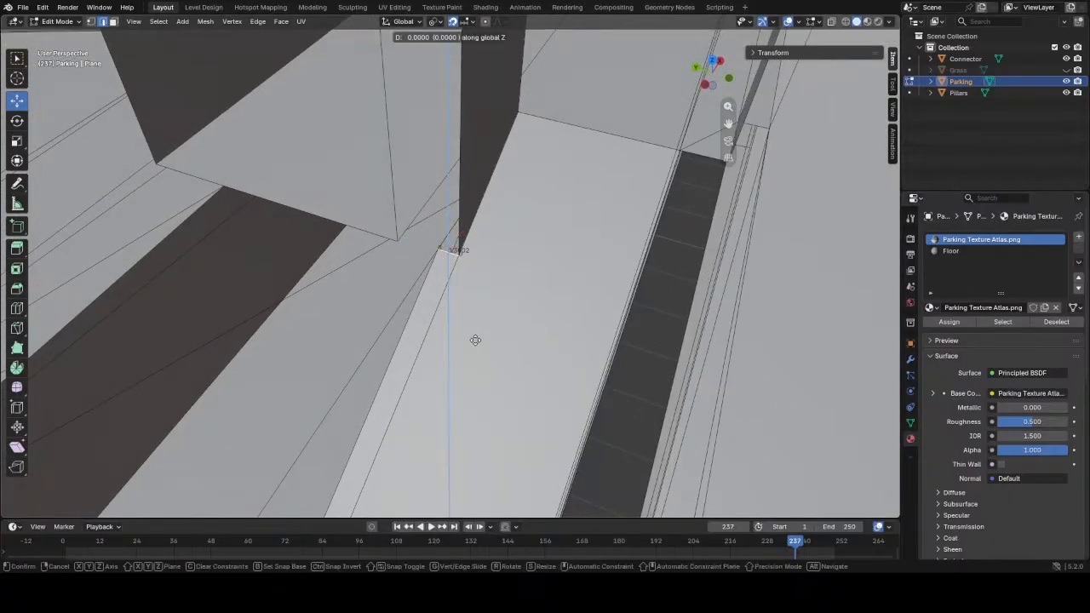
pyautogui.press('3')
pyautogui.press('Return')
# - Fill a triangular face from the raised wall end down to the foot of the ramp
pyautogui.moveTo(541, 219); pyautogui.dragTo(792, 343, button='middle')
pyautogui.keyDown('shift'); pyautogui.click(422, 286); pyautogui.keyUp('shift')
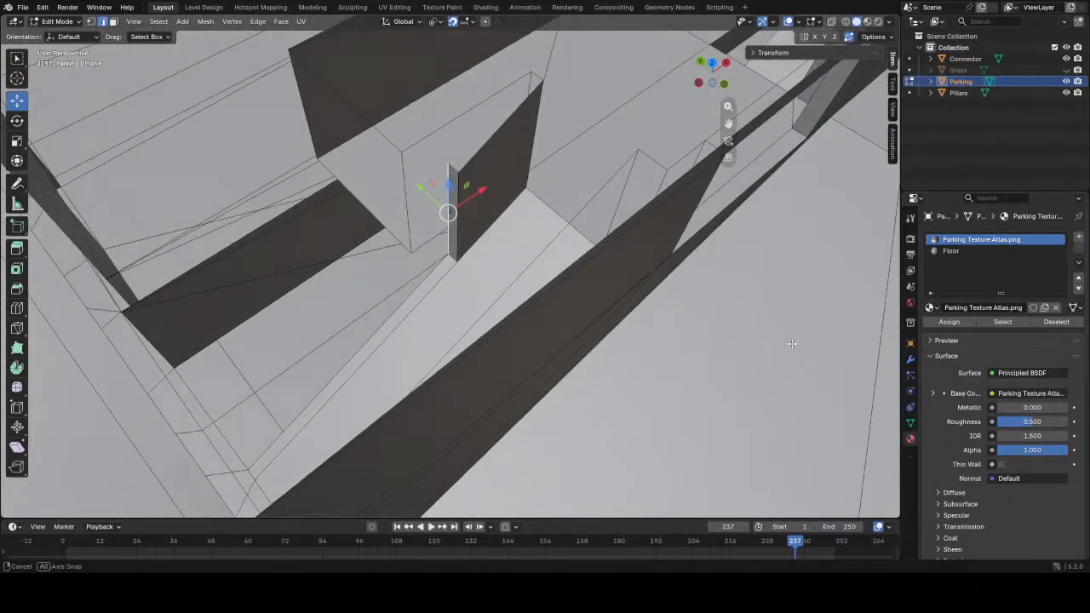
pyautogui.click(454, 228)
pyautogui.moveTo(453, 228); pyautogui.dragTo(502, 241, button='middle')
pyautogui.moveTo(414, 217); pyautogui.dragTo(315, 294, button='middle')
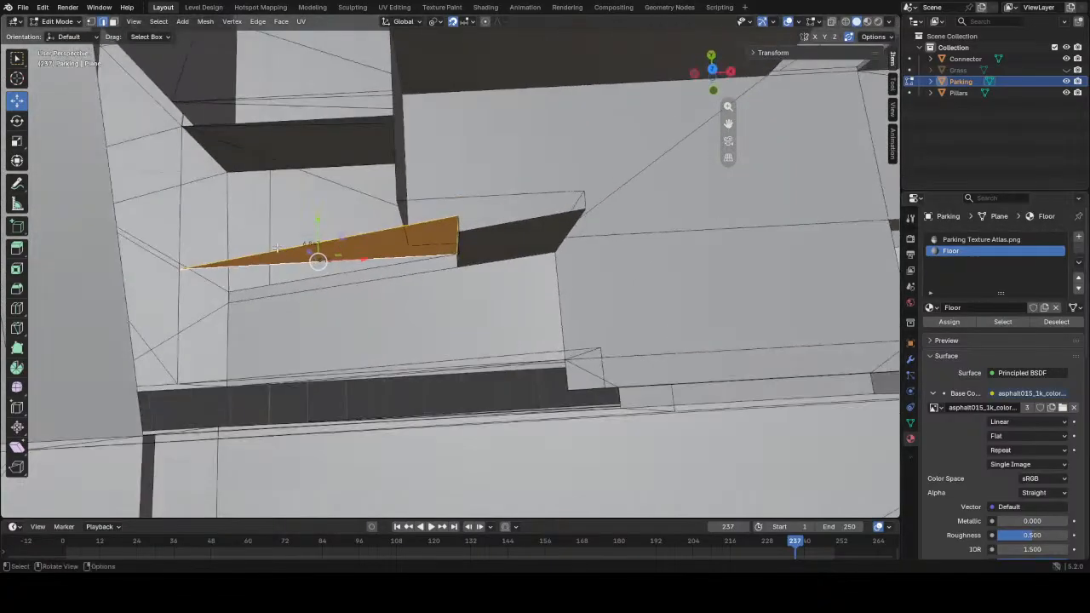
# - Fill the open ceiling areas over the ramp with faces between its side walls
pyautogui.click(424, 233)
pyautogui.click(459, 225)
pyautogui.moveTo(457, 223); pyautogui.dragTo(522, 372, button='middle')
pyautogui.click(440, 228)
pyautogui.press('f')
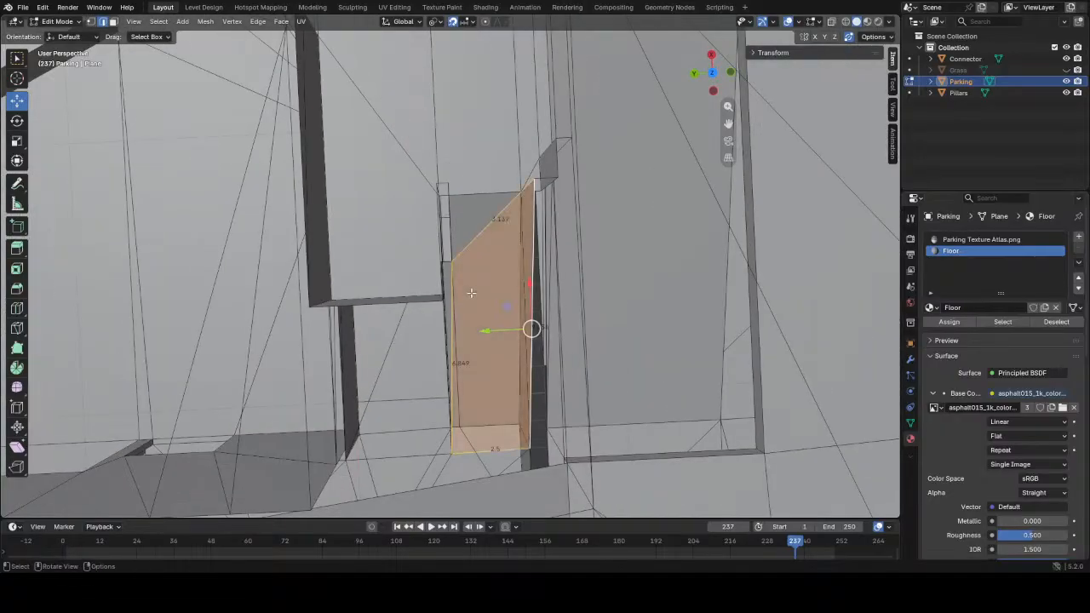
pyautogui.click(450, 240)
pyautogui.keyDown('shift'); pyautogui.click(482, 235); pyautogui.keyUp('shift')
pyautogui.press('f')
pyautogui.moveTo(482, 279); pyautogui.dragTo(475, 211, button='middle')
pyautogui.moveTo(394, 200); pyautogui.dragTo(650, 265, button='middle')
# - Move the narrow wall face beside the ramp 0.1 m along Y and save the file
pyautogui.press('3')
pyautogui.click(509, 213)
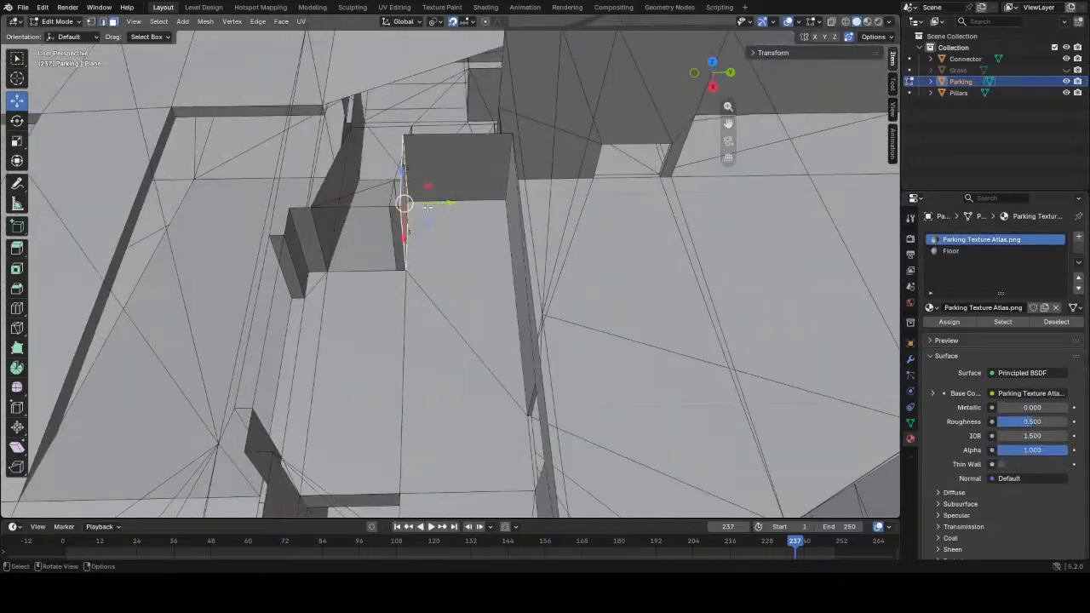
pyautogui.write('gy0.1')
pyautogui.press('Return')
pyautogui.moveTo(418, 209); pyautogui.dragTo(94, 350, button='middle')
pyautogui.hotkey('ctrl', 's')
pyautogui.press('Tab')
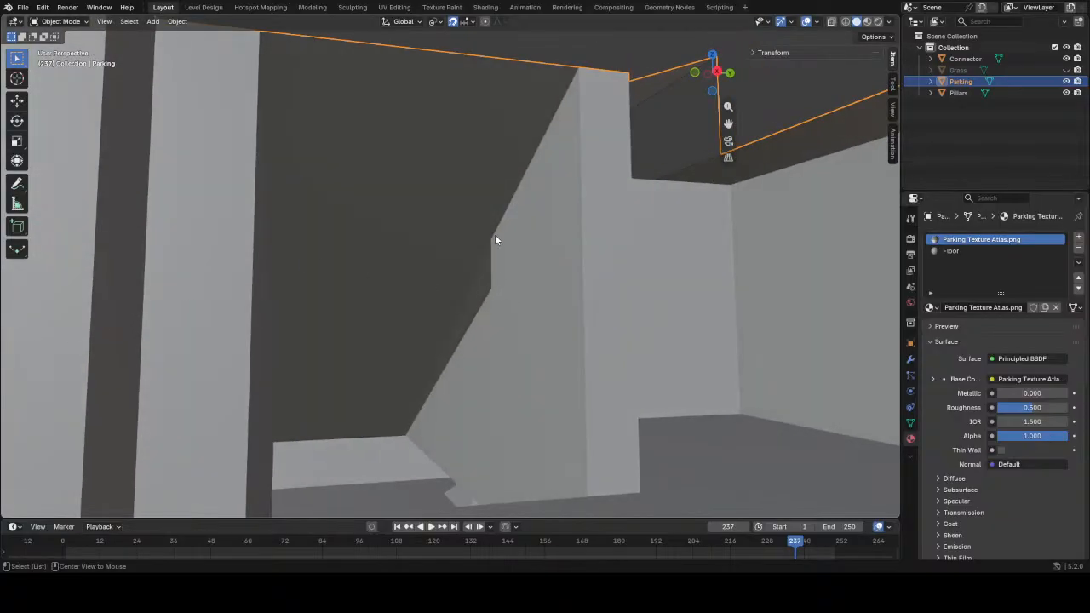
# - Select the corner vertices of the sloped ceiling face over the ramp in Edit Mode
pyautogui.keyDown('alt'); pyautogui.middleClick(494, 235); pyautogui.keyUp('alt')
pyautogui.moveTo(397, 332); pyautogui.dragTo(426, 318, button='middle')
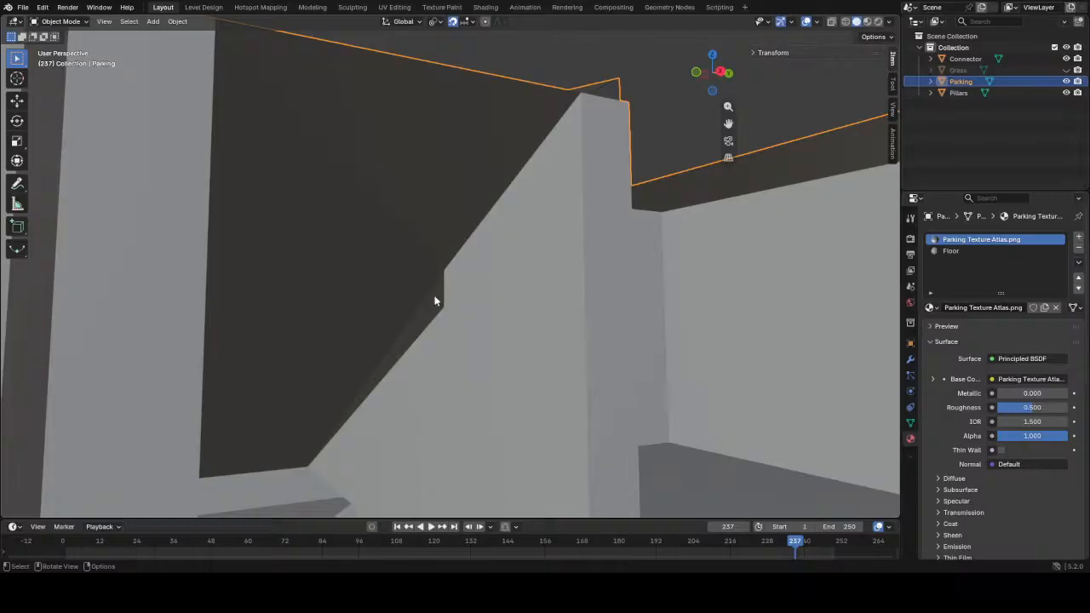
pyautogui.moveTo(358, 215); pyautogui.dragTo(373, 361, button='middle')
pyautogui.press('Tab')
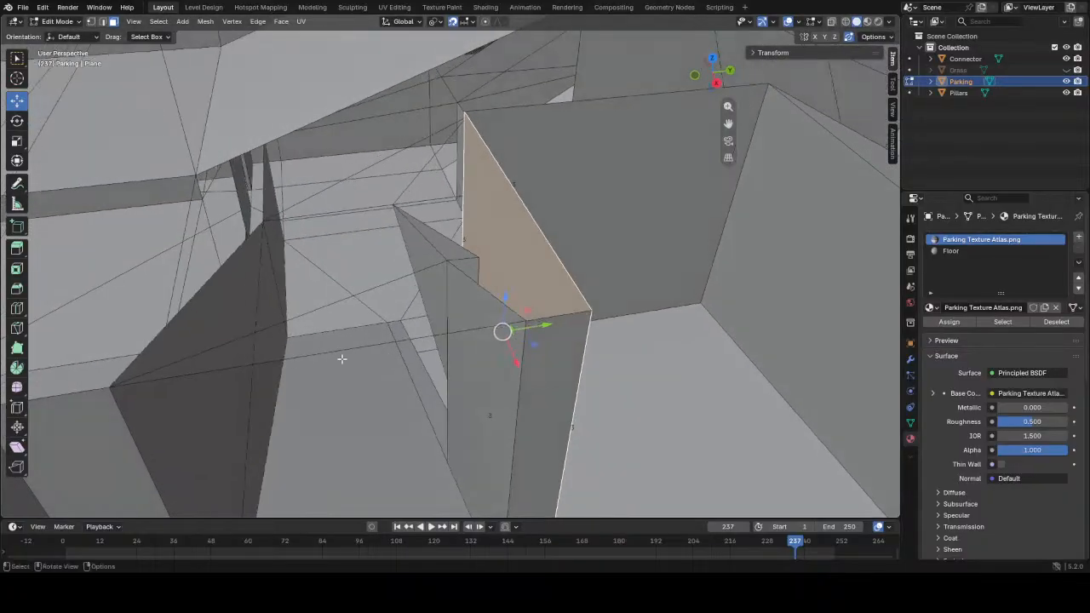
pyautogui.keyDown('alt'); pyautogui.middleClick(339, 203); pyautogui.keyUp('alt')
pyautogui.scroll(-5, 387, 301)
pyautogui.moveTo(404, 302); pyautogui.dragTo(506, 323, button='middle')
pyautogui.click(378, 286)
pyautogui.keyDown('shift'); pyautogui.click(695, 379); pyautogui.keyUp('shift')
pyautogui.keyDown('shift'); pyautogui.click(416, 402); pyautogui.keyUp('shift')
pyautogui.moveTo(415, 402); pyautogui.dragTo(446, 417, button='middle')
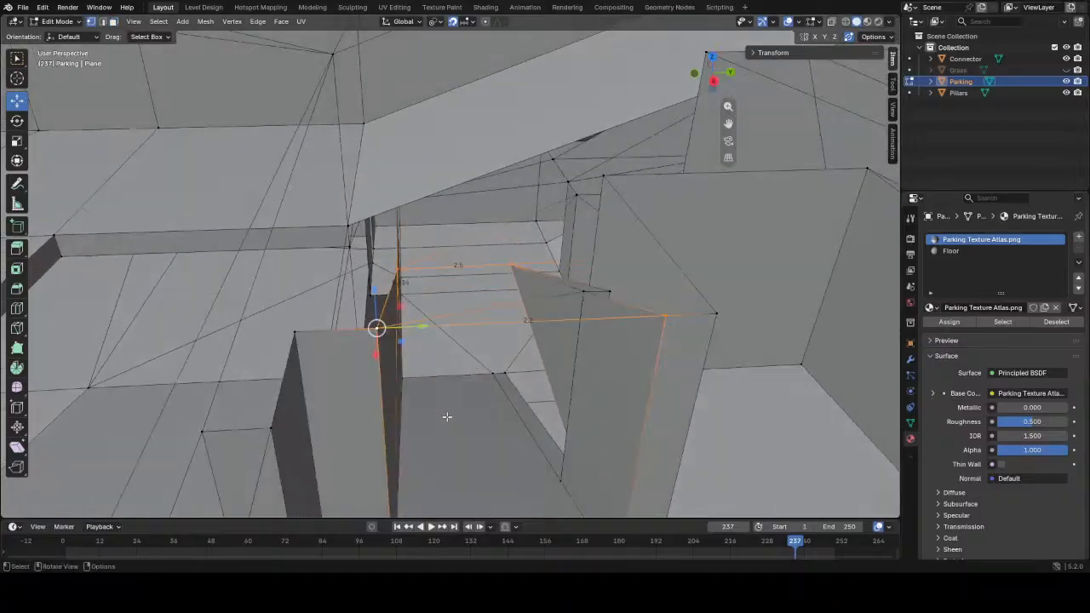
# - Delete the custom Edge transform orientation
pyautogui.click(410, 26)
pyautogui.click(406, 141)
pyautogui.click(440, 157)
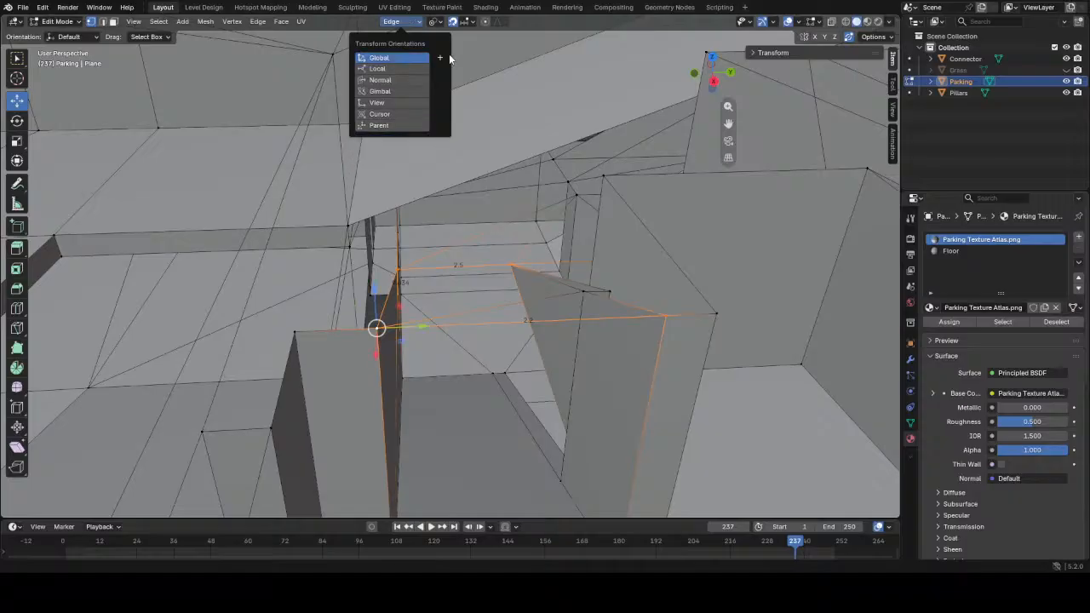
# - Try a custom transform orientation created from the selected vertices and delete it again
pyautogui.click(441, 57)
pyautogui.moveTo(460, 290)
pyautogui.mouseDown(button='middle')
pyautogui.moveTo(467, 282)
pyautogui.moveTo(458, 295)
pyautogui.mouseUp(button='middle')
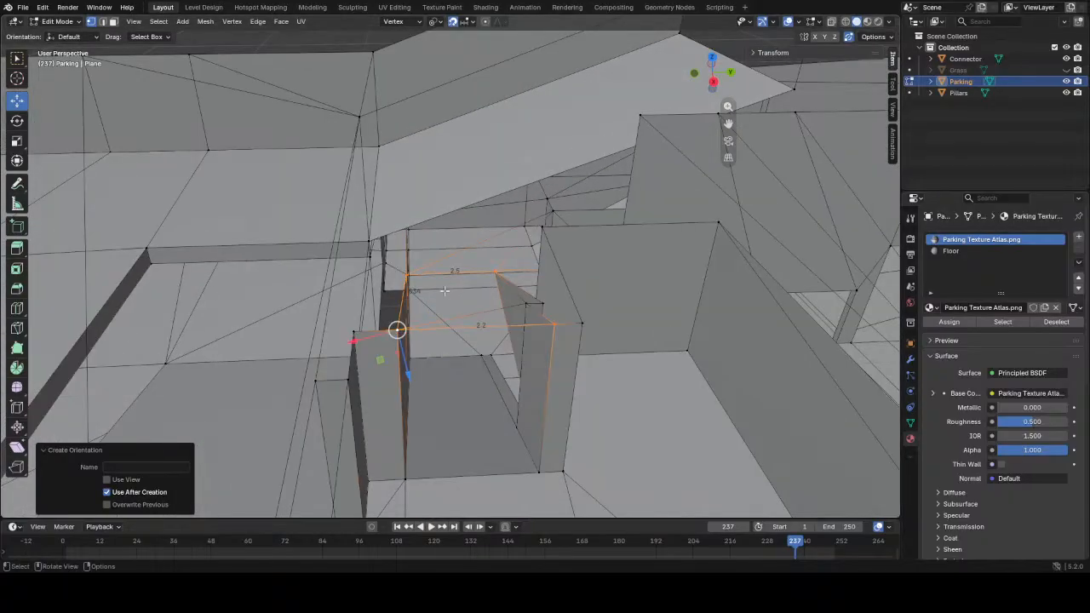
pyautogui.click(412, 20)
pyautogui.click(439, 156)
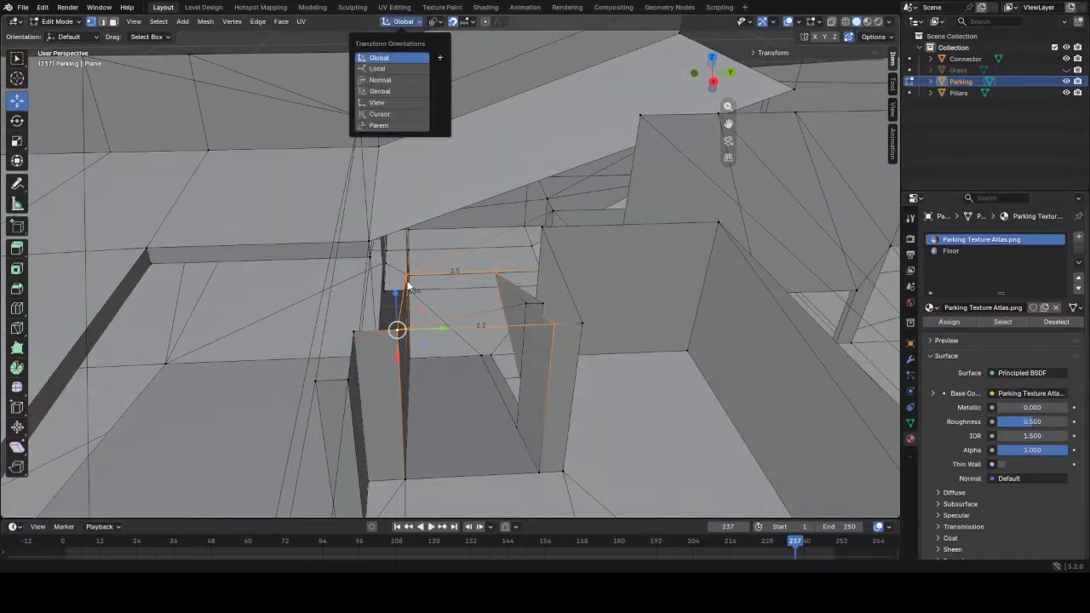
# - Create a custom transform orientation from three selected corner vertices along the top of the passage opening
pyautogui.click(404, 318)
pyautogui.keyDown('shift'); pyautogui.click(396, 334); pyautogui.keyUp('shift')
pyautogui.keyDown('shift'); pyautogui.click(493, 272); pyautogui.keyUp('shift')
pyautogui.moveTo(491, 298)
pyautogui.mouseDown(button='middle')
pyautogui.moveTo(488, 274)
pyautogui.moveTo(487, 308)
pyautogui.mouseUp(button='middle')
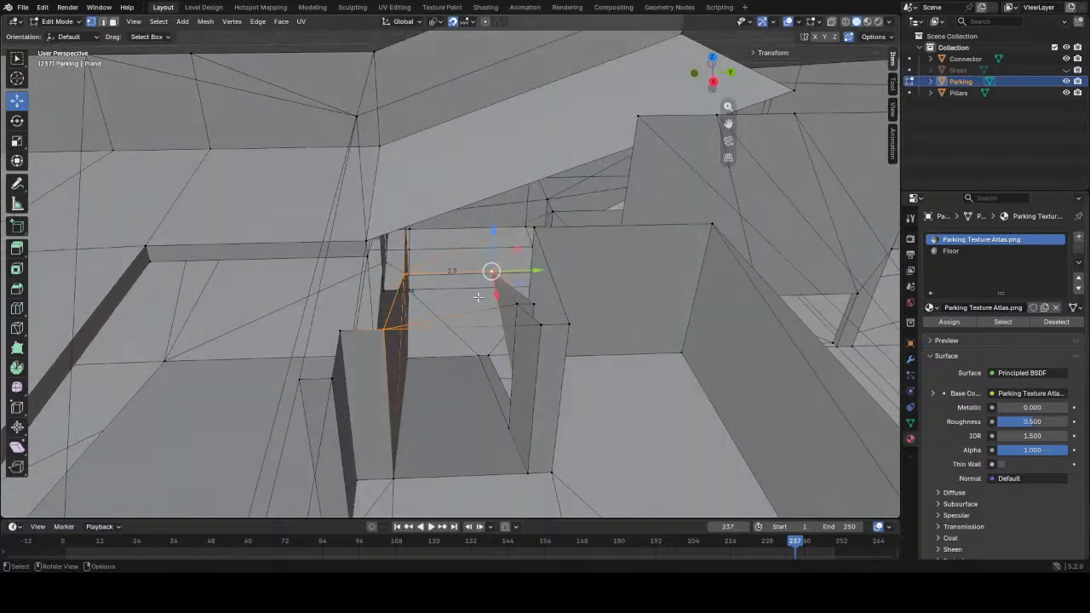
pyautogui.click(414, 22)
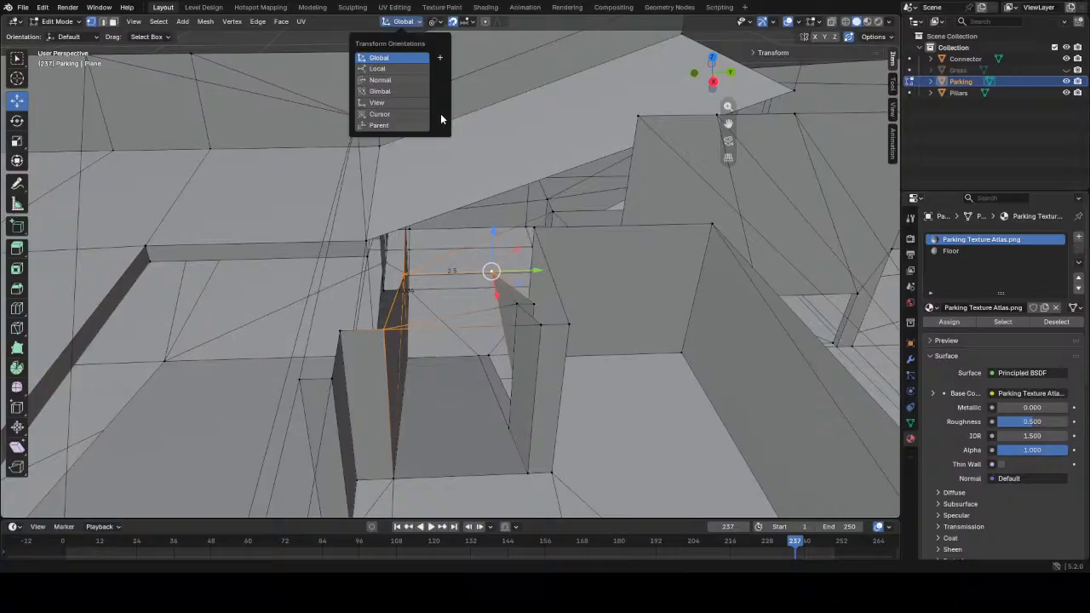
pyautogui.click(439, 59)
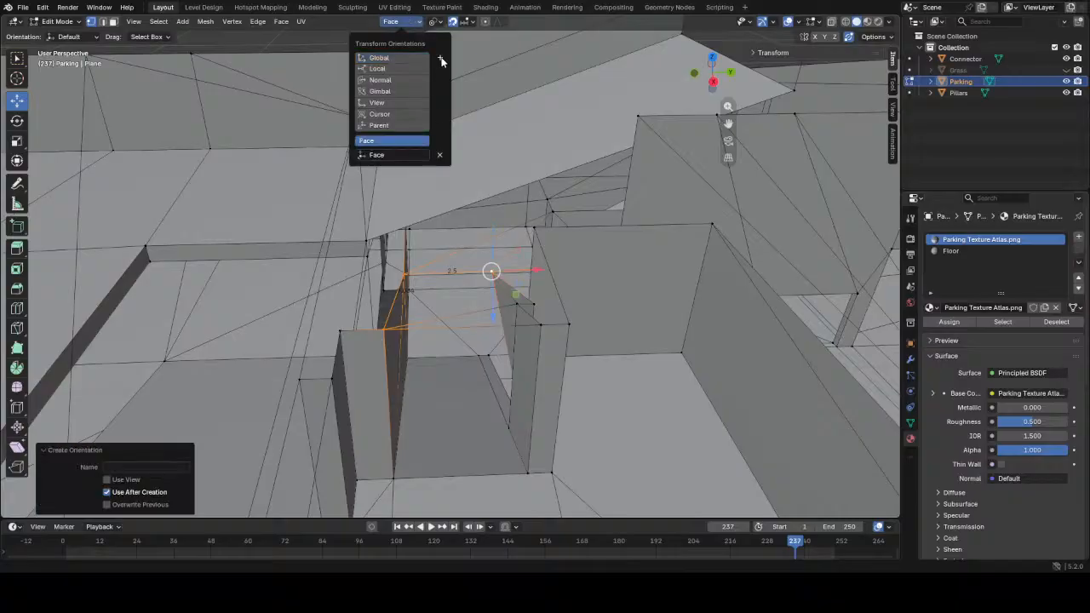
# - Select the top corner vertices around the open passage between the walls and fill them with a face
pyautogui.keyDown('shift'); pyautogui.click(519, 308); pyautogui.keyUp('shift')
pyautogui.keyDown('shift'); pyautogui.click(485, 271); pyautogui.keyUp('shift')
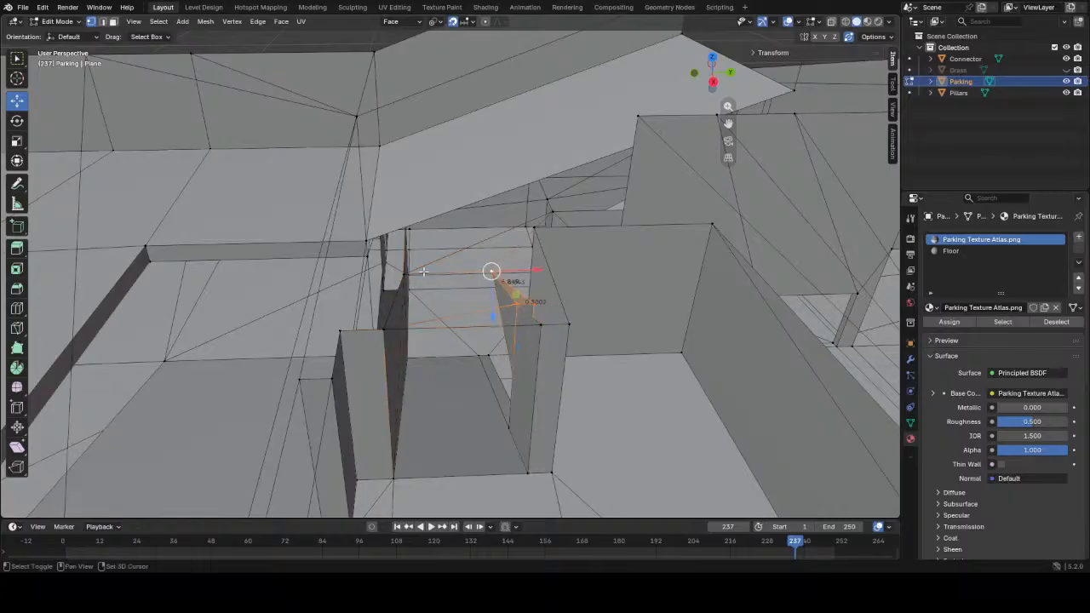
pyautogui.keyDown('shift'); pyautogui.click(403, 273); pyautogui.keyUp('shift')
pyautogui.keyDown('shift'); pyautogui.click(535, 322); pyautogui.keyUp('shift')
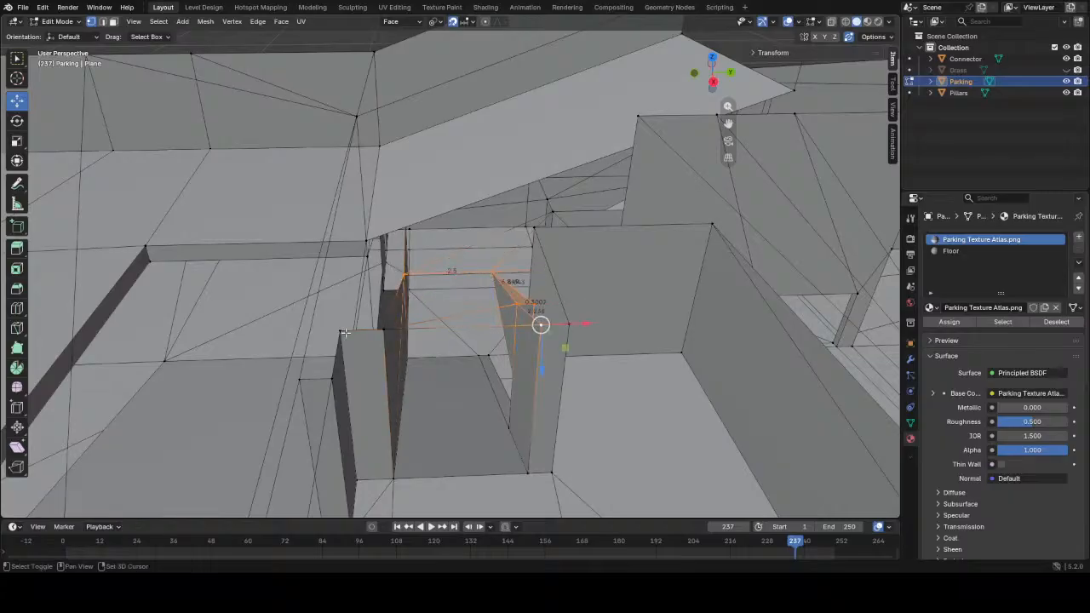
pyautogui.press('f')
pyautogui.moveTo(380, 331); pyautogui.dragTo(418, 348, button='middle')
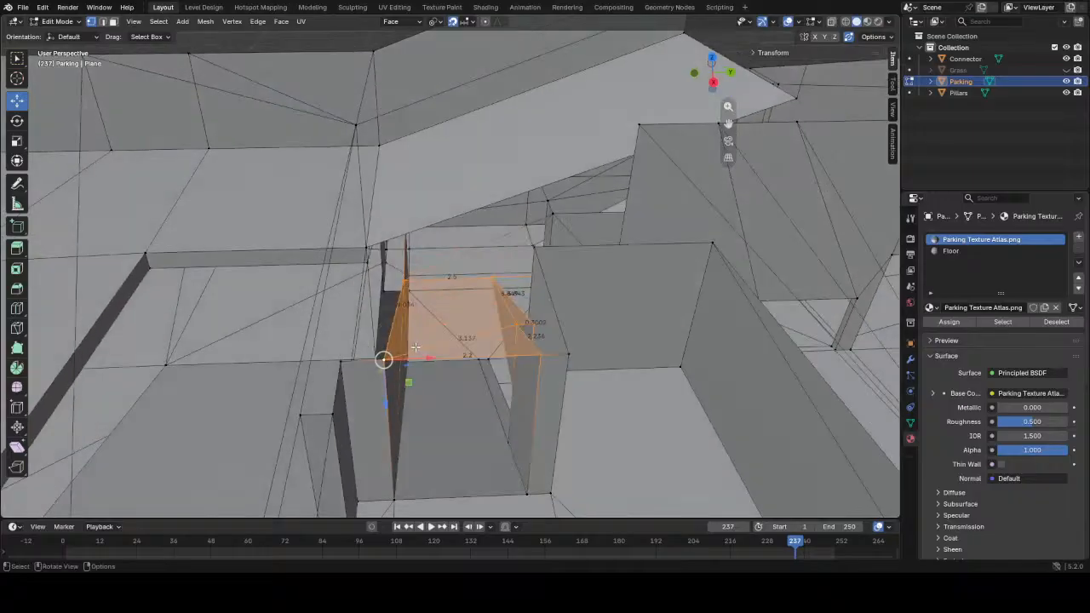
# - Flatten the new passage ceiling face by scaling it to 0 along the custom Face orientation's Z axis
pyautogui.press('s')
pyautogui.press('z')
pyautogui.press('z')
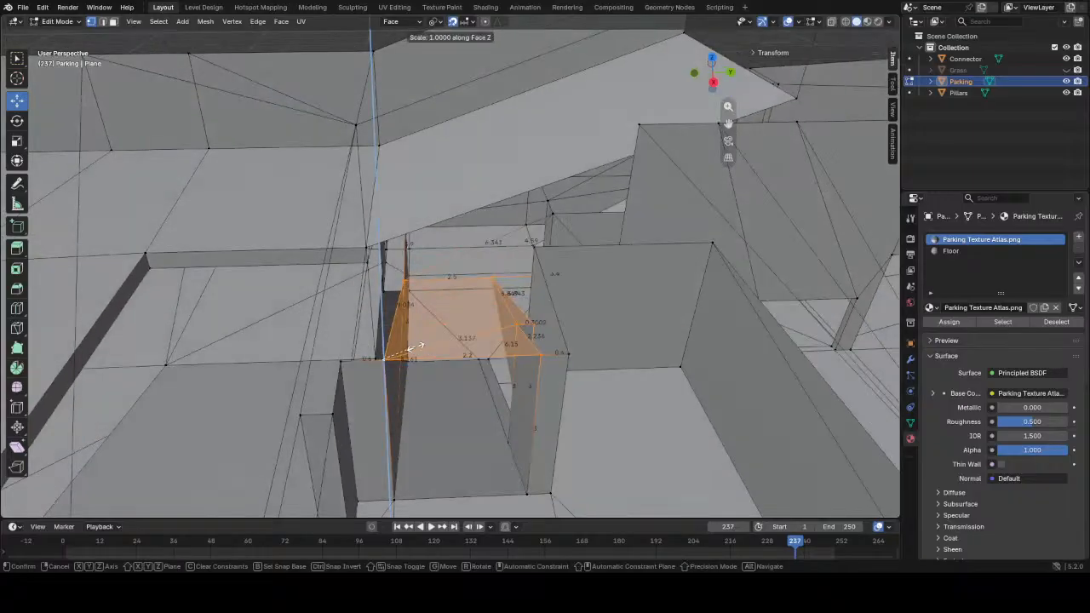
pyautogui.write('0')
pyautogui.press('Return')
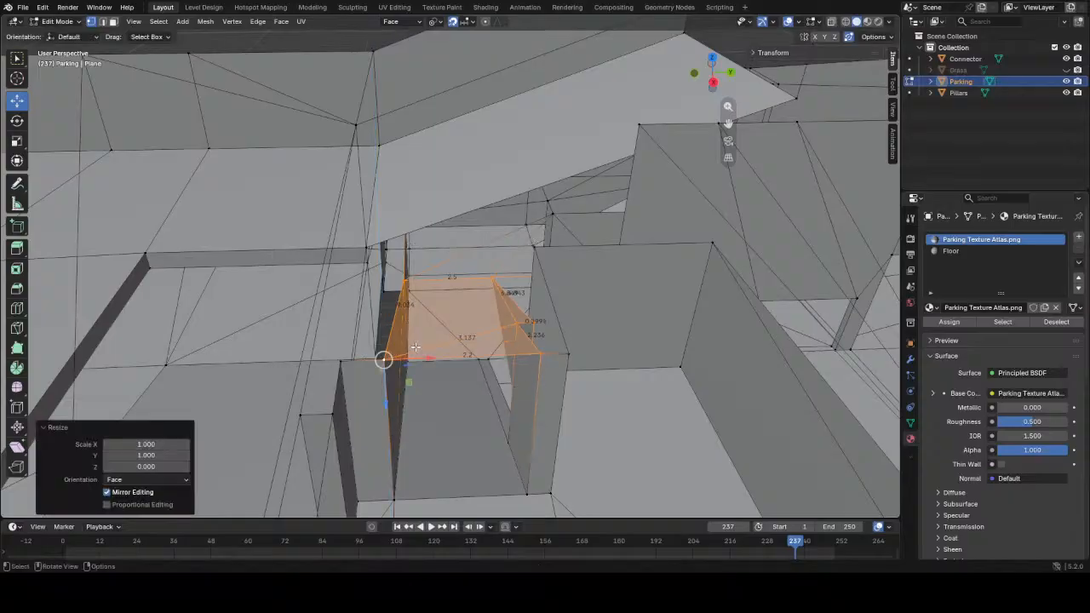
# - Delete the three faces forming the thin wall end beside the top of the ramp opening
pyautogui.moveTo(472, 292); pyautogui.dragTo(468, 257, button='middle')
pyautogui.press('Tab')
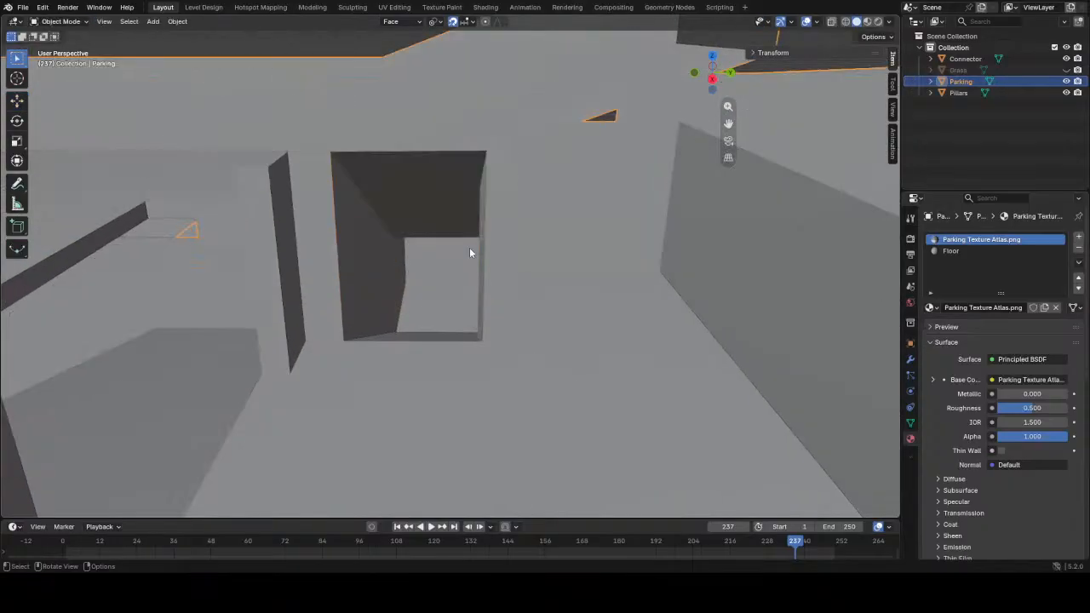
pyautogui.moveTo(463, 189); pyautogui.dragTo(526, 429, button='middle')
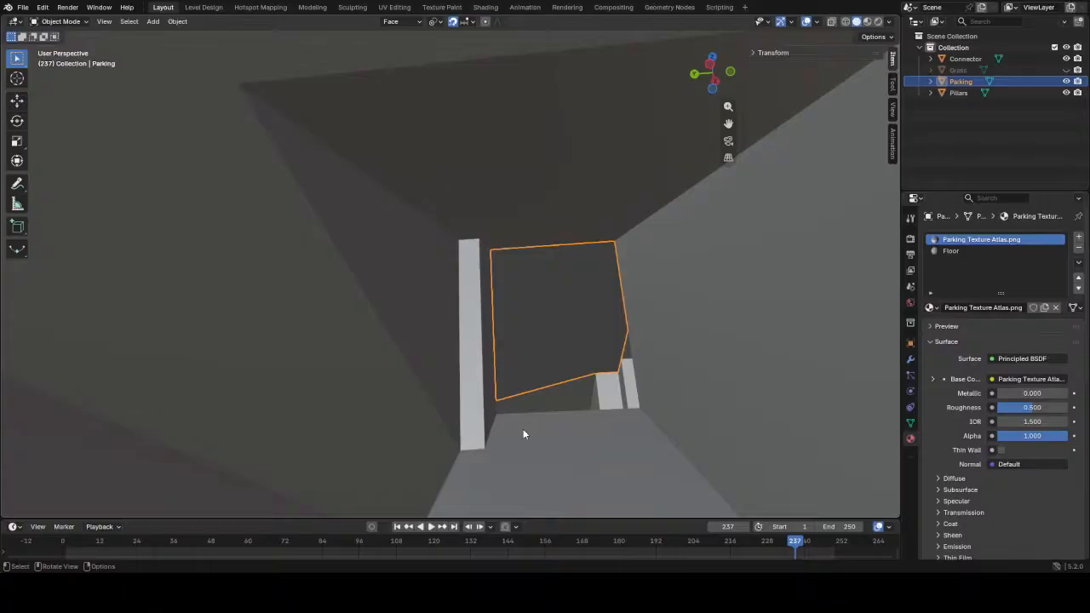
pyautogui.press('Tab')
pyautogui.moveTo(490, 412); pyautogui.dragTo(477, 435, button='middle')
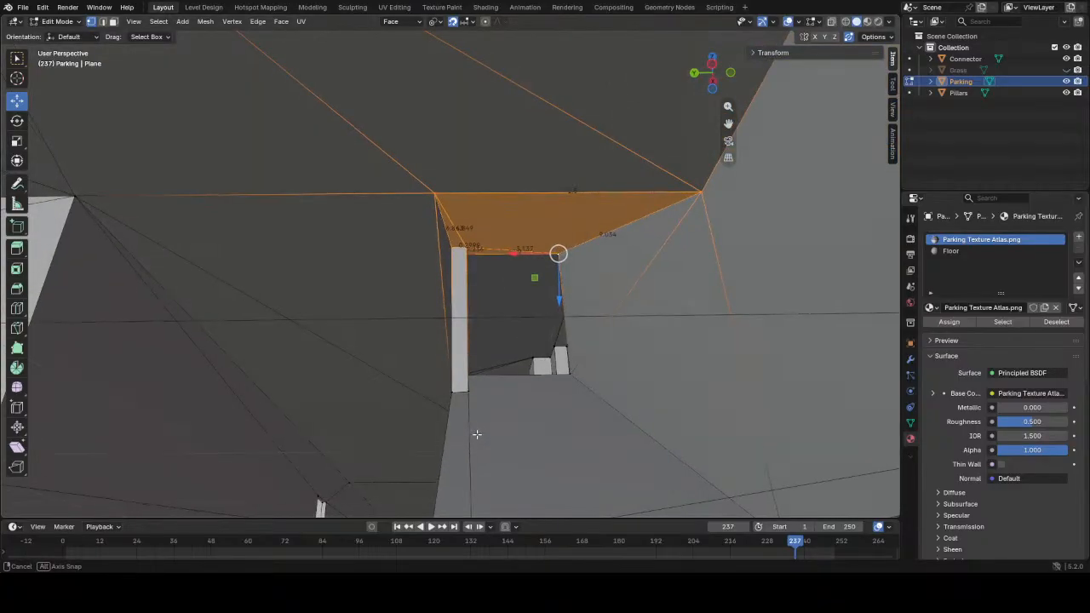
pyautogui.press('3')
pyautogui.click(459, 334)
pyautogui.moveTo(460, 334); pyautogui.dragTo(456, 340, button='middle')
pyautogui.keyDown('shift'); pyautogui.click(443, 253); pyautogui.keyUp('shift')
pyautogui.keyDown('shift'); pyautogui.click(454, 240); pyautogui.keyUp('shift')
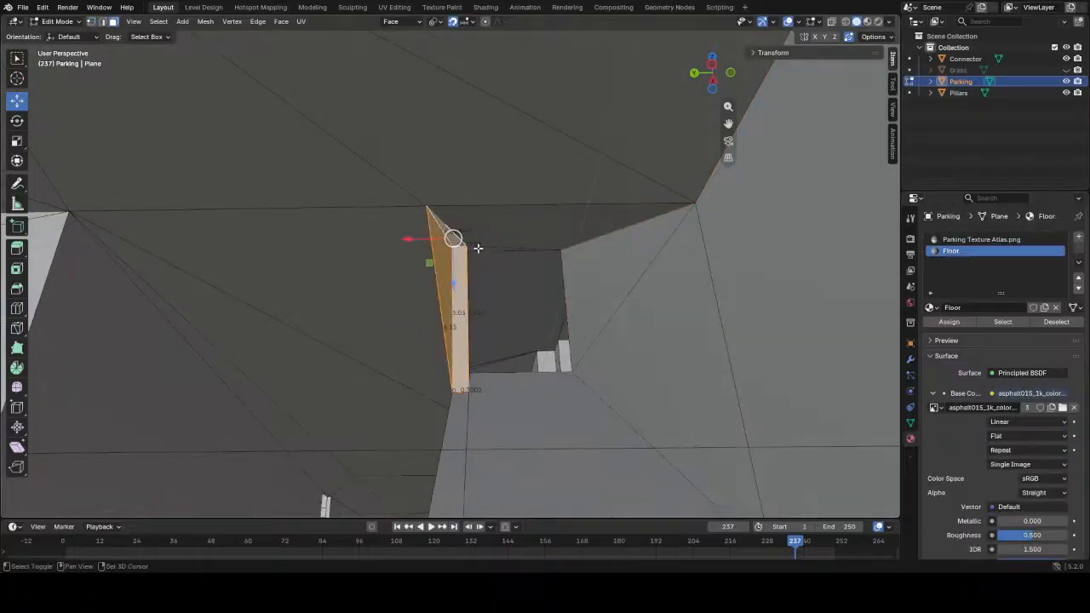
pyautogui.hotkey('alt', 'a')
# - Align the selected vertices at the ramp's side by scaling them to 0 along the Face orientation's X axis
pyautogui.moveTo(474, 252); pyautogui.dragTo(430, 226, button='middle')
pyautogui.click(431, 176)
pyautogui.moveTo(471, 90); pyautogui.dragTo(471, 280, button='middle')
pyautogui.moveTo(483, 463); pyautogui.dragTo(456, 353, button='middle')
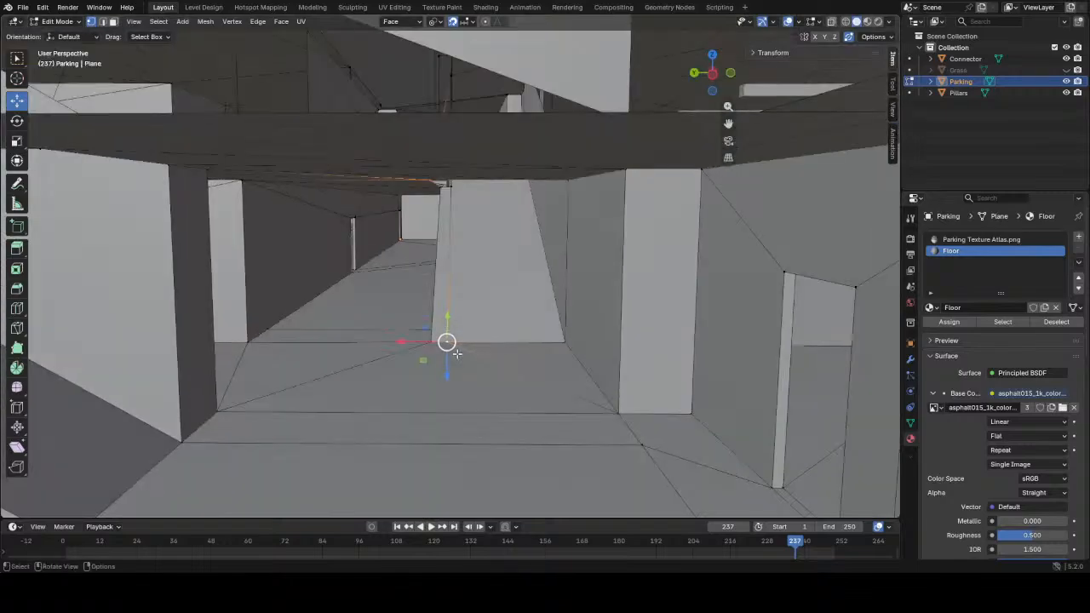
pyautogui.press('s')
pyautogui.press('x')
pyautogui.press('0')
pyautogui.press('Return')
# - Fill a face between the two open edges of the wall beside the ramp and save the file
pyautogui.moveTo(432, 223); pyautogui.dragTo(465, 221, button='middle')
pyautogui.press('2')
pyautogui.click(465, 164)
pyautogui.keyDown('shift'); pyautogui.click(474, 169); pyautogui.keyUp('shift')
pyautogui.press('f')
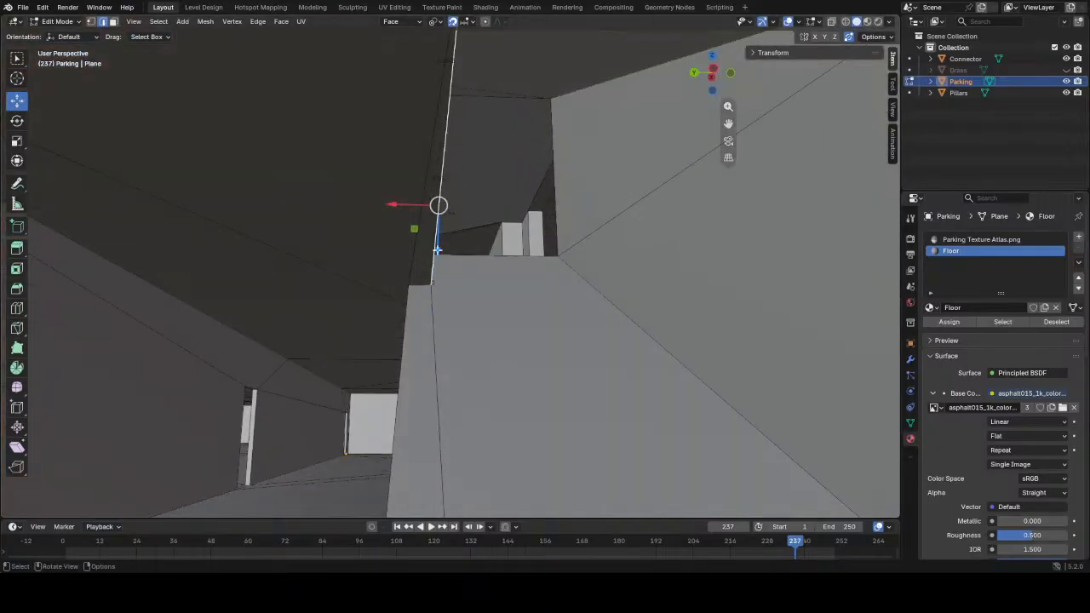
pyautogui.hotkey('ctrl', 's')
# - Delete the three narrow faces along the side of the ramp below the new wall face
pyautogui.moveTo(434, 247); pyautogui.dragTo(400, 246, button='middle')
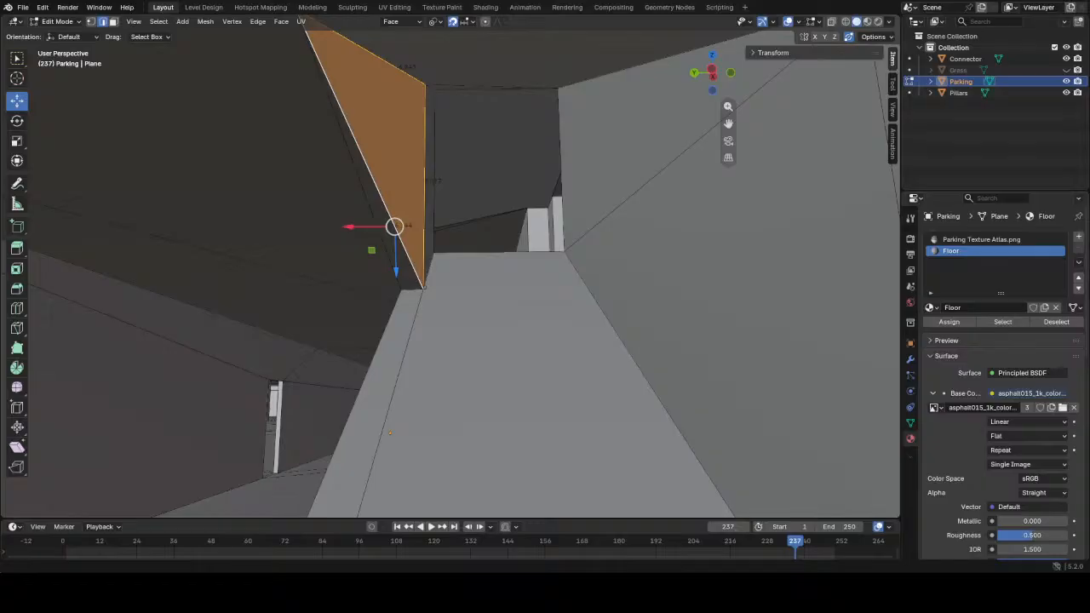
pyautogui.scroll(-3, 443, 256)
pyautogui.moveTo(417, 256); pyautogui.dragTo(445, 286, button='middle')
pyautogui.press('3')
pyautogui.click(416, 311)
pyautogui.keyDown('shift'); pyautogui.click(403, 275); pyautogui.keyUp('shift')
pyautogui.keyDown('shift'); pyautogui.click(389, 318); pyautogui.keyUp('shift')
pyautogui.moveTo(389, 319); pyautogui.dragTo(416, 297, button='middle')
pyautogui.press('x')
pyautogui.click(410, 321)
# - Align the two upper vertices at the ramp's side edge by scaling them to 0 along X
pyautogui.moveTo(396, 244); pyautogui.dragTo(287, 253, button='middle')
pyautogui.moveTo(197, 317); pyautogui.dragTo(452, 411, button='middle')
pyautogui.press('1')
pyautogui.click(371, 289)
pyautogui.keyDown('shift'); pyautogui.click(373, 269); pyautogui.keyUp('shift')
pyautogui.press('s')
pyautogui.press('x')
pyautogui.press('0')
pyautogui.press('Return')
# - Align the three vertices at the ramp's lower corner by scaling them to 0 along the Face orientation's X axis
pyautogui.click(435, 448)
pyautogui.keyDown('shift'); pyautogui.click(437, 464); pyautogui.keyUp('shift')
pyautogui.keyDown('shift'); pyautogui.click(463, 463); pyautogui.keyUp('shift')
pyautogui.moveTo(464, 463); pyautogui.dragTo(458, 470, button='middle')
pyautogui.press('s')
pyautogui.press('x')
pyautogui.press('0')
pyautogui.press('Return')
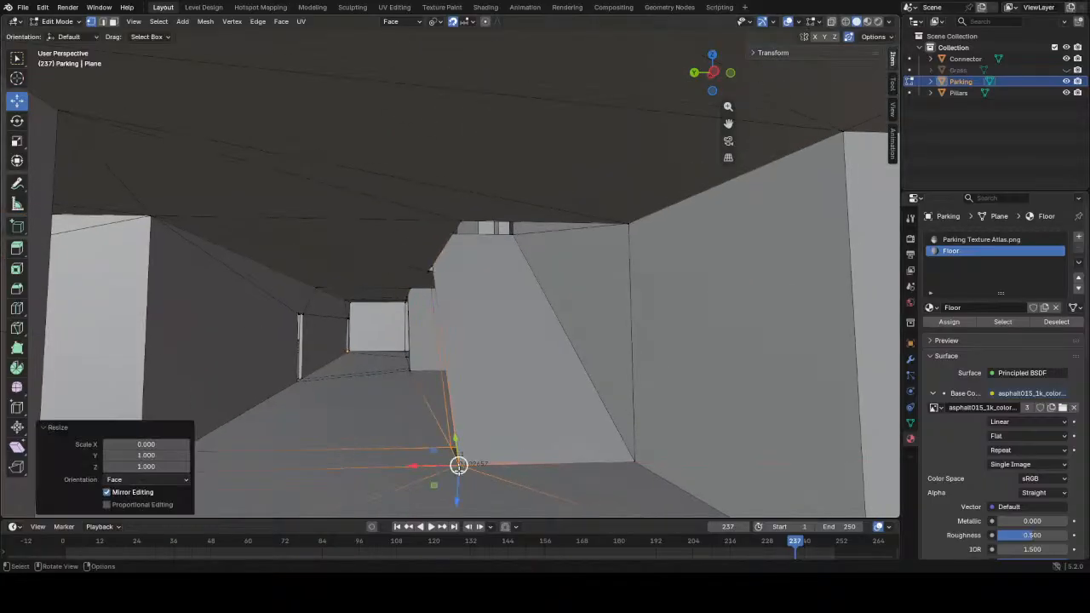
# - Select the sloped edge on the ramp's side and switch the transform orientation back to Global
pyautogui.moveTo(494, 371); pyautogui.dragTo(398, 352, button='middle')
pyautogui.click(376, 224)
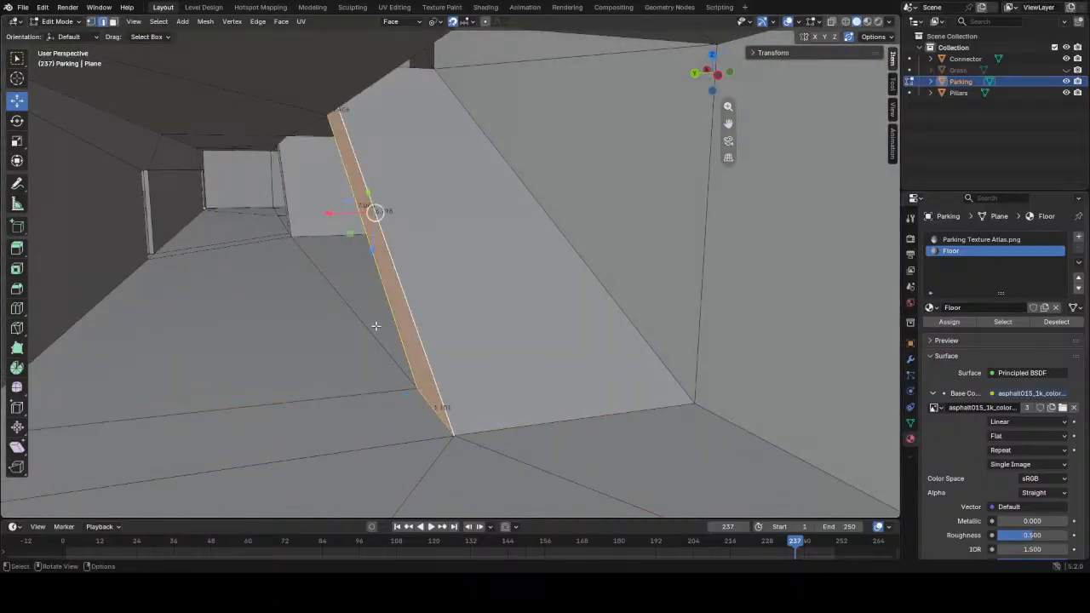
pyautogui.click(389, 23)
pyautogui.click(422, 143)
pyautogui.moveTo(379, 264); pyautogui.dragTo(371, 315, button='middle')
# - Move the vertex near the ramp's sloped edge about -0.031 along the global X axis
pyautogui.moveTo(386, 209); pyautogui.dragTo(545, 293, button='middle')
pyautogui.press('1')
pyautogui.click(520, 261)
pyautogui.moveTo(552, 290); pyautogui.dragTo(451, 286, button='middle')
pyautogui.moveTo(357, 252); pyautogui.dragTo(354, 256)
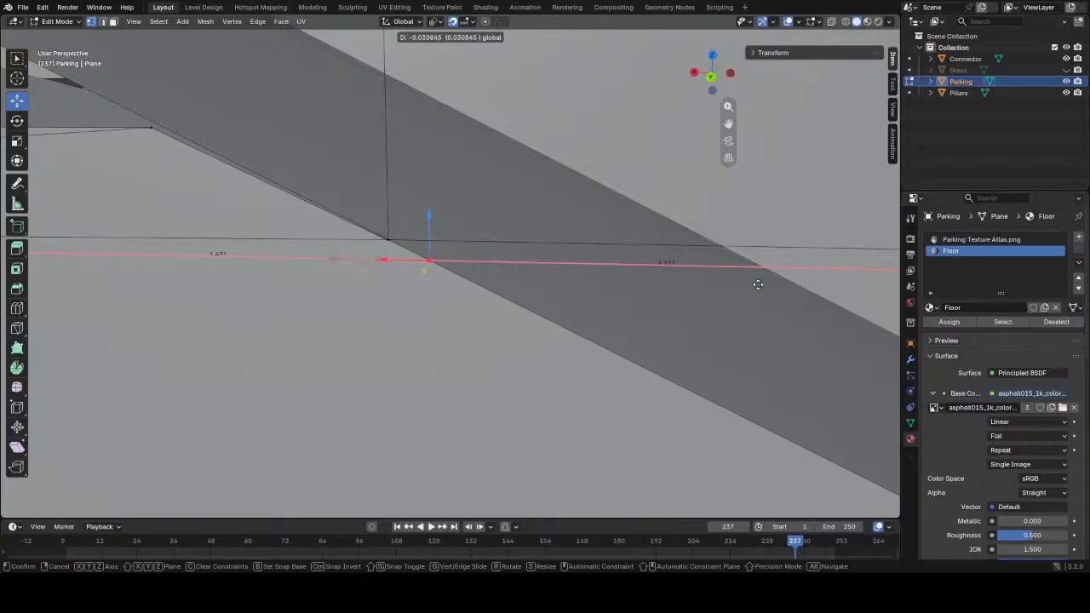
pyautogui.moveTo(757, 283); pyautogui.dragTo(757, 283)
# - Nudge the same vertex slightly further along X, first by -0.00021, onto the ramp's sloped edge, and save the file
pyautogui.moveTo(432, 261); pyautogui.dragTo(477, 228, button='middle')
pyautogui.keyDown('shift'); pyautogui.moveTo(500, 174); pyautogui.dragTo(468, 282, button='middle'); pyautogui.keyUp('shift')
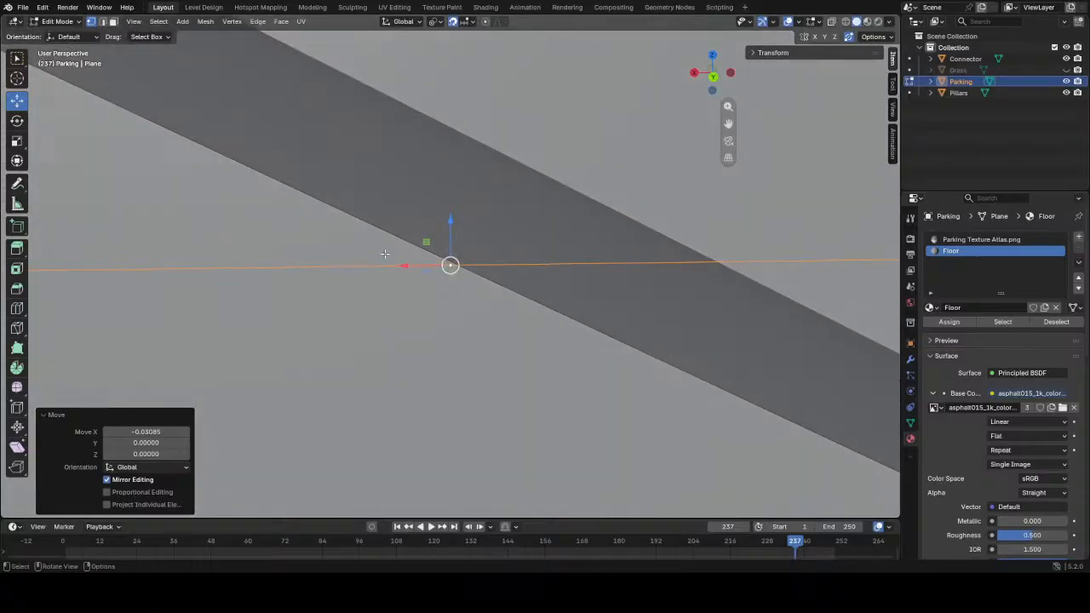
pyautogui.moveTo(405, 266); pyautogui.dragTo(458, 275)
pyautogui.scroll(6, 494, 297)
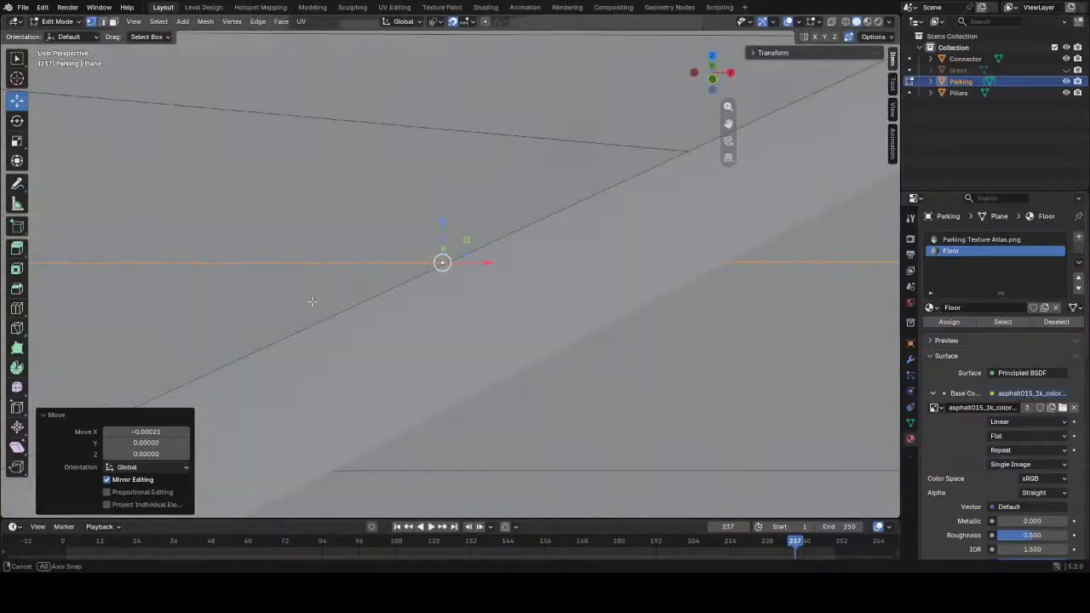
pyautogui.moveTo(311, 301); pyautogui.dragTo(438, 253, button='middle')
pyautogui.moveTo(486, 266); pyautogui.dragTo(505, 267)
pyautogui.moveTo(505, 267); pyautogui.dragTo(462, 286, button='middle')
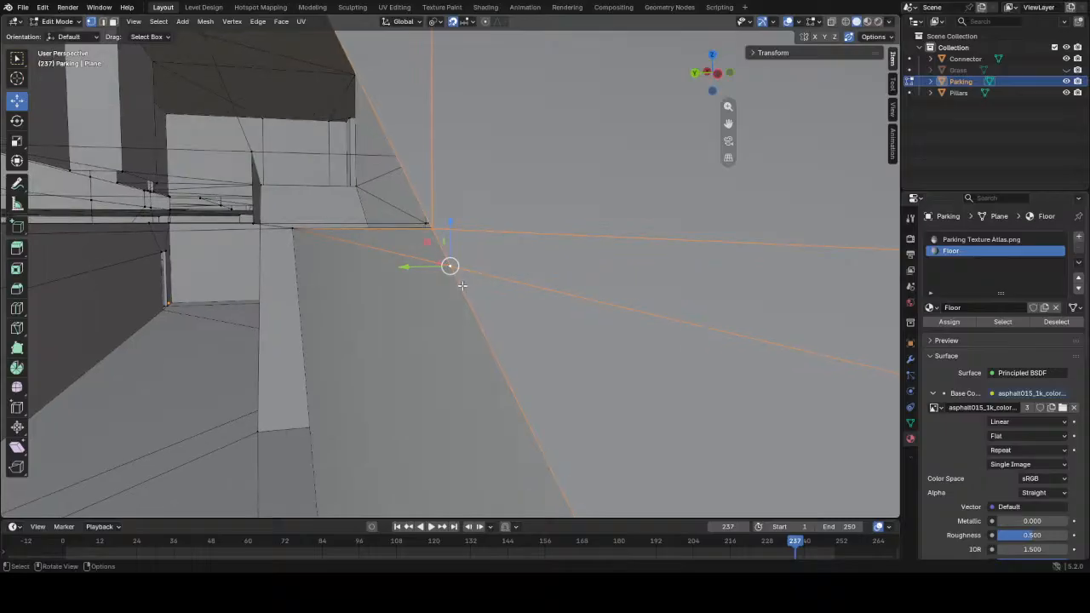
pyautogui.moveTo(535, 302); pyautogui.dragTo(442, 296, button='middle')
pyautogui.press('Tab')
pyautogui.hotkey('ctrl', 's')
# - Move the narrow wall face beside the passage 0.1 along the global Y axis
pyautogui.moveTo(593, 317); pyautogui.dragTo(444, 181, button='middle')
pyautogui.press('Tab')
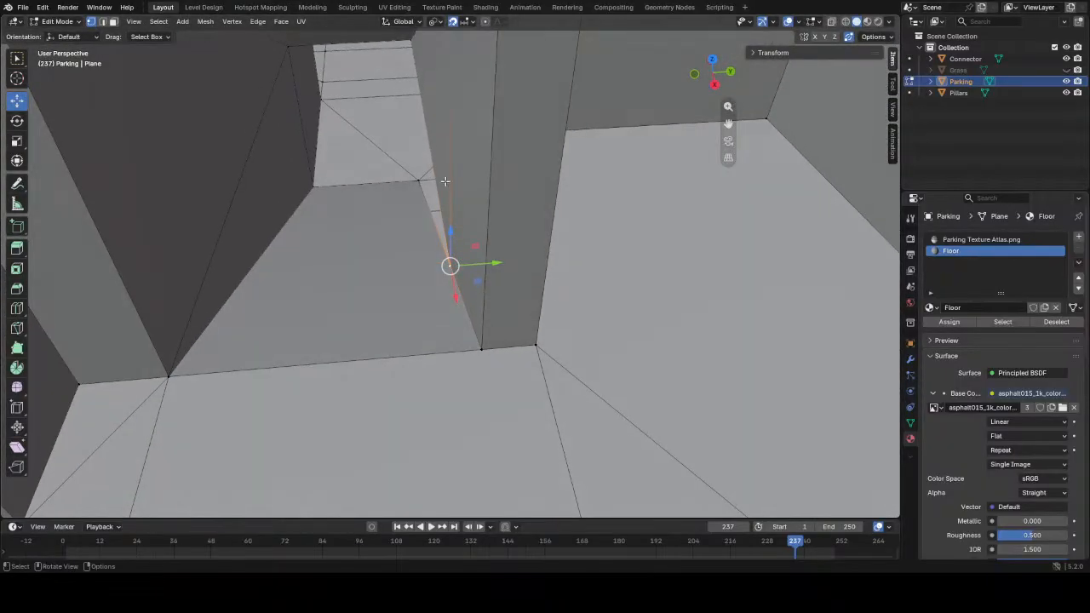
pyautogui.click(470, 221)
pyautogui.moveTo(470, 222); pyautogui.dragTo(196, 383, button='middle')
pyautogui.press('g')
pyautogui.press('y')
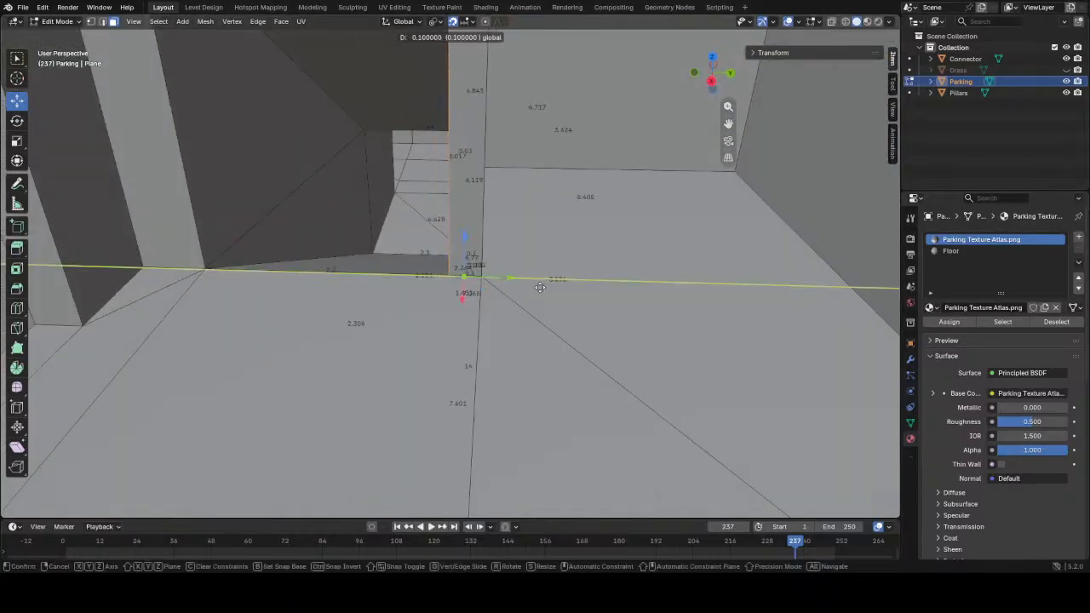
pyautogui.press('Return')
# - Merge the two neighbouring vertices at the ramp's lower floor corner using At Last and save the file
pyautogui.moveTo(540, 287); pyautogui.dragTo(543, 416, button='middle')
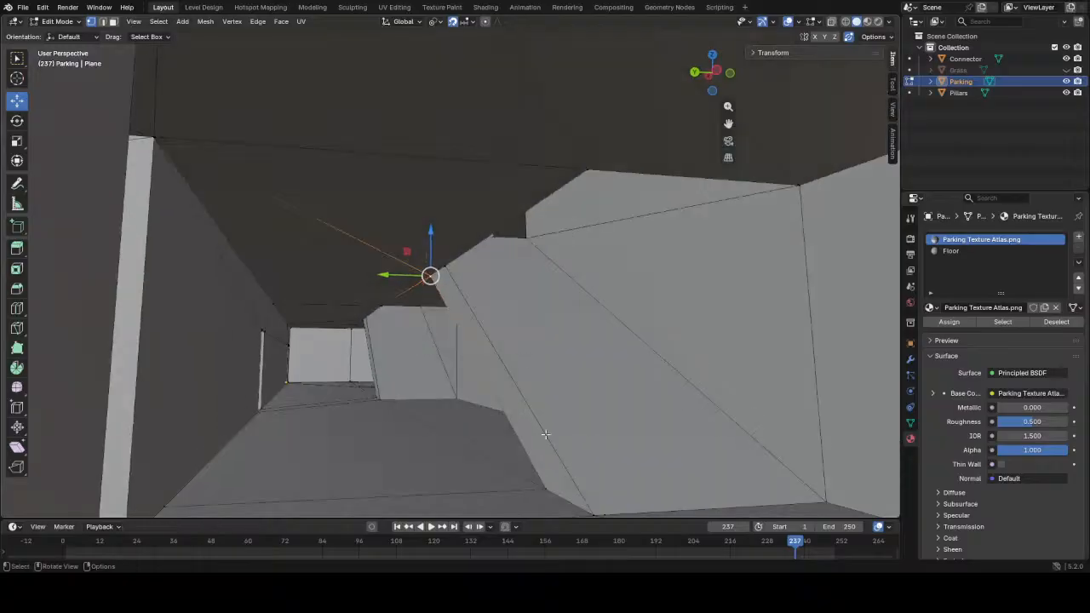
pyautogui.moveTo(572, 470); pyautogui.dragTo(533, 349, button='middle')
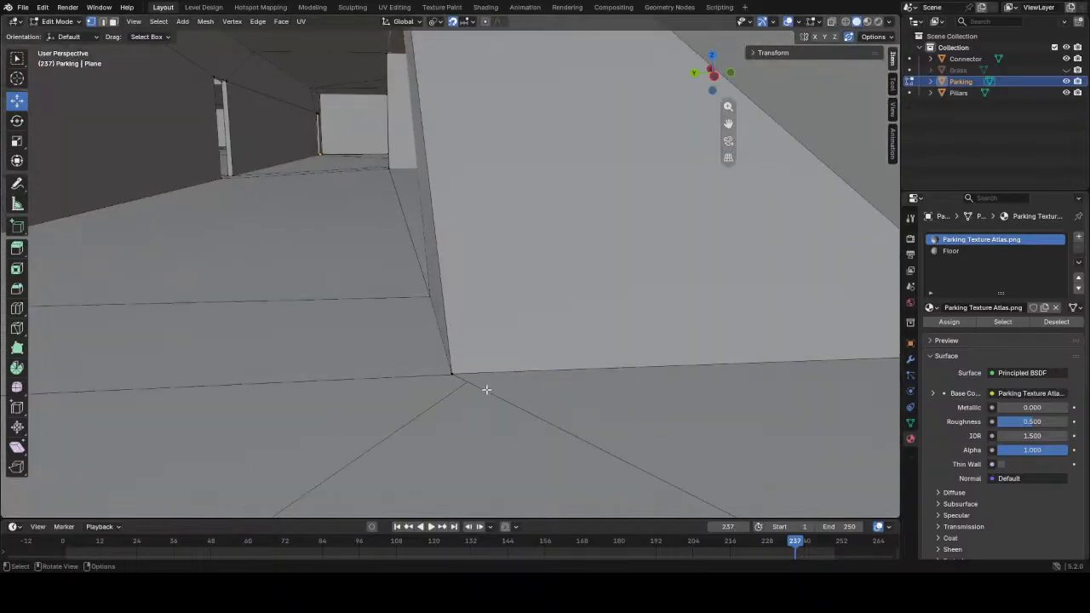
pyautogui.moveTo(477, 390); pyautogui.dragTo(481, 382, button='middle')
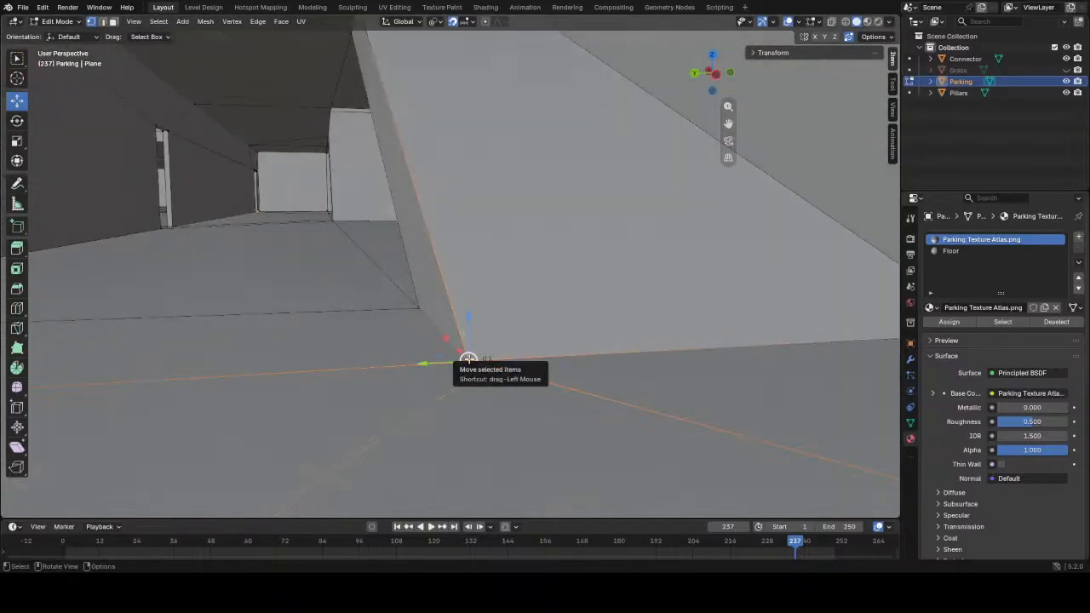
pyautogui.press('m')
pyautogui.click(469, 360)
pyautogui.hotkey('ctrl', 's')
# - Try to align the selected faces near the ramp by scaling them to 0 along Y, and undo the scaling
pyautogui.moveTo(313, 96); pyautogui.dragTo(451, 350, button='middle')
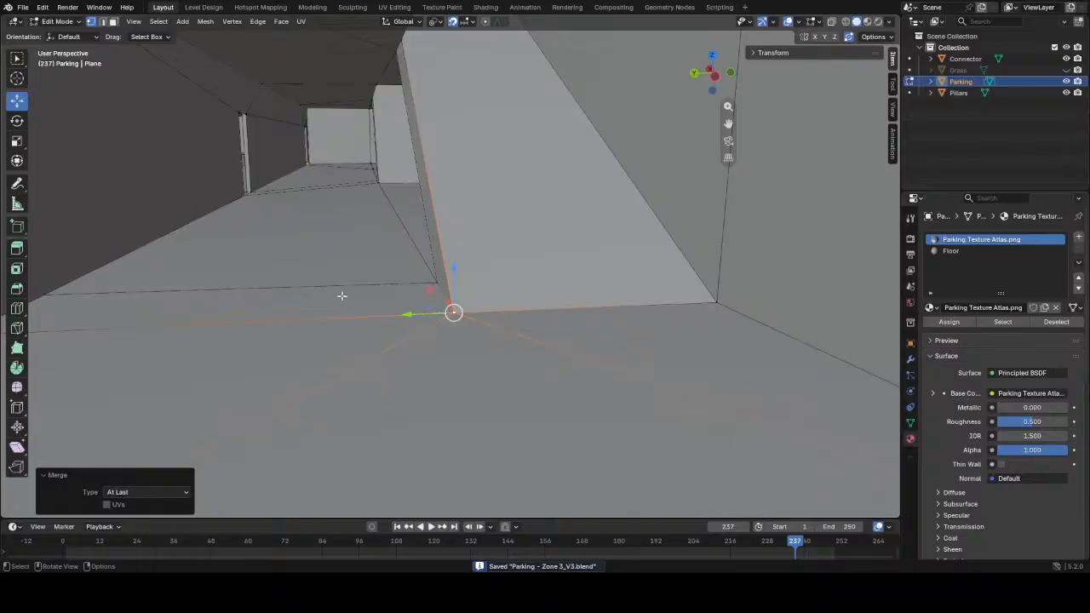
pyautogui.scroll(-6, 409, 224)
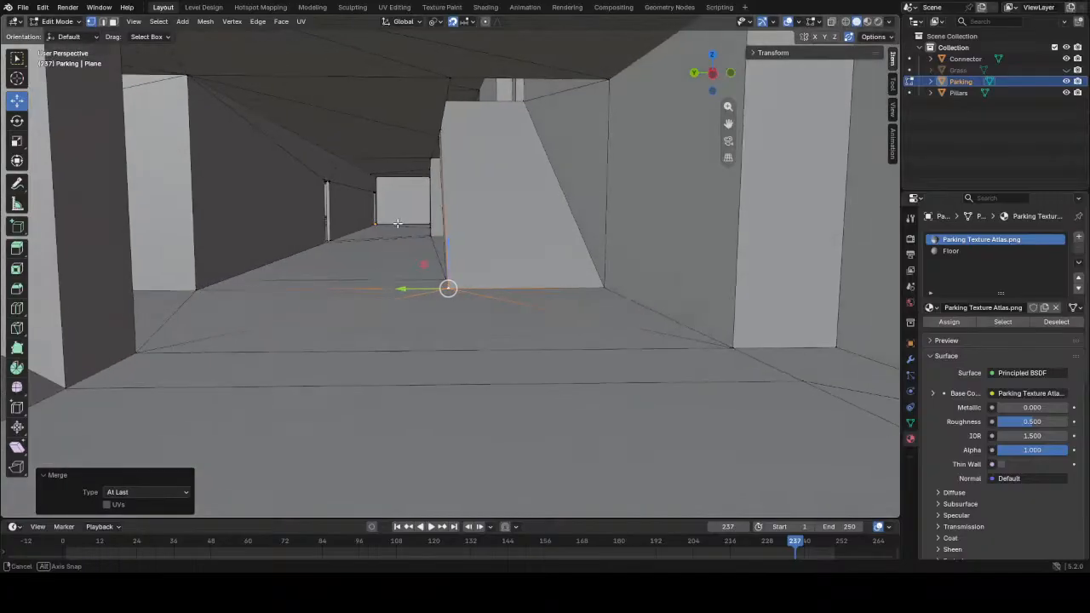
pyautogui.scroll(2, 430, 171)
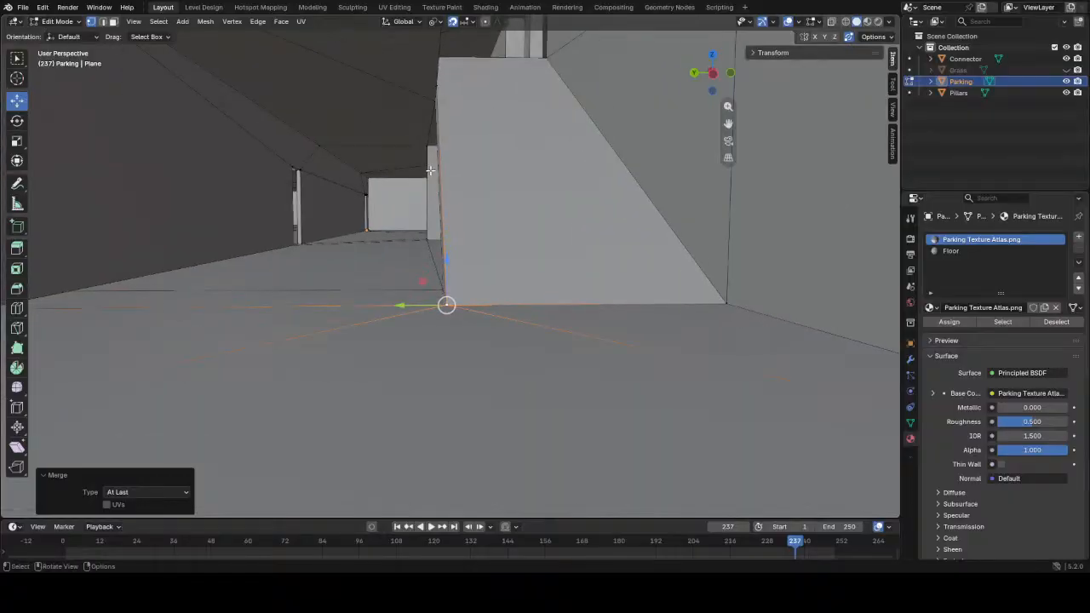
pyautogui.scroll(3, 430, 170)
pyautogui.moveTo(430, 171); pyautogui.dragTo(411, 233, button='middle')
pyautogui.press('3')
pyautogui.click(406, 261)
pyautogui.moveTo(425, 65); pyautogui.dragTo(393, 90, button='middle')
pyautogui.click(396, 66)
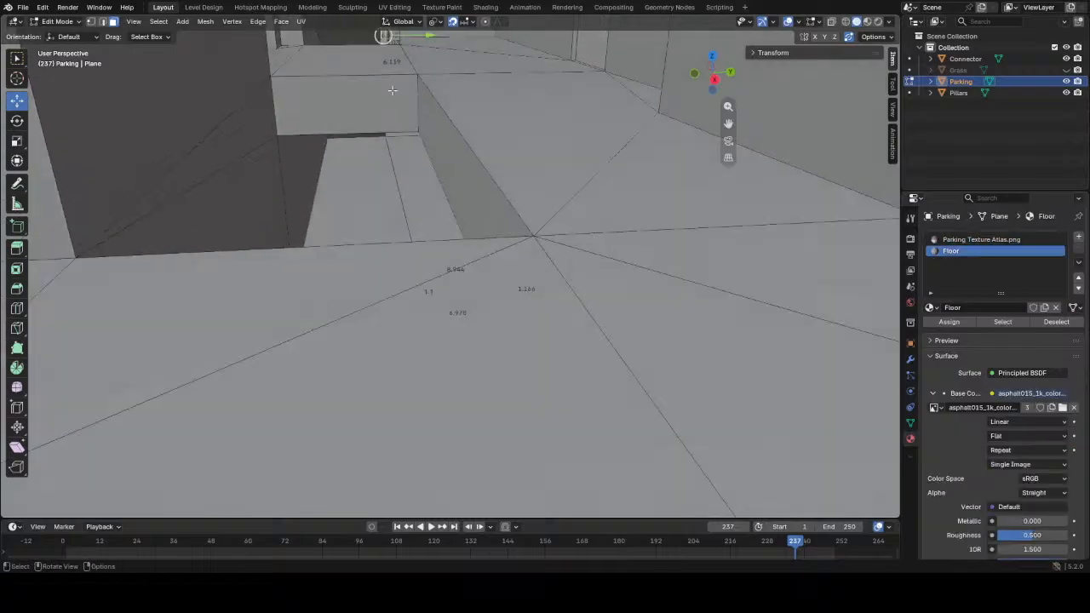
pyautogui.press('s')
pyautogui.press('y')
pyautogui.press('0')
pyautogui.press('Return')
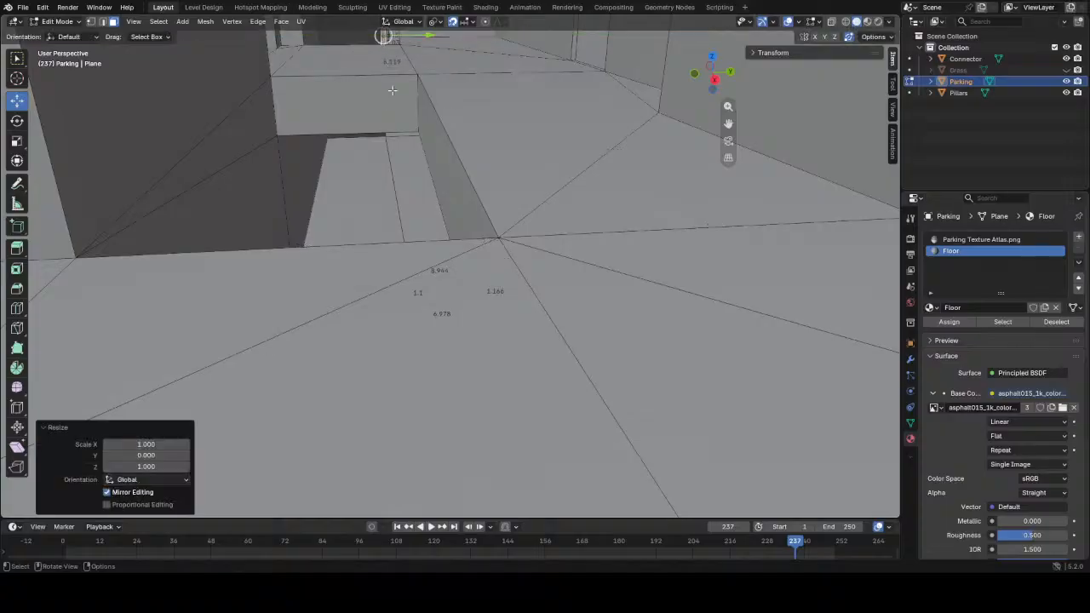
pyautogui.hotkey('ctrl', 'z')
# - Select the ramp's side wall face and the wall face beyond it, flatten them by scaling to 0, and save
pyautogui.click(424, 142)
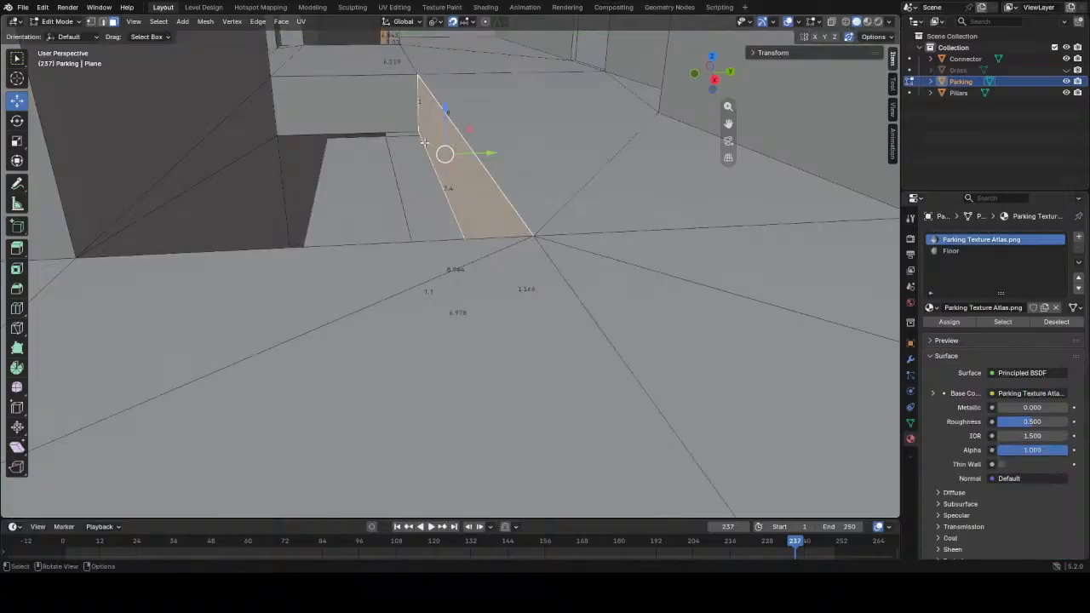
pyautogui.keyDown('shift'); pyautogui.click(386, 35); pyautogui.keyUp('shift')
pyautogui.moveTo(385, 35); pyautogui.dragTo(414, 215, button='middle')
pyautogui.press('s')
pyautogui.press('0')
pyautogui.press('Return')
pyautogui.hotkey('ctrl', 's')
# - Examine the ramp and passage area of the parking model in Object Mode for remaining gaps
pyautogui.press('Tab')
pyautogui.scroll(-6, 421, 138)
pyautogui.moveTo(421, 138); pyautogui.dragTo(440, 192, button='middle')
pyautogui.moveTo(451, 311); pyautogui.dragTo(451, 190, button='middle')
pyautogui.scroll(5, 455, 247)
pyautogui.scroll(-4, 453, 247)
pyautogui.moveTo(457, 274); pyautogui.dragTo(416, 318, button='middle')
pyautogui.scroll(4, 453, 253)
pyautogui.scroll(-1, 459, 241)
pyautogui.scroll(3, 458, 244)
pyautogui.scroll(-3, 417, 319)
# - Select the open boundary edge loop around the top of the ramp recess and fill it with a face
pyautogui.press('Tab')
pyautogui.keyDown('alt'); pyautogui.click(325, 284); pyautogui.keyUp('alt')
pyautogui.moveTo(328, 293); pyautogui.dragTo(425, 291, button='middle')
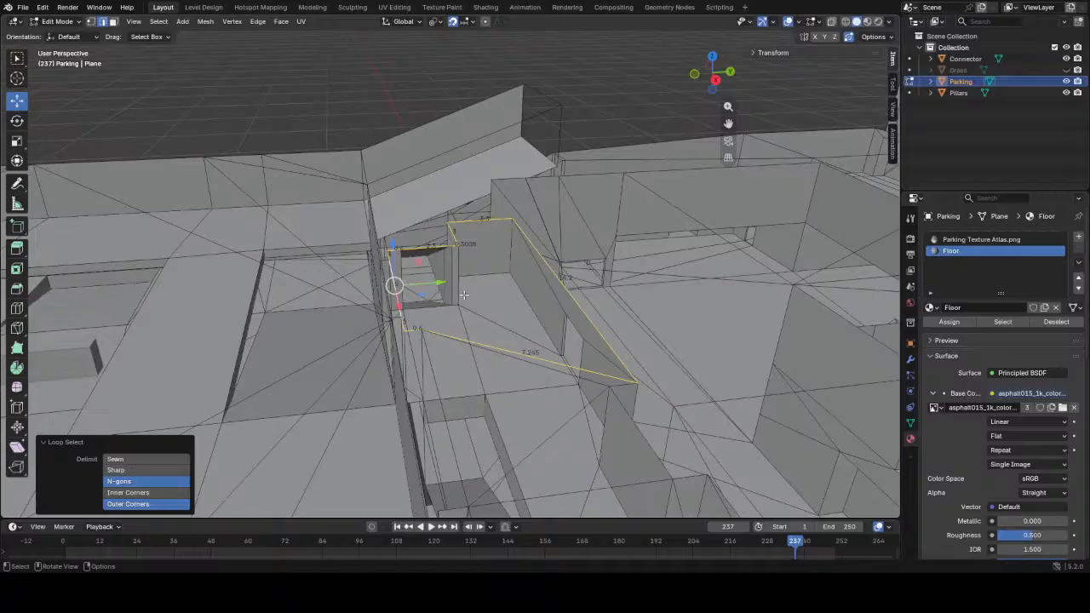
pyautogui.press('f')
# - Triangulate the newly filled face and convert its triangles to quads
pyautogui.hotkey('ctrl', 't')
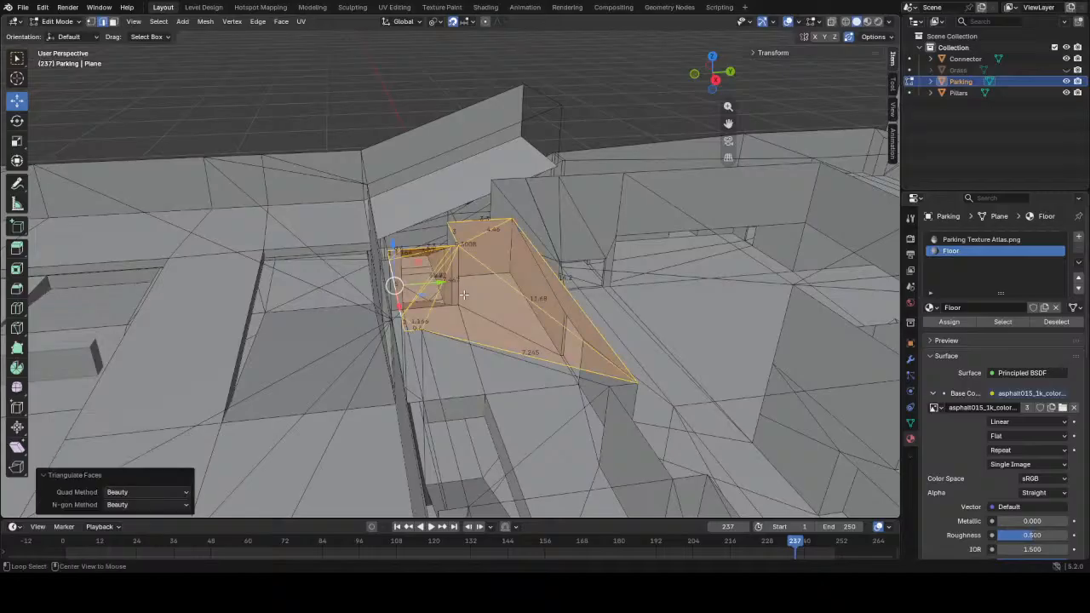
pyautogui.hotkey('alt', 'j')
pyautogui.scroll(3, 465, 296)
pyautogui.moveTo(466, 297); pyautogui.dragTo(473, 372, button='middle')
pyautogui.moveTo(380, 386); pyautogui.dragTo(408, 353, button='middle')
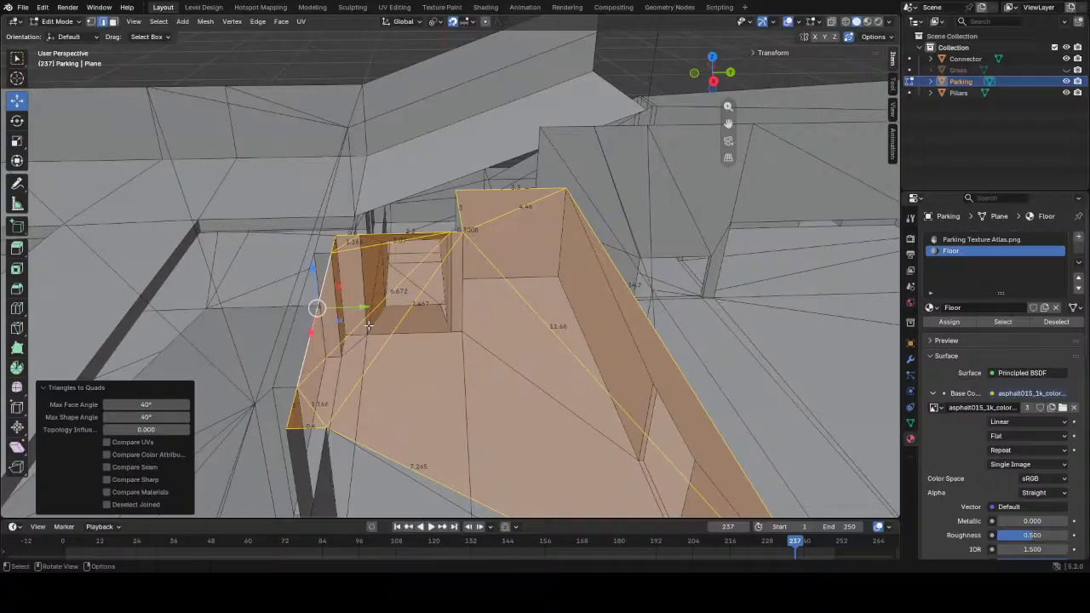
# - Check the local coordinates of the individual corner vertices along the top of the passage entrance walls
pyautogui.press('Tab')
pyautogui.moveTo(429, 349); pyautogui.dragTo(569, 311, button='middle')
pyautogui.press('Tab')
pyautogui.press('1')
pyautogui.click(531, 227)
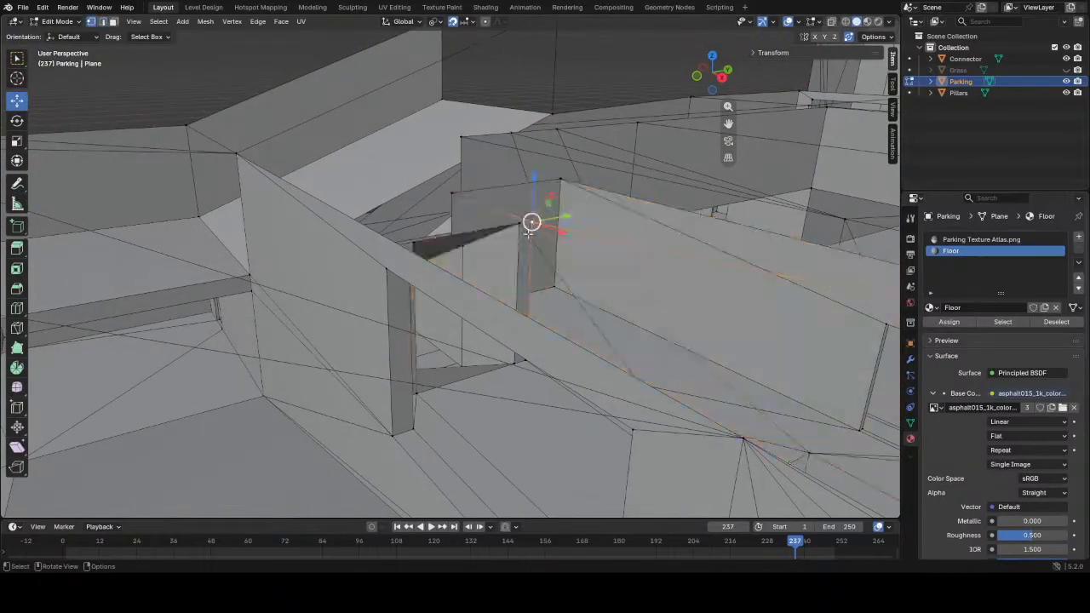
pyautogui.click(771, 54)
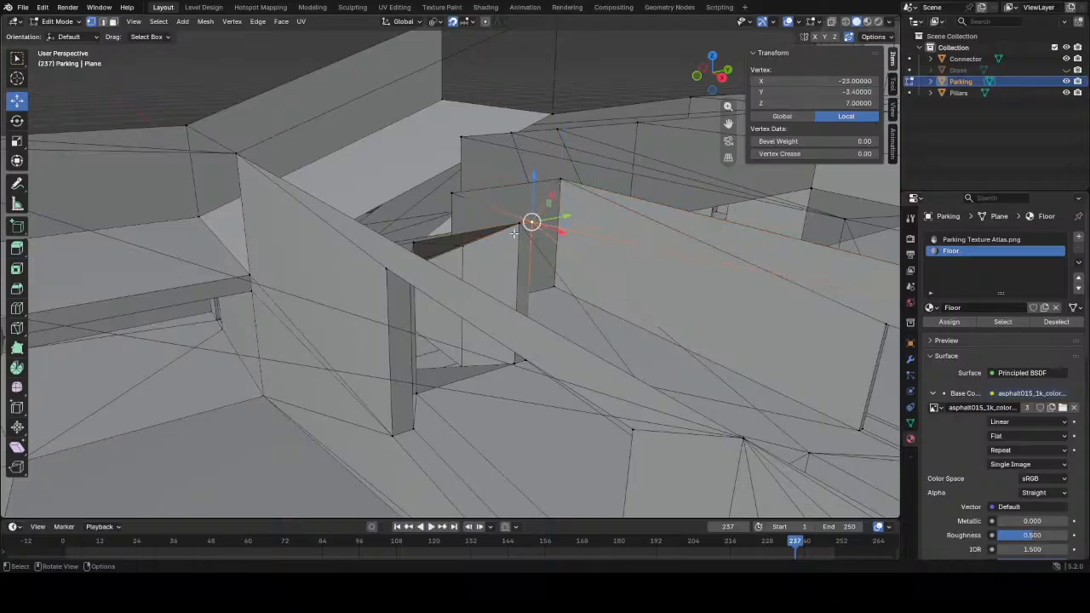
pyautogui.moveTo(440, 245); pyautogui.dragTo(408, 264, button='middle')
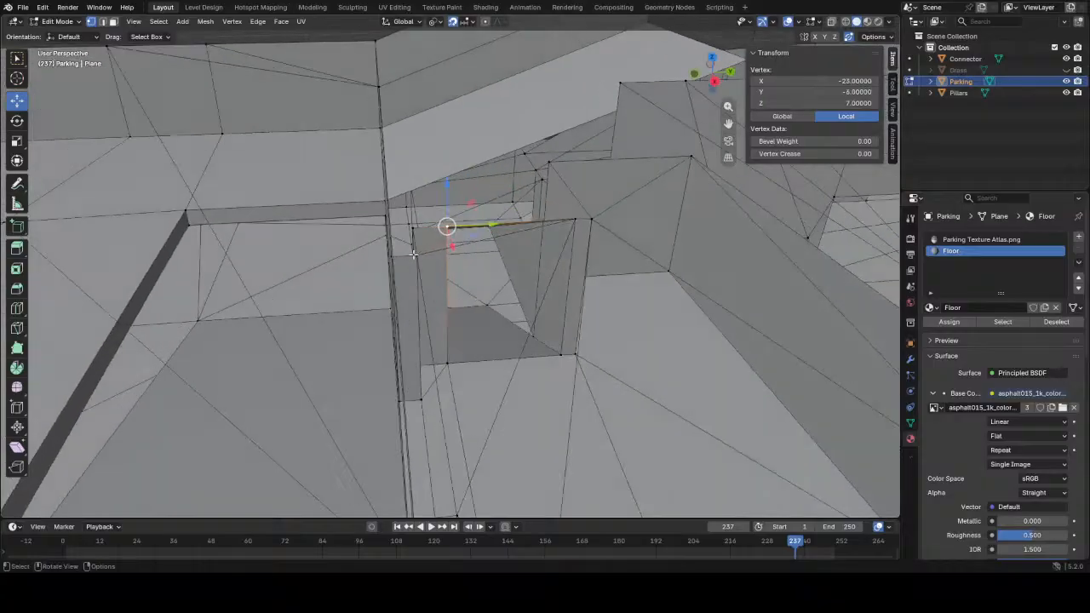
# - Level the stacked vertices at the top corner between the passage and the ramp by scaling them to 0 along Z
pyautogui.keyDown('shift'); pyautogui.click(591, 220); pyautogui.keyUp('shift')
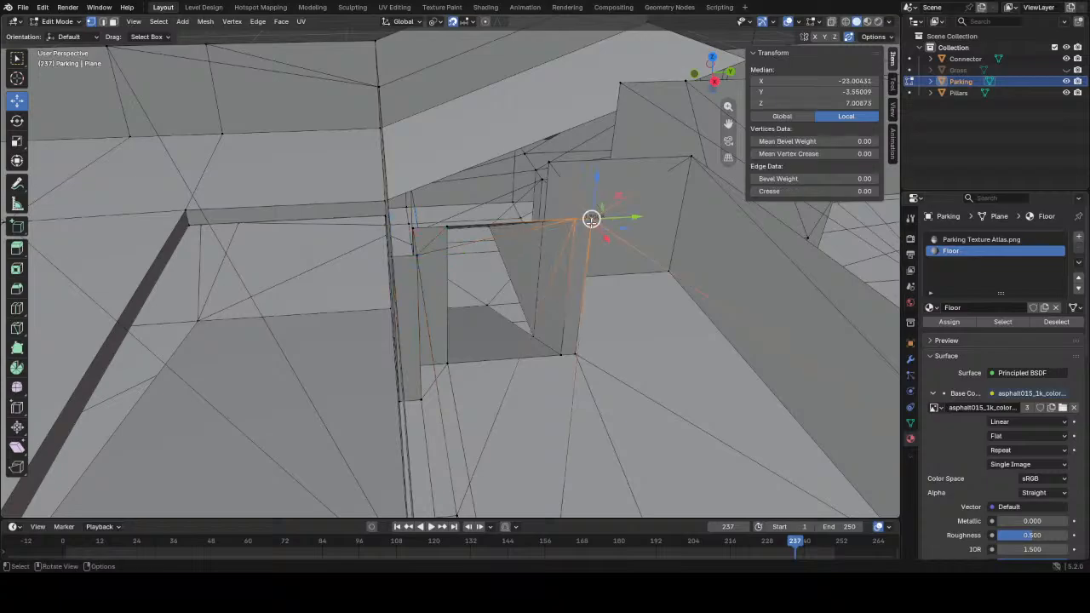
pyautogui.press('Return')
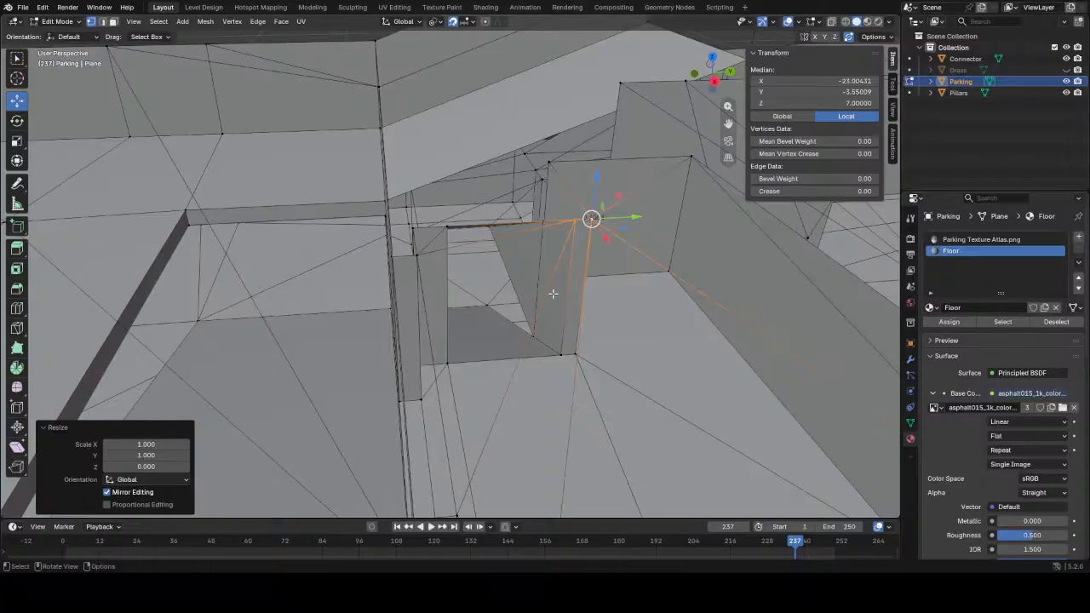
pyautogui.moveTo(544, 293); pyautogui.dragTo(559, 284, button='middle')
pyautogui.press('Tab')
pyautogui.press('Tab')
# - Examine the ceiling strip and wall faces around the passage entrance from above and from inside the room
pyautogui.keyDown('alt'); pyautogui.middleClick(591, 236); pyautogui.keyUp('alt')
pyautogui.moveTo(579, 236); pyautogui.dragTo(728, 376, button='middle')
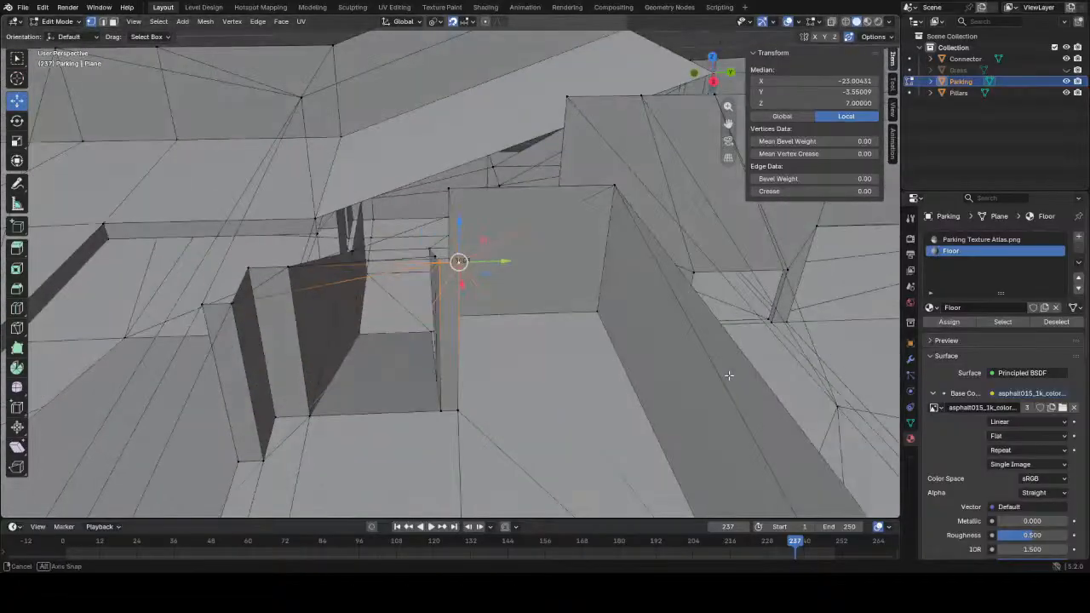
pyautogui.moveTo(450, 328); pyautogui.dragTo(469, 246, button='middle')
pyautogui.click(471, 255)
pyautogui.scroll(4, 499, 277)
pyautogui.click(514, 285)
pyautogui.click(536, 264)
pyautogui.click(372, 243)
pyautogui.click(366, 247)
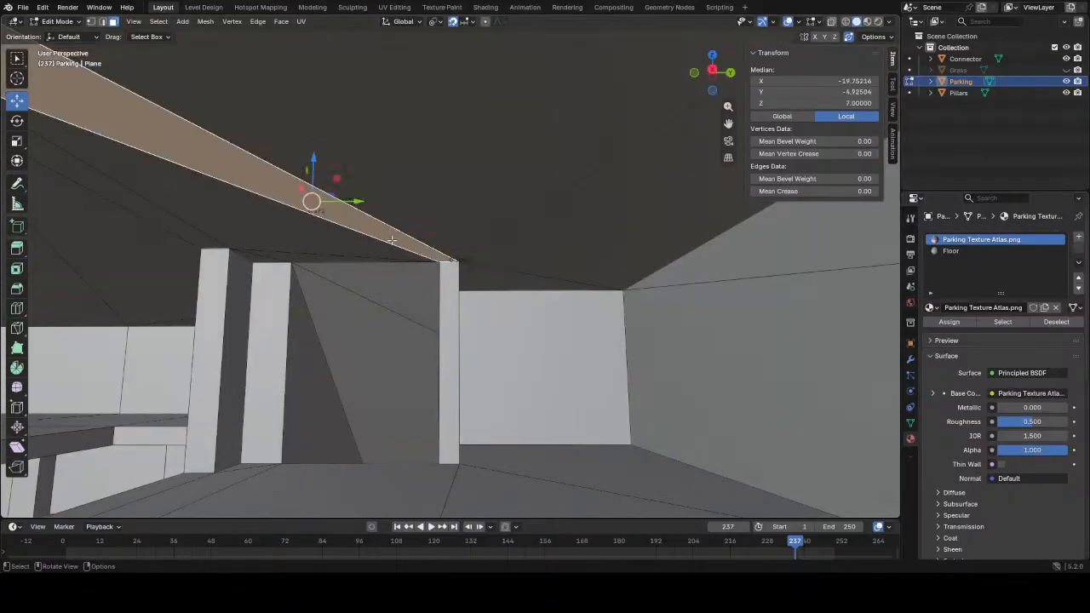
pyautogui.click(254, 259)
pyautogui.moveTo(366, 260); pyautogui.dragTo(396, 339, button='middle')
pyautogui.click(510, 242)
pyautogui.scroll(-5, 502, 255)
pyautogui.moveTo(477, 294); pyautogui.dragTo(601, 330, button='middle')
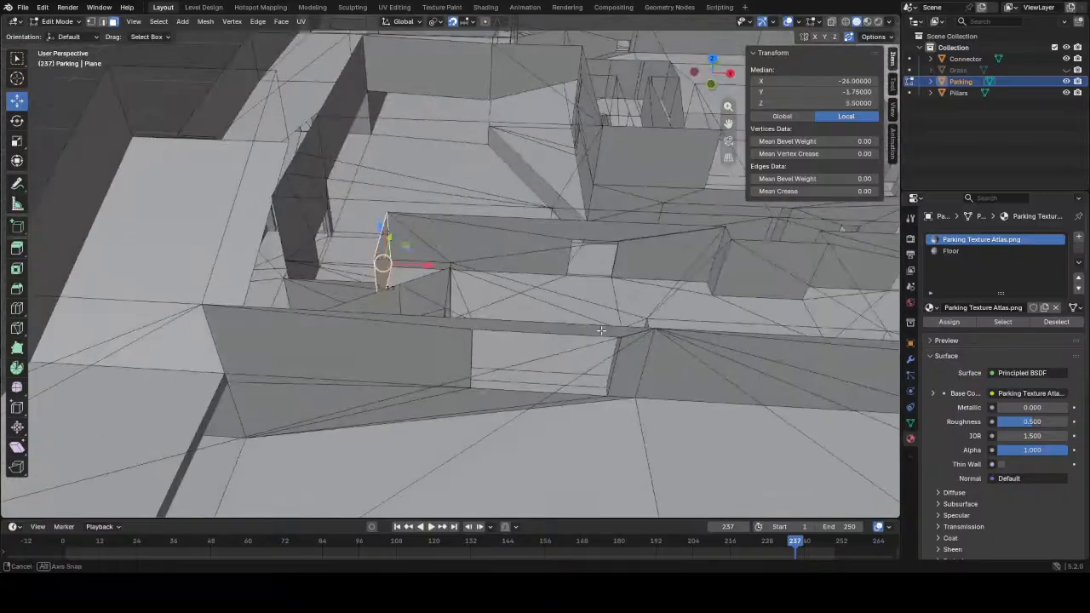
# - Examine the neighbouring walls and the overhead face of the wall opening, then survey the whole parking structure for gaps
pyautogui.keyDown('alt'); pyautogui.middleClick(580, 219); pyautogui.keyUp('alt')
pyautogui.scroll(6, 508, 321)
pyautogui.moveTo(509, 322); pyautogui.dragTo(528, 345, button='middle')
pyautogui.scroll(-3, 554, 292)
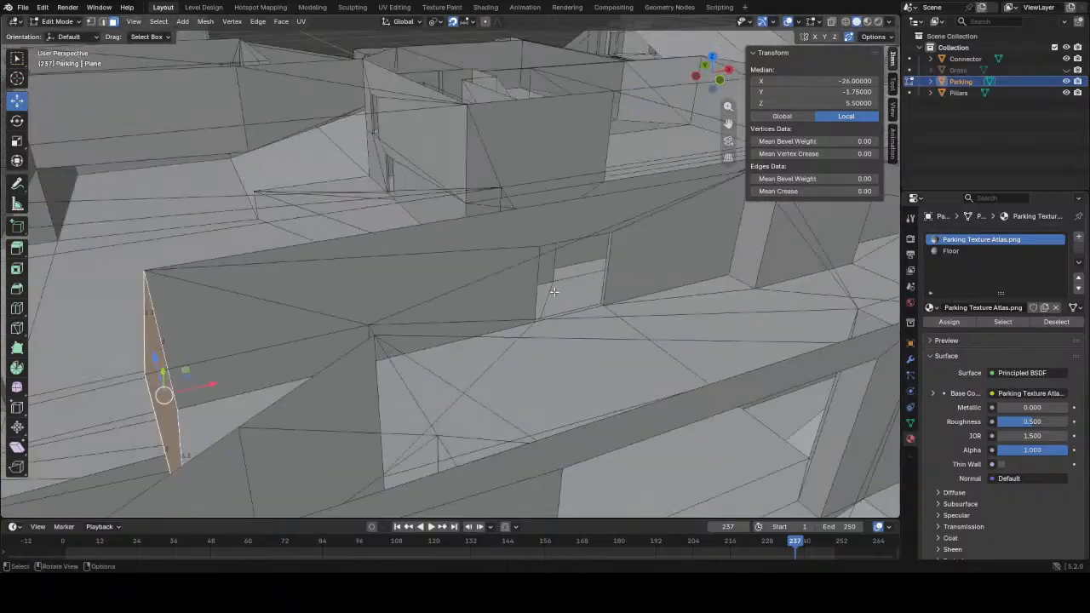
pyautogui.moveTo(584, 258); pyautogui.dragTo(567, 238, button='middle')
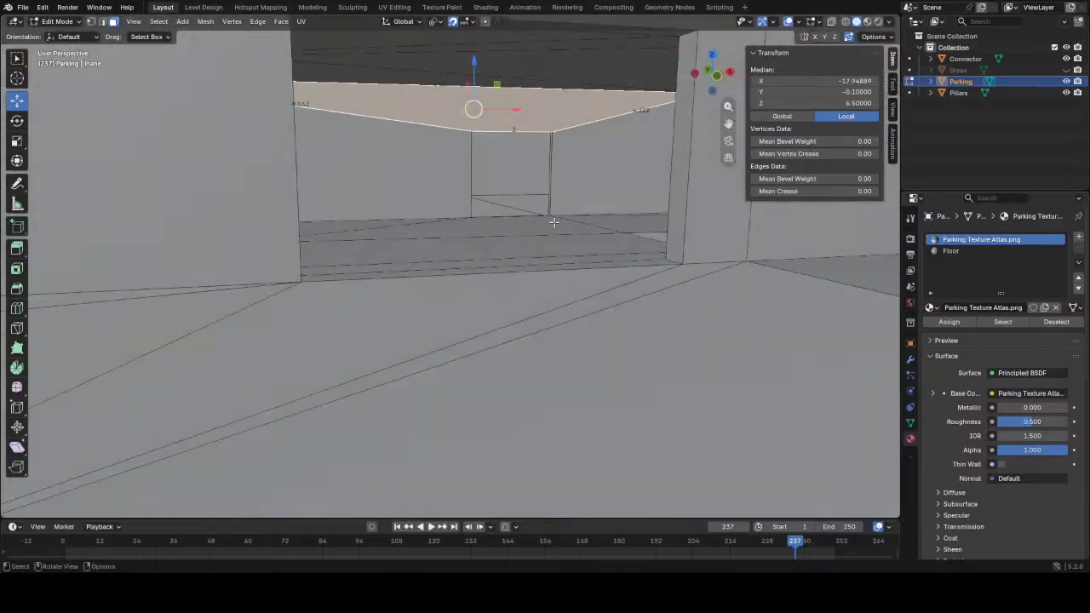
pyautogui.keyDown('alt'); pyautogui.middleClick(508, 74); pyautogui.keyUp('alt')
pyautogui.moveTo(494, 106); pyautogui.dragTo(326, 165, button='middle')
pyautogui.scroll(-3, 433, 215)
pyautogui.scroll(4, 475, 224)
pyautogui.scroll(3, 569, 273)
pyautogui.moveTo(668, 304); pyautogui.dragTo(620, 330, button='middle')
pyautogui.scroll(-3, 545, 328)
pyautogui.moveTo(476, 328); pyautogui.dragTo(605, 317, button='middle')
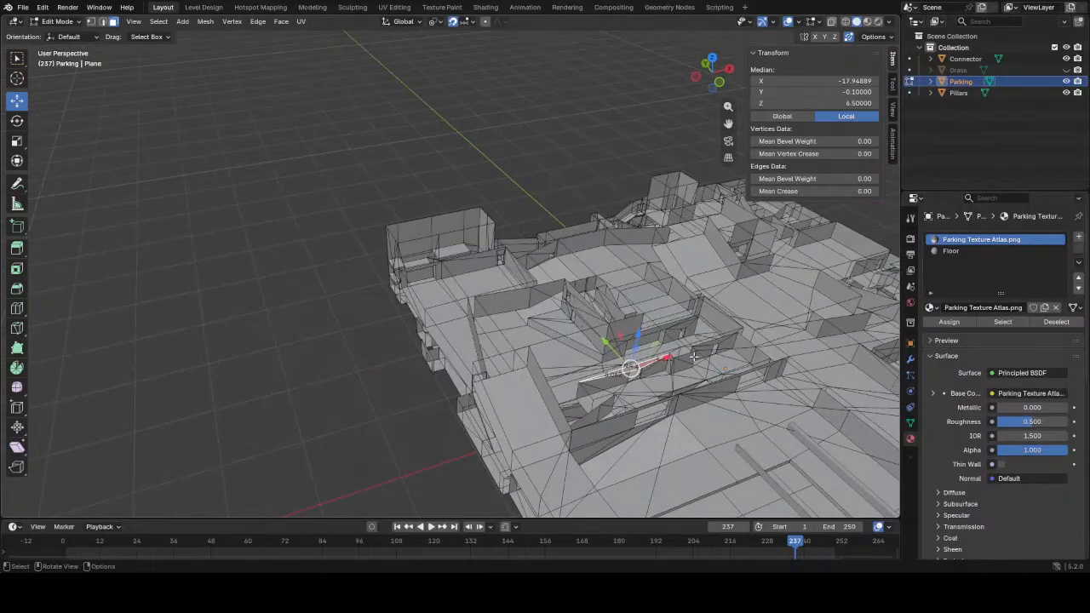
pyautogui.scroll(10, 603, 291)
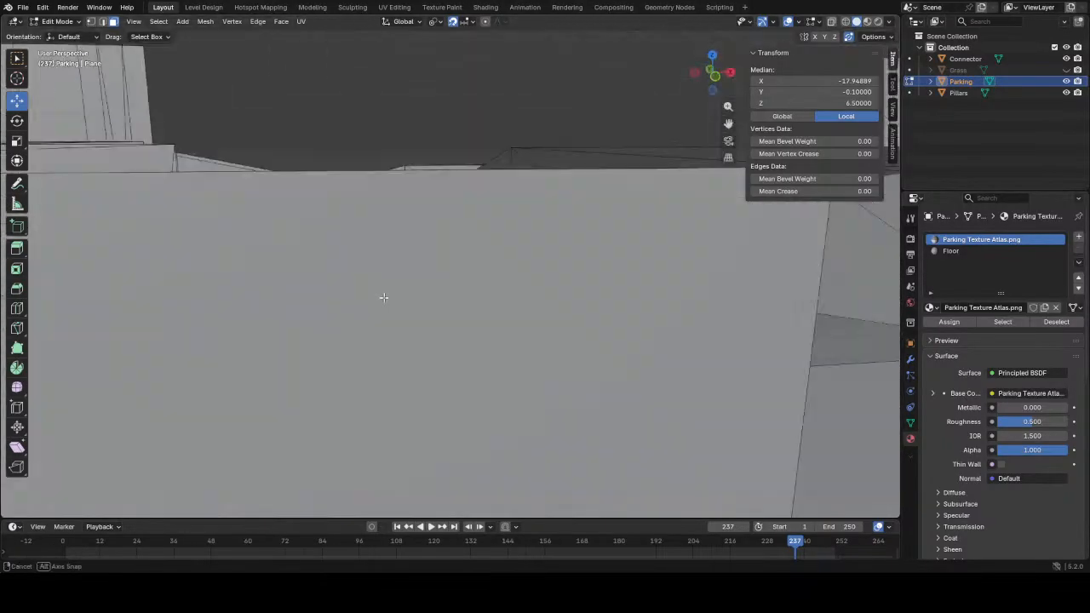
# - Try to triangulate the open boundary loop around the top of the angled corridor and convert it to quads
pyautogui.moveTo(366, 280); pyautogui.dragTo(509, 316, button='middle')
pyautogui.keyDown('alt'); pyautogui.click(444, 238); pyautogui.keyUp('alt')
pyautogui.scroll(-4, 605, 325)
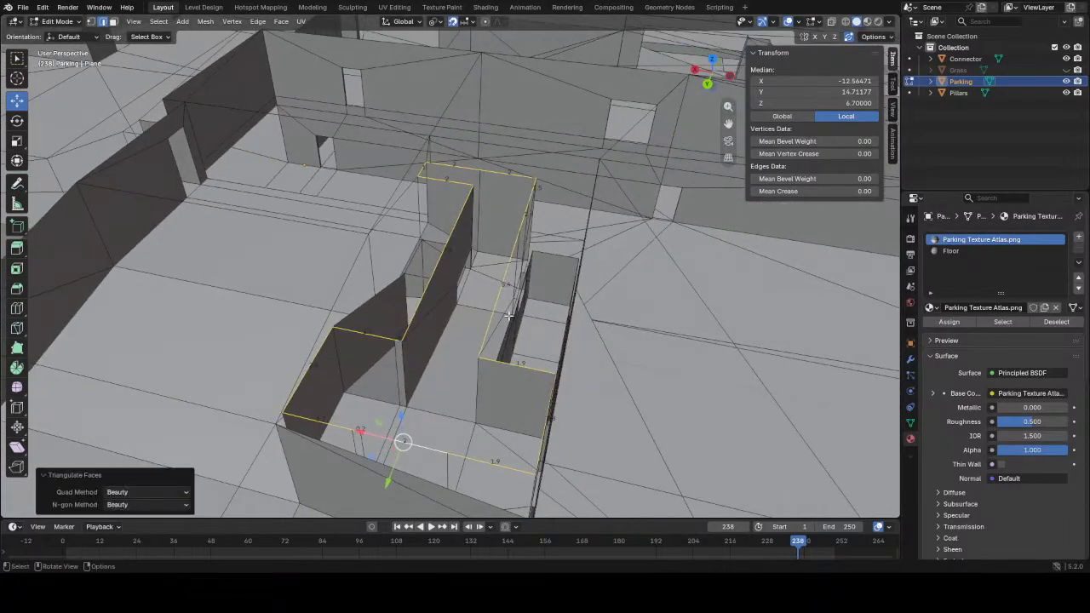
pyautogui.hotkey('alt', 'j')
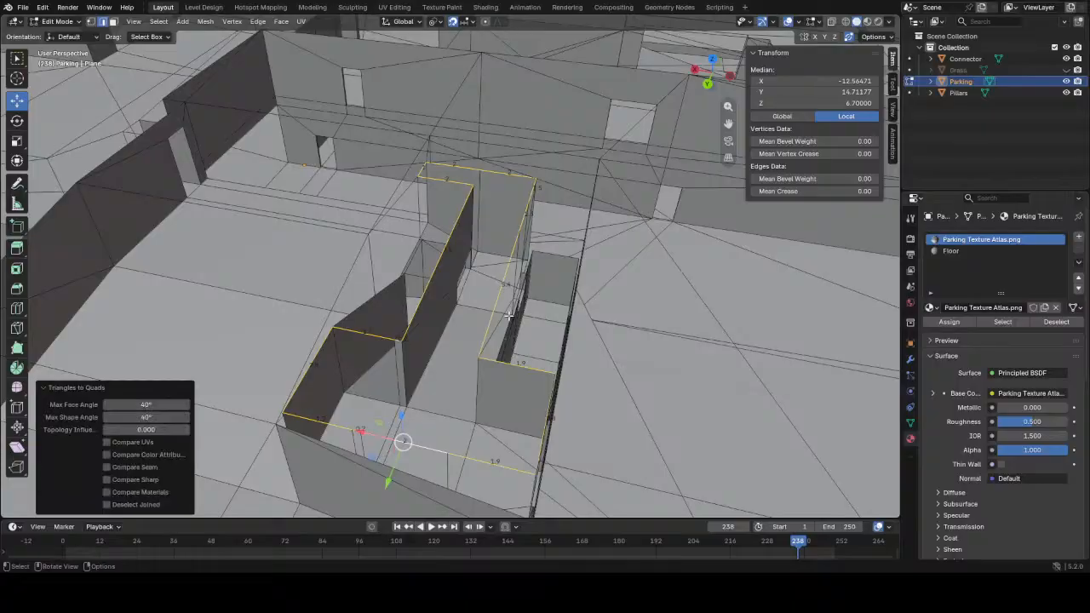
# - Fill the open boundary loop on top of the angled corridor with a face, convert it to quads, and save
pyautogui.click(421, 364)
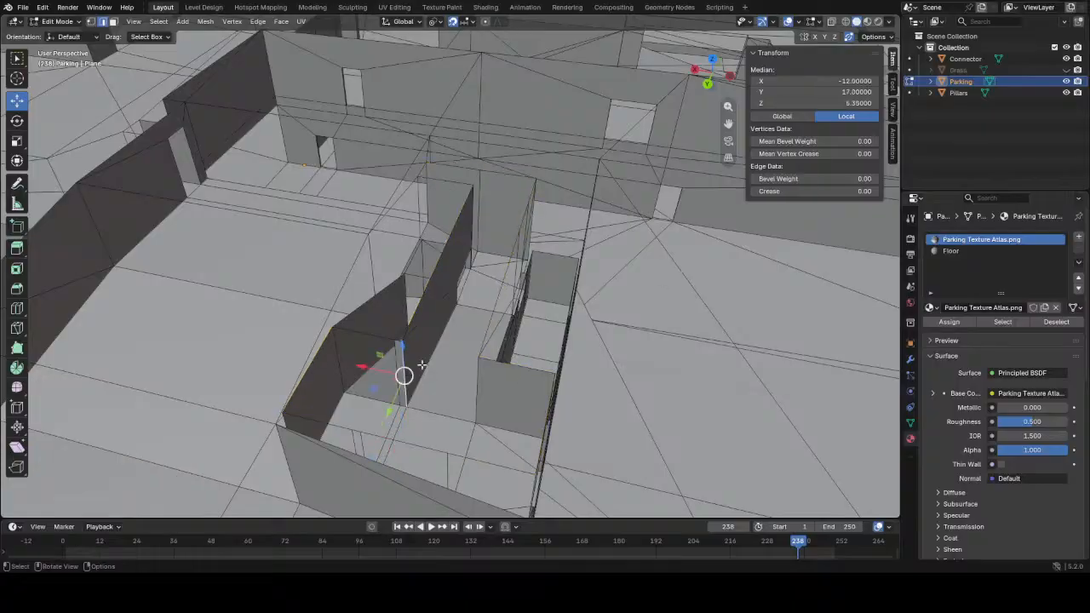
pyautogui.keyDown('alt'); pyautogui.click(411, 321); pyautogui.keyUp('alt')
pyautogui.moveTo(412, 322); pyautogui.dragTo(432, 337, button='middle')
pyautogui.press('f')
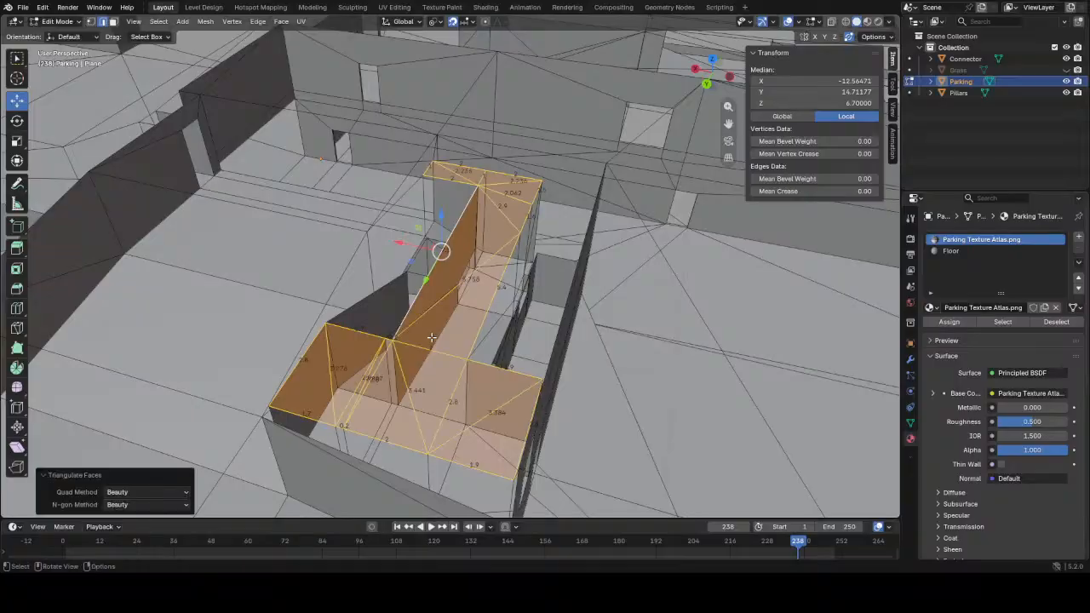
pyautogui.moveTo(429, 380); pyautogui.dragTo(541, 349, button='middle')
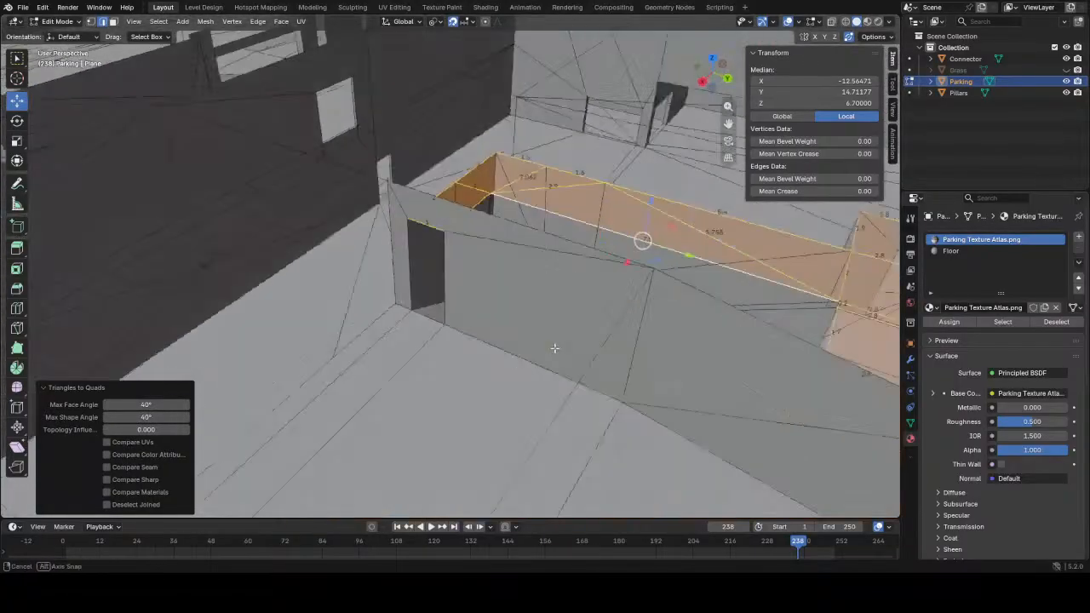
pyautogui.hotkey('ctrl', 's')
# - Close the open top of the adjoining narrow room with a triangulated face along its boundary loop, and save the file
pyautogui.scroll(-6, 402, 342)
pyautogui.moveTo(396, 372); pyautogui.dragTo(530, 428, button='middle')
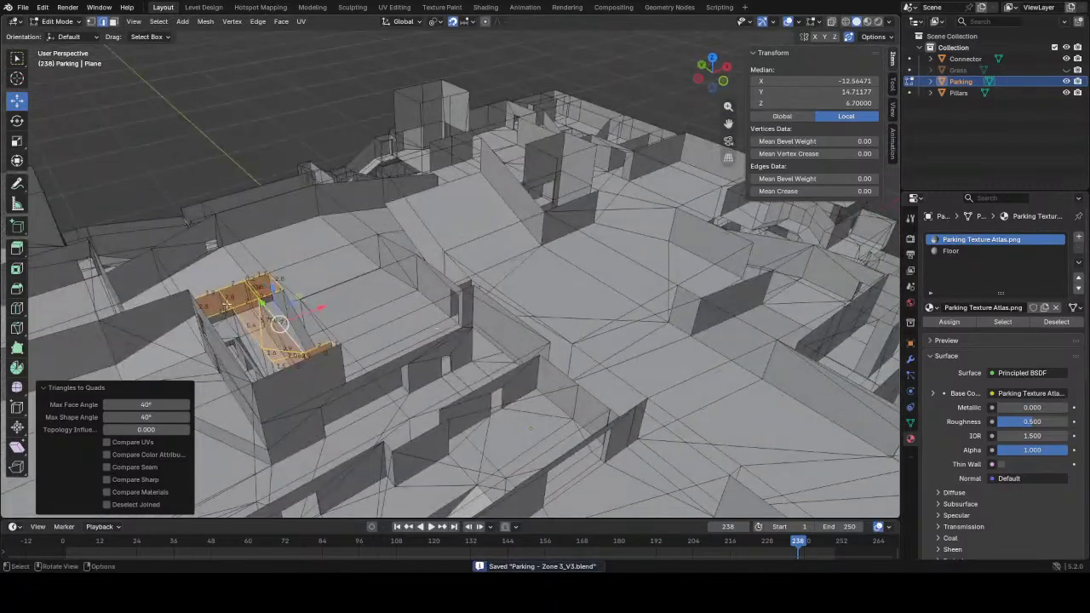
pyautogui.keyDown('alt'); pyautogui.middleClick(242, 344); pyautogui.keyUp('alt')
pyautogui.scroll(5, 565, 315)
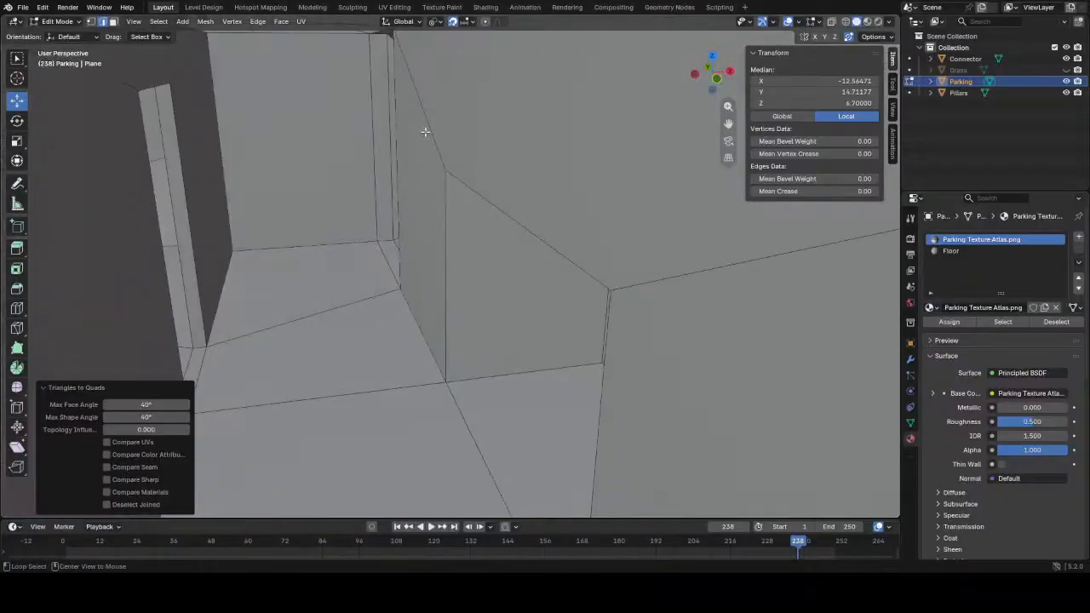
pyautogui.moveTo(425, 132); pyautogui.dragTo(399, 273, button='middle')
pyautogui.keyDown('alt'); pyautogui.click(428, 196); pyautogui.keyUp('alt')
pyautogui.press('l')
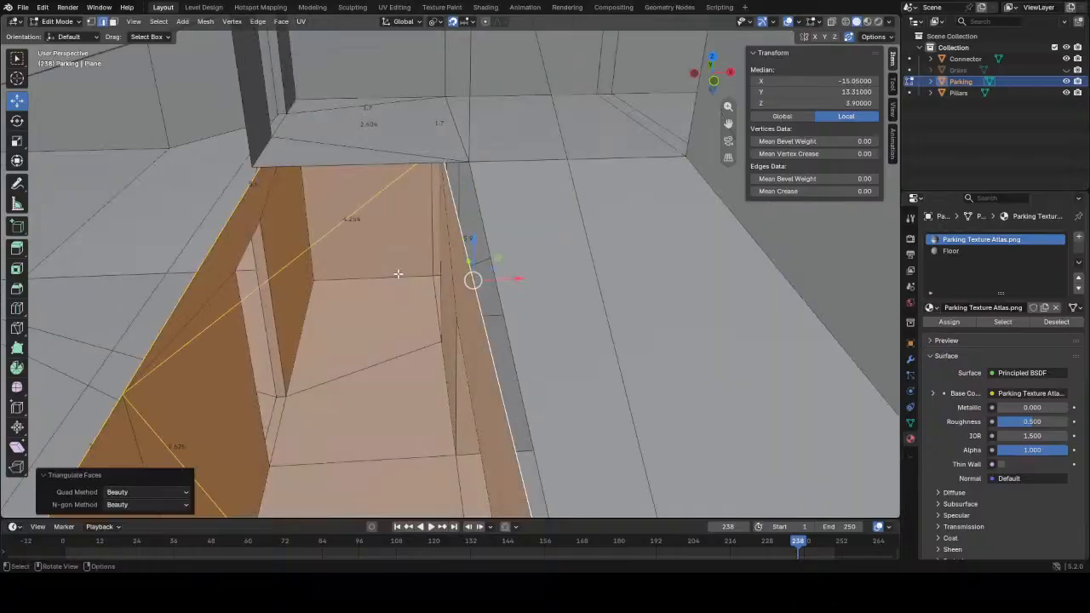
pyautogui.moveTo(313, 277); pyautogui.dragTo(415, 317, button='middle')
pyautogui.press('Tab')
pyautogui.hotkey('ctrl', 's')
pyautogui.press('Tab')
# - Delete the long side wall face beside the sloped passage and fill the opening with a new face
pyautogui.click(364, 230)
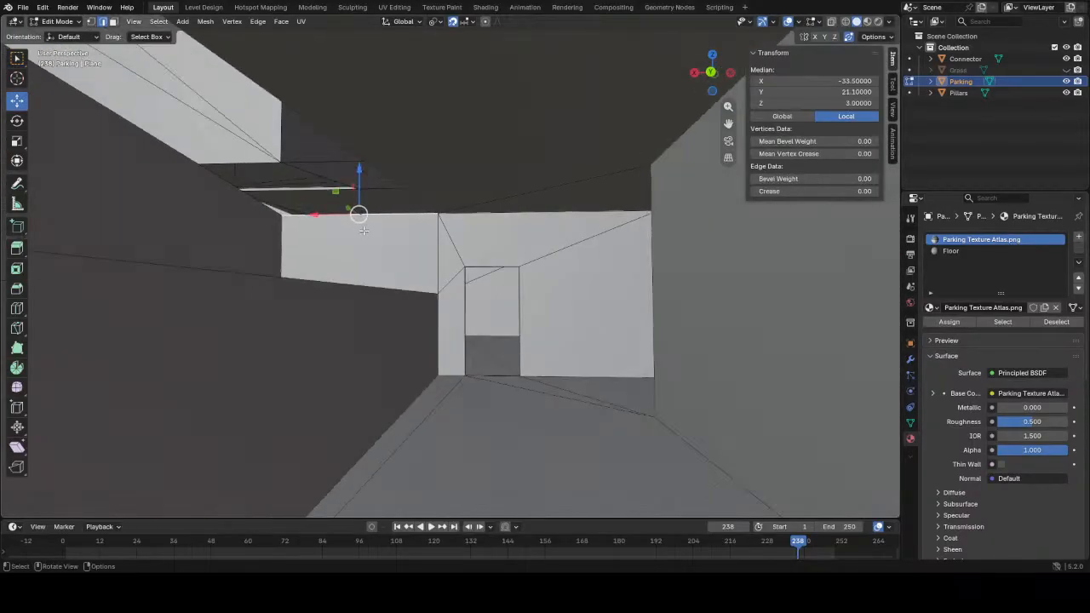
pyautogui.scroll(-2, 363, 230)
pyautogui.moveTo(344, 244); pyautogui.dragTo(297, 254, button='middle')
pyautogui.moveTo(280, 163); pyautogui.dragTo(375, 245, button='middle')
pyautogui.press('3')
pyautogui.click(305, 213)
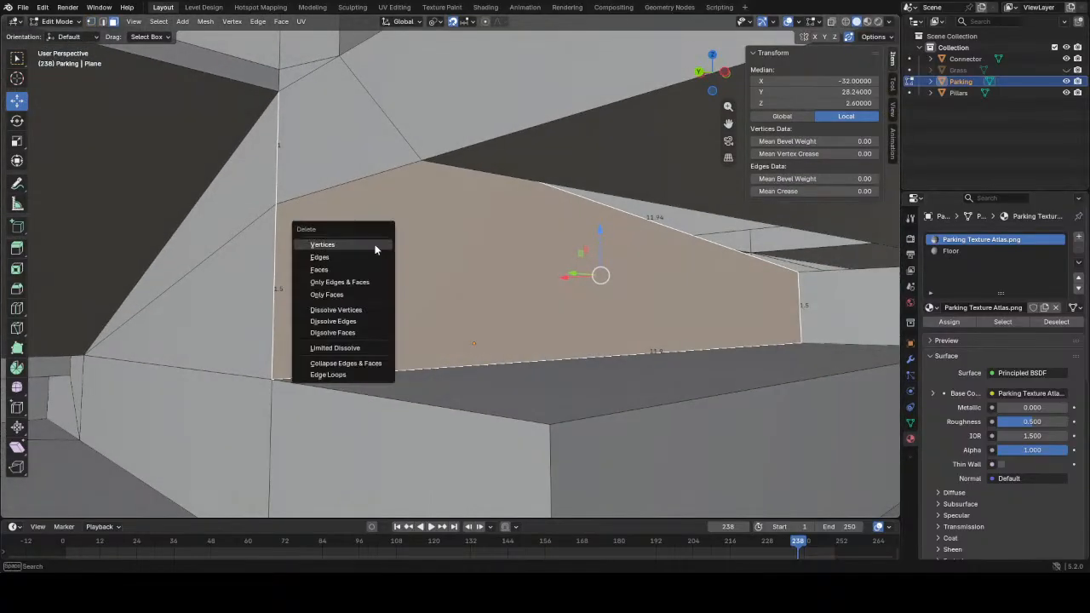
pyautogui.click(375, 245)
pyautogui.press('f')
pyautogui.moveTo(666, 267); pyautogui.dragTo(511, 267, button='middle')
pyautogui.moveTo(414, 322); pyautogui.dragTo(536, 315, button='middle')
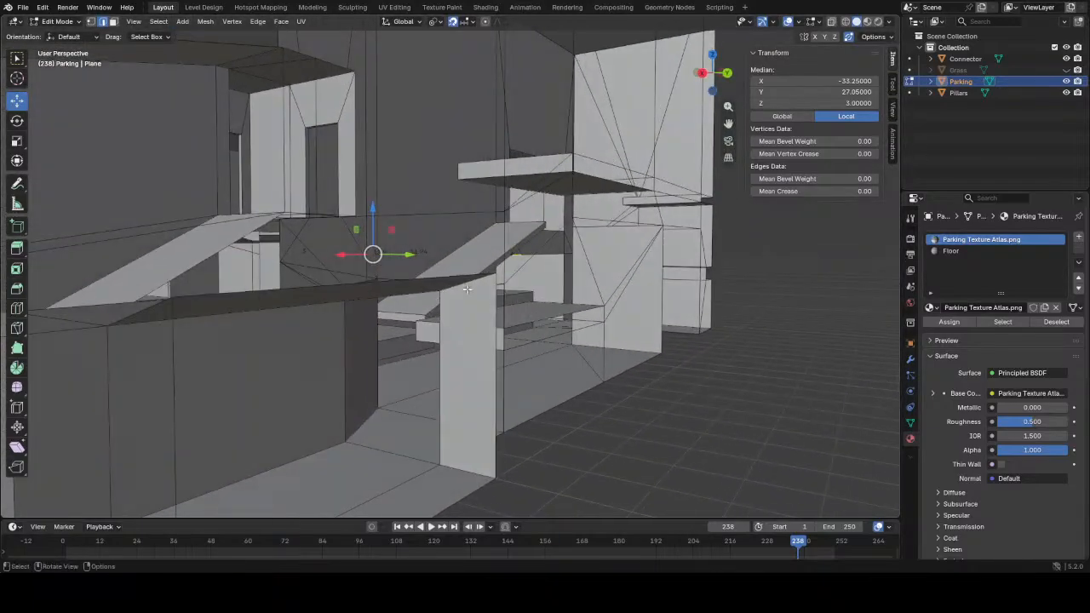
# - Select the faces of the thin projecting ledge inside the tower and reposition them
pyautogui.moveTo(398, 286); pyautogui.dragTo(633, 300, button='middle')
pyautogui.keyDown('alt'); pyautogui.middleClick(682, 180); pyautogui.keyUp('alt')
pyautogui.scroll(4, 499, 261)
pyautogui.moveTo(499, 261); pyautogui.dragTo(589, 247, button='middle')
pyautogui.scroll(2, 589, 247)
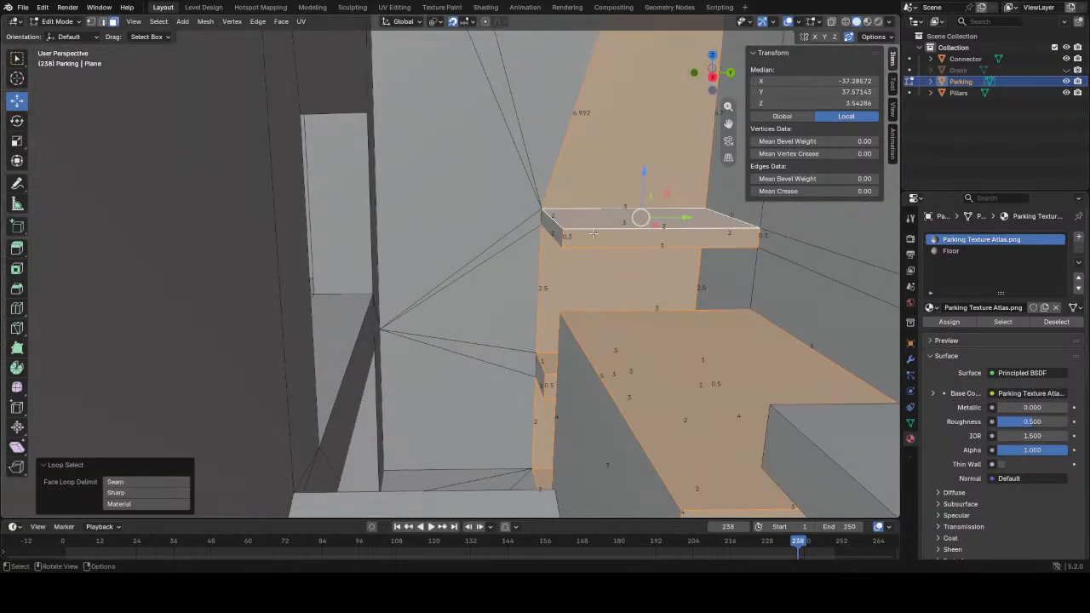
pyautogui.keyDown('shift'); pyautogui.click(562, 228); pyautogui.keyUp('shift')
pyautogui.scroll(3, 639, 251)
pyautogui.keyDown('shift'); pyautogui.click(653, 191); pyautogui.keyUp('shift')
pyautogui.moveTo(653, 192)
pyautogui.mouseDown(button='middle')
pyautogui.moveTo(674, 198)
pyautogui.moveTo(650, 212)
pyautogui.mouseUp(button='middle')
pyautogui.keyDown('shift'); pyautogui.click(675, 187); pyautogui.keyUp('shift')
pyautogui.keyDown('shift'); pyautogui.click(650, 212); pyautogui.keyUp('shift')
pyautogui.scroll(-3, 626, 212)
pyautogui.press('Return')
# - Move the face higher up in the tower by 2 along X and save the file
pyautogui.moveTo(627, 106); pyautogui.dragTo(647, 266, button='middle')
pyautogui.click(563, 224)
pyautogui.press('Return')
pyautogui.hotkey('ctrl', 's')
# - Examine the parking structure from outside and from floor level for remaining gaps around its walls and openings
pyautogui.scroll(-4, 428, 216)
pyautogui.scroll(3, 411, 217)
pyautogui.scroll(-4, 607, 250)
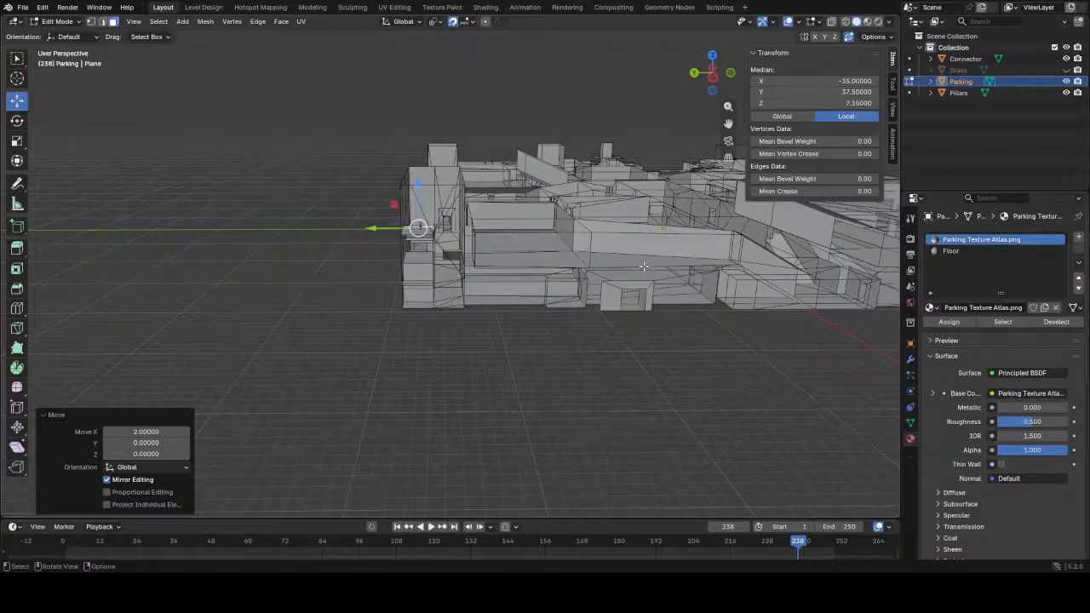
pyautogui.moveTo(649, 252); pyautogui.dragTo(497, 254, button='middle')
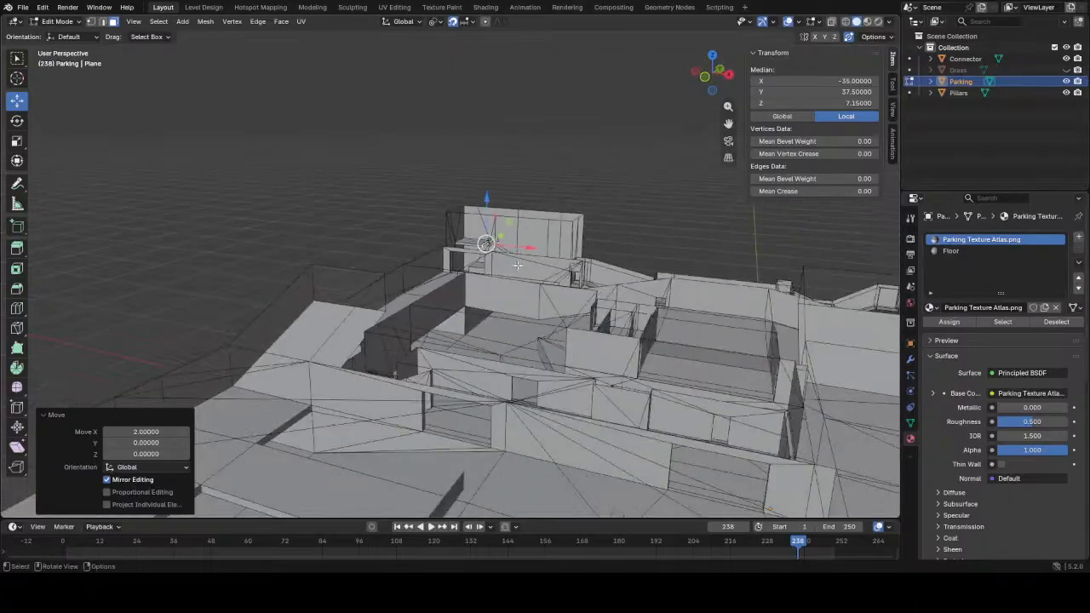
pyautogui.moveTo(657, 290); pyautogui.dragTo(404, 373, button='middle')
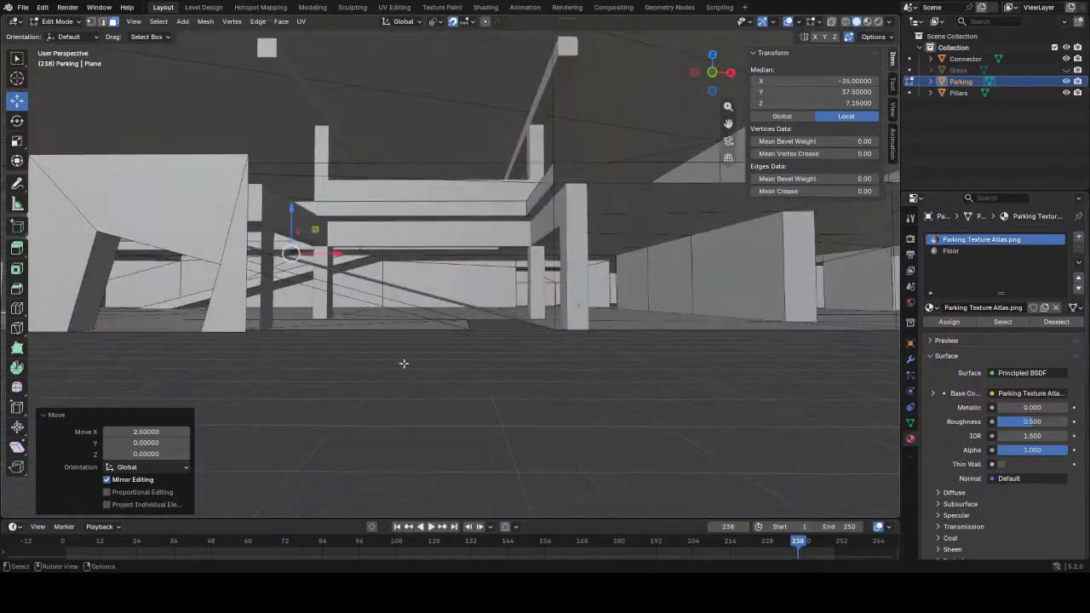
pyautogui.keyDown('alt'); pyautogui.middleClick(500, 271); pyautogui.keyUp('alt')
pyautogui.scroll(5, 553, 320)
pyautogui.moveTo(591, 355); pyautogui.dragTo(532, 281, button='middle')
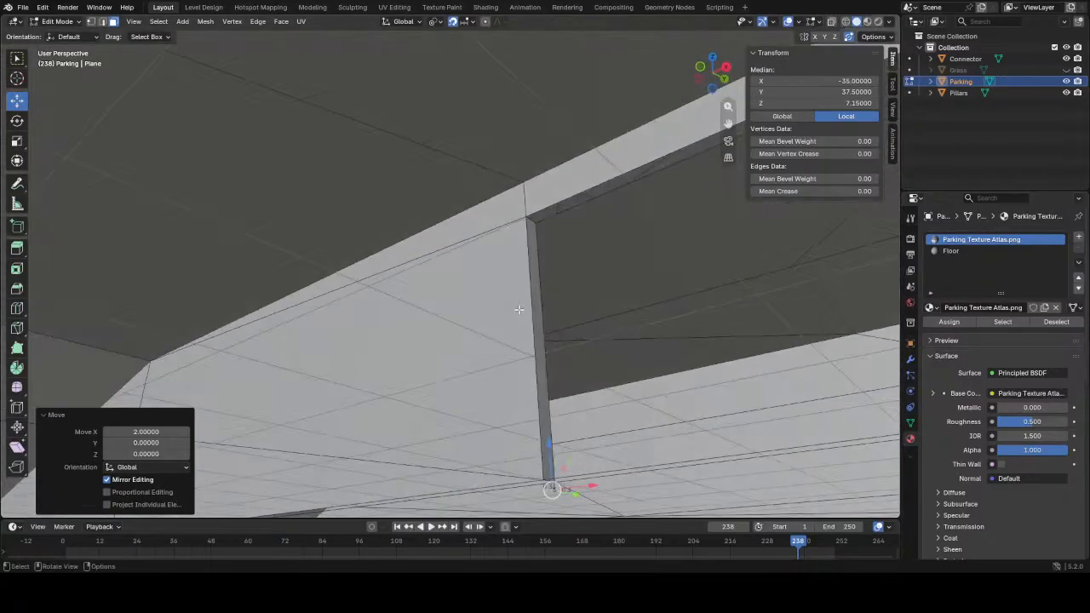
# - Select the edges at the threshold of the wall opening beside the main floor and save the file
pyautogui.press('2')
pyautogui.click(561, 210)
pyautogui.moveTo(558, 207); pyautogui.dragTo(613, 352, button='middle')
pyautogui.scroll(-5, 613, 352)
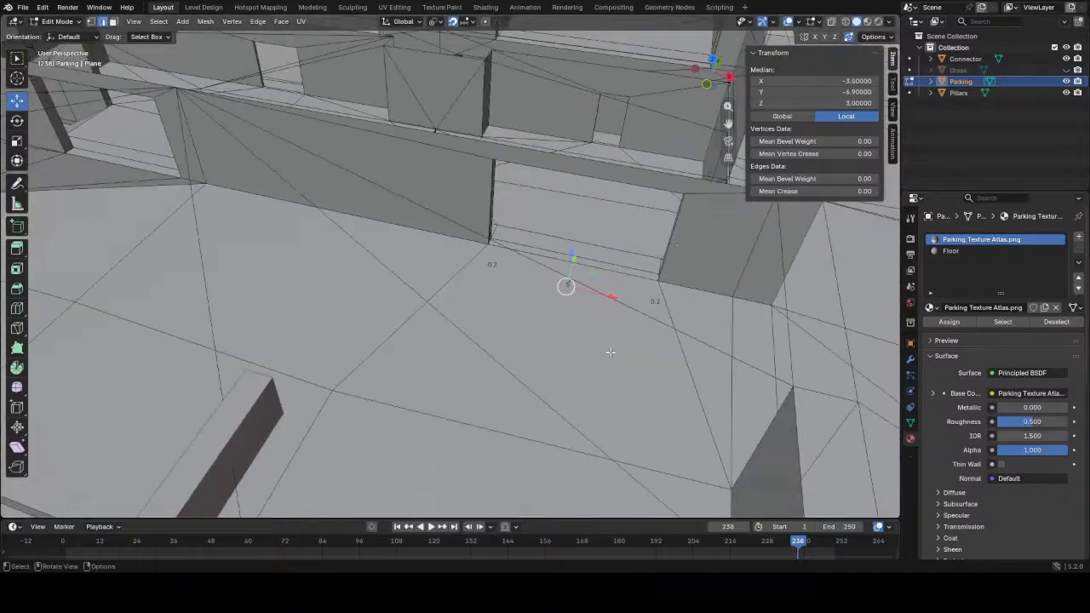
pyautogui.hotkey('ctrl', 's')
# - Examine the walled rooms on the far side of the central ramp for open gaps and stray edges
pyautogui.scroll(-6, 505, 346)
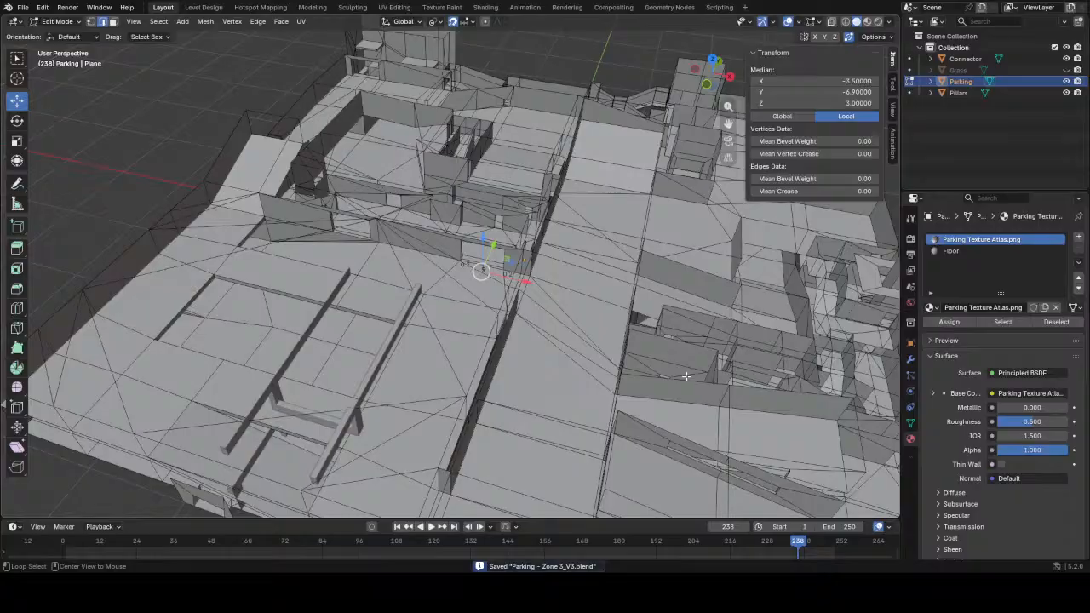
pyautogui.keyDown('alt'); pyautogui.middleClick(686, 376); pyautogui.keyUp('alt')
pyautogui.scroll(5, 686, 377)
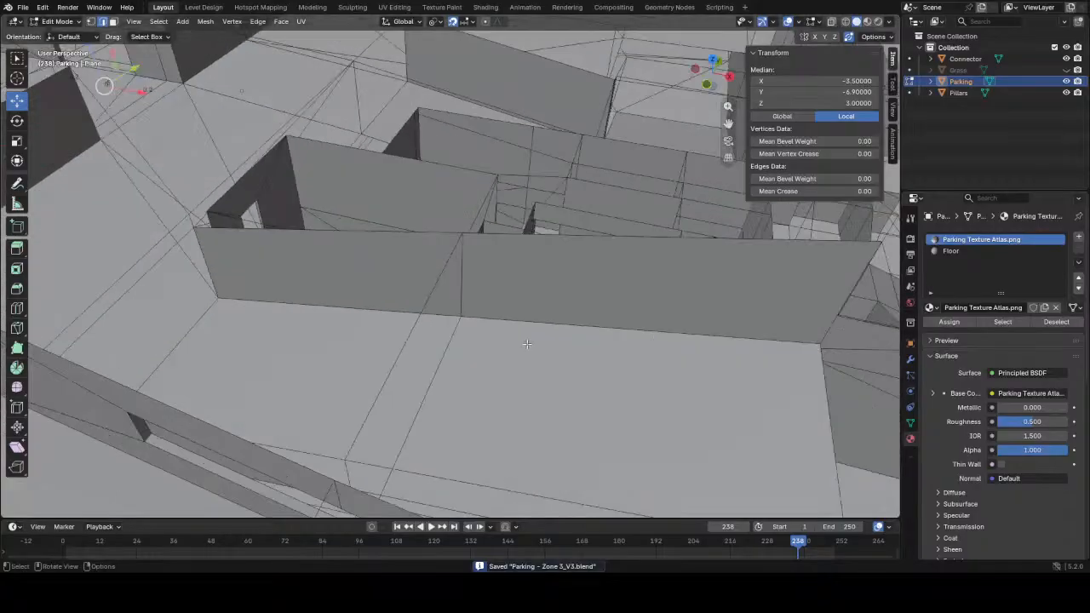
pyautogui.moveTo(429, 158); pyautogui.dragTo(431, 193, button='middle')
pyautogui.scroll(-3, 431, 193)
pyautogui.moveTo(419, 293); pyautogui.dragTo(534, 291, button='middle')
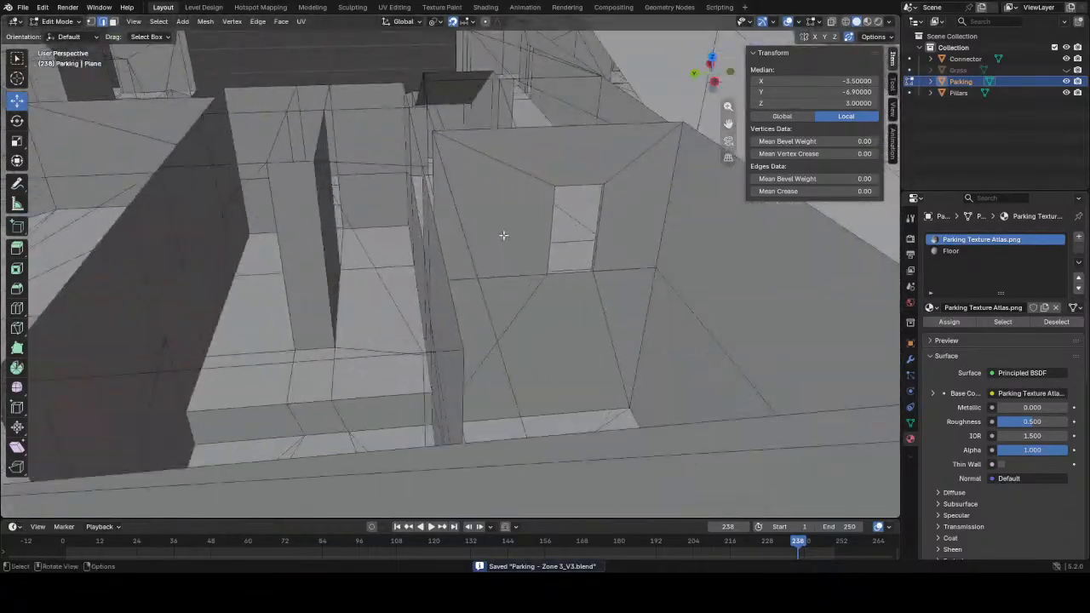
pyautogui.scroll(5, 506, 241)
pyautogui.moveTo(506, 241); pyautogui.dragTo(559, 304, button='middle')
pyautogui.scroll(-4, 520, 204)
pyautogui.scroll(-3, 547, 247)
pyautogui.scroll(4, 568, 278)
pyautogui.scroll(-4, 567, 258)
# - Select the face loop around the small wall recess and inspect the surrounding faces up close
pyautogui.press('3')
pyautogui.click(543, 258)
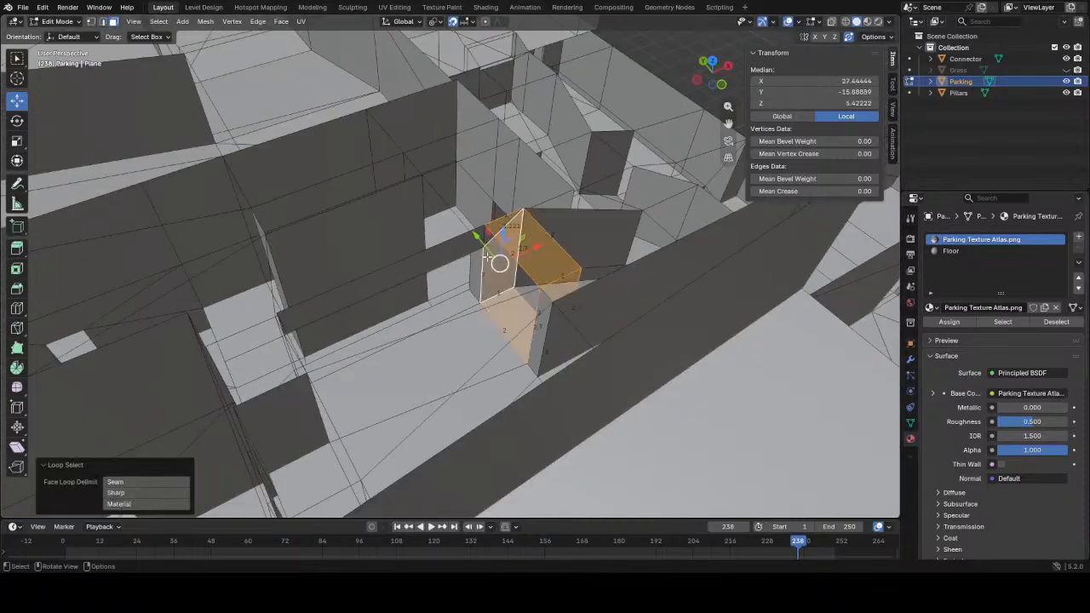
pyautogui.keyDown('alt'); pyautogui.middleClick(487, 257); pyautogui.keyUp('alt')
pyautogui.moveTo(487, 257); pyautogui.dragTo(590, 178, button='middle')
pyautogui.scroll(4, 602, 210)
pyautogui.moveTo(546, 215); pyautogui.dragTo(523, 302, button='middle')
pyautogui.scroll(-5, 445, 261)
# - Examine the outer walls and low side openings of the parking model, ending with an overall view
pyautogui.keyDown('alt'); pyautogui.middleClick(406, 201); pyautogui.keyUp('alt')
pyautogui.moveTo(406, 201); pyautogui.dragTo(628, 204, button='middle')
pyautogui.scroll(-3, 627, 205)
pyautogui.moveTo(400, 298); pyautogui.dragTo(538, 262, button='middle')
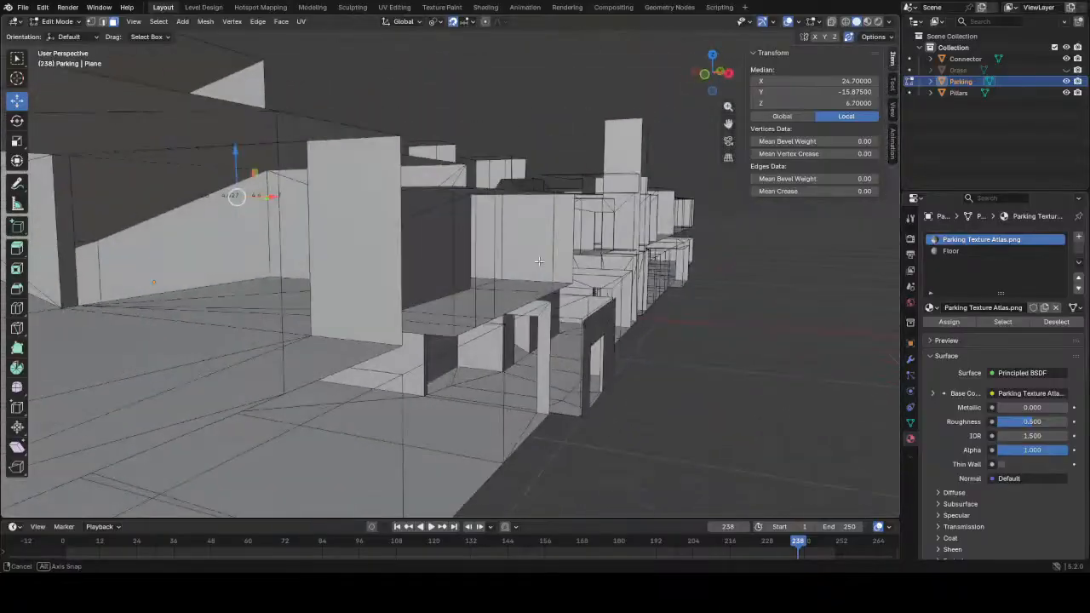
pyautogui.moveTo(475, 280); pyautogui.dragTo(476, 322, button='middle')
pyautogui.scroll(-3, 477, 322)
pyautogui.moveTo(315, 298); pyautogui.dragTo(377, 293, button='middle')
pyautogui.scroll(-2, 377, 293)
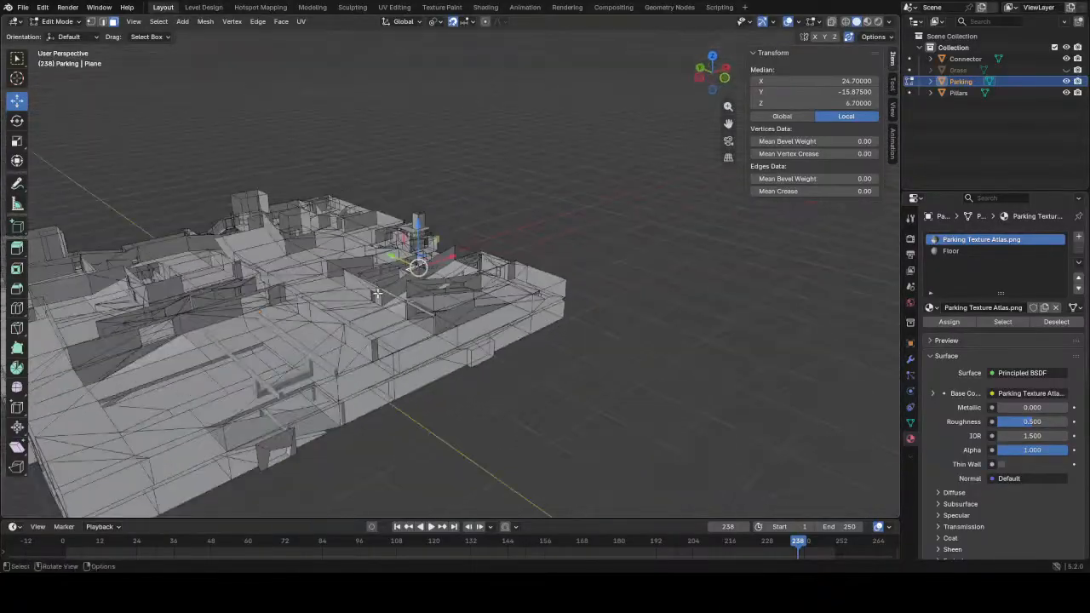
# - Save the file and examine the whole parking structure from several sides for remaining gaps
pyautogui.hotkey('ctrl', 's')
pyautogui.scroll(2, 337, 361)
pyautogui.moveTo(337, 375); pyautogui.dragTo(374, 396, button='middle')
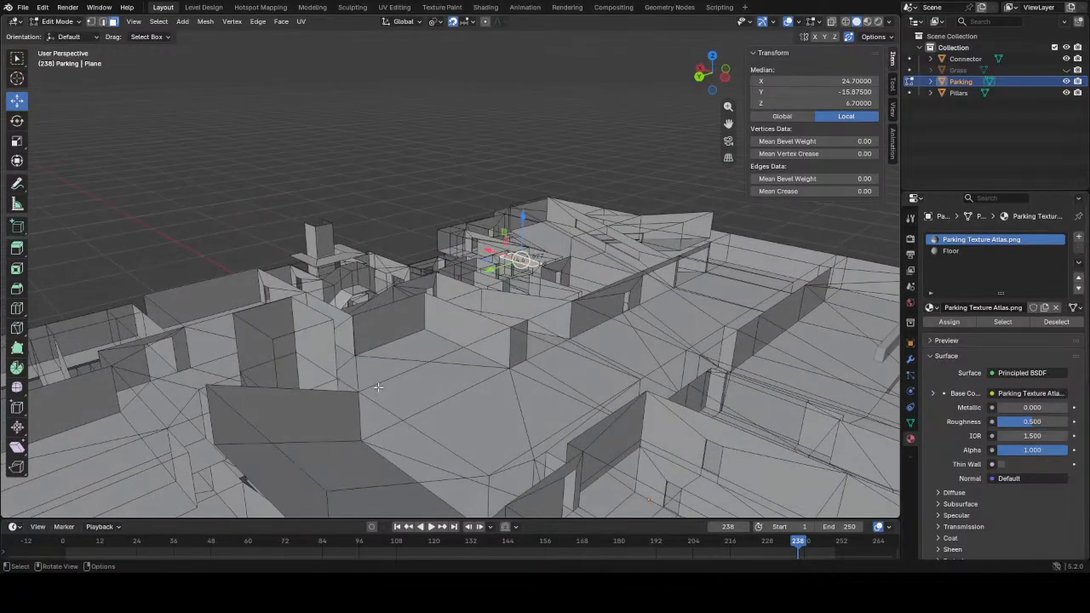
pyautogui.scroll(-4, 411, 364)
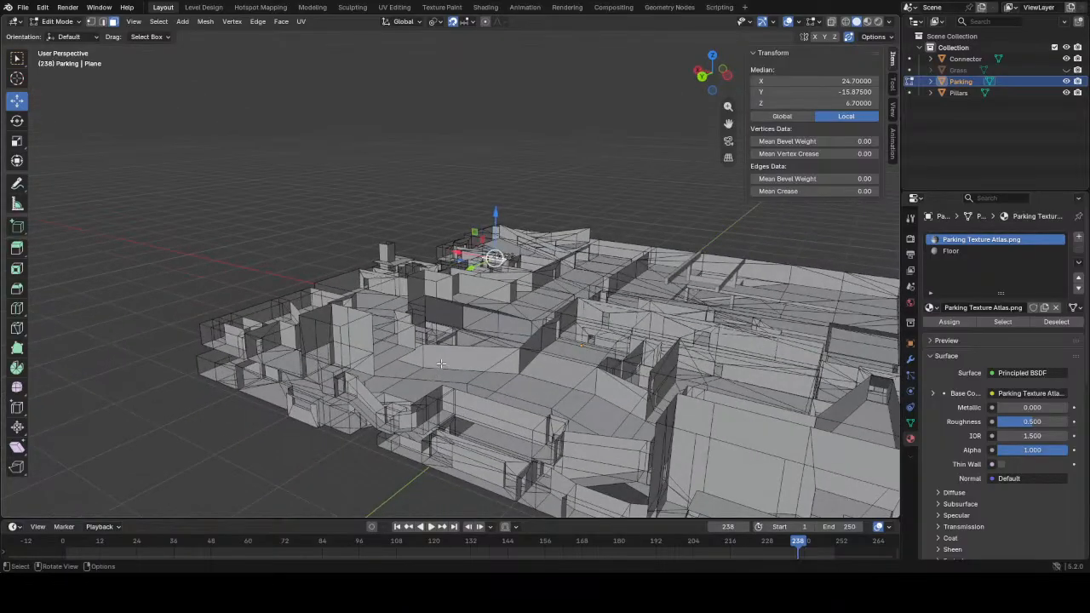
pyautogui.keyDown('shift'); pyautogui.moveTo(352, 311); pyautogui.dragTo(378, 298, button='middle'); pyautogui.keyUp('shift')
pyautogui.scroll(-2, 378, 299)
pyautogui.scroll(3, 366, 306)
pyautogui.moveTo(328, 322); pyautogui.dragTo(452, 246, button='middle')
pyautogui.scroll(-3, 452, 243)
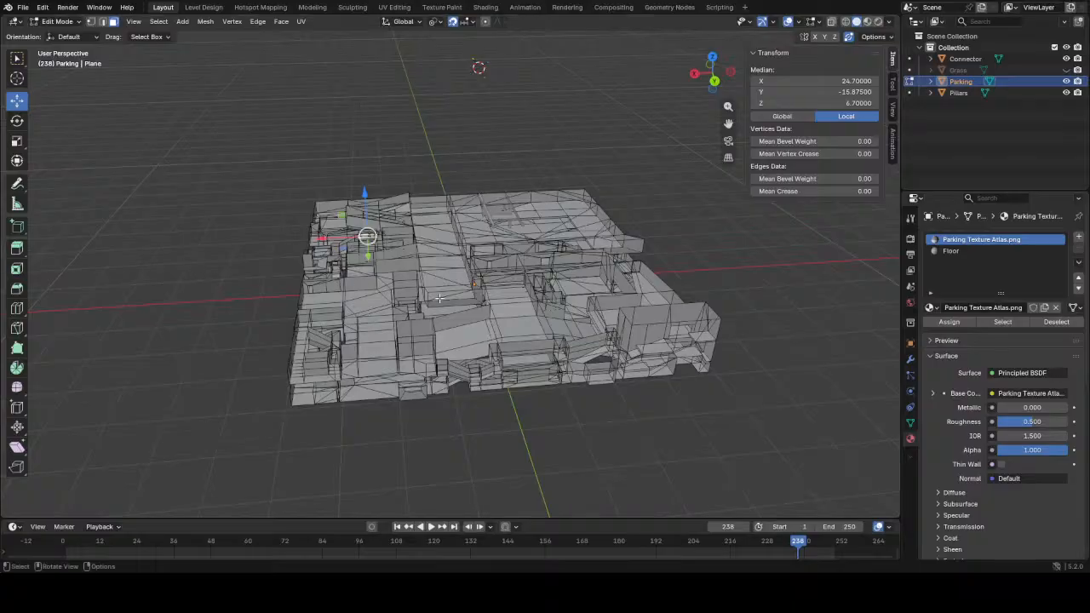
pyautogui.keyDown('alt'); pyautogui.middleClick(637, 310); pyautogui.keyUp('alt')
pyautogui.scroll(3, 500, 261)
pyautogui.moveTo(499, 261); pyautogui.dragTo(376, 250, button='middle')
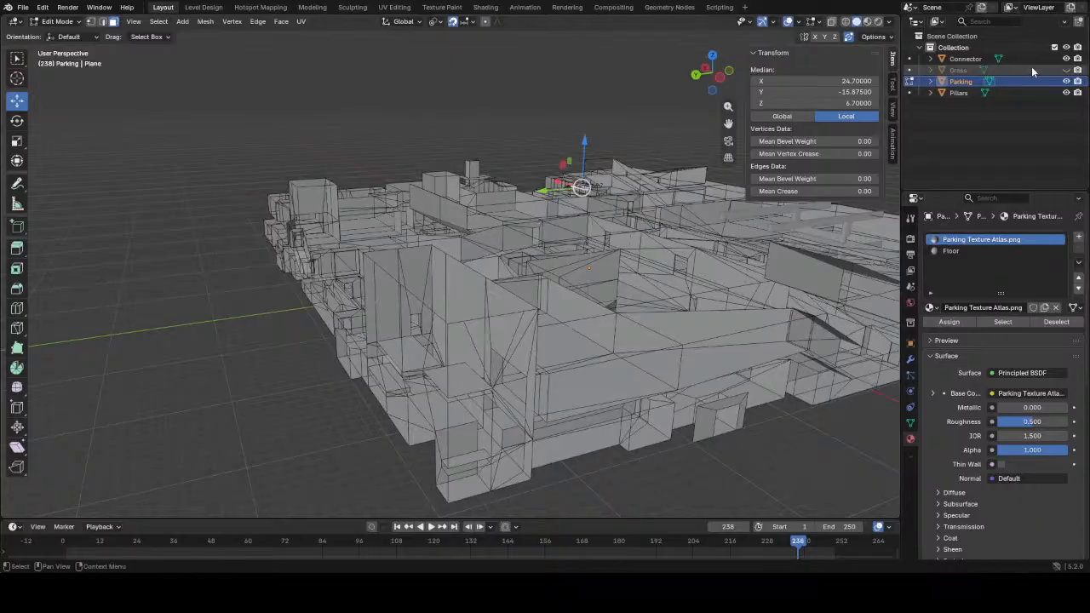
# - Unhide the Grass object and inspect the parts of the Parking mesh that rise above it
pyautogui.click(1067, 71)
pyautogui.moveTo(447, 209); pyautogui.dragTo(485, 246, button='middle')
pyautogui.scroll(-4, 502, 182)
pyautogui.scroll(8, 498, 163)
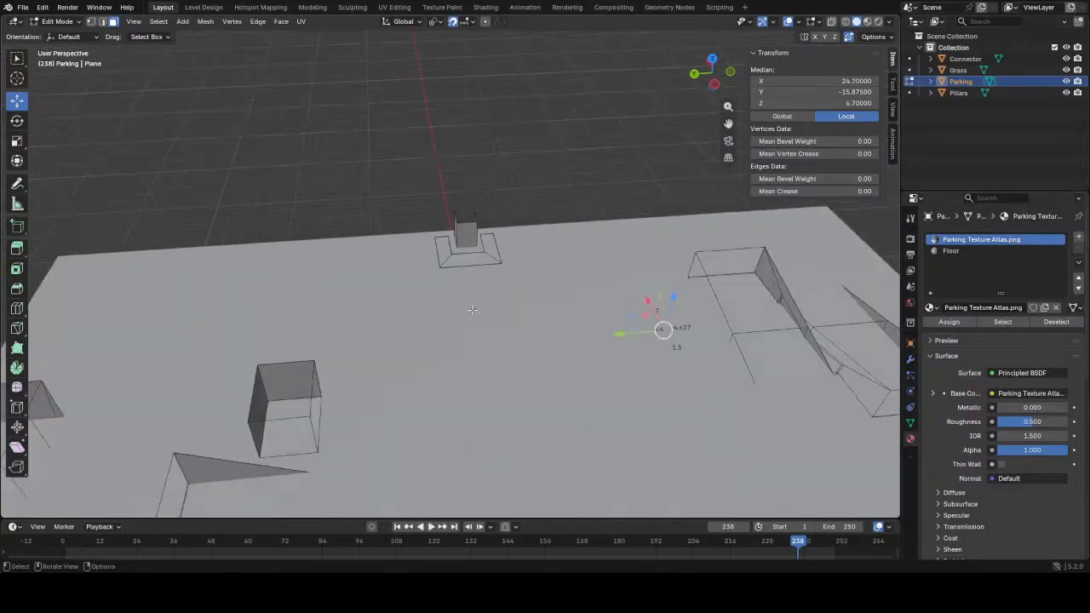
pyautogui.press('Tab')
pyautogui.press('Tab')
pyautogui.scroll(-10, 460, 247)
pyautogui.moveTo(551, 408); pyautogui.dragTo(533, 389, button='middle')
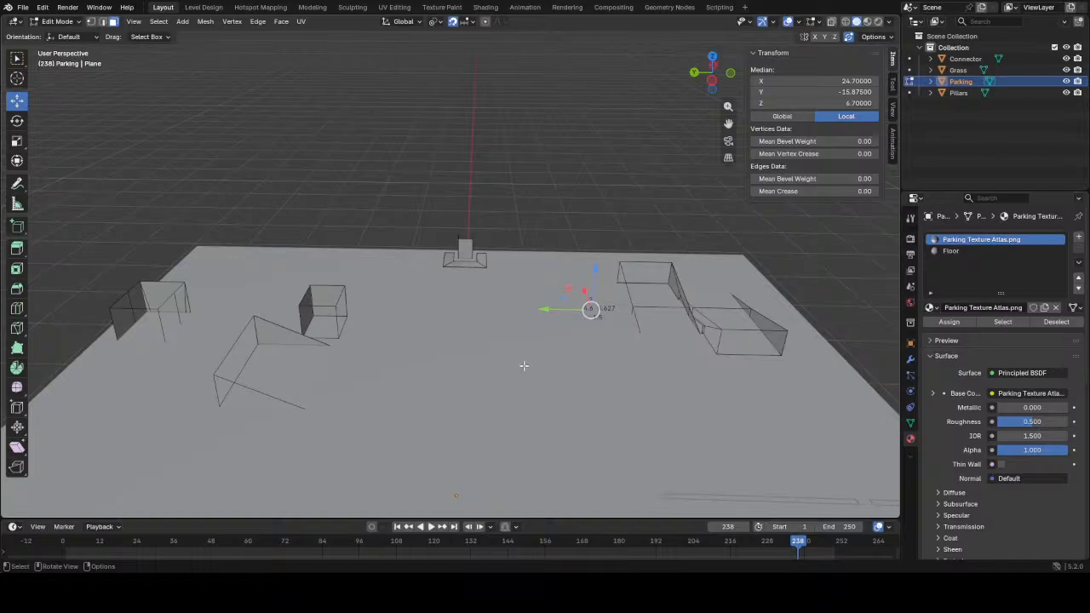
pyautogui.keyDown('alt'); pyautogui.middleClick(634, 277); pyautogui.keyUp('alt')
pyautogui.scroll(5, 528, 305)
pyautogui.moveTo(499, 311); pyautogui.dragTo(550, 214, button='middle')
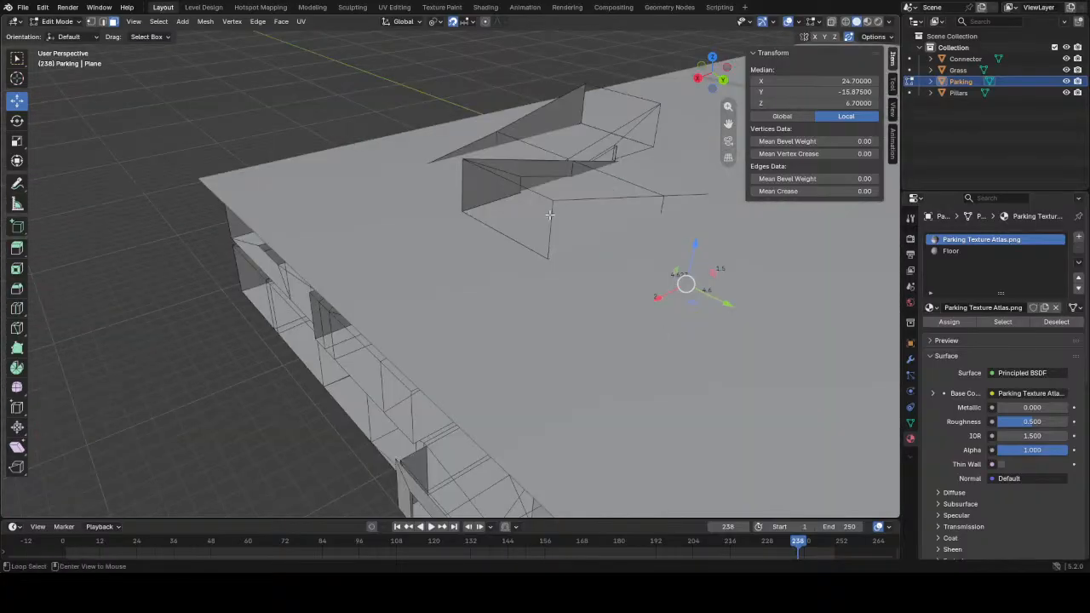
# - Extrude the vertical end edge of one side wall of the ramp opening above the grass 0.5 along Y
pyautogui.keyDown('alt'); pyautogui.middleClick(553, 215); pyautogui.keyUp('alt')
pyautogui.scroll(5, 464, 264)
pyautogui.moveTo(375, 312); pyautogui.dragTo(469, 282, button='middle')
pyautogui.press('2')
pyautogui.click(569, 256)
pyautogui.moveTo(569, 255); pyautogui.dragTo(587, 300, button='middle')
pyautogui.press('g')
pyautogui.press('x')
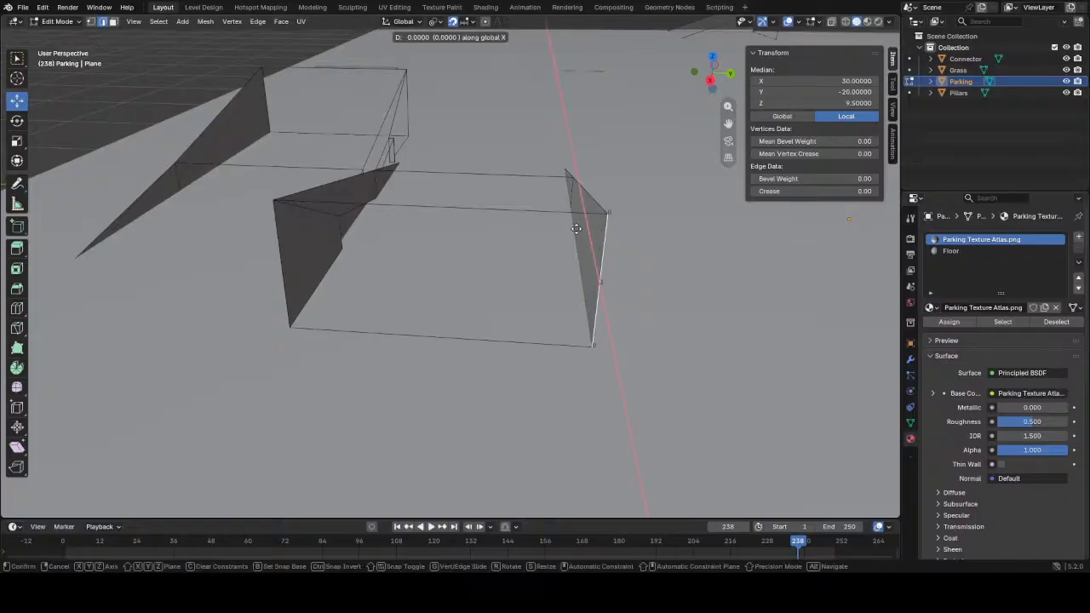
pyautogui.press('y')
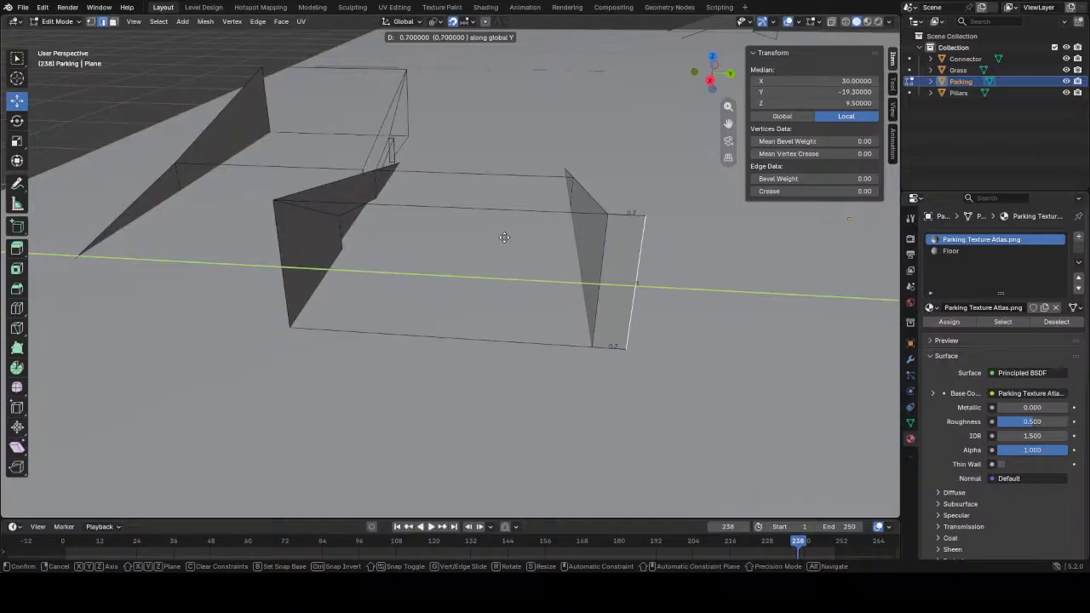
pyautogui.click(447, 239)
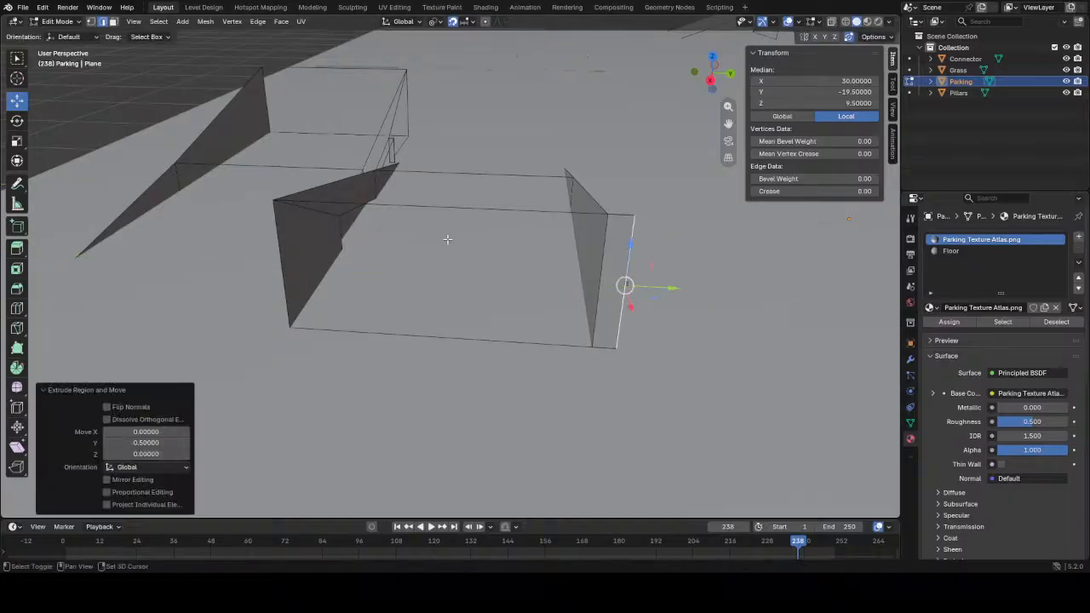
# - Raise the upper outer vertex of the new wall strip by 0.5 along Z
pyautogui.press('1')
pyautogui.click(634, 216)
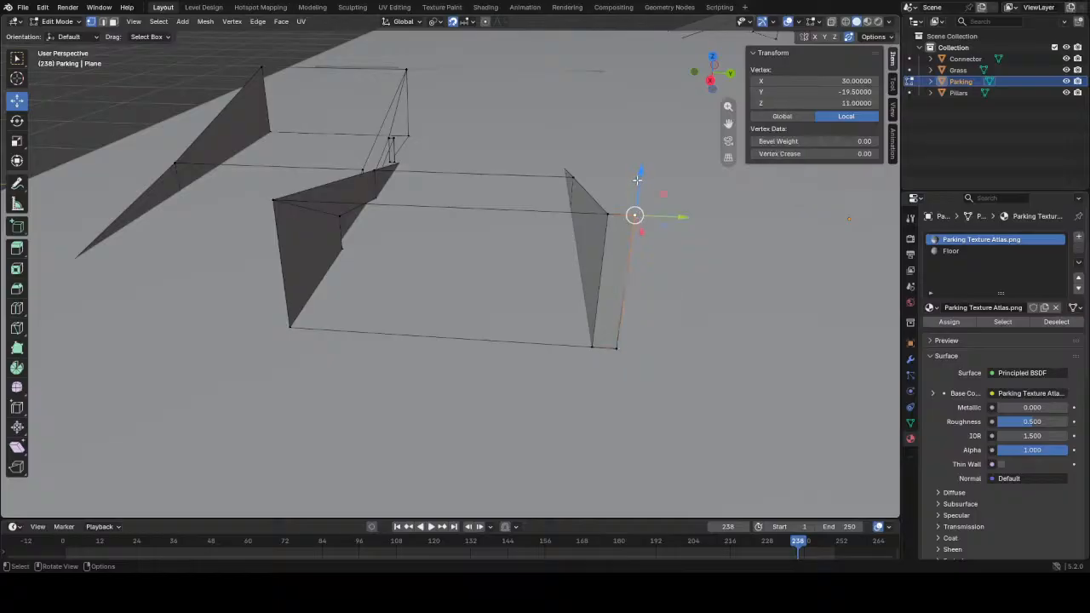
pyautogui.moveTo(637, 179); pyautogui.dragTo(637, 180)
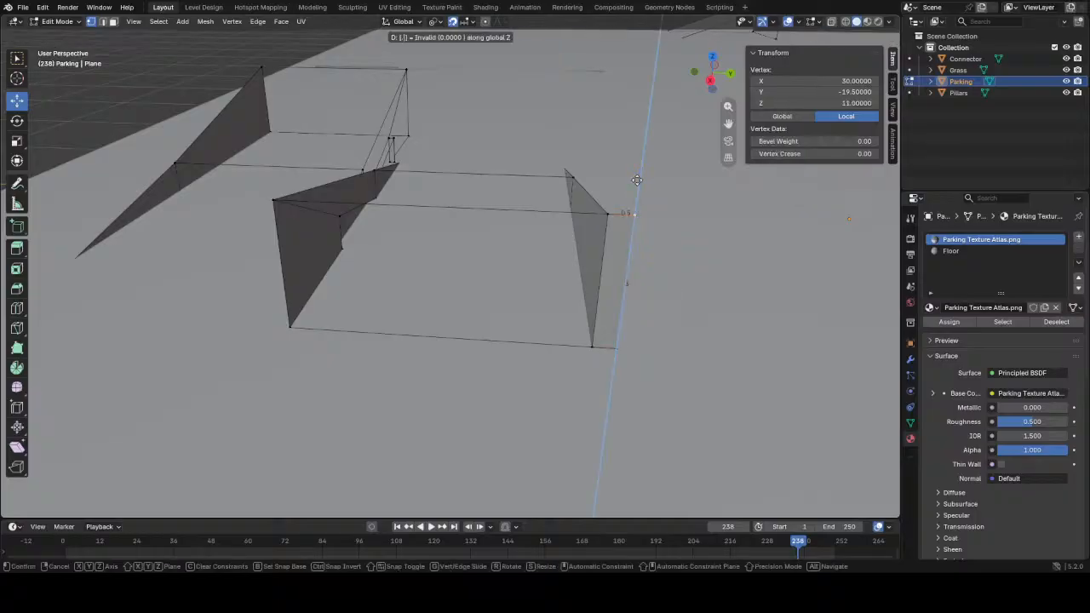
pyautogui.write('.5')
pyautogui.press('Return')
pyautogui.press('2')
pyautogui.click(286, 255)
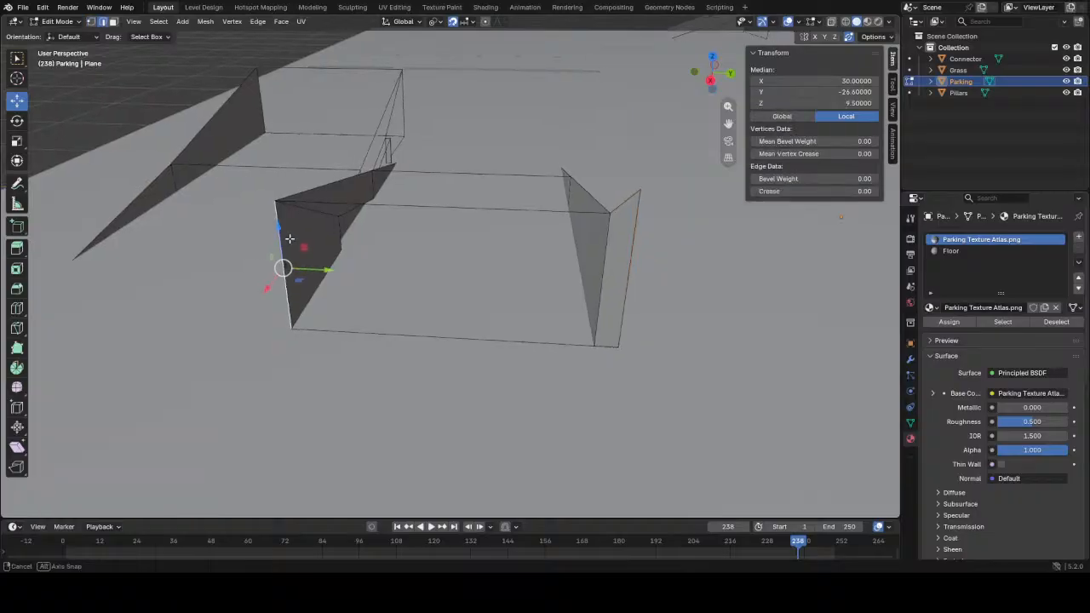
pyautogui.hotkey('alt', 'z')
pyautogui.write('gy')
pyautogui.write('.5')
pyautogui.press('Return')
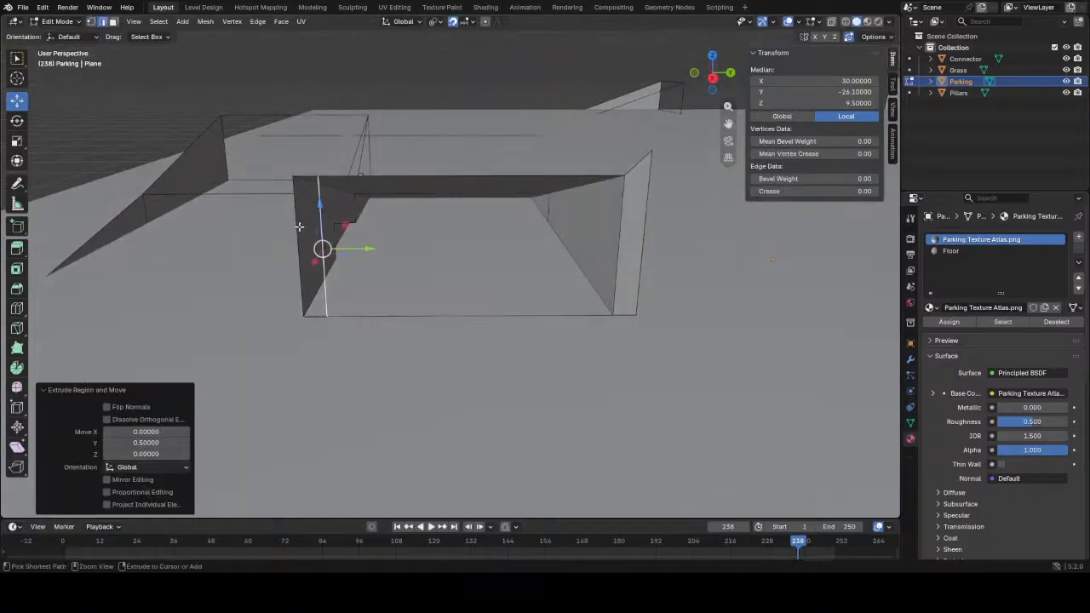
pyautogui.hotkey('ctrl', 'z')
pyautogui.hotkey('ctrl', 'z')
# - Extrude the opposite vertical end edge of the ramp opening outward by -0.5 along Y
pyautogui.click(306, 231)
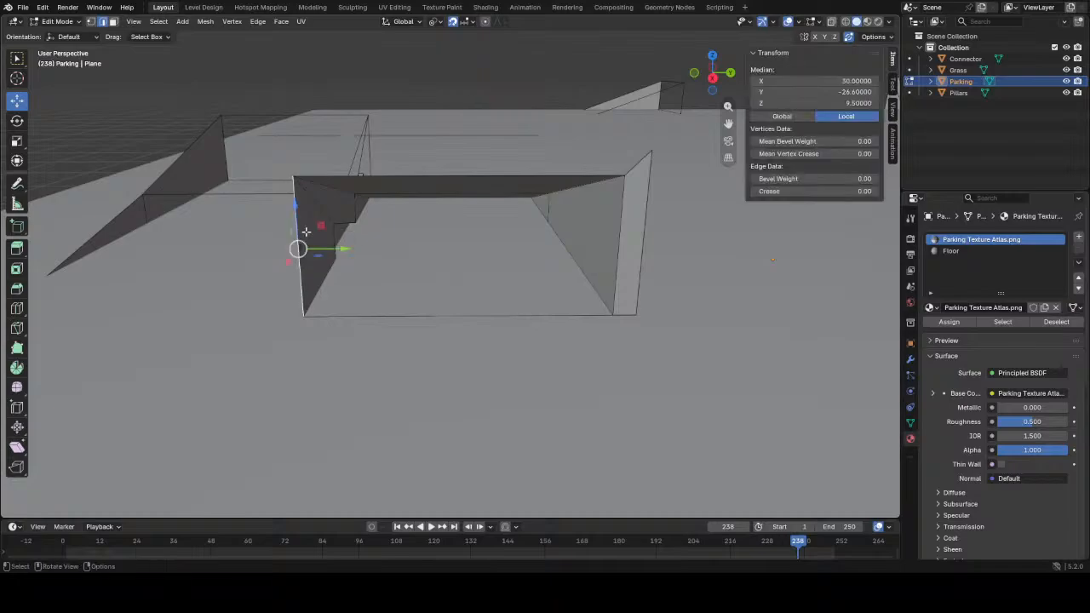
pyautogui.press('g')
pyautogui.press('y')
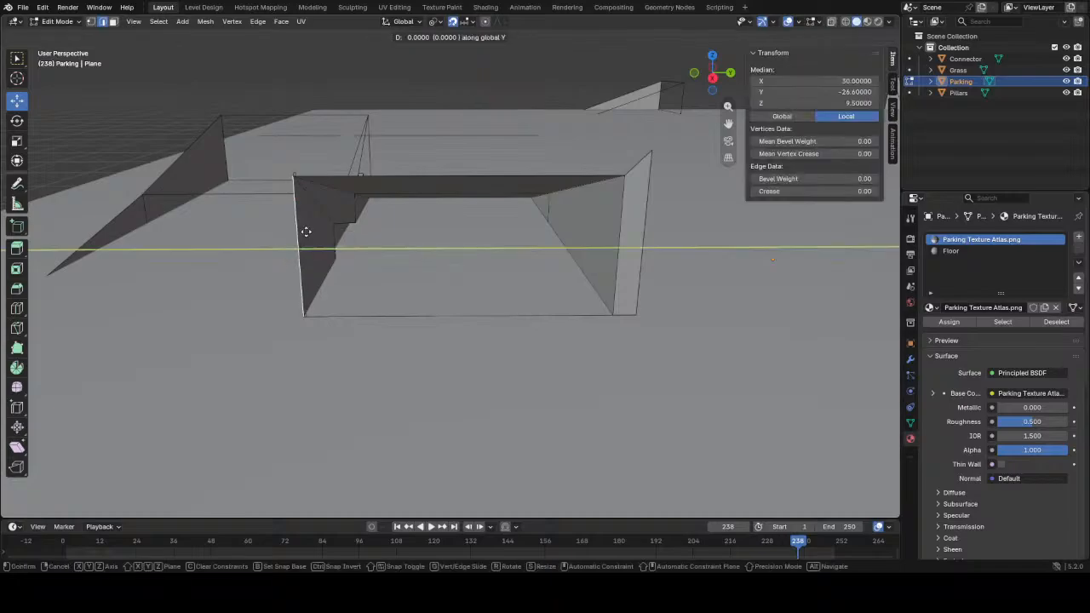
pyautogui.write('-0.5')
pyautogui.press('Return')
# - Raise the upper outer vertex of this second wall strip by 0.5 along Z
pyautogui.press('1')
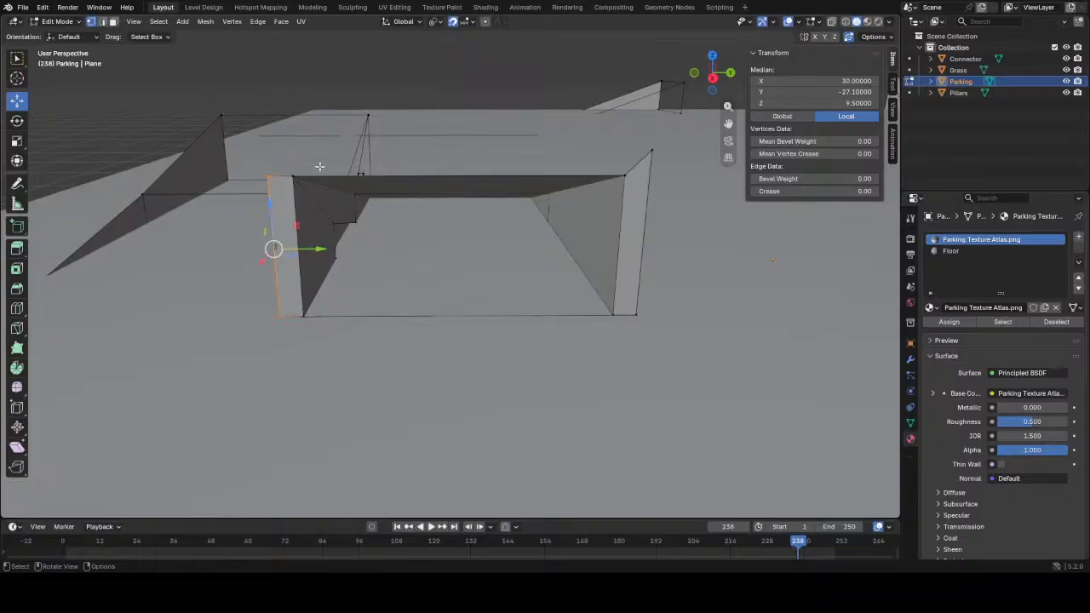
pyautogui.click(273, 179)
pyautogui.press('g')
pyautogui.press('z')
pyautogui.press('Return')
pyautogui.click(275, 179)
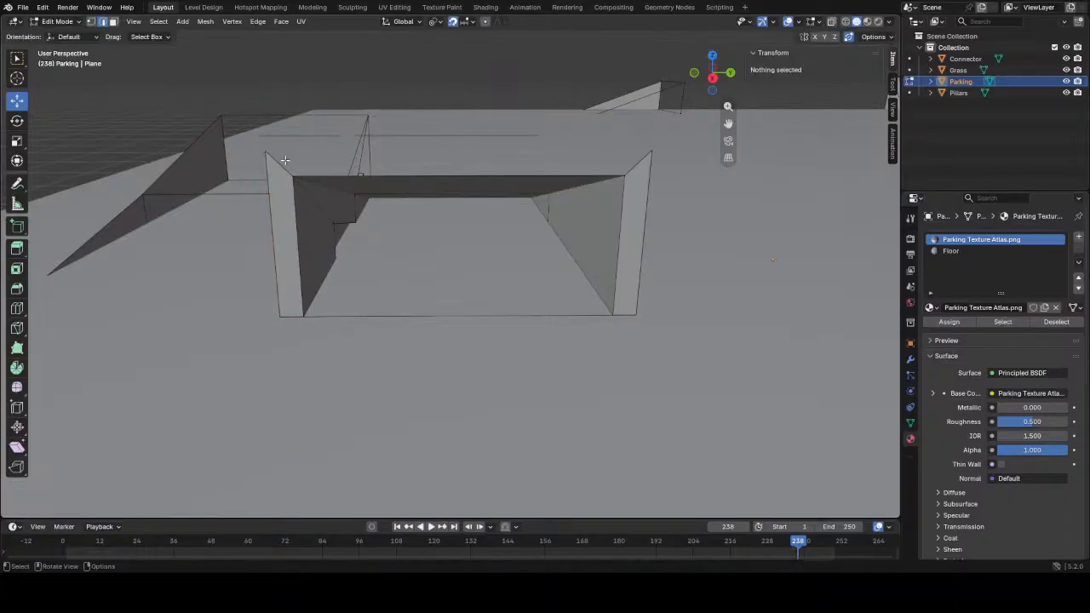
# - Fill a face between the two slanted top edges to close the frame over the ramp opening
pyautogui.click(282, 161)
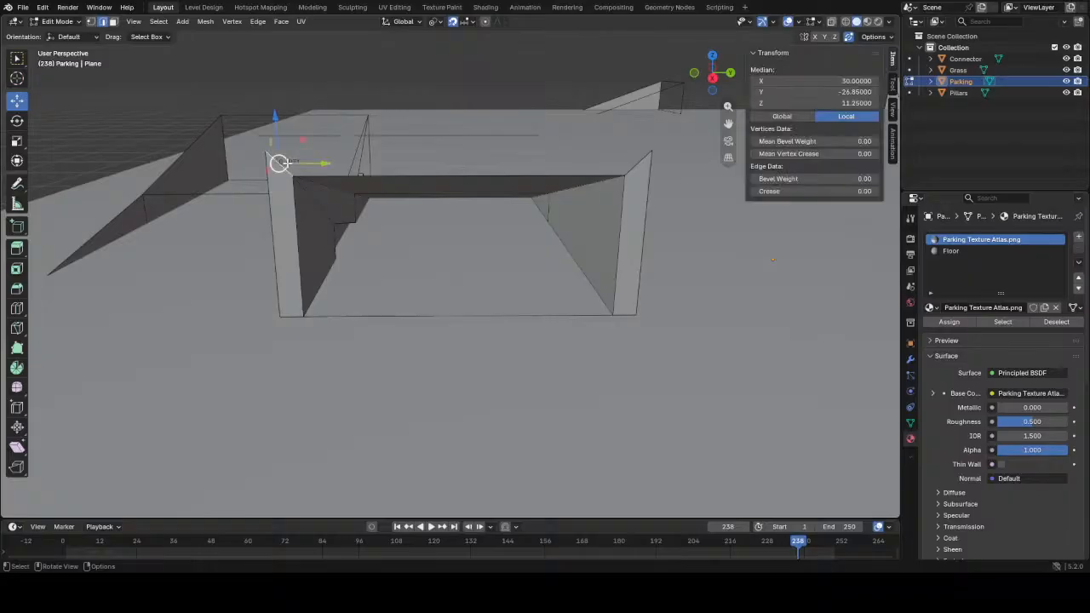
pyautogui.keyDown('shift'); pyautogui.click(640, 165); pyautogui.keyUp('shift')
pyautogui.moveTo(640, 164); pyautogui.dragTo(419, 316, button='middle')
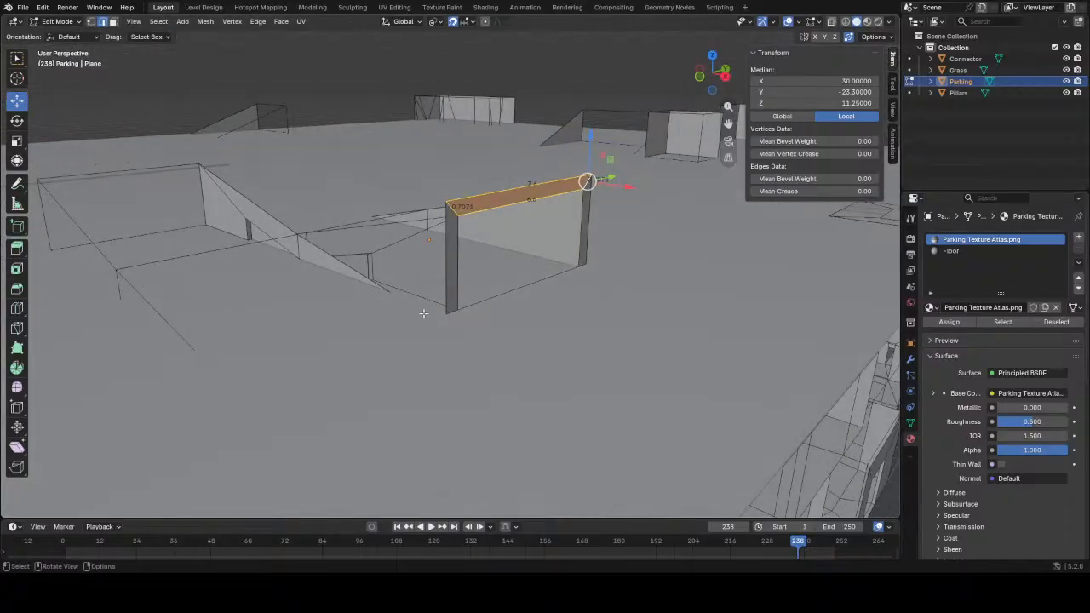
# - Extrude the outer edge loop of the opening's frame back along X to X 17 as an outer shell
pyautogui.moveTo(501, 290); pyautogui.dragTo(455, 261, button='middle')
pyautogui.keyDown('alt'); pyautogui.click(400, 307); pyautogui.keyUp('alt')
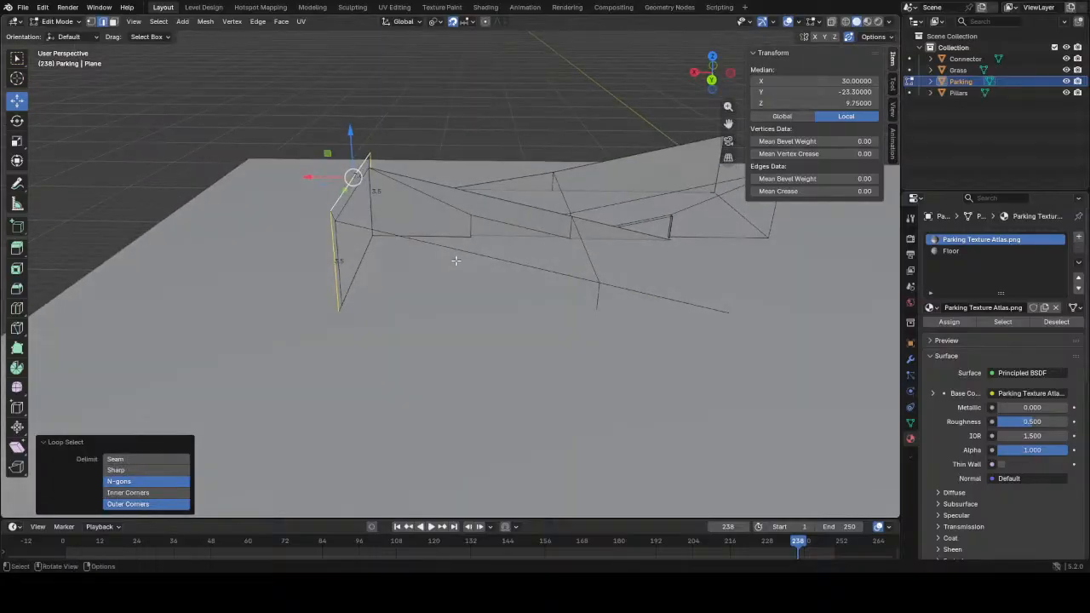
pyautogui.press('e')
pyautogui.press('x')
pyautogui.click(820, 268)
# - Move the lower rear corner vertex of the extruded shell along X so its rear edge slopes
pyautogui.moveTo(819, 268); pyautogui.dragTo(430, 323, button='middle')
pyautogui.moveTo(154, 353); pyautogui.dragTo(400, 391, button='middle')
pyautogui.click(406, 378)
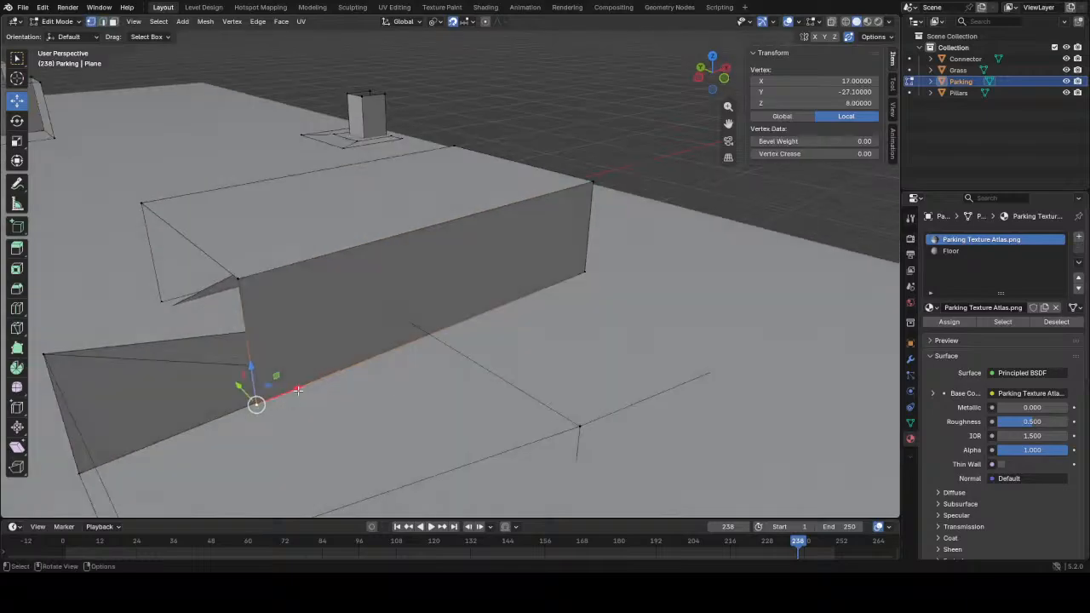
pyautogui.press('g')
pyautogui.press('x')
pyautogui.click(613, 299)
# - Extrude the vertical end edge of the neighbouring ramp opening nearest the first shell 0.5 along Y
pyautogui.moveTo(613, 299); pyautogui.dragTo(431, 327, button='middle')
pyautogui.moveTo(285, 338); pyautogui.dragTo(333, 325, button='middle')
pyautogui.hotkey('alt', 'a')
pyautogui.click(583, 284)
pyautogui.click(342, 322)
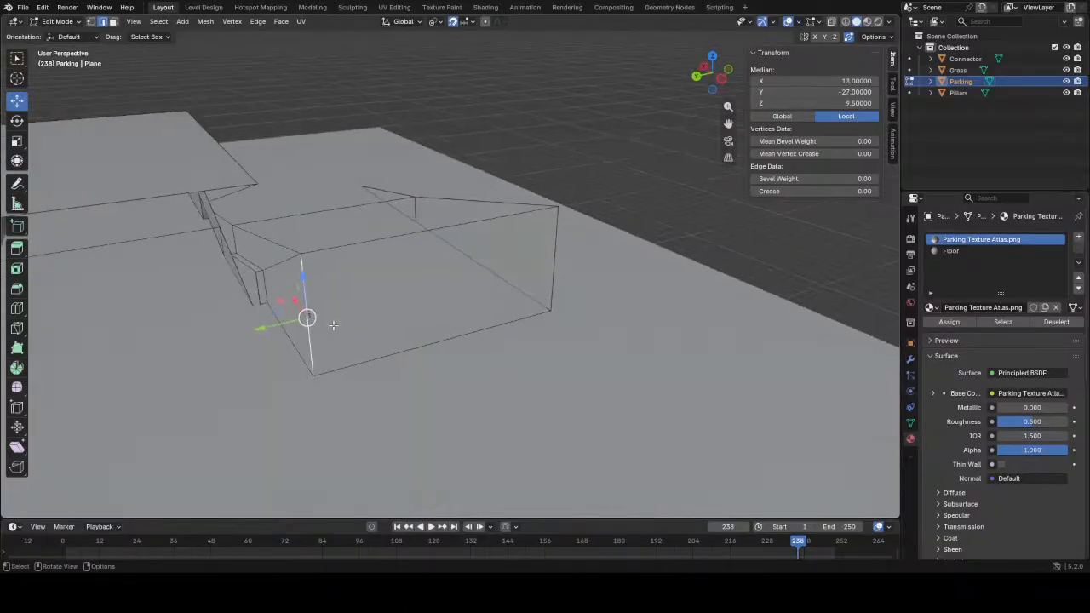
pyautogui.press('e')
pyautogui.press('y')
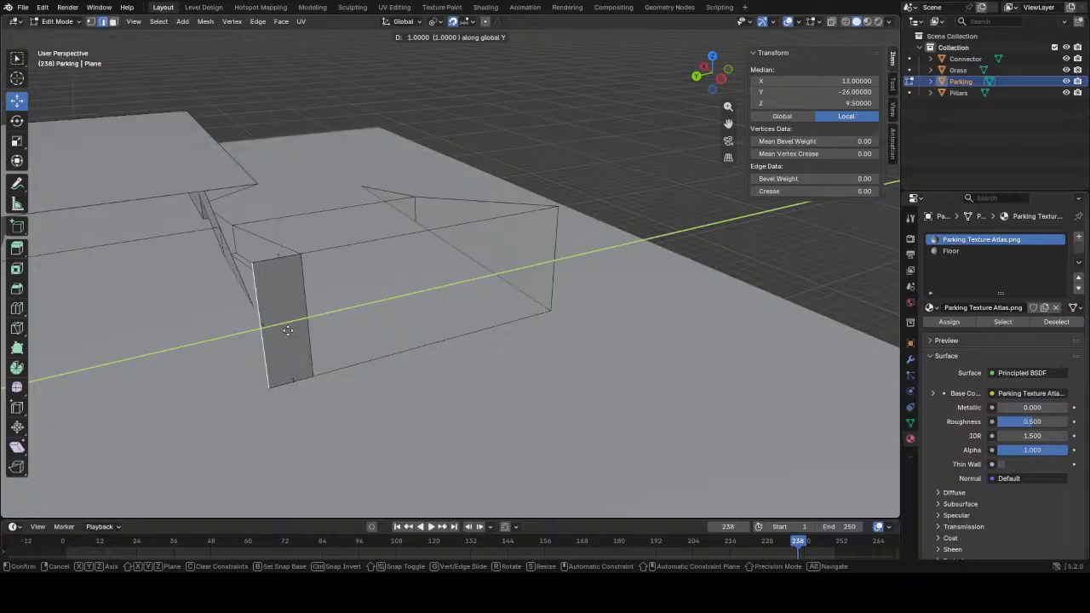
pyautogui.click(298, 328)
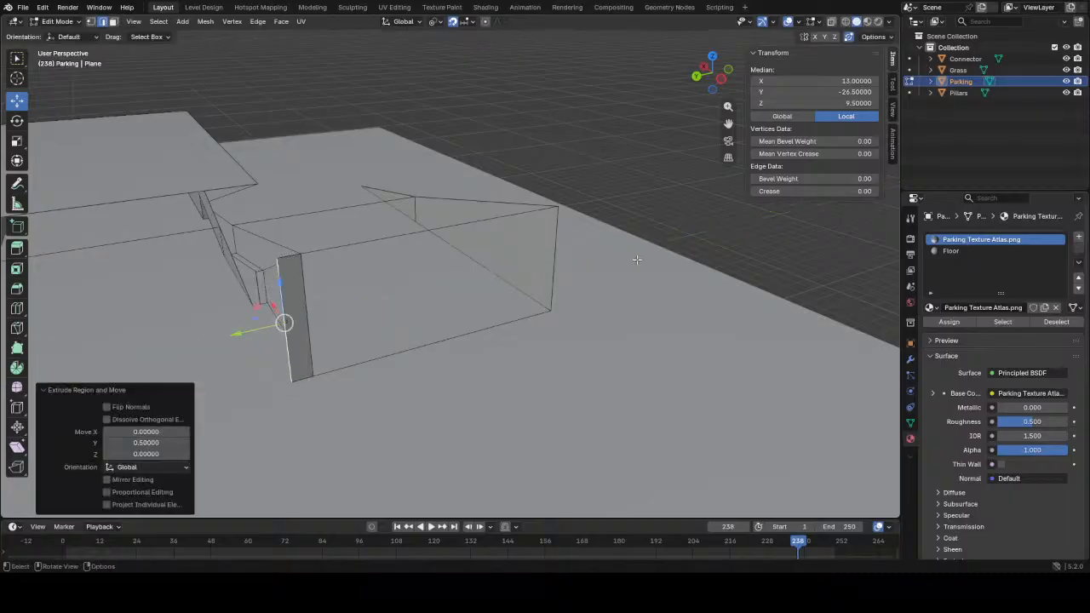
# - Extrude the far vertical end edge of the second ramp opening by -0.5 along Y
pyautogui.click(541, 271)
pyautogui.moveTo(541, 270); pyautogui.dragTo(589, 282, button='middle')
pyautogui.press('e')
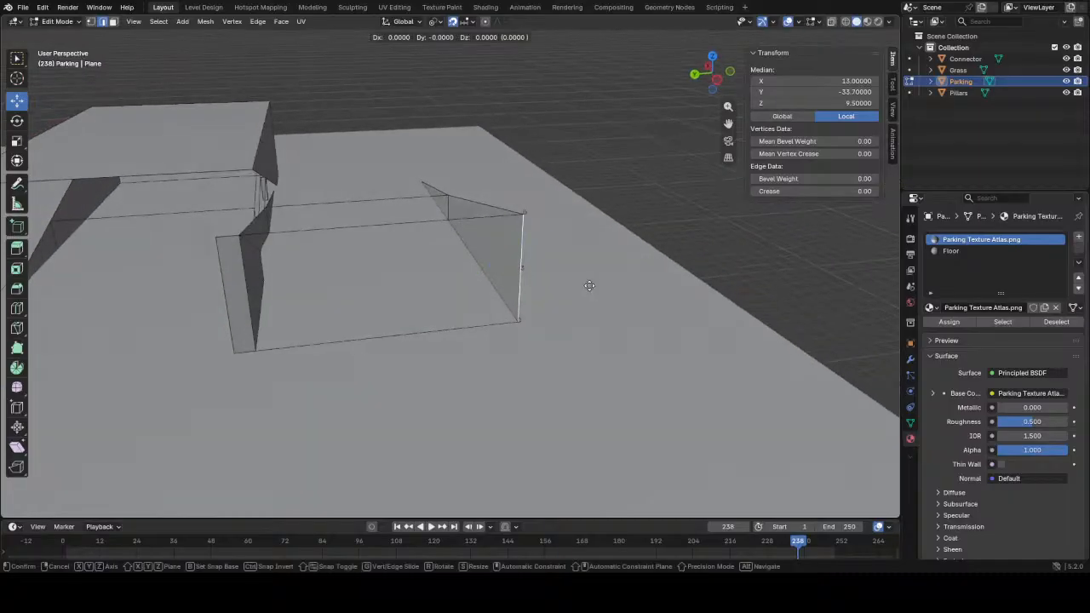
pyautogui.press('y')
pyautogui.click(699, 277)
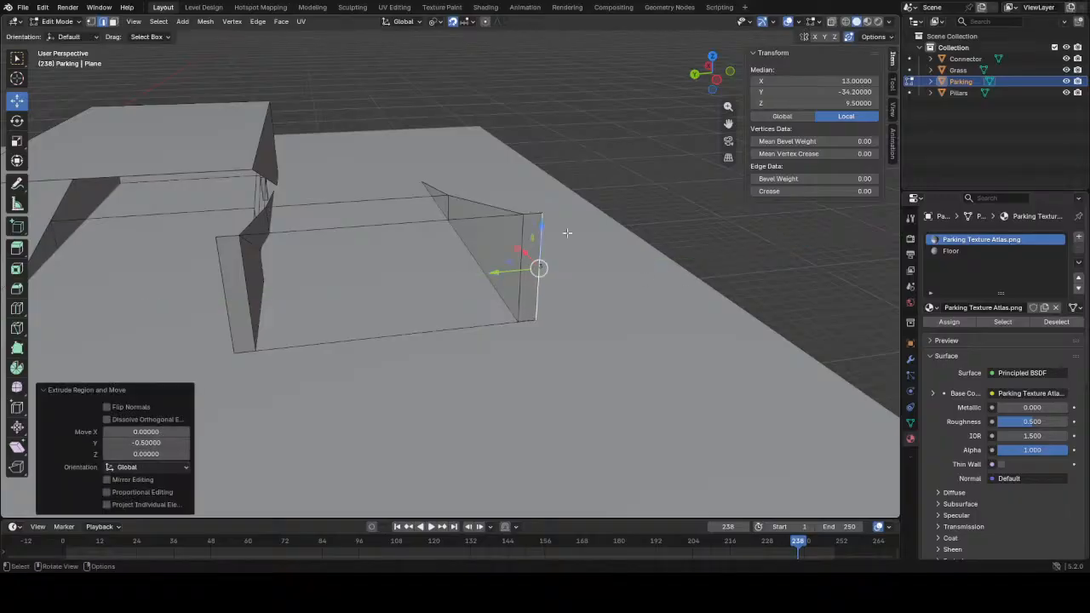
# - Raise the upper outer vertices of both new wall strips by 0.5 along Z
pyautogui.press('1')
pyautogui.click(542, 212)
pyautogui.keyDown('shift'); pyautogui.click(223, 243); pyautogui.keyUp('shift')
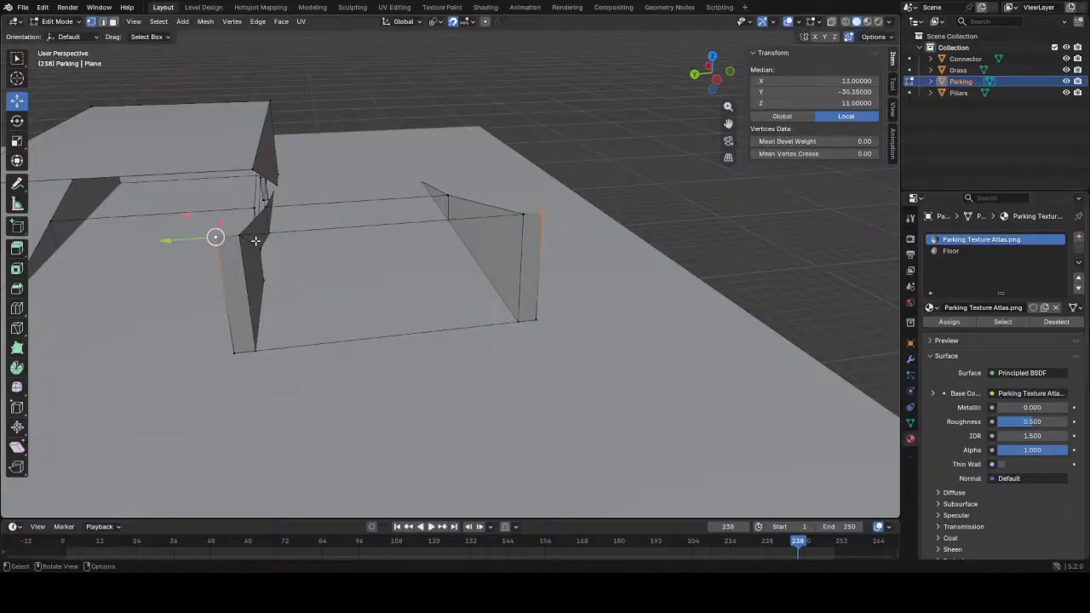
pyautogui.write('gz.5')
pyautogui.press('Return')
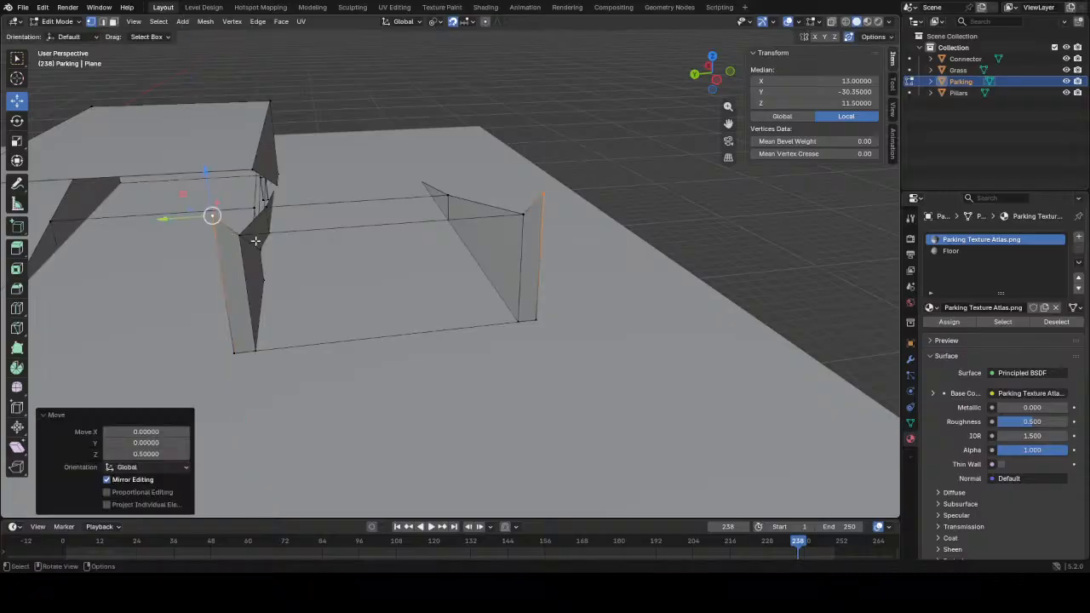
# - Fill a face between the slanted top edges of the second ramp opening's two wall strips
pyautogui.press('2')
pyautogui.click(228, 228)
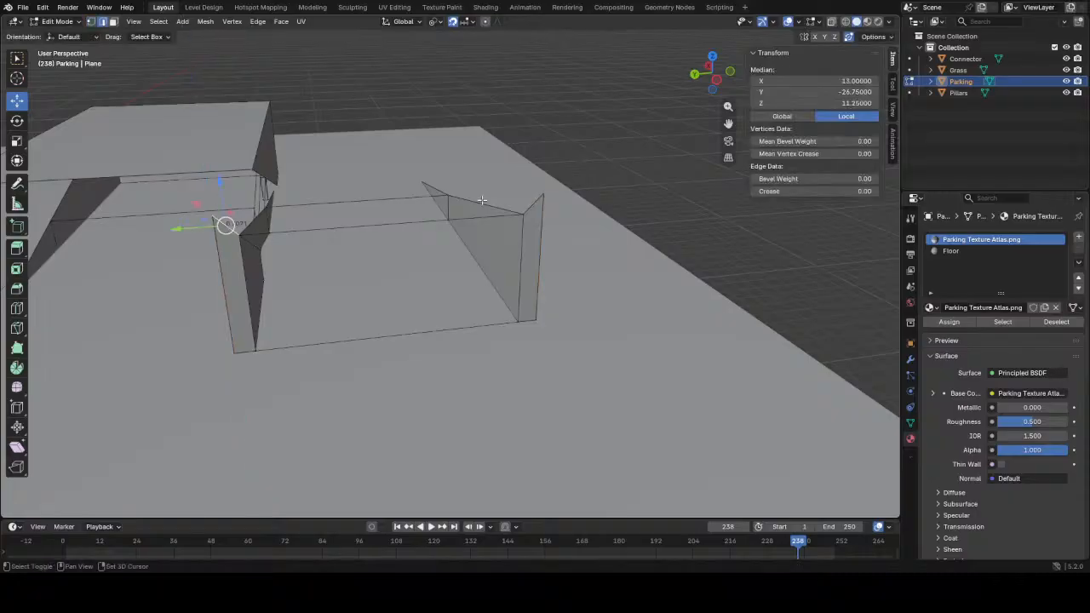
pyautogui.keyDown('shift'); pyautogui.click(530, 205); pyautogui.keyUp('shift')
pyautogui.moveTo(530, 205); pyautogui.dragTo(358, 271, button='middle')
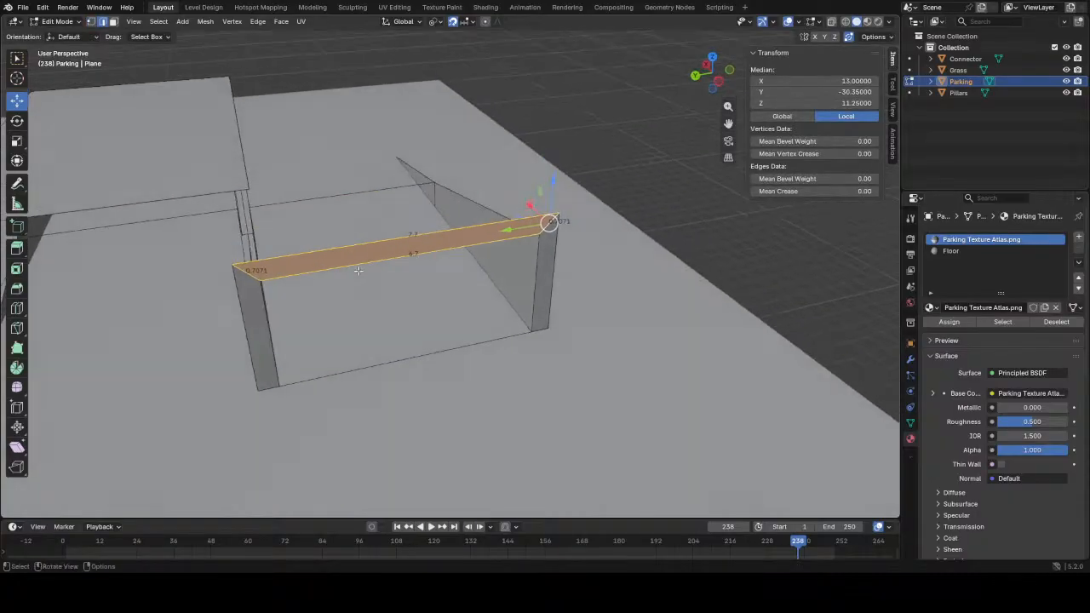
# - Extrude the outer edge loop of the second opening's frame along X toward the first shell
pyautogui.moveTo(245, 271); pyautogui.dragTo(448, 280, button='middle')
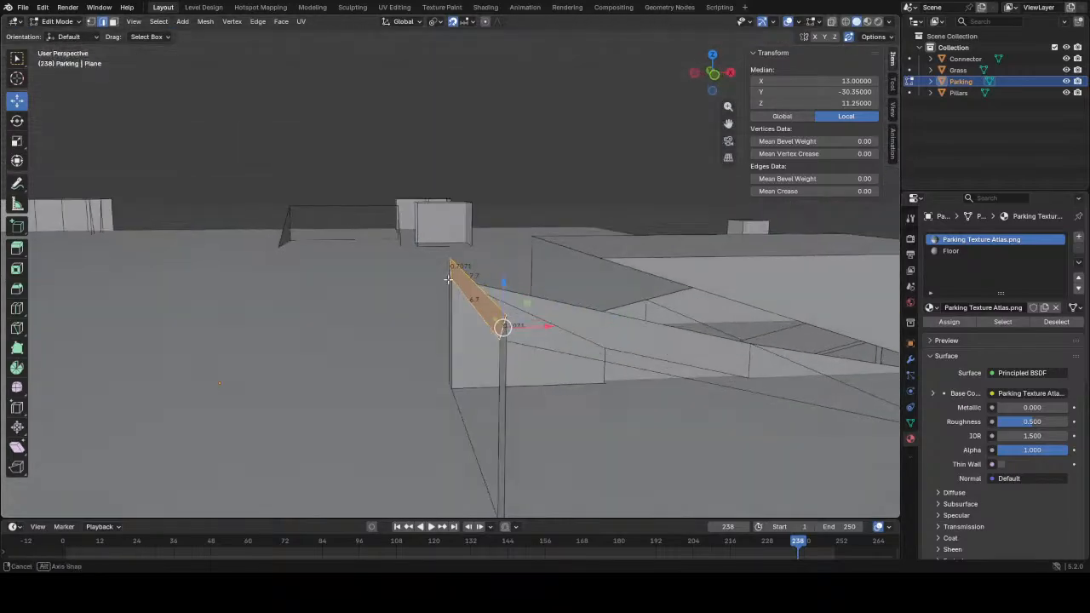
pyautogui.keyDown('alt'); pyautogui.click(506, 371); pyautogui.keyUp('alt')
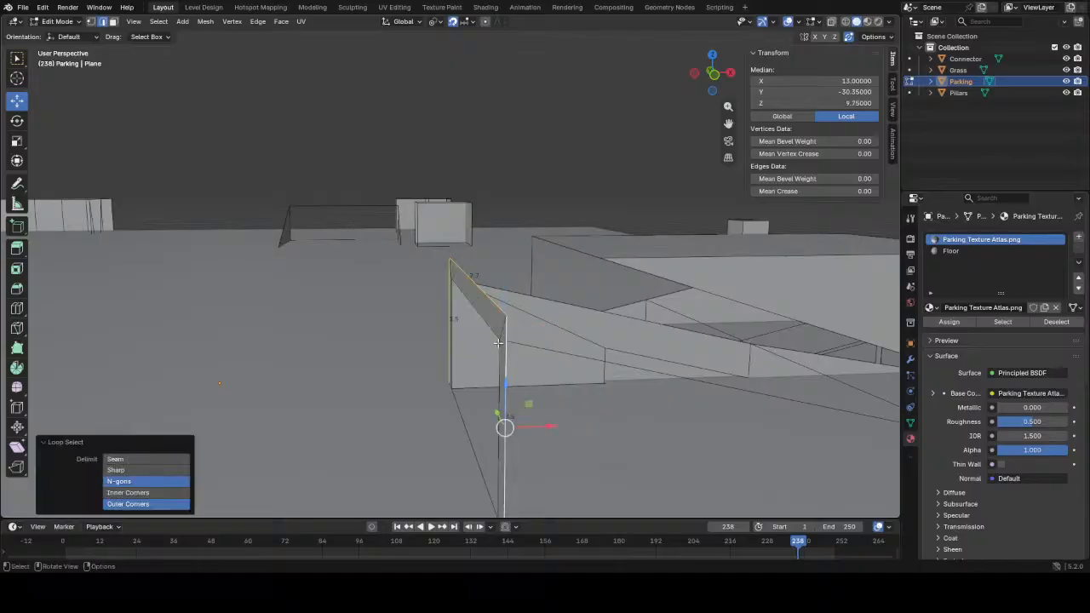
pyautogui.moveTo(507, 375); pyautogui.dragTo(470, 409, button='middle')
pyautogui.click(586, 392)
pyautogui.moveTo(491, 371); pyautogui.dragTo(472, 357, button='middle')
pyautogui.press('e')
pyautogui.press('x')
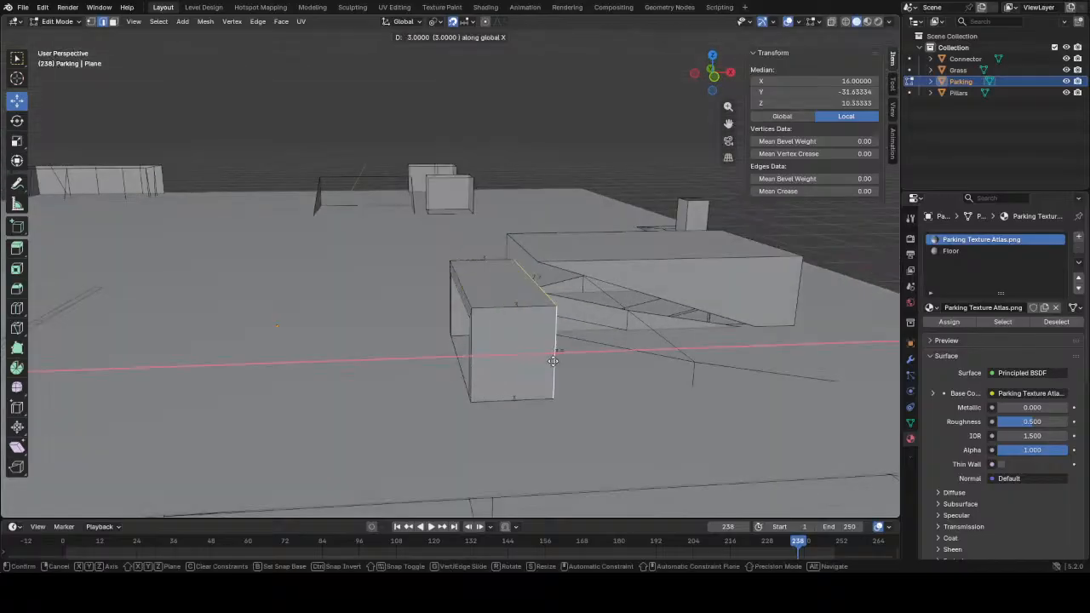
pyautogui.click(582, 352)
# - Finish extruding the second frame's outer loop along X to X 17, and move the roof vertex where both shells meet 0.6 along Y
pyautogui.keyDown('alt'); pyautogui.middleClick(532, 248); pyautogui.keyUp('alt')
pyautogui.moveTo(414, 341); pyautogui.dragTo(530, 362, button='middle')
pyautogui.keyDown('alt'); pyautogui.middleClick(596, 275); pyautogui.keyUp('alt')
pyautogui.scroll(4, 464, 349)
pyautogui.press('1')
pyautogui.click(420, 292)
pyautogui.moveTo(426, 300); pyautogui.dragTo(400, 408, button='middle')
pyautogui.scroll(-3, 461, 272)
pyautogui.scroll(4, 506, 357)
pyautogui.click(468, 285)
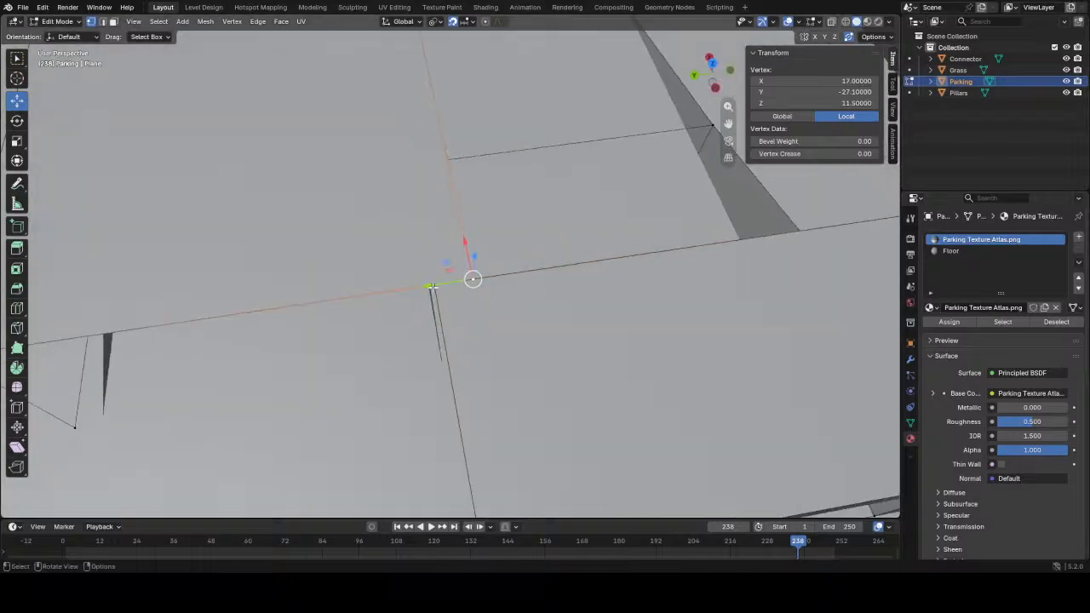
pyautogui.press('g')
pyautogui.press('y')
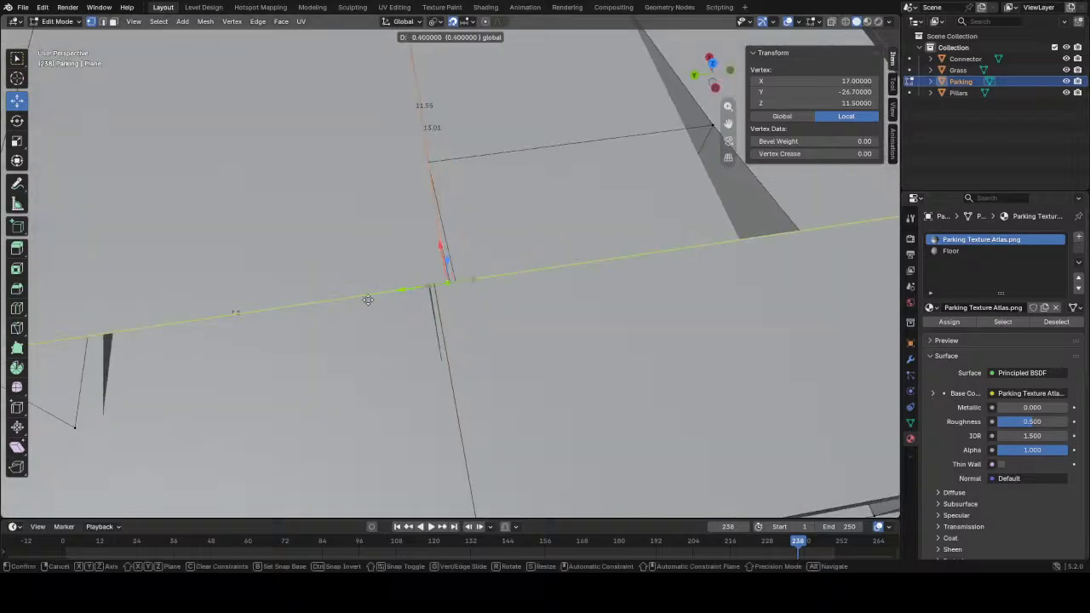
pyautogui.click(207, 309)
# - Move the roof vertex at the shells' junction 11 along X, to the first shell's front frame
pyautogui.moveTo(433, 284); pyautogui.dragTo(558, 375, button='middle')
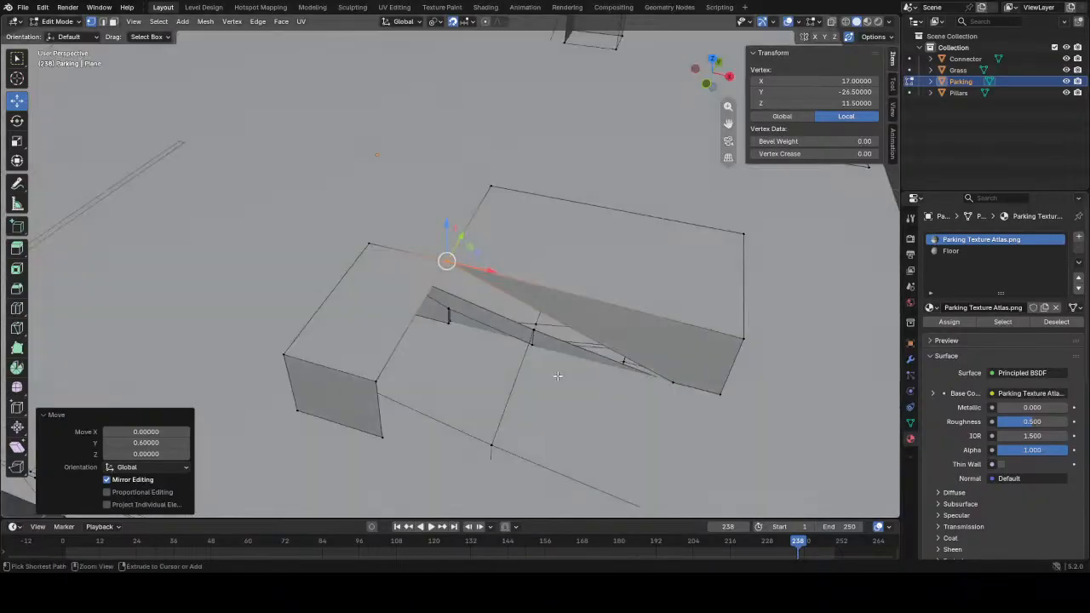
pyautogui.moveTo(490, 272); pyautogui.dragTo(731, 337)
pyautogui.moveTo(731, 338); pyautogui.dragTo(697, 339, button='middle')
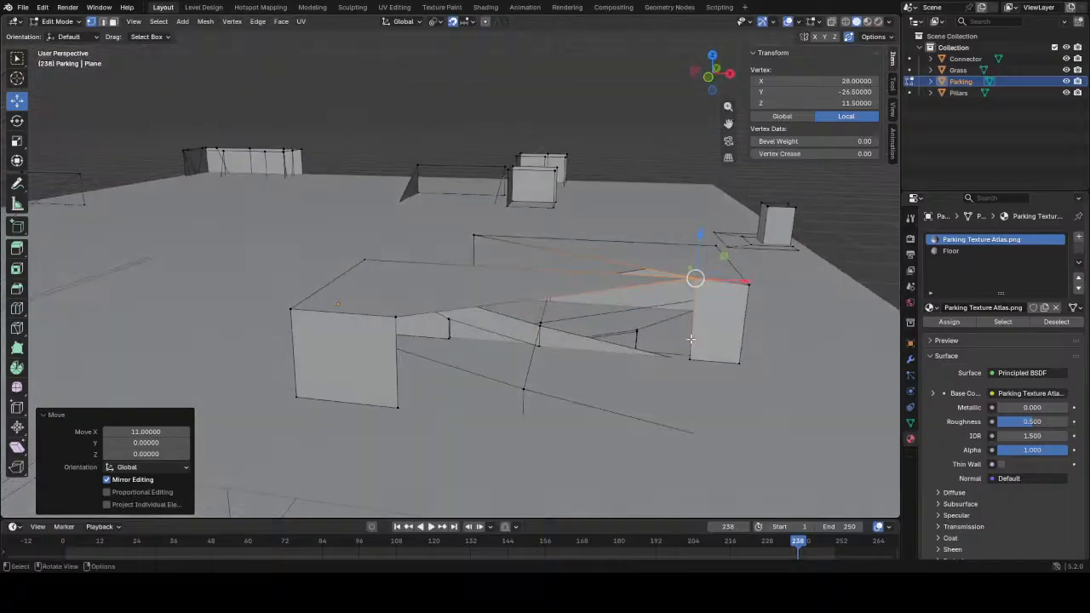
pyautogui.click(694, 339)
pyautogui.click(695, 339)
pyautogui.moveTo(724, 323)
pyautogui.mouseDown()
pyautogui.moveTo(702, 323)
pyautogui.moveTo(721, 323)
pyautogui.mouseUp()
pyautogui.moveTo(558, 333); pyautogui.dragTo(665, 374, button='middle')
# - Move the first shell's far vertical end edge by -2 along X
pyautogui.click(319, 268)
pyautogui.moveTo(362, 300); pyautogui.dragTo(510, 279, button='middle')
pyautogui.moveTo(433, 377); pyautogui.dragTo(487, 378)
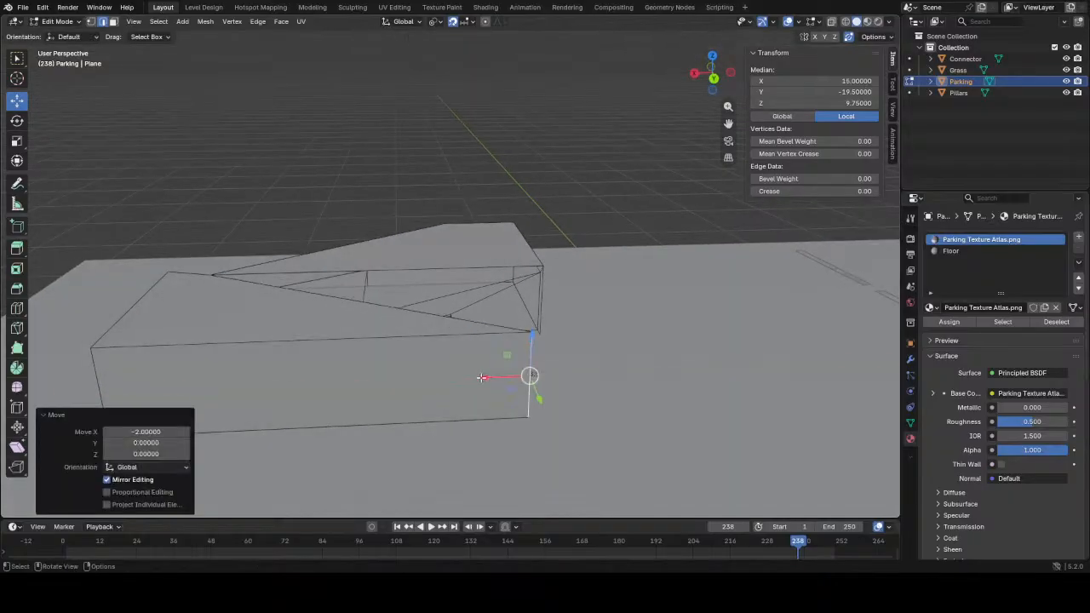
pyautogui.moveTo(481, 379); pyautogui.dragTo(400, 300, button='middle')
pyautogui.moveTo(464, 262); pyautogui.dragTo(435, 321, button='middle')
# - Knife-cut the second shell's roof from its outer corner across to the edge facing the first shell
pyautogui.click(519, 358)
pyautogui.moveTo(519, 359); pyautogui.dragTo(573, 448, button='middle')
pyautogui.moveTo(441, 284); pyautogui.dragTo(492, 175, button='middle')
pyautogui.press('k')
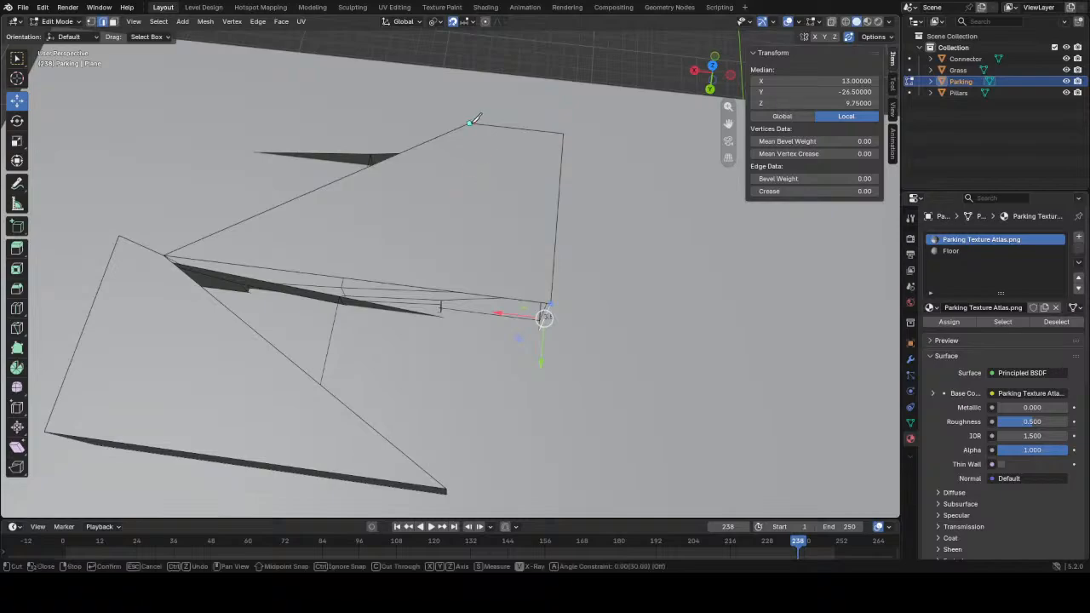
pyautogui.moveTo(470, 302); pyautogui.dragTo(483, 242, button='middle')
pyautogui.click(475, 275)
pyautogui.press('Return')
# - Align the new cut vertex with the first shell's upper corner vertex by scaling them to 0 along X
pyautogui.press('1')
pyautogui.click(476, 287)
pyautogui.keyDown('shift'); pyautogui.click(436, 400); pyautogui.keyUp('shift')
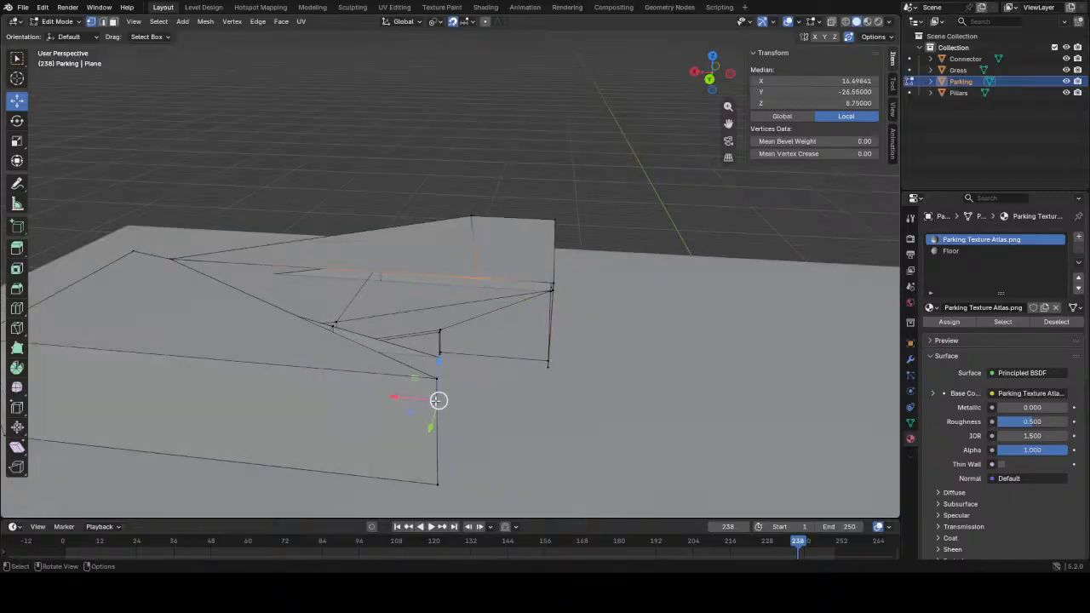
pyautogui.click(438, 381)
pyautogui.click(476, 279)
pyautogui.keyDown('shift'); pyautogui.click(438, 381); pyautogui.keyUp('shift')
pyautogui.moveTo(439, 383); pyautogui.dragTo(470, 393, button='middle')
pyautogui.click(455, 379)
pyautogui.click(479, 279)
pyautogui.keyDown('shift'); pyautogui.click(457, 375); pyautogui.keyUp('shift')
pyautogui.write('sx')
pyautogui.write('0')
pyautogui.press('Return')
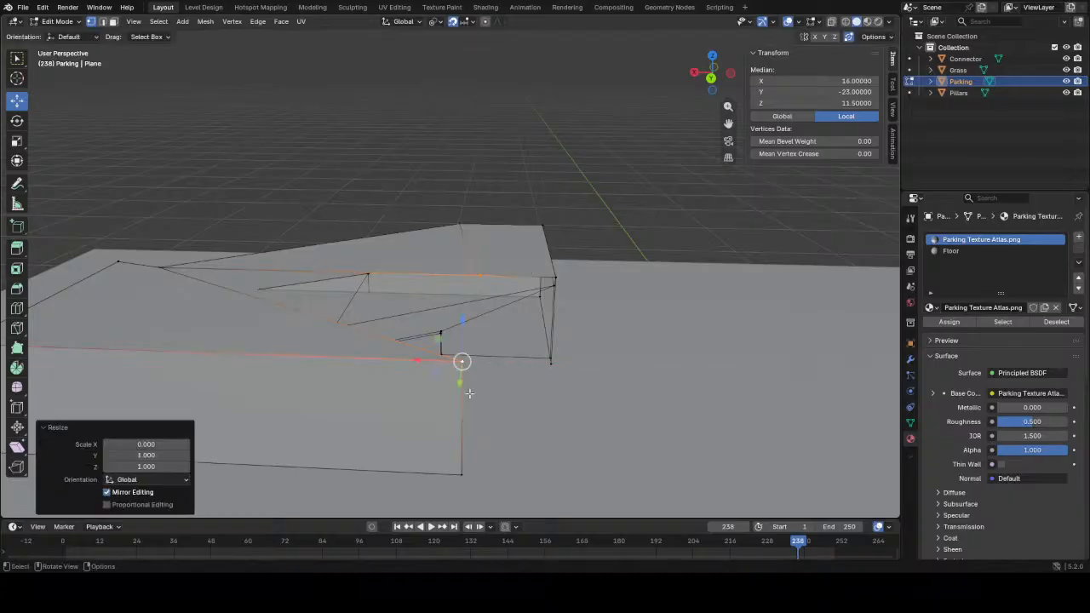
# - Extrude the first shell's far vertical end edge along Y to Y -26.5, meeting the second shell
pyautogui.moveTo(478, 290); pyautogui.dragTo(457, 321, button='middle')
pyautogui.press('2')
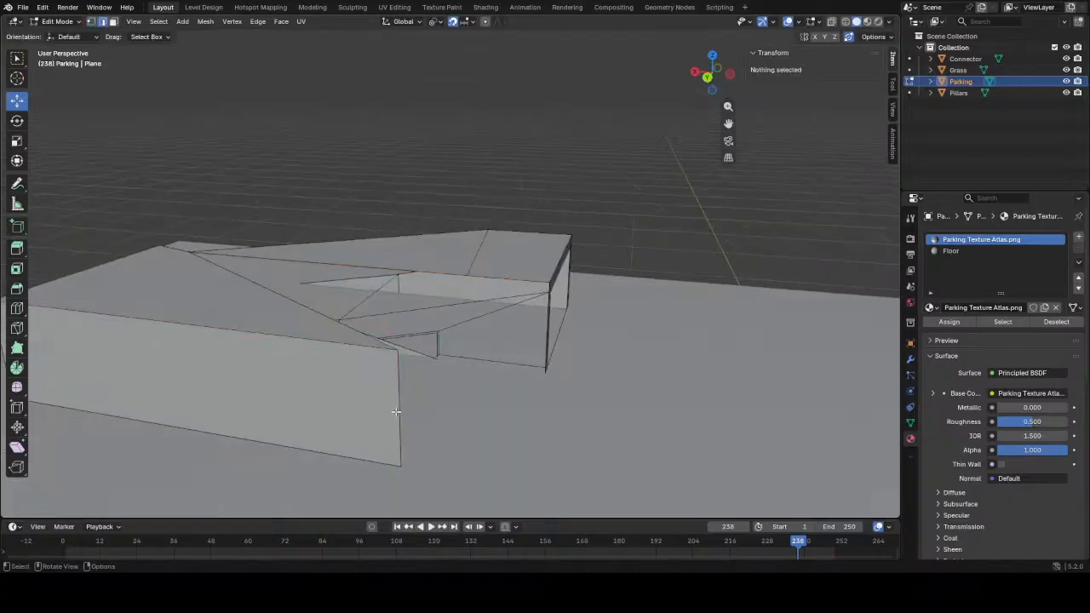
pyautogui.click(396, 412)
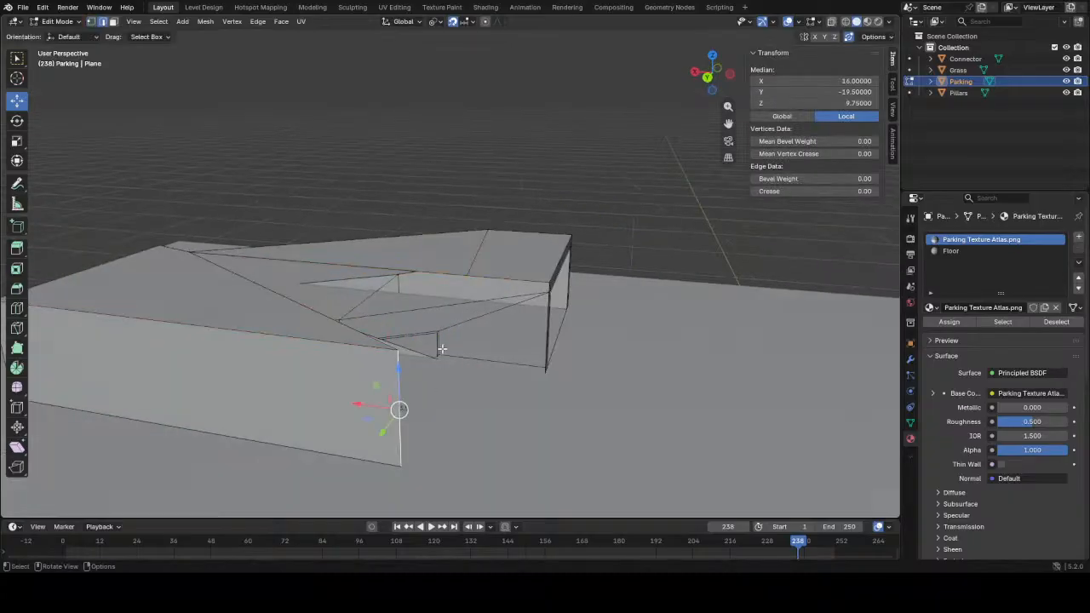
pyautogui.press('e')
pyautogui.press('y')
pyautogui.click(514, 262)
pyautogui.moveTo(513, 262); pyautogui.dragTo(431, 271, button='middle')
pyautogui.scroll(3, 411, 337)
pyautogui.press('1')
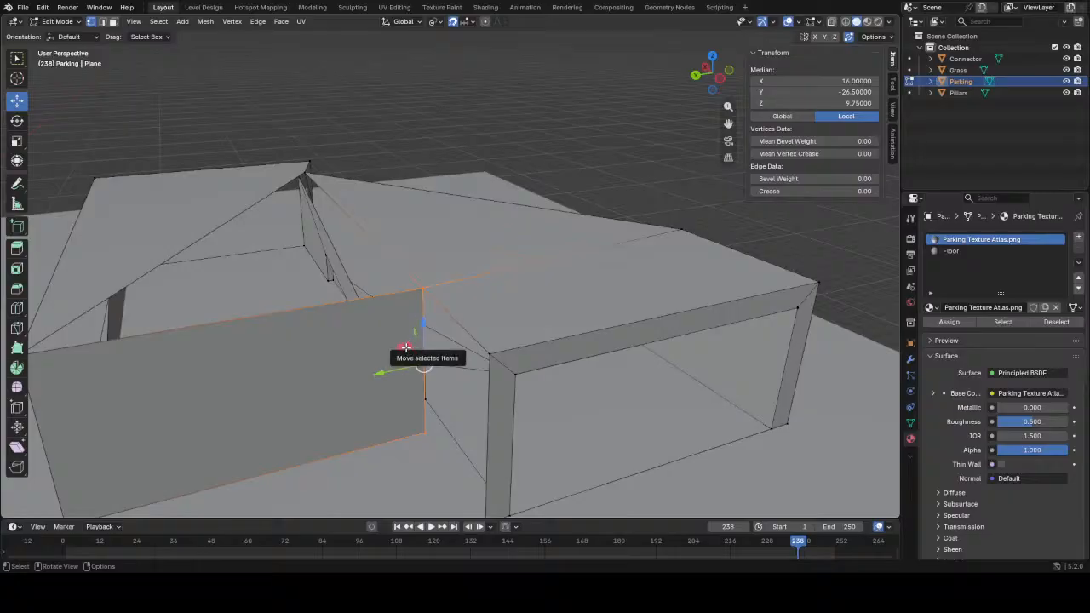
# - Fill a face between the extruded wall's end edge and the adjacent vertical edge of the second shell's frame
pyautogui.press('2')
pyautogui.click(428, 400)
pyautogui.moveTo(434, 400); pyautogui.dragTo(490, 388, button='middle')
pyautogui.keyDown('shift'); pyautogui.click(595, 390); pyautogui.keyUp('shift')
pyautogui.press('f')
pyautogui.moveTo(596, 389); pyautogui.dragTo(362, 408, button='middle')
pyautogui.scroll(-4, 362, 408)
pyautogui.moveTo(630, 396); pyautogui.dragTo(500, 390, button='middle')
# - Extrude the second shell's outer vertical edge at Y -34.2 along X to X 28
pyautogui.click(508, 388)
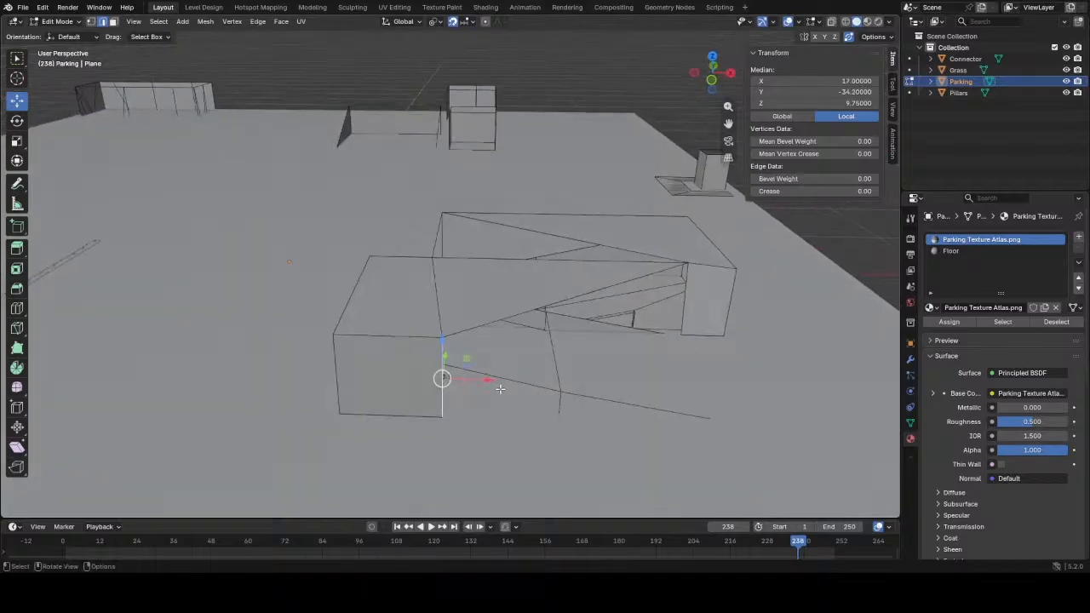
pyautogui.press('e')
pyautogui.press('x')
pyautogui.press('Return')
pyautogui.hotkey('alt', 'z')
pyautogui.moveTo(782, 412); pyautogui.dragTo(689, 362, button='middle')
pyautogui.moveTo(744, 356); pyautogui.dragTo(777, 358)
pyautogui.moveTo(735, 301); pyautogui.dragTo(665, 425, button='middle')
# - Align the long outer wall's lower end vertex with the first shell's inner frame edge by scaling to 0 along X
pyautogui.click(710, 332)
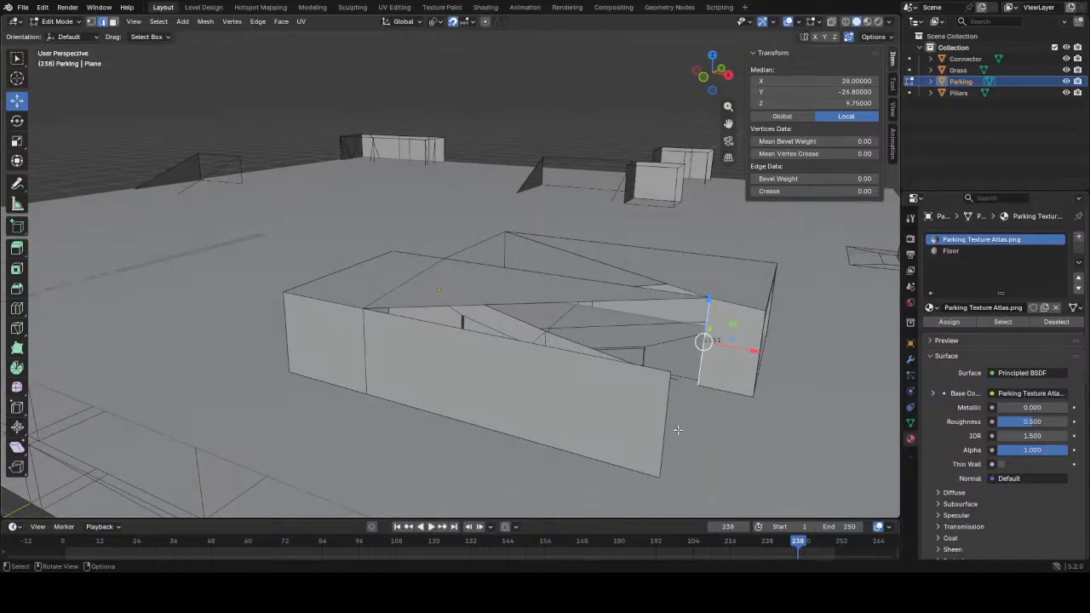
pyautogui.press('1')
pyautogui.keyDown('shift'); pyautogui.click(661, 475); pyautogui.keyUp('shift')
pyautogui.moveTo(681, 464); pyautogui.dragTo(673, 462, button='middle')
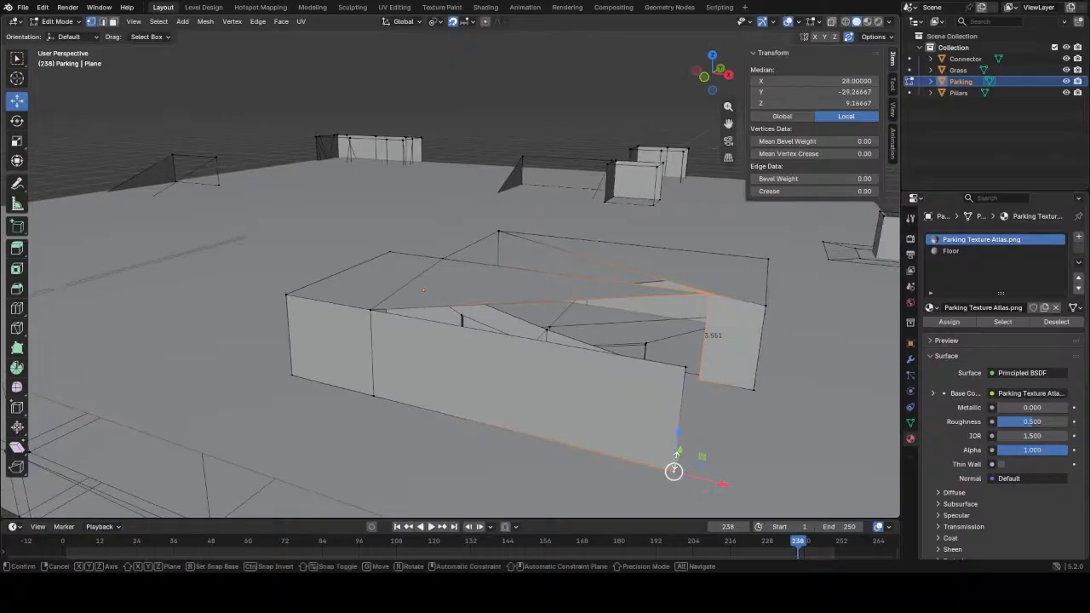
pyautogui.press('s')
pyautogui.press('x')
pyautogui.press('Return')
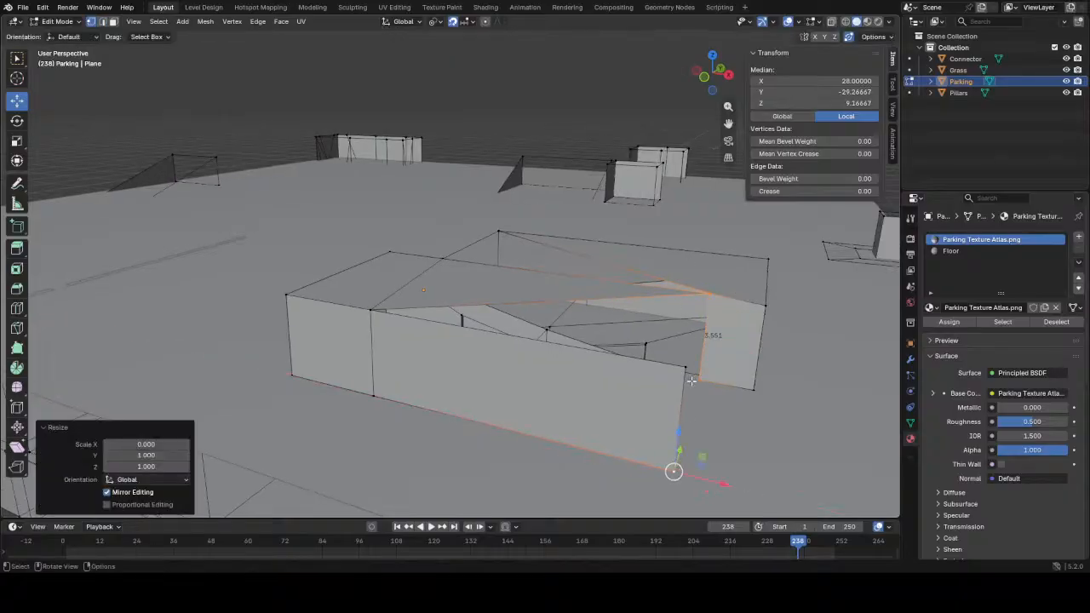
# - Fill an end wall between the long outer wall's end edge and the first shell's vertical frame edge
pyautogui.click(682, 369)
pyautogui.moveTo(682, 369); pyautogui.dragTo(685, 359, button='middle')
pyautogui.press('2')
pyautogui.click(706, 335)
pyautogui.keyDown('shift'); pyautogui.click(684, 411); pyautogui.keyUp('shift')
pyautogui.press('f')
# - Straighten the first shell's vertical edge beside the new end wall by scaling its two vertices to 0 along Y
pyautogui.moveTo(685, 400); pyautogui.dragTo(628, 389, button='middle')
pyautogui.press('1')
pyautogui.click(686, 325)
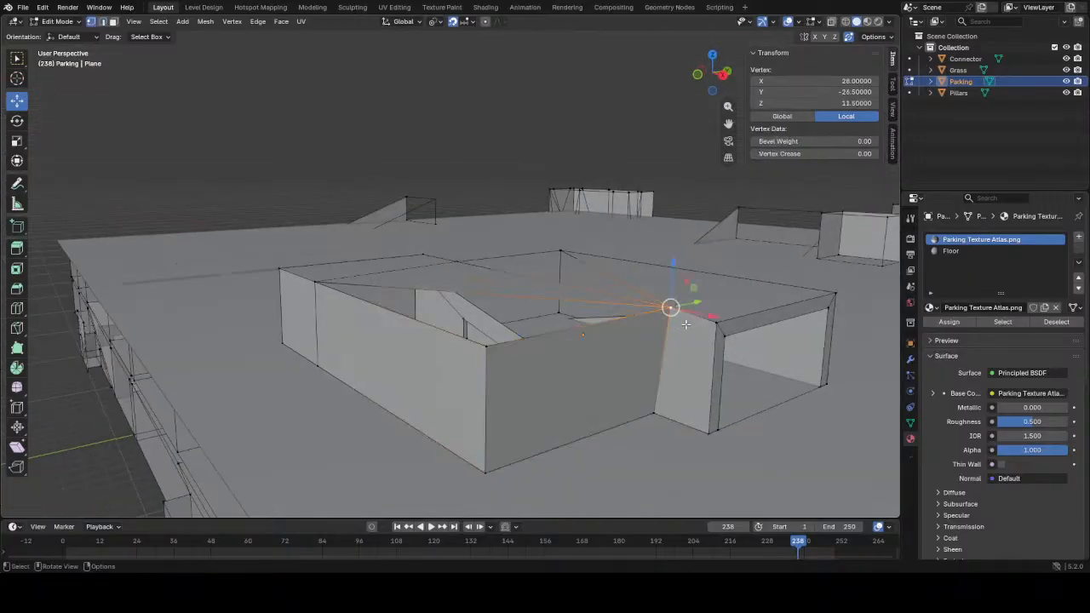
pyautogui.moveTo(650, 327); pyautogui.dragTo(479, 336, button='middle')
pyautogui.click(427, 347)
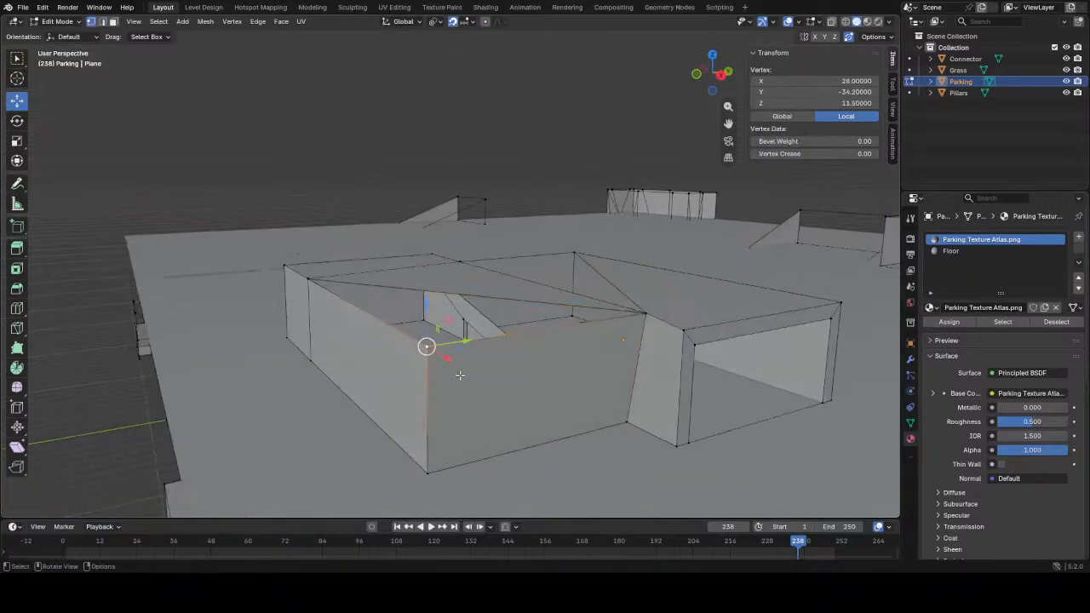
pyautogui.moveTo(612, 414); pyautogui.dragTo(678, 402, button='middle')
pyautogui.keyDown('alt'); pyautogui.middleClick(708, 313); pyautogui.keyUp('alt')
pyautogui.moveTo(560, 315); pyautogui.dragTo(584, 429, button='middle')
pyautogui.click(447, 247)
pyautogui.keyDown('shift'); pyautogui.click(443, 287); pyautogui.keyUp('shift')
pyautogui.moveTo(446, 292); pyautogui.dragTo(437, 273, button='middle')
pyautogui.press('s')
pyautogui.press('y')
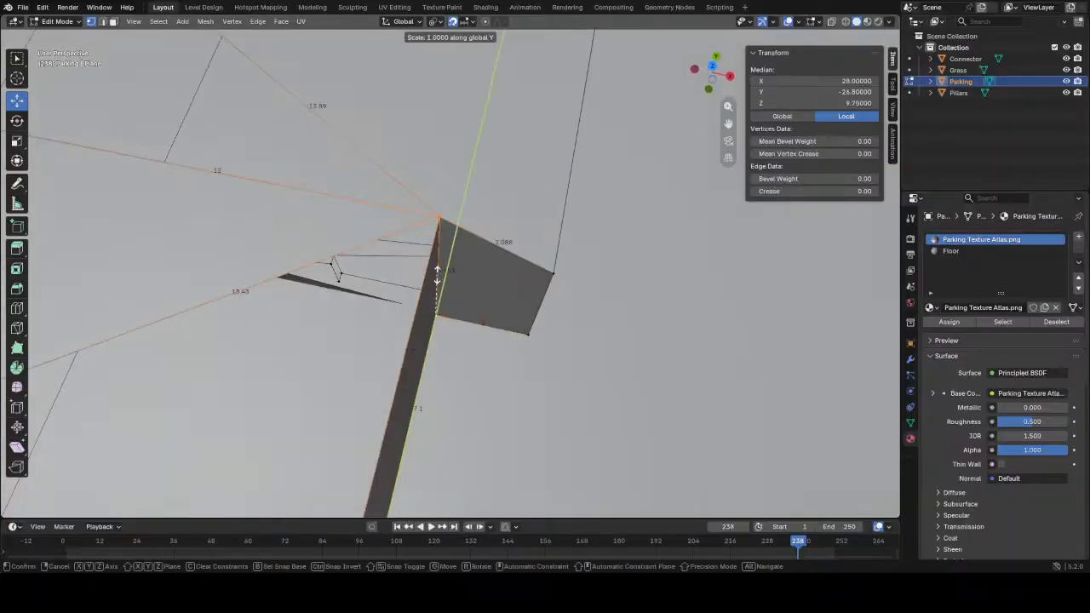
pyautogui.press('0')
pyautogui.press('Return')
pyautogui.scroll(-5, 437, 275)
# - Fill the remaining triangular roof gaps between the top edges of the two shells
pyautogui.moveTo(439, 281); pyautogui.dragTo(328, 287, button='middle')
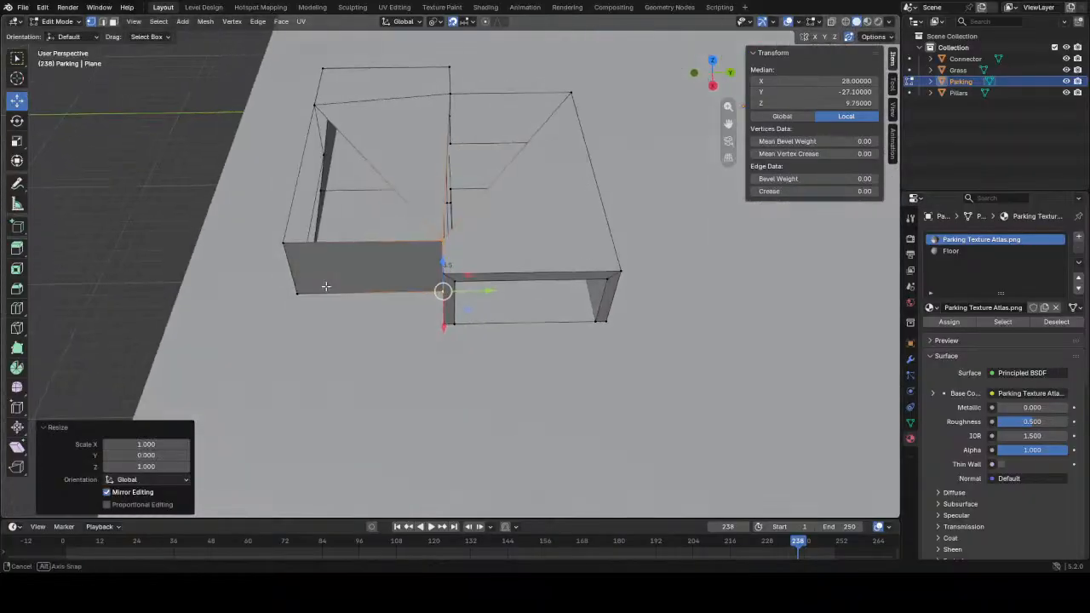
pyautogui.press('2')
pyautogui.click(443, 133)
pyautogui.keyDown('shift'); pyautogui.click(510, 181); pyautogui.keyUp('shift')
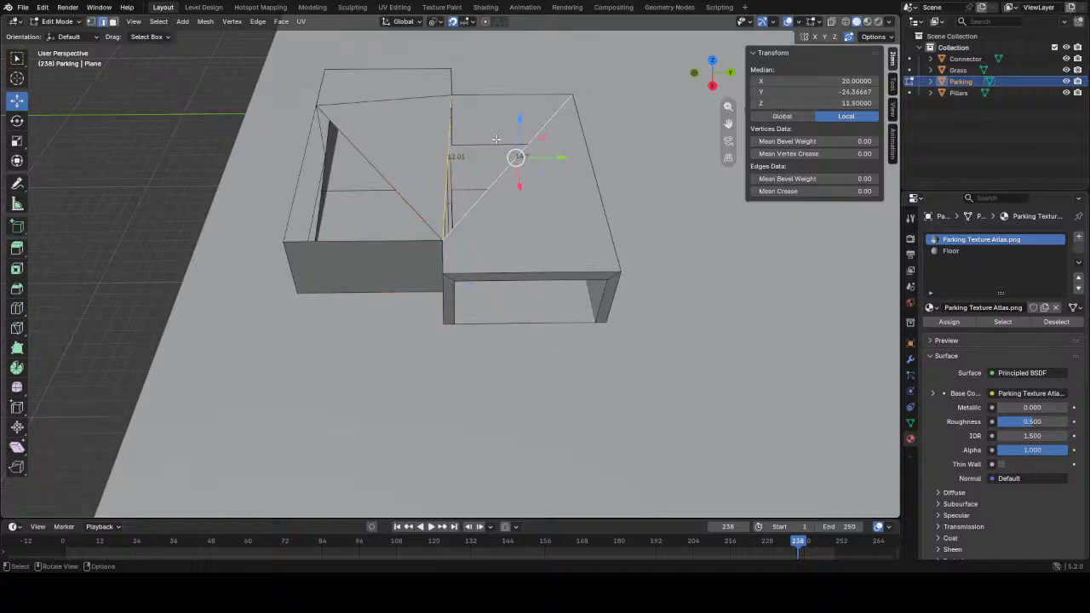
pyautogui.click(391, 171)
pyautogui.moveTo(362, 241); pyautogui.dragTo(397, 250, button='middle')
# - Leave Edit Mode, save the file and inspect the closed shells from the side
pyautogui.press('Tab')
pyautogui.hotkey('ctrl', 's')
pyautogui.scroll(-4, 426, 317)
pyautogui.moveTo(432, 285); pyautogui.dragTo(592, 379, button='middle')
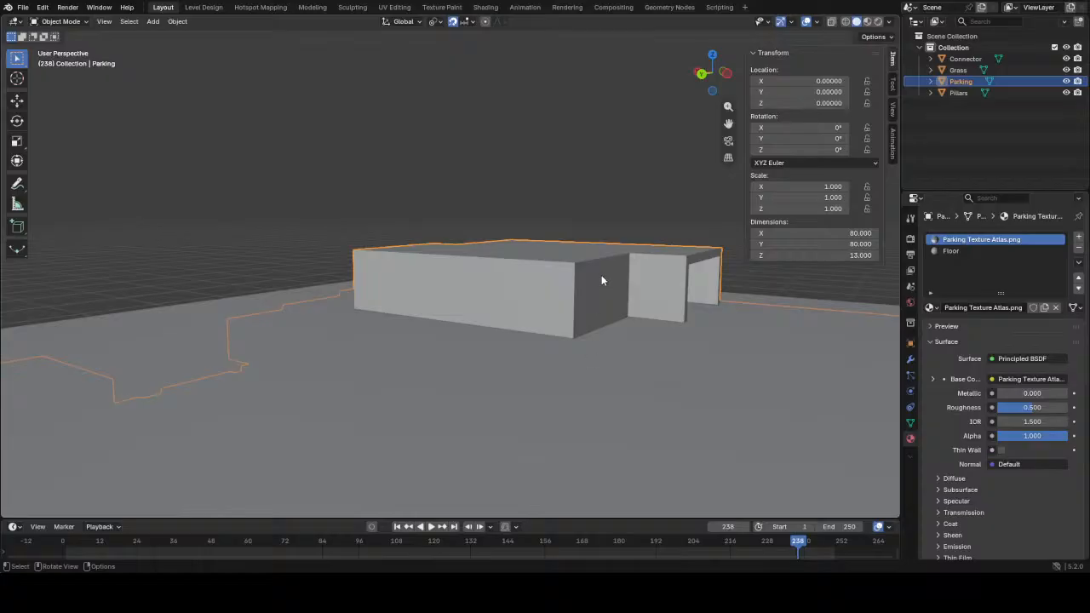
# - Delete the triangular roof faces bridging the two shells and the end wall beside the first shell's frame
pyautogui.press('Tab')
pyautogui.moveTo(602, 275); pyautogui.dragTo(554, 333, button='middle')
pyautogui.click(553, 333)
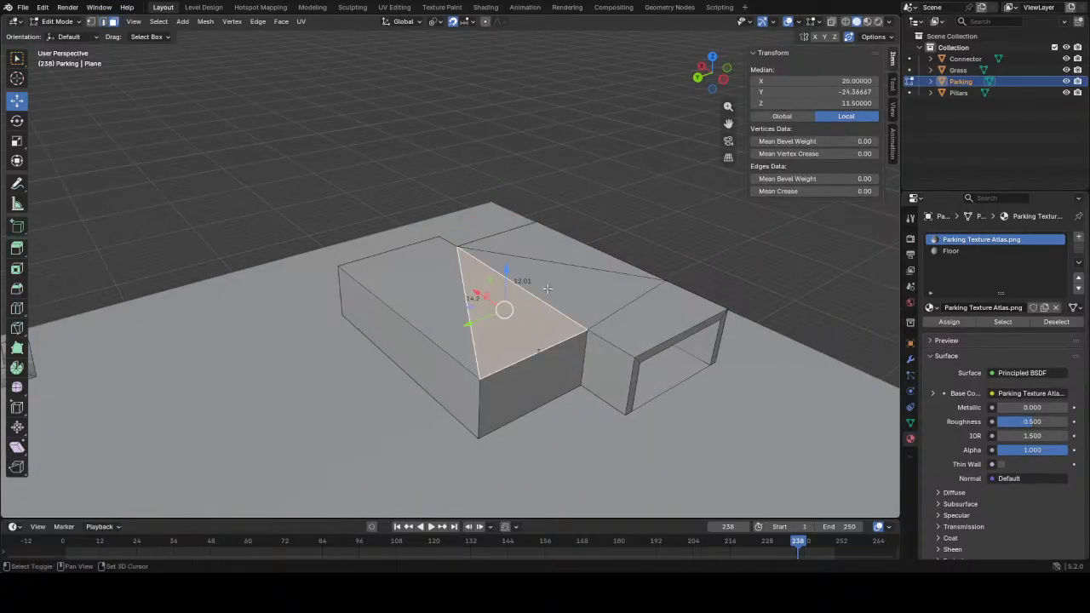
pyautogui.keyDown('shift'); pyautogui.click(550, 315); pyautogui.keyUp('shift')
pyautogui.keyDown('shift'); pyautogui.click(579, 375); pyautogui.keyUp('shift')
pyautogui.moveTo(579, 374); pyautogui.dragTo(358, 379, button='middle')
pyautogui.keyDown('shift'); pyautogui.click(453, 276); pyautogui.keyUp('shift')
pyautogui.moveTo(453, 275)
pyautogui.mouseDown(button='middle')
pyautogui.moveTo(504, 279)
pyautogui.moveTo(444, 258)
pyautogui.mouseUp(button='middle')
pyautogui.press('x')
pyautogui.click(494, 281)
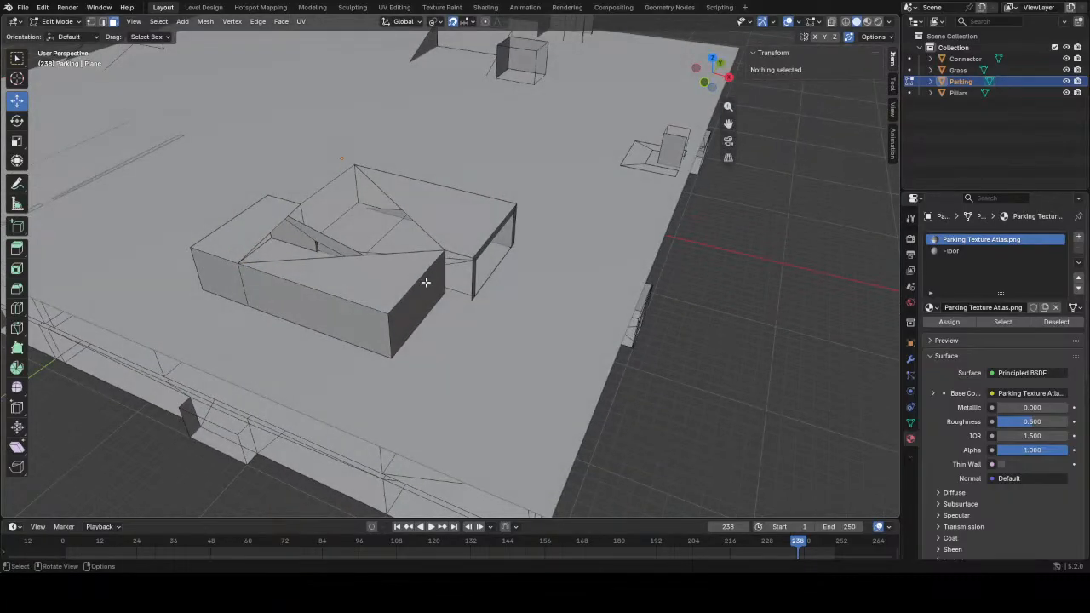
pyautogui.hotkey('ctrl', 'z')
pyautogui.moveTo(418, 300); pyautogui.dragTo(433, 274, button='middle')
pyautogui.press('x')
pyautogui.click(368, 279)
# - Lower the long outer wall's free upper corner vertex by 3.5 along Z to slope its top edge
pyautogui.click(426, 289)
pyautogui.press('g')
pyautogui.press('z')
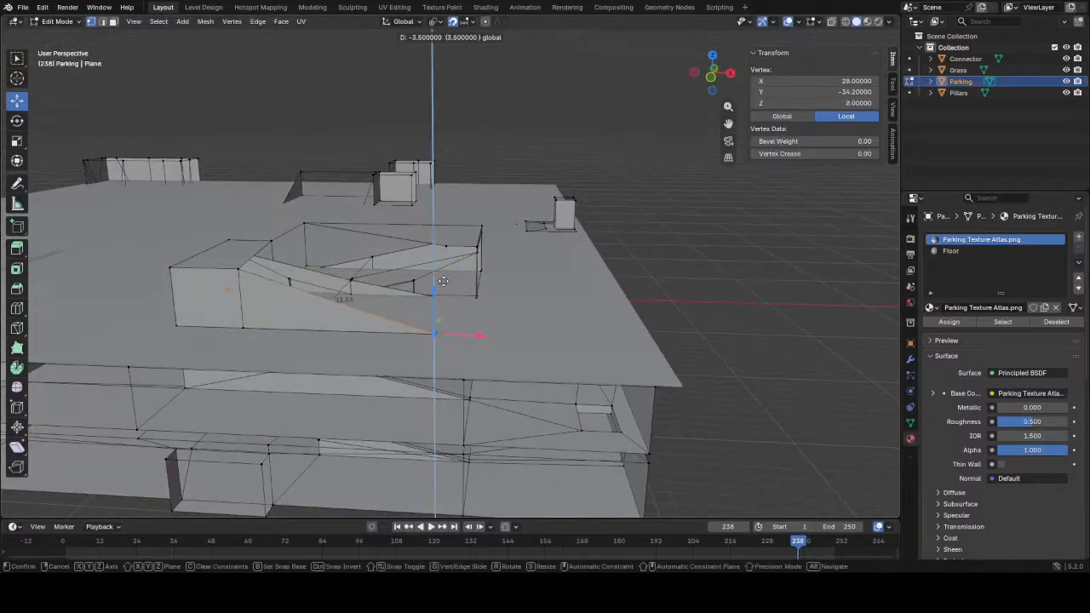
pyautogui.click(444, 282)
pyautogui.moveTo(444, 282); pyautogui.dragTo(269, 331, button='middle')
# - Extrude the outer wall's slanted top edge 7.4 along Y toward the first shell to form a sloped roof
pyautogui.click(296, 329)
pyautogui.click(295, 329)
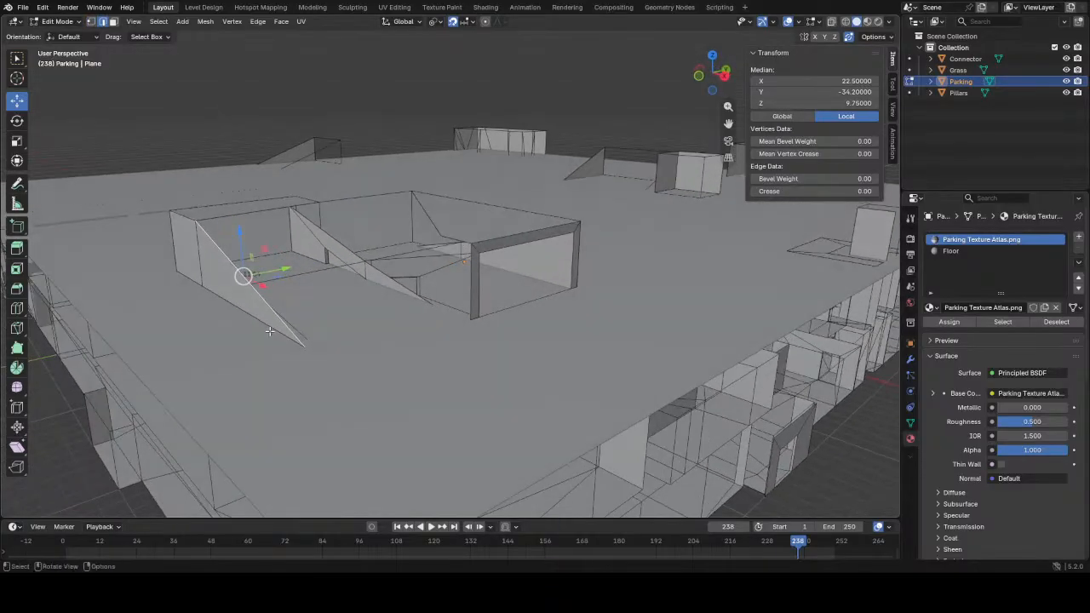
pyautogui.press('g')
pyautogui.press('y')
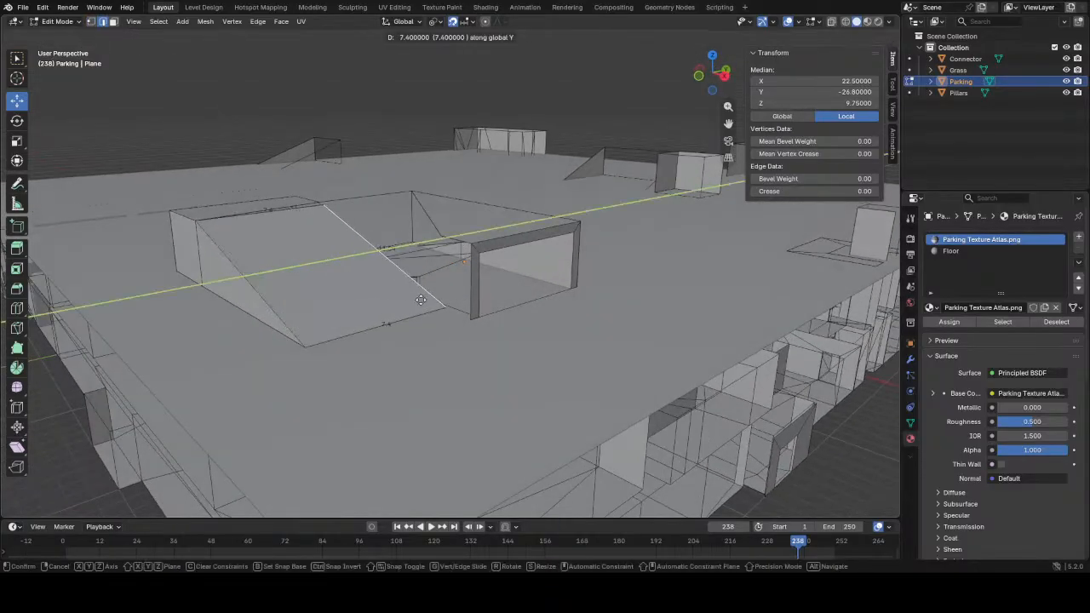
pyautogui.click(421, 300)
# - Align the sloped roof's inner edge vertices with the first shell's lower frame corner by scaling to 0 along Y
pyautogui.scroll(8, 458, 345)
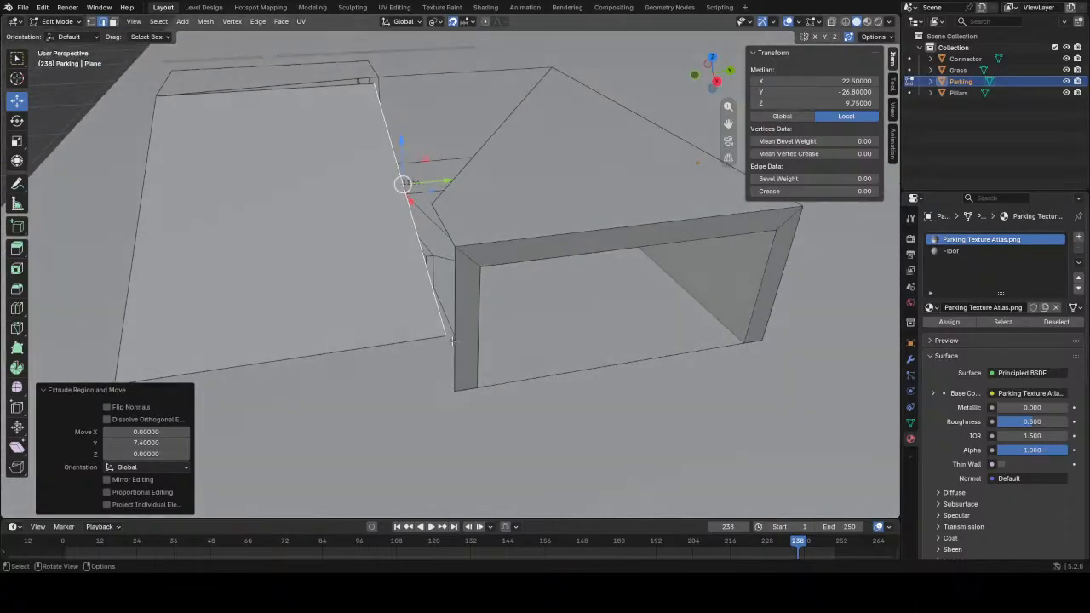
pyautogui.press('1')
pyautogui.press('s')
pyautogui.press('y')
pyautogui.press('0')
pyautogui.press('Return')
# - Fill a vertical wall face between the sloped roof's inner edge and the first shell's vertical frame edge
pyautogui.moveTo(370, 215); pyautogui.dragTo(407, 281, button='middle')
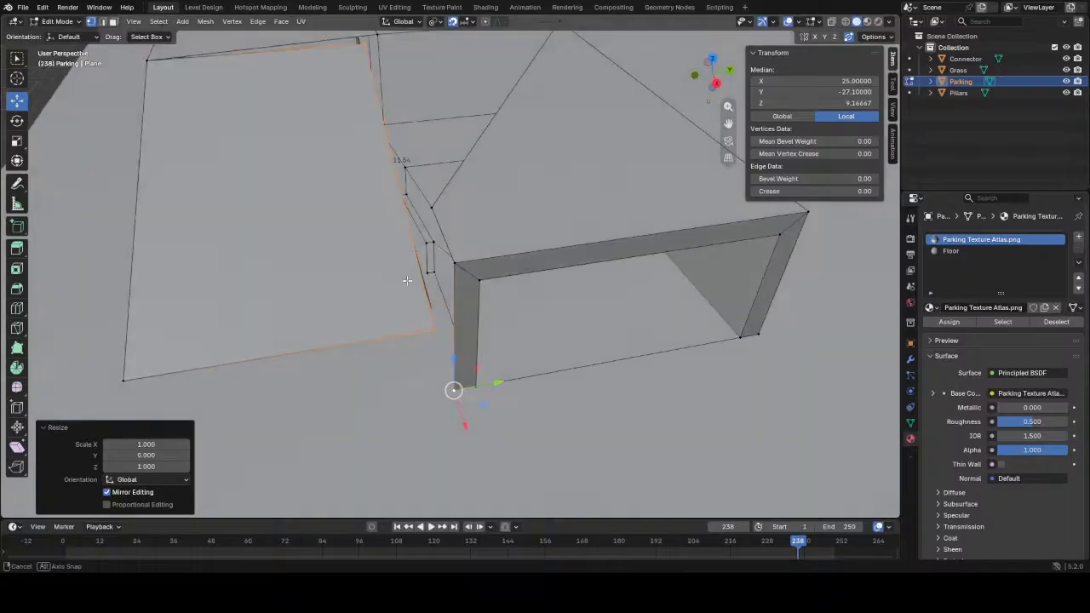
pyautogui.moveTo(430, 334); pyautogui.dragTo(493, 285, button='middle')
pyautogui.press('2')
pyautogui.click(411, 330)
pyautogui.click(513, 310)
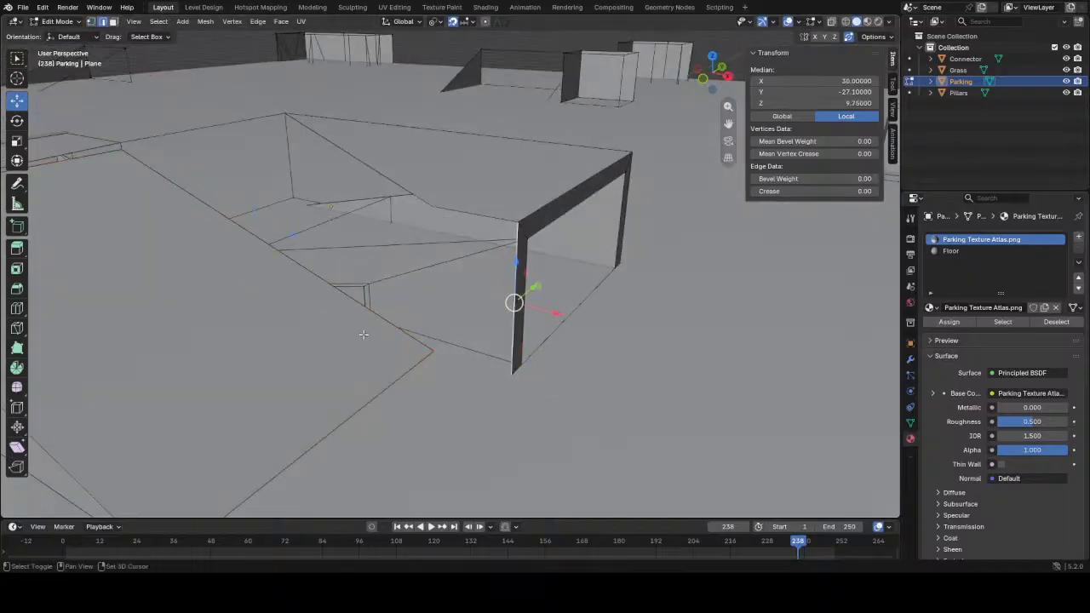
pyautogui.keyDown('shift'); pyautogui.click(366, 329); pyautogui.keyUp('shift')
pyautogui.press('f')
pyautogui.moveTo(365, 330); pyautogui.dragTo(400, 360, button='middle')
pyautogui.scroll(-4, 397, 353)
pyautogui.moveTo(378, 295); pyautogui.dragTo(399, 333, button='middle')
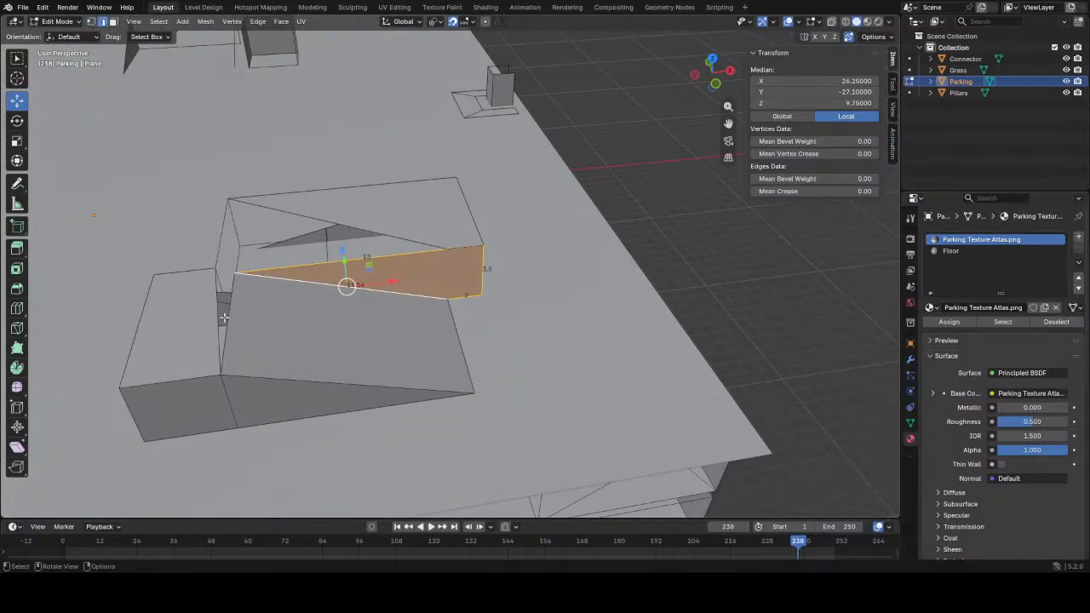
# - Fill the narrow triangular gap between the second shell's roof and the slope's upper edge, and save the file
pyautogui.click(220, 317)
pyautogui.keyDown('shift'); pyautogui.click(227, 318); pyautogui.keyUp('shift')
pyautogui.hotkey('ctrl', 's')
pyautogui.moveTo(227, 315); pyautogui.dragTo(221, 249, button='middle')
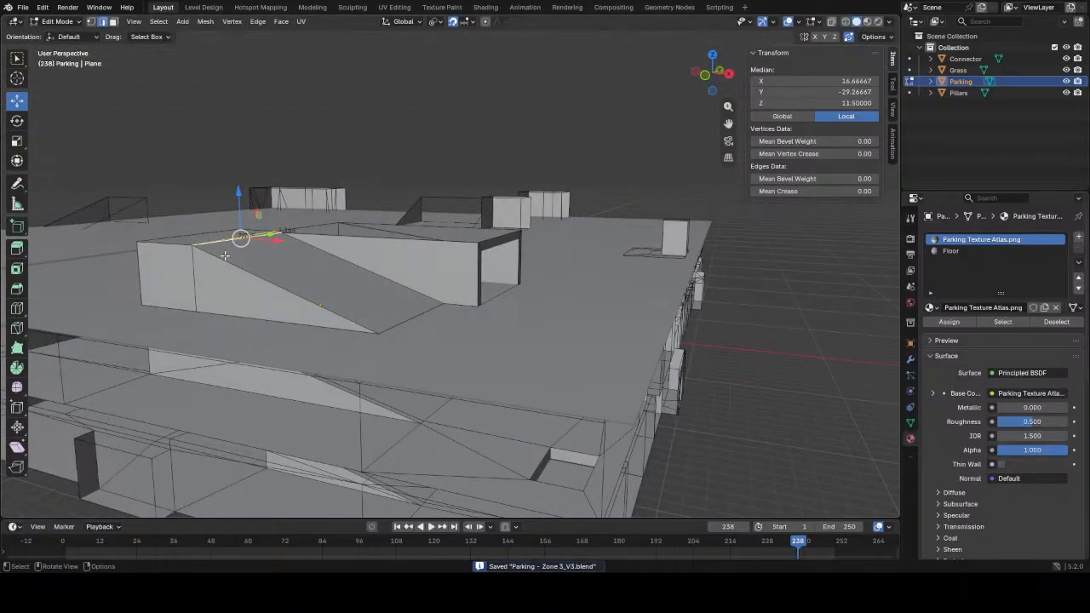
pyautogui.moveTo(289, 271); pyautogui.dragTo(419, 337, button='middle')
pyautogui.scroll(3, 420, 339)
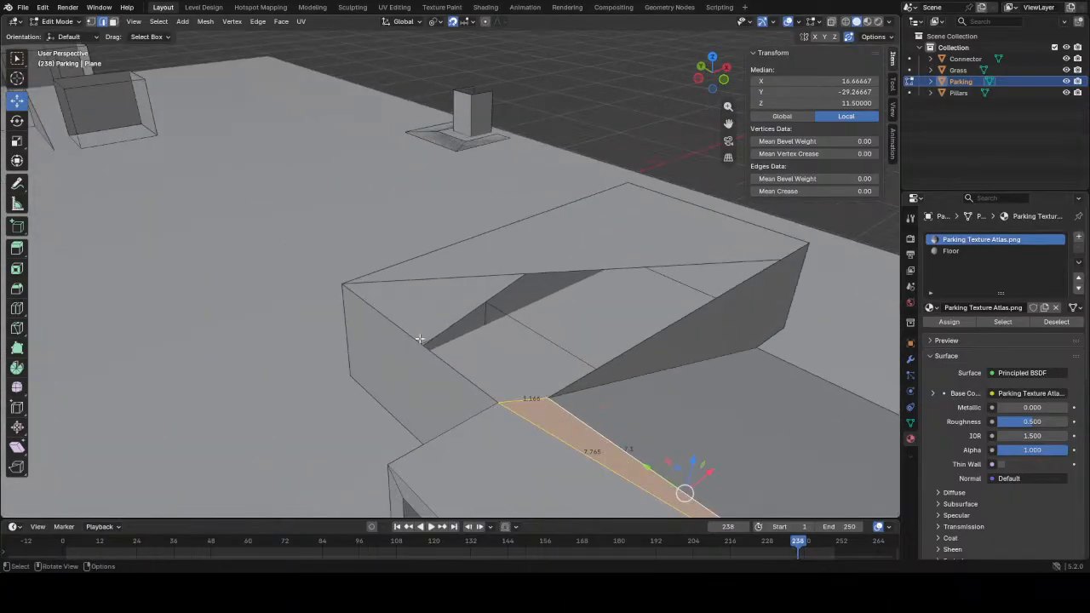
# - Delete the vertical end wall face at the closed end of the second shell
pyautogui.keyDown('alt'); pyautogui.middleClick(418, 386); pyautogui.keyUp('alt')
pyautogui.moveTo(418, 386); pyautogui.dragTo(644, 295, button='middle')
pyautogui.scroll(2, 542, 324)
pyautogui.scroll(-4, 644, 295)
pyautogui.click(386, 312)
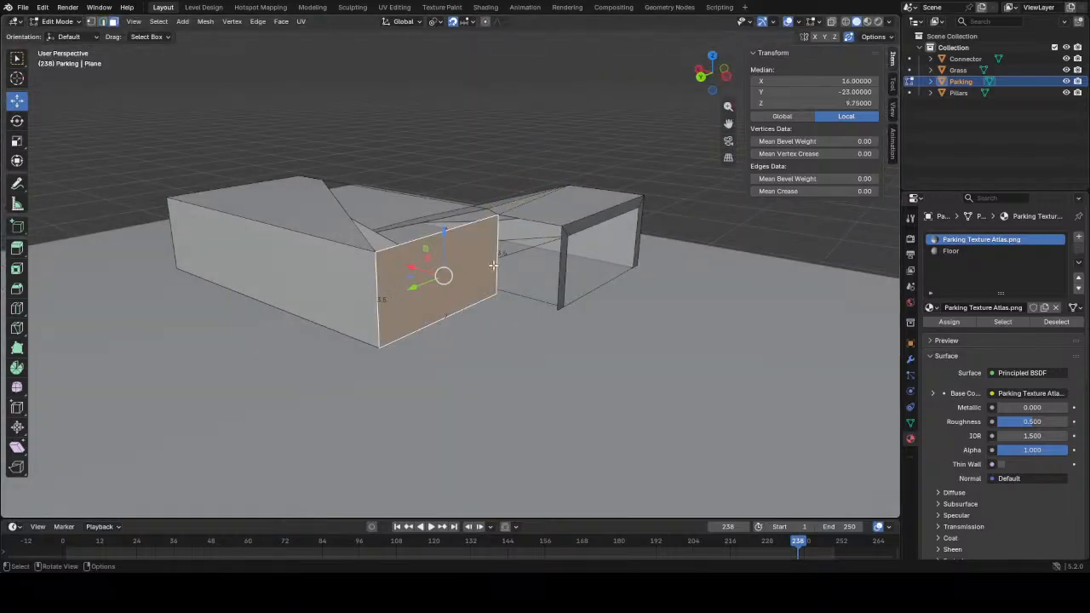
pyautogui.moveTo(386, 311); pyautogui.dragTo(443, 289, button='middle')
pyautogui.press('x')
pyautogui.click(478, 281)
# - Lower the second shell's outer roof corner vertex along Z to 8, down to the floor, to form a slope
pyautogui.press('1')
pyautogui.moveTo(371, 289); pyautogui.dragTo(398, 259, button='middle')
pyautogui.click(373, 270)
pyautogui.moveTo(401, 194); pyautogui.dragTo(406, 291)
pyautogui.moveTo(405, 291); pyautogui.dragTo(317, 270, button='middle')
pyautogui.moveTo(449, 273); pyautogui.dragTo(450, 282)
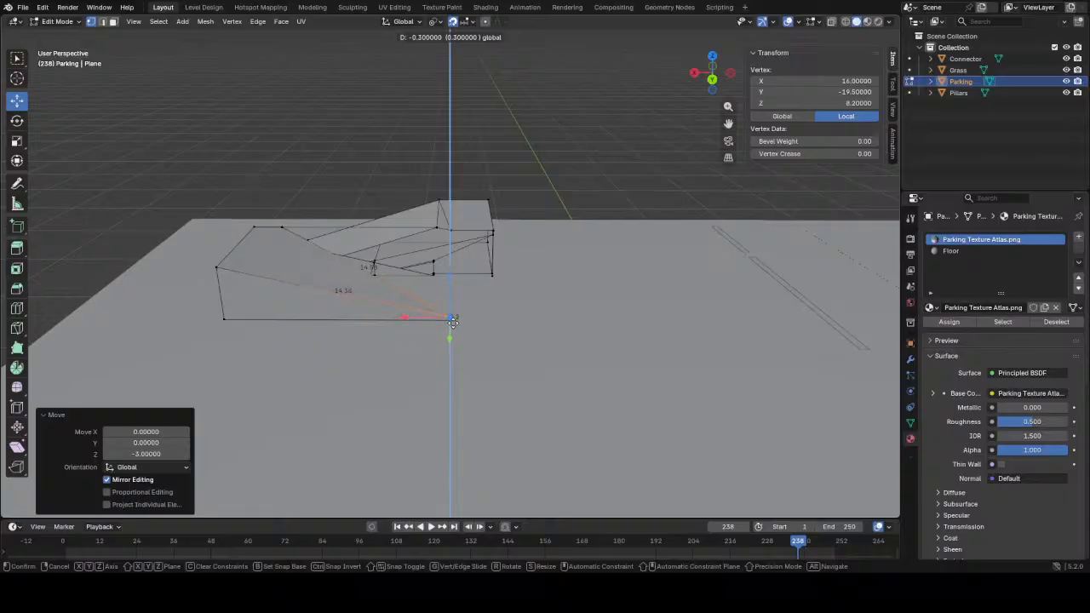
pyautogui.moveTo(450, 357); pyautogui.dragTo(450, 356)
pyautogui.moveTo(384, 295); pyautogui.dragTo(359, 126, button='middle')
# - Enable Absolute Increment Snap and set the snap target to Grid
pyautogui.click(465, 21)
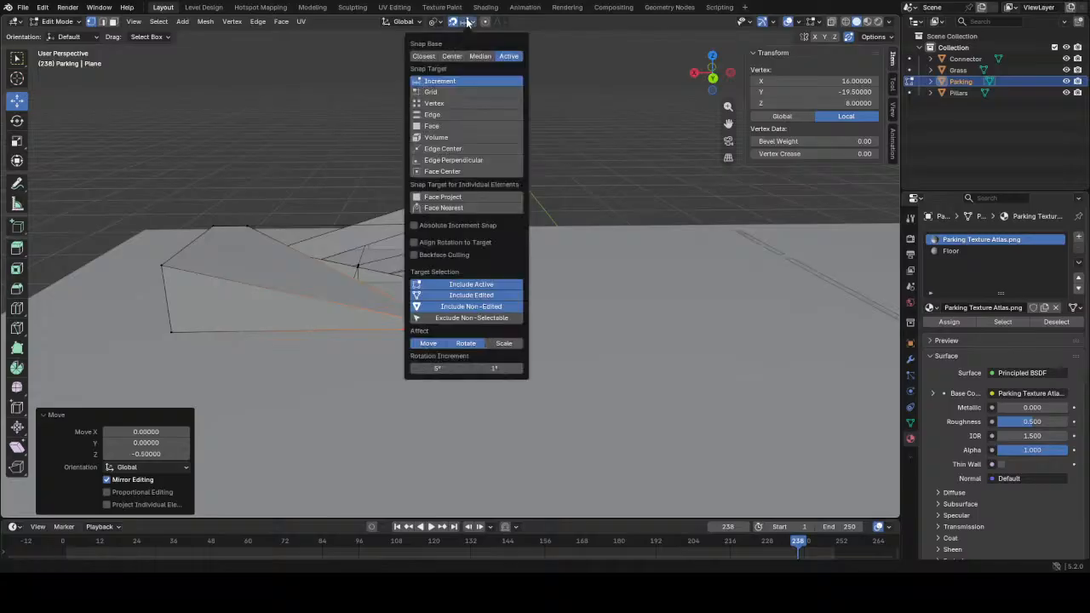
pyautogui.click(462, 226)
pyautogui.click(431, 92)
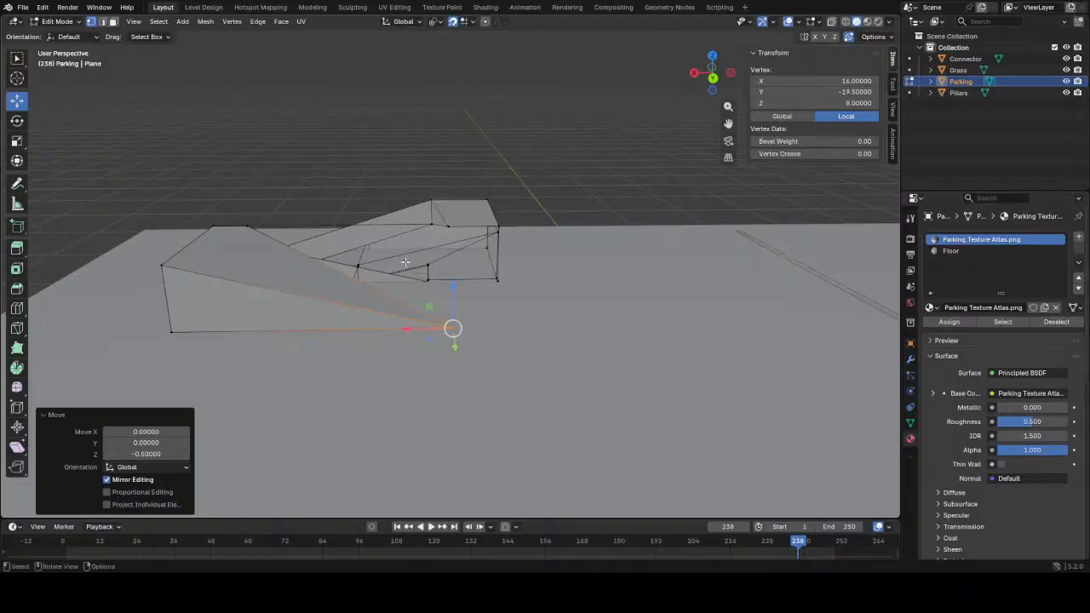
# - Knife-cut an edge across the second shell's roof from its upper inner corner to the outer wall's top edge
pyautogui.moveTo(326, 178); pyautogui.dragTo(288, 277, button='middle')
pyautogui.press('k')
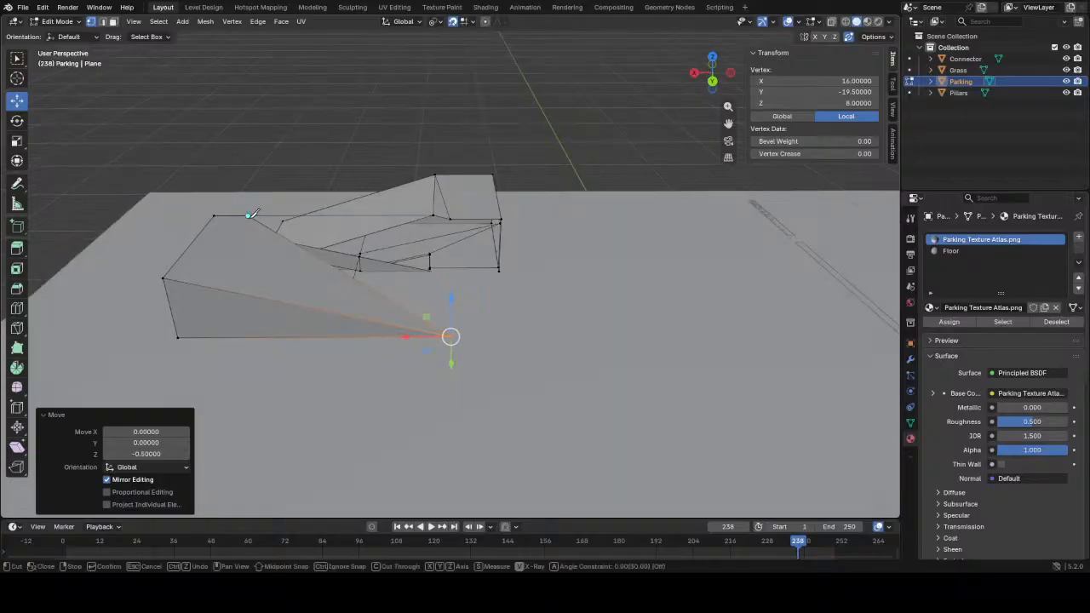
pyautogui.press('Escape')
pyautogui.press('k')
pyautogui.moveTo(251, 210); pyautogui.dragTo(252, 307, button='middle')
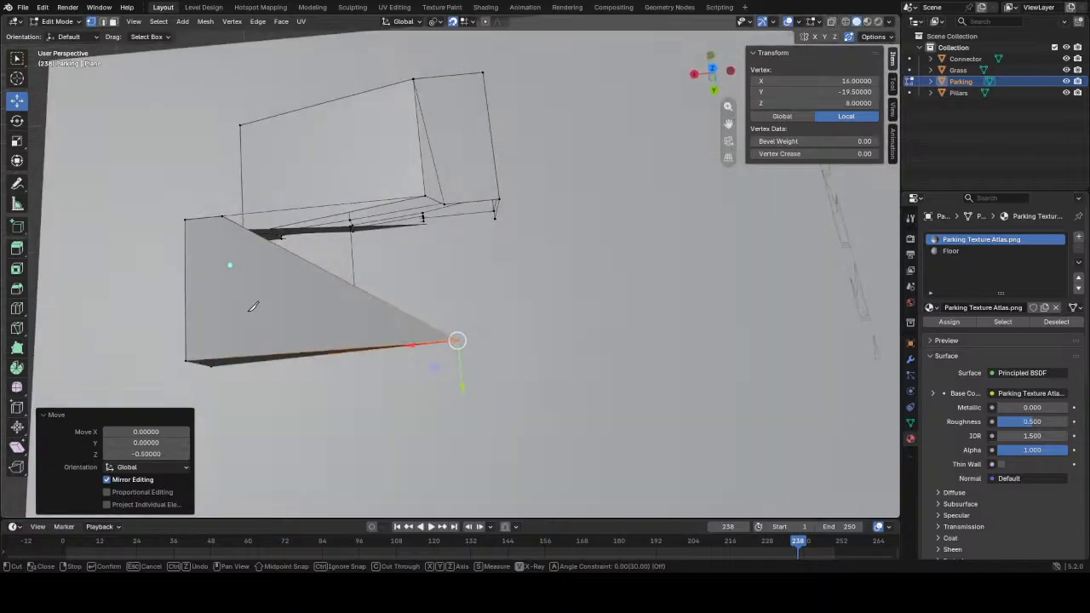
pyautogui.click(229, 356)
pyautogui.press('Return')
# - Straighten the new cut across the second shell's roof by scaling its two vertices to 0 along X and Z
pyautogui.moveTo(228, 356); pyautogui.dragTo(229, 239, button='middle')
pyautogui.click(216, 290)
pyautogui.keyDown('shift'); pyautogui.click(229, 239); pyautogui.keyUp('shift')
pyautogui.press('s')
pyautogui.hotkey('shift', 'y')
pyautogui.press('0')
pyautogui.press('Return')
pyautogui.moveTo(302, 244); pyautogui.dragTo(62, 243, button='middle')
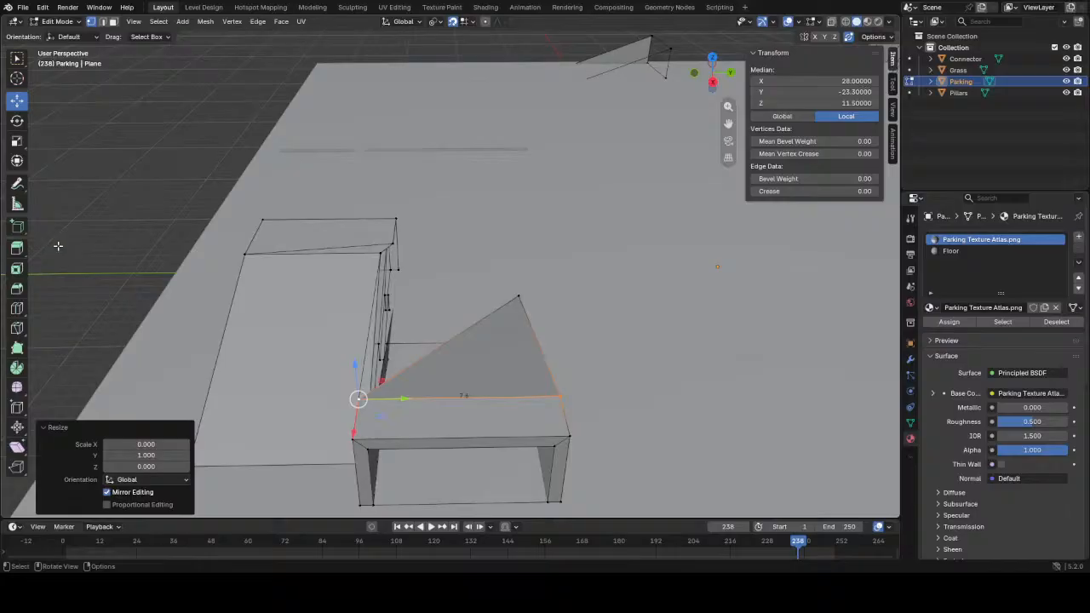
# - Delete the second shell's inner side wall face next to the first shell's slope
pyautogui.moveTo(386, 322); pyautogui.dragTo(433, 298, button='middle')
pyautogui.press('3')
pyautogui.click(495, 309)
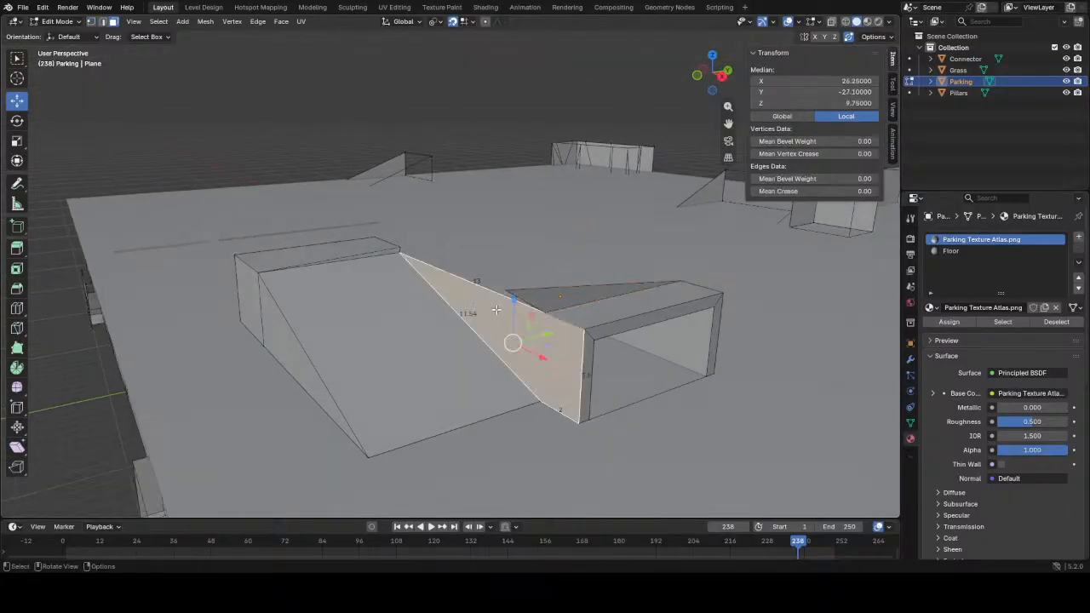
pyautogui.press('x')
pyautogui.press('f')
# - Extrude the lowered corner vertex -6.5 along Y and align it with the first shell's lower frame corner by scaling to 0 along Y
pyautogui.moveTo(539, 325); pyautogui.dragTo(352, 324, button='middle')
pyautogui.click(355, 332)
pyautogui.press('e')
pyautogui.press('y')
pyautogui.click(506, 308)
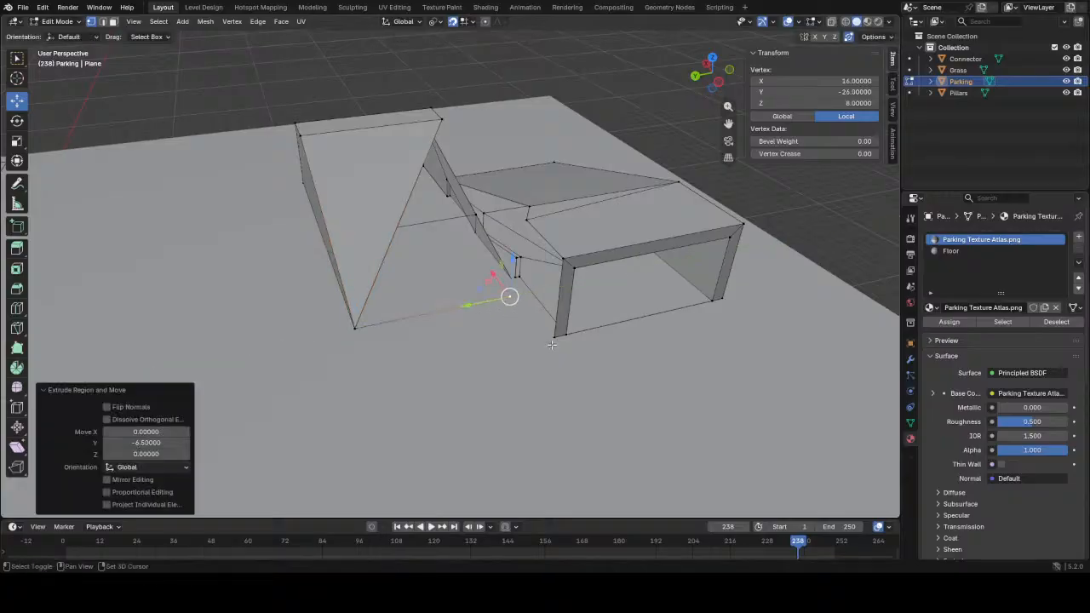
pyautogui.moveTo(511, 294); pyautogui.dragTo(552, 352, button='middle')
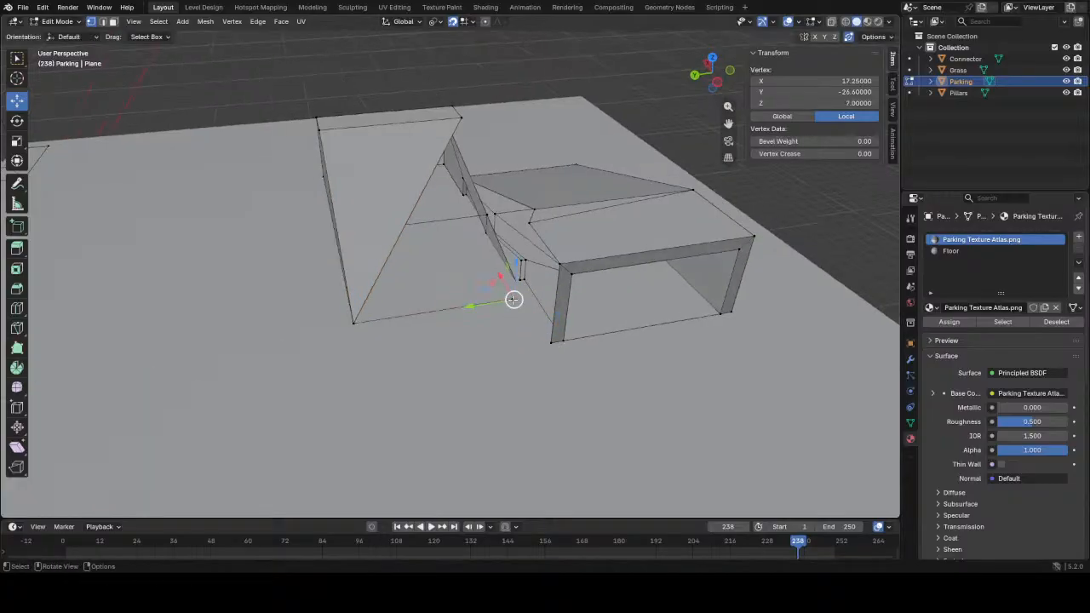
pyautogui.moveTo(550, 342); pyautogui.dragTo(550, 343, button='middle')
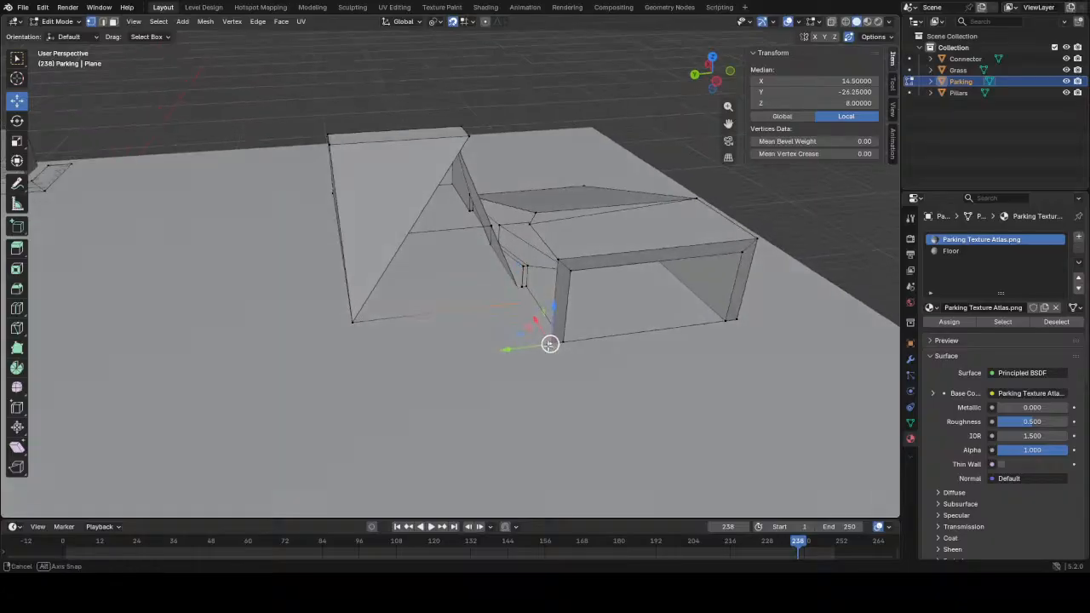
pyautogui.write('sy0')
pyautogui.press('Return')
# - Fill the sloped roof face between the second shell's cut roof edge and the extruded bottom edge
pyautogui.moveTo(585, 231); pyautogui.dragTo(628, 245, button='middle')
pyautogui.press('2')
pyautogui.click(361, 229)
pyautogui.keyDown('shift'); pyautogui.click(438, 315); pyautogui.keyUp('shift')
pyautogui.press('f')
# - Fill a triangular side wall face between the second shell's roof edge and its vertical frame edge
pyautogui.moveTo(440, 318); pyautogui.dragTo(558, 220, button='middle')
pyautogui.click(499, 269)
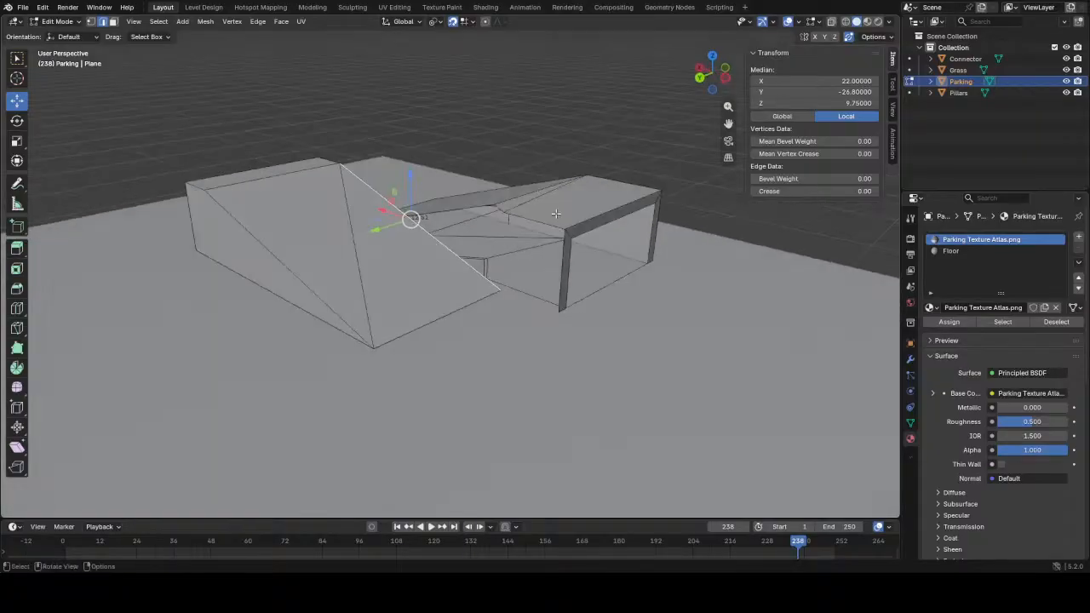
pyautogui.moveTo(509, 270); pyautogui.dragTo(319, 274, button='middle')
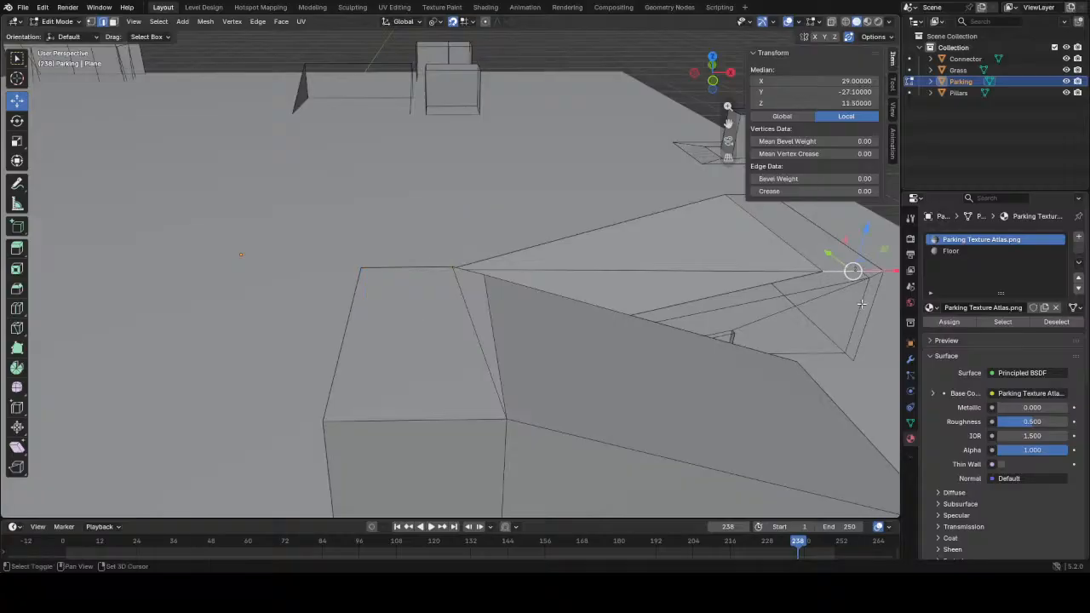
pyautogui.moveTo(756, 351); pyautogui.dragTo(642, 341, button='middle')
pyautogui.scroll(-4, 641, 341)
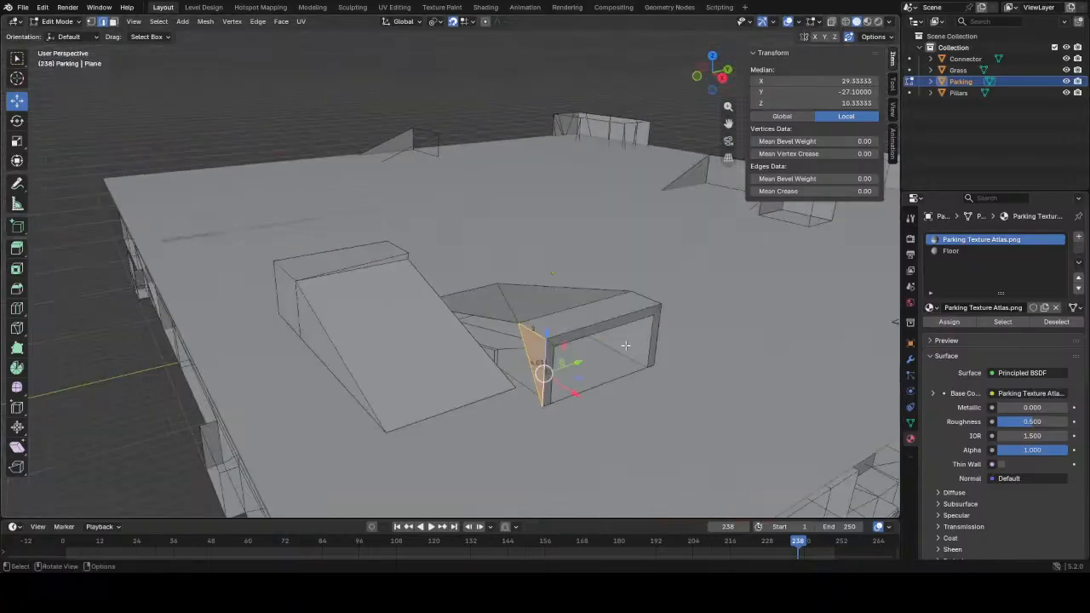
pyautogui.keyDown('alt'); pyautogui.middleClick(453, 350); pyautogui.keyUp('alt')
# - Align the second slope's upper inner corner with the first shell's lower frame corner by scaling to 0 along Y
pyautogui.scroll(5, 426, 239)
pyautogui.moveTo(421, 229); pyautogui.dragTo(402, 254, button='middle')
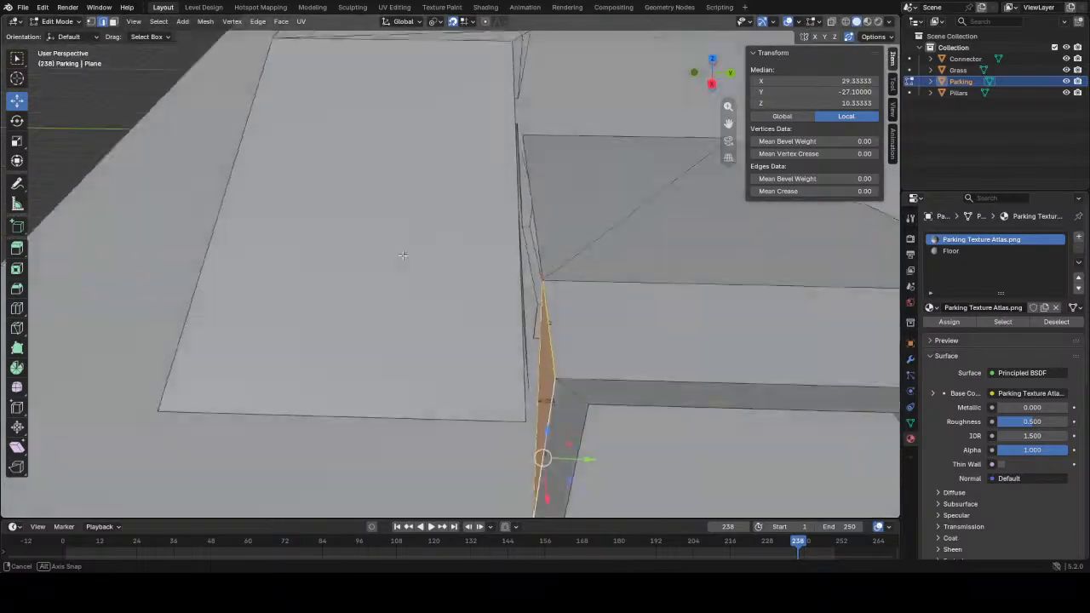
pyautogui.click(548, 284)
pyautogui.moveTo(549, 283); pyautogui.dragTo(543, 281, button='middle')
pyautogui.moveTo(506, 208); pyautogui.dragTo(523, 181, button='middle')
pyautogui.keyDown('shift'); pyautogui.click(506, 184); pyautogui.keyUp('shift')
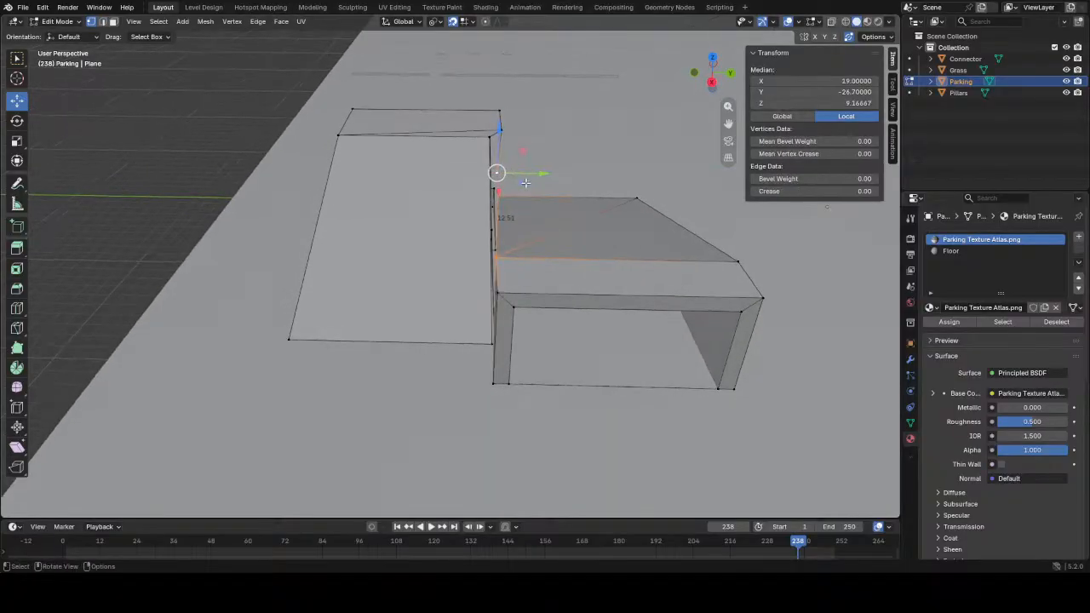
pyautogui.press('s')
pyautogui.press('y')
pyautogui.press('Return')
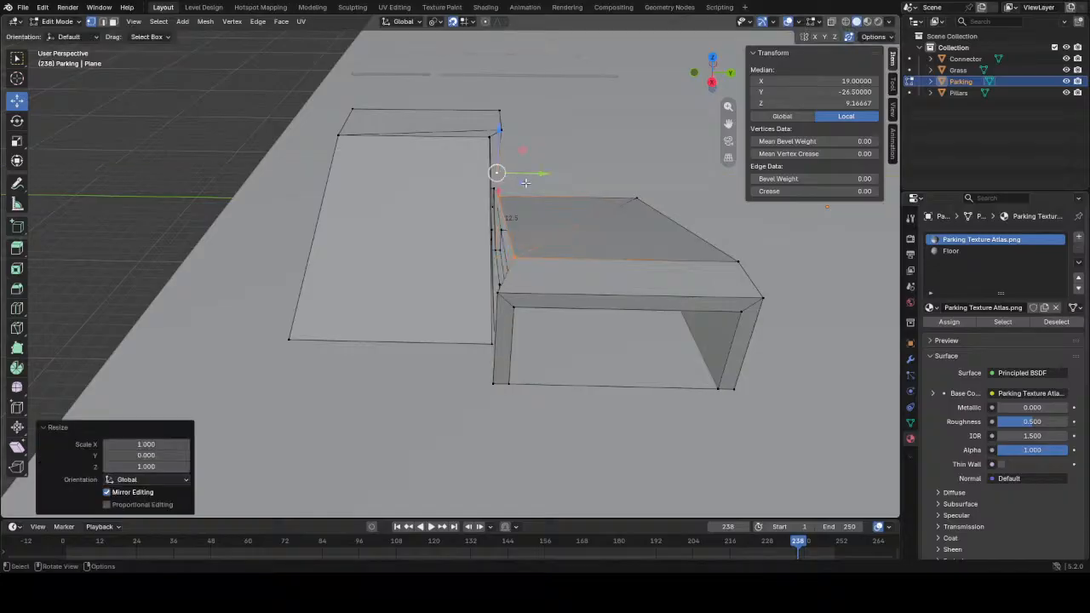
# - Align the first slope's upper and lower inner vertices with the second shell's lower frame corner by scaling to 0 along Y
pyautogui.click(485, 142)
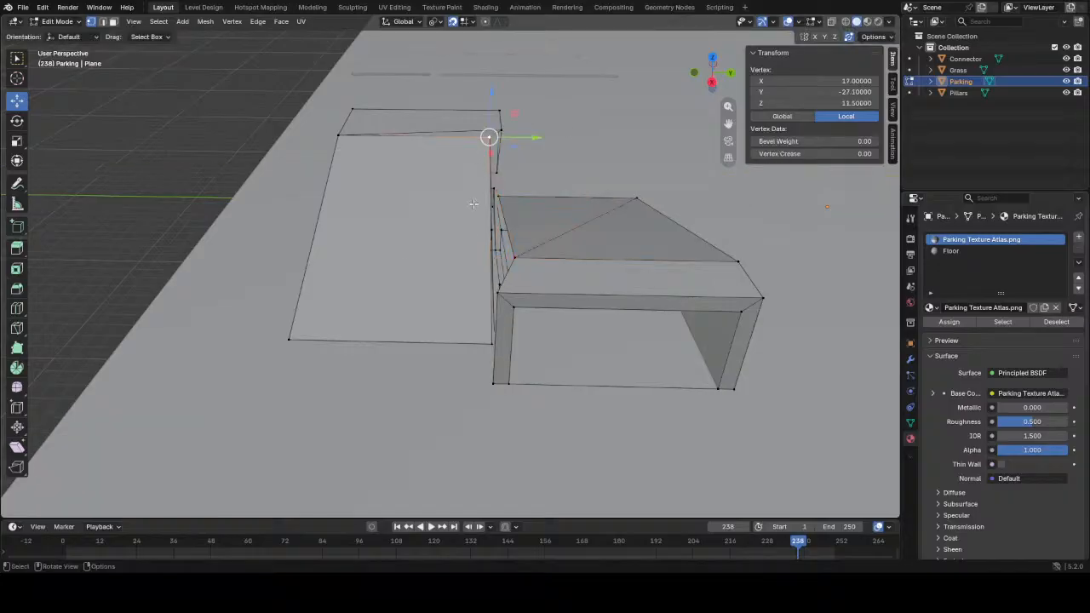
pyautogui.moveTo(480, 200); pyautogui.dragTo(473, 271, button='middle')
pyautogui.keyDown('shift'); pyautogui.click(491, 351); pyautogui.keyUp('shift')
pyautogui.moveTo(487, 354); pyautogui.dragTo(493, 405, button='middle')
pyautogui.keyDown('shift'); pyautogui.click(493, 393); pyautogui.keyUp('shift')
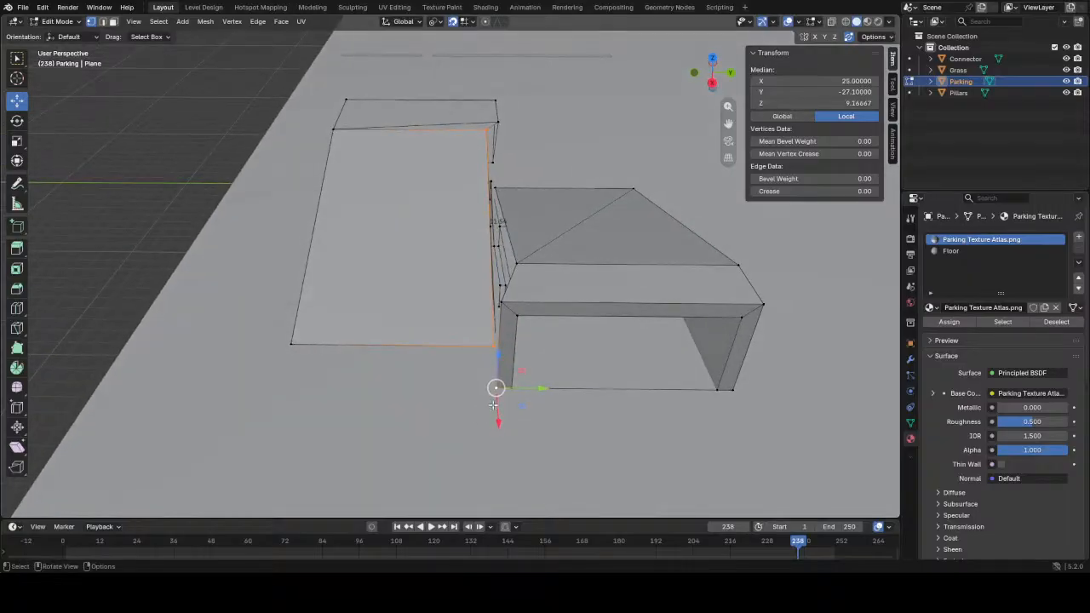
pyautogui.press('s')
pyautogui.press('y')
pyautogui.press('0')
pyautogui.press('Return')
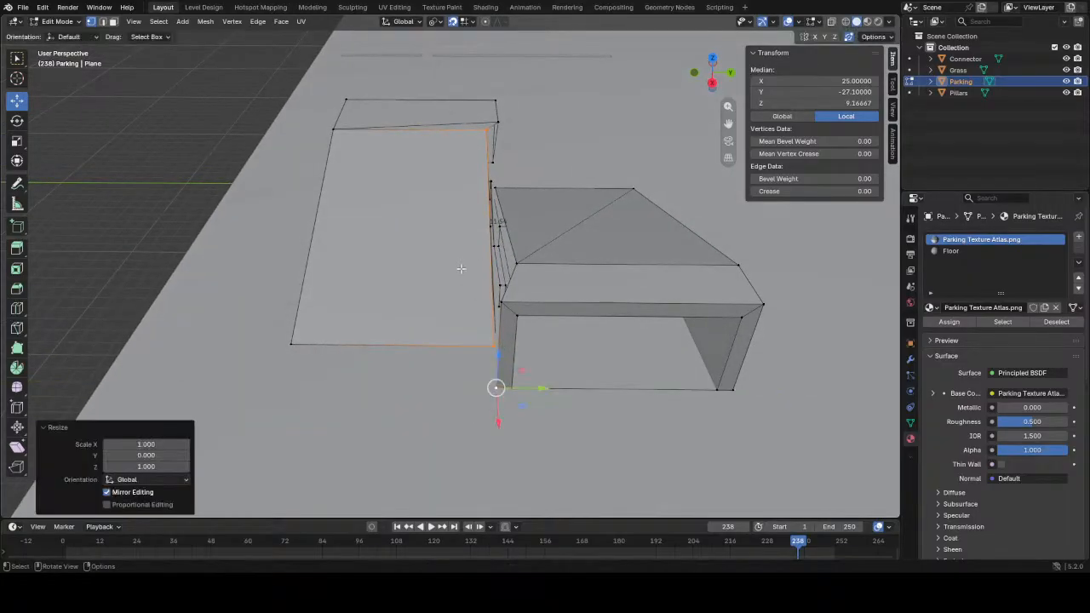
# - Fill the vertical wall between the second slope's inner edge and the upper roof edge, plus the adjoining wall face
pyautogui.moveTo(490, 288); pyautogui.dragTo(501, 288, button='middle')
pyautogui.keyDown('shift'); pyautogui.click(508, 287); pyautogui.keyUp('shift')
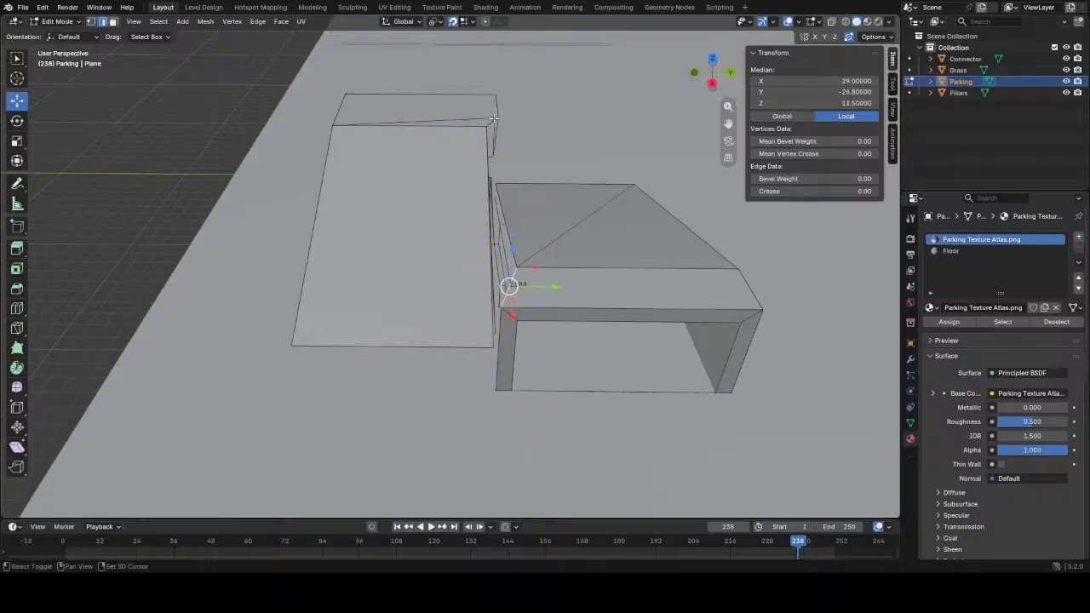
pyautogui.moveTo(492, 122); pyautogui.dragTo(414, 253, button='middle')
pyautogui.click(414, 253)
pyautogui.keyDown('shift'); pyautogui.click(421, 238); pyautogui.keyUp('shift')
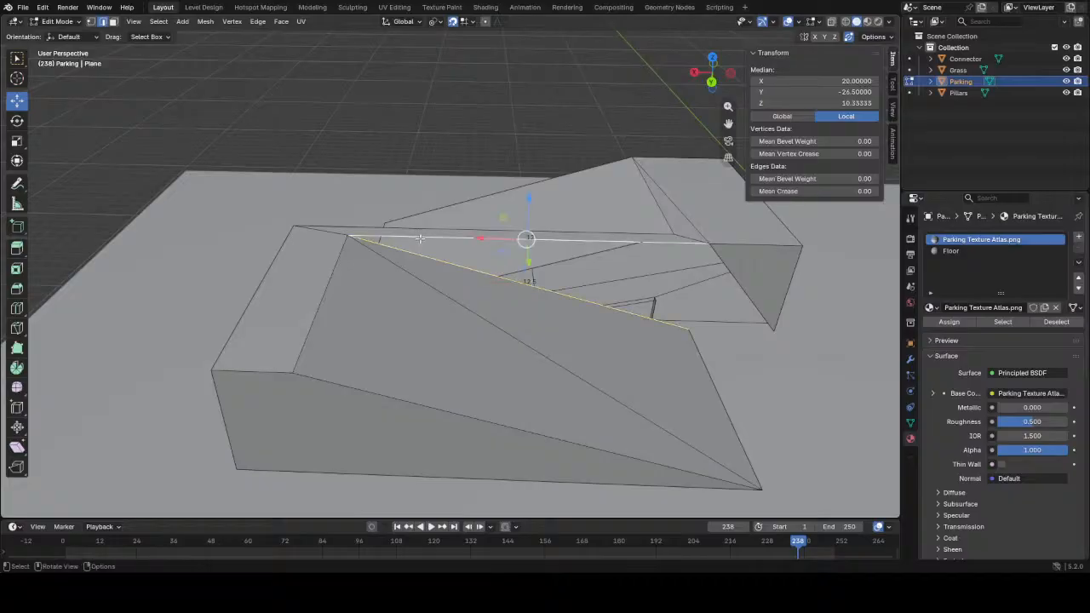
pyautogui.press('f')
pyautogui.moveTo(654, 329); pyautogui.dragTo(370, 263, button='middle')
pyautogui.click(698, 307)
pyautogui.press('f')
# - Try to fill a face between two edges beside the slopes, and undo it
pyautogui.press('Tab')
pyautogui.press('Tab')
pyautogui.click(345, 253)
pyautogui.keyDown('shift'); pyautogui.click(347, 210); pyautogui.keyUp('shift')
pyautogui.press('f')
pyautogui.hotkey('ctrl', 'z')
# - Rebuild the side wall beside the slope, fill the lower triangular gap at the second shell's frame, and save the file
pyautogui.moveTo(516, 215); pyautogui.dragTo(424, 276, button='middle')
pyautogui.press('f')
pyautogui.press('x')
pyautogui.click(443, 269)
pyautogui.keyDown('shift'); pyautogui.click(389, 280); pyautogui.keyUp('shift')
pyautogui.press('f')
pyautogui.click(451, 334)
pyautogui.keyDown('shift'); pyautogui.click(483, 380); pyautogui.keyUp('shift')
pyautogui.press('f')
pyautogui.moveTo(483, 380); pyautogui.dragTo(474, 343, button='middle')
pyautogui.hotkey('ctrl', 's')
# - Examine the connected shells and slopes from all sides, in the mesh and as a whole object
pyautogui.moveTo(517, 229); pyautogui.dragTo(594, 364, button='middle')
pyautogui.scroll(4, 613, 343)
pyautogui.moveTo(442, 330); pyautogui.dragTo(708, 337, button='middle')
pyautogui.scroll(5, 588, 253)
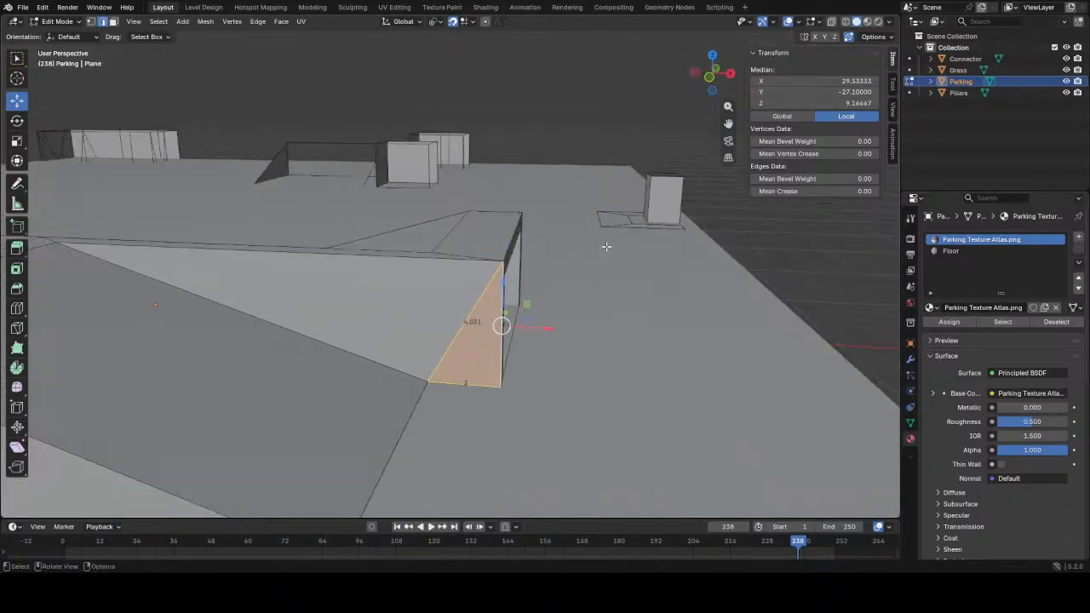
pyautogui.moveTo(588, 253); pyautogui.dragTo(355, 238, button='middle')
pyautogui.scroll(-5, 355, 238)
pyautogui.moveTo(634, 285); pyautogui.dragTo(554, 307, button='middle')
pyautogui.scroll(-5, 553, 307)
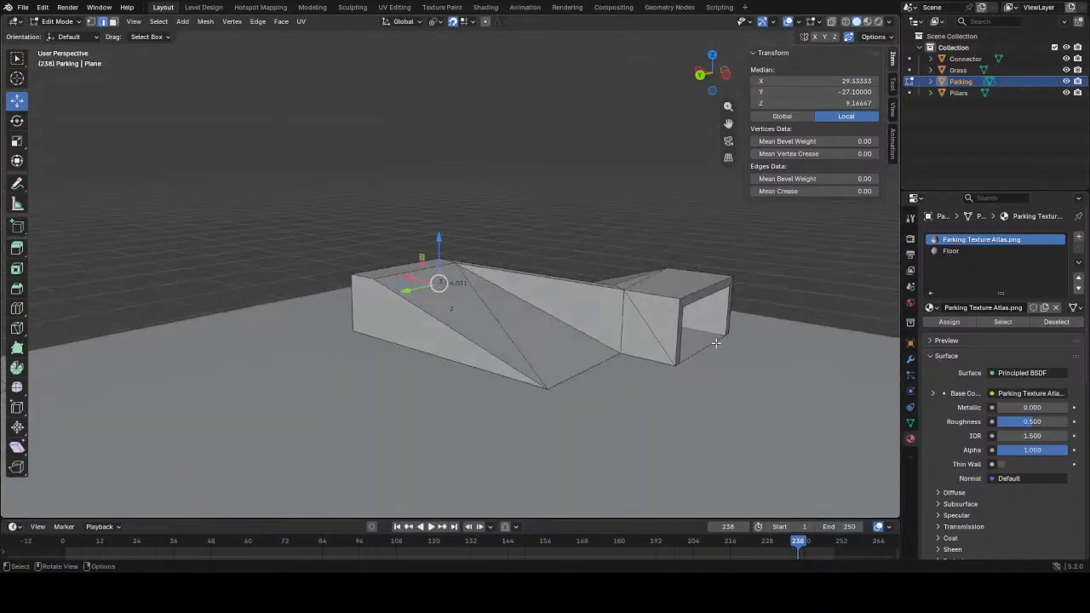
pyautogui.press('Tab')
pyautogui.moveTo(546, 341); pyautogui.dragTo(483, 373, button='middle')
pyautogui.scroll(-5, 494, 348)
pyautogui.scroll(-1, 483, 373)
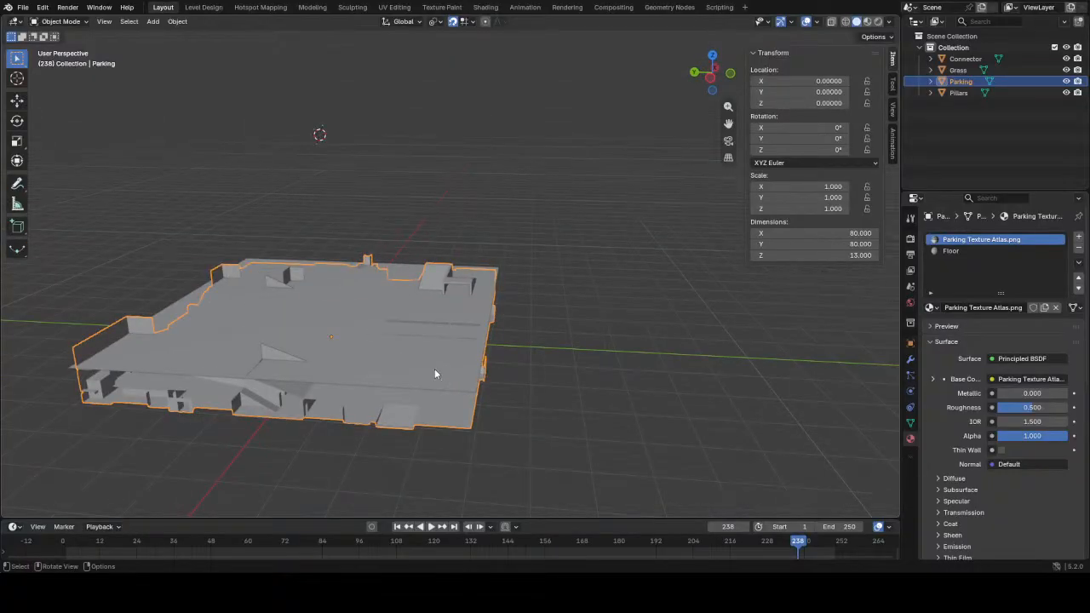
# - Extrude the outer edge outline of the small shaft opening near the Parking's edge 3 up along Z
pyautogui.scroll(5, 327, 277)
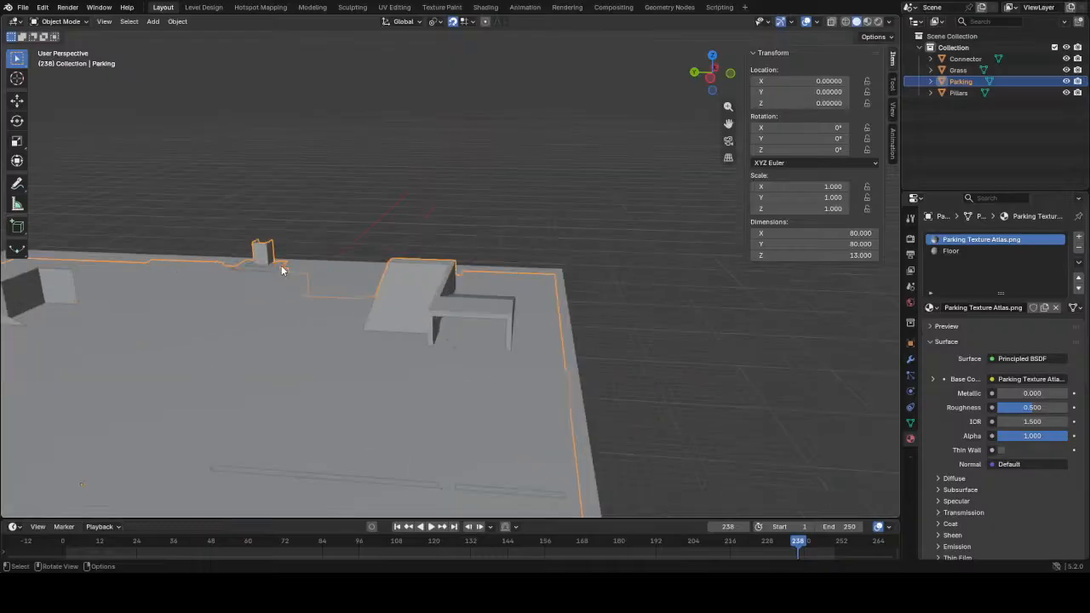
pyautogui.scroll(5, 408, 289)
pyautogui.keyDown('shift'); pyautogui.moveTo(258, 266); pyautogui.dragTo(476, 284, button='middle'); pyautogui.keyUp('shift')
pyautogui.click(509, 292)
pyautogui.click(530, 281)
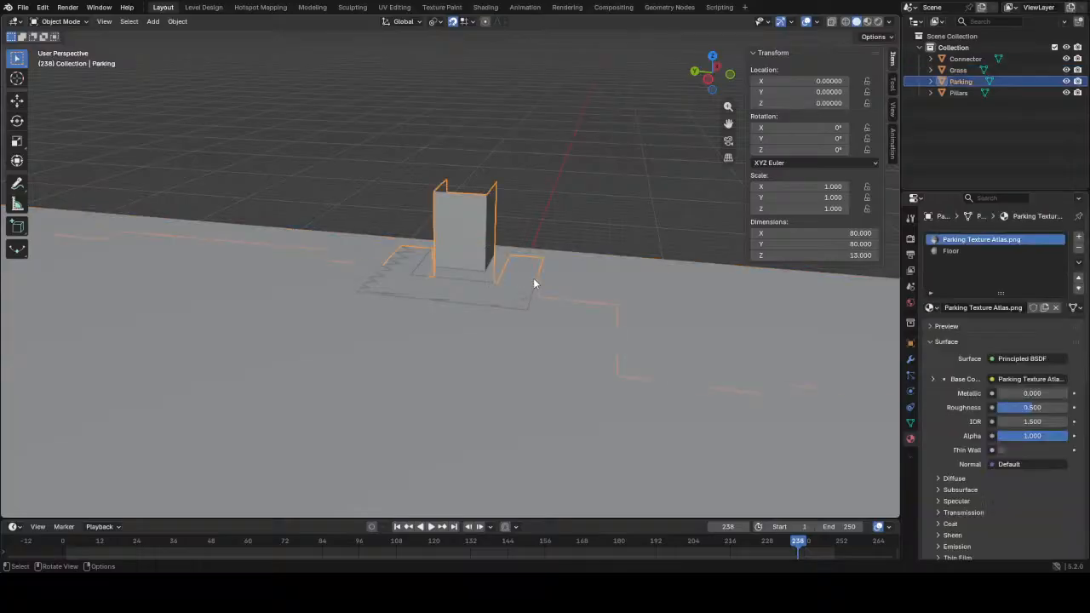
pyautogui.press('Tab')
pyautogui.scroll(4, 481, 293)
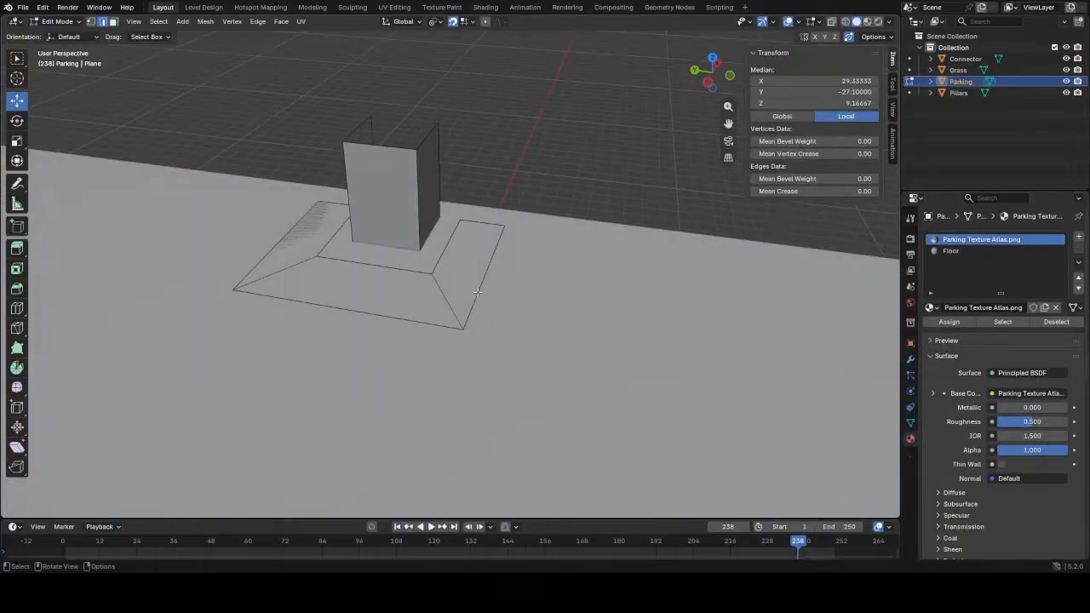
pyautogui.keyDown('alt'); pyautogui.click(477, 292); pyautogui.keyUp('alt')
pyautogui.moveTo(479, 285); pyautogui.dragTo(418, 275, button='middle')
pyautogui.press('e')
pyautogui.press('z')
pyautogui.press('3')
pyautogui.press('Return')
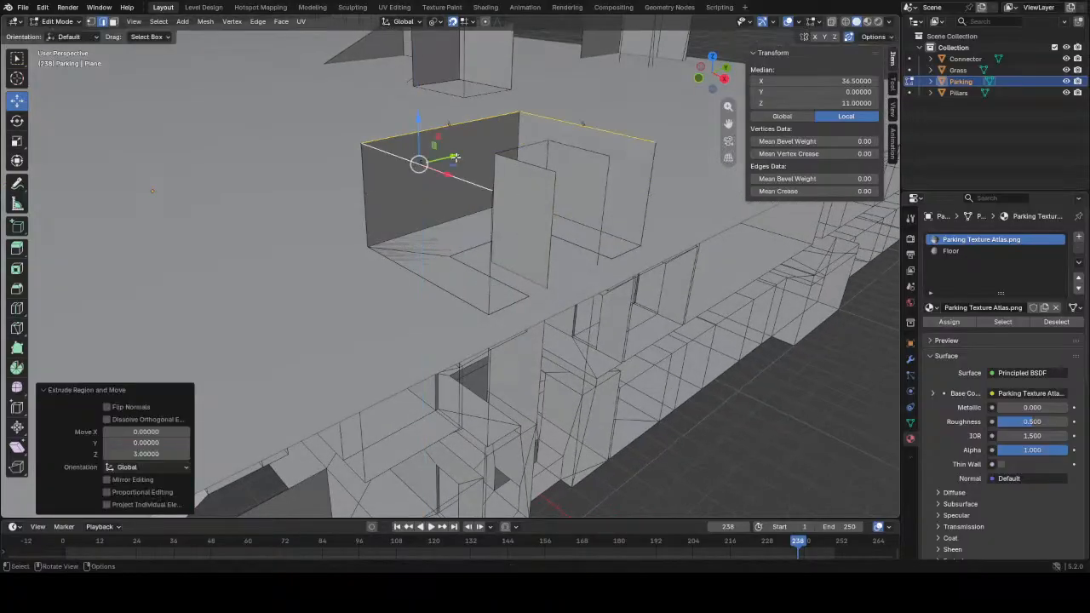
# - Fill the roof faces between the raised outer wall's top edges and the shaft's inner wall tops
pyautogui.moveTo(455, 158); pyautogui.dragTo(478, 171, button='middle')
pyautogui.click(512, 169)
pyautogui.keyDown('shift'); pyautogui.click(431, 180); pyautogui.keyUp('shift')
pyautogui.press('f')
pyautogui.click(528, 152)
pyautogui.keyDown('shift'); pyautogui.click(480, 128); pyautogui.keyUp('shift')
pyautogui.press('f')
pyautogui.click(584, 146)
pyautogui.keyDown('shift'); pyautogui.click(596, 127); pyautogui.keyUp('shift')
pyautogui.press('f')
# - Select the two opposite outer side wall faces of the raised shaft enclosure
pyautogui.moveTo(596, 127); pyautogui.dragTo(535, 222, button='middle')
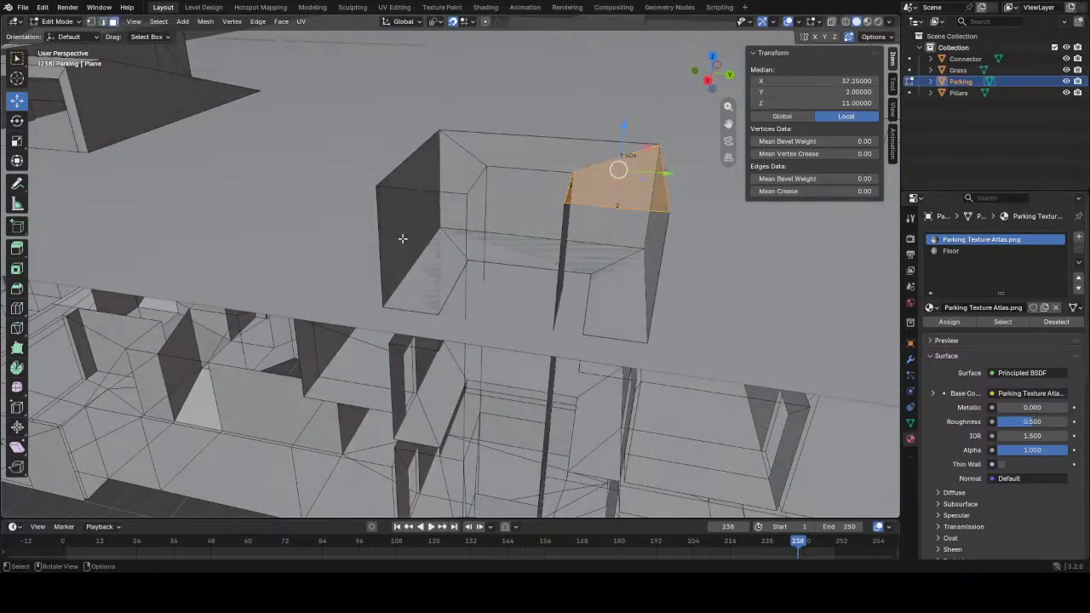
pyautogui.click(414, 207)
pyautogui.moveTo(413, 207); pyautogui.dragTo(671, 265, button='middle')
pyautogui.keyDown('shift'); pyautogui.click(647, 245); pyautogui.keyUp('shift')
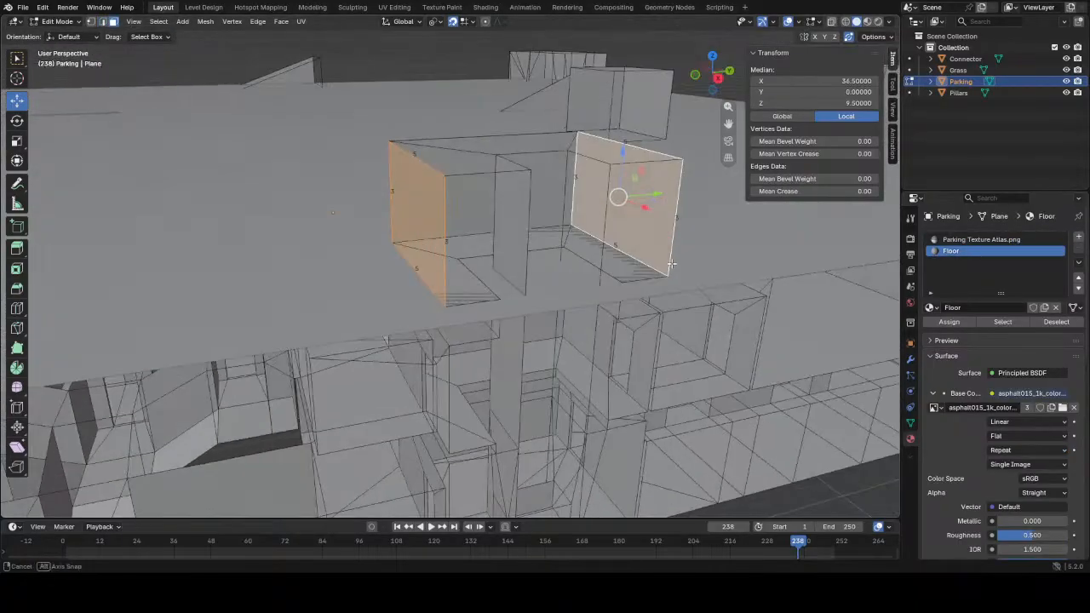
pyautogui.moveTo(525, 268); pyautogui.dragTo(454, 280, button='middle')
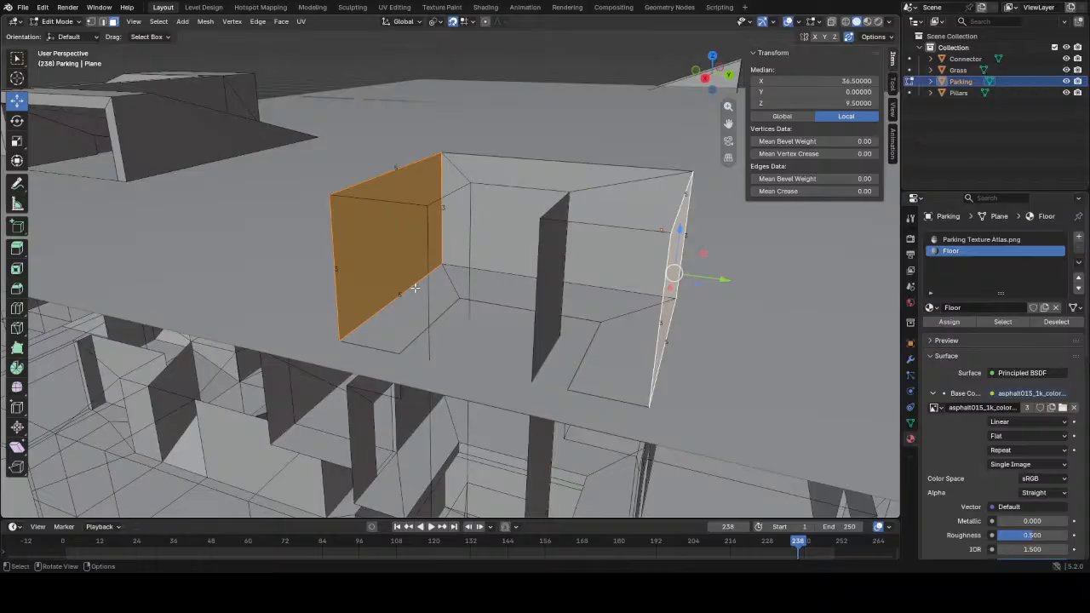
# - Switch to the Level Design workspace and examine the texture on the shaft enclosure's selected side walls
pyautogui.click(204, 7)
pyautogui.scroll(-8, 500, 231)
pyautogui.moveTo(500, 231); pyautogui.dragTo(489, 265, button='middle')
pyautogui.scroll(10, 511, 229)
pyautogui.moveTo(452, 223); pyautogui.dragTo(438, 207, button='middle')
pyautogui.scroll(2, 428, 213)
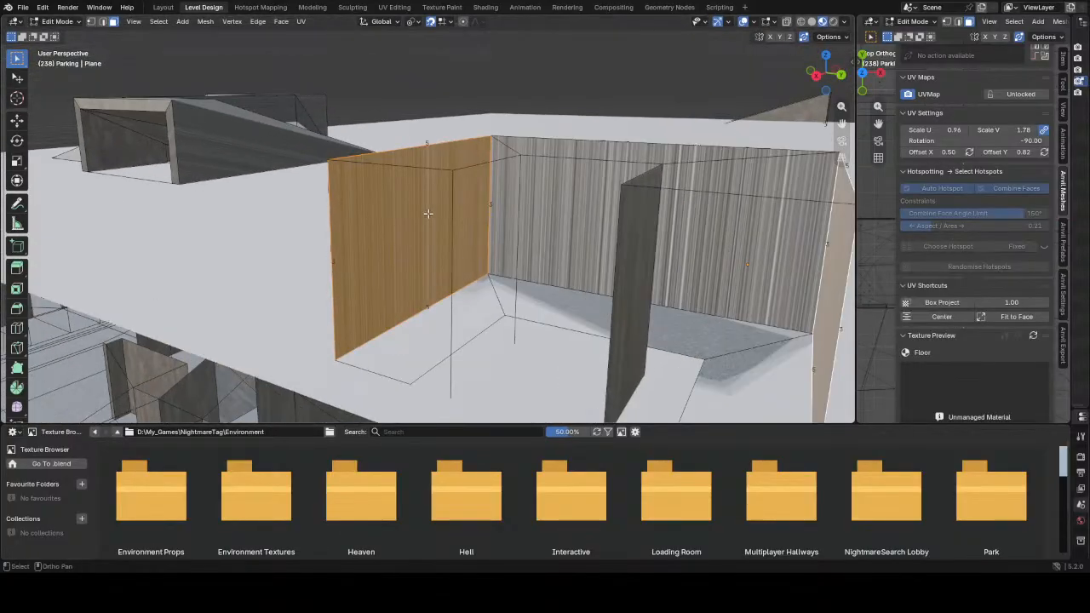
pyautogui.scroll(2, 375, 239)
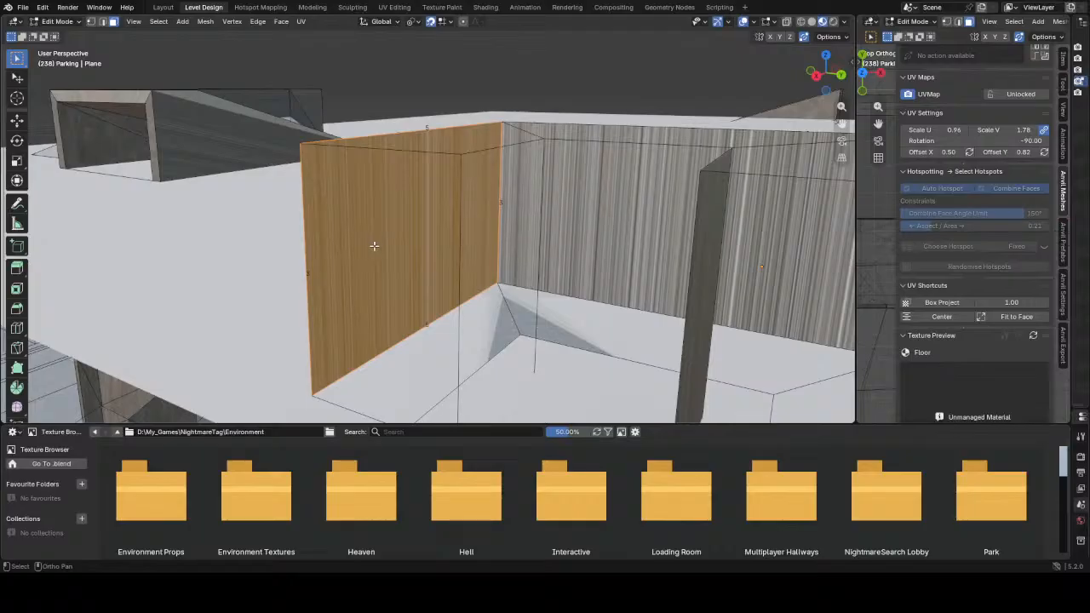
pyautogui.moveTo(394, 291); pyautogui.dragTo(406, 280, button='middle')
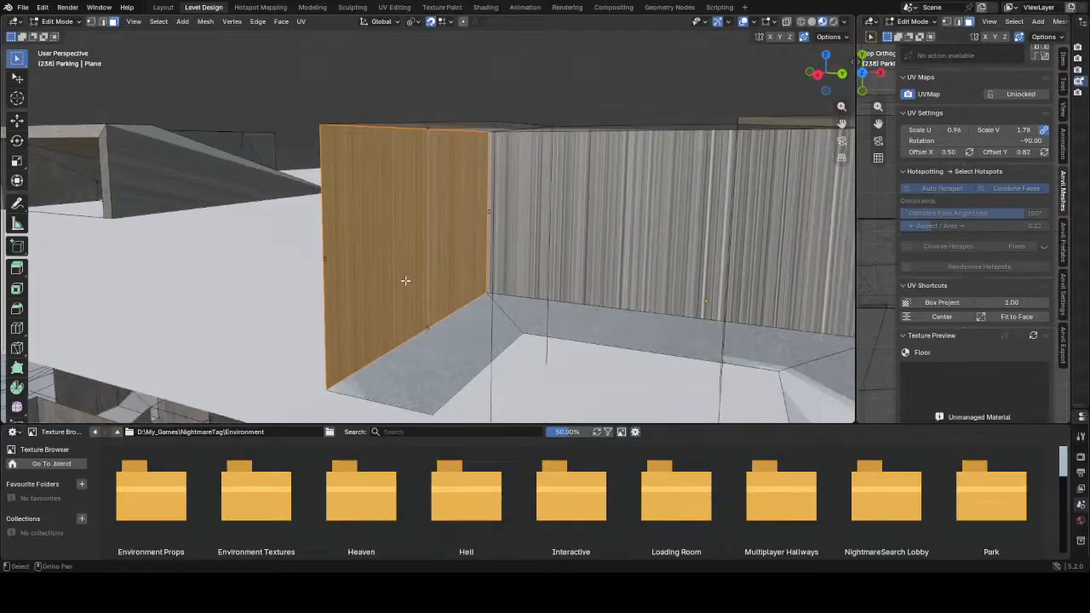
# - Cut a doorway 1 wide and 2 high into the shaft enclosure's selected outer side wall with Cube Cut
pyautogui.press('c')
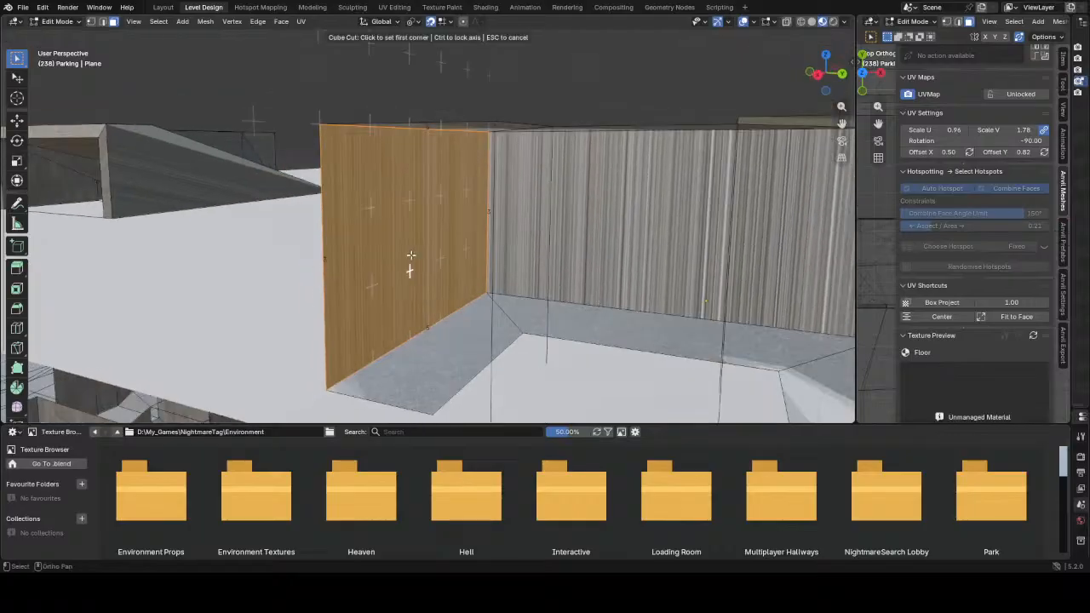
pyautogui.click(413, 323)
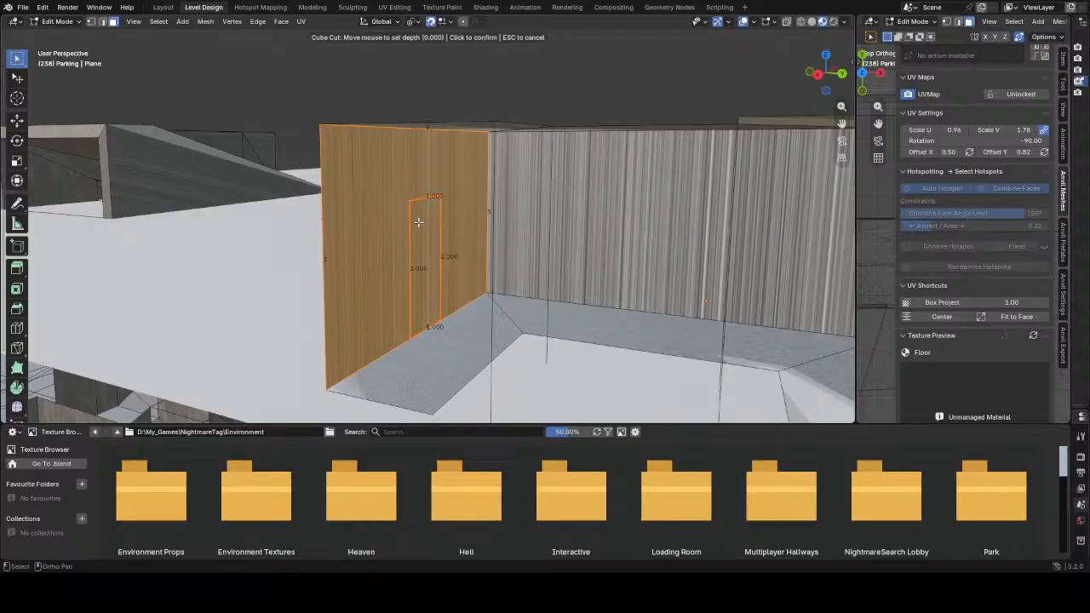
pyautogui.click(416, 221)
pyautogui.moveTo(415, 223); pyautogui.dragTo(530, 274, button='middle')
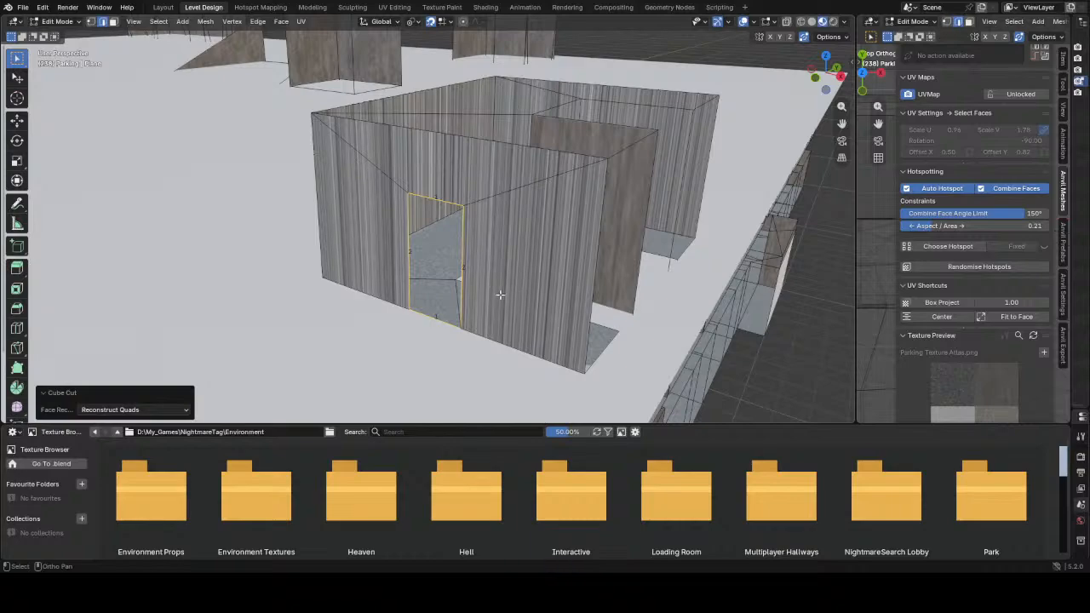
# - Return to the Layout workspace and offset the new doorway's edges by -0.1 along Y
pyautogui.click(163, 7)
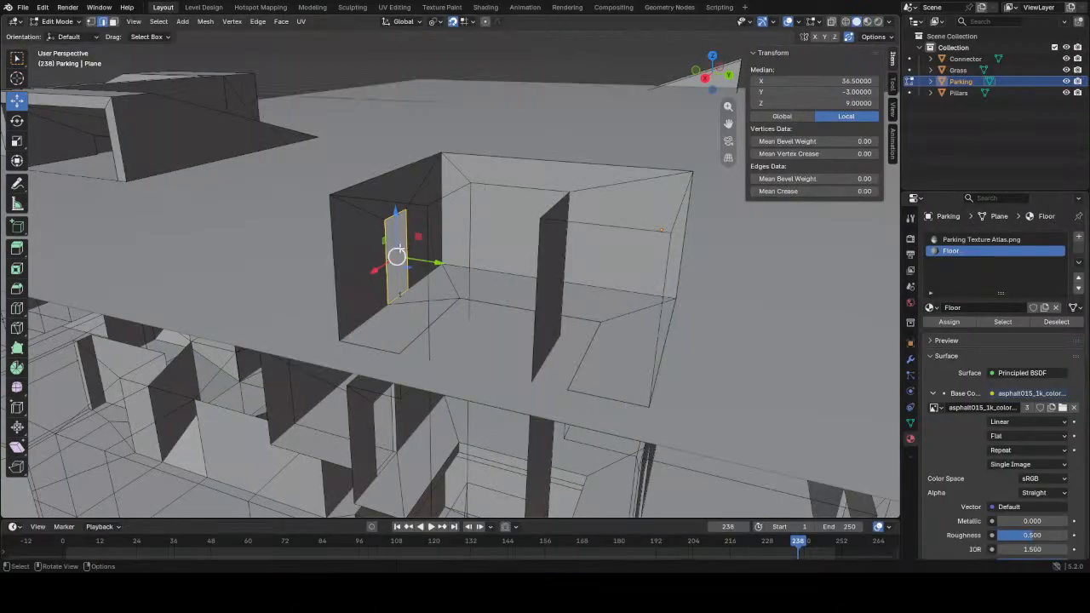
pyautogui.moveTo(423, 382); pyautogui.dragTo(535, 308, button='middle')
pyautogui.scroll(5, 536, 308)
pyautogui.write('gy-0.1')
pyautogui.press('Return')
# - Select the enclosure's opposite side wall and cut a doorway 1 wide and 2 high into it in the Level Design workspace
pyautogui.moveTo(430, 312); pyautogui.dragTo(323, 316, button='middle')
pyautogui.press('3')
pyautogui.click(448, 359)
pyautogui.click(482, 303)
pyautogui.moveTo(482, 303); pyautogui.dragTo(560, 269, button='middle')
pyautogui.click(627, 239)
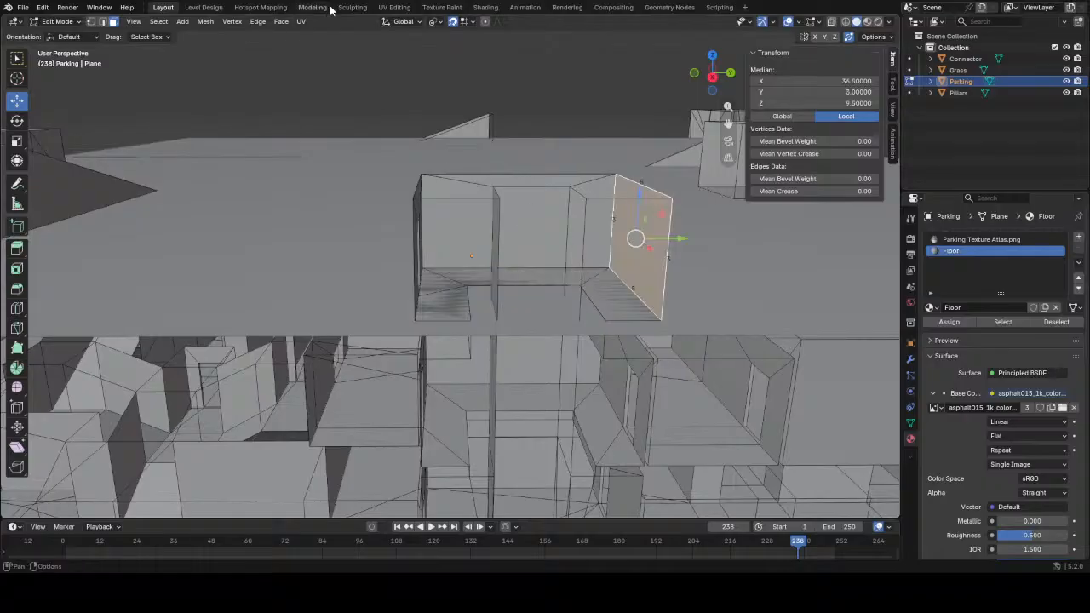
pyautogui.click(203, 7)
pyautogui.moveTo(480, 222); pyautogui.dragTo(400, 213, button='middle')
pyautogui.keyDown('alt'); pyautogui.middleClick(736, 141); pyautogui.keyUp('alt')
pyautogui.press('c')
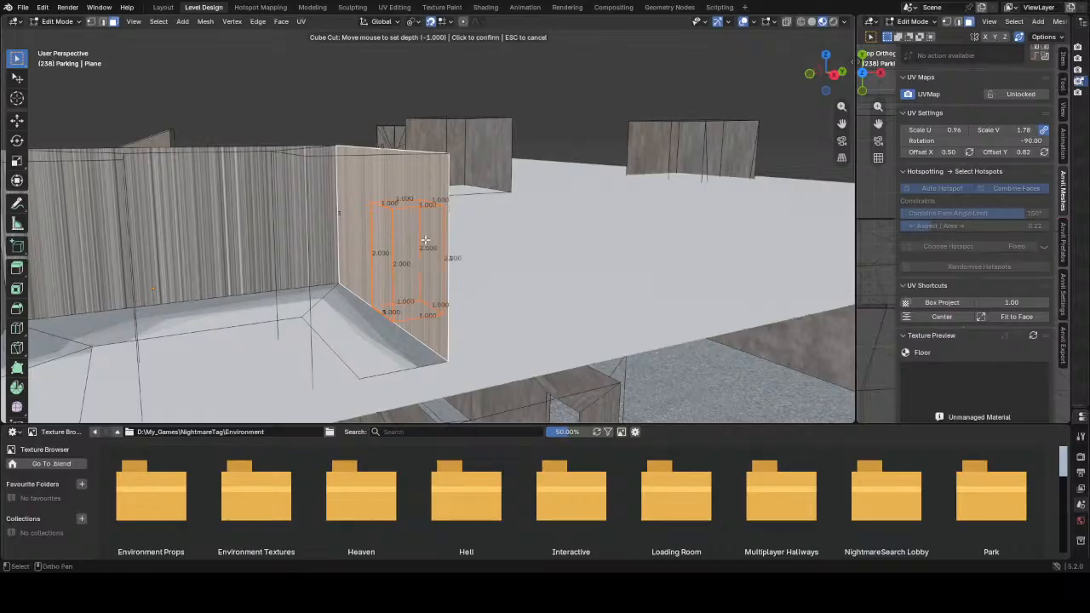
pyautogui.click(425, 241)
pyautogui.moveTo(425, 241); pyautogui.dragTo(380, 268, button='middle')
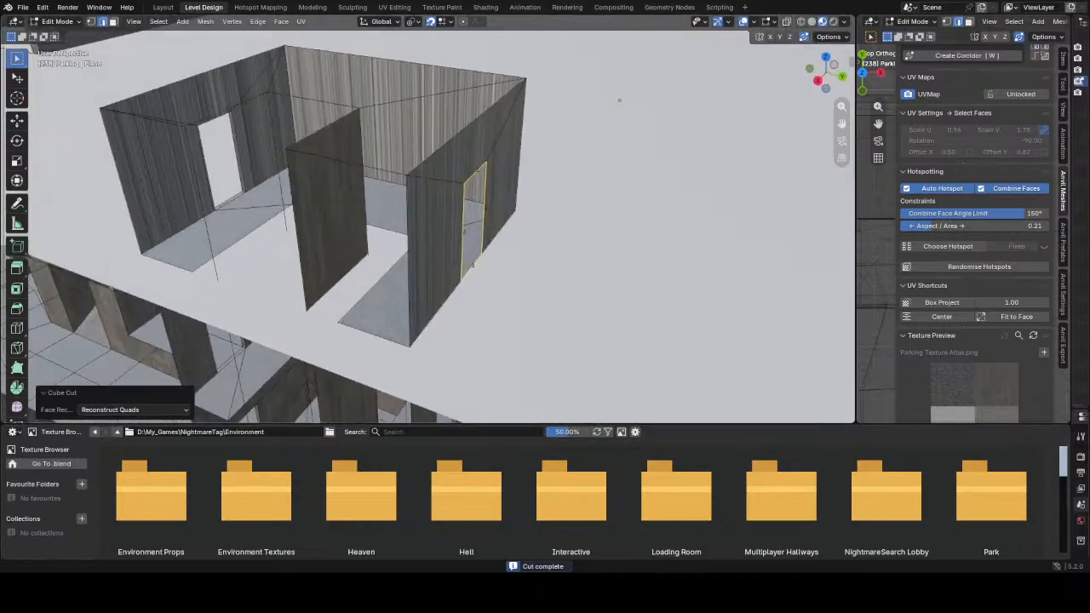
# - Return to the Layout workspace and offset the second doorway's edges 0.1 outward along Y
pyautogui.click(163, 8)
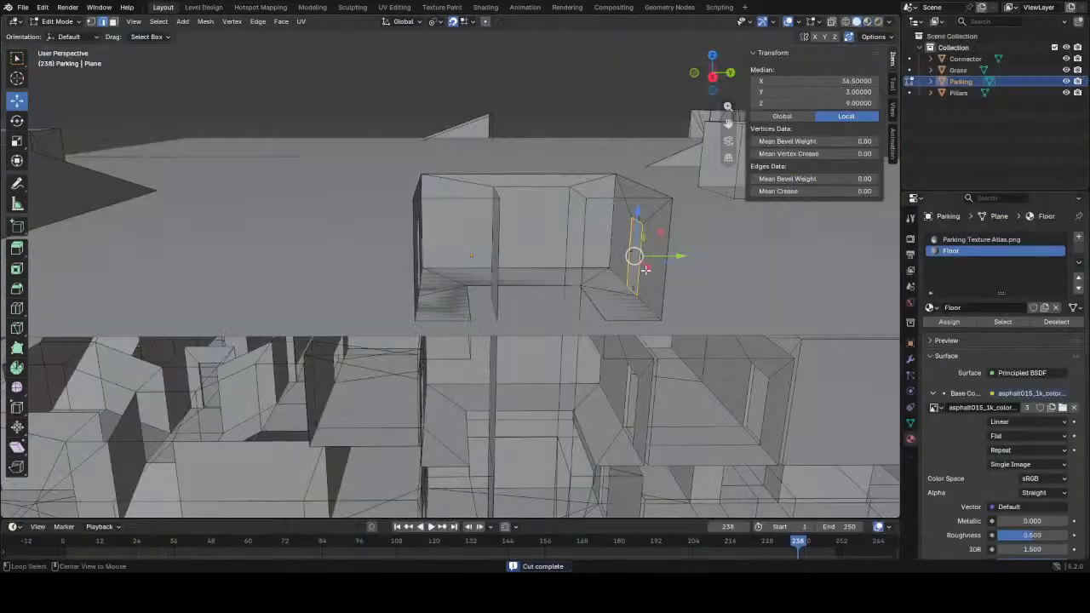
pyautogui.keyDown('alt'); pyautogui.middleClick(646, 270); pyautogui.keyUp('alt')
pyautogui.moveTo(506, 259); pyautogui.dragTo(431, 267, button='middle')
pyautogui.press('g')
pyautogui.press('y')
pyautogui.click(481, 285)
# - Extrude the second doorway's vertical edge nearer the Parking's outer edge 2 along X
pyautogui.click(479, 254)
pyautogui.press('e')
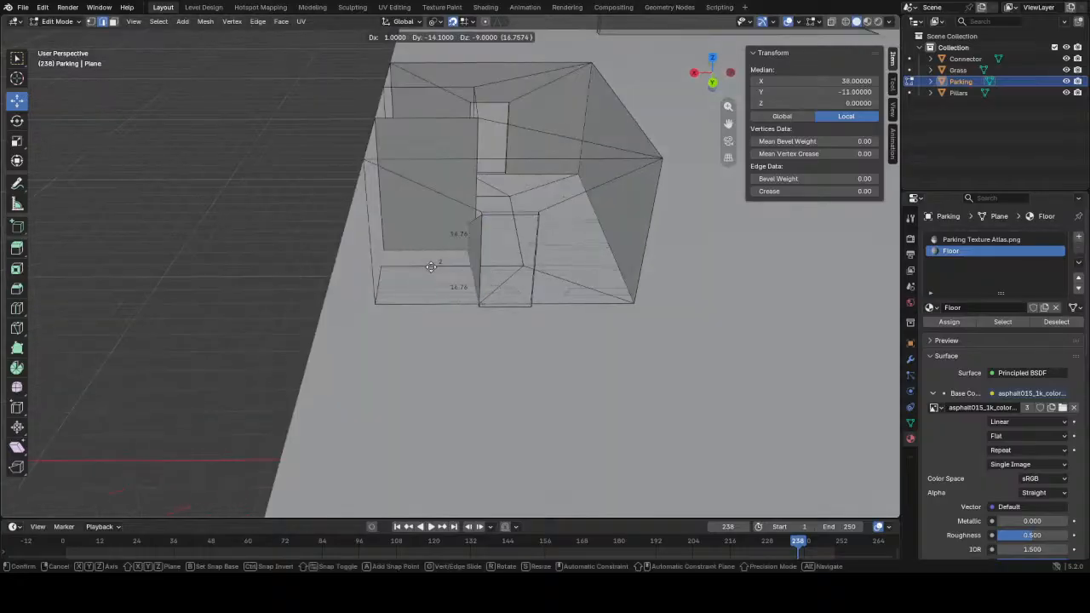
pyautogui.press('x')
pyautogui.press('2')
pyautogui.press('Return')
# - Extrude the second doorway's other vertical edge -2 along X
pyautogui.click(533, 262)
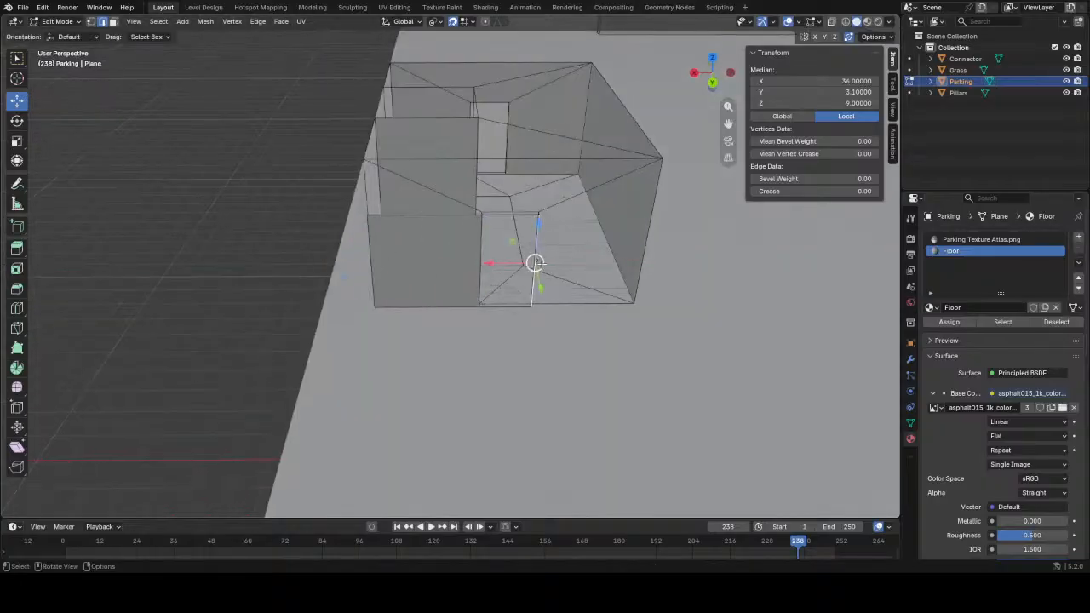
pyautogui.moveTo(533, 263); pyautogui.dragTo(567, 272, button='middle')
pyautogui.press('e')
pyautogui.press('x')
pyautogui.press('-')
pyautogui.press('2')
pyautogui.press('Return')
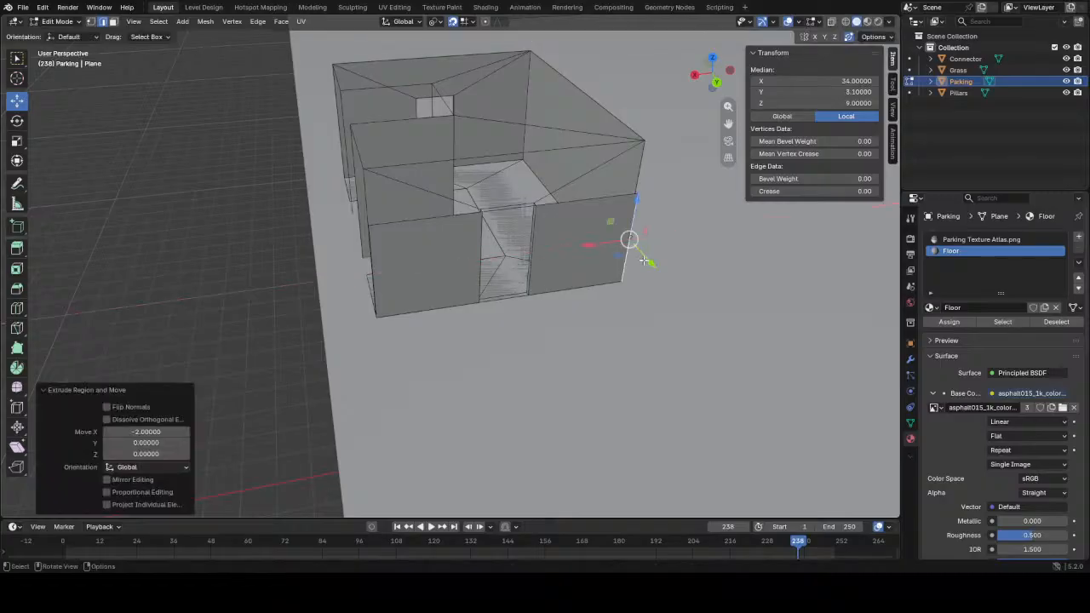
# - Raise the two new wall panels' outer top corners by 1 along Z and fill the face above the doorway
pyautogui.press('1')
pyautogui.click(384, 231)
pyautogui.keyDown('shift'); pyautogui.click(637, 193); pyautogui.keyUp('shift')
pyautogui.moveTo(643, 152); pyautogui.dragTo(647, 124)
pyautogui.press('2')
pyautogui.click(437, 201)
pyautogui.keyDown('shift'); pyautogui.click(596, 175); pyautogui.keyUp('shift')
pyautogui.moveTo(596, 175); pyautogui.dragTo(537, 215, button='middle')
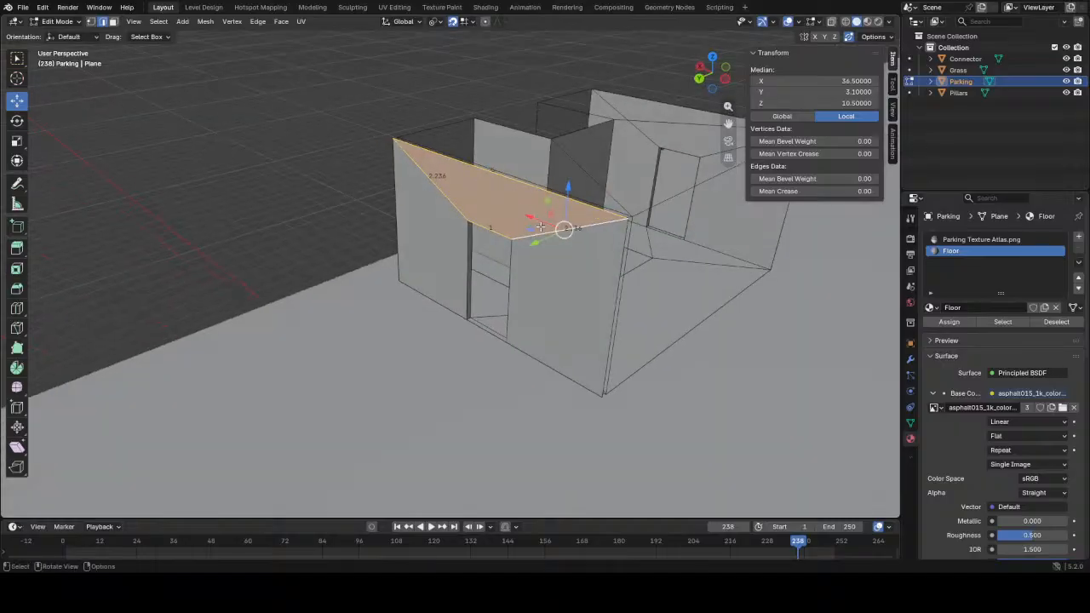
# - Extrude the first doorway's inland vertical edge -2 along X
pyautogui.moveTo(721, 239); pyautogui.dragTo(540, 226, button='middle')
pyautogui.scroll(-5, 528, 238)
pyautogui.moveTo(411, 298); pyautogui.dragTo(466, 299, button='middle')
pyautogui.scroll(6, 435, 292)
pyautogui.scroll(-5, 477, 294)
pyautogui.moveTo(568, 265); pyautogui.dragTo(576, 270, button='middle')
pyautogui.click(570, 256)
pyautogui.press('e')
pyautogui.press('x')
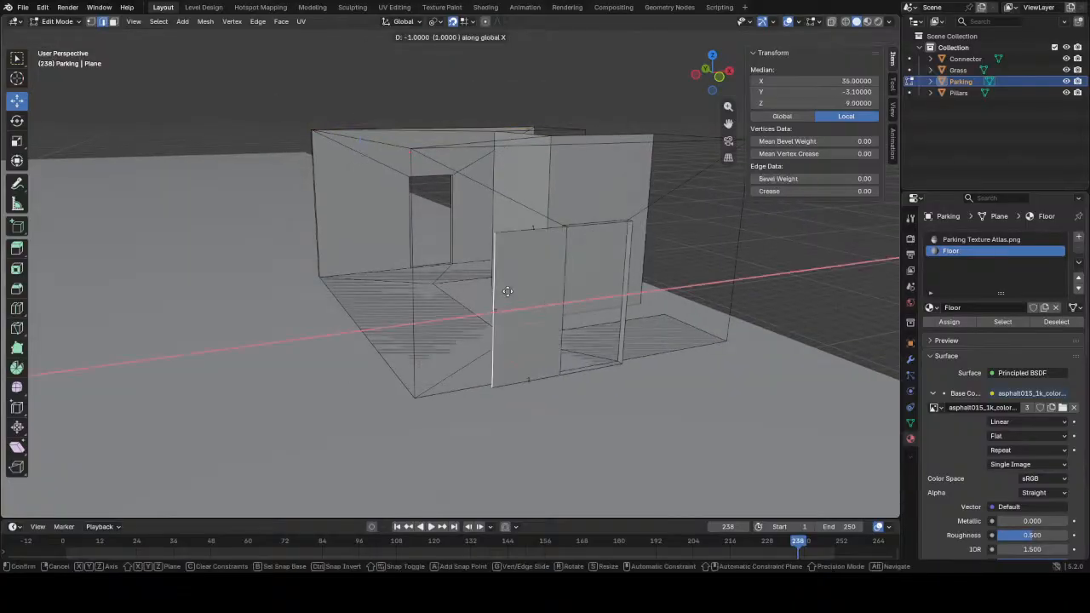
pyautogui.click(432, 310)
# - Extrude the first doorway's vertical edge nearer the Parking's outer edge 3 along X
pyautogui.click(629, 274)
pyautogui.press('g')
pyautogui.press('z')
pyautogui.press('x')
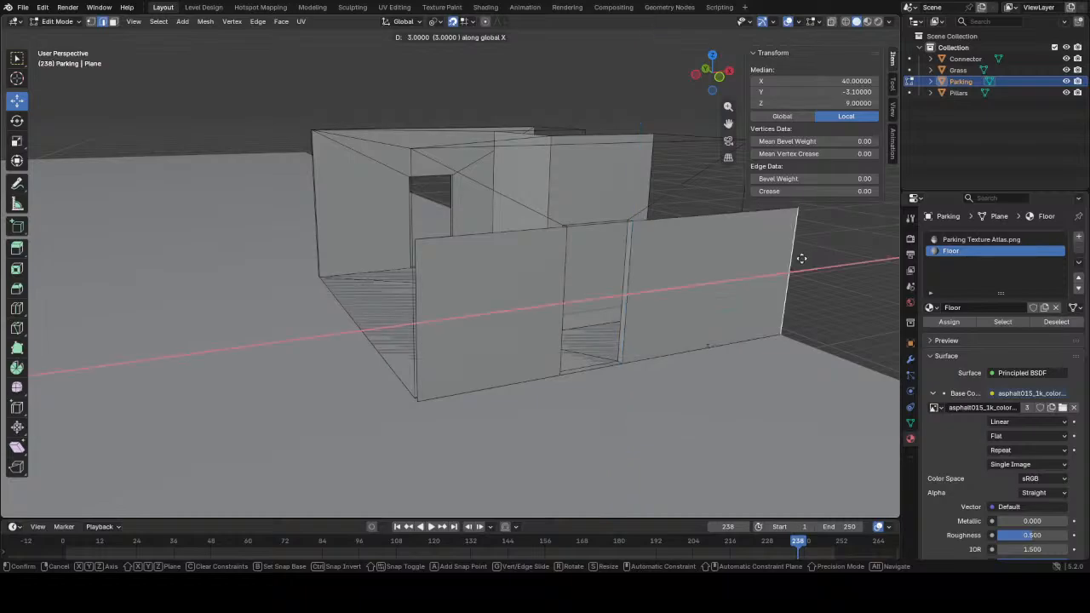
pyautogui.click(805, 258)
# - Raise the outer top corners of the first doorway's two wall panels along Z to a height of 12
pyautogui.press('1')
pyautogui.click(414, 241)
pyautogui.scroll(-3, 629, 252)
pyautogui.scroll(-3, 619, 253)
pyautogui.keyDown('shift'); pyautogui.click(563, 244); pyautogui.keyUp('shift')
pyautogui.moveTo(567, 202); pyautogui.dragTo(565, 182)
# - Raise the top edge of the second doorway's outer wall by 1 along Z
pyautogui.moveTo(565, 182); pyautogui.dragTo(440, 184, button='middle')
pyautogui.scroll(2, 417, 209)
pyautogui.press('2')
pyautogui.click(440, 183)
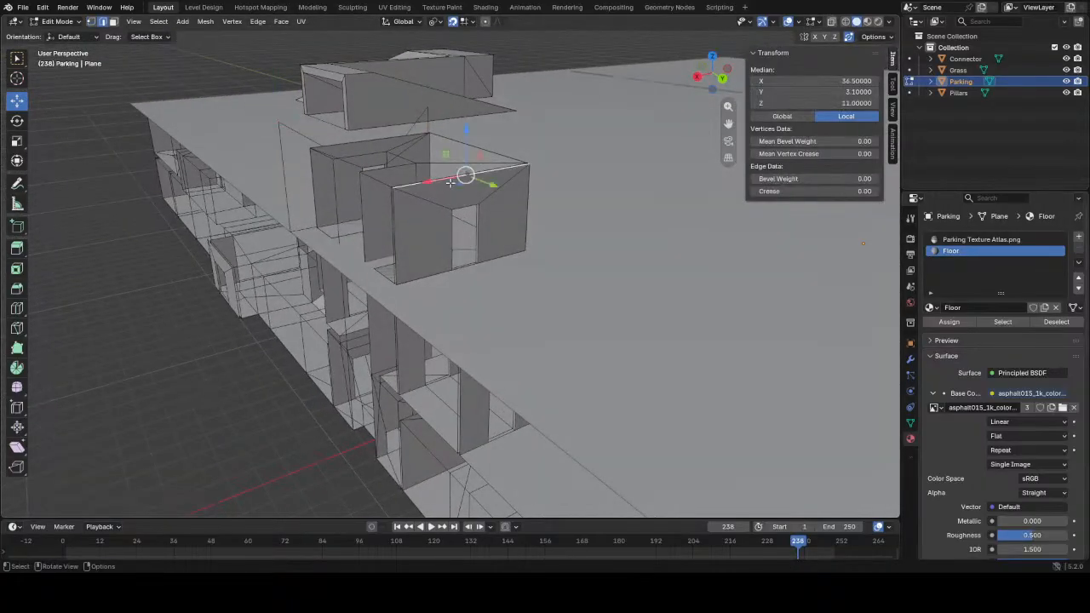
pyautogui.moveTo(462, 134); pyautogui.dragTo(462, 100)
# - Move the second doorway wall's vertical end edge nearer the Parking's outer edge 1 along X
pyautogui.moveTo(463, 100); pyautogui.dragTo(407, 177, button='middle')
pyautogui.click(381, 223)
pyautogui.press('g')
pyautogui.press('x')
pyautogui.press('1')
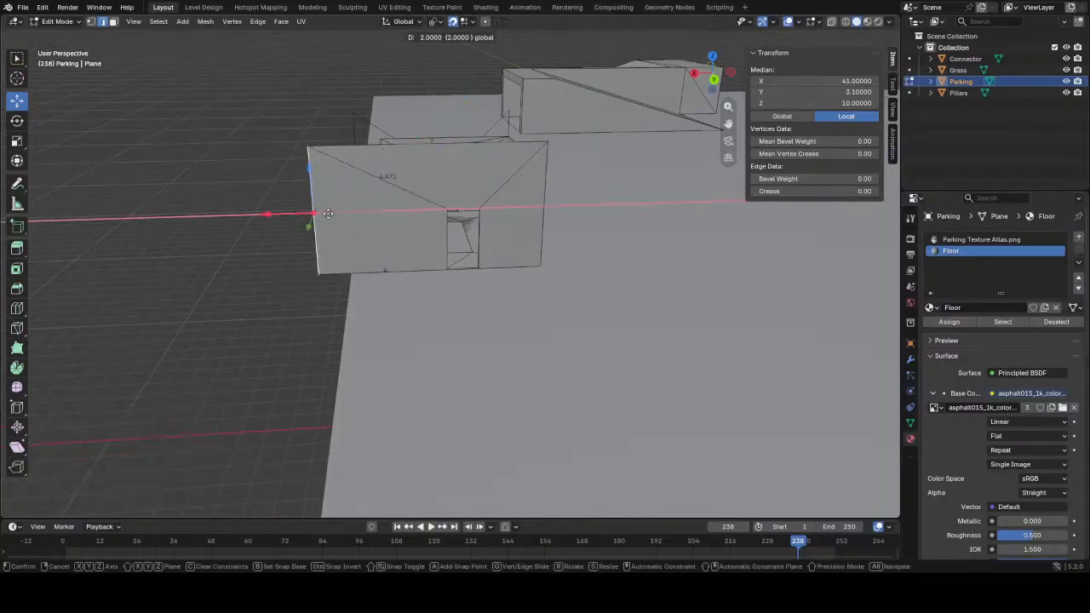
pyautogui.press('Return')
# - Move the same wall's opposite vertical end edge -0.5 along X
pyautogui.moveTo(348, 213); pyautogui.dragTo(375, 246, button='middle')
pyautogui.click(549, 213)
pyautogui.moveTo(550, 213); pyautogui.dragTo(549, 251, button='middle')
pyautogui.press('g')
pyautogui.press('x')
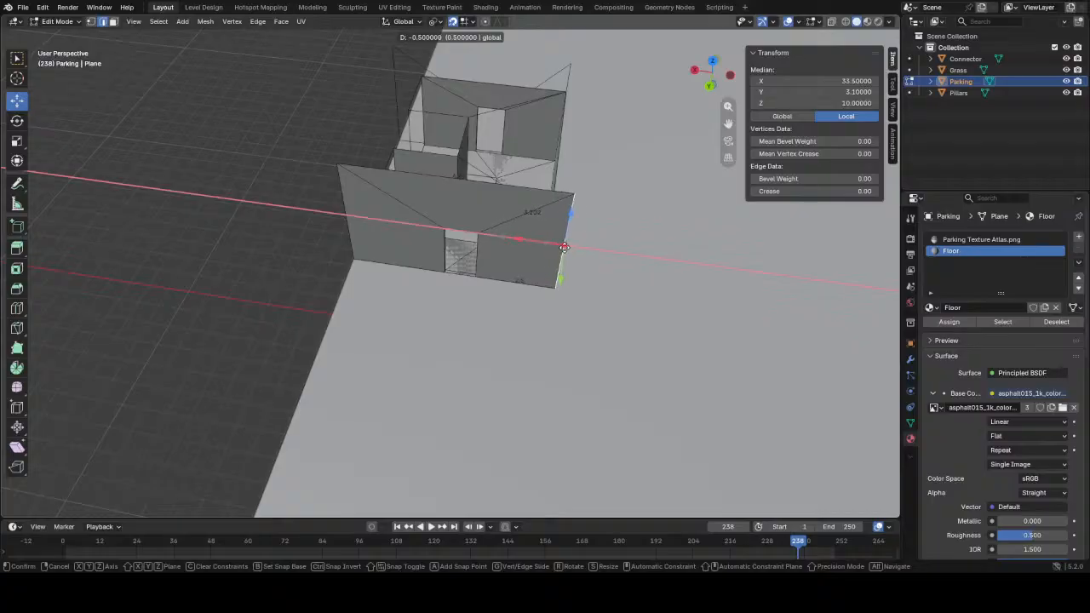
pyautogui.click(564, 247)
# - Align the two outer walls' inland end edges by scaling them to 0 along X, and fill the wall face between them
pyautogui.click(566, 79)
pyautogui.click(566, 241)
pyautogui.press('s')
pyautogui.press('x')
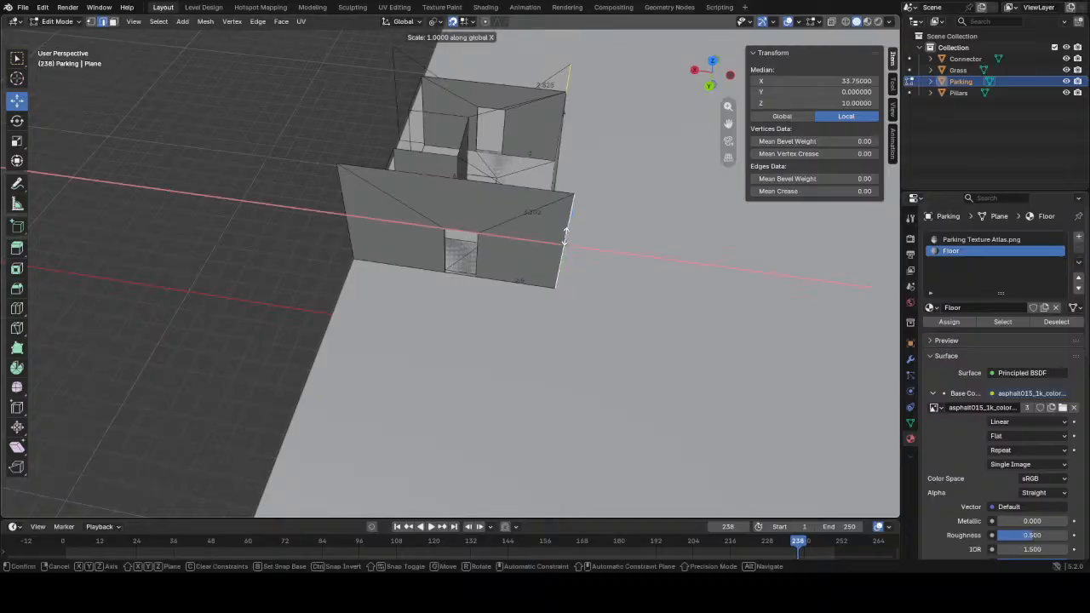
pyautogui.press('0')
pyautogui.press('Return')
pyautogui.keyDown('shift'); pyautogui.click(593, 197); pyautogui.keyUp('shift')
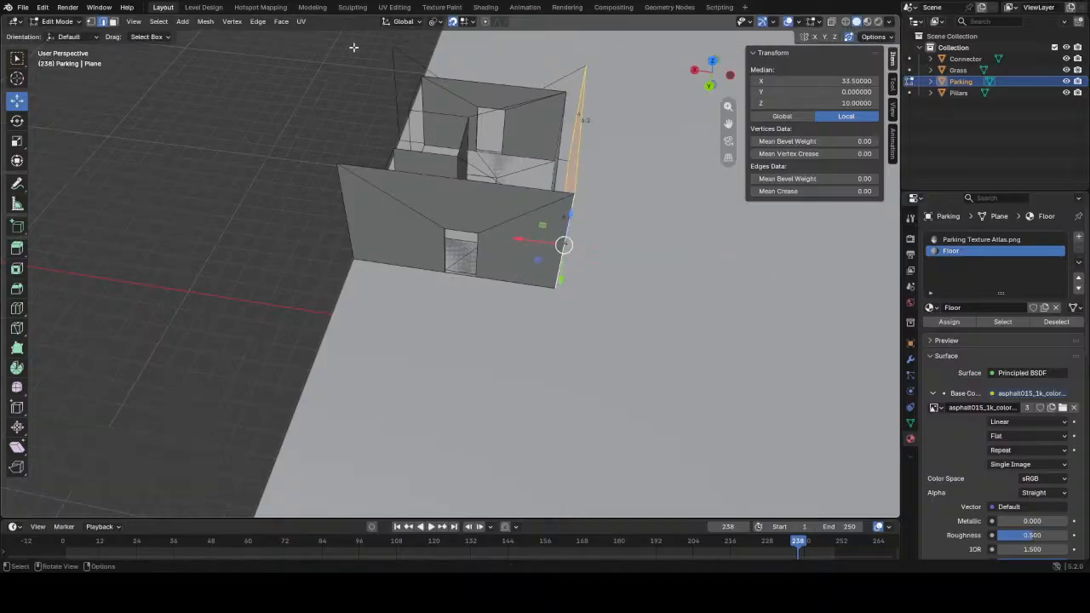
# - Fill the face above the first doorway between its wall panels' sloped top edges
pyautogui.click(435, 75)
pyautogui.keyDown('shift'); pyautogui.click(559, 84); pyautogui.keyUp('shift')
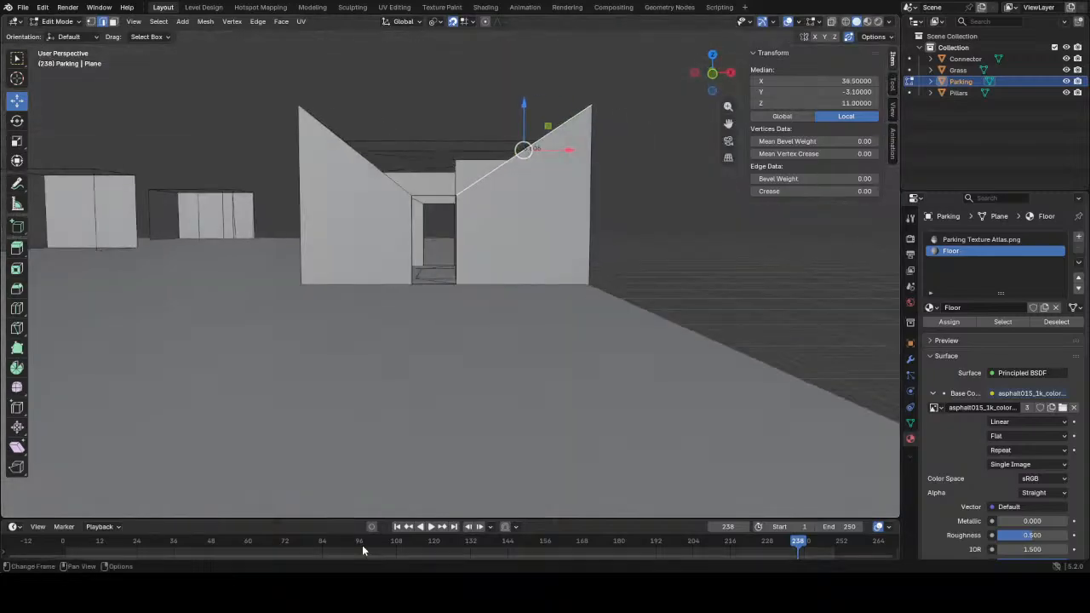
pyautogui.keyDown('shift'); pyautogui.click(333, 136); pyautogui.keyUp('shift')
pyautogui.press('f')
# - Fill a flat roof face between the top edges of the two opposite outer walls
pyautogui.moveTo(431, 226); pyautogui.dragTo(429, 154, button='middle')
pyautogui.click(428, 149)
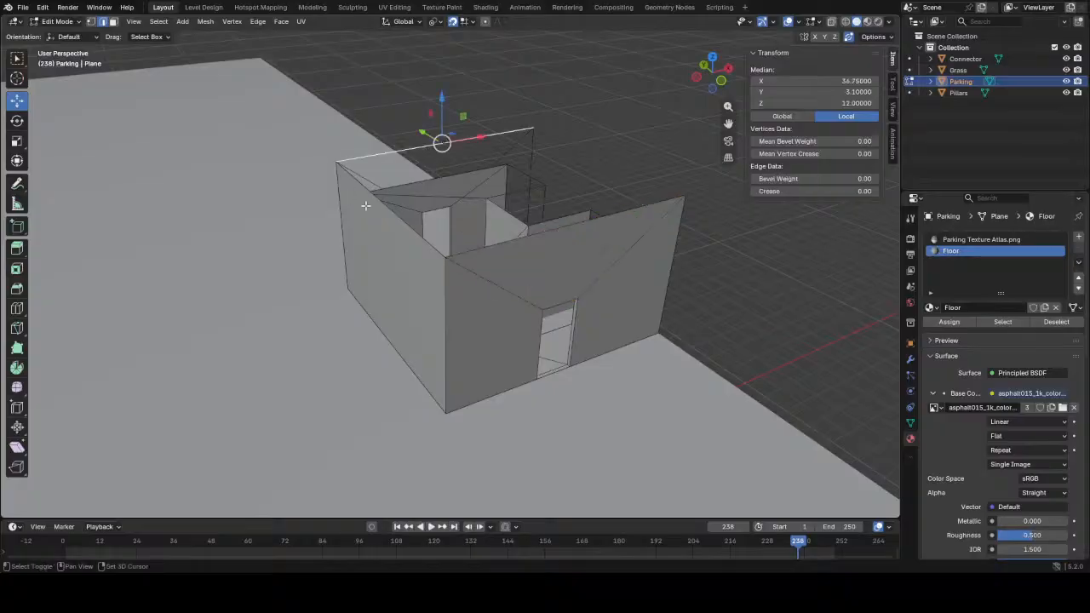
pyautogui.moveTo(535, 243); pyautogui.dragTo(577, 221, button='middle')
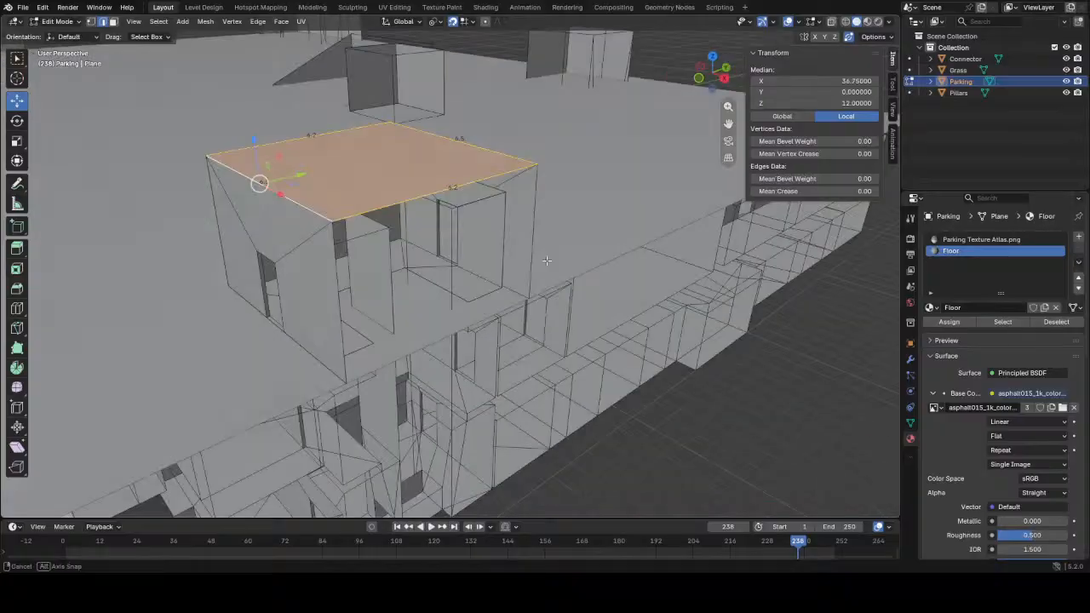
pyautogui.moveTo(426, 255); pyautogui.dragTo(445, 253, button='middle')
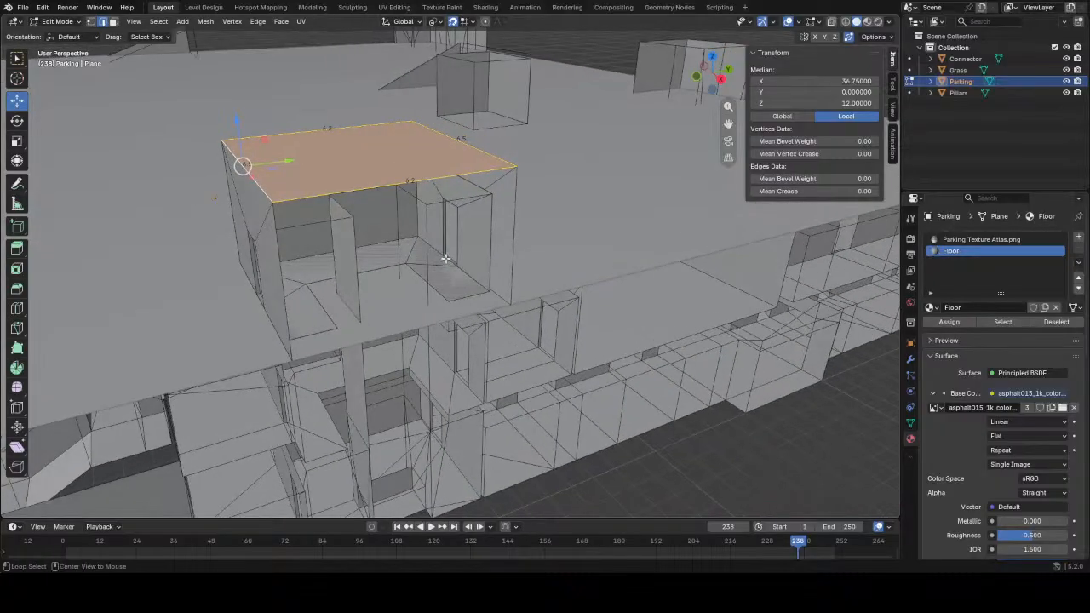
pyautogui.scroll(4, 445, 253)
pyautogui.scroll(-4, 428, 296)
pyautogui.scroll(-2, 489, 327)
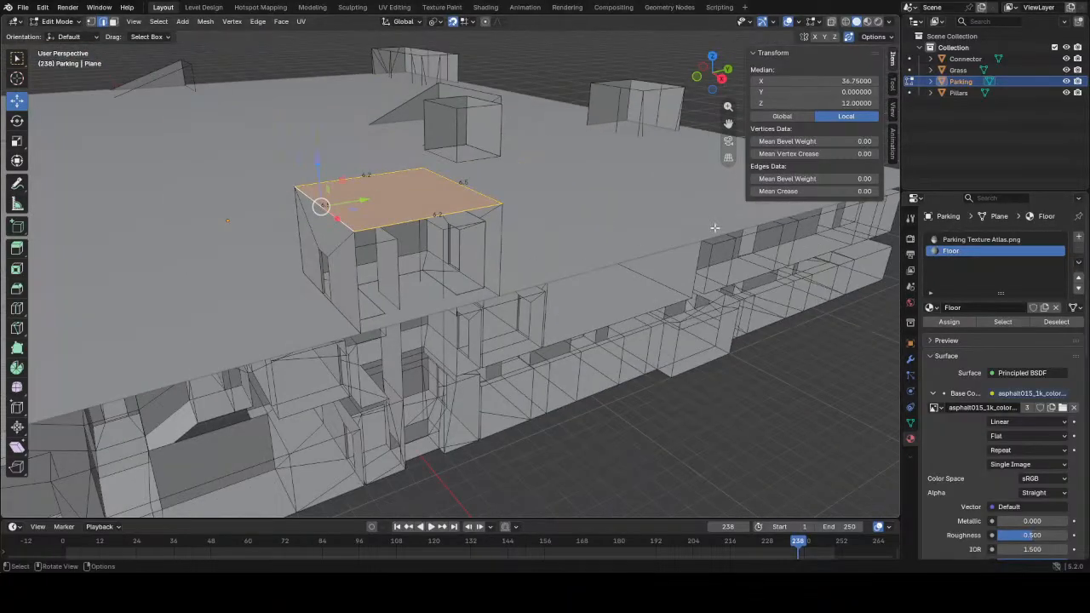
# - Hide the Grass object and switch the viewport shading to Material Preview
pyautogui.click(1067, 70)
pyautogui.moveTo(458, 331); pyautogui.dragTo(454, 358, button='middle')
pyautogui.press('z')
pyautogui.click(439, 402)
# - Insert a horizontal loop cut around the shaft walls between the two floors and move it -0.35 along Z
pyautogui.moveTo(460, 366); pyautogui.dragTo(482, 235, button='middle')
pyautogui.scroll(4, 477, 228)
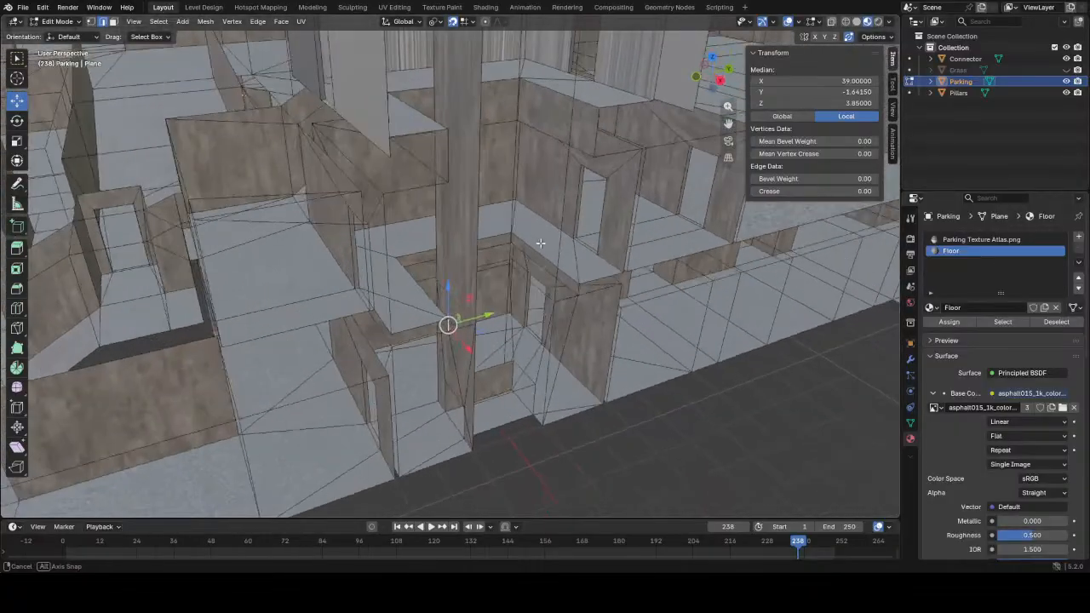
pyautogui.hotkey('ctrl', 'r')
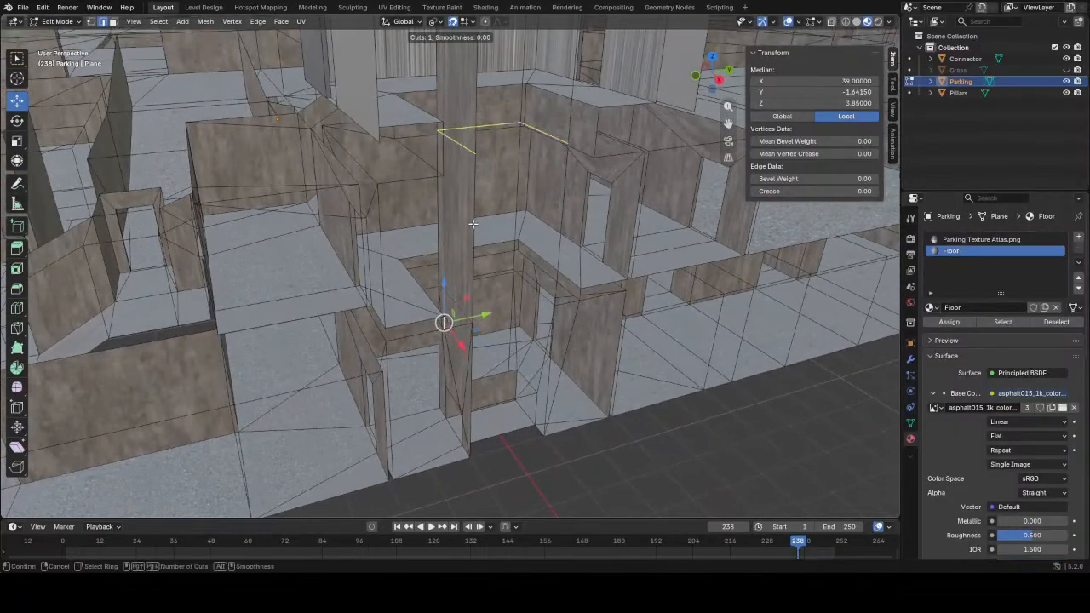
pyautogui.click(470, 216)
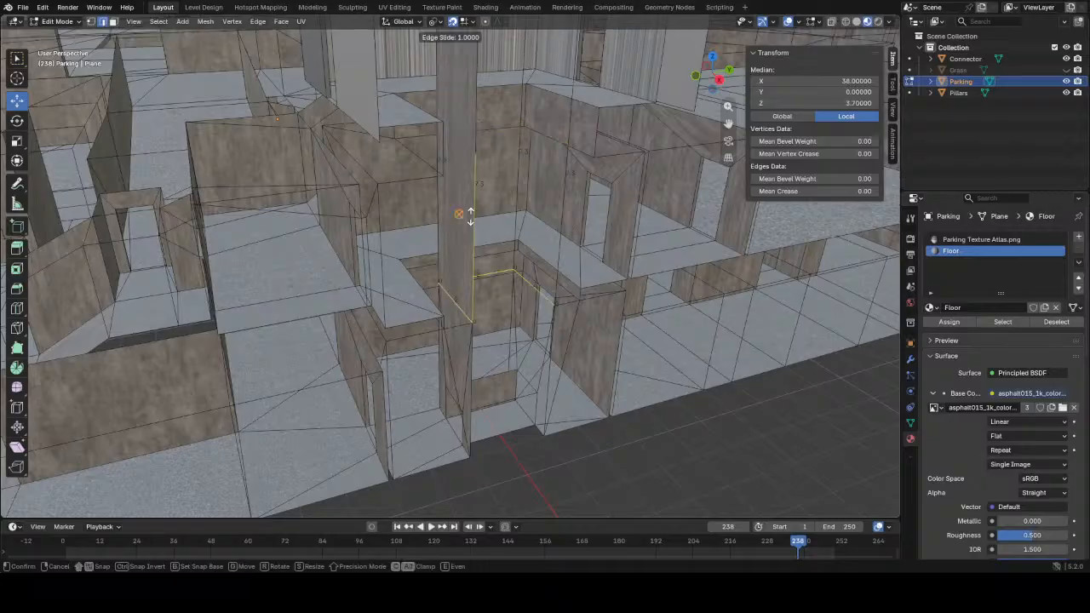
pyautogui.click(464, 170)
pyautogui.press('g')
pyautogui.press('z')
pyautogui.click(508, 174)
# - Fill a triangular face between the short floor-level edge and the vertical edge on one side of the shaft's open front
pyautogui.moveTo(508, 174); pyautogui.dragTo(458, 287, button='middle')
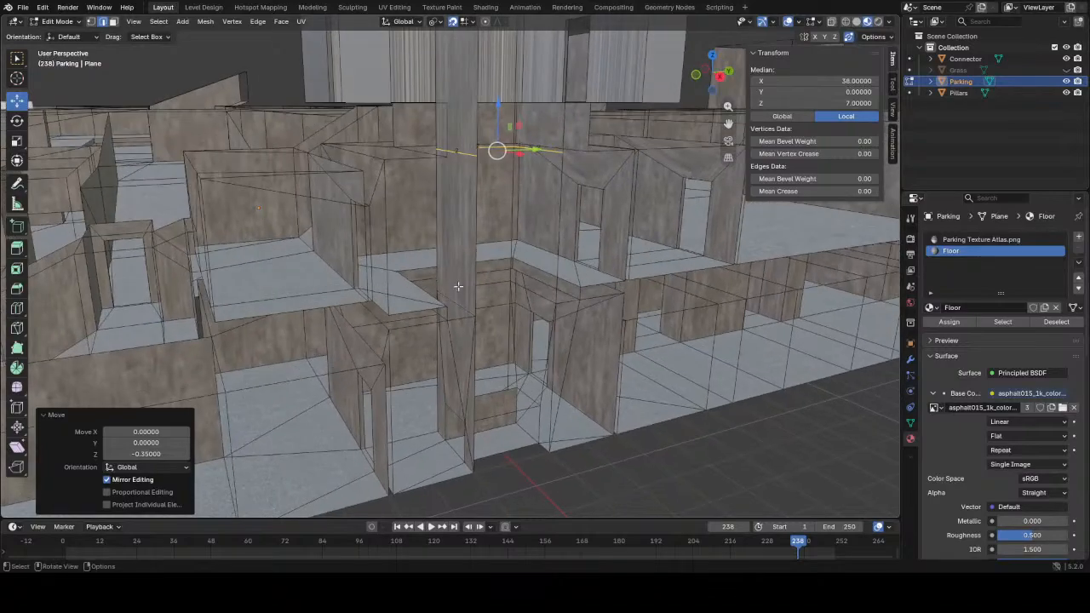
pyautogui.scroll(2, 444, 332)
pyautogui.click(443, 331)
pyautogui.keyDown('shift'); pyautogui.click(484, 308); pyautogui.keyUp('shift')
pyautogui.press('f')
# - Fill the matching triangular face on the opposite side of the shaft's open front
pyautogui.moveTo(525, 334); pyautogui.dragTo(464, 332, button='middle')
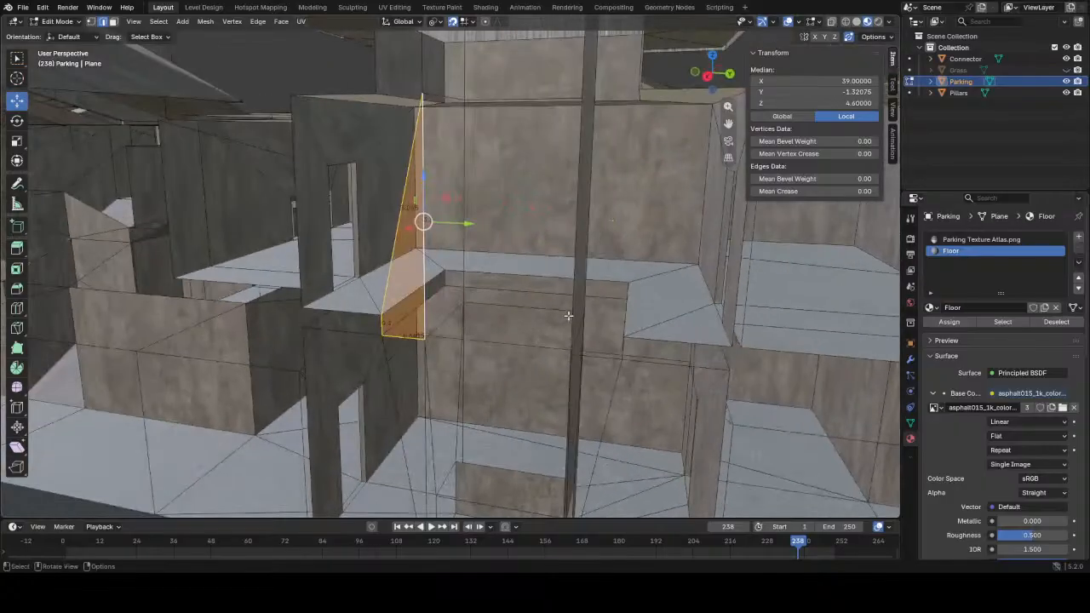
pyautogui.click(568, 315)
pyautogui.moveTo(568, 315); pyautogui.dragTo(563, 350, button='middle')
pyautogui.keyDown('shift'); pyautogui.click(562, 350); pyautogui.keyUp('shift')
pyautogui.press('f')
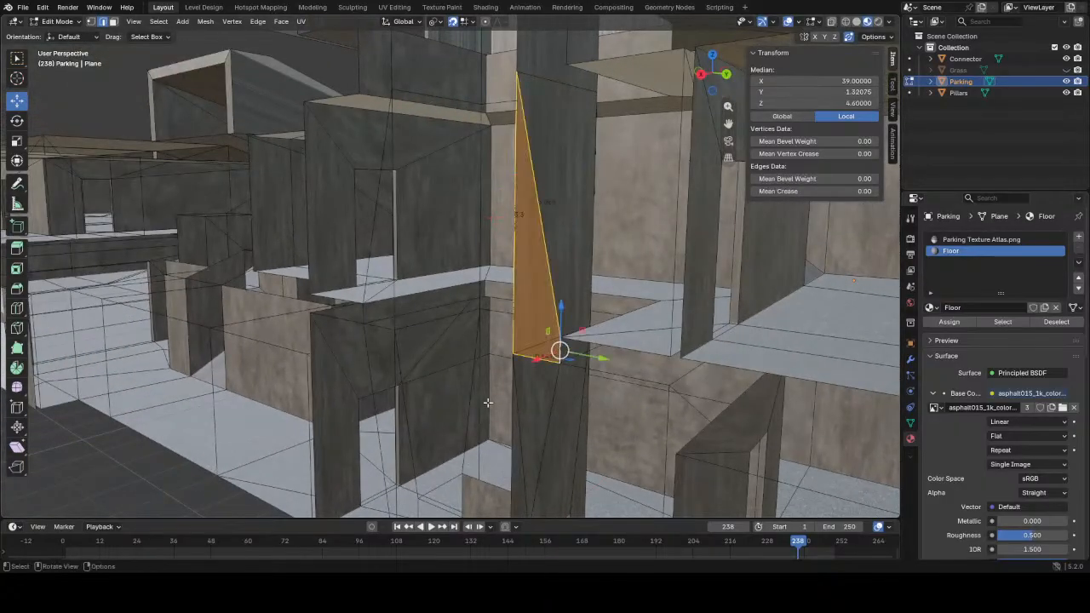
# - Select the edge loop bordering the shaft's open front and examine how it runs up into the enclosure
pyautogui.moveTo(503, 385); pyautogui.dragTo(374, 356, button='middle')
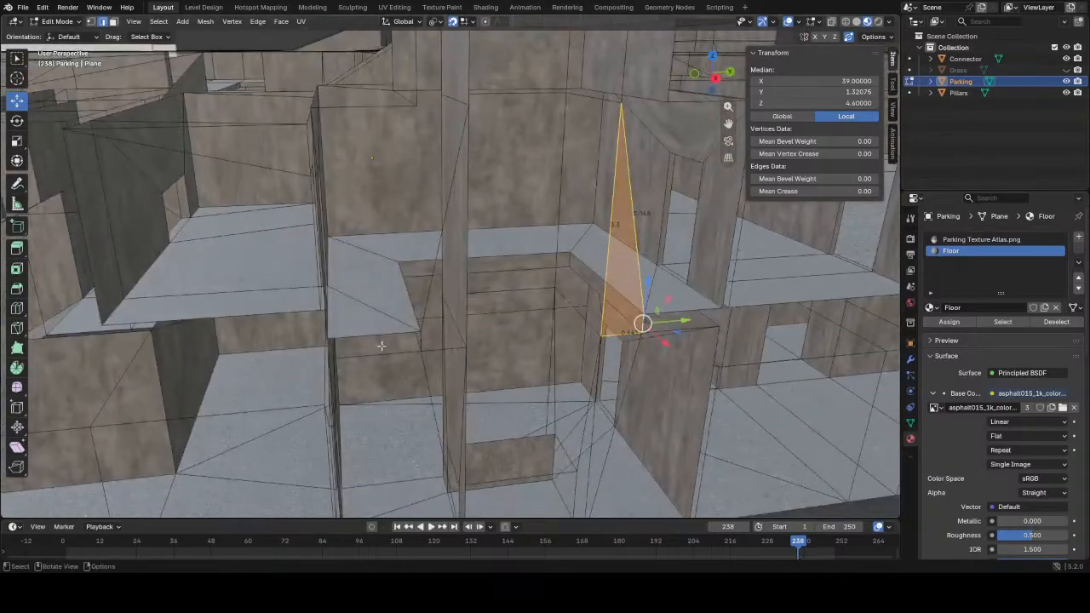
pyautogui.click(389, 333)
pyautogui.keyDown('alt'); pyautogui.click(389, 333); pyautogui.keyUp('alt')
pyautogui.moveTo(408, 170); pyautogui.dragTo(421, 203, button='middle')
pyautogui.scroll(-2, 421, 203)
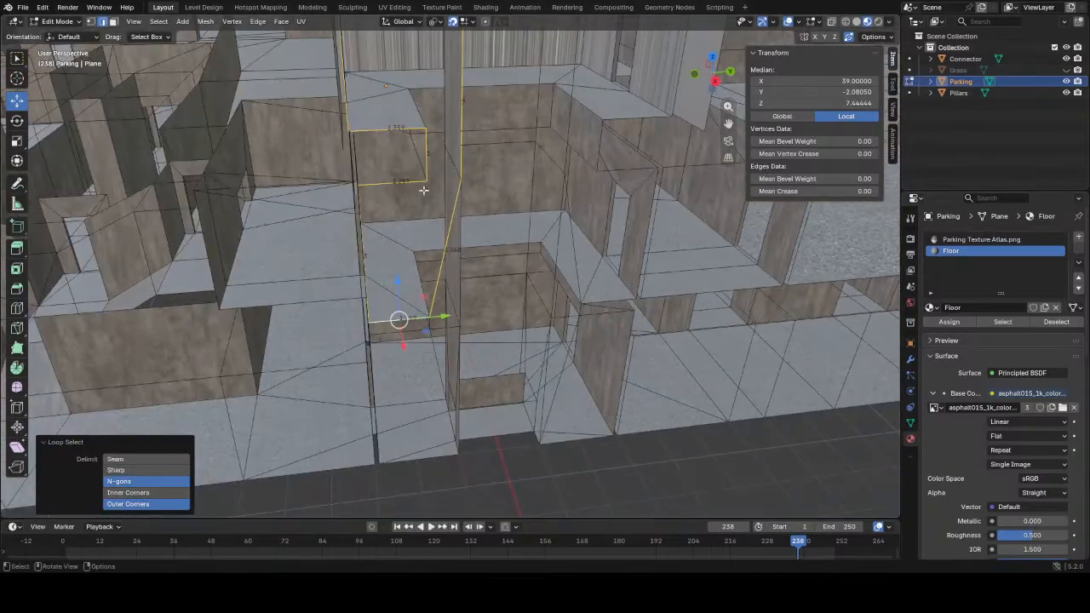
pyautogui.scroll(-1, 460, 148)
pyautogui.moveTo(432, 147); pyautogui.dragTo(477, 319, button='middle')
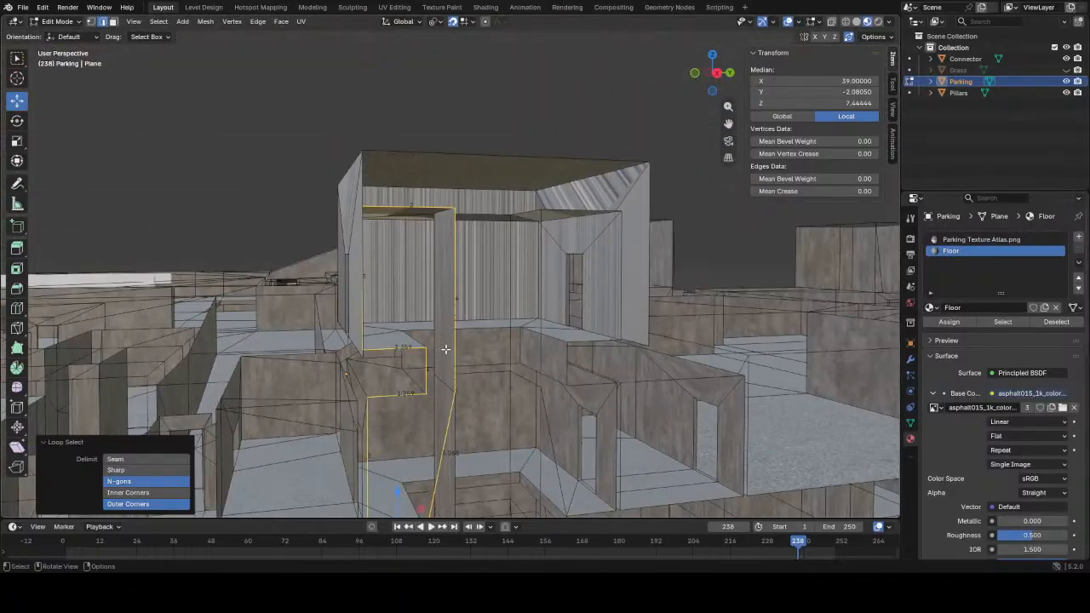
# - Insert a horizontal loop cut around the shaft's upper wall section and lower it along Z toward the top floor's level
pyautogui.click(451, 317)
pyautogui.hotkey('ctrl', 'r')
pyautogui.click(450, 317)
pyautogui.rightClick(451, 317)
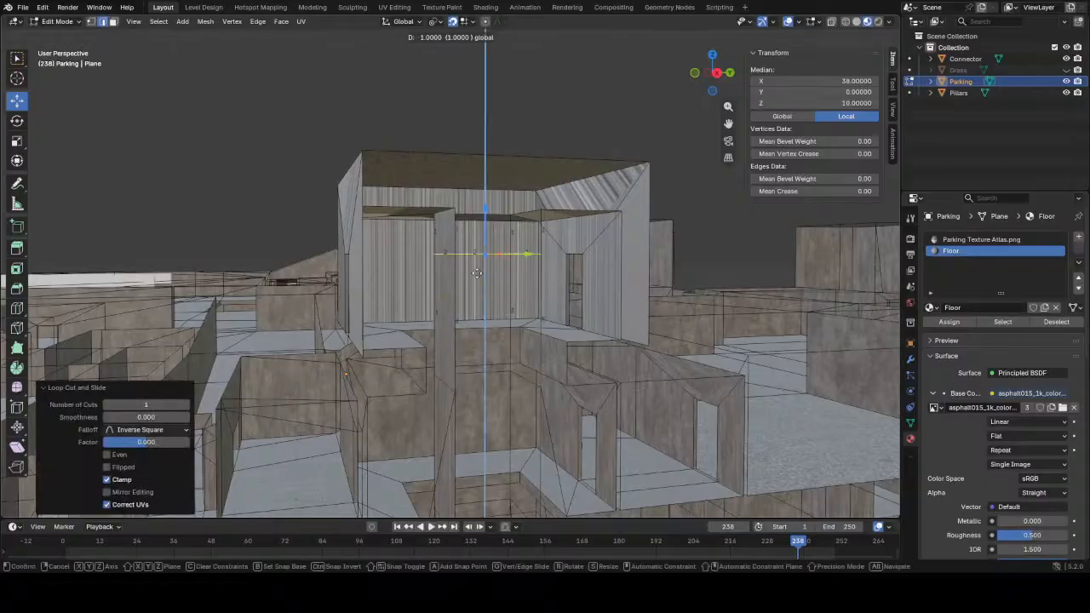
pyautogui.moveTo(483, 253); pyautogui.dragTo(483, 339)
# - Lower the shaft's new loop cut by 1 m and fill the narrow triangular gap beside the open front below the top floor
pyautogui.moveTo(451, 379); pyautogui.dragTo(467, 339, button='middle')
pyautogui.click(450, 366)
pyautogui.click(447, 371)
pyautogui.click(533, 356)
pyautogui.scroll(-2, 459, 384)
pyautogui.click(478, 328)
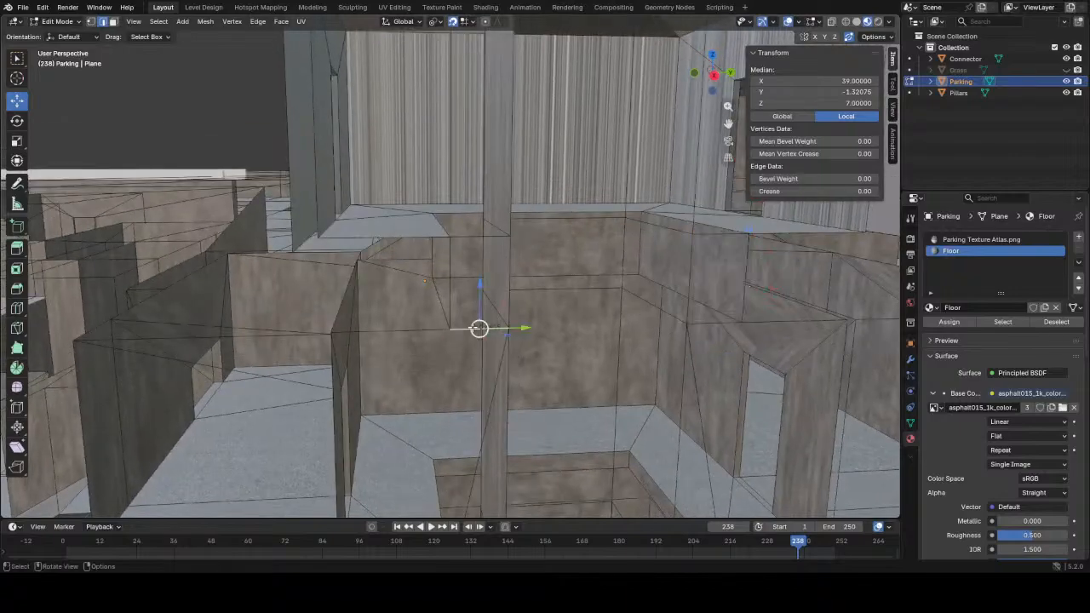
pyautogui.keyDown('shift'); pyautogui.click(495, 384); pyautogui.keyUp('shift')
pyautogui.moveTo(495, 384); pyautogui.dragTo(587, 318, button='middle')
pyautogui.hotkey('shift', 'ctrl', 'm')
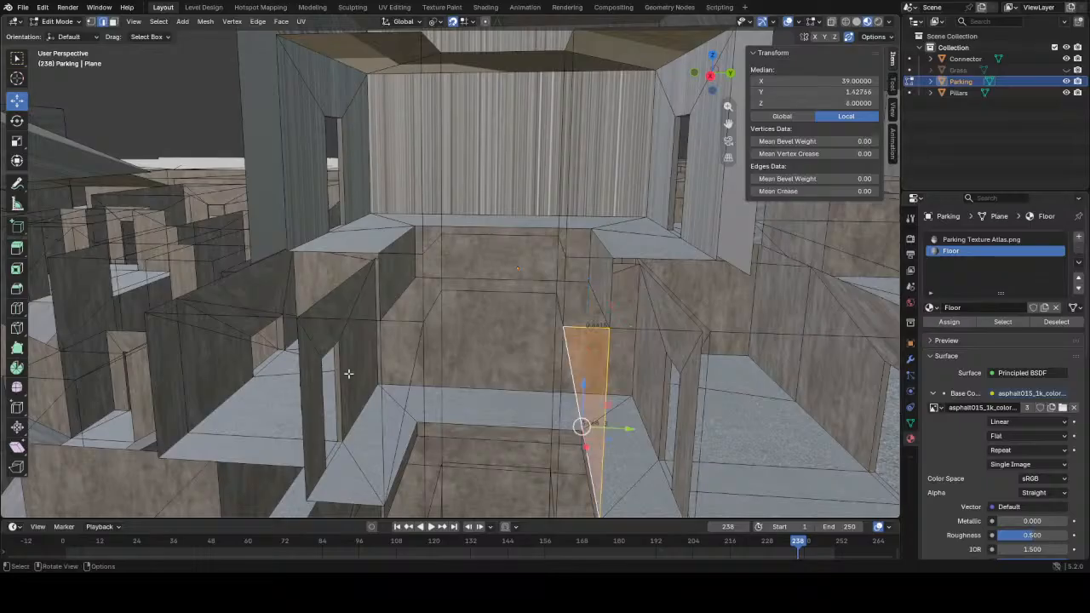
# - Fill the wall faces on both sides of the shaft's open front on the storey below the enclosure
pyautogui.click(382, 353)
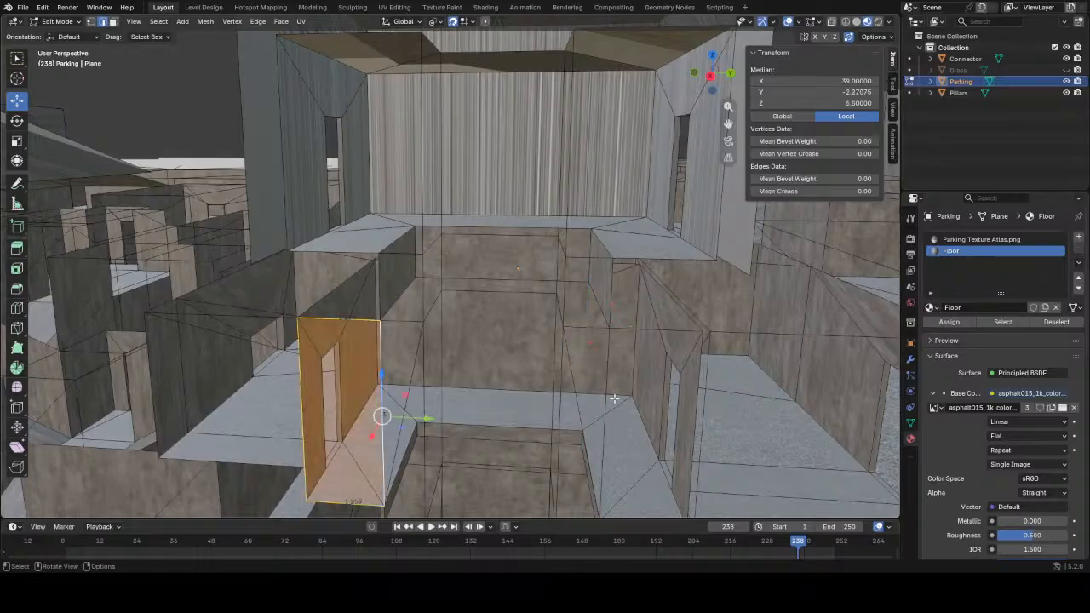
pyautogui.keyDown('alt'); pyautogui.click(642, 331); pyautogui.keyUp('alt')
pyautogui.press('f')
pyautogui.scroll(-4, 582, 363)
pyautogui.moveTo(581, 363); pyautogui.dragTo(593, 367, button='middle')
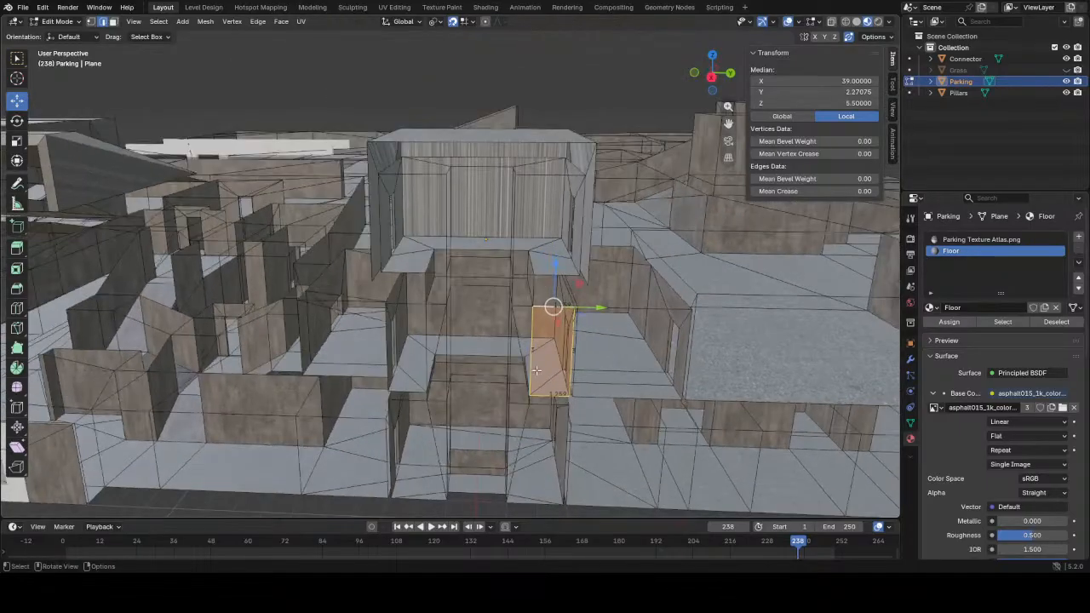
# - Fill the front opening on one side of the upper enclosure, triangulate the face and convert its triangles to quads
pyautogui.scroll(3, 588, 365)
pyautogui.moveTo(431, 312); pyautogui.dragTo(472, 300, button='middle')
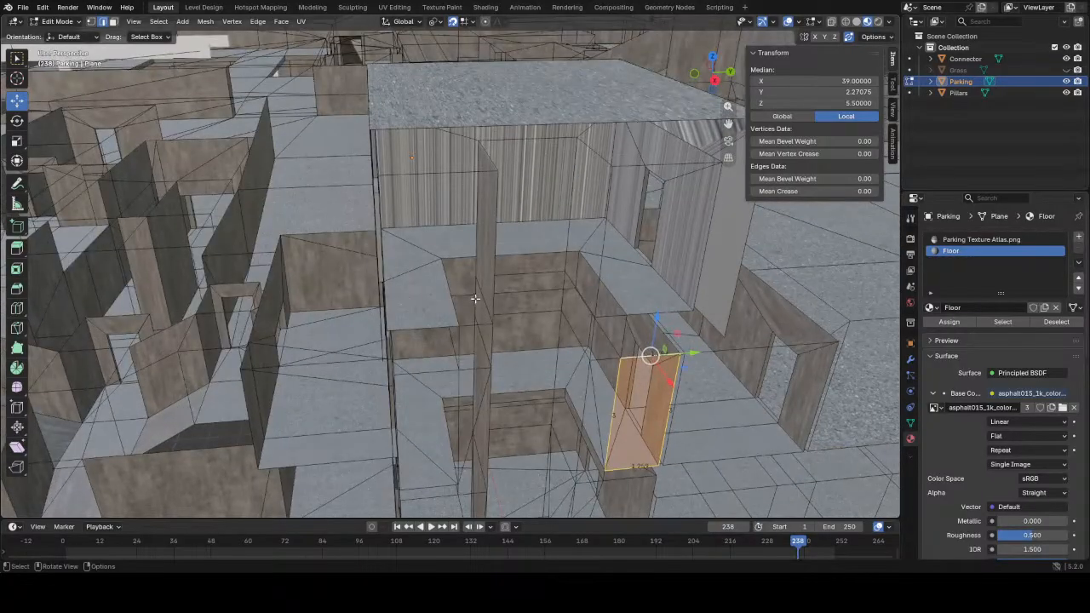
pyautogui.keyDown('alt'); pyautogui.click(493, 293); pyautogui.keyUp('alt')
pyautogui.press('KP_Decimal')
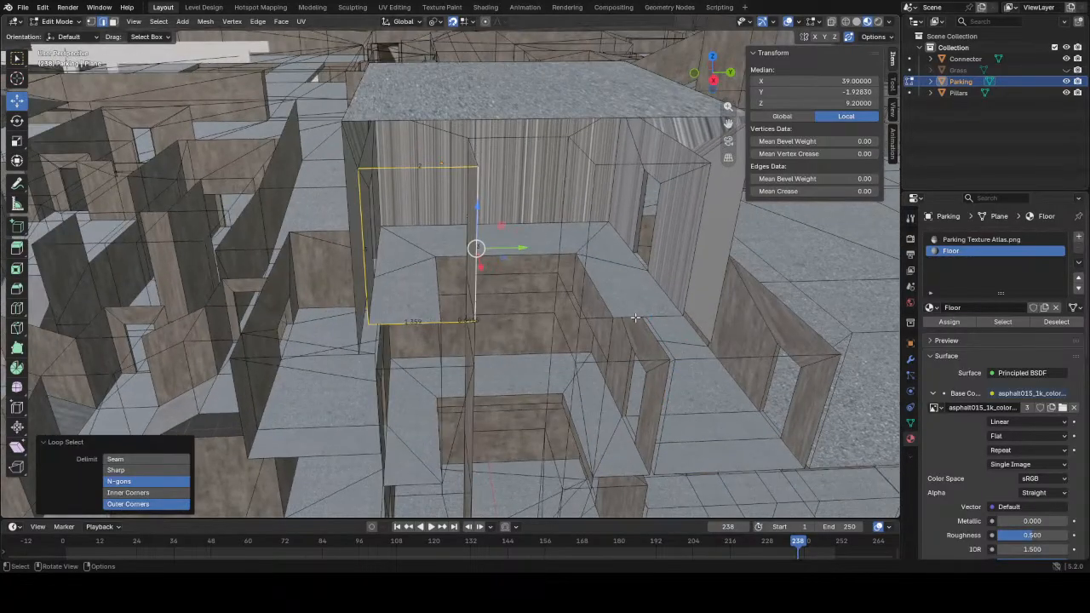
pyautogui.press('f')
pyautogui.hotkey('ctrl', 't')
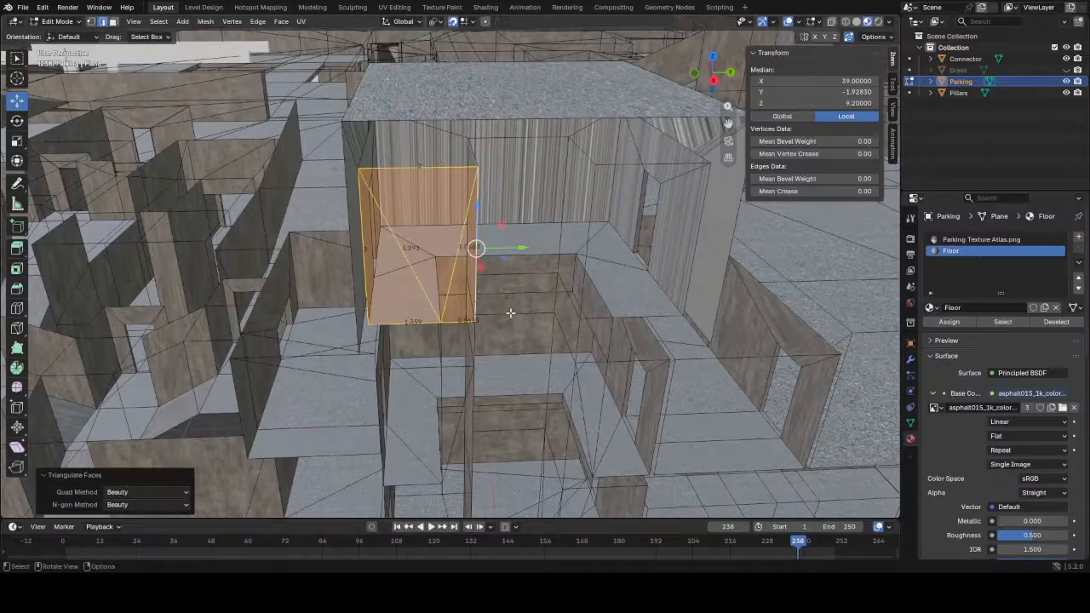
pyautogui.moveTo(456, 318); pyautogui.dragTo(449, 305, button='middle')
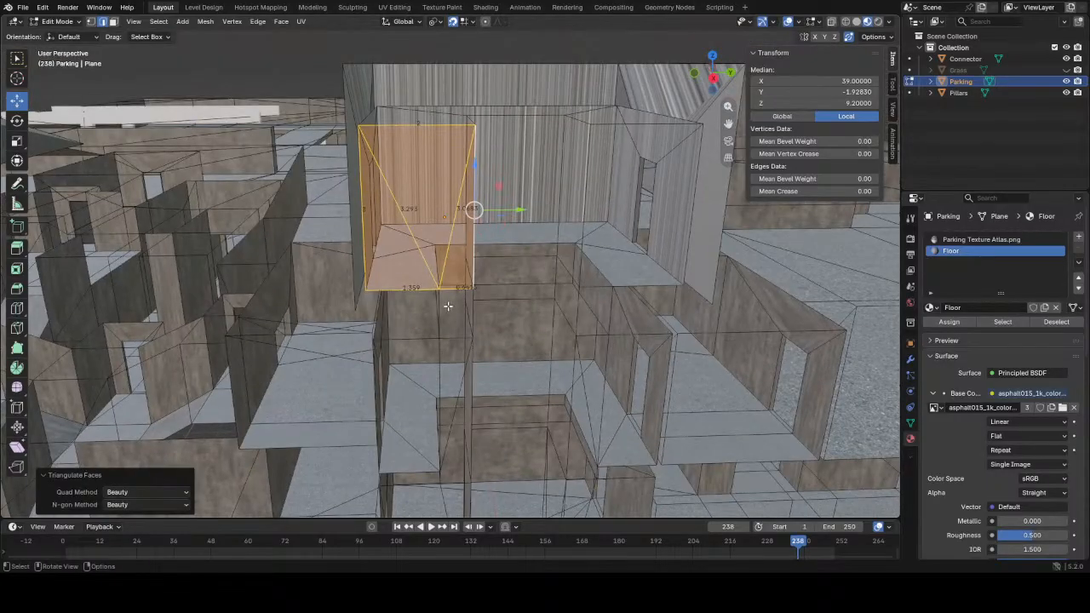
pyautogui.hotkey('alt', 'j')
# - Fill the matching opening on the enclosure's opposite side, triangulate it, convert its triangles to quads and flip the normals
pyautogui.moveTo(579, 283); pyautogui.dragTo(587, 298, button='middle')
pyautogui.keyDown('alt'); pyautogui.click(591, 303); pyautogui.keyUp('alt')
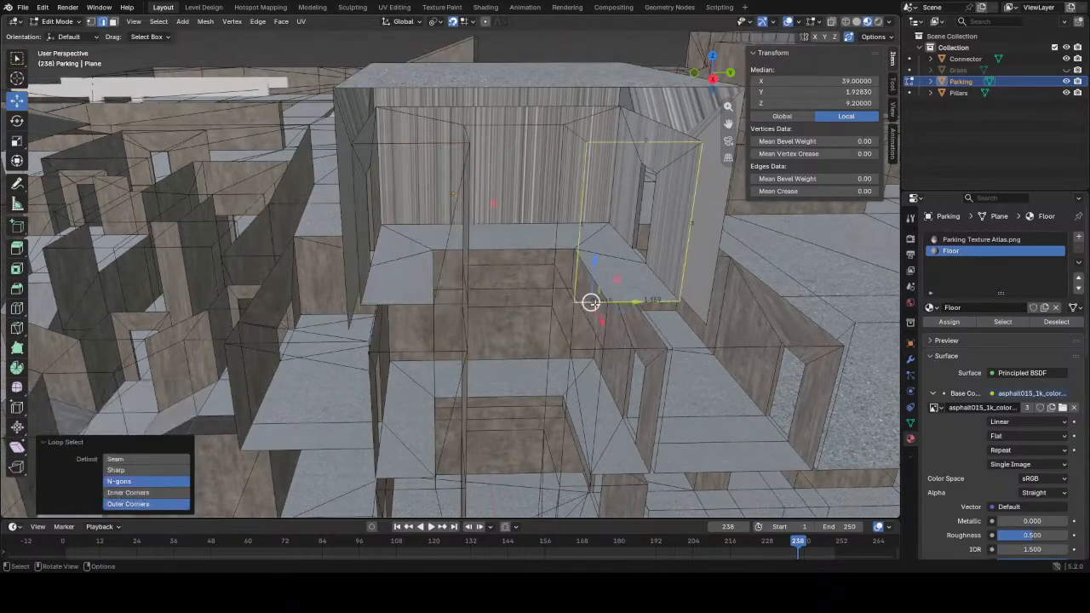
pyautogui.press('f')
pyautogui.hotkey('ctrl', 't')
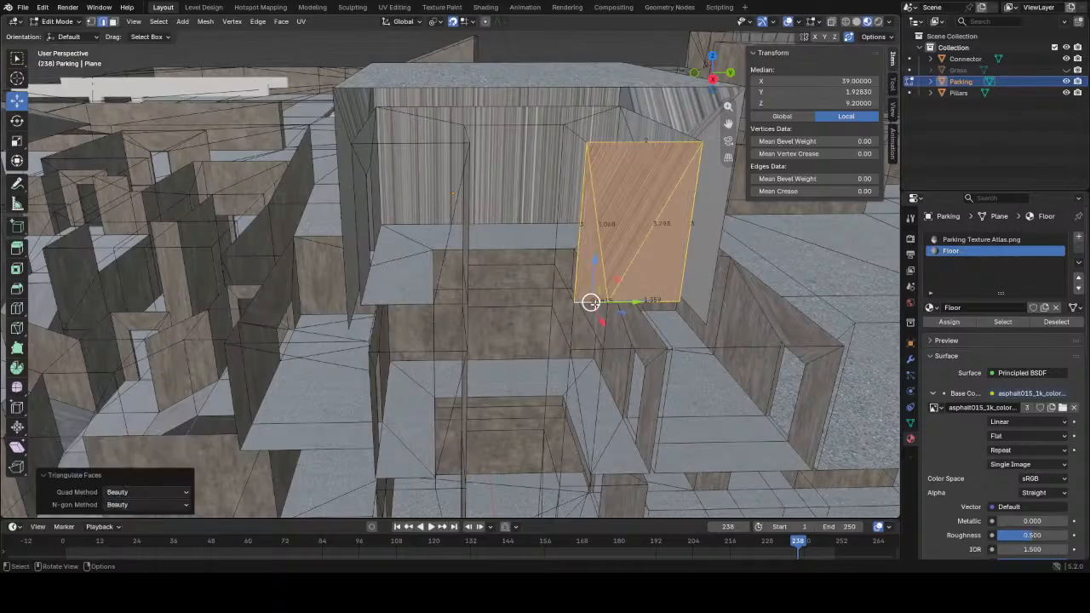
pyautogui.hotkey('alt', 'j')
pyautogui.moveTo(617, 293); pyautogui.dragTo(604, 295, button='middle')
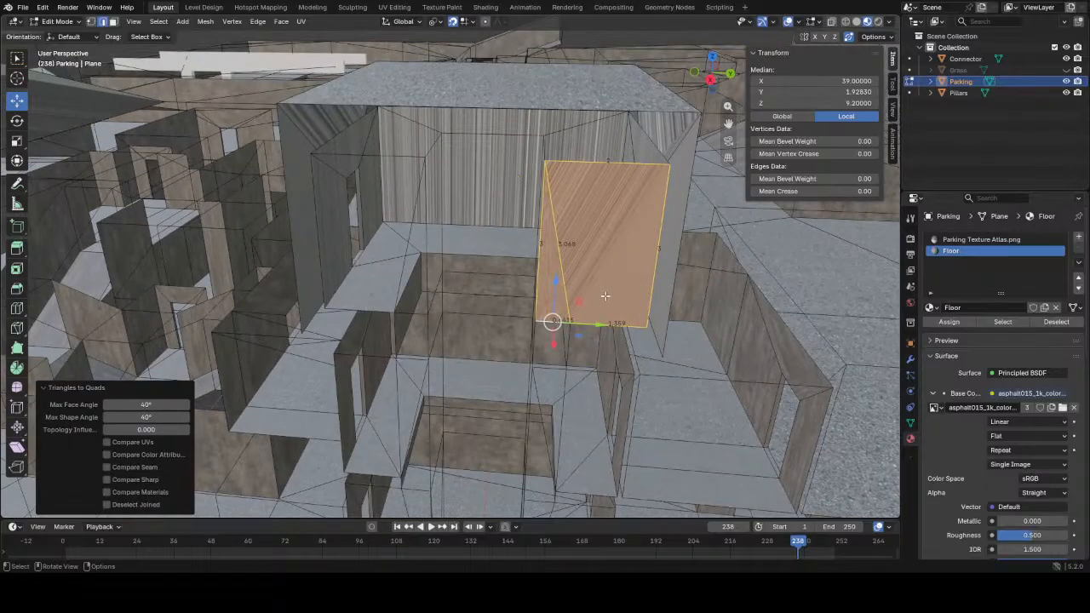
pyautogui.hotkey('alt', 'n')
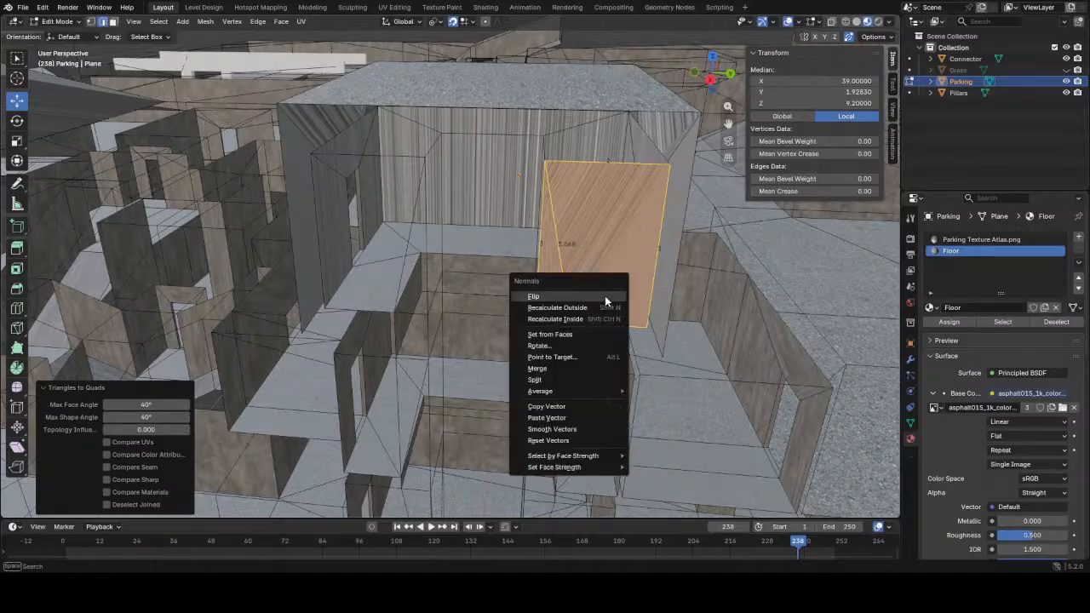
pyautogui.click(605, 295)
# - Delete the large four-sided face of the newly filled front wall, keeping the narrow triangle beside it
pyautogui.moveTo(615, 254); pyautogui.dragTo(573, 249, button='middle')
pyautogui.keyDown('alt'); pyautogui.middleClick(341, 281); pyautogui.keyUp('alt')
pyautogui.scroll(4, 341, 281)
pyautogui.moveTo(341, 282); pyautogui.dragTo(588, 327, button='middle')
pyautogui.scroll(2, 423, 307)
pyautogui.press('3')
pyautogui.click(501, 250)
pyautogui.scroll(-3, 501, 249)
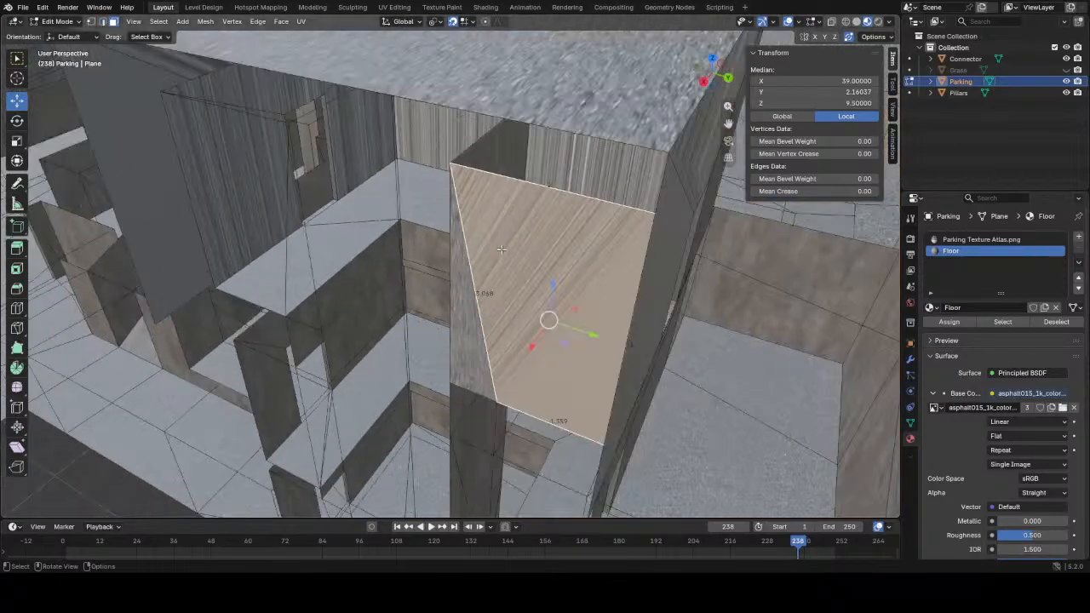
pyautogui.press('x')
pyautogui.click(470, 309)
# - Try to refill the deleted wall section from its border loop and from two selected edges, undoing both fills
pyautogui.moveTo(470, 308)
pyautogui.mouseDown(button='middle')
pyautogui.moveTo(514, 239)
pyautogui.moveTo(348, 221)
pyautogui.moveTo(376, 283)
pyautogui.moveTo(487, 293)
pyautogui.mouseUp(button='middle')
pyautogui.press('2')
pyautogui.click(493, 159)
pyautogui.keyDown('alt'); pyautogui.click(458, 305); pyautogui.keyUp('alt')
pyautogui.moveTo(400, 316); pyautogui.dragTo(503, 393, button='middle')
pyautogui.press('f')
pyautogui.scroll(3, 297, 378)
pyautogui.scroll(-4, 508, 385)
pyautogui.hotkey('ctrl', 'z')
pyautogui.click(485, 410)
pyautogui.keyDown('shift'); pyautogui.click(450, 378); pyautogui.keyUp('shift')
pyautogui.press('f')
pyautogui.hotkey('ctrl', 'z')
# - Fill the deleted front wall section between its short floor-level edge and its upper edge, and save the file
pyautogui.click(550, 400)
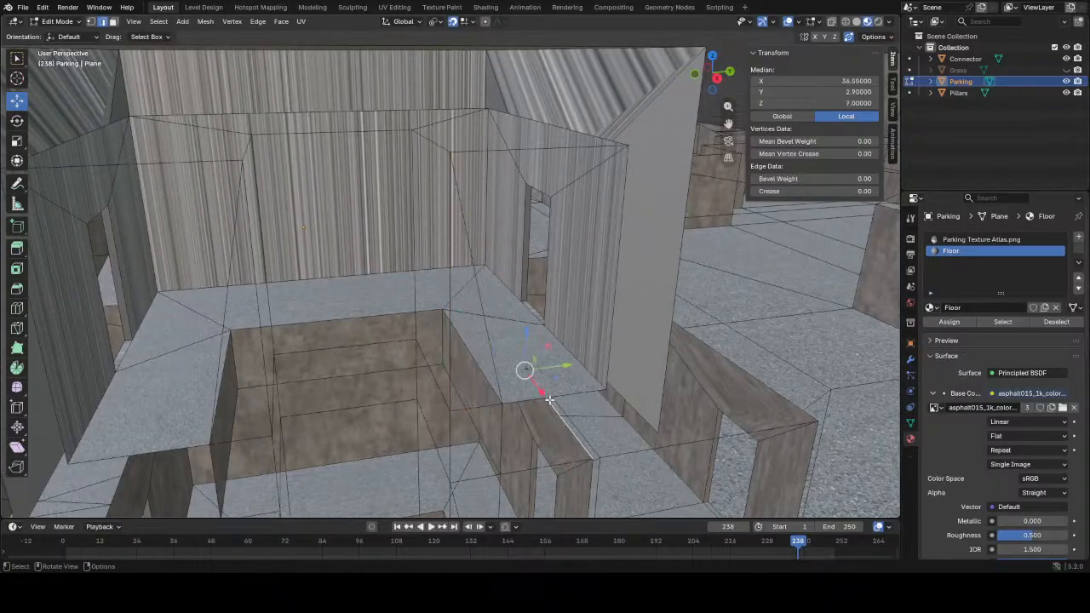
pyautogui.keyDown('shift'); pyautogui.click(541, 150); pyautogui.keyUp('shift')
pyautogui.press('f')
pyautogui.hotkey('ctrl', 's')
# - Examine the refilled front wall face from both sides, checking its shape, stretched texture and connection to neighbouring geometry
pyautogui.moveTo(545, 150); pyautogui.dragTo(776, 253, button='middle')
pyautogui.scroll(4, 775, 253)
pyautogui.scroll(-3, 346, 358)
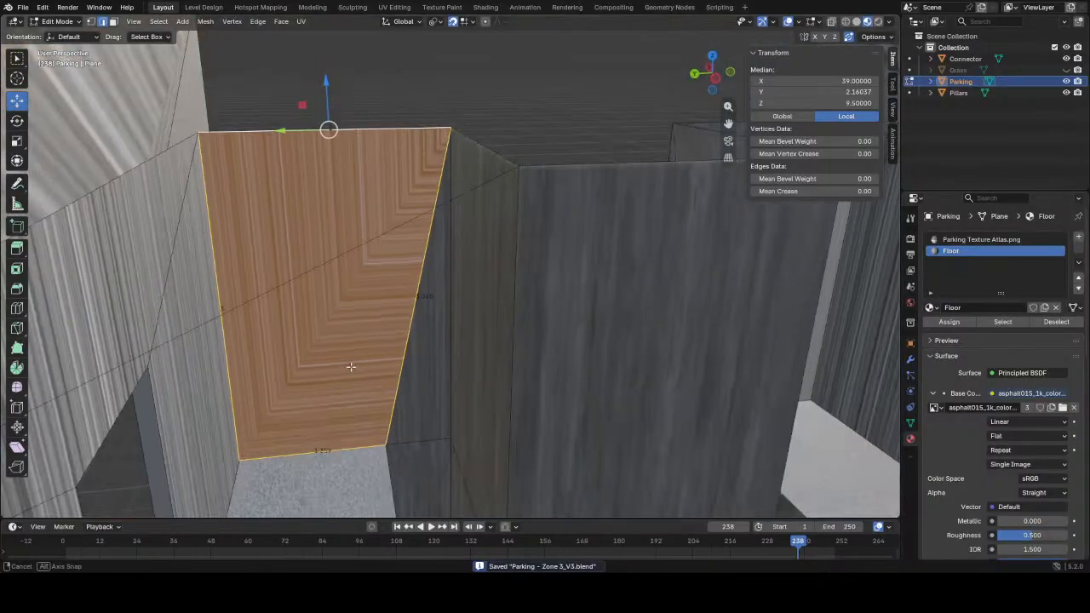
pyautogui.moveTo(350, 367); pyautogui.dragTo(593, 365, button='middle')
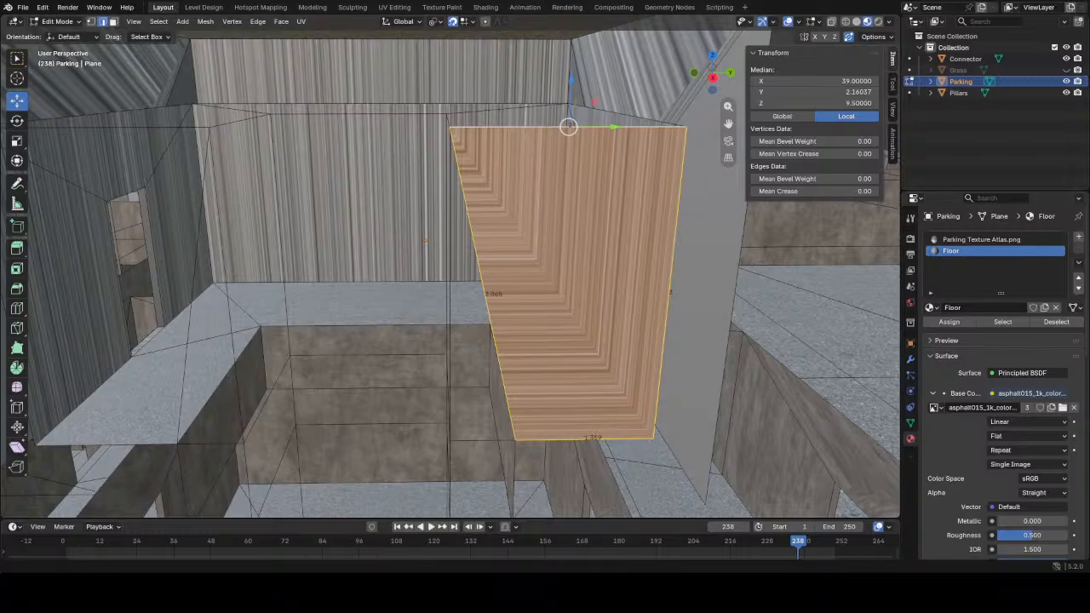
pyautogui.moveTo(558, 281); pyautogui.dragTo(813, 278, button='middle')
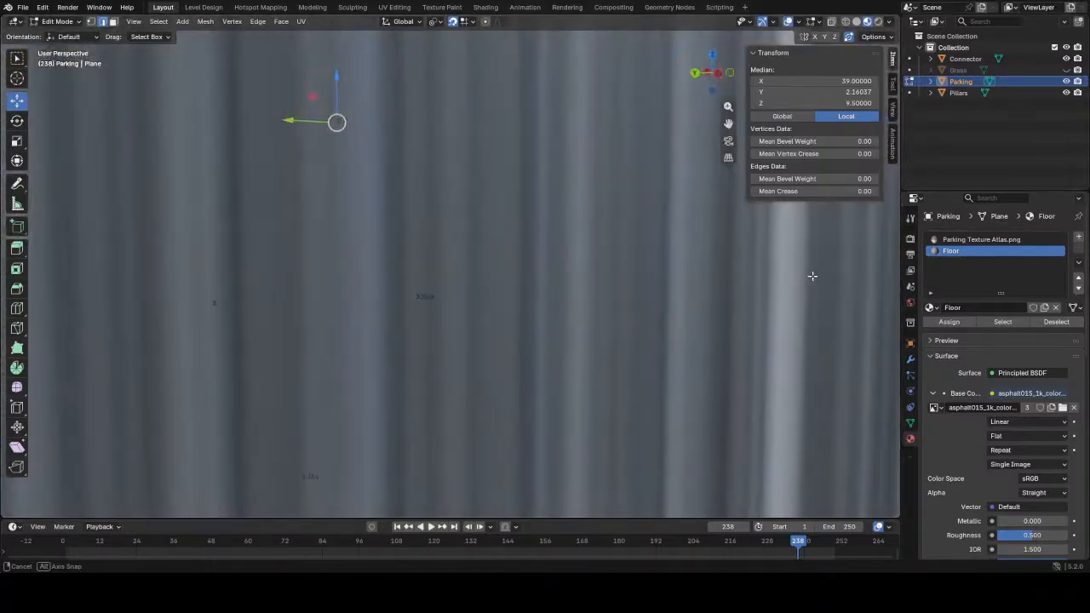
pyautogui.scroll(3, 558, 314)
pyautogui.moveTo(558, 314); pyautogui.dragTo(723, 350, button='middle')
pyautogui.scroll(-5, 470, 470)
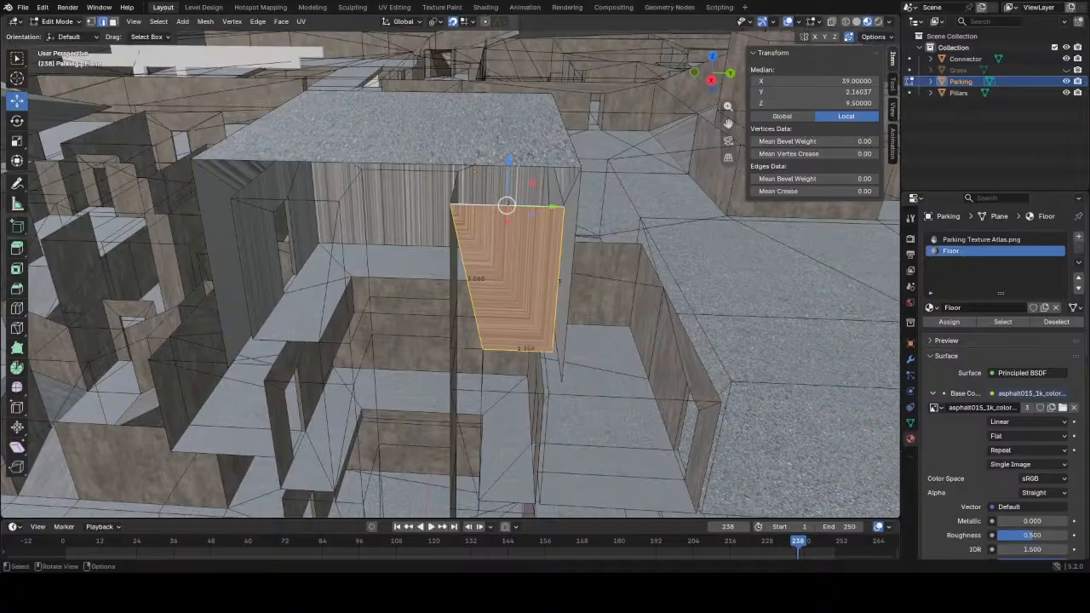
pyautogui.scroll(2, 511, 295)
pyautogui.moveTo(511, 294)
pyautogui.mouseDown(button='middle')
pyautogui.moveTo(482, 295)
pyautogui.moveTo(511, 304)
pyautogui.mouseUp(button='middle')
pyautogui.scroll(6, 511, 304)
pyautogui.scroll(-6, 511, 304)
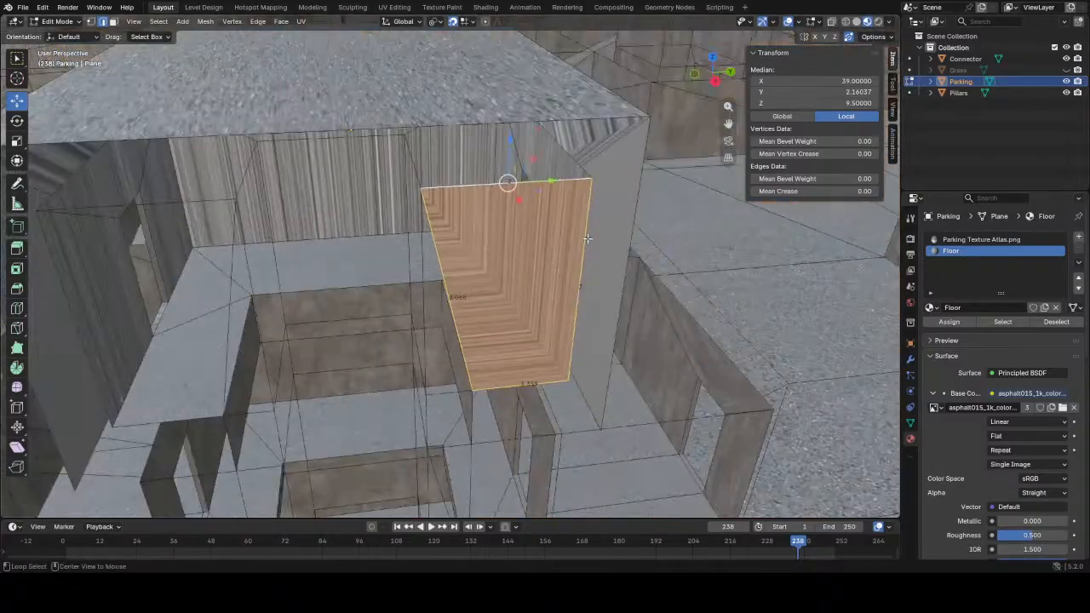
pyautogui.keyDown('shift'); pyautogui.moveTo(584, 239); pyautogui.dragTo(302, 301, button='middle'); pyautogui.keyUp('shift')
pyautogui.scroll(4, 302, 302)
pyautogui.scroll(-6, 302, 302)
pyautogui.scroll(5, 513, 294)
pyautogui.keyDown('shift'); pyautogui.moveTo(363, 279); pyautogui.dragTo(472, 331, button='middle'); pyautogui.keyUp('shift')
pyautogui.scroll(-5, 431, 339)
# - Delete the refilled front wall face and select the upper corner vertex beside the opening
pyautogui.press('x')
pyautogui.press('f')
pyautogui.click(551, 258)
pyautogui.press('1')
pyautogui.click(550, 193)
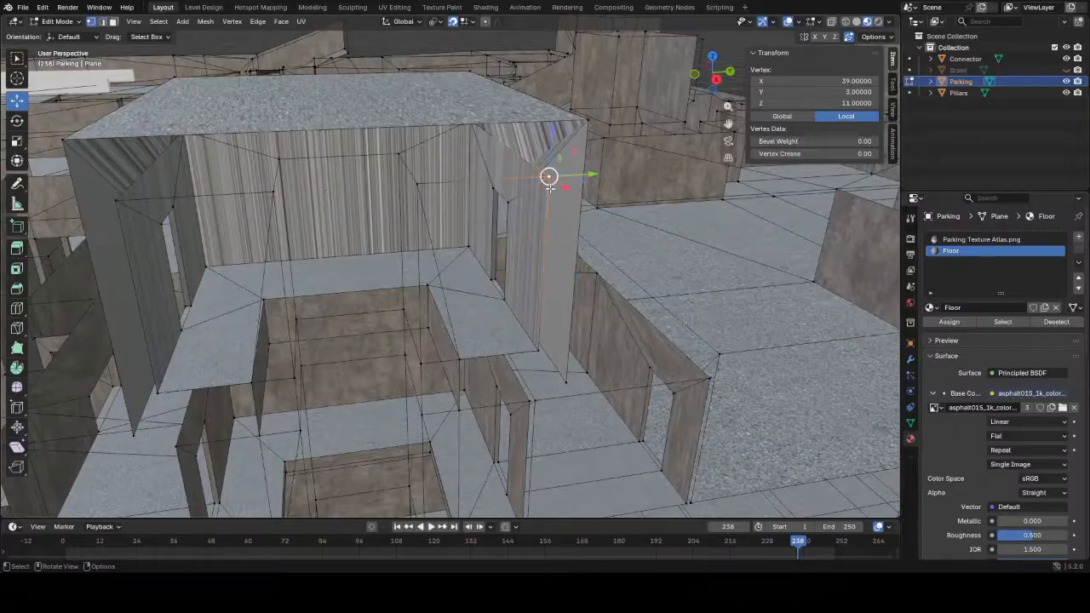
# - Merge all of the Parking mesh's vertices by distance, adjust the merge distance and clear the selection
pyautogui.press('a')
pyautogui.press('m')
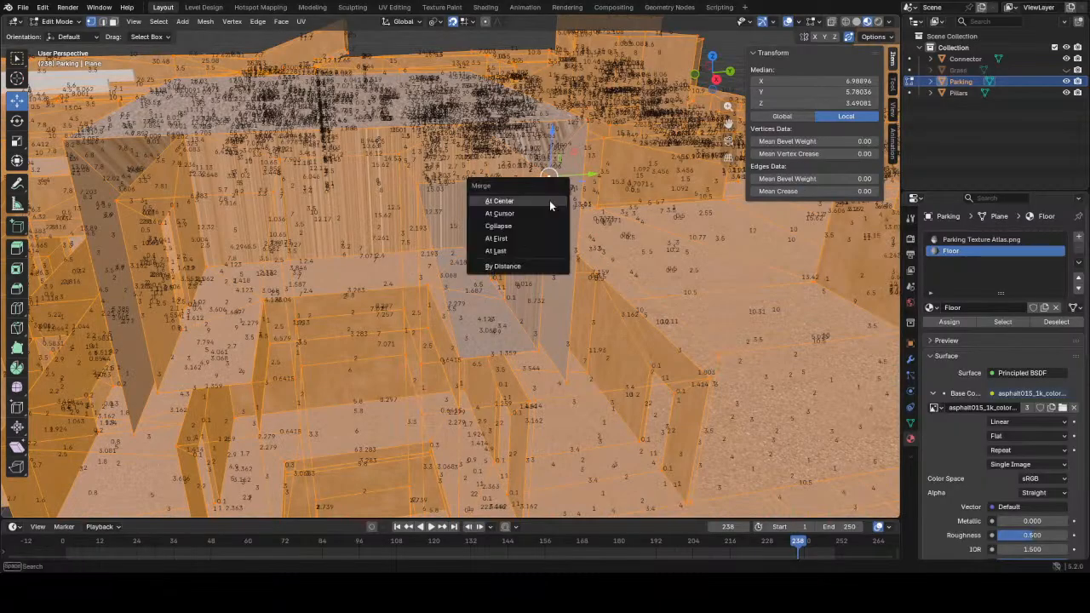
pyautogui.click(532, 265)
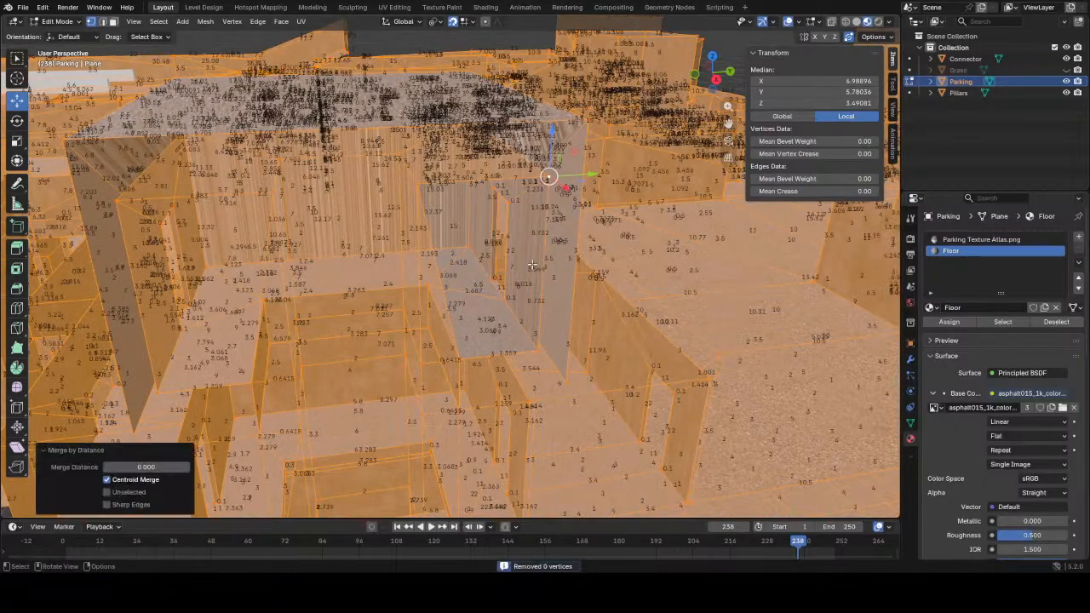
pyautogui.click(162, 465)
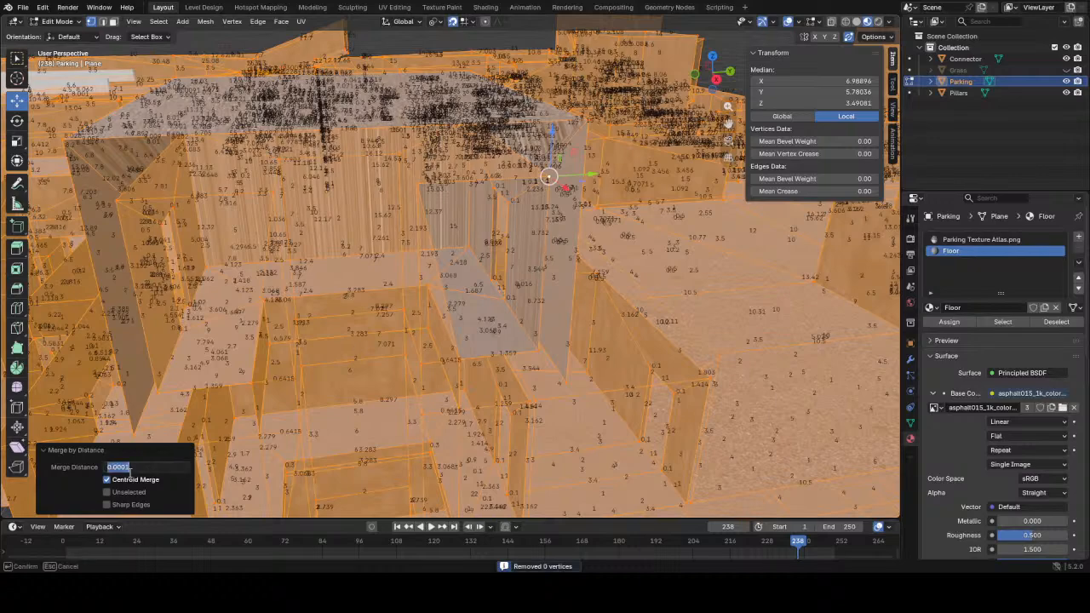
pyautogui.write('1')
pyautogui.press('Return')
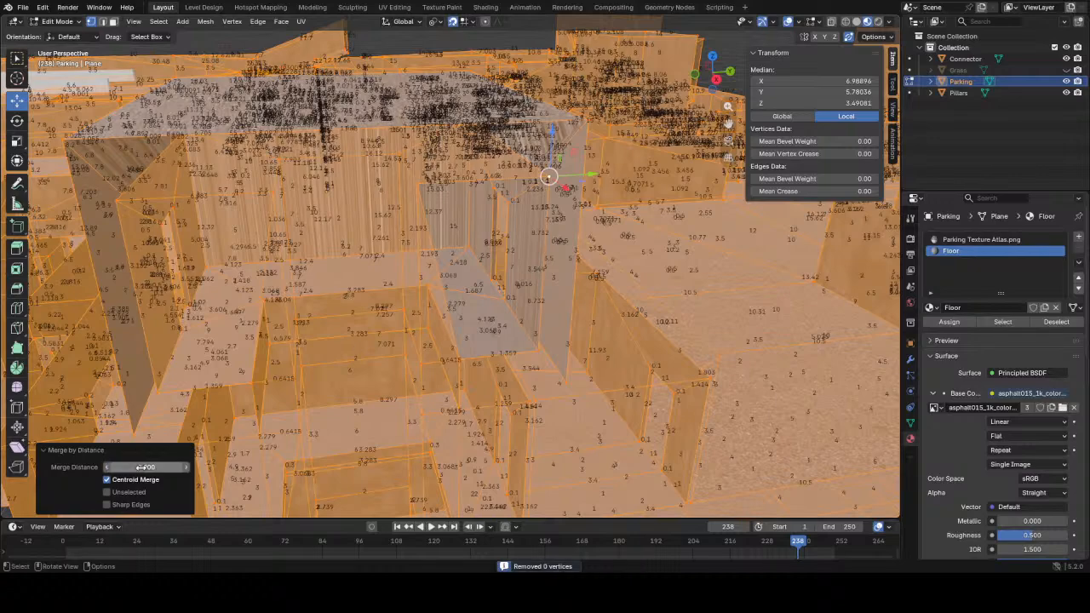
pyautogui.hotkey('alt', 'a')
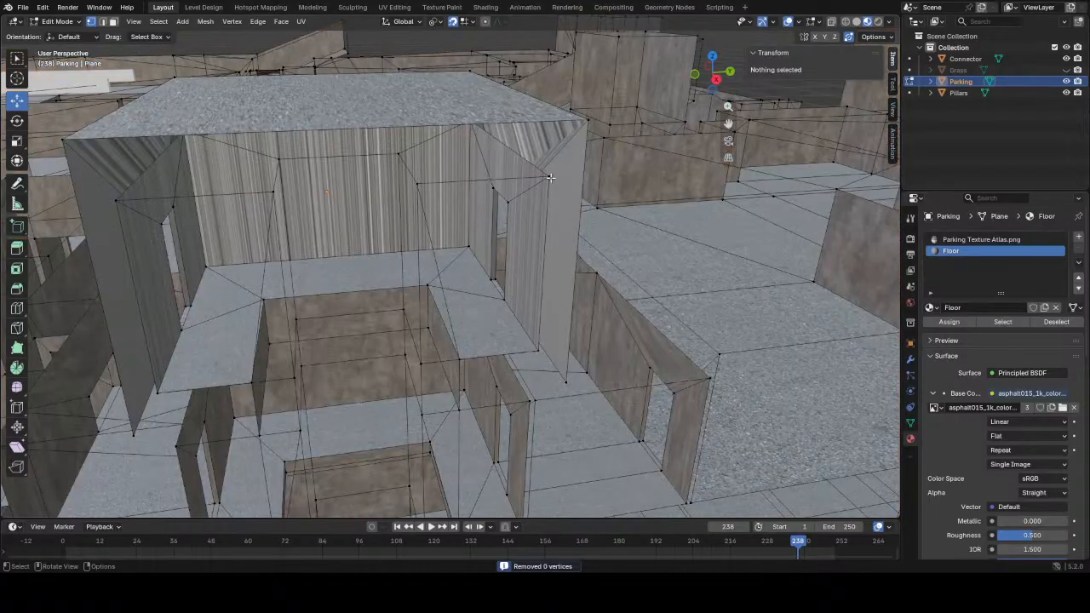
# - Fill the front wall section again between its floor-level and upper edges and inspect the face from several angles
pyautogui.click(499, 354)
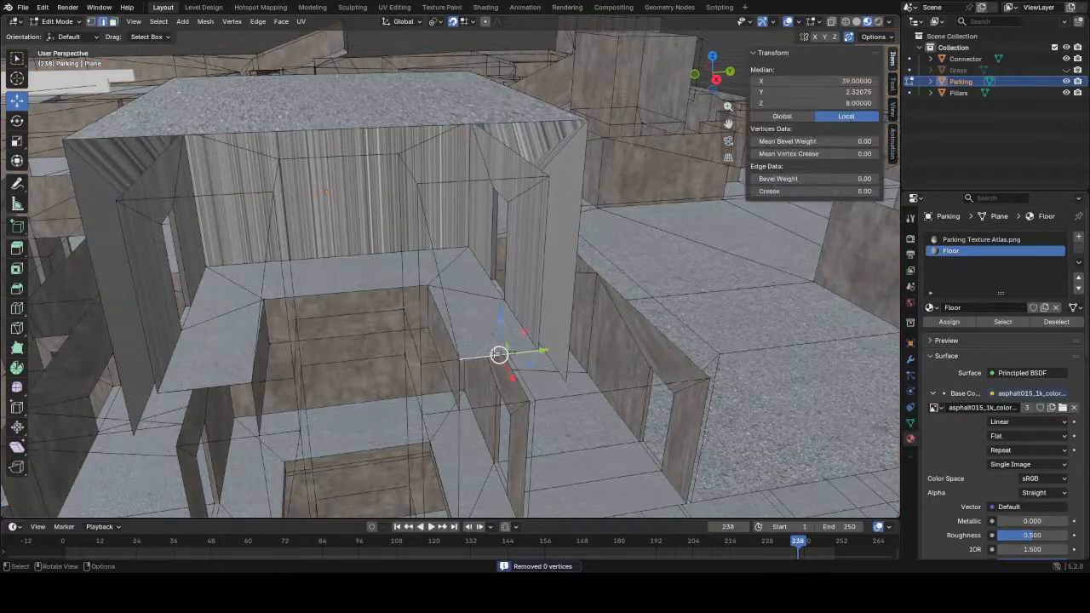
pyautogui.click(472, 179)
pyautogui.moveTo(472, 179); pyautogui.dragTo(493, 221, button='middle')
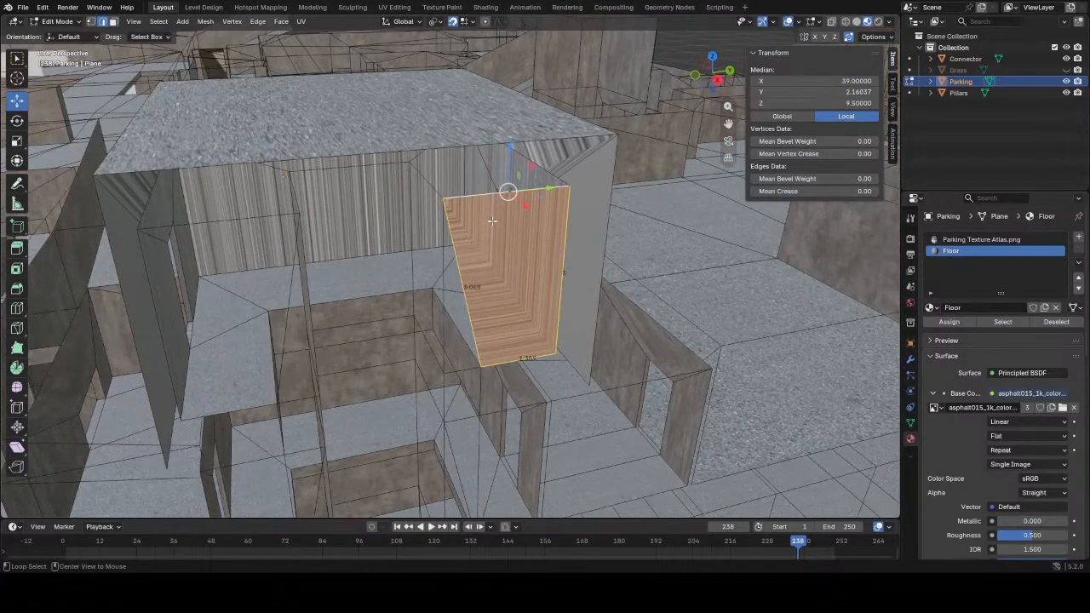
pyautogui.keyDown('alt'); pyautogui.middleClick(492, 220); pyautogui.keyUp('alt')
pyautogui.scroll(3, 477, 298)
pyautogui.moveTo(472, 323); pyautogui.dragTo(467, 296, button='middle')
pyautogui.scroll(-5, 456, 361)
pyautogui.scroll(5, 428, 322)
pyautogui.scroll(-9, 443, 322)
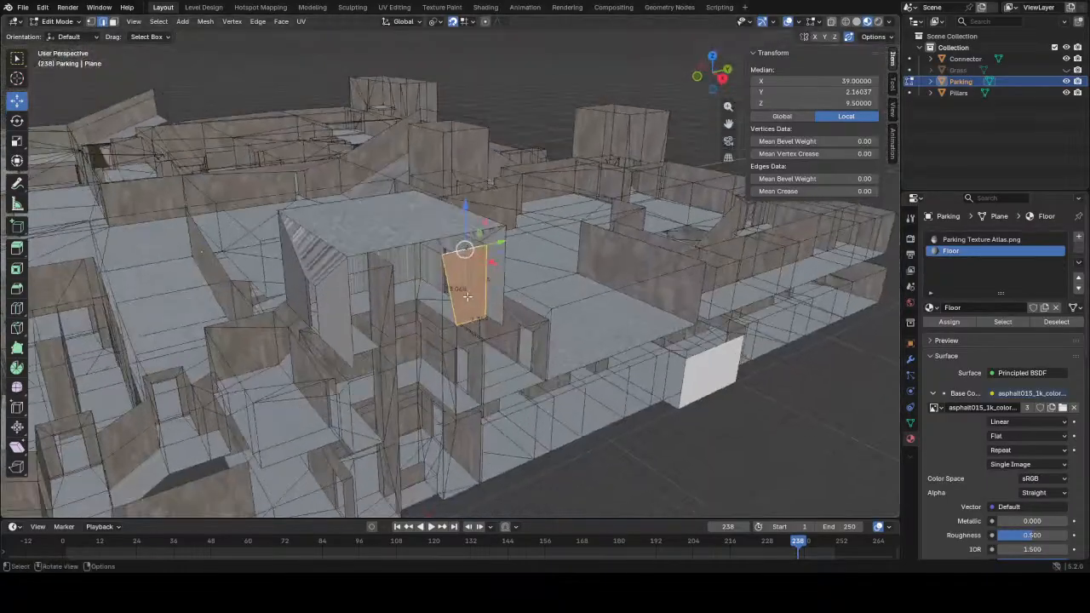
pyautogui.scroll(6, 467, 296)
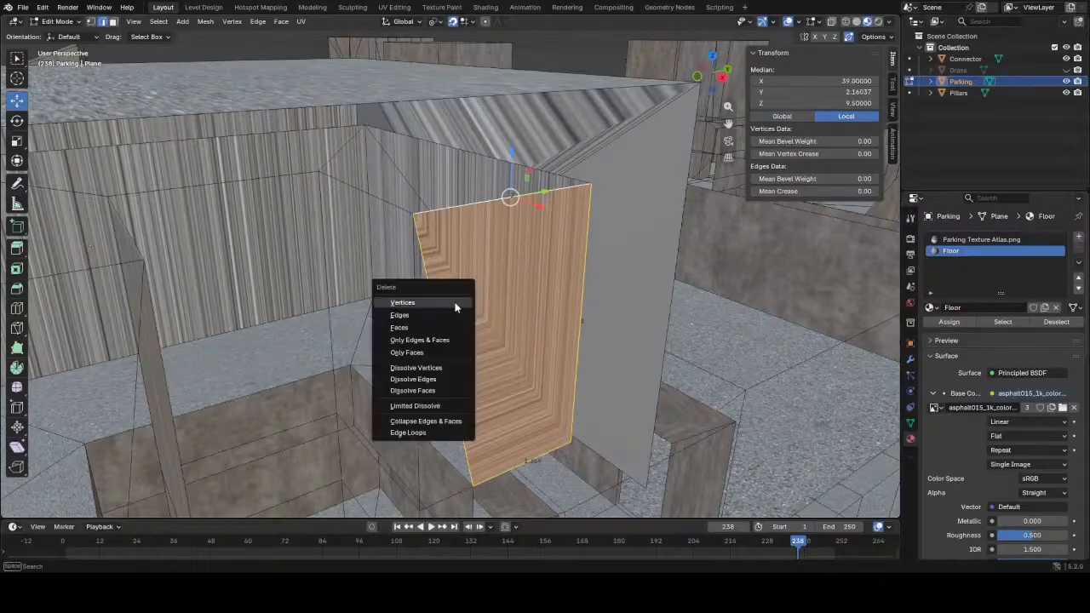
# - Remove the four-sided front wall face again and clear the selection around the opening
pyautogui.click(455, 304)
pyautogui.click(520, 204)
pyautogui.moveTo(520, 204); pyautogui.dragTo(456, 228, button='middle')
pyautogui.click(449, 221)
pyautogui.click(756, 212)
pyautogui.click(710, 453)
pyautogui.click(660, 496)
pyautogui.moveTo(659, 496); pyautogui.dragTo(649, 472, button='middle')
pyautogui.moveTo(591, 354); pyautogui.dragTo(431, 361, button='middle')
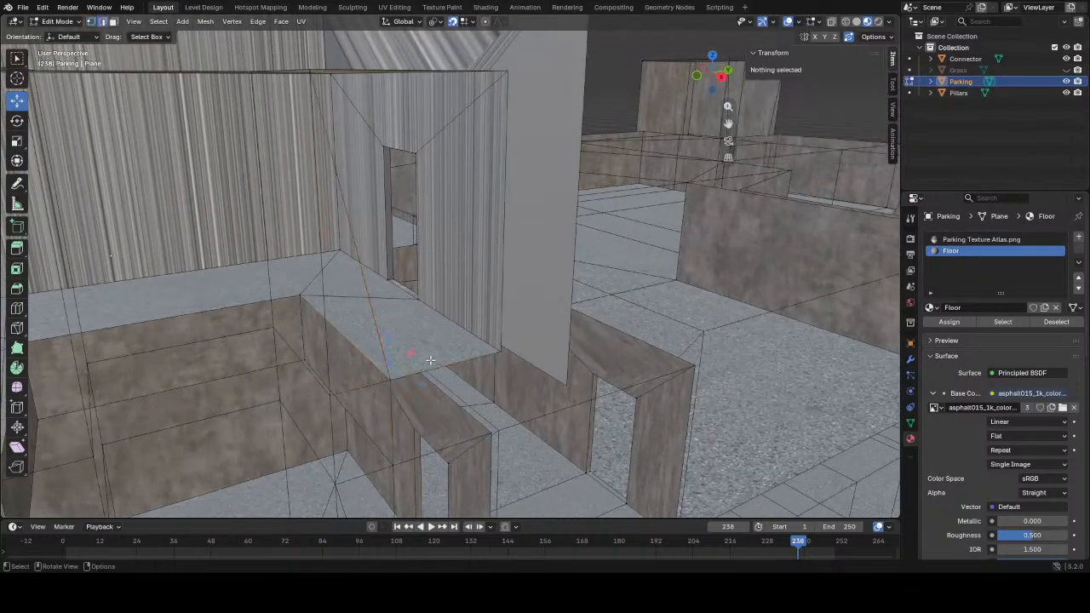
# - Try to fill a face between the short floor-level edge and the adjoining vertical wall edge, and undo it
pyautogui.click(430, 361)
pyautogui.moveTo(423, 124); pyautogui.dragTo(491, 200, button='middle')
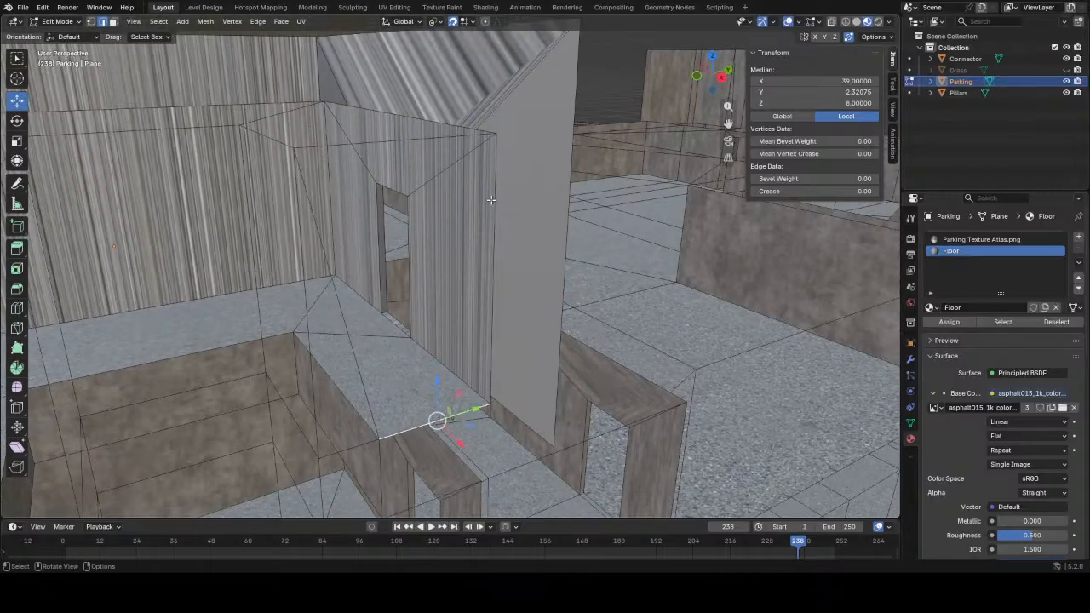
pyautogui.keyDown('shift'); pyautogui.click(493, 200); pyautogui.keyUp('shift')
pyautogui.press('f')
pyautogui.moveTo(366, 229); pyautogui.dragTo(453, 202, button='middle')
pyautogui.hotkey('ctrl', 'z')
# - Fill a triangular face between the diagonal edge and the top edge of the enclosure's front opening
pyautogui.click(672, 320)
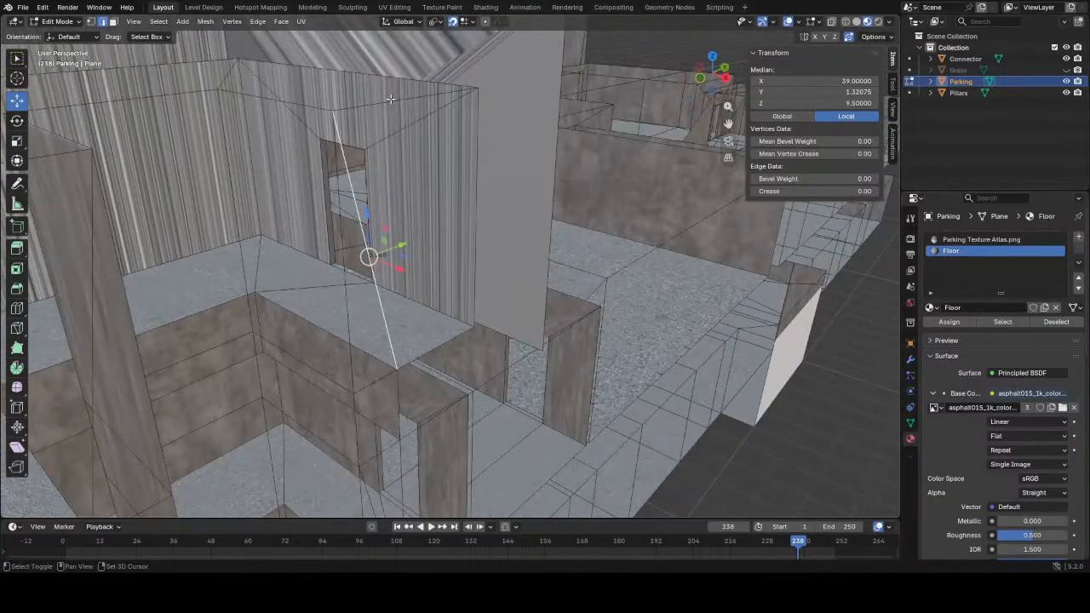
pyautogui.press('f')
pyautogui.moveTo(390, 99); pyautogui.dragTo(388, 196, button='middle')
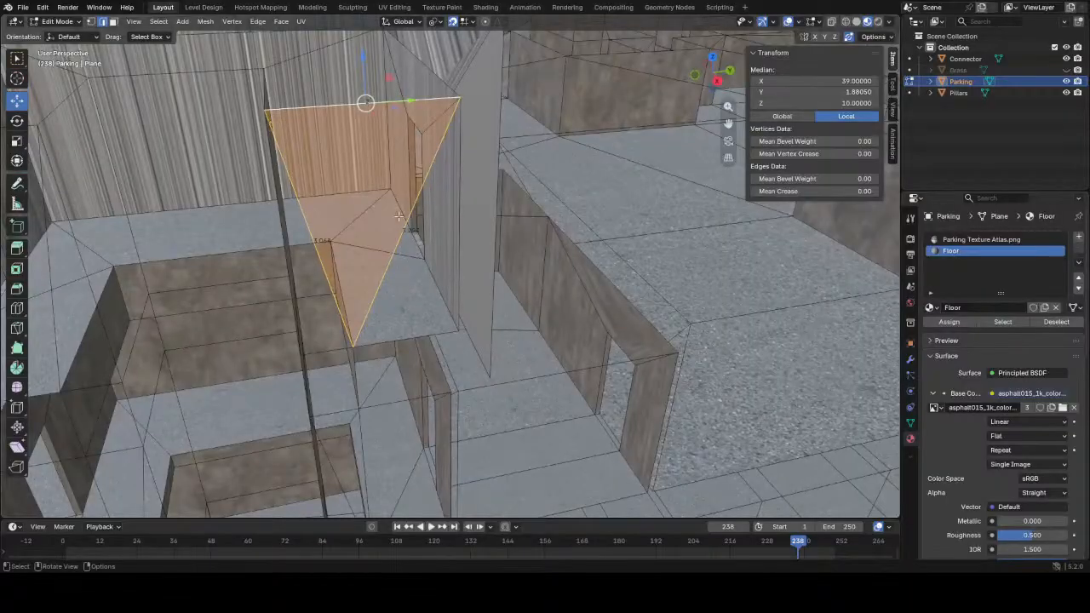
# - Select the floor faces of the ledge around the shaft at the base of the enclosure
pyautogui.moveTo(382, 355); pyautogui.dragTo(349, 387, button='middle')
pyautogui.click(384, 406)
pyautogui.keyDown('shift'); pyautogui.click(383, 420); pyautogui.keyUp('shift')
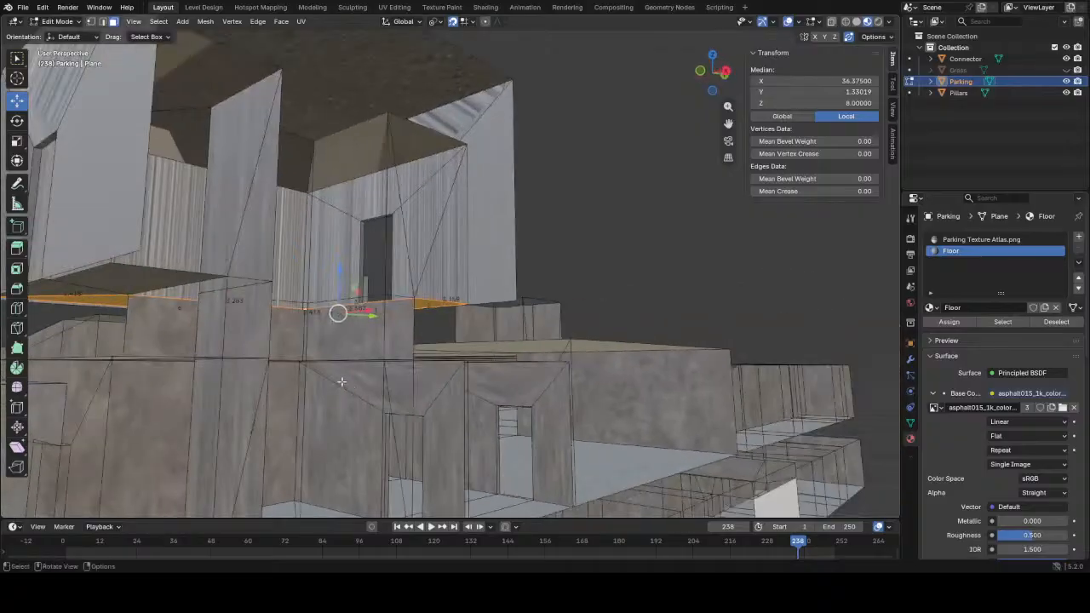
pyautogui.keyDown('shift'); pyautogui.click(51, 285); pyautogui.keyUp('shift')
pyautogui.moveTo(43, 285); pyautogui.dragTo(252, 331, button='middle')
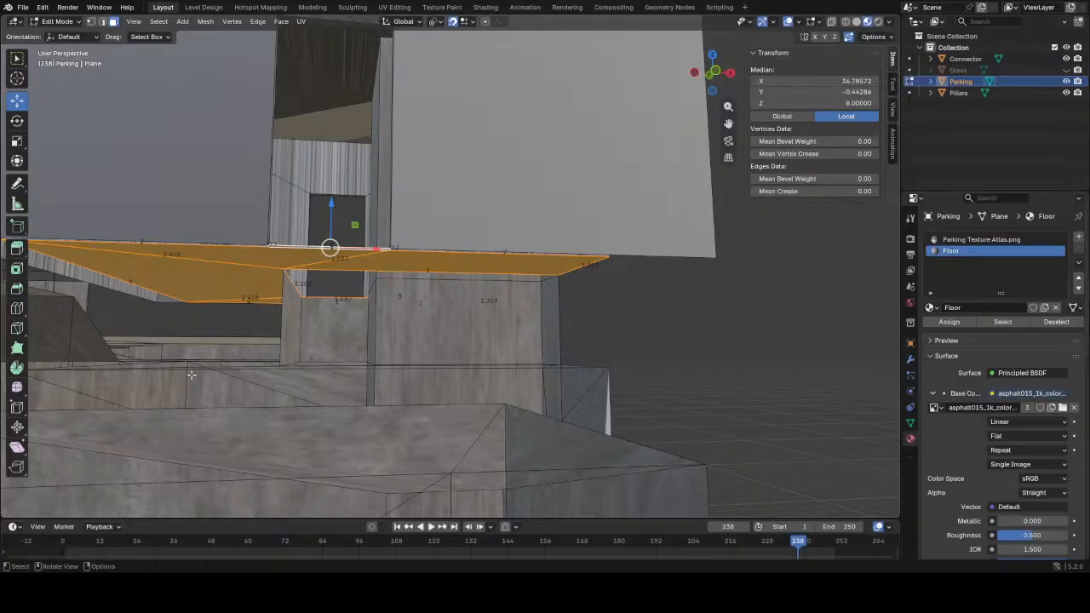
pyautogui.moveTo(383, 363); pyautogui.dragTo(452, 324, button='middle')
pyautogui.scroll(2, 452, 324)
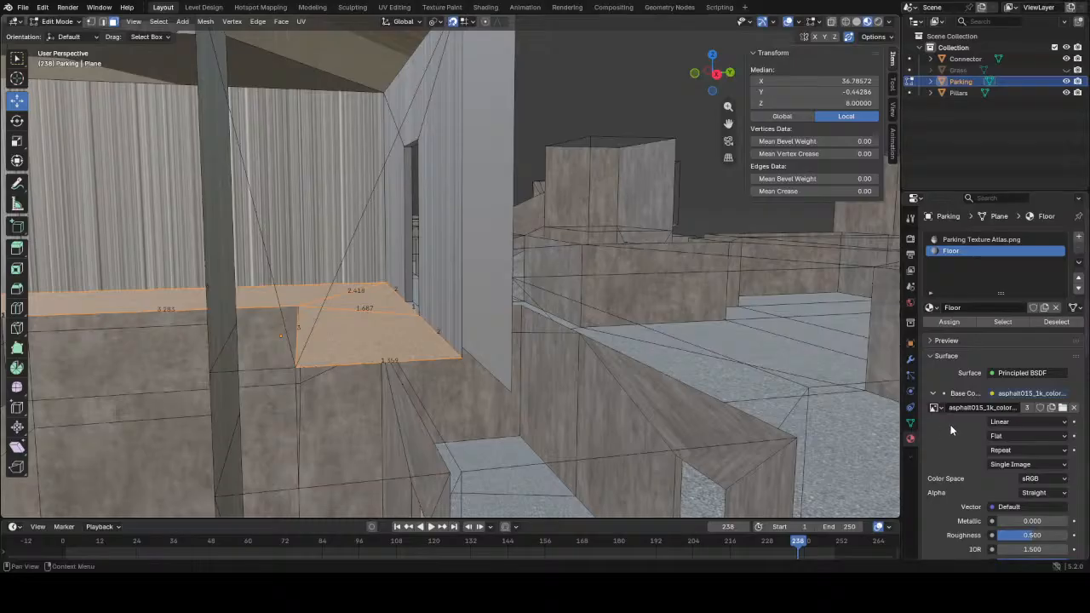
# - Compare the Parking Texture Atlas.png and Floor material slots, leaving Floor active
pyautogui.scroll(-2, 952, 432)
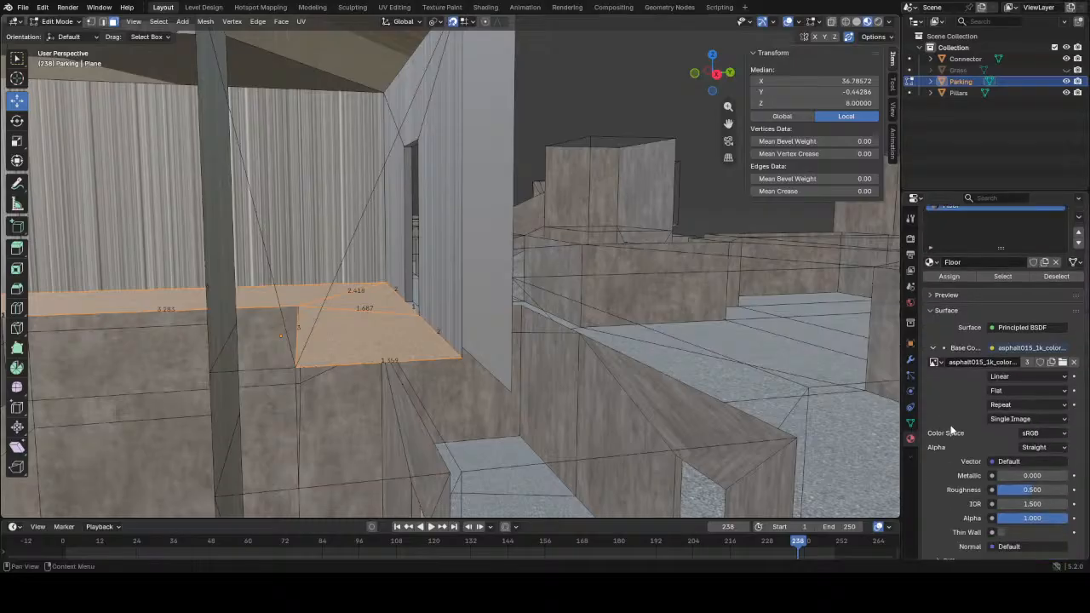
pyautogui.scroll(-2, 947, 431)
pyautogui.scroll(4, 943, 426)
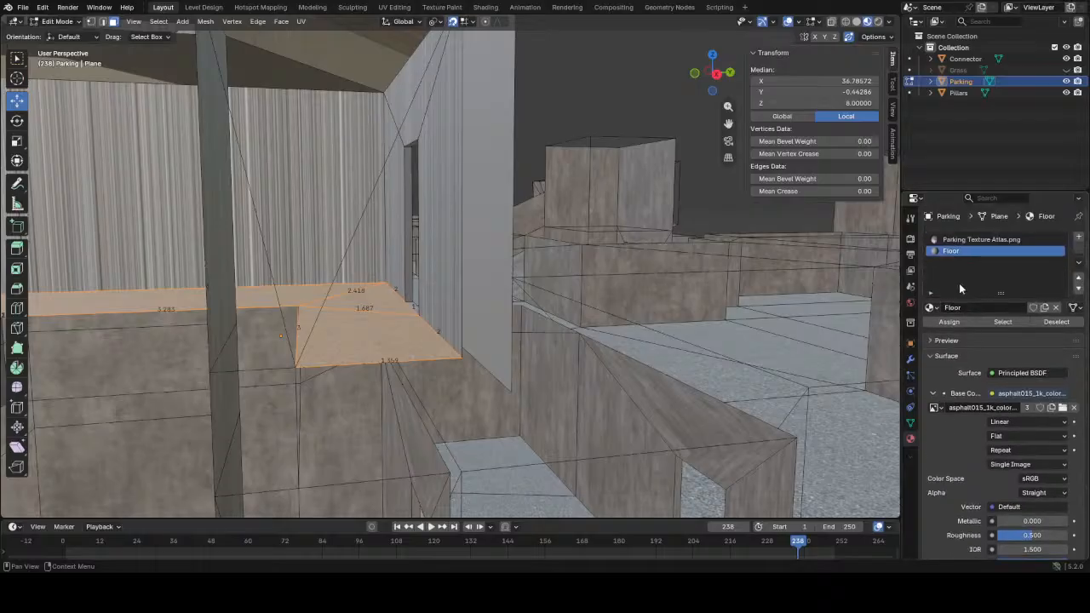
pyautogui.click(971, 241)
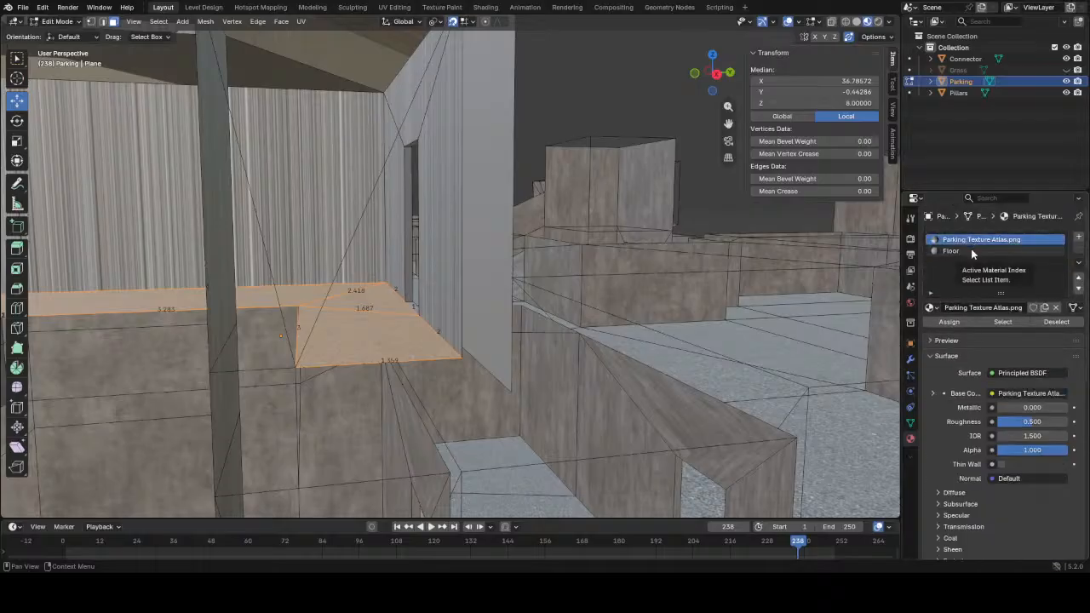
pyautogui.click(971, 251)
pyautogui.click(973, 241)
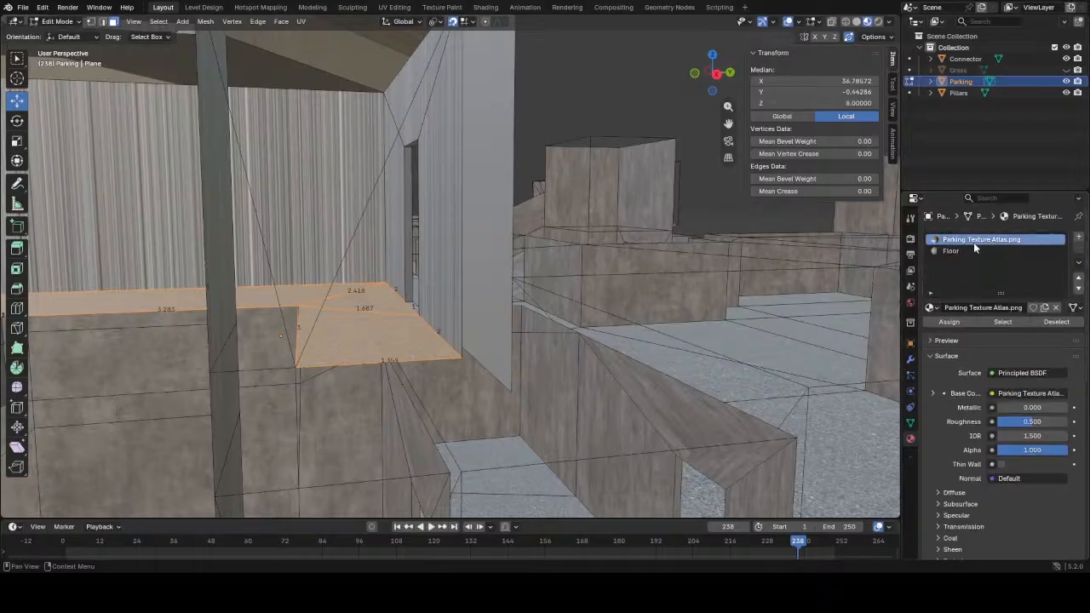
pyautogui.click(976, 251)
# - Enable Camera backface culling for the Floor material and compare the walls with it on and off
pyautogui.scroll(-4, 951, 363)
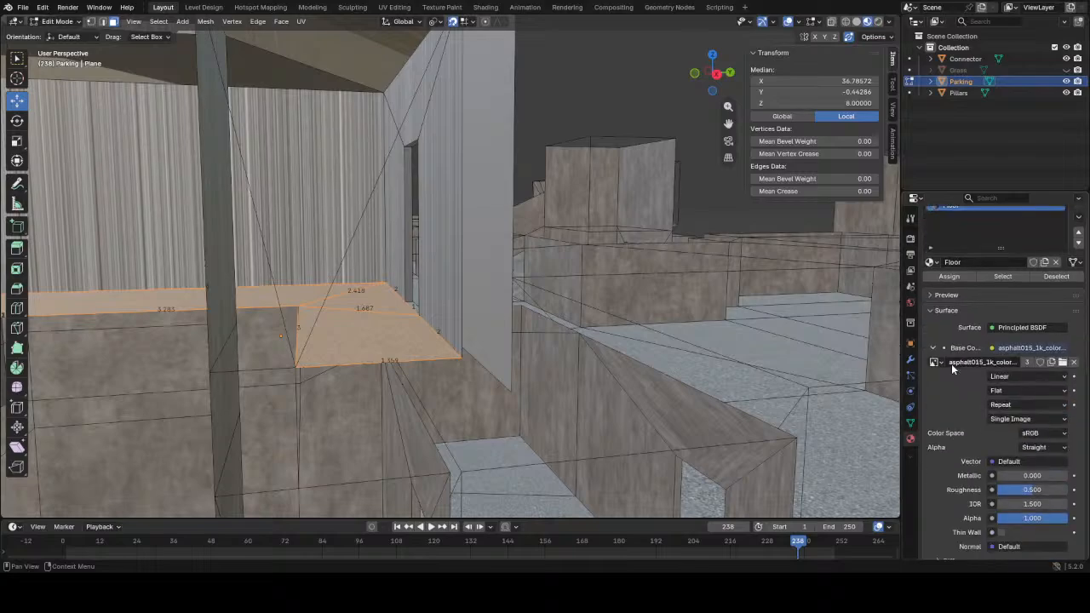
pyautogui.scroll(-5, 989, 379)
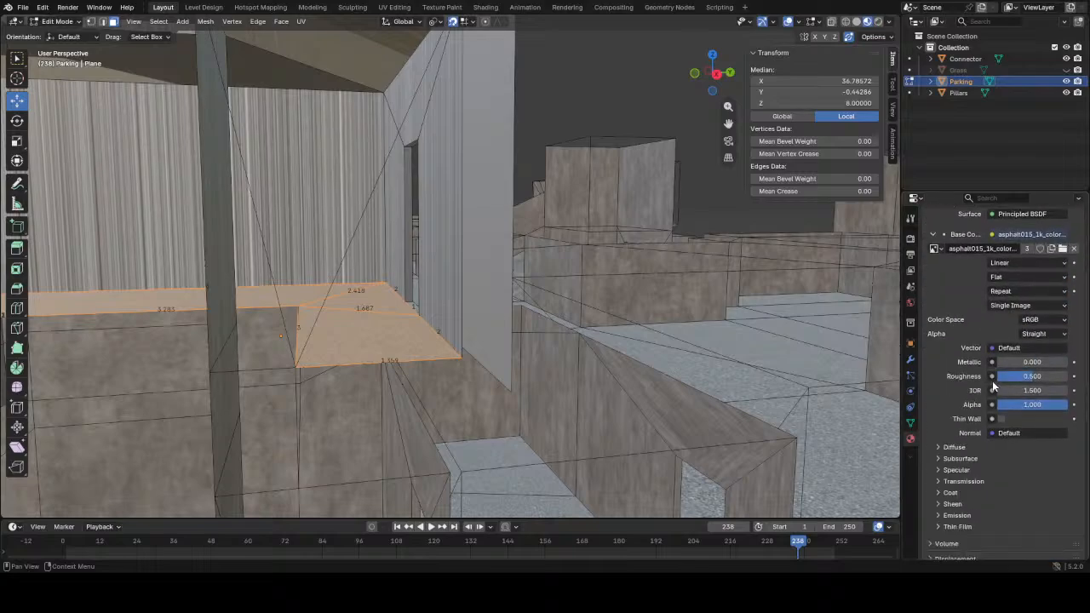
pyautogui.scroll(-7, 992, 380)
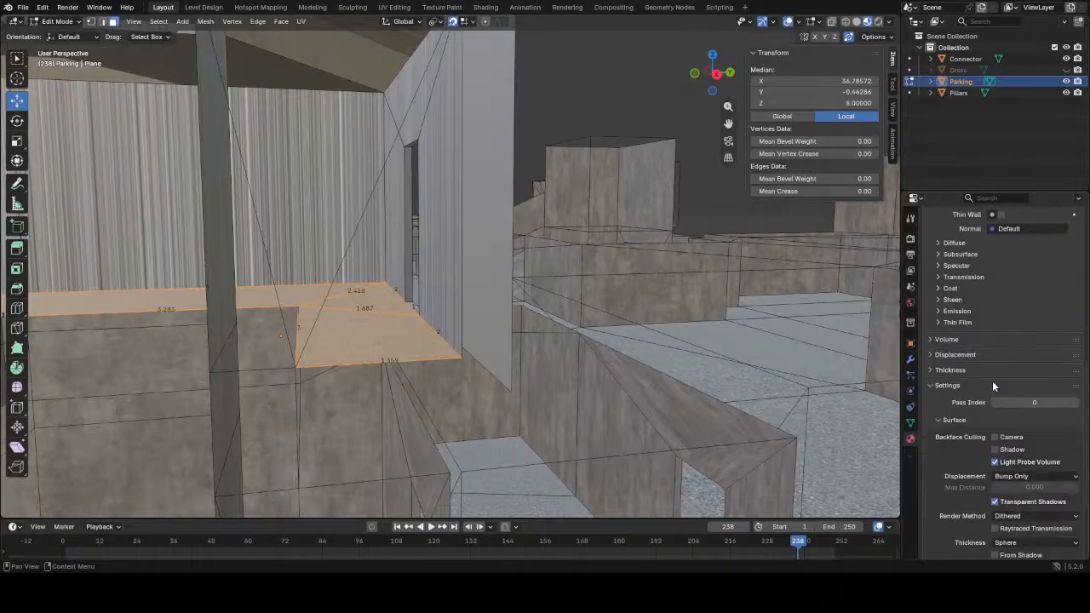
pyautogui.scroll(-2, 992, 381)
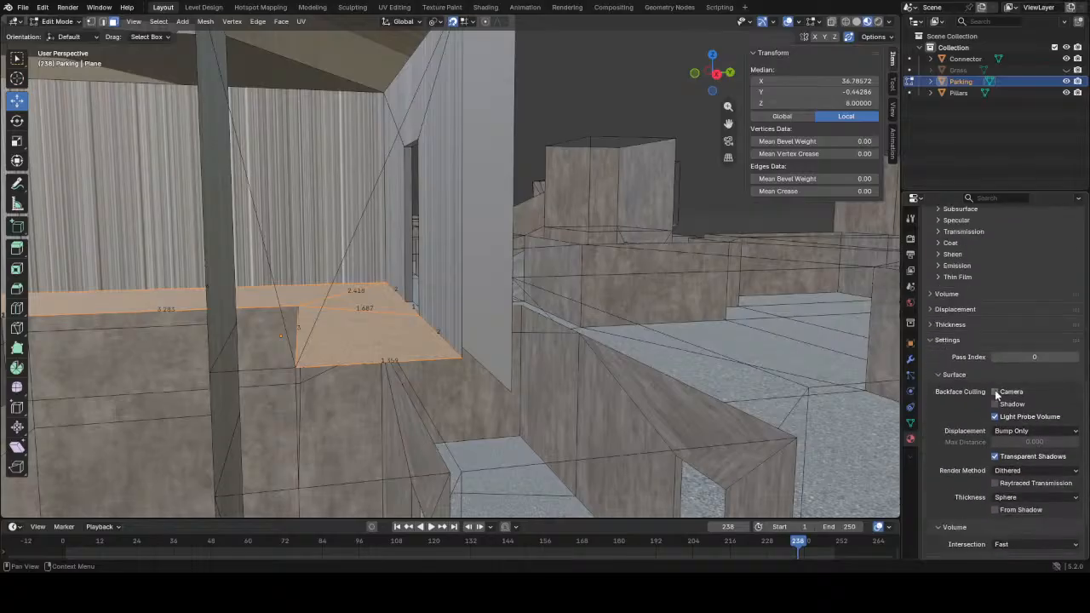
pyautogui.click(996, 392)
pyautogui.click(995, 391)
pyautogui.click(996, 391)
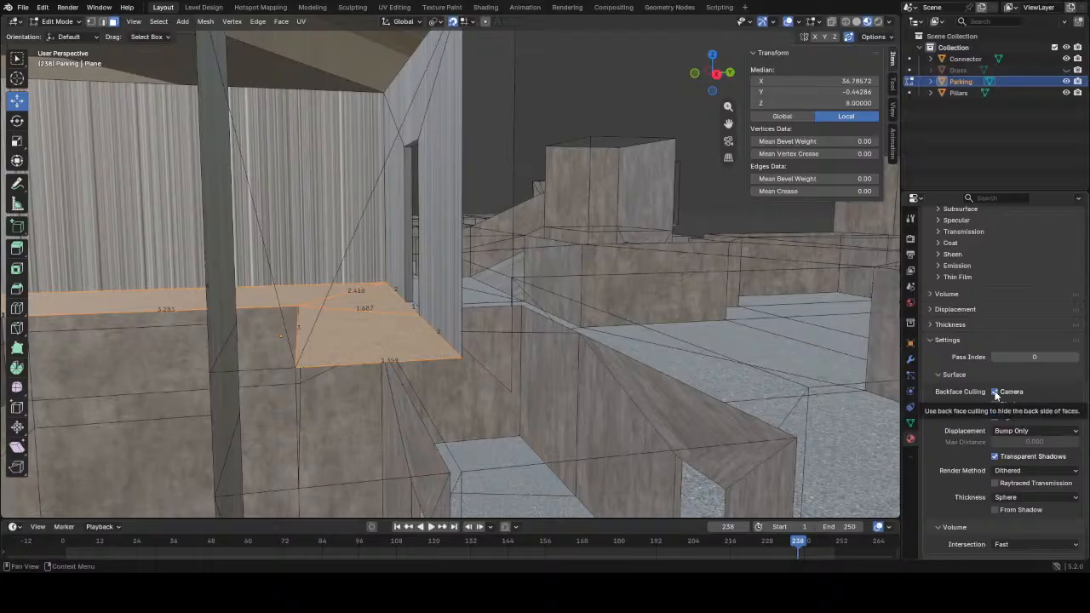
pyautogui.click(995, 392)
pyautogui.click(995, 391)
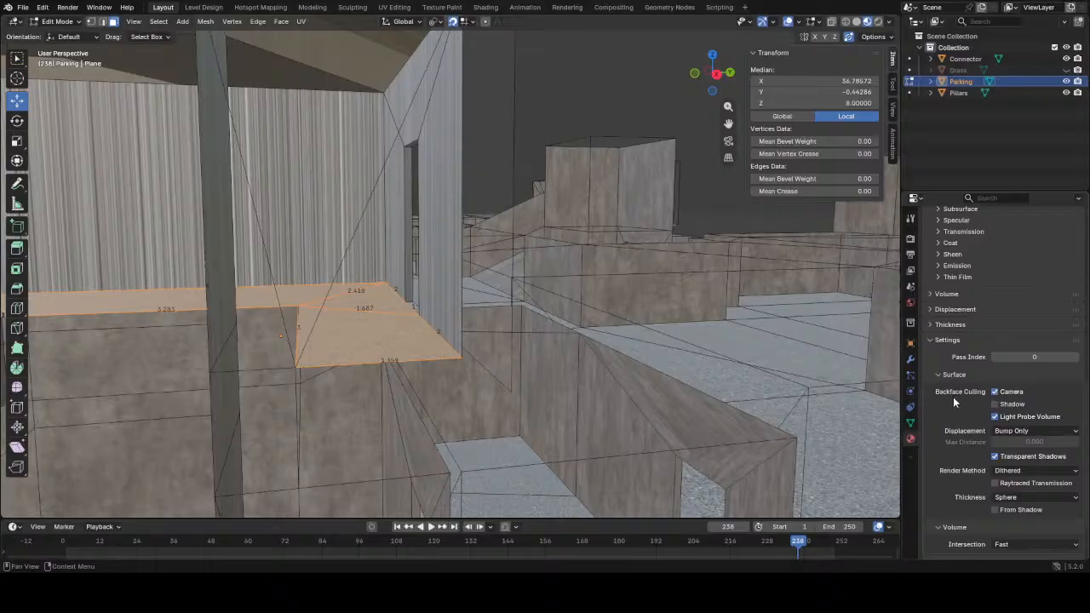
# - Review the Floor material's surface properties and backface culling settings
pyautogui.scroll(15, 953, 397)
pyautogui.scroll(-15, 966, 400)
pyautogui.scroll(5, 967, 464)
pyautogui.scroll(-5, 967, 464)
pyautogui.click(995, 459)
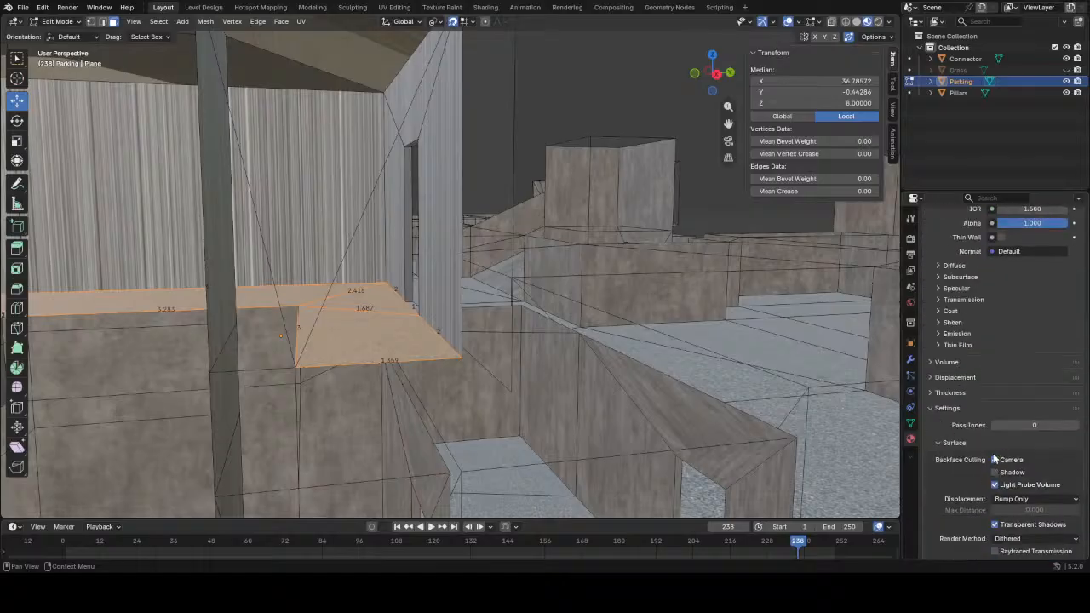
pyautogui.scroll(15, 981, 458)
pyautogui.scroll(-1, 976, 452)
pyautogui.scroll(-15, 971, 450)
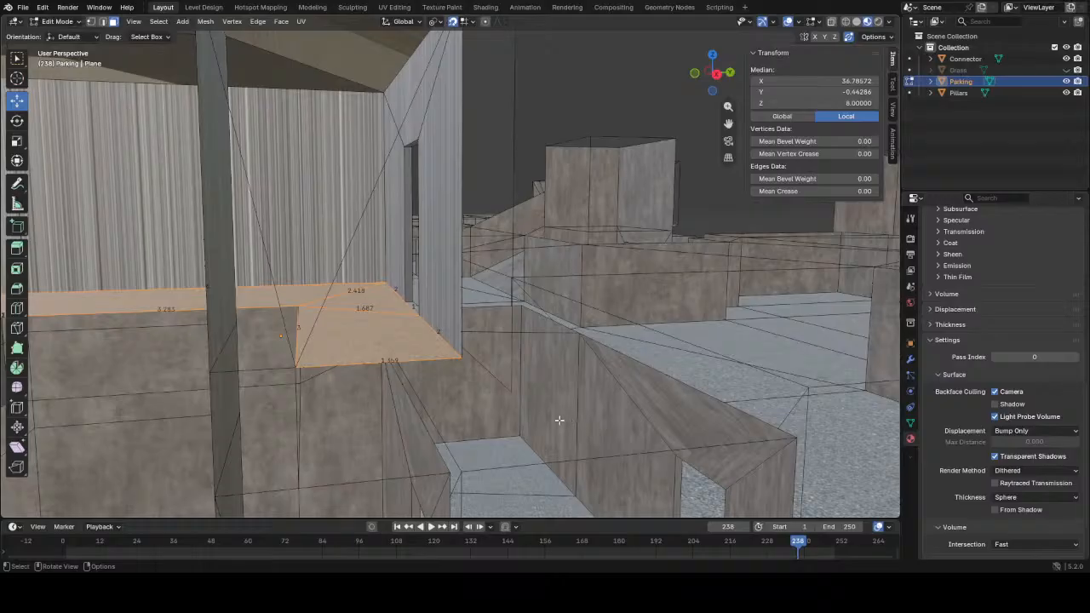
# - Replace the triangular face in the enclosure's front opening with one four-sided face and save the file
pyautogui.moveTo(420, 365); pyautogui.dragTo(392, 255, button='middle')
pyautogui.click(393, 267)
pyautogui.press('x')
pyautogui.click(395, 273)
pyautogui.click(391, 319)
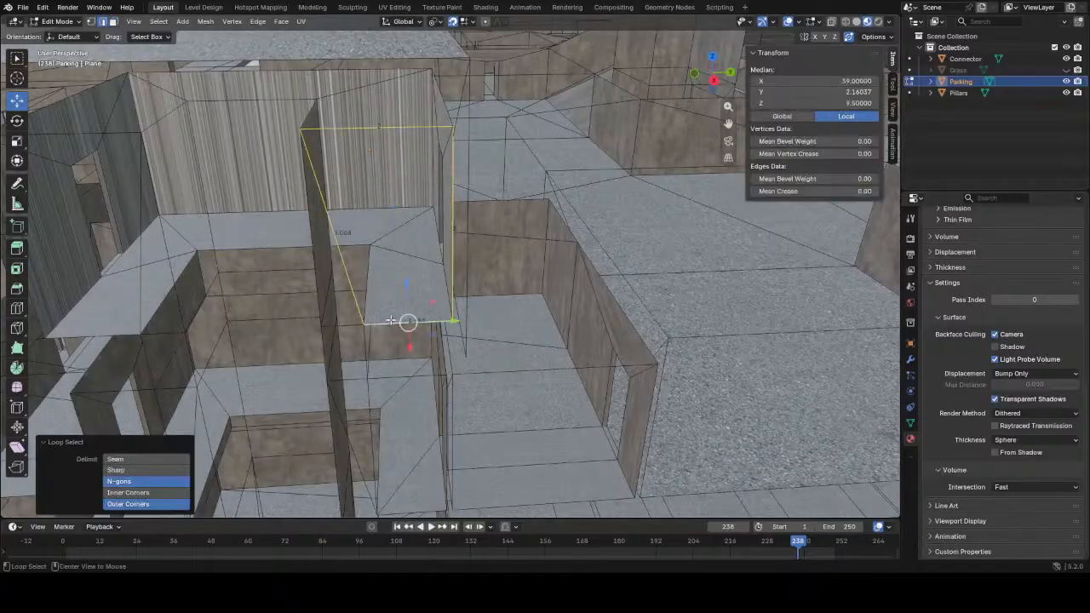
pyautogui.moveTo(409, 318); pyautogui.dragTo(418, 321, button='middle')
pyautogui.hotkey('ctrl', 's')
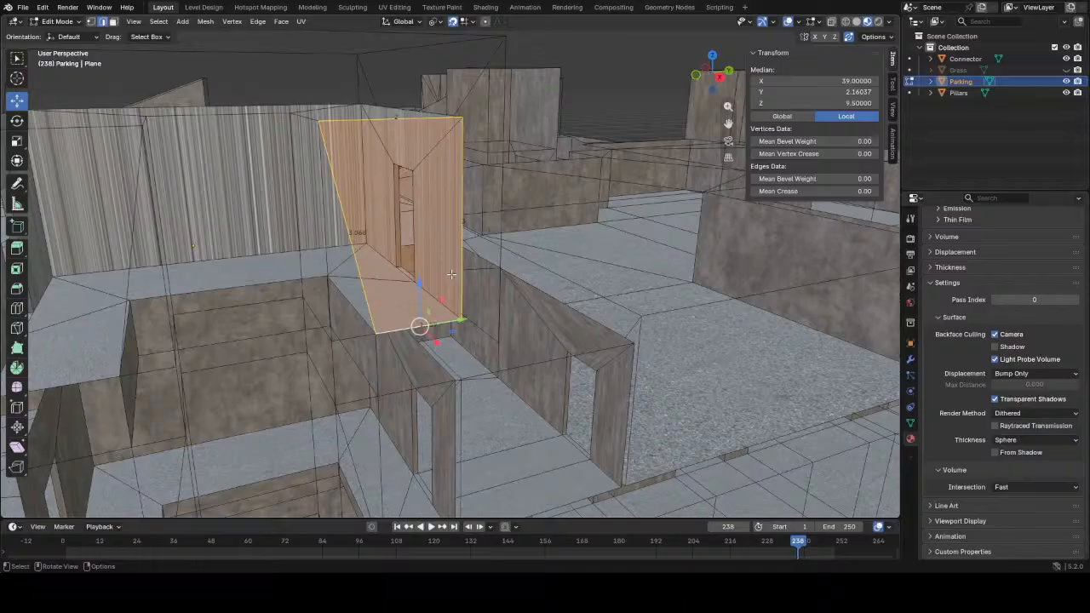
# - Show the Grass object and examine how the enclosure sits on the ground surface from several distances
pyautogui.moveTo(451, 273); pyautogui.dragTo(341, 321, button='middle')
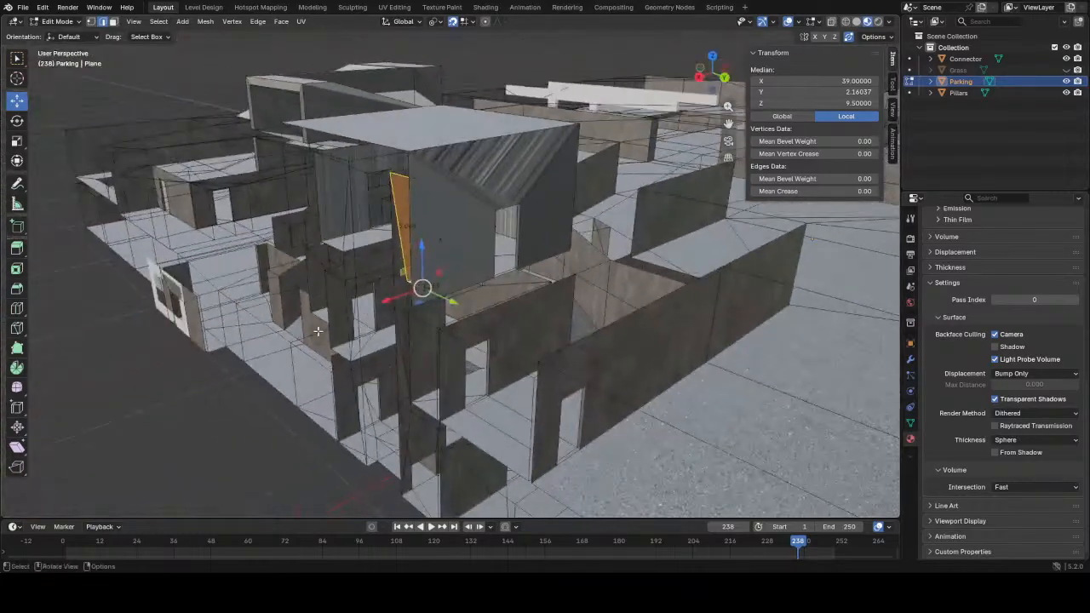
pyautogui.click(1065, 70)
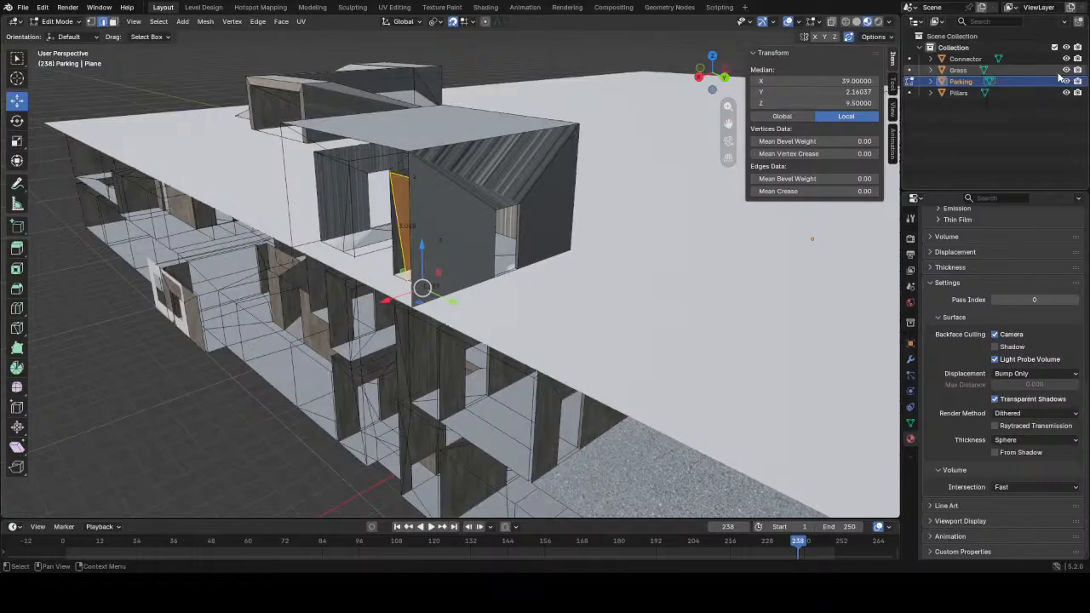
pyautogui.moveTo(443, 259); pyautogui.dragTo(593, 286, button='middle')
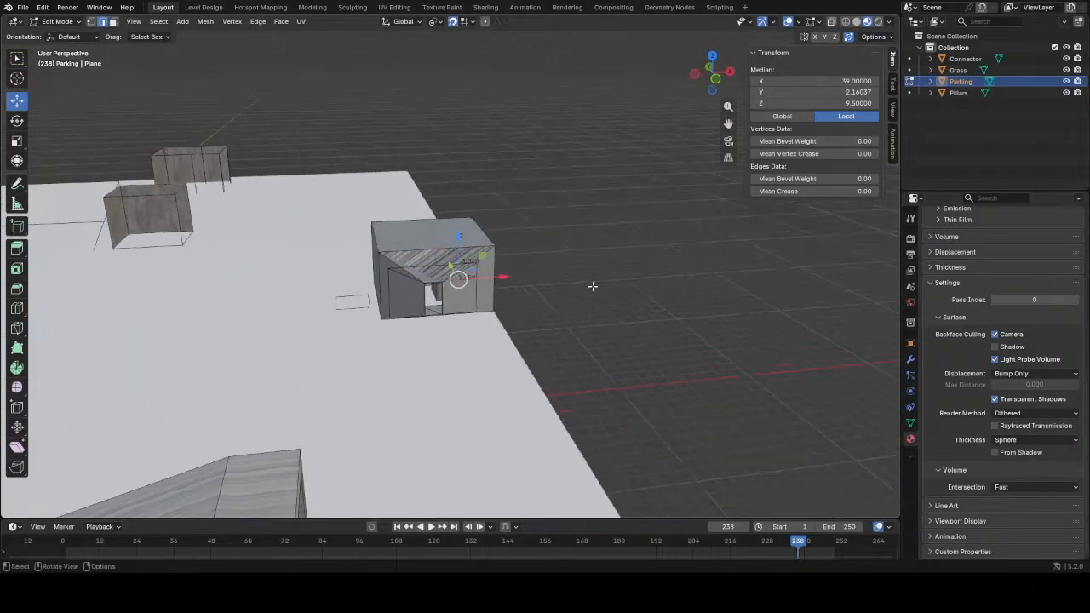
pyautogui.scroll(4, 503, 312)
pyautogui.moveTo(503, 312); pyautogui.dragTo(443, 337, button='middle')
pyautogui.scroll(-9, 513, 305)
pyautogui.scroll(-9, 443, 337)
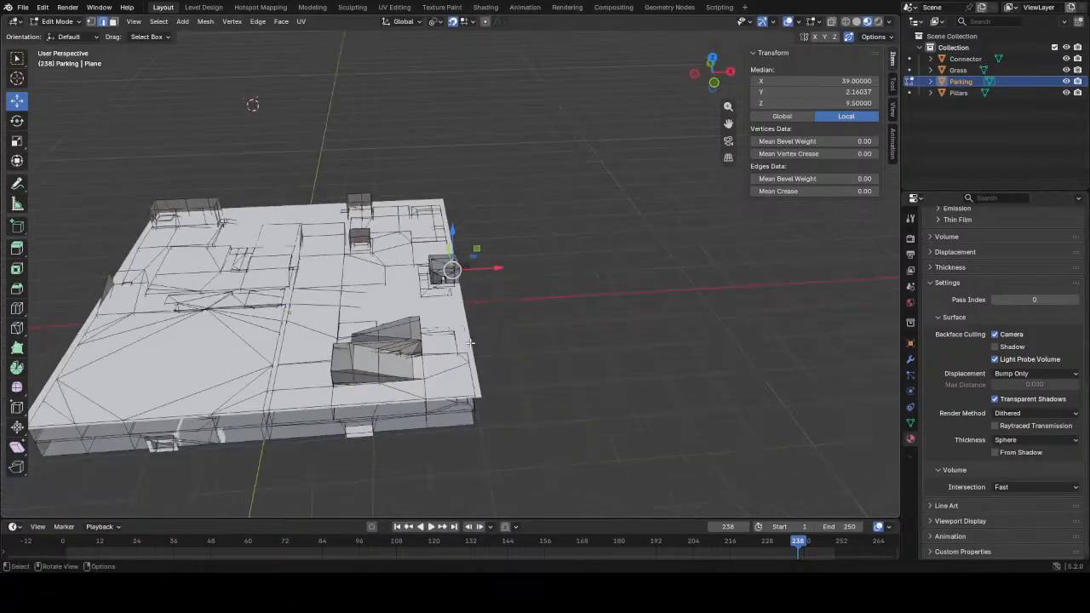
pyautogui.scroll(10, 443, 337)
pyautogui.scroll(5, 442, 337)
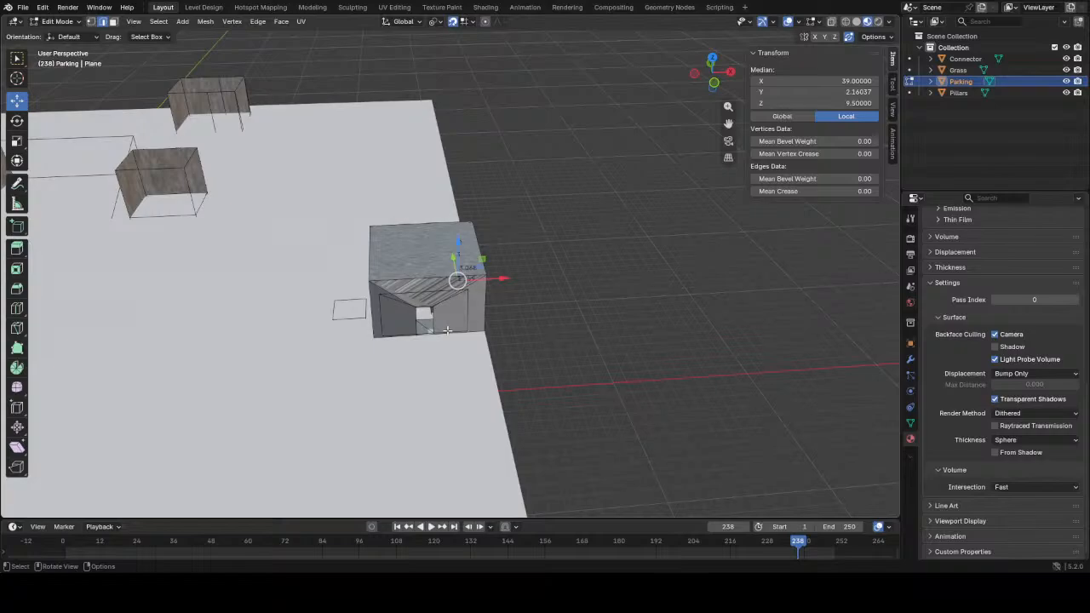
# - Examine the enclosure's doorway side and windowless wall at close range and against the neighbouring openings
pyautogui.moveTo(424, 334); pyautogui.dragTo(397, 290, button='middle')
pyautogui.scroll(3, 457, 323)
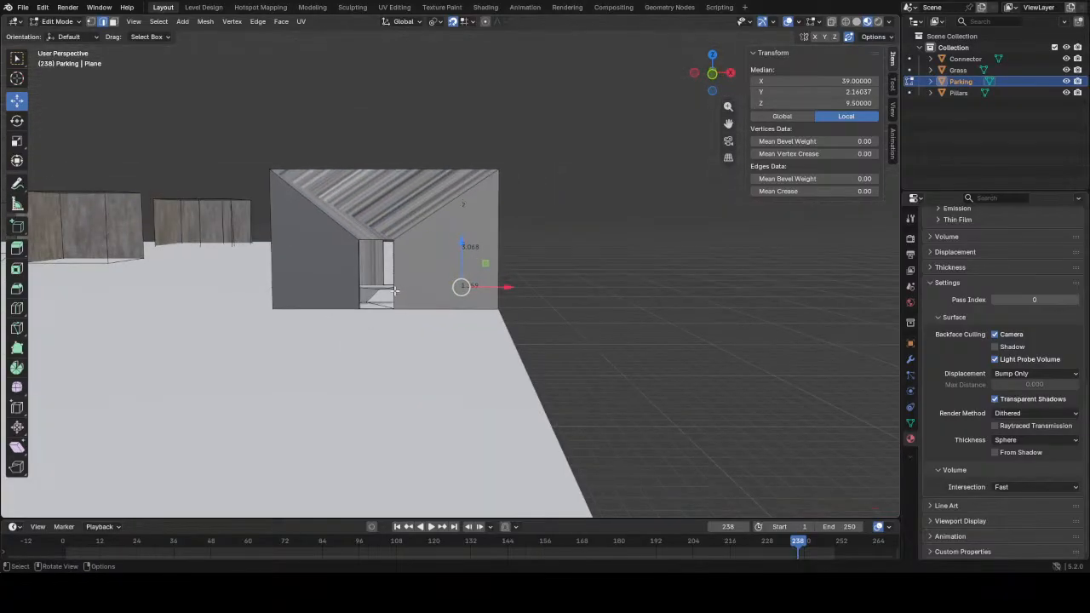
pyautogui.moveTo(396, 291); pyautogui.dragTo(438, 360, button='middle')
pyautogui.scroll(-8, 344, 345)
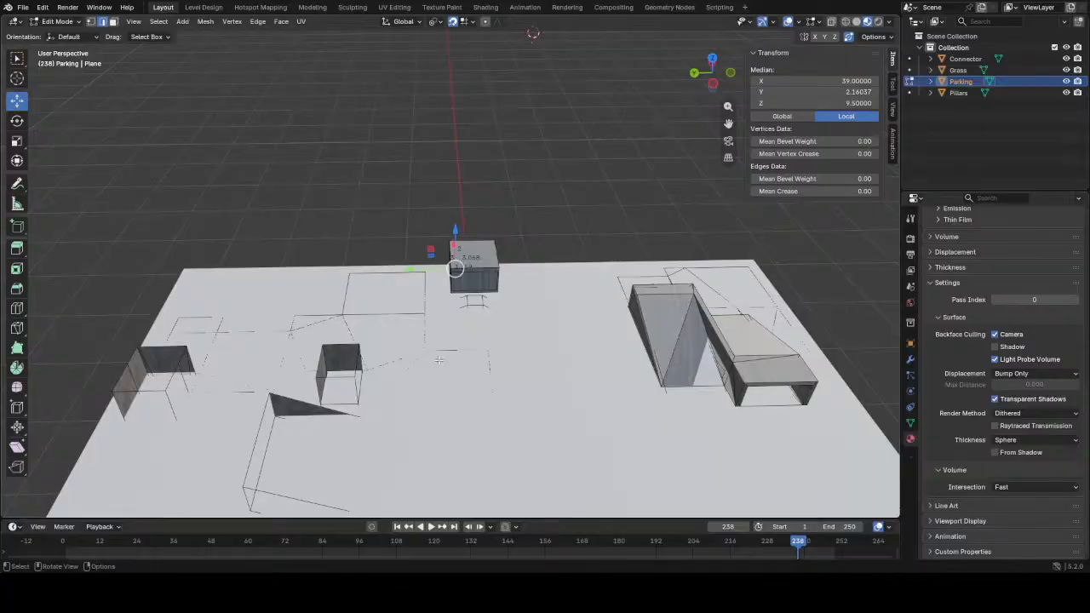
pyautogui.scroll(-4, 438, 360)
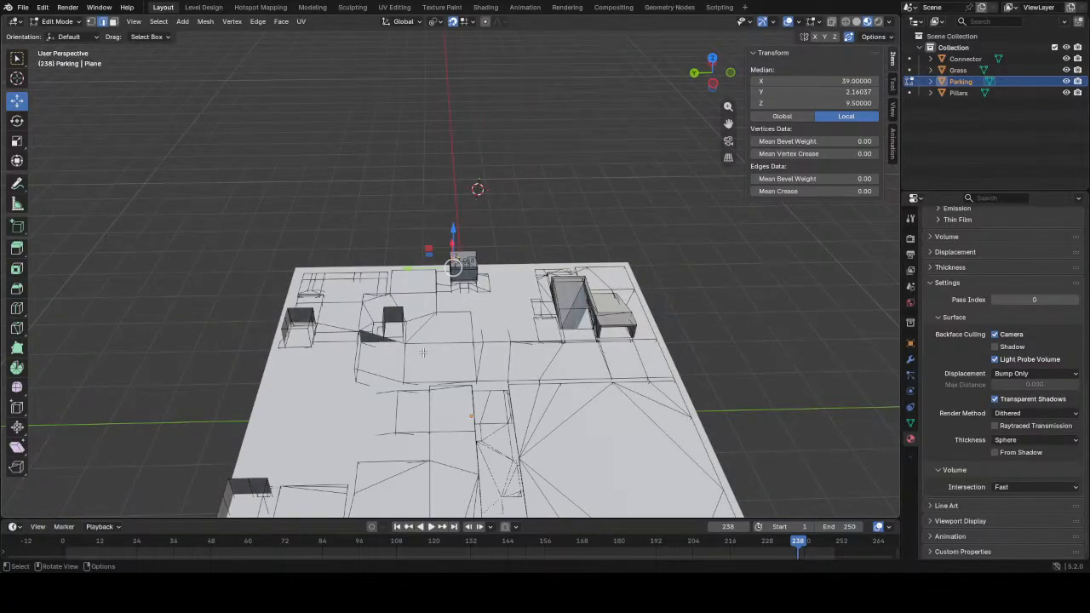
pyautogui.scroll(5, 447, 332)
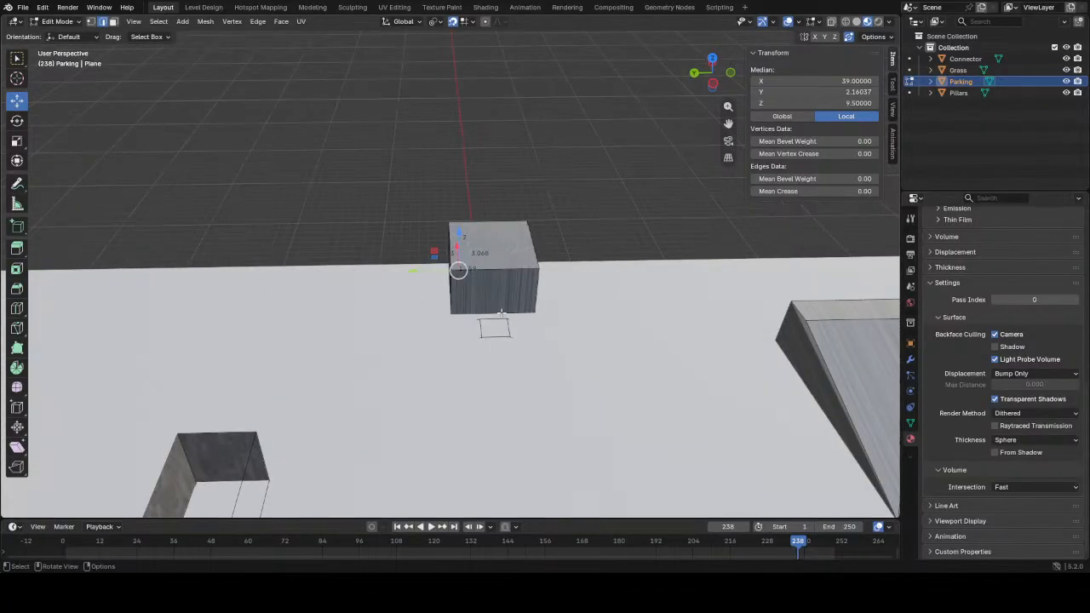
pyautogui.scroll(5, 489, 315)
pyautogui.moveTo(489, 315); pyautogui.dragTo(520, 311, button='middle')
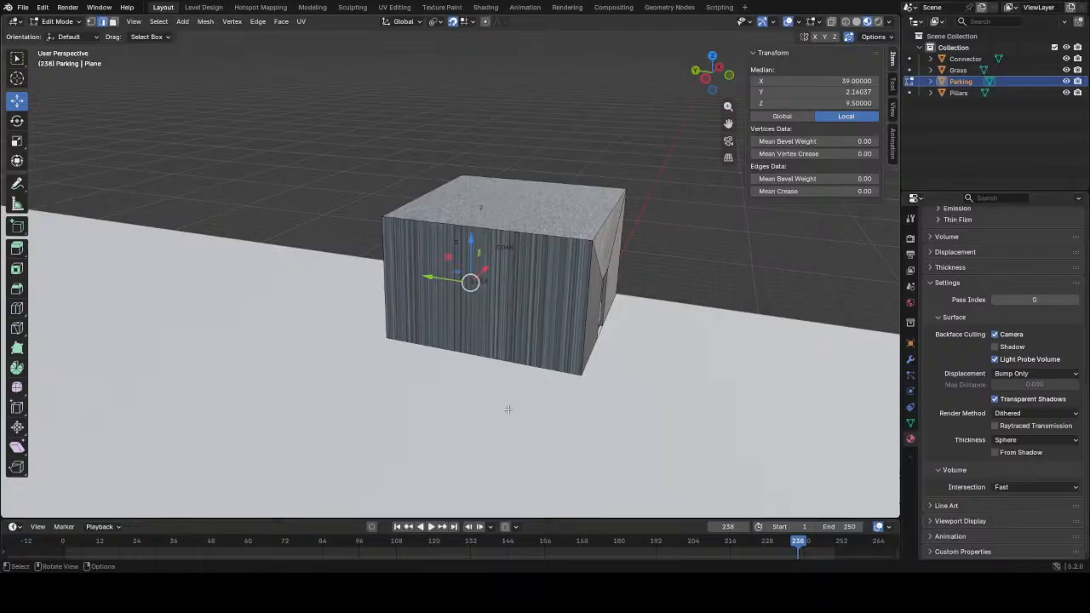
# - Select an upper edge above the enclosure's doorway and examine the stretched texture around the door opening
pyautogui.moveTo(501, 283); pyautogui.dragTo(394, 324, button='middle')
pyautogui.scroll(-4, 588, 290)
pyautogui.scroll(2, 395, 328)
pyautogui.click(448, 263)
pyautogui.scroll(4, 476, 298)
pyautogui.moveTo(476, 298); pyautogui.dragTo(636, 260, button='middle')
pyautogui.scroll(3, 516, 267)
pyautogui.moveTo(516, 268); pyautogui.dragTo(332, 298, button='middle')
pyautogui.click(474, 220)
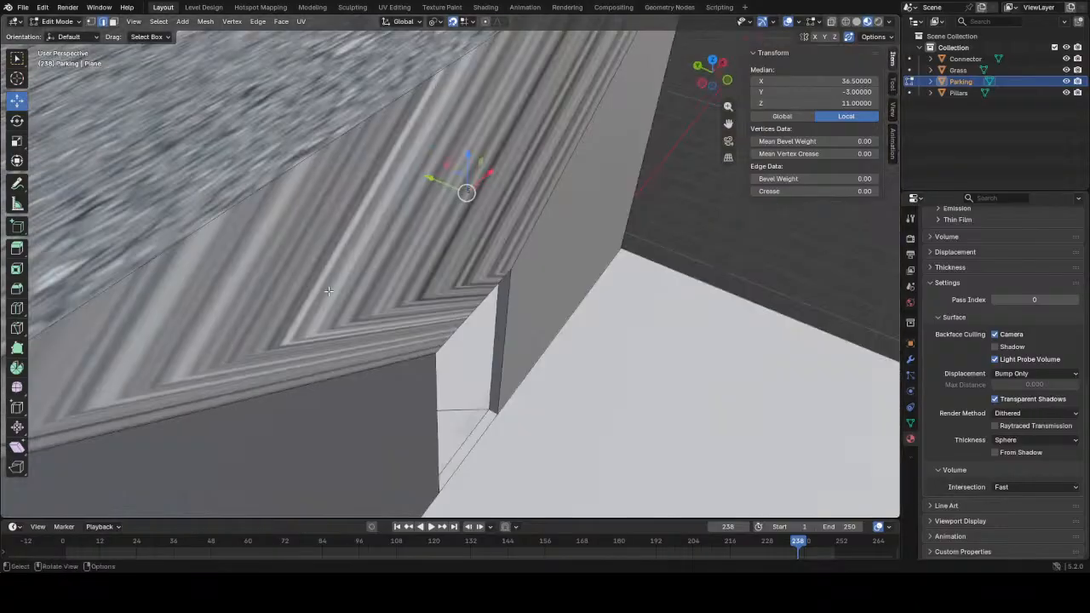
pyautogui.scroll(-4, 460, 315)
pyautogui.moveTo(545, 349); pyautogui.dragTo(605, 385, button='middle')
pyautogui.scroll(-5, 553, 366)
pyautogui.moveTo(473, 349); pyautogui.dragTo(535, 375, button='middle')
pyautogui.scroll(5, 567, 370)
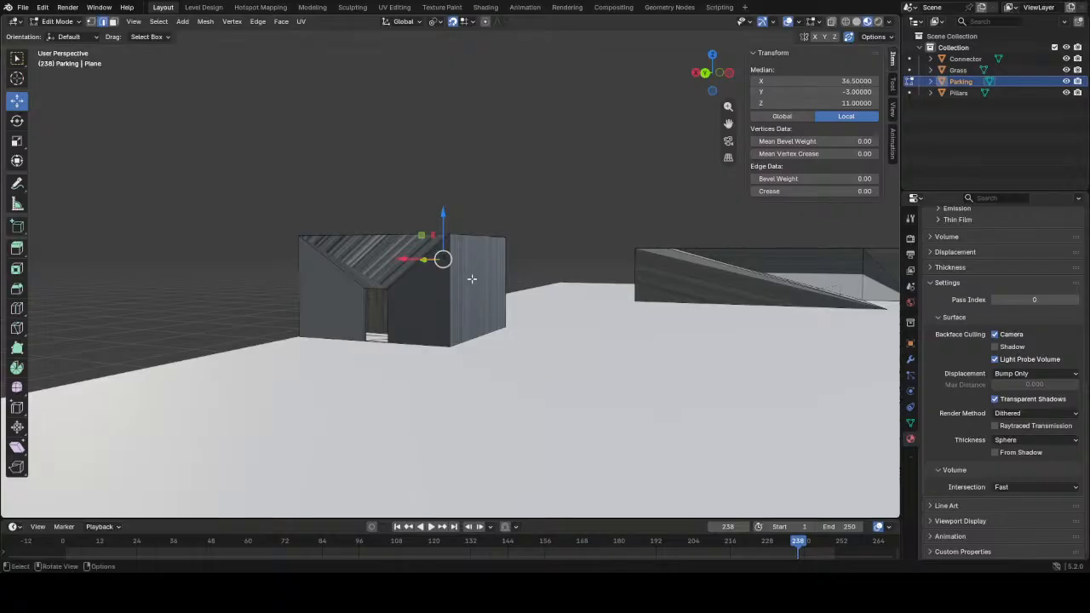
# - Delete the outer face of the enclosure's windowless wall opposite the front opening
pyautogui.moveTo(486, 288); pyautogui.dragTo(434, 315, button='middle')
pyautogui.press('3')
pyautogui.moveTo(434, 340); pyautogui.dragTo(439, 329, button='middle')
pyautogui.press('x')
pyautogui.click(429, 369)
pyautogui.scroll(4, 465, 311)
# - Select the horizontal upper edge and the outer floor edge spanning the side where the wall was removed
pyautogui.press('2')
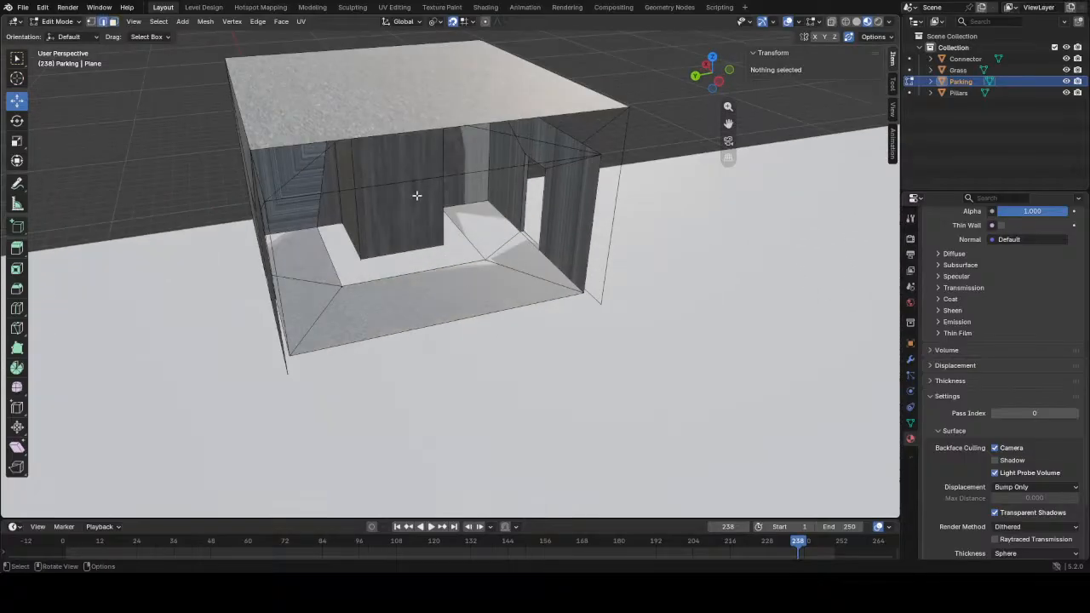
pyautogui.click(422, 185)
pyautogui.moveTo(425, 196); pyautogui.dragTo(422, 223, button='middle')
pyautogui.keyDown('shift'); pyautogui.click(426, 327); pyautogui.keyUp('shift')
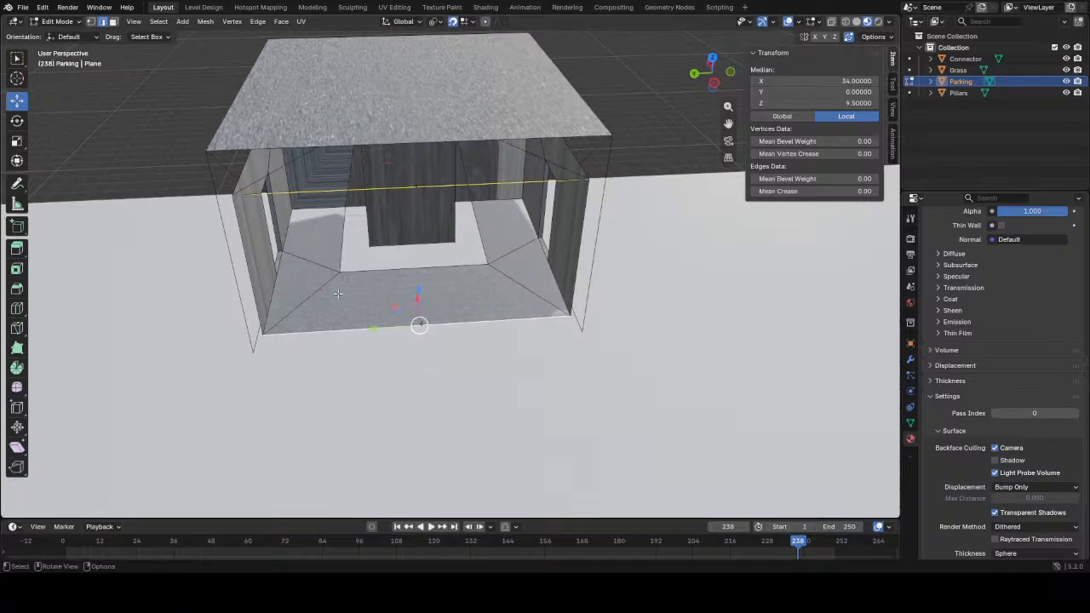
pyautogui.press('k')
pyautogui.scroll(5, 339, 271)
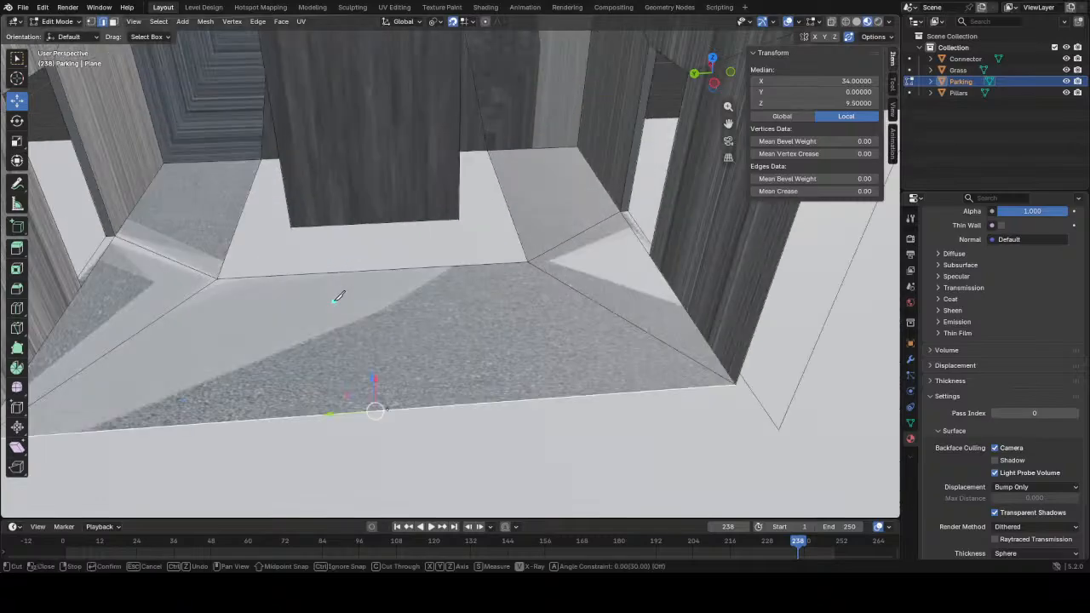
pyautogui.press('Escape')
# - Switch the viewport to Solid shading and hide the Grass object to expose the enclosure's floor edge
pyautogui.press('z')
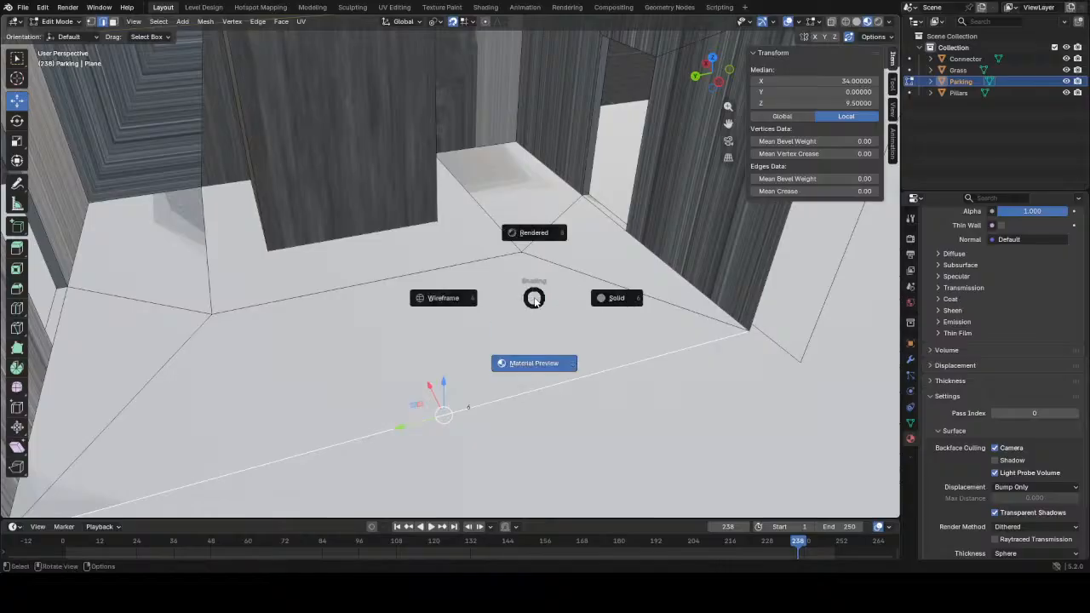
pyautogui.click(572, 305)
pyautogui.moveTo(595, 301)
pyautogui.mouseDown(button='middle')
pyautogui.moveTo(648, 285)
pyautogui.moveTo(657, 238)
pyautogui.mouseUp(button='middle')
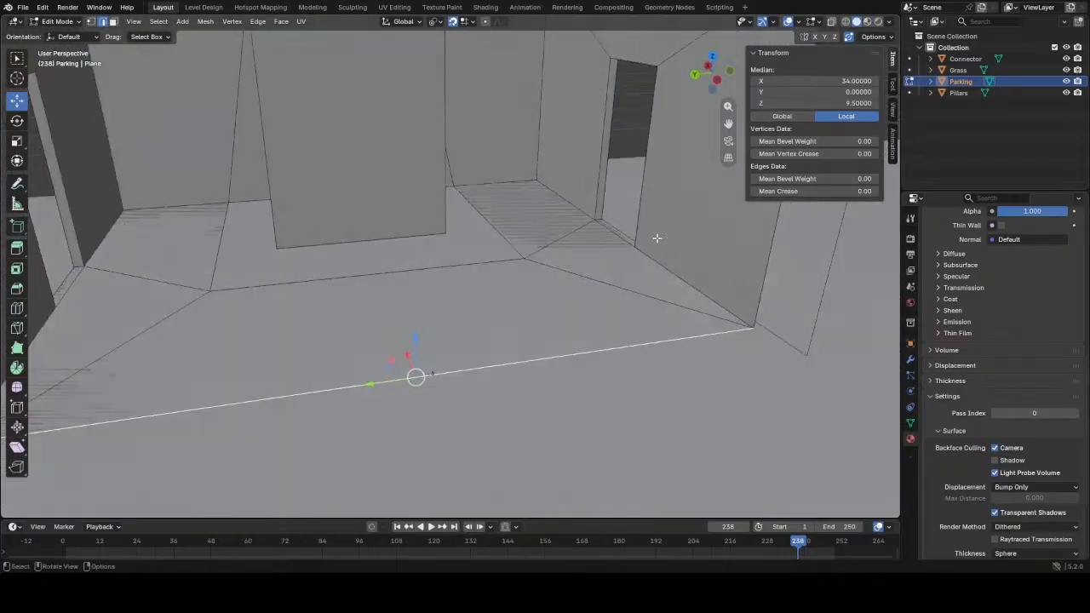
pyautogui.click(1067, 69)
pyautogui.moveTo(510, 359); pyautogui.dragTo(510, 364, button='middle')
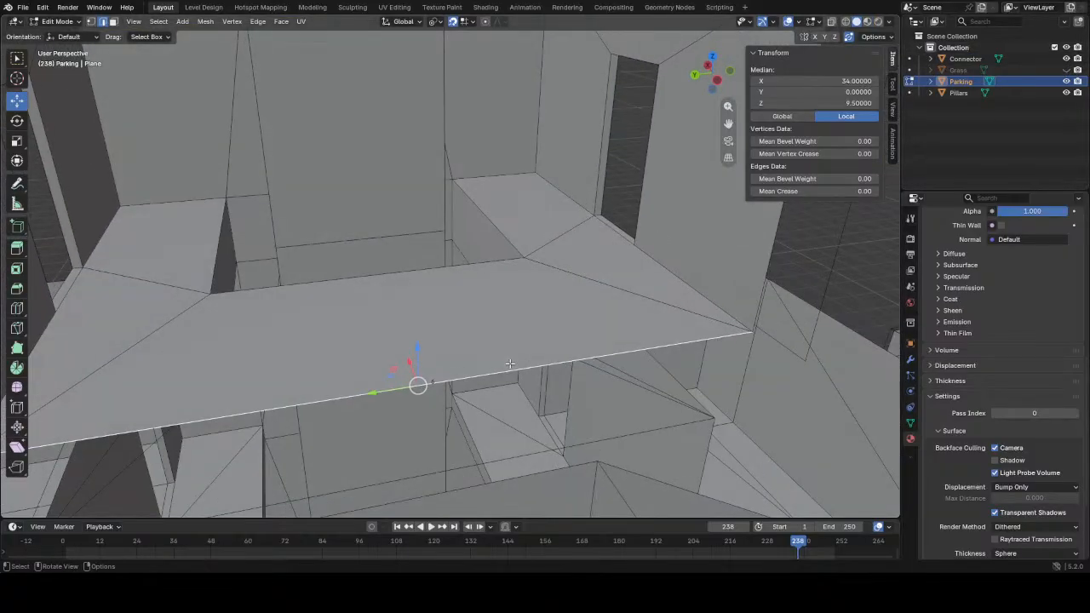
# - Knife-cut the enclosure's open-side floor face from the inner wall corner to the outer edge at one end
pyautogui.press('k')
pyautogui.moveTo(528, 253); pyautogui.dragTo(605, 258, button='middle')
pyautogui.scroll(2, 490, 190)
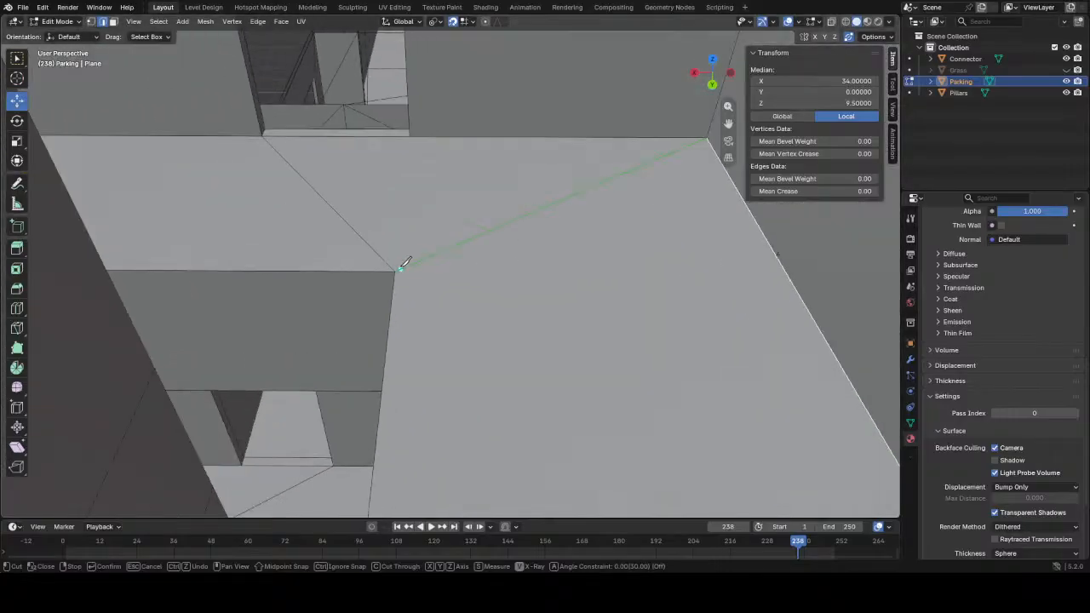
pyautogui.click(394, 270)
pyautogui.click(752, 205)
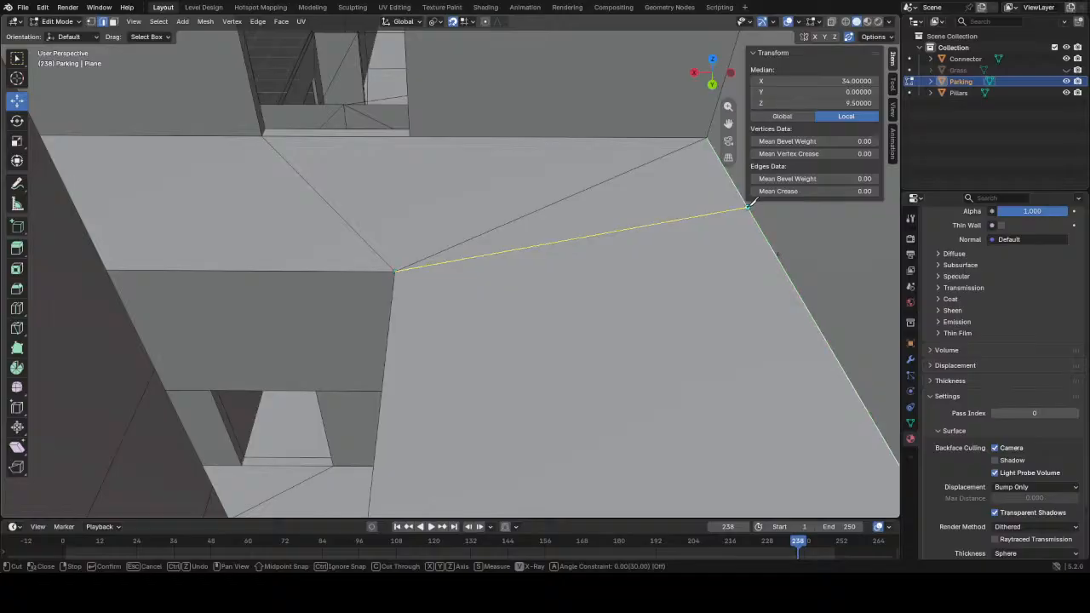
pyautogui.press('Return')
# - Knife-cut a matching edge from the opposite inner floor corner to the other end of the outer edge
pyautogui.scroll(-2, 630, 318)
pyautogui.scroll(5, 603, 336)
pyautogui.moveTo(603, 336); pyautogui.dragTo(733, 299, button='middle')
pyautogui.scroll(-3, 676, 204)
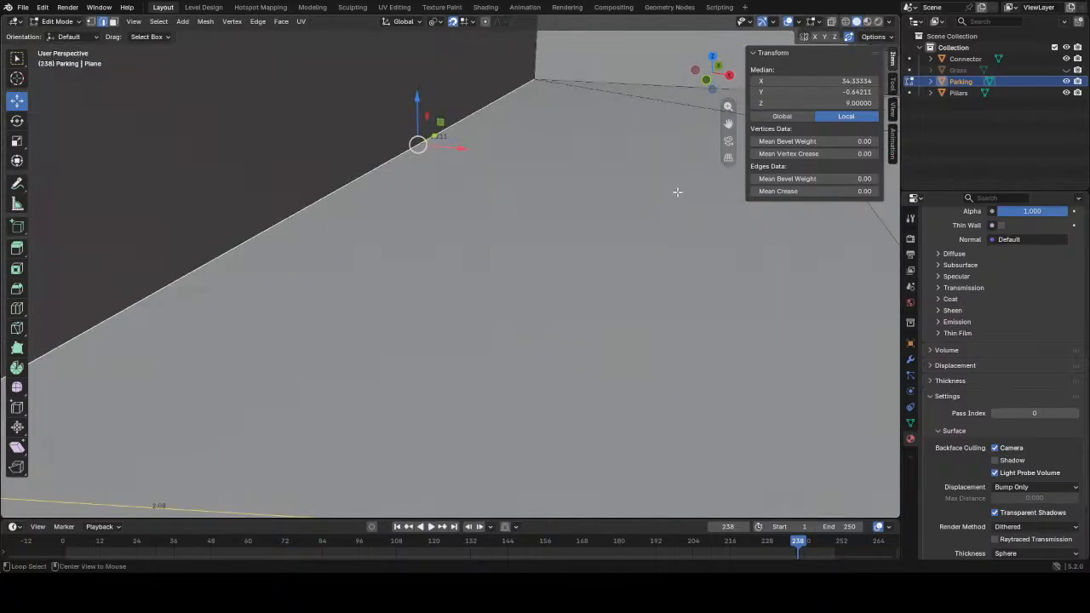
pyautogui.press('k')
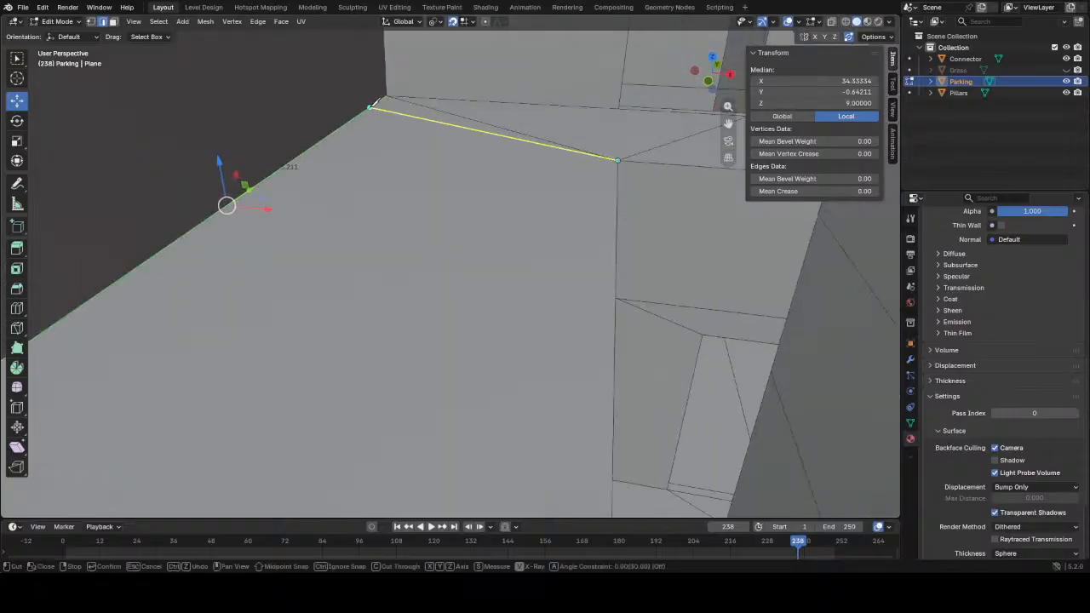
pyautogui.click(369, 108)
pyautogui.press('Return')
# - Move the newest cut's vertex along the outer floor edge to Y 2.5
pyautogui.press('1')
pyautogui.click(369, 110)
pyautogui.keyDown('shift'); pyautogui.moveTo(375, 102); pyautogui.dragTo(482, 231, button='middle'); pyautogui.keyUp('shift')
pyautogui.scroll(4, 491, 231)
pyautogui.press('g')
pyautogui.press('y')
pyautogui.click(391, 271)
pyautogui.scroll(-1, 390, 272)
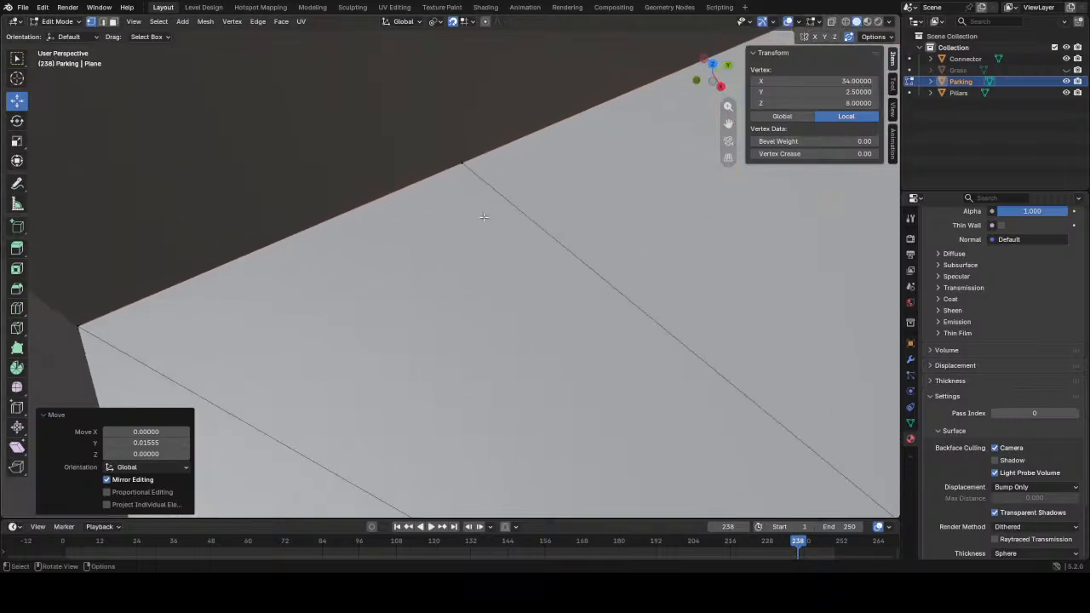
# - Move the opposite cut's vertex along the outer floor edge to Y -2.5
pyautogui.click(465, 175)
pyautogui.press('g')
pyautogui.press('y')
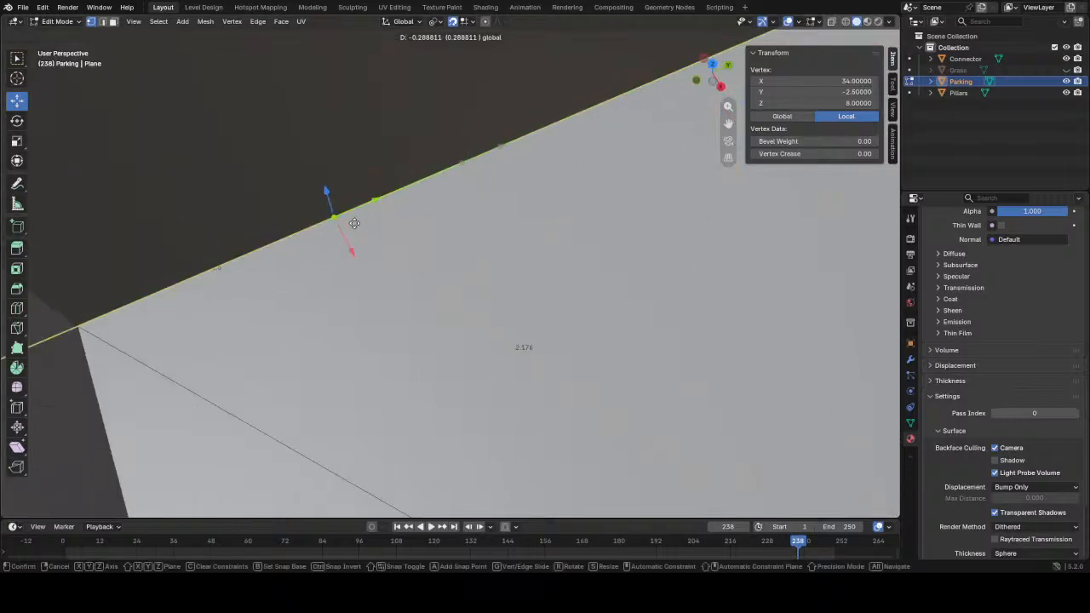
pyautogui.click(354, 223)
# - Delete the enclosure's roof face to open its interior from above
pyautogui.moveTo(354, 223); pyautogui.dragTo(386, 259, button='middle')
pyautogui.press('3')
pyautogui.click(383, 234)
pyautogui.scroll(-4, 442, 247)
pyautogui.moveTo(468, 255); pyautogui.dragTo(435, 220, button='middle')
pyautogui.keyDown('shift'); pyautogui.click(405, 214); pyautogui.keyUp('shift')
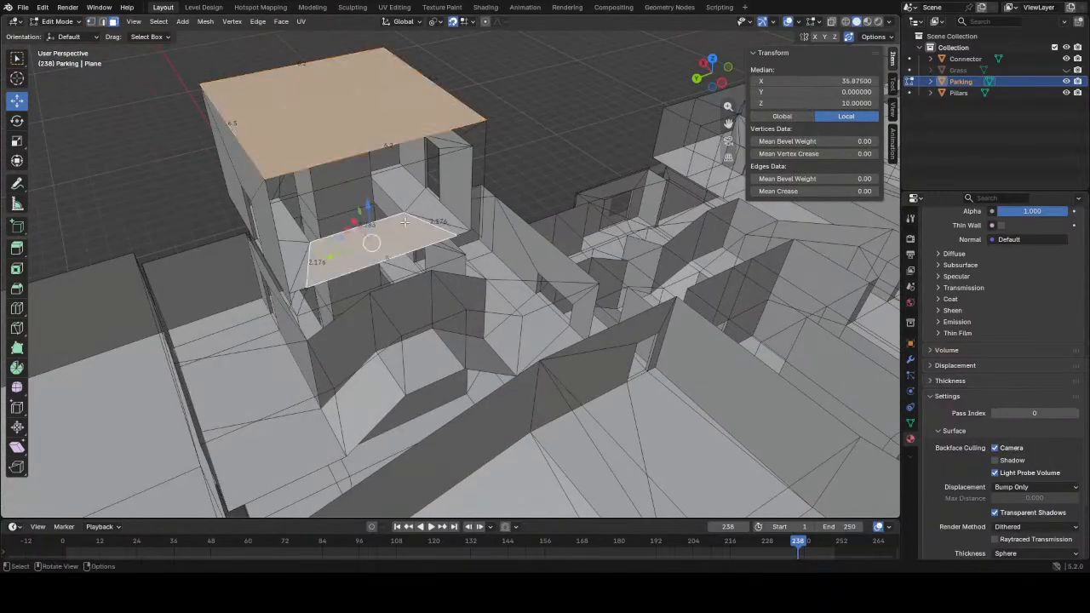
pyautogui.hotkey('ctrl', 'z')
pyautogui.keyDown('alt'); pyautogui.middleClick(416, 197); pyautogui.keyUp('alt')
pyautogui.scroll(-8, 684, 272)
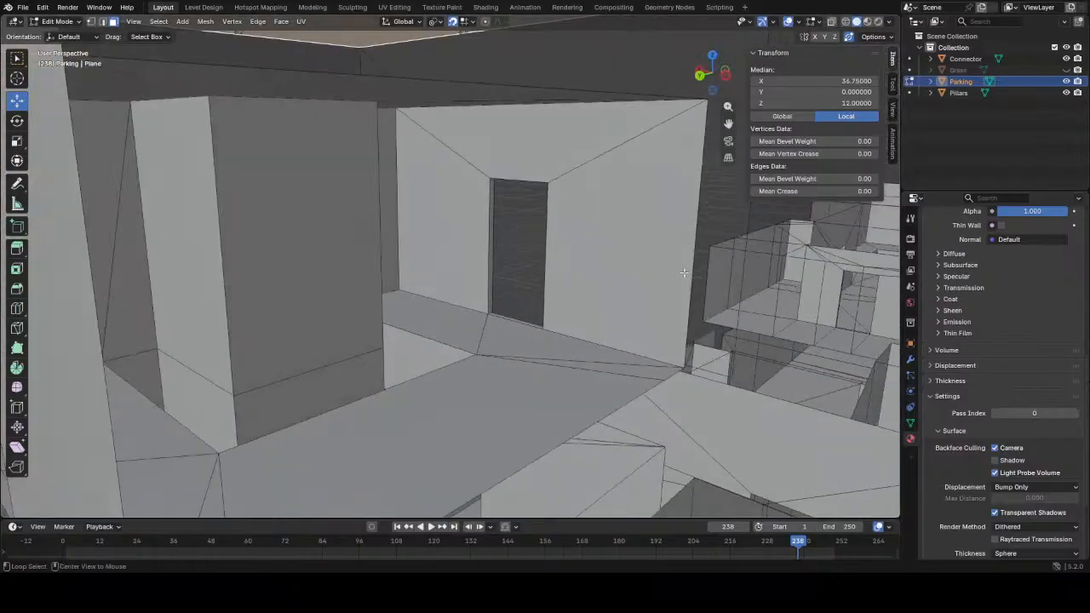
pyautogui.keyDown('alt'); pyautogui.middleClick(684, 273); pyautogui.keyUp('alt')
pyautogui.scroll(4, 683, 273)
pyautogui.moveTo(684, 272); pyautogui.dragTo(261, 300, button='middle')
pyautogui.keyDown('shift'); pyautogui.click(591, 315); pyautogui.keyUp('shift')
pyautogui.scroll(-6, 591, 316)
pyautogui.scroll(-4, 402, 363)
pyautogui.hotkey('alt', 'a')
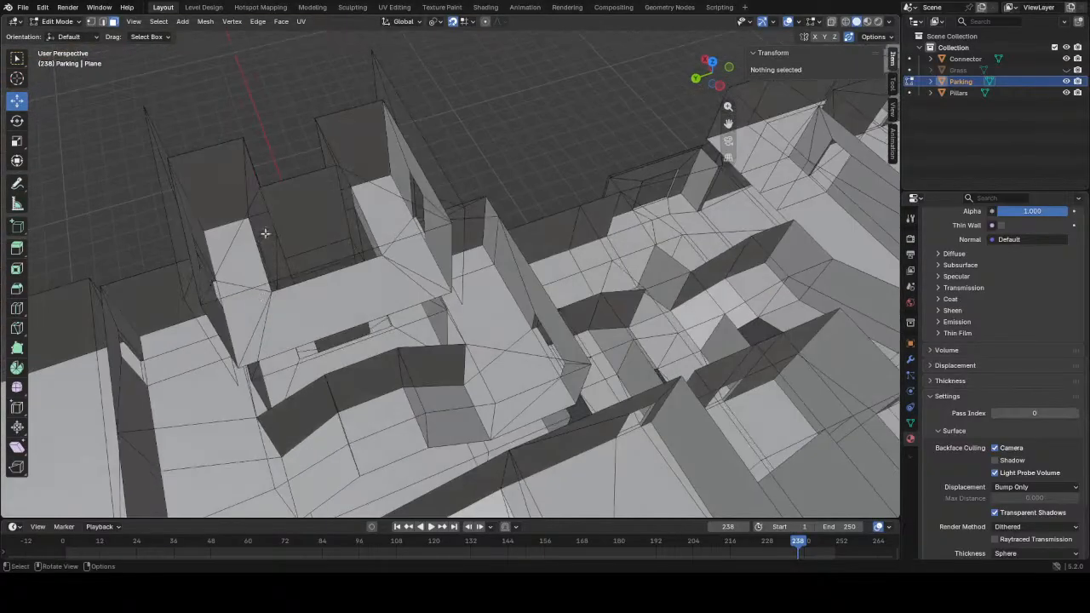
# - Knife-cut edges across the enclosure's ceiling from both inner wall corners toward the open side's outer edge
pyautogui.press('k')
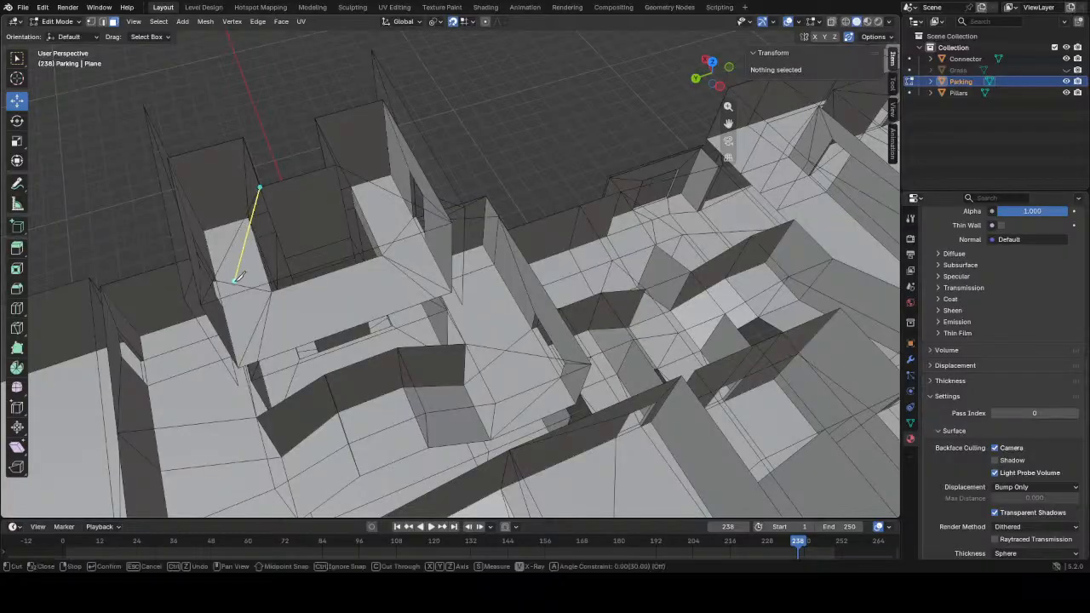
pyautogui.click(243, 290)
pyautogui.moveTo(252, 273); pyautogui.dragTo(282, 253, button='middle')
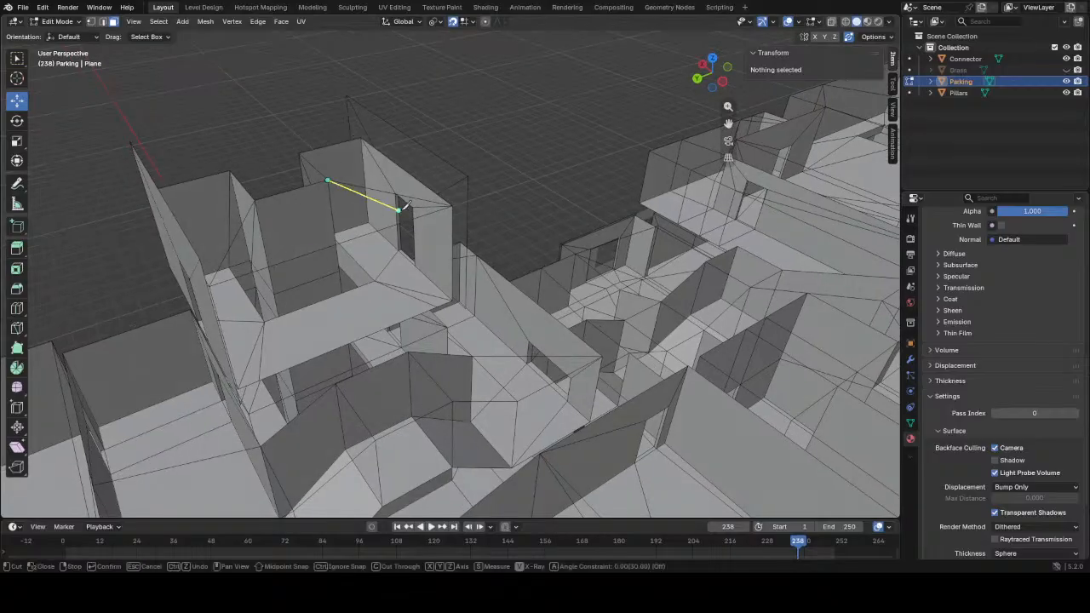
pyautogui.press('Return')
# - Align the ceiling vertex on the Y -2.5 side with the floor vertex below by scaling X and Y to 0
pyautogui.moveTo(409, 212); pyautogui.dragTo(409, 238, button='middle')
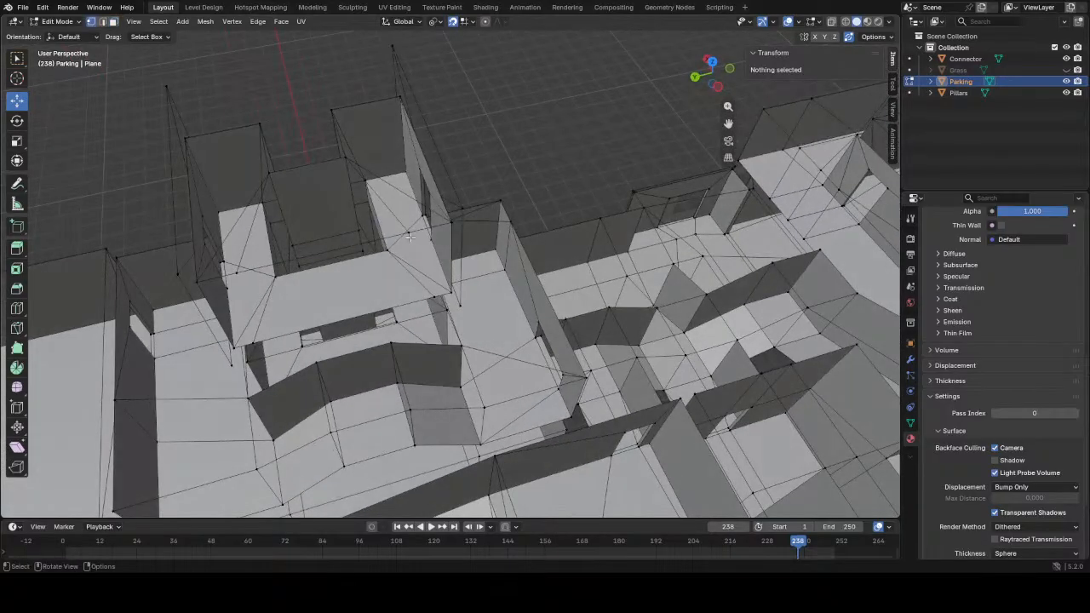
pyautogui.click(410, 236)
pyautogui.moveTo(433, 297); pyautogui.dragTo(434, 313, button='middle')
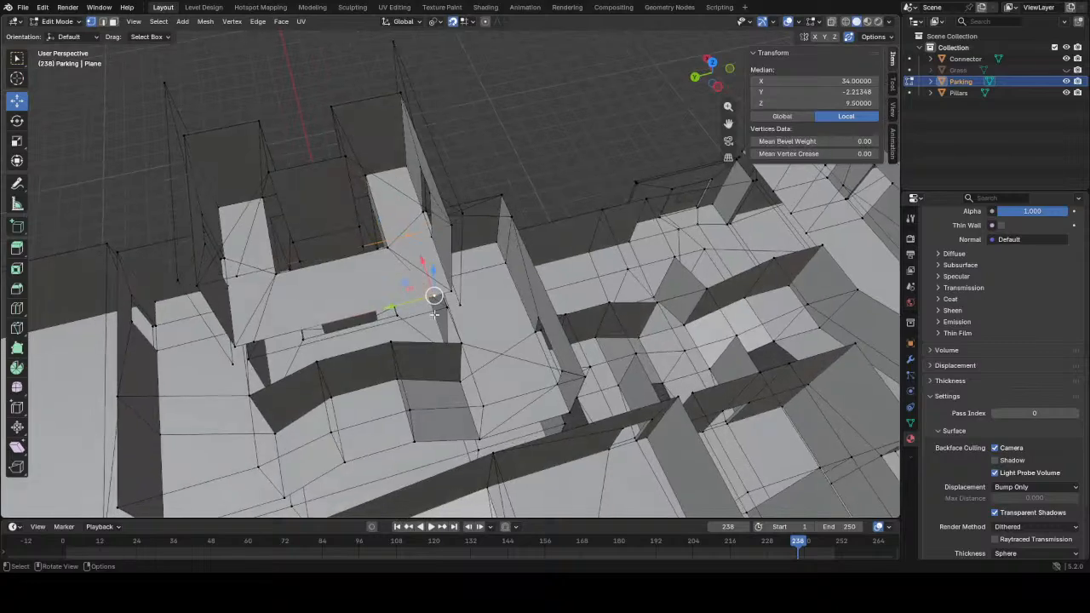
pyautogui.press('s')
pyautogui.hotkey('shift', 'z')
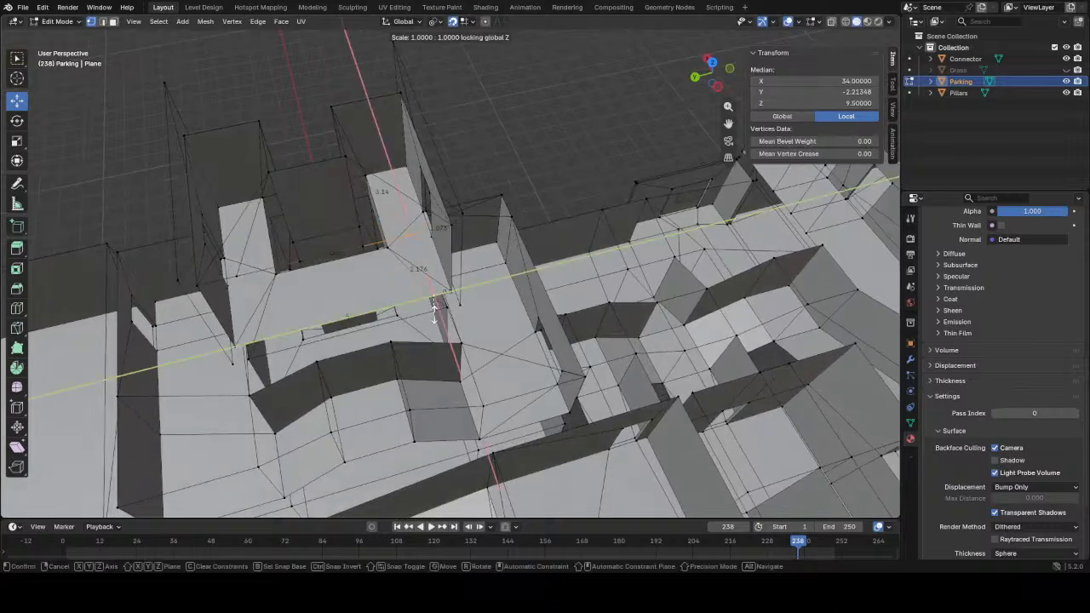
pyautogui.press('0')
pyautogui.press('Return')
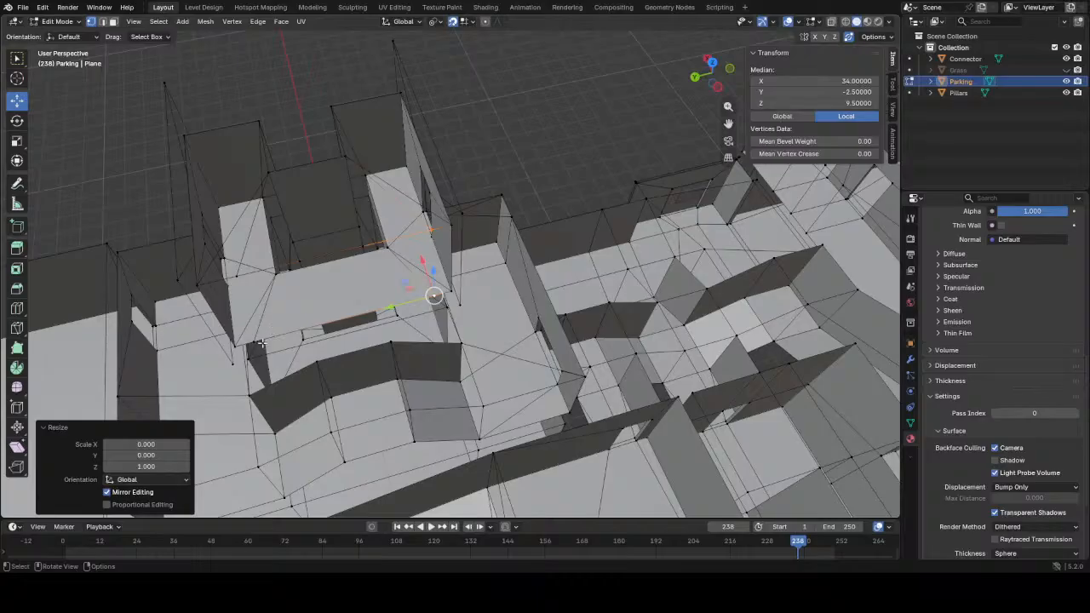
# - Align the ceiling vertex on the Y 2.5 side with its floor vertex by scaling X and Y to 0
pyautogui.click(230, 270)
pyautogui.keyDown('shift'); pyautogui.click(250, 344); pyautogui.keyUp('shift')
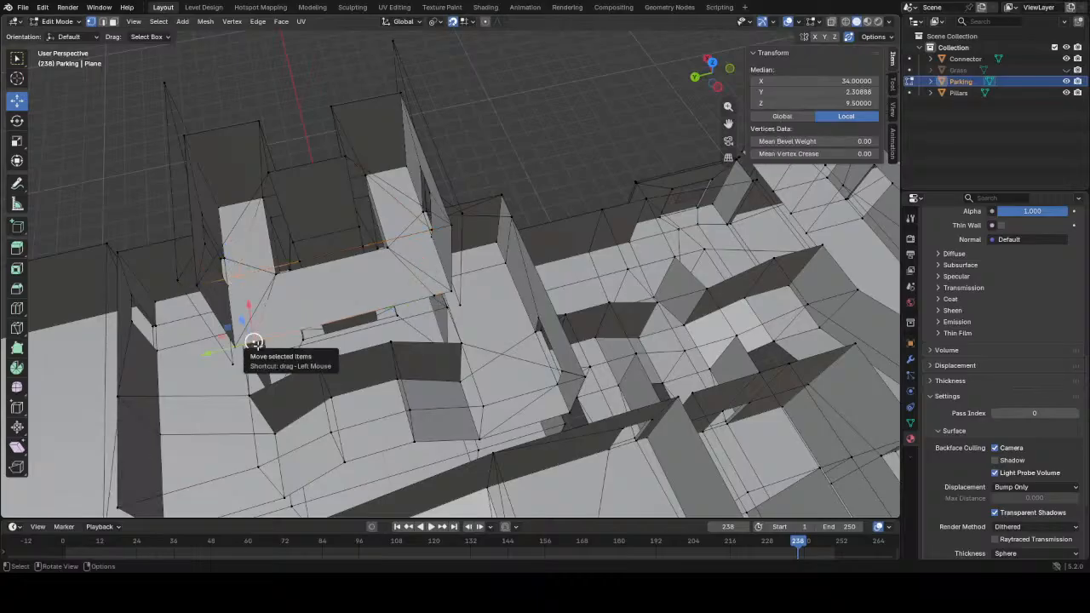
pyautogui.press('s')
pyautogui.hotkey('shift', 'z')
pyautogui.press('0')
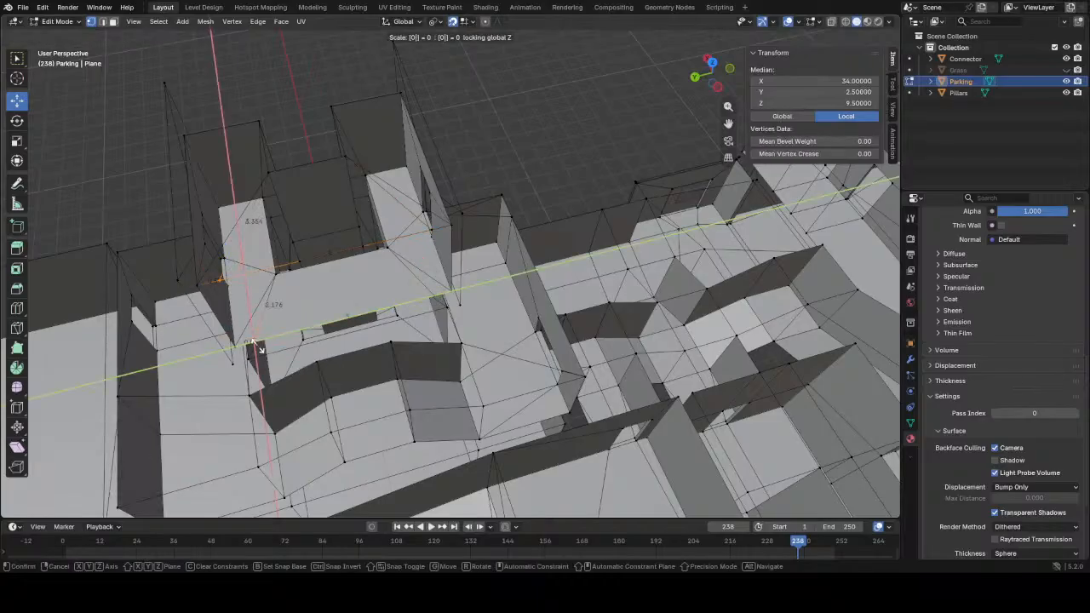
pyautogui.press('Return')
# - Close both ends of the open side with narrow wall faces between the short ceiling and floor edges
pyautogui.click(209, 282)
pyautogui.click(209, 282)
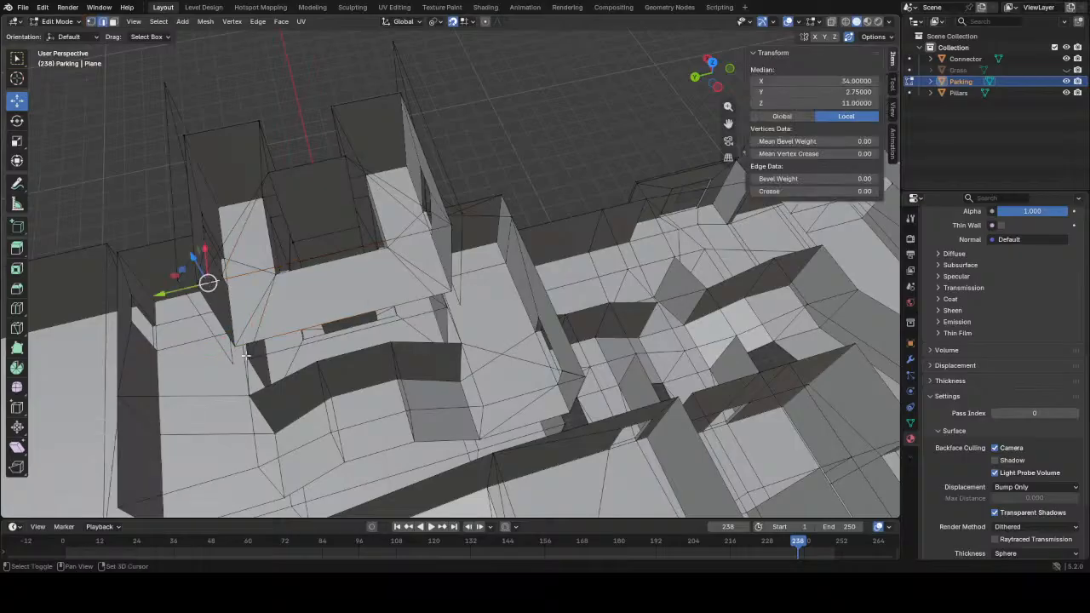
pyautogui.keyDown('shift'); pyautogui.click(244, 342); pyautogui.keyUp('shift')
pyautogui.click(440, 227)
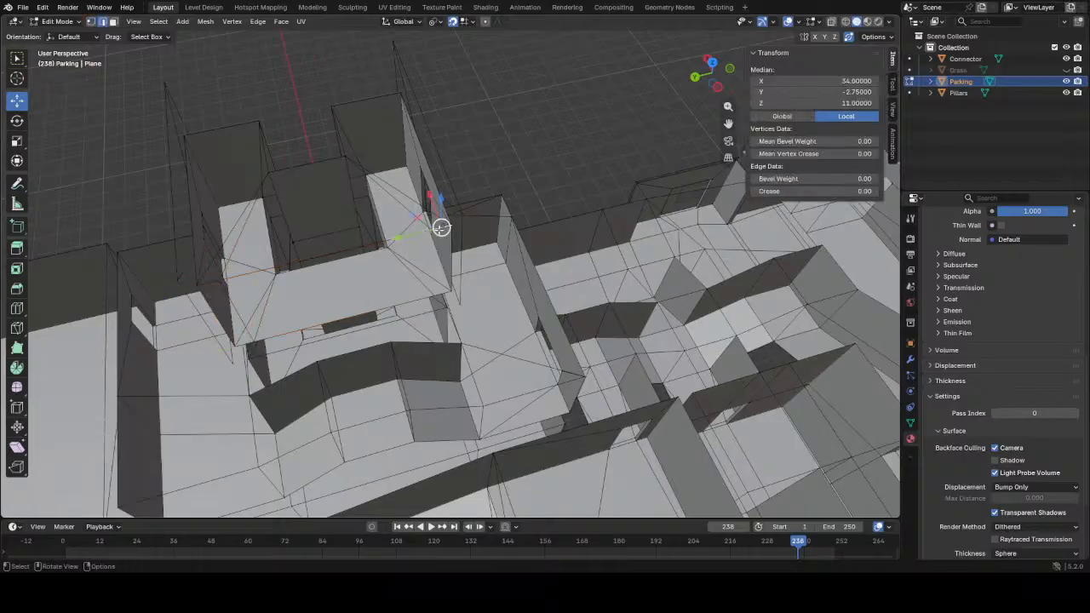
pyautogui.keyDown('shift'); pyautogui.click(433, 293); pyautogui.keyUp('shift')
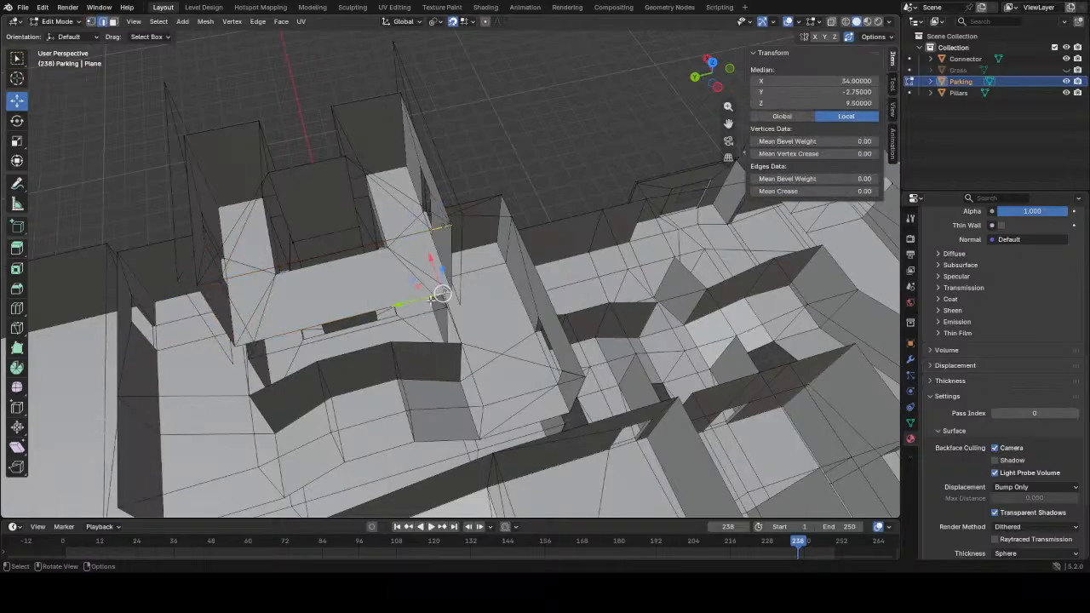
# - Extrude the edge loop around the narrowed opening -0.5 m along X
pyautogui.keyDown('alt'); pyautogui.click(425, 254); pyautogui.keyUp('alt')
pyautogui.moveTo(425, 254); pyautogui.dragTo(393, 277, button='middle')
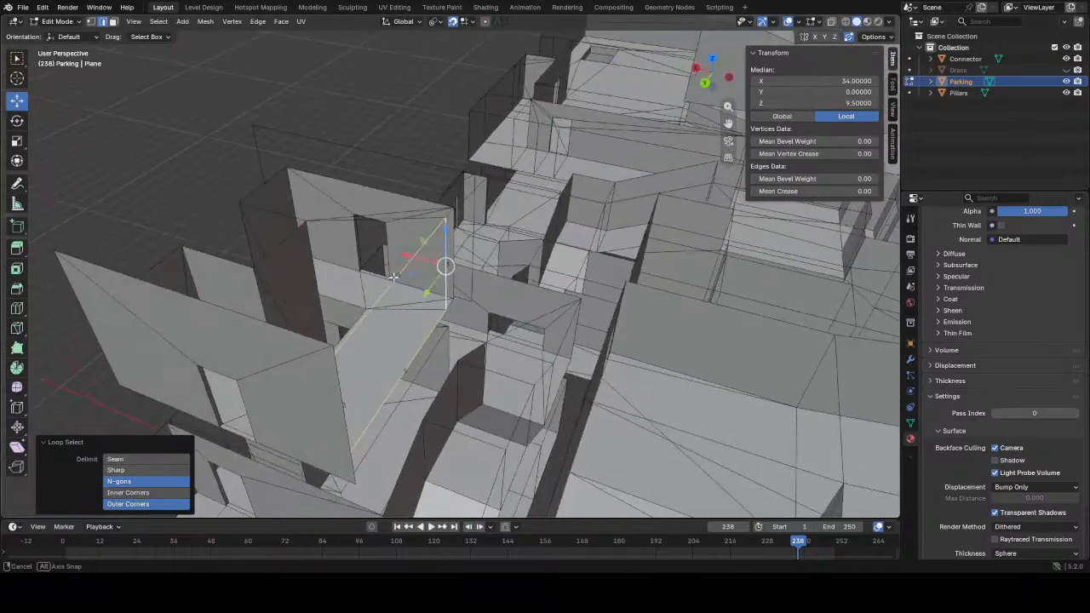
pyautogui.press('e')
pyautogui.press('x')
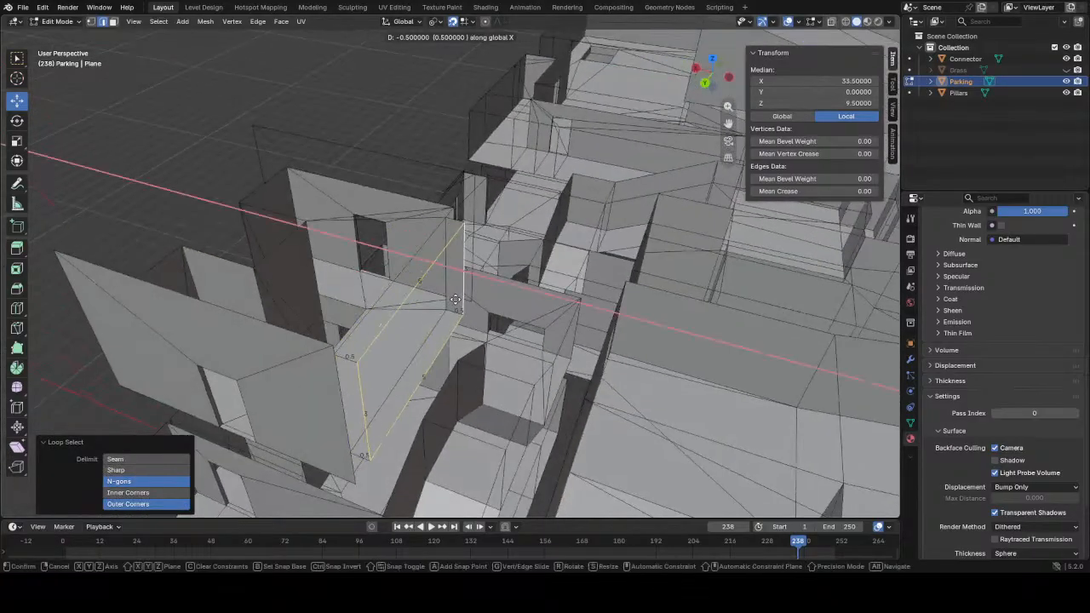
pyautogui.click(454, 299)
pyautogui.moveTo(454, 299); pyautogui.dragTo(333, 325, button='middle')
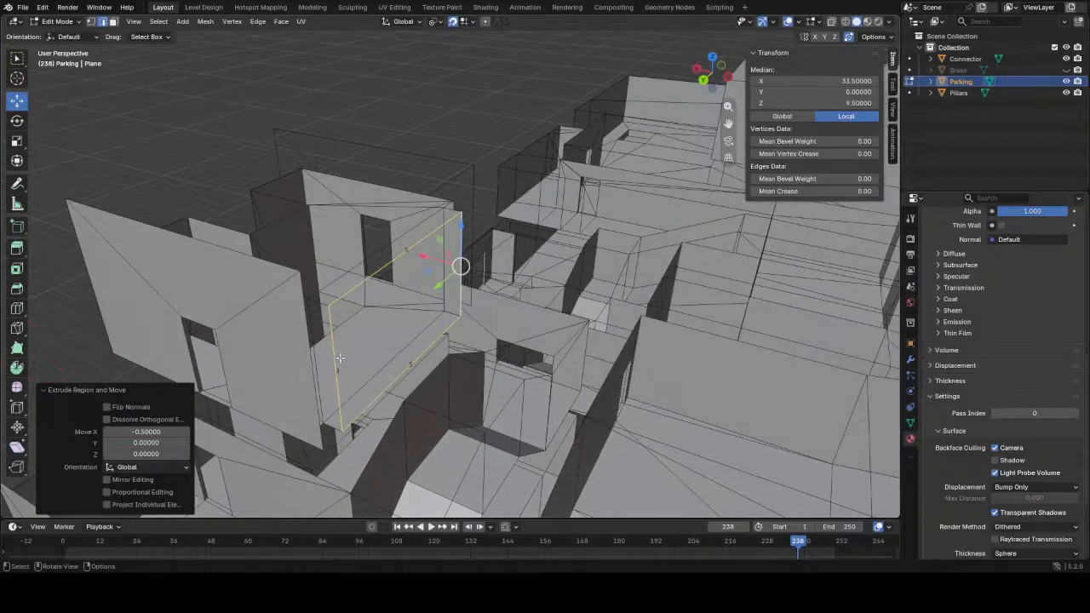
# - Fill the outer faces beside and above the extruded opening between its frame and the enclosure's outer wall edges
pyautogui.click(340, 359)
pyautogui.keyDown('shift'); pyautogui.click(314, 393); pyautogui.keyUp('shift')
pyautogui.press('f')
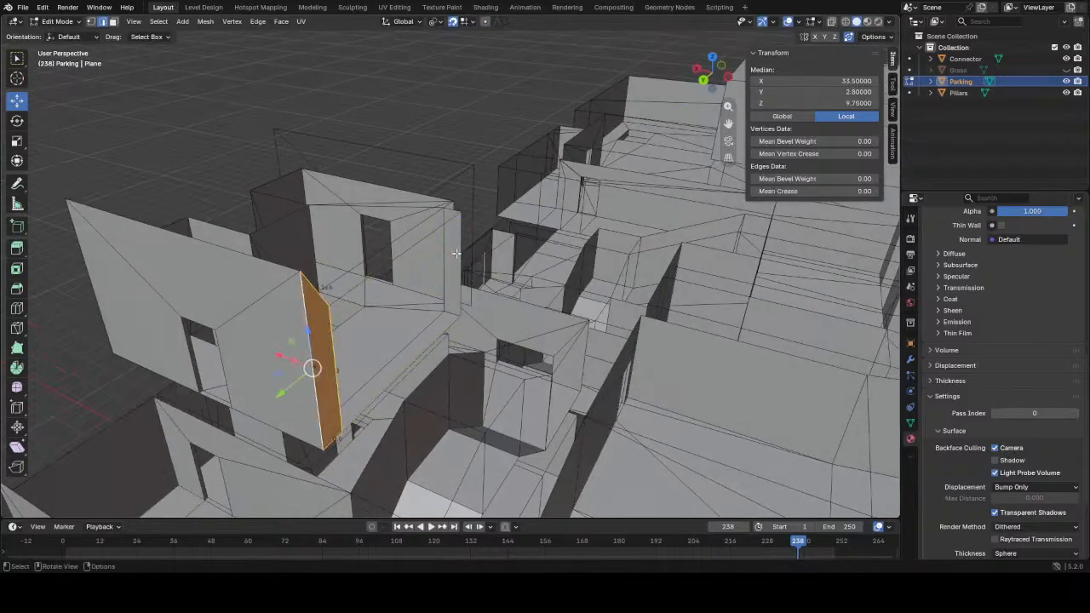
pyautogui.click(458, 254)
pyautogui.keyDown('shift'); pyautogui.click(471, 247); pyautogui.keyUp('shift')
pyautogui.press('f')
pyautogui.click(466, 194)
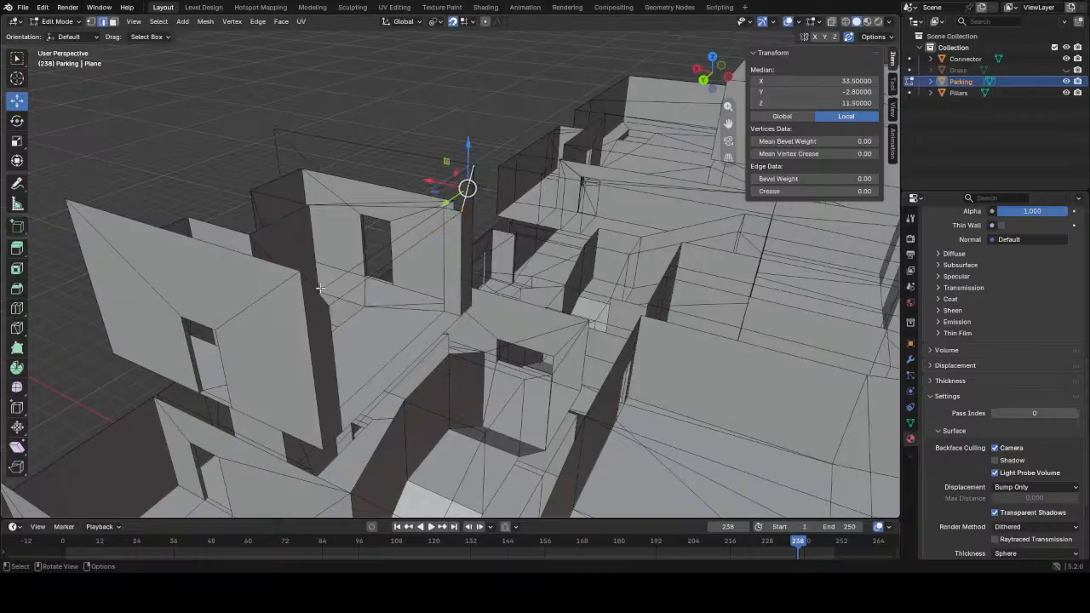
pyautogui.keyDown('shift'); pyautogui.click(313, 294); pyautogui.keyUp('shift')
pyautogui.press('f')
# - Save the file and select the 0.1 m deep jamb around the enclosure's side doorway
pyautogui.moveTo(375, 305); pyautogui.dragTo(288, 405, button='middle')
pyautogui.hotkey('ctrl', 's')
pyautogui.press('Tab')
pyautogui.press('Tab')
pyautogui.keyDown('alt'); pyautogui.click(289, 404); pyautogui.keyUp('alt')
pyautogui.moveTo(262, 403); pyautogui.dragTo(204, 391)
pyautogui.moveTo(204, 392); pyautogui.dragTo(337, 241, button='middle')
pyautogui.hotkey('ctrl', 's')
pyautogui.hotkey('ctrl', 's')
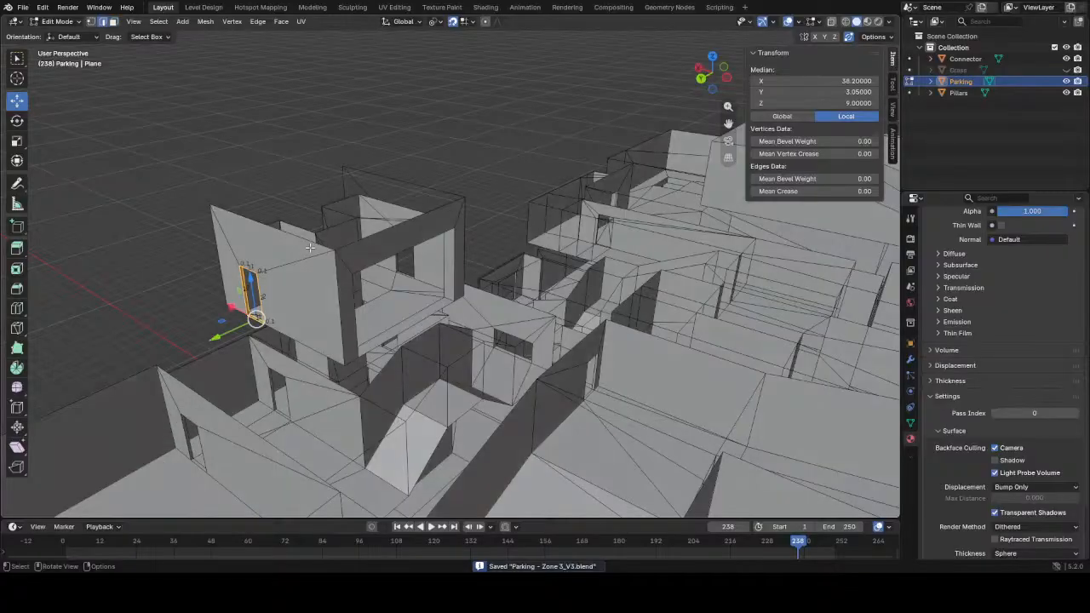
# - Fill the enclosure's roof between its opposite upper edges and save the file
pyautogui.click(310, 246)
pyautogui.keyDown('shift'); pyautogui.click(415, 185); pyautogui.keyUp('shift')
pyautogui.press('f')
pyautogui.moveTo(486, 277); pyautogui.dragTo(468, 273, button='middle')
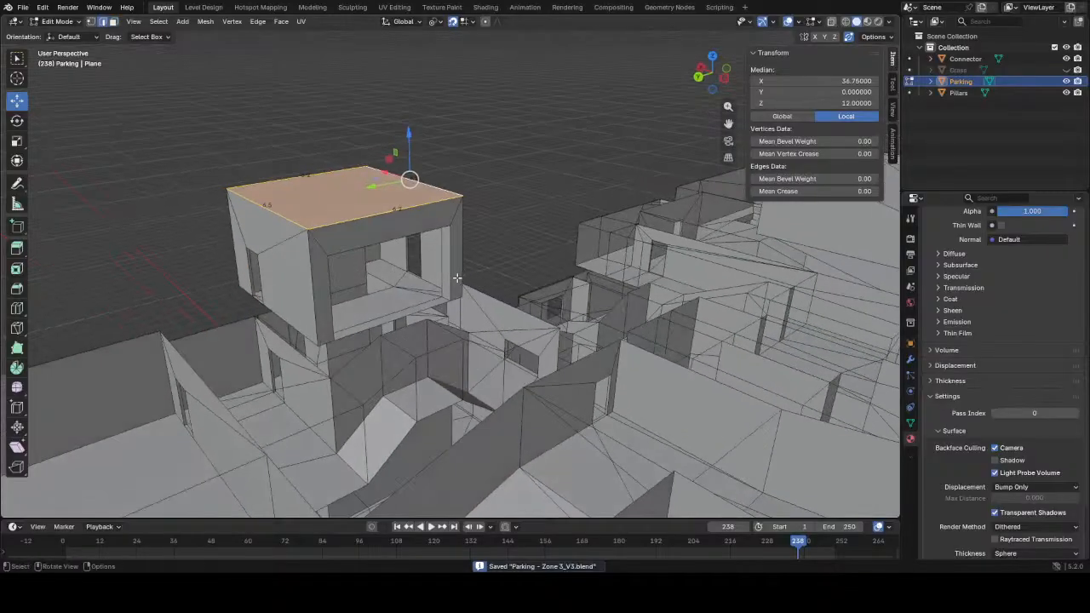
pyautogui.scroll(-4, 459, 275)
pyautogui.hotkey('ctrl', 's')
# - Unhide the Grass object and resume editing the Parking mesh
pyautogui.press('Tab')
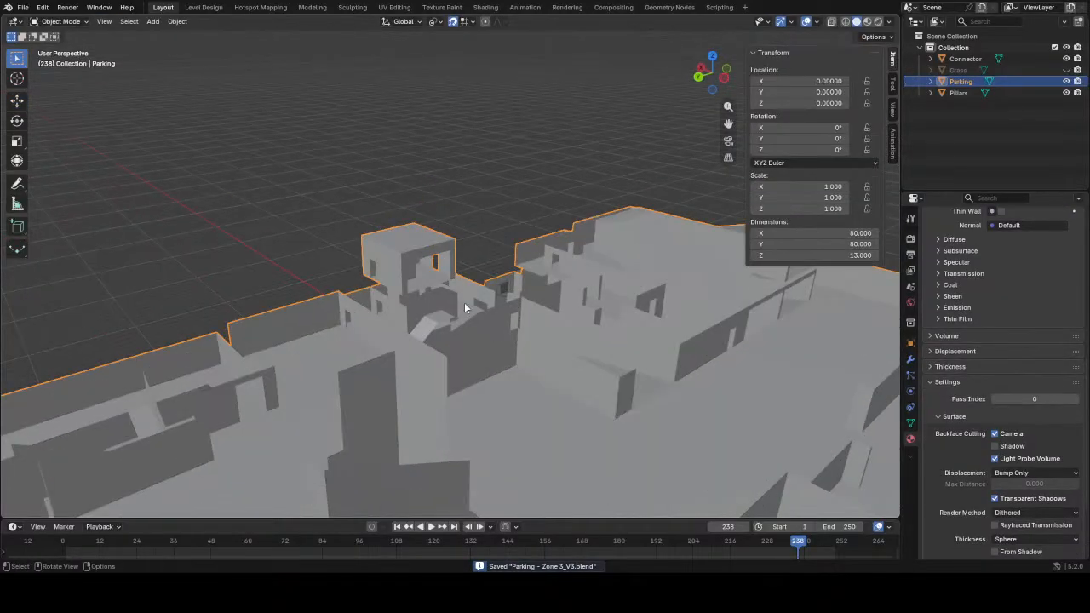
pyautogui.click(1066, 69)
pyautogui.moveTo(421, 338); pyautogui.dragTo(526, 279, button='middle')
pyautogui.press('Tab')
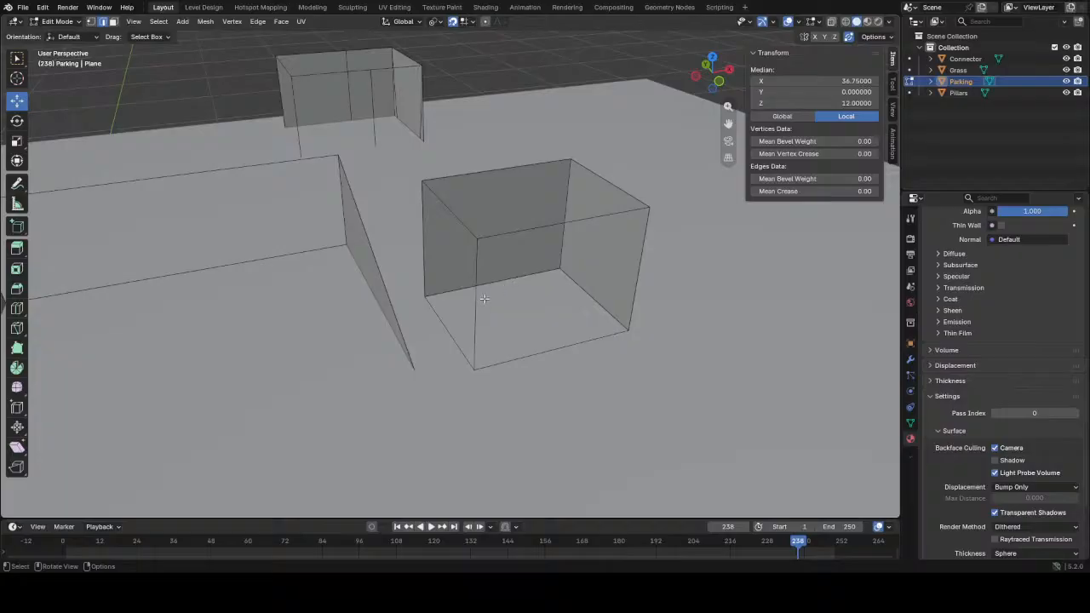
# - Examine the remaining ramp and shaft openings in the Parking from above the grass and from inside the level
pyautogui.moveTo(508, 342)
pyautogui.mouseDown(button='middle')
pyautogui.moveTo(511, 312)
pyautogui.moveTo(482, 264)
pyautogui.moveTo(482, 319)
pyautogui.moveTo(518, 331)
pyautogui.mouseUp(button='middle')
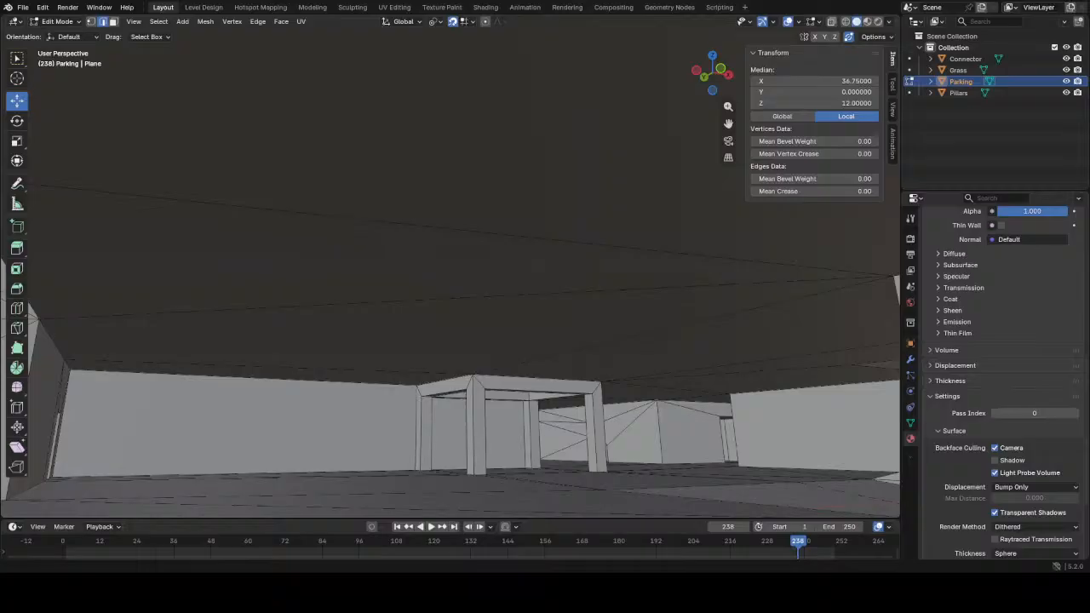
pyautogui.moveTo(432, 423)
pyautogui.mouseDown(button='middle')
pyautogui.moveTo(441, 427)
pyautogui.moveTo(375, 454)
pyautogui.moveTo(510, 430)
pyautogui.moveTo(511, 452)
pyautogui.moveTo(448, 429)
pyautogui.moveTo(455, 413)
pyautogui.moveTo(497, 413)
pyautogui.moveTo(546, 342)
pyautogui.moveTo(525, 436)
pyautogui.moveTo(417, 423)
pyautogui.mouseUp(button='middle')
pyautogui.scroll(-3, 484, 437)
pyautogui.scroll(2, 486, 437)
pyautogui.scroll(-5, 409, 409)
pyautogui.moveTo(364, 330); pyautogui.dragTo(464, 332, button='middle')
pyautogui.scroll(-4, 471, 292)
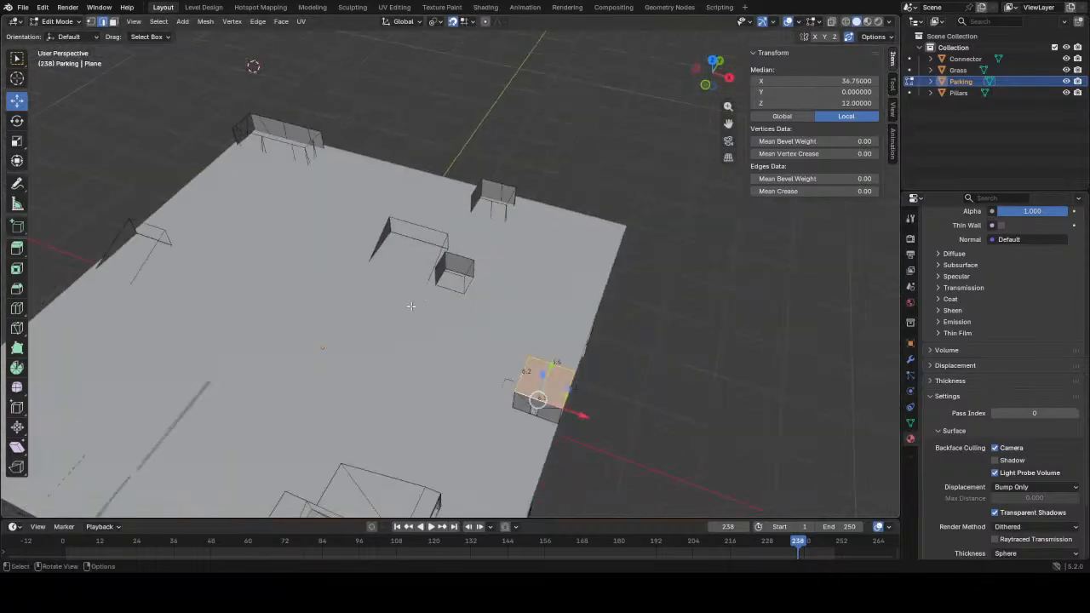
pyautogui.scroll(-3, 421, 300)
pyautogui.scroll(4, 366, 304)
pyautogui.moveTo(349, 306); pyautogui.dragTo(372, 304, button='middle')
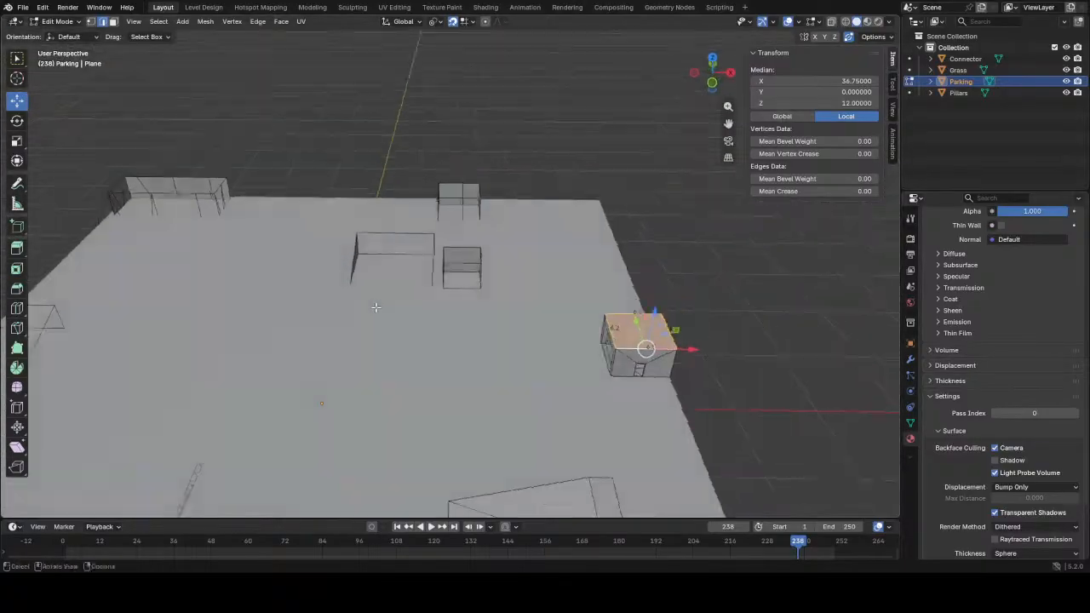
pyautogui.scroll(3, 415, 290)
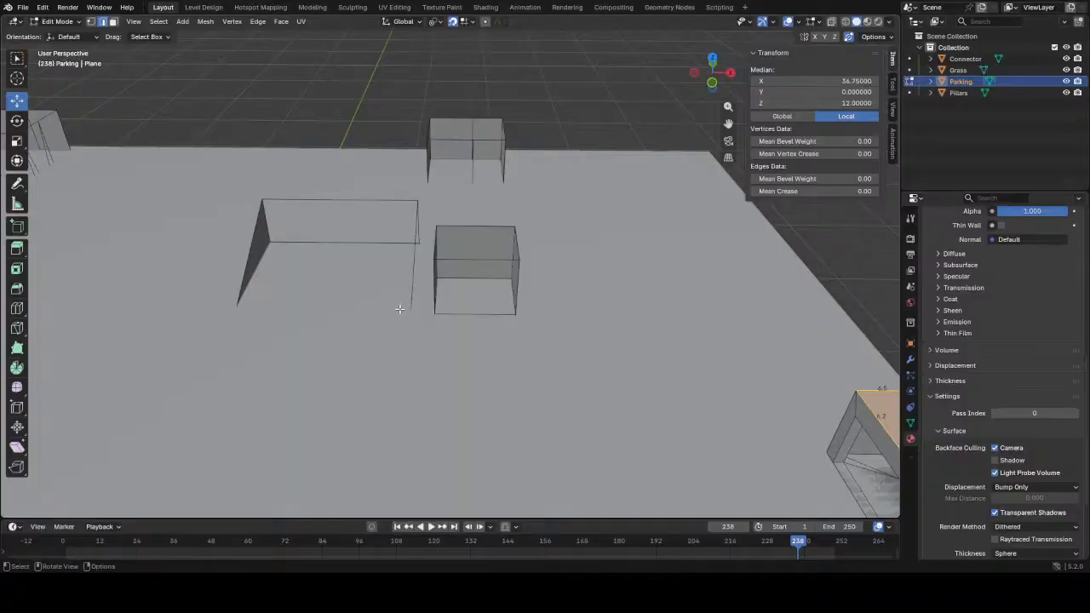
pyautogui.scroll(-3, 400, 310)
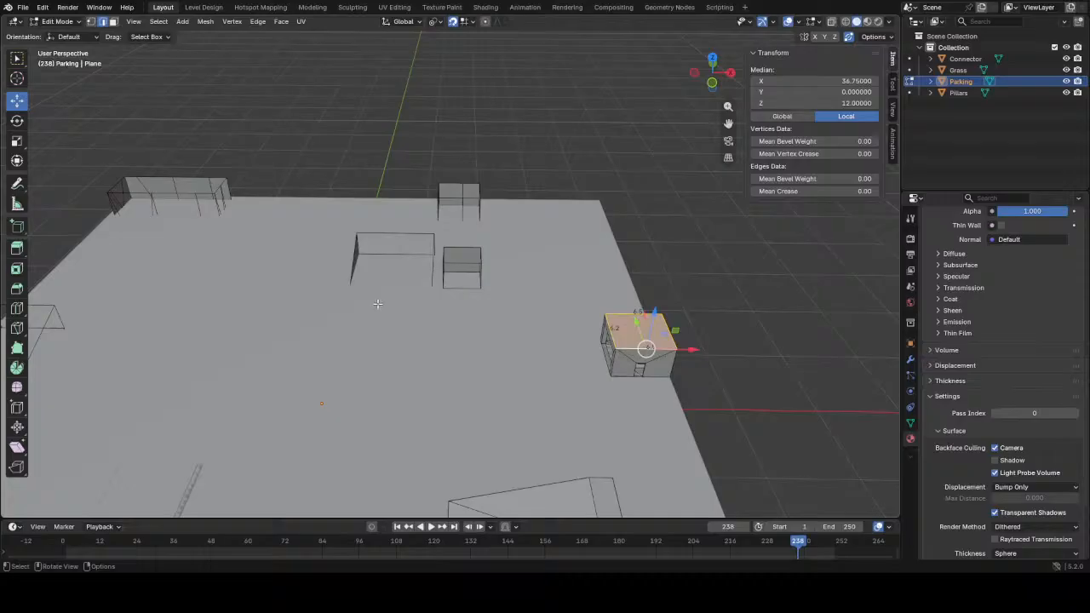
pyautogui.moveTo(358, 334); pyautogui.dragTo(500, 360, button='middle')
pyautogui.scroll(3, 503, 405)
pyautogui.moveTo(502, 405); pyautogui.dragTo(464, 406, button='middle')
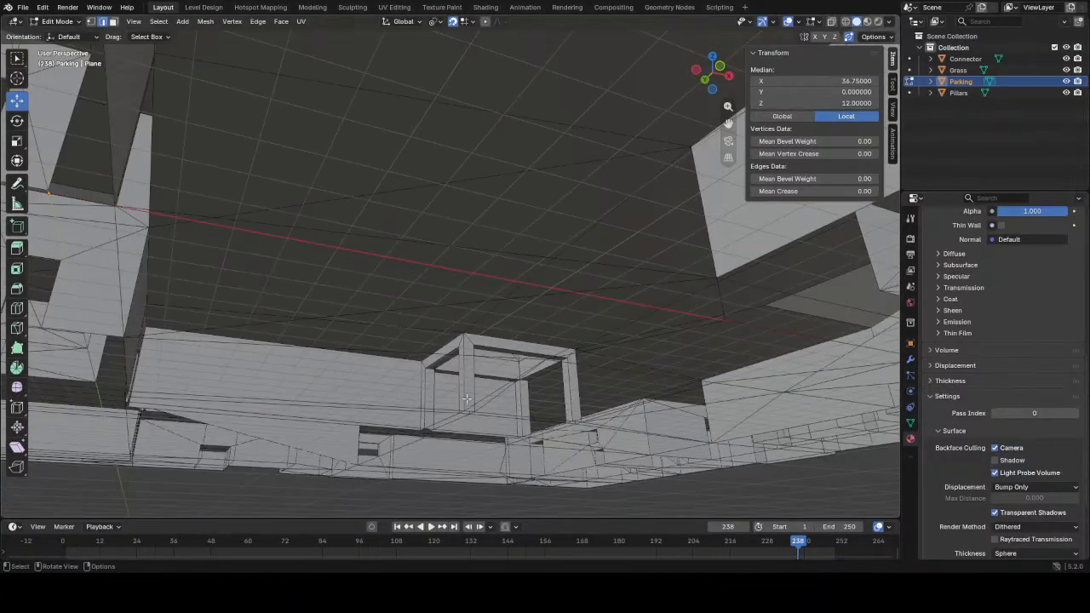
# - Examine the post-framed shaft enclosure in the Parking from inside the level and from below
pyautogui.moveTo(464, 350); pyautogui.dragTo(471, 402, button='middle')
pyautogui.scroll(2, 496, 406)
pyautogui.scroll(-1, 449, 431)
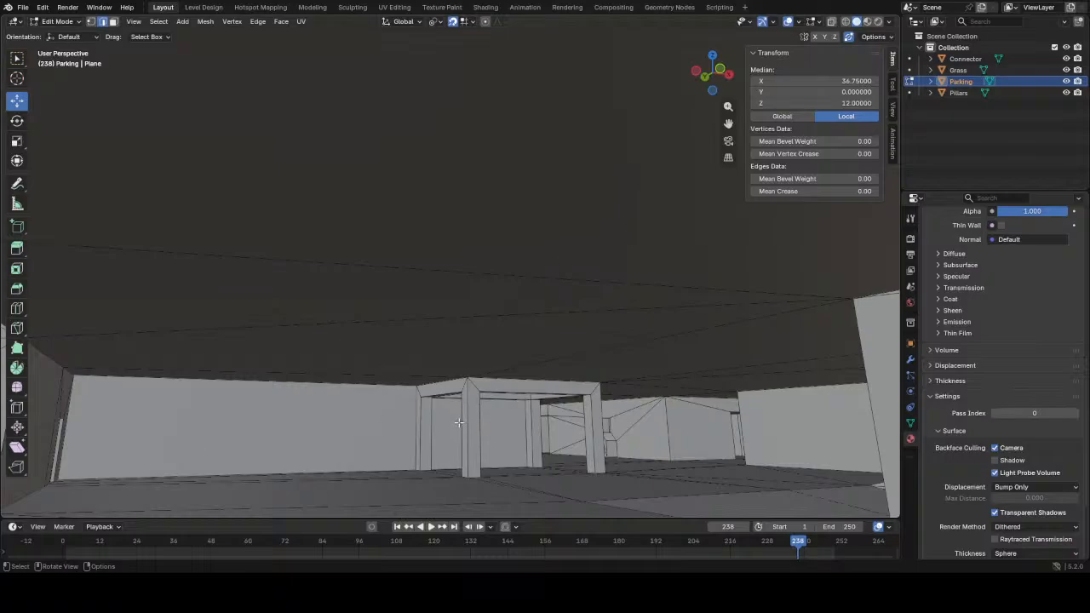
pyautogui.moveTo(458, 423); pyautogui.dragTo(418, 432, button='middle')
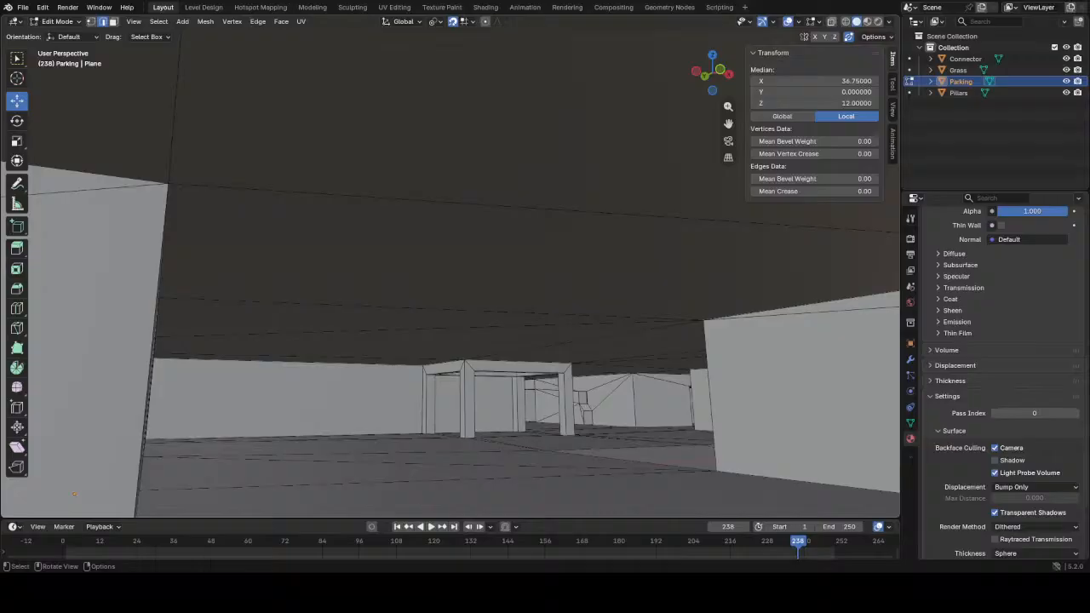
pyautogui.press('Tab')
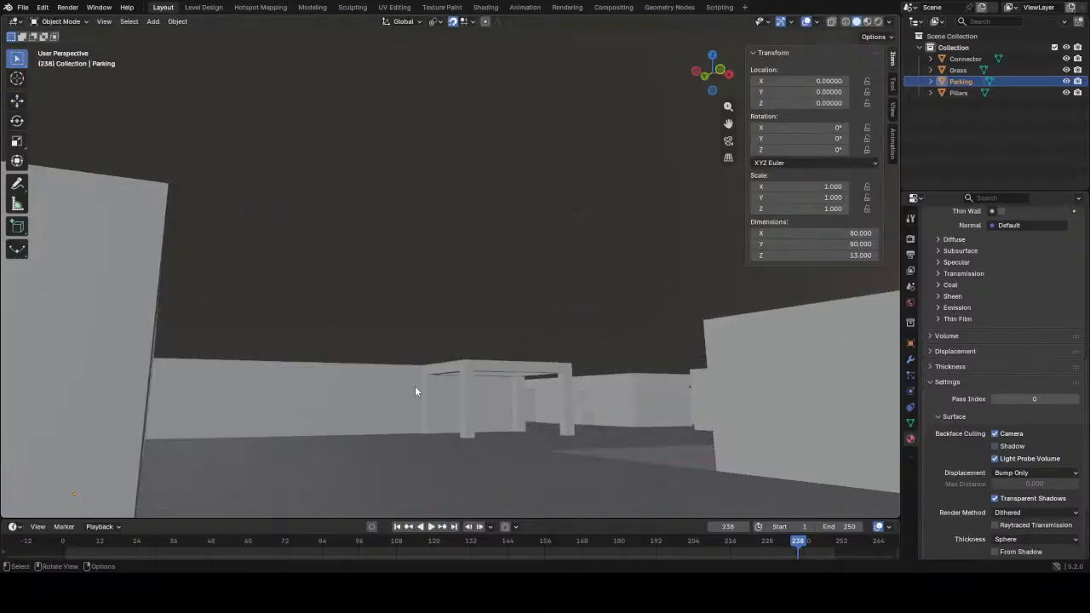
pyautogui.moveTo(435, 382); pyautogui.dragTo(472, 441, button='middle')
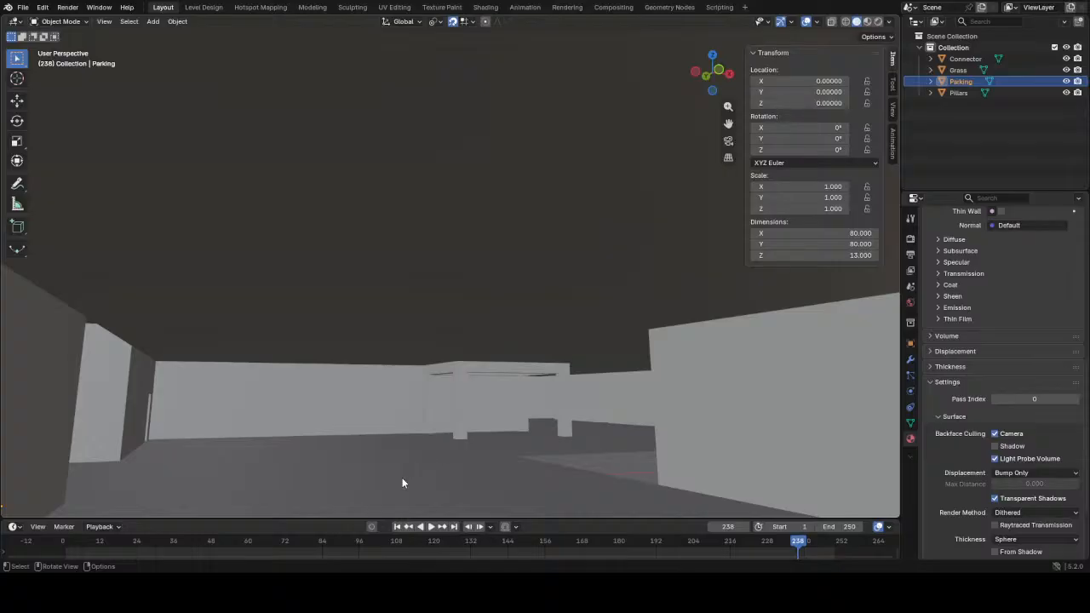
pyautogui.keyDown('alt'); pyautogui.middleClick(461, 414); pyautogui.keyUp('alt')
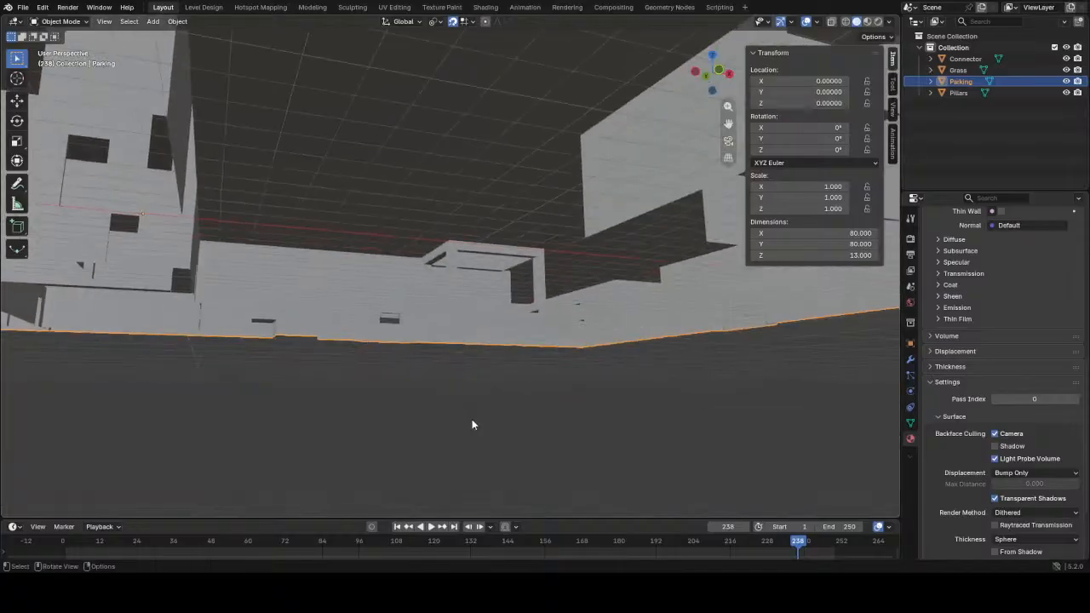
pyautogui.scroll(5, 476, 414)
pyautogui.moveTo(476, 414); pyautogui.dragTo(458, 388, button='middle')
# - Resume editing the Parking mesh and delete the post and beam faces framing the enclosure's open side
pyautogui.press('Tab')
pyautogui.click(442, 291)
pyautogui.press('3')
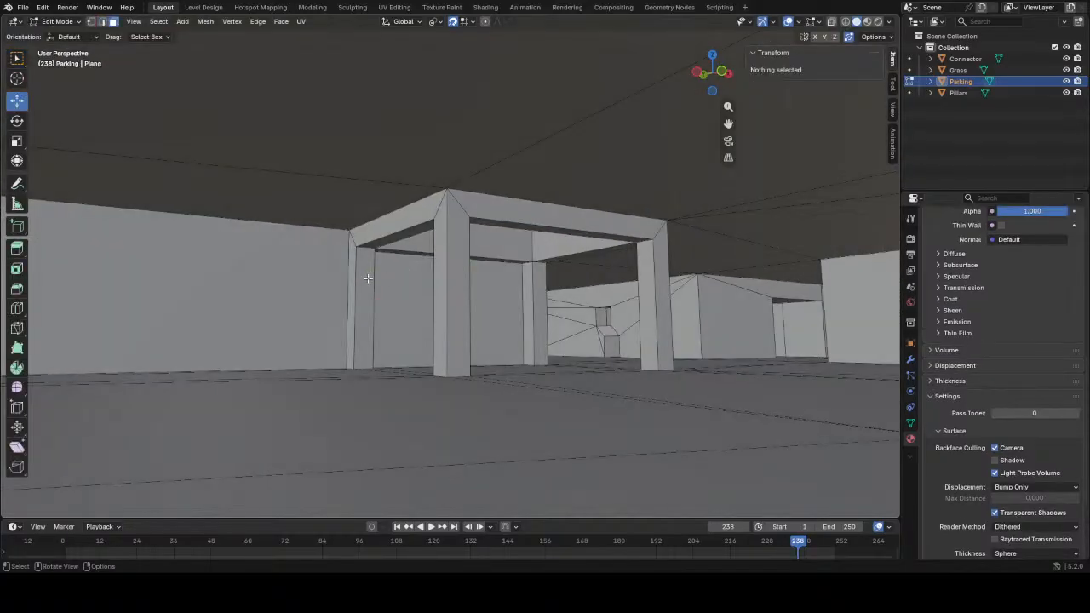
pyautogui.click(361, 281)
pyautogui.keyDown('shift'); pyautogui.click(347, 255); pyautogui.keyUp('shift')
pyautogui.moveTo(390, 316); pyautogui.dragTo(354, 309, button='middle')
pyautogui.scroll(4, 385, 320)
pyautogui.moveTo(638, 262); pyautogui.dragTo(401, 250, button='middle')
pyautogui.keyDown('shift'); pyautogui.click(409, 232); pyautogui.keyUp('shift')
pyautogui.keyDown('shift'); pyautogui.click(462, 243); pyautogui.keyUp('shift')
pyautogui.keyDown('shift'); pyautogui.click(485, 207); pyautogui.keyUp('shift')
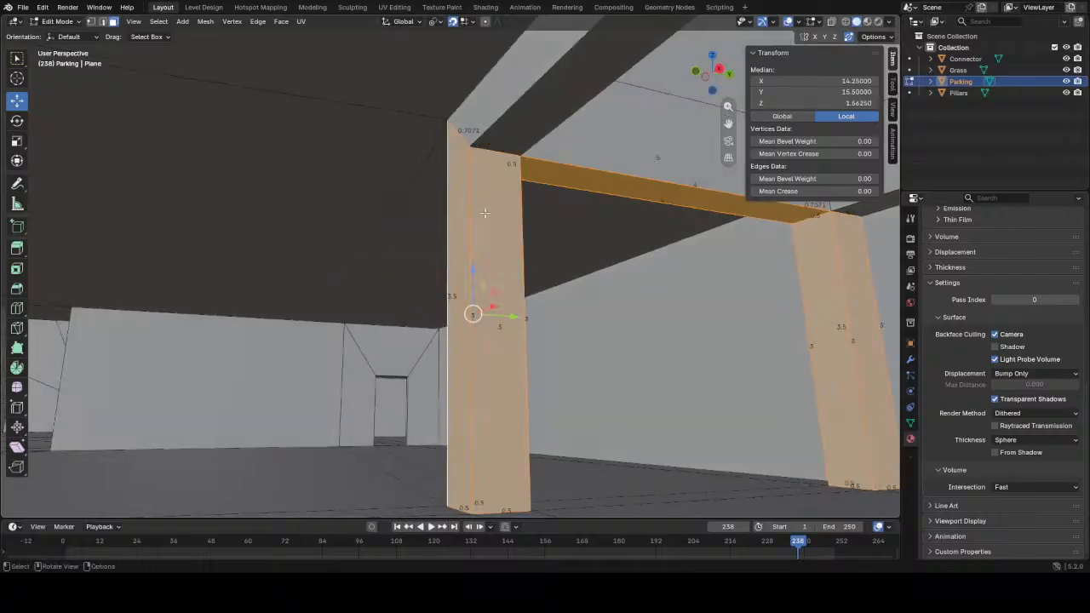
pyautogui.moveTo(485, 207); pyautogui.dragTo(446, 312, button='middle')
pyautogui.keyDown('shift'); pyautogui.click(550, 168); pyautogui.keyUp('shift')
pyautogui.moveTo(551, 167); pyautogui.dragTo(654, 226, button='middle')
pyautogui.keyDown('alt'); pyautogui.middleClick(654, 227); pyautogui.keyUp('alt')
pyautogui.scroll(-5, 654, 227)
pyautogui.press('x')
pyautogui.click(412, 310)
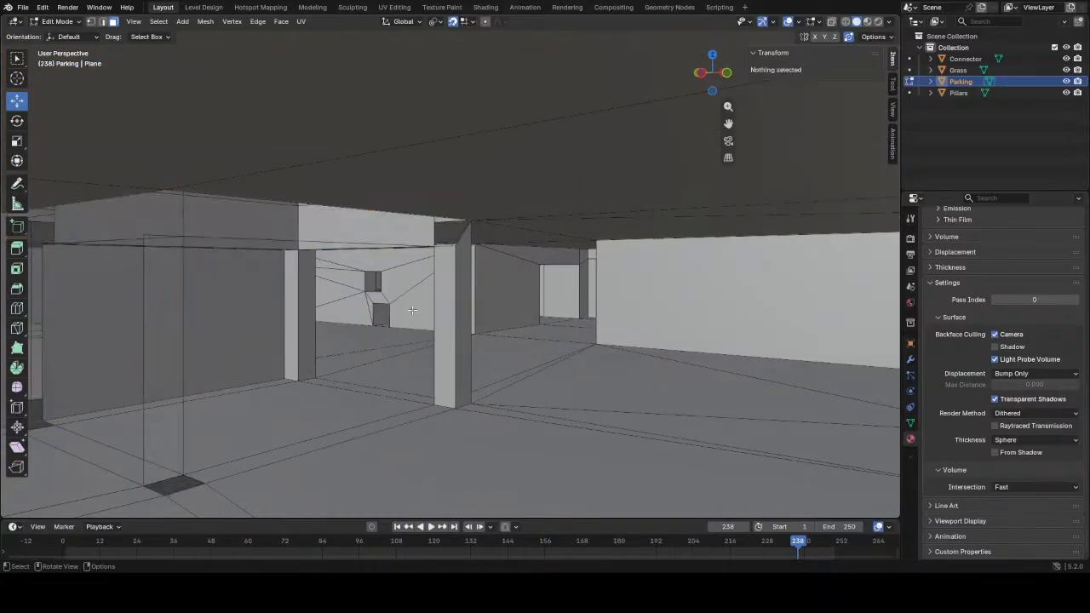
# - Delete the leftover beam face above the opened side of the enclosure
pyautogui.moveTo(412, 310); pyautogui.dragTo(335, 316, button='middle')
pyautogui.keyDown('alt'); pyautogui.middleClick(152, 313); pyautogui.keyUp('alt')
pyautogui.moveTo(397, 340); pyautogui.dragTo(445, 356, button='middle')
pyautogui.click(596, 366)
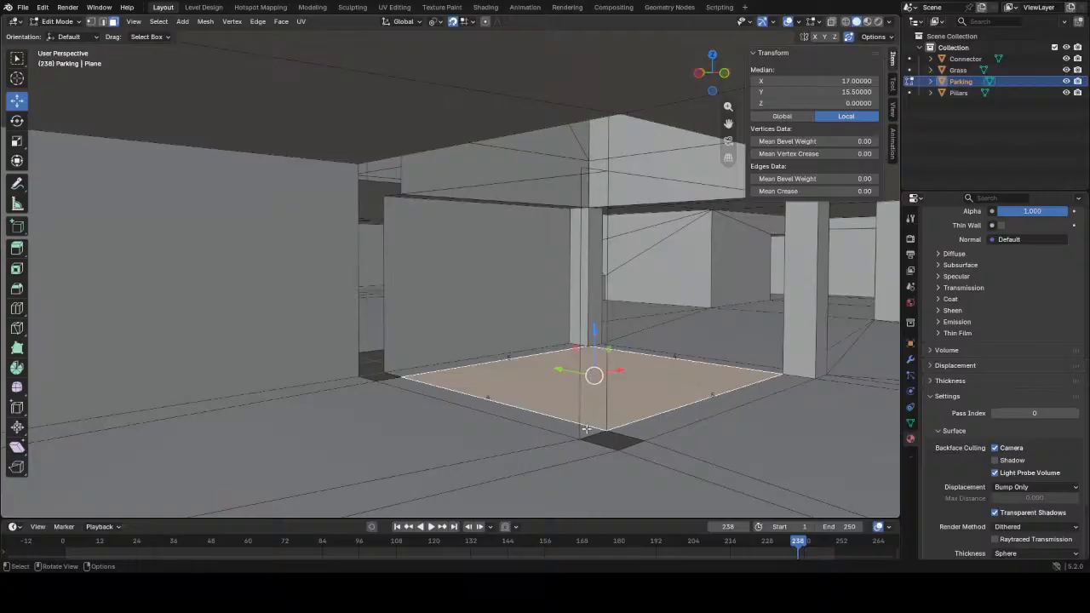
pyautogui.click(588, 429)
pyautogui.keyDown('alt'); pyautogui.middleClick(589, 428); pyautogui.keyUp('alt')
pyautogui.moveTo(589, 428); pyautogui.dragTo(626, 358, button='middle')
pyautogui.click(499, 219)
pyautogui.moveTo(499, 219); pyautogui.dragTo(403, 316, button='middle')
pyautogui.press('x')
pyautogui.click(450, 247)
# - Raise the two lower beam edges on the opened sides of the enclosure by 0.6 m
pyautogui.press('2')
pyautogui.click(404, 298)
pyautogui.moveTo(396, 277); pyautogui.dragTo(386, 243)
pyautogui.keyDown('alt'); pyautogui.middleClick(411, 312); pyautogui.keyUp('alt')
pyautogui.scroll(-5, 411, 313)
pyautogui.moveTo(412, 312)
pyautogui.mouseDown(button='middle')
pyautogui.moveTo(316, 295)
pyautogui.moveTo(391, 293)
pyautogui.moveTo(392, 321)
pyautogui.moveTo(425, 324)
pyautogui.moveTo(393, 322)
pyautogui.mouseUp(button='middle')
pyautogui.scroll(-2, 391, 294)
pyautogui.click(361, 120)
pyautogui.keyDown('shift'); pyautogui.moveTo(361, 120); pyautogui.dragTo(426, 280, button='middle'); pyautogui.keyUp('shift')
pyautogui.keyDown('shift'); pyautogui.click(691, 269); pyautogui.keyUp('shift')
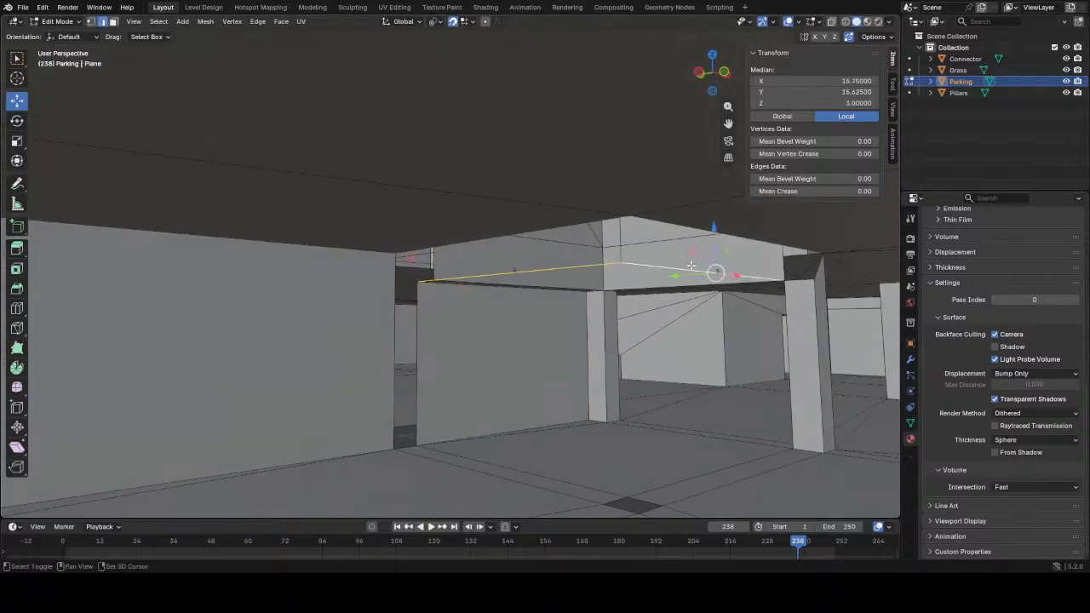
pyautogui.moveTo(715, 225); pyautogui.dragTo(713, 196)
pyautogui.moveTo(588, 295); pyautogui.dragTo(542, 301, button='middle')
pyautogui.scroll(3, 423, 273)
pyautogui.moveTo(421, 273)
pyautogui.mouseDown(button='middle')
pyautogui.moveTo(401, 280)
pyautogui.moveTo(415, 266)
pyautogui.mouseUp(button='middle')
pyautogui.scroll(-3, 415, 266)
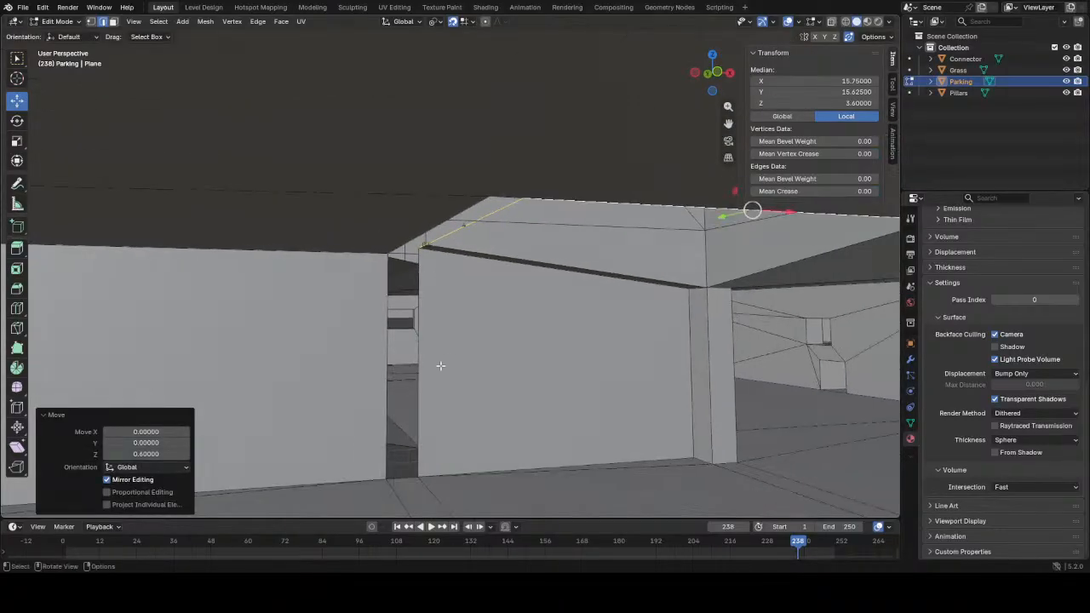
# - Move the wall's vertical end edge and the adjoining floor edge -0.5 m along X to close the wall gap
pyautogui.click(432, 362)
pyautogui.scroll(-3, 432, 362)
pyautogui.moveTo(431, 363); pyautogui.dragTo(453, 361, button='middle')
pyautogui.keyDown('shift'); pyautogui.click(448, 408); pyautogui.keyUp('shift')
pyautogui.keyDown('shift'); pyautogui.click(457, 414); pyautogui.keyUp('shift')
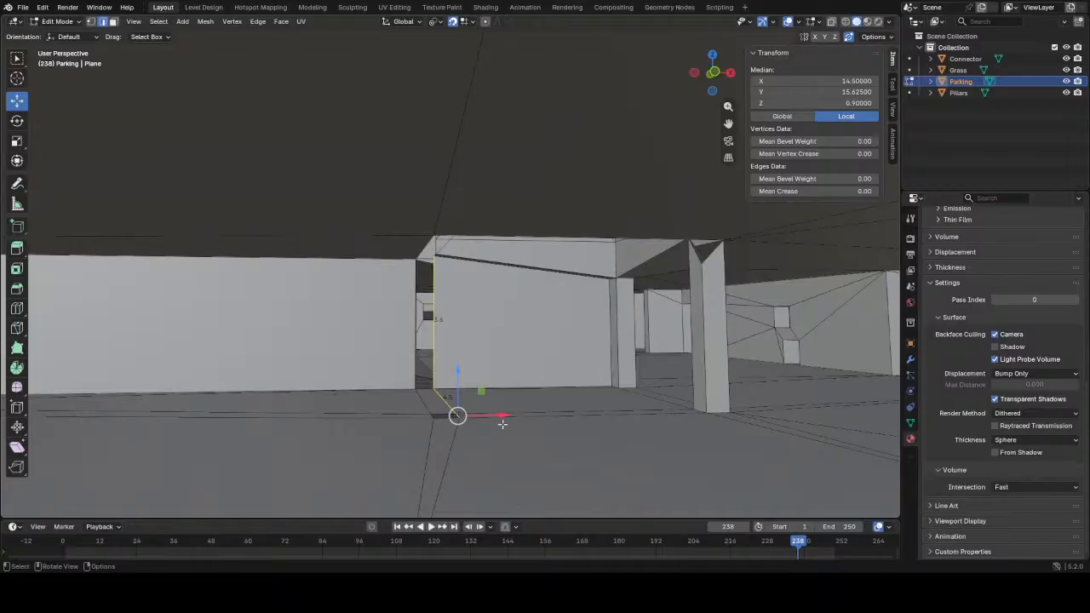
pyautogui.scroll(1, 496, 419)
pyautogui.press('g')
pyautogui.press('x')
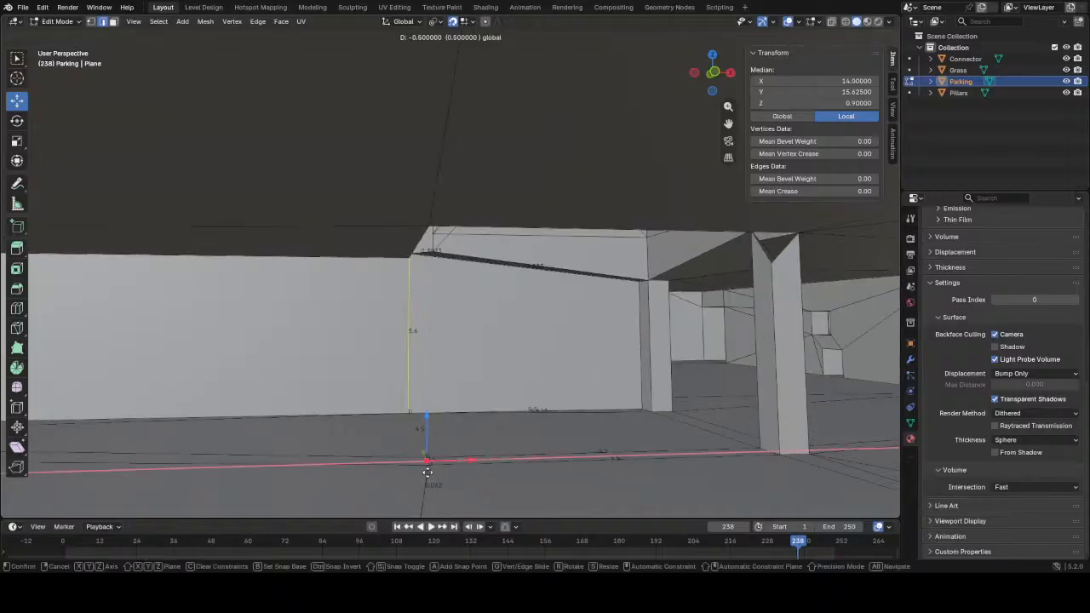
pyautogui.click(427, 473)
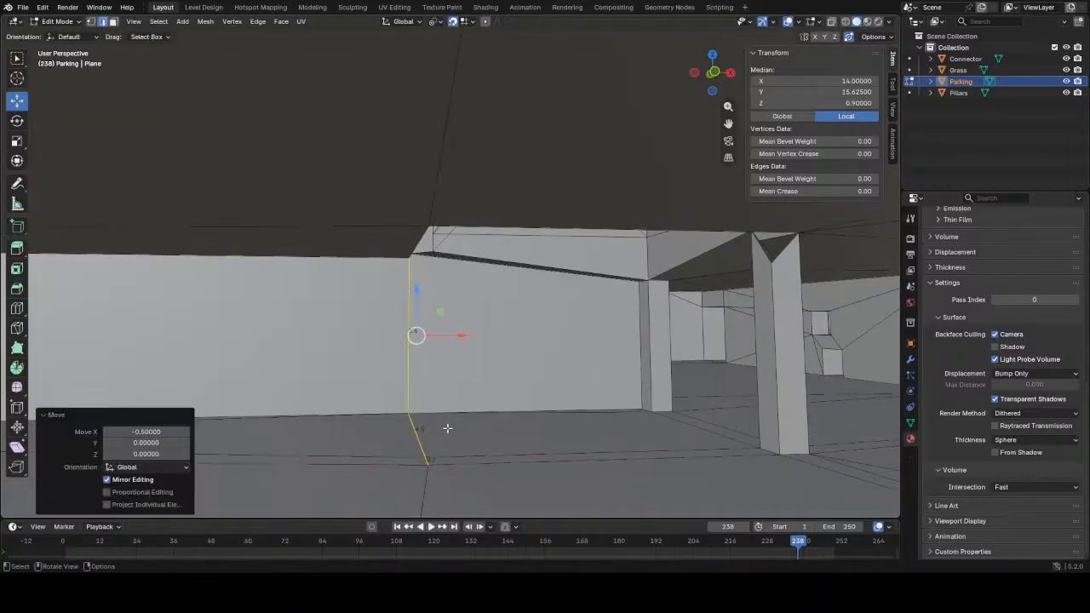
pyautogui.moveTo(478, 303); pyautogui.dragTo(467, 286, button='middle')
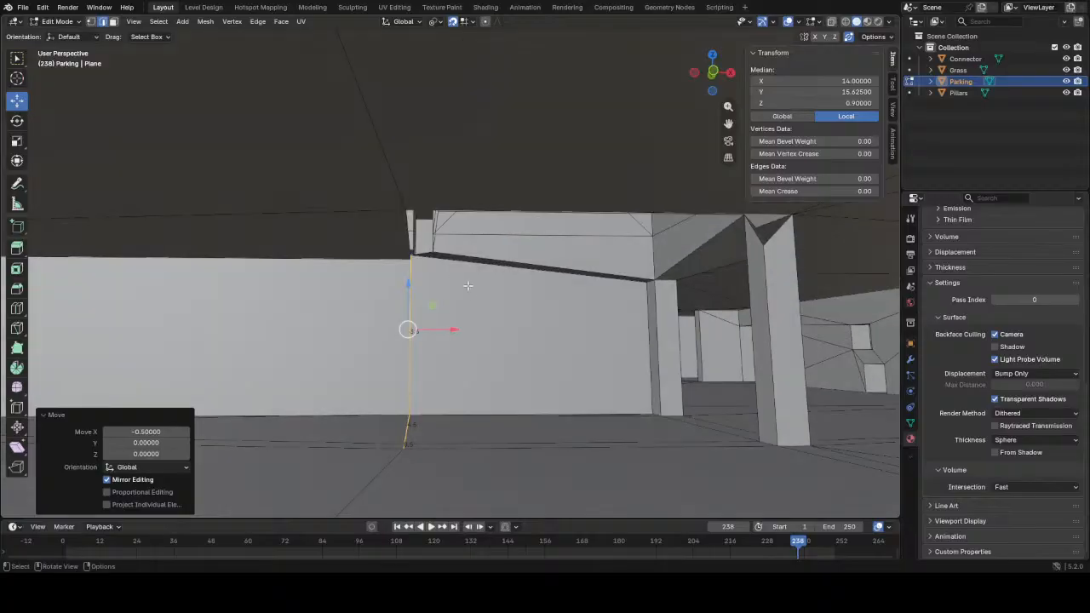
# - Lower the top vertex at the closed wall joint by 0.1 m
pyautogui.keyDown('alt'); pyautogui.middleClick(412, 258); pyautogui.keyUp('alt')
pyautogui.scroll(6, 412, 257)
pyautogui.moveTo(412, 257); pyautogui.dragTo(452, 261, button='middle')
pyautogui.press('1')
pyautogui.click(447, 258)
pyautogui.moveTo(447, 223); pyautogui.dragTo(449, 268)
pyautogui.scroll(-3, 451, 270)
pyautogui.moveTo(451, 270); pyautogui.dragTo(518, 312, button='middle')
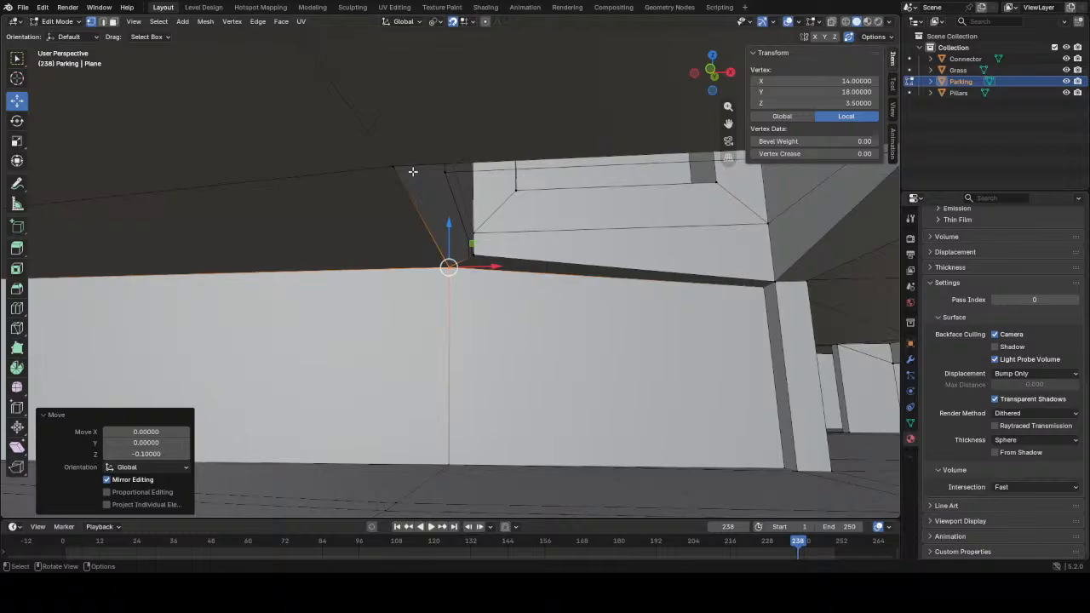
# - Lower the upper inner vertex of the enclosure's free-standing post by 0.6 m
pyautogui.moveTo(445, 176); pyautogui.dragTo(543, 280, button='middle')
pyautogui.press('2')
pyautogui.click(479, 358)
pyautogui.keyDown('shift'); pyautogui.click(461, 309); pyautogui.keyUp('shift')
pyautogui.keyDown('shift'); pyautogui.click(409, 319); pyautogui.keyUp('shift')
pyautogui.click(545, 334)
pyautogui.moveTo(568, 358); pyautogui.dragTo(503, 396, button='middle')
pyautogui.press('1')
pyautogui.click(461, 223)
pyautogui.moveTo(456, 234); pyautogui.dragTo(405, 296, button='middle')
pyautogui.moveTo(428, 181); pyautogui.dragTo(252, 256)
pyautogui.moveTo(404, 320); pyautogui.dragTo(302, 332, button='middle')
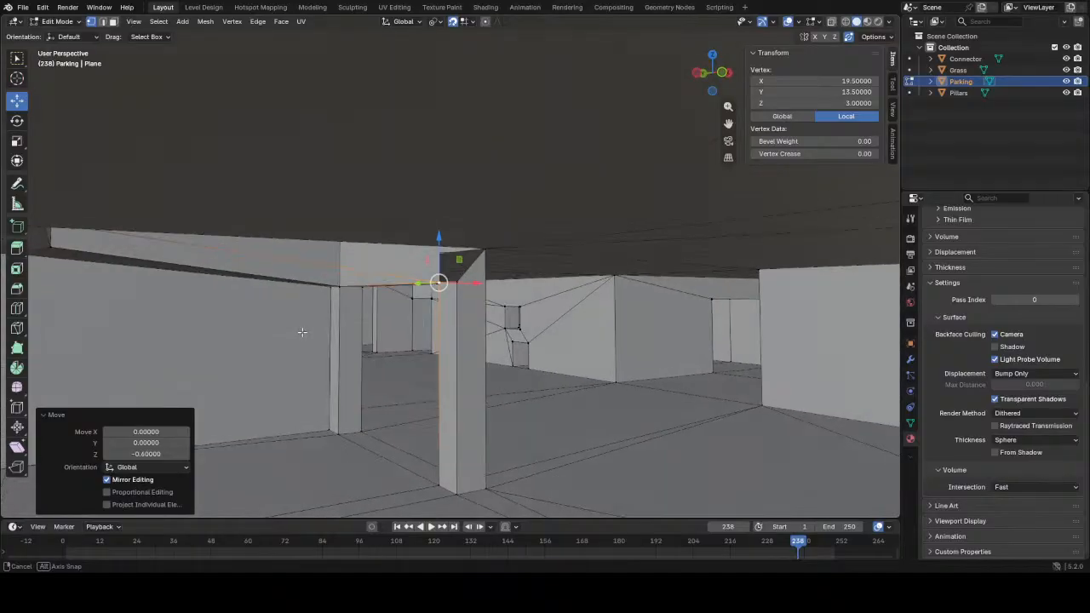
pyautogui.moveTo(413, 209); pyautogui.dragTo(326, 283, button='middle')
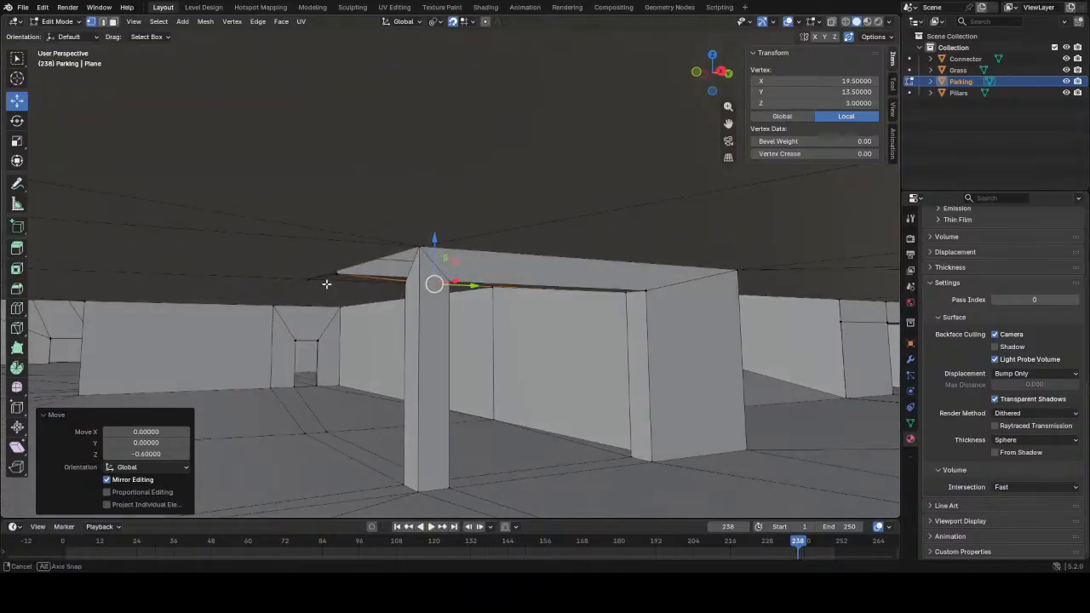
# - Level the short upper edges at both ends of the enclosure wall by scaling them to 0 along Z
pyautogui.press('2')
pyautogui.click(449, 436)
pyautogui.moveTo(448, 436); pyautogui.dragTo(648, 438, button='middle')
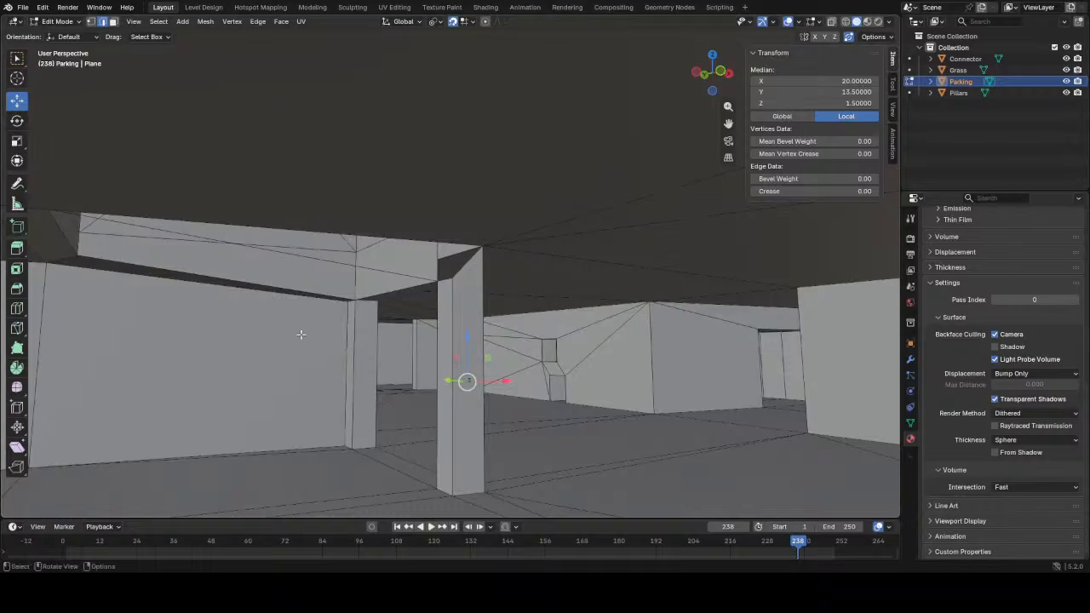
pyautogui.moveTo(355, 395)
pyautogui.mouseDown(button='middle')
pyautogui.moveTo(367, 407)
pyautogui.moveTo(275, 408)
pyautogui.moveTo(367, 406)
pyautogui.mouseUp(button='middle')
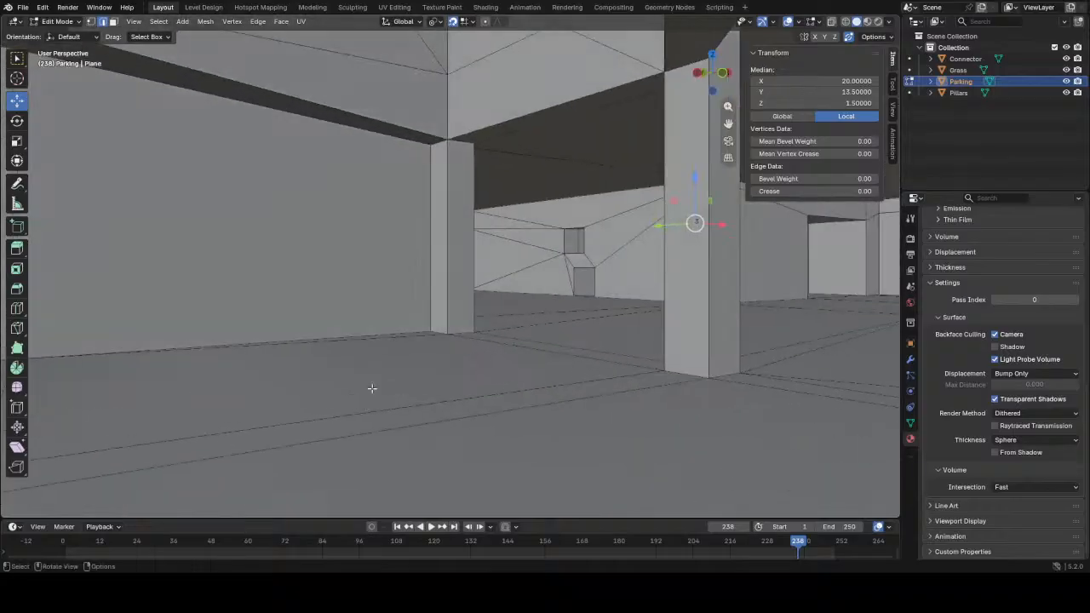
pyautogui.click(436, 143)
pyautogui.moveTo(457, 161); pyautogui.dragTo(404, 174, button='middle')
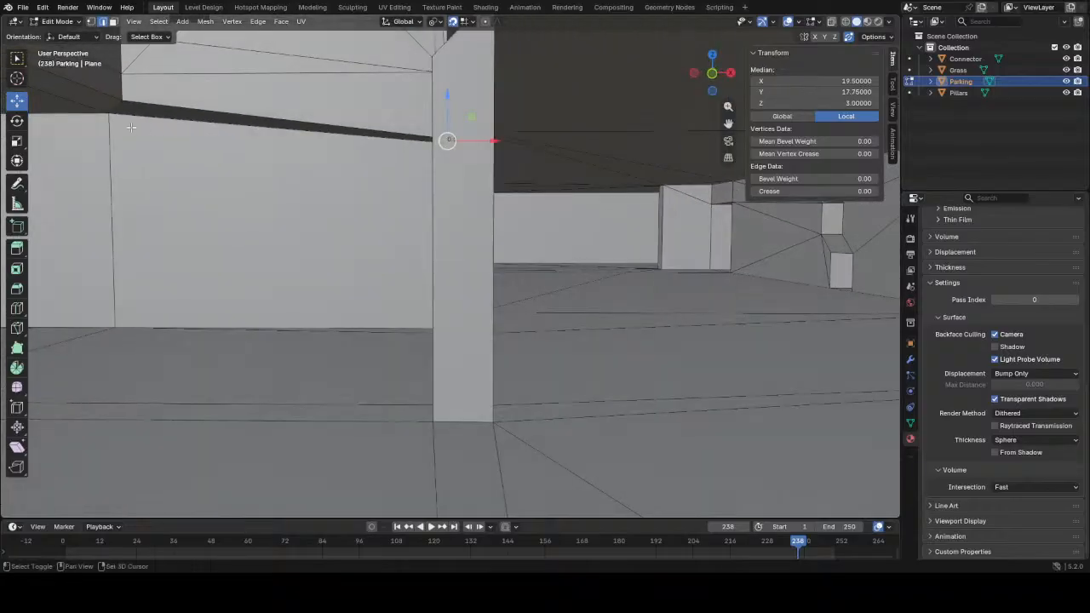
pyautogui.keyDown('shift'); pyautogui.click(91, 115); pyautogui.keyUp('shift')
pyautogui.press('s')
pyautogui.press('z')
pyautogui.press('0')
pyautogui.press('Return')
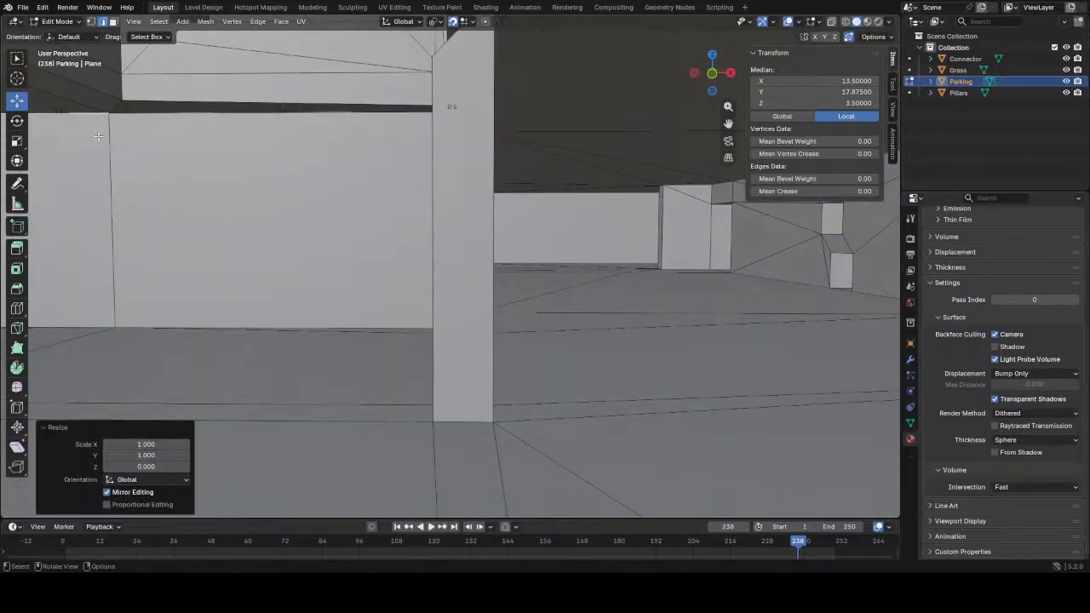
pyautogui.moveTo(221, 94); pyautogui.dragTo(549, 232, button='middle')
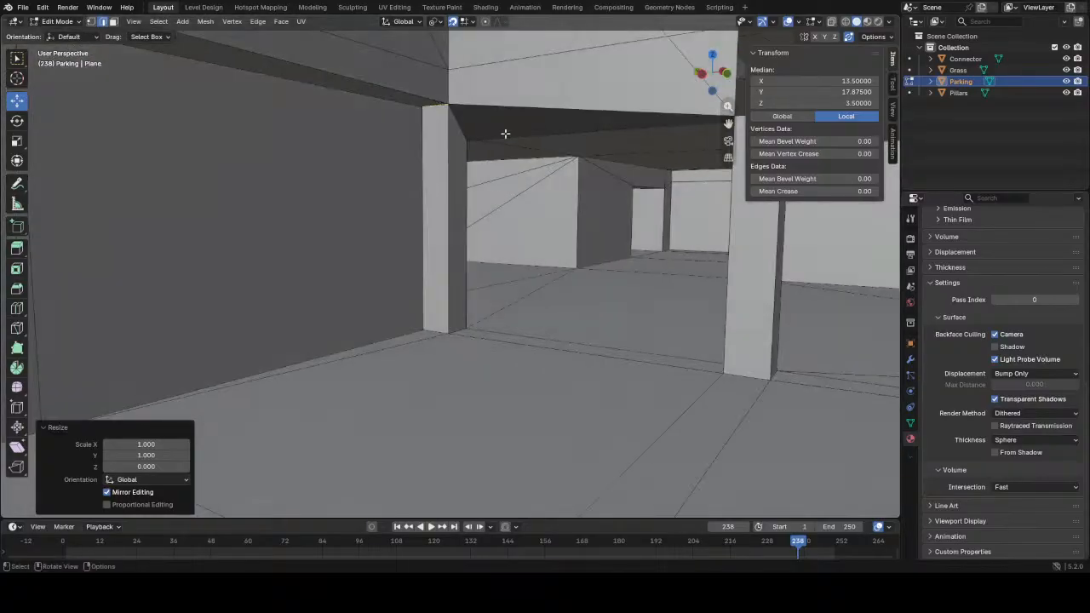
# - Try moving the jamb face beside the enclosure's wide opening -1.5 m along Y
pyautogui.press('1')
pyautogui.click(465, 139)
pyautogui.moveTo(465, 139); pyautogui.dragTo(545, 187, button='middle')
pyautogui.moveTo(449, 214); pyautogui.dragTo(449, 214, button='middle')
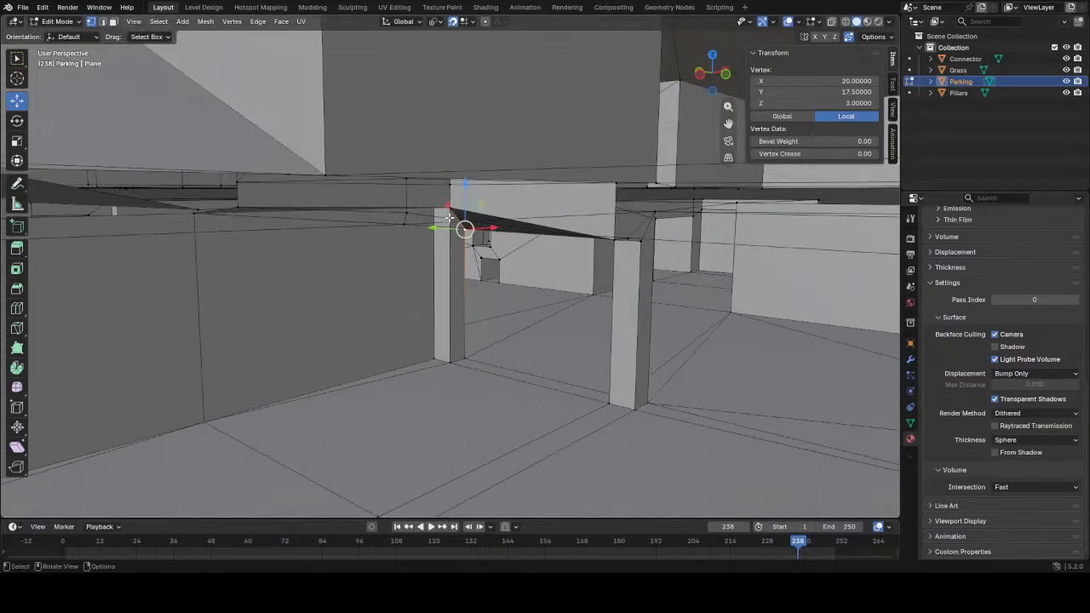
pyautogui.scroll(3, 438, 239)
pyautogui.press('3')
pyautogui.click(468, 265)
pyautogui.moveTo(540, 362); pyautogui.dragTo(443, 310, button='middle')
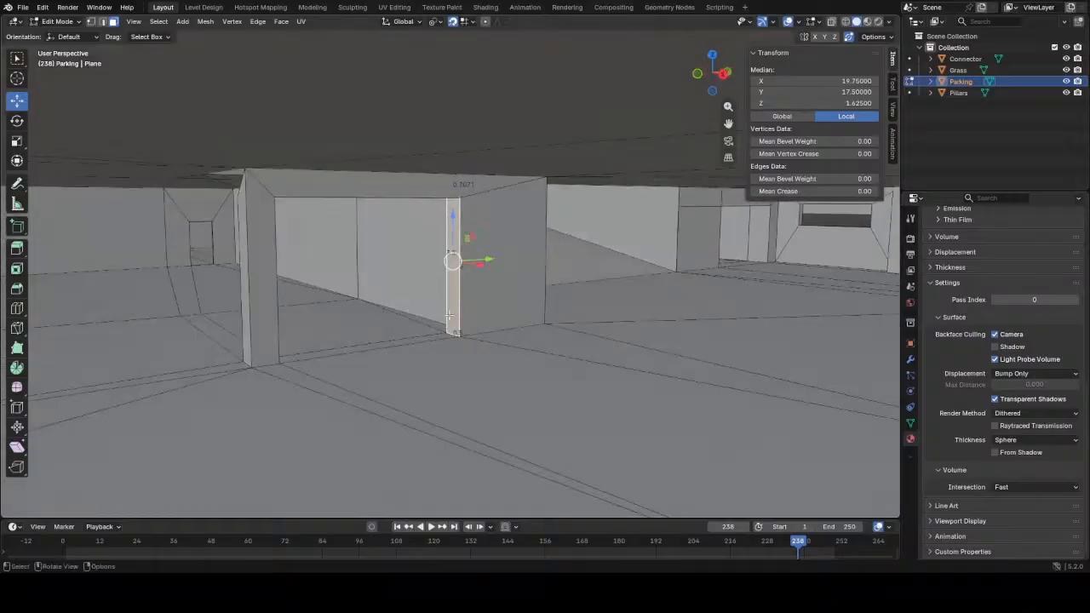
pyautogui.moveTo(489, 258); pyautogui.dragTo(424, 258)
pyautogui.moveTo(333, 304); pyautogui.dragTo(341, 218, button='middle')
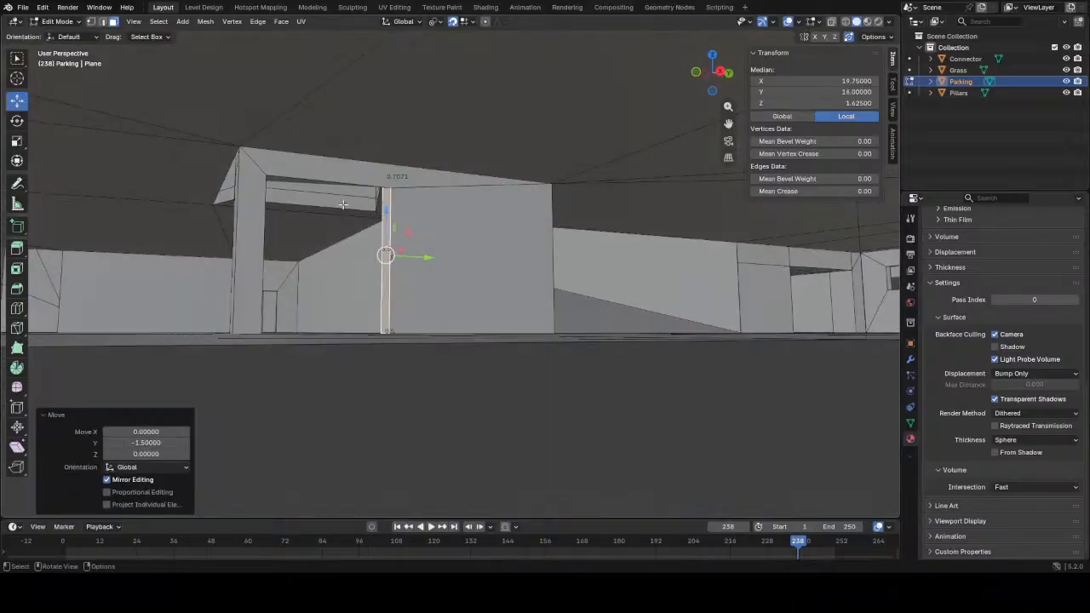
# - Undo the move of the opening's jamb face
pyautogui.click(304, 182)
pyautogui.moveTo(306, 184); pyautogui.dragTo(521, 179, button='middle')
pyautogui.keyDown('shift'); pyautogui.moveTo(477, 133); pyautogui.dragTo(522, 165, button='middle'); pyautogui.keyUp('shift')
pyautogui.hotkey('ctrl', 'z')
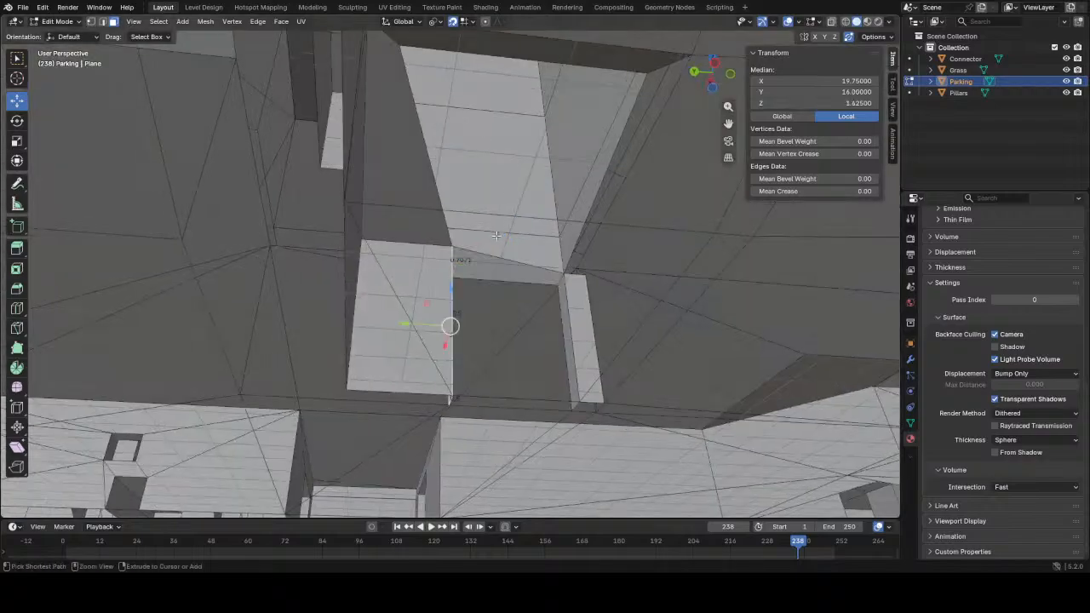
pyautogui.hotkey('ctrl', 'z')
pyautogui.moveTo(492, 249); pyautogui.dragTo(392, 310, button='middle')
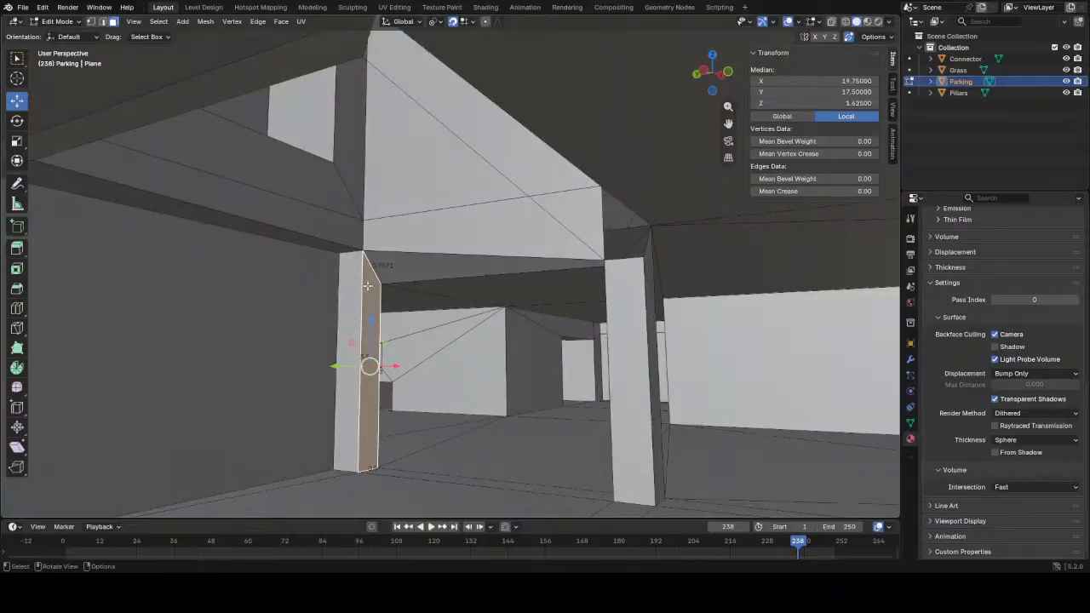
# - Delete the underside face of the opening's lintel and the adjoining jamb face
pyautogui.moveTo(428, 269); pyautogui.dragTo(438, 260, button='middle')
pyautogui.click(437, 261)
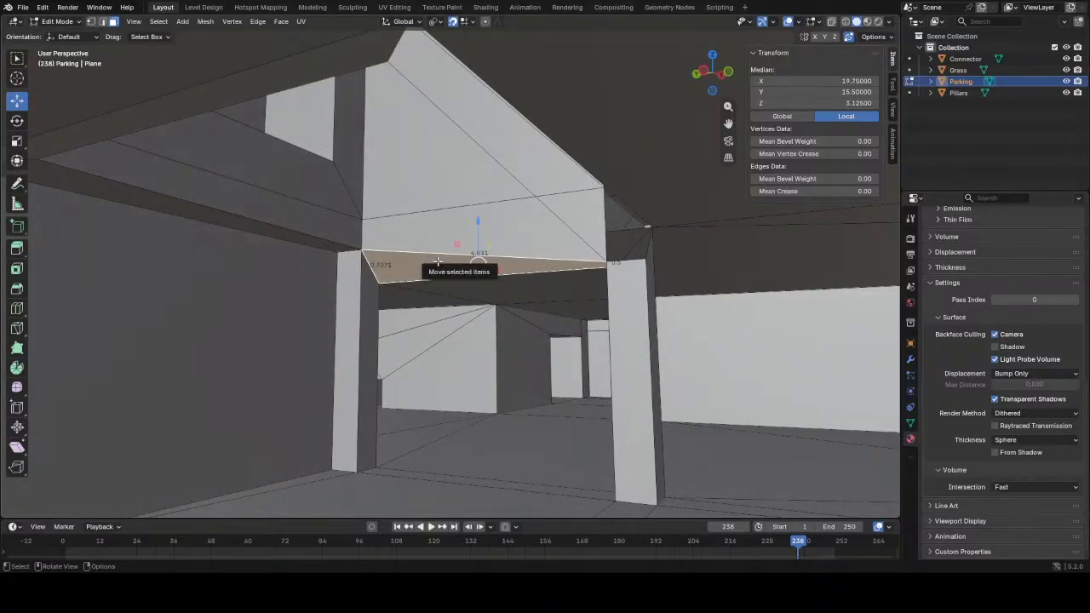
pyautogui.rightClick(438, 261)
pyautogui.click(428, 280)
pyautogui.moveTo(428, 280); pyautogui.dragTo(388, 272, button='middle')
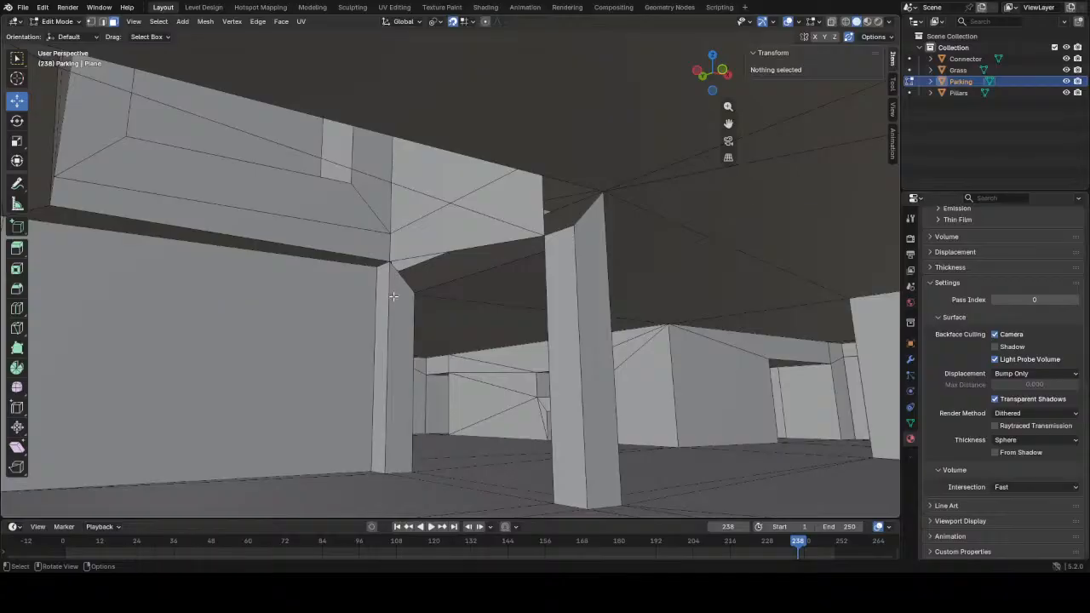
pyautogui.click(397, 303)
pyautogui.press('x')
pyautogui.click(397, 321)
# - Delete the inner face and the jamb face of the post on the opening's opposite side
pyautogui.moveTo(397, 321); pyautogui.dragTo(502, 332, button='middle')
pyautogui.moveTo(597, 342); pyautogui.dragTo(274, 346, button='middle')
pyautogui.click(352, 315)
pyautogui.moveTo(352, 315); pyautogui.dragTo(550, 326, button='middle')
pyautogui.keyDown('shift'); pyautogui.click(560, 390); pyautogui.keyUp('shift')
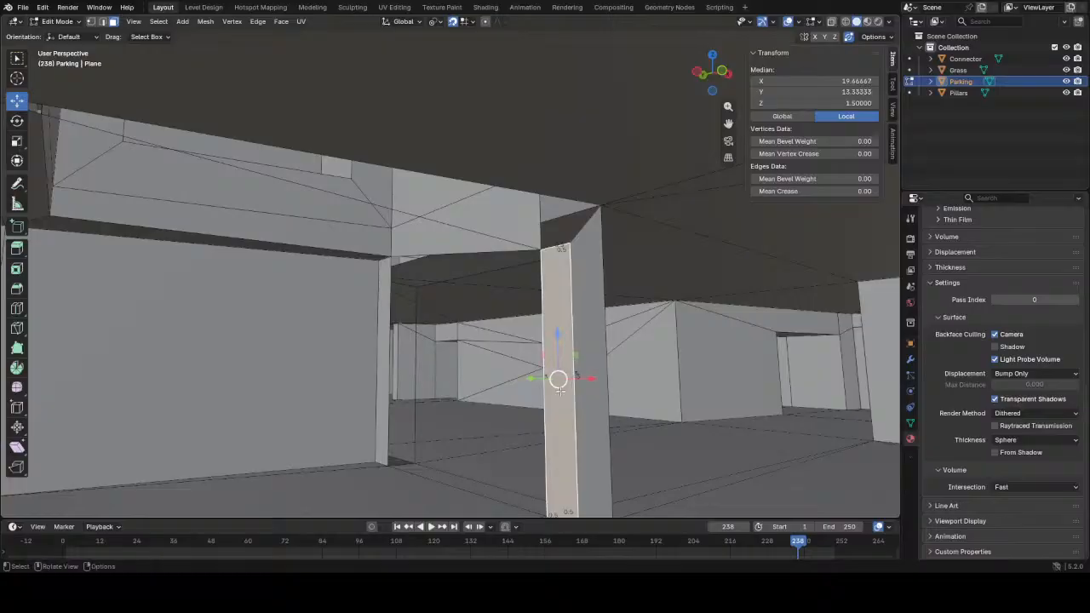
pyautogui.hotkey('alt', 'a')
# - Move the upper corner vertex of that post along Z
pyautogui.moveTo(549, 398); pyautogui.dragTo(593, 339, button='middle')
pyautogui.press('1')
pyautogui.click(597, 261)
pyautogui.moveTo(597, 262); pyautogui.dragTo(333, 296, button='middle')
pyautogui.press('g')
pyautogui.press('z')
pyautogui.click(607, 232)
# - Narrow the outer wall's opening to a doorway by moving both vertical side edges inward 1.5 m along Y
pyautogui.click(324, 340)
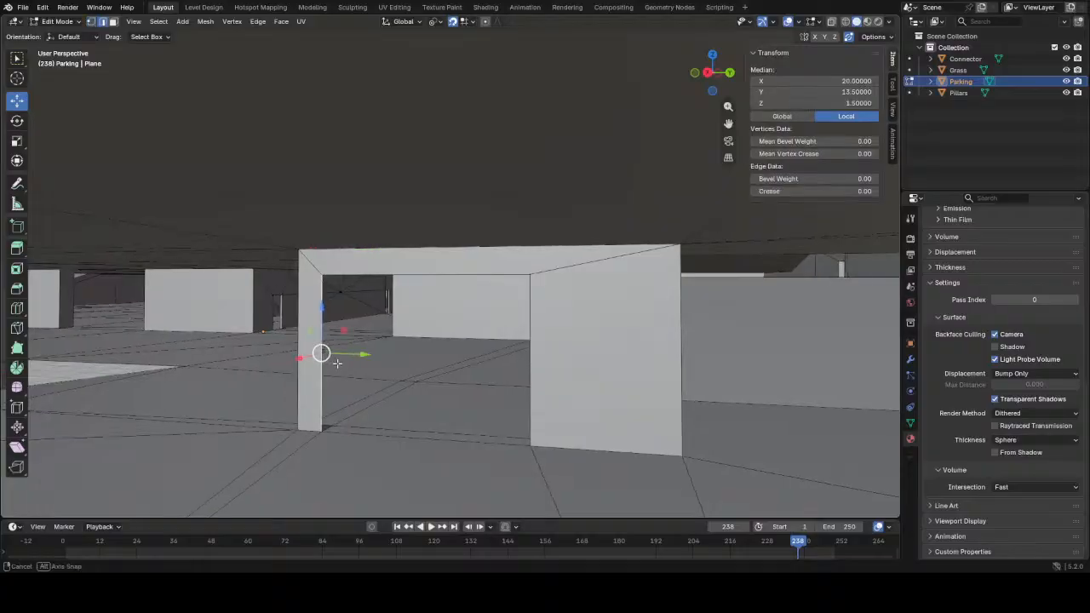
pyautogui.press('g')
pyautogui.press('y')
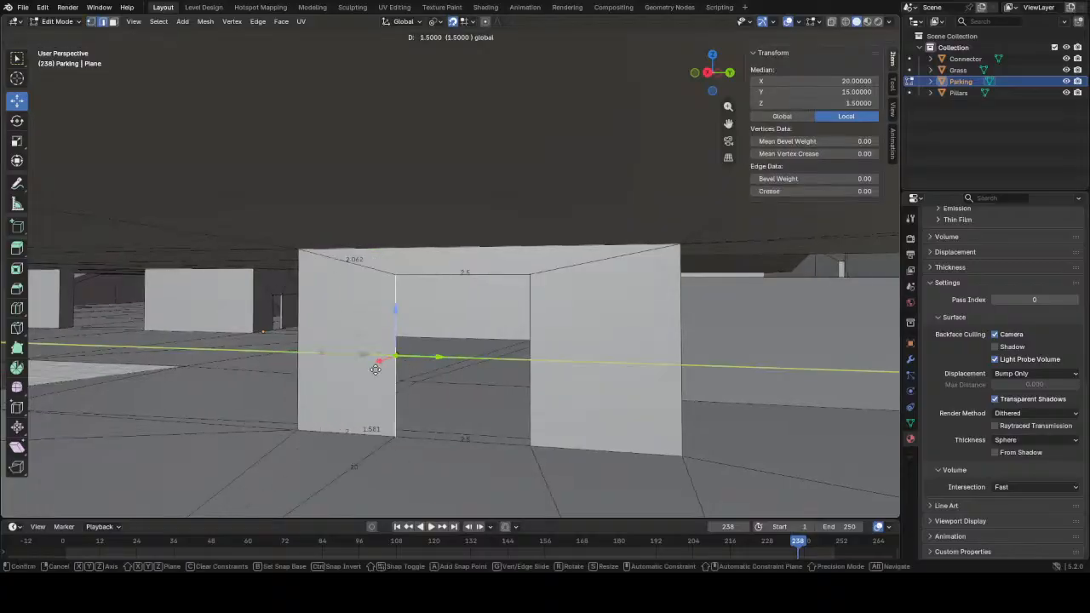
pyautogui.click(396, 361)
pyautogui.click(531, 362)
pyautogui.press('g')
pyautogui.press('y')
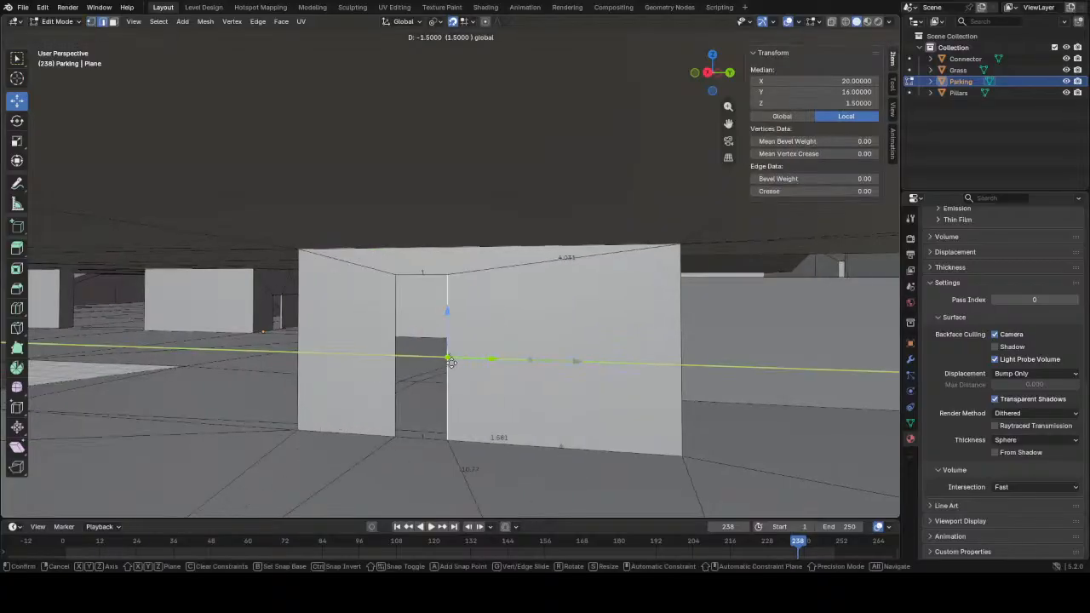
pyautogui.click(445, 358)
# - Lower the doorway's top edge by 1 m
pyautogui.click(421, 251)
pyautogui.press('g')
pyautogui.press('z')
pyautogui.click(394, 330)
pyautogui.moveTo(395, 334); pyautogui.dragTo(545, 398, button='middle')
pyautogui.moveTo(477, 392); pyautogui.dragTo(486, 438, button='middle')
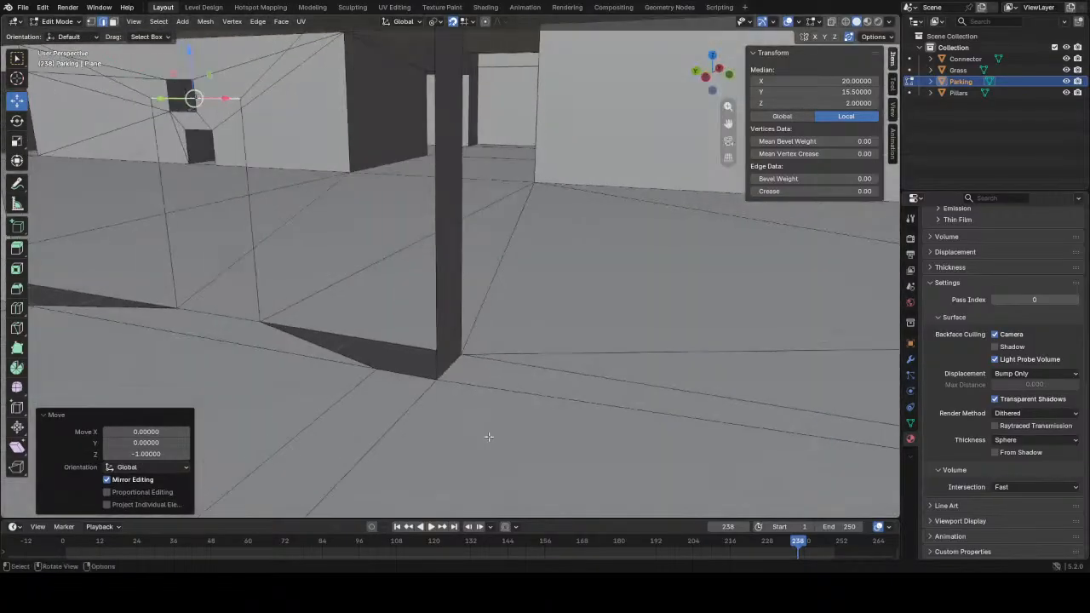
# - Delete the narrow face along the base of the inner opening behind the new doorway
pyautogui.scroll(-3, 486, 438)
pyautogui.press('3')
pyautogui.click(321, 298)
pyautogui.press('x')
pyautogui.click(322, 299)
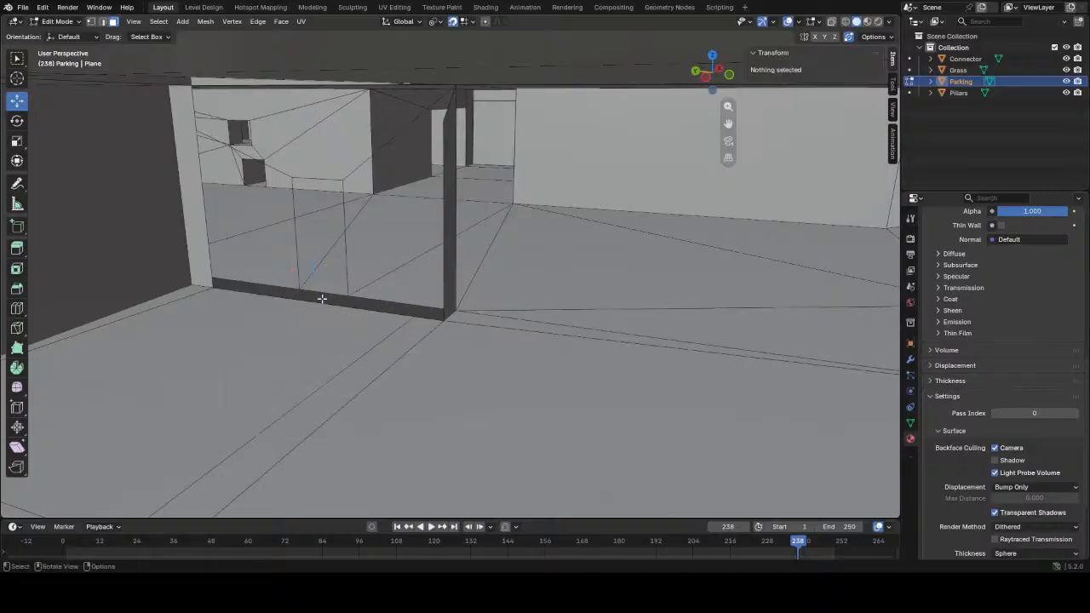
# - Delete the remaining vertical post face beside the inner opening
pyautogui.press('2')
pyautogui.click(210, 242)
pyautogui.moveTo(211, 249); pyautogui.dragTo(254, 223, button='middle')
pyautogui.moveTo(275, 97); pyautogui.dragTo(465, 428, button='middle')
pyautogui.press('3')
pyautogui.click(493, 344)
pyautogui.scroll(-3, 492, 348)
pyautogui.scroll(3, 465, 428)
pyautogui.press('x')
pyautogui.click(461, 430)
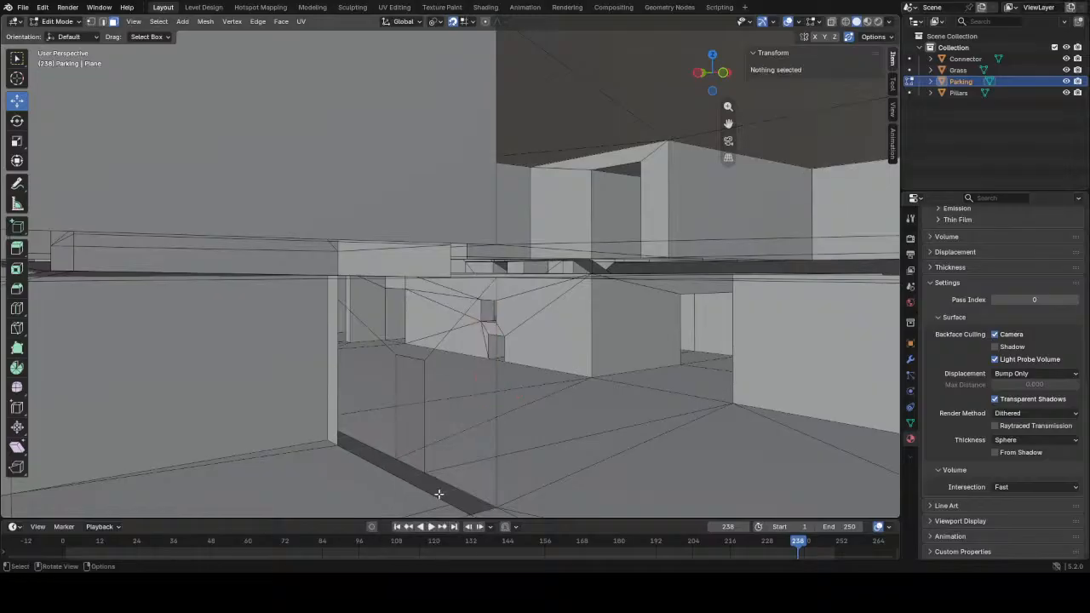
# - Move the two floor vertices on the inner side of the opening inward along Y, to Y 15 and Y 16
pyautogui.moveTo(439, 493); pyautogui.dragTo(439, 466, button='middle')
pyautogui.keyDown('alt'); pyautogui.middleClick(440, 467); pyautogui.keyUp('alt')
pyautogui.scroll(3, 399, 349)
pyautogui.moveTo(371, 317); pyautogui.dragTo(434, 333, button='middle')
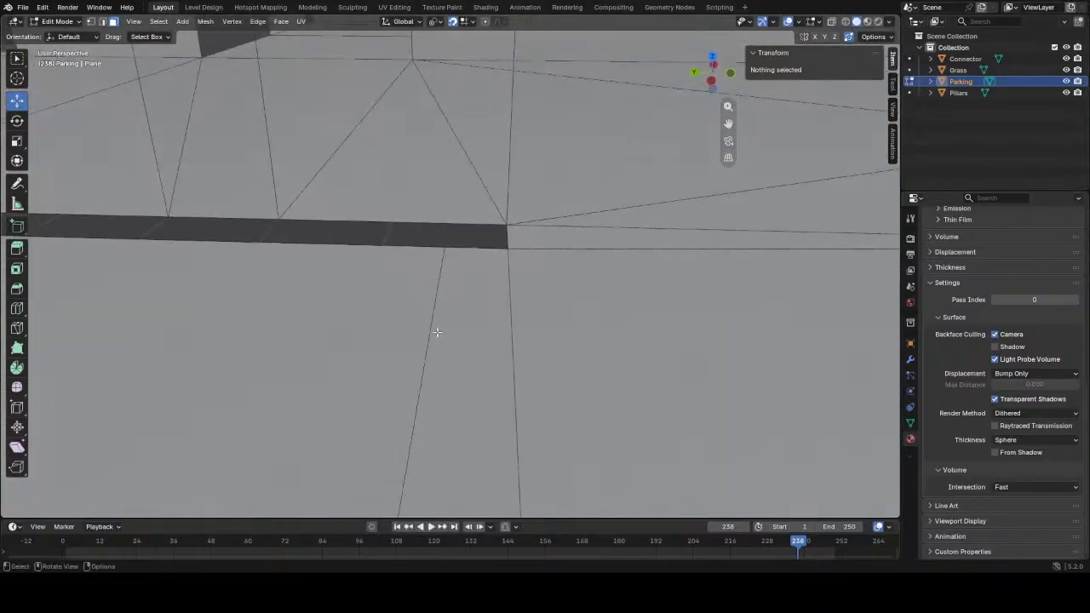
pyautogui.scroll(-2, 443, 298)
pyautogui.press('1')
pyautogui.click(451, 266)
pyautogui.moveTo(411, 258); pyautogui.dragTo(296, 255)
pyautogui.click(158, 255)
pyautogui.moveTo(119, 247); pyautogui.dragTo(224, 247)
pyautogui.moveTo(224, 247); pyautogui.dragTo(274, 228, button='middle')
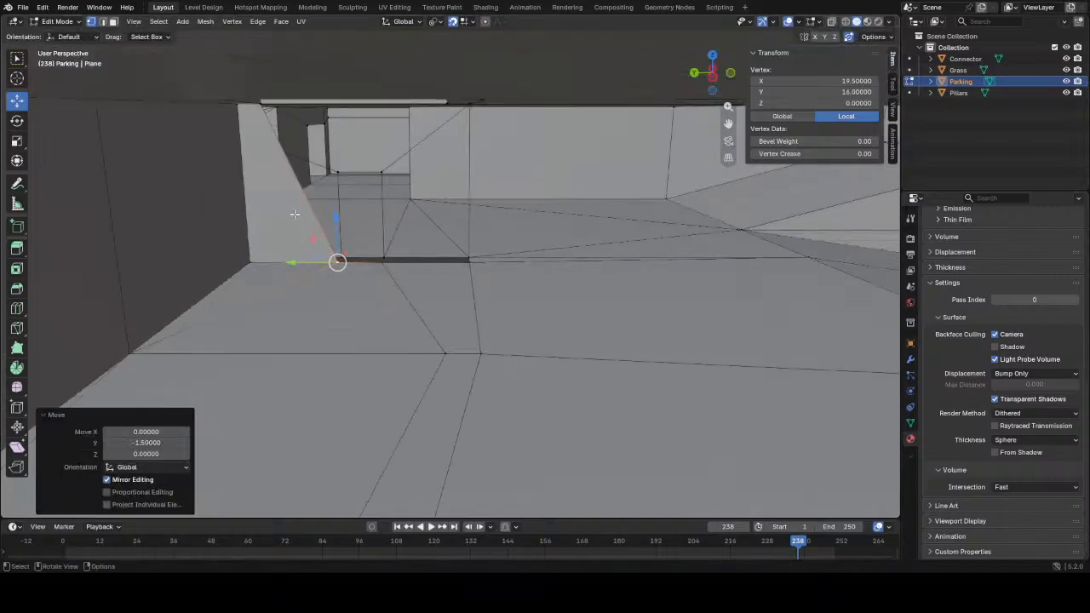
# - Delete the slanted wall face beside the inner opening
pyautogui.press('3')
pyautogui.click(299, 229)
pyautogui.press('x')
pyautogui.click(299, 228)
# - Extrude the floor edges on both sides of the inner doorway gap 2 m upward along Z into wall panels
pyautogui.press('2')
pyautogui.click(292, 261)
pyautogui.moveTo(292, 261); pyautogui.dragTo(348, 277)
pyautogui.keyDown('shift'); pyautogui.click(413, 264); pyautogui.keyUp('shift')
pyautogui.moveTo(413, 267); pyautogui.dragTo(367, 269, button='middle')
pyautogui.press('e')
pyautogui.press('z')
pyautogui.press('2')
pyautogui.press('Return')
# - Widen the gap between the wall panels by moving one side edge 0.4 m and the opposite one 0.5 m outward along Y
pyautogui.click(401, 276)
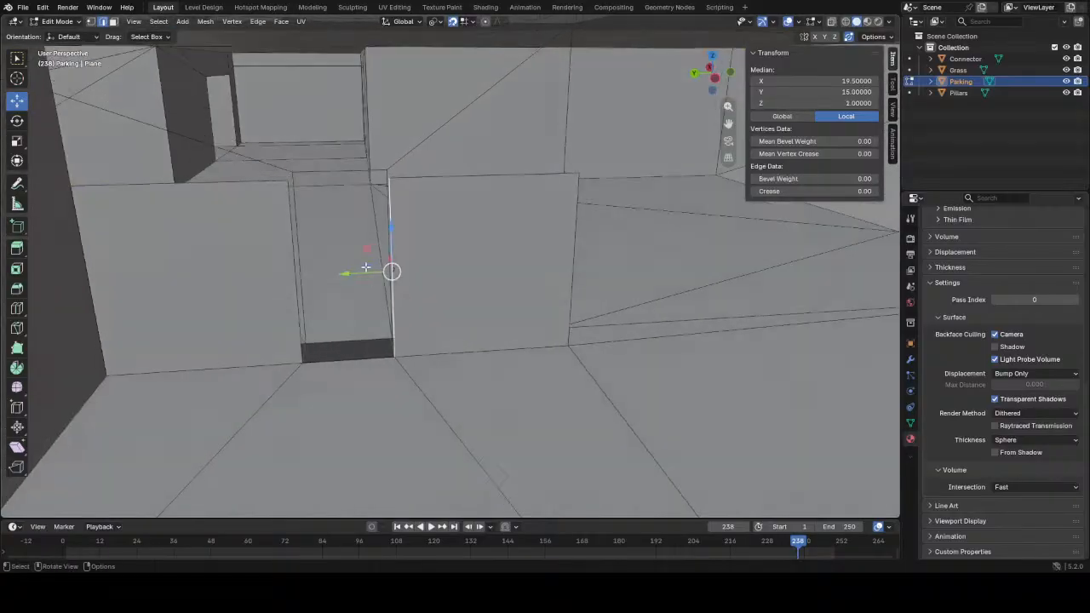
pyautogui.press('g')
pyautogui.press('y')
pyautogui.moveTo(456, 288); pyautogui.dragTo(428, 297)
pyautogui.click(429, 297)
pyautogui.click(294, 273)
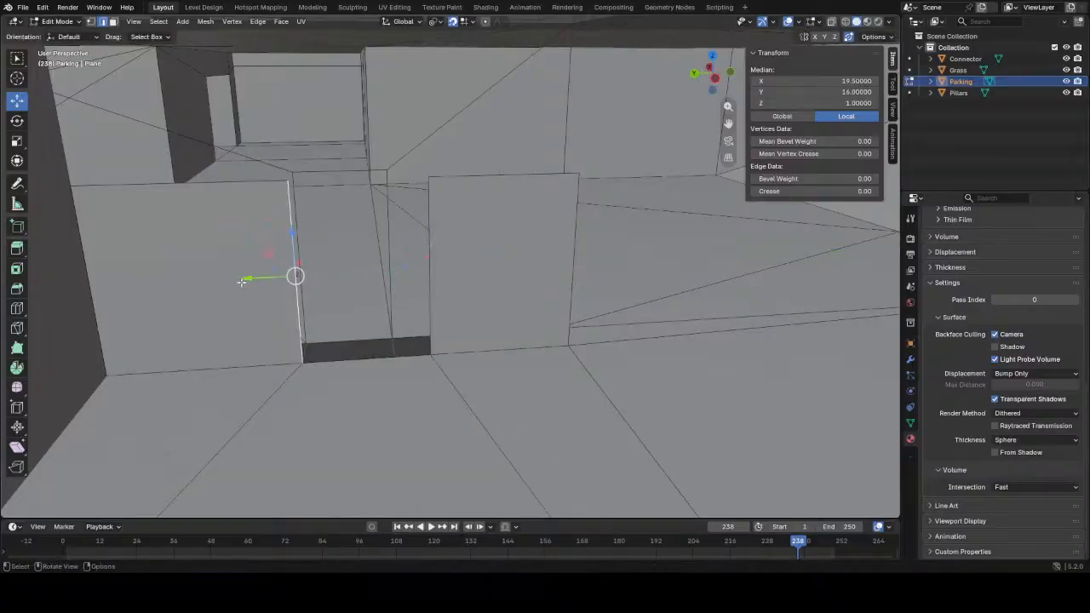
pyautogui.press('g')
pyautogui.press('y')
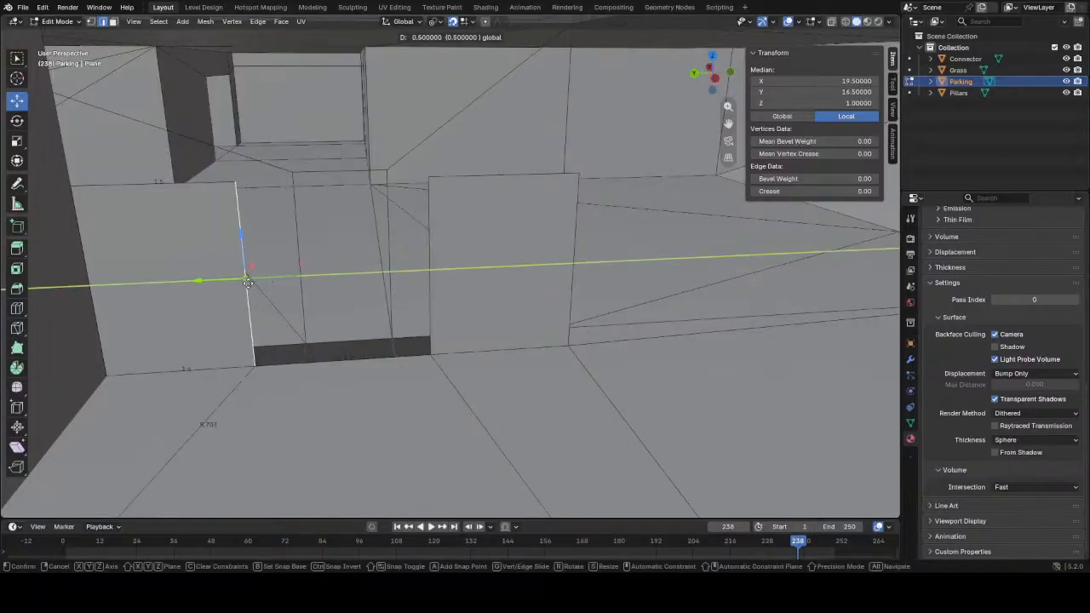
pyautogui.click(244, 280)
# - Move the side edge of the panel at the open wall end along Y to Y 14.5
pyautogui.click(429, 328)
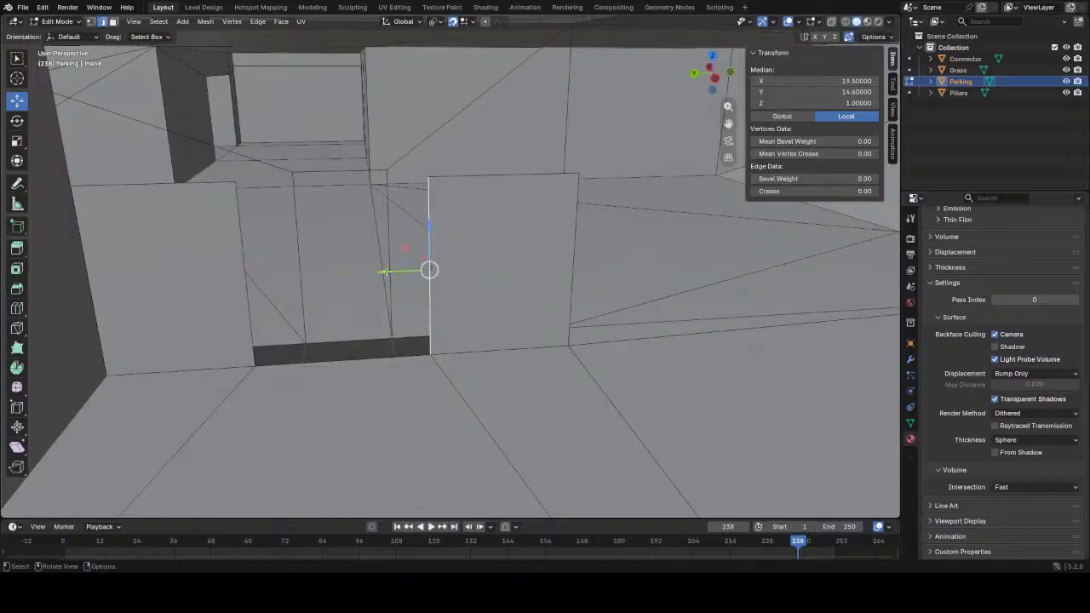
pyautogui.press('g')
pyautogui.keyDown('ctrl'); pyautogui.click(425, 300); pyautogui.keyUp('ctrl')
pyautogui.hotkey('ctrl', 'z')
pyautogui.press('g')
pyautogui.press('y')
pyautogui.click(435, 273)
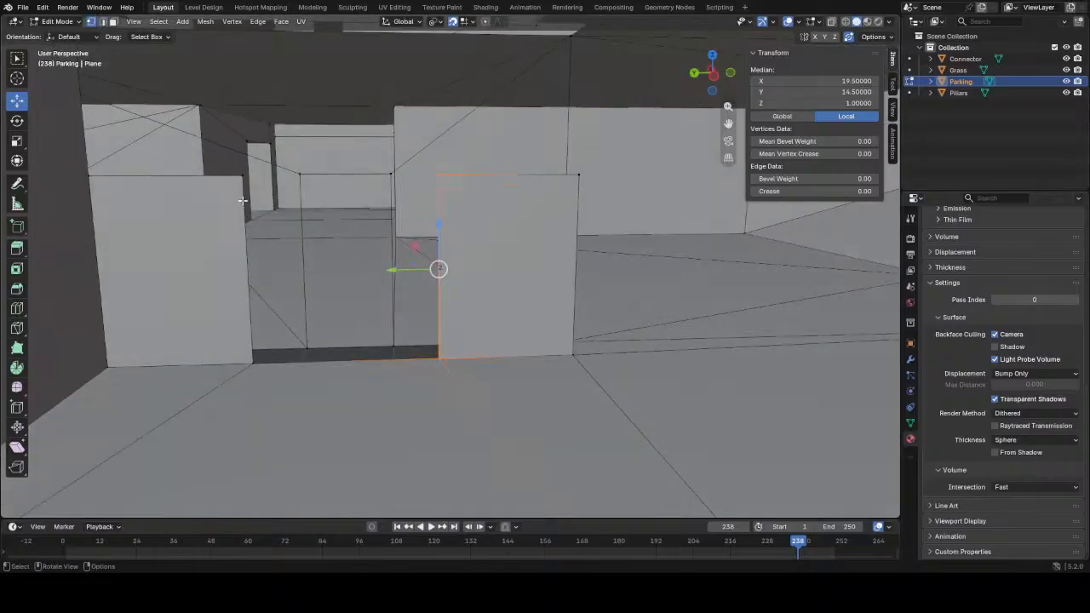
# - Raise the top edges of both wall panels 0.5 m along Z
pyautogui.click(247, 175)
pyautogui.scroll(-2, 246, 175)
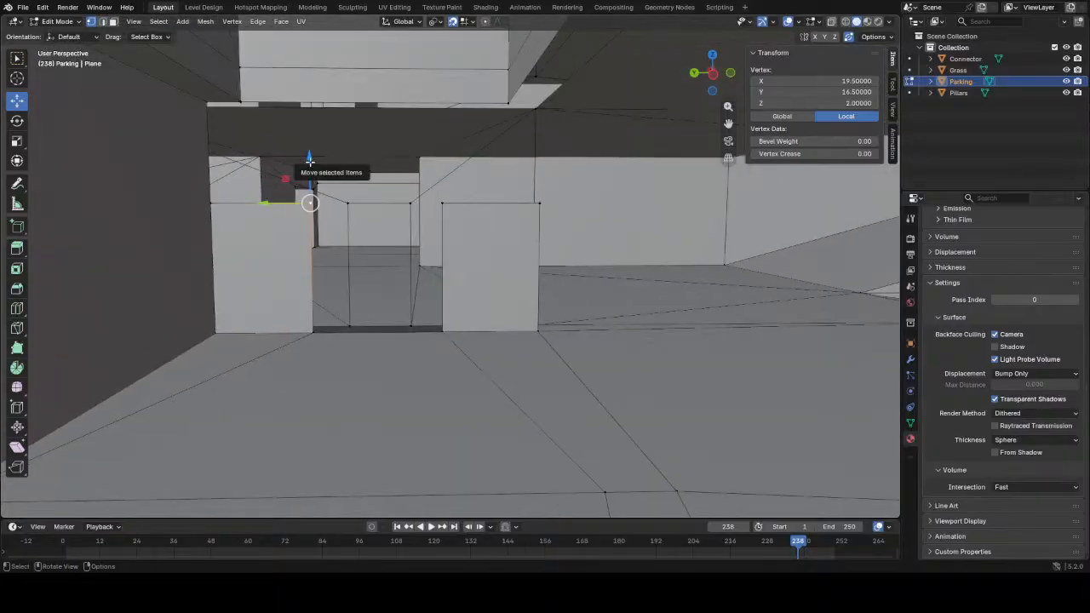
pyautogui.keyDown('shift'); pyautogui.click(308, 202); pyautogui.keyUp('shift')
pyautogui.keyDown('shift'); pyautogui.click(460, 203); pyautogui.keyUp('shift')
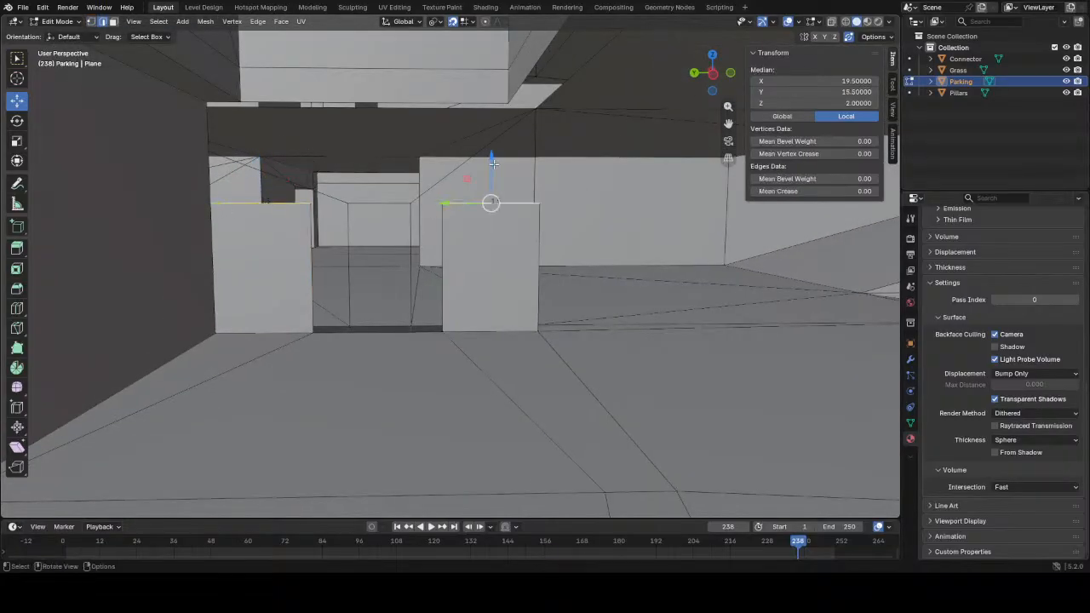
pyautogui.press('g')
pyautogui.hotkey('shift', 'y')
pyautogui.press('Escape')
pyautogui.write('gz0.5')
pyautogui.press('Return')
# - Merge the outer upper corner vertex of the panel beside the dark wall into the ceiling corner vertex above it
pyautogui.click(210, 170)
pyautogui.keyDown('shift'); pyautogui.click(207, 103); pyautogui.keyUp('shift')
pyautogui.press('m')
pyautogui.click(207, 103)
# - Connect the upper inner corners of the two wall panels with an edge across the doorway
pyautogui.keyDown('alt'); pyautogui.click(530, 171); pyautogui.keyUp('alt')
pyautogui.moveTo(531, 173)
pyautogui.mouseDown(button='middle')
pyautogui.moveTo(629, 167)
pyautogui.moveTo(511, 145)
pyautogui.moveTo(455, 164)
pyautogui.moveTo(548, 176)
pyautogui.mouseUp(button='middle')
pyautogui.click(297, 184)
pyautogui.moveTo(297, 185); pyautogui.dragTo(360, 210, button='middle')
pyautogui.keyDown('shift'); pyautogui.click(439, 171); pyautogui.keyUp('shift')
pyautogui.moveTo(440, 167); pyautogui.dragTo(362, 345, button='middle')
# - Extrude the inner doorway's border edges 0.4 m along X to form its lining
pyautogui.keyDown('alt'); pyautogui.click(366, 324); pyautogui.keyUp('alt')
pyautogui.scroll(2, 361, 340)
pyautogui.keyDown('shift'); pyautogui.click(349, 126); pyautogui.keyUp('shift')
pyautogui.moveTo(349, 128); pyautogui.dragTo(329, 160, button='middle')
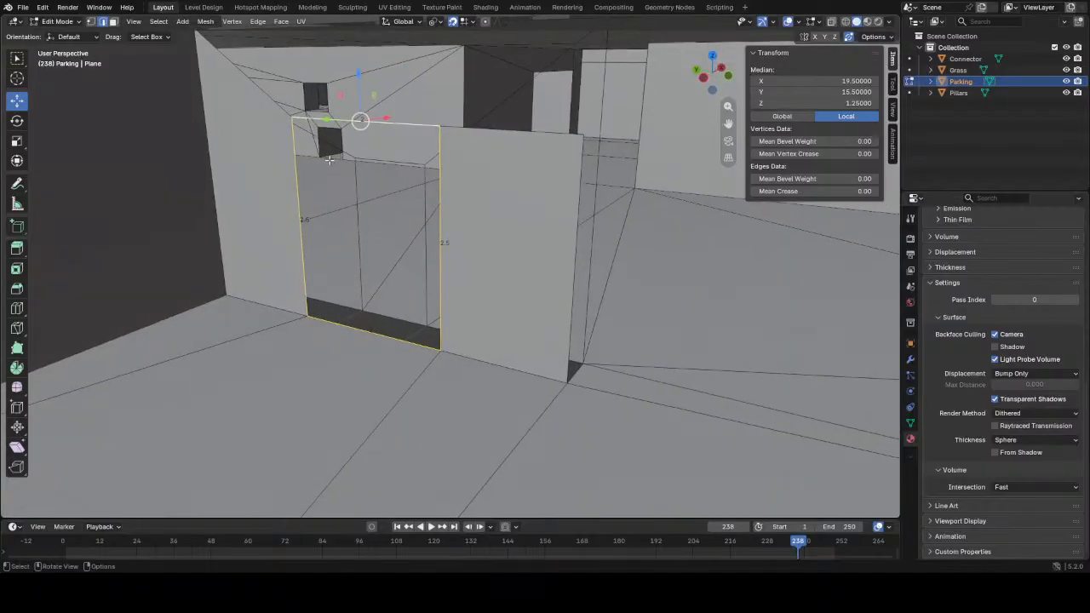
pyautogui.press('g')
pyautogui.press('x')
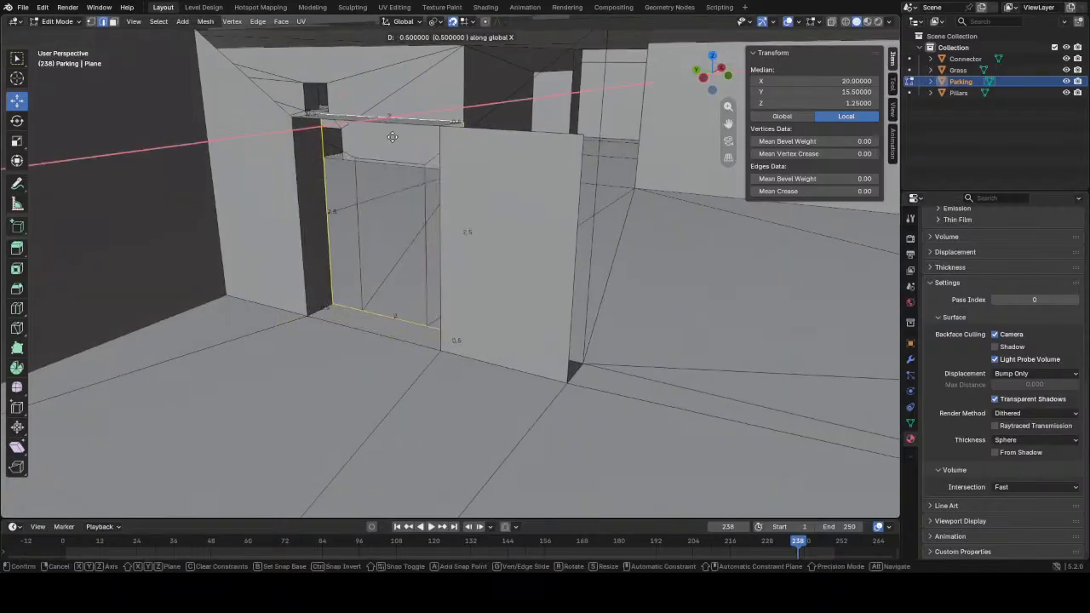
pyautogui.click(378, 146)
# - Flip the normal of the top face in the inner doorway's lining
pyautogui.moveTo(366, 223); pyautogui.dragTo(317, 194, button='middle')
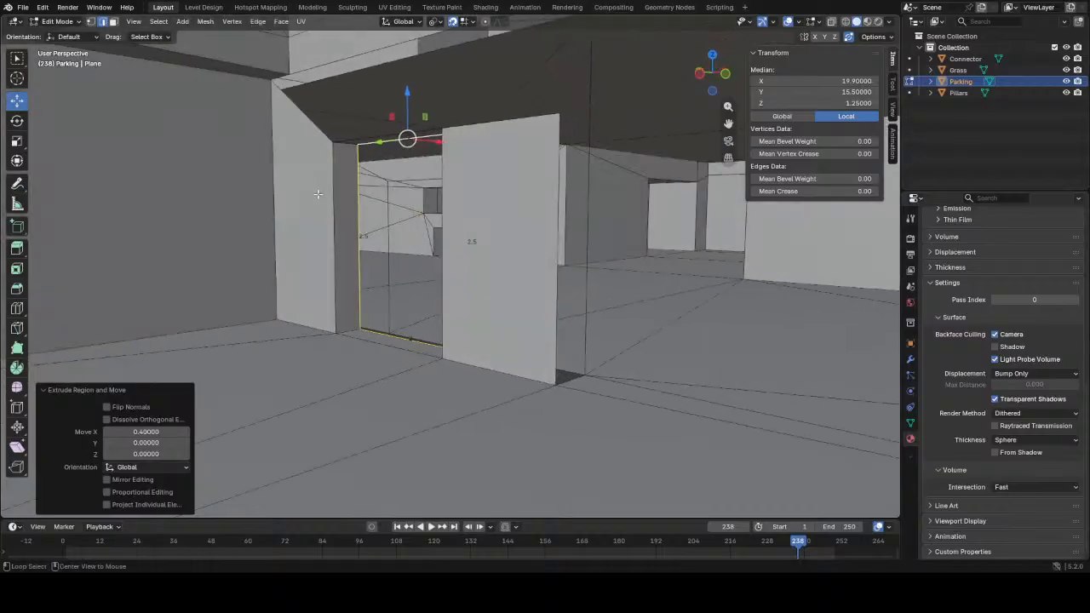
pyautogui.keyDown('alt'); pyautogui.middleClick(318, 194); pyautogui.keyUp('alt')
pyautogui.press('3')
pyautogui.moveTo(499, 187); pyautogui.dragTo(531, 212, button='middle')
pyautogui.click(533, 145)
pyautogui.click(533, 213)
pyautogui.hotkey('alt', 'n')
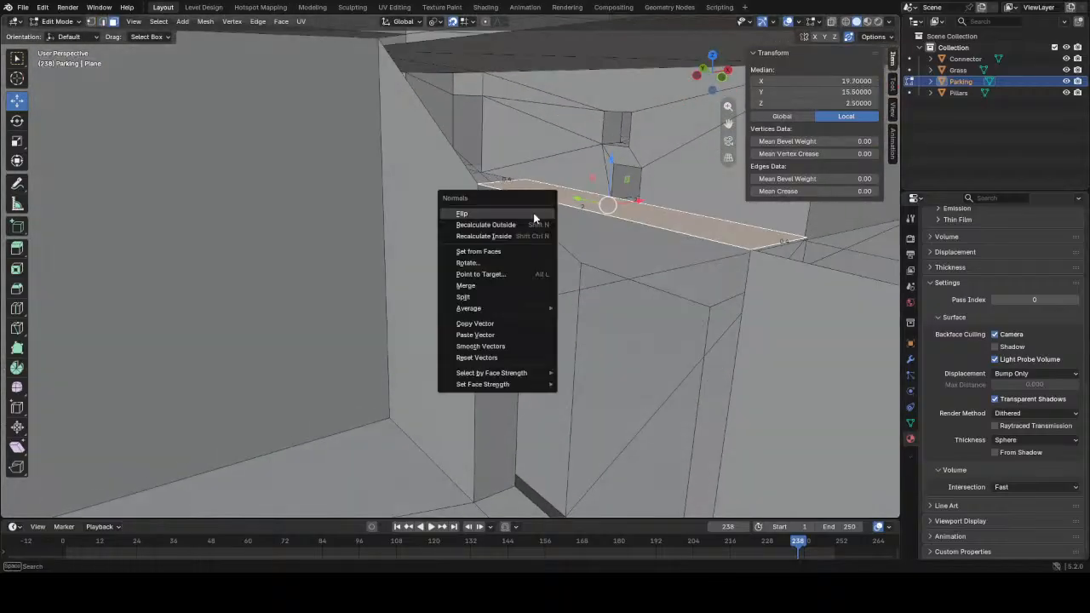
pyautogui.click(533, 213)
# - Select the border edge loop of the smaller outer doorway behind the lining
pyautogui.moveTo(486, 345); pyautogui.dragTo(537, 336, button='middle')
pyautogui.press('2')
pyautogui.click(534, 352)
pyautogui.keyDown('alt'); pyautogui.click(535, 244); pyautogui.keyUp('alt')
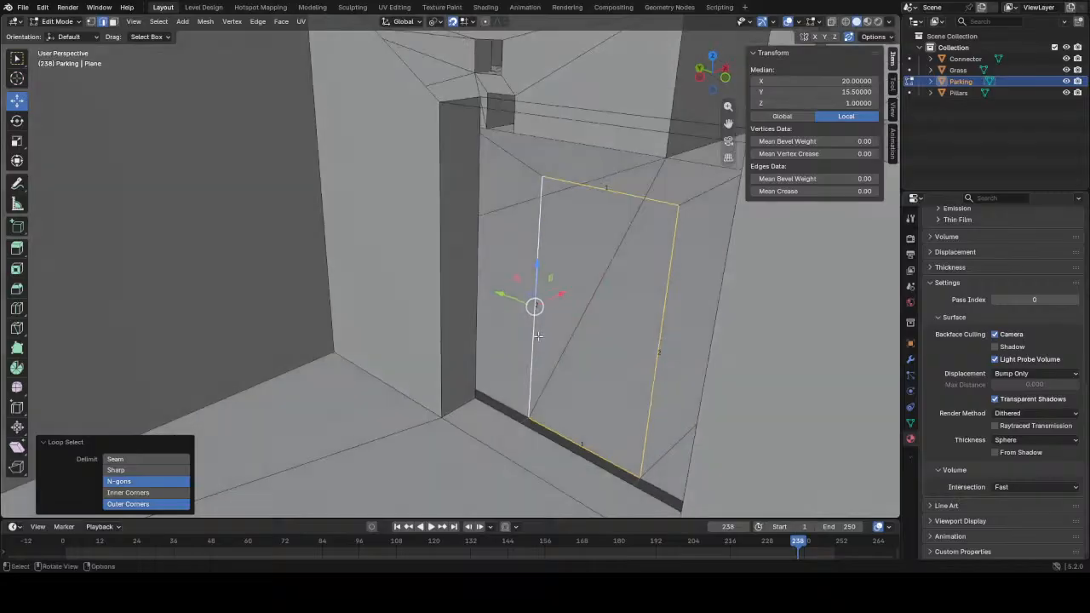
# - Extrude the rectangular doorway edge loop by -0.1 m along the X axis
pyautogui.press('g')
pyautogui.press('x')
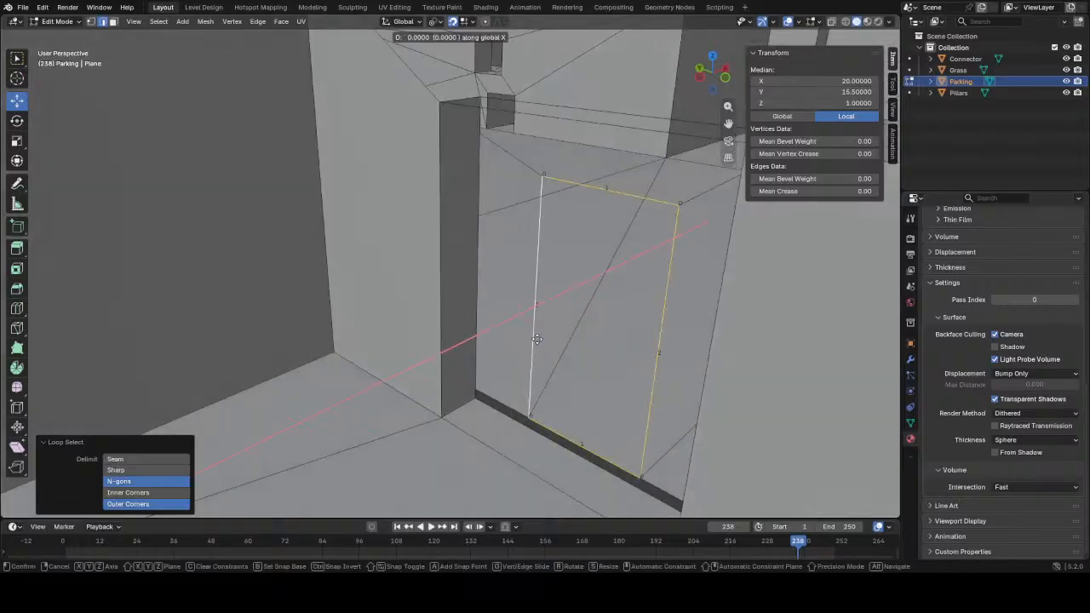
pyautogui.click(547, 353)
# - Knife-cut an edge from each wall corner across the floor strip to the front edge of the doorway threshold
pyautogui.moveTo(548, 353); pyautogui.dragTo(569, 368, button='middle')
pyautogui.scroll(1, 410, 366)
pyautogui.keyDown('shift'); pyautogui.moveTo(501, 498); pyautogui.dragTo(458, 375, button='middle'); pyautogui.keyUp('shift')
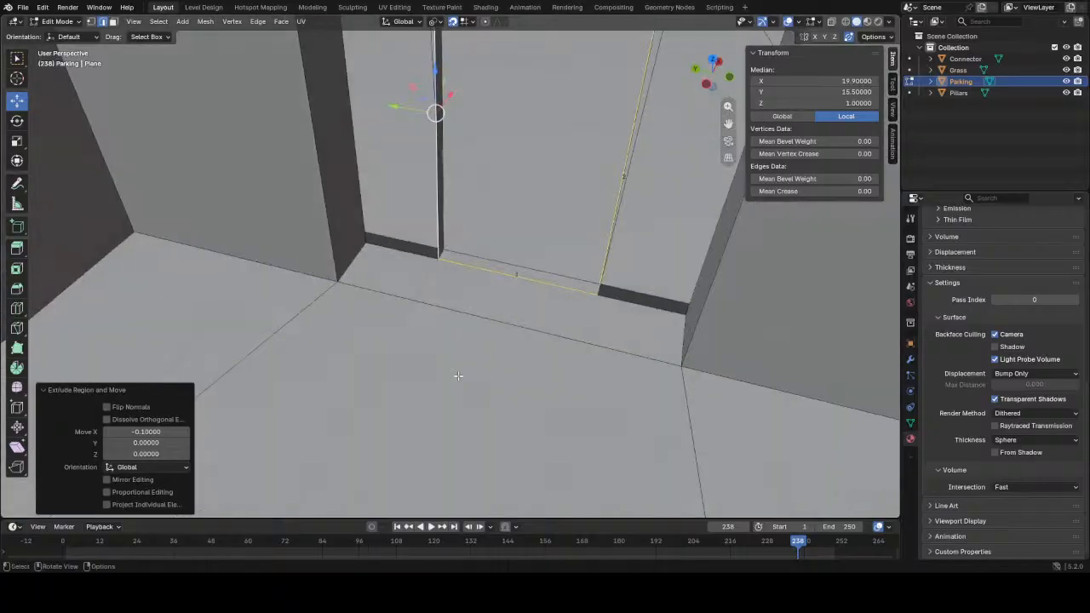
pyautogui.press('k')
pyautogui.click(340, 279)
pyautogui.click(399, 249)
pyautogui.press('Return')
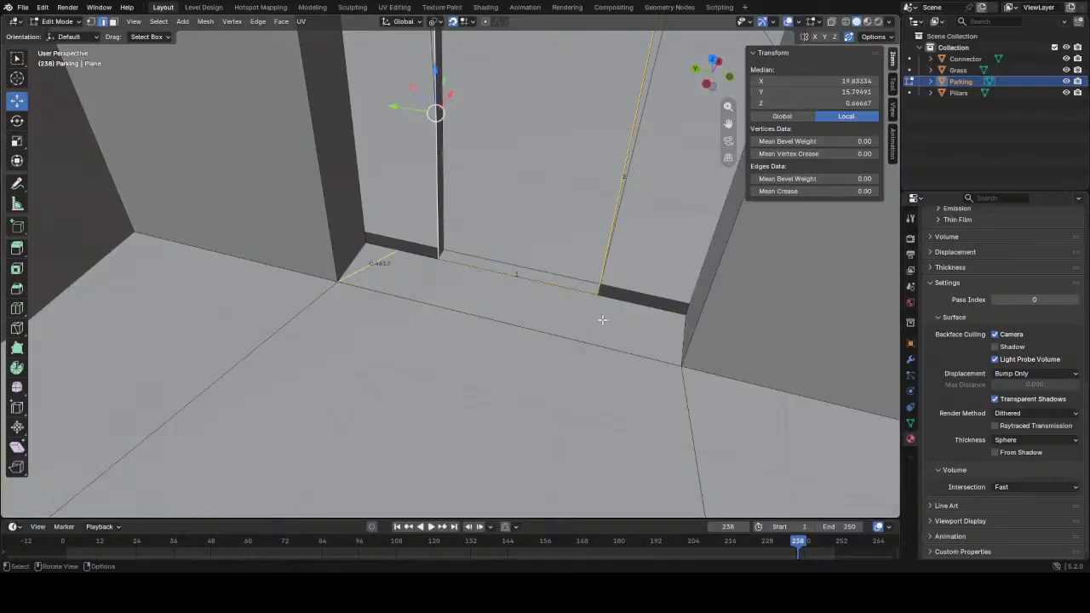
pyautogui.press('k')
pyautogui.click(682, 364)
pyautogui.click(643, 309)
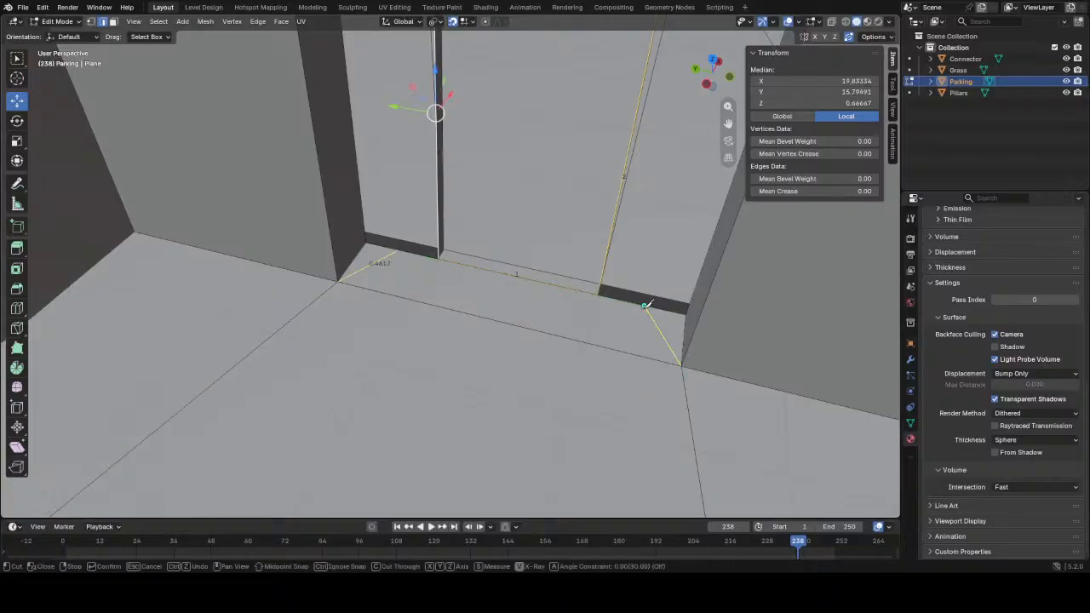
pyautogui.press('Return')
# - Snap the two new cut vertices onto the nearest bottom corners of the extruded door frame
pyautogui.click(643, 308)
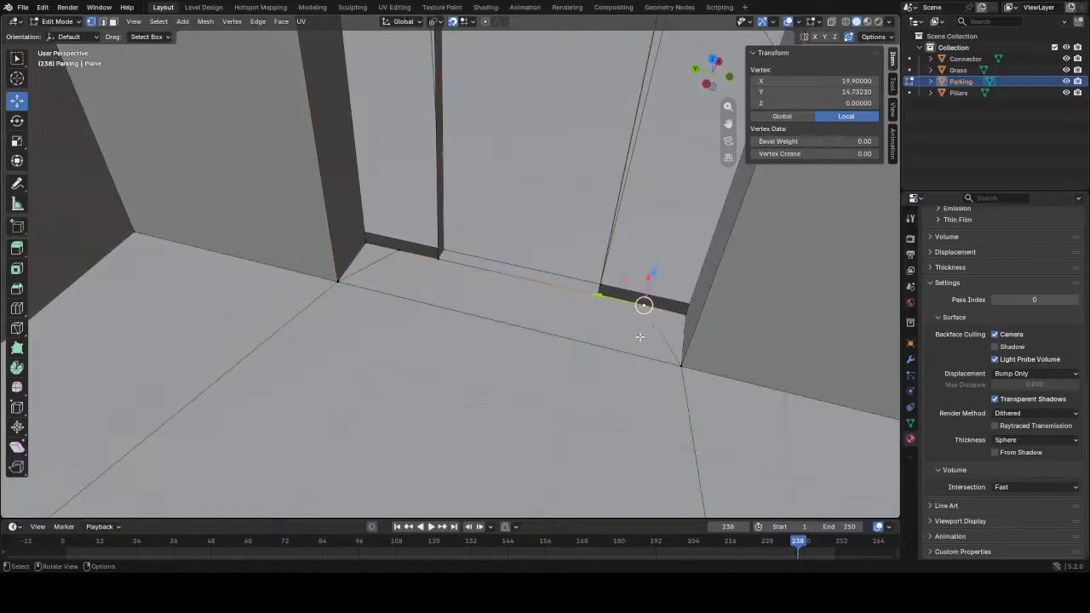
pyautogui.moveTo(602, 297); pyautogui.dragTo(598, 296)
pyautogui.click(404, 258)
pyautogui.moveTo(355, 241); pyautogui.dragTo(439, 259)
# - Fill a face between the left recess wall's vertical edge and the door frame's left vertical edge
pyautogui.moveTo(442, 294); pyautogui.dragTo(438, 250, button='middle')
pyautogui.scroll(-2, 438, 249)
pyautogui.press('2')
pyautogui.click(389, 209)
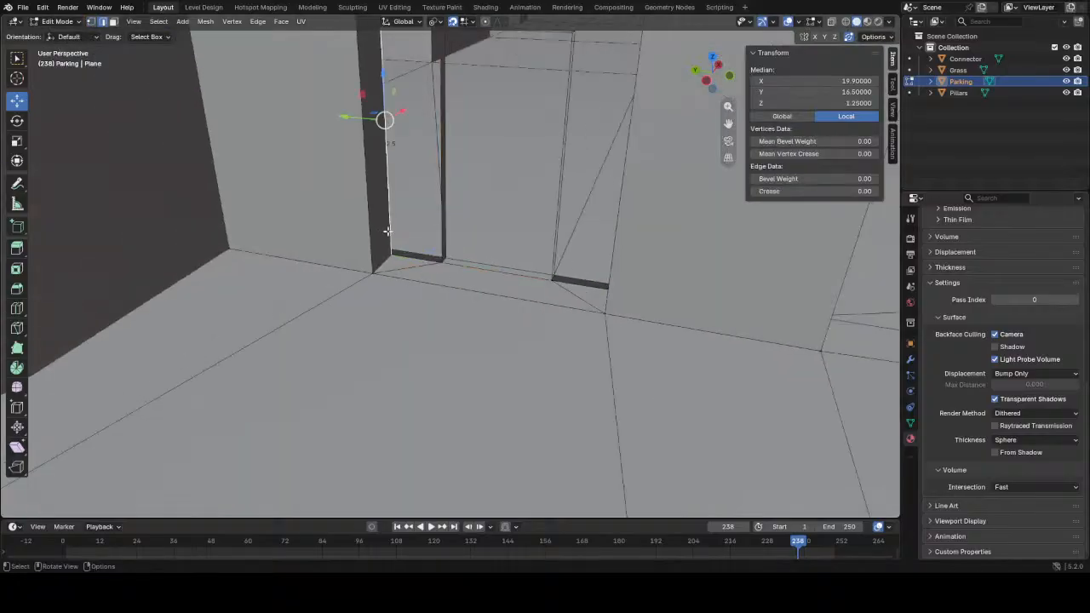
pyautogui.scroll(-2, 426, 201)
pyautogui.moveTo(426, 199); pyautogui.dragTo(420, 196, button='middle')
pyautogui.keyDown('shift'); pyautogui.click(443, 166); pyautogui.keyUp('shift')
pyautogui.press('f')
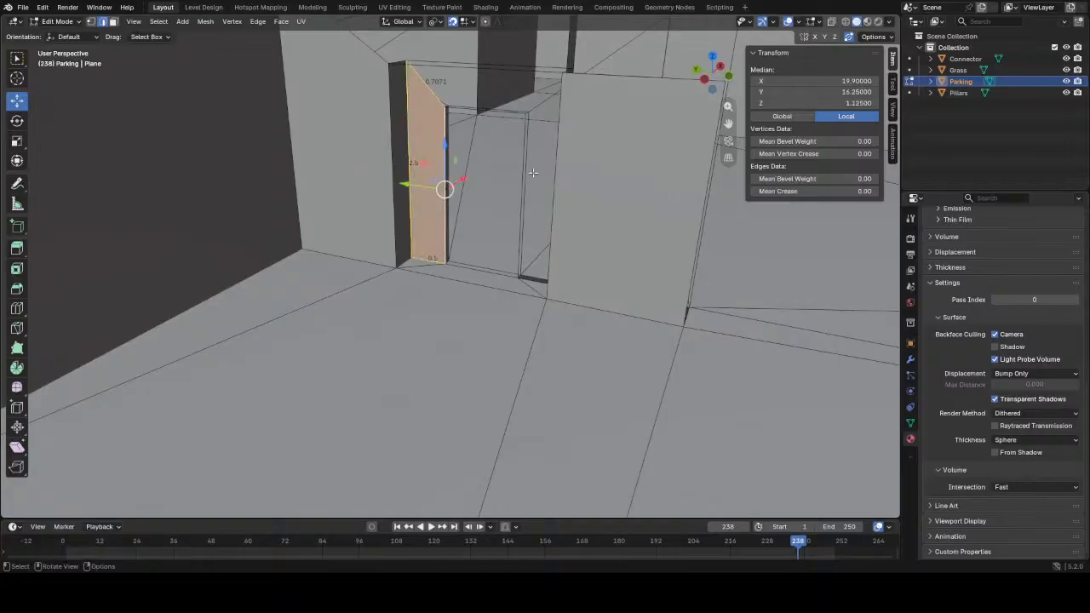
# - Fill a face between the door frame's right vertical edge and the opposite recess wall edge
pyautogui.click(524, 176)
pyautogui.moveTo(524, 176)
pyautogui.mouseDown(button='middle')
pyautogui.moveTo(593, 199)
pyautogui.moveTo(618, 155)
pyautogui.moveTo(607, 189)
pyautogui.moveTo(505, 178)
pyautogui.mouseUp(button='middle')
pyautogui.scroll(2, 572, 180)
pyautogui.keyDown('shift'); pyautogui.click(627, 174); pyautogui.keyUp('shift')
pyautogui.press('f')
# - Fill the face above the doorway between the recess and frame top edges, and save the file
pyautogui.scroll(-2, 588, 189)
pyautogui.click(428, 90)
pyautogui.moveTo(490, 111); pyautogui.dragTo(499, 140, button='middle')
pyautogui.keyDown('shift'); pyautogui.click(549, 95); pyautogui.keyUp('shift')
pyautogui.press('f')
pyautogui.hotkey('ctrl', 's')
# - Subdivide the long ceiling edge beside the doorway wall once
pyautogui.moveTo(583, 213); pyautogui.dragTo(445, 280, button='middle')
pyautogui.scroll(-3, 504, 223)
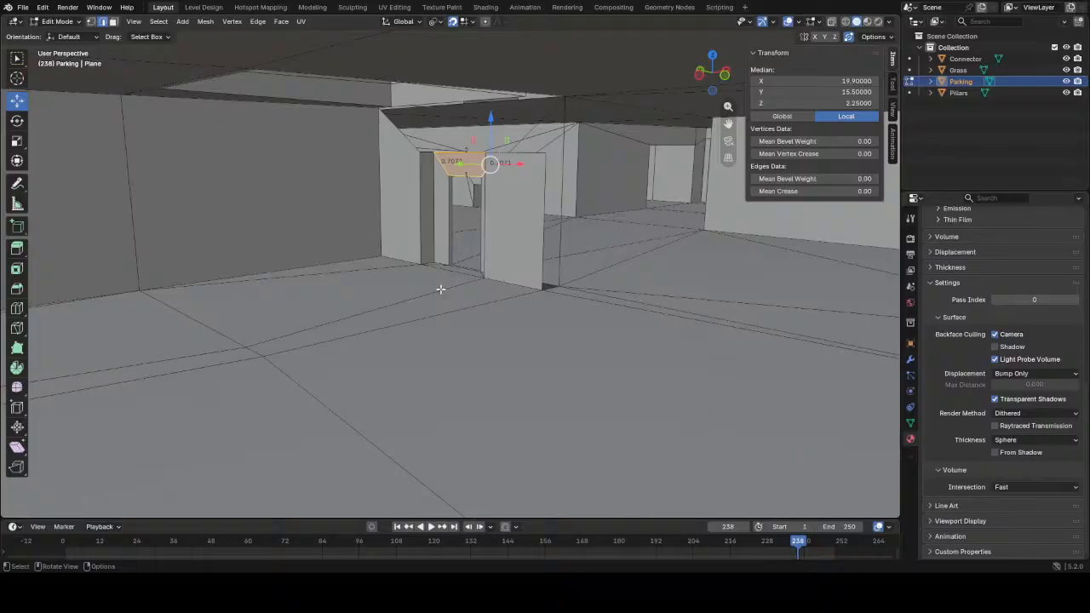
pyautogui.moveTo(518, 238); pyautogui.dragTo(497, 242, button='middle')
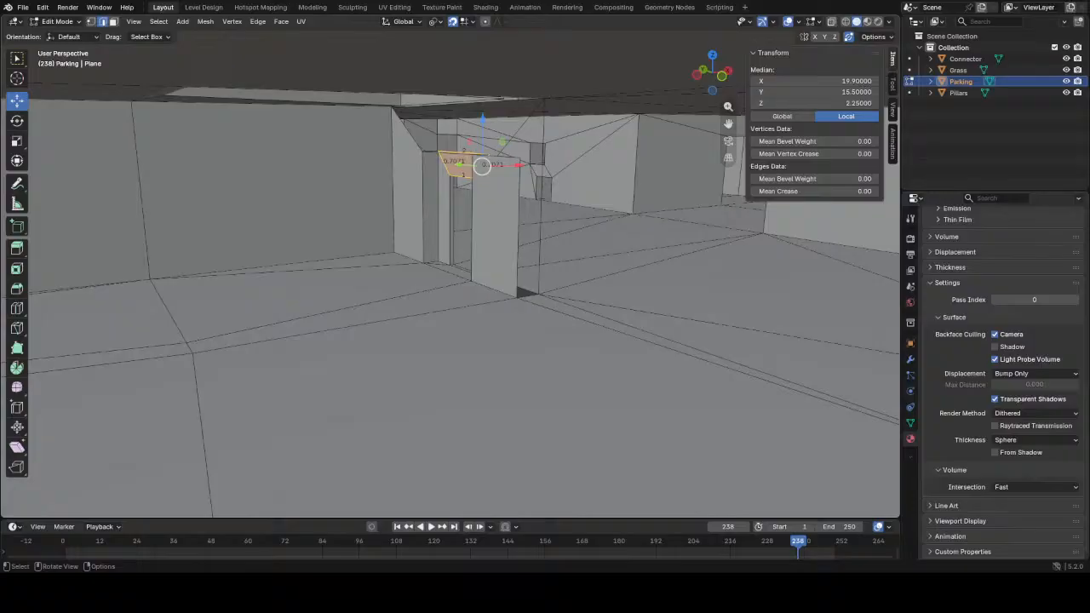
pyautogui.moveTo(482, 165); pyautogui.dragTo(473, 316, button='middle')
pyautogui.click(470, 312)
pyautogui.moveTo(485, 171); pyautogui.dragTo(419, 278, button='middle')
pyautogui.click(404, 277)
pyautogui.rightClick(401, 264)
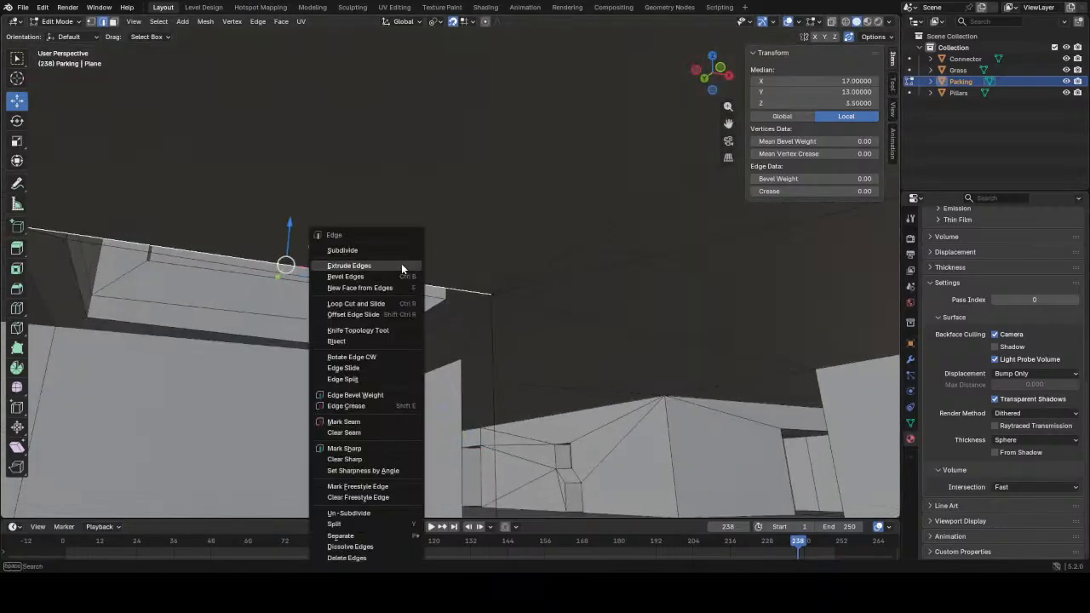
pyautogui.click(394, 247)
# - Align the ceiling edge's new midpoint vertex with the wall's top outer corner by scaling both to 0 along X
pyautogui.press('1')
pyautogui.click(292, 271)
pyautogui.moveTo(445, 359)
pyautogui.mouseDown(button='middle')
pyautogui.moveTo(455, 382)
pyautogui.moveTo(452, 362)
pyautogui.mouseUp(button='middle')
pyautogui.keyDown('shift'); pyautogui.click(461, 366); pyautogui.keyUp('shift')
pyautogui.press('s')
pyautogui.press('x')
pyautogui.press('0')
pyautogui.press('Return')
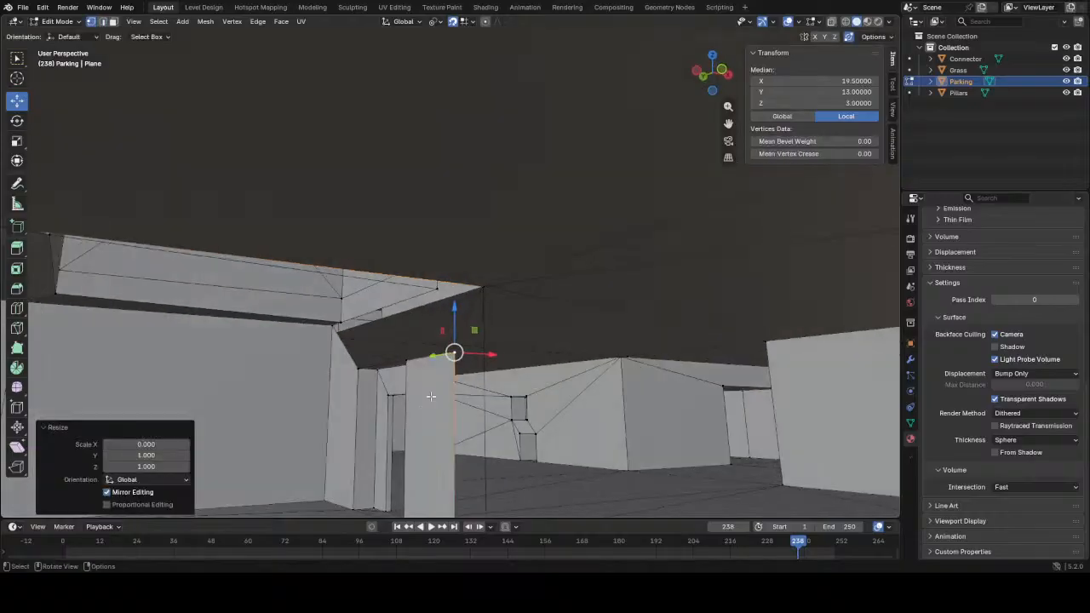
# - Join the wall's top outer corner to the aligned ceiling vertex and fill the face above the doorway opening
pyautogui.click(454, 283)
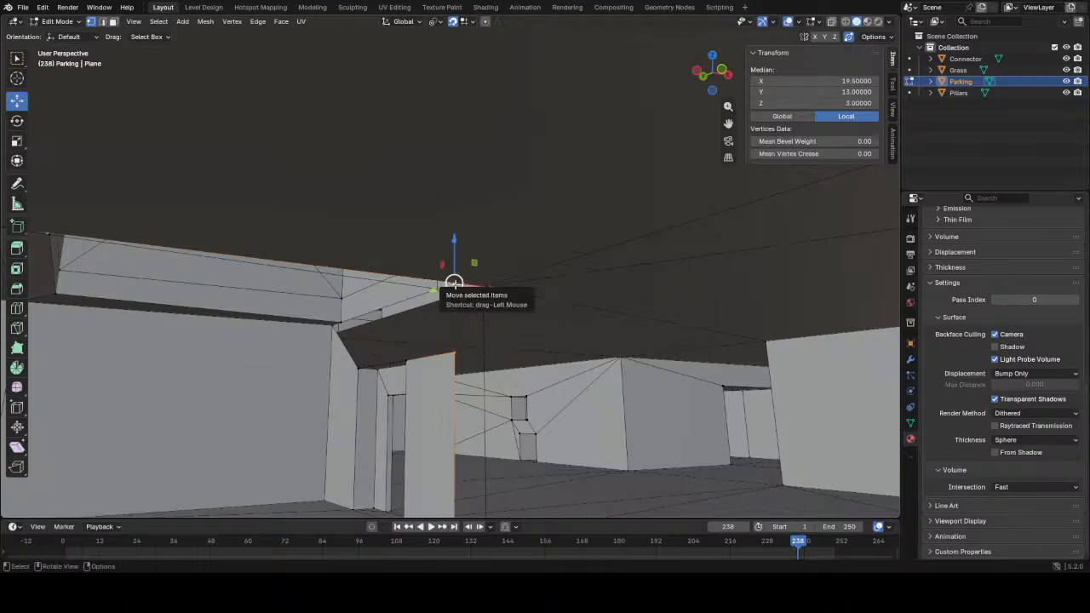
pyautogui.moveTo(454, 284); pyautogui.dragTo(452, 286)
pyautogui.hotkey('alt', 'a')
pyautogui.click(434, 338)
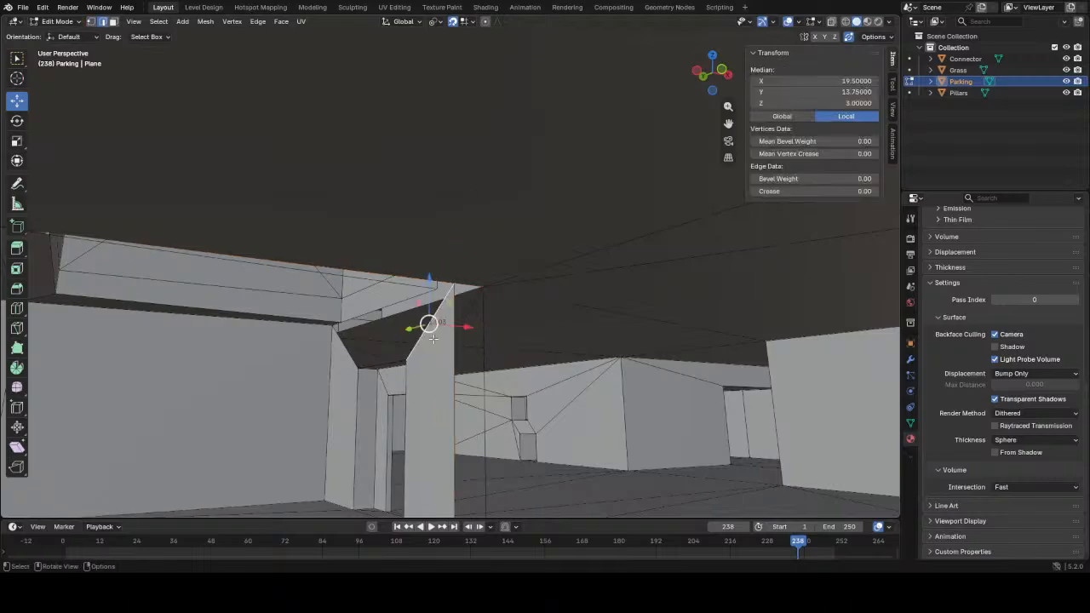
pyautogui.keyDown('shift'); pyautogui.click(349, 350); pyautogui.keyUp('shift')
pyautogui.press('f')
pyautogui.moveTo(351, 356); pyautogui.dragTo(361, 360, button='middle')
# - Triangulate the large ceiling face and convert the resulting triangles back to quads
pyautogui.press('3')
pyautogui.click(380, 228)
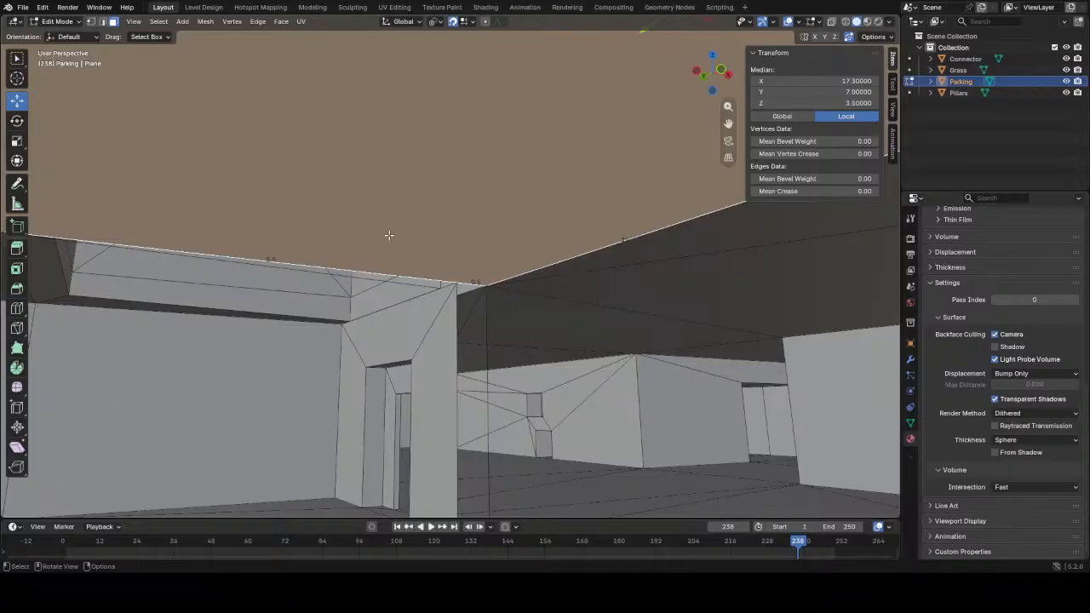
pyautogui.hotkey('ctrl', 't')
pyautogui.moveTo(389, 235); pyautogui.dragTo(353, 282, button='middle')
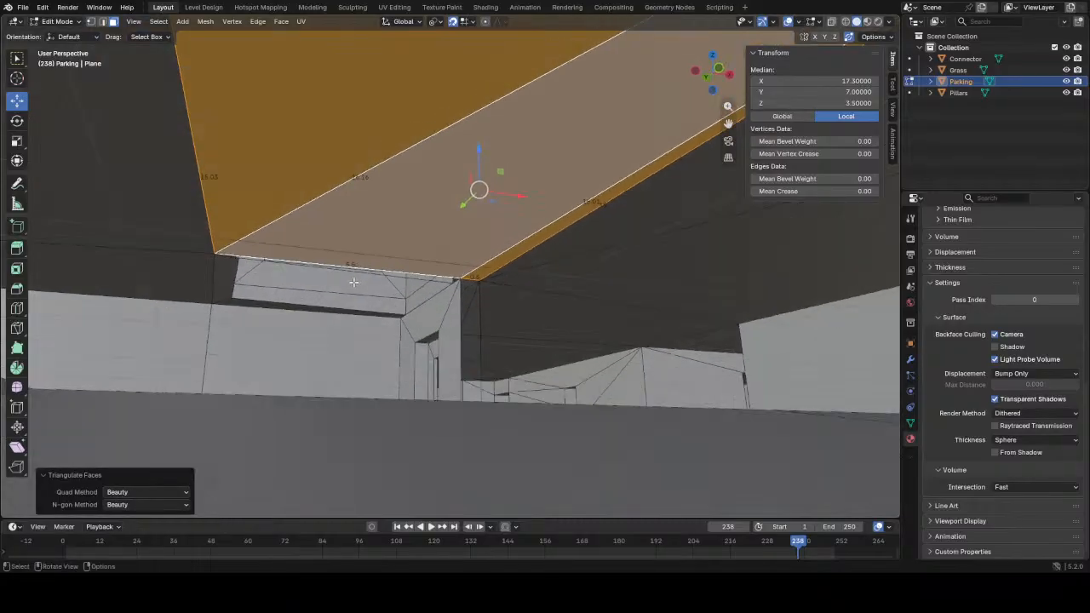
pyautogui.hotkey('alt', 'j')
# - Fill the narrow end face of the doorway wall between its two vertical edges, and save the file
pyautogui.moveTo(369, 284); pyautogui.dragTo(550, 392, button='middle')
pyautogui.press('2')
pyautogui.click(461, 374)
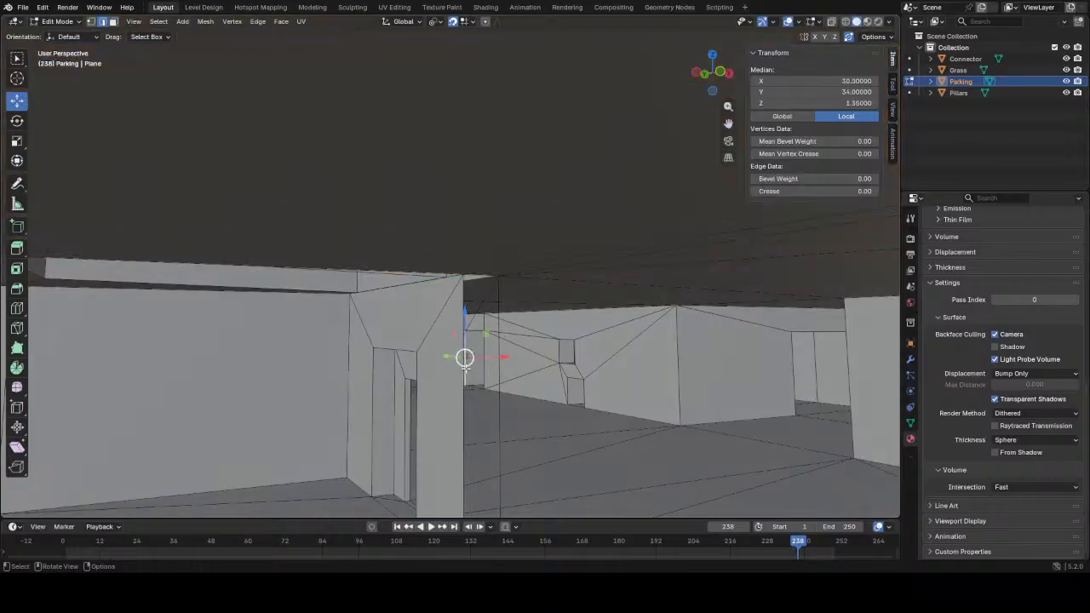
pyautogui.click(458, 384)
pyautogui.moveTo(459, 384); pyautogui.dragTo(403, 380, button='middle')
pyautogui.keyDown('shift'); pyautogui.click(485, 380); pyautogui.keyUp('shift')
pyautogui.press('f')
pyautogui.scroll(-3, 490, 379)
pyautogui.hotkey('ctrl', 's')
pyautogui.scroll(-2, 401, 380)
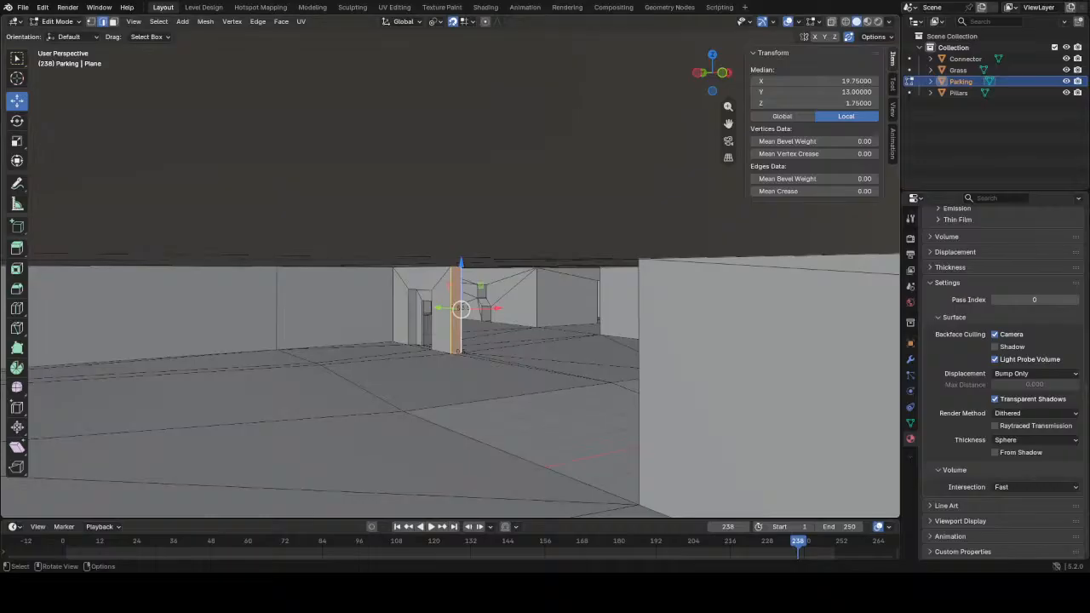
# - Examine the rebuilt doorway wall and its surroundings from above the roof and from inside the building
pyautogui.scroll(-1, 450, 281)
pyautogui.scroll(-3, 459, 302)
pyautogui.moveTo(451, 341); pyautogui.dragTo(328, 300, button='middle')
pyautogui.scroll(2, 424, 357)
pyautogui.scroll(1, 423, 357)
pyautogui.scroll(2, 383, 331)
pyautogui.scroll(-5, 311, 270)
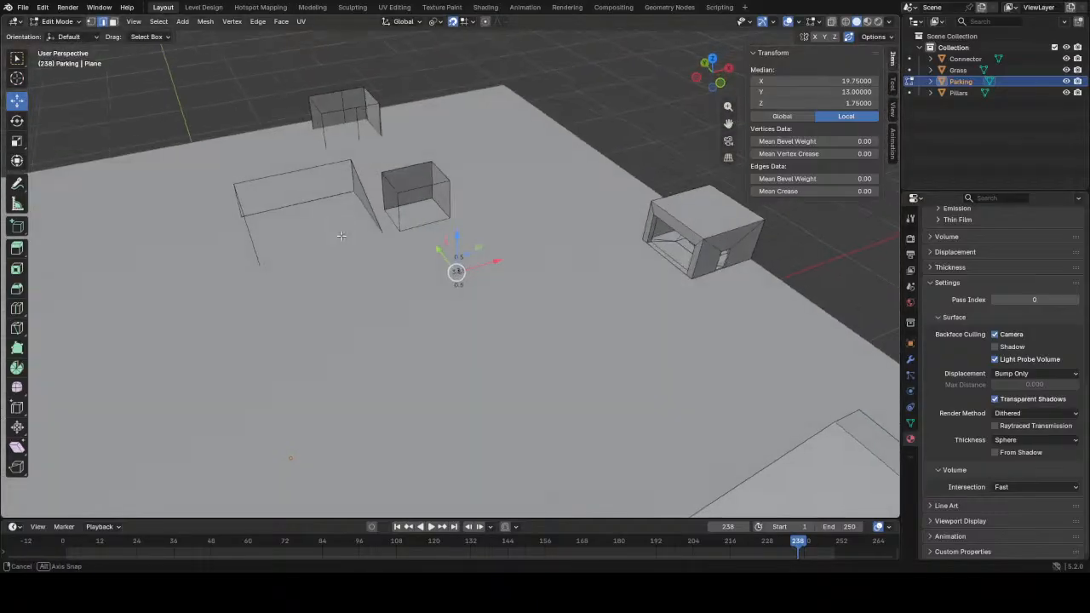
pyautogui.scroll(7, 374, 230)
pyautogui.moveTo(403, 189); pyautogui.dragTo(320, 165, button='middle')
pyautogui.moveTo(612, 193); pyautogui.dragTo(598, 210, button='middle')
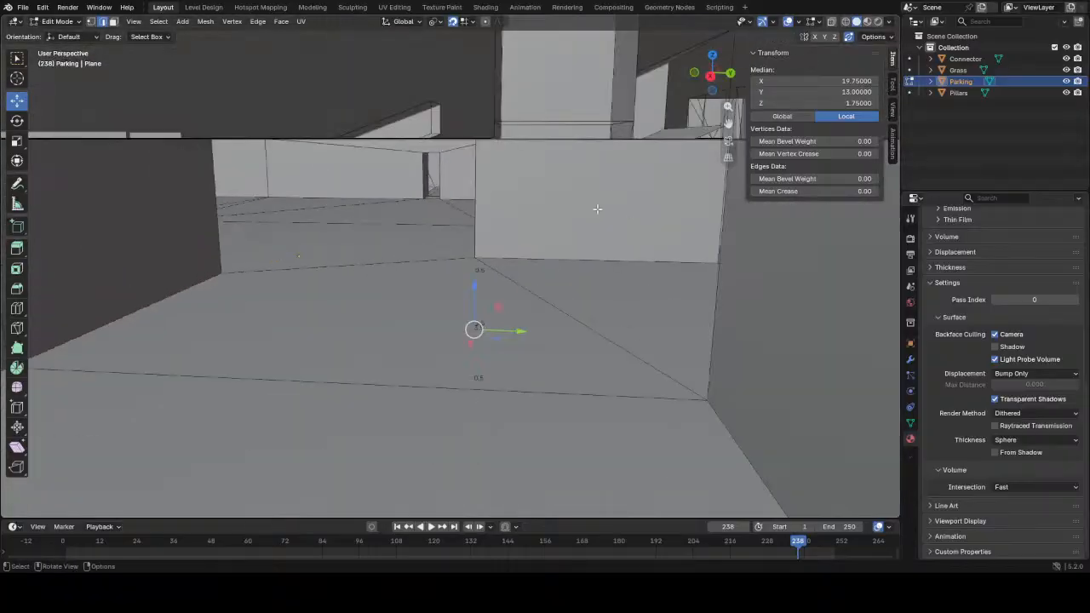
pyautogui.moveTo(510, 235); pyautogui.dragTo(615, 322, button='middle')
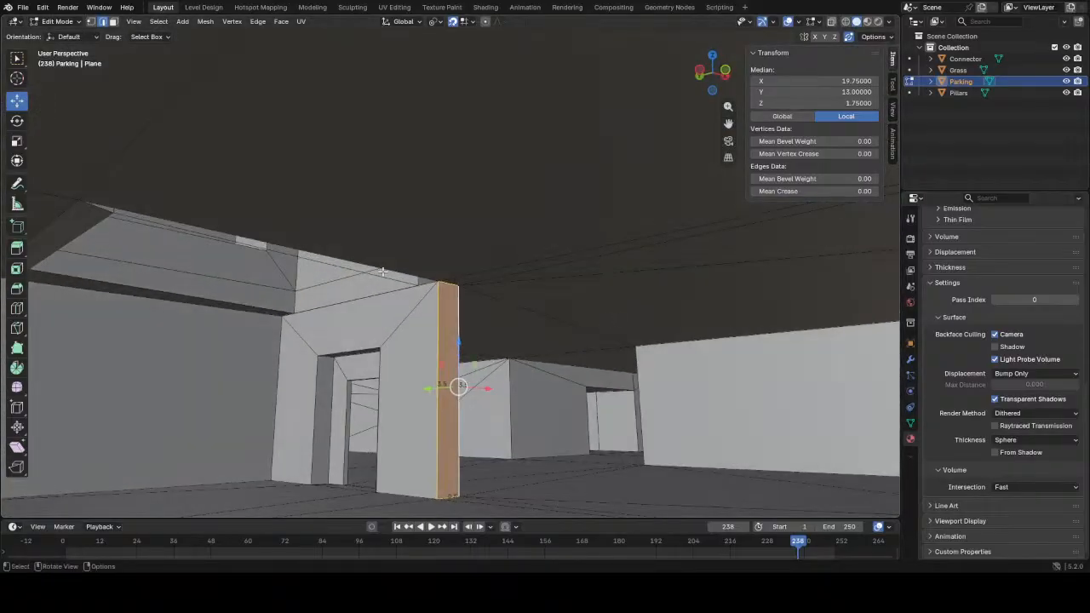
pyautogui.moveTo(376, 287); pyautogui.dragTo(403, 263, button='middle')
pyautogui.moveTo(279, 258); pyautogui.dragTo(452, 260, button='middle')
pyautogui.moveTo(465, 204); pyautogui.dragTo(399, 200, button='middle')
# - Examine the roof structures and the parking building's overall layout from outside
pyautogui.scroll(-5, 485, 221)
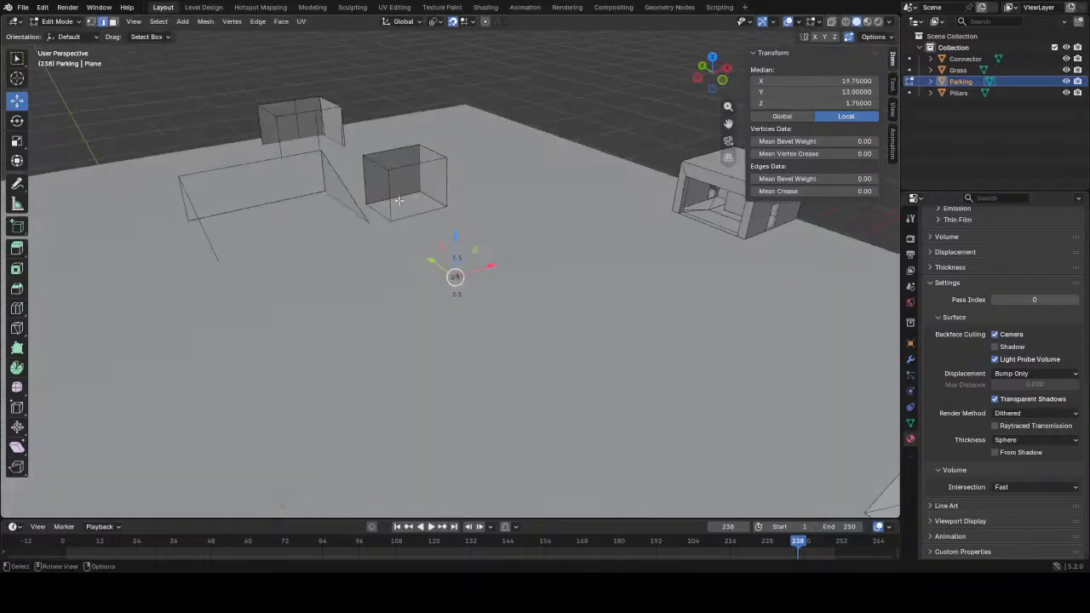
pyautogui.scroll(-5, 430, 191)
pyautogui.scroll(5, 485, 342)
pyautogui.scroll(-3, 453, 337)
pyautogui.moveTo(453, 336); pyautogui.dragTo(513, 355, button='middle')
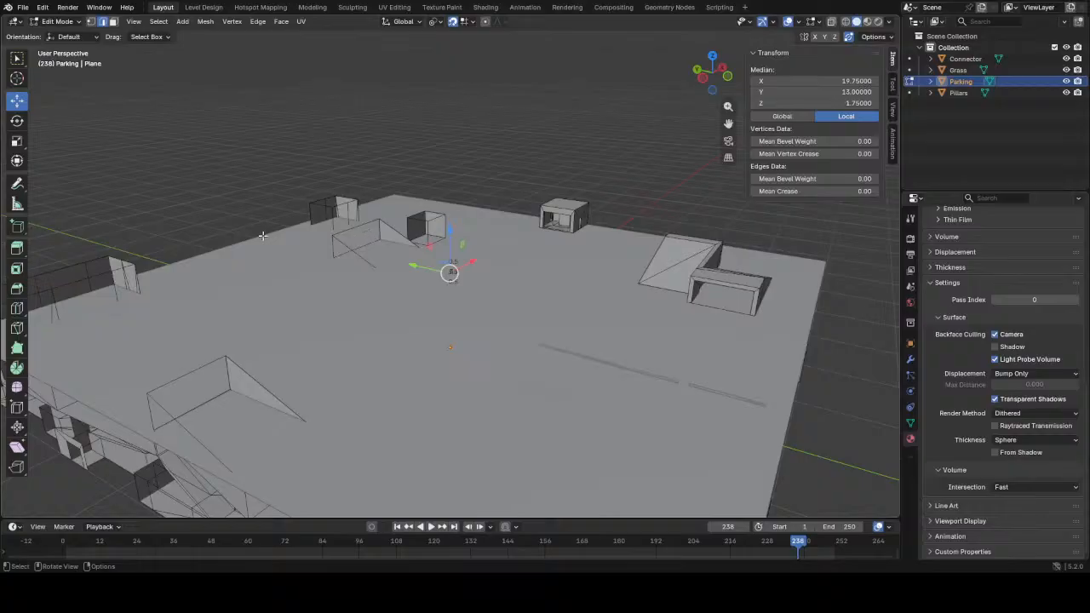
pyautogui.scroll(-5, 287, 290)
pyautogui.scroll(5, 462, 309)
pyautogui.scroll(-1, 511, 328)
pyautogui.scroll(-5, 445, 105)
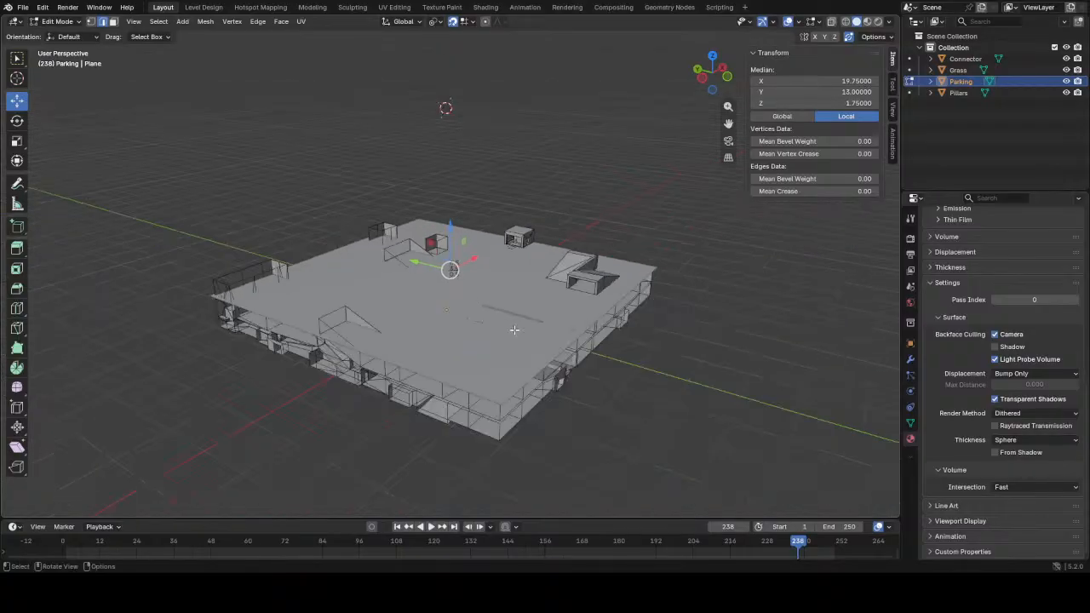
pyautogui.scroll(5, 426, 358)
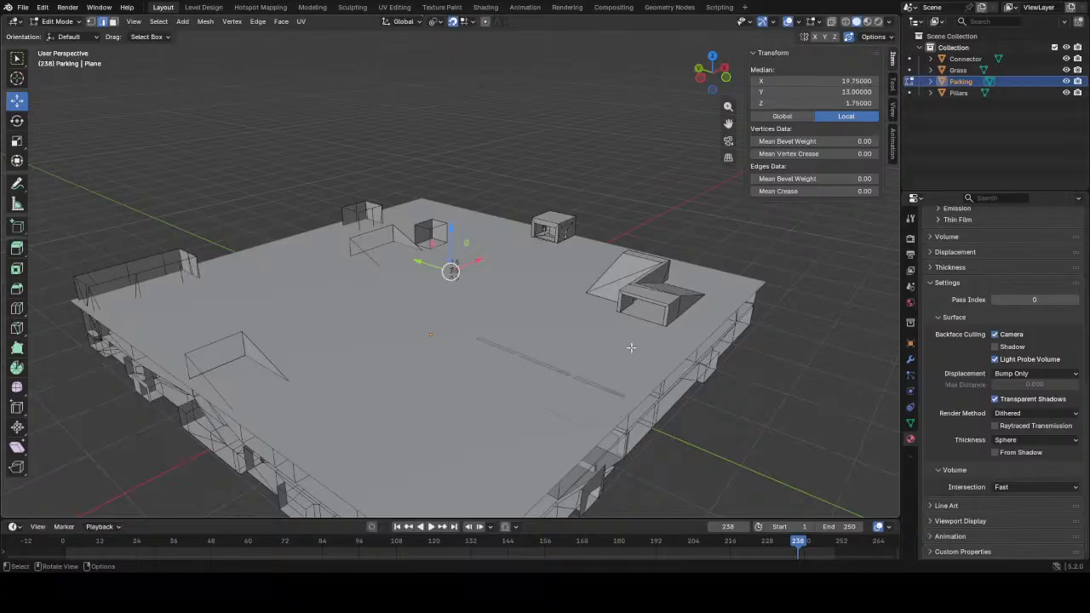
pyautogui.scroll(3, 557, 228)
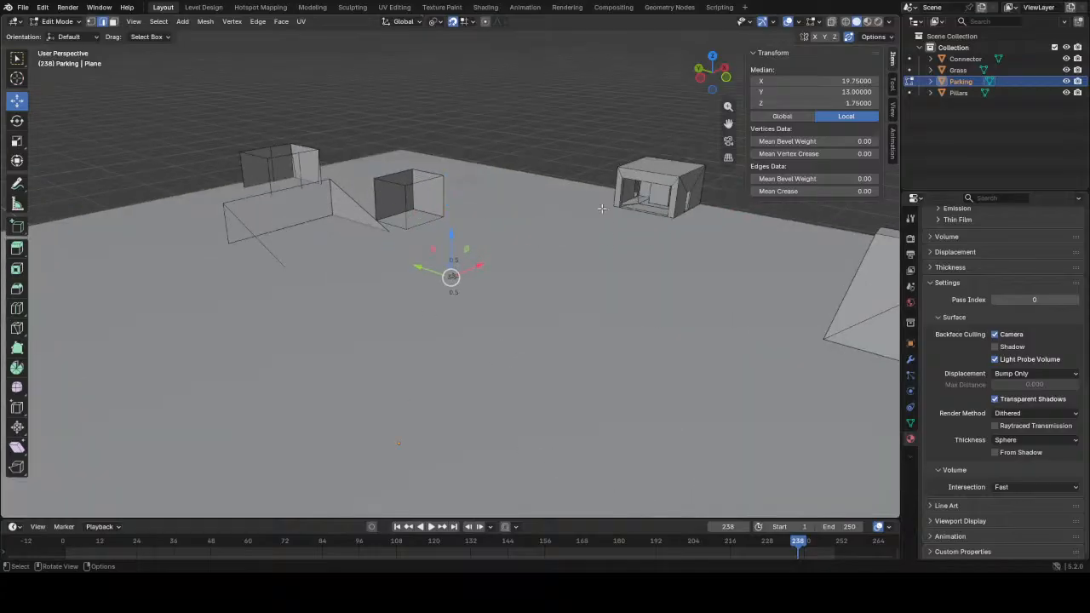
pyautogui.scroll(-5, 271, 223)
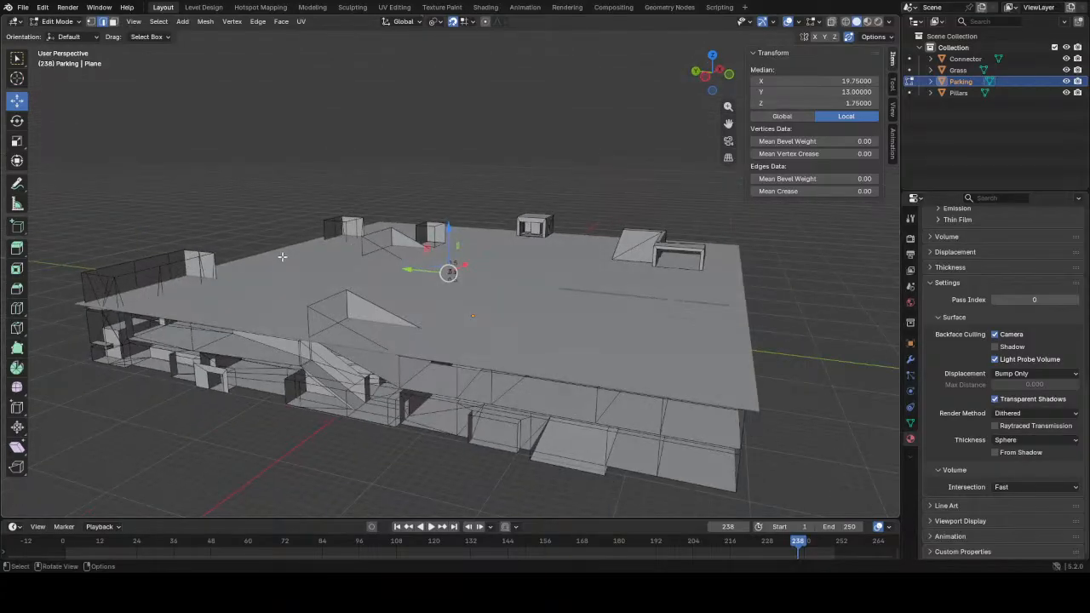
pyautogui.moveTo(434, 309); pyautogui.dragTo(415, 311, button='middle')
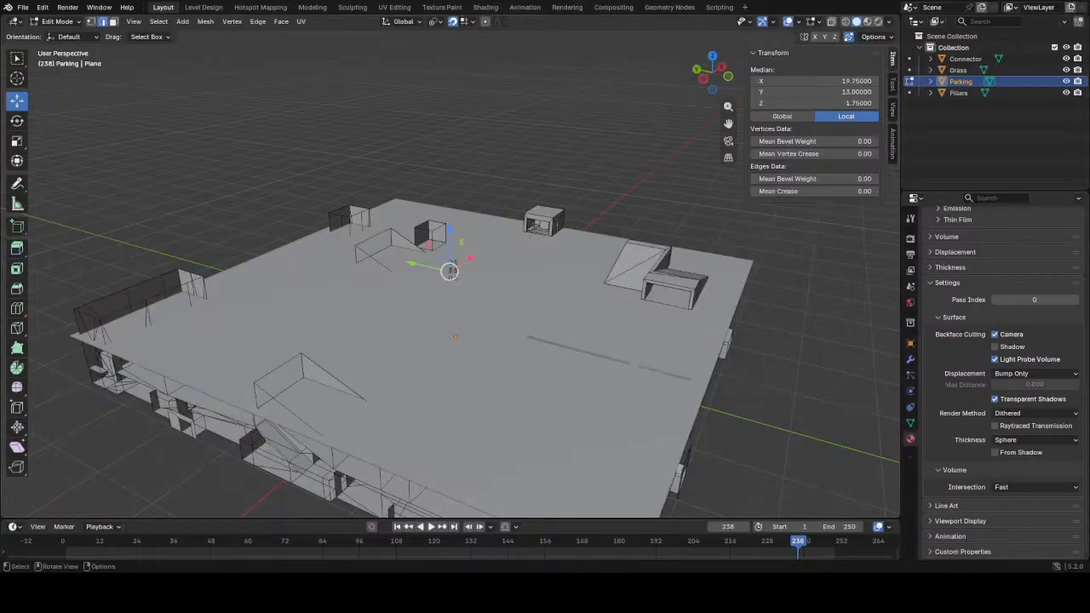
# - Save the parking model to its current file
pyautogui.keyDown('shift'); pyautogui.moveTo(674, 265); pyautogui.dragTo(705, 300, button='middle'); pyautogui.keyUp('shift')
pyautogui.scroll(5, 705, 300)
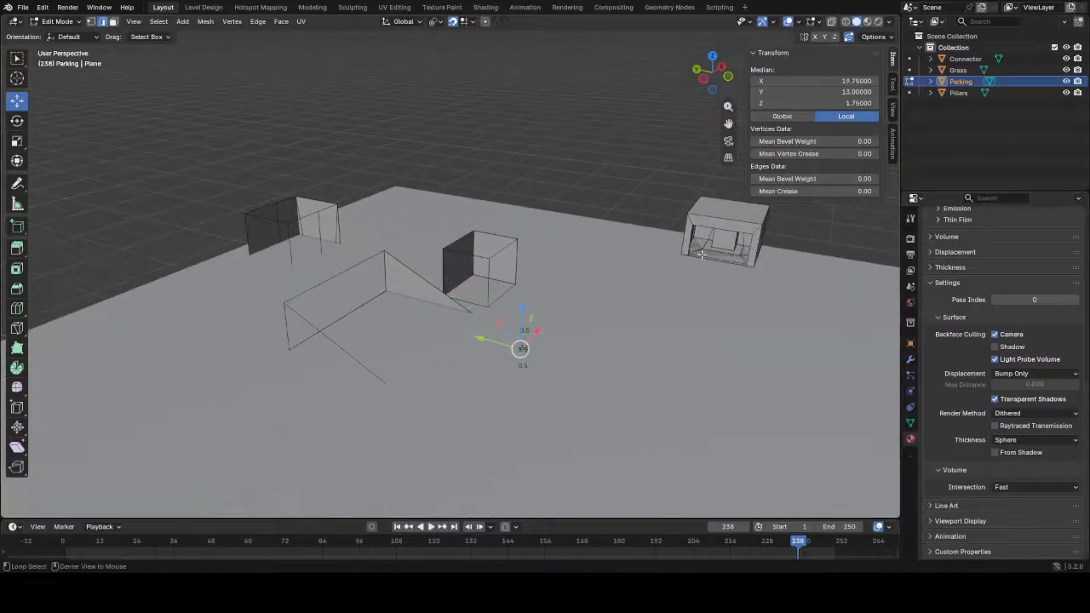
pyautogui.keyDown('shift'); pyautogui.moveTo(700, 259); pyautogui.dragTo(615, 307, button='middle'); pyautogui.keyUp('shift')
pyautogui.scroll(5, 615, 307)
pyautogui.hotkey('ctrl', 's')
pyautogui.scroll(-6, 370, 339)
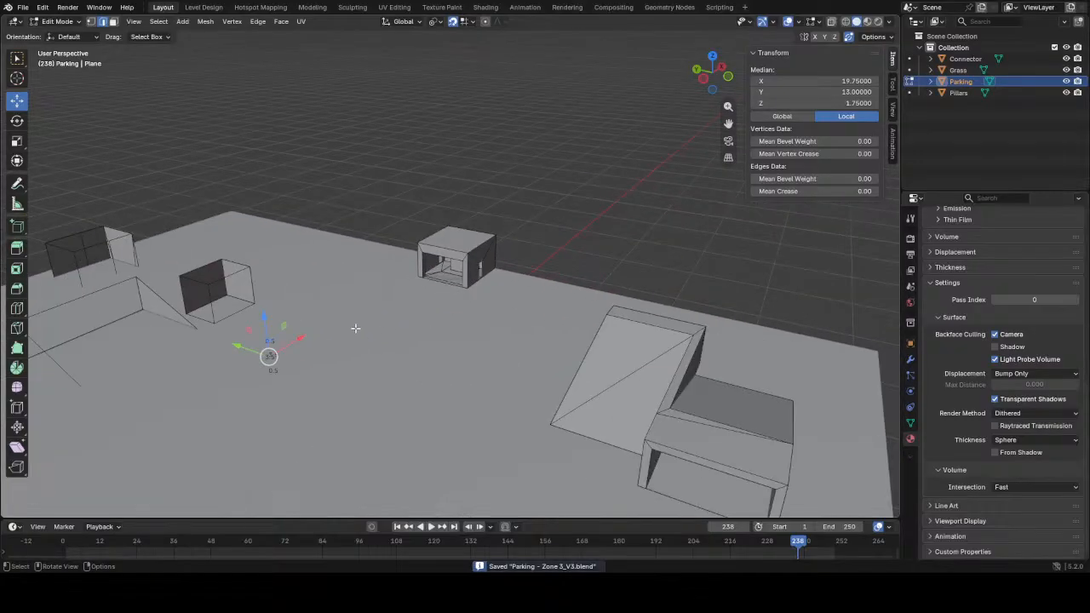
# - Subdivide the horizontal top edge of the doorway wall once, where it meets the ceiling opening
pyautogui.scroll(-3, 355, 328)
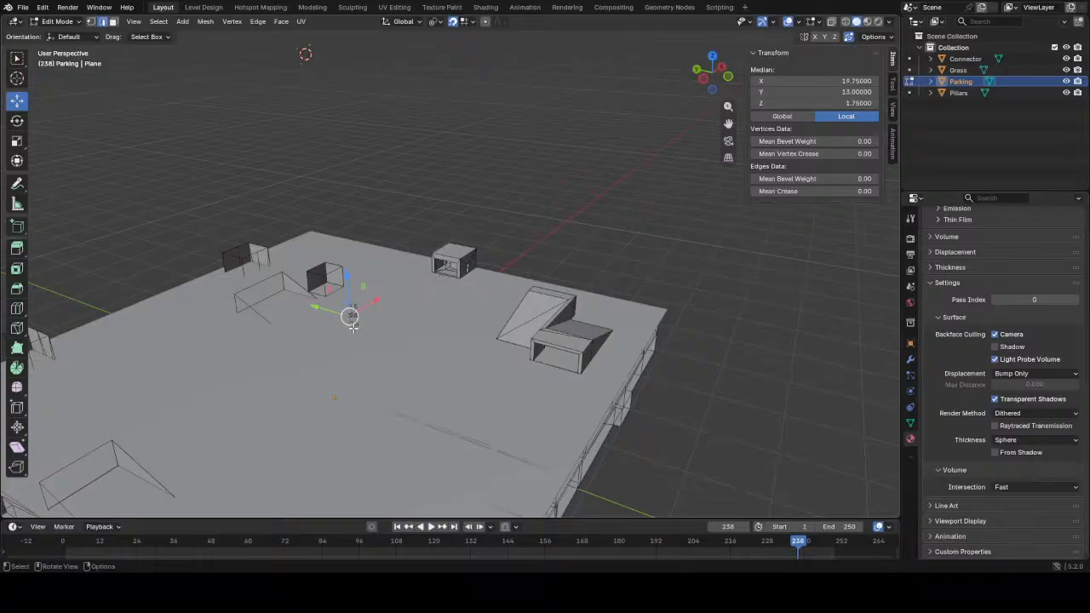
pyautogui.scroll(-4, 353, 327)
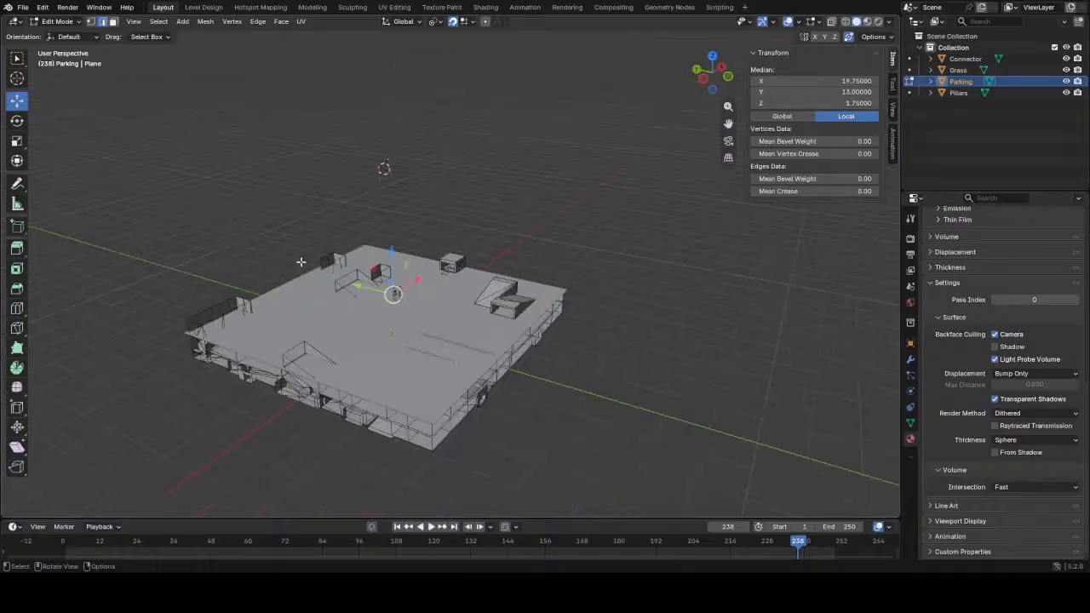
pyautogui.scroll(-2, 421, 294)
pyautogui.scroll(12, 460, 308)
pyautogui.moveTo(531, 341)
pyautogui.mouseDown(button='middle')
pyautogui.moveTo(451, 281)
pyautogui.moveTo(482, 334)
pyautogui.moveTo(514, 314)
pyautogui.moveTo(537, 345)
pyautogui.mouseUp(button='middle')
pyautogui.scroll(-2, 588, 426)
pyautogui.moveTo(591, 431); pyautogui.dragTo(467, 317, button='middle')
pyautogui.press('1')
pyautogui.click(447, 250)
pyautogui.moveTo(447, 253); pyautogui.dragTo(413, 270, button='middle')
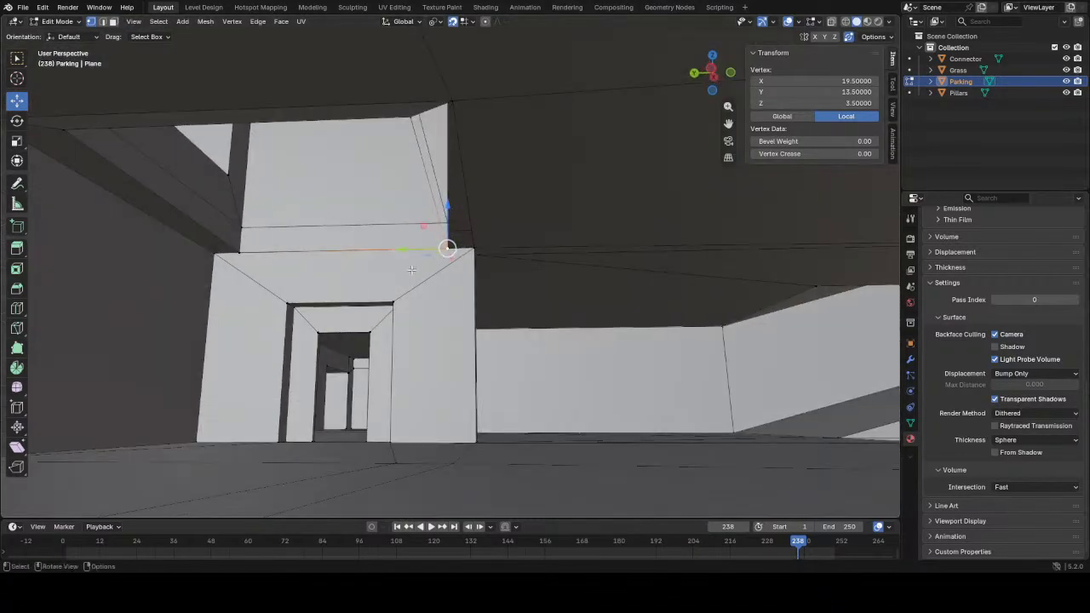
pyautogui.press('3')
pyautogui.click(405, 274)
pyautogui.scroll(2, 405, 275)
pyautogui.press('2')
pyautogui.click(462, 241)
pyautogui.rightClick(463, 242)
pyautogui.click(463, 244)
# - Snap the wall top edge's new midpoint vertex onto the nearby corner of the ceiling opening
pyautogui.press('1')
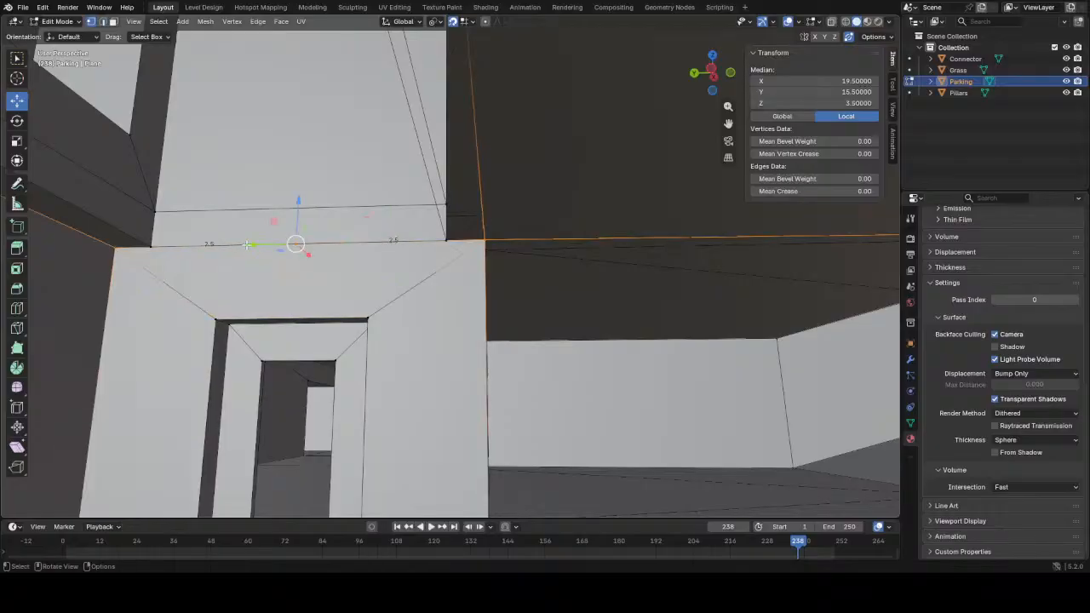
pyautogui.hotkey('alt', 'a')
pyautogui.click(294, 245)
pyautogui.moveTo(254, 245); pyautogui.dragTo(445, 245)
# - Fill the narrow ceiling gap with a face between the ceiling edge and the adjacent opening edge
pyautogui.moveTo(445, 245); pyautogui.dragTo(396, 187, button='middle')
pyautogui.press('2')
pyautogui.click(462, 206)
pyautogui.keyDown('shift'); pyautogui.click(416, 195); pyautogui.keyUp('shift')
pyautogui.press('f')
# - Flatten the vertices around the ceiling opening and wall corner to one height by scaling them to 0 along Z
pyautogui.scroll(-2, 293, 124)
pyautogui.press('1')
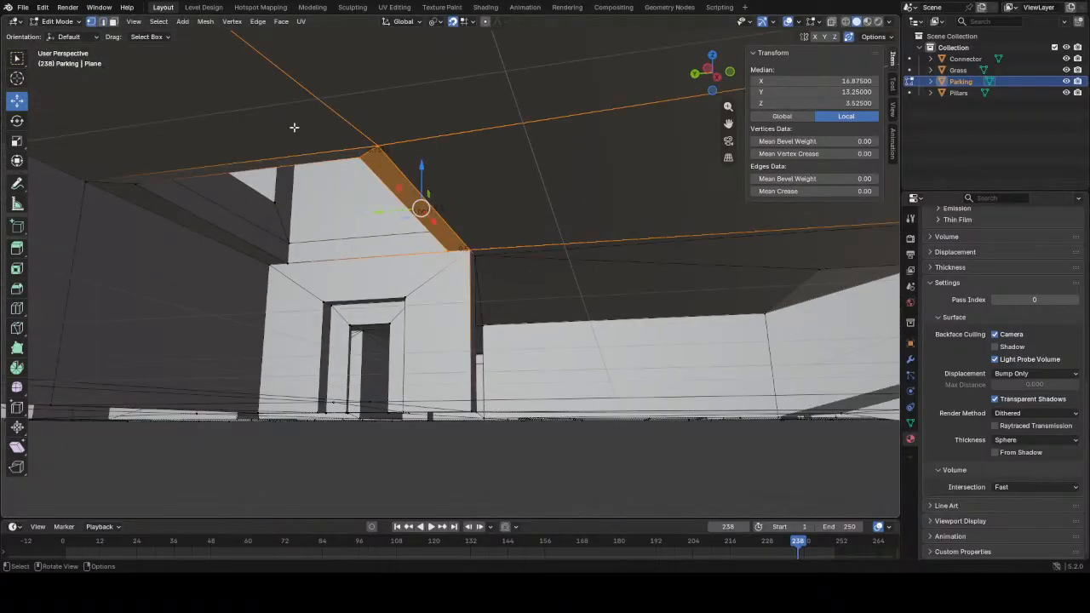
pyautogui.click(135, 184)
pyautogui.click(381, 143)
pyautogui.keyDown('shift'); pyautogui.click(360, 144); pyautogui.keyUp('shift')
pyautogui.moveTo(361, 145); pyautogui.dragTo(458, 296, button='middle')
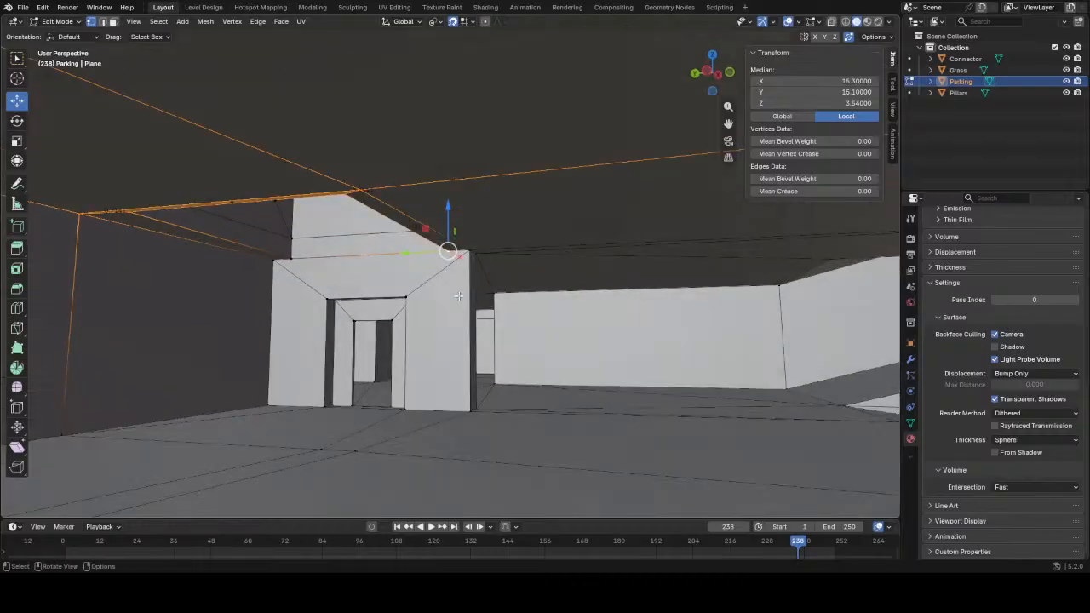
pyautogui.scroll(2, 472, 301)
pyautogui.keyDown('shift'); pyautogui.click(475, 244); pyautogui.keyUp('shift')
pyautogui.moveTo(486, 292); pyautogui.dragTo(506, 263, button='middle')
pyautogui.keyDown('shift'); pyautogui.click(494, 244); pyautogui.keyUp('shift')
pyautogui.write('sz')
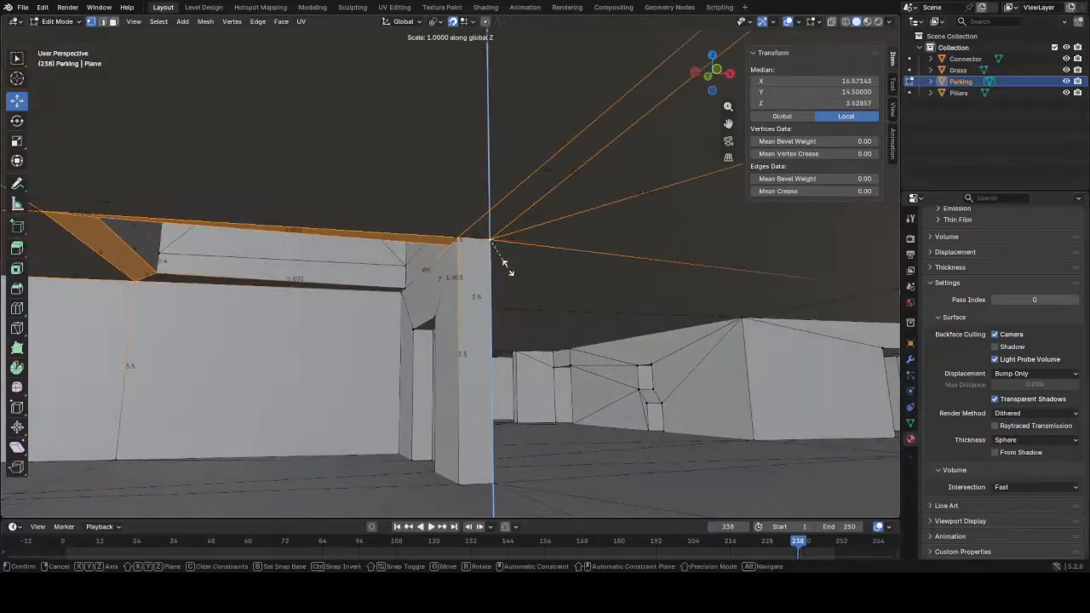
pyautogui.write('0')
pyautogui.press('Return')
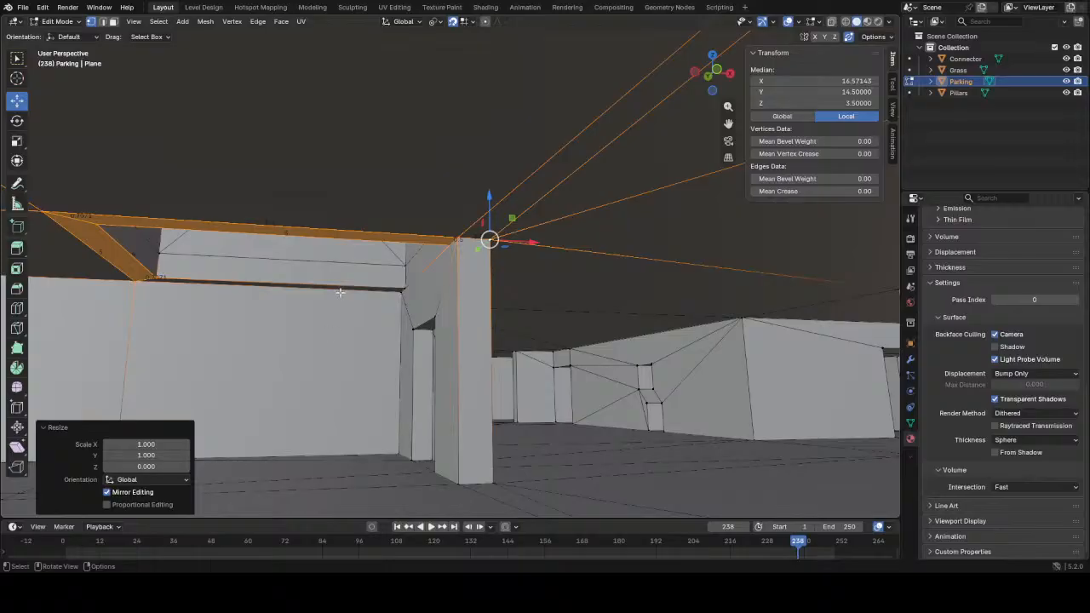
# - Inspect the parking interior's walls and ceiling in Object Mode, returning to Edit Mode at the outer corner of the wall block
pyautogui.press('Tab')
pyautogui.keyDown('shift'); pyautogui.moveTo(252, 264); pyautogui.dragTo(655, 287, button='middle'); pyautogui.keyUp('shift')
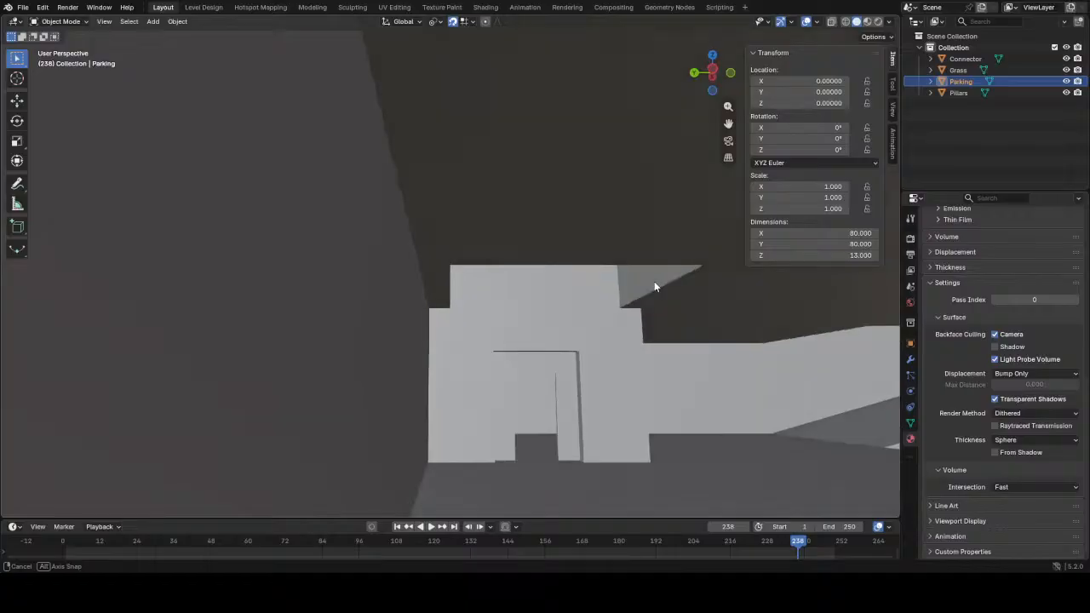
pyautogui.moveTo(653, 286); pyautogui.dragTo(416, 270, button='middle')
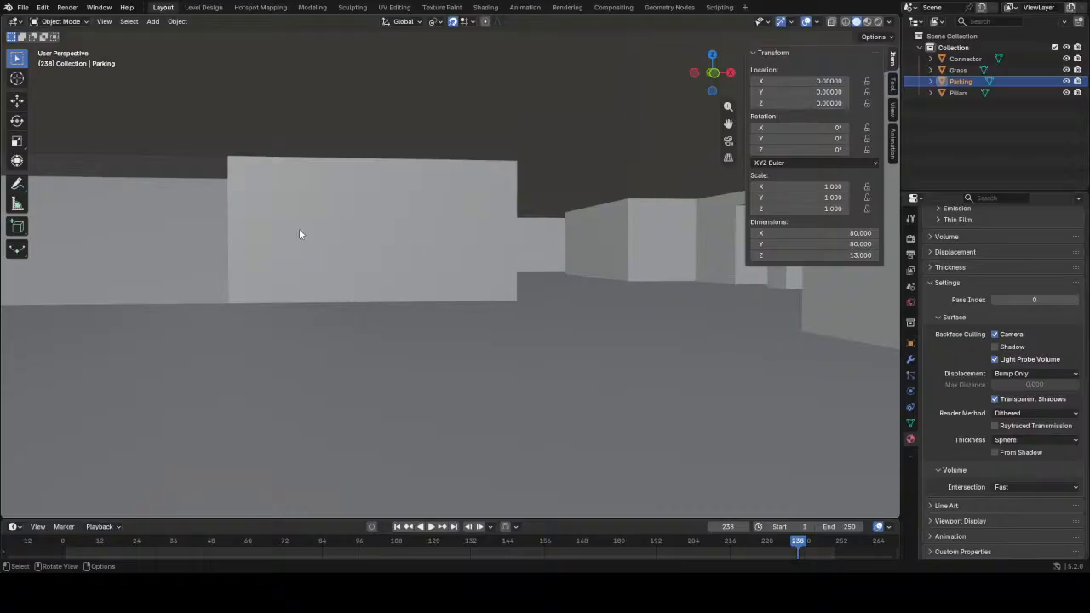
pyautogui.moveTo(377, 234); pyautogui.dragTo(568, 247, button='middle')
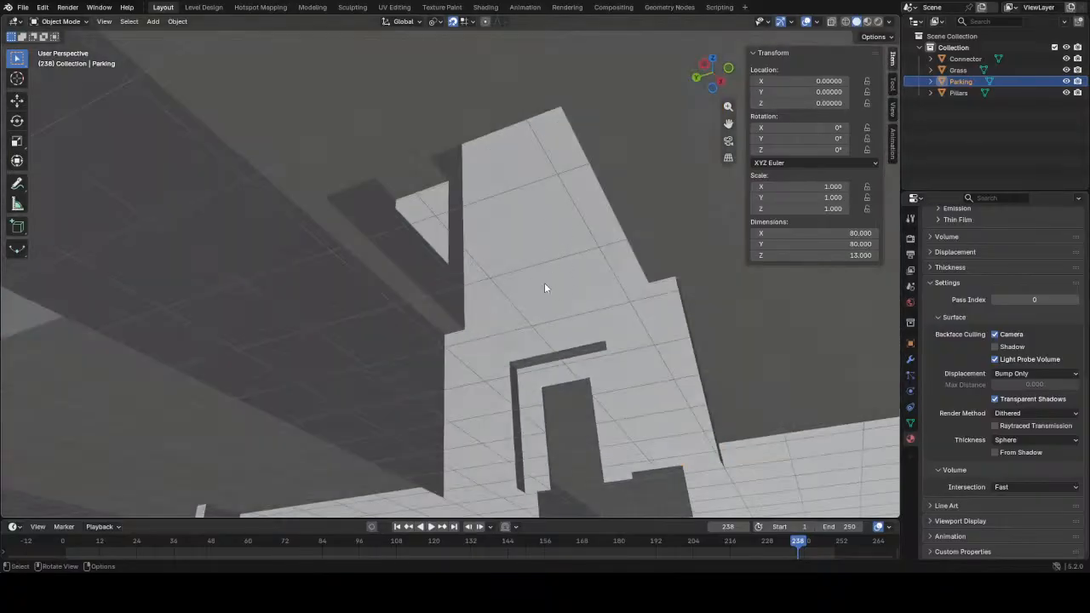
pyautogui.moveTo(667, 268); pyautogui.dragTo(465, 171, button='middle')
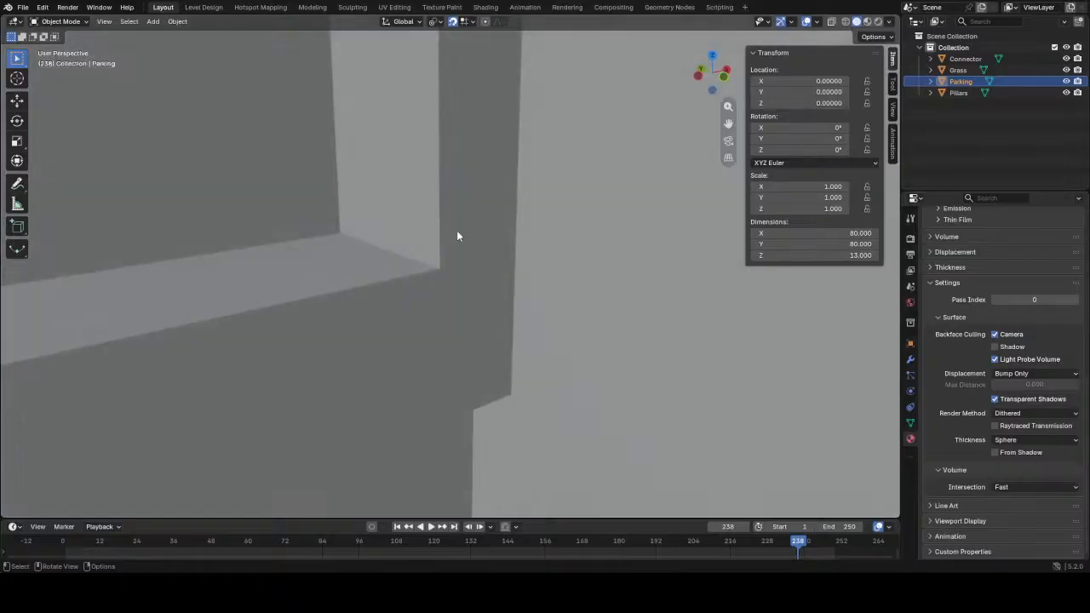
pyautogui.scroll(-1, 236, 204)
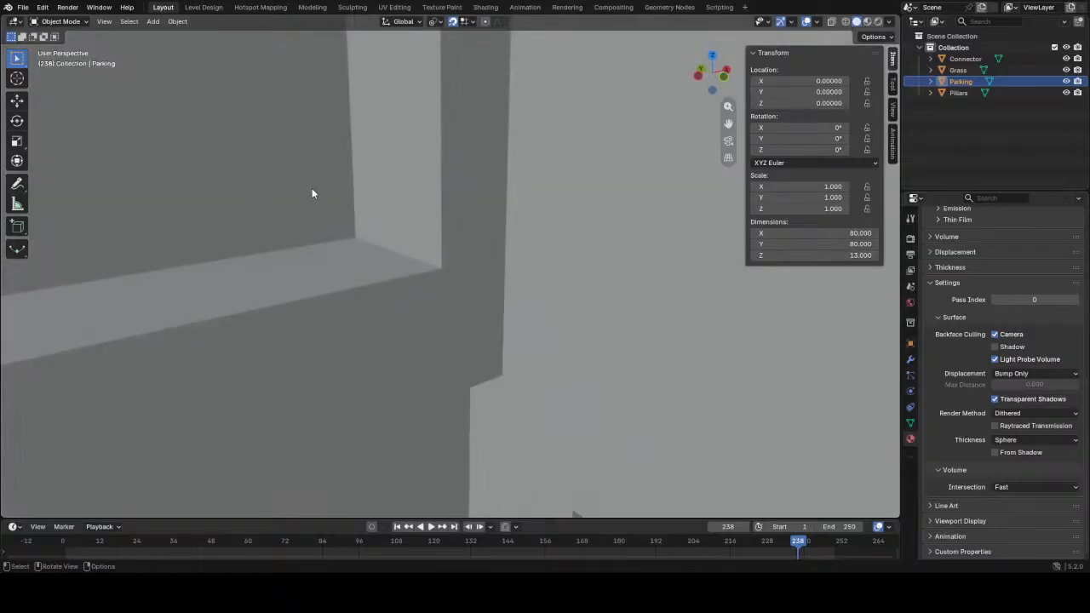
pyautogui.moveTo(428, 204); pyautogui.dragTo(439, 284, button='middle')
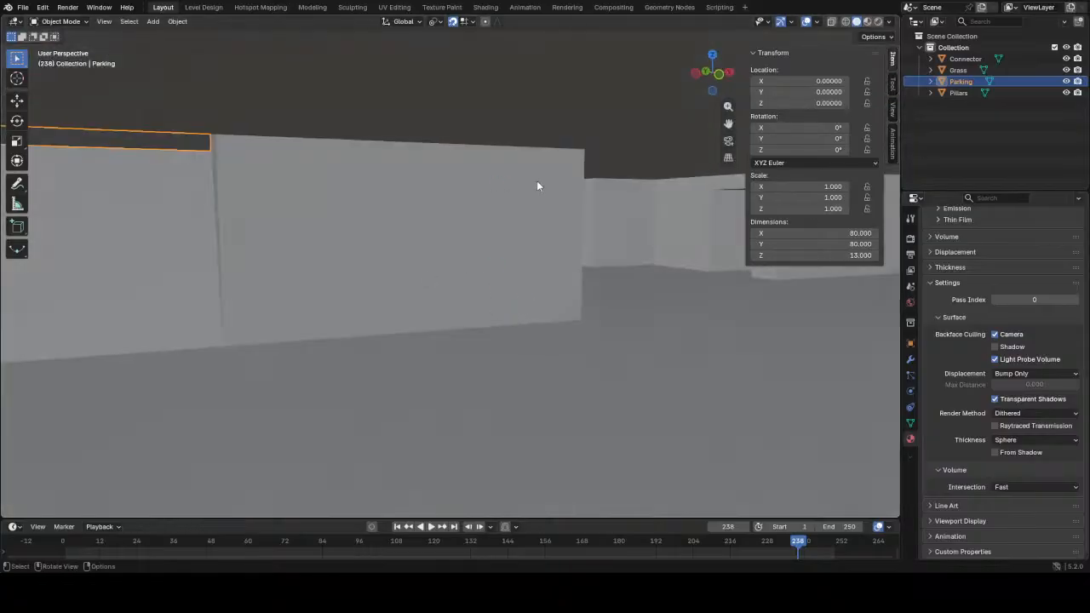
pyautogui.moveTo(539, 315); pyautogui.dragTo(437, 307, button='middle')
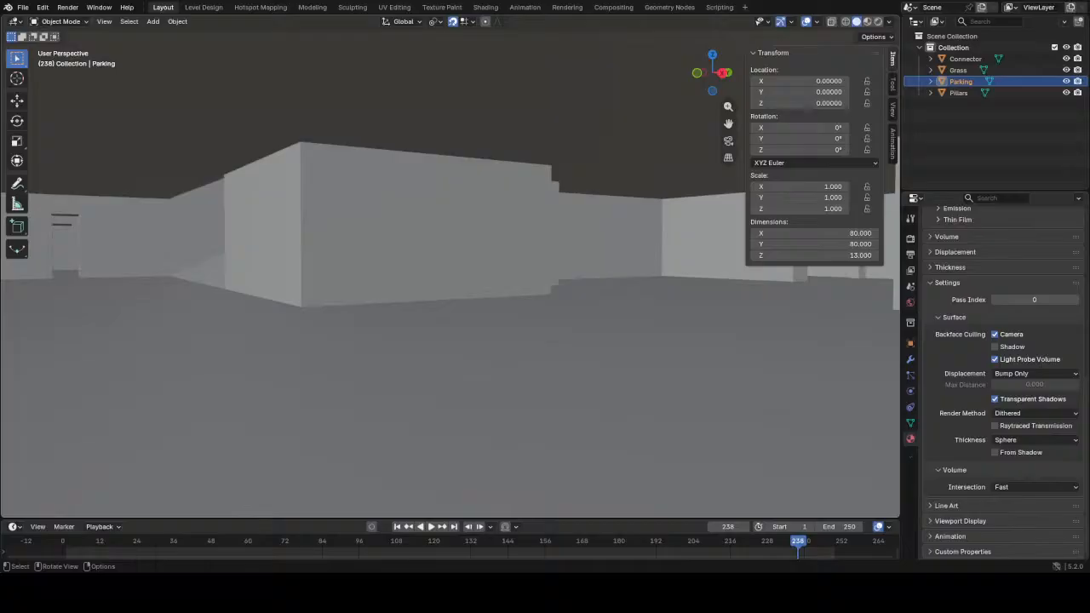
pyautogui.moveTo(339, 281); pyautogui.dragTo(351, 281, button='middle')
pyautogui.scroll(2, 351, 281)
pyautogui.scroll(-2, 352, 281)
pyautogui.press('Tab')
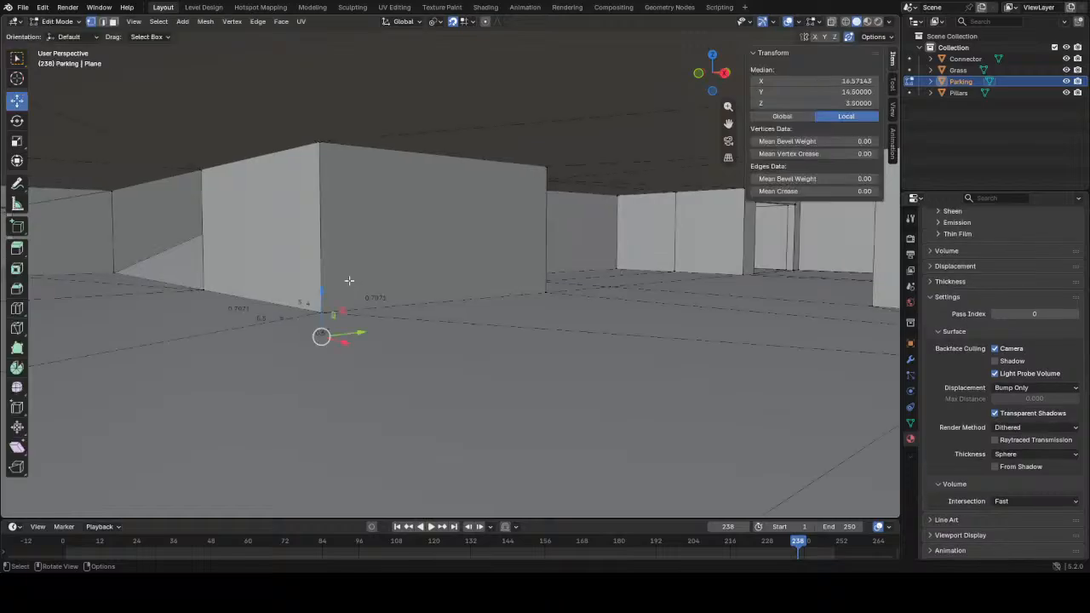
pyautogui.press('k')
pyautogui.moveTo(346, 295); pyautogui.dragTo(260, 331, button='middle')
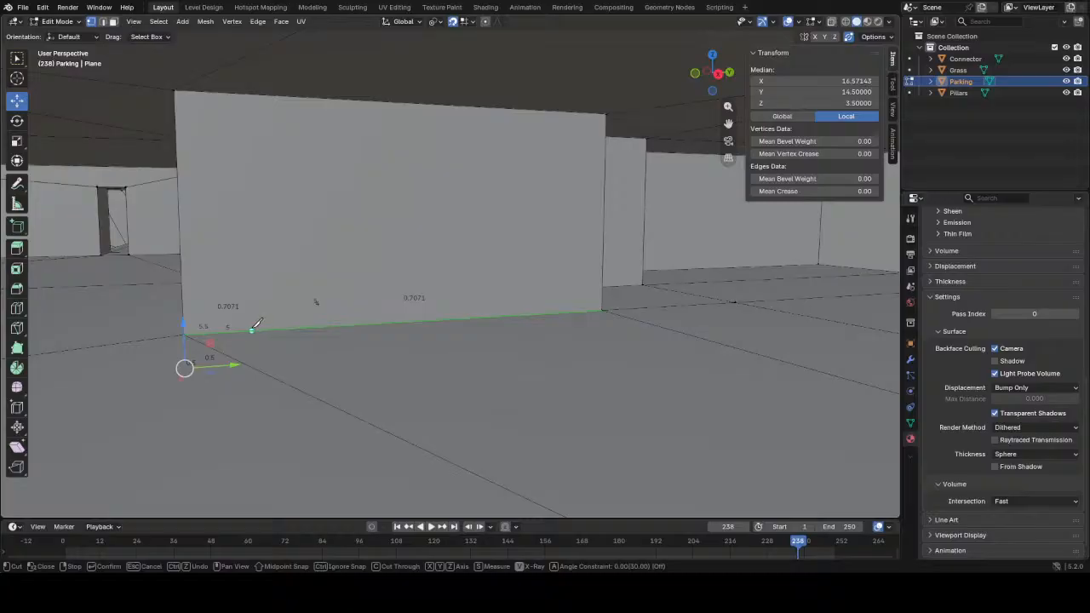
pyautogui.press('Escape')
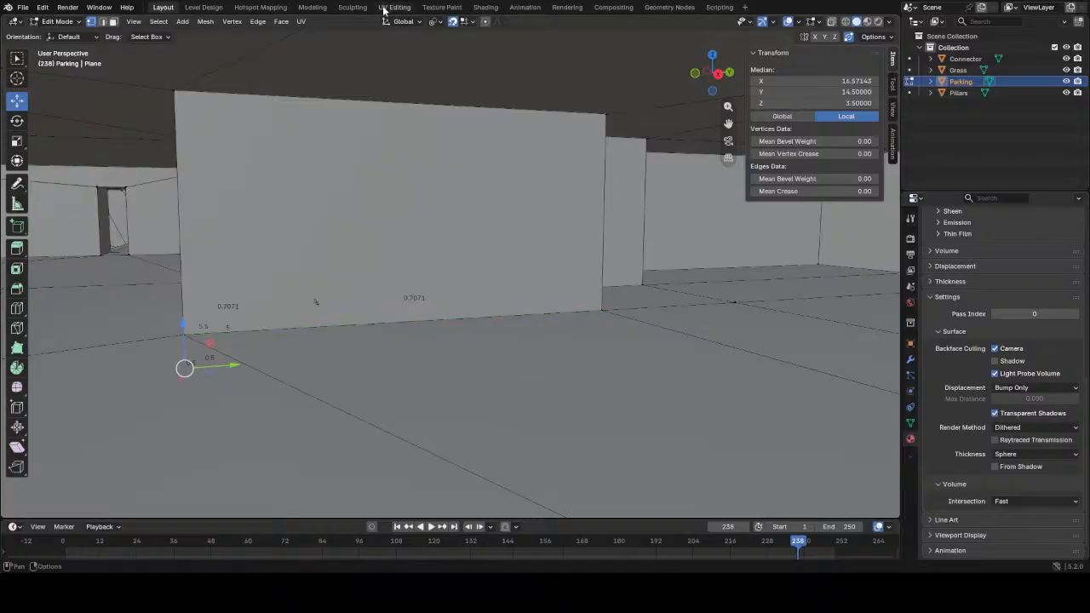
# - Switch to the Level Design workspace and fly inside the parking level to the outer corner of the wall block
pyautogui.click(205, 8)
pyautogui.scroll(-6, 417, 284)
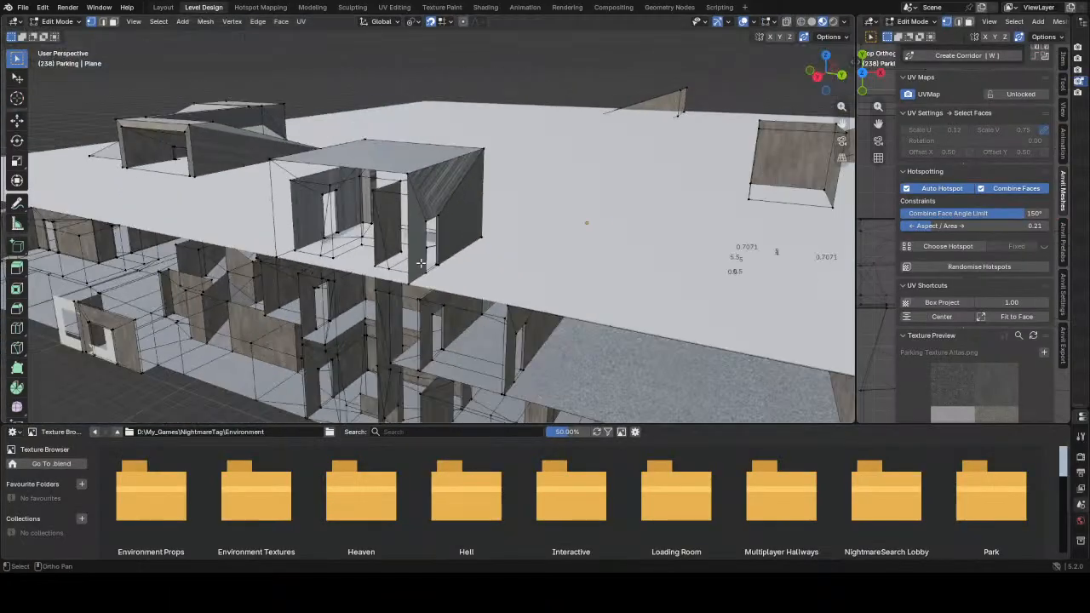
pyautogui.moveTo(483, 282); pyautogui.dragTo(477, 252, button='middle')
pyautogui.moveTo(476, 252); pyautogui.dragTo(588, 280, button='right')
pyautogui.press('w')
pyautogui.press('w')
pyautogui.press('w')
pyautogui.press('w')
pyautogui.press('a')
pyautogui.press('a')
pyautogui.press('s')
pyautogui.press('a')
pyautogui.press('w')
pyautogui.press('a')
pyautogui.press('s')
pyautogui.press('d')
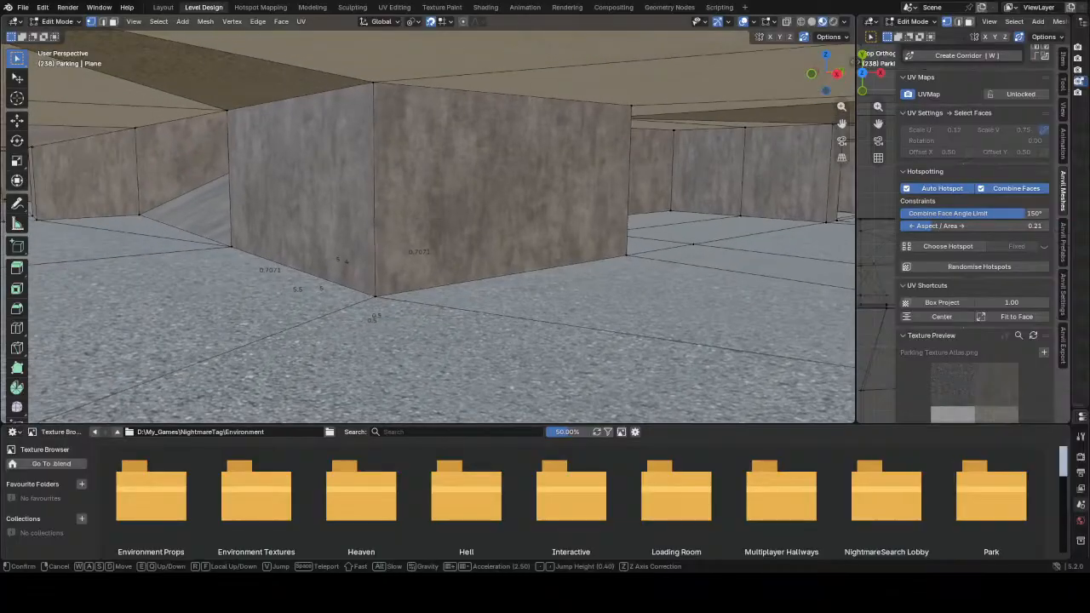
pyautogui.click(547, 264)
# - Cut a doorway opening 1 wide and 2 high at the base of the block's outer wall with Cube Cut
pyautogui.press('c')
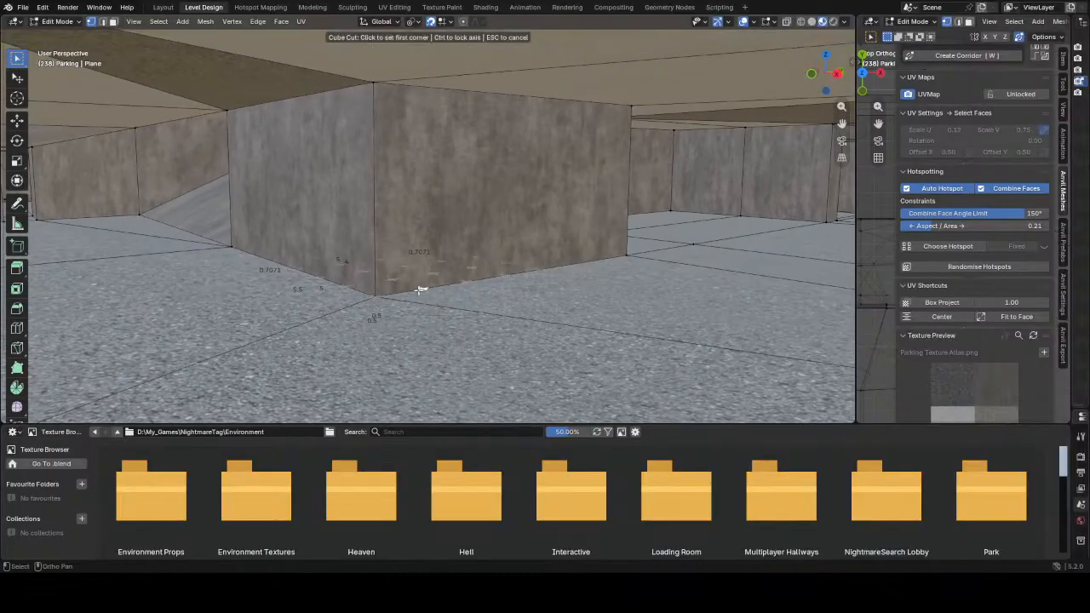
pyautogui.click(423, 288)
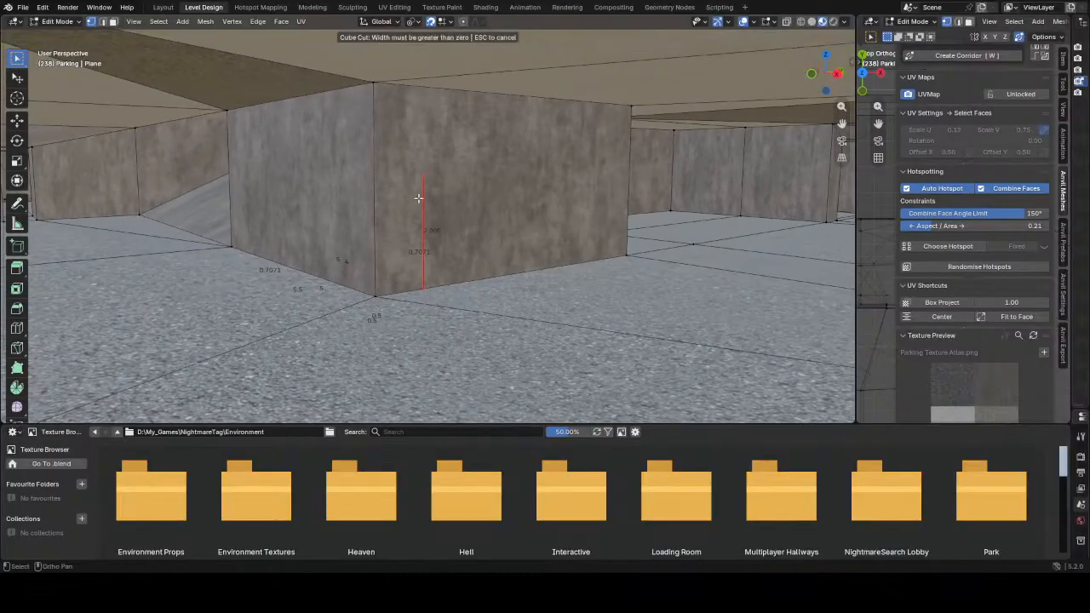
pyautogui.click(464, 176)
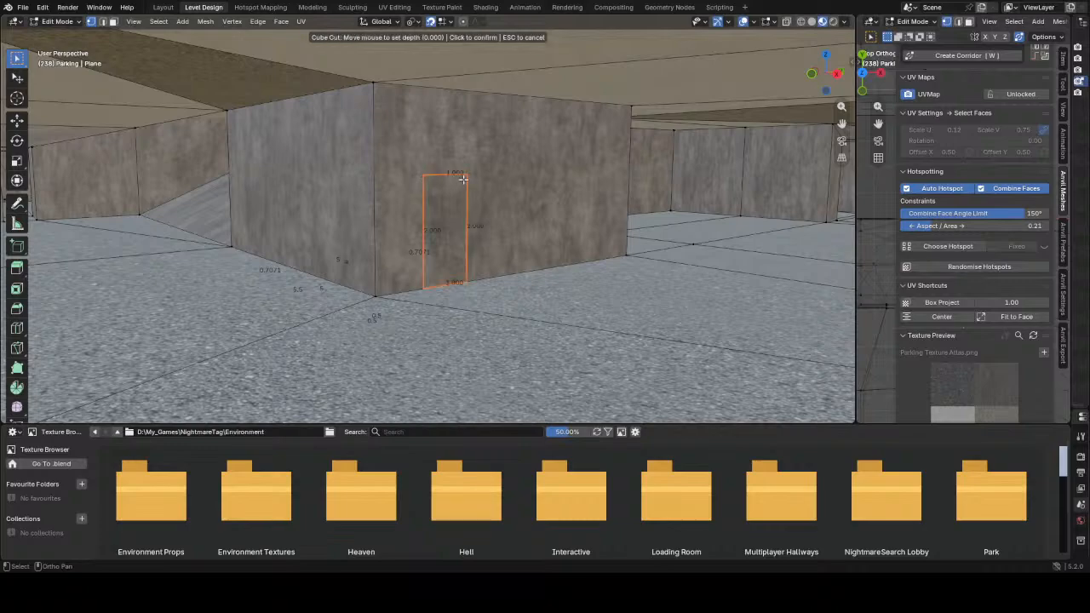
pyautogui.click(452, 209)
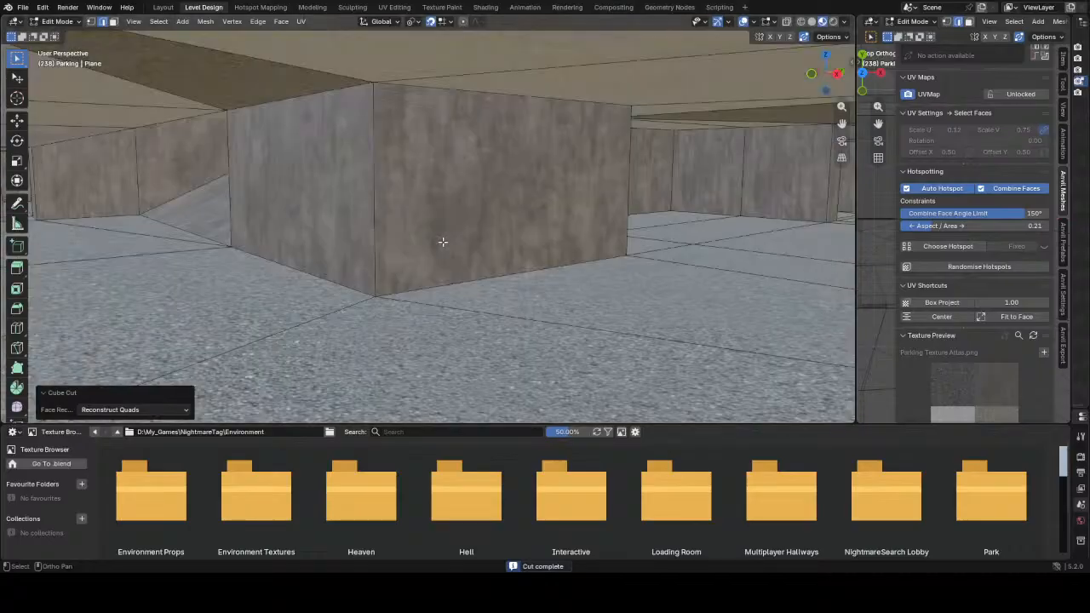
pyautogui.click(423, 230)
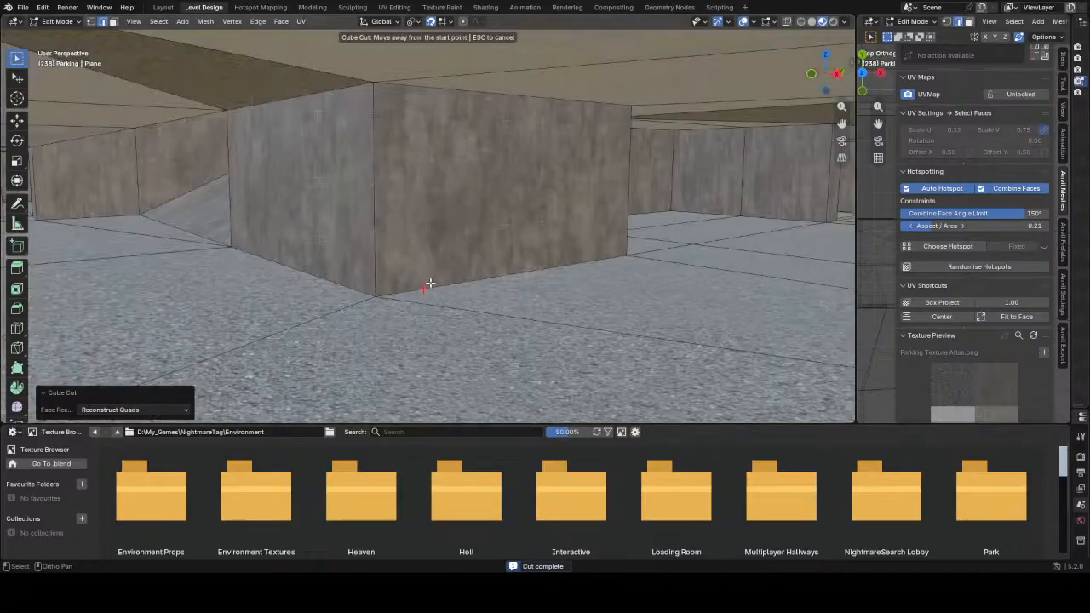
pyautogui.click(458, 184)
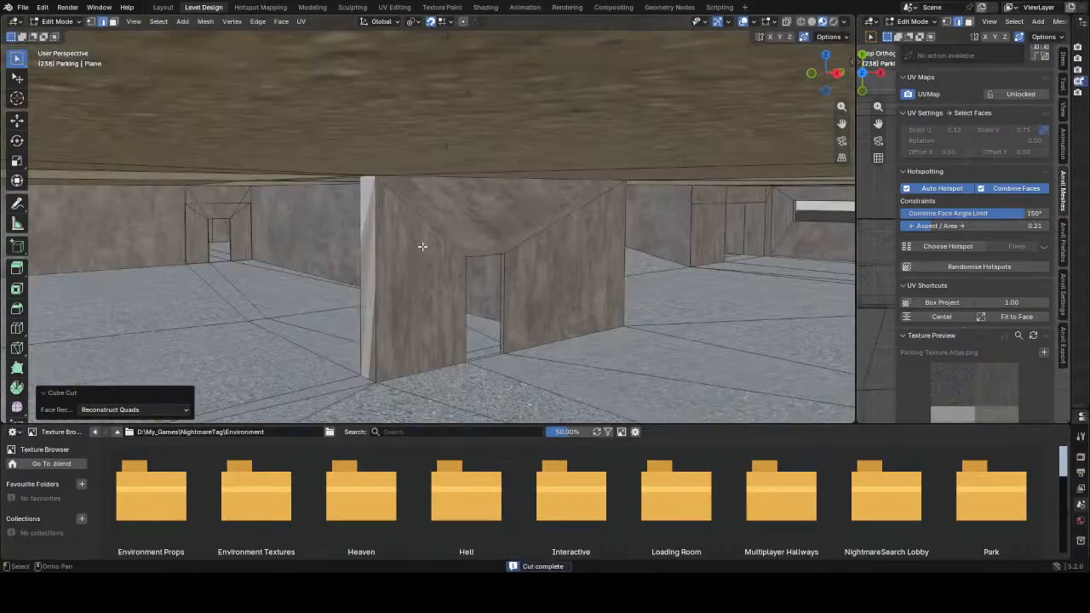
# - In Solid shading, cut a matching 1 by 2 doorway opening into the wall's opposite side with Cube Cut
pyautogui.press('z')
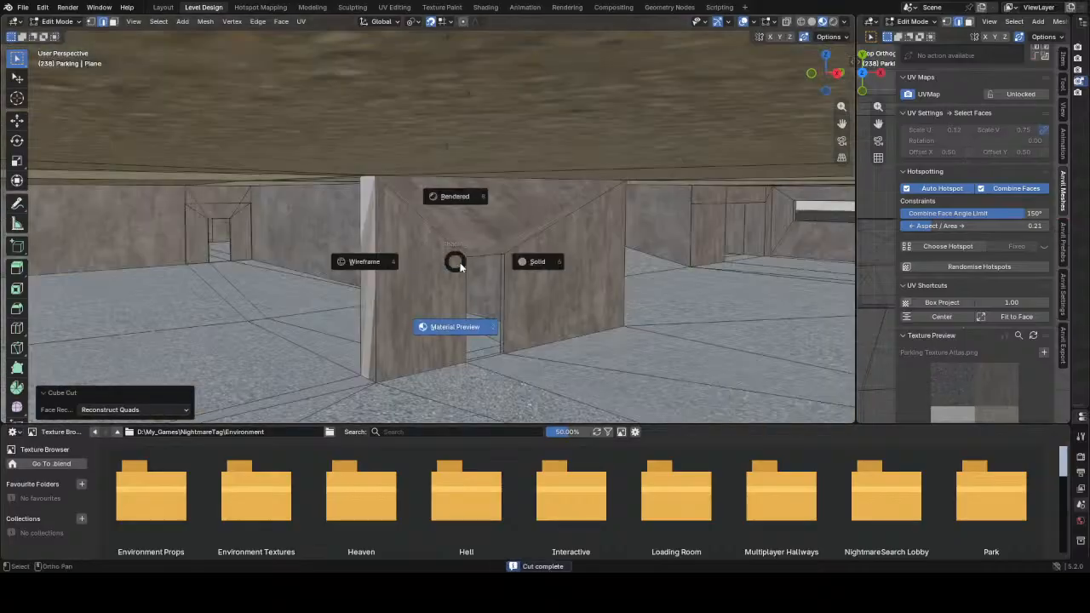
pyautogui.click(500, 267)
pyautogui.keyDown('alt'); pyautogui.click(479, 254); pyautogui.keyUp('alt')
pyautogui.moveTo(479, 253); pyautogui.dragTo(452, 248, button='right')
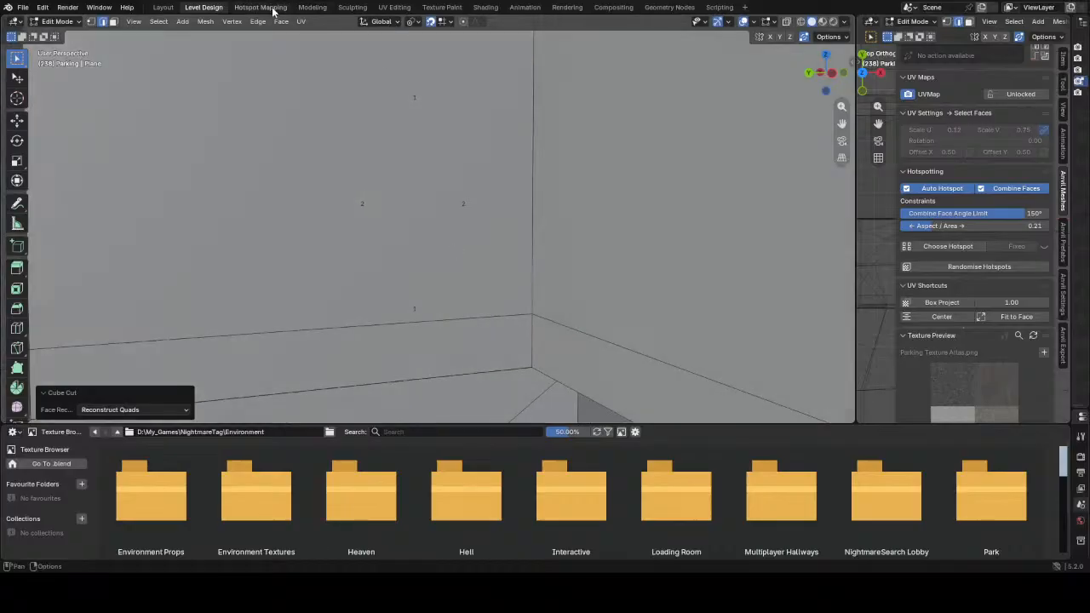
pyautogui.press('c')
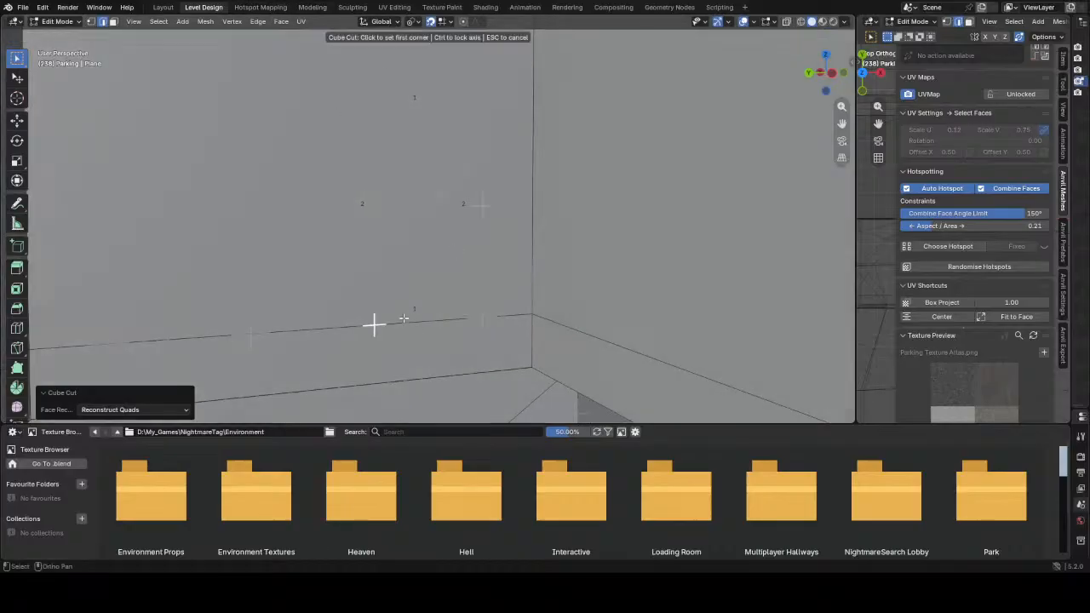
pyautogui.click(375, 323)
pyautogui.click(483, 94)
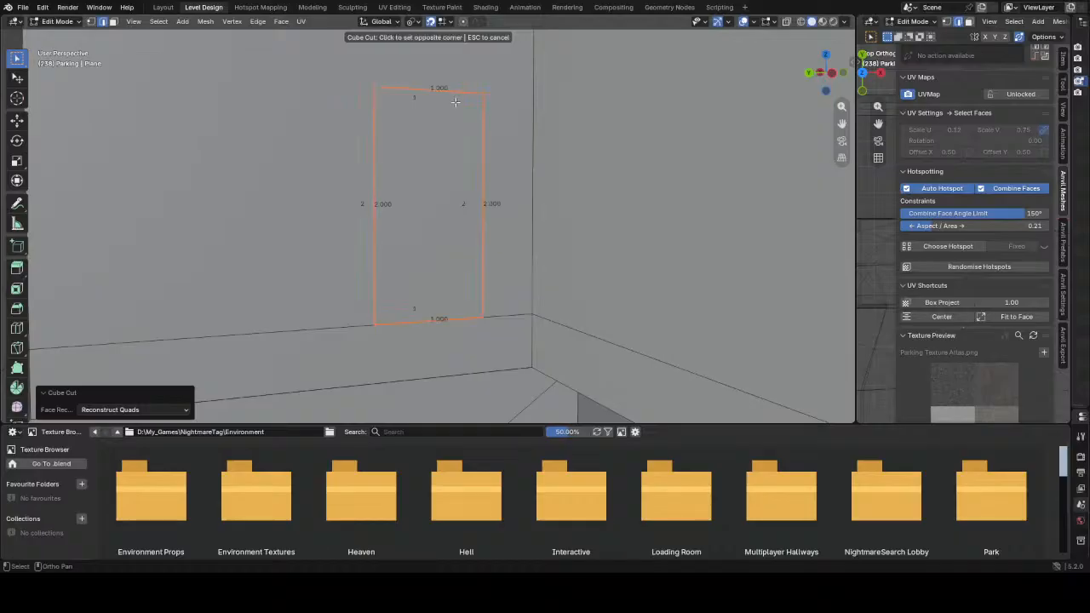
pyautogui.click(456, 104)
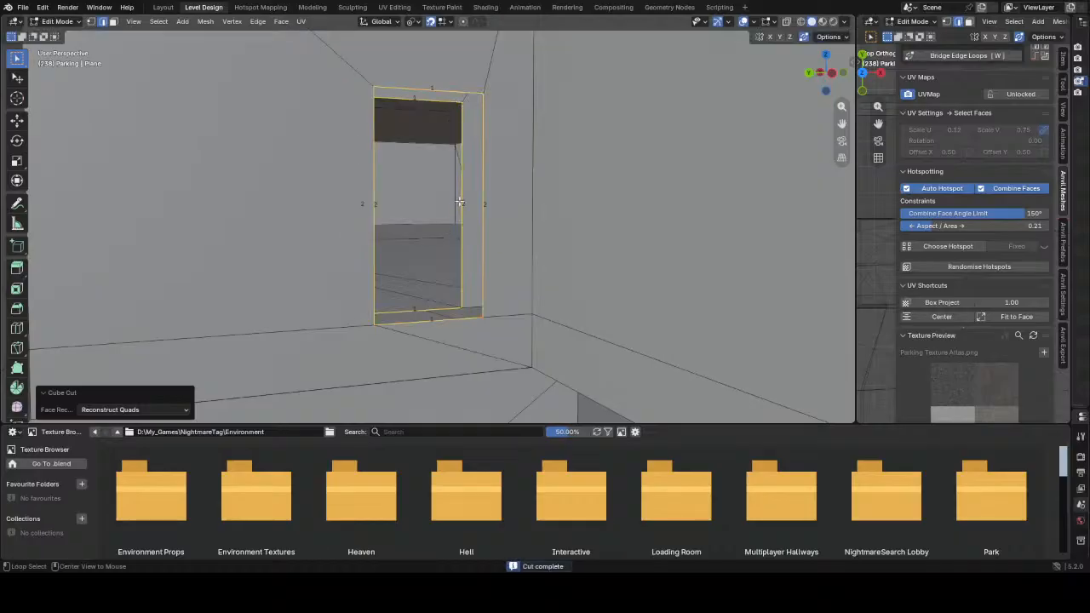
# - Connect the two doorway openings through the wall thickness with Bridge Edge Loops
pyautogui.keyDown('alt'); pyautogui.click(442, 237); pyautogui.keyUp('alt')
pyautogui.keyDown('alt'); pyautogui.keyDown('shift'); pyautogui.click(459, 322); pyautogui.keyUp('shift'); pyautogui.keyUp('alt')
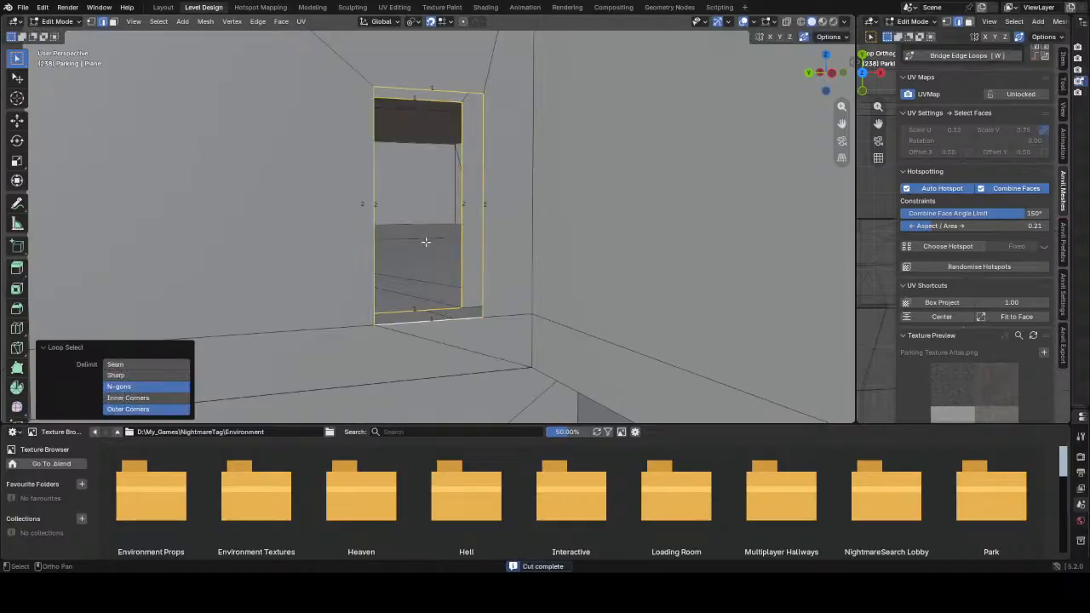
pyautogui.hotkey('ctrl', 'e')
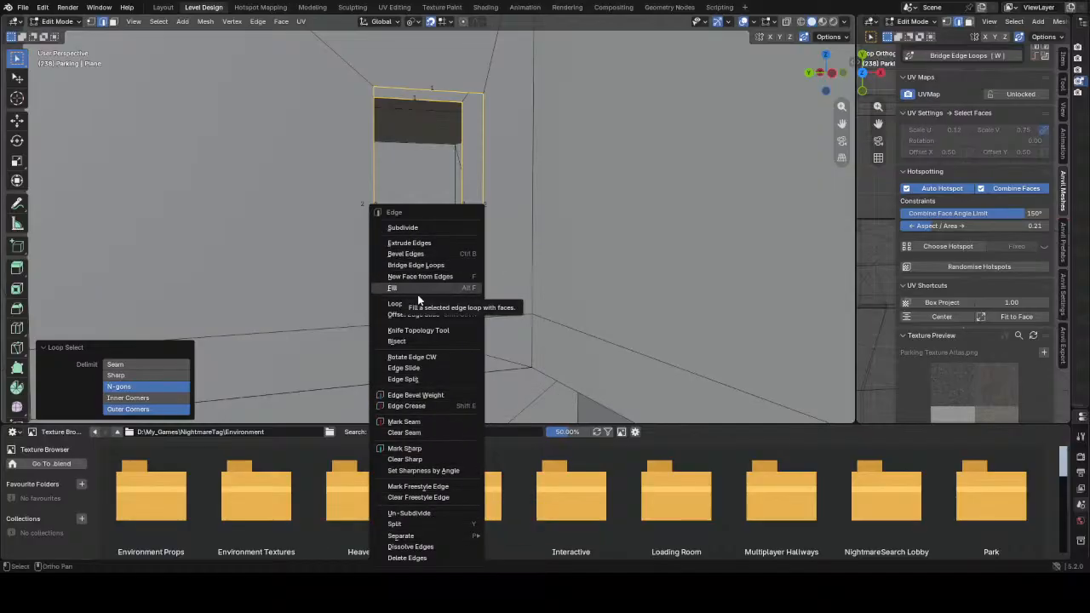
pyautogui.click(416, 265)
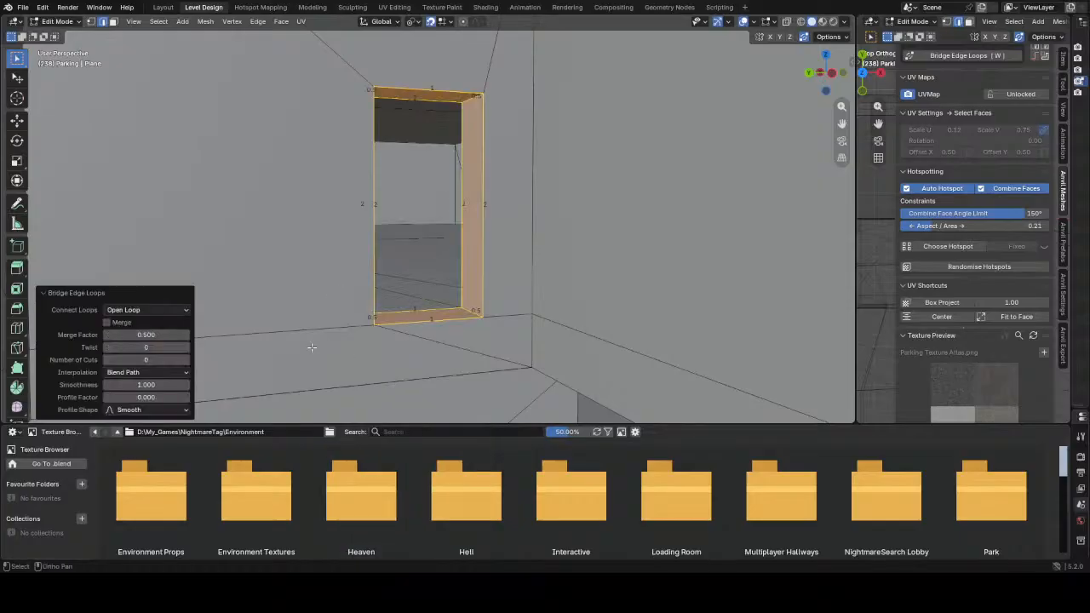
# - Examine the bridged doorway from both sides and the hollow wall block from above the level
pyautogui.moveTo(343, 342); pyautogui.dragTo(466, 285, button='middle')
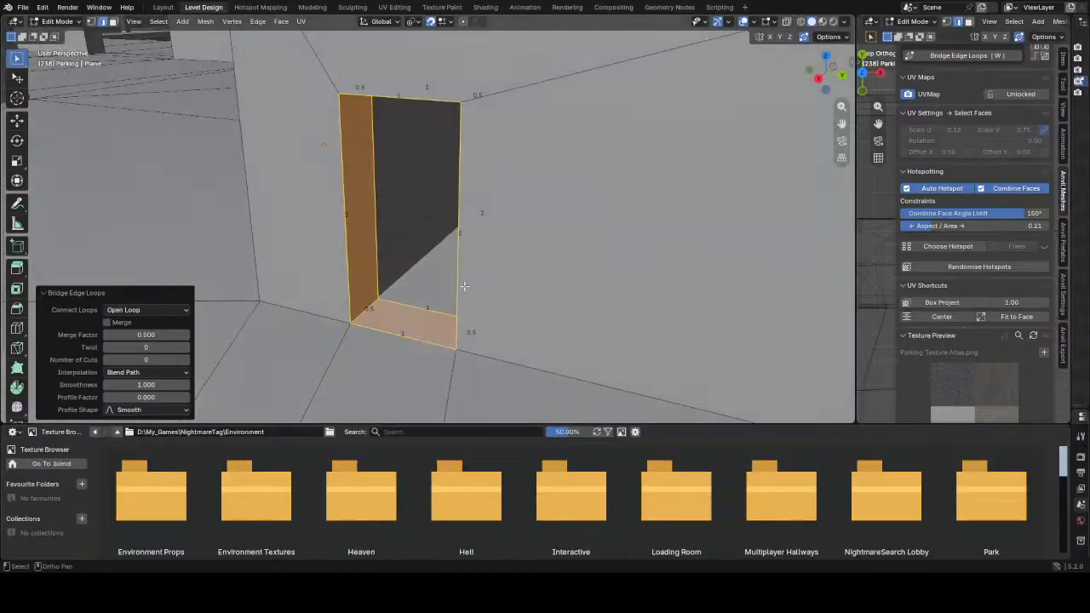
pyautogui.moveTo(386, 337); pyautogui.dragTo(462, 301, button='middle')
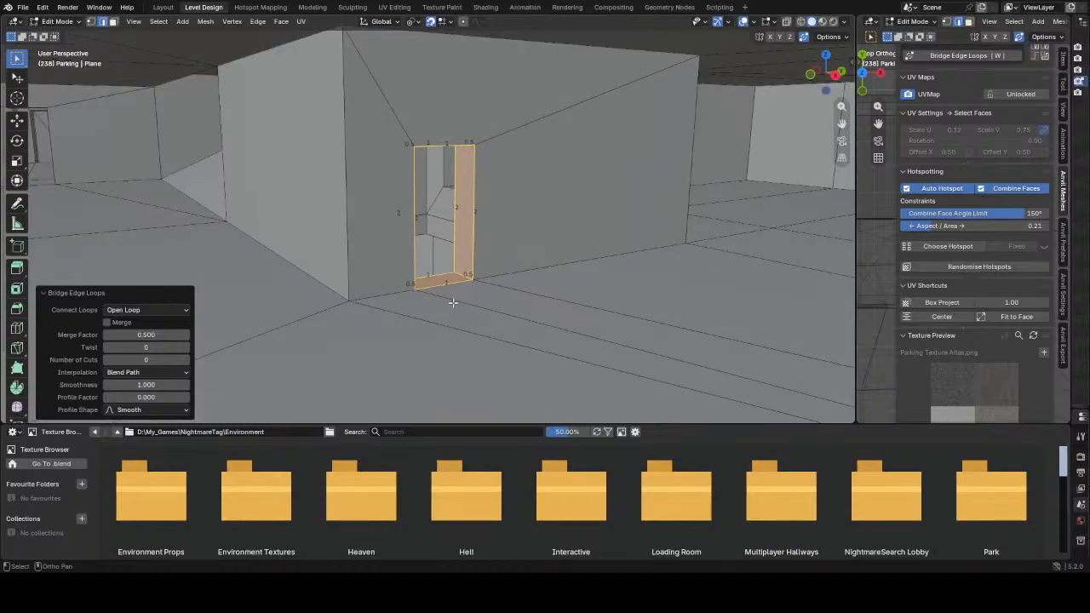
pyautogui.moveTo(451, 302); pyautogui.dragTo(427, 260, button='middle')
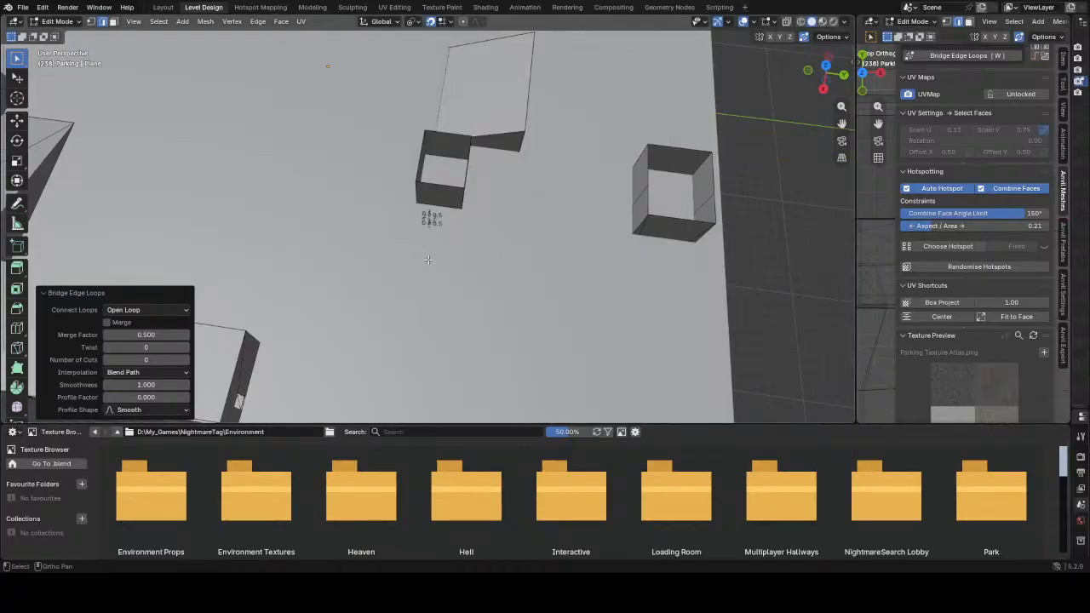
pyautogui.scroll(5, 453, 173)
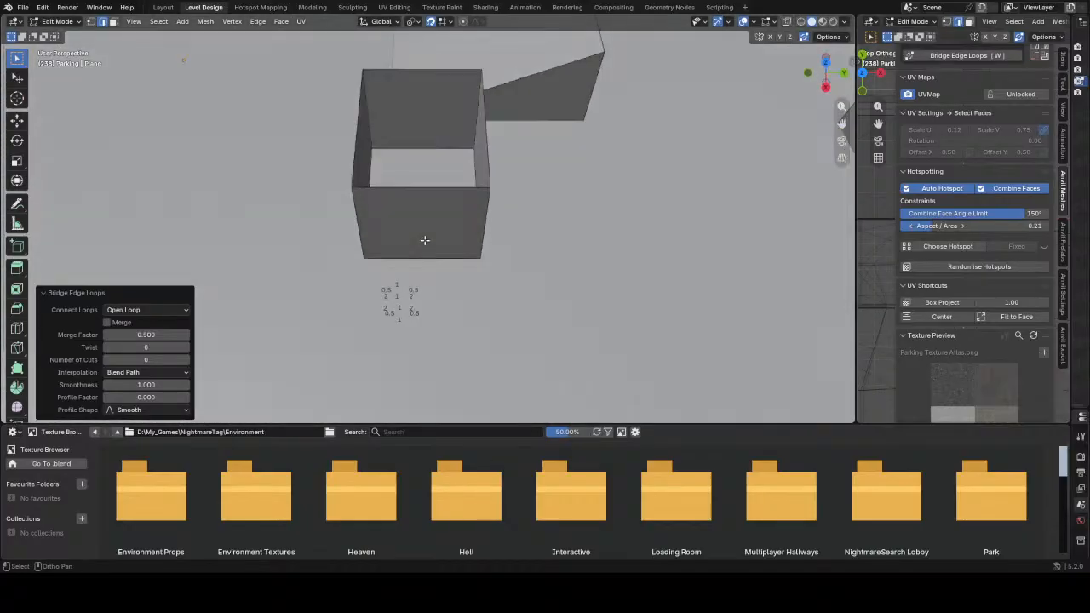
pyautogui.moveTo(428, 247); pyautogui.dragTo(499, 257, button='middle')
pyautogui.scroll(2, 432, 229)
pyautogui.press('3')
pyautogui.click(435, 236)
pyautogui.press('2')
pyautogui.click(458, 158)
pyautogui.scroll(-2, 466, 188)
pyautogui.press('3')
pyautogui.click(482, 159)
pyautogui.moveTo(483, 175); pyautogui.dragTo(747, 271, button='middle')
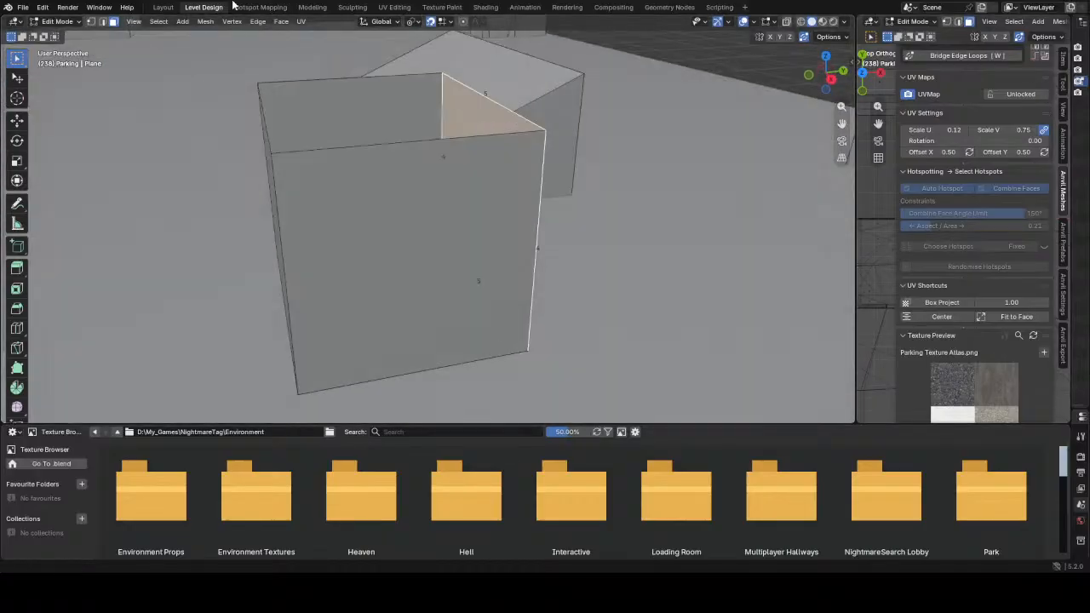
# - In the Layout workspace, hide the Grass object
pyautogui.click(163, 7)
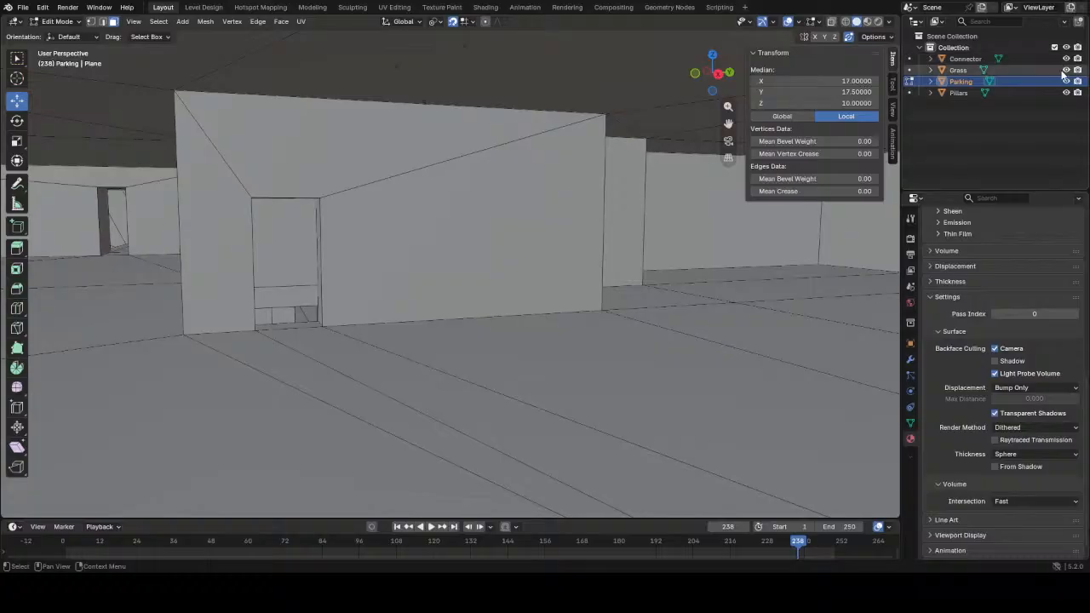
pyautogui.click(1065, 70)
pyautogui.moveTo(559, 77); pyautogui.dragTo(385, 348, button='middle')
# - Extrude the side wall face of the raised hollow block 3.5 along Y
pyautogui.keyDown('alt'); pyautogui.click(332, 371); pyautogui.keyUp('alt')
pyautogui.click(403, 341)
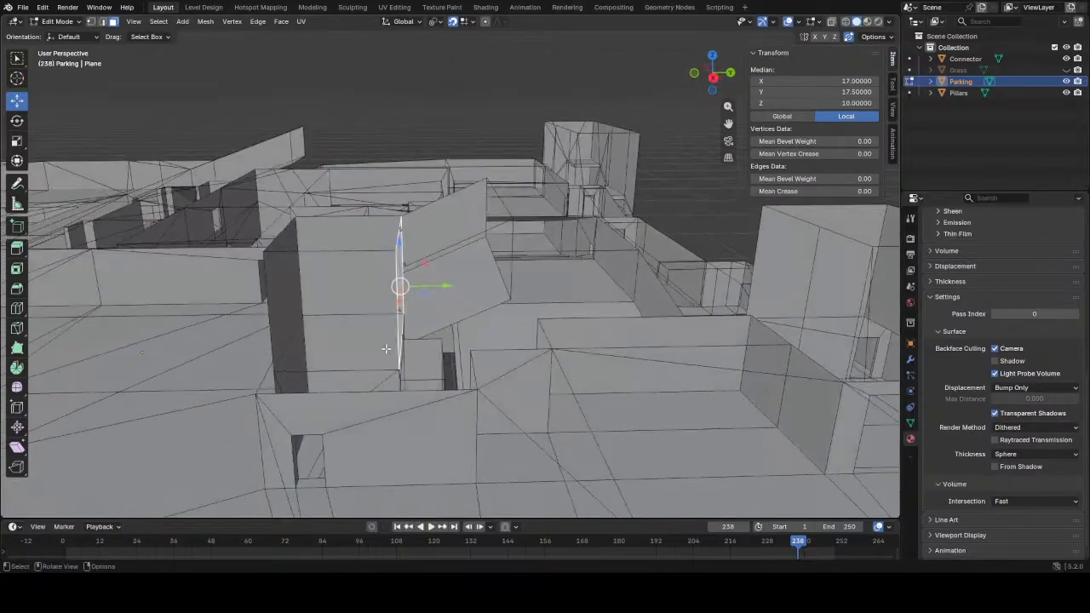
pyautogui.press('g')
pyautogui.press('y')
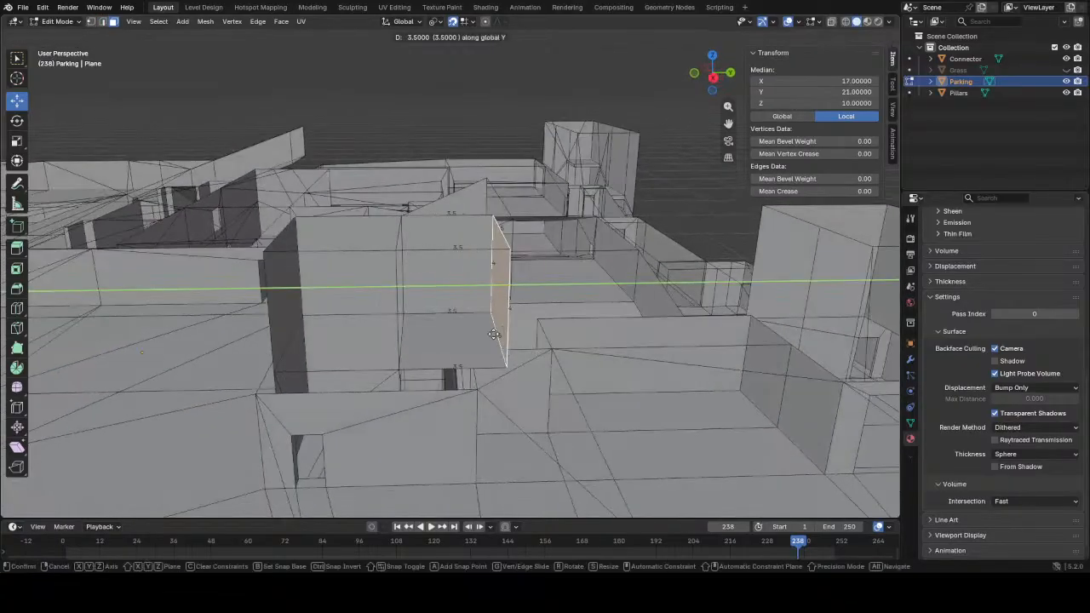
pyautogui.click(491, 334)
pyautogui.moveTo(492, 333); pyautogui.dragTo(443, 378, button='middle')
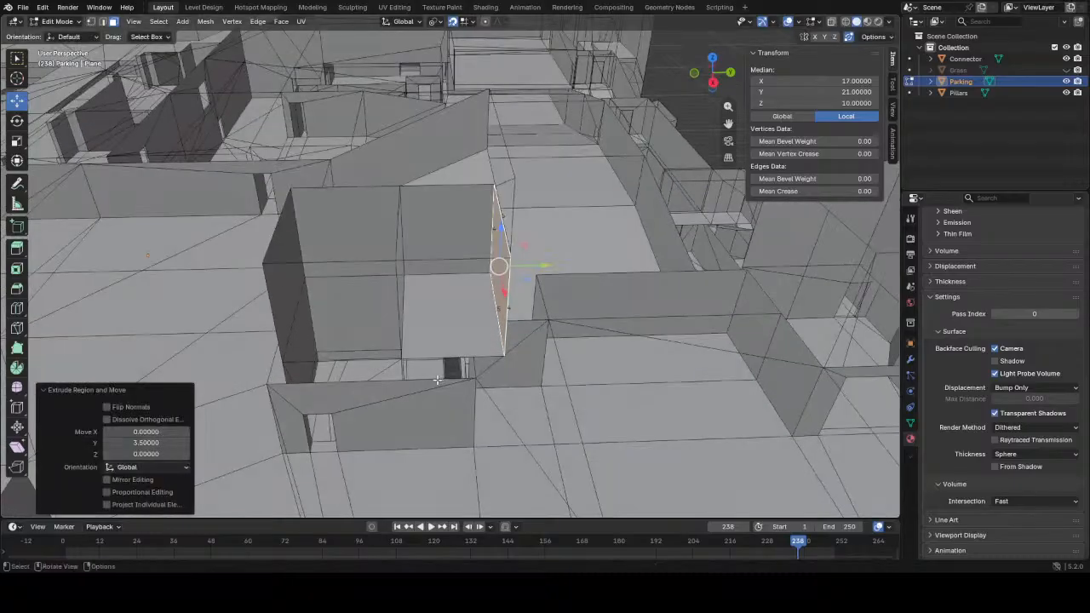
pyautogui.moveTo(436, 381); pyautogui.dragTo(437, 352, button='middle')
pyautogui.moveTo(343, 336); pyautogui.dragTo(412, 323, button='middle')
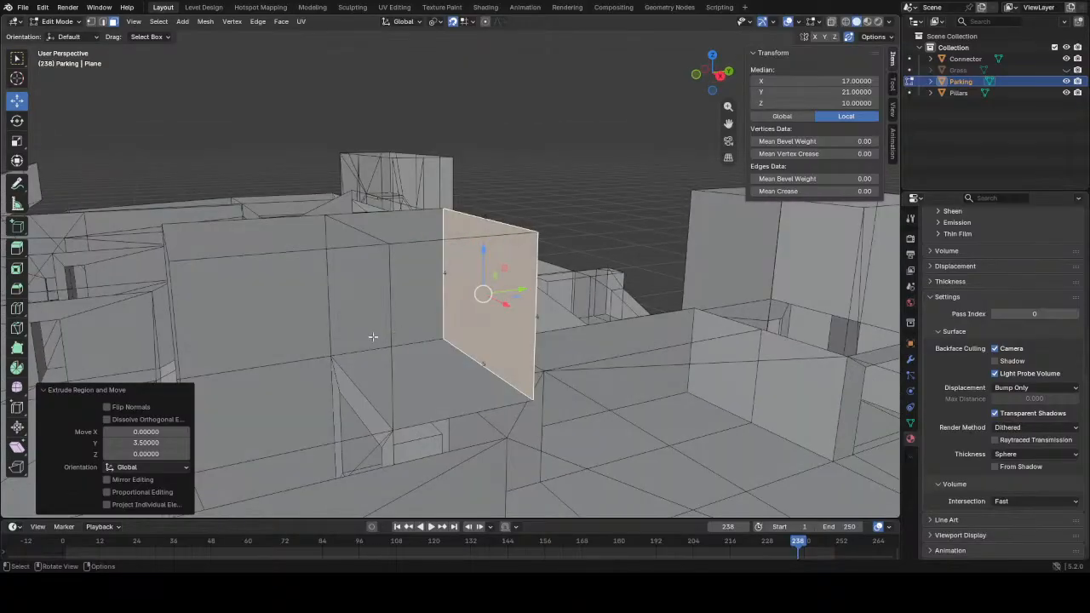
# - Delete the two adjoining wall faces, 4 and 3.5 wide, on the long side of the extended block
pyautogui.click(413, 323)
pyautogui.keyDown('shift'); pyautogui.click(452, 327); pyautogui.keyUp('shift')
pyautogui.click(444, 367)
pyautogui.moveTo(444, 367); pyautogui.dragTo(536, 373, button='middle')
pyautogui.scroll(2, 537, 373)
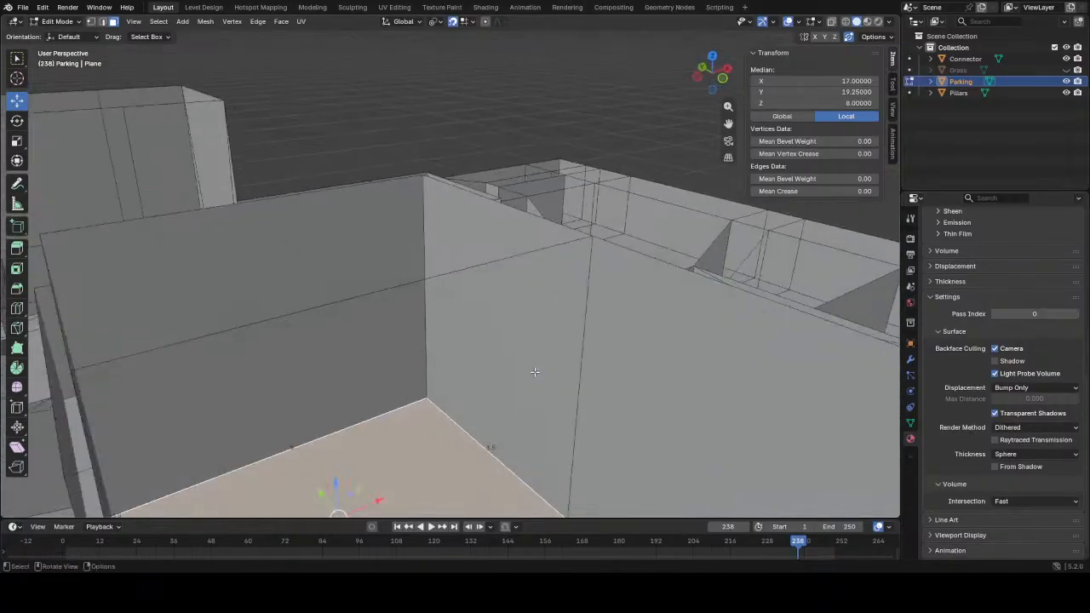
pyautogui.click(556, 352)
pyautogui.scroll(-1, 608, 356)
pyautogui.click(596, 361)
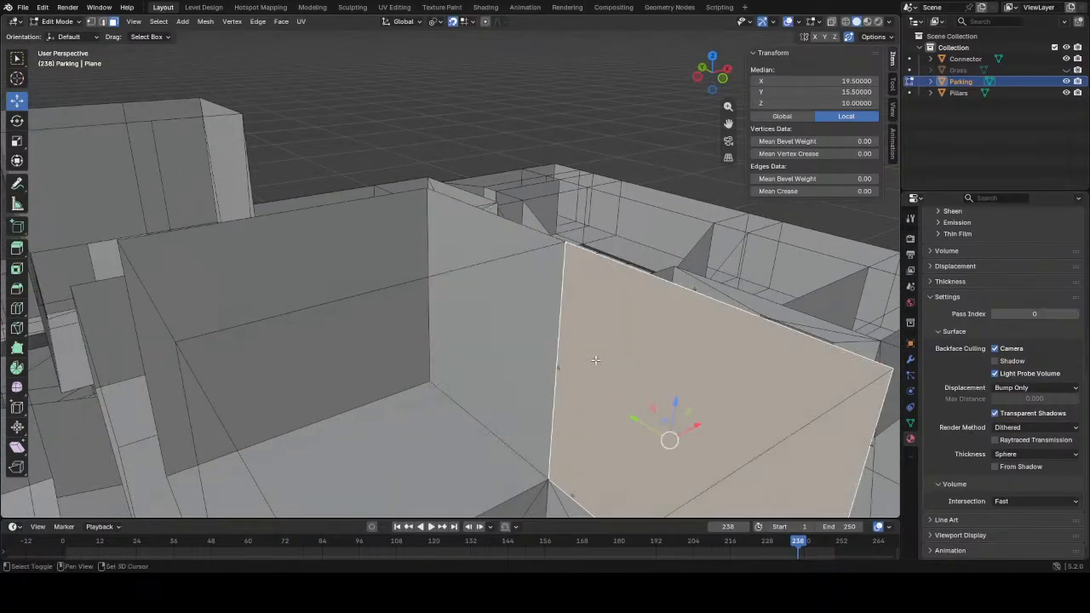
pyautogui.keyDown('shift'); pyautogui.click(550, 348); pyautogui.keyUp('shift')
pyautogui.scroll(-4, 588, 361)
pyautogui.moveTo(591, 363); pyautogui.dragTo(485, 304, button='middle')
pyautogui.scroll(4, 494, 315)
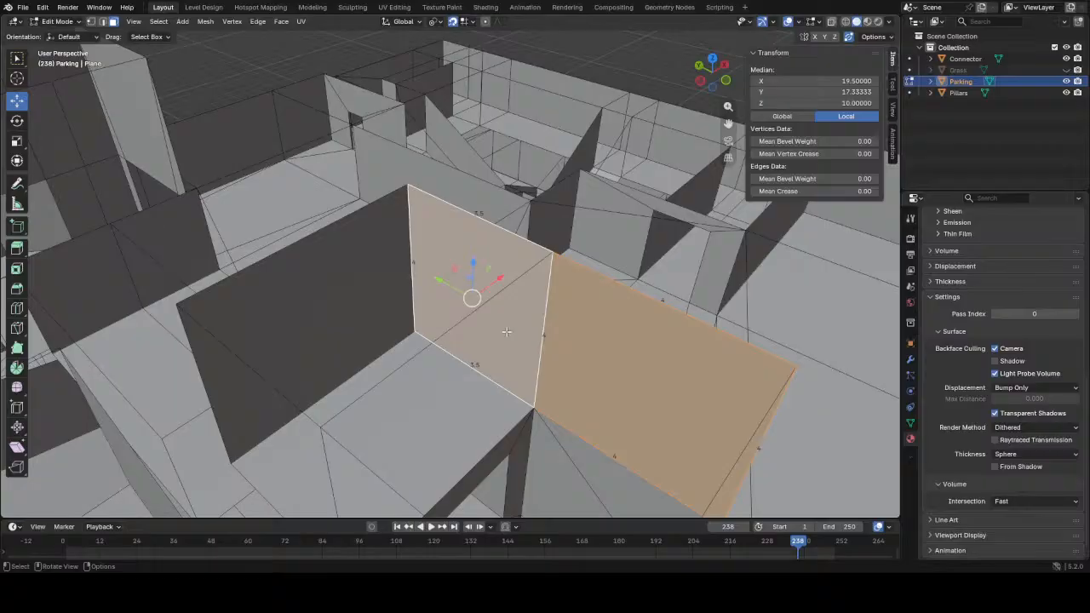
pyautogui.press('x')
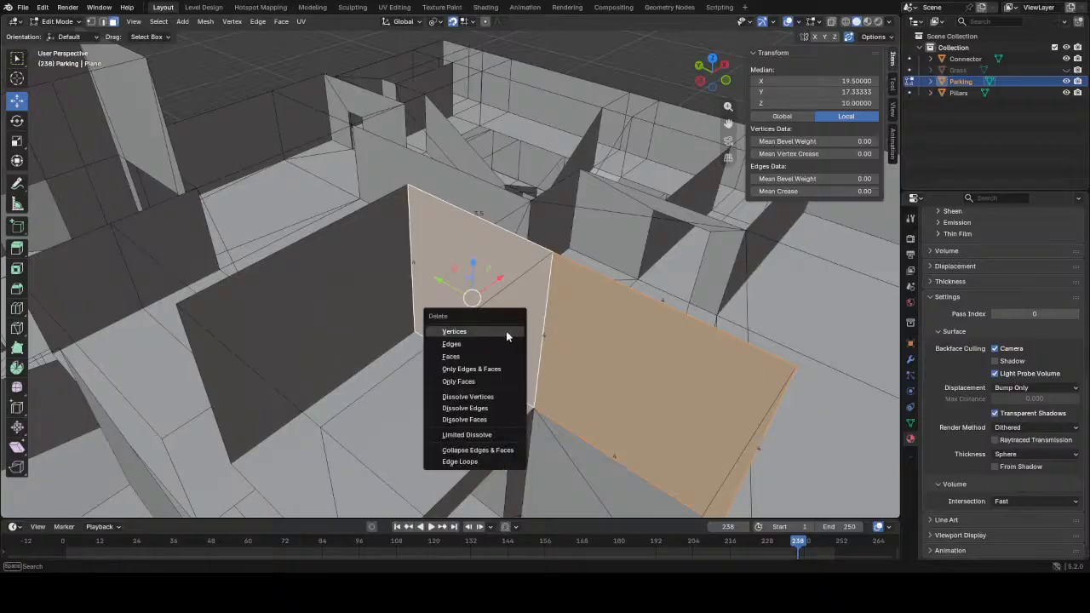
pyautogui.click(506, 330)
pyautogui.moveTo(506, 331); pyautogui.dragTo(328, 285, button='middle')
pyautogui.click(220, 209)
# - Try Knife cuts from the corners of the extended part, and undo back to before the wall face deletion
pyautogui.moveTo(490, 260); pyautogui.dragTo(469, 346, button='middle')
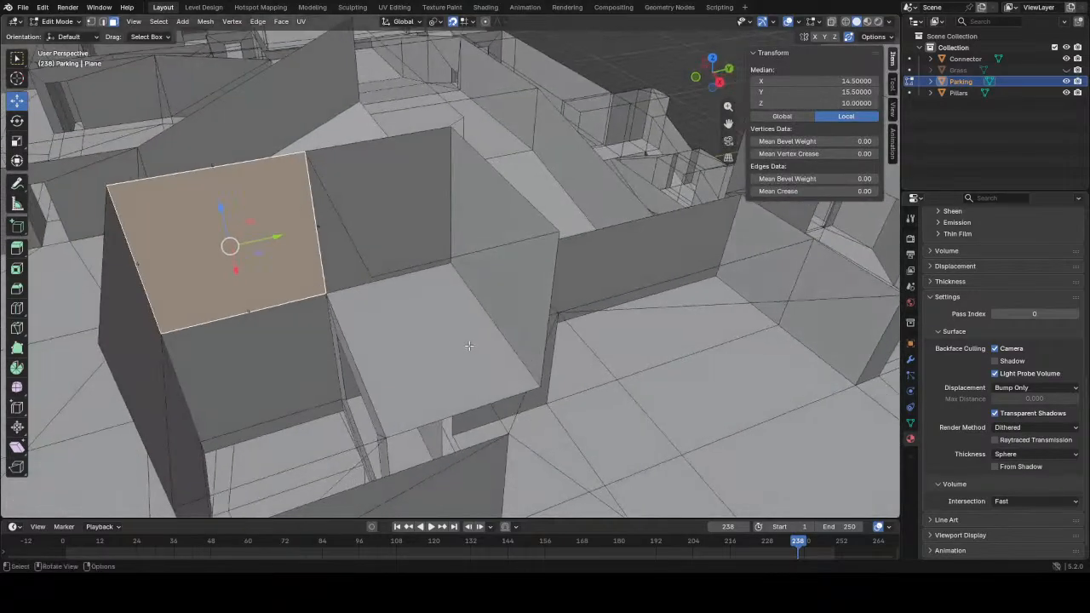
pyautogui.press('k')
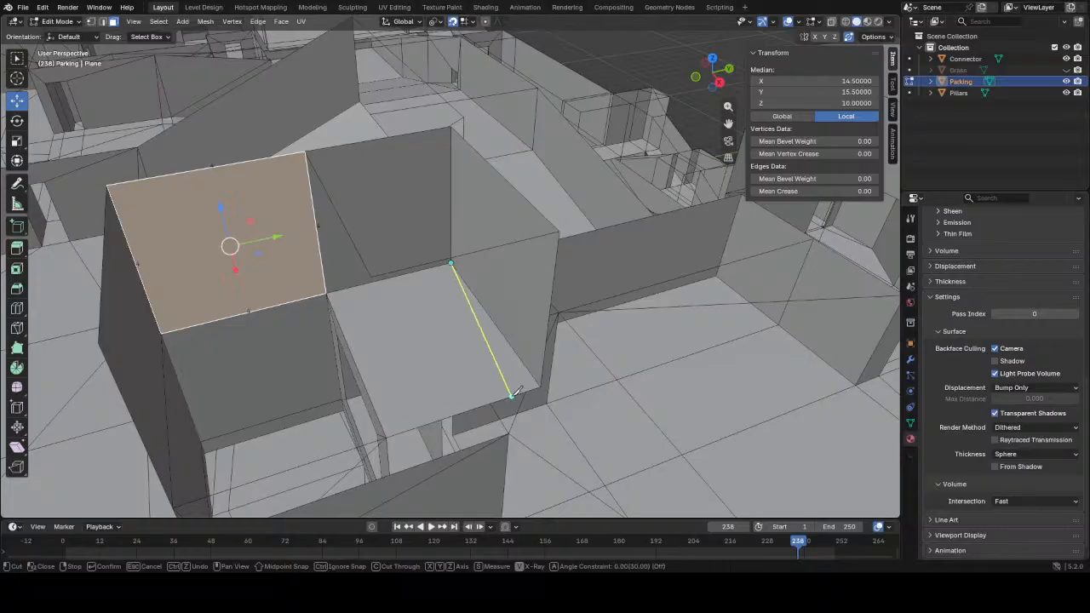
pyautogui.click(510, 394)
pyautogui.press('Return')
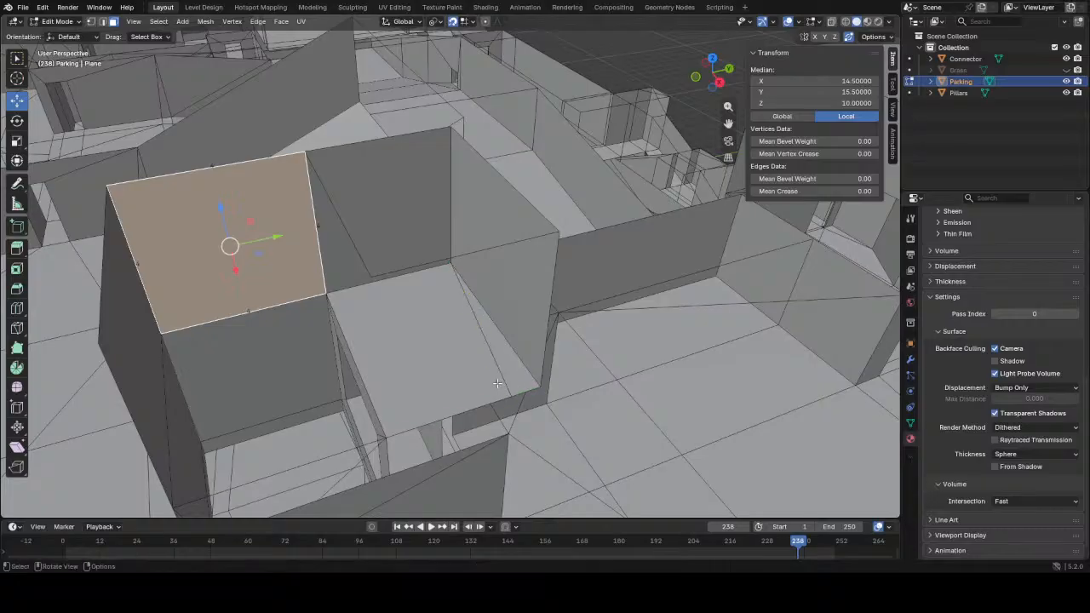
pyautogui.press('k')
pyautogui.click(453, 126)
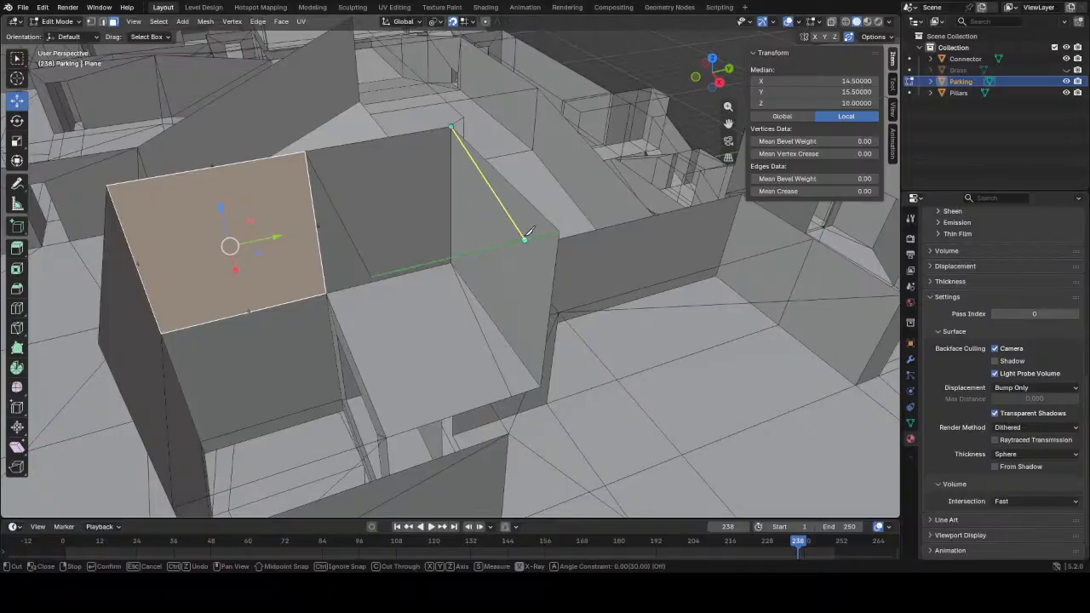
pyautogui.press('Escape')
pyautogui.hotkey('ctrl', 'z')
pyautogui.hotkey('ctrl', 'z')
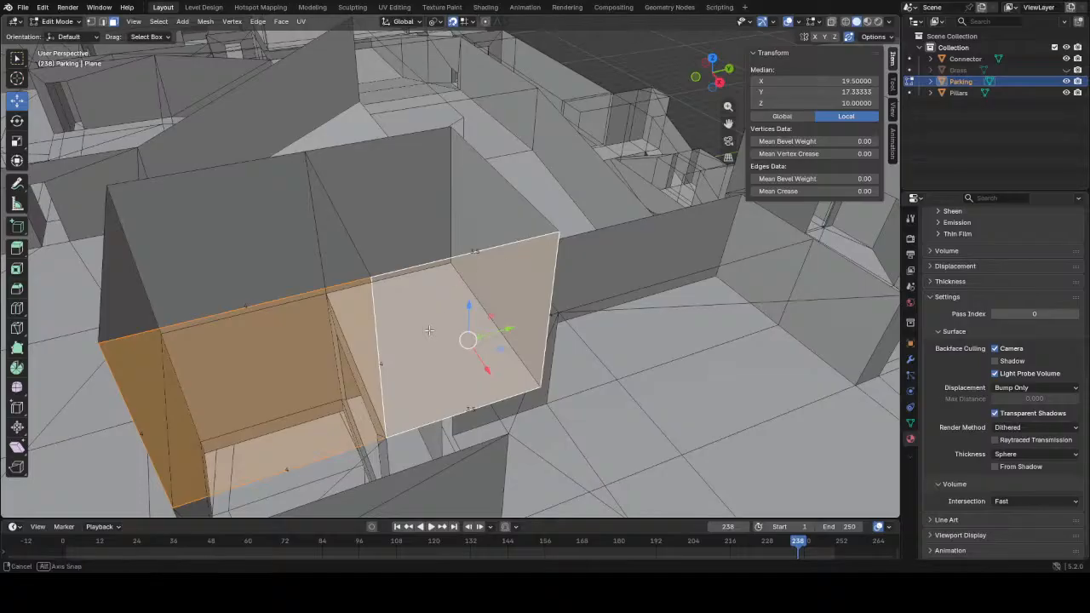
# - Return to the Level Design workspace with the extended block's two wall faces in view
pyautogui.moveTo(436, 334); pyautogui.dragTo(434, 317, button='middle')
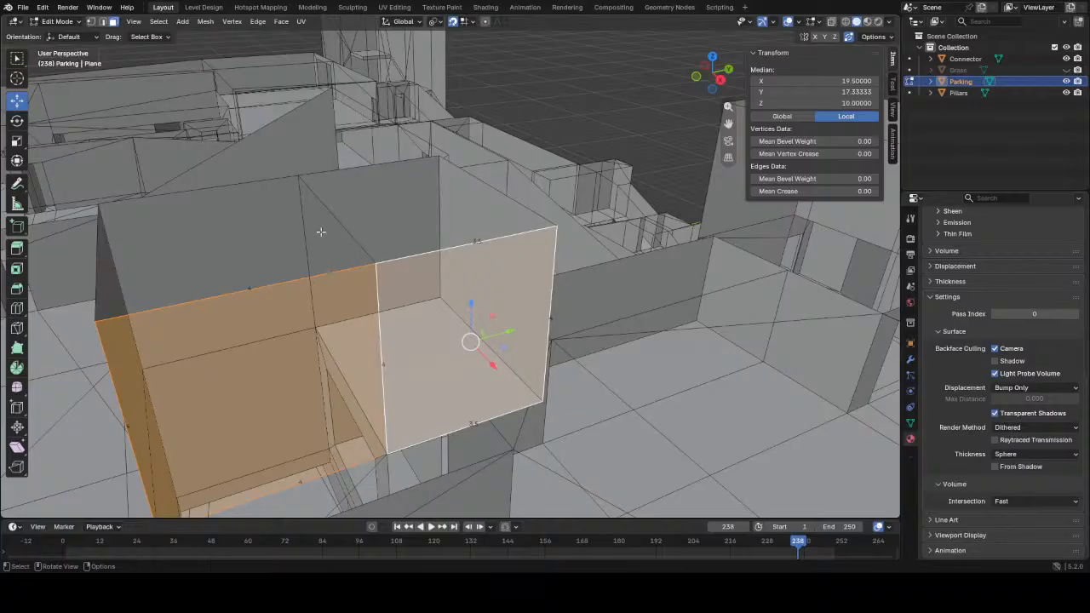
pyautogui.click(202, 7)
pyautogui.scroll(-2, 443, 278)
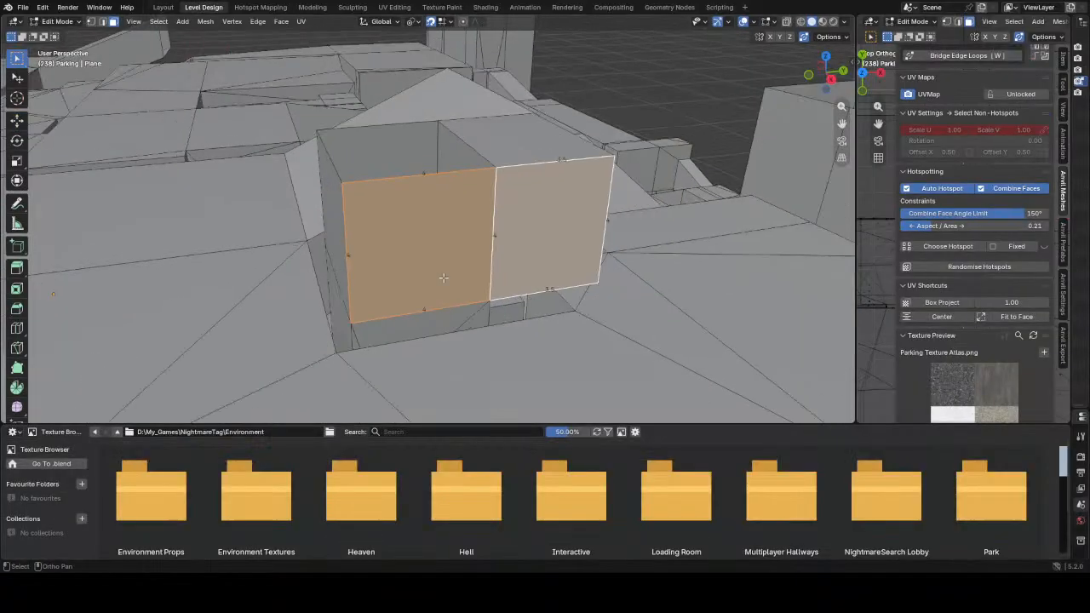
pyautogui.press('c')
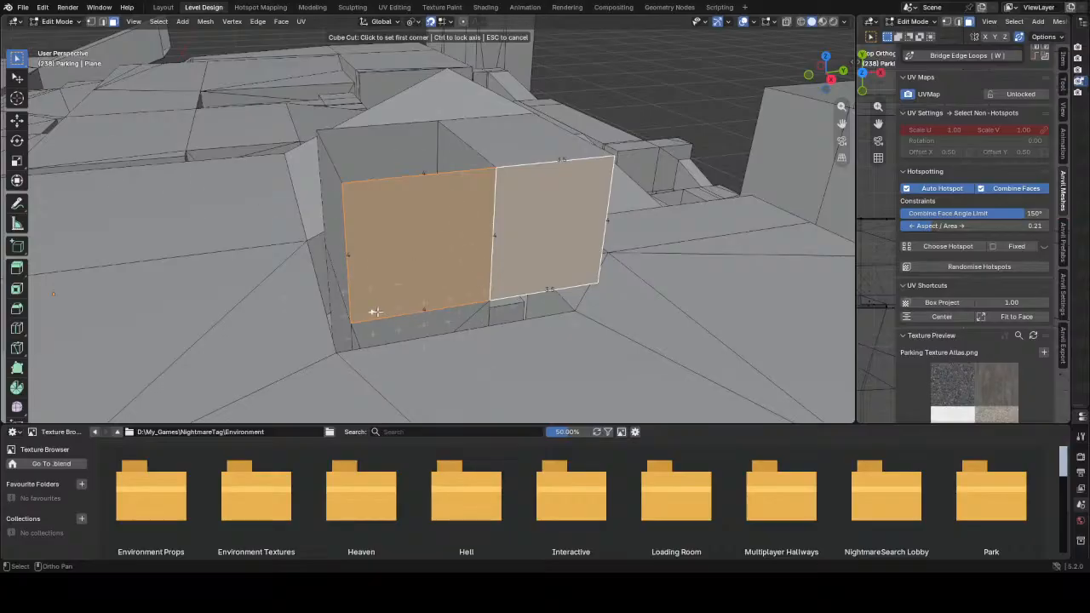
pyautogui.moveTo(374, 312); pyautogui.dragTo(381, 274, button='middle')
pyautogui.moveTo(377, 326); pyautogui.dragTo(525, 336, button='middle')
pyautogui.moveTo(400, 337); pyautogui.dragTo(302, 307, button='middle')
pyautogui.scroll(3, 383, 316)
pyautogui.moveTo(383, 316); pyautogui.dragTo(502, 289, button='middle')
pyautogui.click(364, 389)
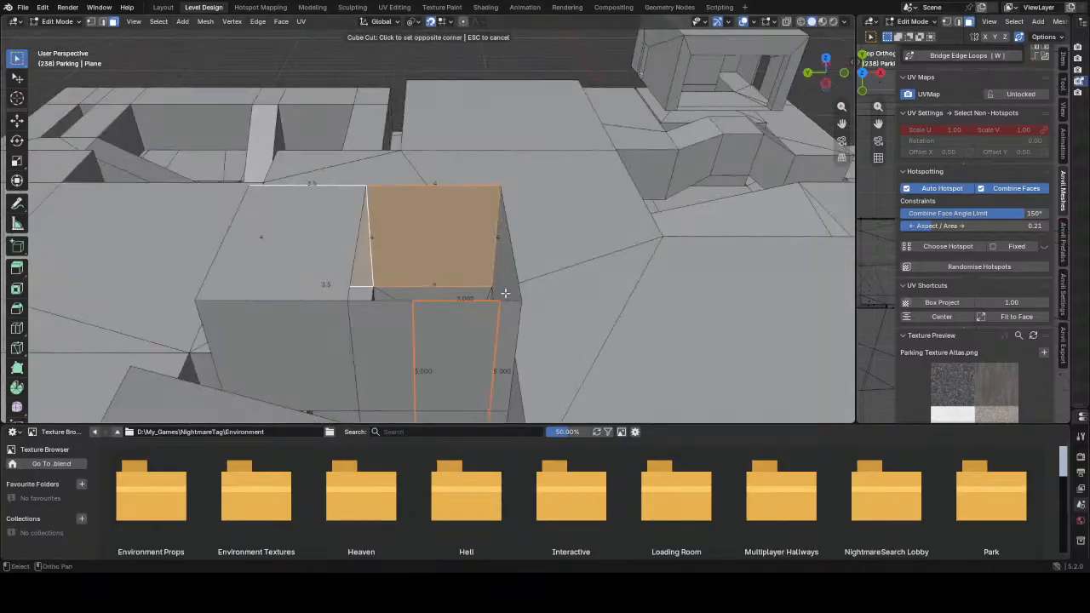
pyautogui.click(492, 294)
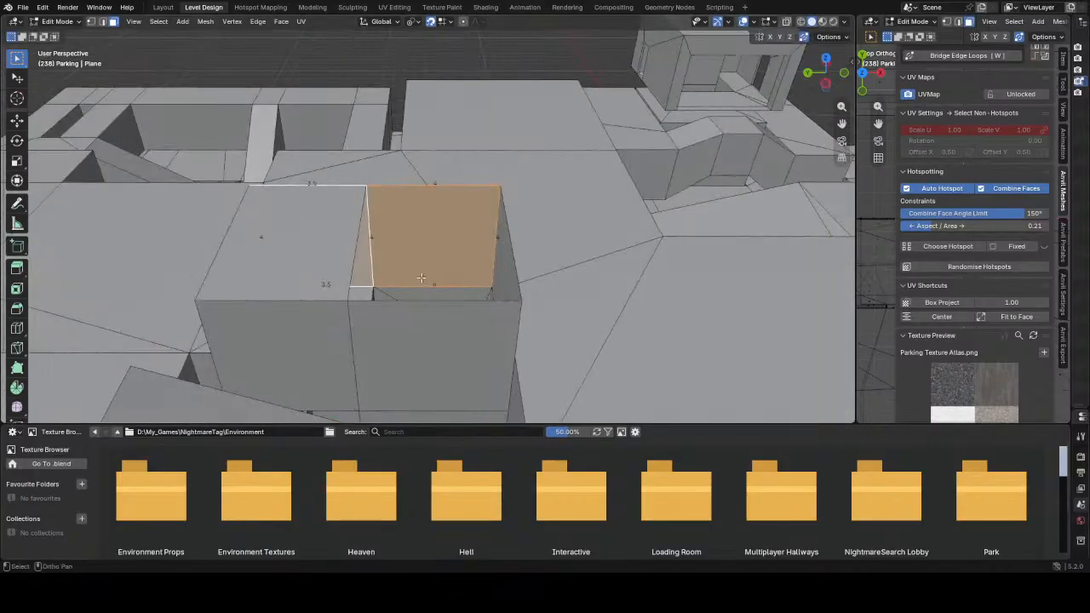
# - Cut a window opening 6 wide and 3 high across the extended block's two adjoining wall faces with Cube Cut
pyautogui.press('c')
pyautogui.scroll(3, 359, 267)
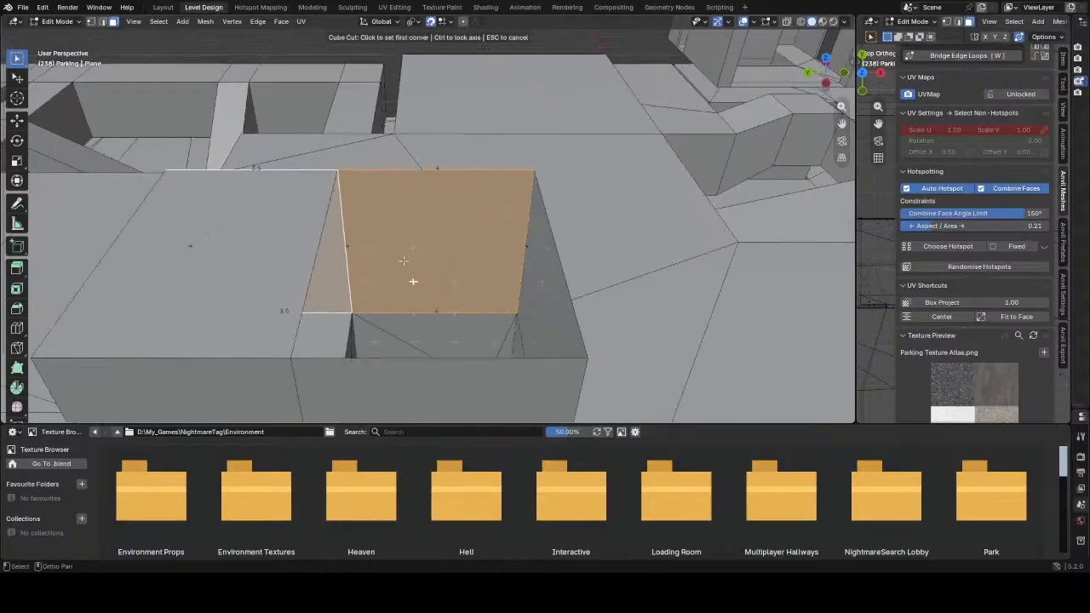
pyautogui.click(503, 328)
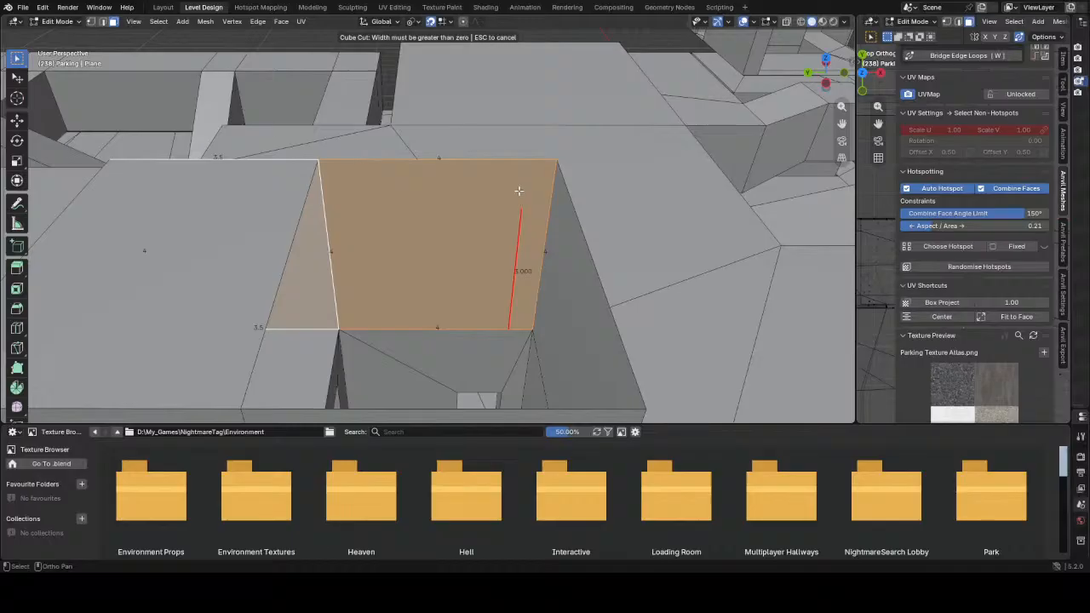
pyautogui.moveTo(519, 191); pyautogui.dragTo(452, 201, button='middle')
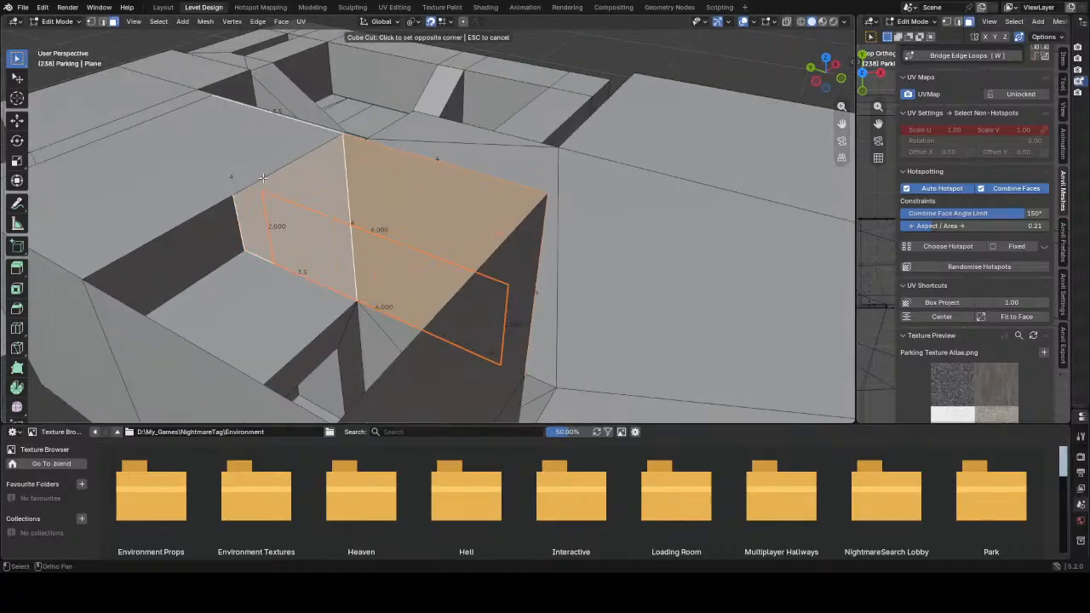
pyautogui.moveTo(264, 192)
pyautogui.mouseDown(button='middle')
pyautogui.moveTo(379, 216)
pyautogui.moveTo(259, 181)
pyautogui.mouseUp(button='middle')
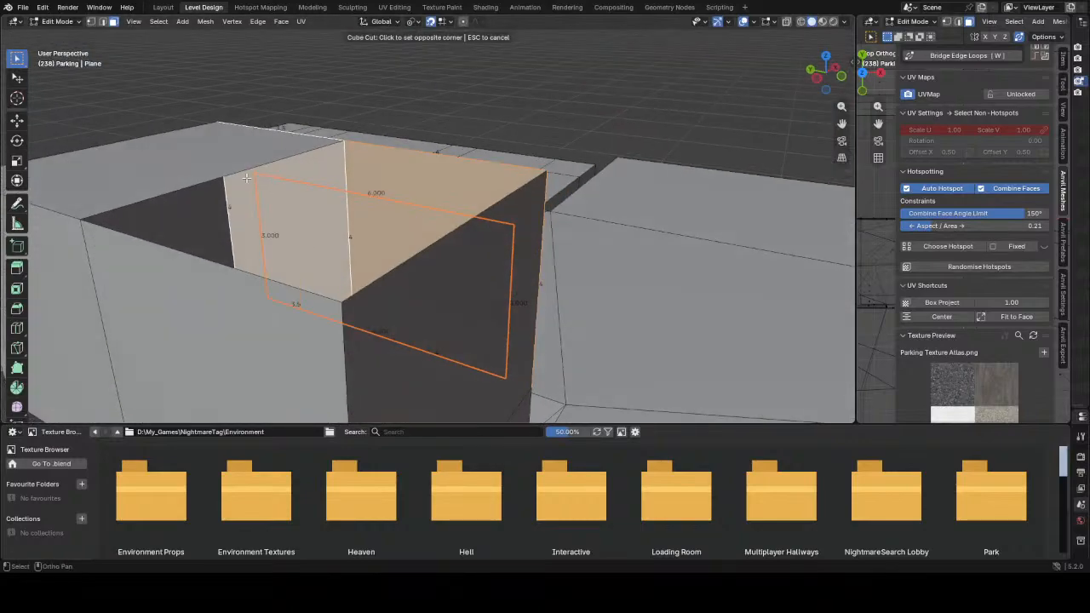
pyautogui.click(242, 177)
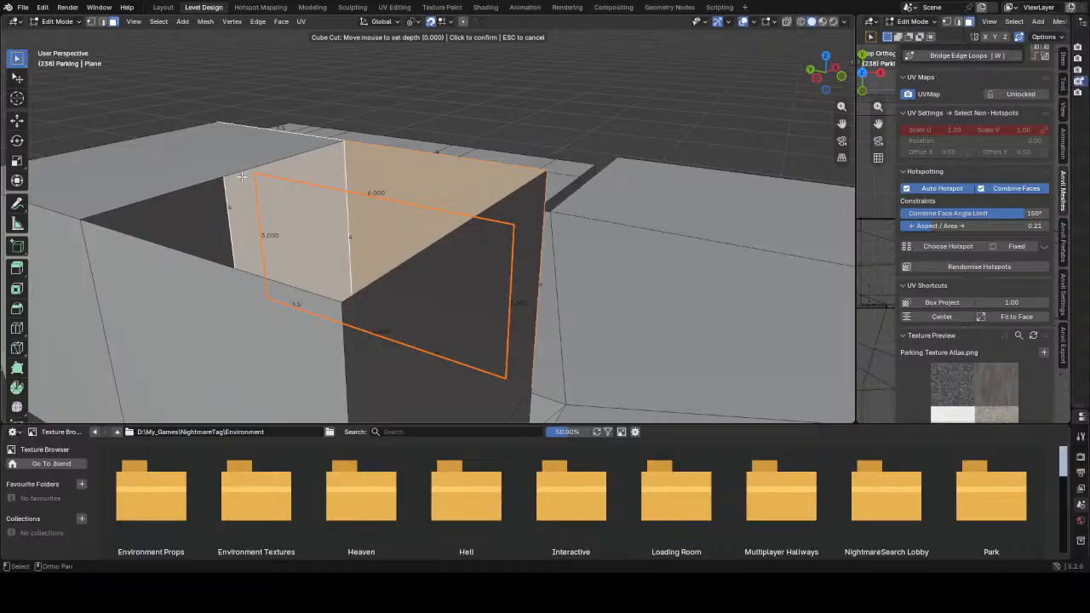
pyautogui.click(241, 176)
pyautogui.moveTo(242, 176); pyautogui.dragTo(310, 272, button='middle')
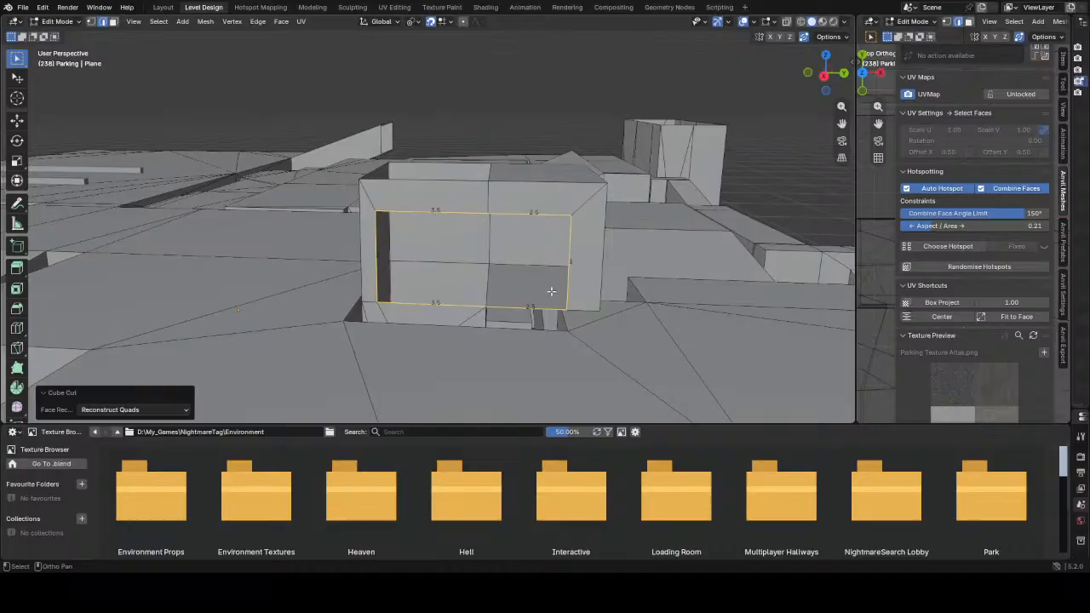
# - In the Layout workspace, extrude the window opening's edge loop 0.3 along X
pyautogui.moveTo(490, 244); pyautogui.dragTo(504, 279, button='middle')
pyautogui.scroll(2, 429, 281)
pyautogui.press('1')
pyautogui.keyDown('alt'); pyautogui.middleClick(560, 333); pyautogui.keyUp('alt')
pyautogui.moveTo(559, 333); pyautogui.dragTo(503, 317, button='middle')
pyautogui.scroll(-4, 503, 281)
pyautogui.moveTo(503, 230); pyautogui.dragTo(345, 114, button='middle')
pyautogui.moveTo(449, 148); pyautogui.dragTo(281, 128, button='middle')
pyautogui.keyDown('alt'); pyautogui.click(310, 136); pyautogui.keyUp('alt')
pyautogui.click(16, 119)
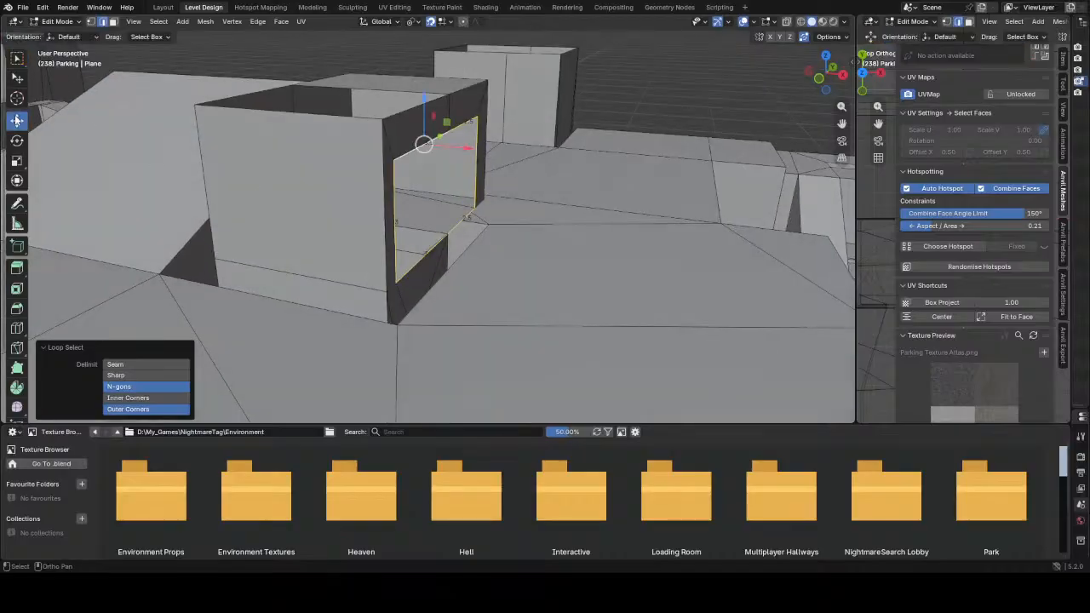
pyautogui.click(163, 7)
pyautogui.moveTo(460, 301); pyautogui.dragTo(469, 328, button='middle')
pyautogui.moveTo(469, 328); pyautogui.dragTo(433, 330)
pyautogui.click(433, 330)
pyautogui.moveTo(426, 329); pyautogui.dragTo(473, 352, button='middle')
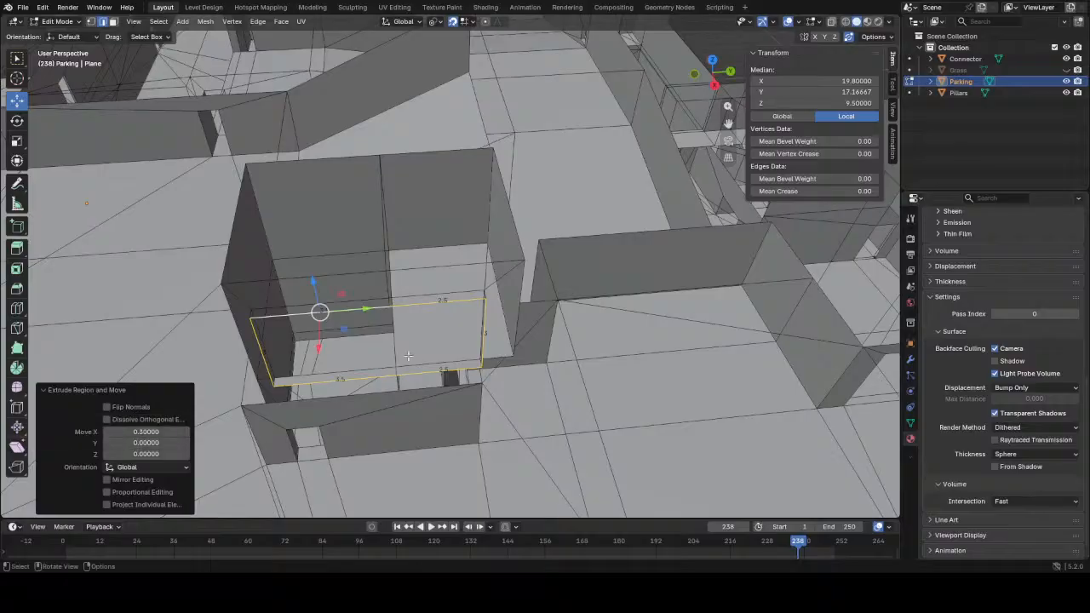
# - Extrude the outer vertical edge on the window frame's positive-Y side outward along Y
pyautogui.click(481, 338)
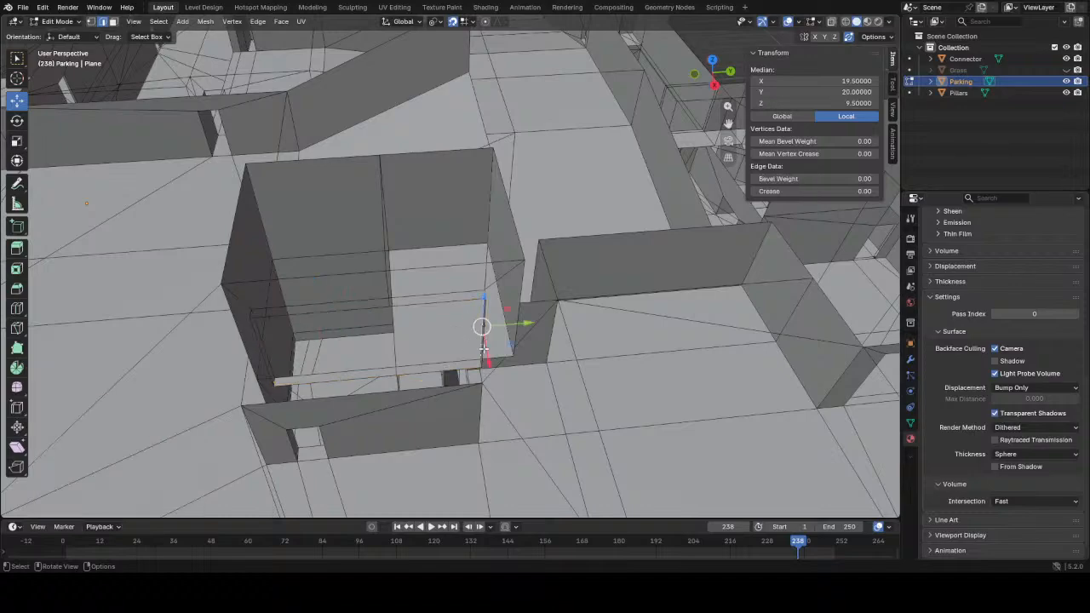
pyautogui.moveTo(482, 332); pyautogui.dragTo(498, 328, button='middle')
pyautogui.moveTo(484, 330); pyautogui.dragTo(489, 335)
pyautogui.press('e')
pyautogui.press('y')
pyautogui.click(541, 329)
pyautogui.moveTo(461, 358); pyautogui.dragTo(295, 366, button='middle')
# - Extrude the opposite outer vertical edge of the window frame outward by 1 along negative Y
pyautogui.click(296, 367)
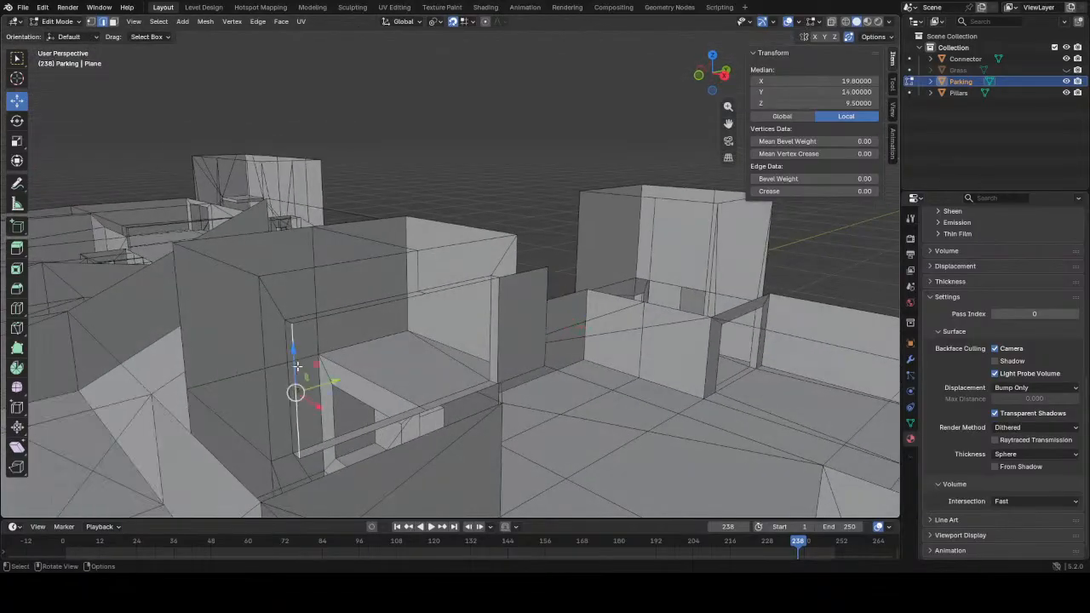
pyautogui.press('e')
pyautogui.press('y')
pyautogui.click(237, 385)
# - Raise the top outer corner vertices of the window frame's two side flanges by 2 along Z
pyautogui.press('1')
pyautogui.click(246, 335)
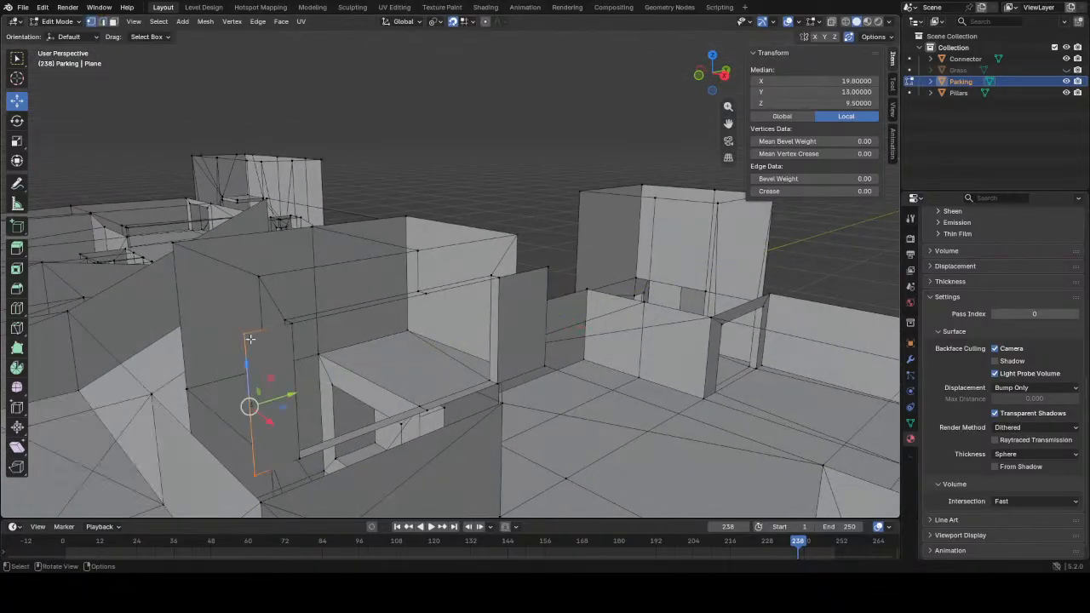
pyautogui.press('g')
pyautogui.press('z')
pyautogui.click(542, 223)
pyautogui.moveTo(543, 223); pyautogui.dragTo(313, 281, button='middle')
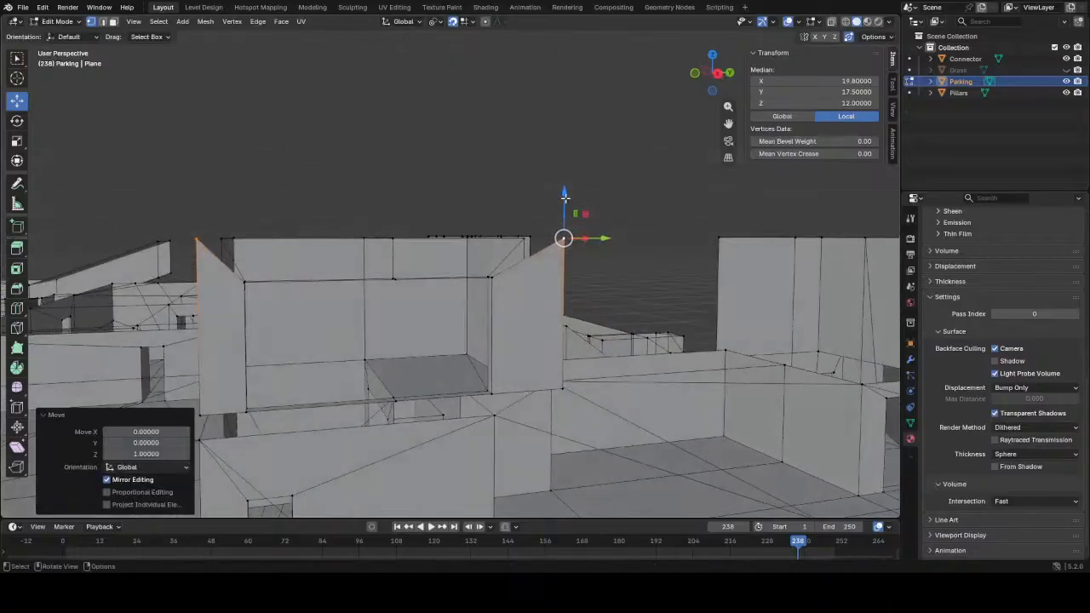
pyautogui.moveTo(565, 197); pyautogui.dragTo(563, 182)
# - Fill a face above the window opening between the slanted top edges of the two side flanges
pyautogui.press('2')
pyautogui.click(232, 262)
pyautogui.keyDown('shift'); pyautogui.click(531, 241); pyautogui.keyUp('shift')
pyautogui.press('f')
pyautogui.moveTo(530, 236); pyautogui.dragTo(432, 271, button='middle')
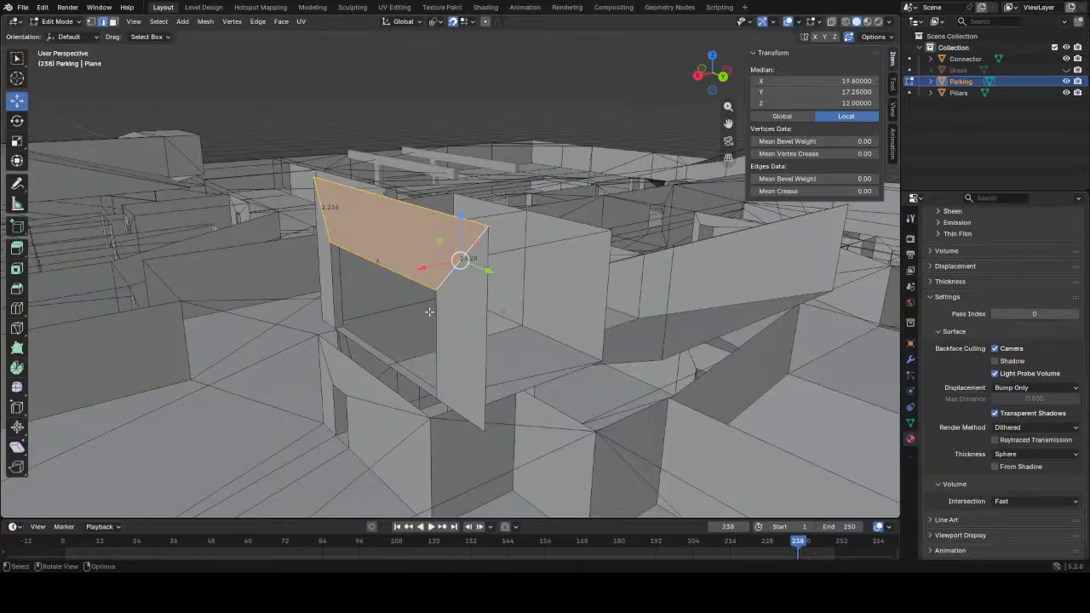
# - Extrude the outer vertical edge of the frame's side flange by -5.8 along X to form a side wall
pyautogui.moveTo(427, 306); pyautogui.dragTo(443, 369, button='middle')
pyautogui.click(443, 370)
pyautogui.press('e')
pyautogui.press('x')
pyautogui.press('Return')
pyautogui.moveTo(652, 343); pyautogui.dragTo(526, 342, button='middle')
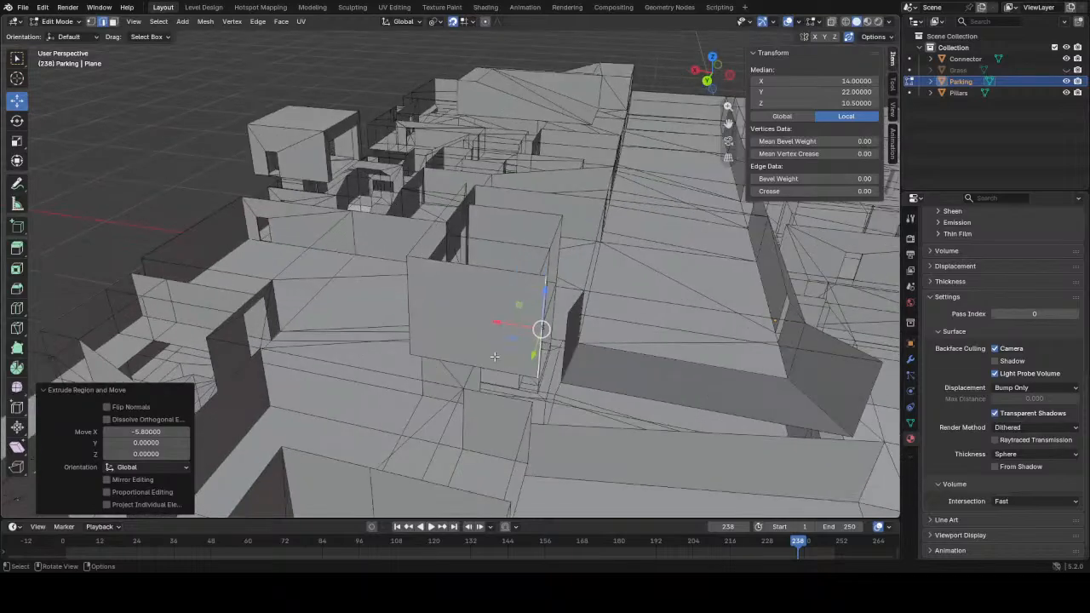
# - Move the boundary edge loop of the long wall panel behind the block by 3 along Y
pyautogui.moveTo(545, 341); pyautogui.dragTo(496, 346, button='middle')
pyautogui.moveTo(360, 297); pyautogui.dragTo(590, 343, button='middle')
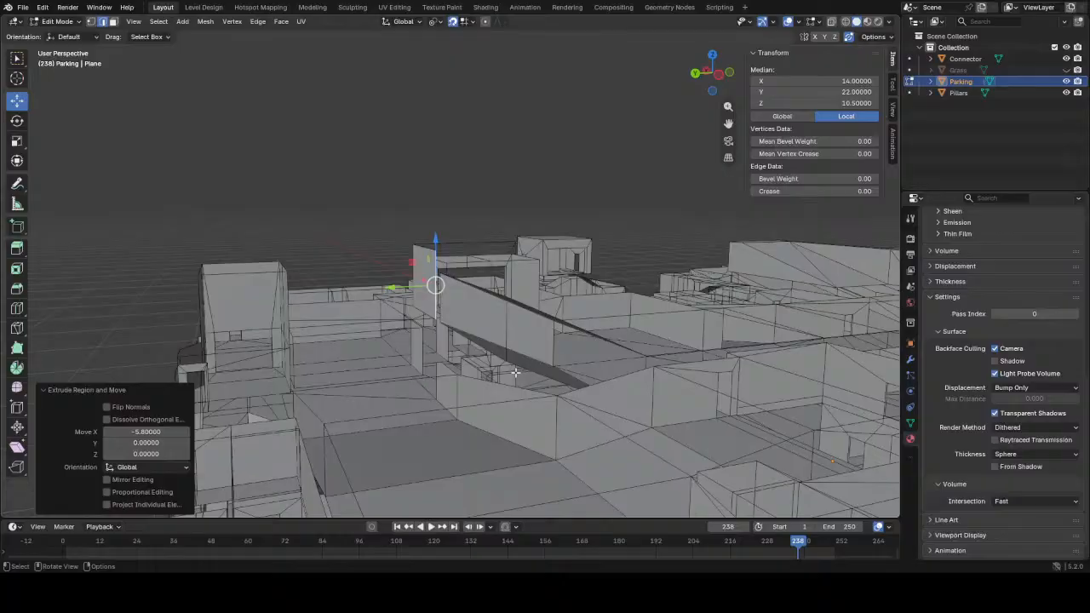
pyautogui.keyDown('alt'); pyautogui.click(464, 308); pyautogui.keyUp('alt')
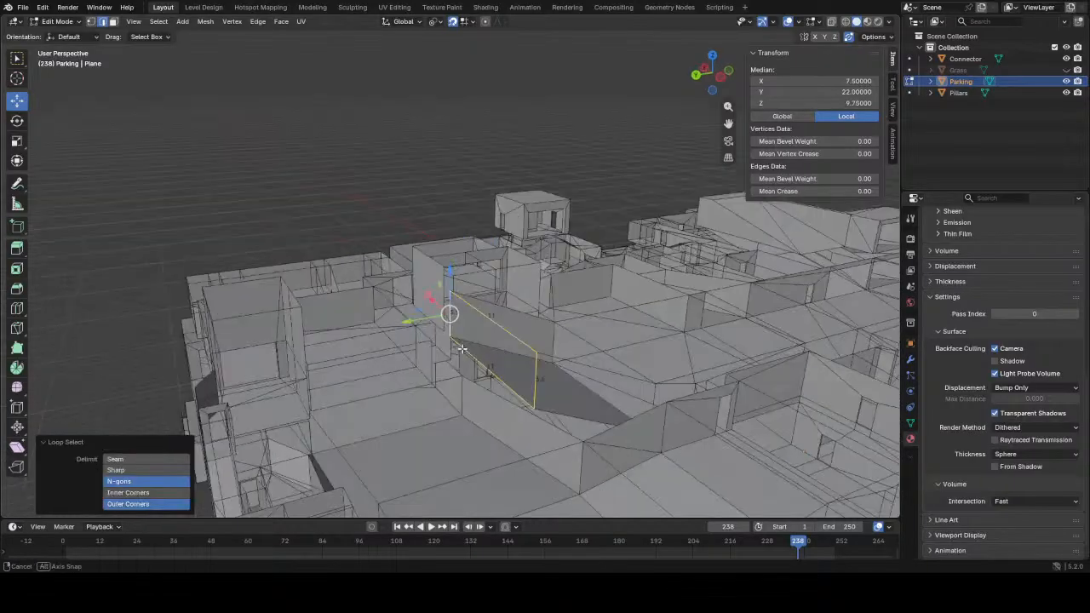
pyautogui.press('g')
pyautogui.press('y')
pyautogui.press('3')
pyautogui.press('Return')
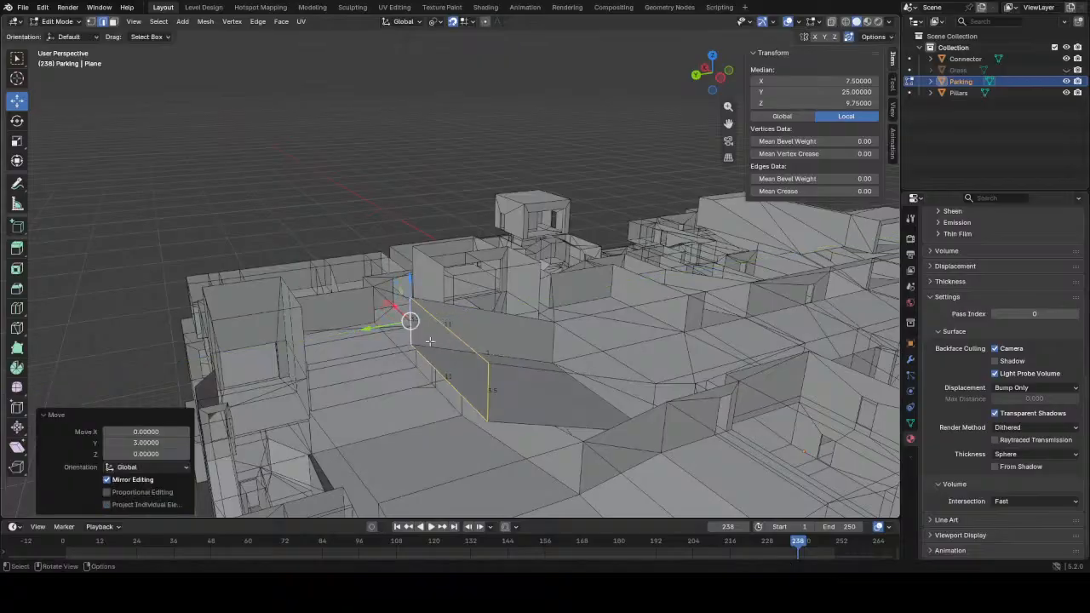
# - Shift the selected wall panel edges slightly further outward along Y
pyautogui.moveTo(433, 328); pyautogui.dragTo(666, 208, button='middle')
pyautogui.scroll(4, 511, 281)
pyautogui.moveTo(426, 307); pyautogui.dragTo(483, 321, button='middle')
pyautogui.moveTo(305, 389); pyautogui.dragTo(392, 335, button='middle')
pyautogui.moveTo(740, 466); pyautogui.dragTo(229, 142, button='middle')
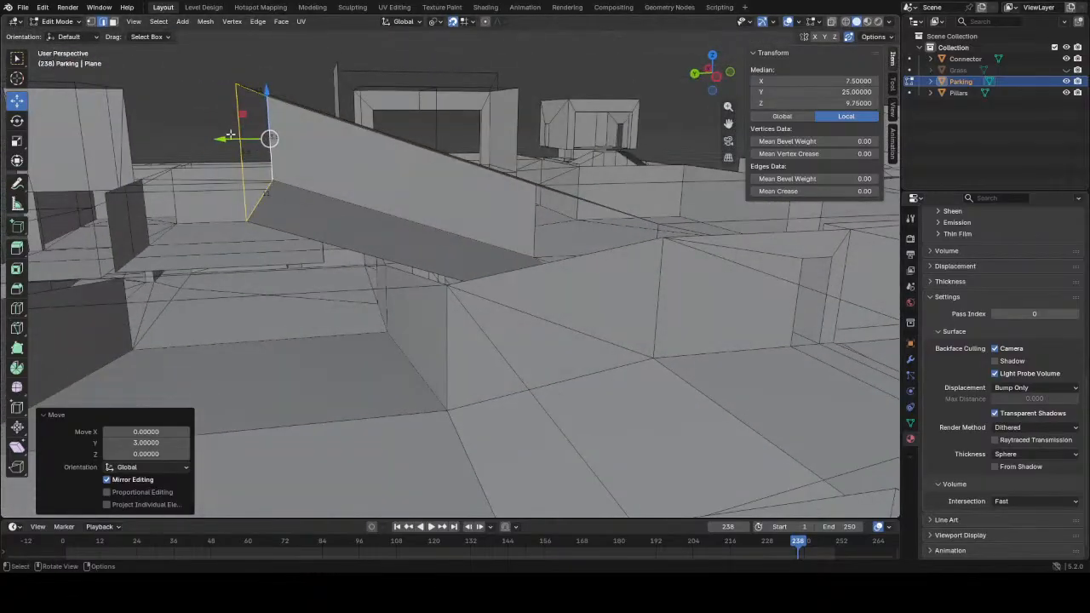
pyautogui.moveTo(226, 139); pyautogui.dragTo(255, 151)
# - Extrude the wall panel's edge along X and fill a face between its end and the neighbouring edge
pyautogui.moveTo(256, 154); pyautogui.dragTo(317, 274, button='middle')
pyautogui.click(376, 293)
pyautogui.press('e')
pyautogui.press('x')
pyautogui.click(276, 257)
pyautogui.keyDown('shift'); pyautogui.click(296, 194); pyautogui.keyUp('shift')
pyautogui.press('f')
# - Raise the wall's top corner vertex along Z with the Move gizmo
pyautogui.scroll(-5, 354, 207)
pyautogui.moveTo(358, 207); pyautogui.dragTo(397, 215, button='middle')
pyautogui.press('1')
pyautogui.click(398, 216)
pyautogui.moveTo(398, 178); pyautogui.dragTo(398, 133)
# - Adjust the height of the adjoining side wall's top corner vertex along Z
pyautogui.moveTo(416, 192)
pyautogui.mouseDown(button='middle')
pyautogui.moveTo(398, 180)
pyautogui.moveTo(406, 202)
pyautogui.moveTo(412, 176)
pyautogui.mouseUp(button='middle')
pyautogui.press('2')
pyautogui.keyDown('alt'); pyautogui.click(406, 201); pyautogui.keyUp('alt')
pyautogui.click(440, 173)
pyautogui.press('1')
pyautogui.click(508, 149)
pyautogui.press('g')
pyautogui.press('z')
pyautogui.click(510, 166)
# - Set the top edges of the window frame and the adjoining side walls to a Z of 12
pyautogui.press('2')
pyautogui.click(432, 173)
pyautogui.keyDown('shift'); pyautogui.click(394, 185); pyautogui.keyUp('shift')
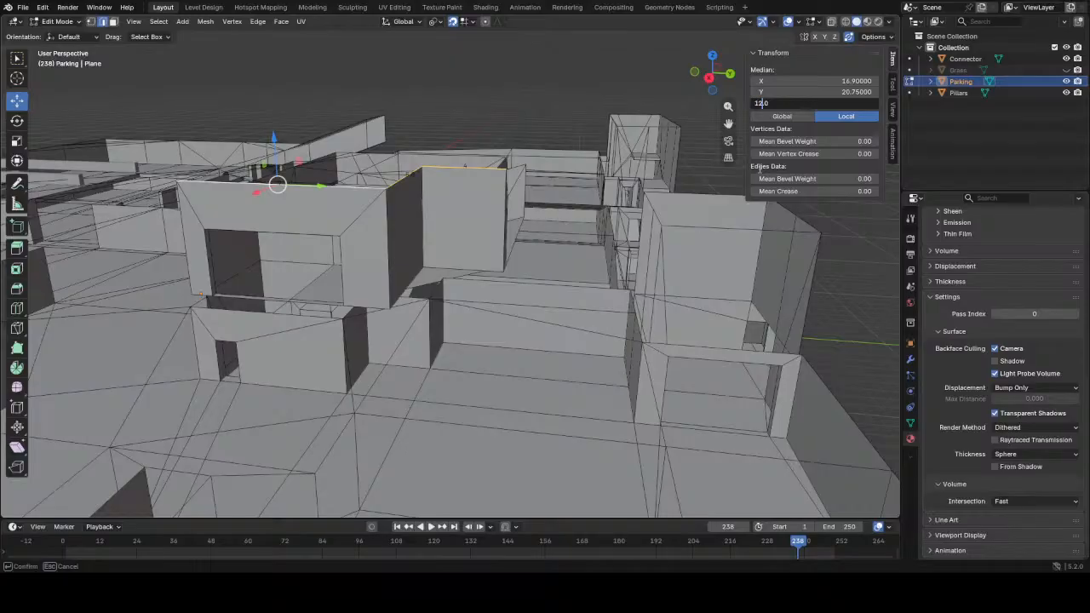
pyautogui.press('Return')
# - Fill the open part of the ceiling inside the block with a face along the wall's top edge
pyautogui.click(300, 192)
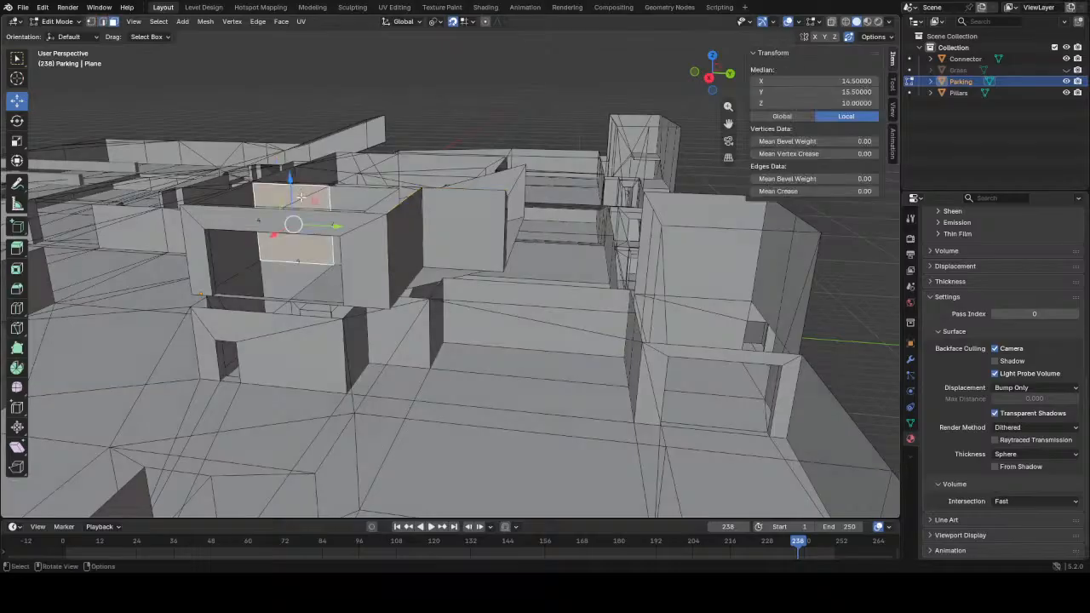
pyautogui.moveTo(300, 199); pyautogui.dragTo(366, 170, button='middle')
pyautogui.scroll(3, 445, 172)
pyautogui.moveTo(445, 173); pyautogui.dragTo(437, 272, button='middle')
pyautogui.scroll(3, 437, 284)
pyautogui.click(282, 142)
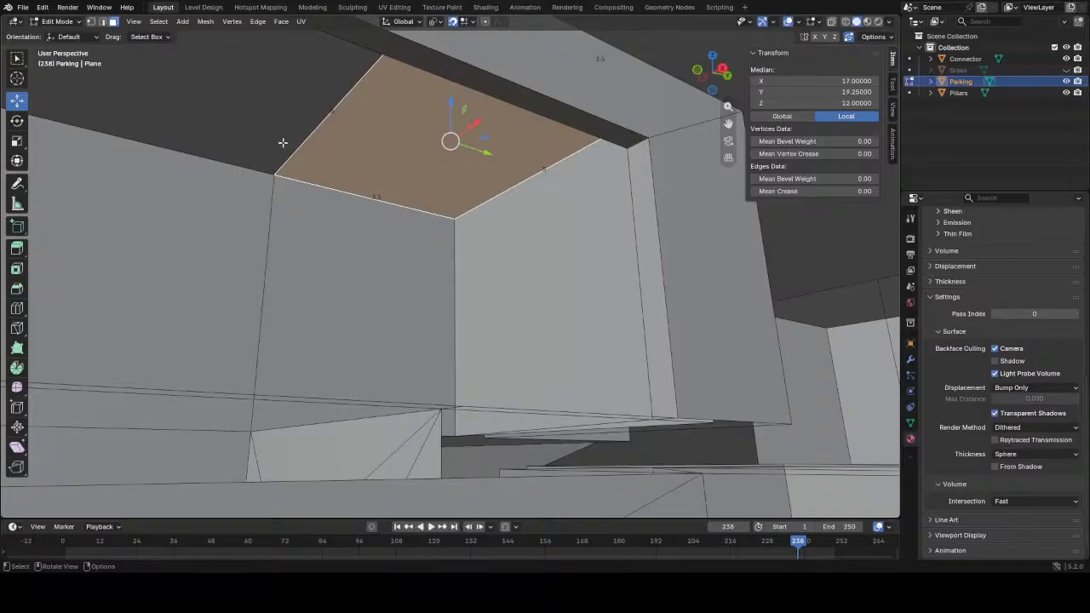
pyautogui.press('2')
pyautogui.click(328, 138)
pyautogui.moveTo(187, 176); pyautogui.dragTo(119, 195, button='middle')
pyautogui.press('f')
# - Lower both ceiling faces inside the windowed block to a Z of 11
pyautogui.moveTo(56, 218); pyautogui.dragTo(94, 213, button='middle')
pyautogui.press('3')
pyautogui.keyDown('shift'); pyautogui.click(290, 192); pyautogui.keyUp('shift')
pyautogui.moveTo(294, 193); pyautogui.dragTo(367, 191, button='middle')
pyautogui.scroll(-4, 654, 158)
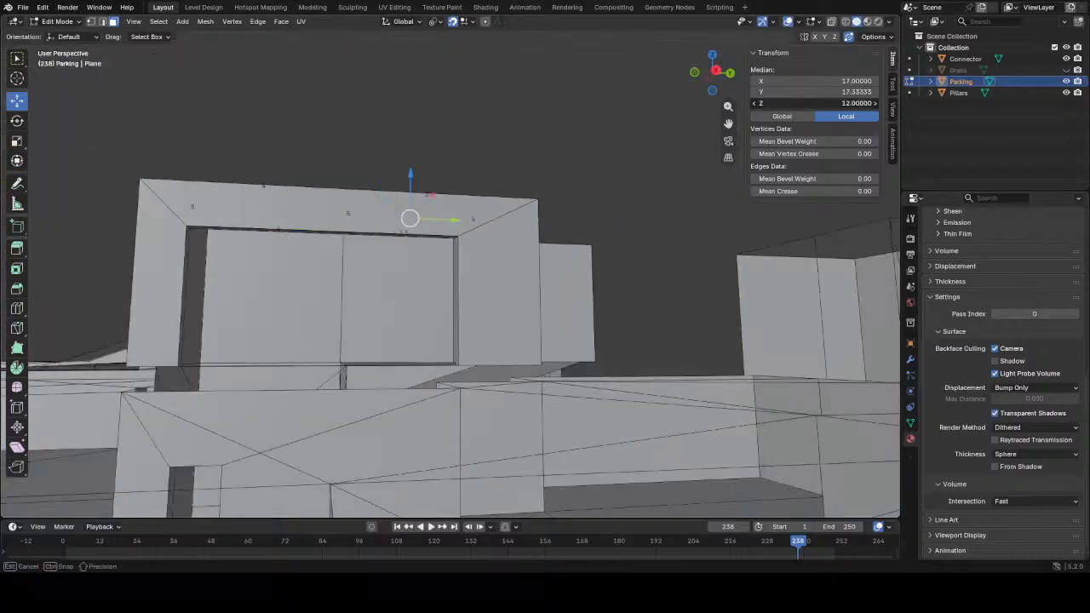
pyautogui.press('Return')
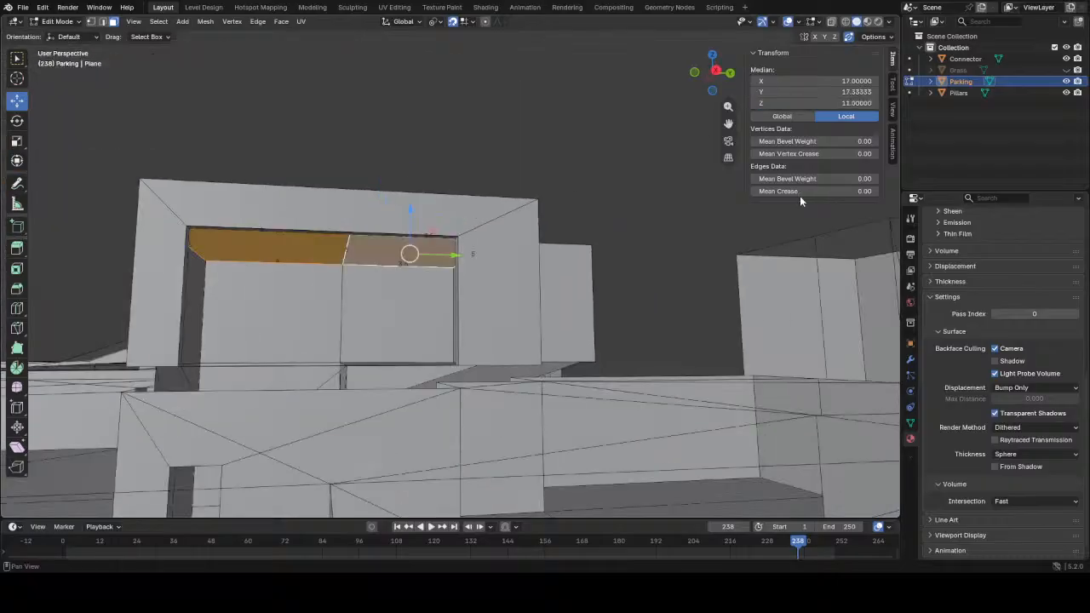
# - Knife-cut the ceiling face from its rear edge to its window-side edge, close to the outer side wall
pyautogui.moveTo(511, 307); pyautogui.dragTo(531, 351, button='middle')
pyautogui.moveTo(544, 298); pyautogui.dragTo(547, 320, button='middle')
pyautogui.scroll(-4, 521, 315)
pyautogui.moveTo(450, 330); pyautogui.dragTo(470, 323, button='middle')
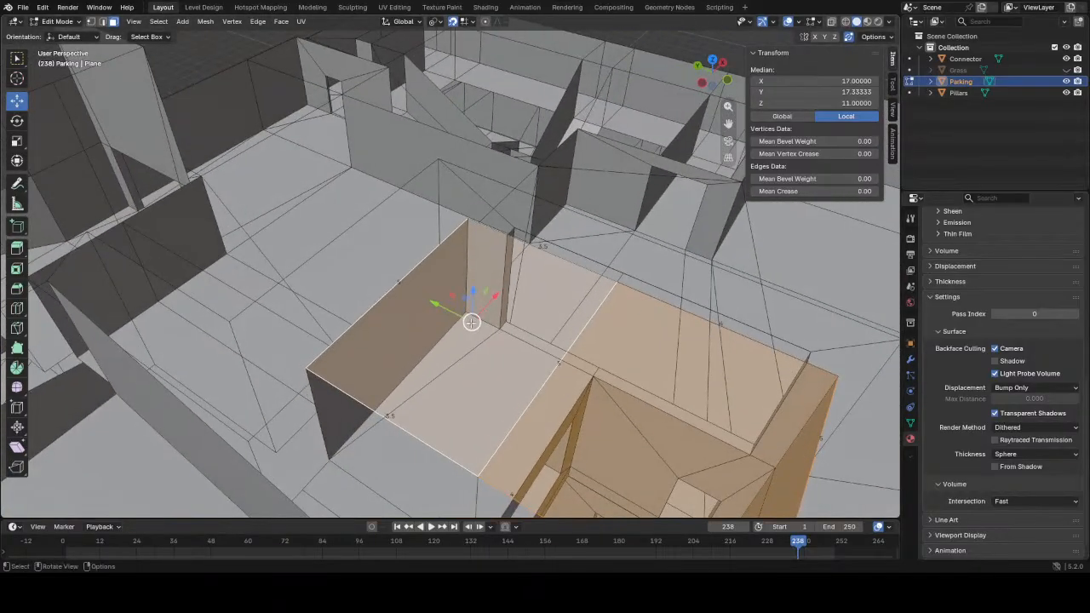
pyautogui.press('k')
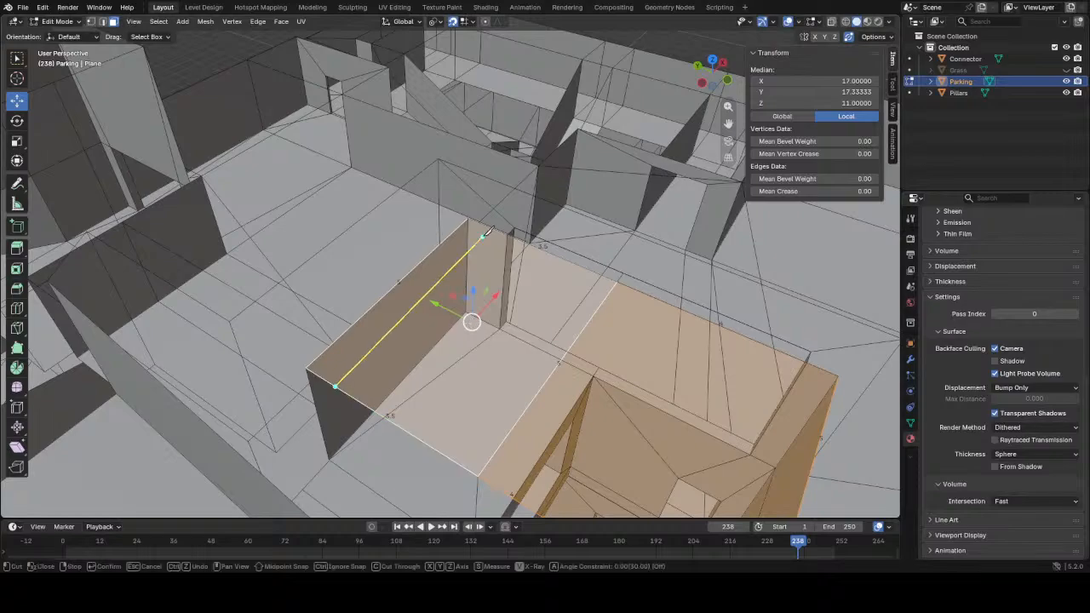
pyautogui.press('Return')
# - Merge the vertices at each end of the knife cut at last and save the file
pyautogui.press('1')
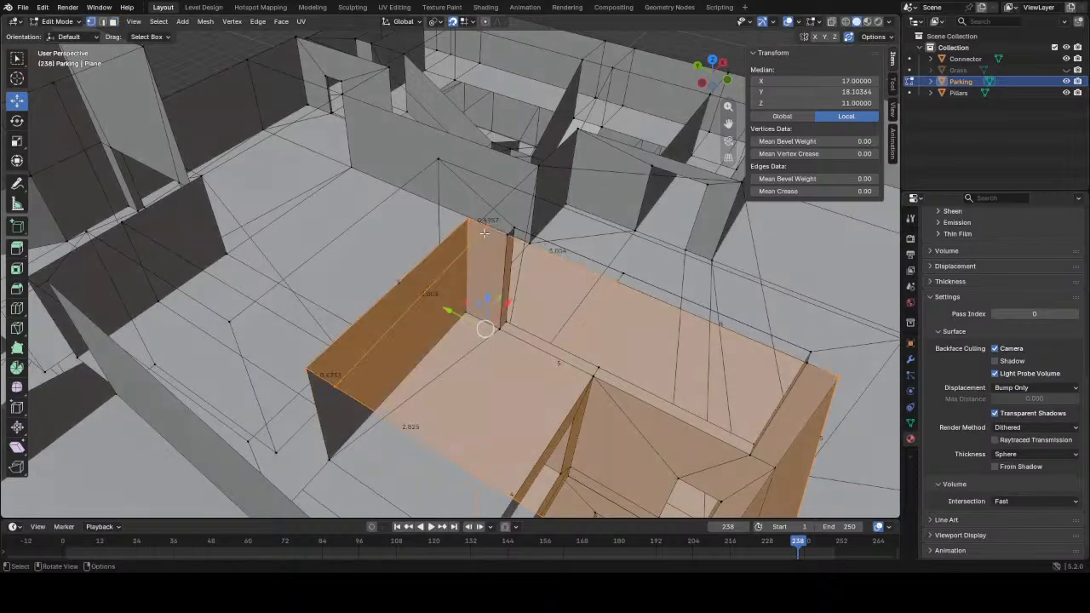
pyautogui.click(487, 226)
pyautogui.press('m')
pyautogui.click(506, 235)
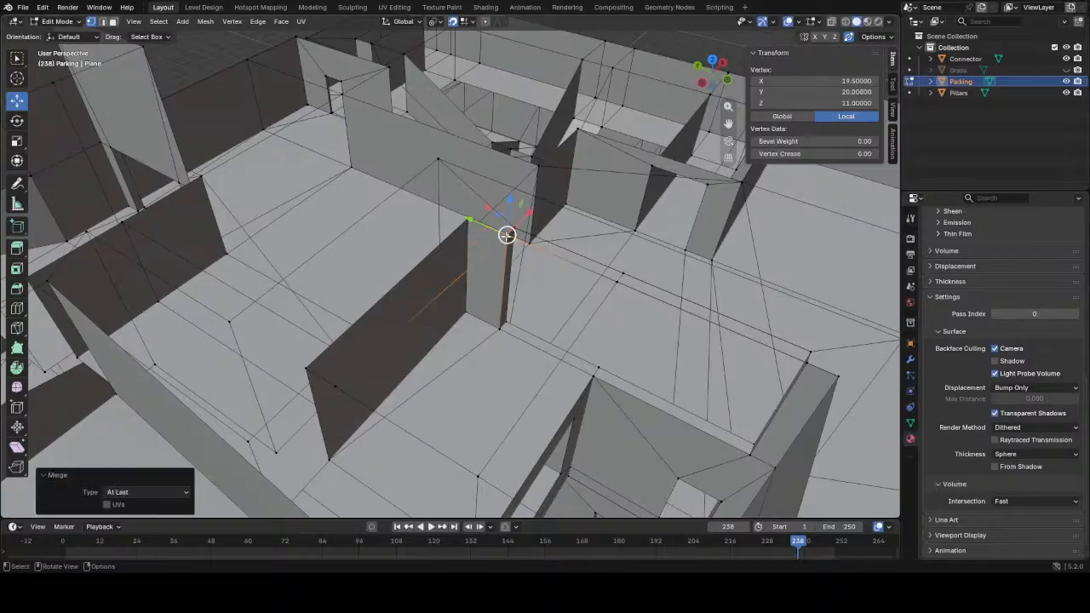
pyautogui.hotkey('ctrl', 's')
pyautogui.click(332, 386)
pyautogui.keyDown('shift'); pyautogui.click(306, 370); pyautogui.keyUp('shift')
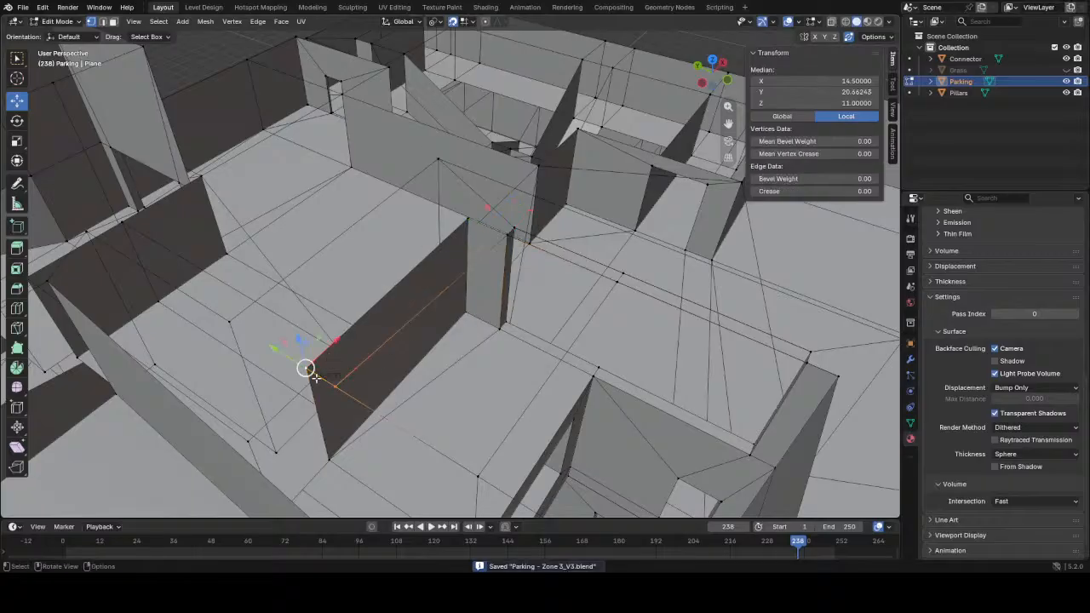
pyautogui.press('m')
pyautogui.click(313, 376)
# - Try to merge the ceiling's middle window-side vertex into the adjacent corner vertex at last
pyautogui.moveTo(572, 374); pyautogui.dragTo(449, 259, button='middle')
pyautogui.scroll(-4, 416, 187)
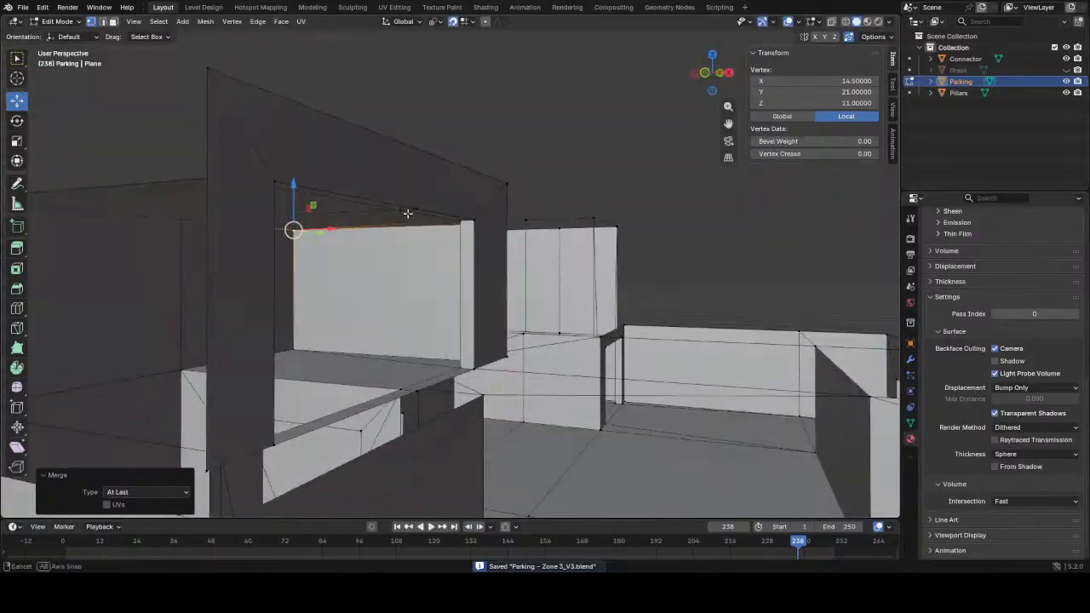
pyautogui.scroll(2, 411, 319)
pyautogui.keyDown('shift'); pyautogui.moveTo(412, 204); pyautogui.dragTo(423, 299, button='middle'); pyautogui.keyUp('shift')
pyautogui.scroll(-3, 355, 290)
pyautogui.scroll(2, 455, 315)
pyautogui.press('2')
pyautogui.click(464, 283)
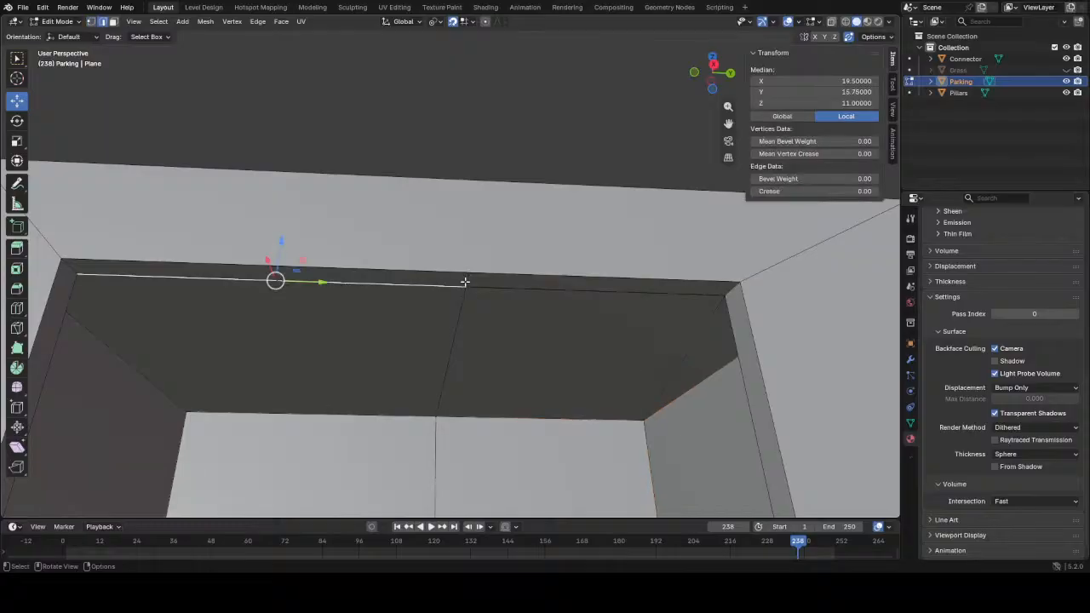
pyautogui.moveTo(508, 284); pyautogui.dragTo(739, 290)
pyautogui.moveTo(672, 338); pyautogui.dragTo(494, 306, button='middle')
pyautogui.press('1')
pyautogui.click(495, 307)
pyautogui.keyDown('shift'); pyautogui.click(726, 307); pyautogui.keyUp('shift')
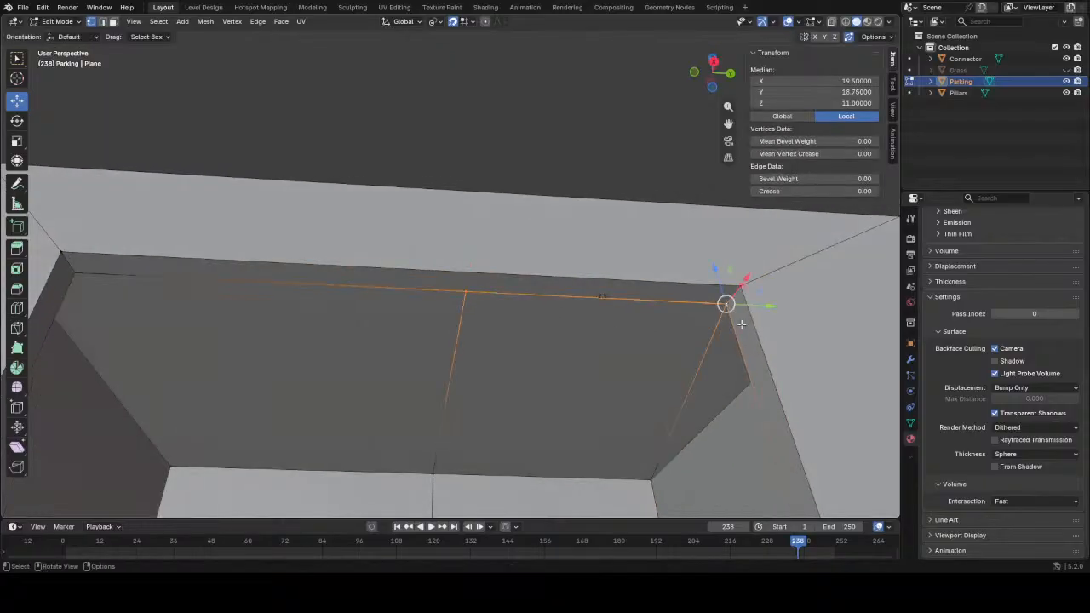
pyautogui.press('m')
pyautogui.click(752, 334)
# - Save the file and undo the last vertex merge on the ceiling
pyautogui.hotkey('ctrl', 's')
pyautogui.moveTo(752, 334); pyautogui.dragTo(396, 360, button='middle')
pyautogui.hotkey('ctrl', 'z')
pyautogui.hotkey('ctrl', 'z')
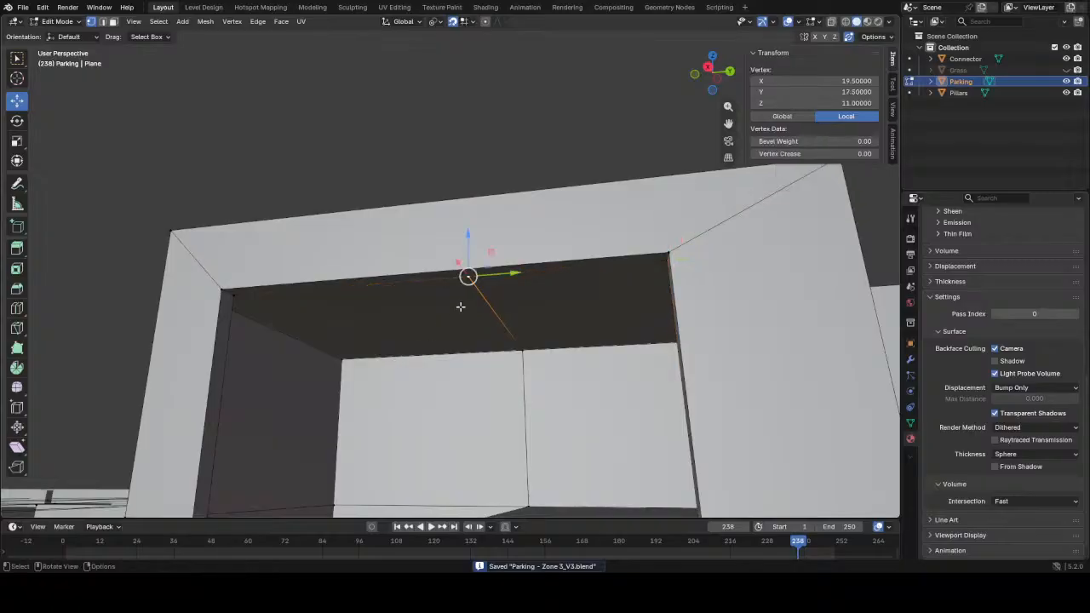
# - Merge the ceiling's middle window-side vertex into the opposite corner at last and save the file
pyautogui.moveTo(233, 295); pyautogui.dragTo(258, 278, button='middle')
pyautogui.press('m')
pyautogui.click(258, 305)
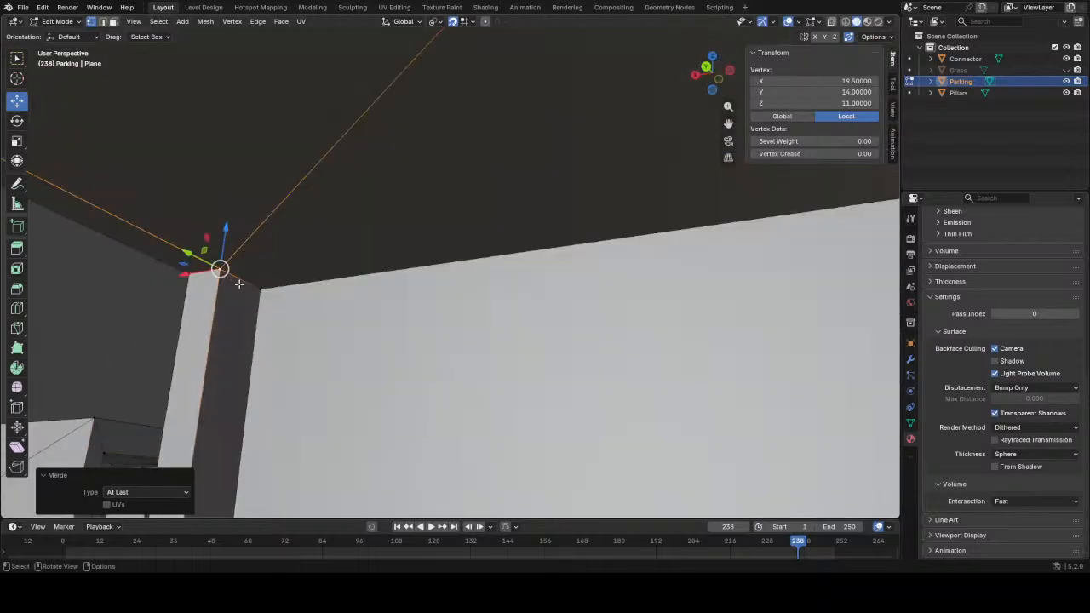
pyautogui.press('2')
pyautogui.click(218, 305)
pyautogui.press('1')
pyautogui.click(259, 290)
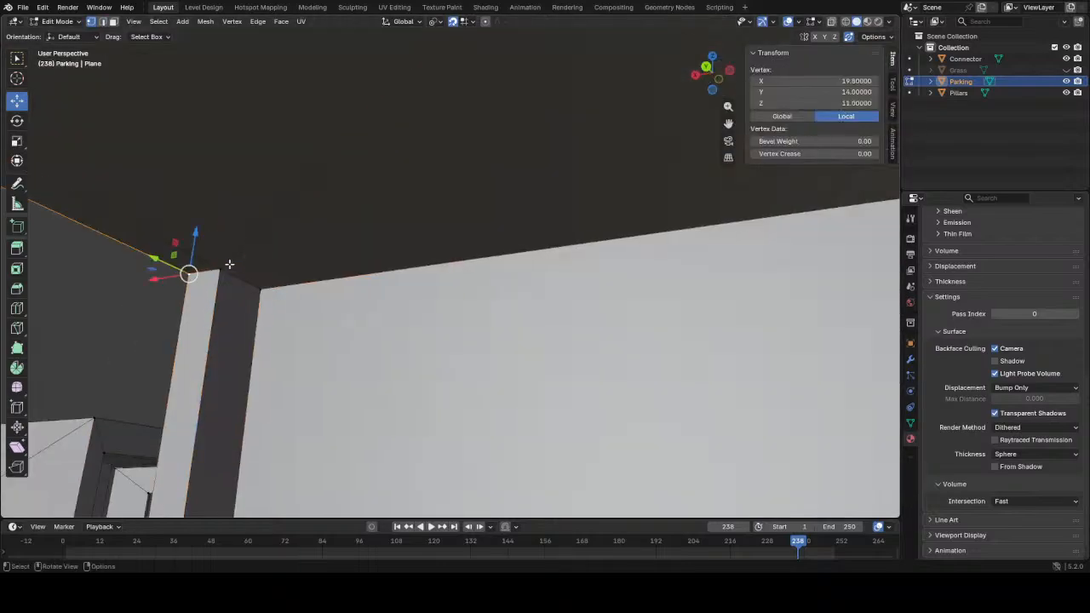
pyautogui.scroll(-4, 309, 368)
pyautogui.moveTo(232, 287); pyautogui.dragTo(532, 302, button='middle')
pyautogui.hotkey('ctrl', 's')
# - Extrude the long wall's end edge by -1 along X, continuing it about 13 along negative Y
pyautogui.press('2')
pyautogui.click(599, 219)
pyautogui.moveTo(466, 339); pyautogui.dragTo(397, 301, button='middle')
pyautogui.press('g')
pyautogui.press('x')
pyautogui.click(497, 293)
pyautogui.press('g')
pyautogui.press('y')
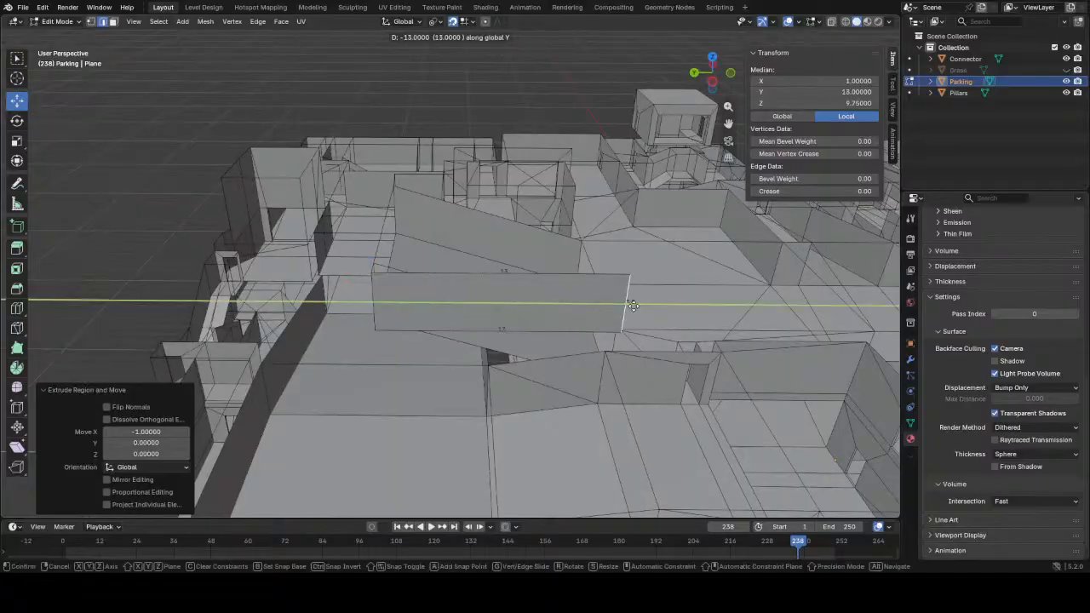
pyautogui.click(623, 308)
# - Try to fill a face between the new wall's end edge and the neighbouring wall edge
pyautogui.moveTo(623, 308); pyautogui.dragTo(568, 296, button='middle')
pyautogui.keyDown('shift'); pyautogui.click(632, 240); pyautogui.keyUp('shift')
pyautogui.press('f')
pyautogui.hotkey('ctrl', 'z')
# - Lower the top vertex at the far end of the newly extruded wall by 3.5 along Z
pyautogui.press('1')
pyautogui.click(484, 277)
pyautogui.moveTo(489, 292); pyautogui.dragTo(655, 314, button='middle')
pyautogui.press('2')
pyautogui.click(619, 309)
pyautogui.press('1')
pyautogui.click(613, 260)
pyautogui.write('gz-3.5')
pyautogui.press('Return')
# - Level the long wall's two top corner vertices with each other by scaling them along Z
pyautogui.click(452, 261)
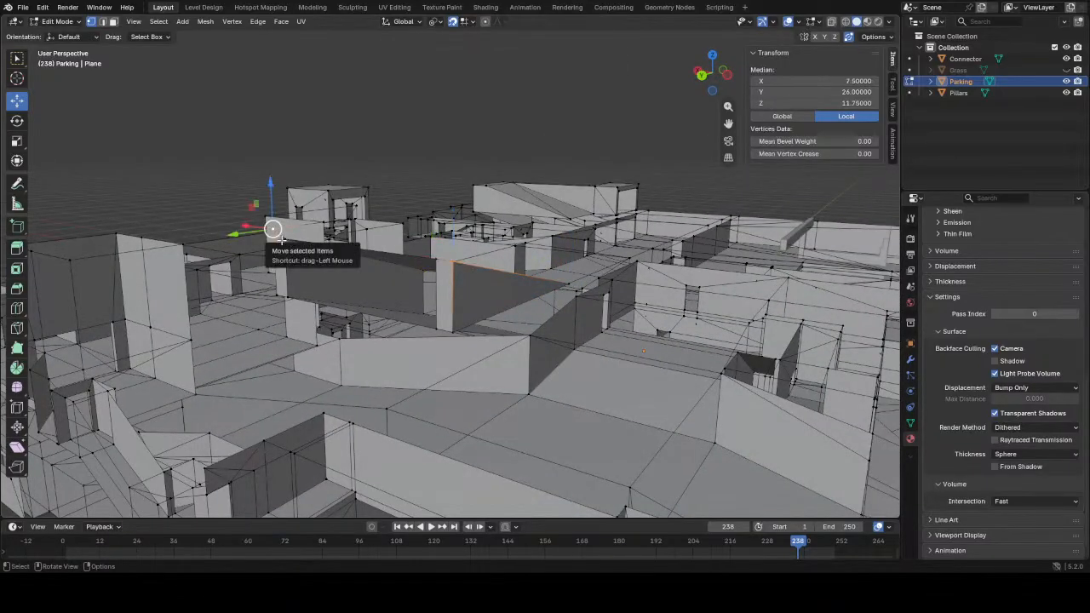
pyautogui.keyDown('shift'); pyautogui.click(274, 230); pyautogui.keyUp('shift')
pyautogui.press('s')
pyautogui.press('z')
pyautogui.press('Return')
# - Extrude the edge joining the two walls' top corners by -13 along X to form a roof strip
pyautogui.click(267, 245)
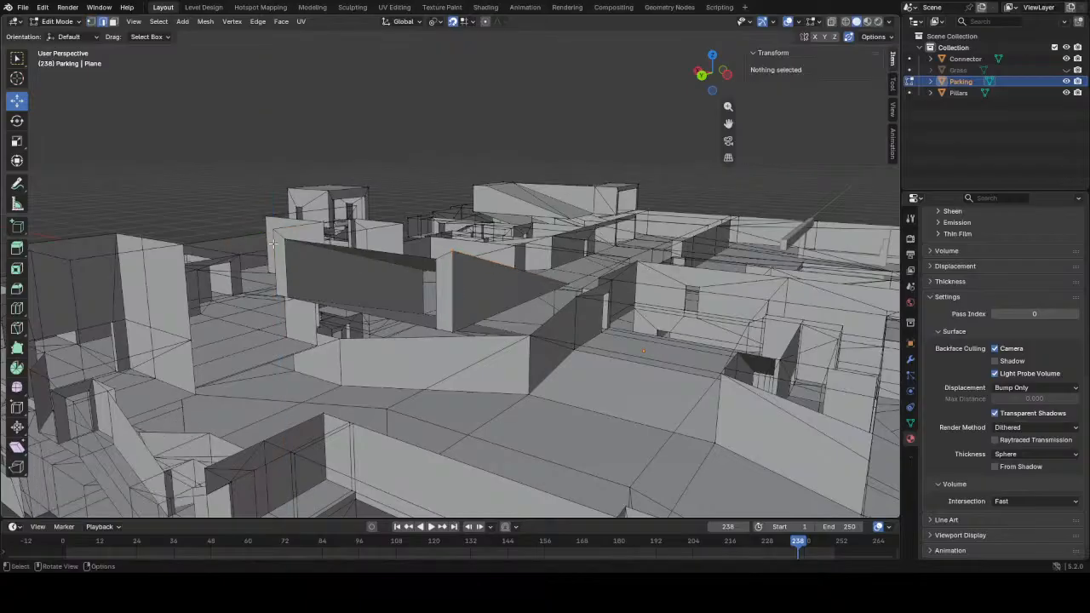
pyautogui.click(279, 234)
pyautogui.keyDown('shift'); pyautogui.click(444, 254); pyautogui.keyUp('shift')
pyautogui.moveTo(444, 253); pyautogui.dragTo(443, 172, button='middle')
pyautogui.click(443, 173)
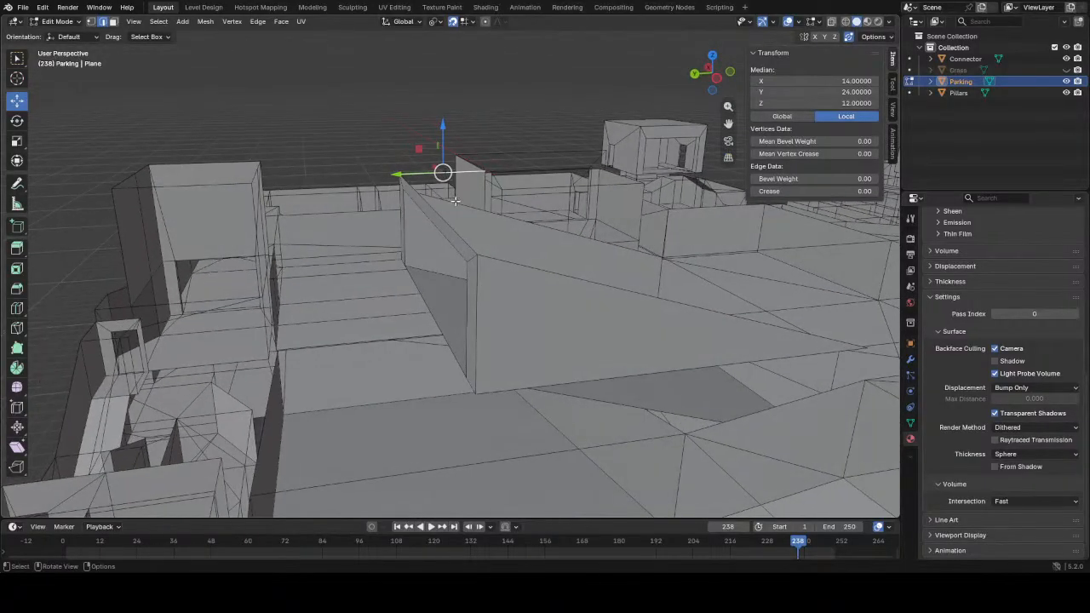
pyautogui.press('g')
pyautogui.press('x')
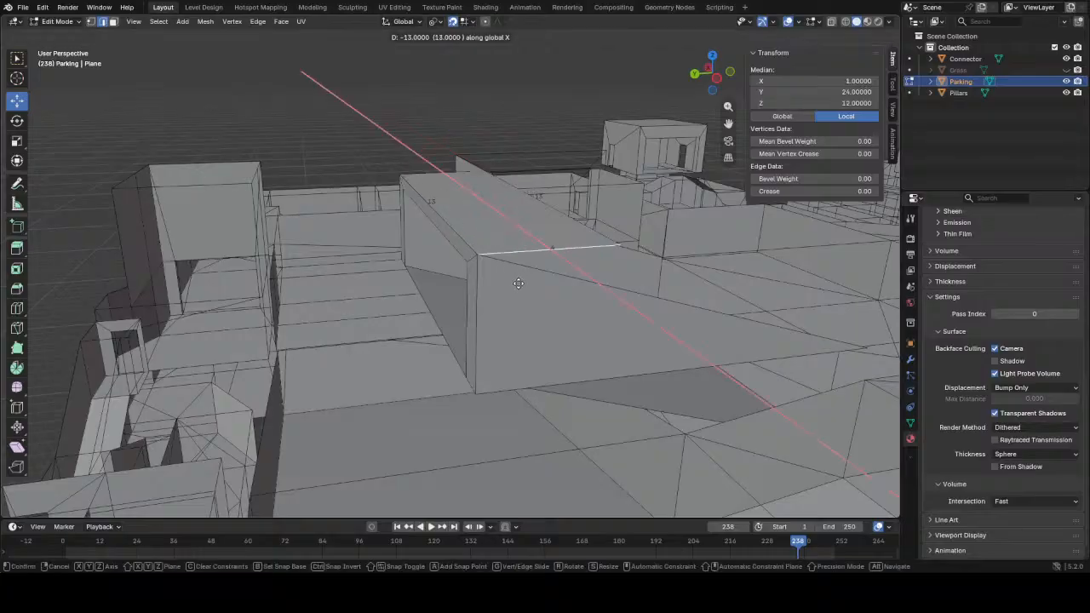
pyautogui.click(520, 285)
# - Delete the sloped wall face that runs off the end of the long wall beneath the roof strip
pyautogui.moveTo(520, 285); pyautogui.dragTo(425, 294, button='middle')
pyautogui.press('3')
pyautogui.click(392, 306)
pyautogui.press('x')
pyautogui.click(391, 331)
# - Fill a triangular face between the long wall's vertical end edge and the roof strip's end
pyautogui.moveTo(391, 330); pyautogui.dragTo(408, 314, button='middle')
pyautogui.press('2')
pyautogui.click(484, 290)
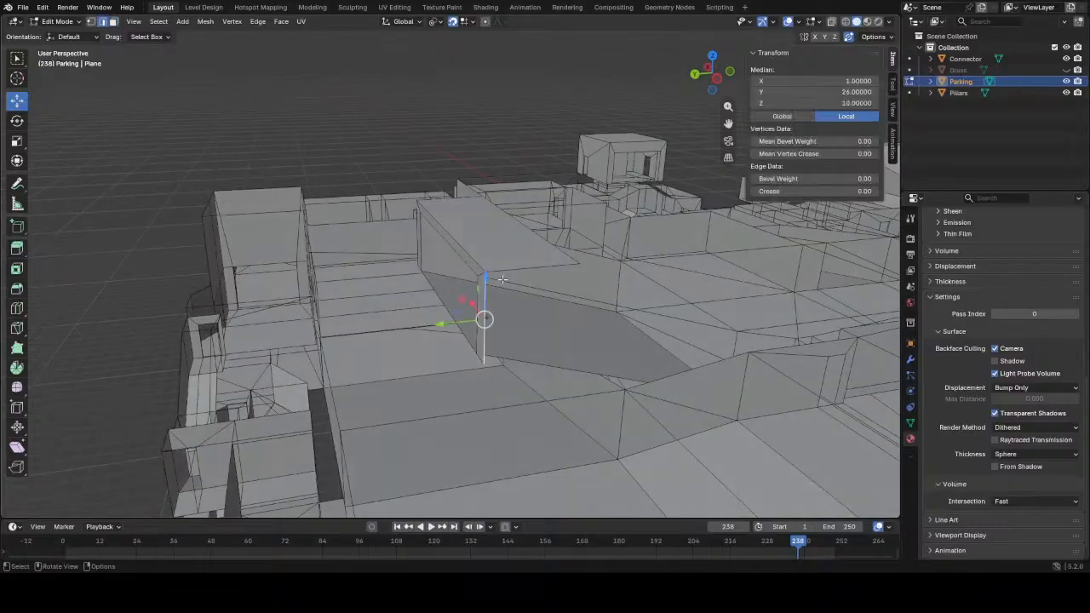
pyautogui.press('f')
# - Extrude the bottom corner vertex of the triangular end face by -13 along Y
pyautogui.moveTo(528, 266); pyautogui.dragTo(474, 316, button='middle')
pyautogui.press('1')
pyautogui.click(426, 369)
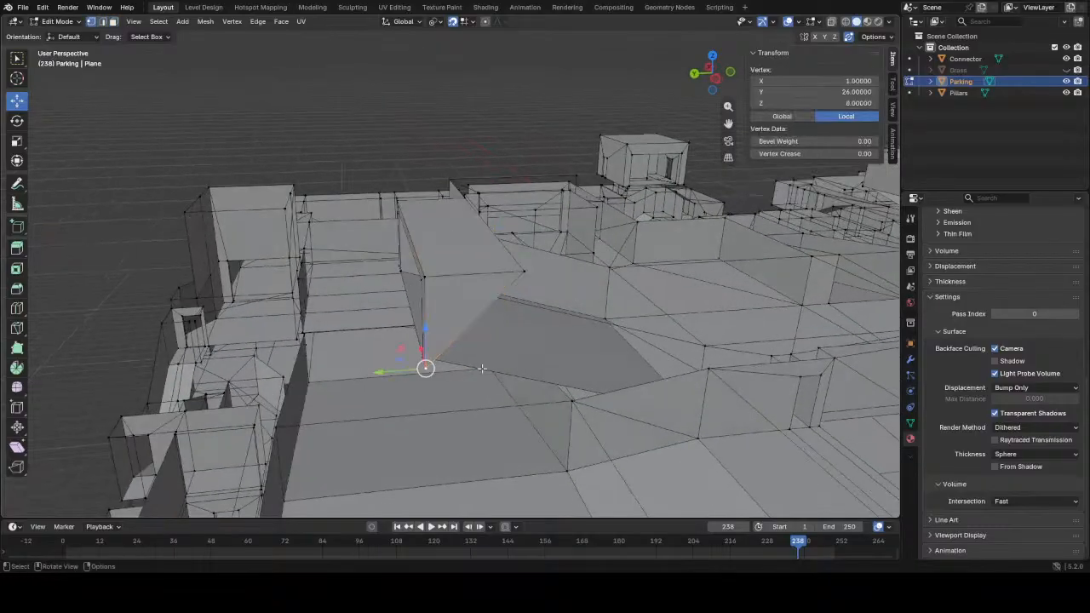
pyautogui.moveTo(426, 370); pyautogui.dragTo(475, 370, button='middle')
pyautogui.press('g')
pyautogui.press('y')
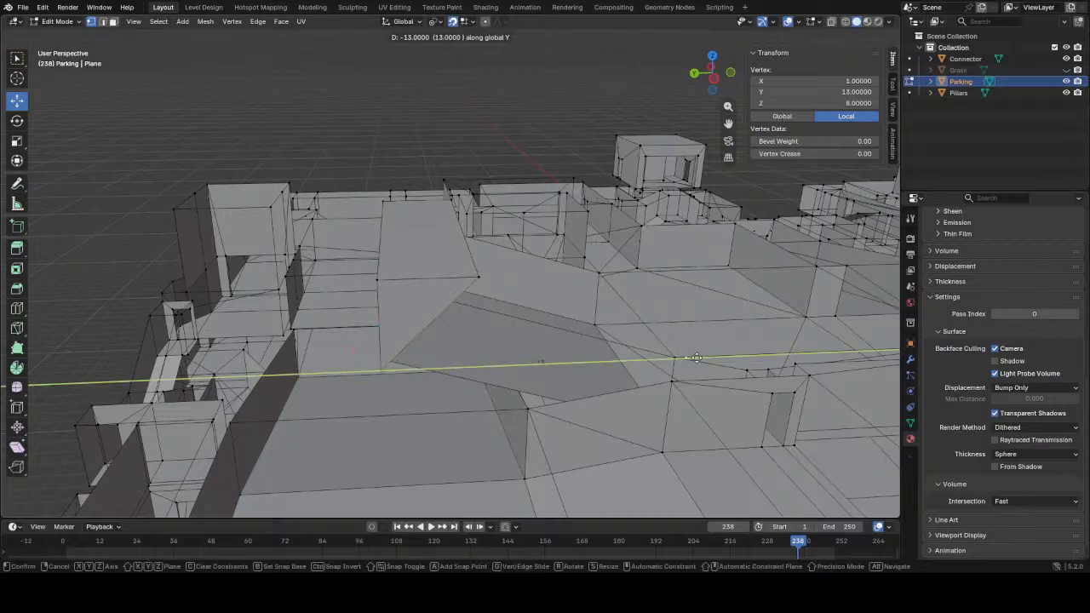
pyautogui.click(696, 358)
# - Fill a triangle between the roof strip's corner, the wall's bottom corner and the extruded vertex
pyautogui.hotkey('alt', 'a')
pyautogui.click(479, 278)
pyautogui.keyDown('shift'); pyautogui.click(384, 370); pyautogui.keyUp('shift')
pyautogui.keyDown('shift'); pyautogui.click(684, 357); pyautogui.keyUp('shift')
pyautogui.press('f')
# - Extrude the triangle's sloped edge by 9 along X and move the new edge another 3 along X
pyautogui.moveTo(530, 325); pyautogui.dragTo(448, 281, button='middle')
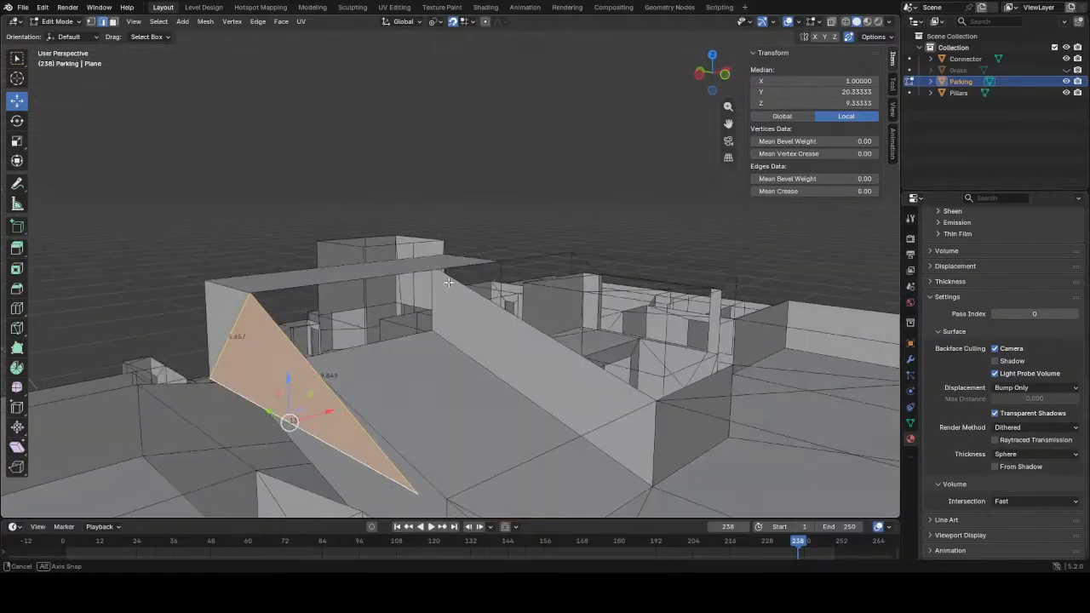
pyautogui.click(313, 386)
pyautogui.moveTo(312, 385); pyautogui.dragTo(323, 384, button='middle')
pyautogui.write('ex9')
pyautogui.press('Return')
pyautogui.moveTo(495, 302); pyautogui.dragTo(444, 302, button='middle')
pyautogui.scroll(3, 358, 297)
pyautogui.moveTo(463, 356); pyautogui.dragTo(542, 359)
pyautogui.moveTo(522, 390); pyautogui.dragTo(573, 356, button='middle')
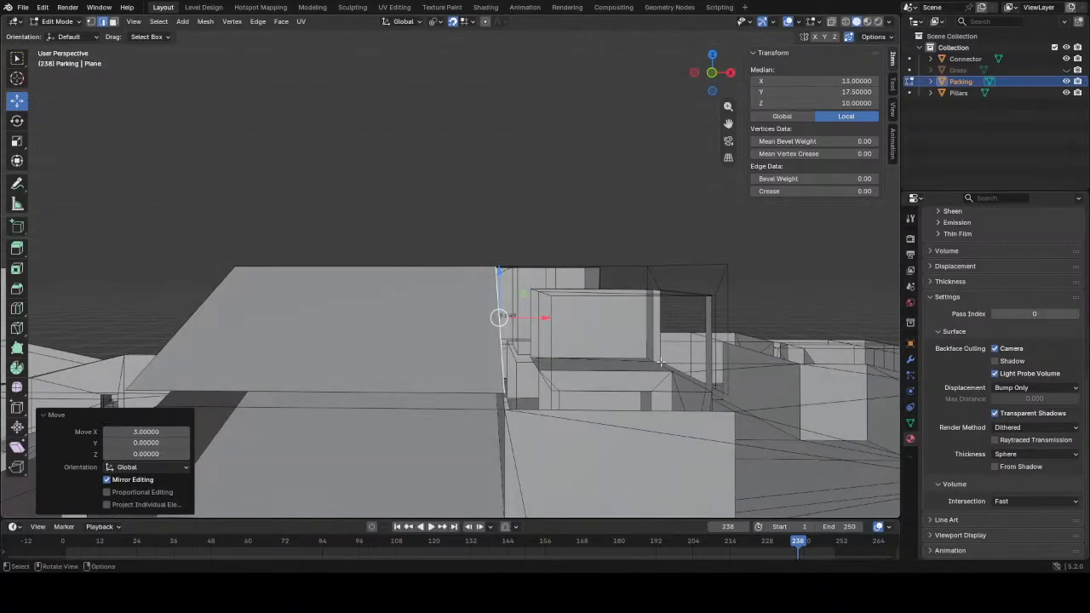
# - Extrude the adjoining block's vertical corner edge by -6.8 along X so it meets the slope's base
pyautogui.click(733, 355)
pyautogui.moveTo(734, 356); pyautogui.dragTo(733, 375, button='middle')
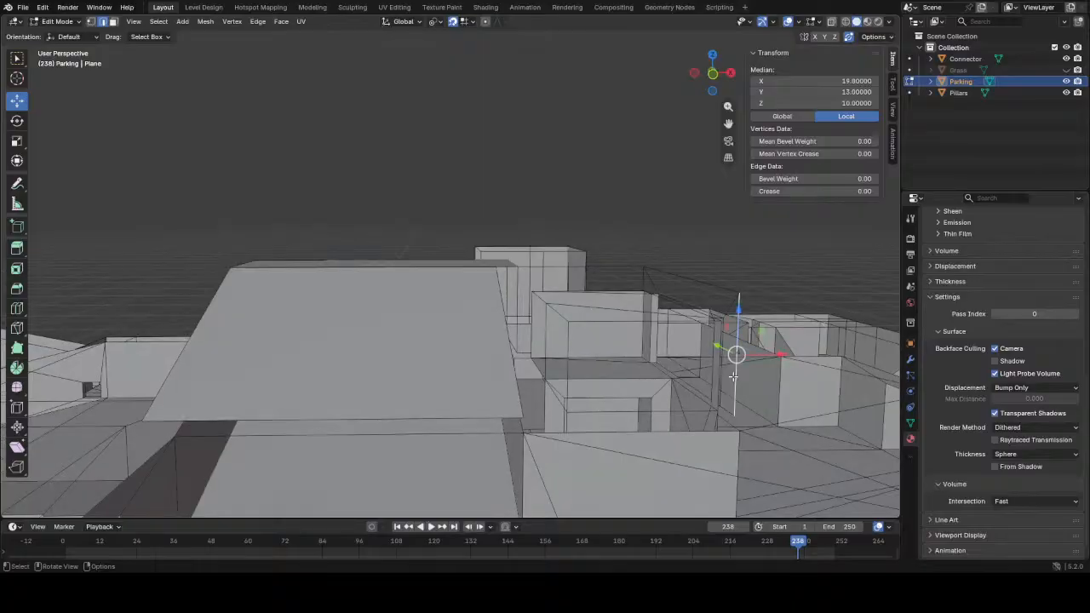
pyautogui.press('e')
pyautogui.press('x')
pyautogui.click(522, 403)
pyautogui.moveTo(521, 403); pyautogui.dragTo(517, 378, button='middle')
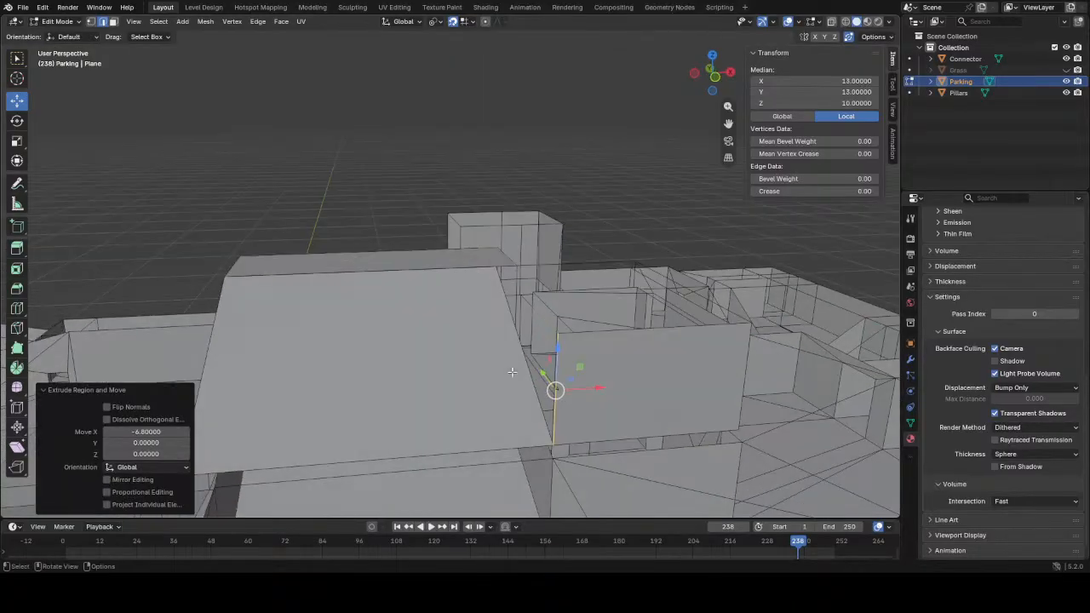
# - Fill the triangular gap between the slope's side edge and the extruded wall's vertical edge
pyautogui.click(514, 369)
pyautogui.press('f')
pyautogui.hotkey('ctrl', 'z')
pyautogui.click(569, 385)
pyautogui.keyDown('shift'); pyautogui.click(528, 378); pyautogui.keyUp('shift')
pyautogui.press('f')
# - Knife a cut across the roof strip from its far corner and merge the cut's end vertex into the slope's top corner
pyautogui.moveTo(412, 302); pyautogui.dragTo(468, 245, button='middle')
pyautogui.scroll(4, 387, 261)
pyautogui.press('k')
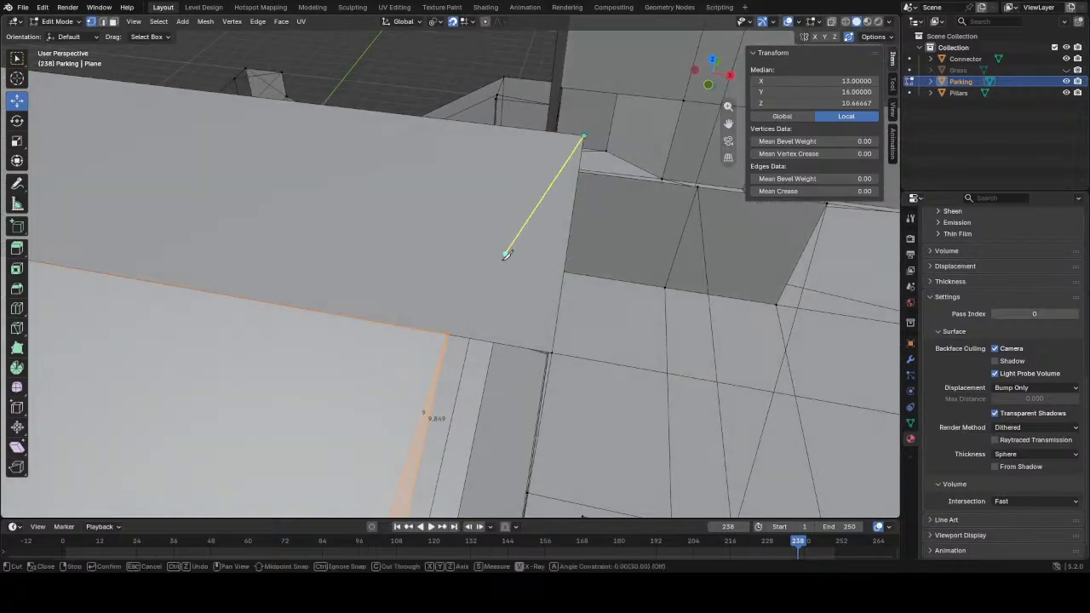
pyautogui.click(467, 337)
pyautogui.press('Return')
pyautogui.click(467, 338)
pyautogui.keyDown('shift'); pyautogui.click(446, 334); pyautogui.keyUp('shift')
pyautogui.press('m')
pyautogui.click(447, 334)
# - Fill a roof face over the adjoining block and the narrow face joining it to the slope
pyautogui.moveTo(447, 334); pyautogui.dragTo(502, 307, button='middle')
pyautogui.moveTo(672, 382); pyautogui.dragTo(623, 333, button='middle')
pyautogui.press('2')
pyautogui.click(587, 270)
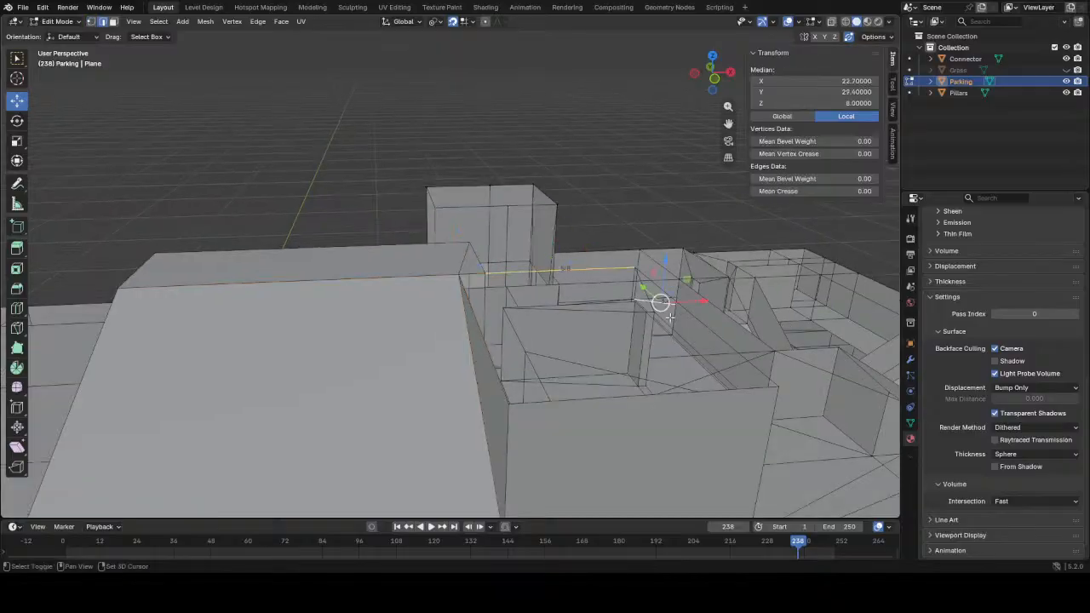
pyautogui.click(558, 269)
pyautogui.keyDown('shift'); pyautogui.click(644, 392); pyautogui.keyUp('shift')
pyautogui.press('f')
pyautogui.click(477, 324)
pyautogui.keyDown('shift'); pyautogui.click(496, 330); pyautogui.keyUp('shift')
pyautogui.press('f')
# - Leave Edit Mode, save the file and make the Grass object visible
pyautogui.moveTo(498, 333); pyautogui.dragTo(579, 349, button='middle')
pyautogui.press('Tab')
pyautogui.hotkey('ctrl', 's')
pyautogui.scroll(-3, 494, 368)
pyautogui.click(1066, 70)
# - Inspect the raised blocks and walls protruding through the Grass plane from all sides
pyautogui.moveTo(364, 392); pyautogui.dragTo(503, 426, button='middle')
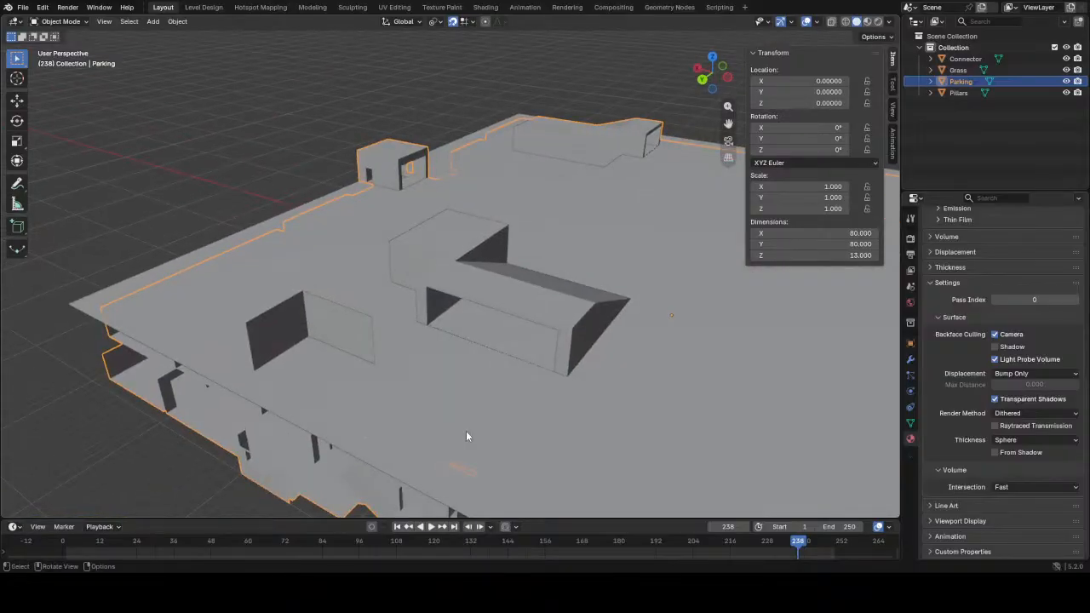
pyautogui.scroll(3, 466, 431)
pyautogui.scroll(-2, 475, 380)
pyautogui.moveTo(463, 363); pyautogui.dragTo(390, 321, button='middle')
pyautogui.scroll(-2, 390, 321)
pyautogui.scroll(5, 465, 287)
pyautogui.moveTo(466, 286); pyautogui.dragTo(463, 316, button='middle')
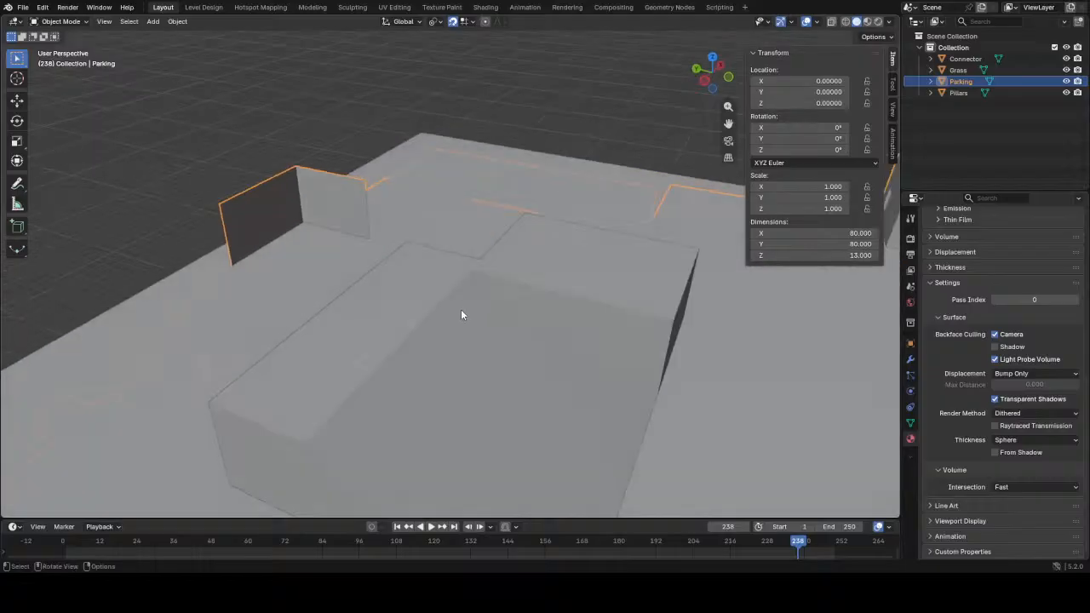
pyautogui.scroll(-4, 406, 328)
pyautogui.moveTo(397, 324); pyautogui.dragTo(517, 347, button='middle')
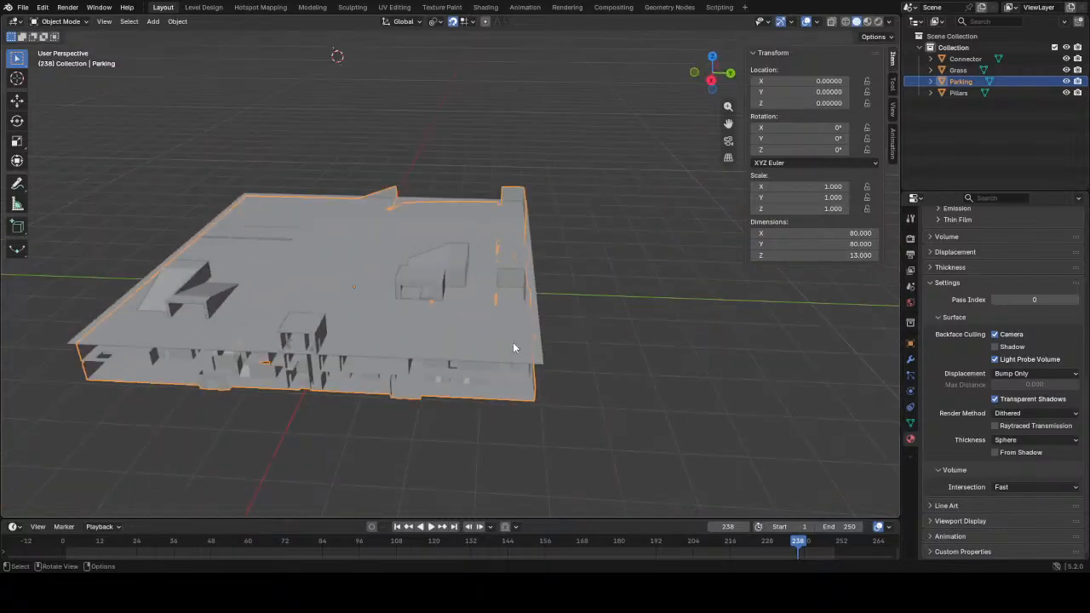
pyautogui.scroll(4, 517, 342)
pyautogui.moveTo(449, 347); pyautogui.dragTo(353, 434, button='middle')
pyautogui.scroll(4, 467, 338)
pyautogui.scroll(-4, 381, 410)
pyautogui.moveTo(494, 364); pyautogui.dragTo(348, 362, button='middle')
pyautogui.scroll(-4, 347, 361)
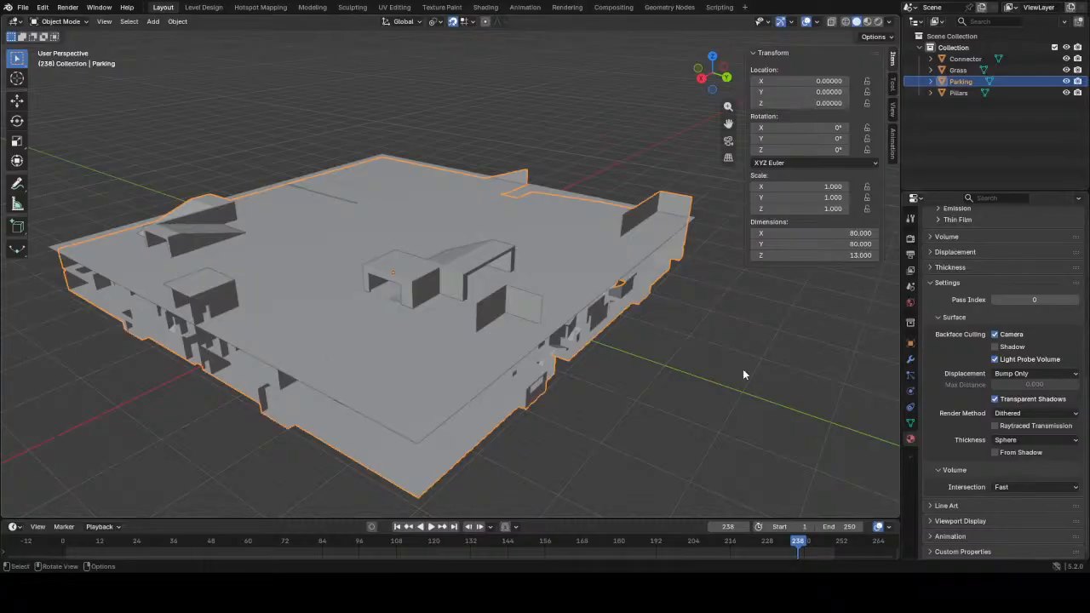
pyautogui.scroll(4, 555, 276)
pyautogui.moveTo(535, 315); pyautogui.dragTo(553, 328, button='middle')
pyautogui.scroll(4, 420, 306)
pyautogui.scroll(-4, 513, 301)
pyautogui.scroll(2, 509, 283)
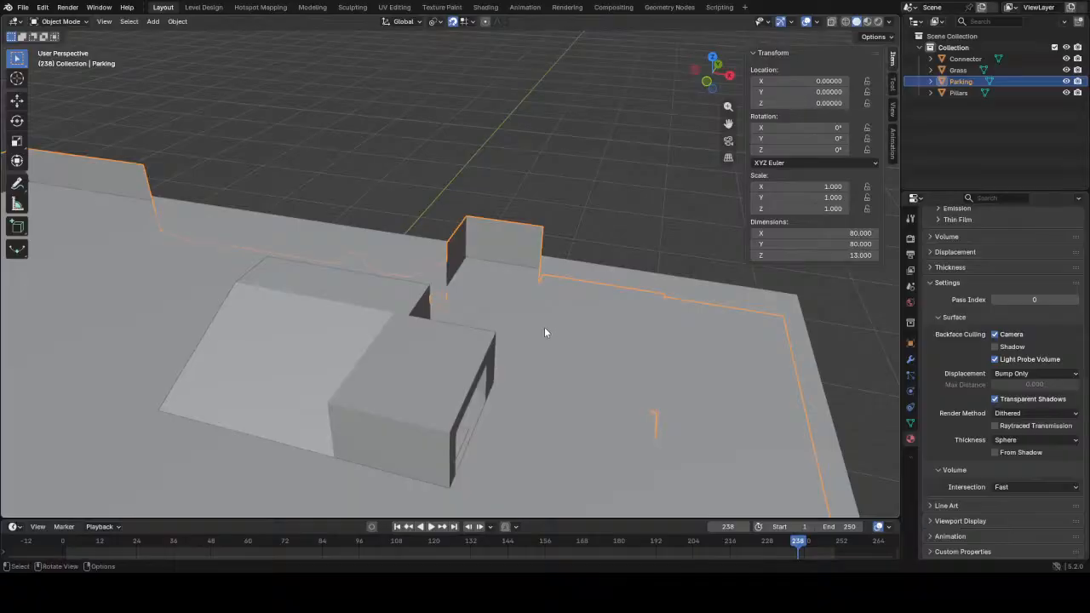
pyautogui.scroll(4, 544, 327)
# - Reopen the Parking mesh in Edit Mode, check the corner box's vertical edges and hide the Grass object
pyautogui.press('Tab')
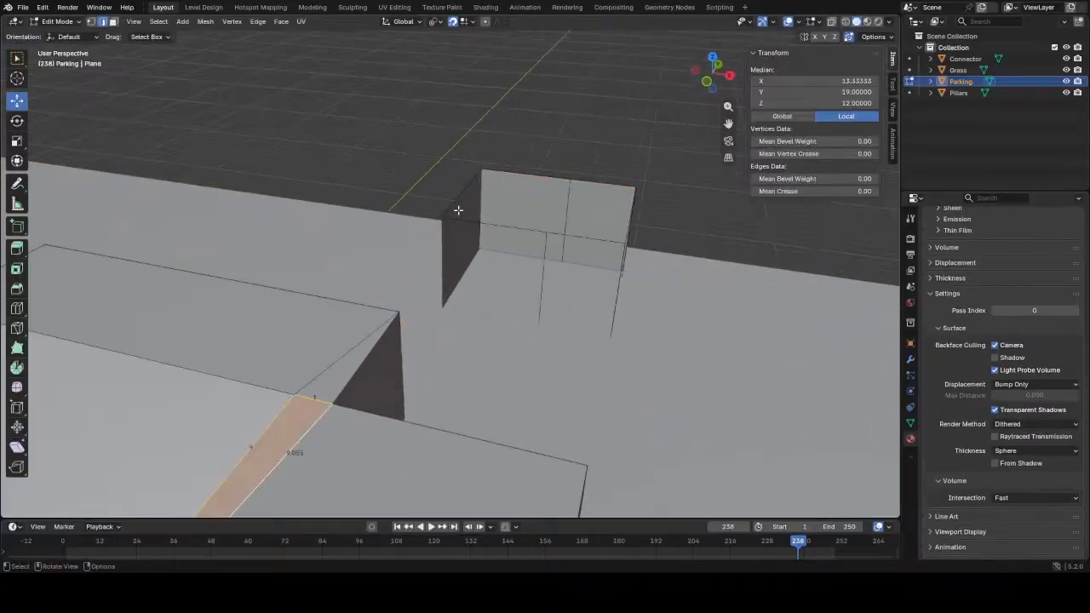
pyautogui.scroll(3, 516, 280)
pyautogui.scroll(-4, 544, 330)
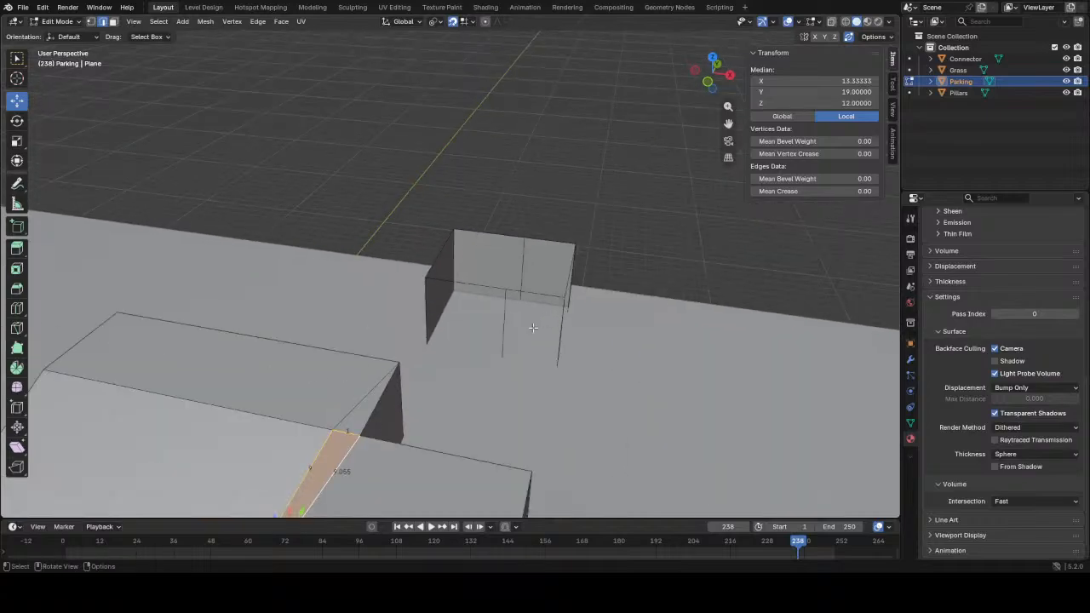
pyautogui.scroll(5, 533, 316)
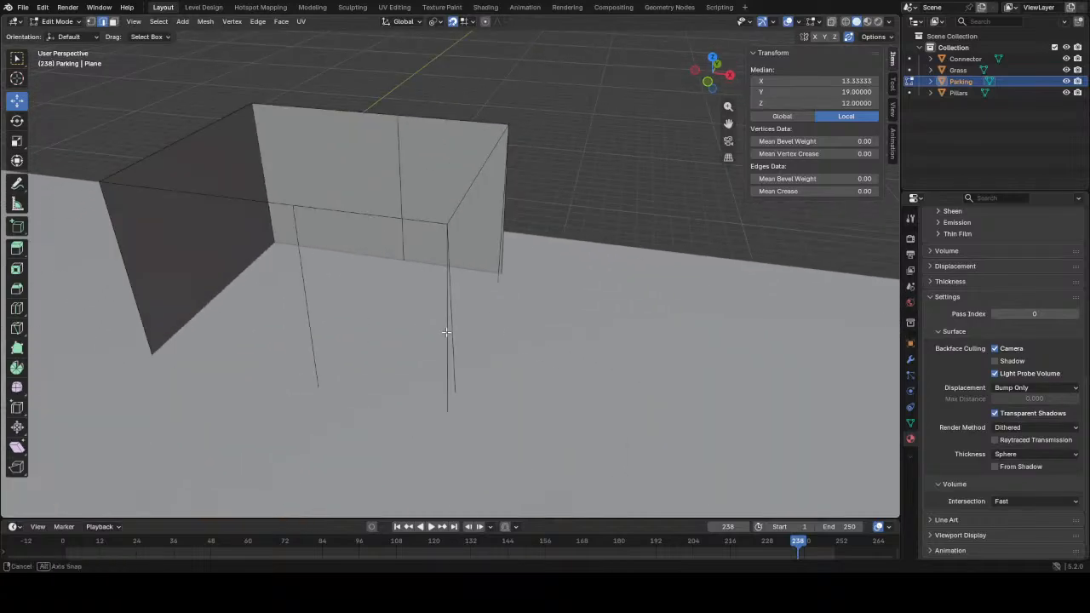
pyautogui.moveTo(447, 332)
pyautogui.mouseDown(button='middle')
pyautogui.moveTo(559, 358)
pyautogui.moveTo(557, 340)
pyautogui.moveTo(437, 336)
pyautogui.moveTo(451, 313)
pyautogui.mouseUp(button='middle')
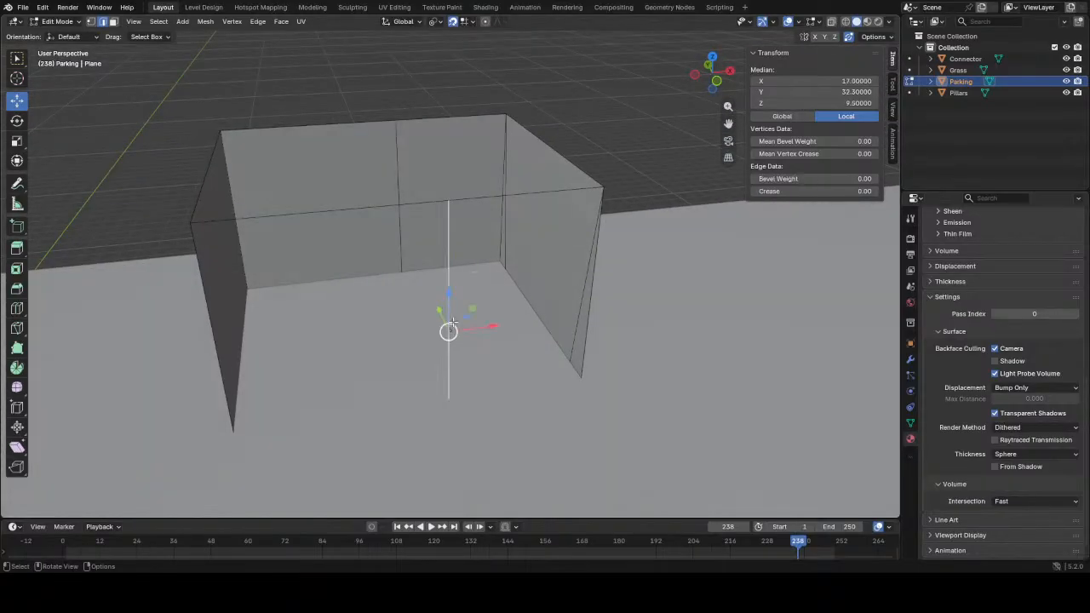
pyautogui.moveTo(491, 327)
pyautogui.mouseDown()
pyautogui.moveTo(310, 353)
pyautogui.moveTo(490, 327)
pyautogui.mouseUp()
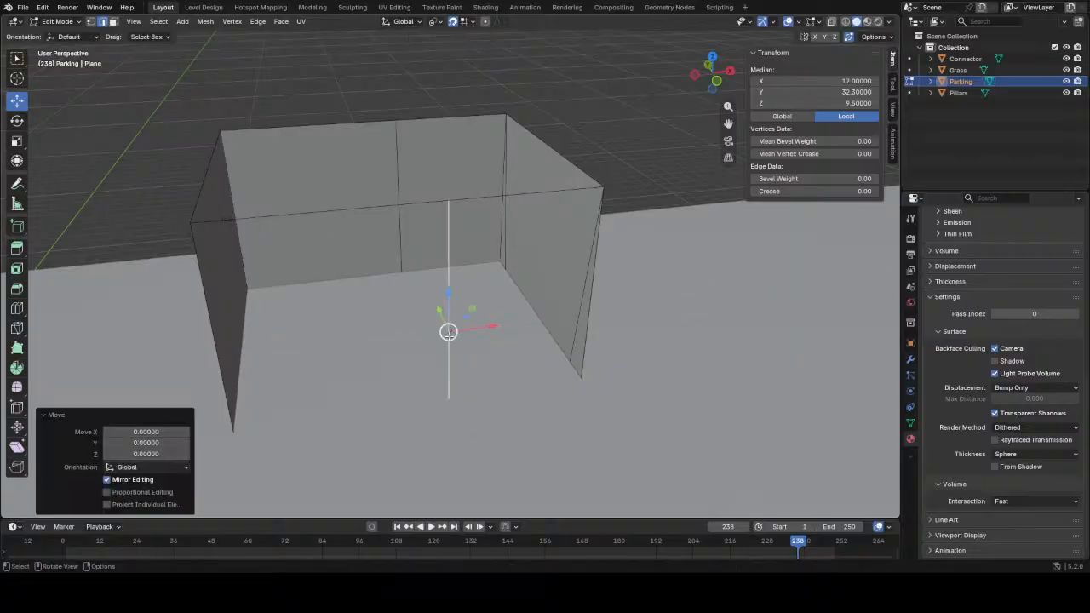
pyautogui.click(1067, 71)
pyautogui.moveTo(489, 278); pyautogui.dragTo(594, 250, button='middle')
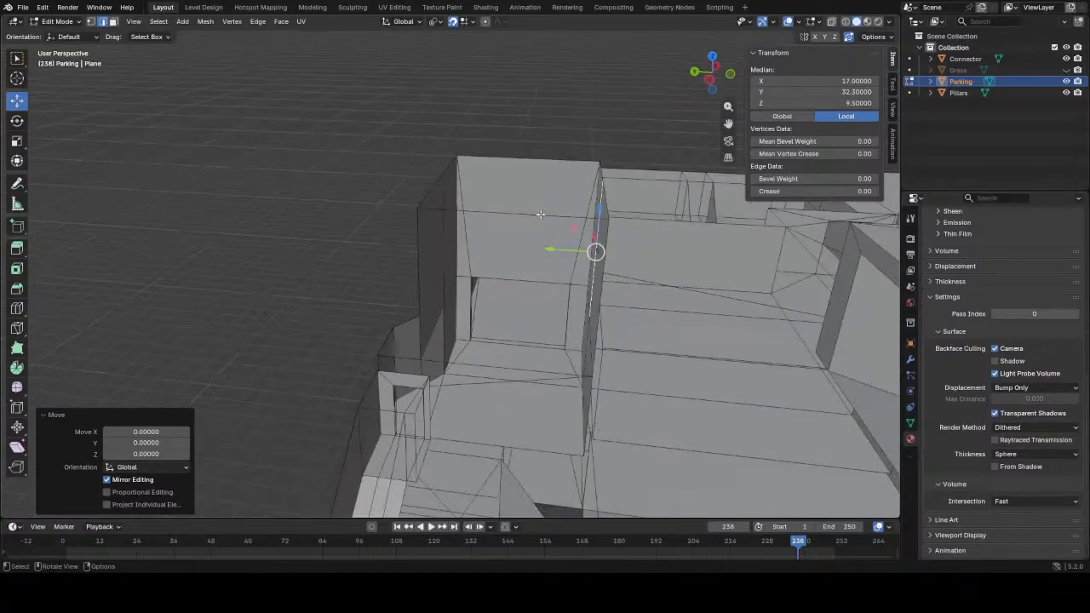
# - Lower the corner box's top edge loop by 4 along Z and extrude it up by 3
pyautogui.keyDown('alt'); pyautogui.click(526, 161); pyautogui.keyUp('alt')
pyautogui.moveTo(526, 117); pyautogui.dragTo(519, 258)
pyautogui.moveTo(520, 258); pyautogui.dragTo(556, 233, button='middle')
pyautogui.press('g')
pyautogui.press('z')
pyautogui.moveTo(558, 189)
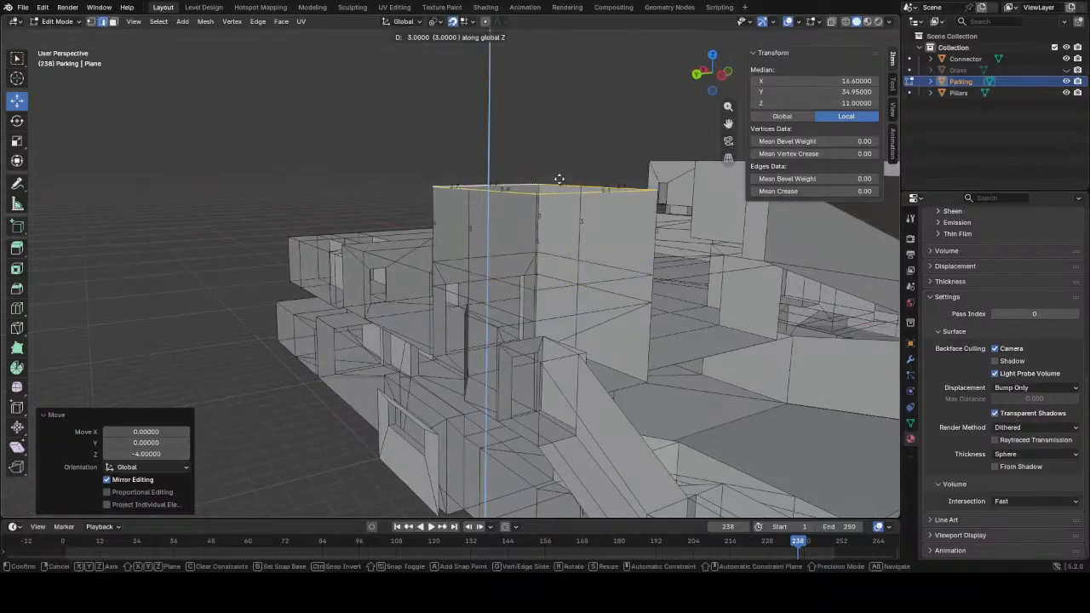
pyautogui.click(558, 179)
# - Move the vertical edge in the corner box's upper wall along X to X 19
pyautogui.moveTo(559, 179); pyautogui.dragTo(623, 308, button='middle')
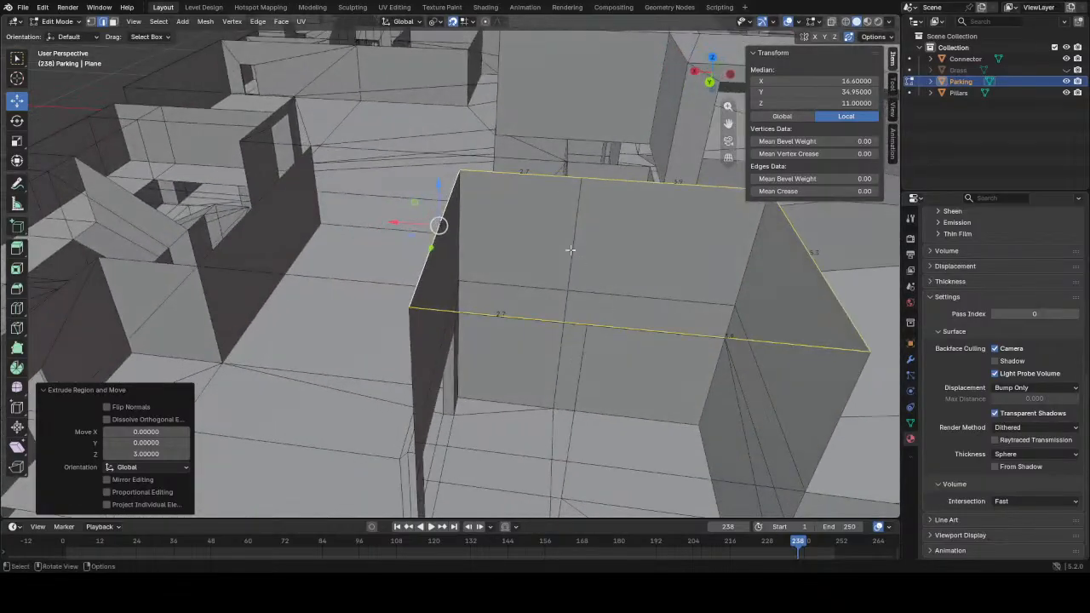
pyautogui.click(574, 246)
pyautogui.moveTo(573, 246); pyautogui.dragTo(578, 247, button='middle')
pyautogui.moveTo(529, 231); pyautogui.dragTo(450, 231)
pyautogui.click(614, 287)
pyautogui.moveTo(617, 305); pyautogui.dragTo(467, 295, button='middle')
pyautogui.scroll(3, 467, 295)
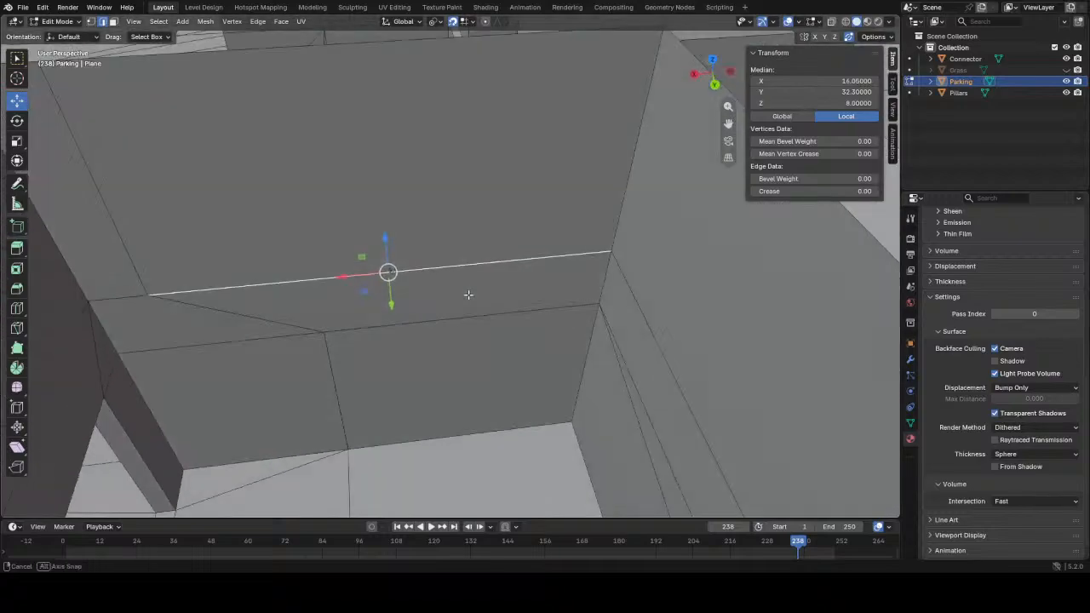
pyautogui.scroll(-3, 474, 290)
# - Knife a vertical cut near the other end of the box's upper wall and align its two vertices by scaling with Z locked
pyautogui.press('k')
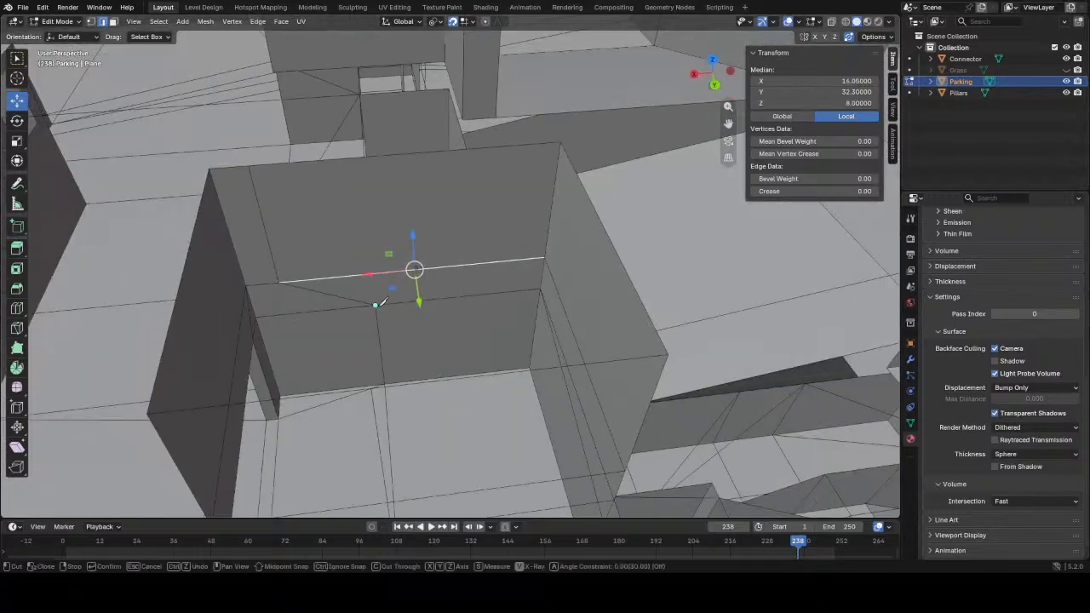
pyautogui.click(532, 145)
pyautogui.press('Return')
pyautogui.press('1')
pyautogui.click(531, 143)
pyautogui.keyDown('shift'); pyautogui.click(522, 256); pyautogui.keyUp('shift')
pyautogui.press('s')
pyautogui.hotkey('shift', 'z')
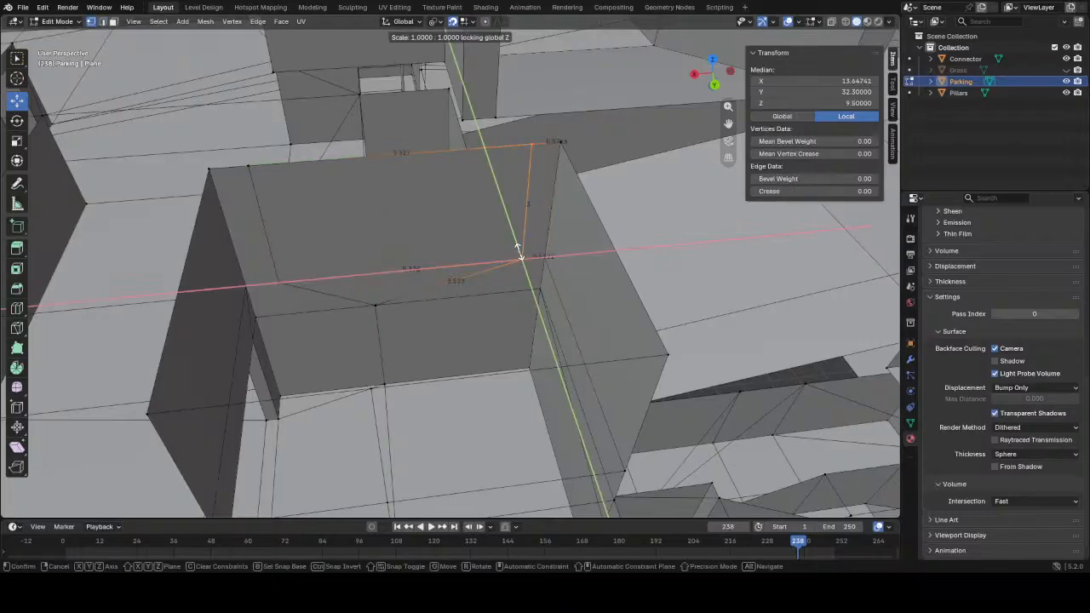
pyautogui.click(517, 248)
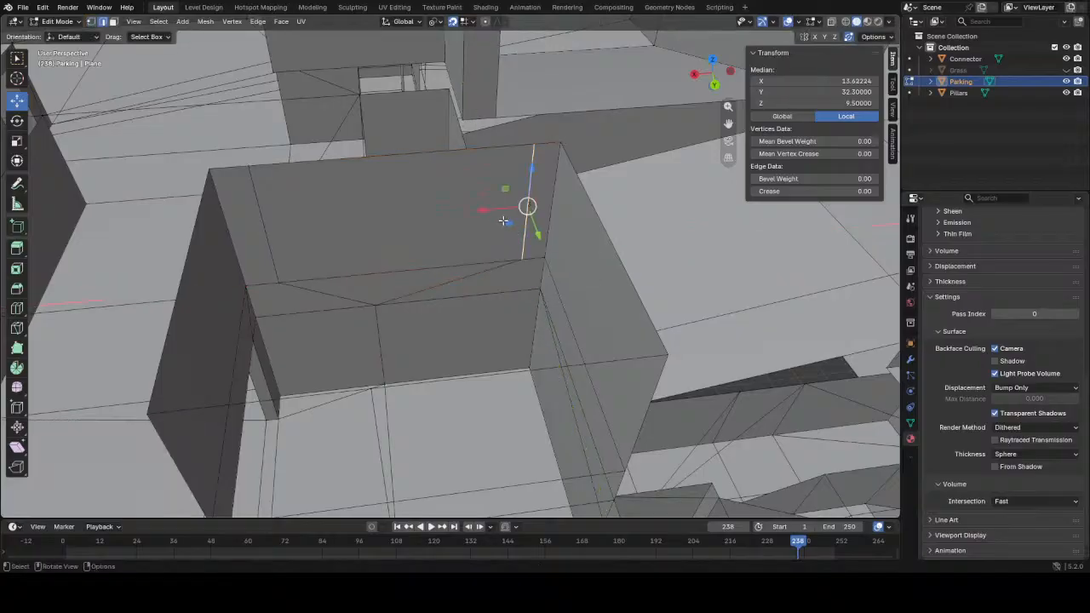
# - Move the new vertical cut edge along X to X 14
pyautogui.press('g')
pyautogui.press('x')
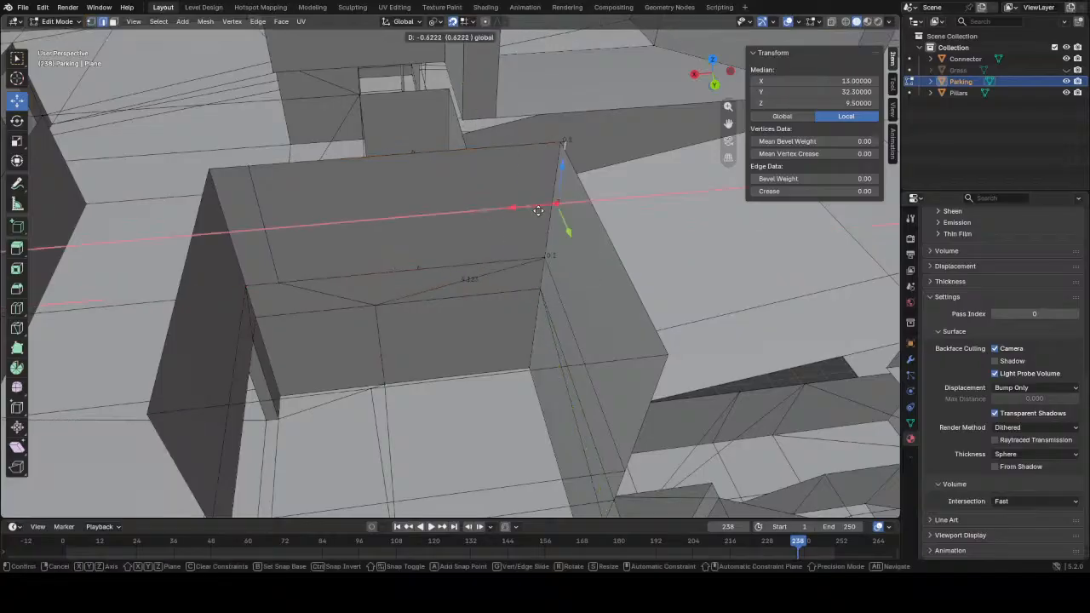
pyautogui.click(538, 211)
pyautogui.click(284, 241)
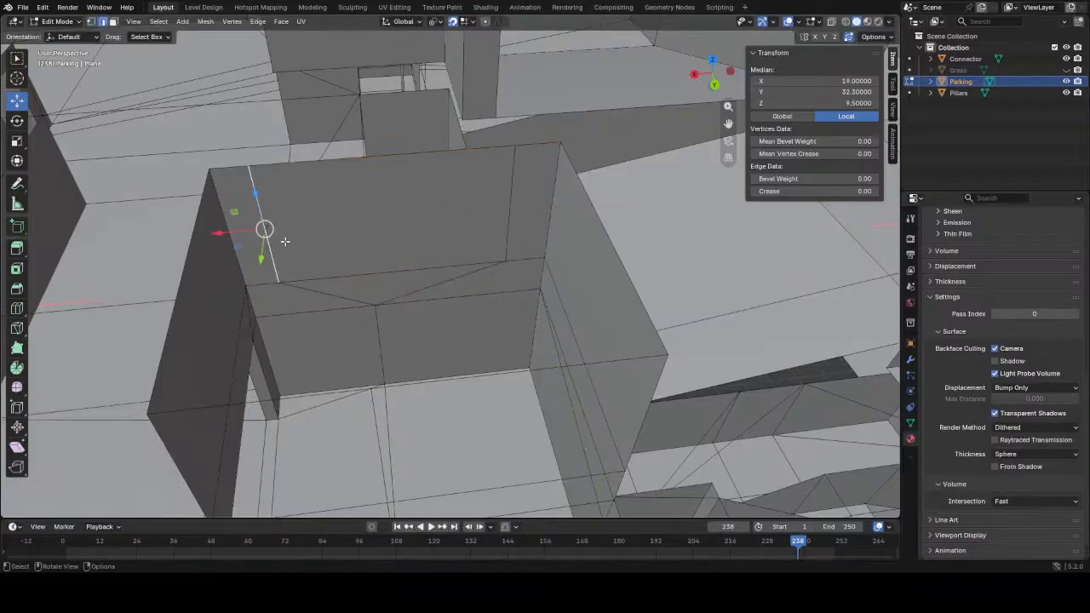
# - Delete the upper wall face between the two vertical edges to make a window opening
pyautogui.press('3')
pyautogui.click(419, 249)
pyautogui.moveTo(419, 249); pyautogui.dragTo(581, 255, button='middle')
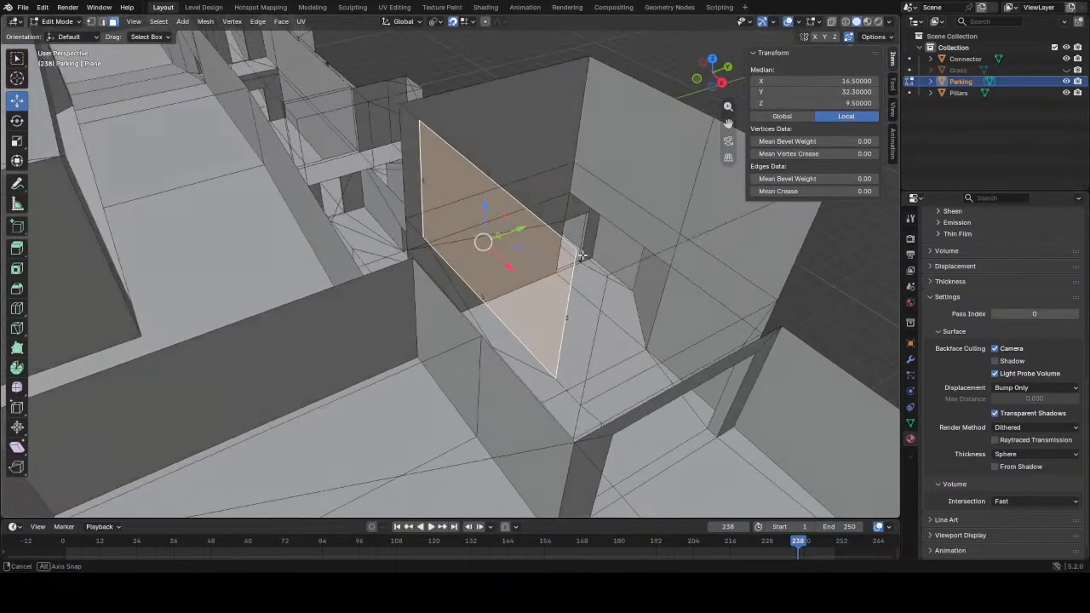
pyautogui.press('x')
pyautogui.press('f')
pyautogui.moveTo(494, 224); pyautogui.dragTo(477, 221, button='middle')
# - Extrude the opening's side and bottom edges along Y to Y 32, and select the frame's outer side edges
pyautogui.press('2')
pyautogui.click(426, 205)
pyautogui.keyDown('shift'); pyautogui.click(457, 274); pyautogui.keyUp('shift')
pyautogui.keyDown('shift'); pyautogui.click(556, 312); pyautogui.keyUp('shift')
pyautogui.moveTo(555, 312); pyautogui.dragTo(406, 137, button='middle')
pyautogui.press('e')
pyautogui.press('y')
pyautogui.click(487, 315)
pyautogui.click(434, 237)
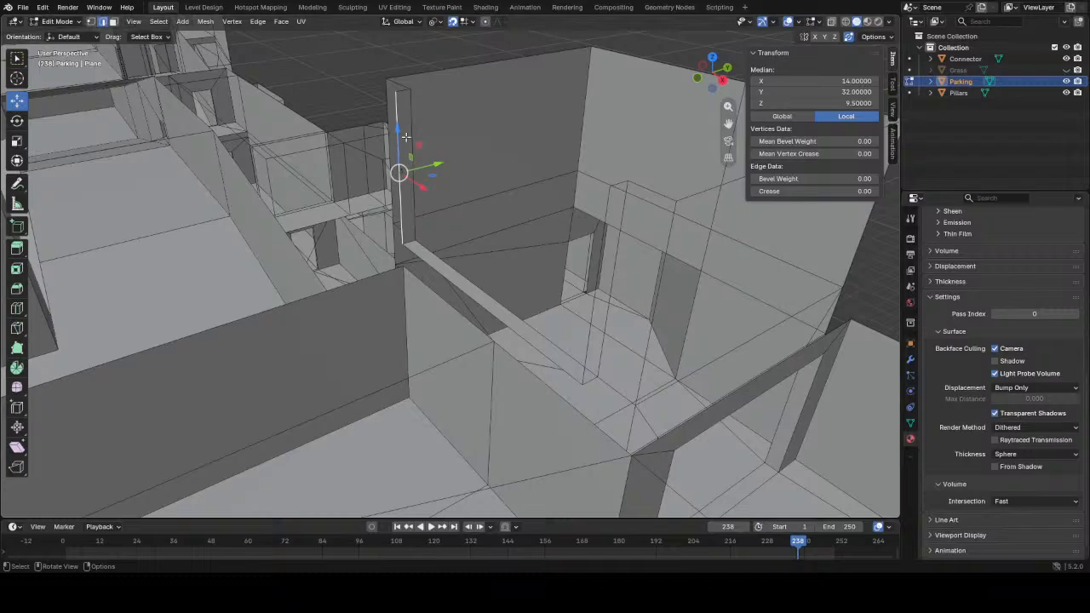
pyautogui.keyDown('shift'); pyautogui.click(619, 181); pyautogui.keyUp('shift')
# - Cap the corner box's open top edge loop with a triangulated face
pyautogui.moveTo(620, 180); pyautogui.dragTo(508, 215, button='middle')
pyautogui.keyDown('alt'); pyautogui.click(500, 155); pyautogui.keyUp('alt')
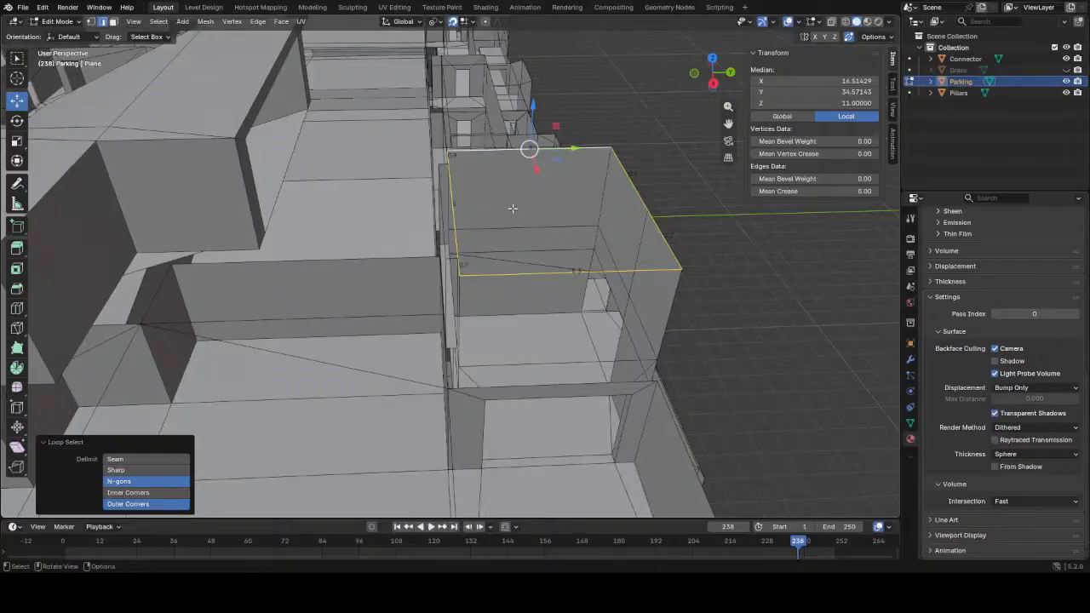
pyautogui.hotkey('ctrl', 't')
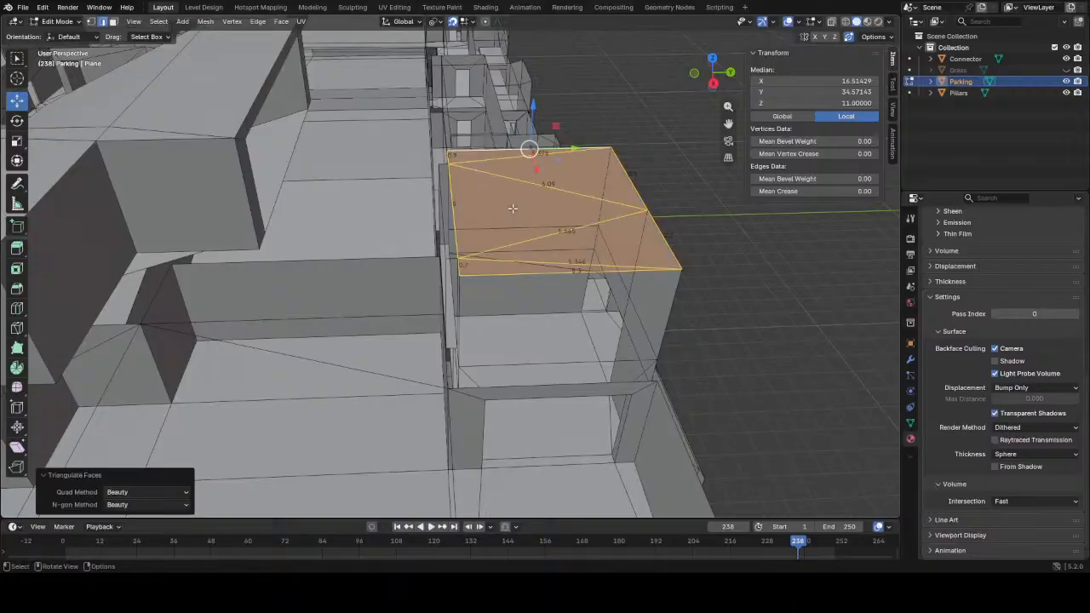
# - Convert the corner box cap's triangles to quads and extrude the window frame's outer side edges 1 unit outward along X
pyautogui.hotkey('alt', 'j')
pyautogui.moveTo(493, 251); pyautogui.dragTo(583, 283, button='middle')
pyautogui.moveTo(518, 277); pyautogui.dragTo(492, 227, button='middle')
pyautogui.click(424, 220)
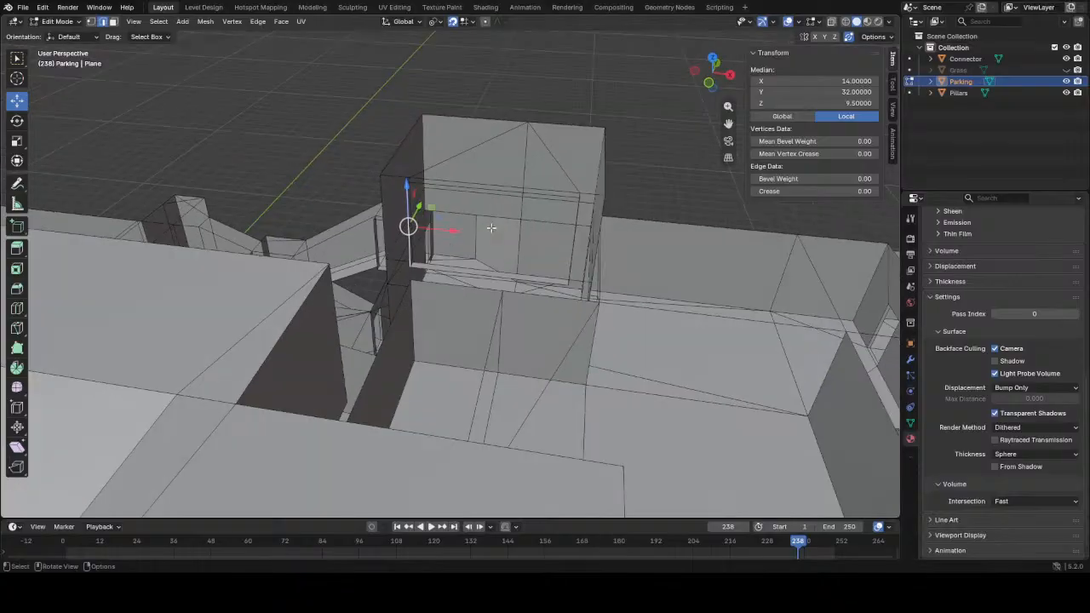
pyautogui.moveTo(451, 229); pyautogui.dragTo(454, 226)
pyautogui.click(367, 219)
pyautogui.moveTo(377, 219); pyautogui.dragTo(382, 215, button='middle')
pyautogui.click(570, 241)
pyautogui.moveTo(570, 241); pyautogui.dragTo(561, 255, button='middle')
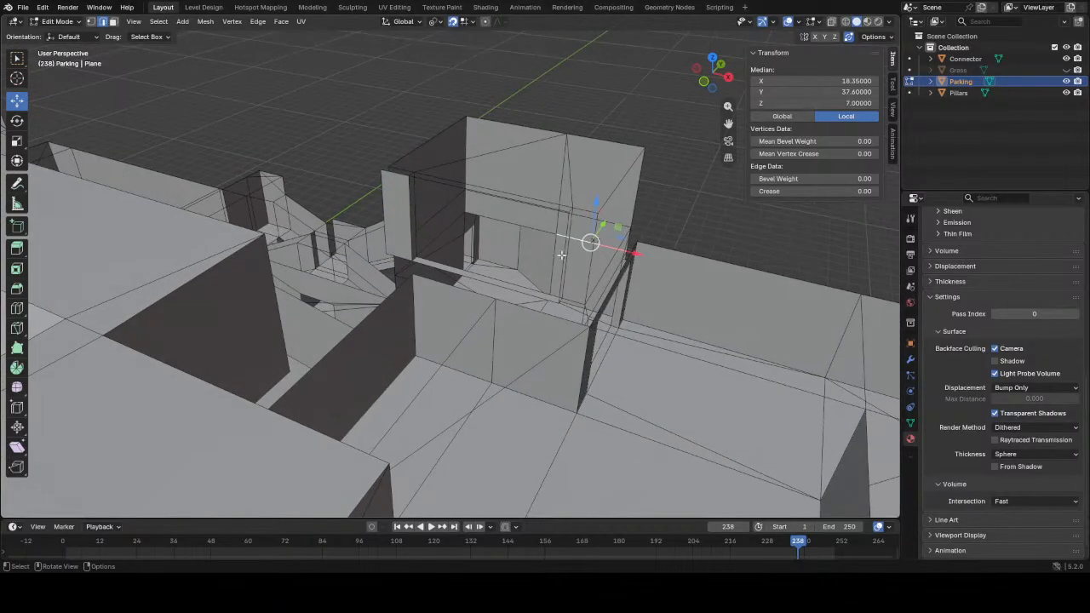
pyautogui.press('e')
pyautogui.press('x')
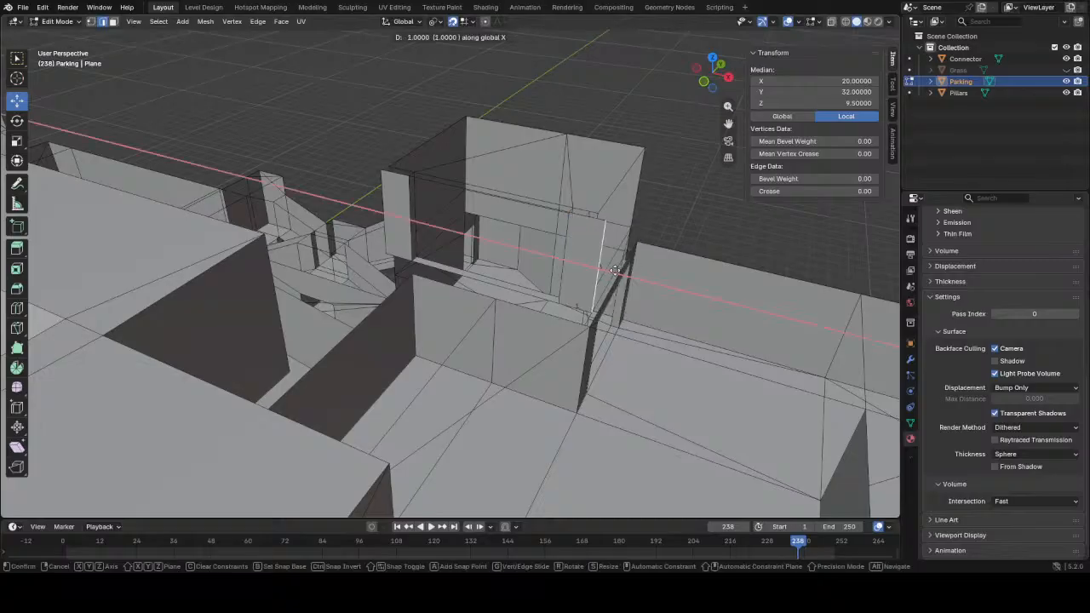
pyautogui.click(596, 288)
# - Extrude the outer vertical edge at X 13 by 6 along Y to form a side wall
pyautogui.moveTo(596, 287); pyautogui.dragTo(626, 296, button='middle')
pyautogui.click(380, 248)
pyautogui.moveTo(381, 249); pyautogui.dragTo(524, 246, button='middle')
pyautogui.press('g')
pyautogui.press('z')
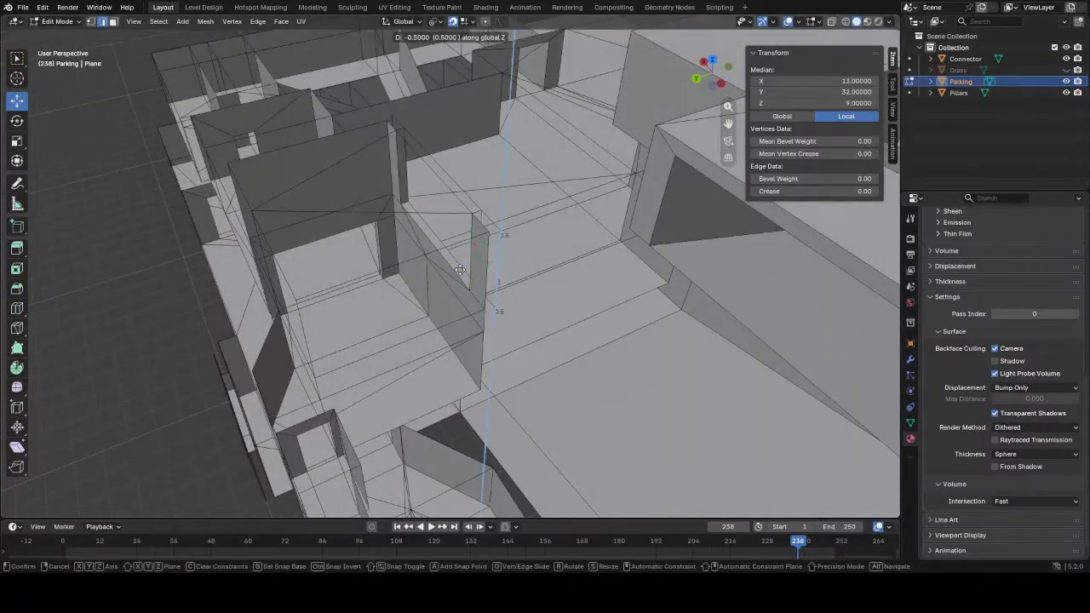
pyautogui.press('Escape')
pyautogui.write('ey6')
pyautogui.press('Return')
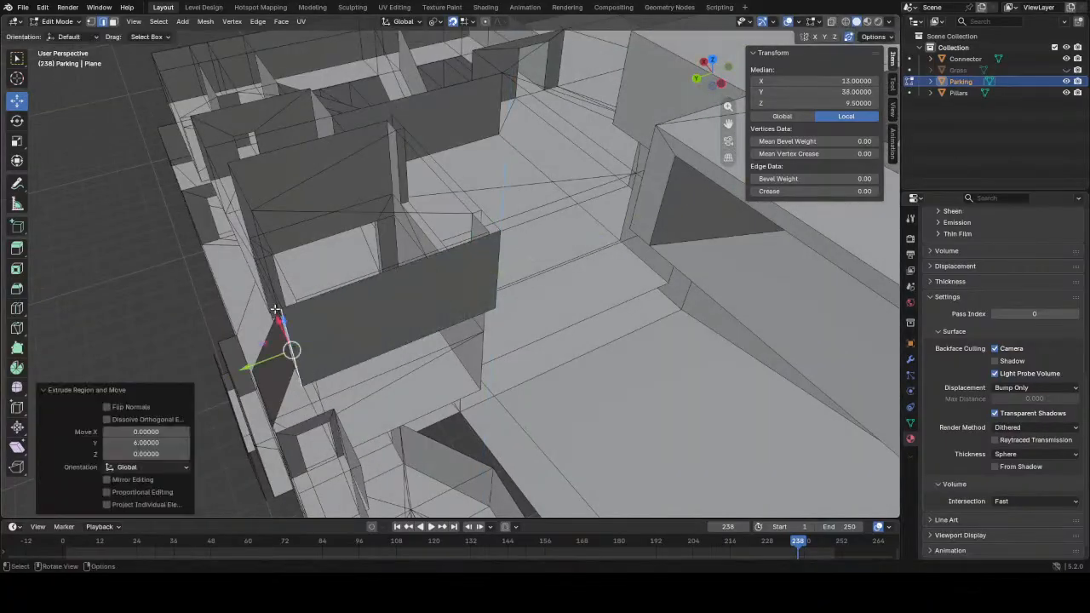
# - Extrude the opposite outer vertical edge at X 20 along Y to Y 38
pyautogui.moveTo(471, 295); pyautogui.dragTo(345, 174, button='middle')
pyautogui.moveTo(540, 151); pyautogui.dragTo(403, 185, button='middle')
pyautogui.click(587, 288)
pyautogui.moveTo(588, 288); pyautogui.dragTo(553, 259, button='middle')
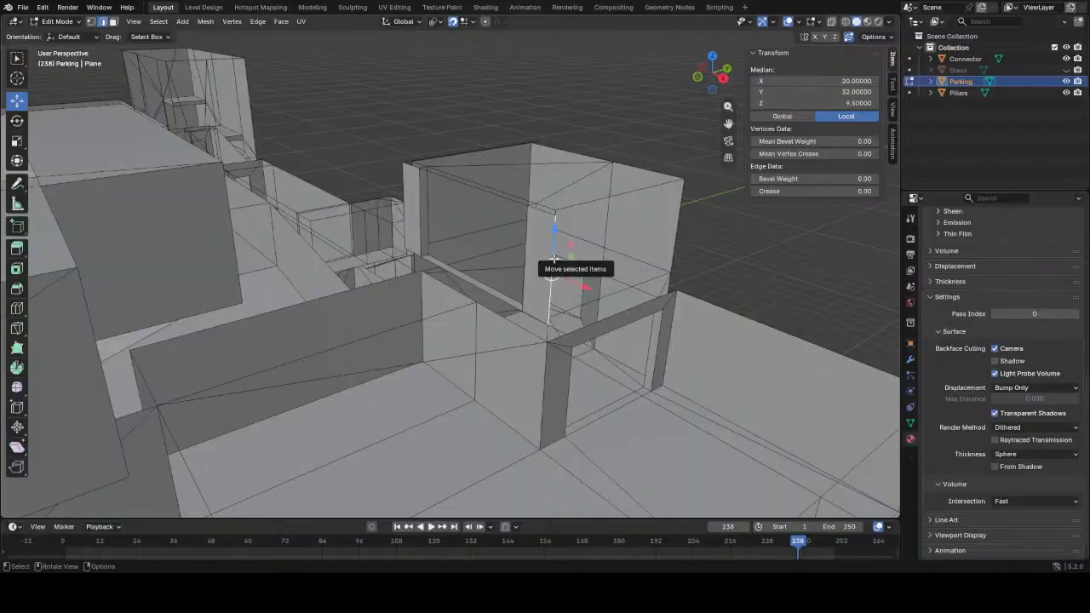
pyautogui.press('e')
pyautogui.press('y')
pyautogui.click(690, 213)
# - Raise the top edges of both new side walls by 1 along Z to Z 12
pyautogui.moveTo(689, 213); pyautogui.dragTo(572, 244, button='middle')
pyautogui.keyDown('shift'); pyautogui.click(564, 240); pyautogui.keyUp('shift')
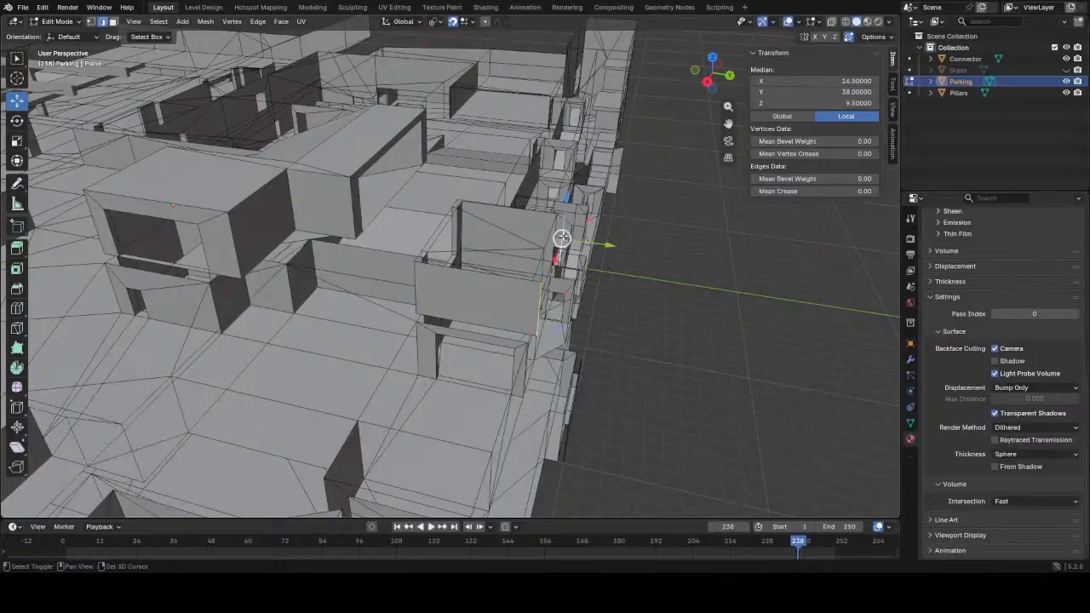
pyautogui.keyDown('shift'); pyautogui.click(561, 273); pyautogui.keyUp('shift')
pyautogui.scroll(3, 458, 272)
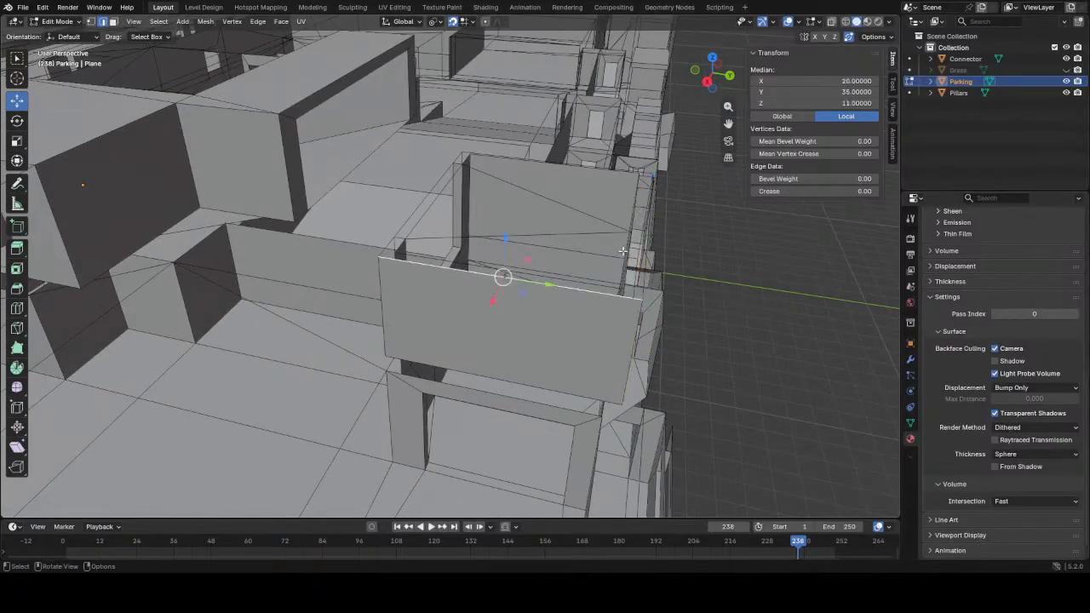
pyautogui.moveTo(616, 251); pyautogui.dragTo(655, 263, button='middle')
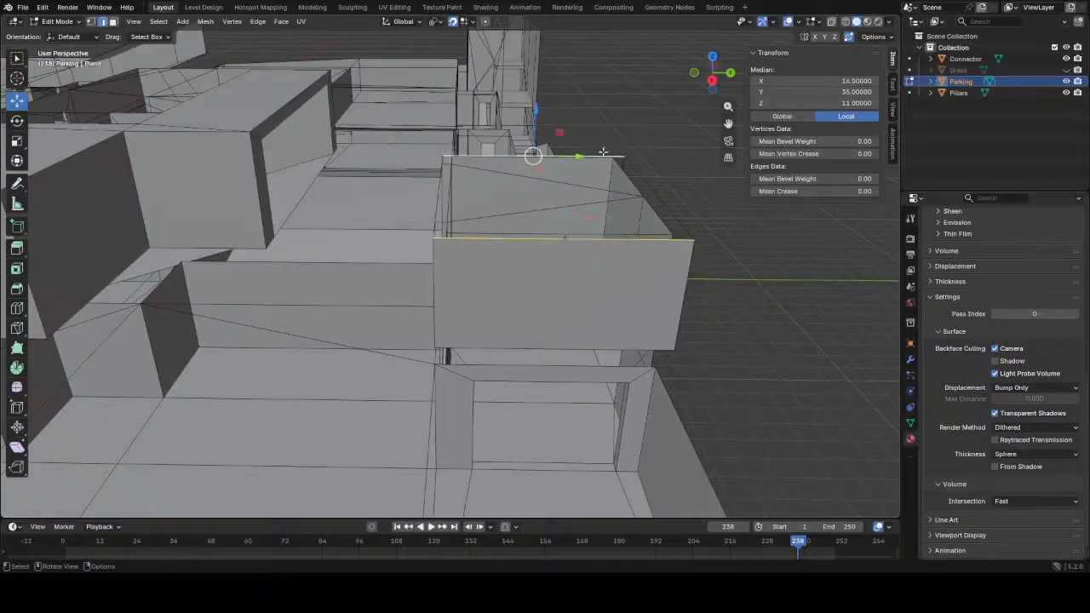
pyautogui.moveTo(534, 109); pyautogui.dragTo(535, 80)
pyautogui.moveTo(534, 81); pyautogui.dragTo(554, 172, button='middle')
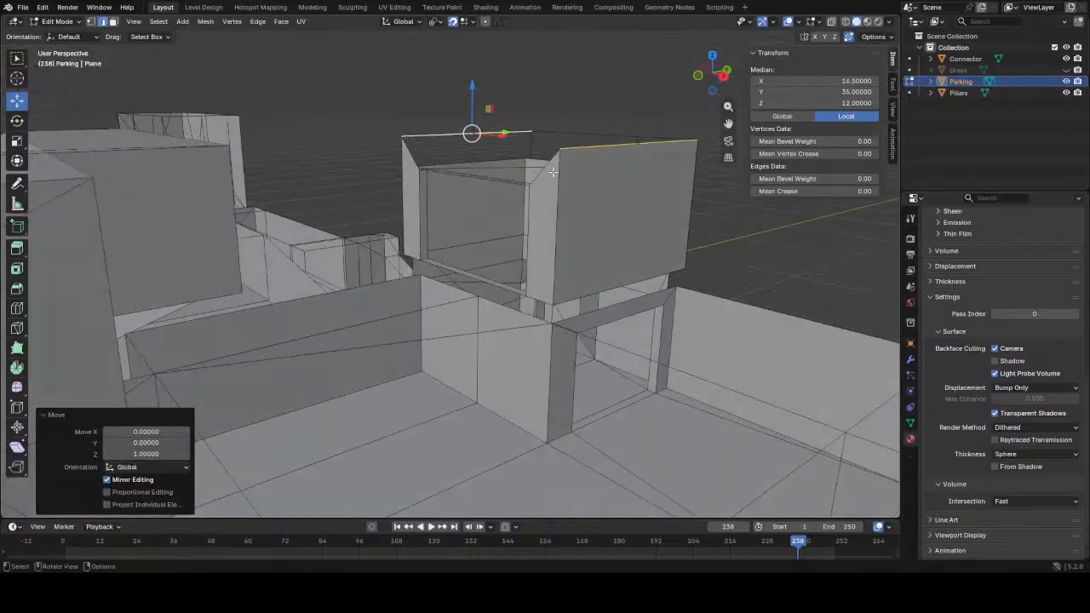
# - Close the top between the raised side walls with a roof face and save the file
pyautogui.click(408, 161)
pyautogui.moveTo(407, 161); pyautogui.dragTo(711, 144, button='middle')
pyautogui.hotkey('ctrl', 's')
pyautogui.keyDown('alt'); pyautogui.click(506, 186); pyautogui.keyUp('alt')
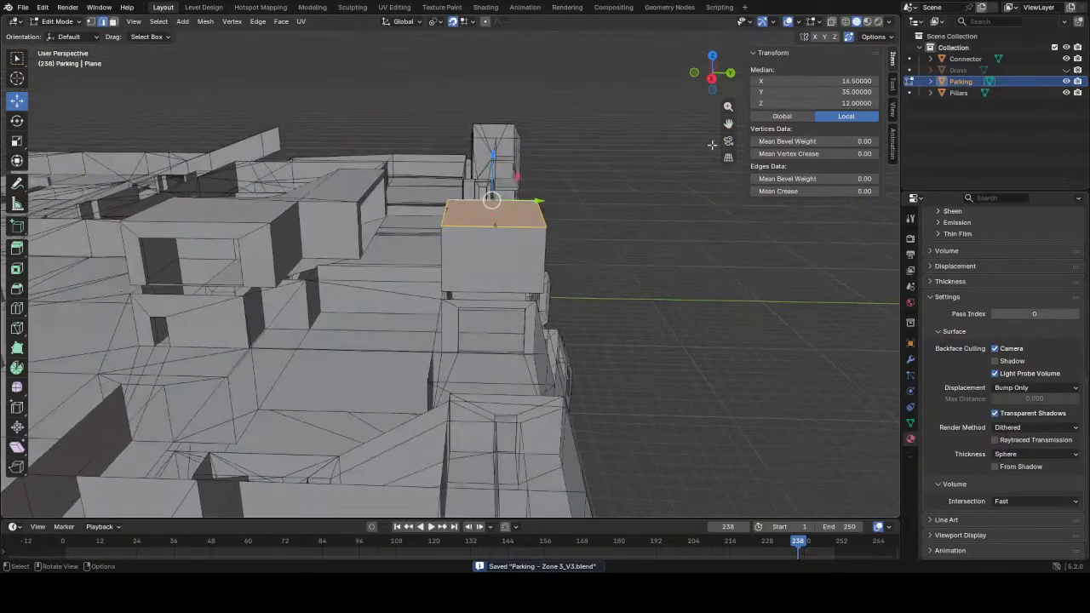
# - Show the Grass object and examine the whole level in Object Mode to see which blocks stand above the grass
pyautogui.click(1066, 70)
pyautogui.moveTo(545, 256)
pyautogui.mouseDown(button='middle')
pyautogui.moveTo(219, 309)
pyautogui.moveTo(542, 241)
pyautogui.moveTo(461, 233)
pyautogui.moveTo(483, 237)
pyautogui.moveTo(443, 244)
pyautogui.moveTo(492, 327)
pyautogui.moveTo(577, 338)
pyautogui.moveTo(518, 326)
pyautogui.moveTo(502, 333)
pyautogui.mouseUp(button='middle')
pyautogui.hotkey('alt', 'z')
pyautogui.press('Tab')
pyautogui.scroll(3, 460, 233)
pyautogui.scroll(-2, 483, 236)
pyautogui.scroll(-3, 483, 237)
pyautogui.scroll(3, 518, 327)
pyautogui.scroll(-3, 509, 326)
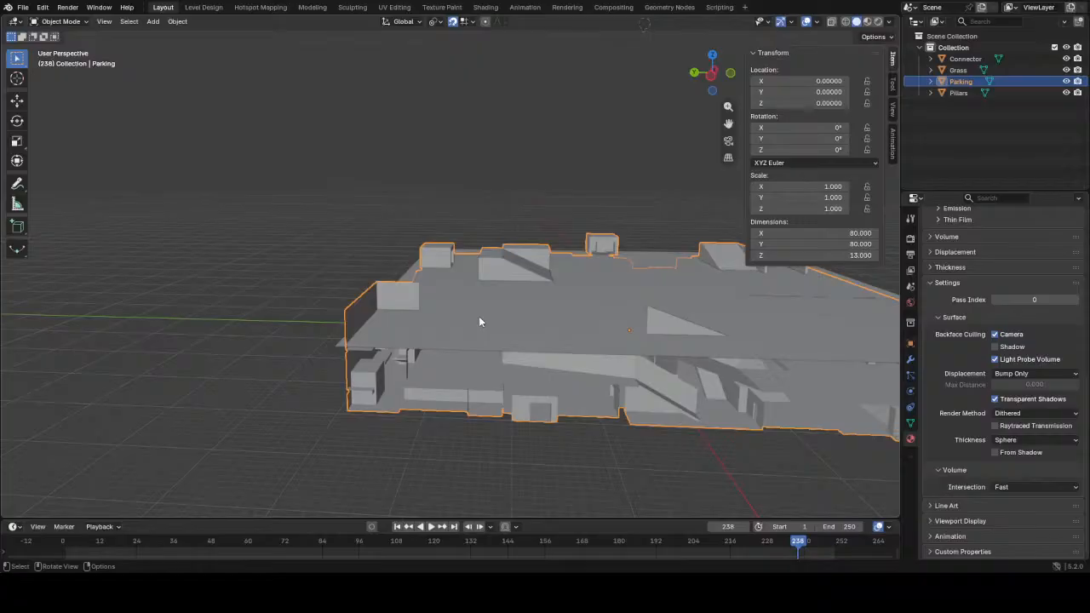
pyautogui.scroll(4, 386, 298)
# - Move the tall corner block's top edge loop by -4 along Z and extrude it up 3
pyautogui.press('Tab')
pyautogui.moveTo(421, 274); pyautogui.dragTo(543, 314, button='middle')
pyautogui.keyDown('alt'); pyautogui.click(529, 253); pyautogui.keyUp('alt')
pyautogui.moveTo(529, 253); pyautogui.dragTo(459, 291, button='middle')
pyautogui.write('gz-4')
pyautogui.press('Return')
pyautogui.write('ez3')
pyautogui.press('Return')
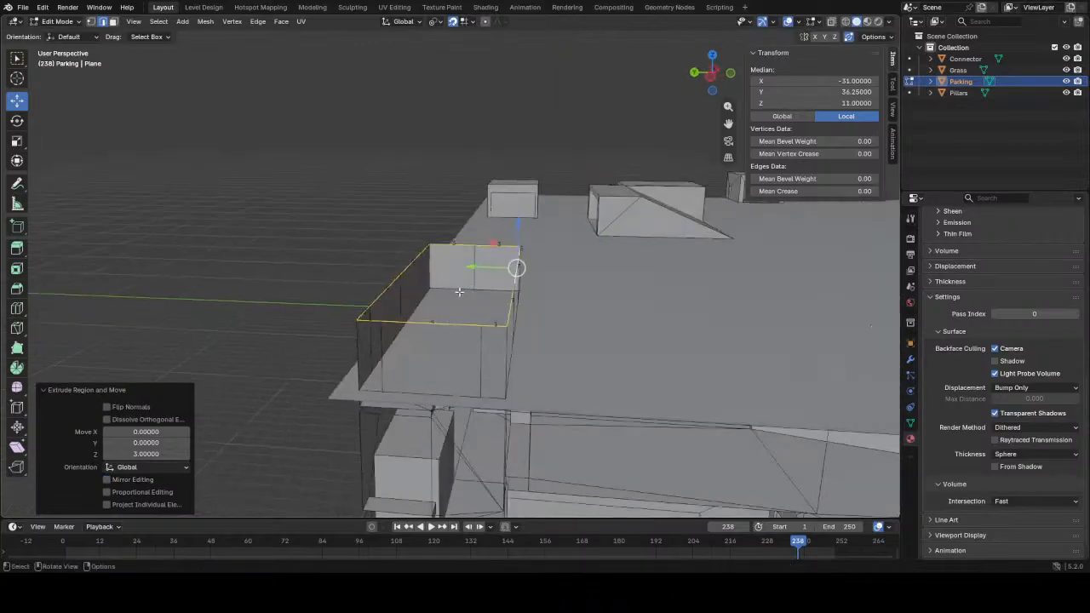
# - Move the upper vertical edges of the extruded wall at Y 33 along X, placing the last one at X -33
pyautogui.moveTo(460, 339); pyautogui.dragTo(584, 349, button='middle')
pyautogui.click(542, 260)
pyautogui.moveTo(549, 292); pyautogui.dragTo(574, 268, button='middle')
pyautogui.moveTo(483, 245); pyautogui.dragTo(509, 250)
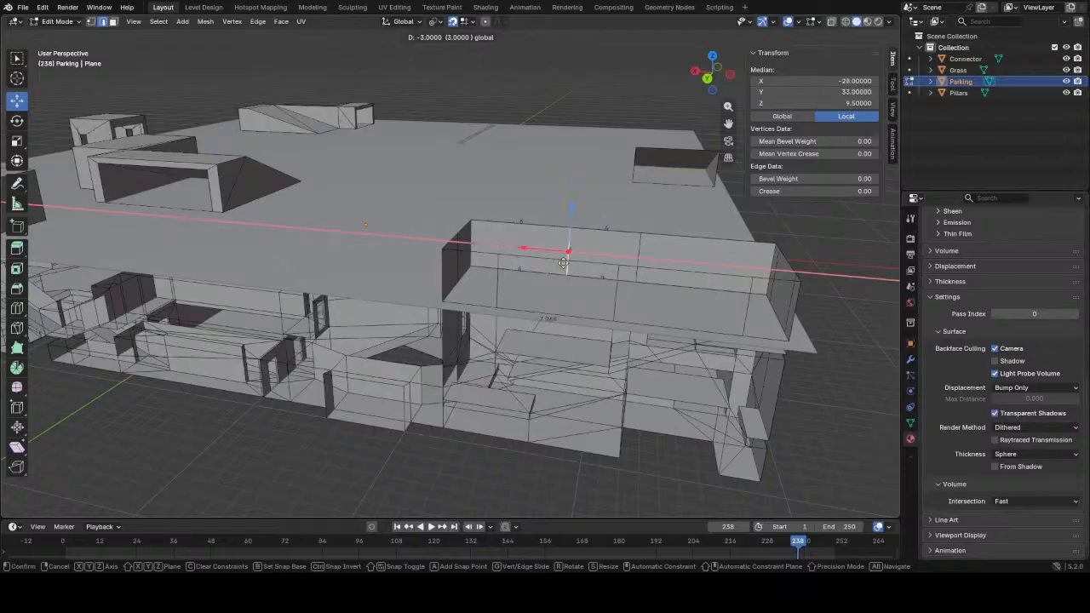
pyautogui.moveTo(563, 264); pyautogui.dragTo(642, 260)
pyautogui.moveTo(643, 260); pyautogui.dragTo(639, 275, button='middle')
pyautogui.moveTo(591, 245); pyautogui.dragTo(660, 264)
# - Inspect the corner block's walls and edge loop at Z 8, and hide the Grass object
pyautogui.moveTo(660, 264); pyautogui.dragTo(515, 315, button='middle')
pyautogui.scroll(-6, 477, 289)
pyautogui.scroll(3, 474, 318)
pyautogui.scroll(2, 464, 322)
pyautogui.scroll(-4, 446, 343)
pyautogui.scroll(3, 528, 331)
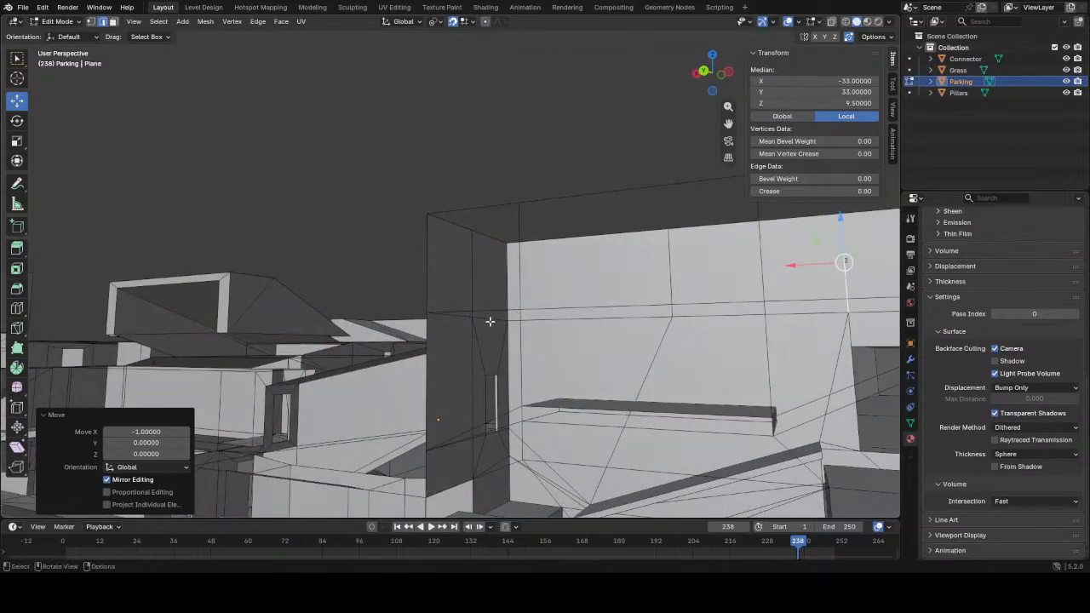
pyautogui.moveTo(491, 321); pyautogui.dragTo(624, 231, button='middle')
pyautogui.keyDown('alt'); pyautogui.click(583, 261); pyautogui.keyUp('alt')
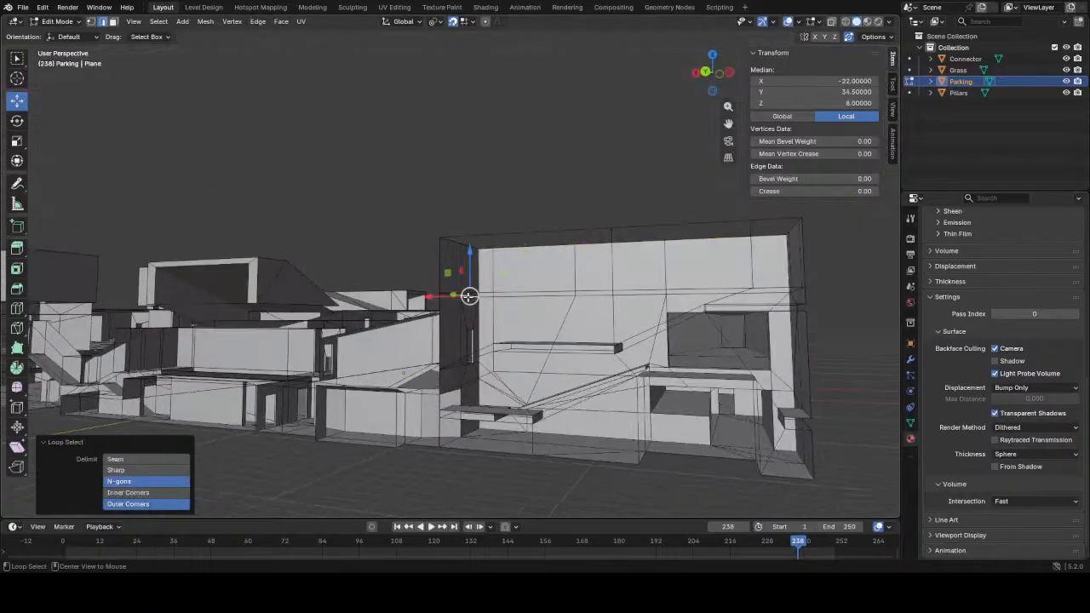
pyautogui.moveTo(562, 303); pyautogui.dragTo(497, 313, button='middle')
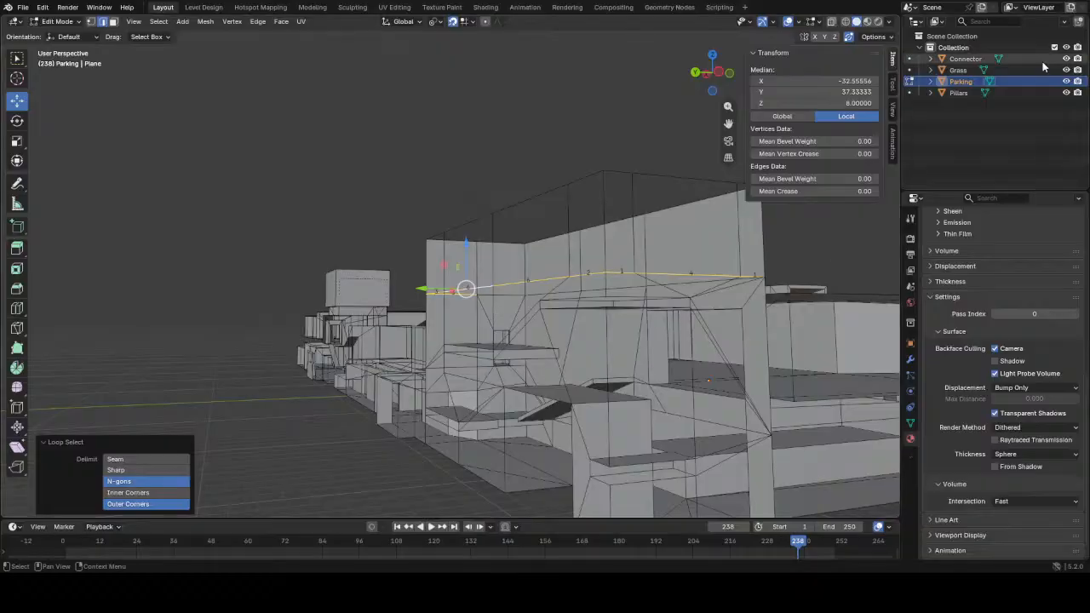
pyautogui.moveTo(888, 183); pyautogui.dragTo(538, 321, button='middle')
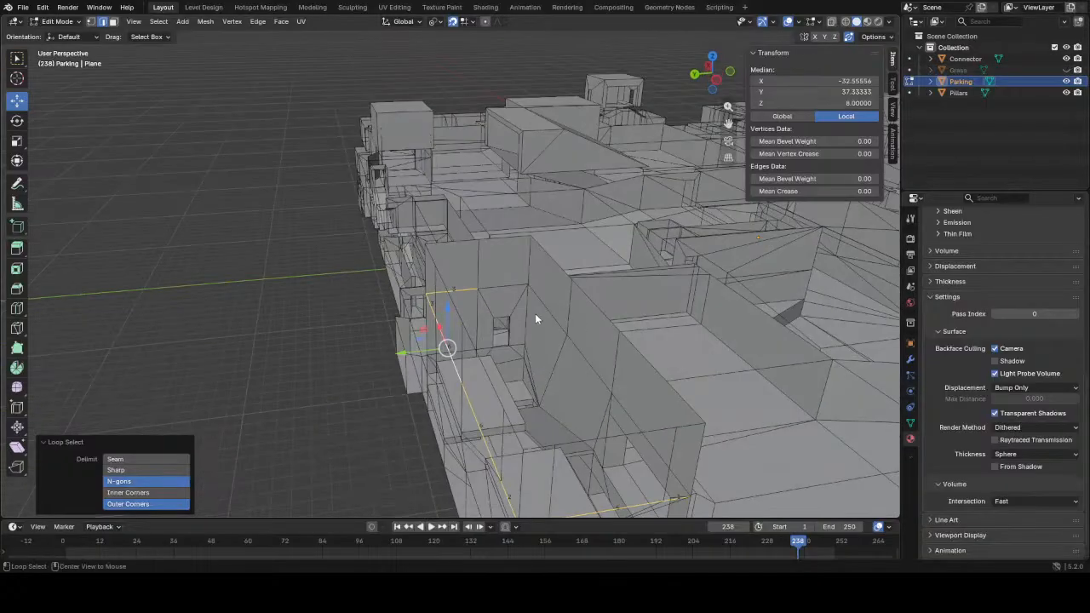
# - Select the full edge loop at Z 8 around the corner block's walls and lower it along Z
pyautogui.press('1')
pyautogui.click(478, 292)
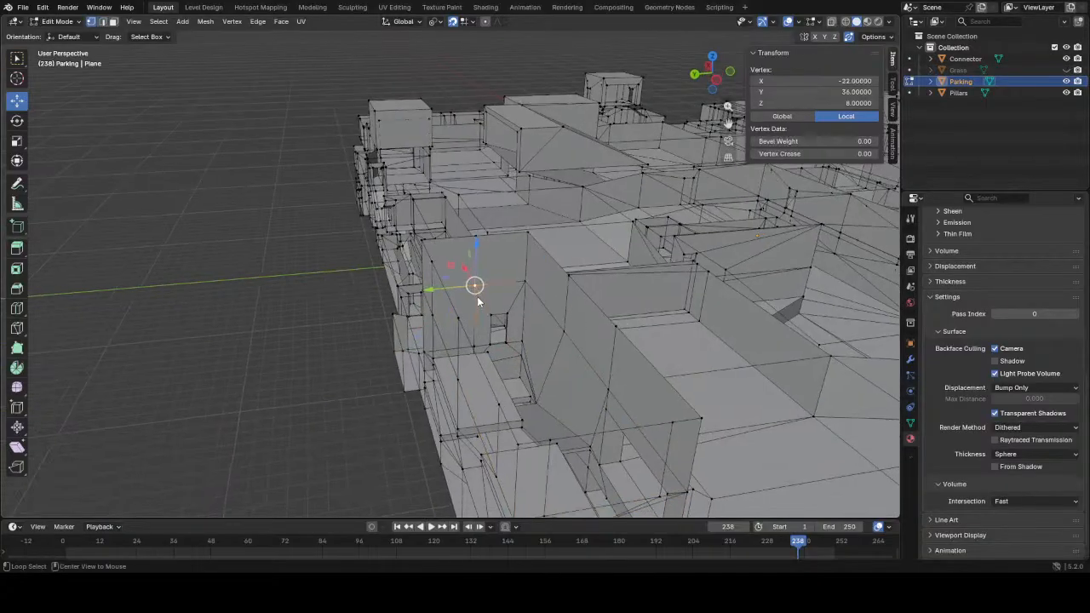
pyautogui.press('KP_Decimal')
pyautogui.scroll(5, 536, 318)
pyautogui.press('2')
pyautogui.keyDown('alt'); pyautogui.click(540, 236); pyautogui.keyUp('alt')
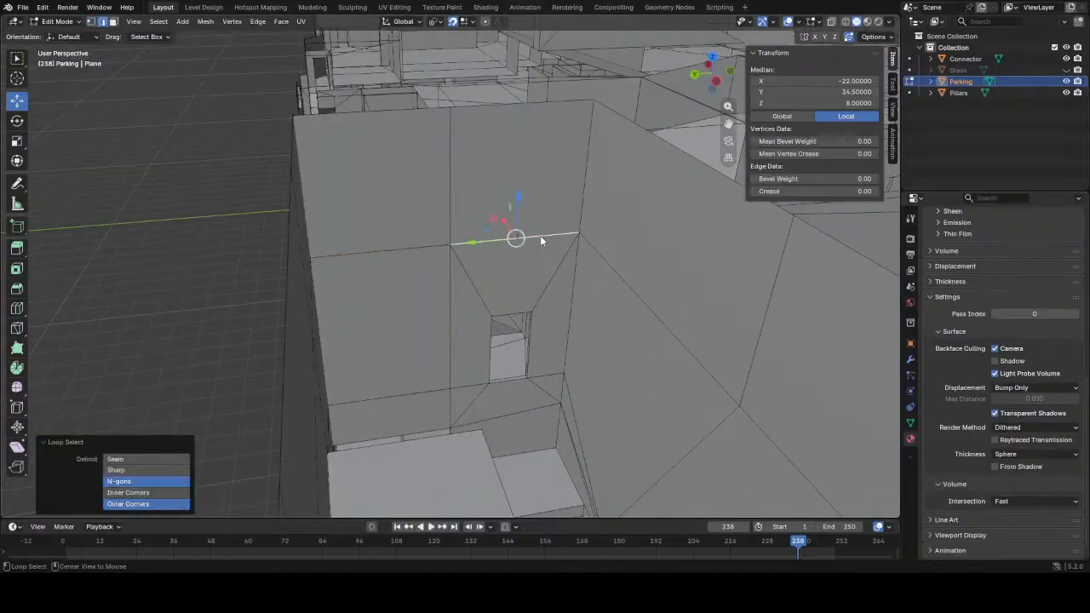
pyautogui.keyDown('shift'); pyautogui.click(613, 255); pyautogui.keyUp('shift')
pyautogui.keyDown('shift'); pyautogui.click(416, 236); pyautogui.keyUp('shift')
pyautogui.scroll(-3, 506, 282)
pyautogui.moveTo(506, 282); pyautogui.dragTo(605, 292, button='middle')
pyautogui.keyDown('alt'); pyautogui.keyDown('shift'); pyautogui.click(598, 323); pyautogui.keyUp('shift'); pyautogui.keyUp('alt')
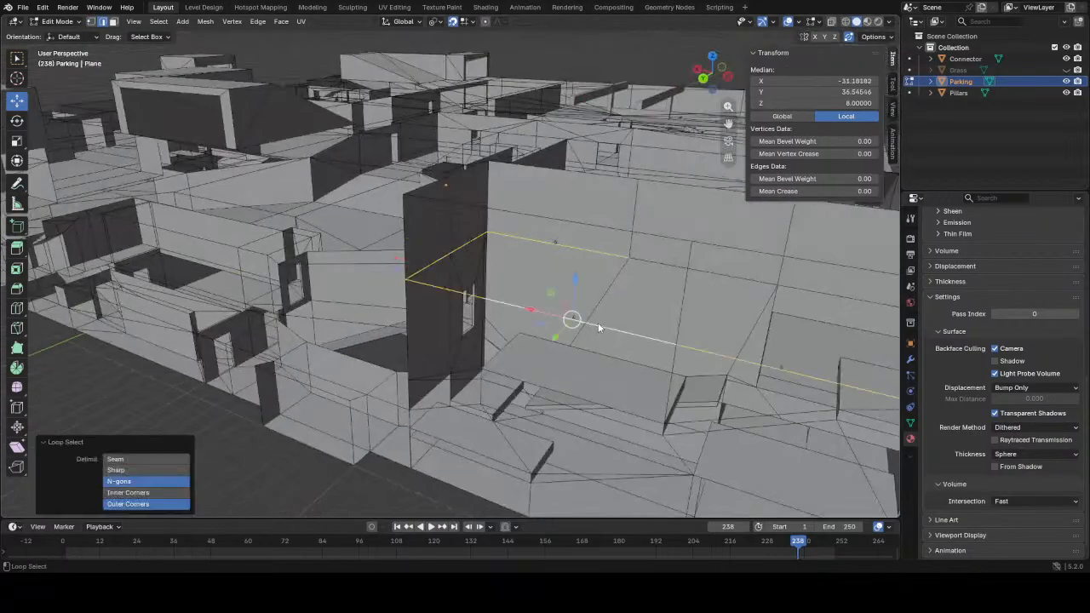
pyautogui.keyDown('shift'); pyautogui.click(669, 271); pyautogui.keyUp('shift')
pyautogui.moveTo(670, 271); pyautogui.dragTo(728, 292, button='middle')
pyautogui.scroll(-3, 726, 256)
pyautogui.moveTo(668, 202); pyautogui.dragTo(706, 212, button='middle')
pyautogui.keyDown('shift'); pyautogui.click(666, 201); pyautogui.keyUp('shift')
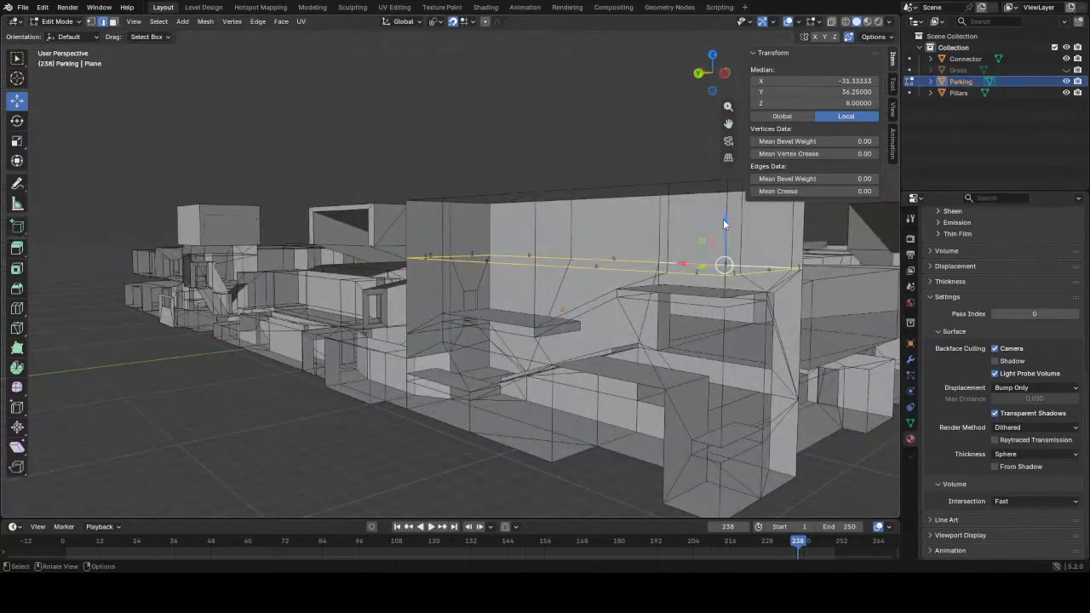
pyautogui.moveTo(725, 223); pyautogui.dragTo(722, 277)
# - Lower the overhanging ledge near X -37, Y 37.5 inside the corner block along Z
pyautogui.moveTo(721, 277); pyautogui.dragTo(582, 299, button='middle')
pyautogui.press('3')
pyautogui.click(582, 297)
pyautogui.press('KP_Decimal')
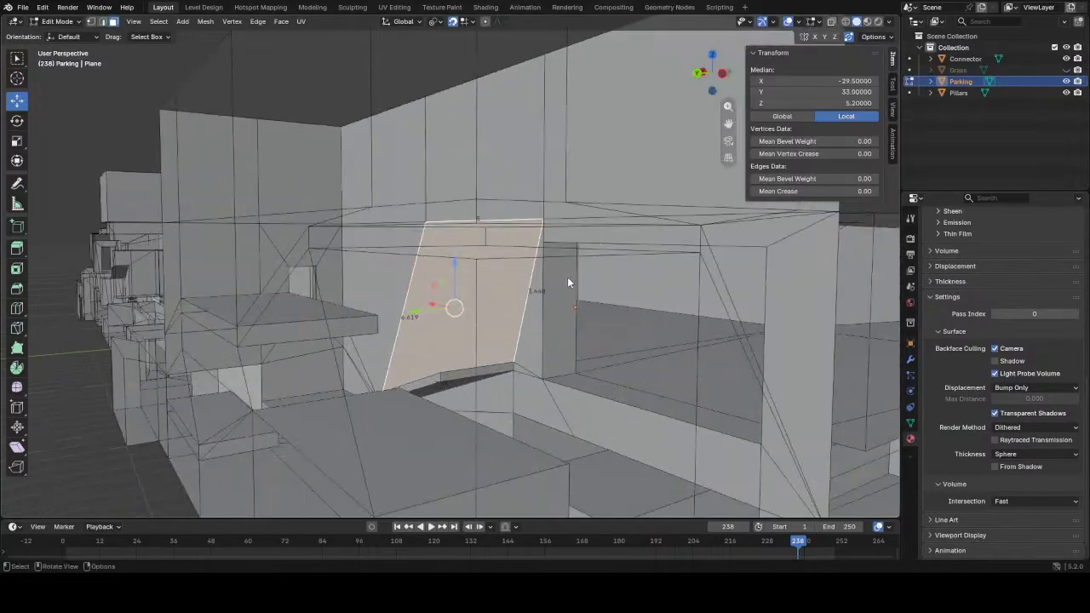
pyautogui.moveTo(638, 331); pyautogui.dragTo(766, 344, button='middle')
pyautogui.click(766, 344)
pyautogui.press('KP_Decimal')
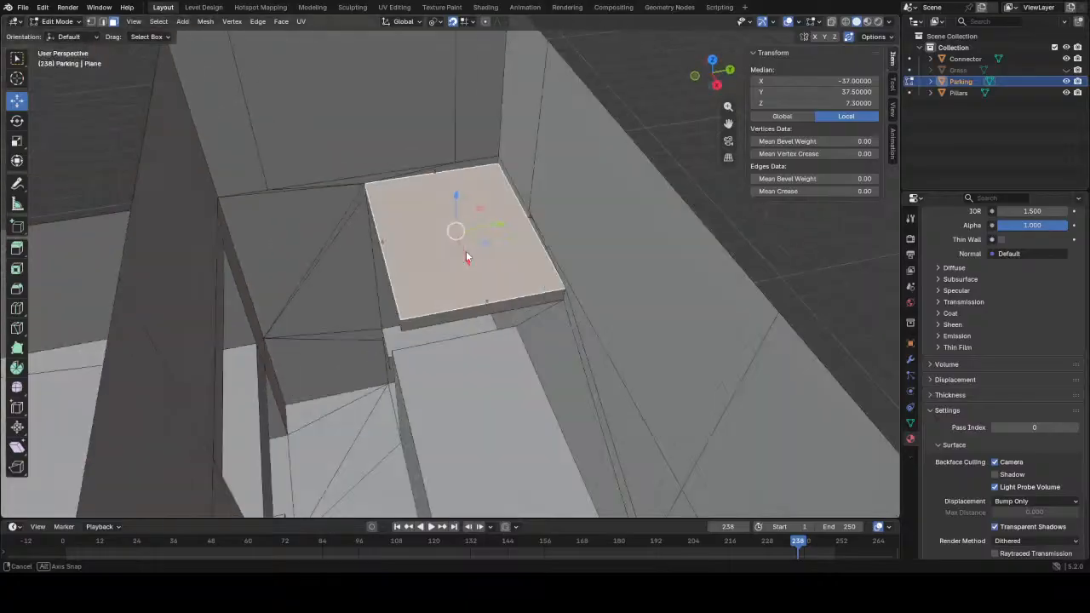
pyautogui.moveTo(466, 256); pyautogui.dragTo(455, 294, button='middle')
pyautogui.click(451, 288)
pyautogui.press('g')
pyautogui.press('z')
pyautogui.moveTo(458, 423); pyautogui.dragTo(455, 450)
pyautogui.scroll(-3, 457, 439)
pyautogui.moveTo(461, 415); pyautogui.dragTo(469, 439, button='middle')
pyautogui.moveTo(450, 347); pyautogui.dragTo(450, 320)
pyautogui.moveTo(451, 322)
pyautogui.mouseDown(button='middle')
pyautogui.moveTo(439, 374)
pyautogui.moveTo(458, 329)
pyautogui.mouseUp(button='middle')
# - Lower the corner block's top edge loop along Z to just above the loop beneath it
pyautogui.scroll(-4, 439, 374)
pyautogui.press('2')
pyautogui.keyDown('alt'); pyautogui.click(413, 151); pyautogui.keyUp('alt')
pyautogui.moveTo(419, 232); pyautogui.dragTo(421, 197, button='middle')
pyautogui.moveTo(410, 128); pyautogui.dragTo(413, 235)
# - Align the short vertical edge at X -28, Y 33 with a second edge by scaling both to 0 along X
pyautogui.moveTo(469, 283); pyautogui.dragTo(637, 193, button='middle')
pyautogui.click(645, 195)
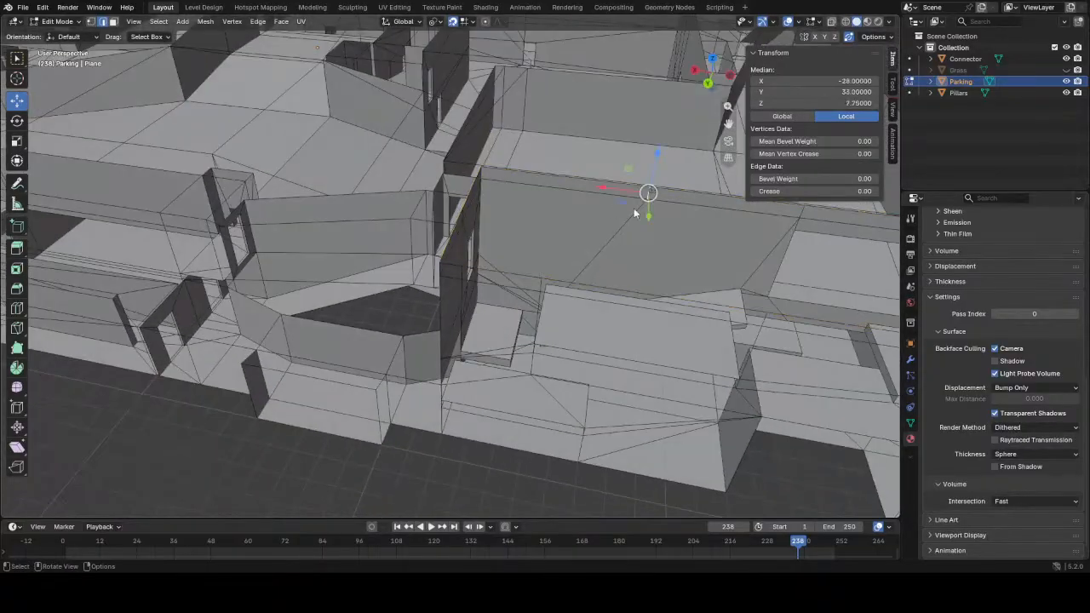
pyautogui.keyDown('shift'); pyautogui.click(542, 288); pyautogui.keyUp('shift')
pyautogui.moveTo(542, 288); pyautogui.dragTo(552, 296, button='middle')
pyautogui.press('s')
pyautogui.press('x')
pyautogui.press('0')
pyautogui.press('Return')
# - Delete three faces of the narrow band along the top of the corner block's walls
pyautogui.moveTo(581, 278); pyautogui.dragTo(684, 240, button='middle')
pyautogui.press('3')
pyautogui.click(377, 235)
pyautogui.keyDown('shift'); pyautogui.click(427, 228); pyautogui.keyUp('shift')
pyautogui.keyDown('shift'); pyautogui.click(686, 245); pyautogui.keyUp('shift')
pyautogui.press('x')
pyautogui.click(659, 277)
# - Fill a face between the open edges of the remaining wall band
pyautogui.moveTo(630, 281); pyautogui.dragTo(454, 299, button='middle')
pyautogui.press('2')
pyautogui.click(342, 272)
pyautogui.moveTo(341, 272); pyautogui.dragTo(667, 237, button='middle')
pyautogui.press('f')
# - Extrude an edge of the wall band along X
pyautogui.moveTo(725, 258); pyautogui.dragTo(495, 250, button='middle')
pyautogui.click(598, 266)
pyautogui.press('e')
pyautogui.press('x')
pyautogui.click(538, 261)
# - Fill the underside between the strip's lower edge at X -25 and the end wall's edges at X -22, and save the file
pyautogui.click(497, 229)
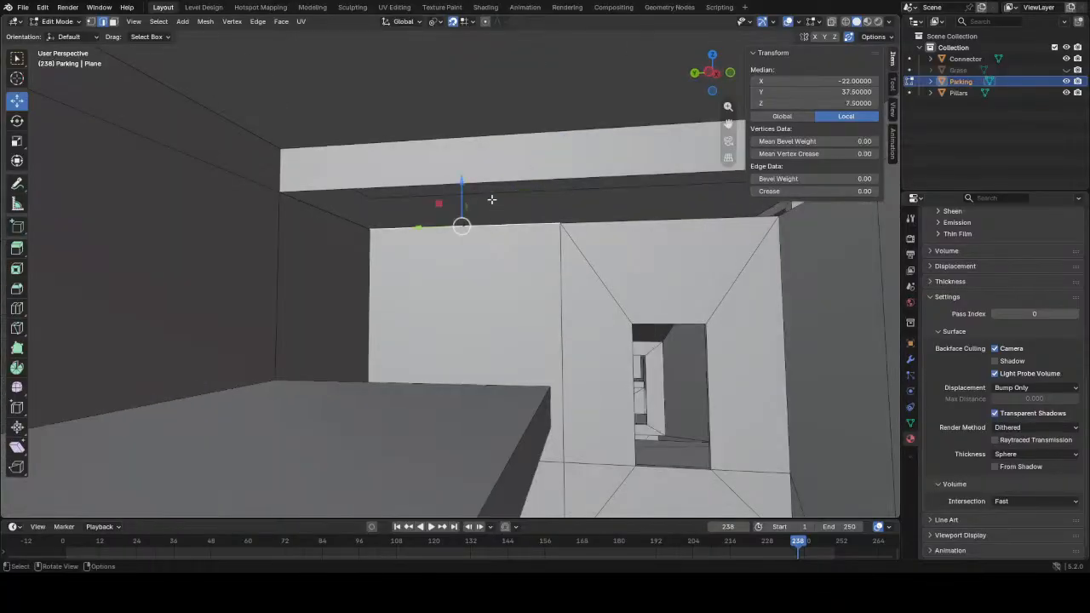
pyautogui.click(378, 181)
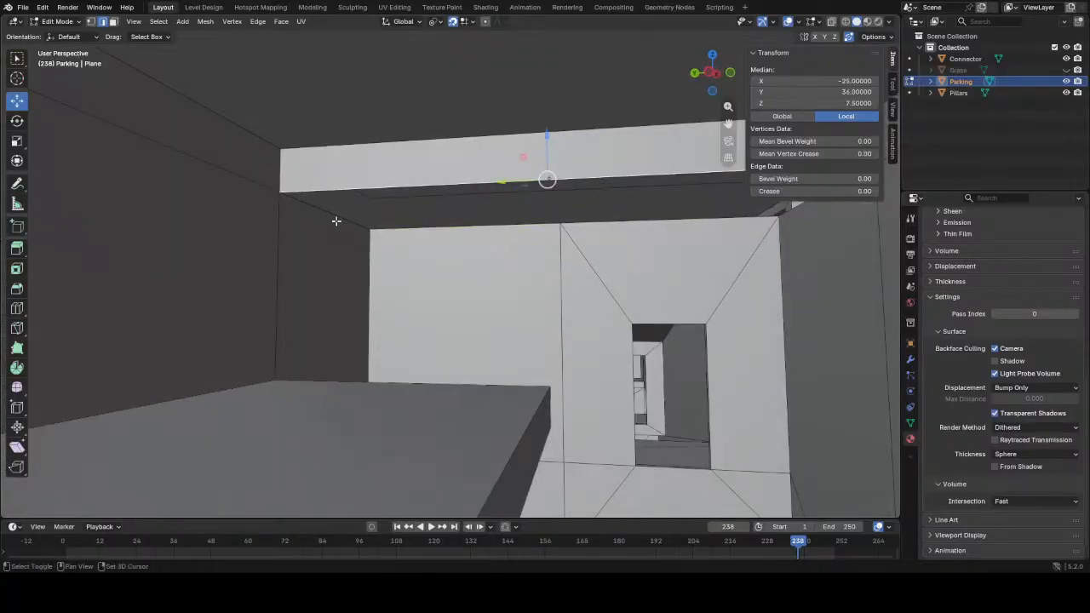
pyautogui.keyDown('shift'); pyautogui.click(442, 237); pyautogui.keyUp('shift')
pyautogui.press('f')
pyautogui.moveTo(639, 232); pyautogui.dragTo(660, 244, button='middle')
pyautogui.moveTo(680, 207); pyautogui.dragTo(591, 333, button='middle')
pyautogui.hotkey('ctrl', 's')
# - Cut a new edge across the upper band of the Y 33 wall with the Knife tool
pyautogui.moveTo(641, 301); pyautogui.dragTo(560, 388, button='middle')
pyautogui.moveTo(611, 286); pyautogui.dragTo(490, 272, button='middle')
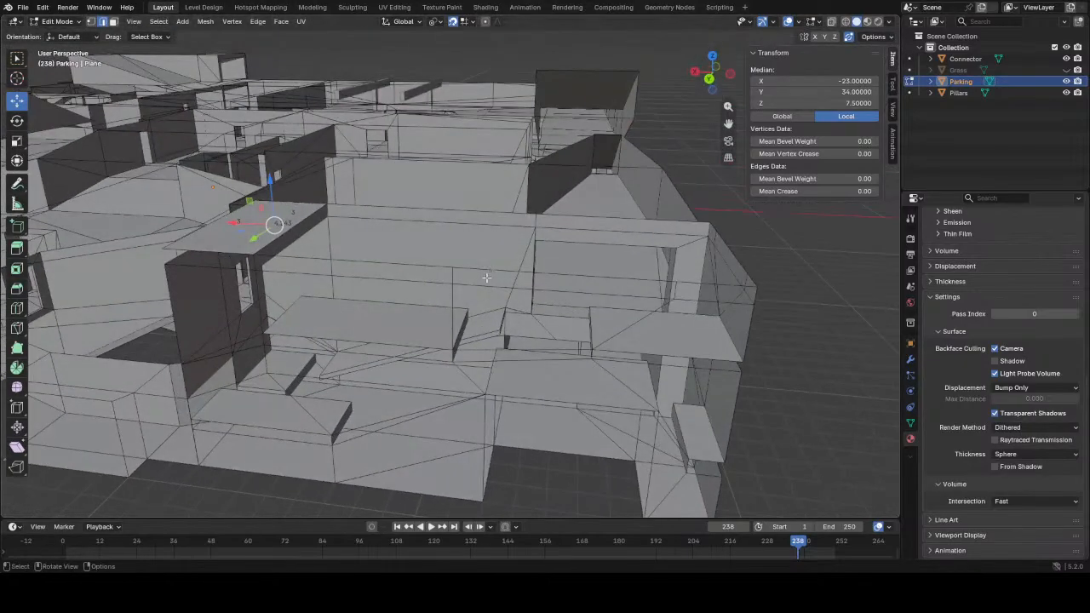
pyautogui.press('k')
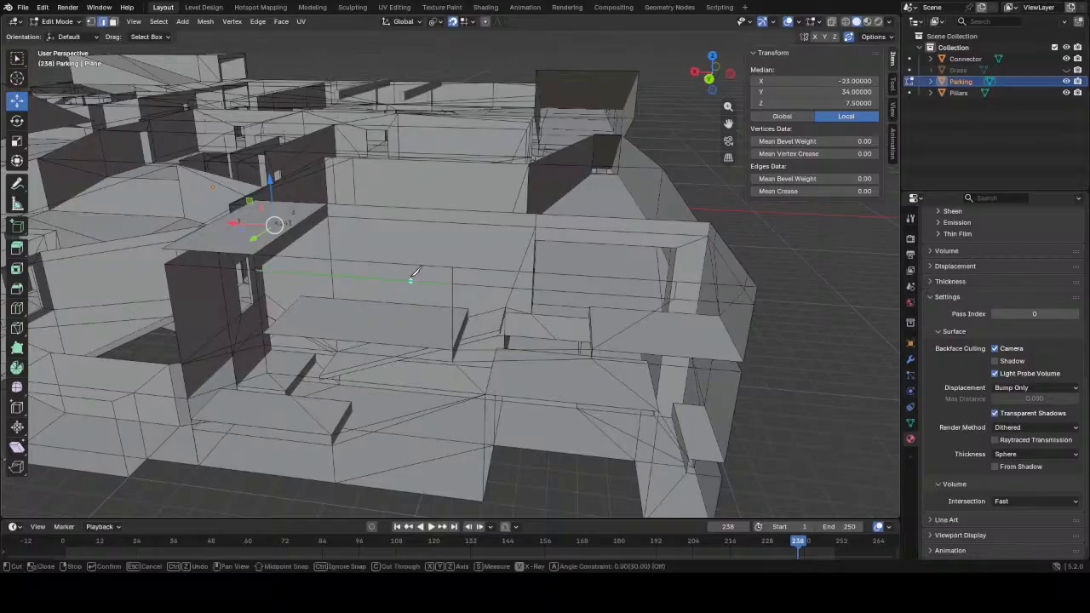
pyautogui.moveTo(401, 263); pyautogui.dragTo(507, 249, button='middle')
pyautogui.click(536, 227)
pyautogui.moveTo(474, 211); pyautogui.dragTo(505, 277, button='middle')
pyautogui.click(464, 212)
pyautogui.press('Return')
# - Move the short vertical edge at X -31 along Y to Y 33, onto the inner wall
pyautogui.press('2')
pyautogui.click(497, 253)
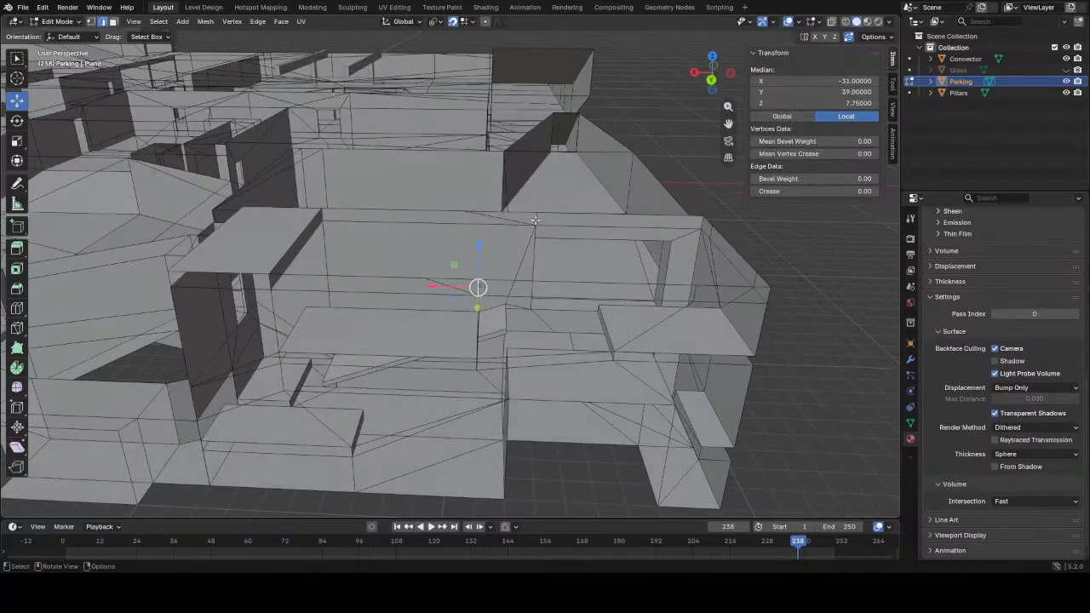
pyautogui.moveTo(497, 220)
pyautogui.mouseDown()
pyautogui.moveTo(445, 218)
pyautogui.moveTo(485, 225)
pyautogui.mouseUp()
pyautogui.moveTo(484, 237); pyautogui.dragTo(473, 214, button='middle')
pyautogui.press('1')
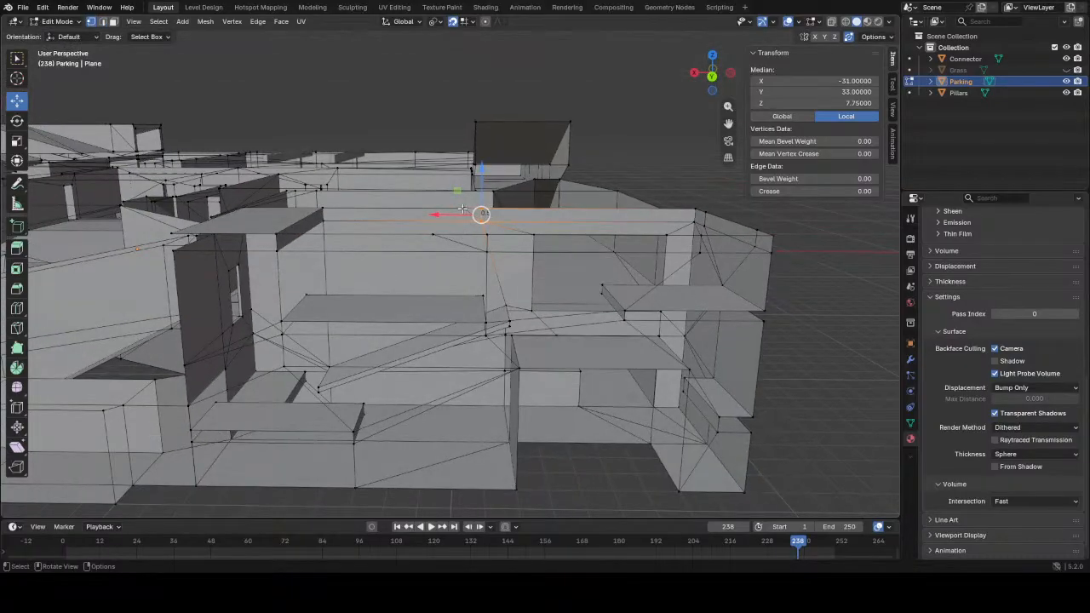
# - Move the short vertical edge of the Y 39 wall's upper band to X -32 and shift the vertex beside it along X
pyautogui.click(465, 213)
pyautogui.moveTo(432, 212)
pyautogui.mouseDown()
pyautogui.moveTo(404, 207)
pyautogui.moveTo(426, 207)
pyautogui.mouseUp()
pyautogui.press('2')
pyautogui.click(486, 236)
pyautogui.moveTo(450, 243); pyautogui.dragTo(476, 244)
pyautogui.press('1')
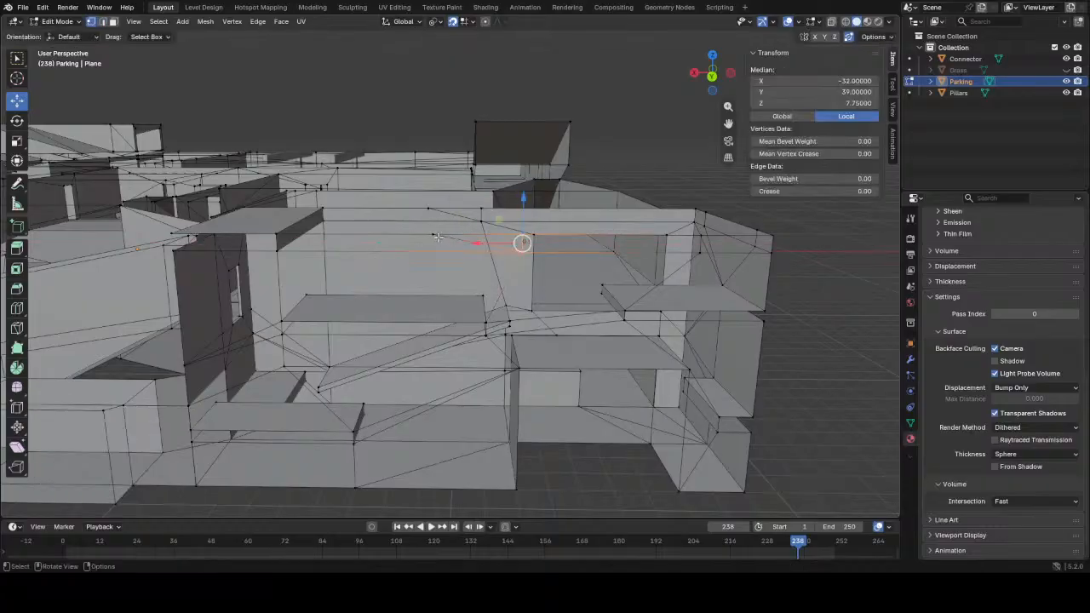
pyautogui.click(437, 236)
pyautogui.moveTo(392, 236); pyautogui.dragTo(414, 238)
# - Scale the short vertical edges of the Y 33 and Y 39 upper bands to 0 along X, aligning both at X -32
pyautogui.press('2')
pyautogui.click(481, 215)
pyautogui.moveTo(483, 218); pyautogui.dragTo(535, 341, button='middle')
pyautogui.keyDown('shift'); pyautogui.click(519, 338); pyautogui.keyUp('shift')
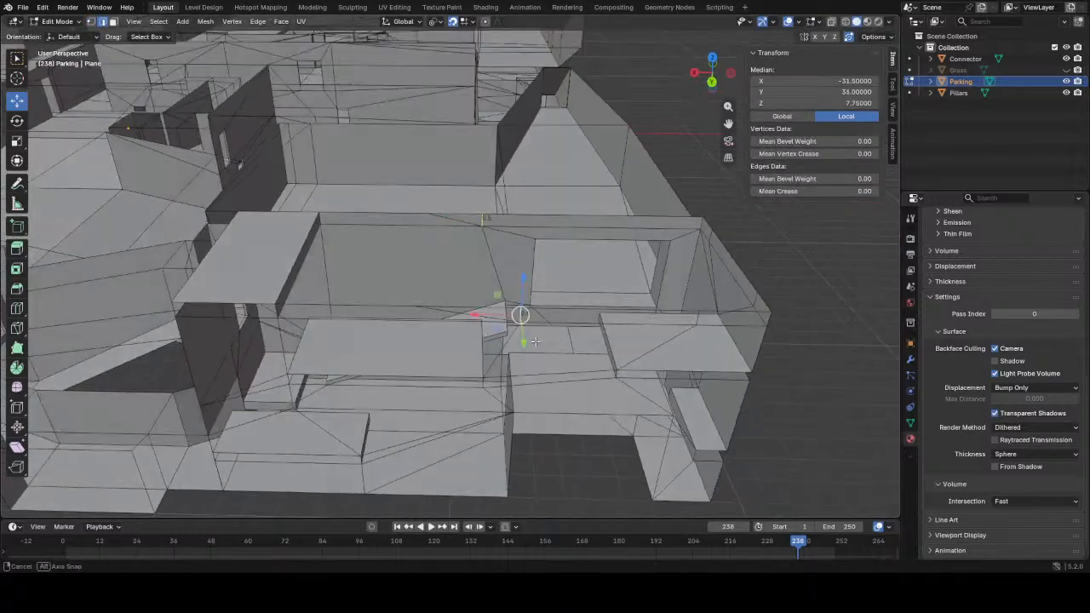
pyautogui.press('s')
pyautogui.press('x')
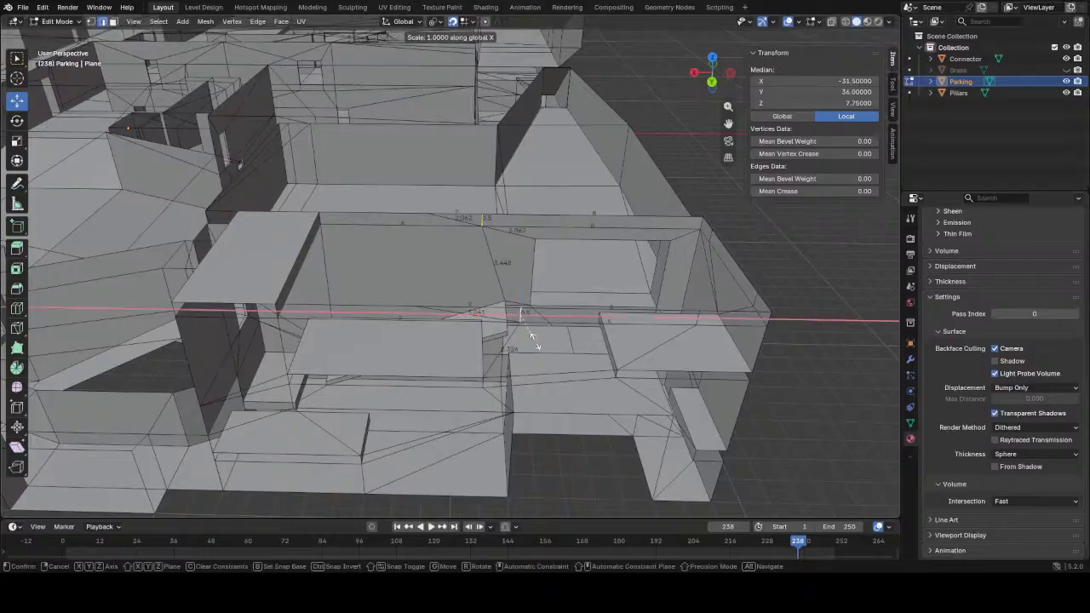
pyautogui.press('0')
pyautogui.press('Return')
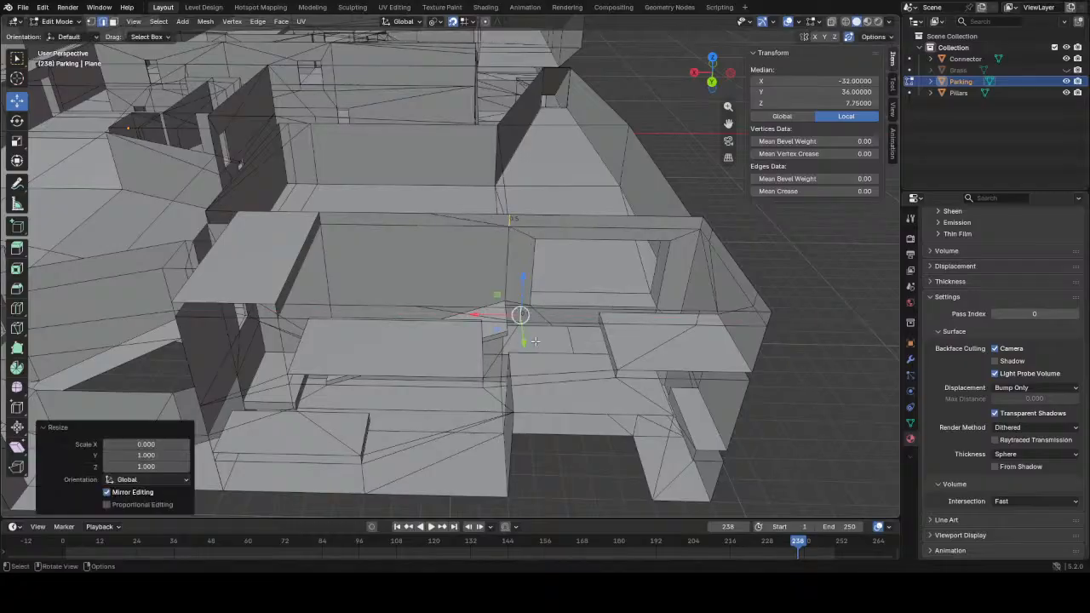
# - Delete the upper band faces of the Y 33 wall between X -25 and X -32
pyautogui.click(467, 221)
pyautogui.moveTo(468, 220); pyautogui.dragTo(464, 219, button='middle')
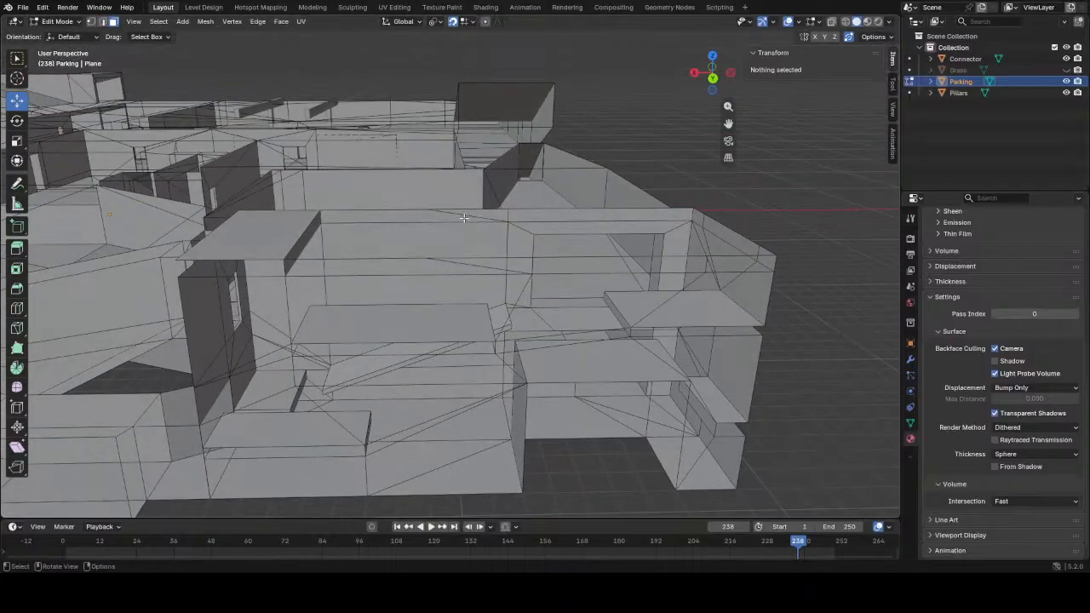
pyautogui.click(468, 217)
pyautogui.keyDown('shift'); pyautogui.click(479, 214); pyautogui.keyUp('shift')
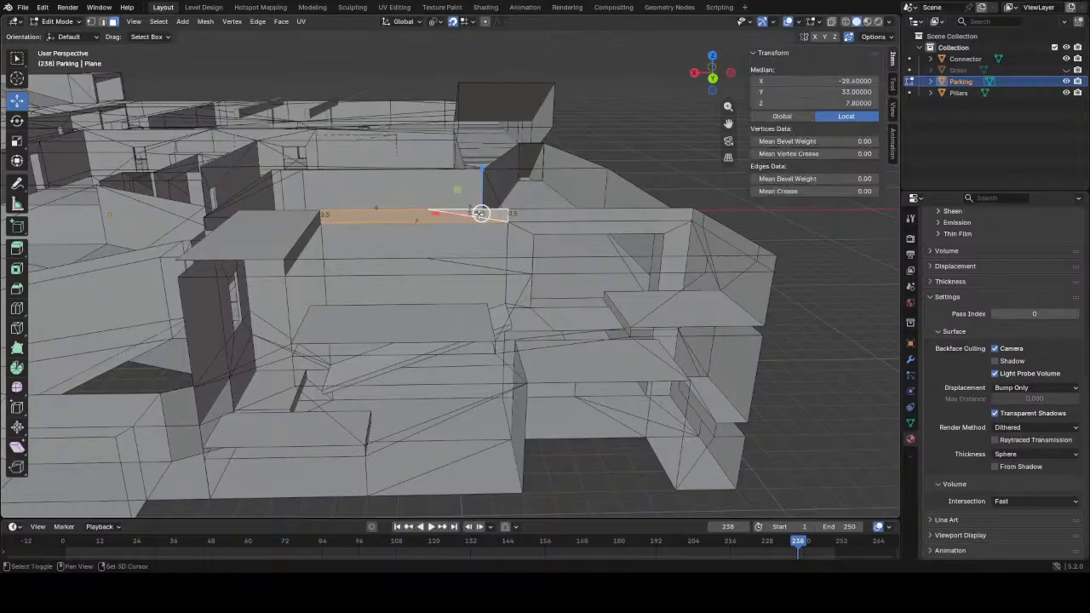
pyautogui.keyDown('shift'); pyautogui.click(472, 265); pyautogui.keyUp('shift')
pyautogui.click(500, 273)
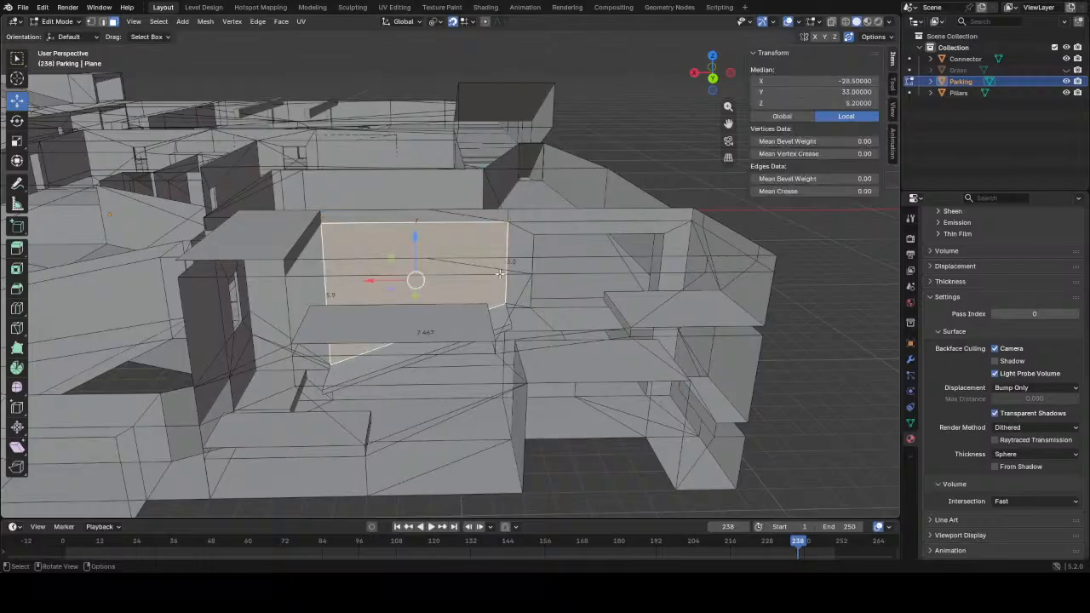
pyautogui.moveTo(447, 258); pyautogui.dragTo(467, 242, button='middle')
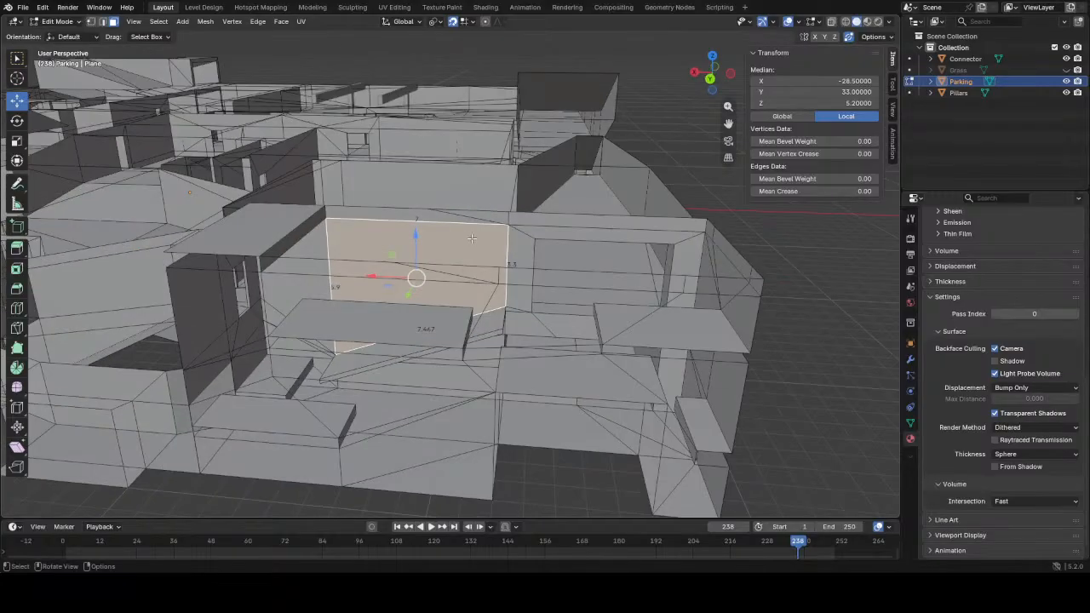
pyautogui.click(479, 215)
pyautogui.press('x')
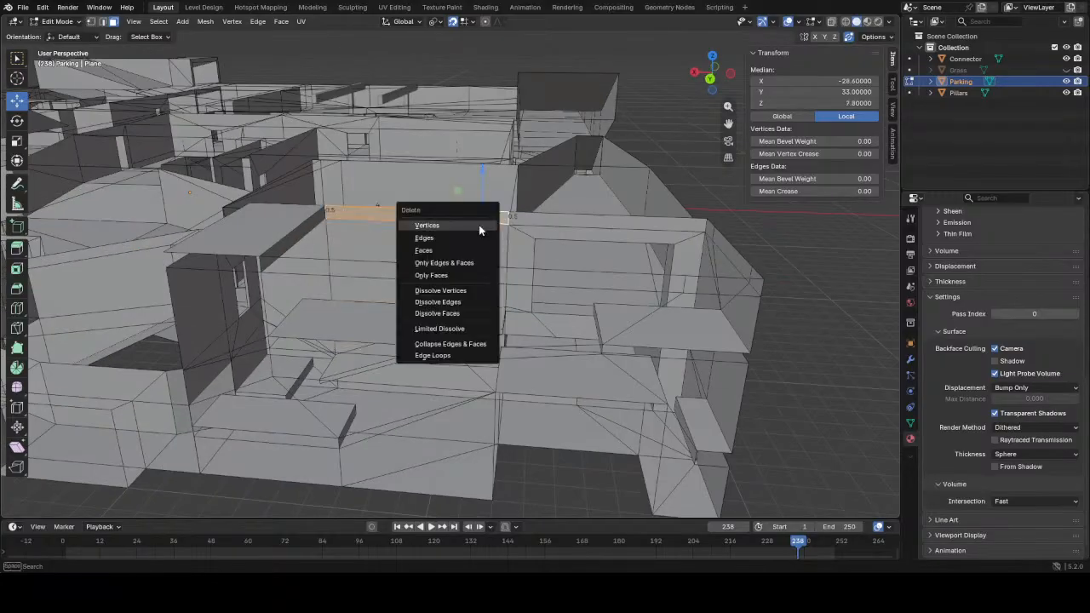
pyautogui.click(478, 236)
# - Cut a new edge in the Y 33 wall with the Knife tool, from the sloped ledge's corner up to the wall's top edge
pyautogui.moveTo(478, 236); pyautogui.dragTo(478, 290, button='middle')
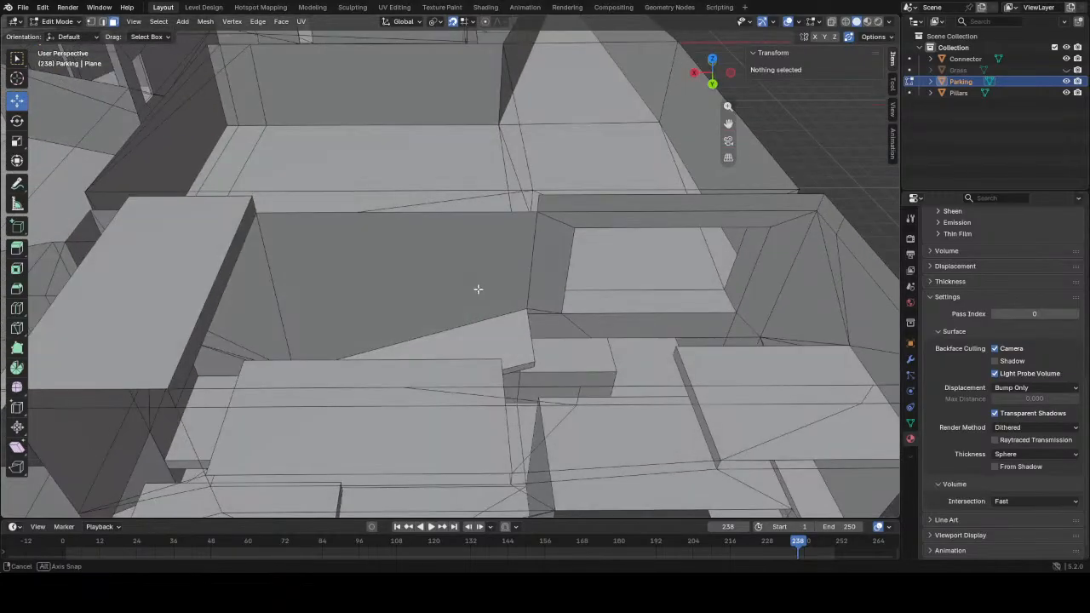
pyautogui.press('k')
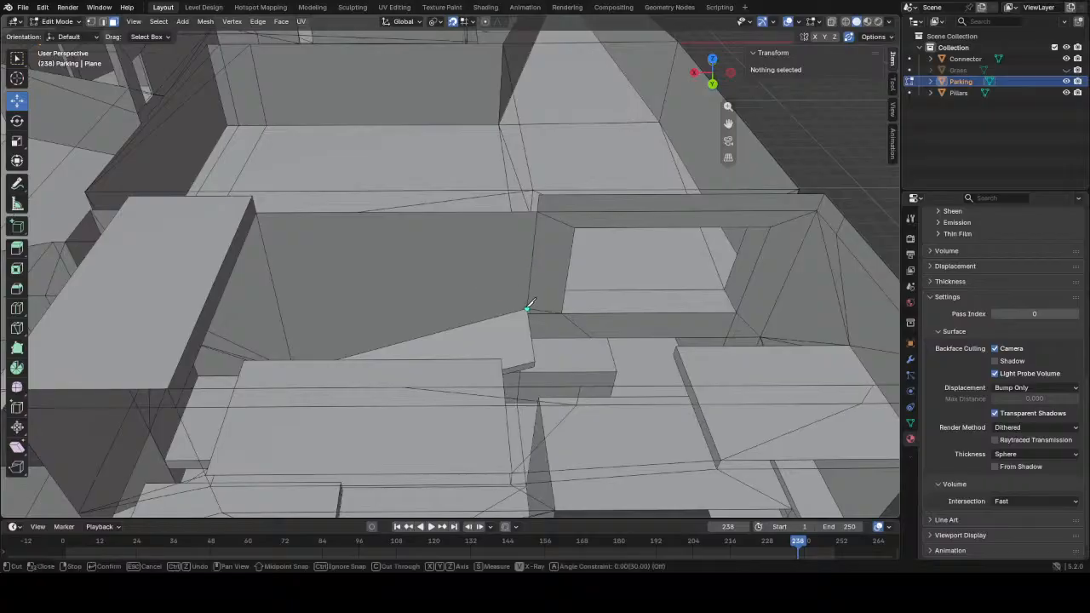
pyautogui.click(464, 211)
pyautogui.press('Return')
# - Delete the upper band faces of the Y 39 wall between X -25 and X -32
pyautogui.moveTo(457, 243); pyautogui.dragTo(478, 144, button='middle')
pyautogui.click(433, 142)
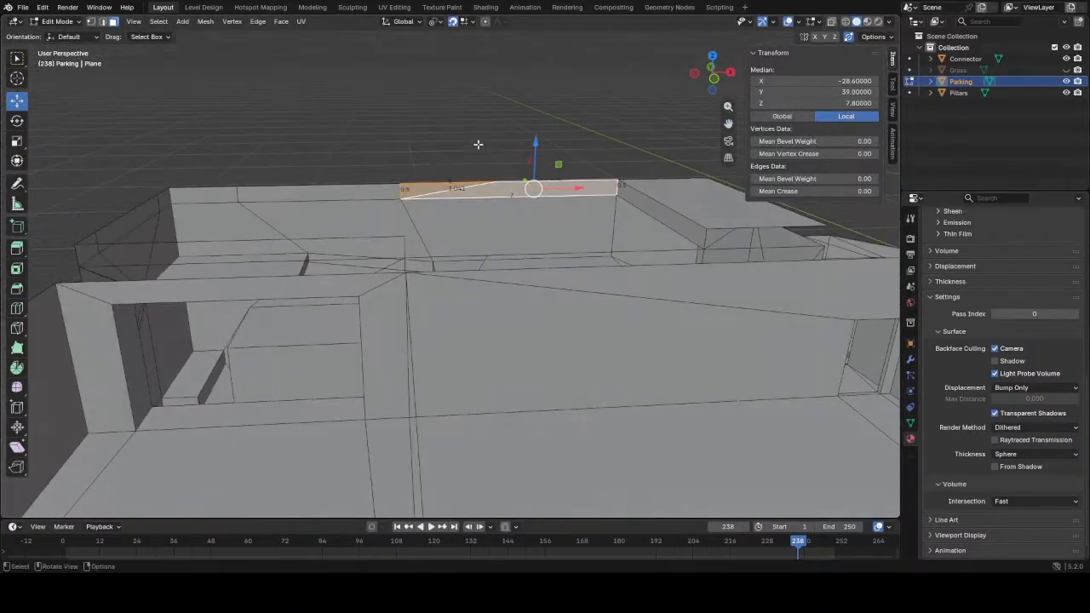
pyautogui.click(476, 146)
# - Cut a new edge in the Y 39 wall with the Knife tool, from the slab's corner up to the wall's top edge
pyautogui.moveTo(477, 184); pyautogui.dragTo(458, 240, button='middle')
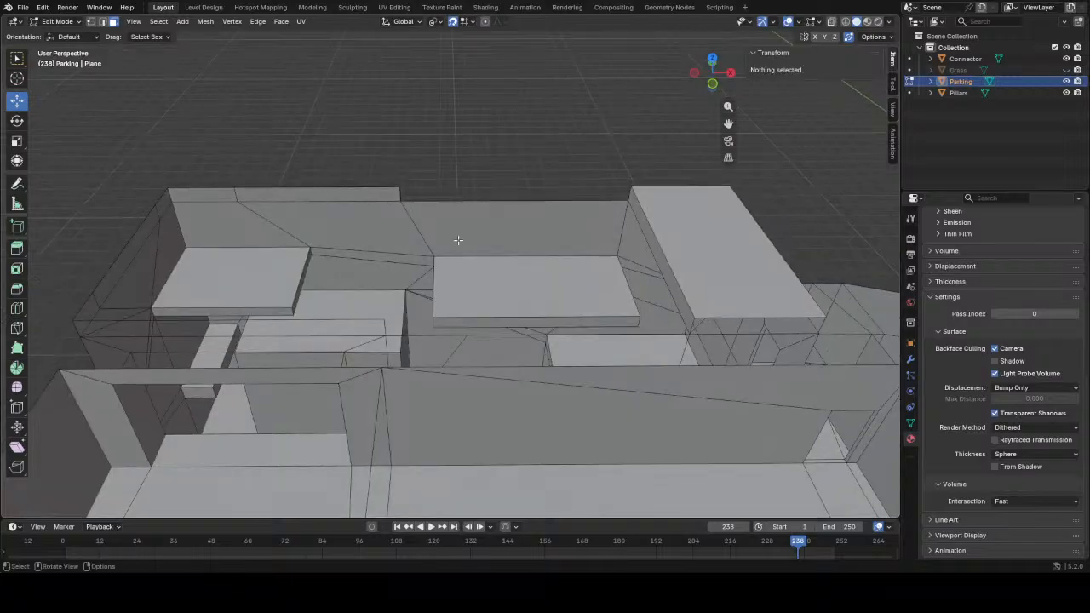
pyautogui.press('k')
pyautogui.click(443, 207)
pyautogui.press('Return')
# - Scale the opposite X -32 vertices at Z 7.5 on the Y 33 and Y 39 walls to 0 along X
pyautogui.moveTo(445, 219); pyautogui.dragTo(488, 322, button='middle')
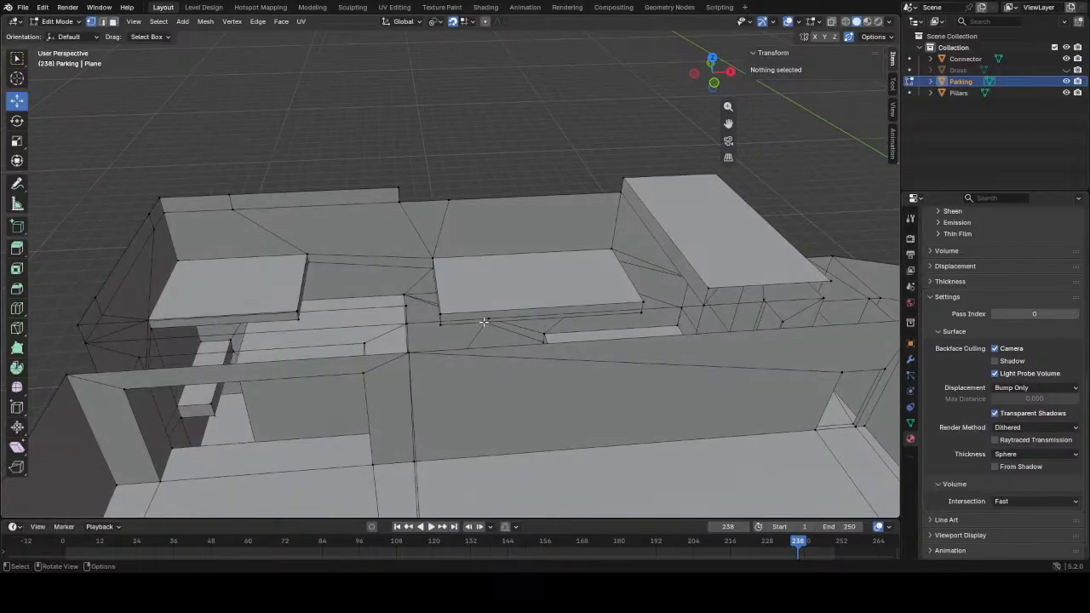
pyautogui.click(407, 323)
pyautogui.keyDown('shift'); pyautogui.click(398, 196); pyautogui.keyUp('shift')
pyautogui.keyDown('shift'); pyautogui.moveTo(398, 197); pyautogui.dragTo(423, 228, button='middle'); pyautogui.keyUp('shift')
pyautogui.press('s')
pyautogui.press('x')
pyautogui.press('0')
pyautogui.press('Return')
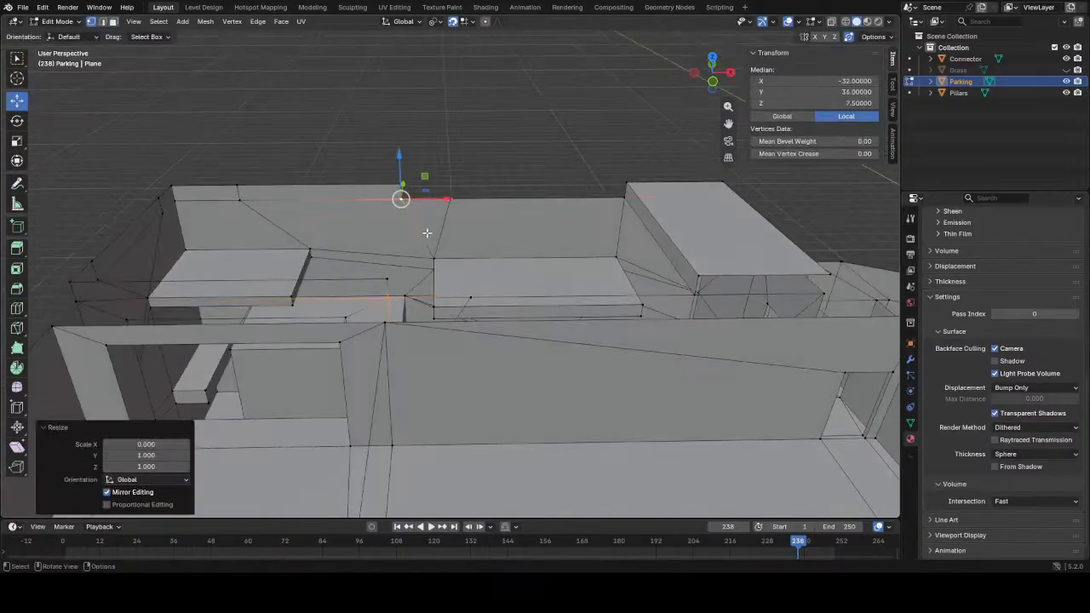
# - Align the two new knife-cut vertices by scaling them to 0 along X, and move them along X to X -29
pyautogui.click(449, 196)
pyautogui.keyDown('shift'); pyautogui.click(469, 297); pyautogui.keyUp('shift')
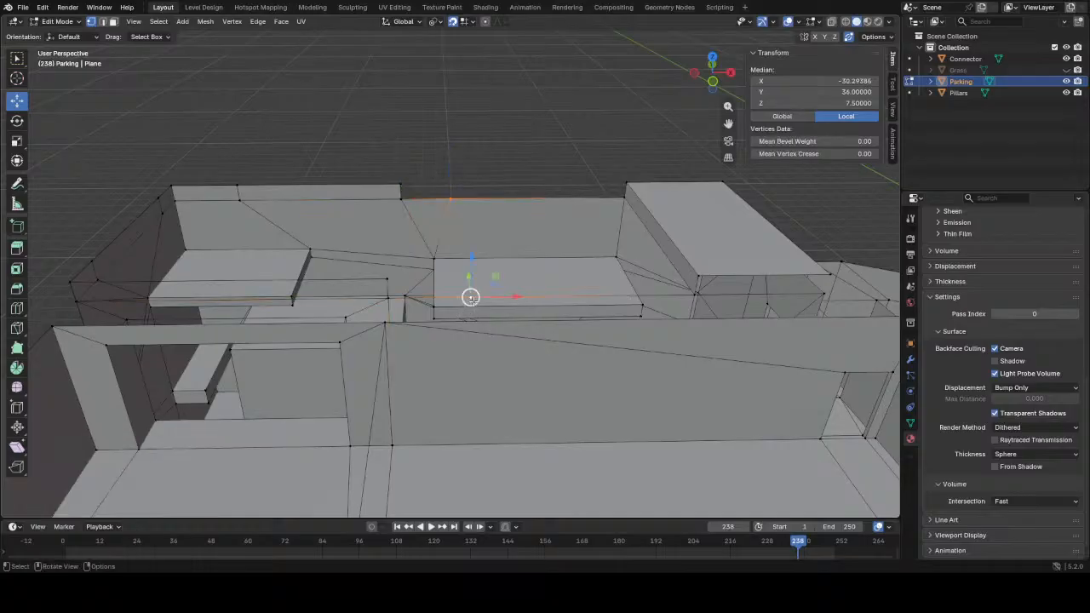
pyautogui.press('s')
pyautogui.press('x')
pyautogui.press('0')
pyautogui.press('Return')
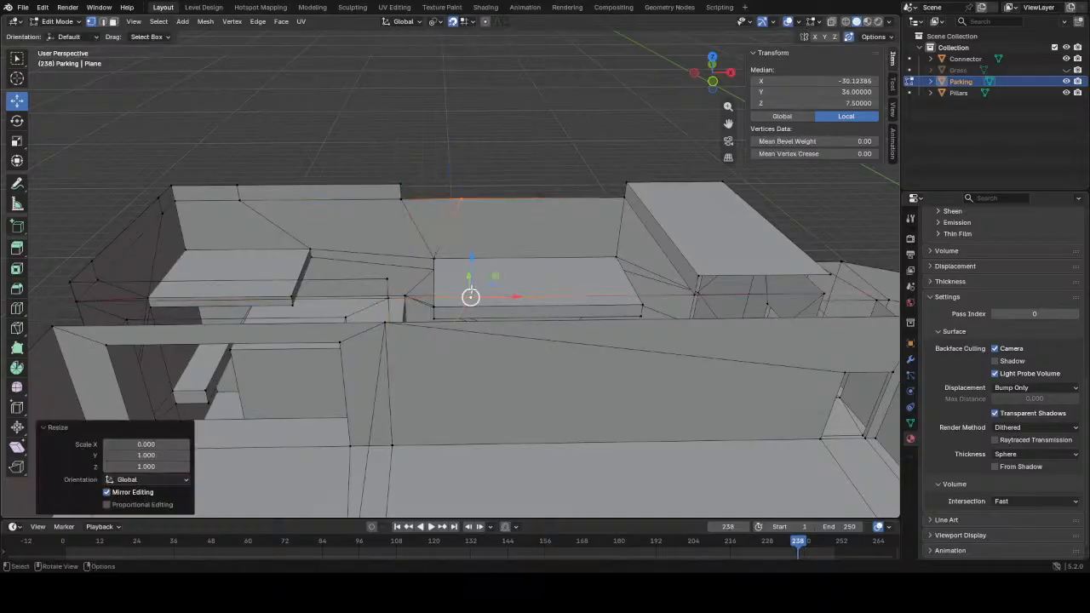
pyautogui.click(462, 201)
pyautogui.keyDown('shift'); pyautogui.click(469, 295); pyautogui.keyUp('shift')
pyautogui.press('g')
pyautogui.press('x')
pyautogui.click(539, 297)
# - Fill the vertical band at X -32 between the short edges on the Y 33 and Y 39 walls
pyautogui.moveTo(539, 297); pyautogui.dragTo(452, 134, button='middle')
pyautogui.click(493, 151)
pyautogui.keyDown('shift'); pyautogui.click(488, 211); pyautogui.keyUp('shift')
pyautogui.keyDown('shift'); pyautogui.click(442, 171); pyautogui.keyUp('shift')
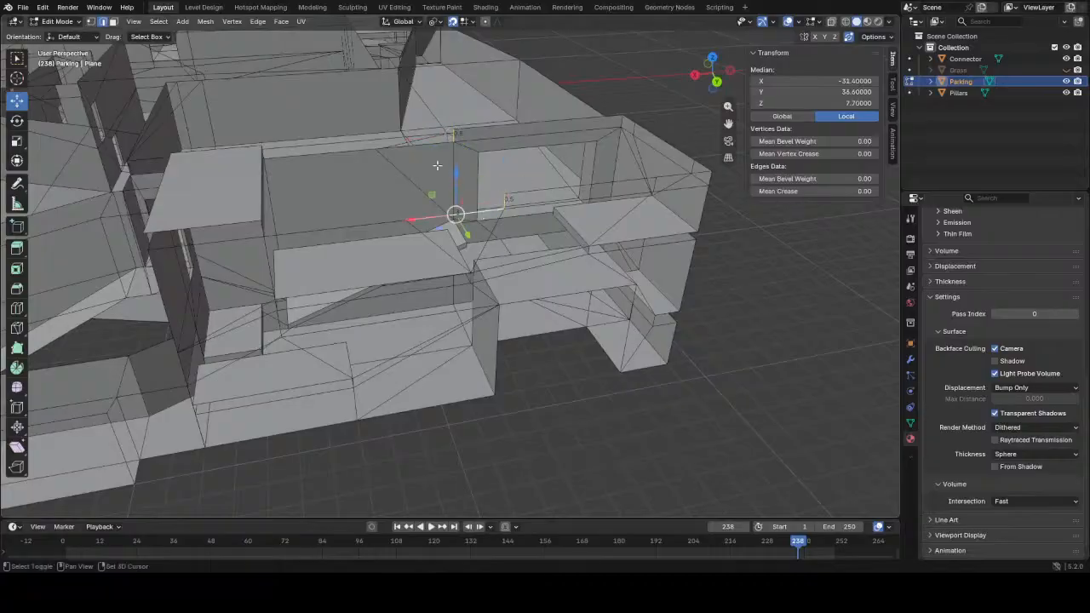
pyautogui.keyDown('shift'); pyautogui.click(422, 148); pyautogui.keyUp('shift')
pyautogui.moveTo(423, 148); pyautogui.dragTo(489, 220, button='middle')
pyautogui.click(485, 232)
# - Connect the two X -29 vertices with an edge across the gap and extrude it up along Z to Z 8
pyautogui.click(567, 136)
pyautogui.moveTo(567, 136); pyautogui.dragTo(508, 202, button='middle')
pyautogui.press('1')
pyautogui.click(435, 137)
pyautogui.keyDown('shift'); pyautogui.click(400, 215); pyautogui.keyUp('shift')
pyautogui.press('j')
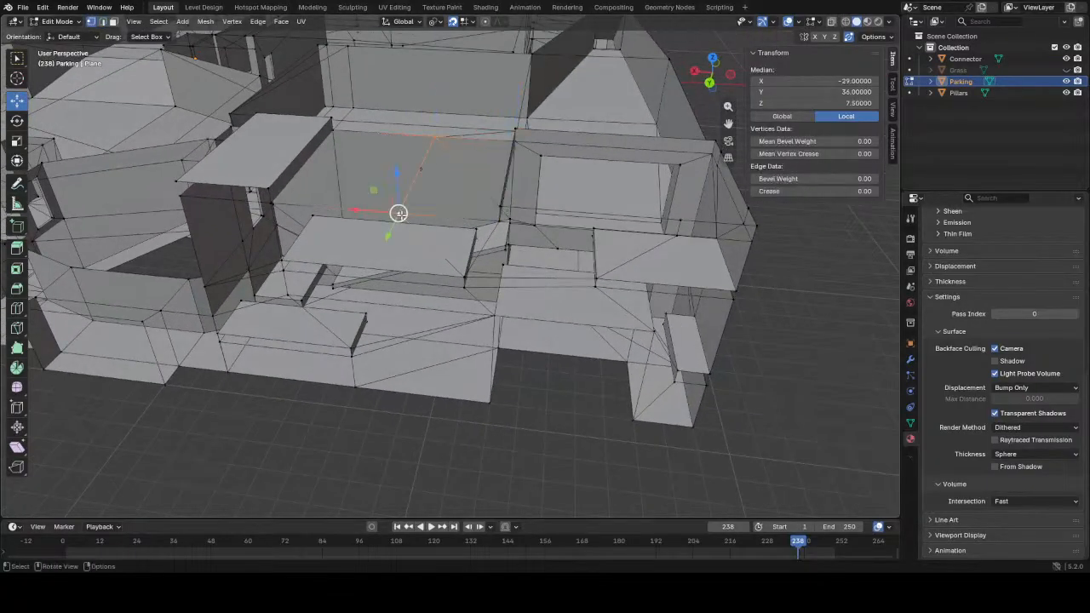
pyautogui.press('e')
pyautogui.press('z')
pyautogui.click(437, 190)
# - Flip the normals of the vertical face at X -29
pyautogui.moveTo(387, 203); pyautogui.dragTo(333, 195, button='middle')
pyautogui.press('3')
pyautogui.click(413, 203)
pyautogui.click(444, 186)
pyautogui.hotkey('alt', 'n')
pyautogui.click(444, 186)
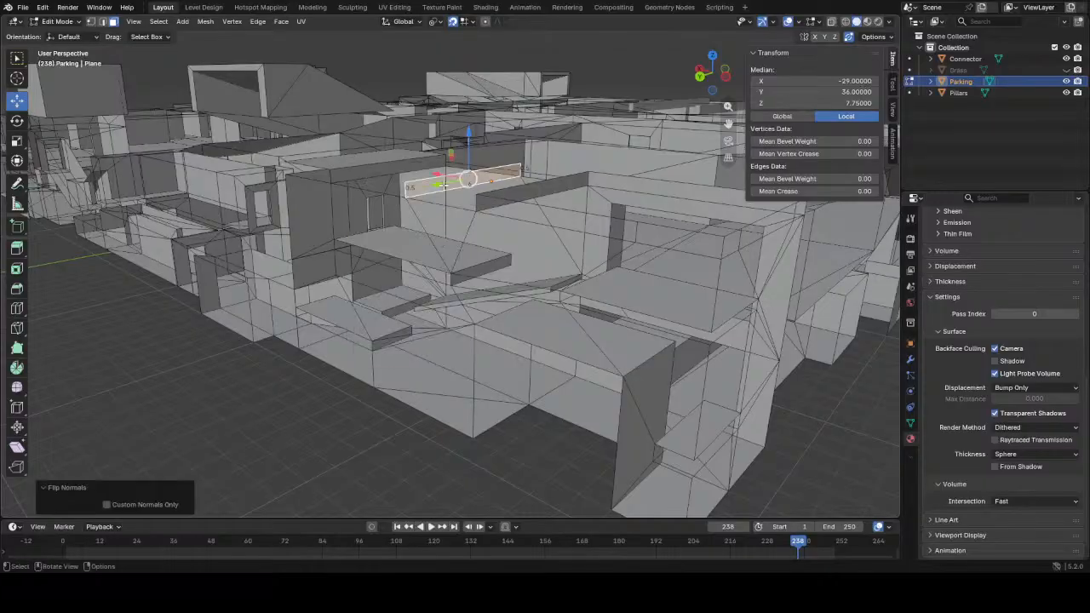
# - Fill the roof at Z 8 between the upper edges at X -29 and X -32
pyautogui.press('2')
pyautogui.click(438, 191)
pyautogui.moveTo(427, 180); pyautogui.dragTo(493, 188, button='middle')
pyautogui.moveTo(385, 186)
pyautogui.mouseDown(button='middle')
pyautogui.moveTo(423, 182)
pyautogui.moveTo(411, 189)
pyautogui.moveTo(390, 174)
pyautogui.mouseUp(button='middle')
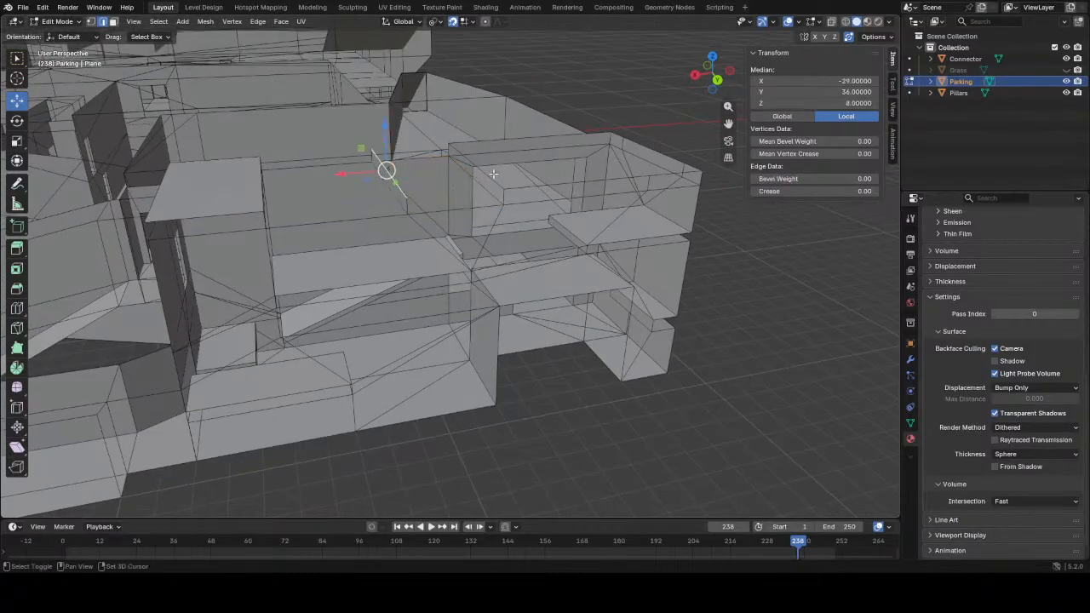
pyautogui.keyDown('shift'); pyautogui.click(490, 175); pyautogui.keyUp('shift')
pyautogui.moveTo(489, 175); pyautogui.dragTo(412, 183, button='middle')
# - Fill the upper wall bands between X -25 and X -29 on the Y 39 and Y 33 sides, and save the file
pyautogui.click(319, 180)
pyautogui.moveTo(319, 180); pyautogui.dragTo(365, 241, button='middle')
pyautogui.keyDown('shift'); pyautogui.click(403, 201); pyautogui.keyUp('shift')
pyautogui.click(357, 163)
pyautogui.keyDown('shift'); pyautogui.click(407, 155); pyautogui.keyUp('shift')
pyautogui.press('f')
pyautogui.hotkey('ctrl', 's')
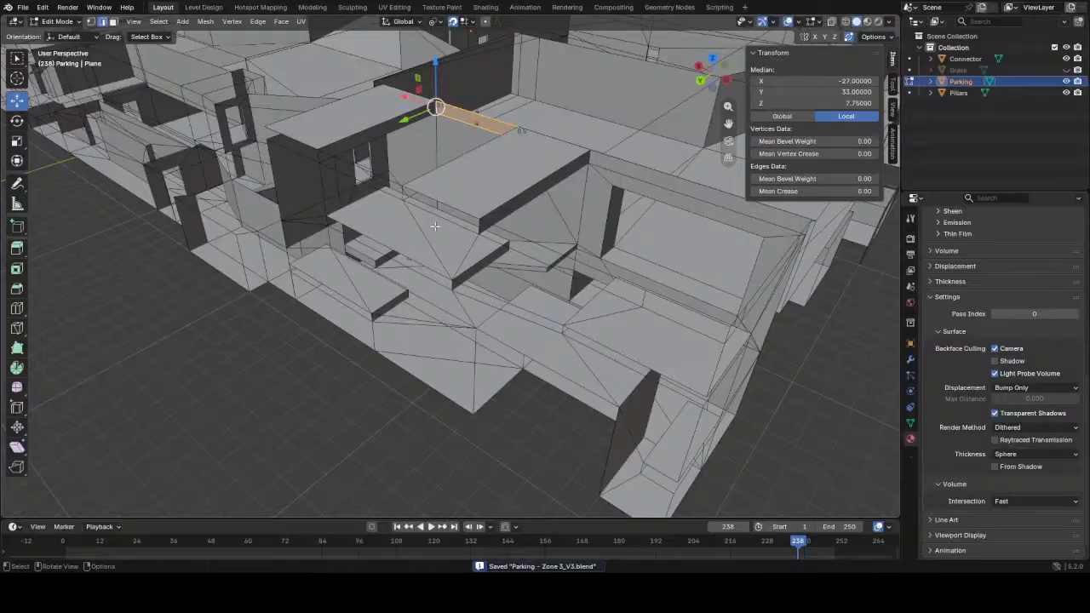
# - Delete the end room's upper band faces beyond X -32, keeping the Y 39 piece between X -36 and X -39
pyautogui.moveTo(435, 226); pyautogui.dragTo(505, 208, button='middle')
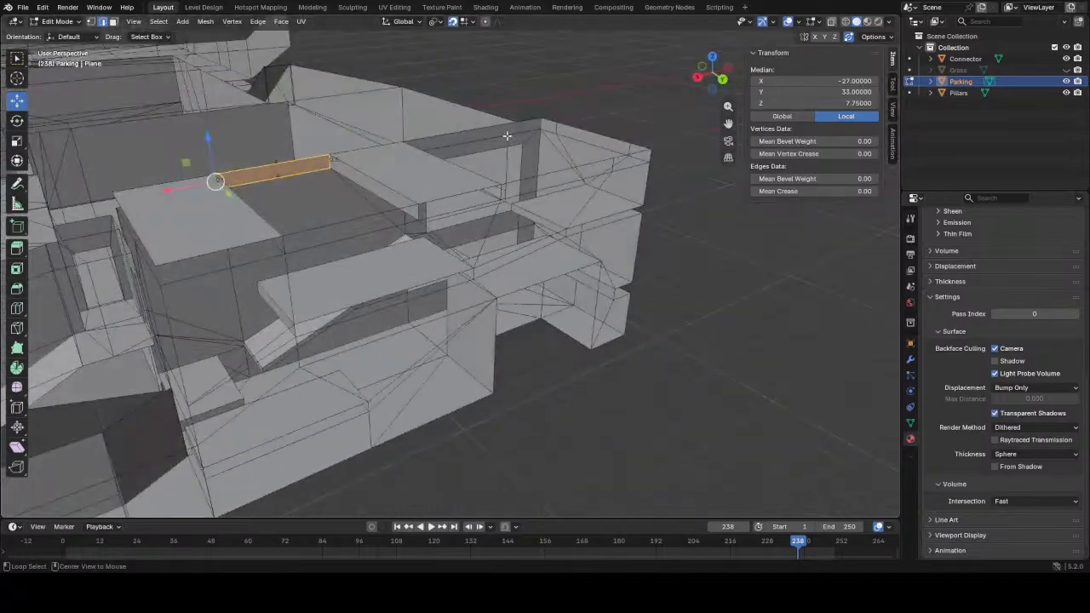
pyautogui.keyDown('alt'); pyautogui.middleClick(507, 136); pyautogui.keyUp('alt')
pyautogui.moveTo(576, 256); pyautogui.dragTo(335, 321, button='middle')
pyautogui.press('3')
pyautogui.click(521, 243)
pyautogui.moveTo(439, 311); pyautogui.dragTo(535, 268, button='middle')
pyautogui.keyDown('shift'); pyautogui.click(545, 267); pyautogui.keyUp('shift')
pyautogui.keyDown('shift'); pyautogui.click(602, 292); pyautogui.keyUp('shift')
pyautogui.keyDown('shift'); pyautogui.click(599, 309); pyautogui.keyUp('shift')
pyautogui.moveTo(596, 323); pyautogui.dragTo(662, 276, button='middle')
pyautogui.click(572, 258)
pyautogui.moveTo(545, 244); pyautogui.dragTo(562, 239, button='middle')
pyautogui.click(569, 219)
pyautogui.keyDown('shift'); pyautogui.click(514, 227); pyautogui.keyUp('shift')
pyautogui.keyDown('shift'); pyautogui.click(445, 237); pyautogui.keyUp('shift')
pyautogui.moveTo(494, 241); pyautogui.dragTo(426, 276, button='middle')
pyautogui.press('x')
pyautogui.click(394, 254)
pyautogui.click(399, 258)
pyautogui.press('x')
pyautogui.click(426, 276)
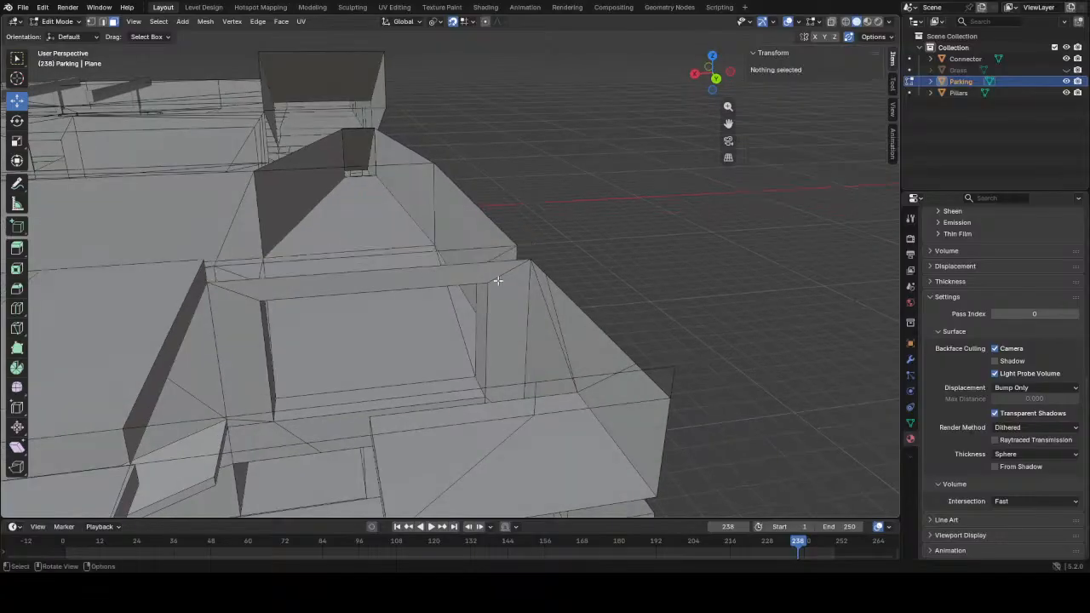
# - Cut a new edge with the Knife tool from the window opening's upper corner to the Y 33 wall's top edge
pyautogui.moveTo(495, 281); pyautogui.dragTo(505, 273, button='middle')
pyautogui.press('k')
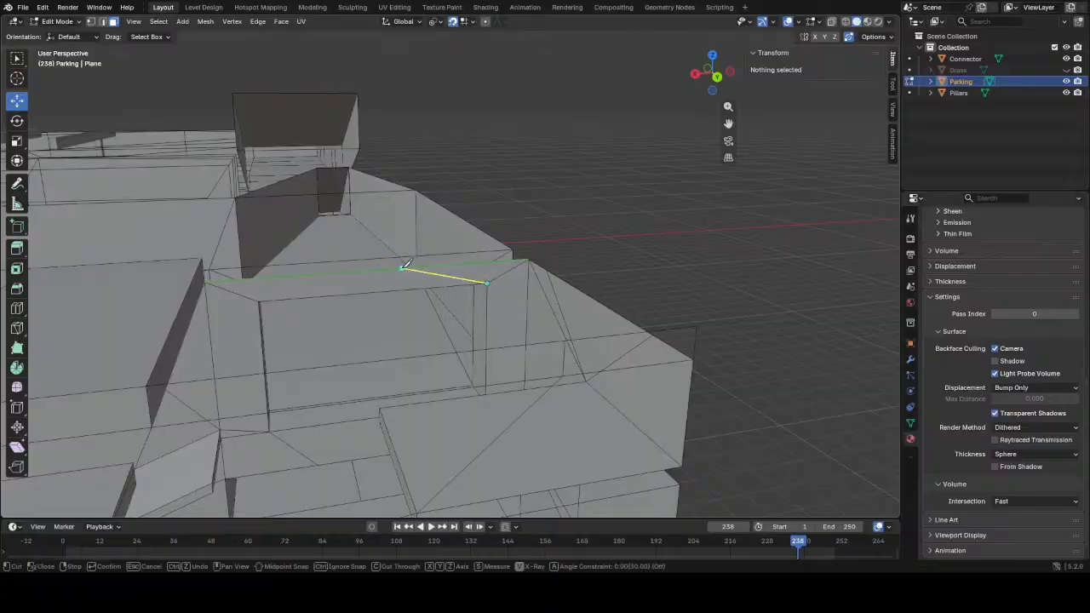
pyautogui.press('Return')
pyautogui.moveTo(414, 297); pyautogui.dragTo(450, 331, button='middle')
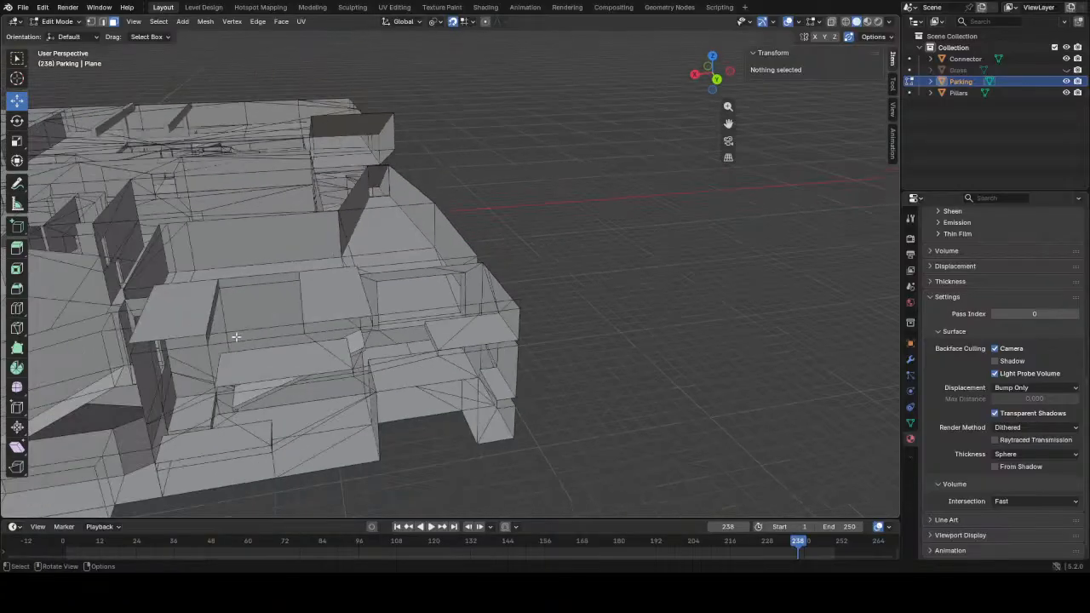
# - Scale the new cut vertex and the upper Y 39 vertex to 0 along X, aligning both at X -36
pyautogui.click(167, 338)
pyautogui.scroll(4, 522, 316)
pyautogui.moveTo(526, 326); pyautogui.dragTo(516, 320, button='middle')
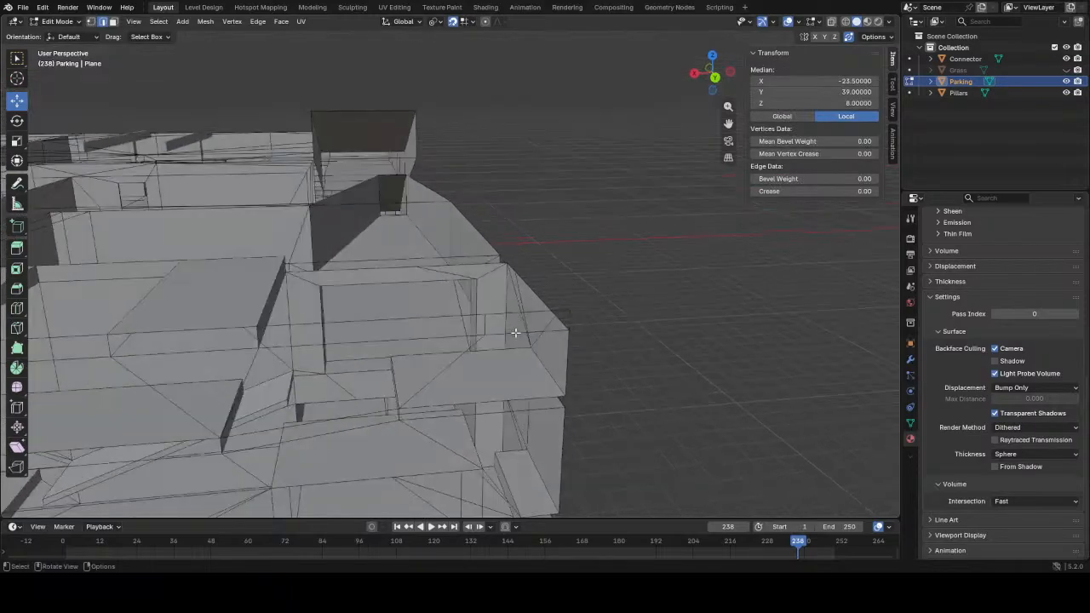
pyautogui.scroll(1, 519, 332)
pyautogui.moveTo(452, 344); pyautogui.dragTo(394, 347)
pyautogui.click(413, 268)
pyautogui.moveTo(413, 268); pyautogui.dragTo(420, 286, button='middle')
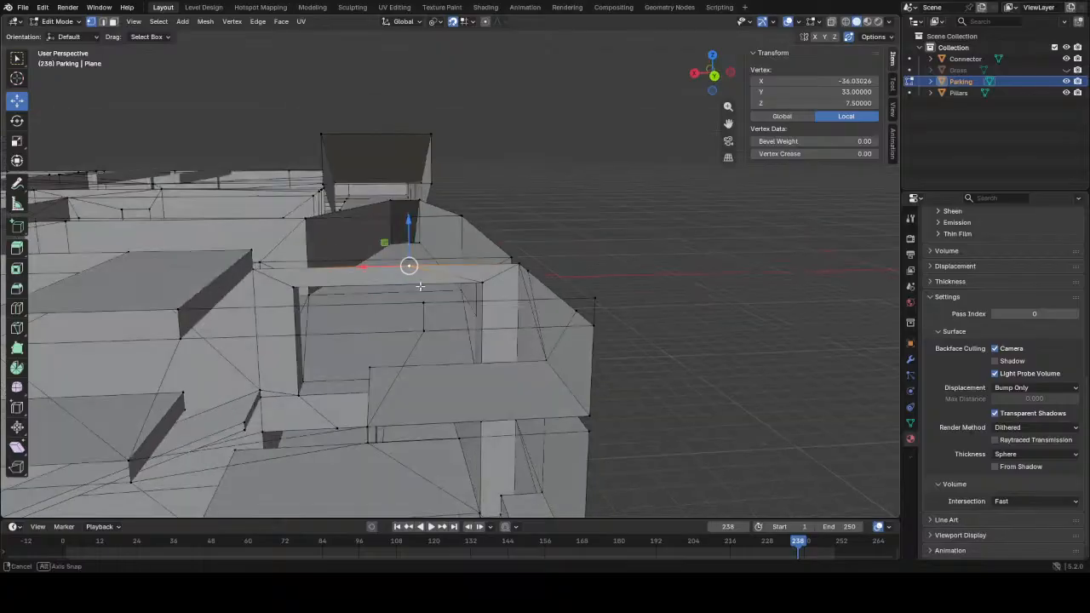
pyautogui.keyDown('alt'); pyautogui.keyDown('shift'); pyautogui.click(418, 307); pyautogui.keyUp('shift'); pyautogui.keyUp('alt')
pyautogui.write('s')
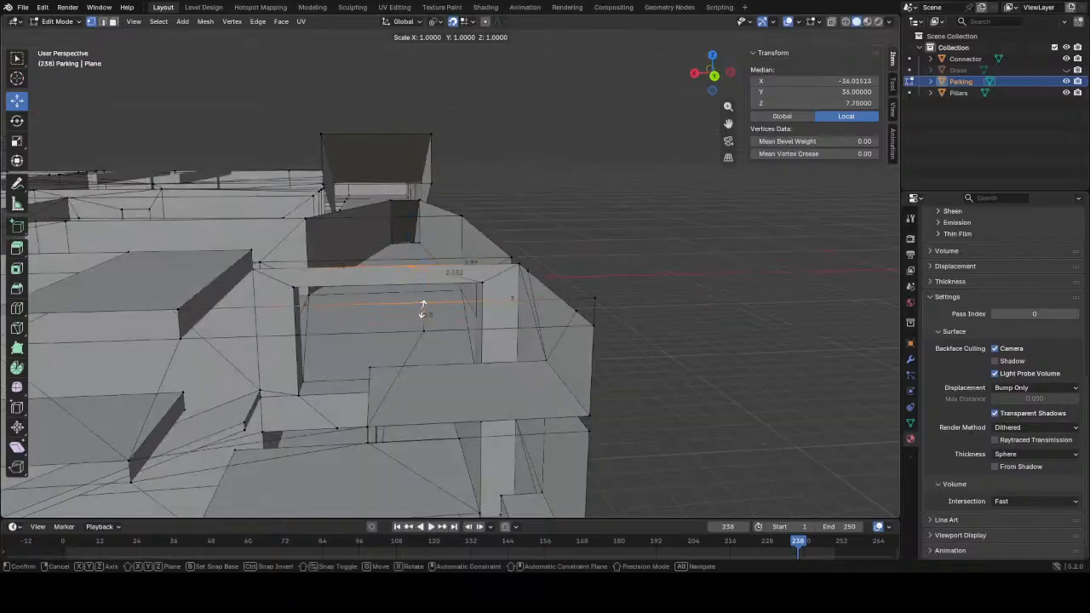
pyautogui.write('zx0')
pyautogui.press('Return')
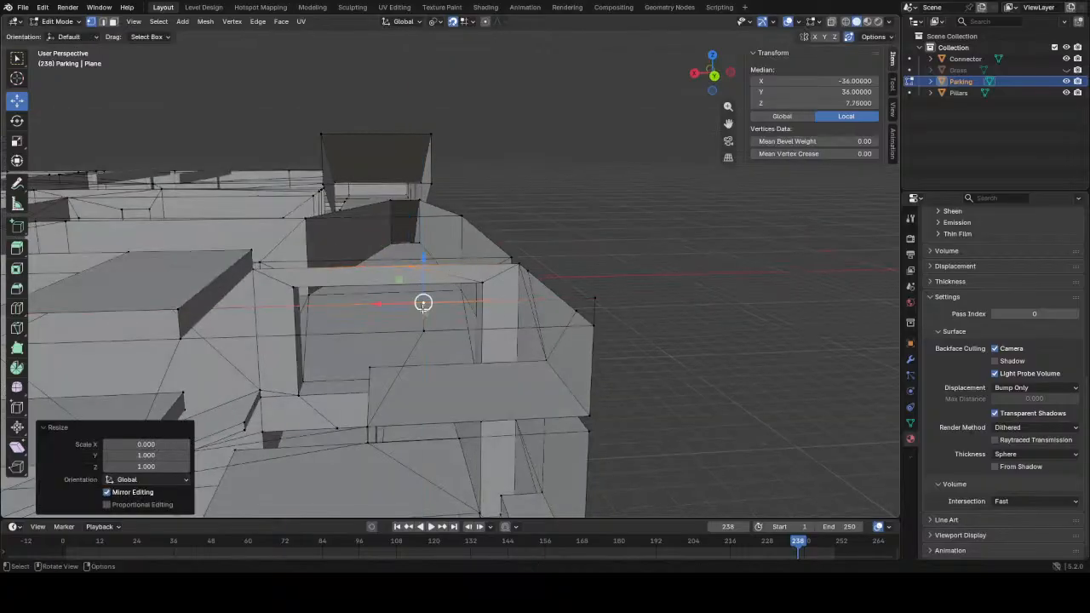
# - Delete the remaining upper band face of the Y 39 wall between X -36 and X -39
pyautogui.press('3')
pyautogui.click(470, 317)
pyautogui.moveTo(540, 313); pyautogui.dragTo(668, 291, button='middle')
pyautogui.click(678, 278)
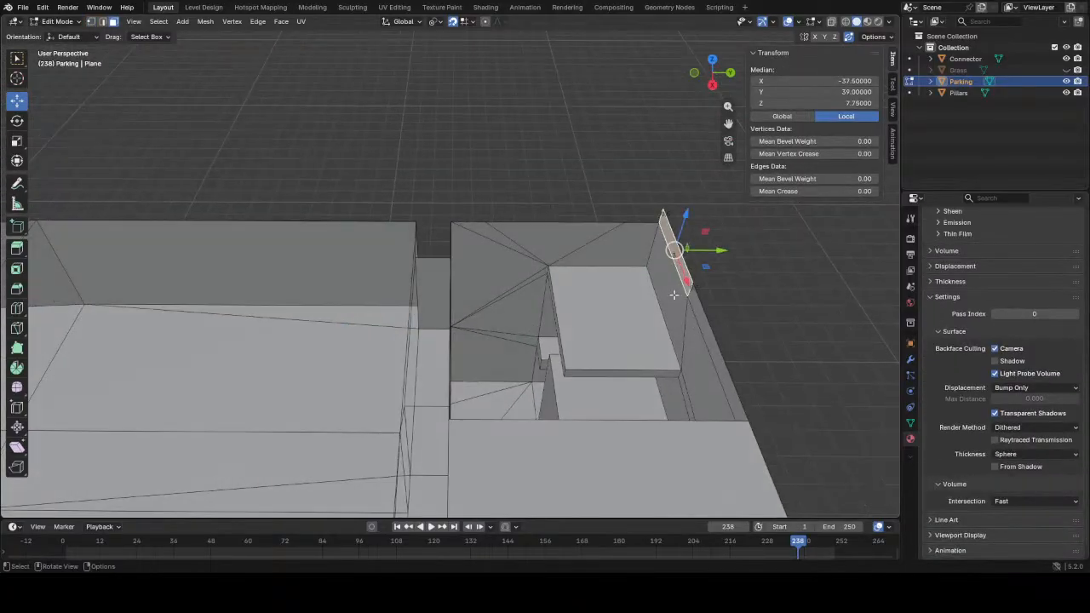
pyautogui.press('x')
pyautogui.press('f')
# - Extrude the Y 33 wall's top edge between X -32 and X -36 upward along Z to Z 8
pyautogui.click(690, 292)
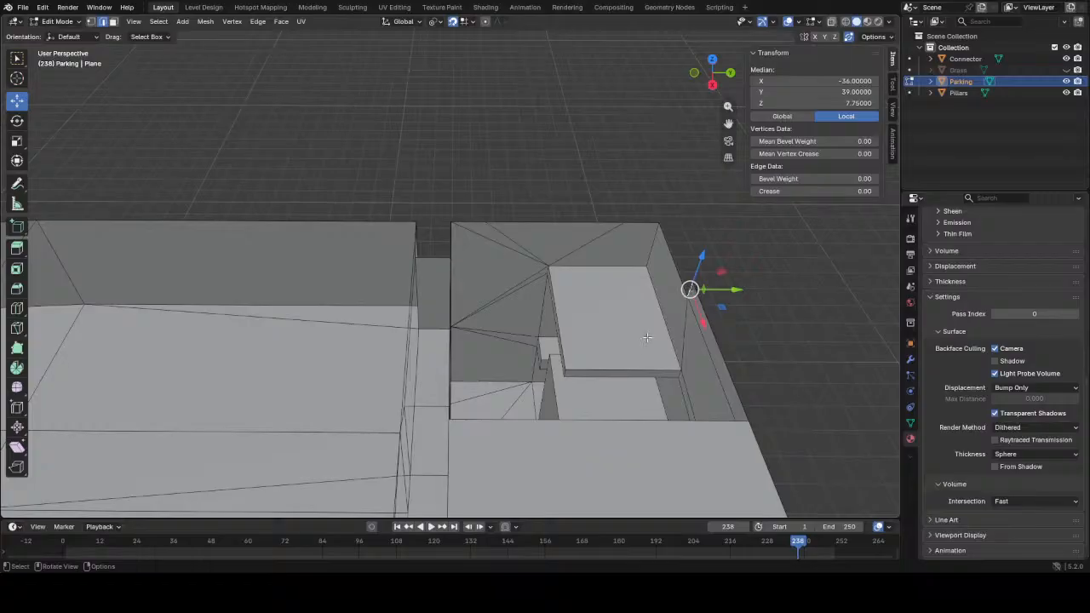
pyautogui.moveTo(531, 371); pyautogui.dragTo(427, 295, button='middle')
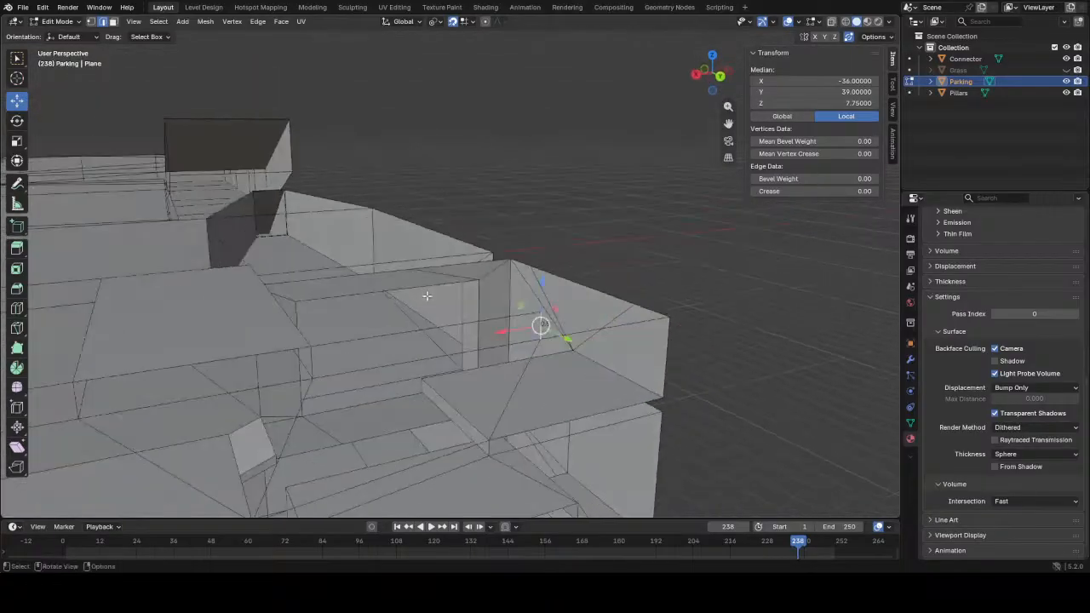
pyautogui.moveTo(332, 281); pyautogui.dragTo(325, 281, button='middle')
pyautogui.click(331, 271)
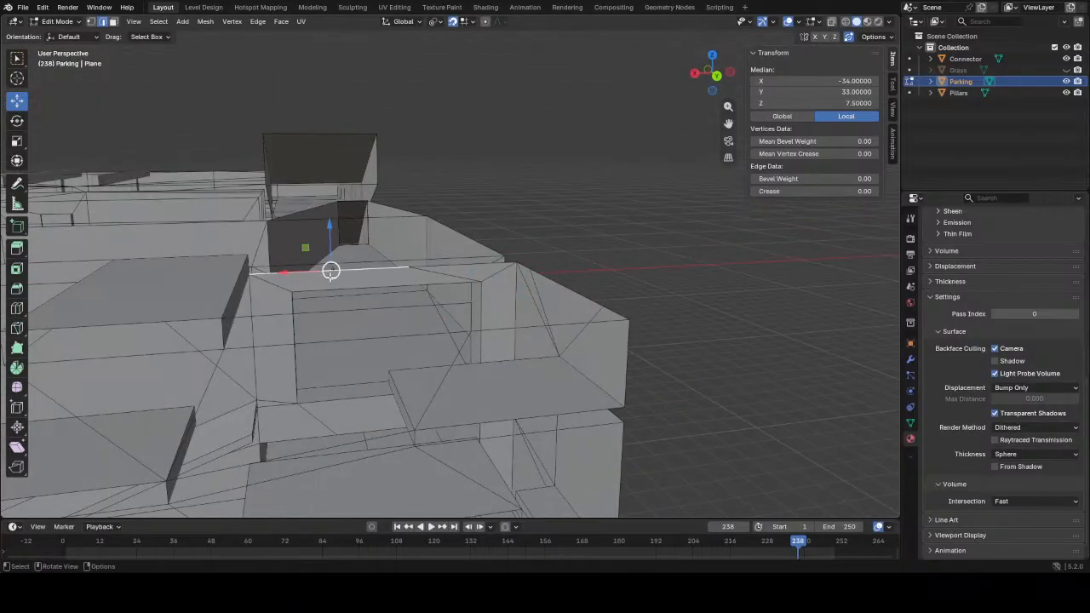
pyautogui.press('e')
pyautogui.press('z')
pyautogui.click(331, 256)
# - Fill the vertical face at X -36 between the short upper edges on the Y 33 and Y 39 sides
pyautogui.click(411, 260)
pyautogui.moveTo(415, 268); pyautogui.dragTo(550, 312, button='middle')
pyautogui.keyDown('shift'); pyautogui.click(688, 270); pyautogui.keyUp('shift')
pyautogui.press('f')
# - Extrude the upper edge at X -36 by -3 along X to form the end roof, and save the file
pyautogui.press('g')
pyautogui.press('x')
pyautogui.click(442, 306)
pyautogui.hotkey('ctrl', 's')
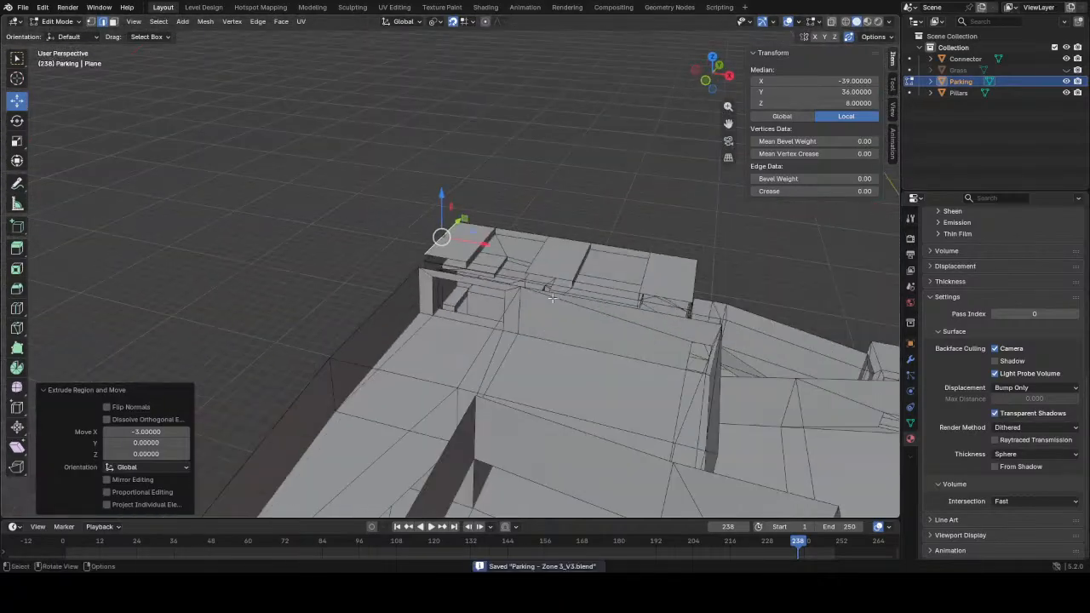
# - Merge the corner vertices below the end roof into the vertex at X -39, Y 39, Z 7.5
pyautogui.moveTo(555, 264); pyautogui.dragTo(617, 422, button='middle')
pyautogui.click(640, 272)
pyautogui.moveTo(749, 304); pyautogui.dragTo(496, 363, button='middle')
pyautogui.click(509, 282)
pyautogui.press('m')
pyautogui.press('l')
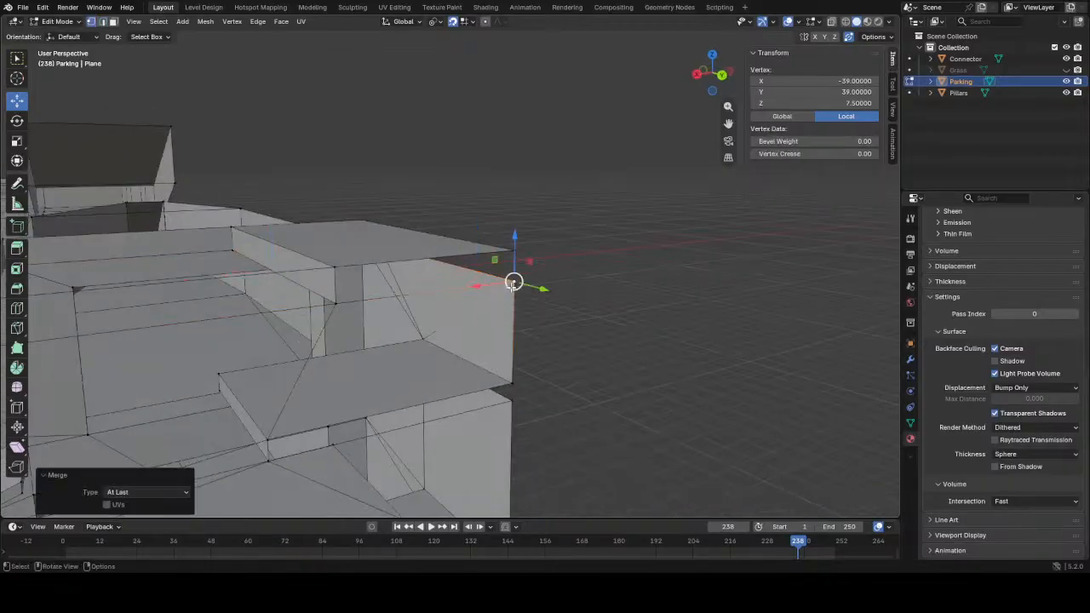
# - Merge the two neighbouring vertices of the X -39 wall's top edge near Y 33
pyautogui.moveTo(251, 137); pyautogui.dragTo(420, 333, button='middle')
pyautogui.moveTo(415, 349)
pyautogui.mouseDown(button='middle')
pyautogui.moveTo(425, 342)
pyautogui.moveTo(415, 341)
pyautogui.mouseUp(button='middle')
pyautogui.click(395, 256)
pyautogui.keyDown('shift'); pyautogui.click(383, 256); pyautogui.keyUp('shift')
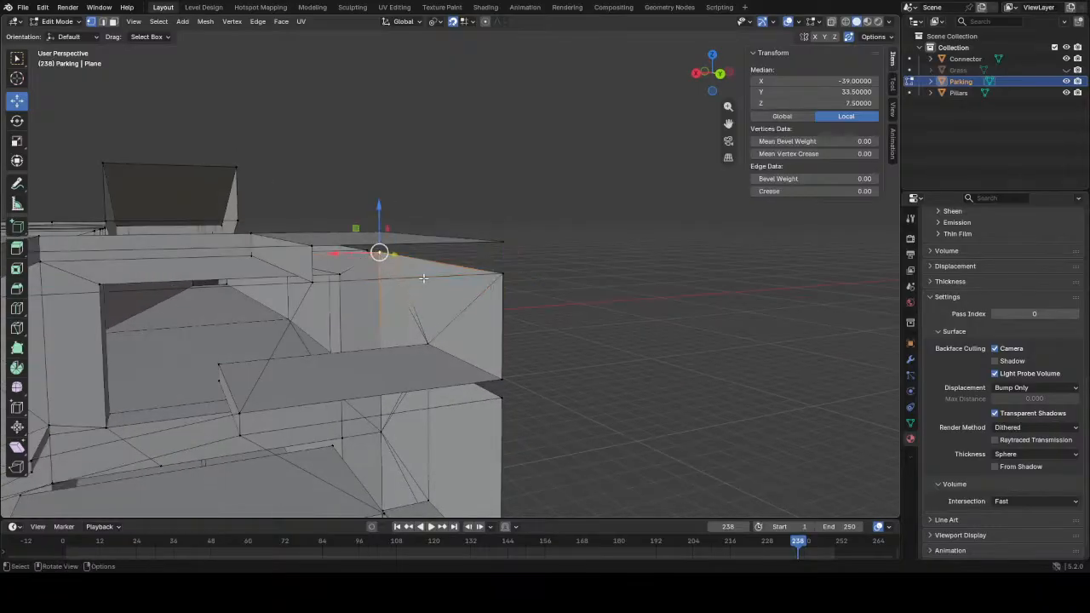
pyautogui.press('m')
pyautogui.click(424, 278)
# - Fill the vertical gaps between the end roof's outer edges and the wall tops at X -39 and Y 39, and save the file
pyautogui.press('2')
pyautogui.moveTo(326, 260); pyautogui.dragTo(324, 267, button='middle')
pyautogui.click(336, 262)
pyautogui.keyDown('shift'); pyautogui.click(294, 261); pyautogui.keyUp('shift')
pyautogui.keyDown('shift'); pyautogui.click(444, 266); pyautogui.keyUp('shift')
pyautogui.keyDown('shift'); pyautogui.click(417, 277); pyautogui.keyUp('shift')
pyautogui.moveTo(418, 277); pyautogui.dragTo(224, 208, button='middle')
pyautogui.hotkey('ctrl', 's')
# - Extrude the outer perimeter edges of the roofed block 3 upward along Z to form surrounding walls
pyautogui.scroll(-4, 396, 309)
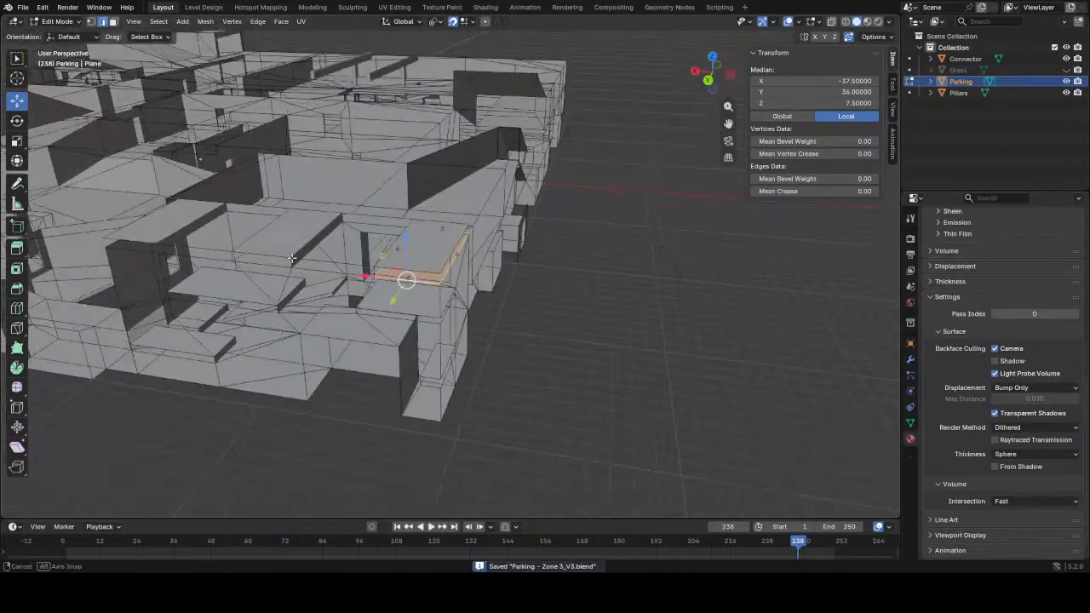
pyautogui.click(205, 201)
pyautogui.keyDown('shift'); pyautogui.click(162, 217); pyautogui.keyUp('shift')
pyautogui.keyDown('shift'); pyautogui.click(141, 239); pyautogui.keyUp('shift')
pyautogui.keyDown('shift'); pyautogui.click(180, 245); pyautogui.keyUp('shift')
pyautogui.keyDown('alt'); pyautogui.click(247, 207); pyautogui.keyUp('alt')
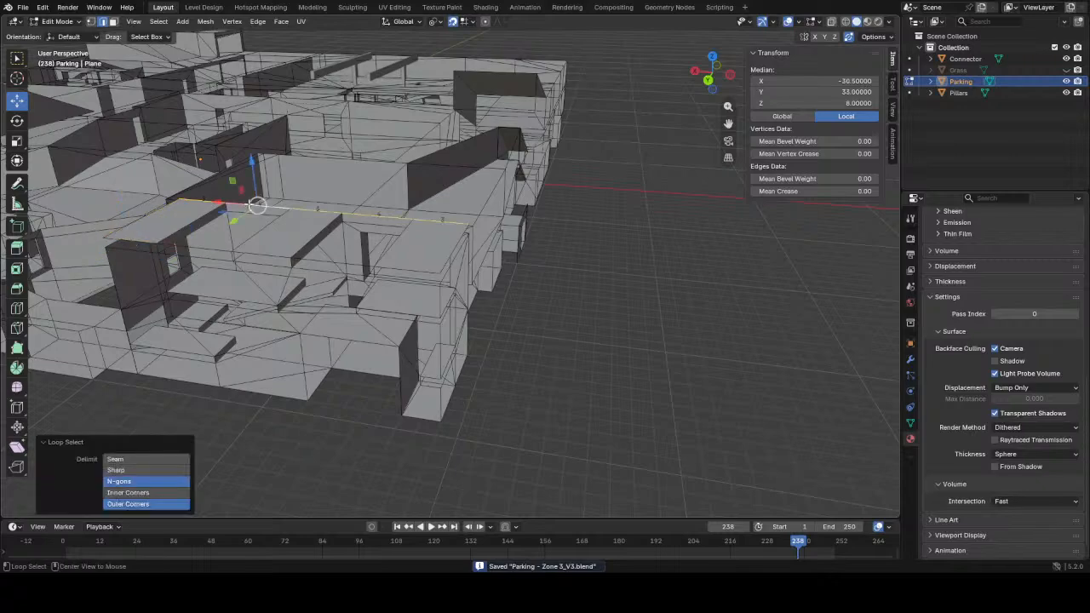
pyautogui.keyDown('alt'); pyautogui.keyDown('shift'); pyautogui.click(312, 258); pyautogui.keyUp('shift'); pyautogui.keyUp('alt')
pyautogui.moveTo(456, 247); pyautogui.dragTo(324, 255, button='middle')
pyautogui.press('e')
pyautogui.press('z')
pyautogui.press('3')
pyautogui.press('Return')
# - Join the two neighbouring faces of the new Y 33 wall around X -25 into a single face
pyautogui.scroll(6, 310, 266)
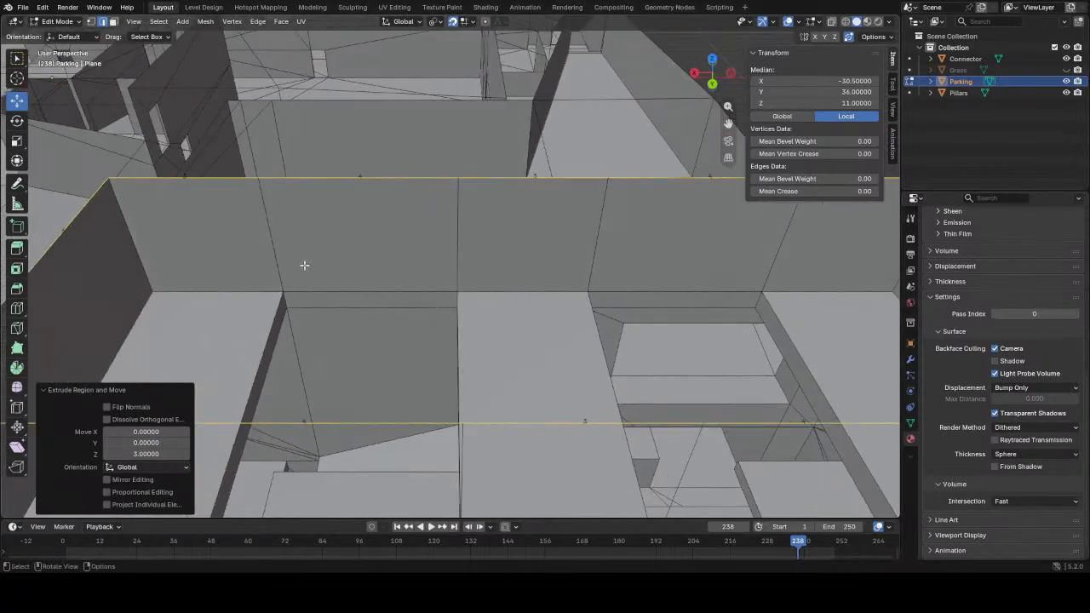
pyautogui.scroll(-5, 265, 275)
pyautogui.moveTo(265, 274); pyautogui.dragTo(333, 275, button='middle')
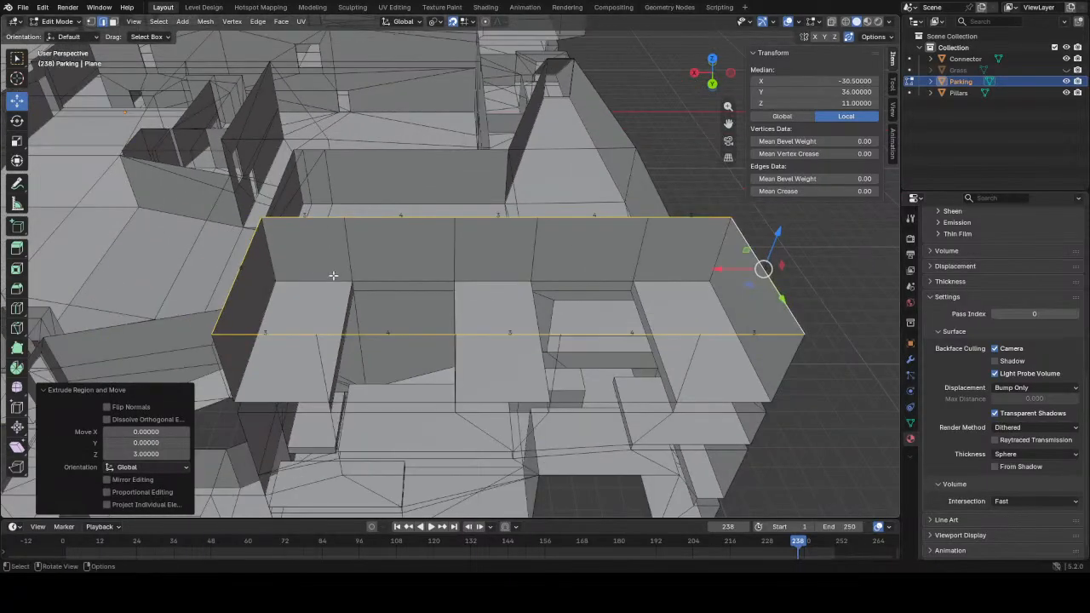
pyautogui.scroll(6, 324, 279)
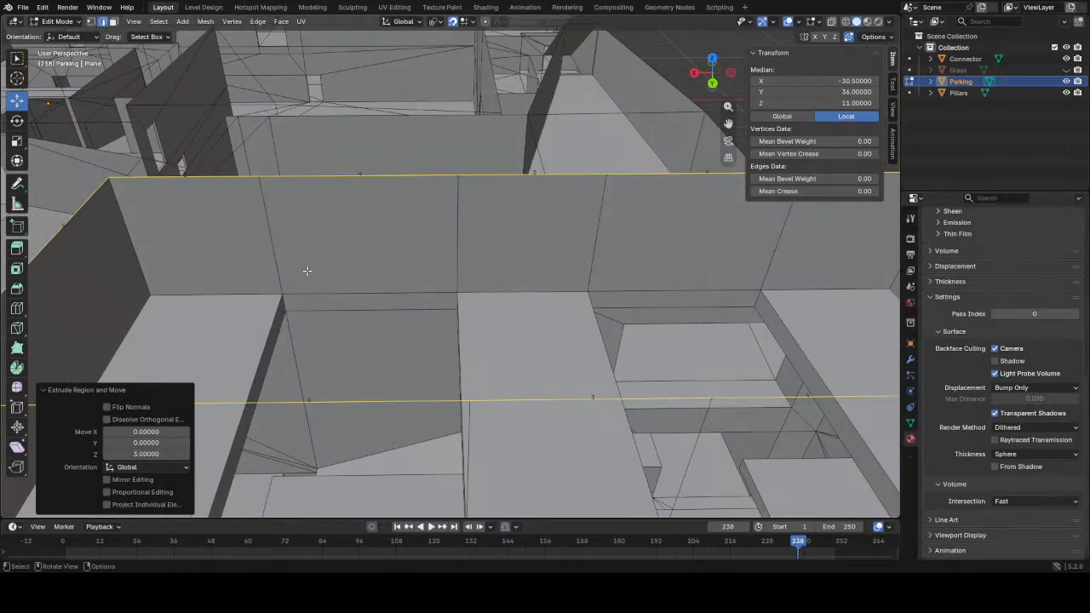
pyautogui.scroll(-5, 307, 271)
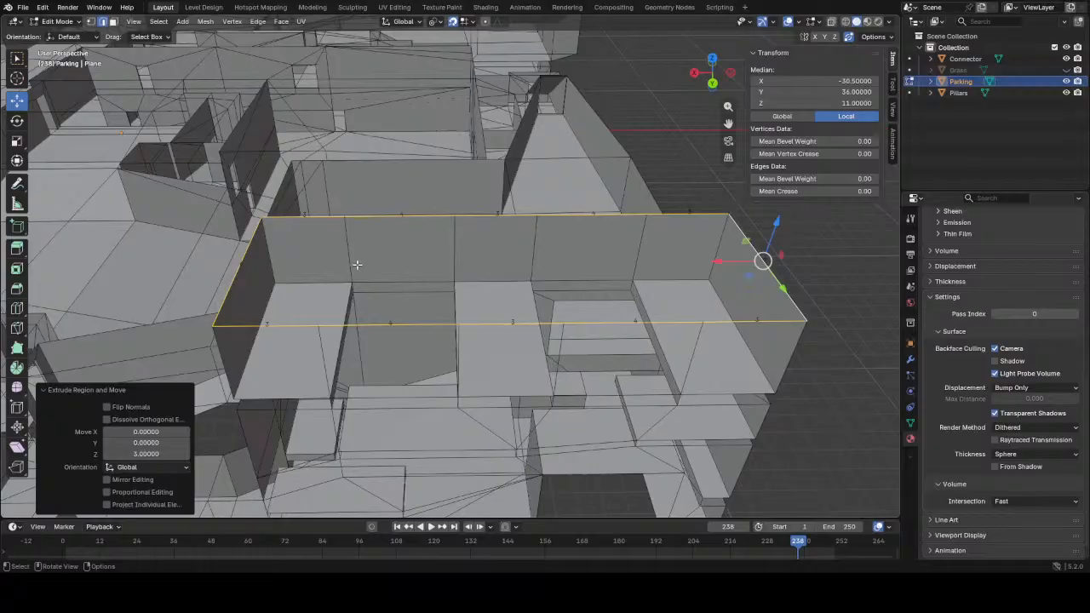
pyautogui.press('3')
pyautogui.click(339, 256)
pyautogui.keyDown('shift'); pyautogui.click(380, 258); pyautogui.keyUp('shift')
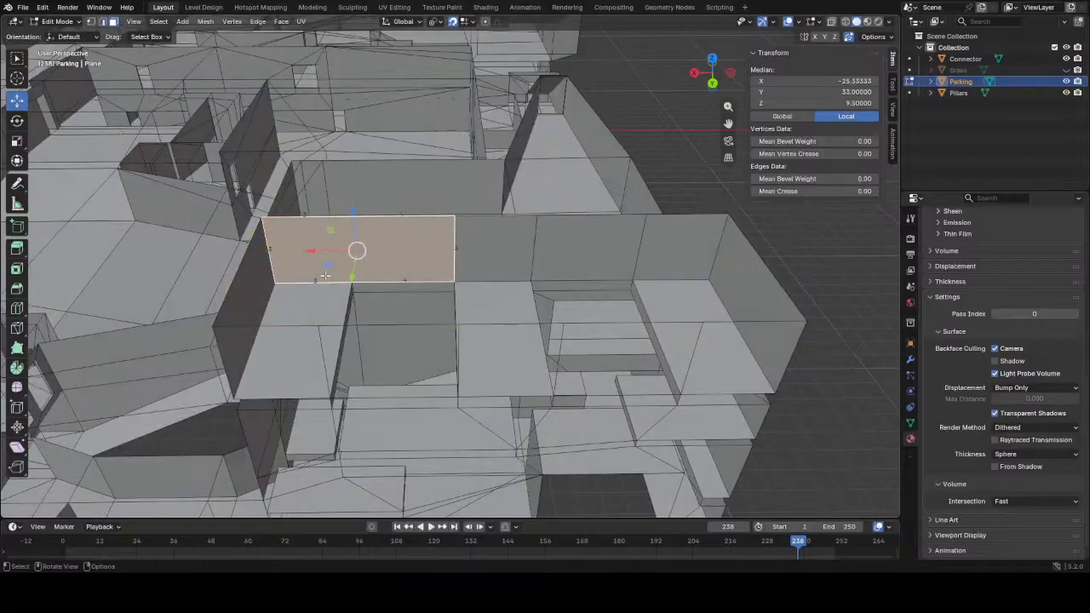
pyautogui.press('KP_Decimal')
pyautogui.scroll(4, 464, 265)
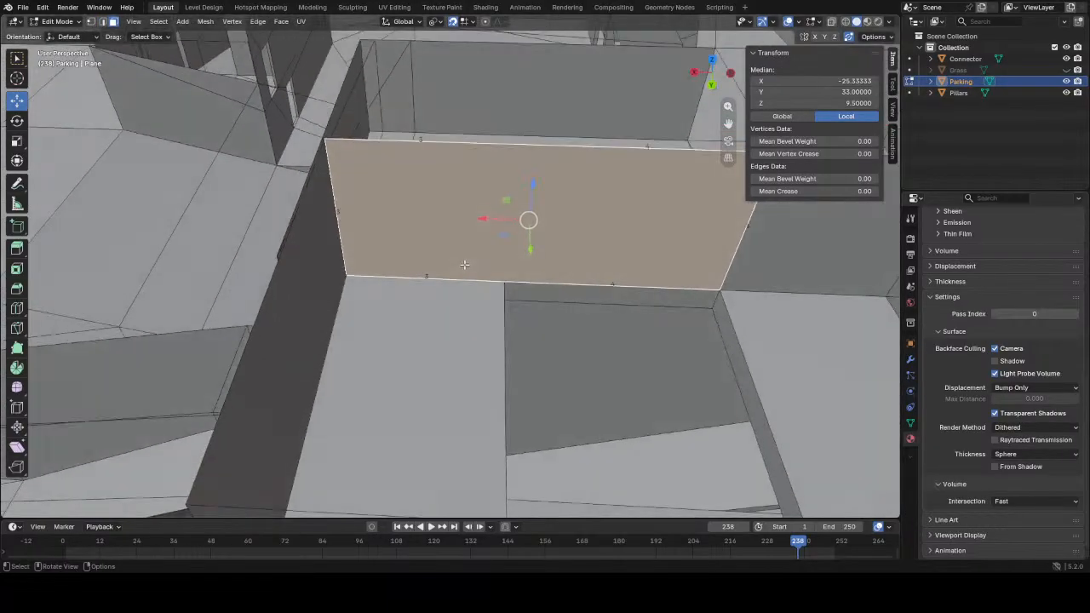
pyautogui.press('k')
pyautogui.press('Escape')
# - Join the two neighbouring faces of the Y 33 wall around X -36 into a single face
pyautogui.scroll(-5, 428, 274)
pyautogui.moveTo(511, 256); pyautogui.dragTo(644, 245, button='middle')
pyautogui.click(633, 228)
pyautogui.keyDown('shift'); pyautogui.click(674, 227); pyautogui.keyUp('shift')
pyautogui.press('f')
pyautogui.scroll(4, 601, 245)
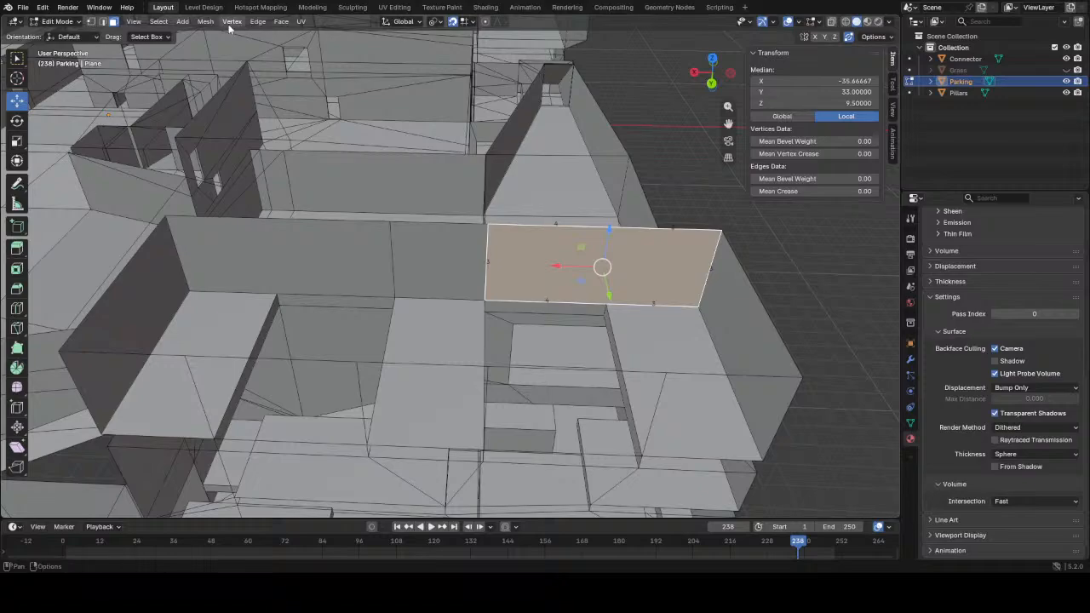
# - In the Level Design workspace, cut a 5 wide, 3 high opening through the joined Y 33 wall face around X -36 with Cube Cut
pyautogui.click(203, 7)
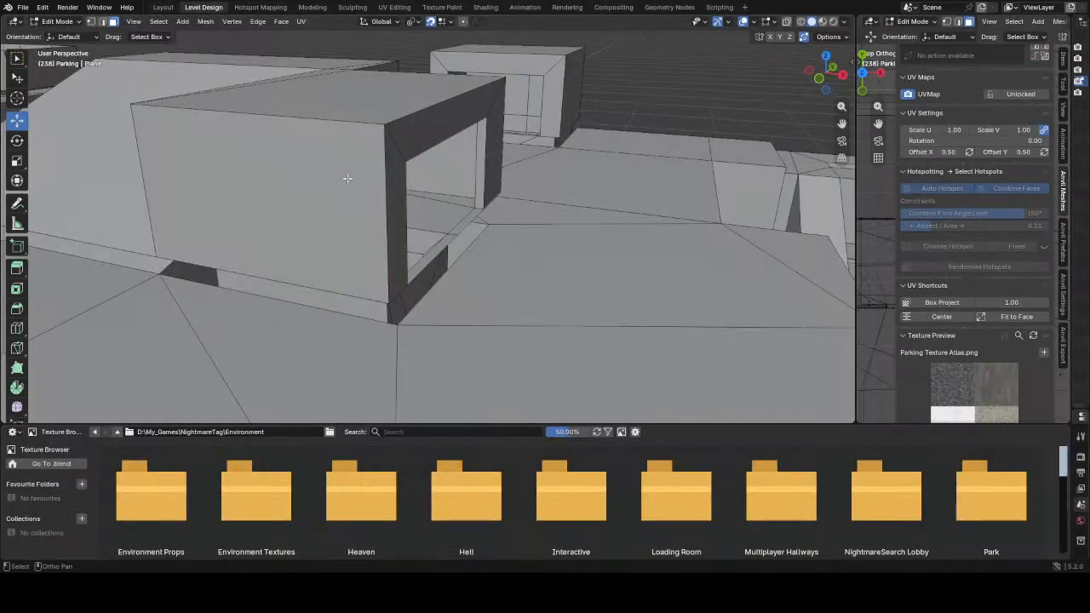
pyautogui.scroll(-6, 477, 194)
pyautogui.moveTo(332, 221); pyautogui.dragTo(342, 202, button='middle')
pyautogui.moveTo(581, 243); pyautogui.dragTo(397, 248, button='middle')
pyautogui.press('KP_Decimal')
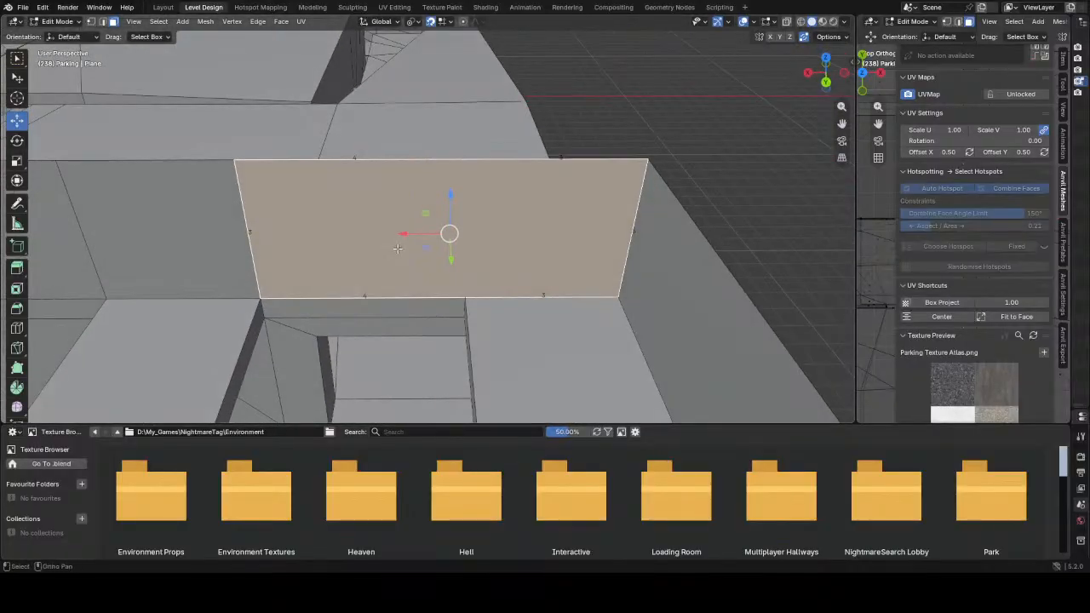
pyautogui.hotkey('alt', 'c')
pyautogui.moveTo(310, 297)
pyautogui.mouseDown()
pyautogui.moveTo(281, 214)
pyautogui.moveTo(284, 170)
pyautogui.mouseUp()
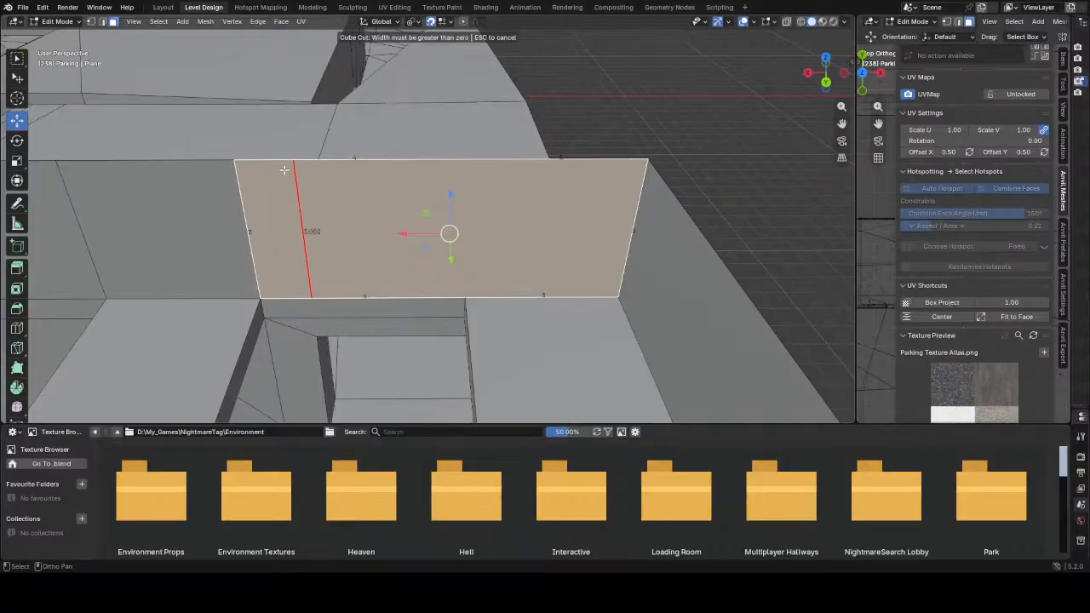
pyautogui.click(579, 181)
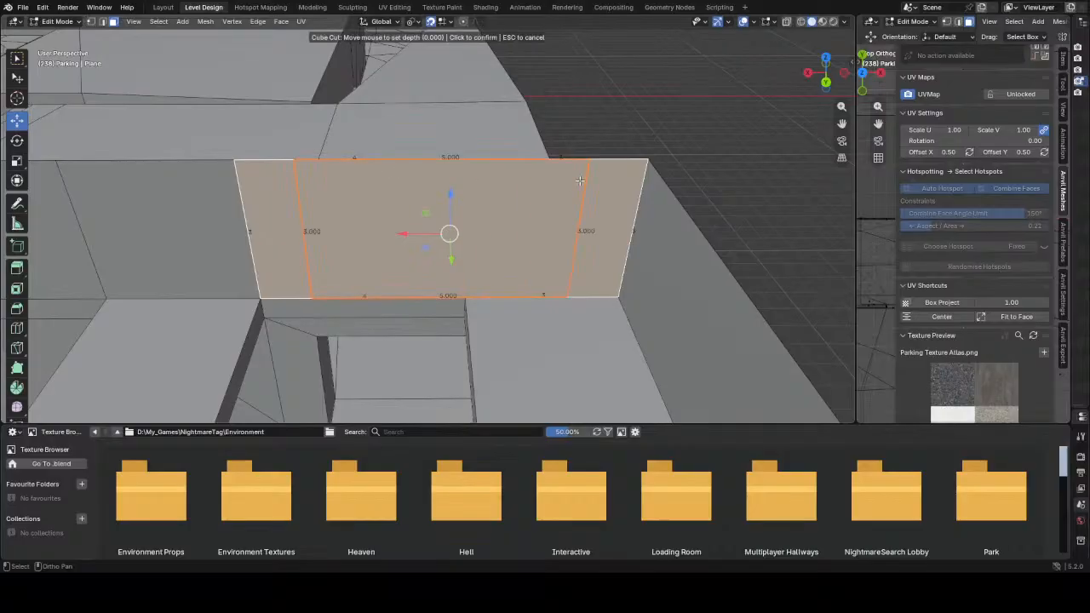
pyautogui.click(579, 181)
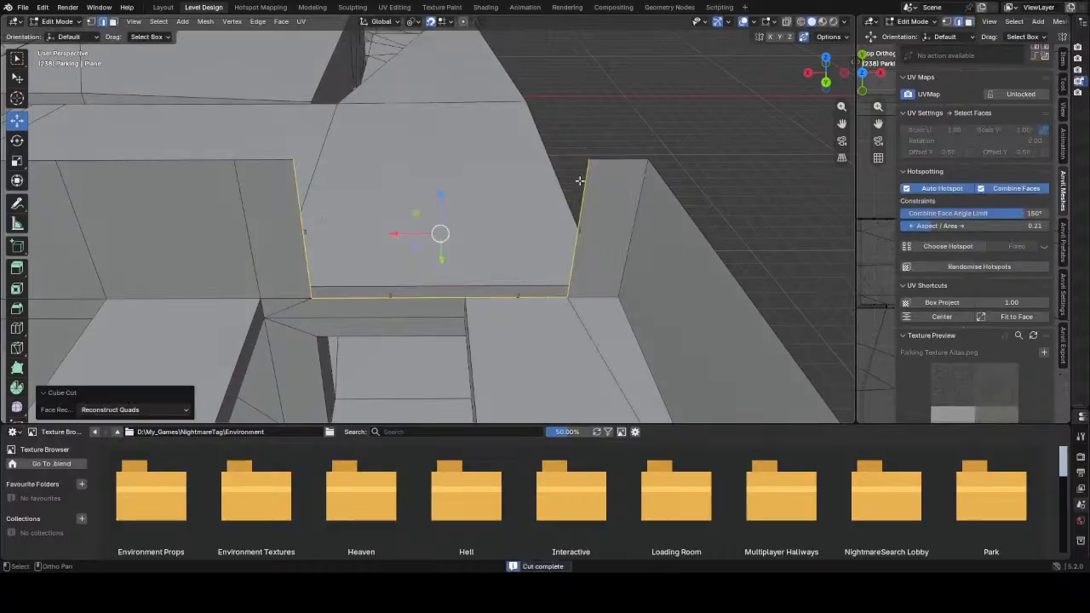
# - Cut a matching 5 by 3 opening through the joined Y 33 wall face around X -25
pyautogui.scroll(-6, 372, 309)
pyautogui.moveTo(372, 309); pyautogui.dragTo(214, 233, button='middle')
pyautogui.scroll(3, 176, 246)
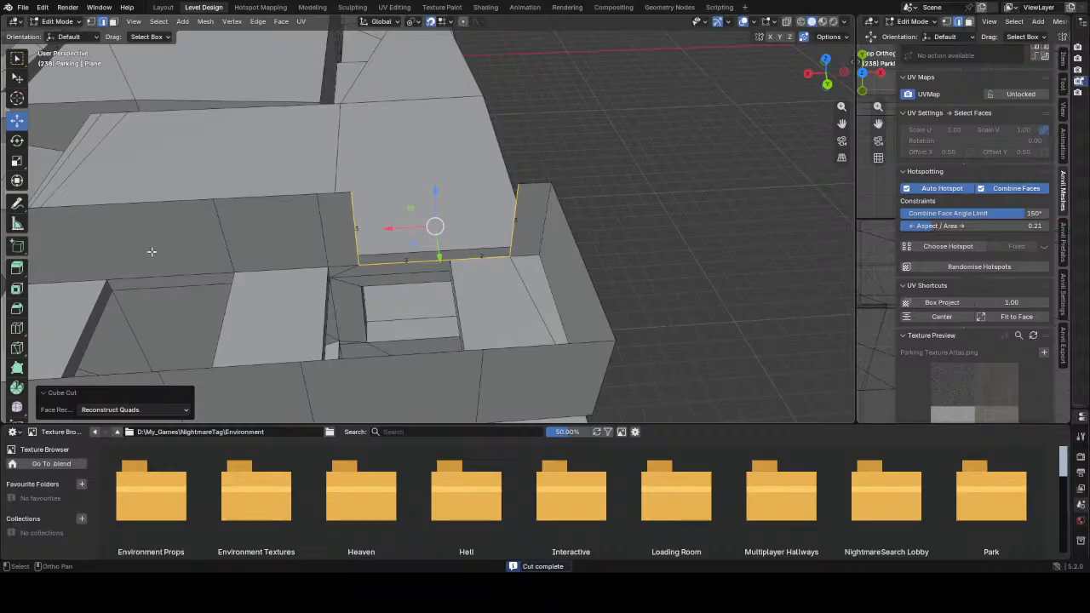
pyautogui.scroll(4, 241, 253)
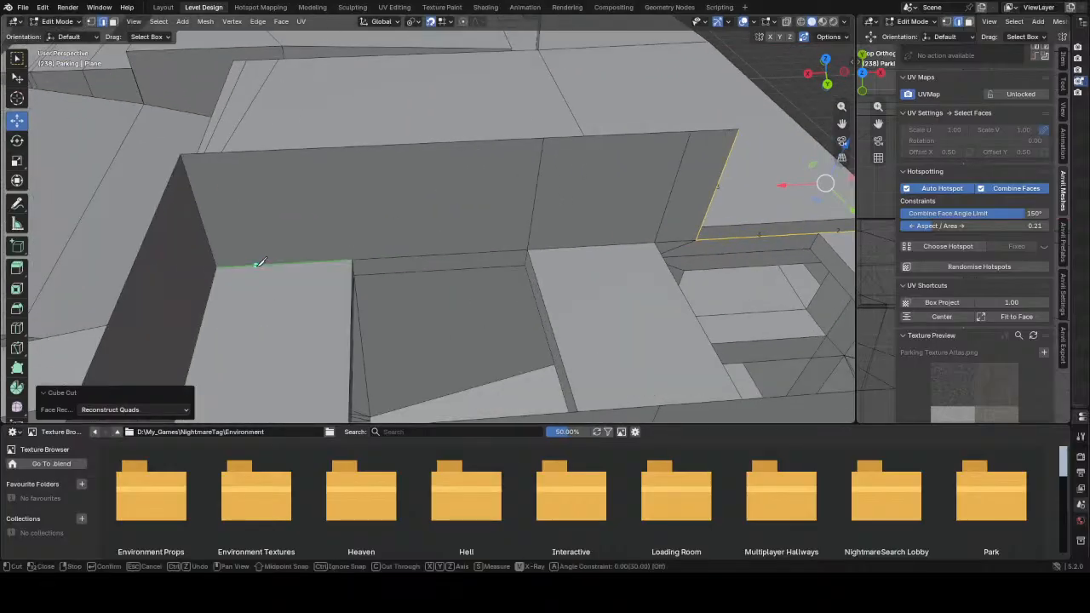
pyautogui.press('c')
pyautogui.click(259, 261)
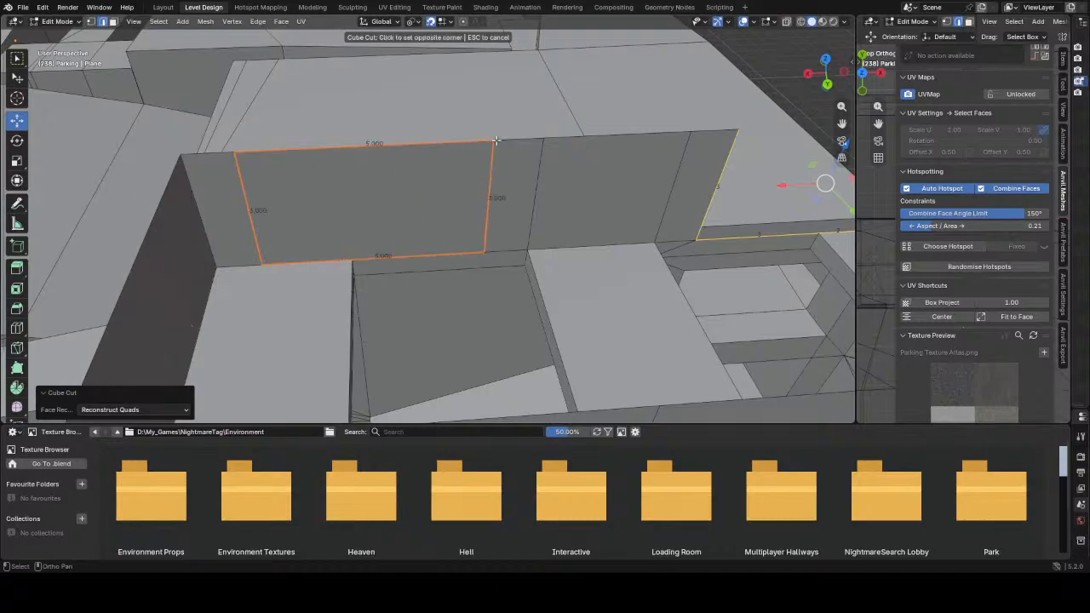
pyautogui.click(496, 139)
pyautogui.moveTo(496, 140); pyautogui.dragTo(394, 201, button='middle')
pyautogui.scroll(3, 403, 212)
pyautogui.scroll(-3, 301, 161)
pyautogui.press('1')
pyautogui.click(341, 181)
pyautogui.keyDown('shift'); pyautogui.click(459, 185); pyautogui.keyUp('shift')
pyautogui.click(579, 192)
pyautogui.moveTo(579, 192); pyautogui.dragTo(460, 242, button='middle')
pyautogui.click(362, 151)
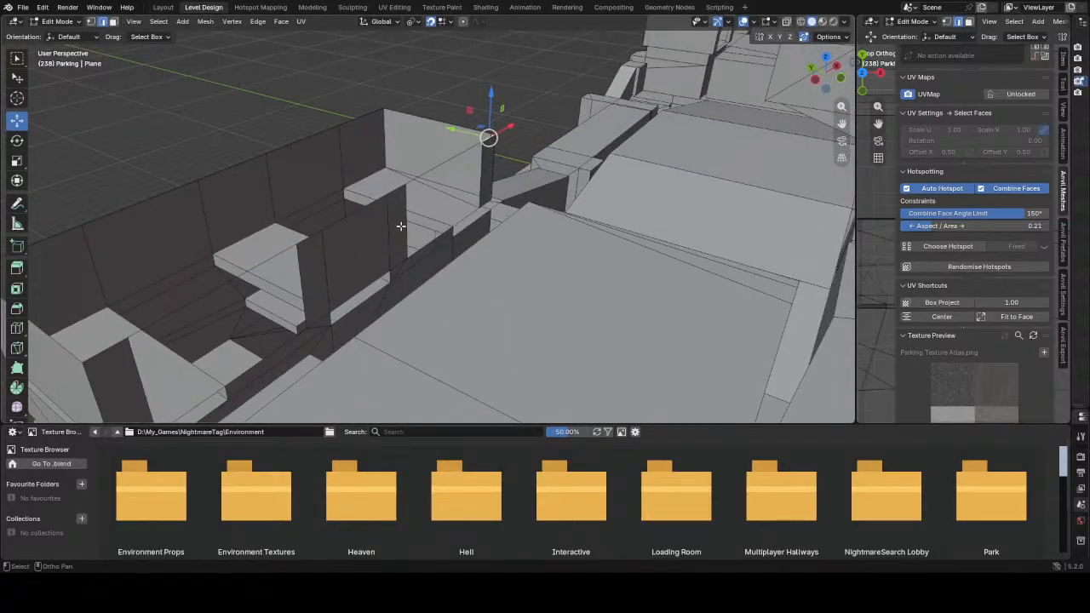
# - Cut a 1 wide, 2 high doorway through the Y 39 wall above the middle roof with Cube Cut
pyautogui.moveTo(407, 218); pyautogui.dragTo(356, 234, button='middle')
pyautogui.scroll(-2, 346, 236)
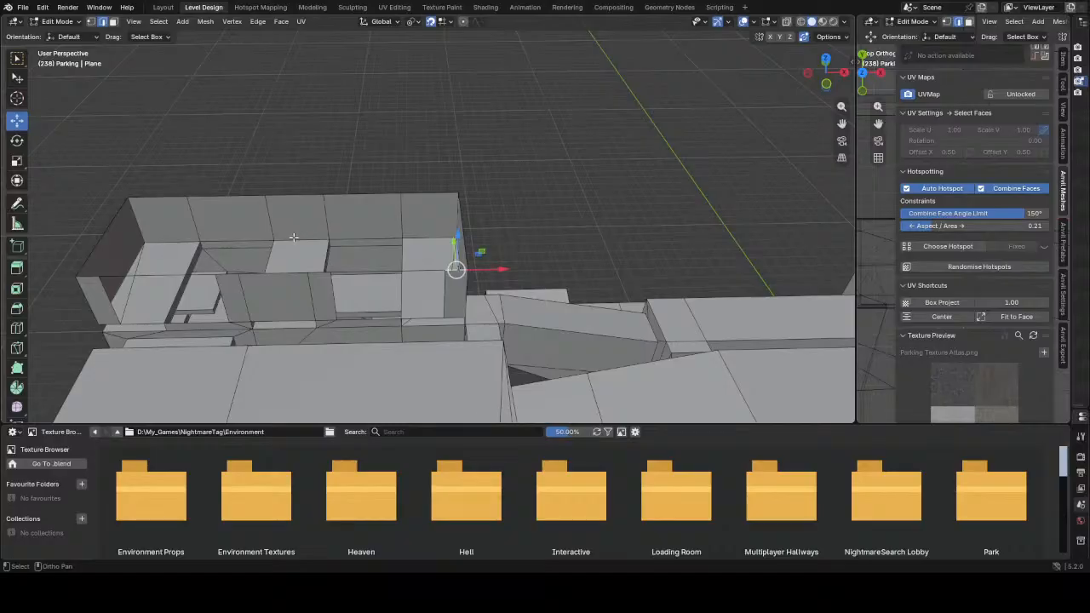
pyautogui.scroll(5, 293, 234)
pyautogui.press('c')
pyautogui.click(420, 237)
pyautogui.click(458, 181)
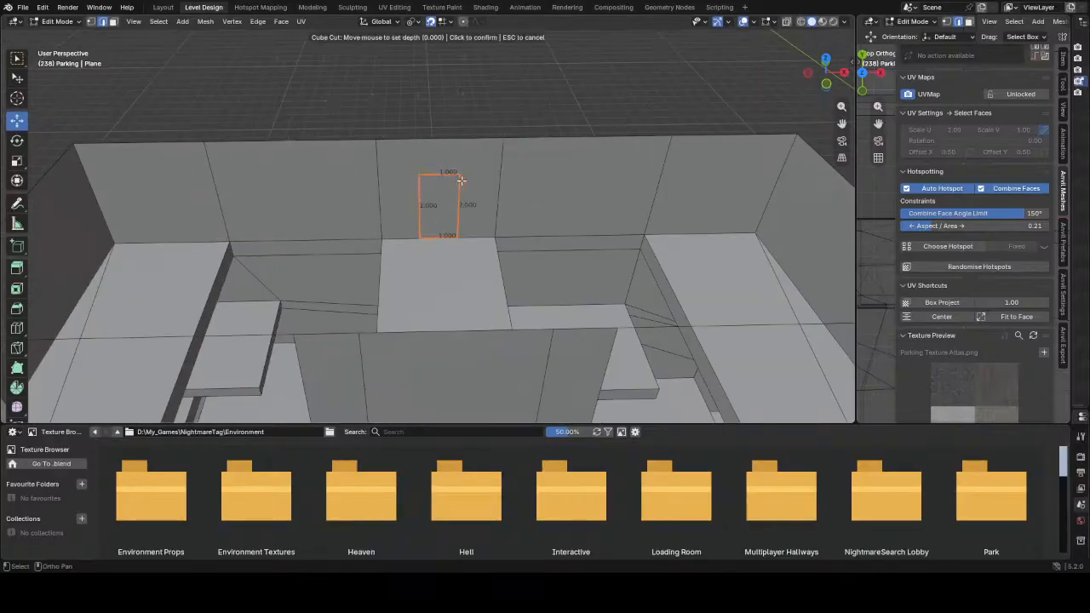
pyautogui.click(460, 181)
# - Cut a 1 by 2 doorway through the Y 39 wall above the roof opposite the X -39 end
pyautogui.press('c')
pyautogui.click(685, 232)
pyautogui.click(714, 164)
pyautogui.click(741, 186)
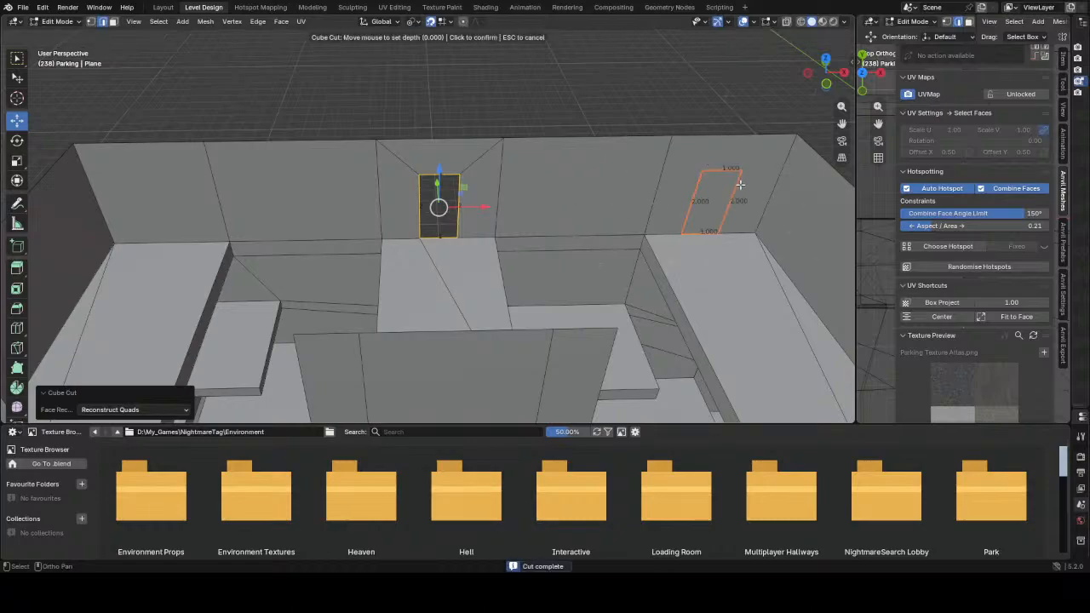
pyautogui.press('c')
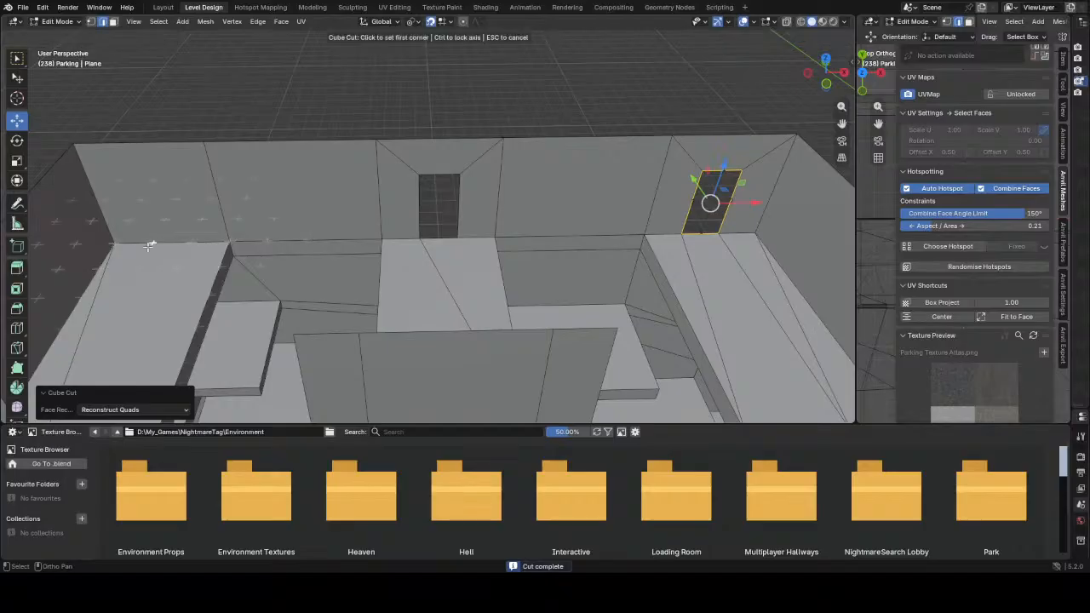
pyautogui.click(163, 222)
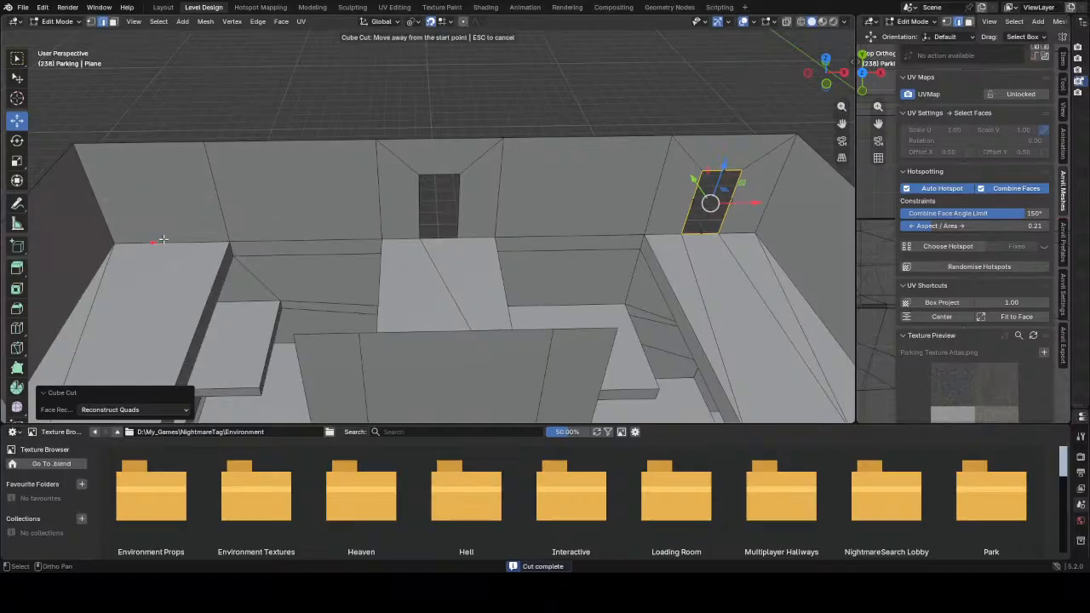
pyautogui.moveTo(159, 233); pyautogui.dragTo(156, 194, button='middle')
pyautogui.press('Escape')
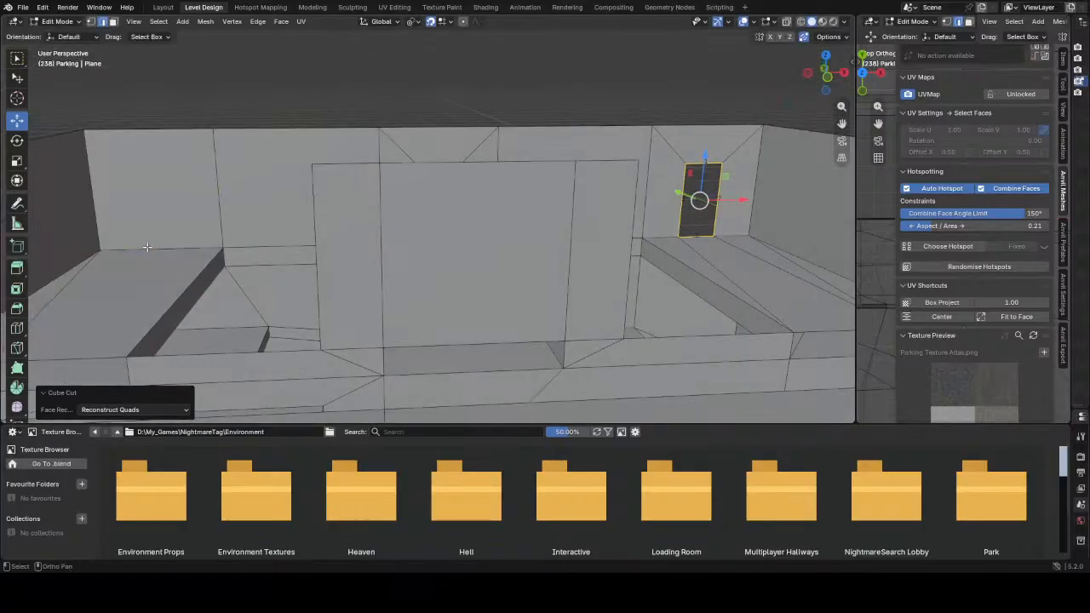
# - Cut a third 1 by 2 doorway through the Y 39 wall above the end roof near X -39
pyautogui.press('c')
pyautogui.click(142, 247)
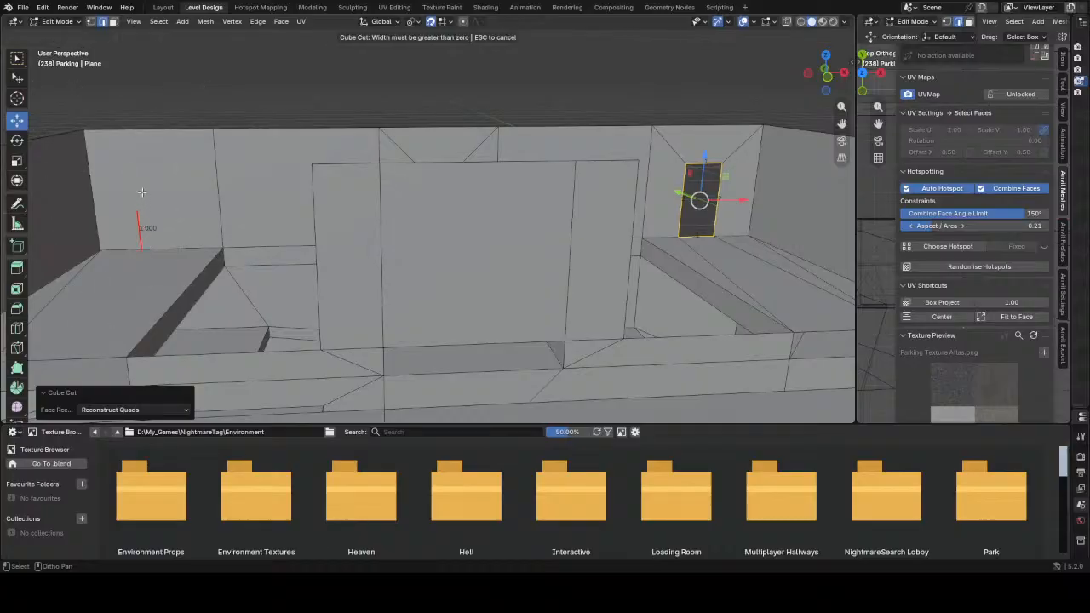
pyautogui.click(175, 186)
pyautogui.click(177, 188)
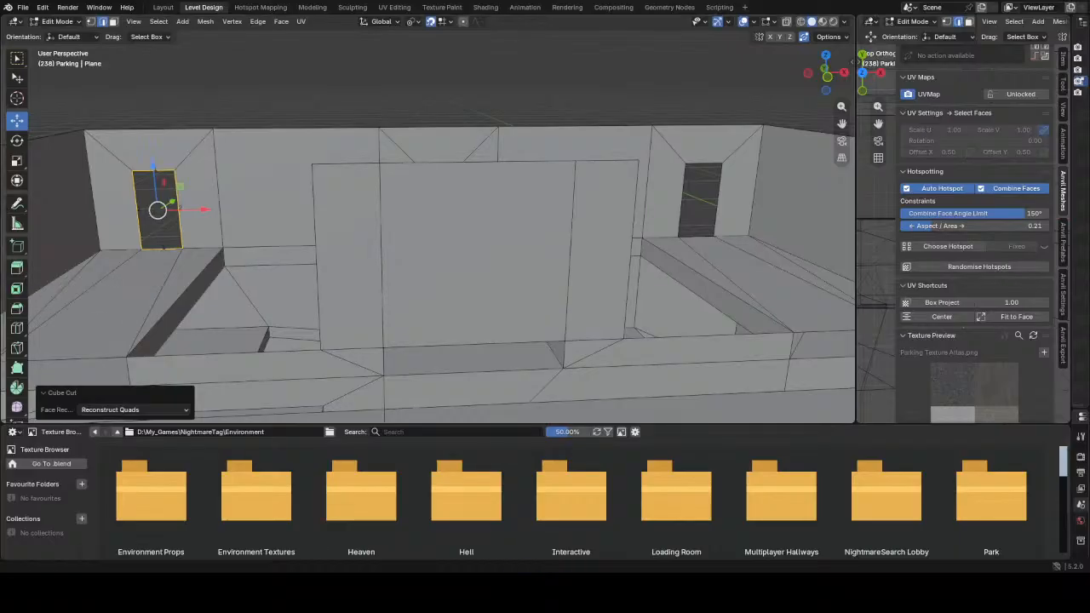
# - Extrude the border edges of all three doorways in the Y 39 wall by 0.1 along Y
pyautogui.scroll(-3, 441, 272)
pyautogui.moveTo(264, 281); pyautogui.dragTo(266, 356, button='middle')
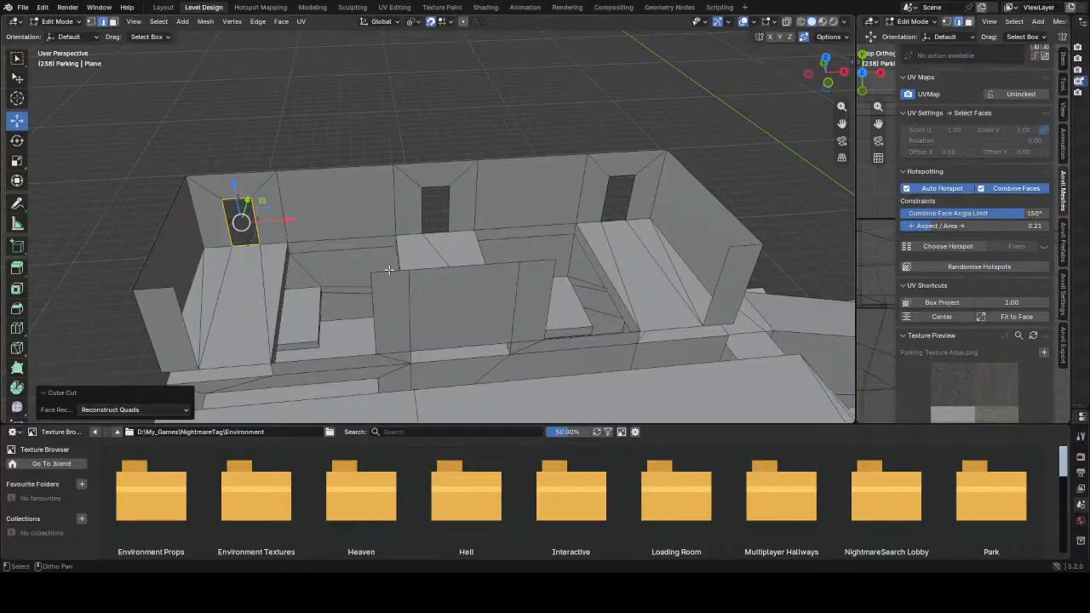
pyautogui.moveTo(731, 338); pyautogui.dragTo(472, 205, button='middle')
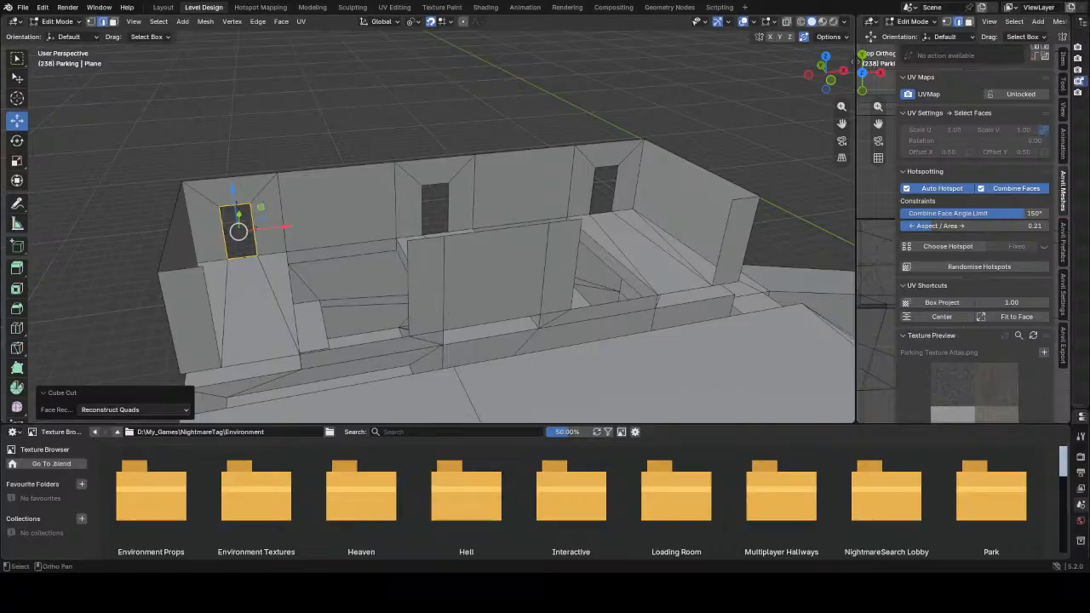
pyautogui.moveTo(295, 284)
pyautogui.mouseDown(button='middle')
pyautogui.moveTo(318, 309)
pyautogui.moveTo(288, 287)
pyautogui.moveTo(302, 295)
pyautogui.mouseUp(button='middle')
pyautogui.keyDown('alt'); pyautogui.click(263, 267); pyautogui.keyUp('alt')
pyautogui.keyDown('alt'); pyautogui.keyDown('shift'); pyautogui.click(480, 197); pyautogui.keyUp('shift'); pyautogui.keyUp('alt')
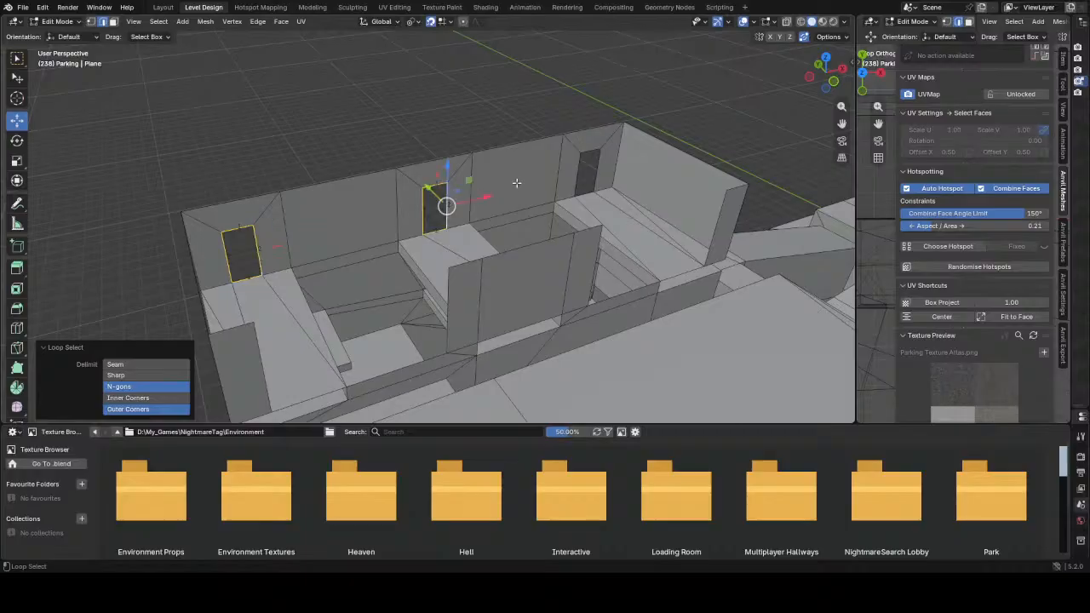
pyautogui.keyDown('alt'); pyautogui.keyDown('shift'); pyautogui.click(597, 169); pyautogui.keyUp('shift'); pyautogui.keyUp('alt')
pyautogui.moveTo(512, 215); pyautogui.dragTo(523, 216, button='middle')
pyautogui.press('g')
pyautogui.press('y')
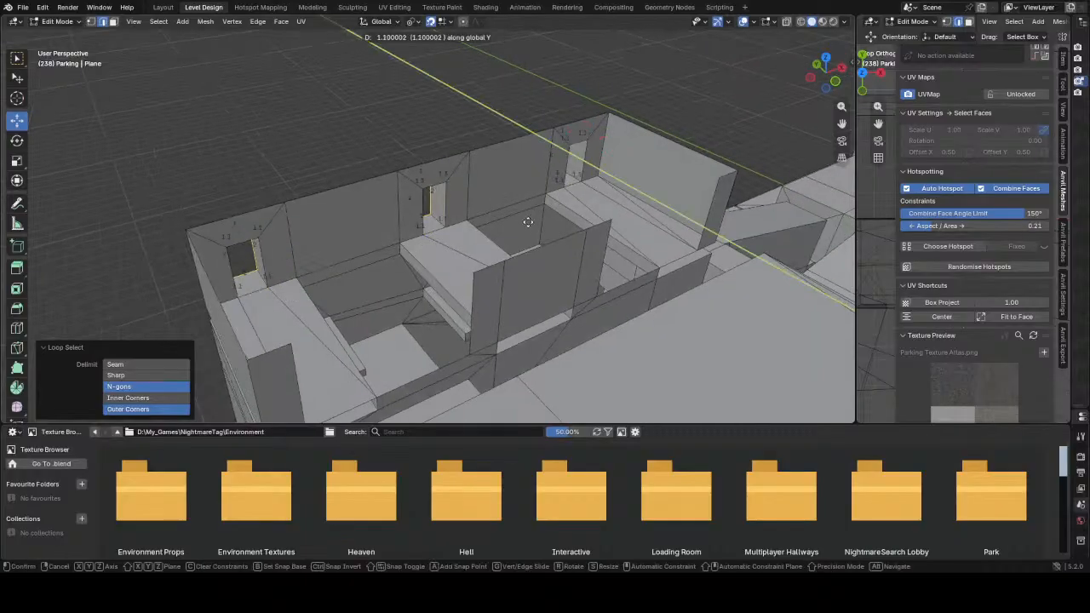
pyautogui.click(386, 260)
pyautogui.moveTo(386, 260); pyautogui.dragTo(441, 260, button='middle')
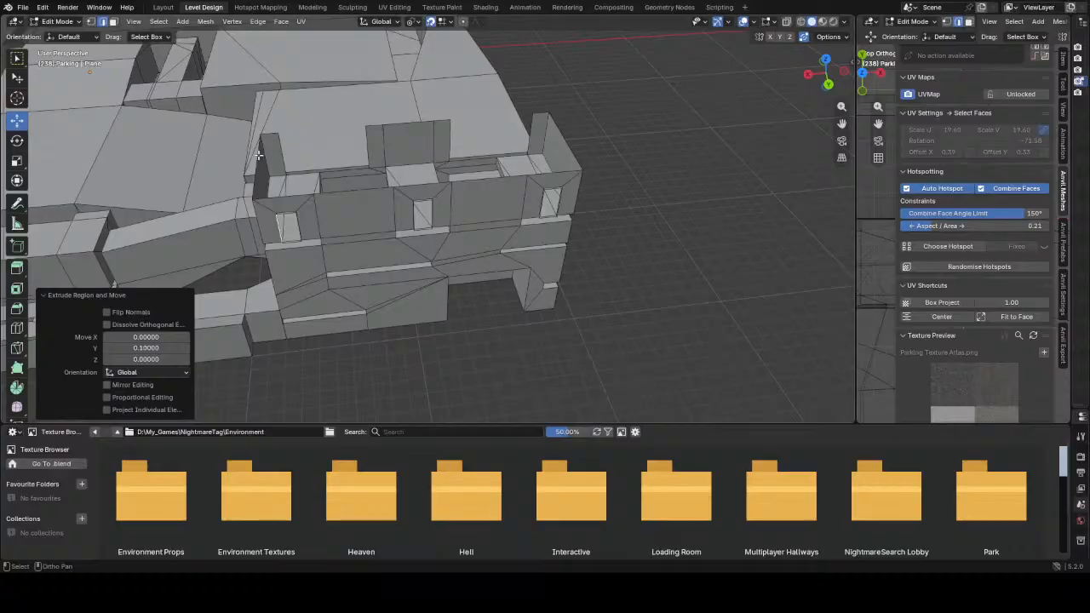
# - Extrude the border edges of both openings in the inner wall facing the large roof by -0.3 along Y
pyautogui.keyDown('shift'); pyautogui.moveTo(279, 147); pyautogui.dragTo(421, 187, button='middle'); pyautogui.keyUp('shift')
pyautogui.scroll(5, 421, 187)
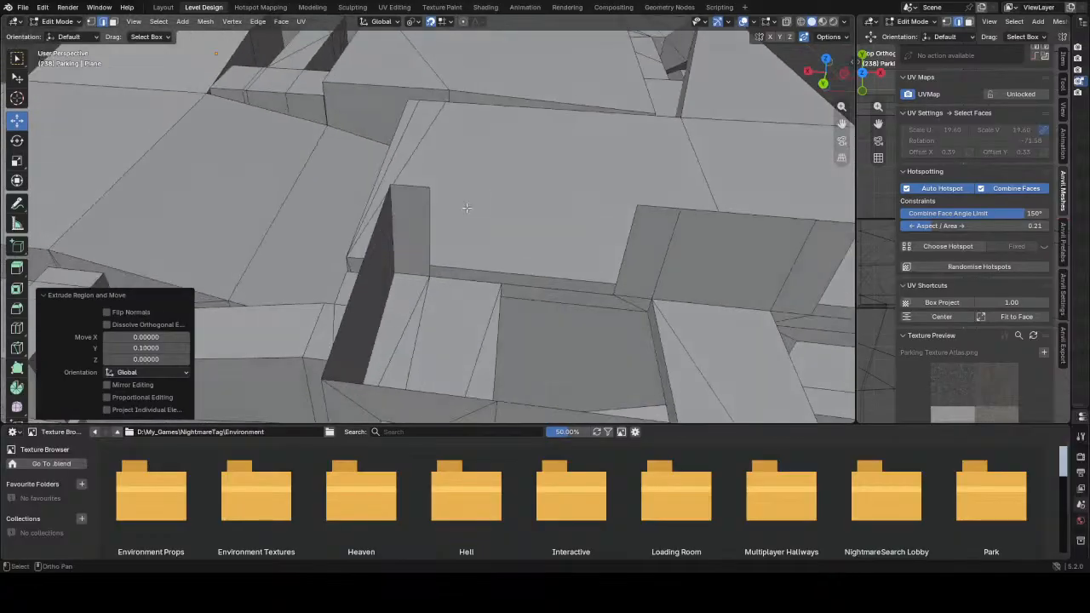
pyautogui.click(423, 239)
pyautogui.moveTo(435, 225); pyautogui.dragTo(415, 211, button='middle')
pyautogui.moveTo(498, 322); pyautogui.dragTo(448, 302, button='middle')
pyautogui.keyDown('shift'); pyautogui.click(448, 303); pyautogui.keyUp('shift')
pyautogui.keyDown('shift'); pyautogui.click(497, 331); pyautogui.keyUp('shift')
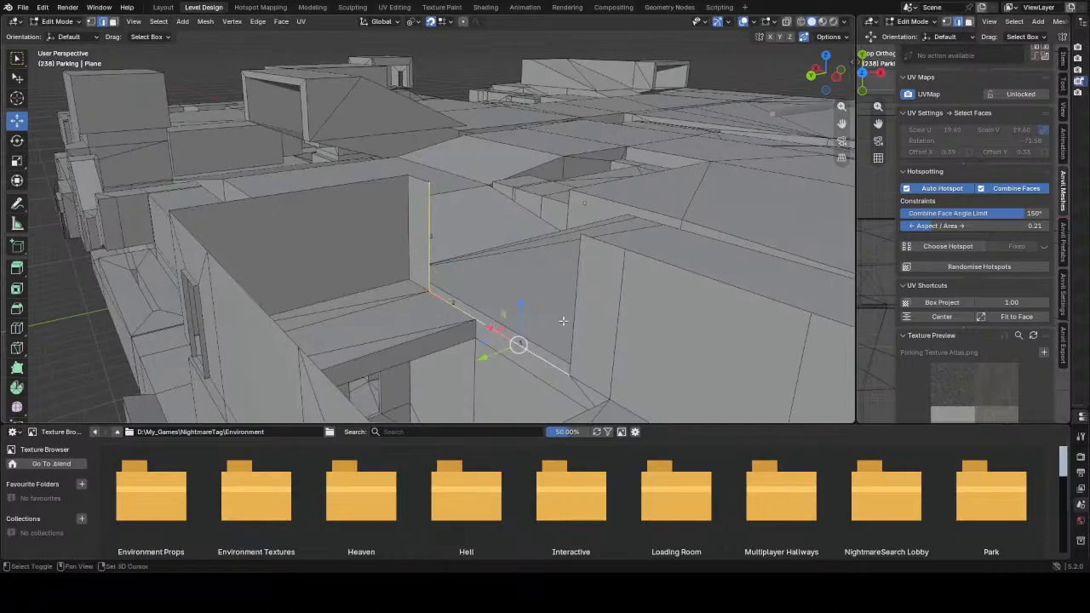
pyautogui.keyDown('shift'); pyautogui.click(573, 317); pyautogui.keyUp('shift')
pyautogui.scroll(-4, 630, 308)
pyautogui.keyDown('shift'); pyautogui.click(604, 304); pyautogui.keyUp('shift')
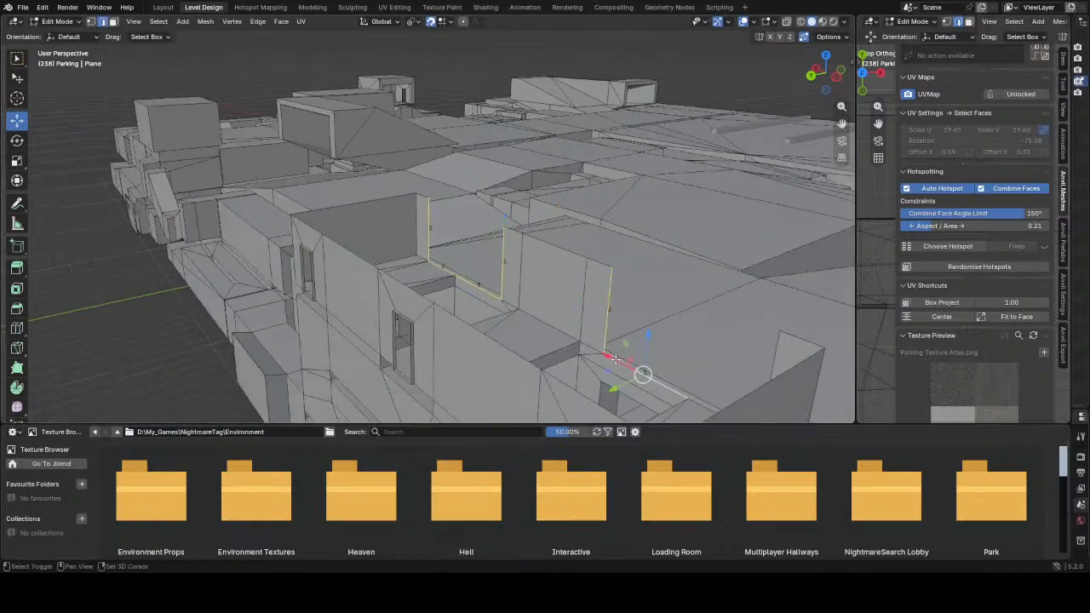
pyautogui.keyDown('shift'); pyautogui.click(616, 358); pyautogui.keyUp('shift')
pyautogui.moveTo(656, 373); pyautogui.dragTo(693, 395, button='middle')
pyautogui.keyDown('shift'); pyautogui.click(754, 404); pyautogui.keyUp('shift')
pyautogui.keyDown('shift'); pyautogui.click(804, 386); pyautogui.keyUp('shift')
pyautogui.moveTo(803, 388); pyautogui.dragTo(795, 400, button='middle')
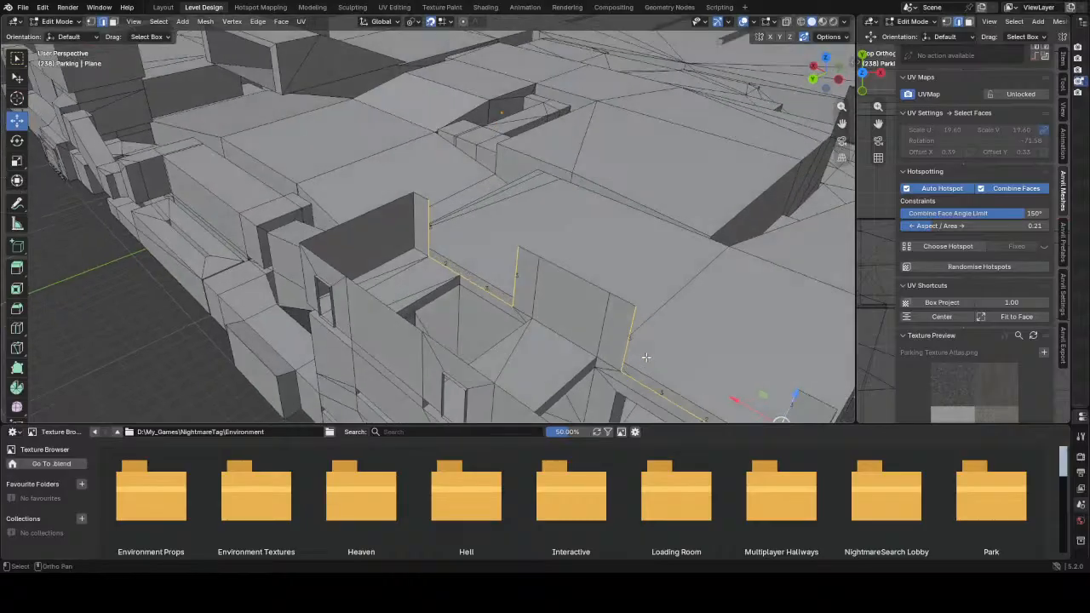
pyautogui.scroll(-1, 558, 331)
pyautogui.moveTo(534, 301); pyautogui.dragTo(522, 293, button='middle')
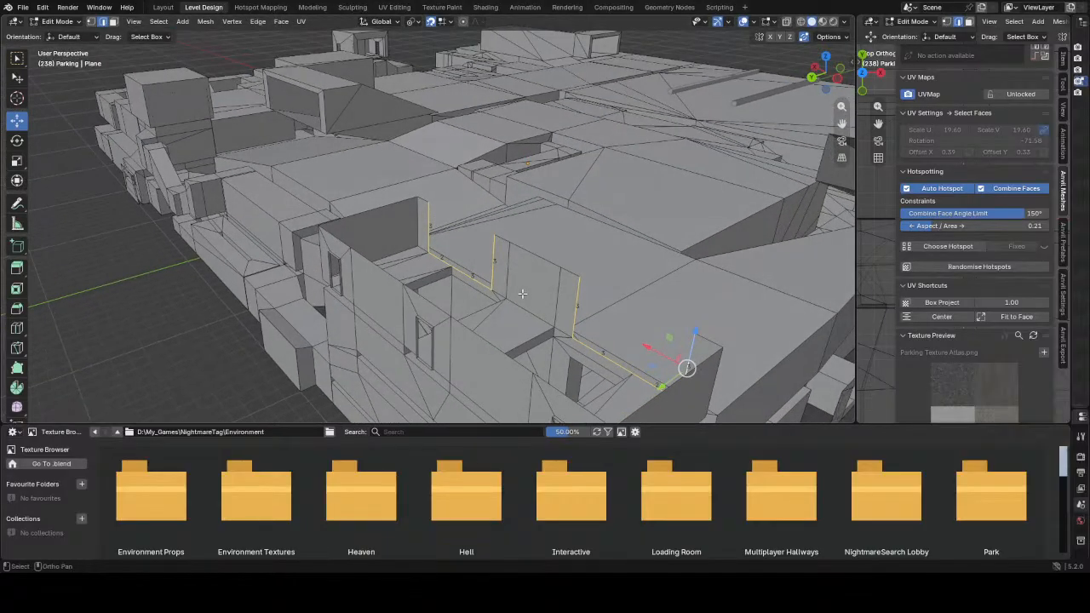
pyautogui.press('g')
pyautogui.press('y')
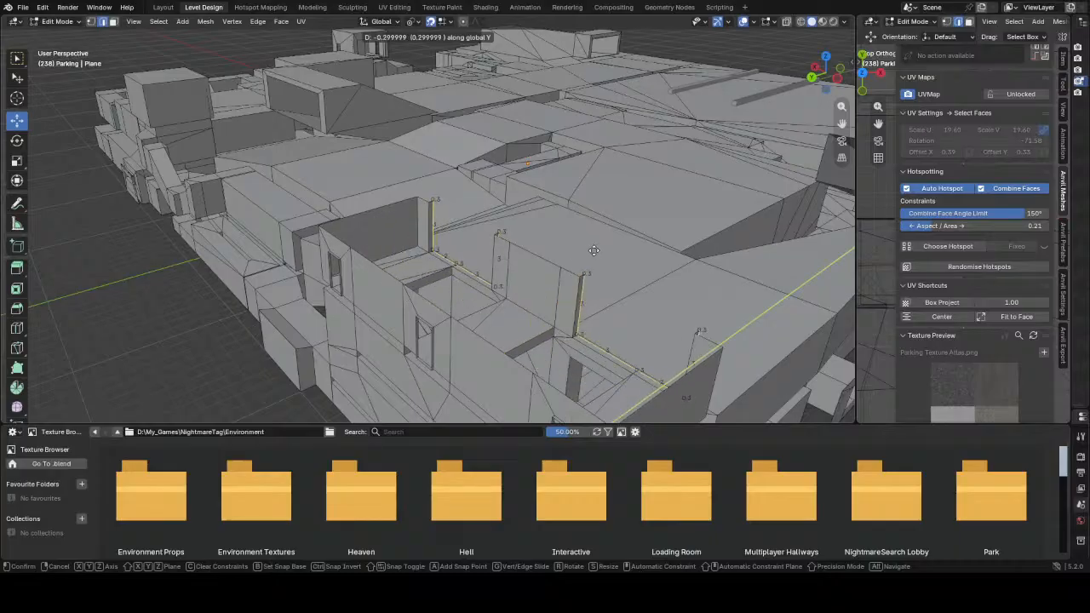
pyautogui.click(593, 252)
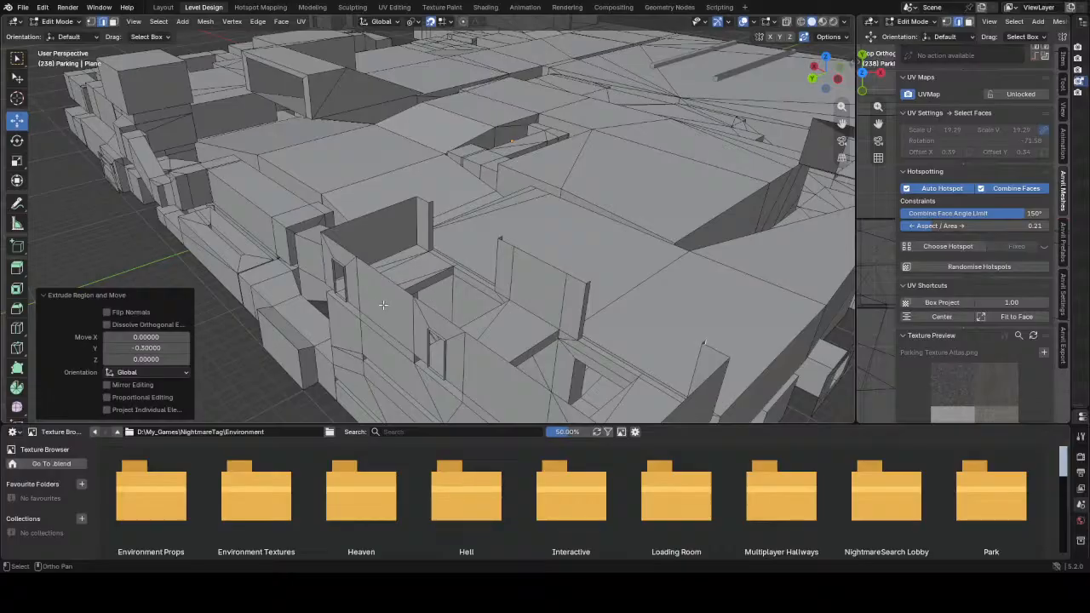
# - Extrude the vertical outer edge beside the end doorway along X, slightly past the corner of the wall
pyautogui.click(331, 267)
pyautogui.keyDown('shift'); pyautogui.moveTo(333, 275); pyautogui.dragTo(434, 269, button='middle'); pyautogui.keyUp('shift')
pyautogui.scroll(4, 426, 241)
pyautogui.press('g')
pyautogui.press('x')
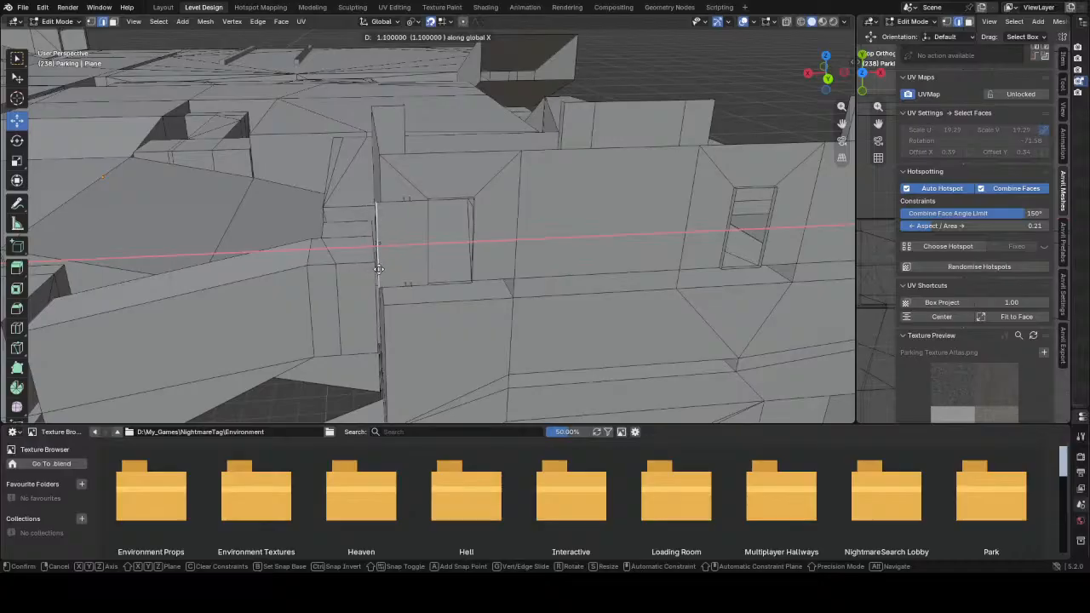
pyautogui.click(369, 271)
# - Raise the upper corner vertex of the newly extruded face by 2 along Z
pyautogui.press('1')
pyautogui.click(375, 203)
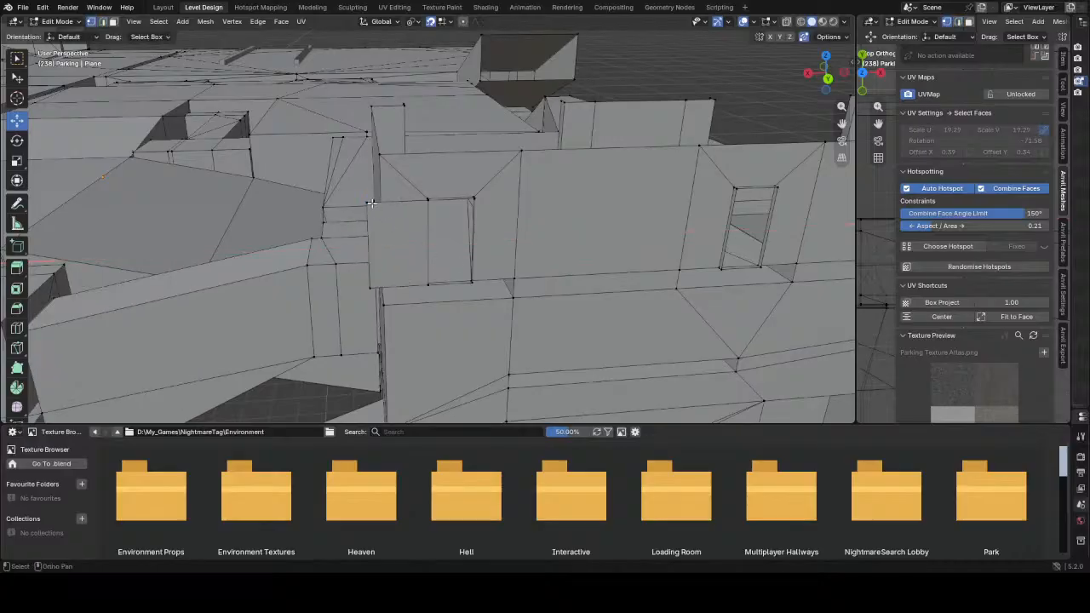
pyautogui.click(367, 204)
pyautogui.press('g')
pyautogui.press('z')
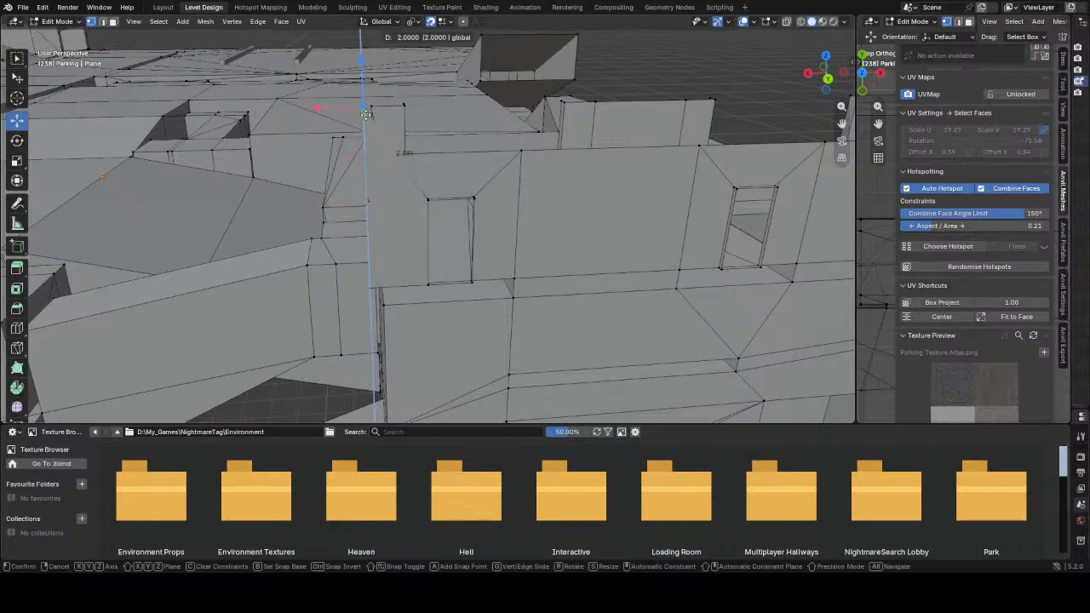
pyautogui.click(366, 113)
# - Fill the outer wall faces between the neighbouring doorways by bridging their extruded side edges
pyautogui.moveTo(367, 113); pyautogui.dragTo(477, 208, button='middle')
pyautogui.moveTo(581, 231); pyautogui.dragTo(530, 255, button='middle')
pyautogui.click(529, 255)
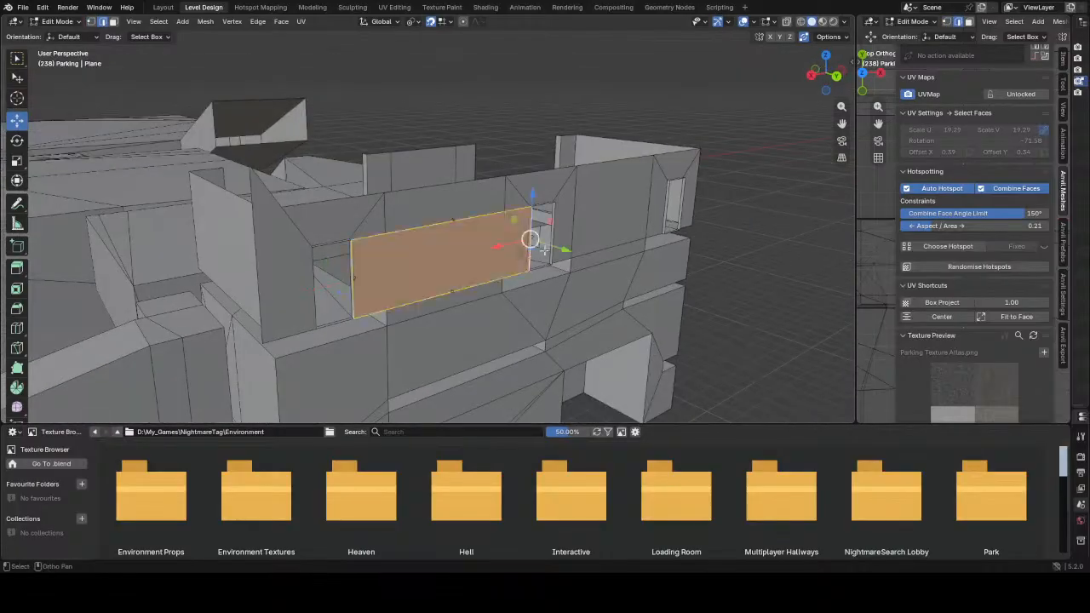
pyautogui.click(555, 248)
pyautogui.doubleClick(668, 214)
pyautogui.moveTo(667, 214); pyautogui.dragTo(301, 201, button='middle')
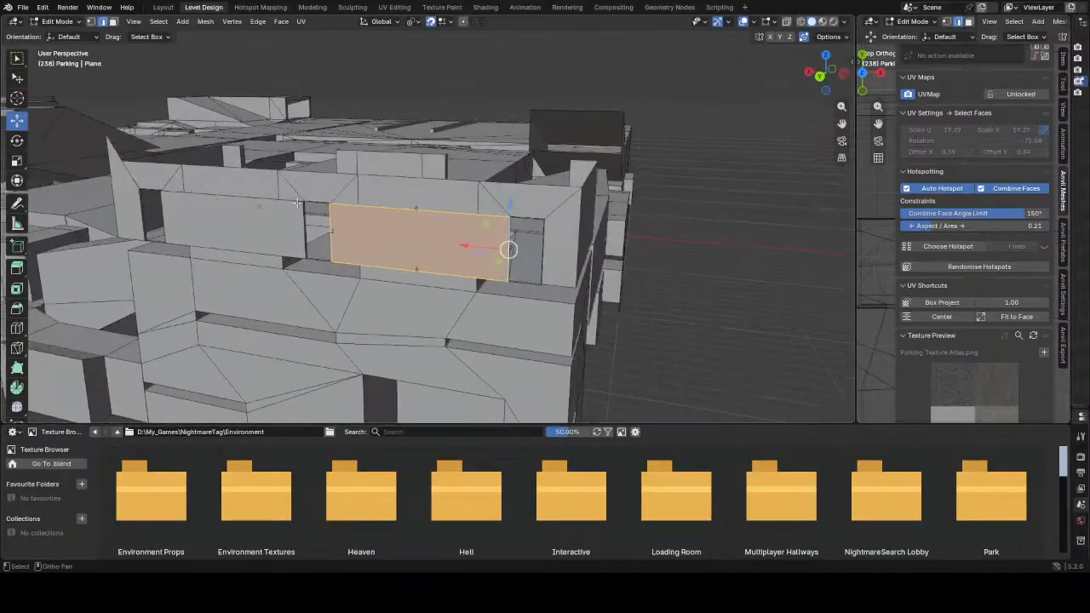
# - Extrude the top edges of the two outer wall panels between the doorways by 2 along Z
pyautogui.click(230, 196)
pyautogui.keyDown('shift'); pyautogui.click(414, 208); pyautogui.keyUp('shift')
pyautogui.moveTo(414, 207); pyautogui.dragTo(394, 209, button='middle')
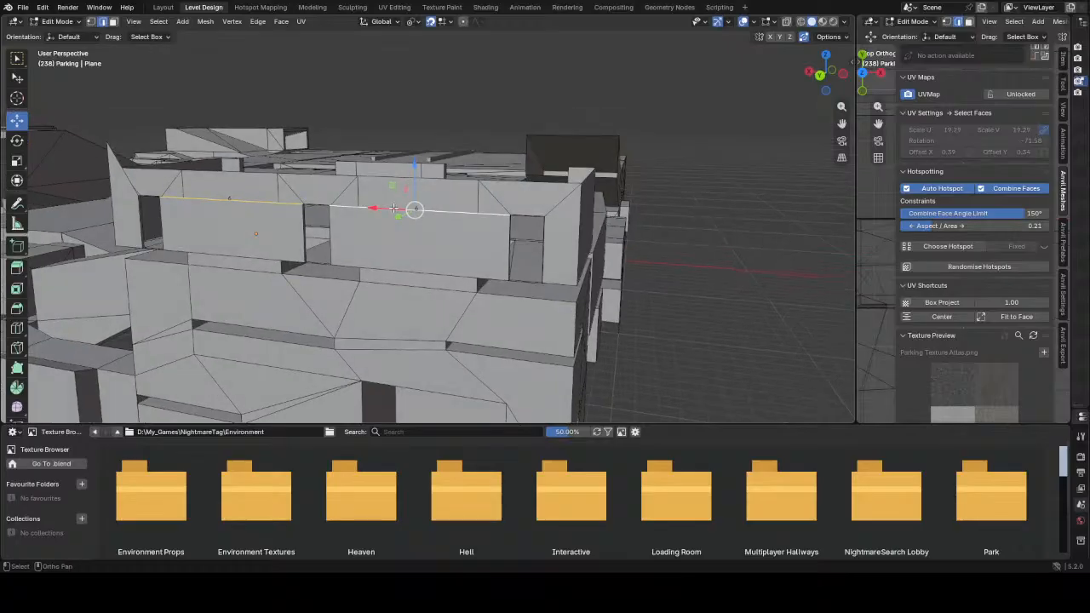
pyautogui.press('g')
pyautogui.press('z')
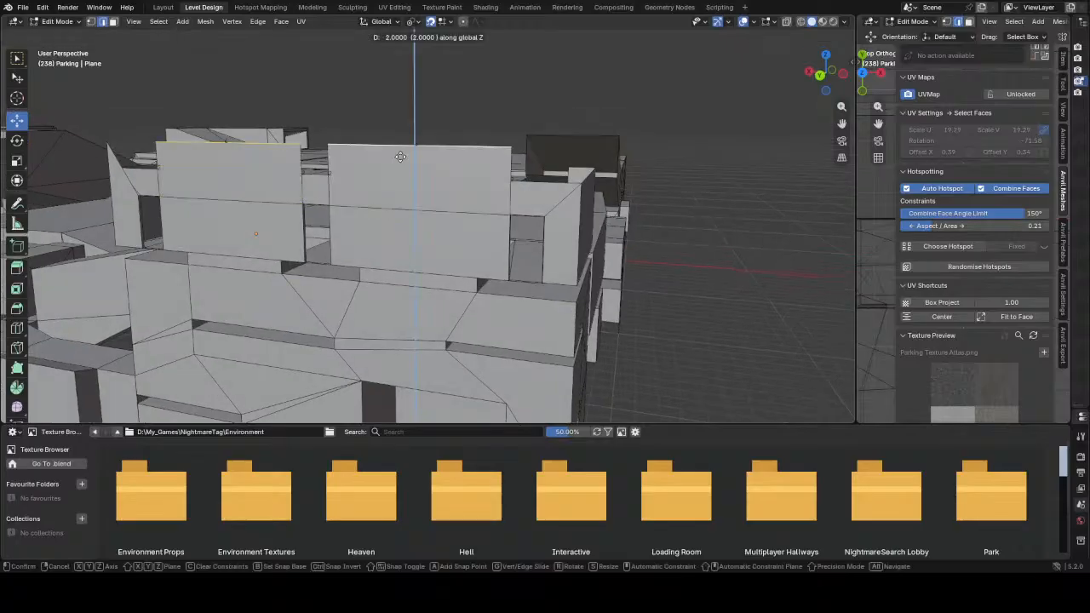
pyautogui.click(401, 149)
# - Merge the facing top corners of the two raised panels and fill the faces above the middle doorway and the first end doorway
pyautogui.click(300, 143)
pyautogui.press('m')
pyautogui.click(307, 149)
pyautogui.click(310, 170)
pyautogui.click(310, 171)
pyautogui.keyDown('shift'); pyautogui.click(324, 173); pyautogui.keyUp('shift')
pyautogui.press('f')
pyautogui.moveTo(322, 177); pyautogui.dragTo(290, 185, button='middle')
pyautogui.click(114, 172)
pyautogui.keyDown('shift'); pyautogui.click(71, 181); pyautogui.keyUp('shift')
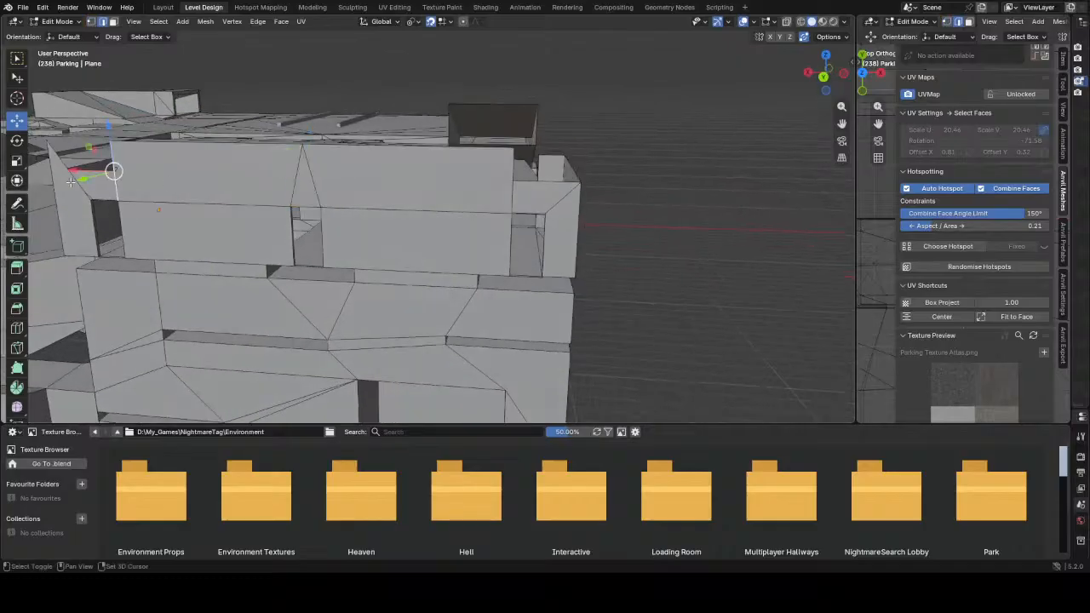
pyautogui.press('f')
# - Extrude the outer vertical edge beside the remaining end doorway by -1.3 along X
pyautogui.moveTo(539, 229); pyautogui.dragTo(570, 296, button='middle')
pyautogui.press('g')
pyautogui.press('x')
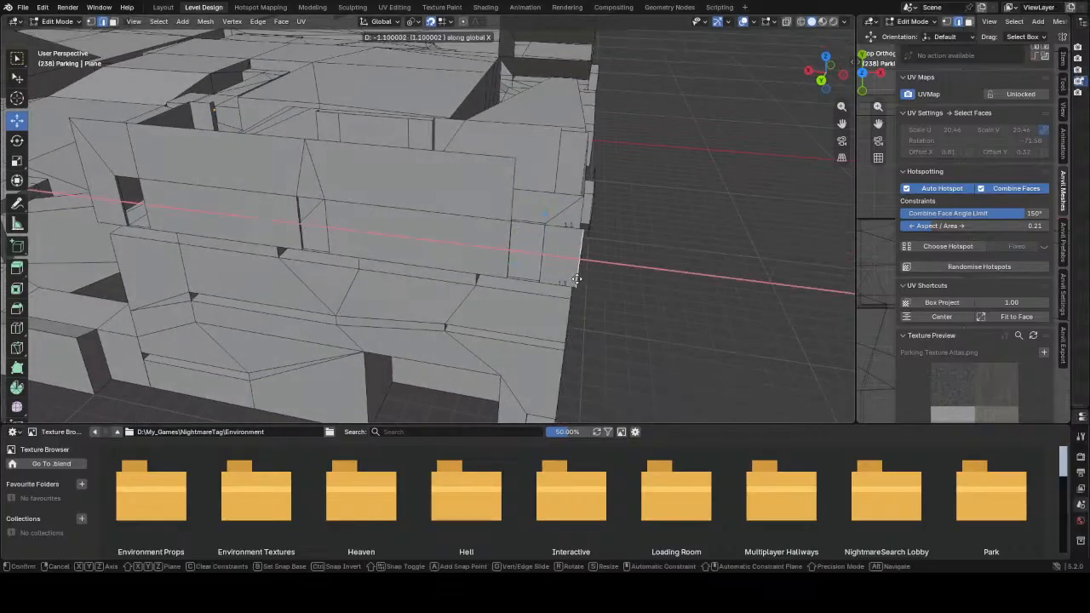
pyautogui.click(584, 277)
pyautogui.moveTo(584, 255); pyautogui.dragTo(584, 243, button='middle')
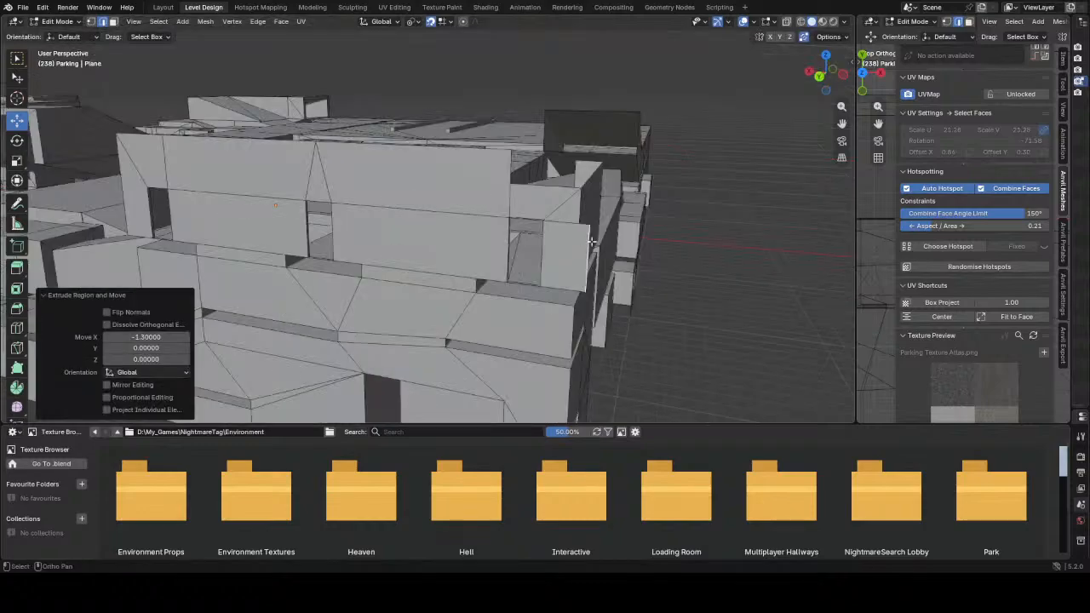
# - Raise the new corner vertex to the top of the wall and fill the face above that end doorway
pyautogui.moveTo(590, 185); pyautogui.dragTo(594, 112)
pyautogui.press('2')
pyautogui.click(554, 203)
pyautogui.keyDown('shift'); pyautogui.click(508, 195); pyautogui.keyUp('shift')
pyautogui.press('f')
# - Extrude the outer corner edge along negative Y to form the outer skin of the end wall
pyautogui.moveTo(579, 209); pyautogui.dragTo(532, 278, button='middle')
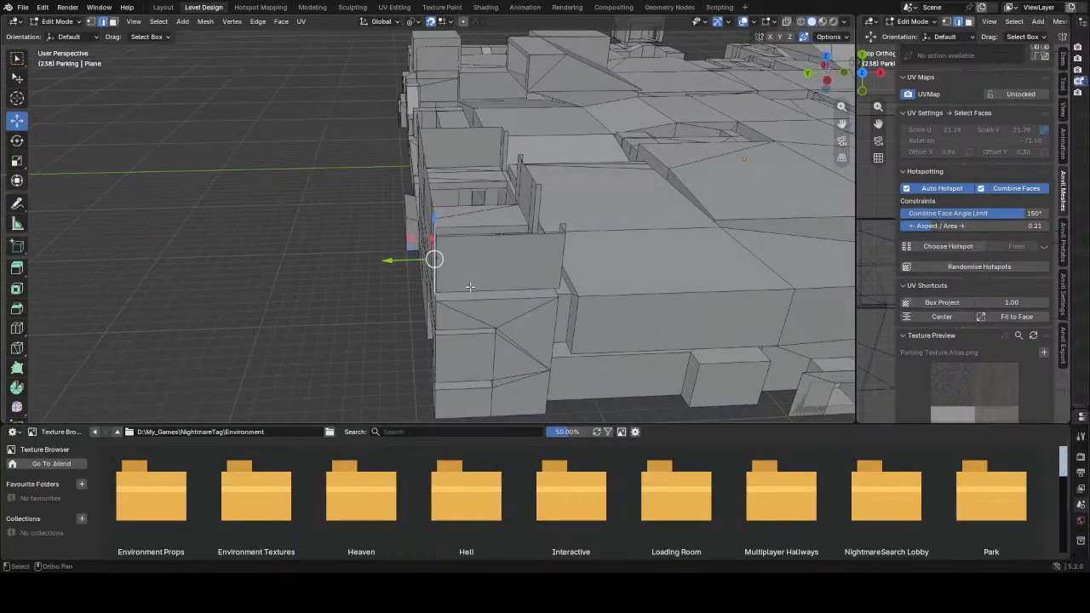
pyautogui.press('g')
pyautogui.press('x')
pyautogui.press('y')
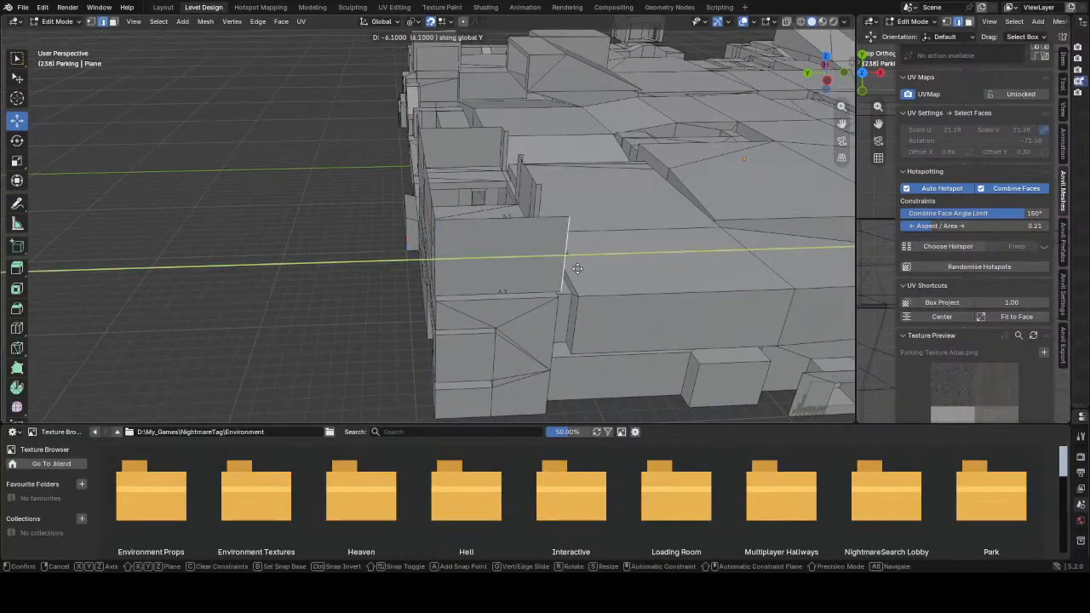
pyautogui.click(560, 303)
# - Flatten the end wall's free edge onto the inner wall line by scaling it to 0 along Y
pyautogui.moveTo(559, 303); pyautogui.dragTo(566, 247, button='middle')
pyautogui.moveTo(526, 291); pyautogui.dragTo(538, 287, button='middle')
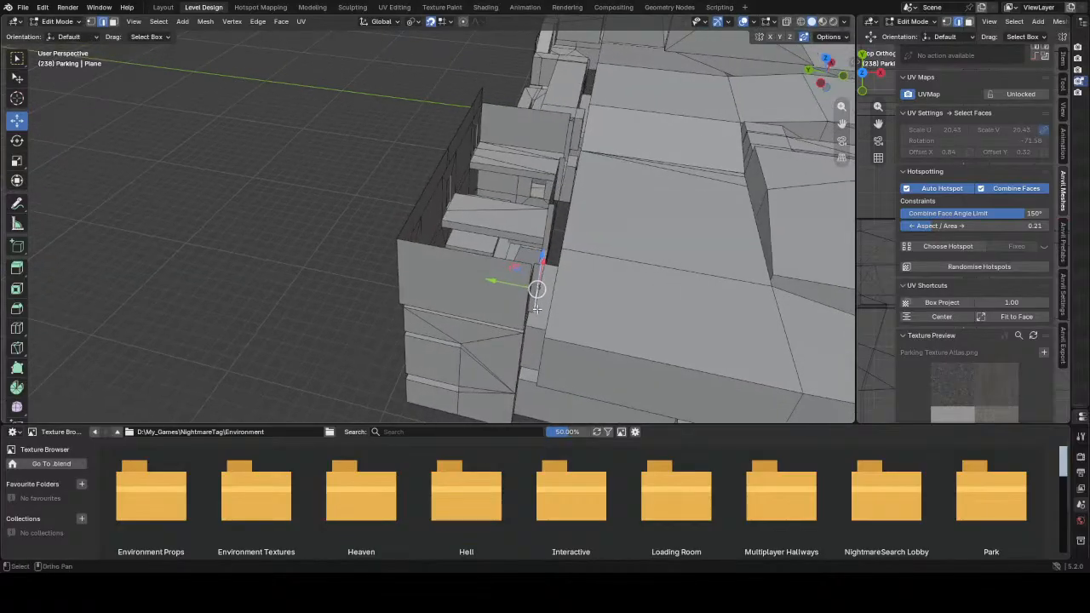
pyautogui.press('s')
pyautogui.press('y')
pyautogui.press('0')
pyautogui.press('Return')
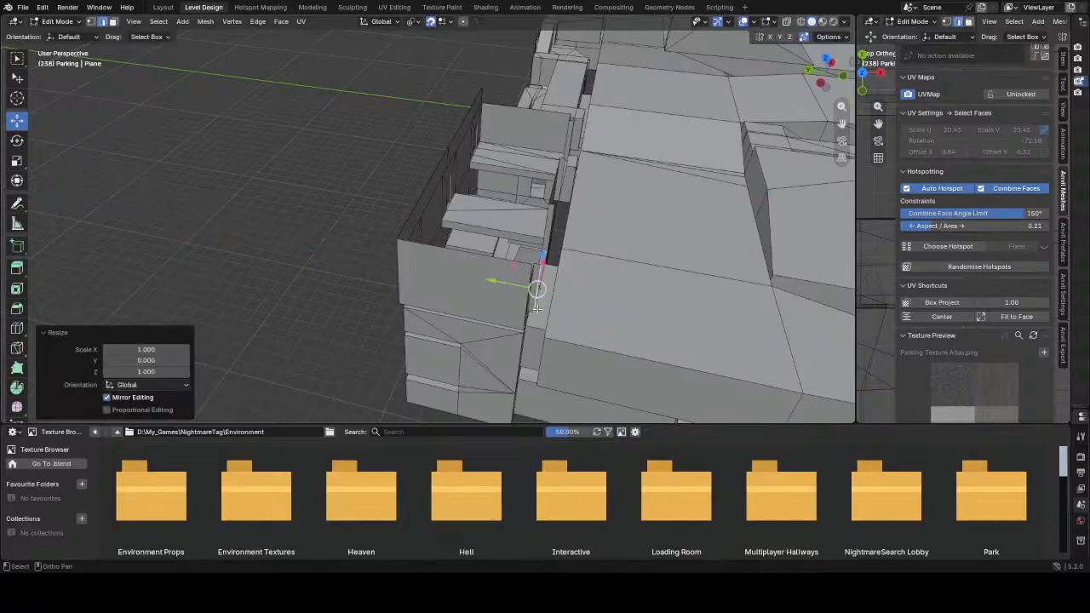
# - Scale the next selected wall edges to 0 along Y to line them up on the roof side
pyautogui.moveTo(536, 308); pyautogui.dragTo(508, 278, button='middle')
pyautogui.click(425, 314)
pyautogui.press('s')
pyautogui.press('y')
pyautogui.press('0')
pyautogui.press('Return')
# - Fill the outer face of the middle panel between the two roof-side openings and extrude its top edge 1 along Z
pyautogui.click(471, 332)
pyautogui.click(508, 279)
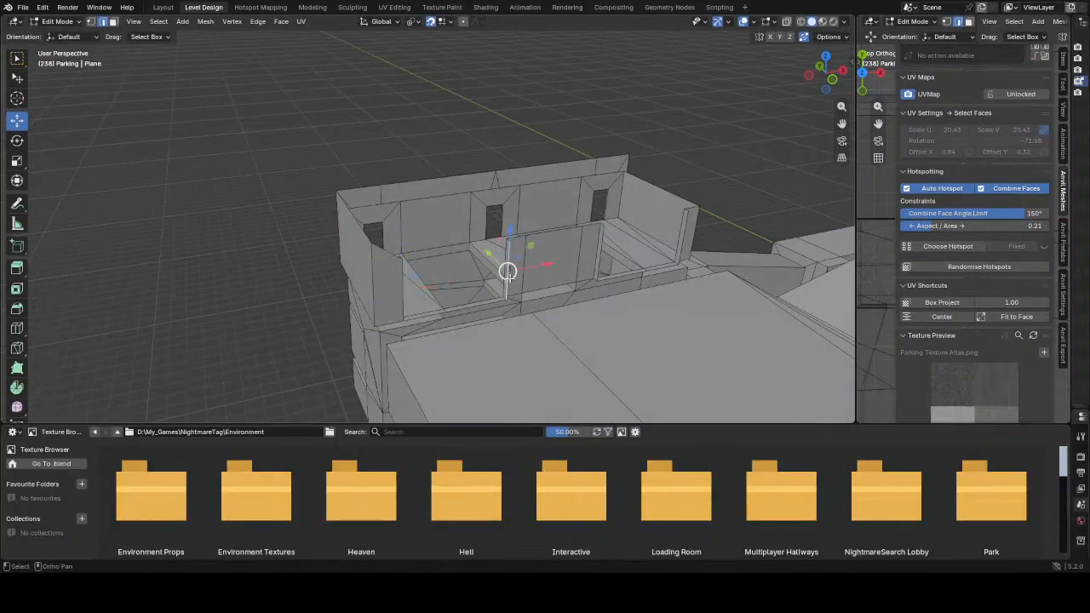
pyautogui.click(595, 260)
pyautogui.moveTo(594, 260); pyautogui.dragTo(567, 253, button='middle')
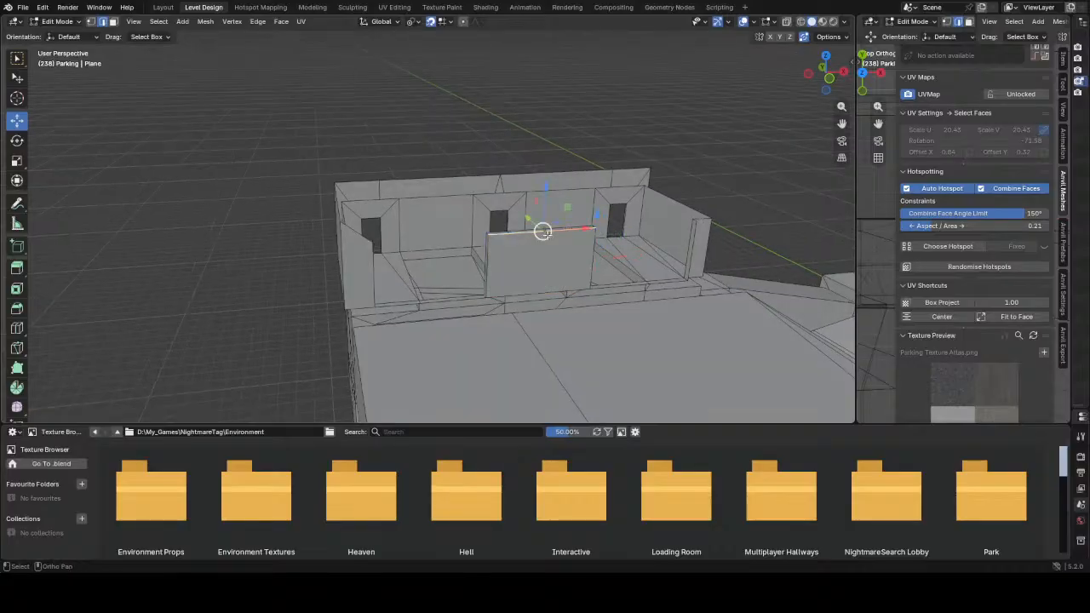
pyautogui.press('e')
pyautogui.press('z')
pyautogui.press('1')
pyautogui.press('Return')
# - Fill the outer face above the roof-side opening between the raised middle panel and the end wall
pyautogui.moveTo(549, 215); pyautogui.dragTo(491, 213, button='middle')
pyautogui.click(493, 210)
pyautogui.click(358, 218)
pyautogui.moveTo(358, 218); pyautogui.dragTo(491, 237, button='middle')
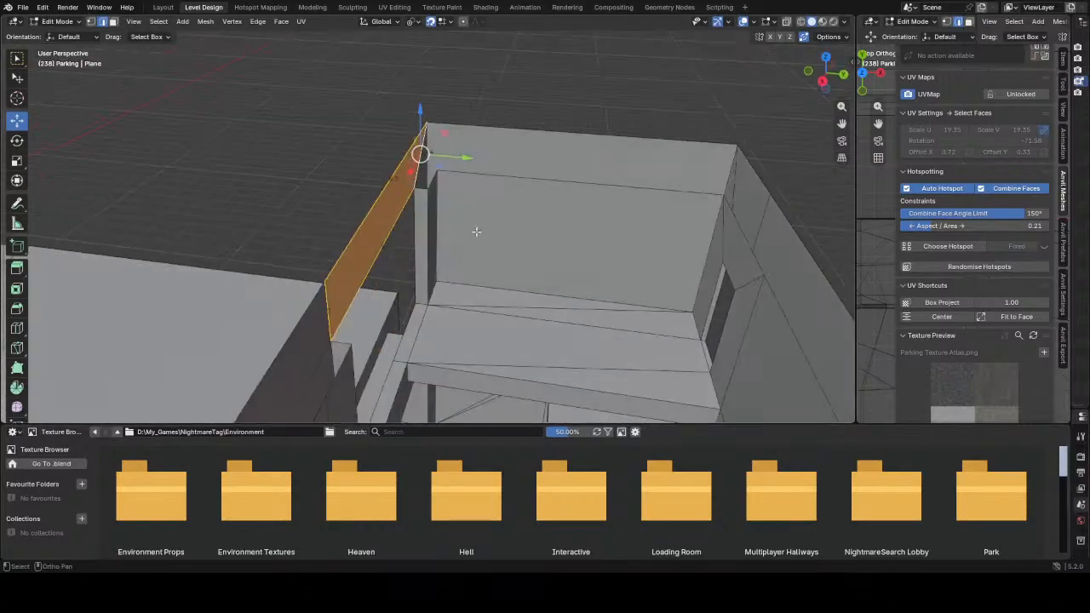
# - Extrude the vertical edge at the far side of the other roof-side opening along X, past the building corner
pyautogui.moveTo(422, 192); pyautogui.dragTo(424, 192, button='middle')
pyautogui.scroll(-3, 392, 336)
pyautogui.moveTo(391, 336); pyautogui.dragTo(529, 305, button='middle')
pyautogui.scroll(-2, 371, 306)
pyautogui.scroll(3, 528, 305)
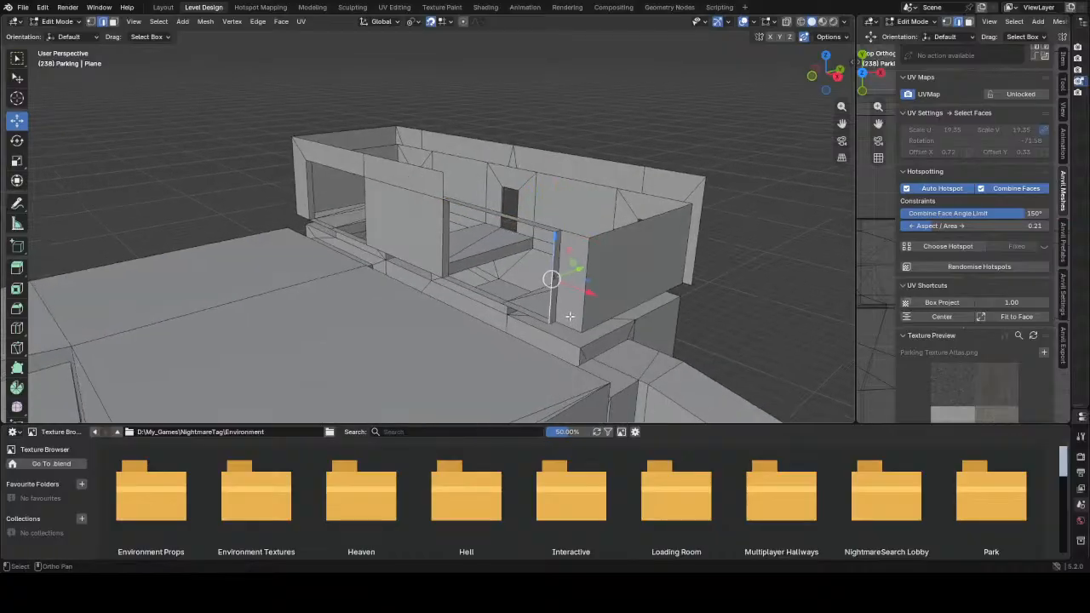
pyautogui.press('g')
pyautogui.press('x')
pyautogui.click(644, 324)
# - Align the extruded edge with the outer corner edge of the end wall by scaling both to 0 along X
pyautogui.click(698, 257)
pyautogui.click(643, 300)
pyautogui.keyDown('shift'); pyautogui.click(688, 247); pyautogui.keyUp('shift')
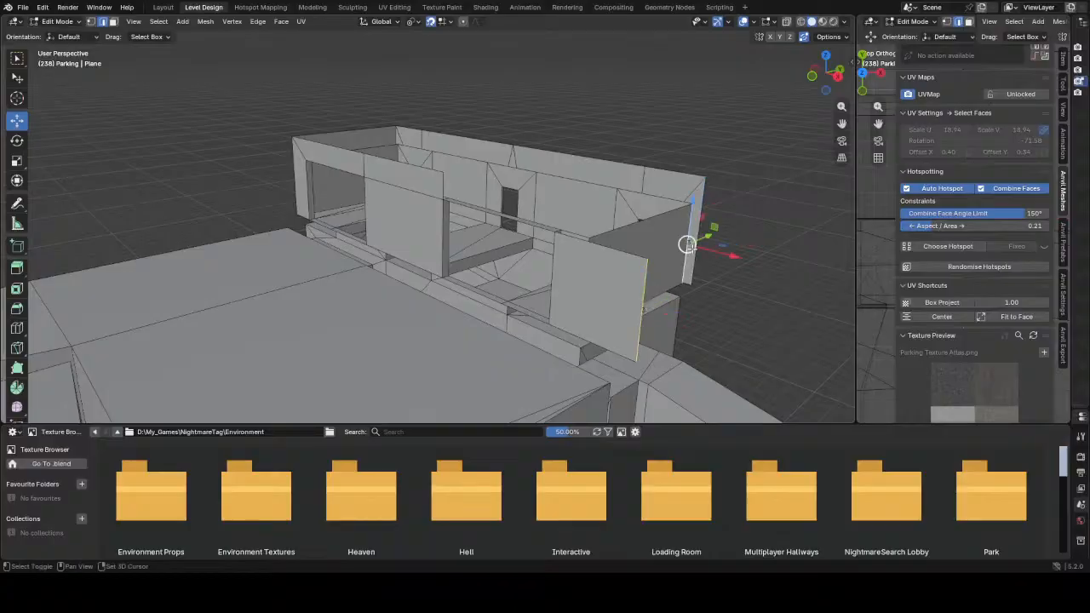
pyautogui.keyDown('shift'); pyautogui.click(688, 253); pyautogui.keyUp('shift')
pyautogui.keyDown('shift'); pyautogui.click(700, 254); pyautogui.keyUp('shift')
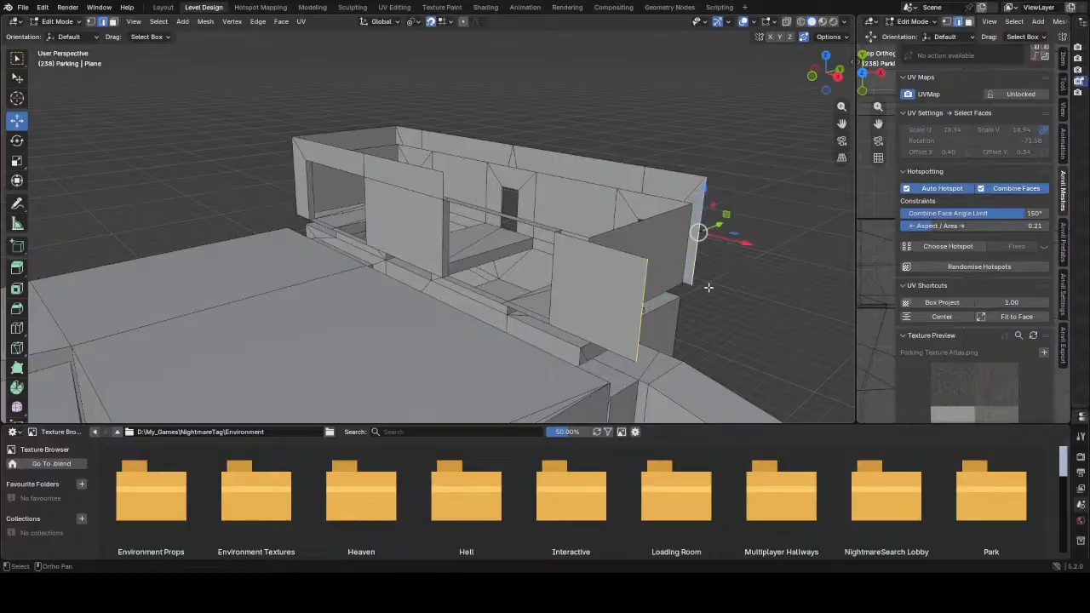
pyautogui.press('s')
pyautogui.press('x')
pyautogui.press('0')
pyautogui.press('Return')
# - Raise the top vertex of the aligned edge to the height of the opposite outer wall corner
pyautogui.press('1')
pyautogui.click(589, 242)
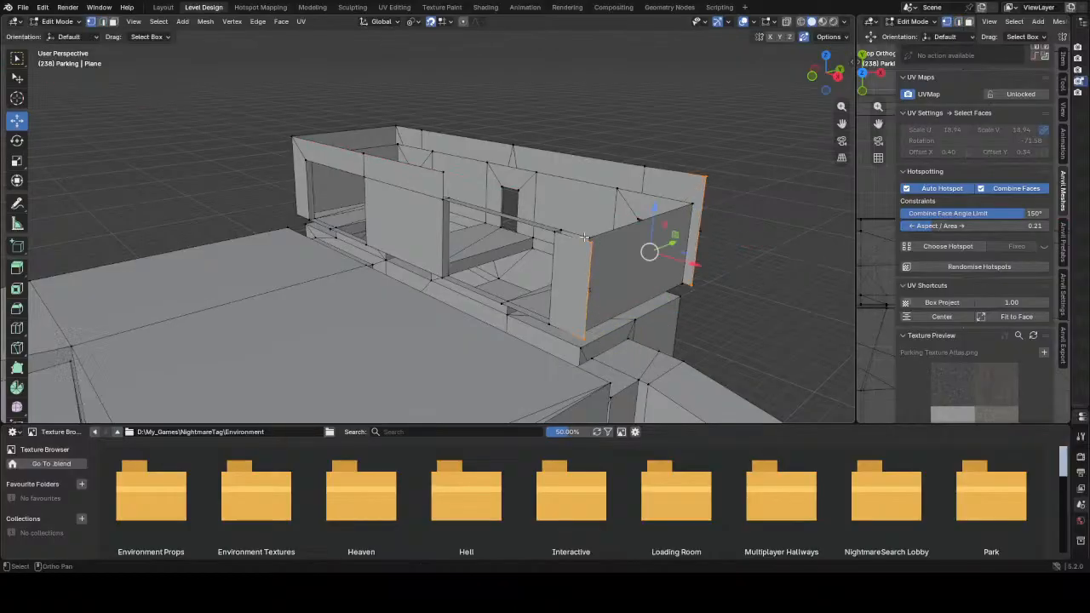
pyautogui.moveTo(594, 208); pyautogui.dragTo(704, 178)
# - Fill the outer face of the end wall and the face above the adjacent roof-side opening, and save the file
pyautogui.press('2')
pyautogui.click(593, 234)
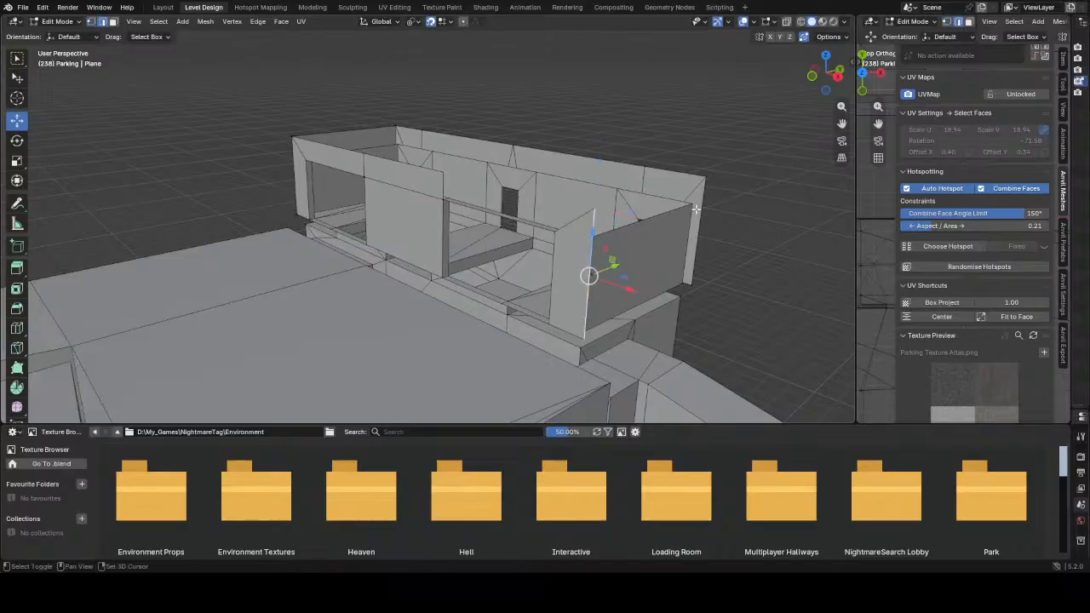
pyautogui.press('3')
pyautogui.click(642, 232)
pyautogui.click(572, 225)
pyautogui.keyDown('shift'); pyautogui.click(446, 187); pyautogui.keyUp('shift')
pyautogui.press('f')
pyautogui.moveTo(513, 220); pyautogui.dragTo(291, 219, button='middle')
pyautogui.hotkey('ctrl', 's')
# - Try to close the upper room with a single ceiling face across the inner edge loop, and undo it
pyautogui.keyDown('alt'); pyautogui.click(318, 255); pyautogui.keyUp('alt')
pyautogui.moveTo(319, 255); pyautogui.dragTo(316, 248, button='middle')
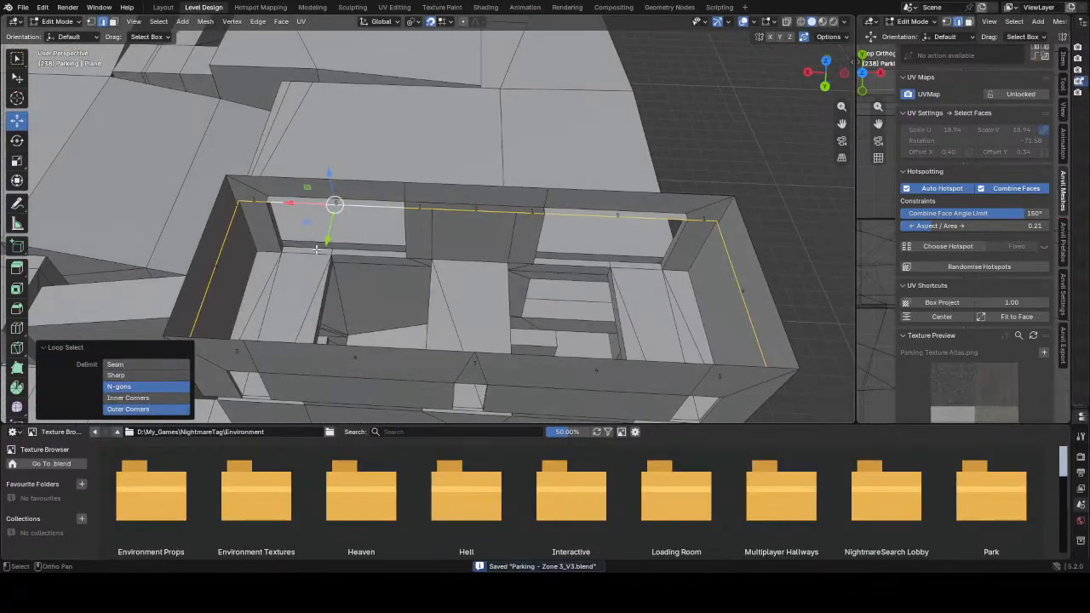
pyautogui.press('f')
pyautogui.hotkey('ctrl', 'z')
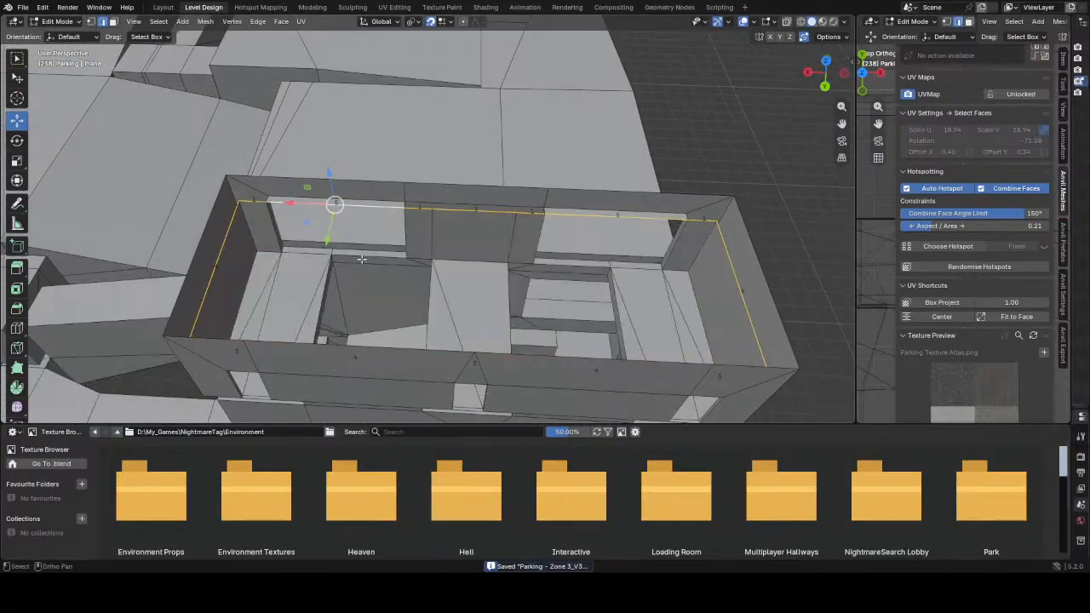
# - Try to fill a ceiling face from the short inner edge beside the end wall to the opposite doorway wall, and undo it
pyautogui.moveTo(320, 262); pyautogui.dragTo(368, 247, button='middle')
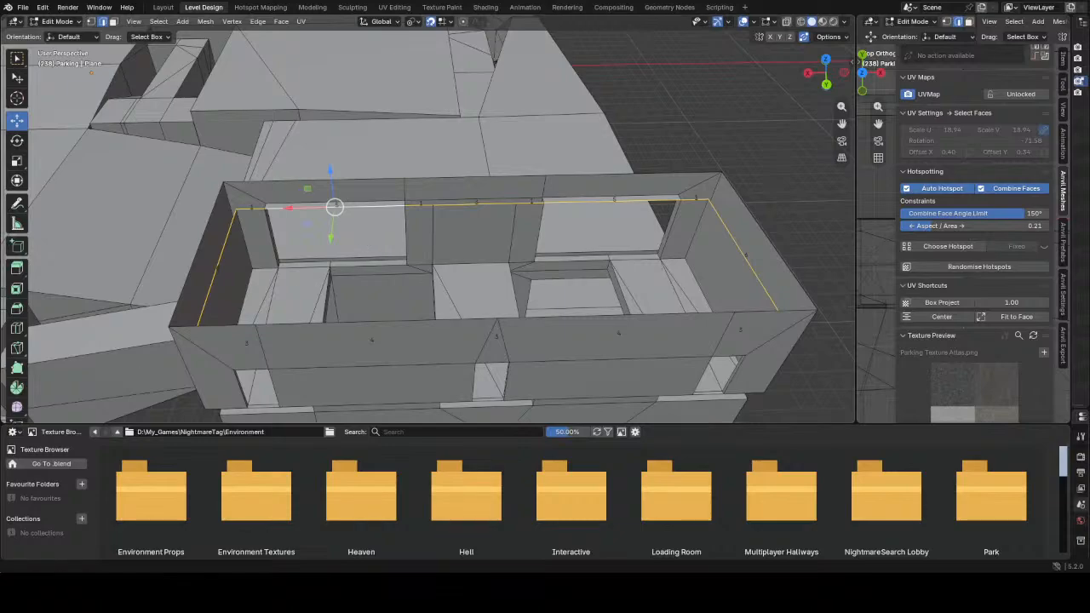
pyautogui.moveTo(460, 281); pyautogui.dragTo(496, 287, button='middle')
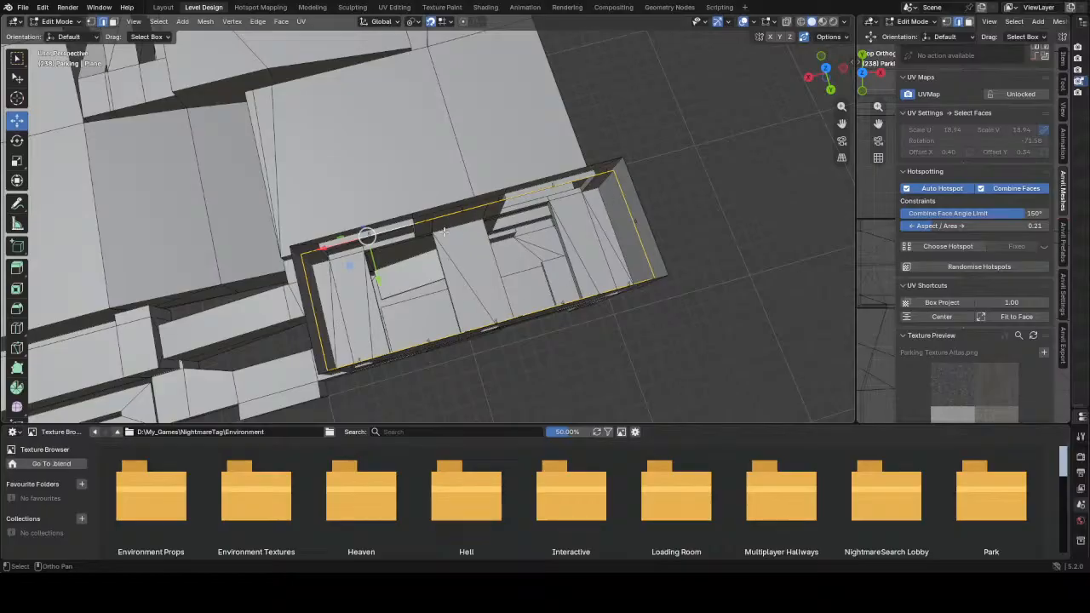
pyautogui.moveTo(166, 164); pyautogui.dragTo(484, 210, button='middle')
pyautogui.click(311, 84)
pyautogui.keyDown('shift'); pyautogui.click(401, 114); pyautogui.keyUp('shift')
pyautogui.press('f')
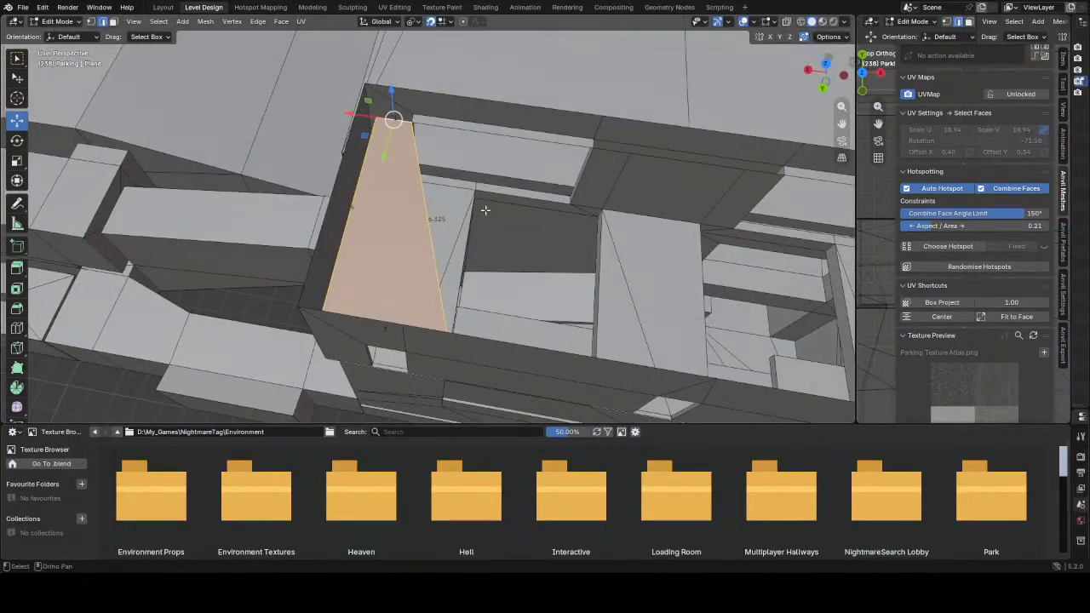
pyautogui.hotkey('ctrl', 'z')
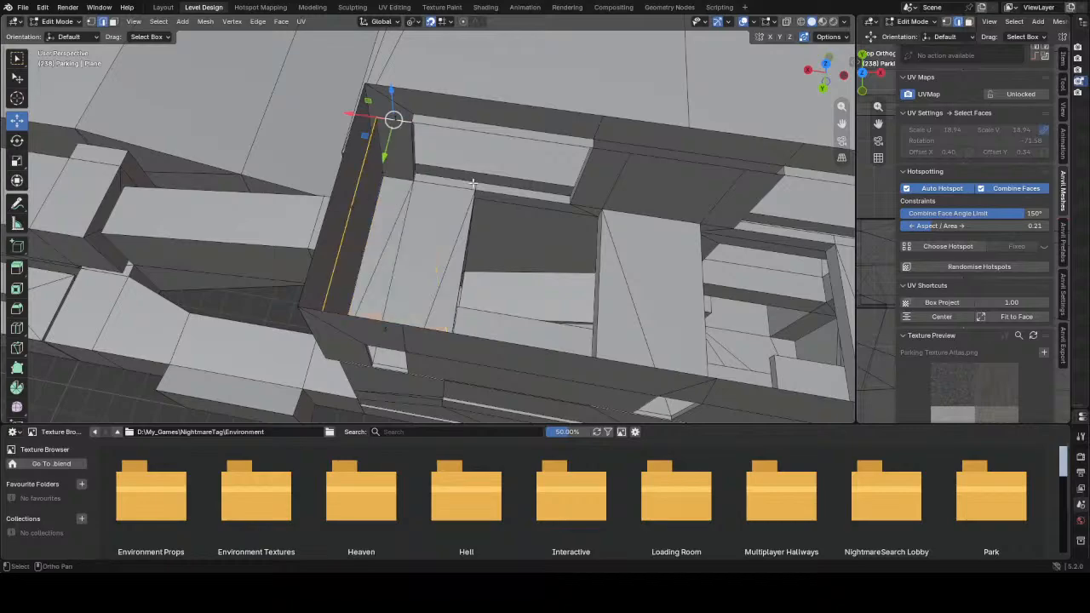
# - Select the edge loop around the upper room's inner walls and fill it with a ceiling face
pyautogui.keyDown('alt'); pyautogui.click(502, 137); pyautogui.keyUp('alt')
pyautogui.moveTo(503, 137); pyautogui.dragTo(523, 205, button='middle')
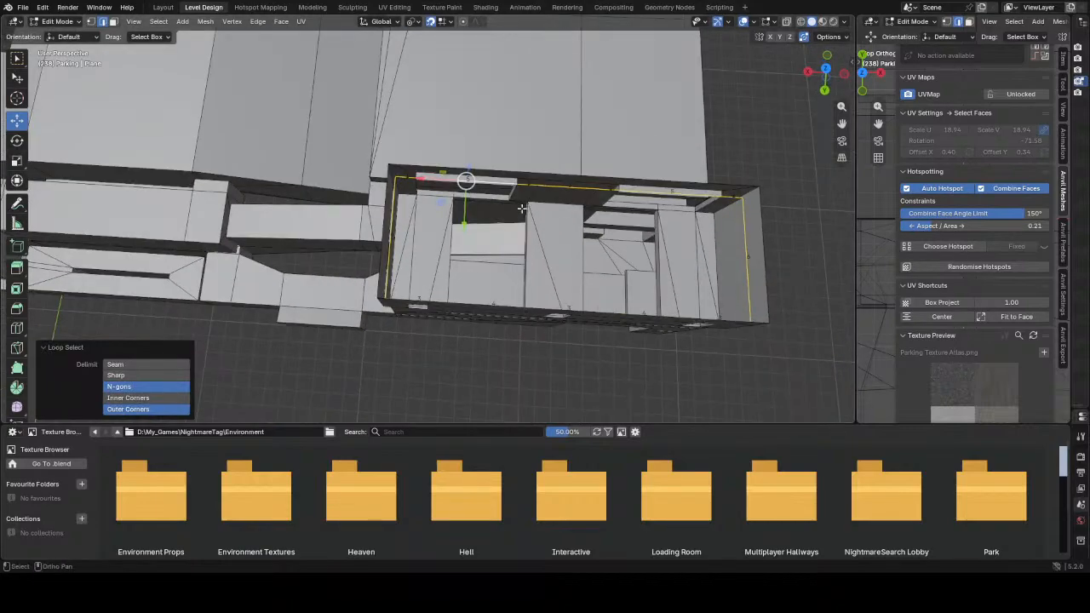
pyautogui.press('f')
# - Split the ceiling crosswise into three sections by connecting the two pairs of opposite vertices near its middle
pyautogui.press('1')
pyautogui.keyDown('shift'); pyautogui.moveTo(571, 200); pyautogui.dragTo(448, 237, button='middle'); pyautogui.keyUp('shift')
pyautogui.scroll(2, 446, 259)
pyautogui.click(406, 219)
pyautogui.click(390, 376)
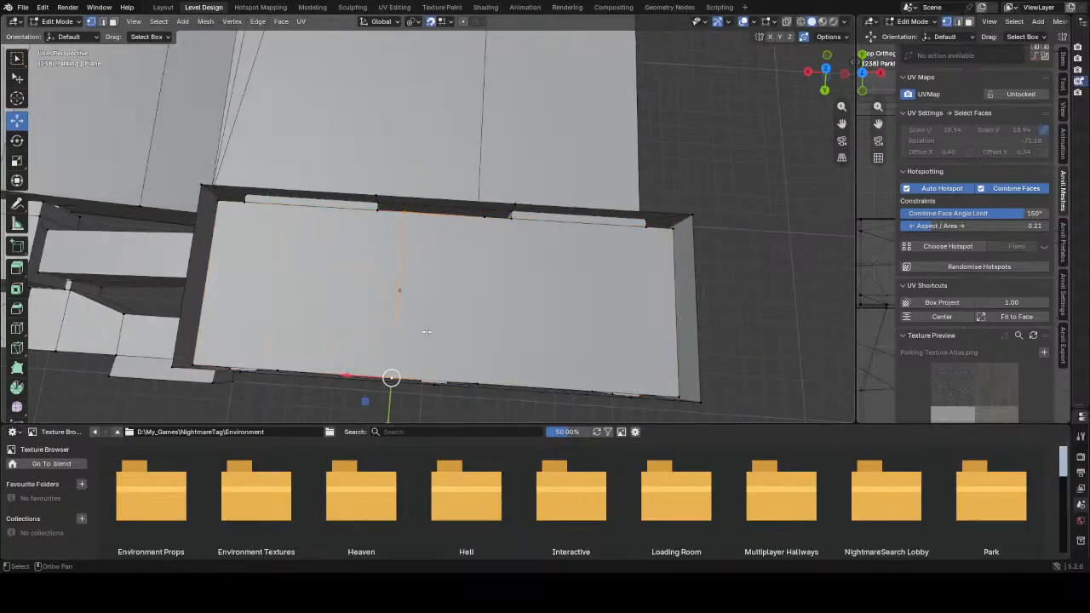
pyautogui.click(492, 230)
pyautogui.keyDown('shift'); pyautogui.click(480, 383); pyautogui.keyUp('shift')
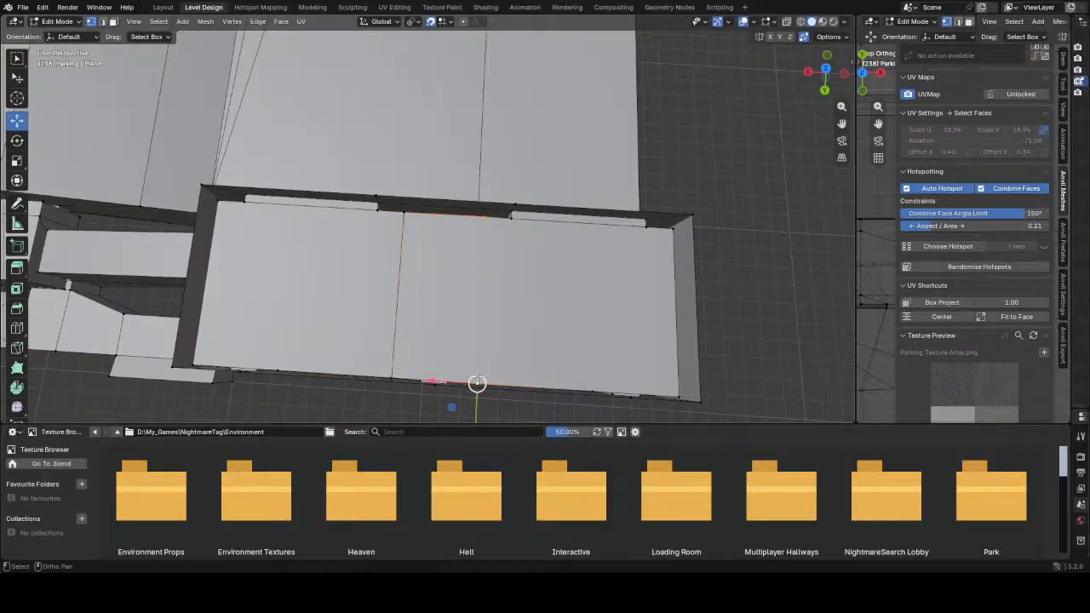
pyautogui.moveTo(480, 383); pyautogui.dragTo(468, 368, button='middle')
pyautogui.press('j')
# - Inset the two end sections of the ceiling individually with a thickness of about 0.79 m
pyautogui.moveTo(435, 335); pyautogui.dragTo(353, 285, button='middle')
pyautogui.press('3')
pyautogui.click(310, 205)
pyautogui.keyDown('shift'); pyautogui.click(439, 318); pyautogui.keyUp('shift')
pyautogui.moveTo(502, 284); pyautogui.dragTo(483, 251, button='middle')
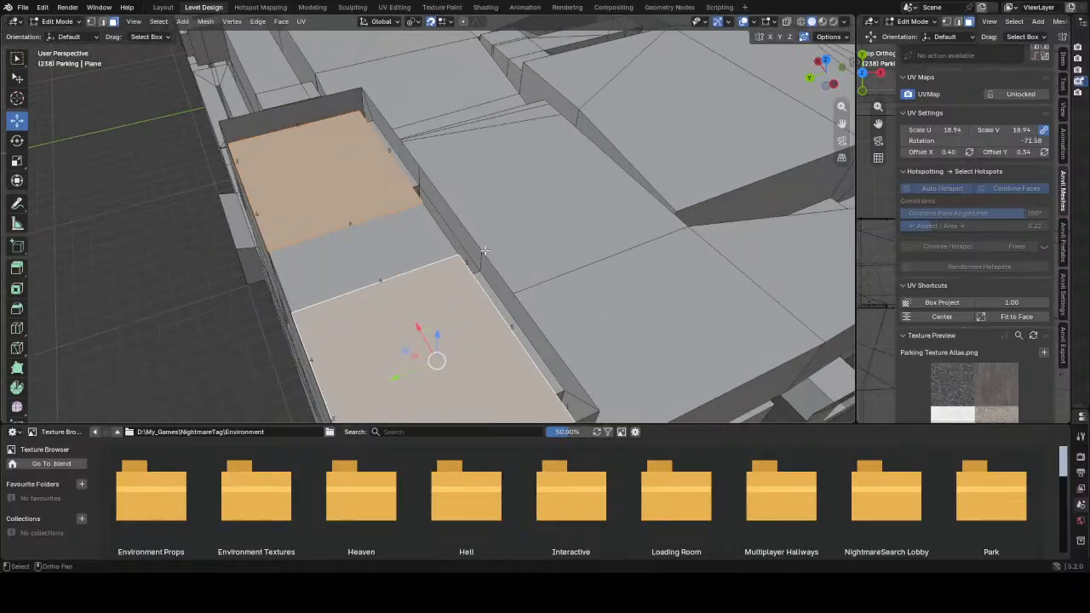
pyautogui.click(17, 291)
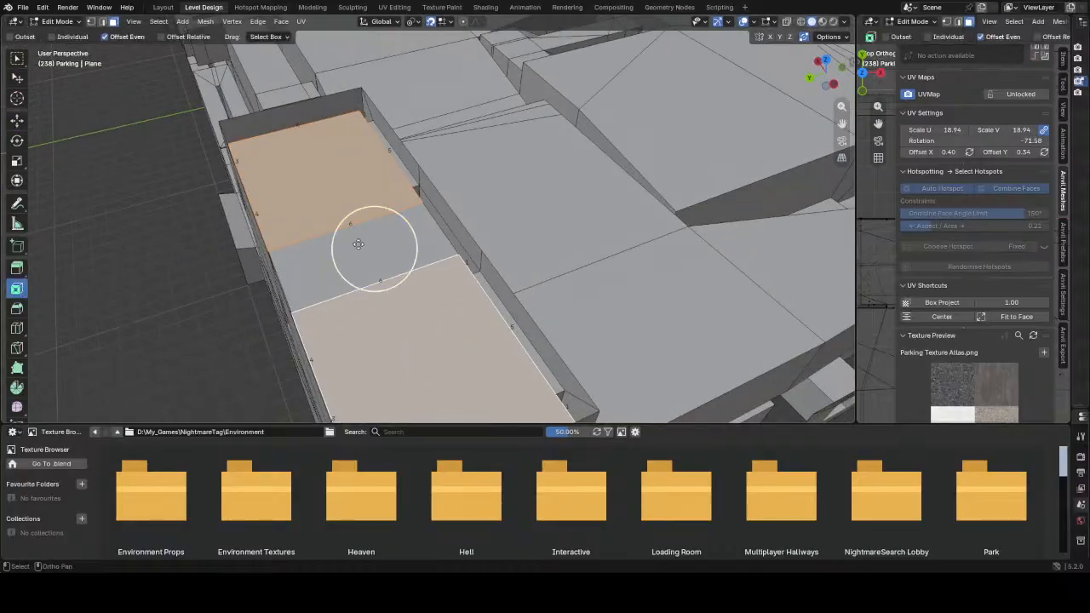
pyautogui.moveTo(384, 207); pyautogui.dragTo(366, 235)
pyautogui.moveTo(360, 243); pyautogui.dragTo(486, 275, button='middle')
pyautogui.click(19, 125)
# - Extrude the two inset ceiling faces 1 m upward along Z and delete the raised top faces to open them
pyautogui.scroll(-3, 514, 232)
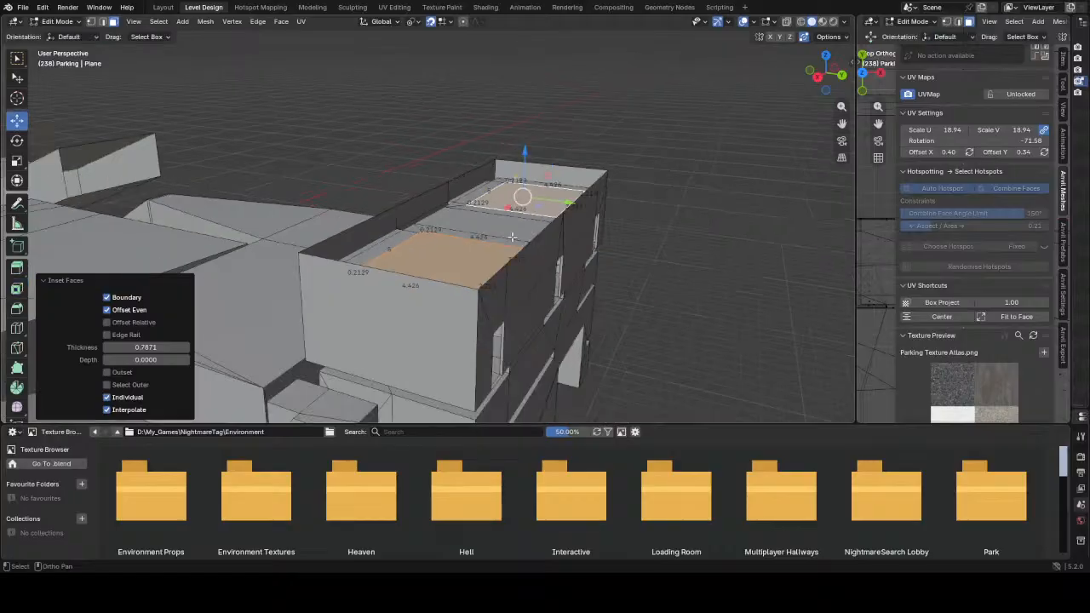
pyautogui.moveTo(515, 233); pyautogui.dragTo(505, 234, button='middle')
pyautogui.press('g')
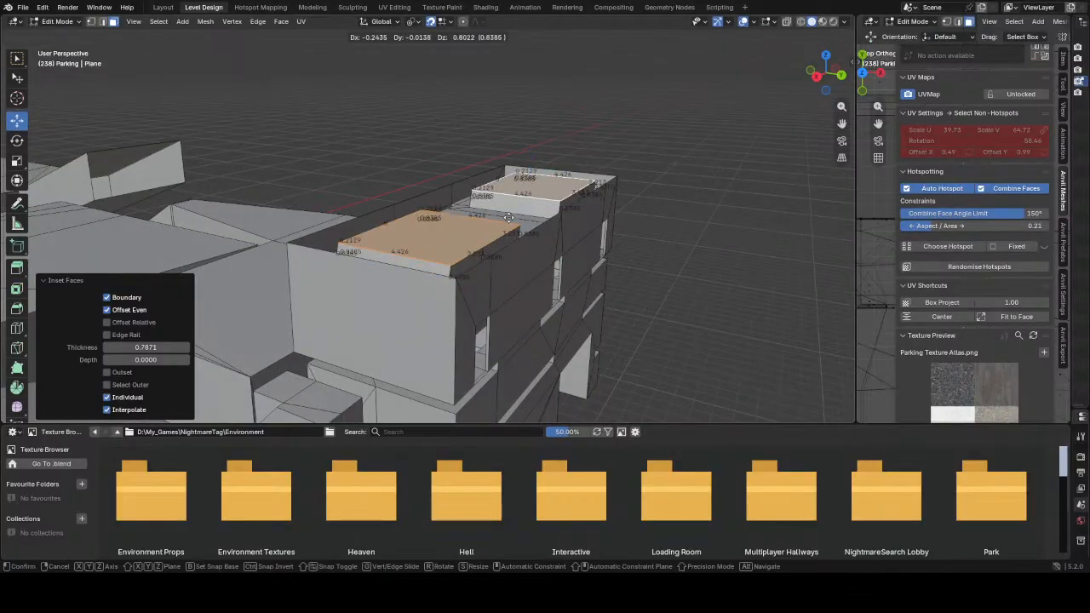
pyautogui.press('z')
pyautogui.click(512, 172)
pyautogui.moveTo(479, 216); pyautogui.dragTo(459, 225, button='middle')
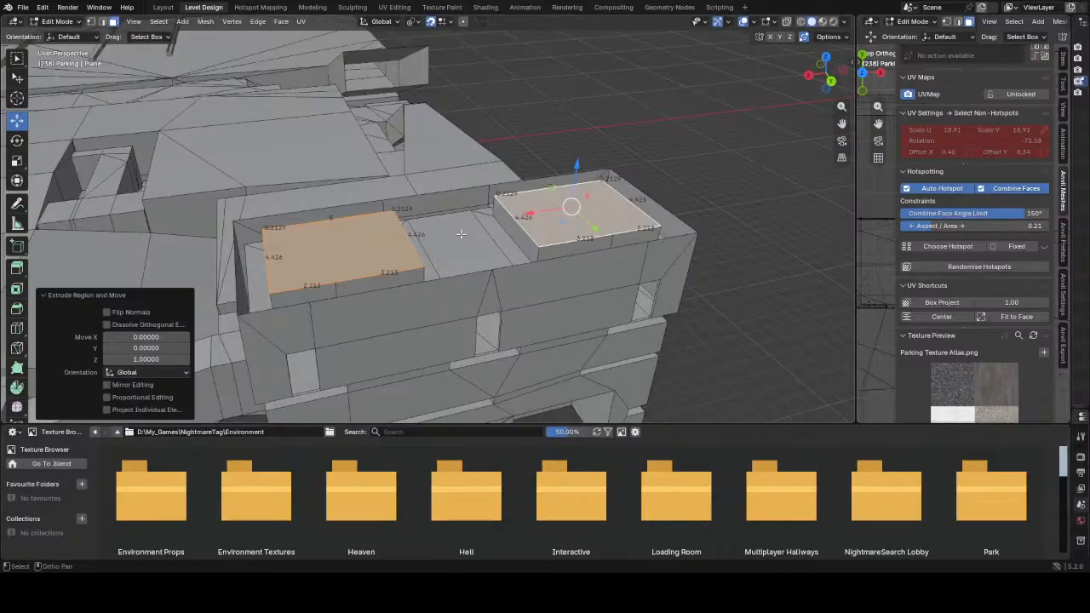
pyautogui.press('x')
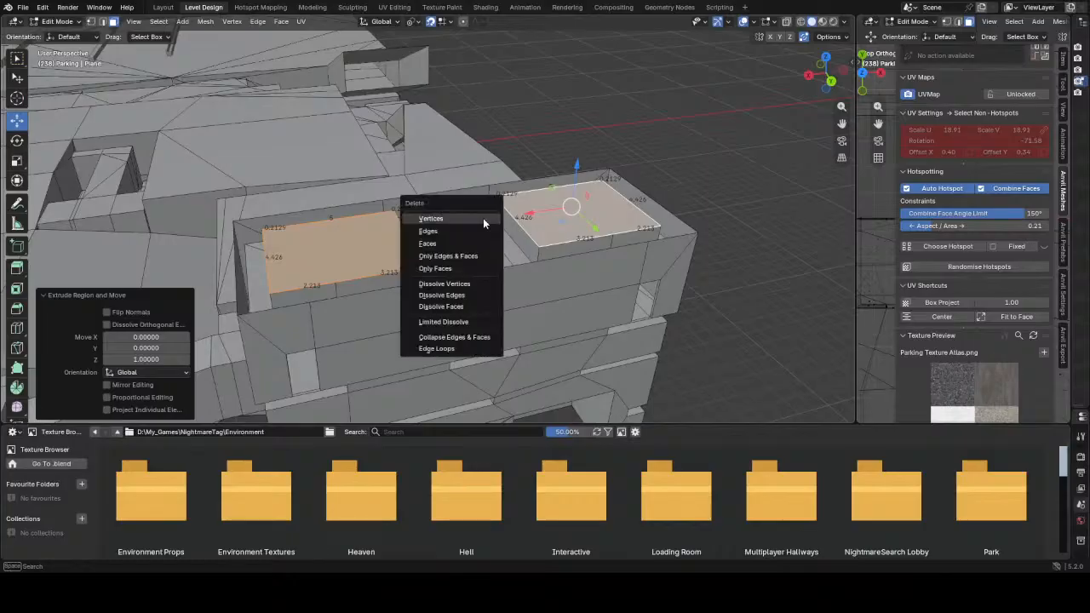
pyautogui.click(483, 218)
# - Merge the doubled lower and upper vertices at one roof-side corner of a ceiling opening, using At Last
pyautogui.moveTo(499, 204); pyautogui.dragTo(389, 281, button='middle')
pyautogui.scroll(-4, 523, 207)
pyautogui.scroll(5, 431, 224)
pyautogui.keyDown('shift'); pyautogui.click(341, 285); pyautogui.keyUp('shift')
pyautogui.press('m')
pyautogui.click(332, 303)
pyautogui.moveTo(333, 285); pyautogui.dragTo(407, 333, button='middle')
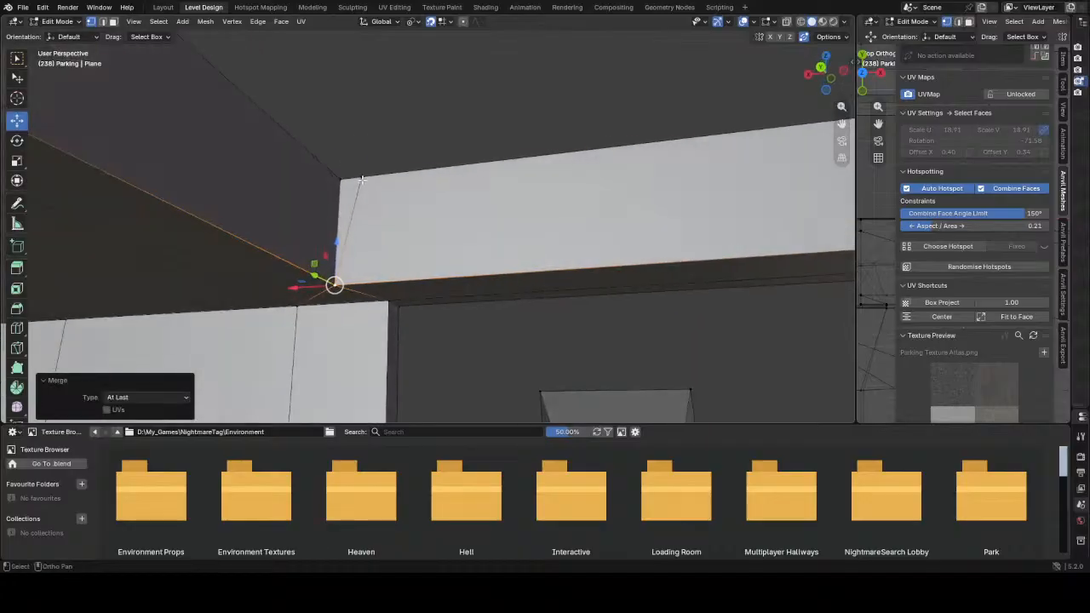
pyautogui.click(362, 178)
pyautogui.keyDown('shift'); pyautogui.click(341, 181); pyautogui.keyUp('shift')
pyautogui.press('m')
pyautogui.click(340, 169)
# - Merge the doubled lower and upper vertices at the same opening's roof-side corner by the end wall, using At Last
pyautogui.moveTo(359, 164); pyautogui.dragTo(579, 309, button='middle')
pyautogui.scroll(-4, 580, 309)
pyautogui.scroll(3, 591, 230)
pyautogui.keyDown('shift'); pyautogui.moveTo(592, 230); pyautogui.dragTo(451, 168, button='middle'); pyautogui.keyUp('shift')
pyautogui.scroll(3, 383, 223)
pyautogui.scroll(2, 448, 313)
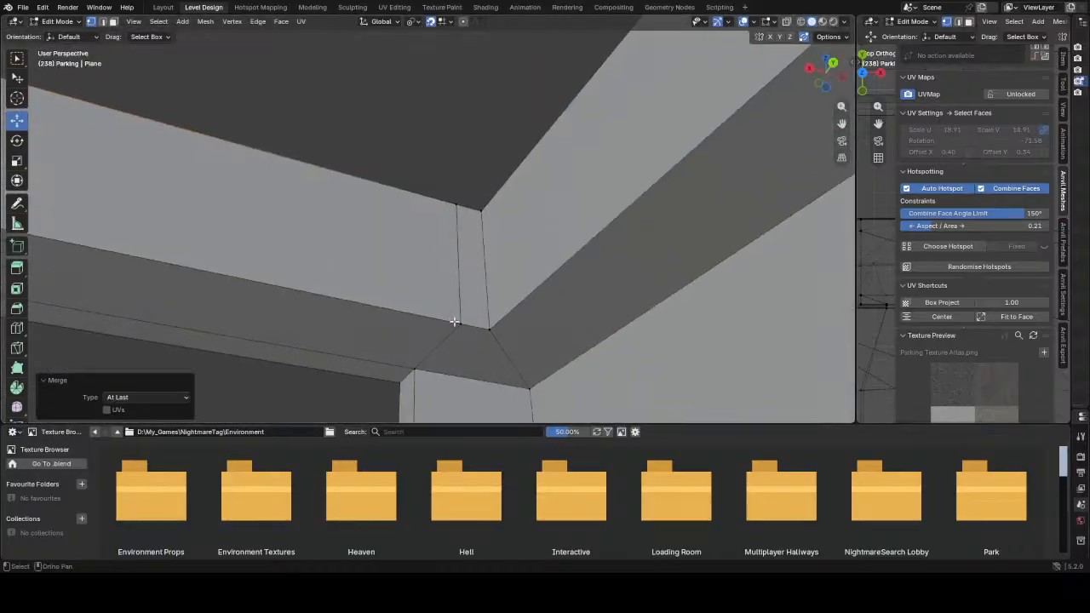
pyautogui.click(460, 322)
pyautogui.keyDown('shift'); pyautogui.click(490, 329); pyautogui.keyUp('shift')
pyautogui.press('m')
pyautogui.click(482, 315)
pyautogui.moveTo(474, 292)
pyautogui.mouseDown()
pyautogui.moveTo(449, 215)
pyautogui.moveTo(476, 223)
pyautogui.mouseUp()
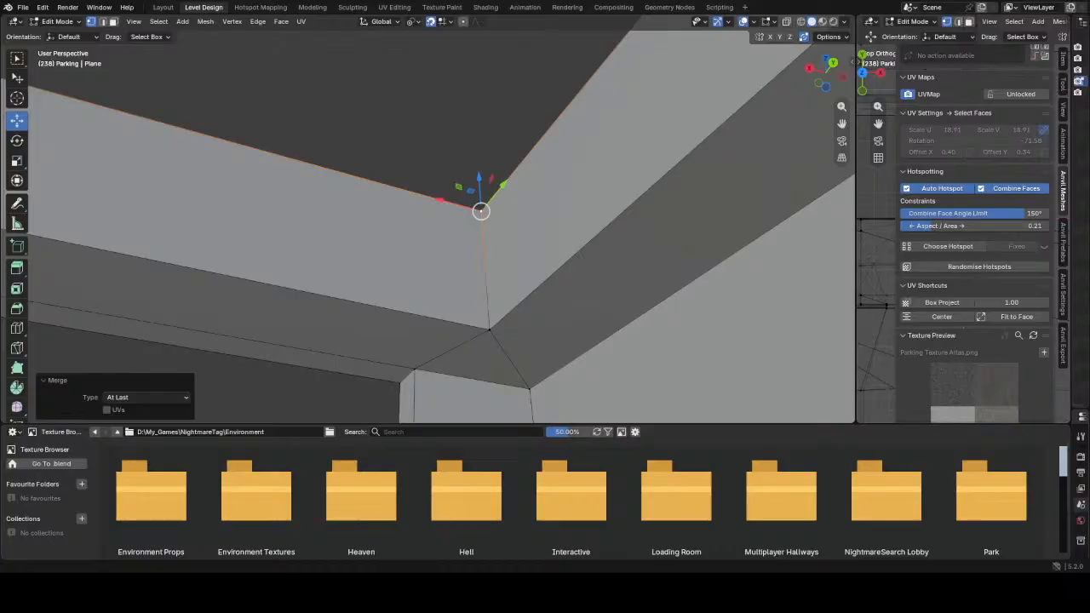
# - Merge the doubled lower and upper vertices at the other opening's roof-side corner nearest the ceiling's middle, using At Last
pyautogui.moveTo(487, 205); pyautogui.dragTo(469, 286, button='middle')
pyautogui.scroll(-5, 468, 285)
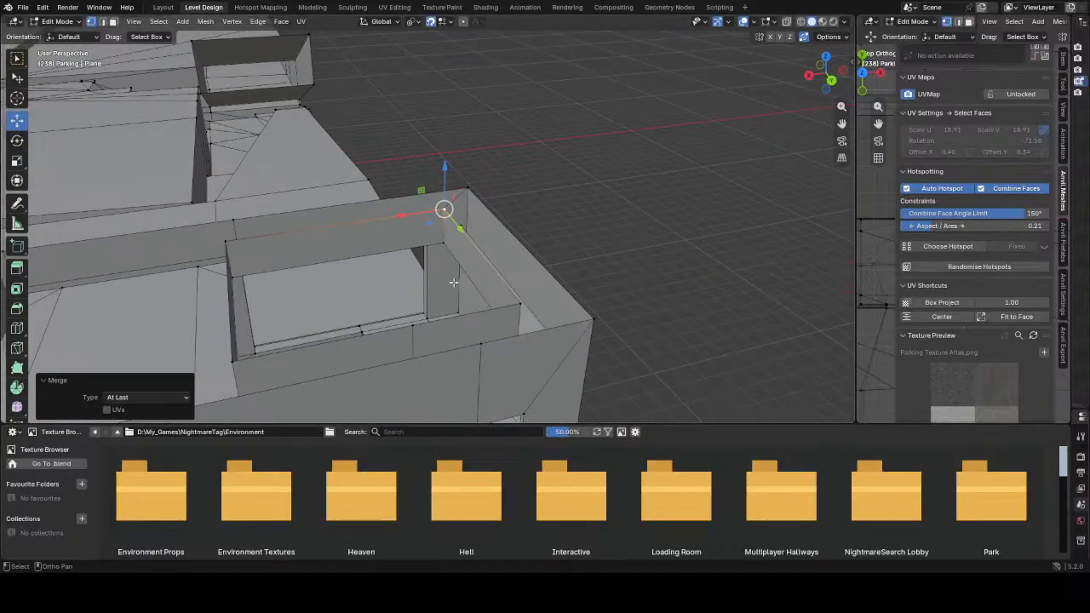
pyautogui.scroll(-4, 378, 284)
pyautogui.keyDown('alt'); pyautogui.middleClick(185, 278); pyautogui.keyUp('alt')
pyautogui.scroll(4, 405, 208)
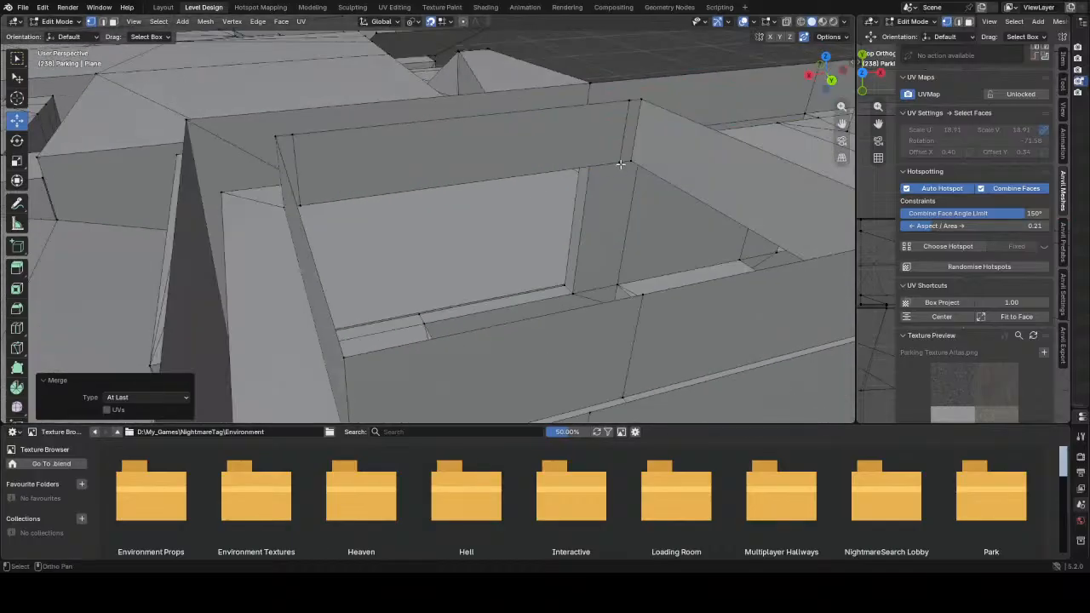
pyautogui.click(630, 160)
pyautogui.press('m')
pyautogui.click(629, 160)
pyautogui.click(640, 100)
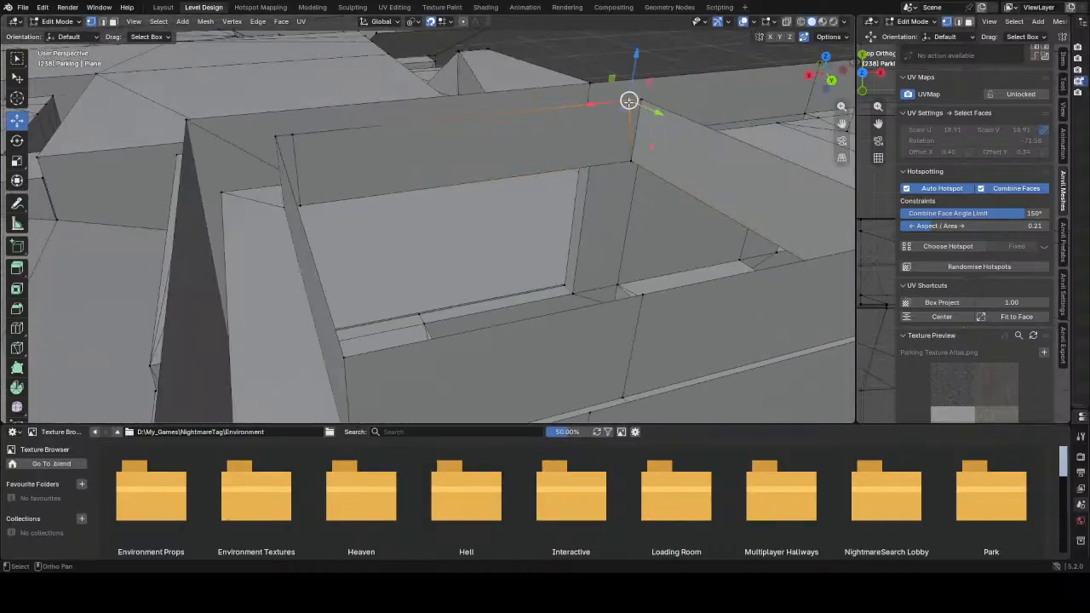
pyautogui.press('m')
pyautogui.click(641, 101)
# - Merge the doubled lower and upper vertices at that opening's remaining roof-side corner beside its end wall
pyautogui.moveTo(640, 100); pyautogui.dragTo(566, 127, button='middle')
pyautogui.click(133, 169)
pyautogui.moveTo(130, 169); pyautogui.dragTo(118, 167)
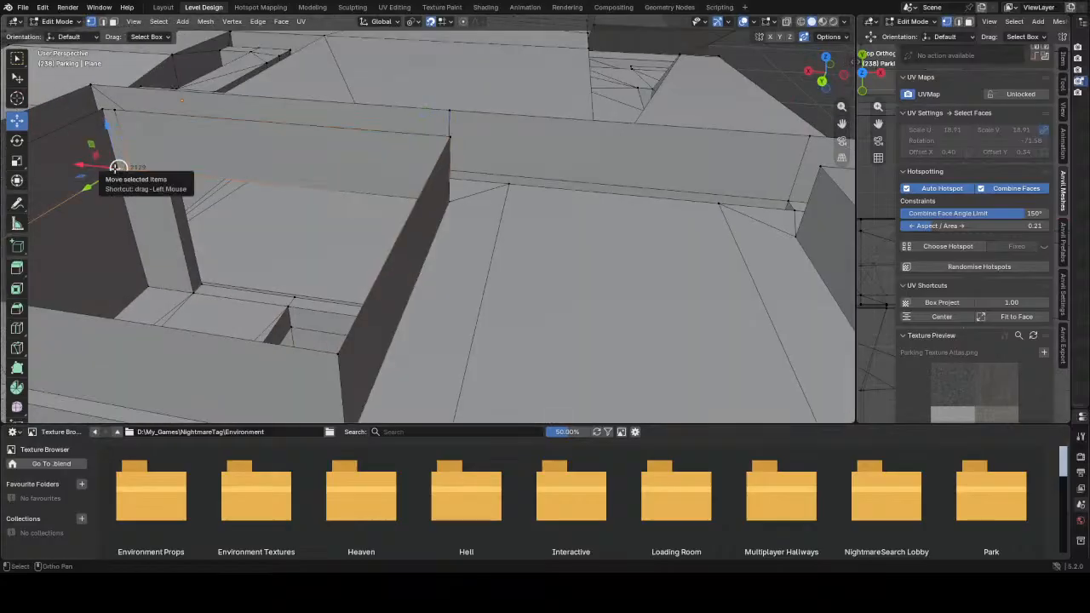
pyautogui.press('m')
pyautogui.click(114, 148)
pyautogui.click(102, 109)
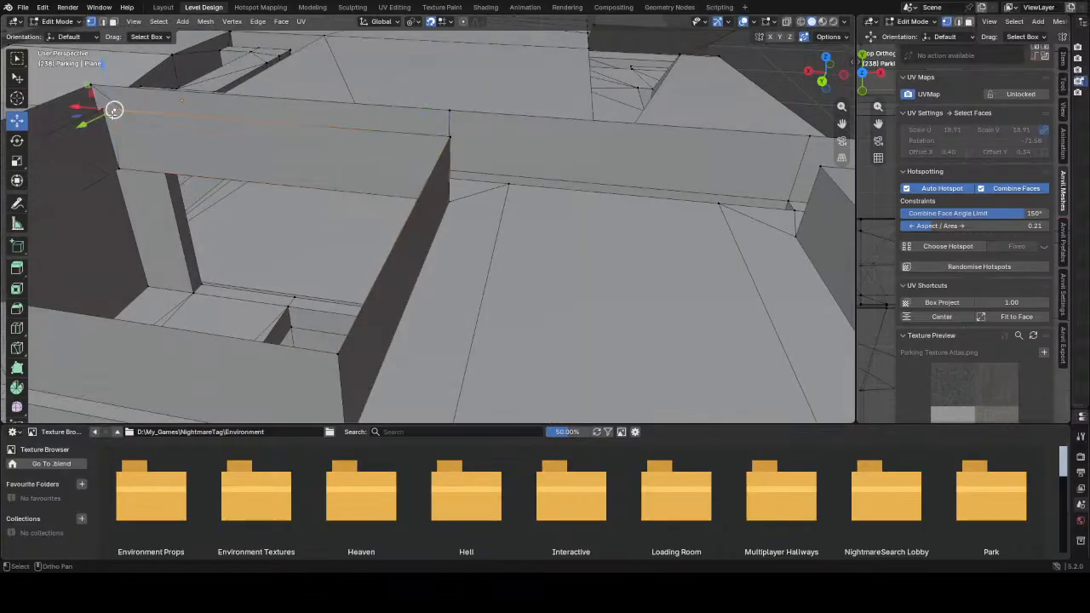
pyautogui.press('m')
pyautogui.click(95, 121)
# - Merge the extra lower and upper mid-edge vertices on the first opening's window-side edge into its end-wall corner
pyautogui.scroll(-5, 126, 126)
pyautogui.moveTo(476, 223); pyautogui.dragTo(604, 247, button='middle')
pyautogui.keyDown('shift'); pyautogui.moveTo(673, 226); pyautogui.dragTo(455, 312, button='middle'); pyautogui.keyUp('shift')
pyautogui.scroll(4, 519, 288)
pyautogui.scroll(3, 530, 323)
pyautogui.moveTo(503, 315); pyautogui.dragTo(374, 281, button='middle')
pyautogui.scroll(-1, 529, 322)
pyautogui.scroll(2, 508, 328)
pyautogui.scroll(3, 380, 287)
pyautogui.scroll(-3, 380, 287)
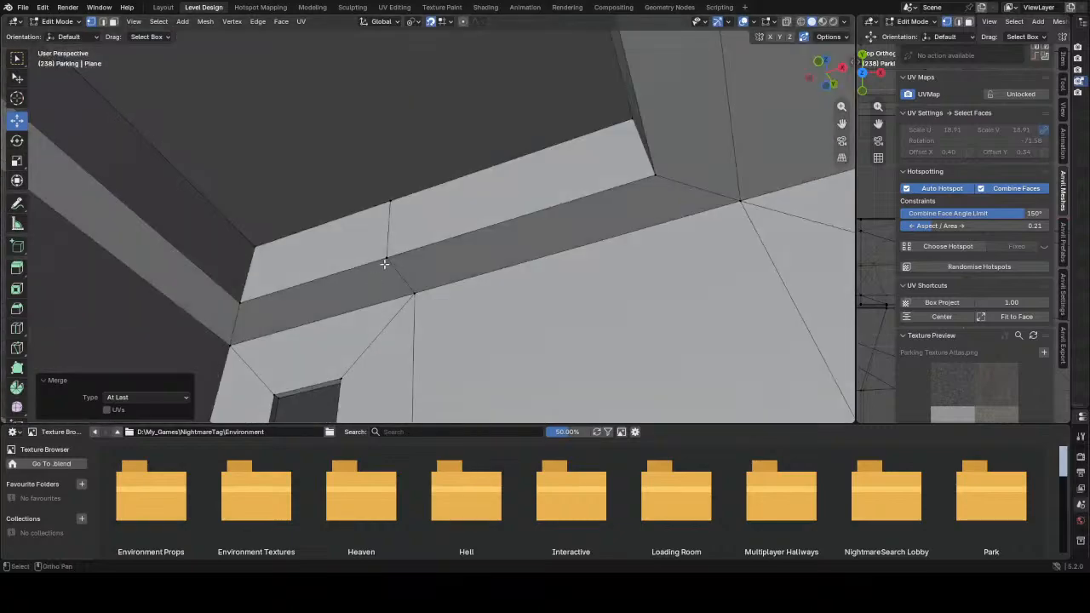
pyautogui.click(384, 265)
pyautogui.keyDown('shift'); pyautogui.click(238, 304); pyautogui.keyUp('shift')
pyautogui.press('m')
pyautogui.press('l')
pyautogui.click(388, 208)
pyautogui.keyDown('shift'); pyautogui.click(258, 248); pyautogui.keyUp('shift')
pyautogui.press('m')
pyautogui.click(255, 250)
# - Merge the extra lower and upper mid-edge vertices on the second opening's window-side edge into its end-wall corner
pyautogui.moveTo(255, 250); pyautogui.dragTo(692, 237, button='middle')
pyautogui.scroll(-4, 606, 313)
pyautogui.scroll(4, 701, 309)
pyautogui.scroll(3, 639, 324)
pyautogui.keyDown('alt'); pyautogui.click(624, 168); pyautogui.keyUp('alt')
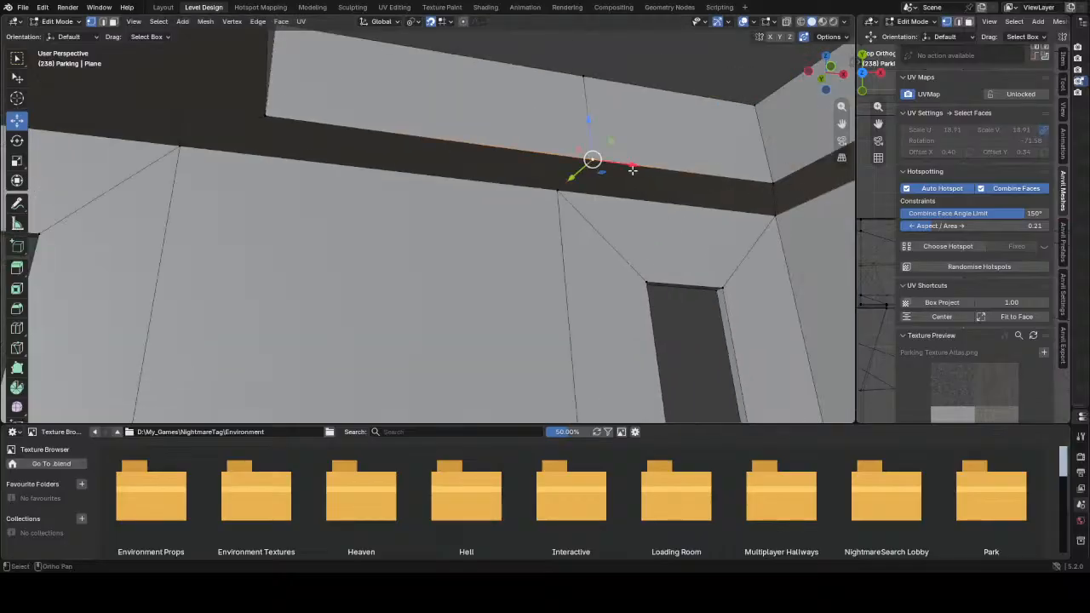
pyautogui.keyDown('shift'); pyautogui.click(771, 183); pyautogui.keyUp('shift')
pyautogui.press('m')
pyautogui.click(760, 168)
pyautogui.click(581, 80)
pyautogui.keyDown('shift'); pyautogui.click(756, 104); pyautogui.keyUp('shift')
pyautogui.press('m')
pyautogui.click(754, 104)
# - Slide the window-side wall's top-edge vertices along X toward the middle of the block, moving the far-end one 4 m
pyautogui.moveTo(754, 104); pyautogui.dragTo(356, 233, button='middle')
pyautogui.moveTo(345, 184); pyautogui.dragTo(351, 222, button='middle')
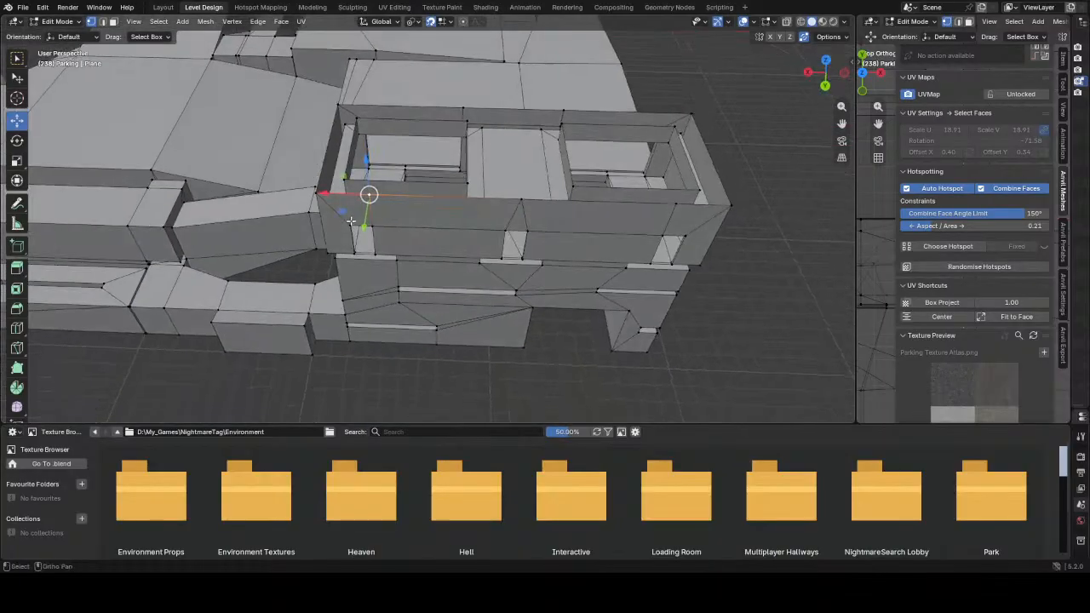
pyautogui.moveTo(320, 195); pyautogui.dragTo(482, 204)
pyautogui.moveTo(482, 205)
pyautogui.mouseDown(button='middle')
pyautogui.moveTo(492, 179)
pyautogui.moveTo(485, 191)
pyautogui.mouseUp(button='middle')
pyautogui.press('g')
pyautogui.press('x')
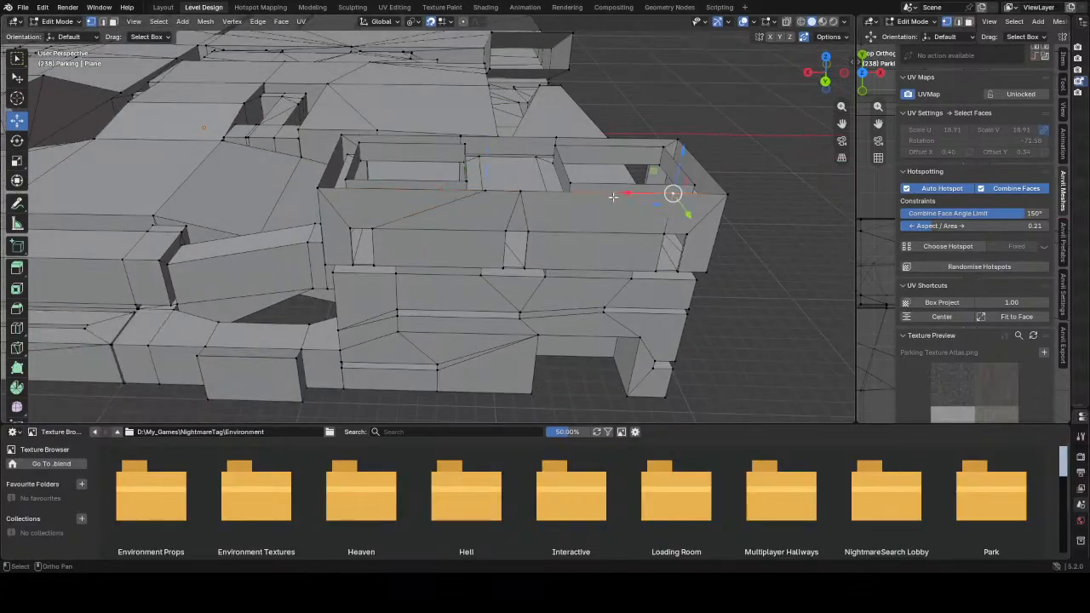
pyautogui.click(578, 192)
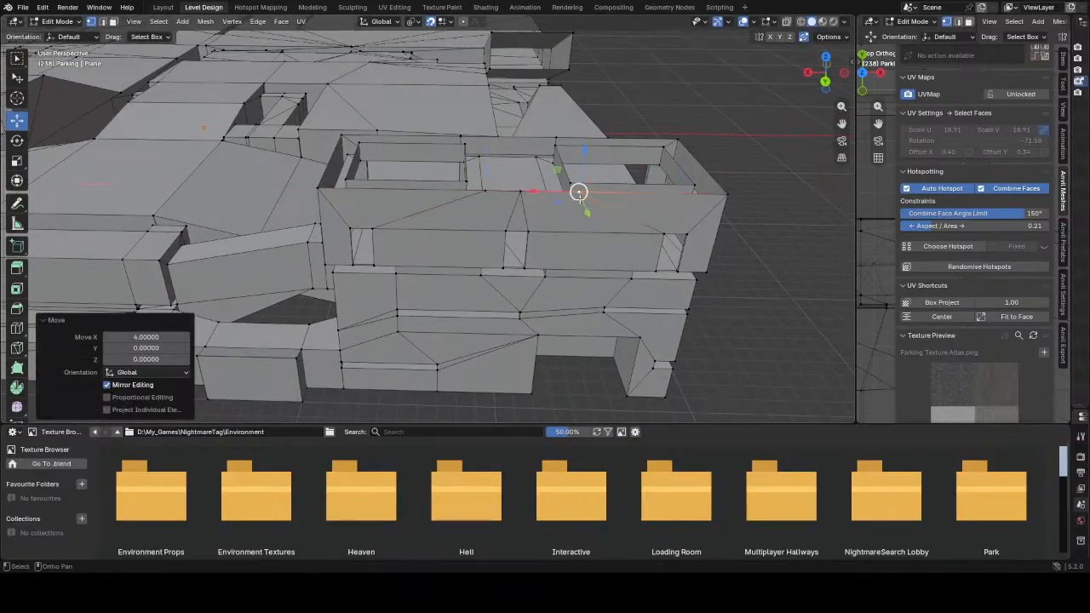
# - Slide the window-side wall's top vertex nearest the far opening further along X, close to that opening's inner corner
pyautogui.click(500, 194)
pyautogui.moveTo(500, 194); pyautogui.dragTo(605, 256, button='middle')
pyautogui.click(578, 232)
pyautogui.press('g')
pyautogui.press('x')
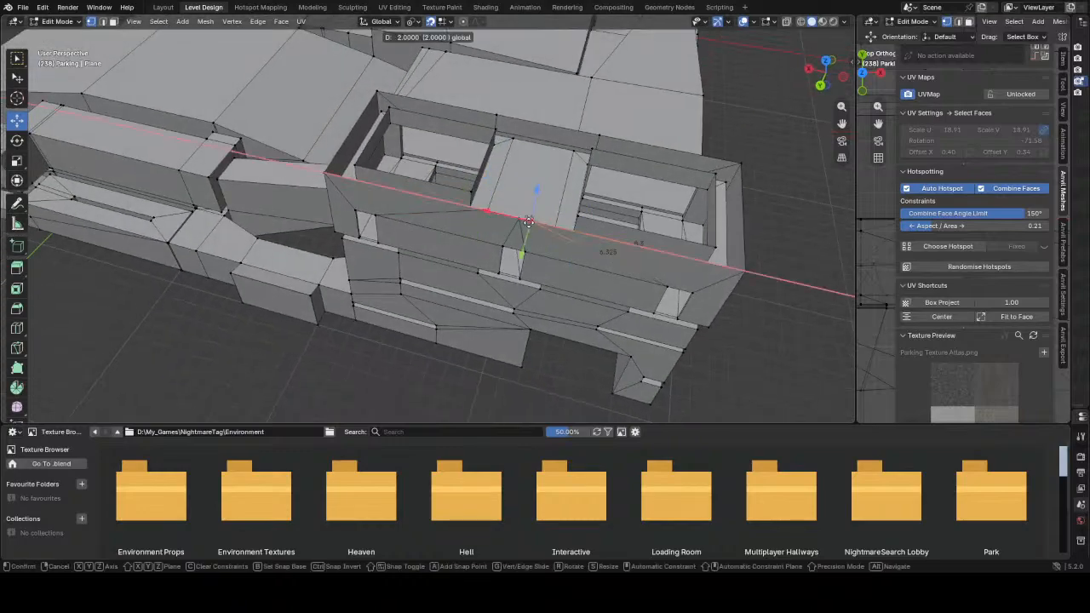
pyautogui.click(556, 230)
# - Fill the flat rim faces between the outer wall tops and the raised edges of the opening nearest the corridor
pyautogui.moveTo(556, 230); pyautogui.dragTo(352, 200, button='middle')
pyautogui.click(381, 191)
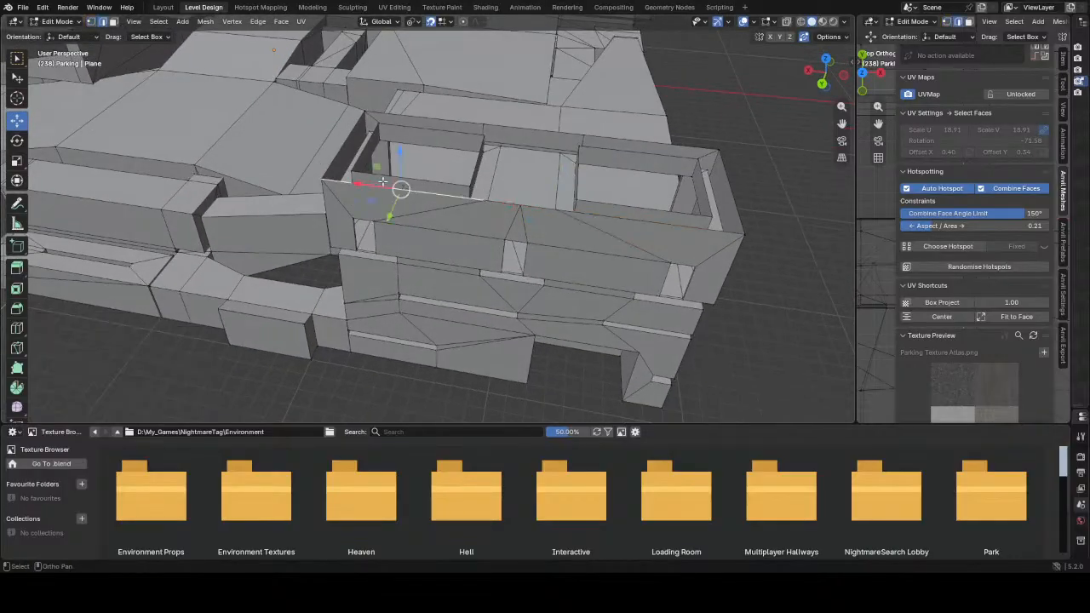
pyautogui.click(375, 184)
pyautogui.moveTo(370, 157); pyautogui.dragTo(363, 157, button='middle')
pyautogui.hotkey('ctrl', 'z')
pyautogui.hotkey('ctrl', 'z')
pyautogui.hotkey('ctrl', 'z')
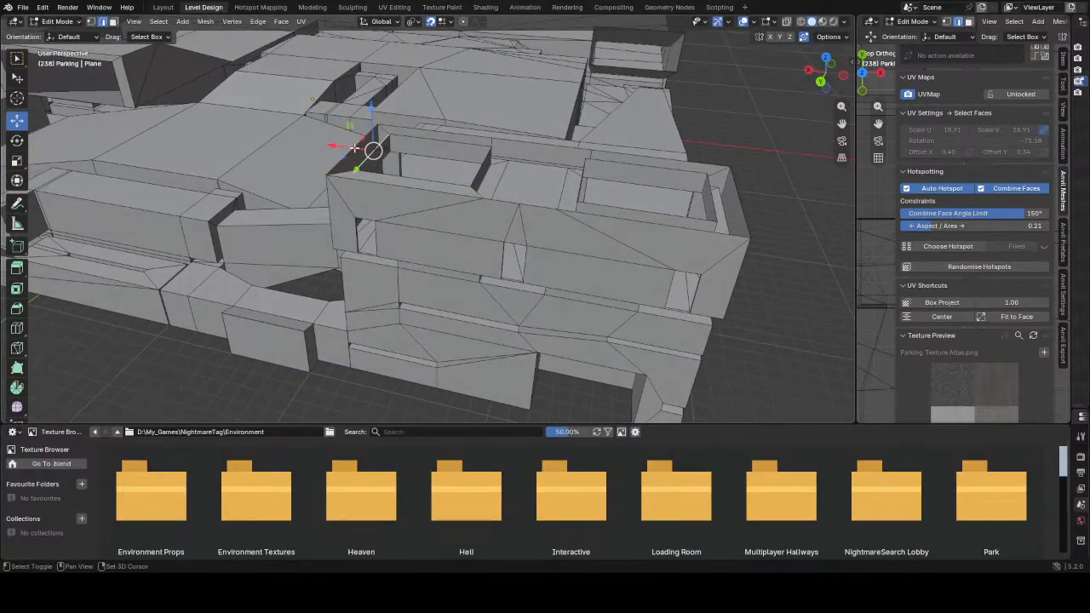
pyautogui.keyDown('shift'); pyautogui.click(441, 134); pyautogui.keyUp('shift')
pyautogui.moveTo(510, 143); pyautogui.dragTo(522, 168, button='middle')
# - Slide the roof-side wall's top-edge vertices along X between the two openings, moving the last one 1 m
pyautogui.press('1')
pyautogui.click(493, 118)
pyautogui.press('g')
pyautogui.click(511, 118)
pyautogui.moveTo(511, 117)
pyautogui.mouseDown()
pyautogui.moveTo(588, 145)
pyautogui.moveTo(531, 121)
pyautogui.mouseUp()
pyautogui.click(573, 134)
pyautogui.moveTo(573, 134); pyautogui.dragTo(554, 142, button='middle')
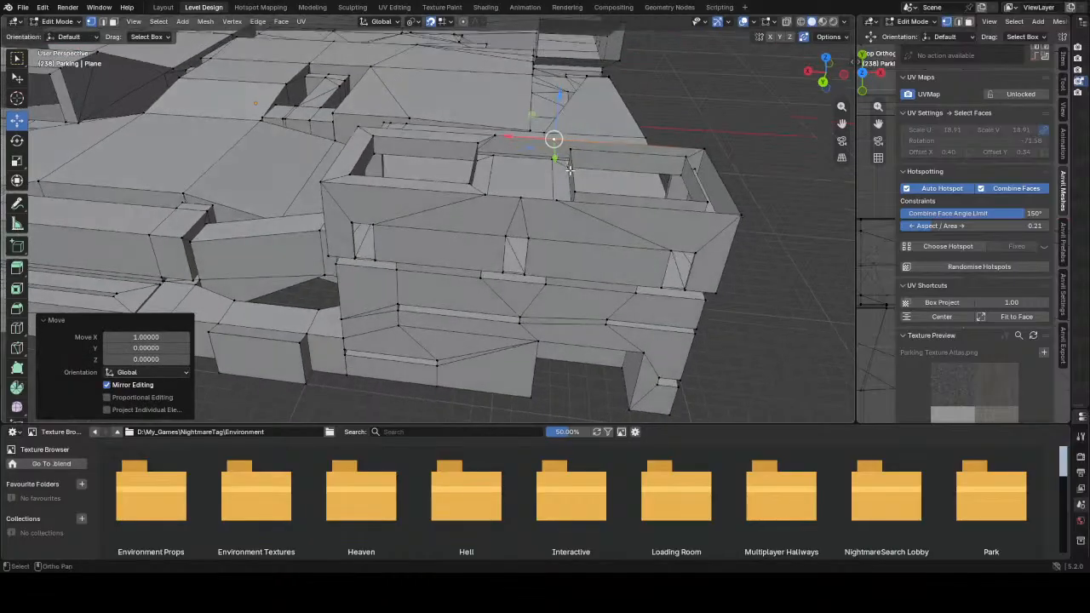
# - Fill the rim faces between the outer wall tops and the raised edges of the far opening
pyautogui.click(565, 140)
pyautogui.click(614, 152)
pyautogui.click(692, 180)
pyautogui.click(715, 188)
pyautogui.click(648, 208)
pyautogui.keyDown('shift'); pyautogui.click(640, 195); pyautogui.keyUp('shift')
pyautogui.moveTo(639, 195); pyautogui.dragTo(527, 174, button='middle')
pyautogui.moveTo(601, 157); pyautogui.dragTo(597, 181, button='middle')
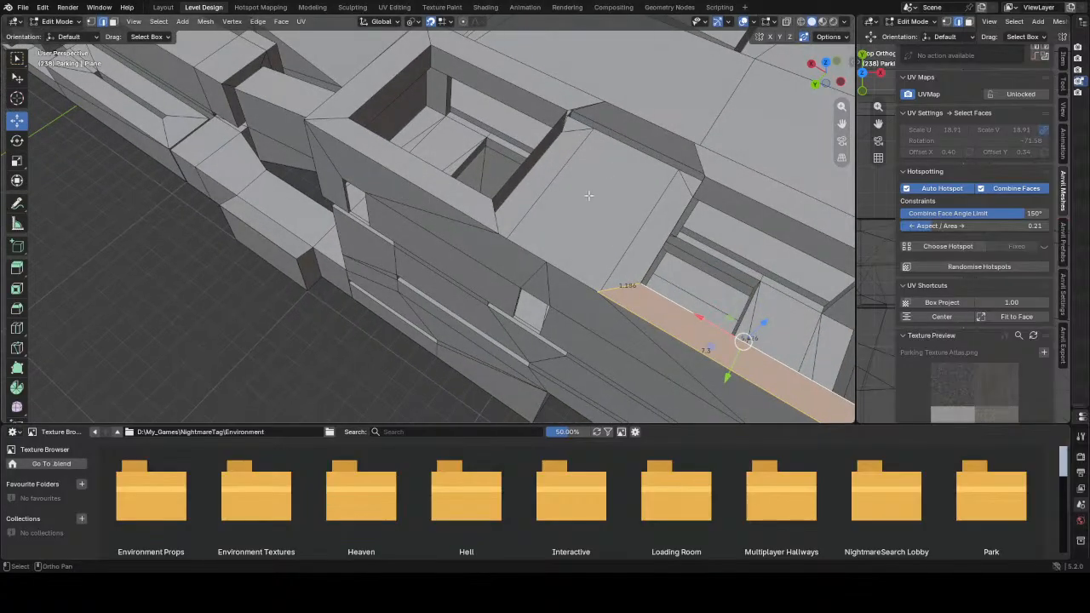
# - Fill the roof face from the window-side wall's middle top edge to the inner edge of the near opening
pyautogui.click(520, 248)
pyautogui.keyDown('shift'); pyautogui.click(506, 183); pyautogui.keyUp('shift')
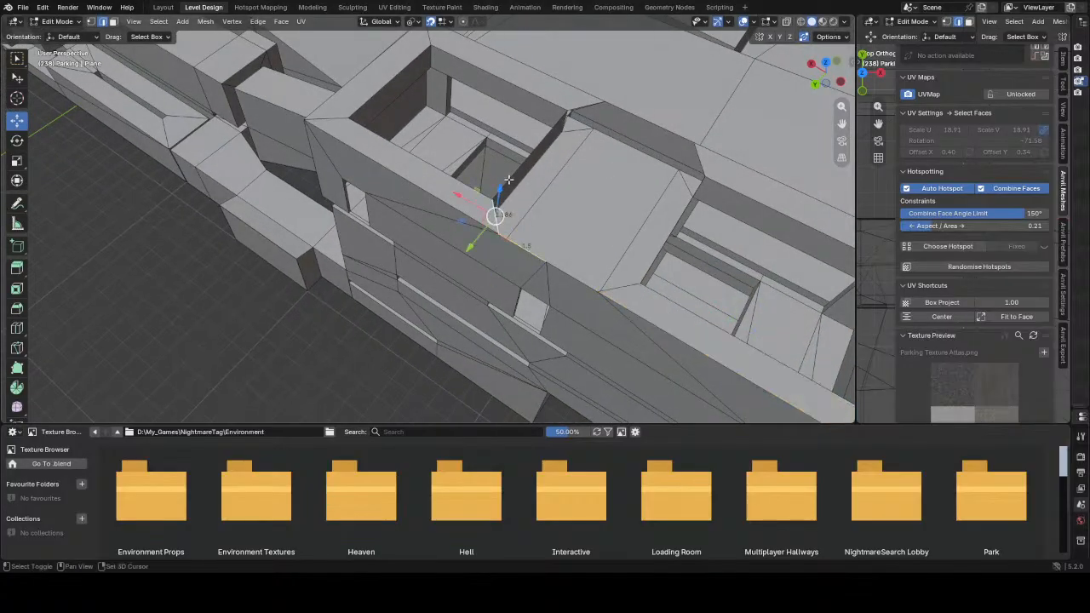
pyautogui.press('f')
# - Fill the roof face joining the window-side wall's middle top edge to the inner edge of the far opening
pyautogui.moveTo(509, 177); pyautogui.dragTo(589, 229, button='middle')
pyautogui.click(589, 229)
pyautogui.keyDown('shift'); pyautogui.click(632, 232); pyautogui.keyUp('shift')
pyautogui.keyDown('shift'); pyautogui.click(661, 207); pyautogui.keyUp('shift')
pyautogui.moveTo(660, 211); pyautogui.dragTo(664, 250, button='middle')
pyautogui.press('f')
pyautogui.hotkey('ctrl', 'z')
pyautogui.press('f')
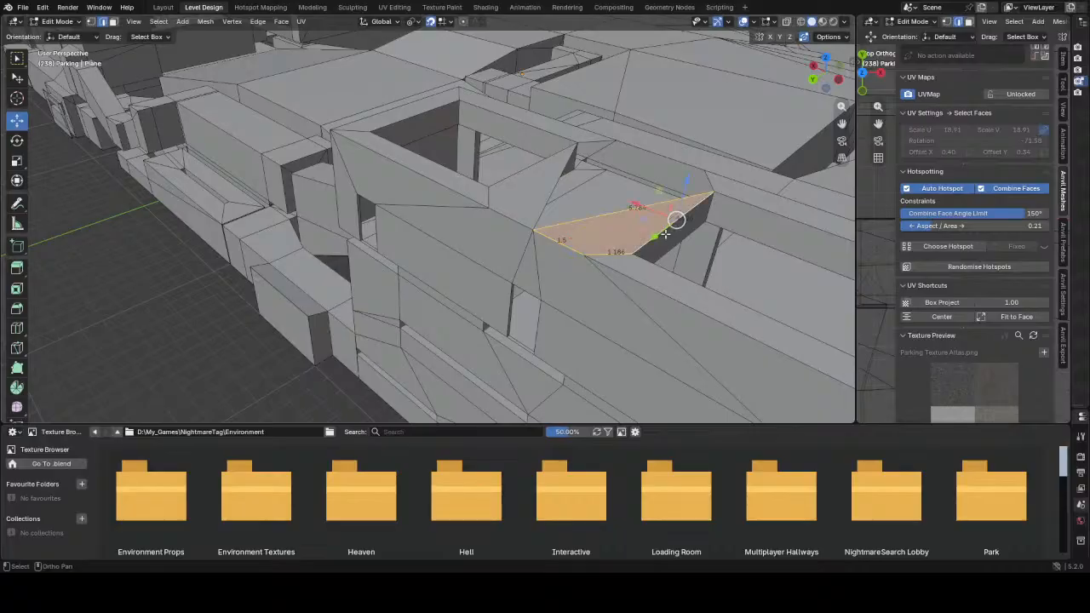
# - Redo the roof fill to close the middle section between the two openings, and save the file
pyautogui.hotkey('ctrl', 'z')
pyautogui.press('f')
pyautogui.moveTo(603, 214); pyautogui.dragTo(614, 242, button='middle')
pyautogui.hotkey('ctrl', 'z')
pyautogui.press('f')
pyautogui.hotkey('ctrl', 's')
# - Return to Object Mode, check the finished block from the roof side, and switch to the Layout workspace
pyautogui.press('Tab')
pyautogui.scroll(-4, 614, 242)
pyautogui.moveTo(455, 208); pyautogui.dragTo(508, 253, button='middle')
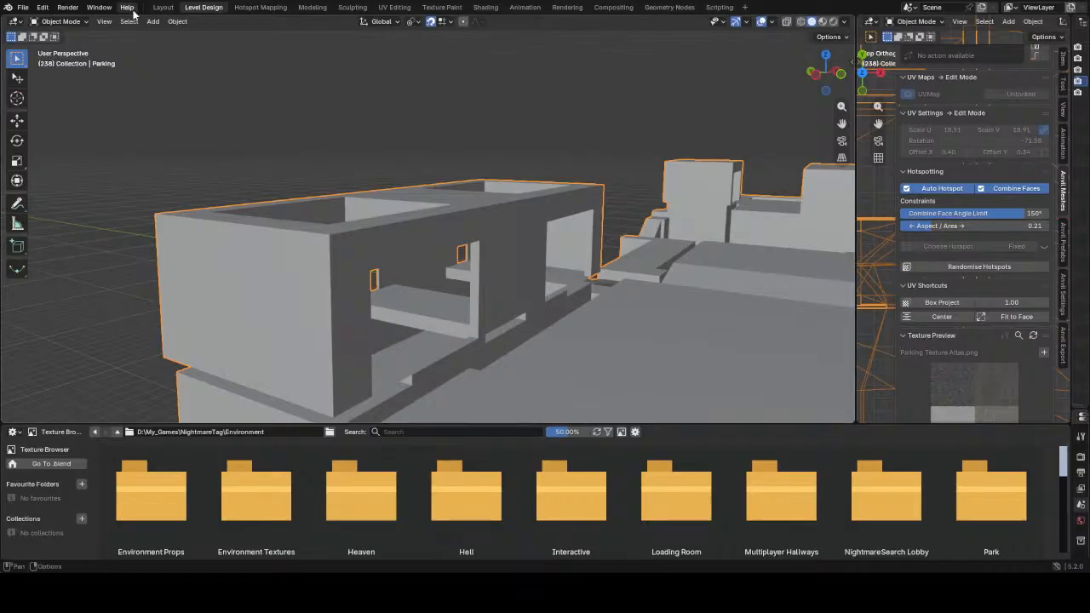
pyautogui.click(163, 6)
pyautogui.moveTo(560, 172); pyautogui.dragTo(502, 242, button='middle')
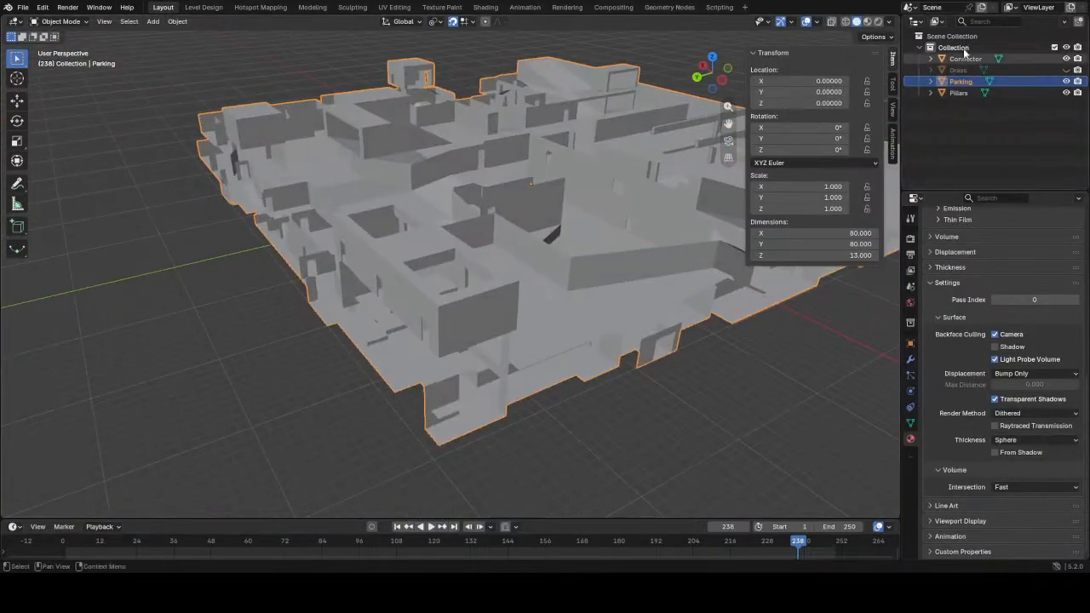
# - Unhide the Grass object and inspect the structures on top of the Parking model from several sides
pyautogui.click(1067, 71)
pyautogui.moveTo(600, 249); pyautogui.dragTo(474, 273, button='middle')
pyautogui.scroll(-7, 470, 279)
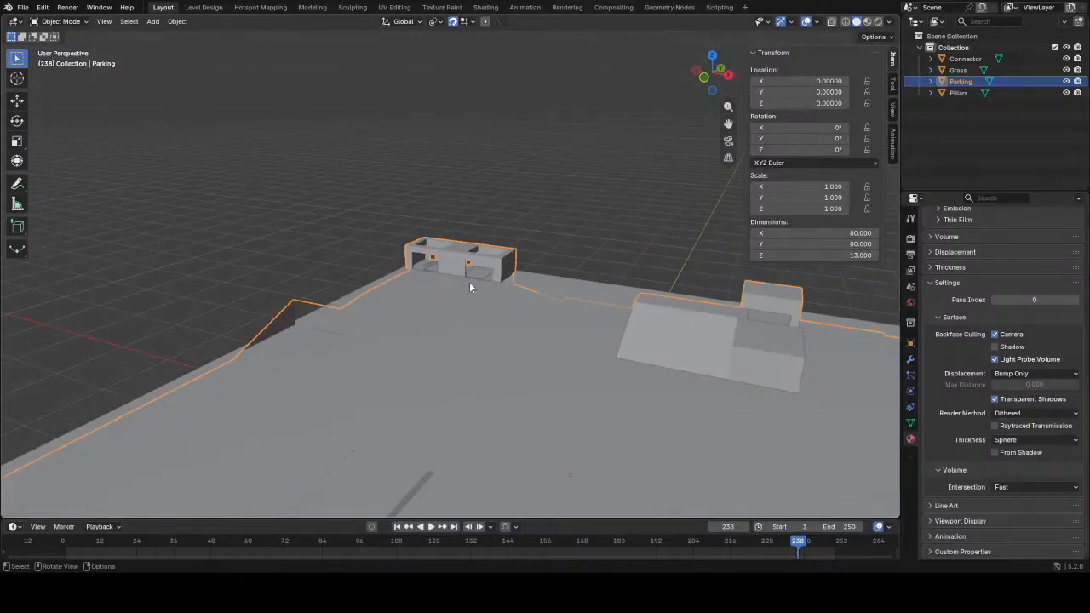
pyautogui.moveTo(457, 320); pyautogui.dragTo(524, 348, button='middle')
pyautogui.scroll(3, 489, 357)
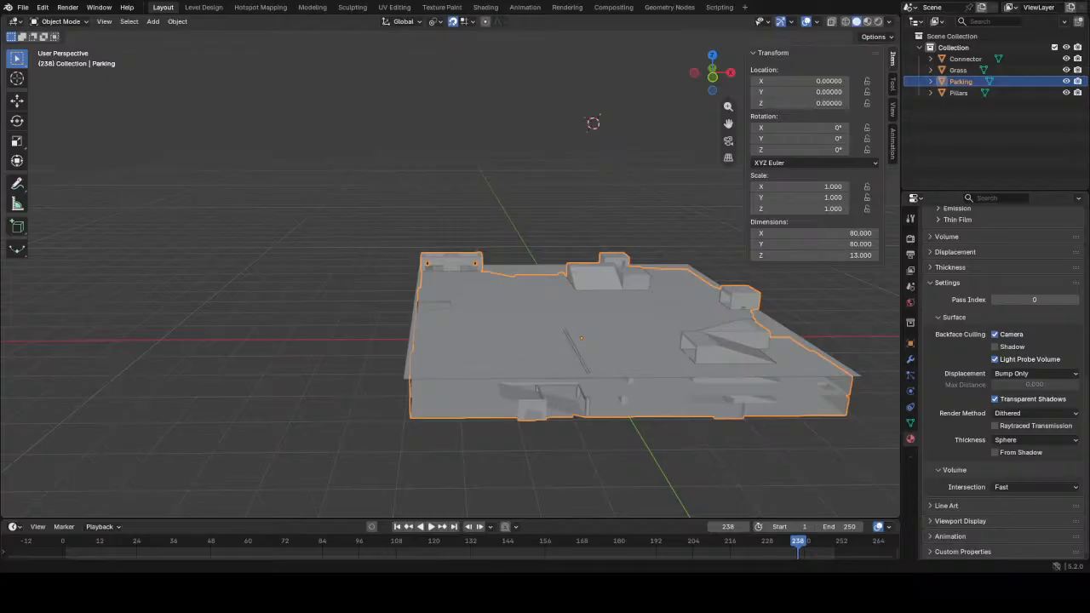
pyautogui.moveTo(419, 330); pyautogui.dragTo(494, 328, button='middle')
pyautogui.scroll(2, 574, 329)
pyautogui.scroll(-3, 613, 341)
pyautogui.moveTo(632, 341); pyautogui.dragTo(677, 291, button='middle')
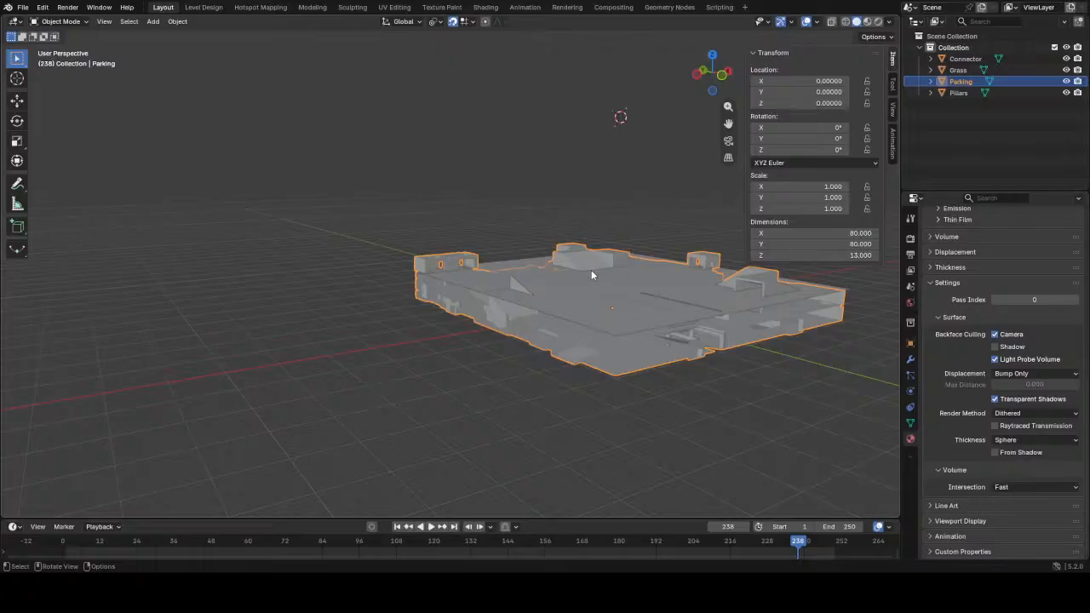
pyautogui.moveTo(518, 312); pyautogui.dragTo(464, 311, button='middle')
# - In Edit Mode on Parking, extrude the inner vertical edge of the open ramp enclosure's front 0.5 along global X
pyautogui.scroll(4, 427, 296)
pyautogui.scroll(6, 426, 293)
pyautogui.moveTo(394, 235); pyautogui.dragTo(445, 239, button='middle')
pyautogui.press('Tab')
pyautogui.click(311, 254)
pyautogui.moveTo(311, 254); pyautogui.dragTo(351, 294, button='middle')
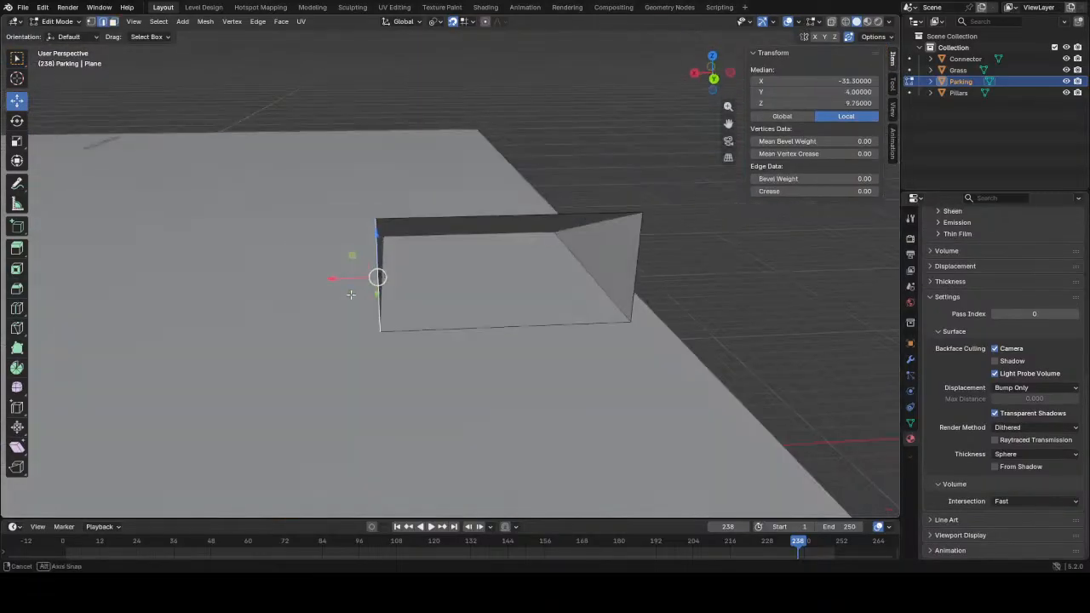
pyautogui.press('e')
pyautogui.press('x')
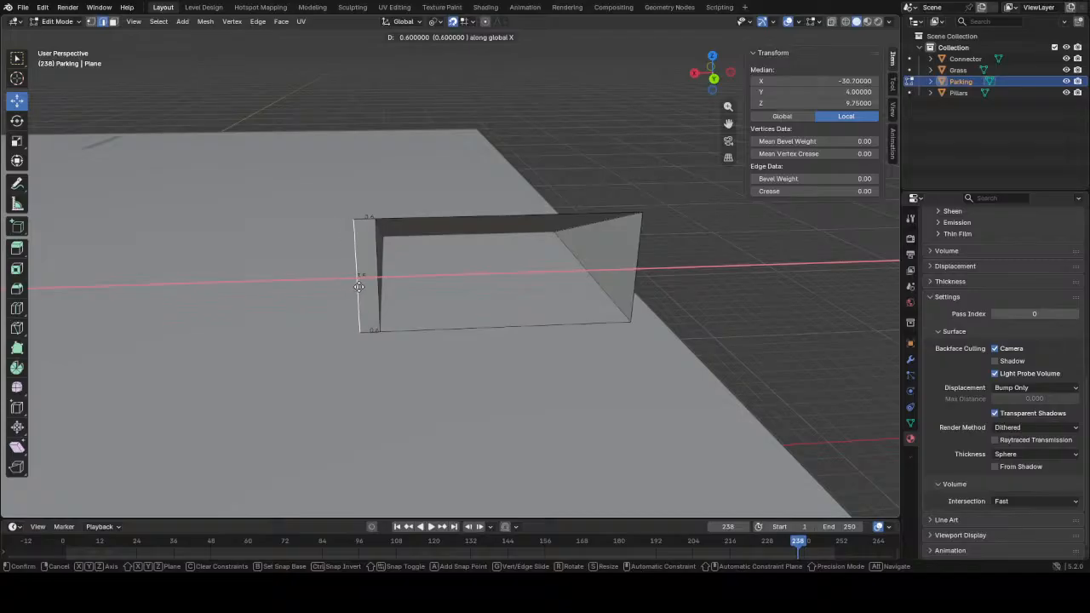
pyautogui.click(361, 287)
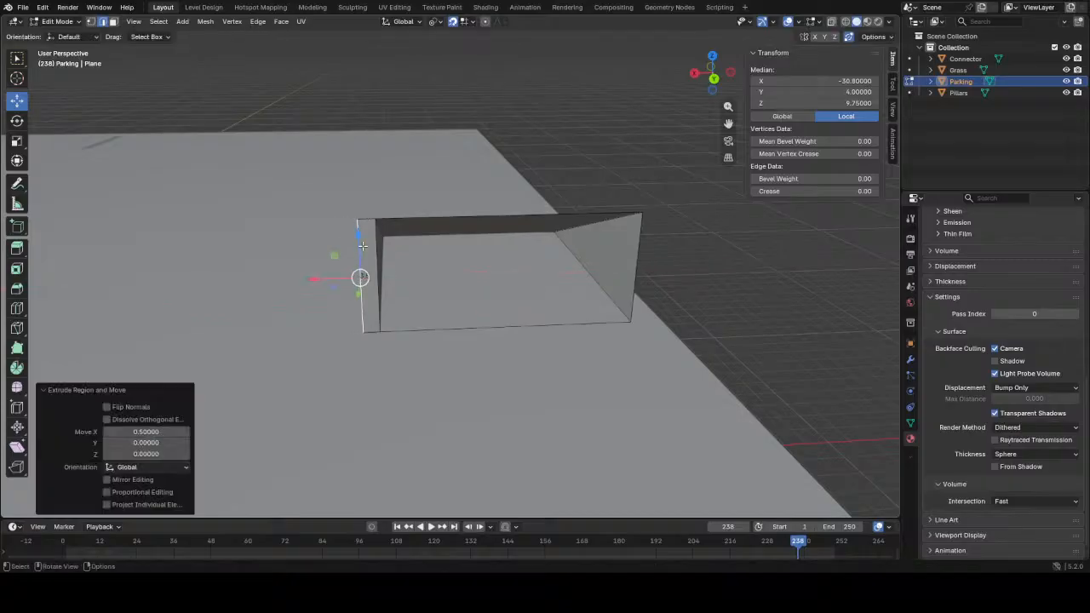
# - Raise the outer top vertex of the extruded strip by 1.5 along Z
pyautogui.press('1')
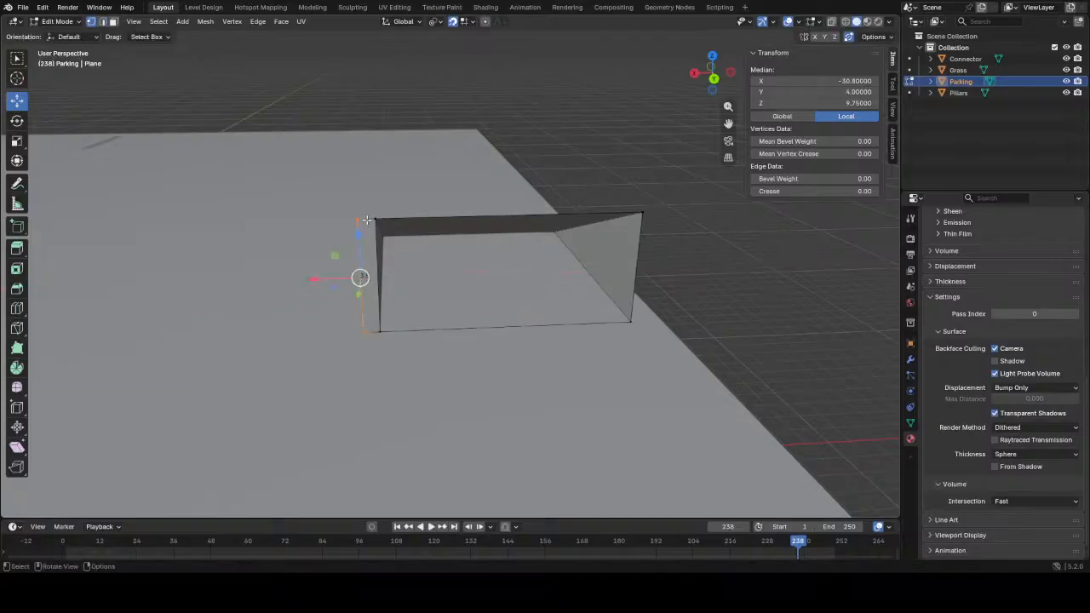
pyautogui.click(361, 222)
pyautogui.moveTo(358, 179); pyautogui.dragTo(359, 125)
pyautogui.moveTo(572, 266); pyautogui.dragTo(574, 243, button='middle')
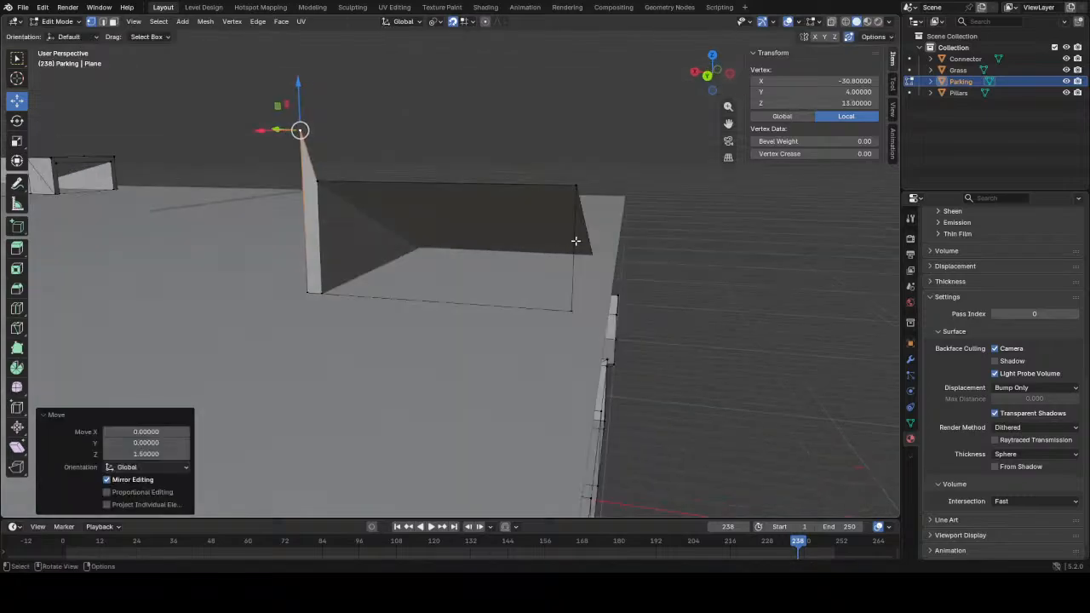
# - Extrude the opposite vertical edge of the ramp opening by -1 along global X
pyautogui.press('2')
pyautogui.click(574, 248)
pyautogui.press('g')
pyautogui.press('x')
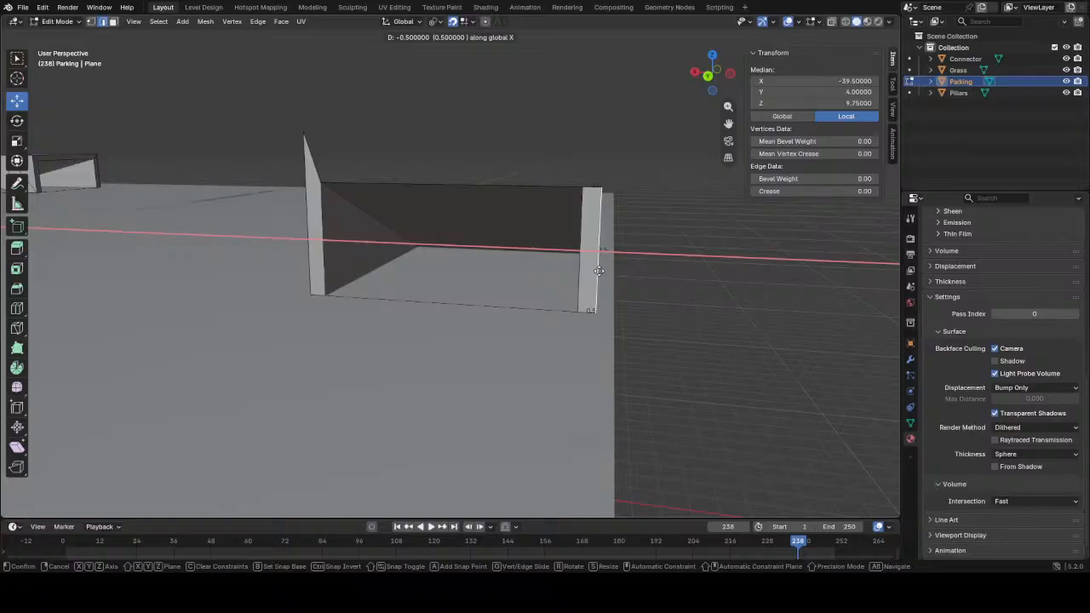
pyautogui.click(610, 274)
pyautogui.moveTo(538, 292); pyautogui.dragTo(534, 322, button='middle')
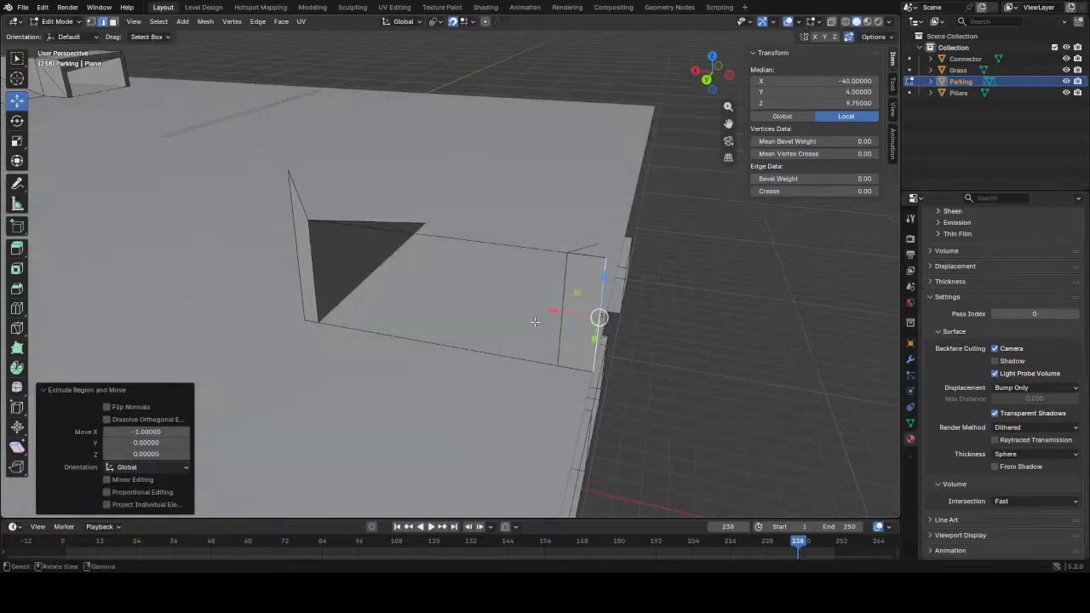
# - Widen the first strip by moving its outer vertical edge along X to X -30.3
pyautogui.moveTo(272, 261); pyautogui.dragTo(320, 238, button='middle')
pyautogui.click(383, 223)
pyautogui.moveTo(333, 220); pyautogui.dragTo(367, 226)
# - Raise the outer top vertex of the second strip by 1 along Z to Z 12.5
pyautogui.moveTo(688, 253); pyautogui.dragTo(673, 267, button='middle')
pyautogui.click(670, 267)
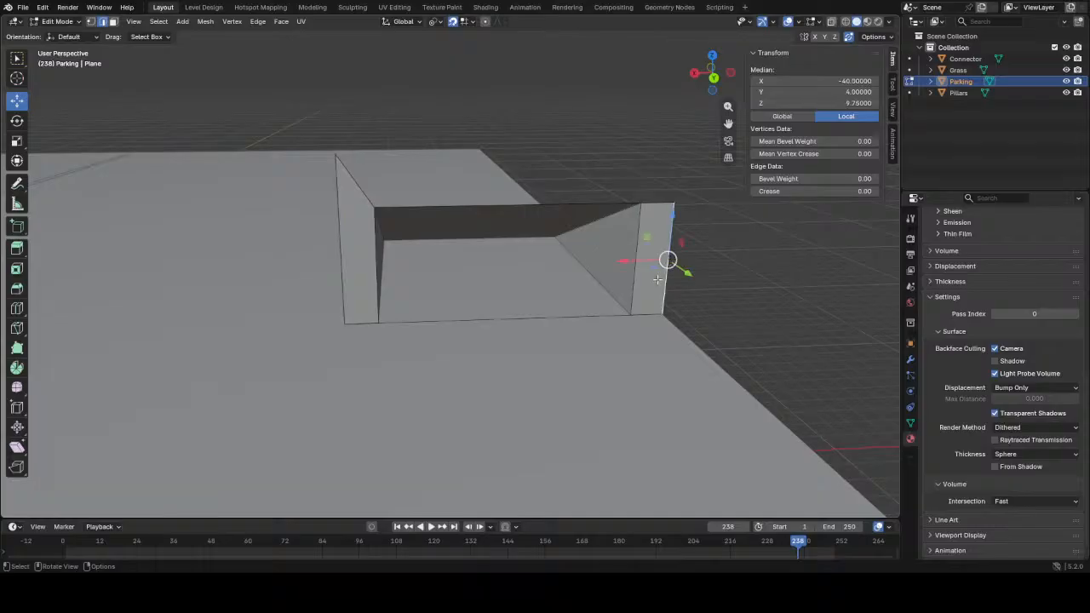
pyautogui.click(655, 312)
pyautogui.press('1')
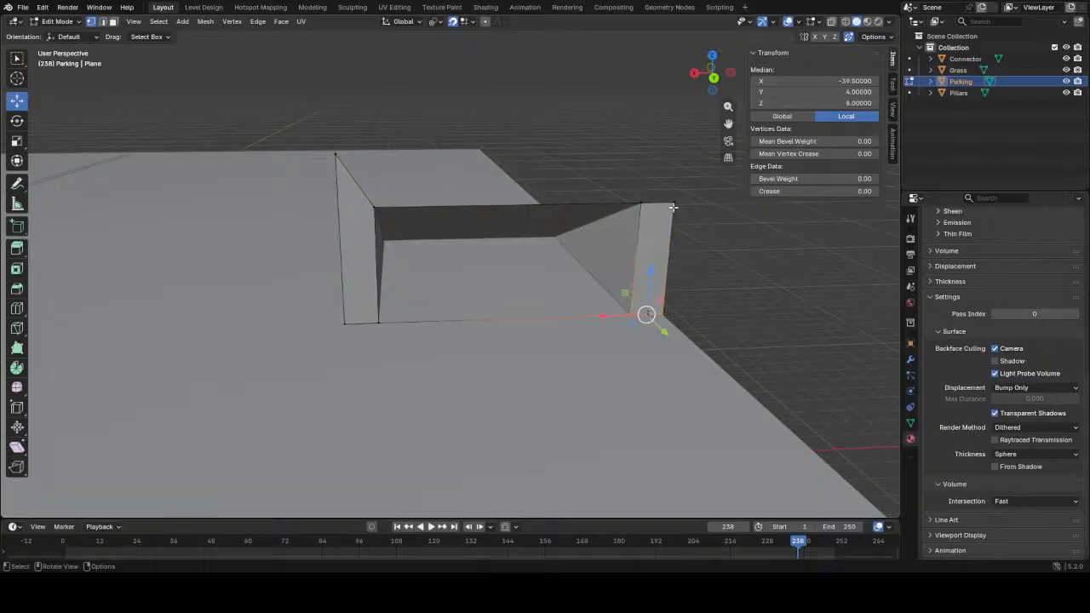
pyautogui.click(674, 202)
pyautogui.moveTo(686, 162); pyautogui.dragTo(681, 117)
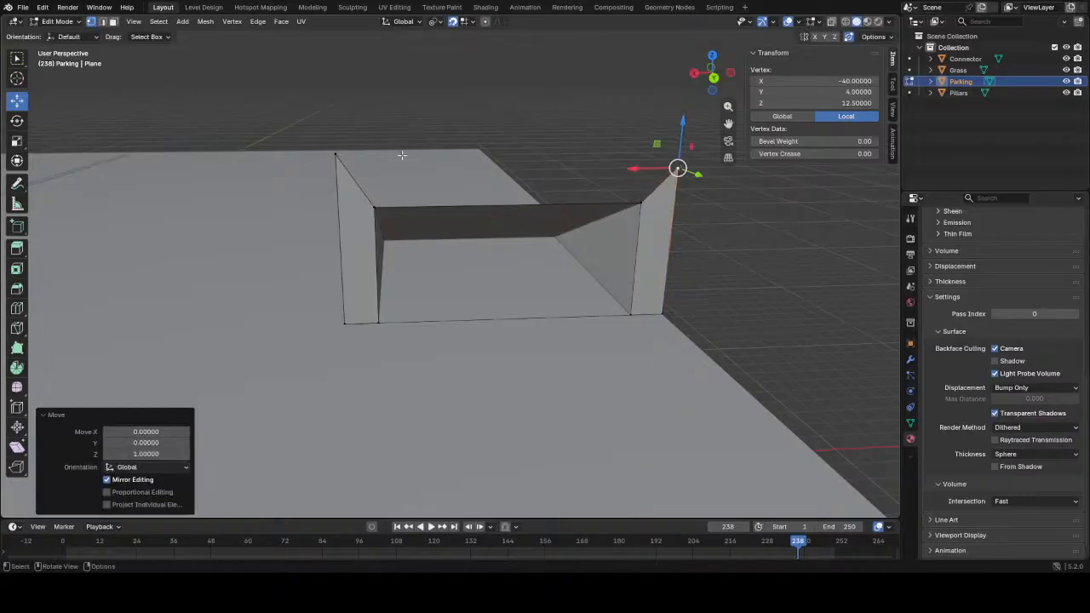
# - Level the raised outer top vertices of both strips by scaling them to 0 along Z
pyautogui.click(331, 152)
pyautogui.keyDown('shift'); pyautogui.click(677, 168); pyautogui.keyUp('shift')
pyautogui.moveTo(676, 168); pyautogui.dragTo(668, 182, button='middle')
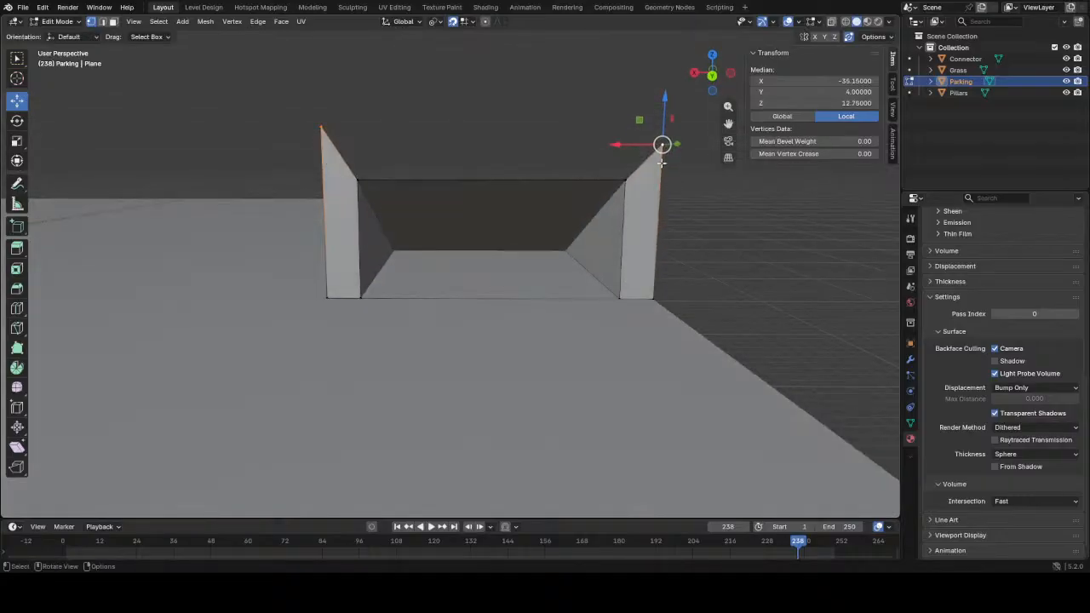
pyautogui.press('2')
pyautogui.click(598, 183)
pyautogui.click(668, 155)
pyautogui.press('1')
pyautogui.click(662, 145)
pyautogui.click(322, 129)
pyautogui.keyDown('shift'); pyautogui.click(661, 145); pyautogui.keyUp('shift')
pyautogui.press('s')
pyautogui.press('z')
pyautogui.press('0')
pyautogui.click(664, 168)
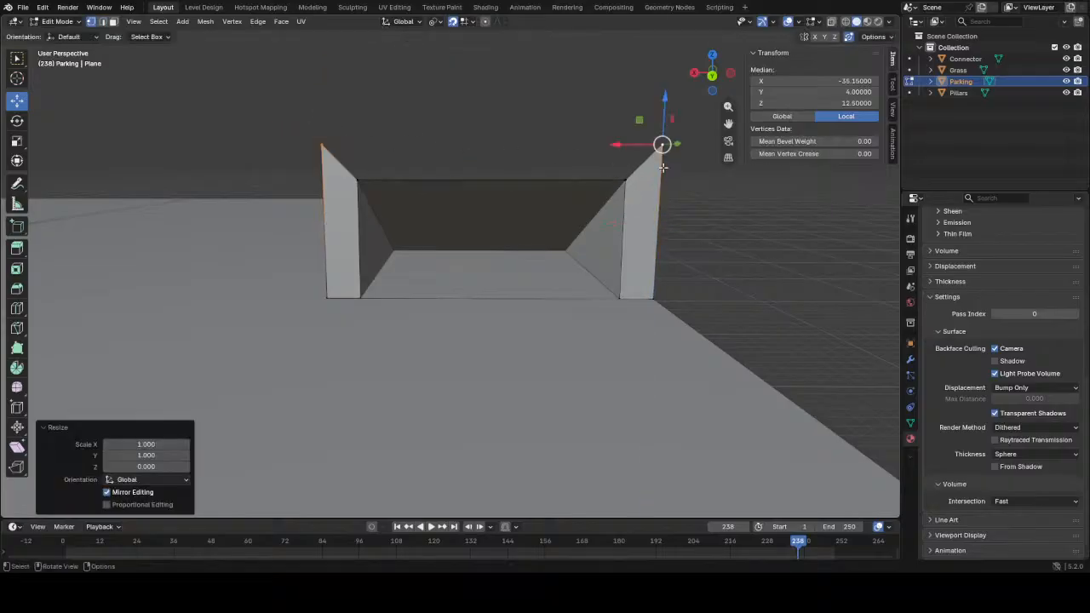
# - Fill the face above the ramp opening between the slanted top edges of the two strips
pyautogui.press('2')
pyautogui.click(336, 165)
pyautogui.keyDown('shift'); pyautogui.click(642, 161); pyautogui.keyUp('shift')
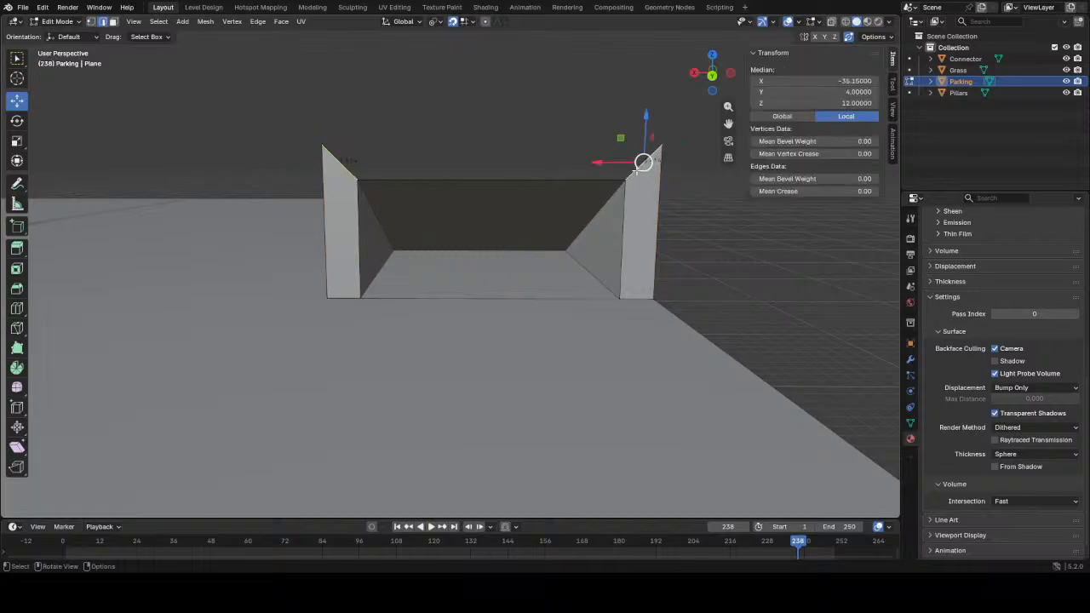
pyautogui.press('f')
# - Extrude the top edge of the new front face 11 along negative Y, over the ramp opening
pyautogui.moveTo(550, 224); pyautogui.dragTo(625, 223, button='middle')
pyautogui.click(597, 153)
pyautogui.moveTo(597, 153); pyautogui.dragTo(564, 171, button='middle')
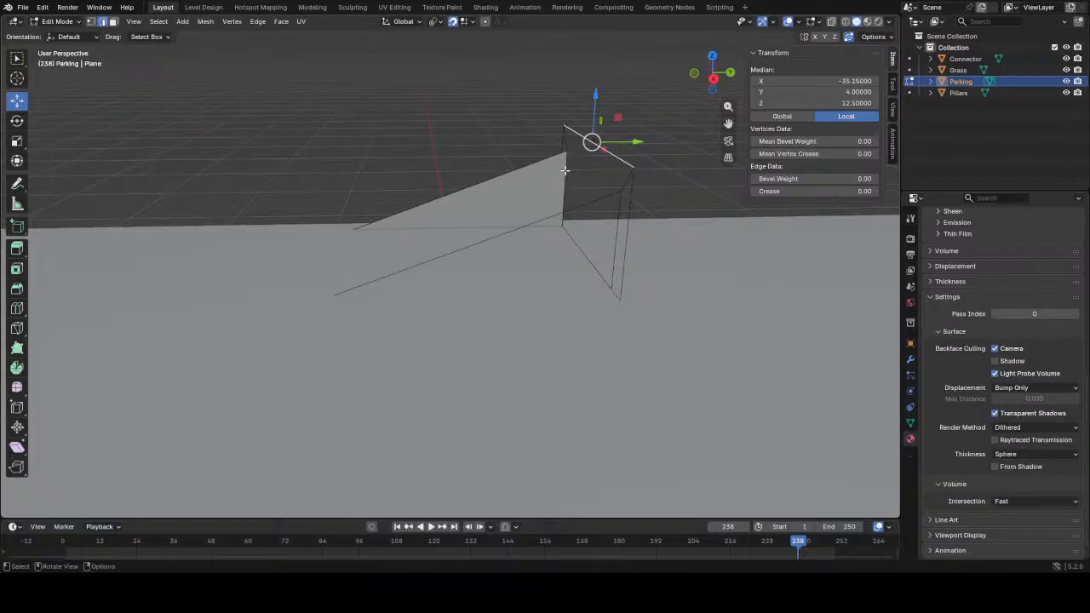
pyautogui.press('e')
pyautogui.press('z')
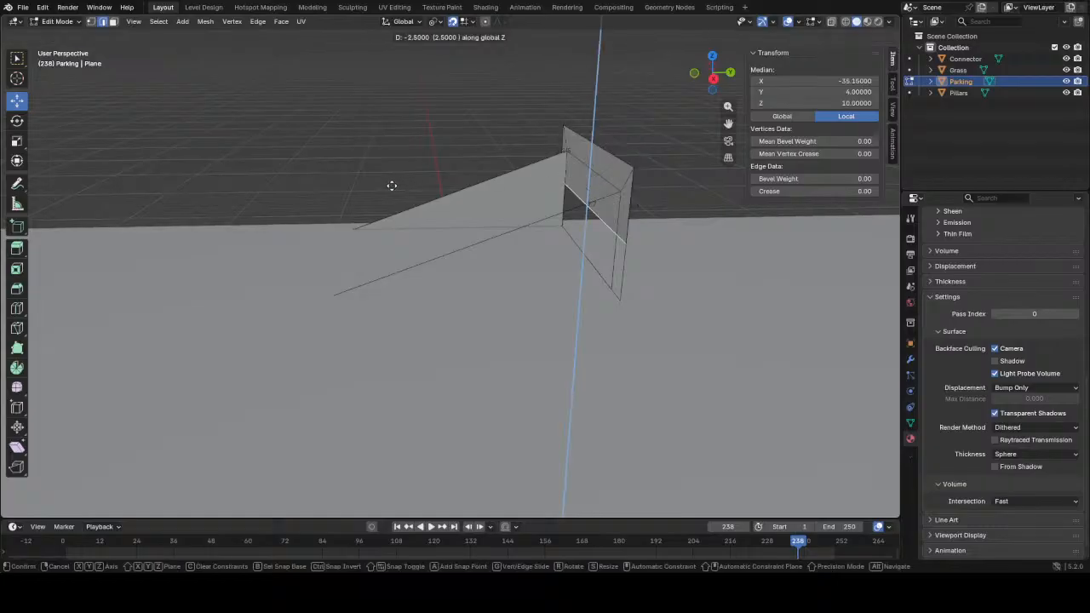
pyautogui.press('y')
pyautogui.click(305, 195)
pyautogui.moveTo(305, 196); pyautogui.dragTo(323, 196, button='middle')
# - Lower the extruded roof's end edge to floor level and fill the triangular wall on one side
pyautogui.moveTo(298, 123); pyautogui.dragTo(266, 274)
pyautogui.moveTo(266, 274)
pyautogui.mouseDown(button='middle')
pyautogui.moveTo(268, 256)
pyautogui.moveTo(270, 271)
pyautogui.mouseUp(button='middle')
pyautogui.click(502, 188)
pyautogui.keyDown('shift'); pyautogui.click(634, 192); pyautogui.keyUp('shift')
pyautogui.press('f')
pyautogui.moveTo(632, 195); pyautogui.dragTo(688, 260, button='middle')
# - Fill the triangular wall on the other side of the sloped roof and save the file
pyautogui.click(423, 234)
pyautogui.moveTo(250, 243); pyautogui.dragTo(401, 296, button='middle')
pyautogui.keyDown('shift'); pyautogui.click(224, 266); pyautogui.keyUp('shift')
pyautogui.press('f')
pyautogui.hotkey('ctrl', 's')
pyautogui.scroll(-2, 400, 296)
pyautogui.moveTo(493, 247); pyautogui.dragTo(396, 249, button='middle')
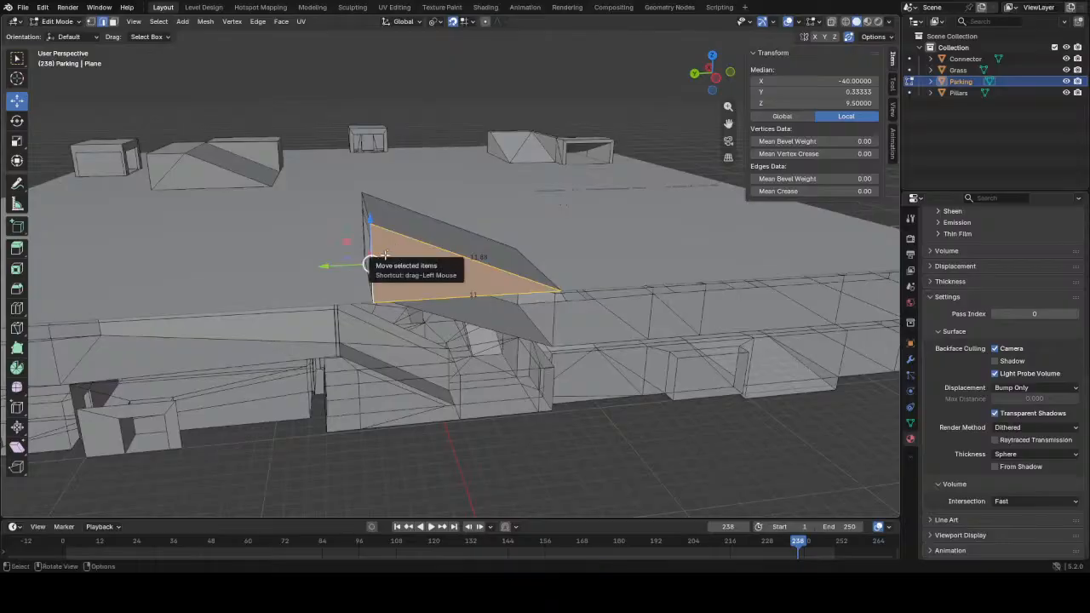
# - Undo both side wall fills and the lowering of the roof's end edge
pyautogui.hotkey('ctrl', 'z')
pyautogui.hotkey('ctrl', 'z')
pyautogui.hotkey('ctrl', 'z')
pyautogui.hotkey('ctrl', 'z')
# - Pull the roof's end edge back 10 along Y to leave a flat ledge, then extrude a slope from it to Y -8, Z 8
pyautogui.moveTo(498, 204); pyautogui.dragTo(382, 215)
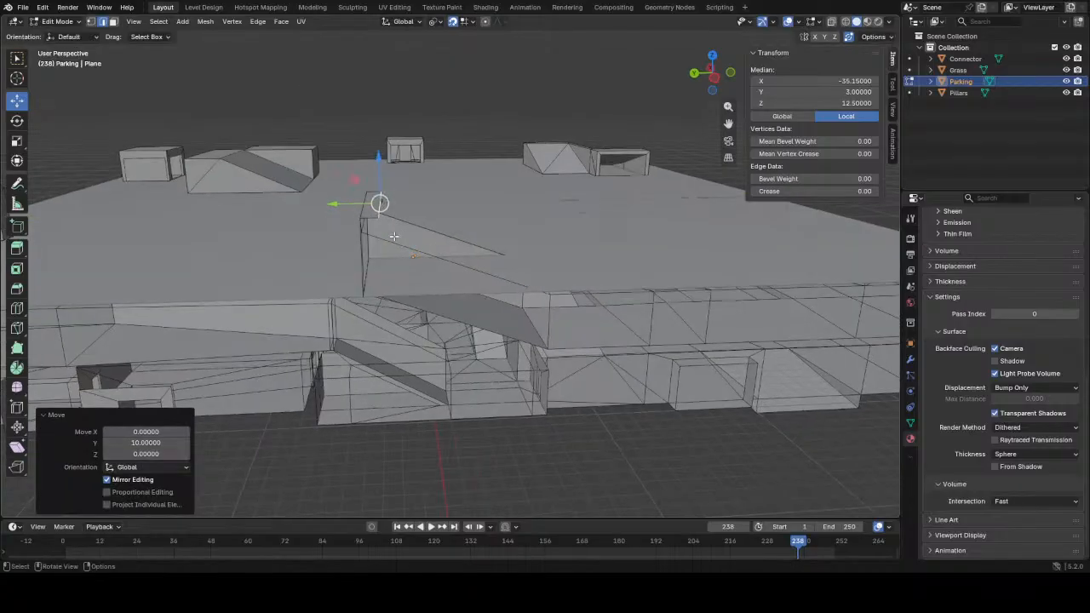
pyautogui.press('g')
pyautogui.press('z')
pyautogui.press('y')
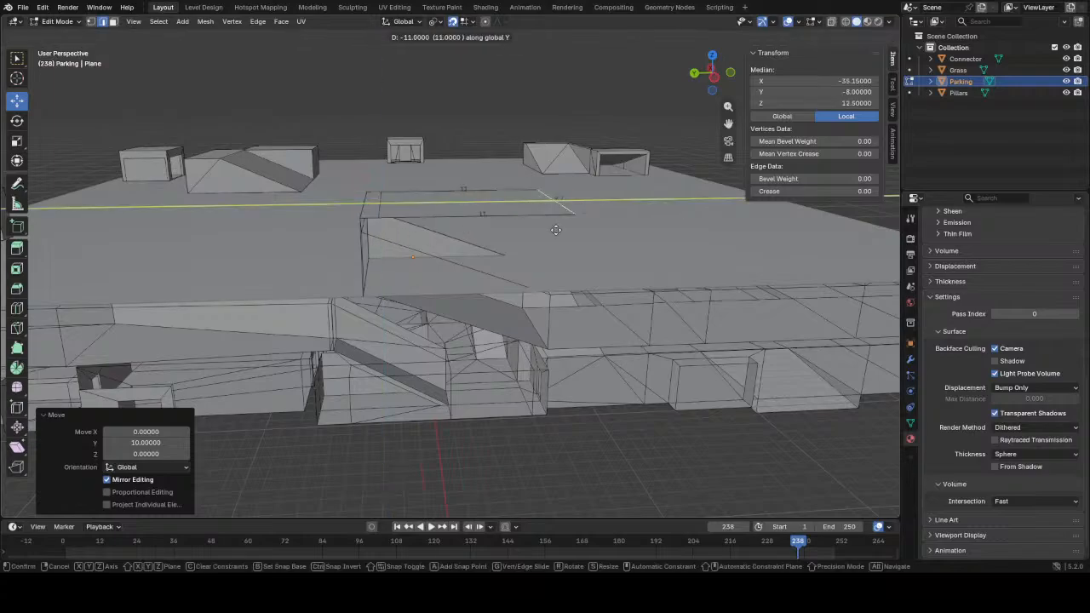
pyautogui.click(551, 234)
pyautogui.moveTo(558, 165); pyautogui.dragTo(542, 265)
pyautogui.moveTo(542, 265); pyautogui.dragTo(536, 231, button='middle')
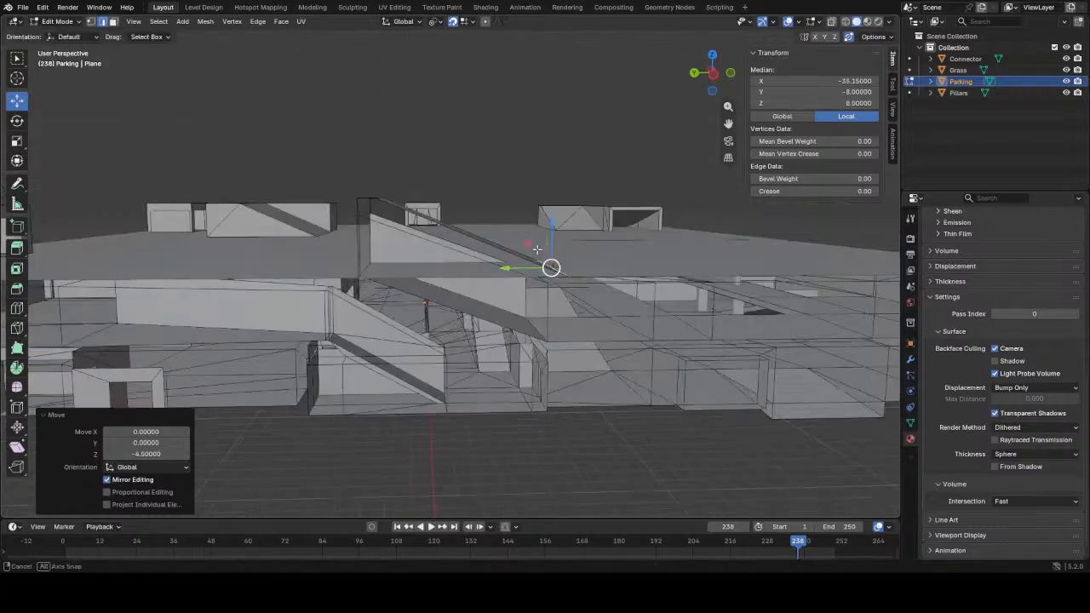
# - Fill the small triangular side faces between the front vertical edges and the flat ledge on both sides
pyautogui.moveTo(368, 237); pyautogui.dragTo(525, 231, button='middle')
pyautogui.click(392, 222)
pyautogui.keyDown('shift'); pyautogui.click(386, 265); pyautogui.keyUp('shift')
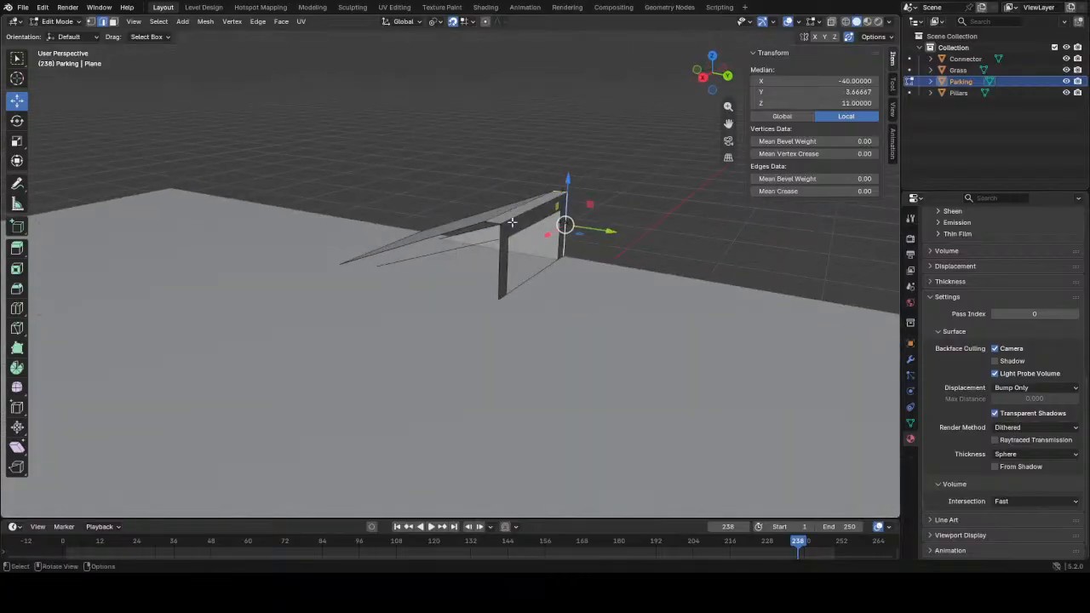
pyautogui.click(494, 222)
pyautogui.keyDown('shift'); pyautogui.click(505, 259); pyautogui.keyUp('shift')
pyautogui.click(496, 267)
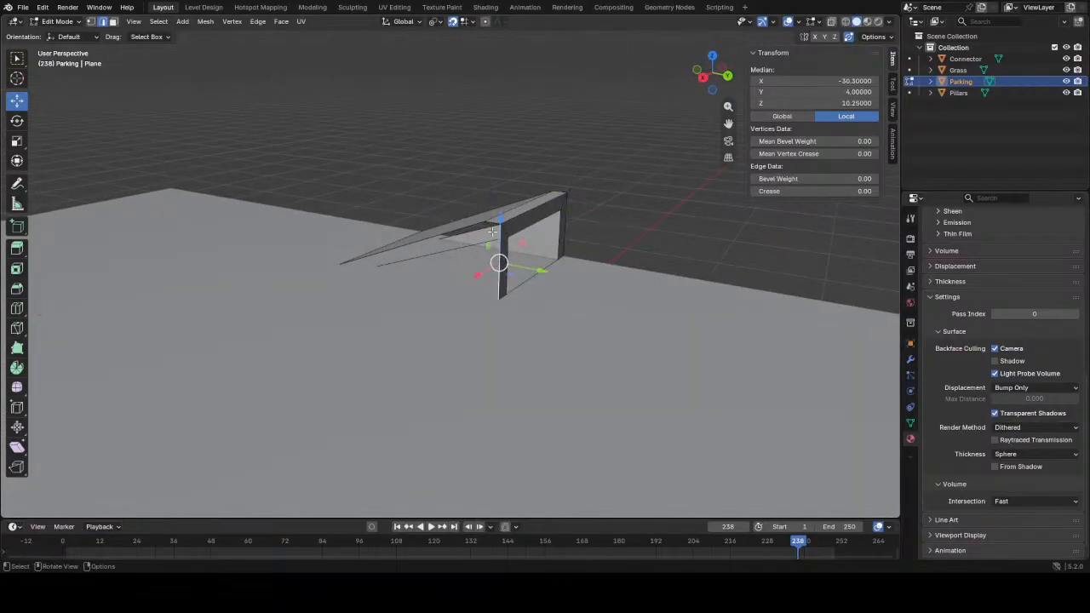
pyautogui.keyDown('shift'); pyautogui.click(491, 222); pyautogui.keyUp('shift')
pyautogui.moveTo(491, 222); pyautogui.dragTo(522, 286, button='middle')
# - Fill the large triangular walls beneath the sloped roof on both sides of the ramp enclosure
pyautogui.click(525, 259)
pyautogui.keyDown('shift'); pyautogui.click(479, 242); pyautogui.keyUp('shift')
pyautogui.press('f')
pyautogui.moveTo(490, 246); pyautogui.dragTo(420, 249, button='middle')
pyautogui.click(426, 240)
pyautogui.keyDown('shift'); pyautogui.click(396, 241); pyautogui.keyUp('shift')
pyautogui.moveTo(445, 272); pyautogui.dragTo(429, 273, button='middle')
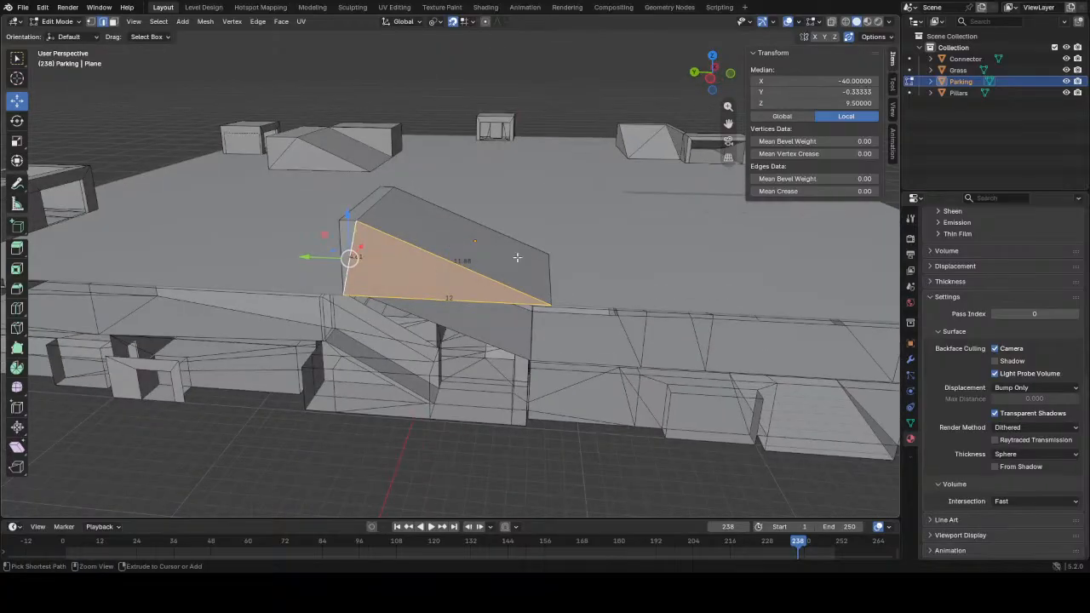
# - Save the file and return to Object Mode
pyautogui.hotkey('ctrl', 's')
pyautogui.scroll(-6, 481, 262)
pyautogui.moveTo(518, 263); pyautogui.dragTo(419, 265, button='middle')
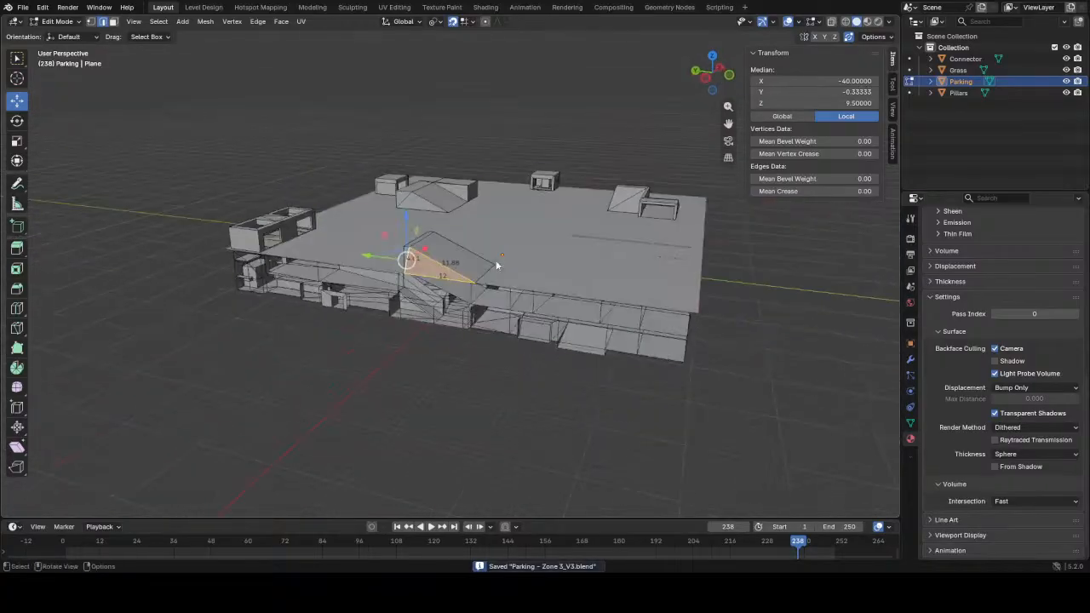
pyautogui.press('Tab')
pyautogui.hotkey('alt', 'z')
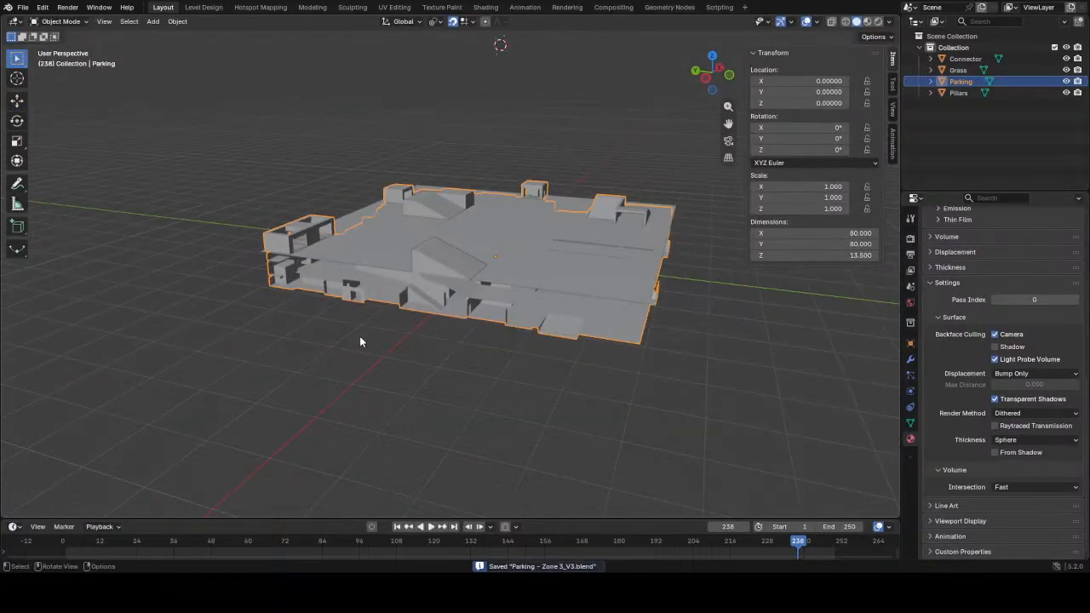
# - Inspect the finished ramp enclosure and the other rooftop structures of the Parking model from several sides
pyautogui.scroll(5, 364, 332)
pyautogui.moveTo(370, 328); pyautogui.dragTo(456, 313, button='middle')
pyautogui.scroll(2, 486, 355)
pyautogui.scroll(3, 479, 358)
pyautogui.scroll(-5, 466, 371)
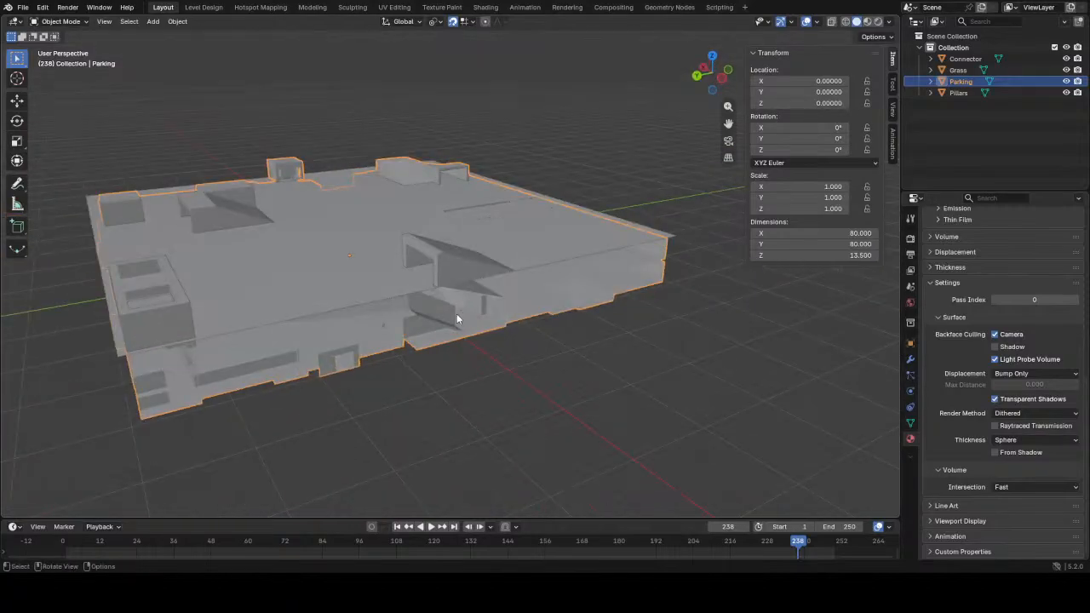
pyautogui.scroll(-2, 315, 259)
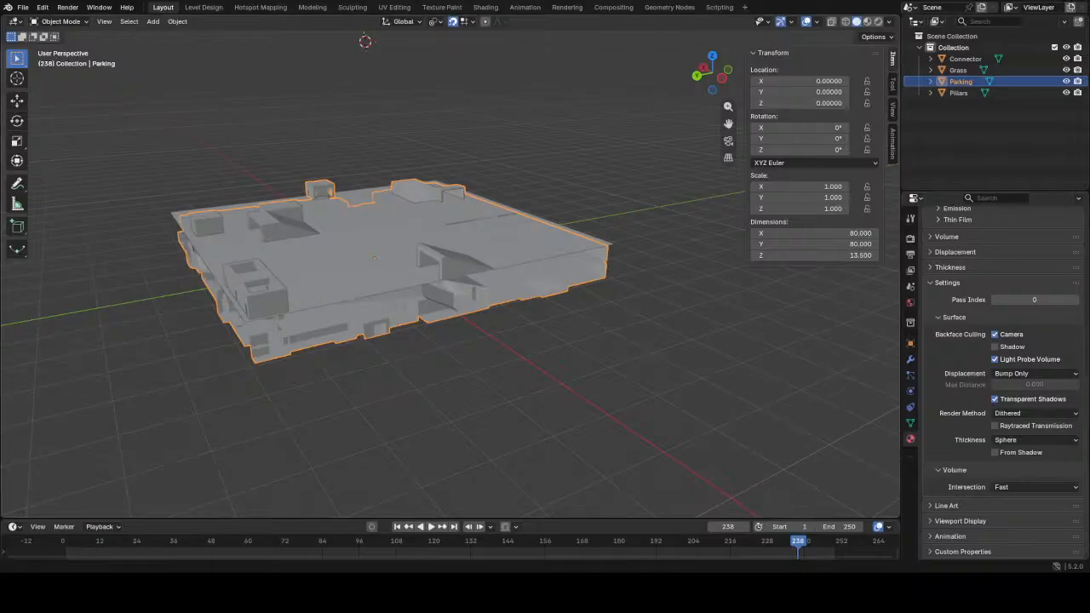
pyautogui.moveTo(341, 298); pyautogui.dragTo(425, 422, button='middle')
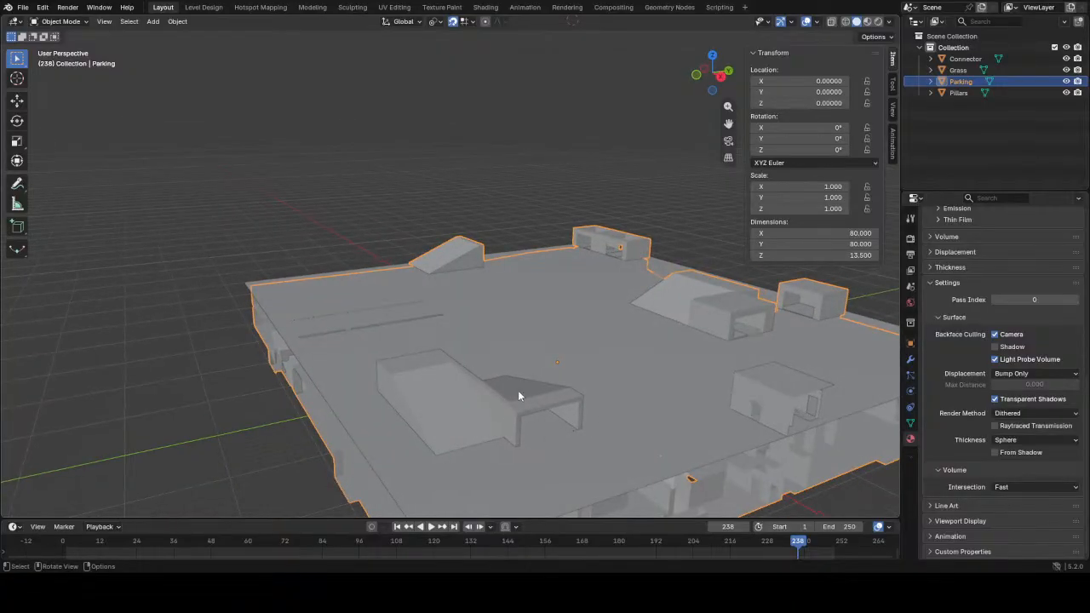
pyautogui.scroll(-5, 514, 388)
pyautogui.scroll(5, 514, 389)
pyautogui.moveTo(511, 383); pyautogui.dragTo(305, 315, button='middle')
pyautogui.moveTo(646, 269); pyautogui.dragTo(653, 316, button='middle')
# - Select the Pillars object and check the whole model from around
pyautogui.click(683, 316)
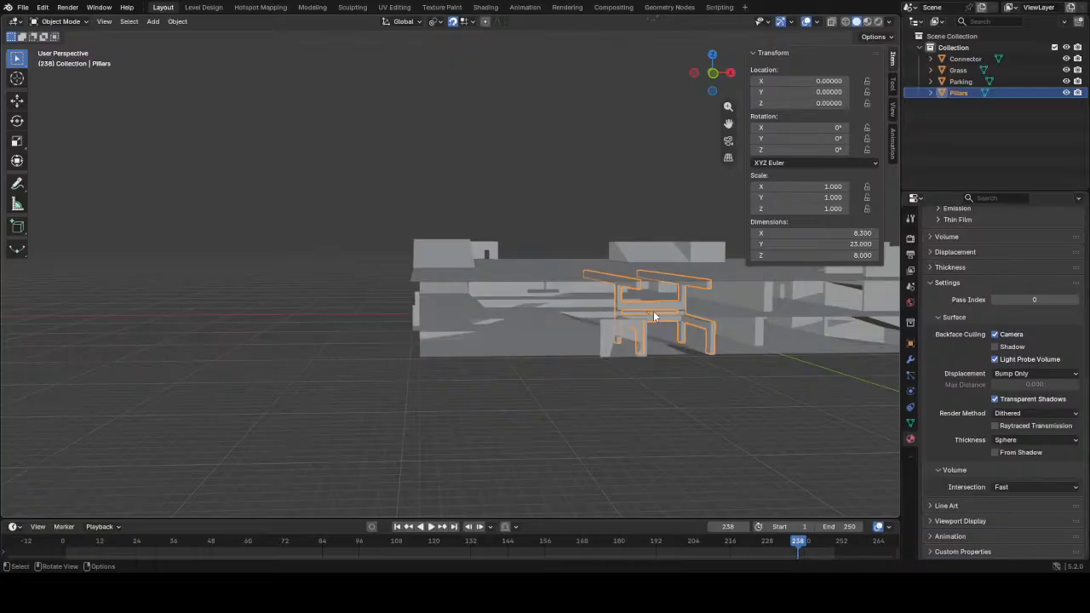
pyautogui.moveTo(465, 316); pyautogui.dragTo(427, 349, button='middle')
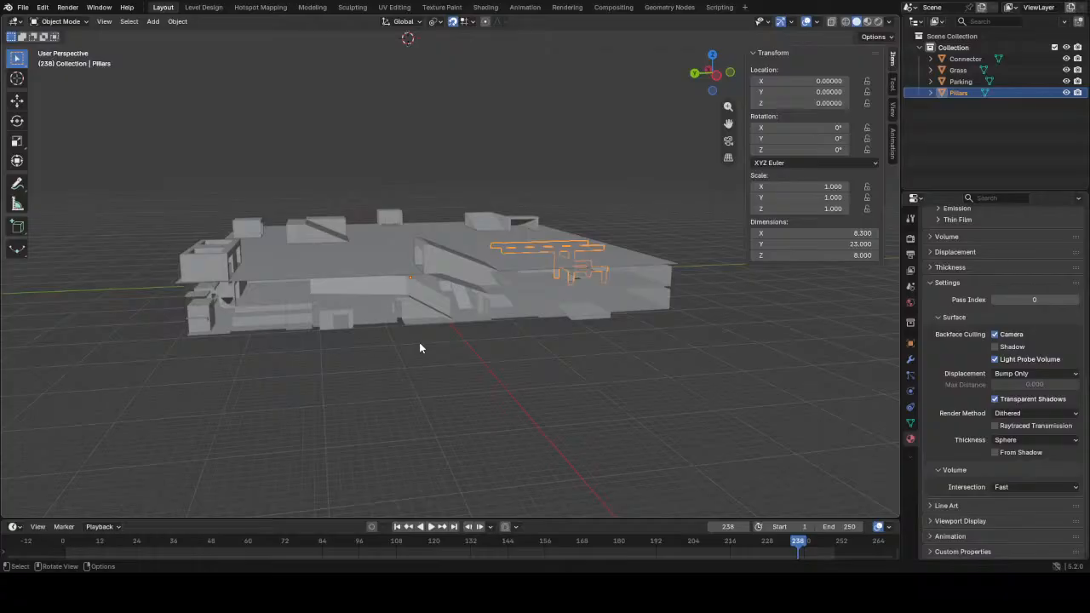
pyautogui.moveTo(341, 311); pyautogui.dragTo(434, 301, button='middle')
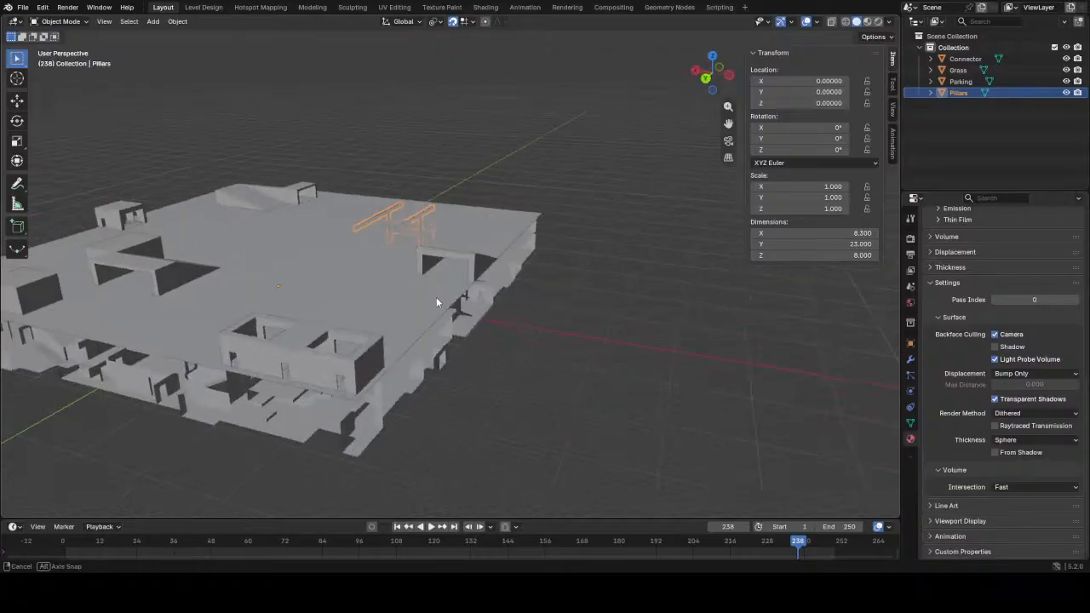
pyautogui.scroll(-4, 436, 300)
pyautogui.moveTo(374, 342); pyautogui.dragTo(428, 317, button='middle')
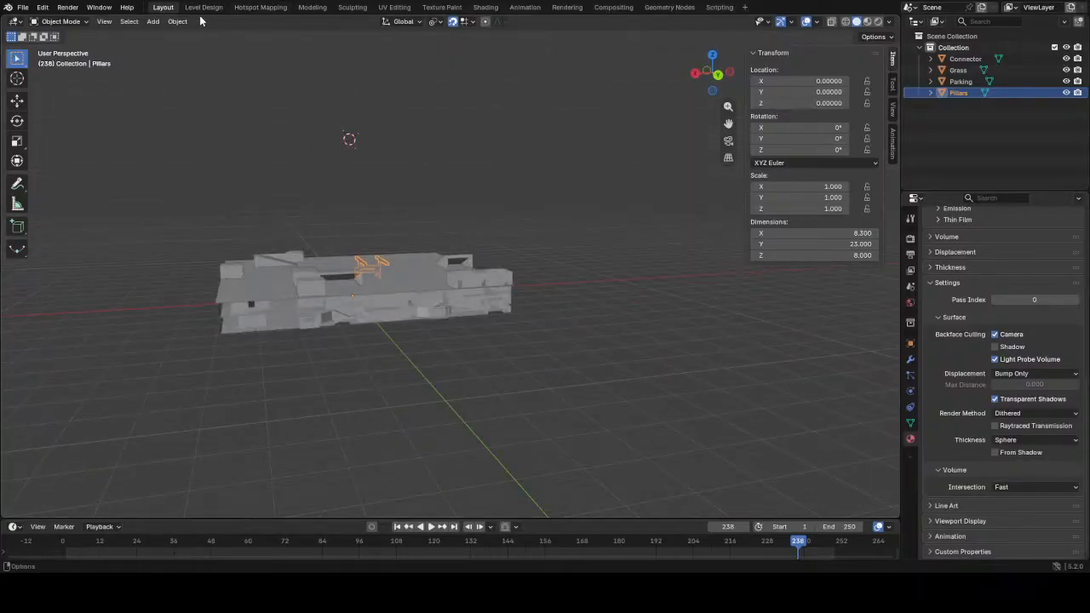
# - Switch to the Level Design workspace and frame the rooftop structures in its view
pyautogui.click(204, 7)
pyautogui.scroll(-5, 387, 279)
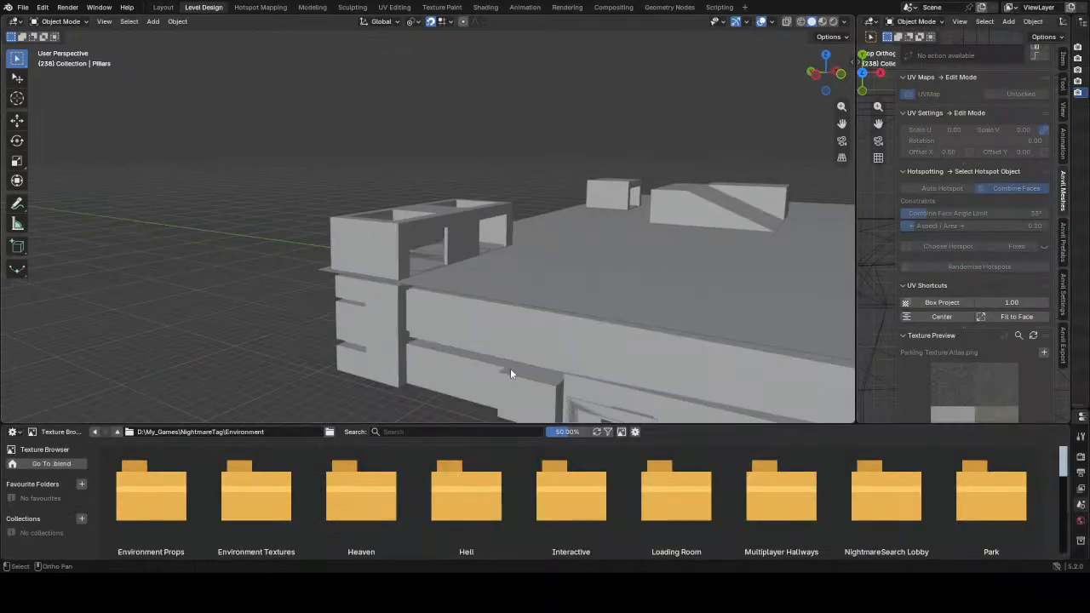
pyautogui.scroll(-4, 495, 324)
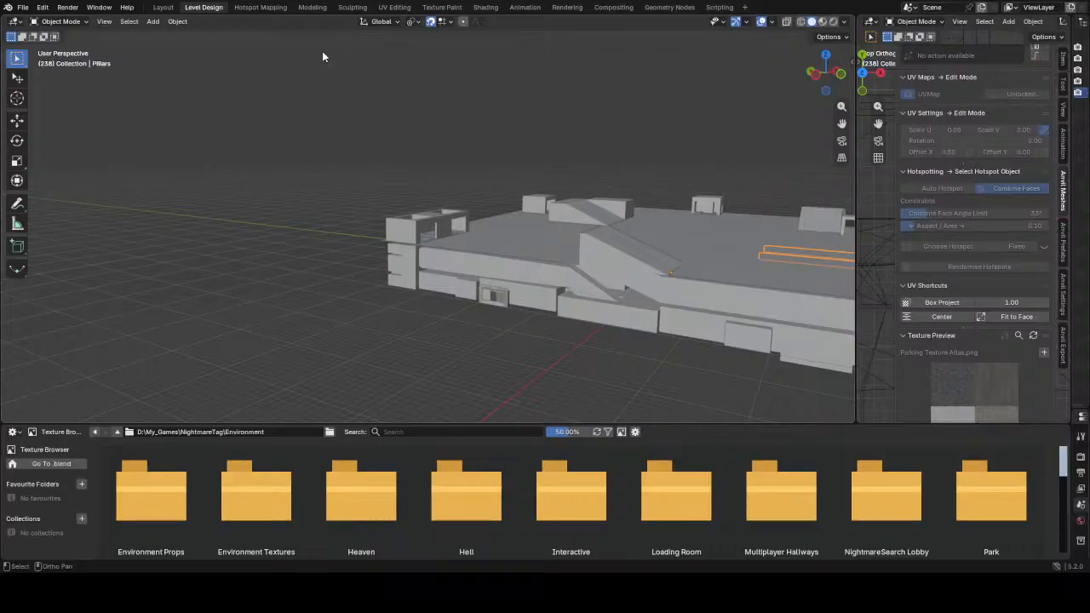
pyautogui.moveTo(463, 224); pyautogui.dragTo(391, 312, button='middle')
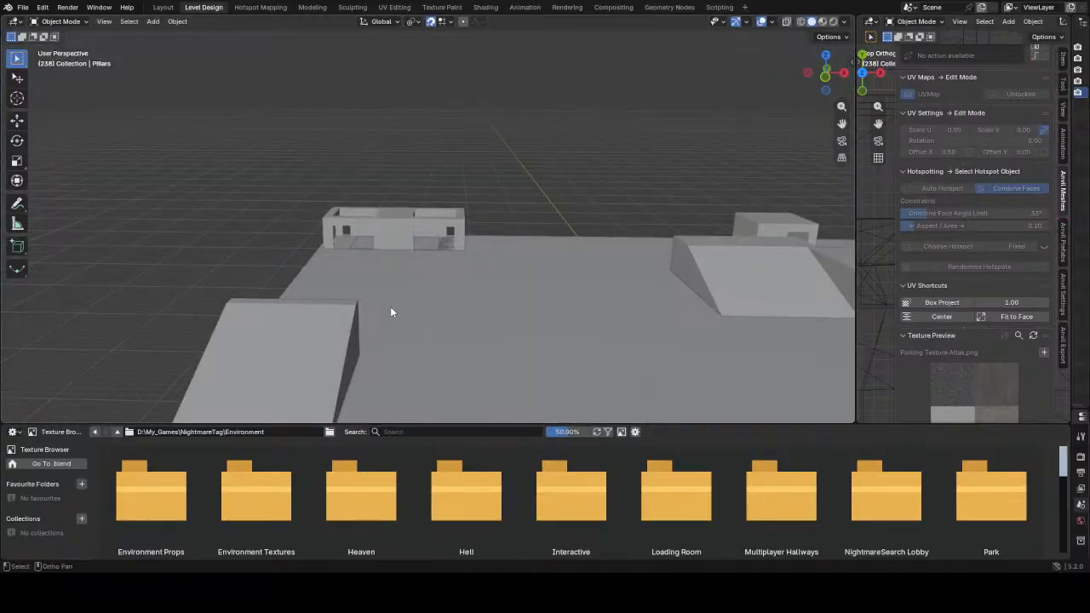